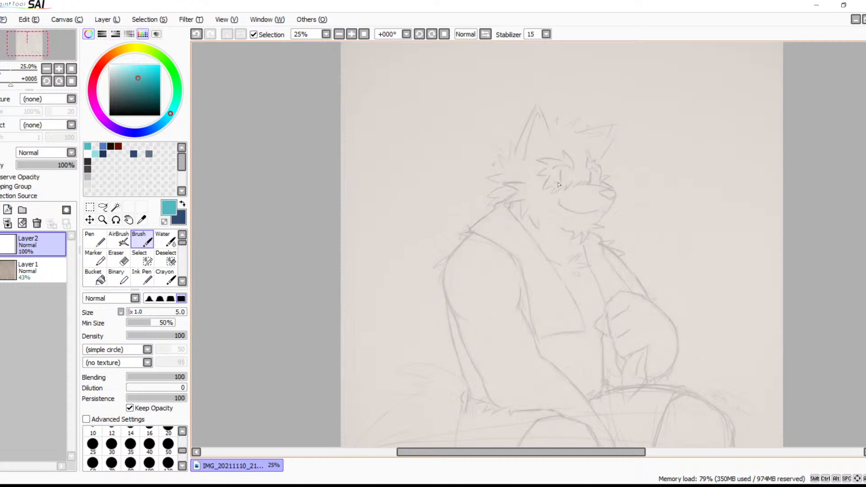
Examine the faded pencil sketch, checking the face up close and the seated figure as a whole
key("ctrl+z")
left_click_drag(483, 182, 393, 232)
left_click_drag(481, 208, 433, 187)
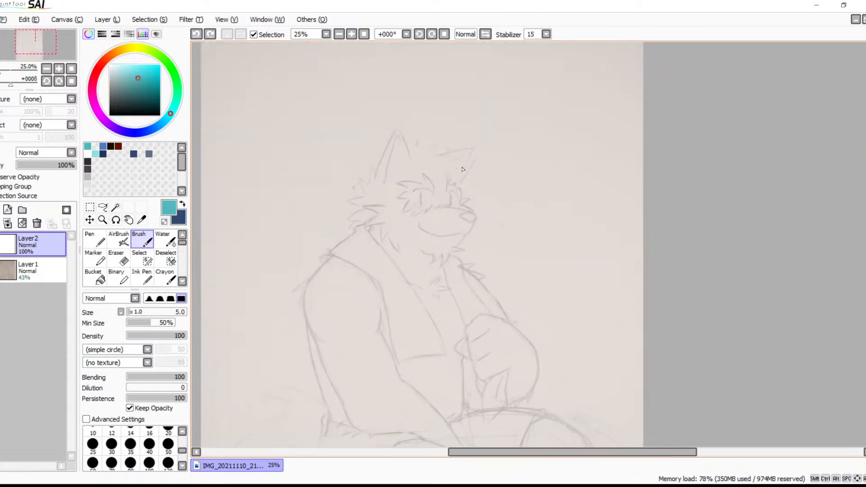
left_click(351, 34)
left_click(351, 34)
left_click_drag(384, 162, 515, 281)
left_click_drag(425, 191, 515, 281)
left_click_drag(482, 213, 446, 147)
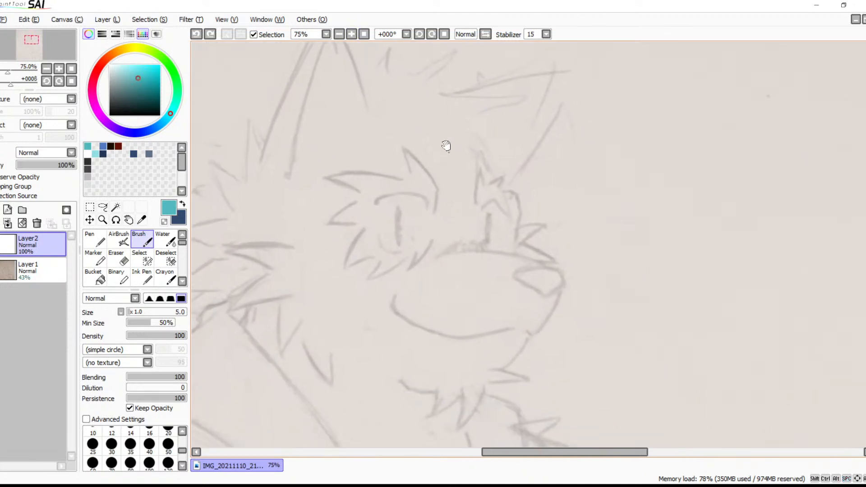
left_click(339, 34)
left_click(339, 35)
left_click_drag(487, 238, 440, 126)
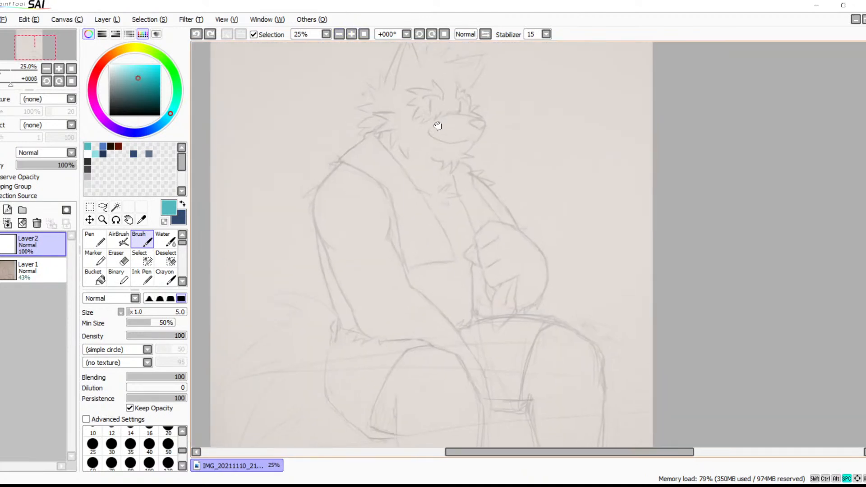
left_click(339, 35)
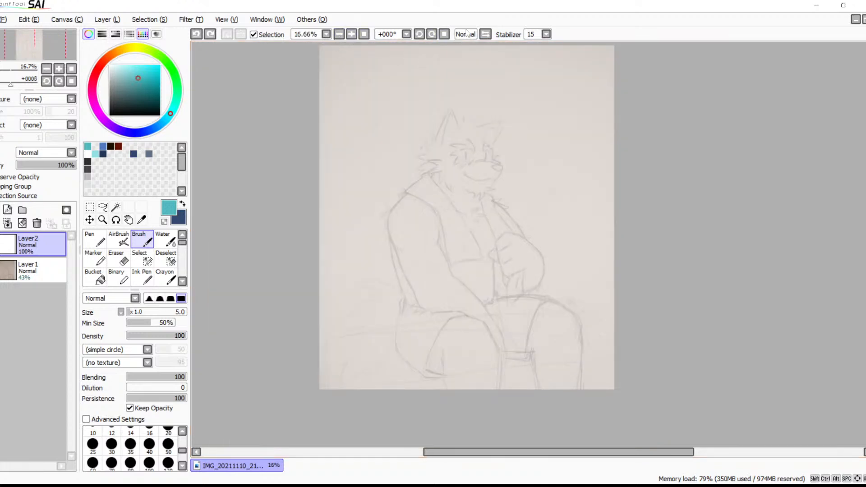
Mirror the canvas view horizontally and examine the sketch's proportions from the head down to the legs
left_click(485, 34)
left_click_drag(582, 171, 414, 178)
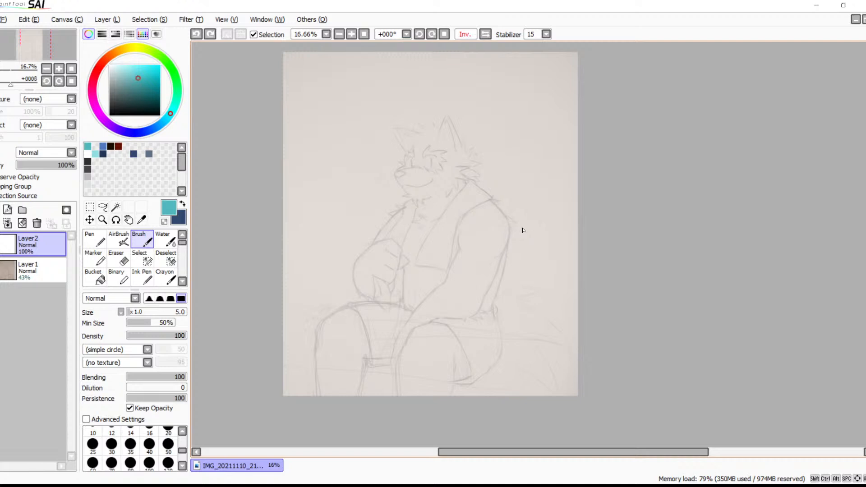
left_click(351, 34)
left_click(352, 34)
mouse_move(428, 191)
left_mouse_down()
mouse_move(479, 267)
mouse_move(454, 253)
mouse_move(494, 210)
left_mouse_up()
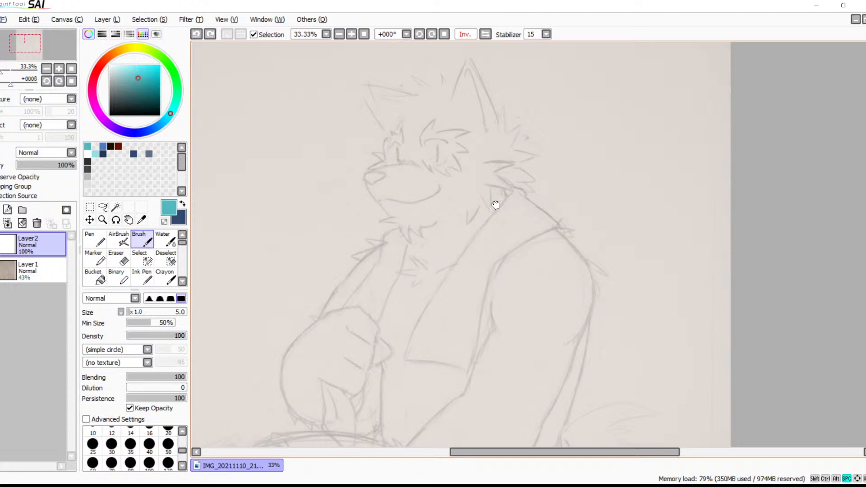
left_click_drag(495, 209, 501, 133)
mouse_move(478, 278)
left_mouse_down()
mouse_move(496, 174)
mouse_move(525, 168)
left_mouse_up()
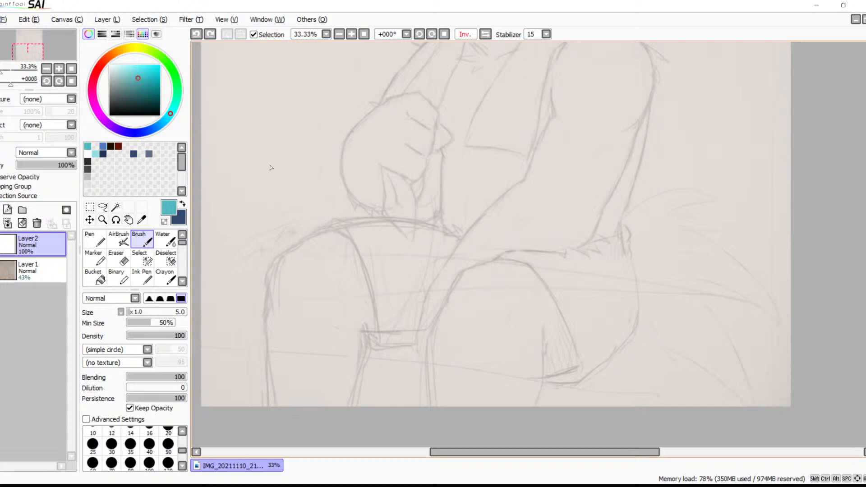
With the canvas view rotated to -22°, trace the upper contour of the near thigh in teal using the size 5 Brush
left_click(351, 35)
left_click(419, 35)
left_click(420, 35)
key("space")
left_click_drag(532, 227, 608, 170)
left_click_drag(544, 273, 517, 278)
mouse_move(619, 182)
left_mouse_down()
mouse_move(509, 230)
mouse_move(564, 204)
mouse_move(475, 258)
mouse_move(491, 251)
mouse_move(472, 289)
mouse_move(478, 263)
mouse_move(477, 307)
left_mouse_up()
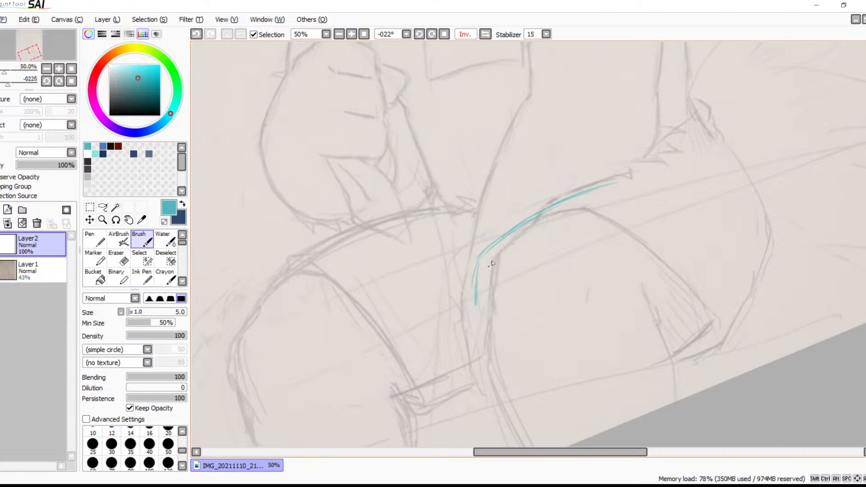
mouse_move(503, 242)
left_mouse_down()
mouse_move(482, 263)
mouse_move(477, 307)
left_mouse_up()
left_click_drag(537, 216, 615, 182)
left_click_drag(522, 234, 628, 175)
Trace the upper contour of the far thigh with overlapping teal brush strokes
left_click_drag(426, 214, 287, 277)
left_click_drag(388, 226, 249, 311)
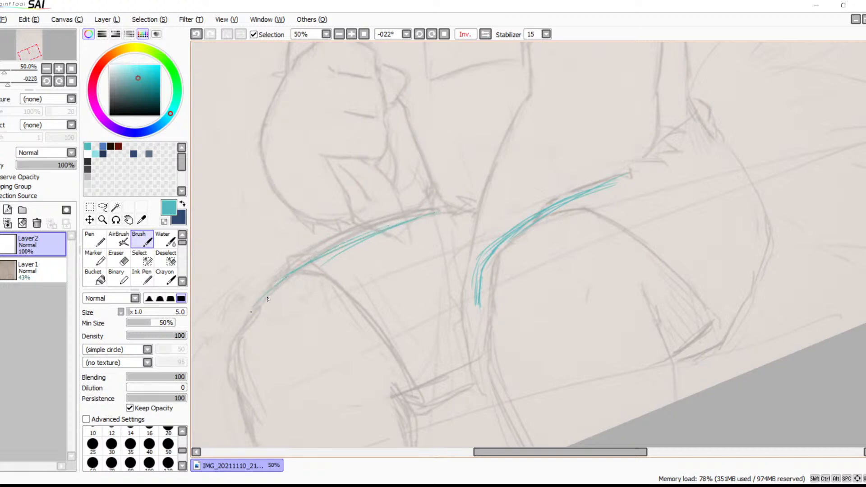
key("ctrl+z")
left_click_drag(426, 215, 284, 285)
left_click_drag(365, 228, 269, 310)
left_click_drag(313, 263, 252, 318)
left_click_drag(336, 248, 244, 317)
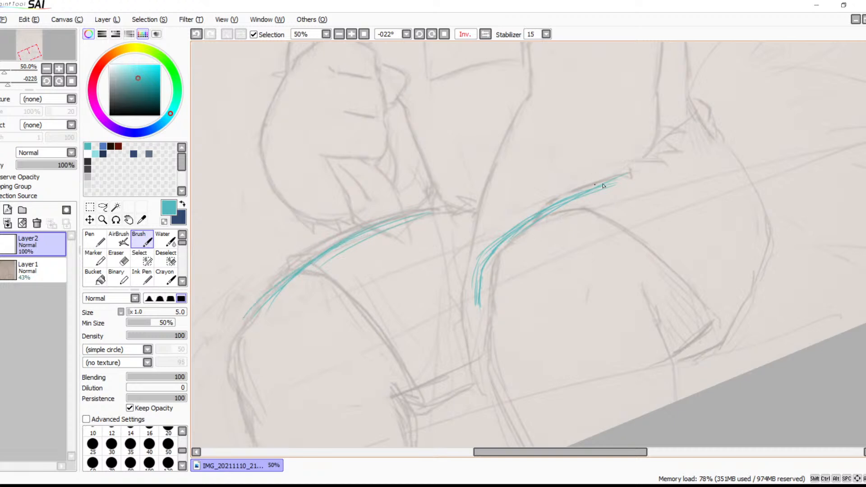
Reinforce the near thigh's upper contour and reset the canvas rotation to 0°
mouse_move(633, 174)
left_mouse_down()
mouse_move(560, 197)
mouse_move(536, 221)
left_mouse_up()
mouse_move(586, 188)
left_mouse_down()
mouse_move(487, 267)
mouse_move(532, 223)
mouse_move(497, 250)
mouse_move(475, 296)
mouse_move(481, 268)
mouse_move(484, 320)
left_mouse_up()
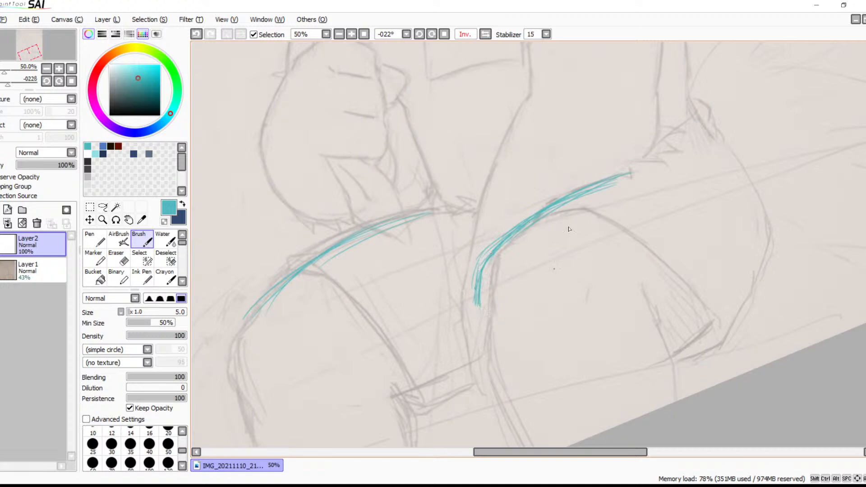
left_click(444, 34)
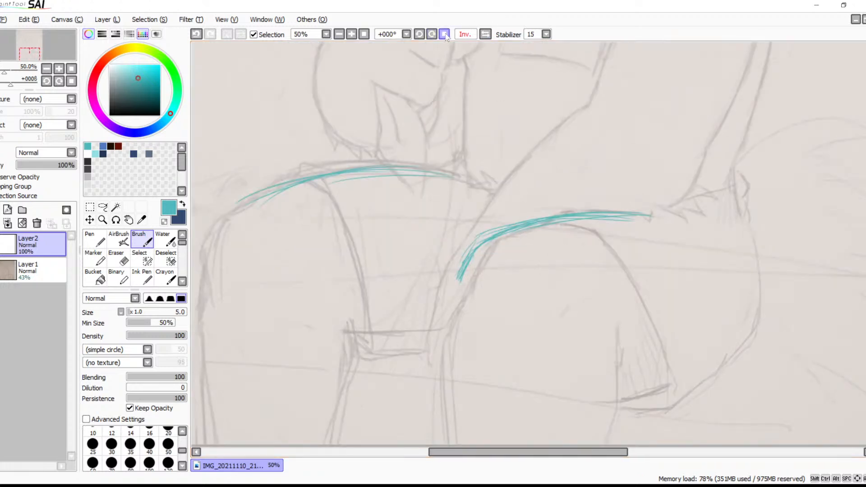
Start the head's construction circle by sketching its front curve over the face
mouse_move(542, 180)
left_mouse_down()
mouse_move(649, 189)
mouse_move(637, 220)
left_mouse_up()
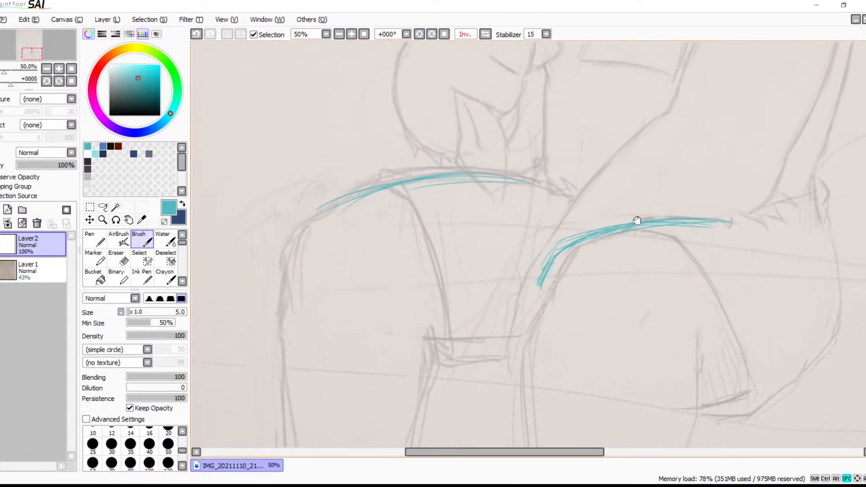
left_click_drag(660, 161, 530, 386)
left_click_drag(609, 158, 566, 398)
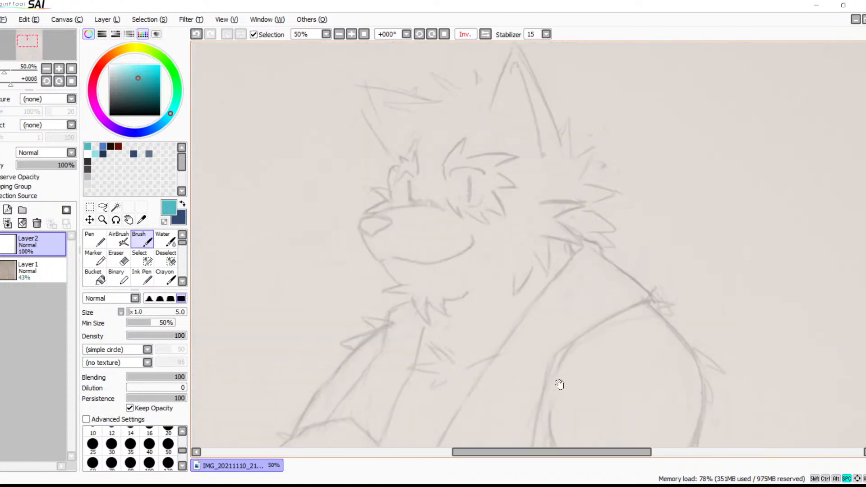
left_click_drag(394, 171, 415, 137)
left_click_drag(398, 182, 440, 262)
Sketch a vertical guide down the face beside the far eye and a curved guide across the muzzle's front
left_click_drag(434, 118, 430, 231)
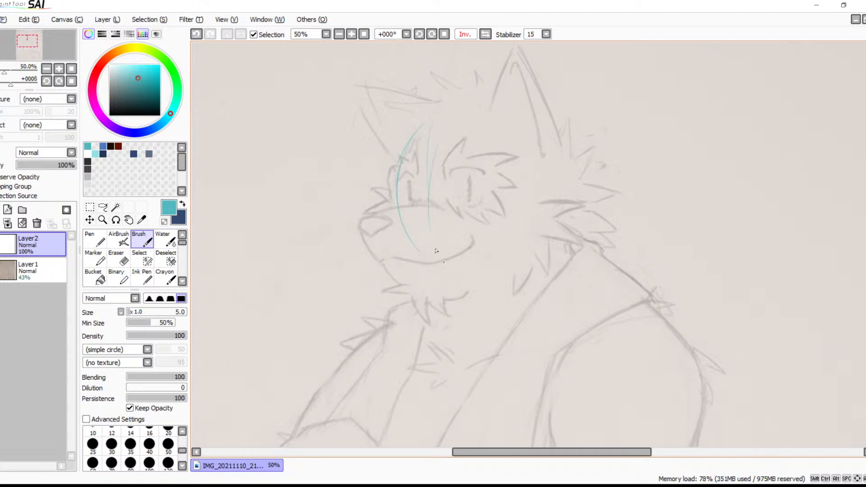
key("ctrl+z")
left_click_drag(419, 189, 420, 227)
key("ctrl+z")
left_click_drag(438, 102, 427, 235)
key("ctrl+z")
left_click_drag(380, 167, 404, 314)
left_click_drag(380, 180, 403, 324)
Complete the construction circle around the head and sketch curved horizontal guides across it just below the eyes
mouse_move(460, 112)
left_mouse_down()
mouse_move(479, 110)
mouse_move(550, 145)
left_mouse_up()
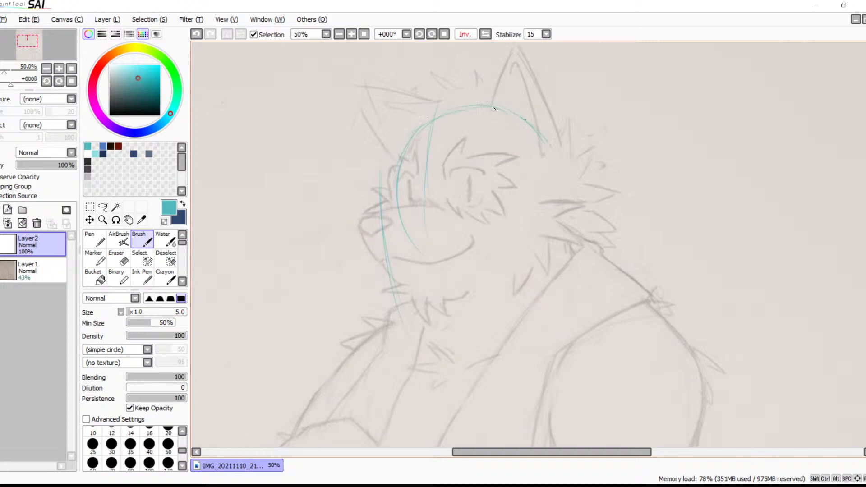
left_click_drag(424, 128, 411, 139)
mouse_move(488, 126)
left_mouse_down()
mouse_move(562, 163)
mouse_move(579, 198)
mouse_move(559, 205)
mouse_move(567, 194)
mouse_move(529, 257)
mouse_move(504, 251)
mouse_move(545, 228)
mouse_move(457, 255)
mouse_move(462, 237)
mouse_move(394, 235)
mouse_move(402, 232)
mouse_move(452, 271)
mouse_move(415, 248)
mouse_move(428, 261)
mouse_move(439, 250)
mouse_move(412, 244)
mouse_move(502, 263)
left_mouse_up()
mouse_move(405, 249)
left_mouse_down()
mouse_move(466, 272)
mouse_move(496, 268)
mouse_move(550, 219)
mouse_move(561, 176)
mouse_move(528, 248)
left_mouse_up()
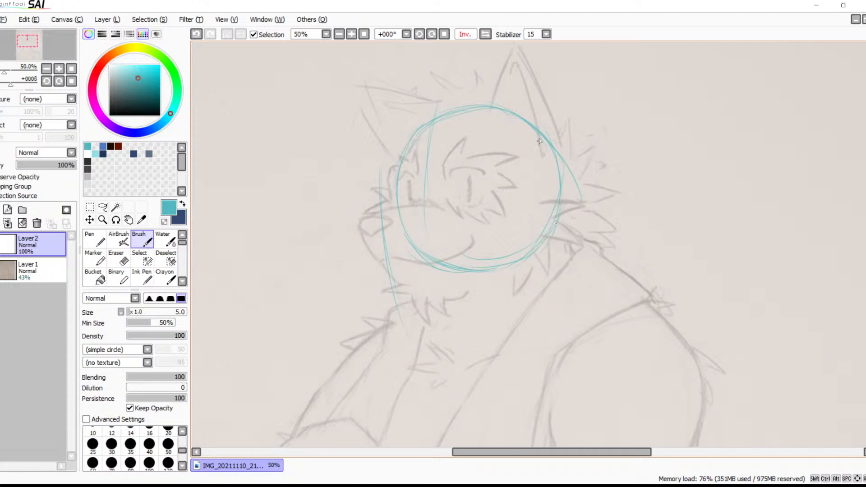
mouse_move(517, 112)
left_mouse_down()
mouse_move(485, 105)
mouse_move(426, 123)
left_mouse_up()
mouse_move(397, 208)
left_mouse_down()
mouse_move(498, 202)
mouse_move(411, 218)
mouse_move(570, 196)
left_mouse_up()
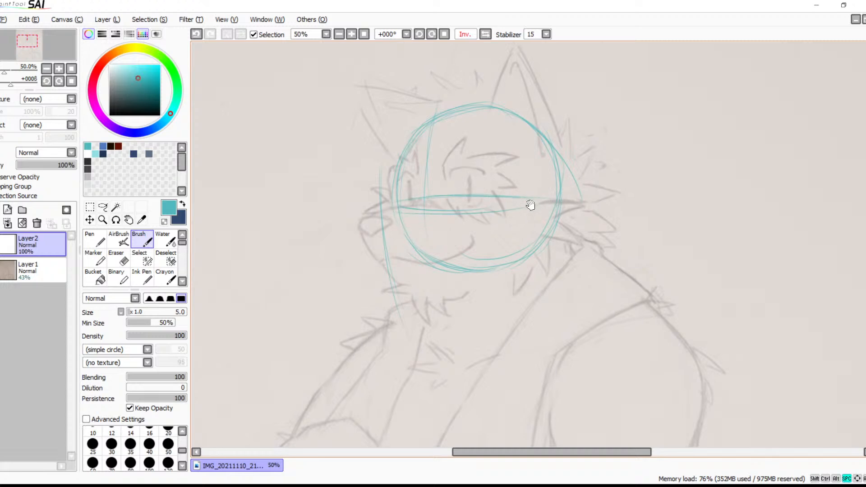
left_click_drag(531, 200, 514, 239)
left_click(485, 34)
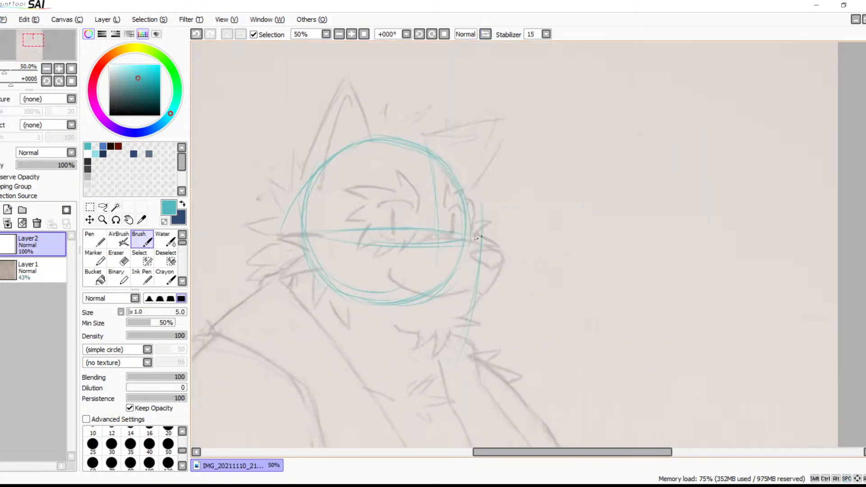
left_click(352, 34)
left_click(352, 34)
left_click(352, 34)
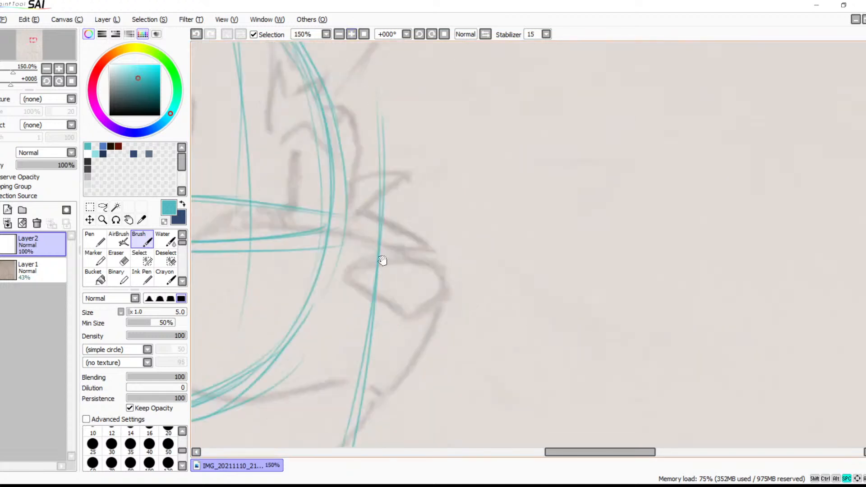
left_click_drag(388, 255, 519, 295)
mouse_move(471, 264)
left_mouse_down()
mouse_move(354, 276)
mouse_move(490, 266)
left_mouse_up()
key("ctrl+z")
key("ctrl+z")
key("ctrl+z")
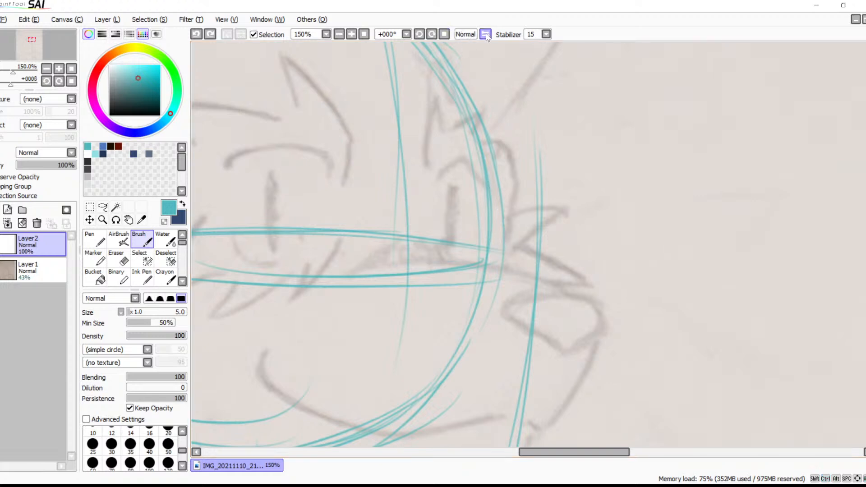
left_click(485, 34)
Trace the muzzle's top line from below the eyes forward to the nose
left_click_drag(617, 235, 541, 228)
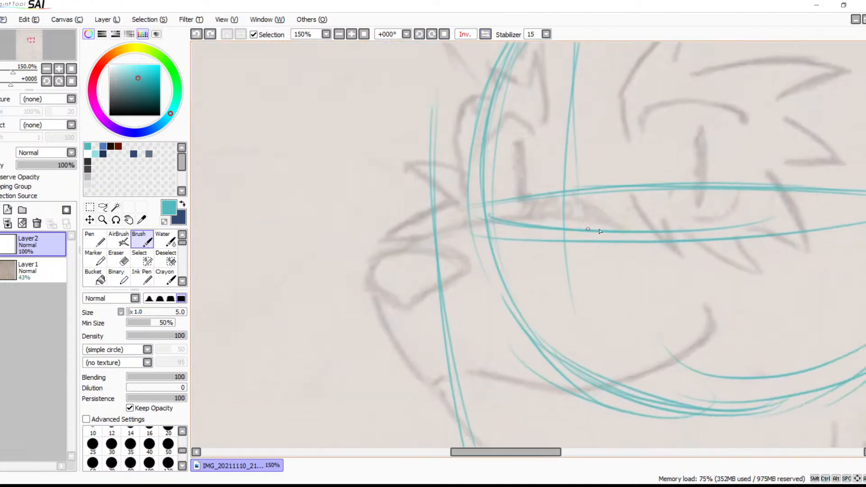
mouse_move(618, 229)
left_mouse_down()
mouse_move(563, 216)
mouse_move(490, 220)
left_mouse_up()
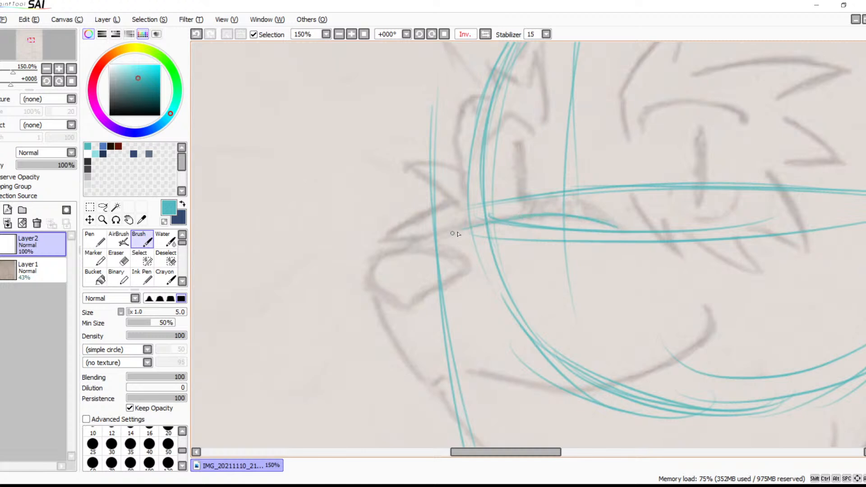
mouse_move(404, 246)
left_mouse_down()
mouse_move(494, 219)
mouse_move(614, 231)
mouse_move(540, 216)
left_mouse_up()
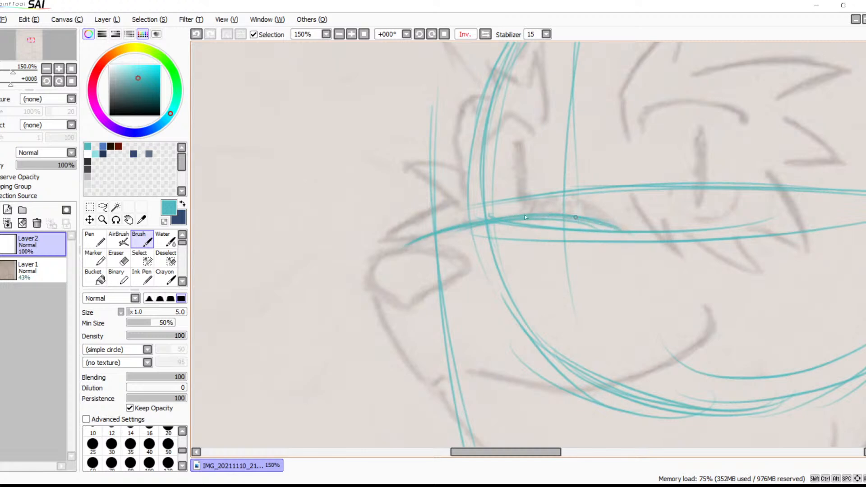
left_click_drag(480, 228, 407, 251)
Sketch the triangular bridge where the muzzle meets the face, peaking at the crossing of the vertical and horizontal guides
left_click_drag(564, 191, 610, 215)
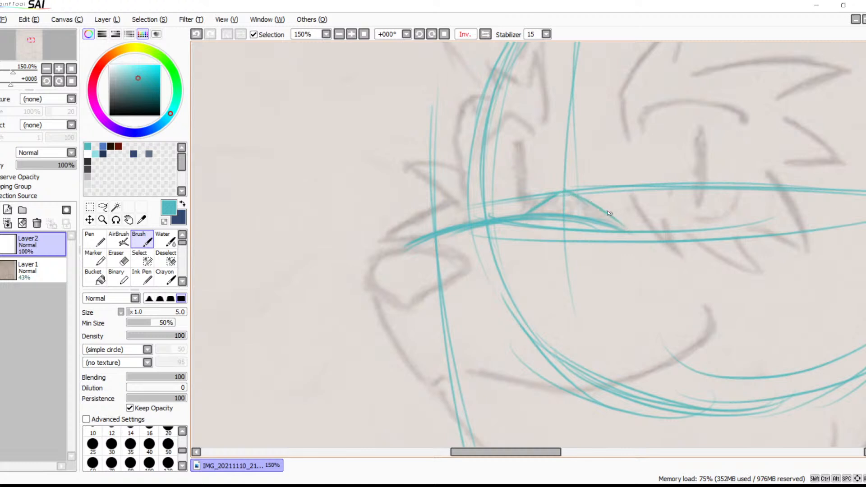
left_click_drag(575, 192, 624, 231)
key("ctrl+z")
key("ctrl+z")
left_click_drag(563, 193, 633, 237)
key("ctrl+z")
left_click_drag(563, 194, 634, 234)
key("ctrl+z")
left_click_drag(568, 193, 640, 230)
mouse_move(570, 194)
left_mouse_down()
mouse_move(634, 236)
mouse_move(622, 221)
mouse_move(585, 195)
mouse_move(635, 242)
left_mouse_up()
Outline the rounded triangular nose at the muzzle's tip and check it with the canvas view unmirrored
mouse_move(423, 249)
left_mouse_down()
mouse_move(457, 255)
mouse_move(397, 251)
left_mouse_up()
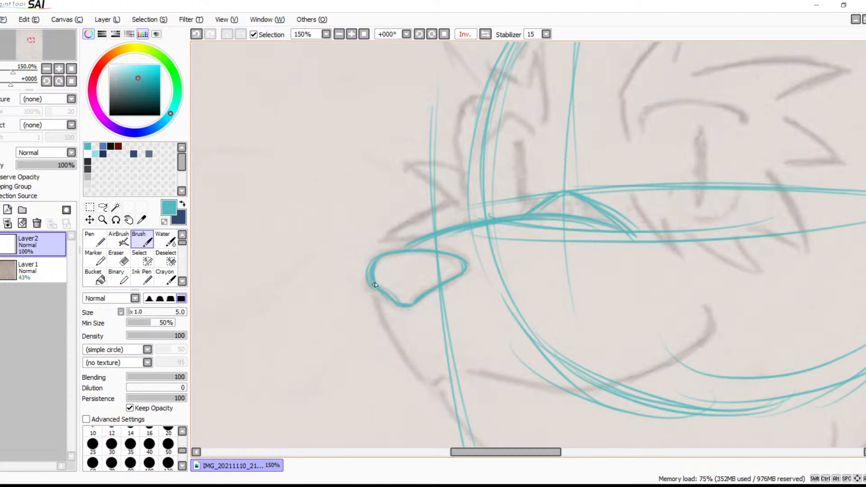
left_click_drag(526, 244, 496, 265)
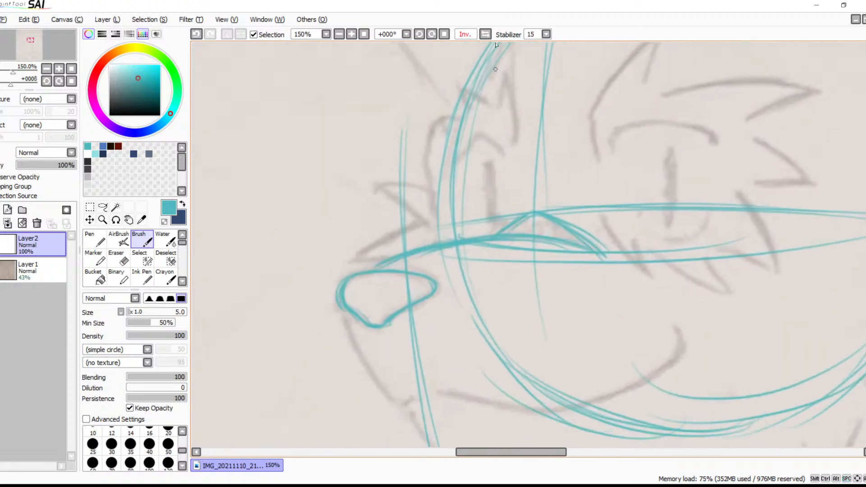
left_click(485, 34)
left_click_drag(661, 215, 548, 149)
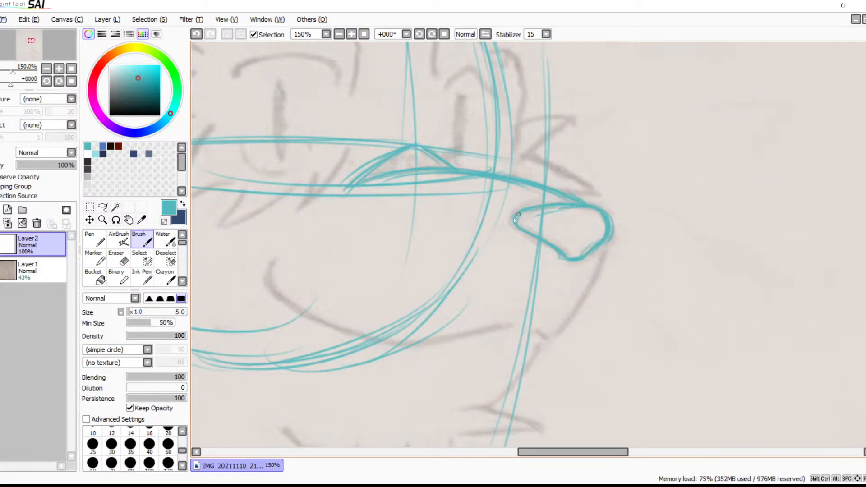
left_click(482, 33)
left_click_drag(515, 159, 456, 108)
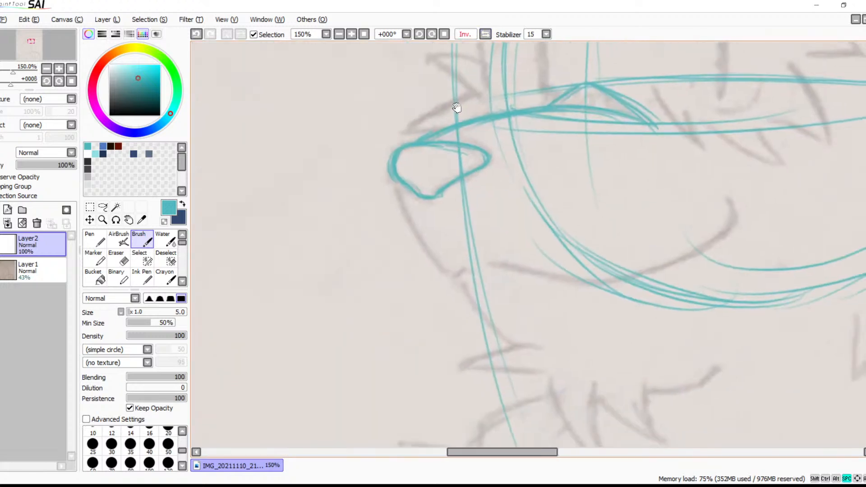
With the canvas view rotated to 33°, trace the front of the muzzle from the nose down to the mouth
left_click(351, 34)
left_click(351, 34)
left_click(432, 34)
left_click(431, 35)
left_click(431, 35)
left_click_drag(465, 106, 461, 256)
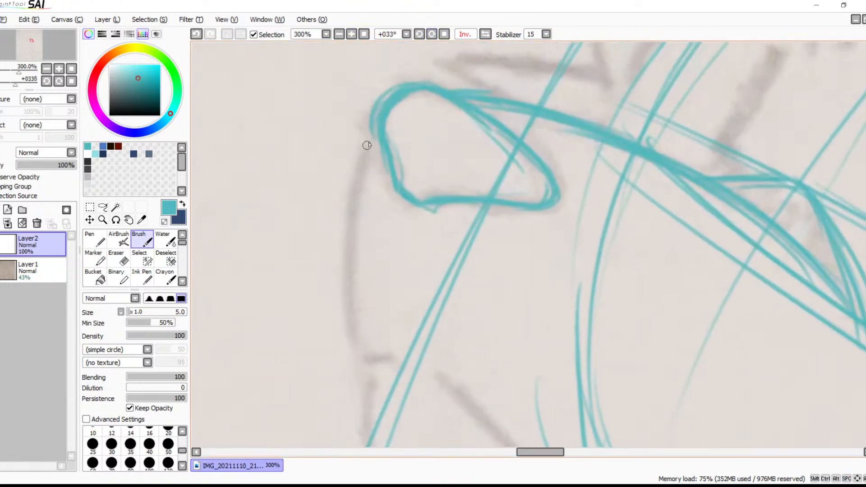
left_click_drag(368, 136, 357, 285)
left_click_drag(362, 168, 351, 338)
key("ctrl+z")
key("ctrl+z")
left_click_drag(371, 143, 346, 287)
left_click_drag(357, 177, 354, 344)
left_click_drag(346, 238, 359, 361)
left_click_drag(349, 278, 358, 346)
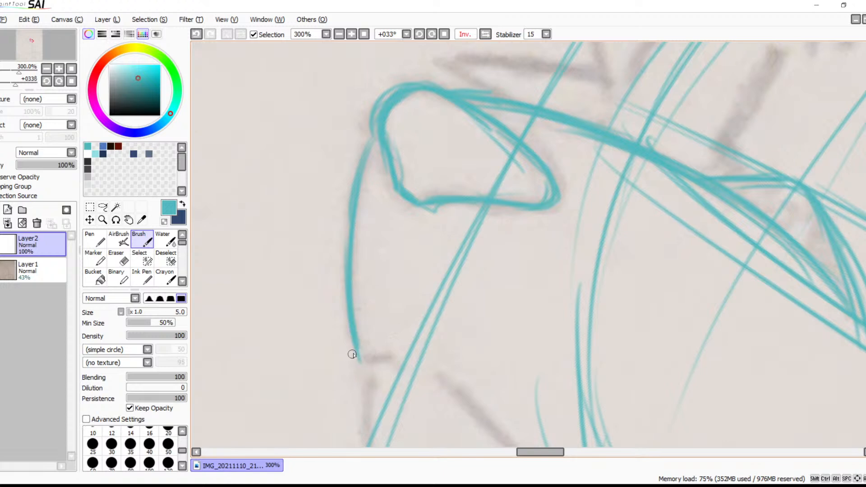
Add a short mouth corner at the muzzle line's lower end and light contour strokes beneath the nose
mouse_move(360, 358)
left_mouse_down()
mouse_move(369, 351)
mouse_move(354, 357)
left_mouse_up()
key("ctrl+z")
left_click_drag(358, 352, 366, 357)
left_click_drag(411, 228, 404, 288)
left_click_drag(407, 253, 397, 325)
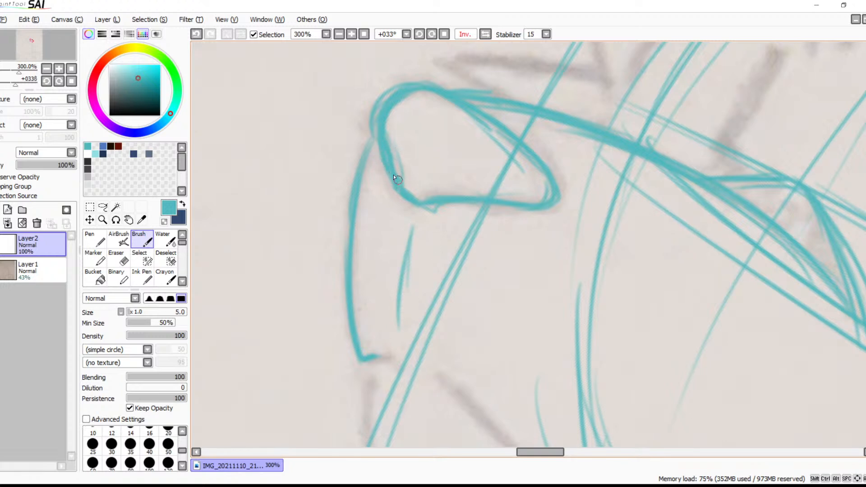
Reinforce the lower front curve of the nose outline and erase the rough overlap along its inner edge
mouse_move(392, 181)
left_mouse_down()
mouse_move(424, 202)
mouse_move(397, 191)
mouse_move(444, 198)
left_mouse_up()
key("e")
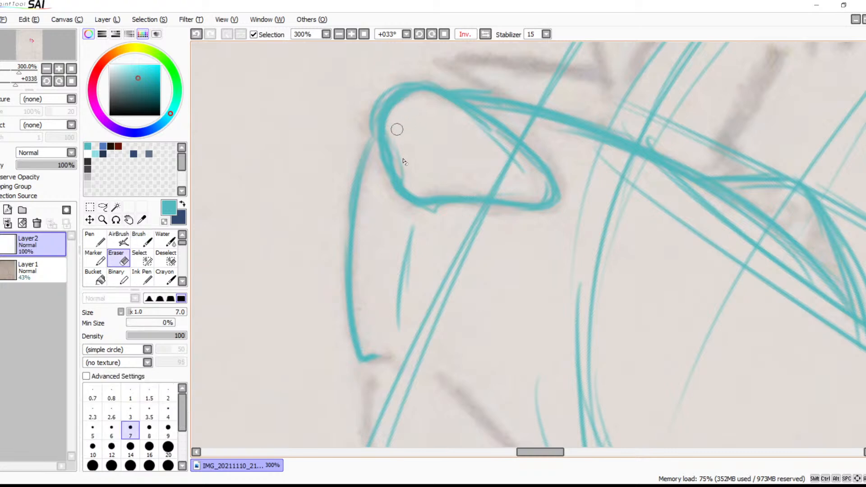
mouse_move(394, 127)
left_mouse_down()
mouse_move(396, 178)
mouse_move(388, 138)
mouse_move(401, 183)
mouse_move(385, 158)
mouse_move(389, 125)
mouse_move(398, 180)
mouse_move(385, 128)
mouse_move(401, 177)
mouse_move(406, 118)
left_mouse_up()
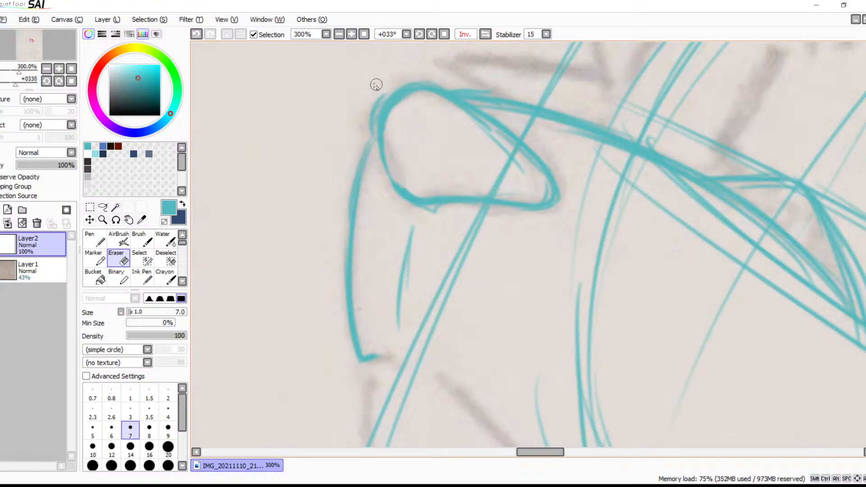
With the eraser enlarged to size 12, remove the doubled outer line and the guide lines crossing inside the nose
key("bracketright")
key("bracketright")
key("bracketright")
key("bracketright")
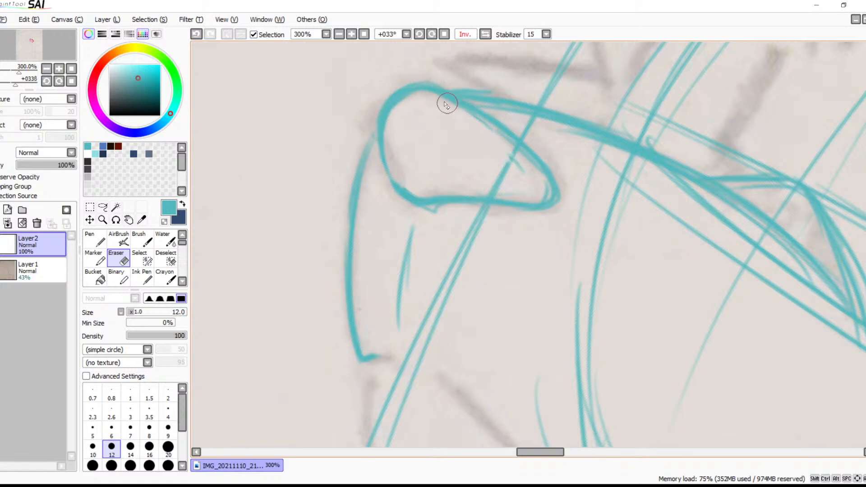
left_click_drag(518, 166, 504, 145)
mouse_move(523, 176)
left_mouse_down()
mouse_move(512, 165)
mouse_move(481, 190)
mouse_move(508, 185)
left_mouse_up()
left_click_drag(494, 138, 540, 178)
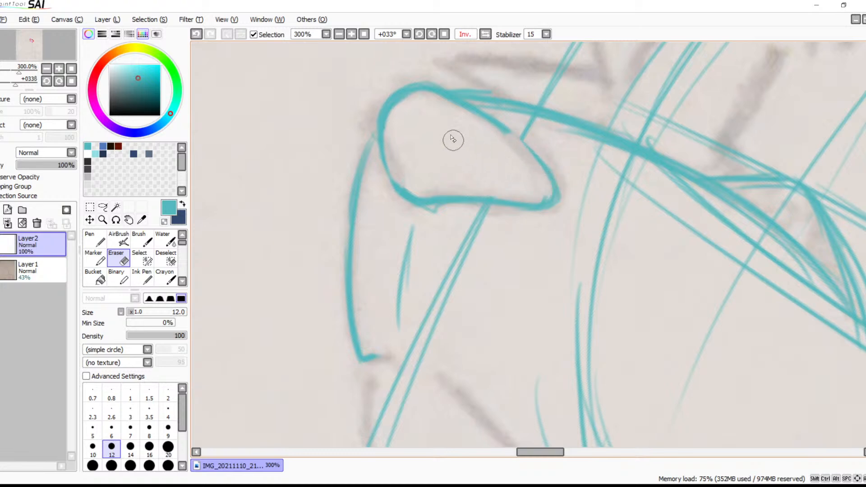
Redraw the nose's erased back edge with thicker brush strokes and touch up its front edge
key("b")
mouse_move(495, 128)
left_mouse_down()
mouse_move(535, 164)
mouse_move(505, 135)
mouse_move(530, 148)
mouse_move(490, 120)
mouse_move(548, 159)
left_mouse_up()
mouse_move(506, 129)
left_mouse_down()
mouse_move(542, 172)
mouse_move(502, 136)
mouse_move(547, 189)
left_mouse_up()
left_click_drag(532, 155, 556, 188)
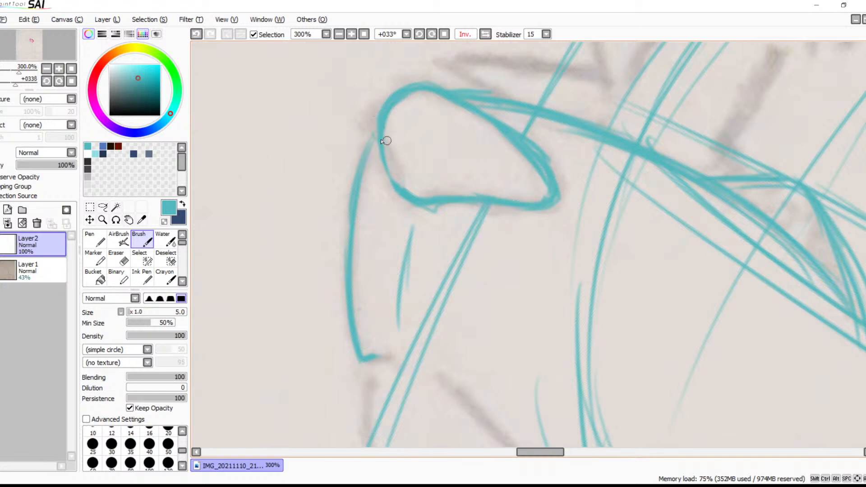
left_click_drag(383, 131, 389, 178)
Trace the front section of the long mouth line below the nose and rotate the canvas view to -11°
scroll(487, 271, "down", 5)
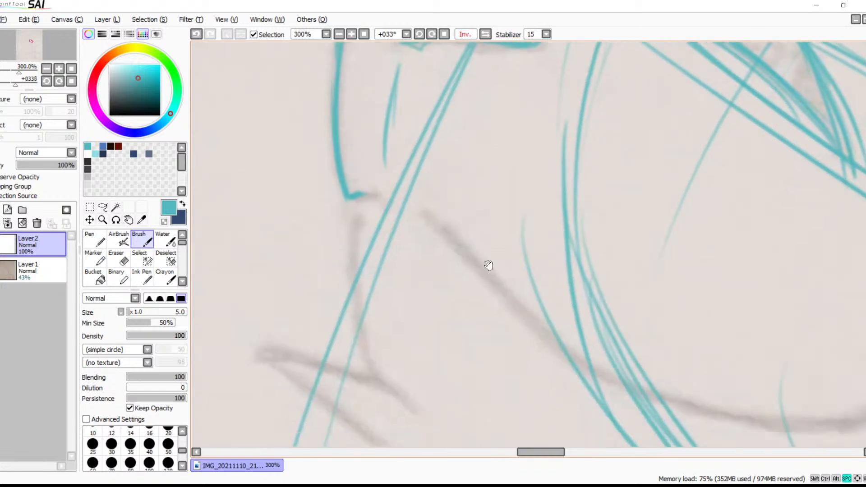
left_click_drag(439, 172, 550, 290)
key("ctrl+z")
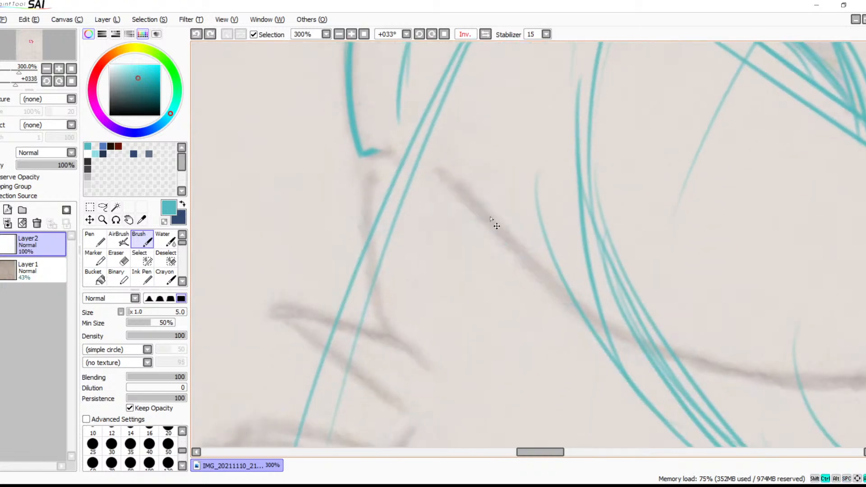
left_click_drag(440, 169, 637, 364)
key("ctrl+z")
left_click_drag(444, 176, 654, 332)
key("ctrl+z")
left_click_drag(444, 179, 583, 322)
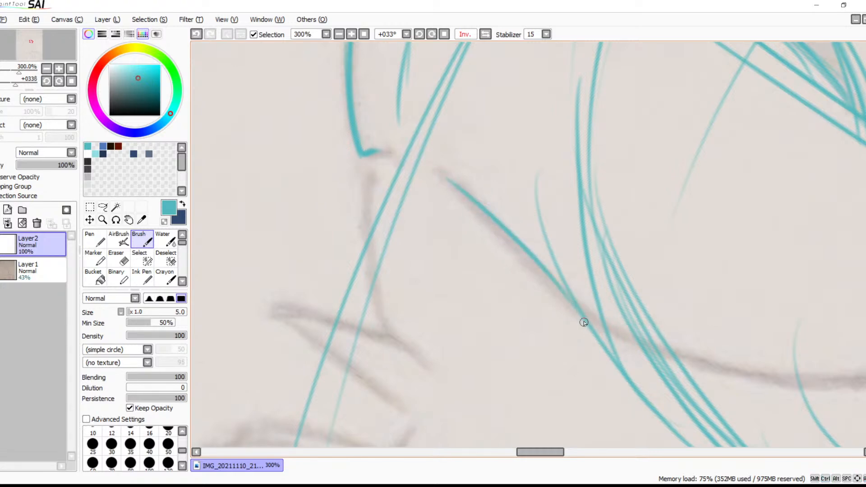
left_click(419, 34)
left_click(419, 34)
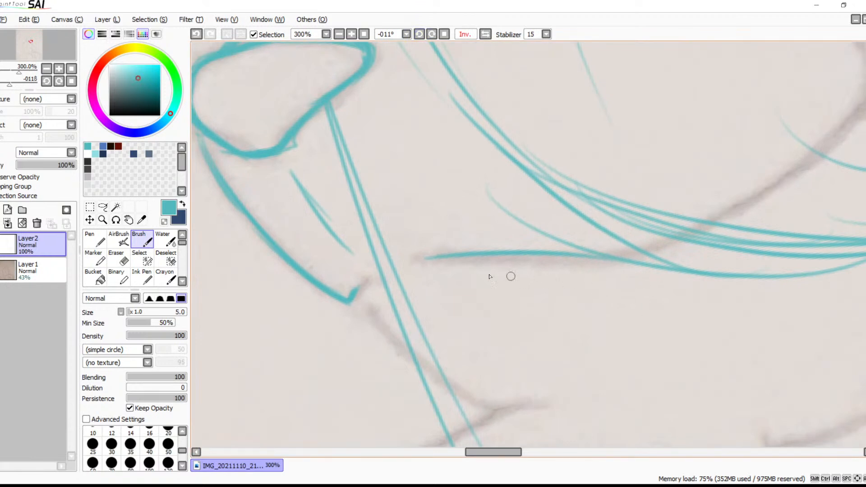
left_click_drag(421, 259, 632, 276)
key("ctrl+z")
mouse_move(568, 258)
left_mouse_down()
mouse_move(608, 265)
mouse_move(607, 258)
mouse_move(650, 243)
left_mouse_up()
key("ctrl+z")
Trace the rear section of the mouth line, rising from its low bend toward the cheek, with overlapping strokes
key("ctrl+z")
key("space")
left_click_drag(708, 229, 511, 281)
mouse_move(658, 144)
left_mouse_down()
mouse_move(637, 186)
mouse_move(580, 236)
left_mouse_up()
key("ctrl+z")
left_click_drag(662, 147, 548, 254)
left_click_drag(635, 186, 510, 267)
left_click_drag(601, 214, 459, 293)
left_click_drag(540, 256, 457, 290)
left_click_drag(501, 268, 437, 301)
Add the short hooked corner at the mouth line's upper rear end
mouse_move(674, 134)
left_mouse_down()
mouse_move(641, 174)
mouse_move(666, 124)
mouse_move(663, 96)
left_mouse_up()
mouse_move(662, 95)
left_mouse_down()
mouse_move(676, 132)
mouse_move(661, 90)
mouse_move(666, 146)
left_mouse_up()
left_click_drag(671, 114, 674, 136)
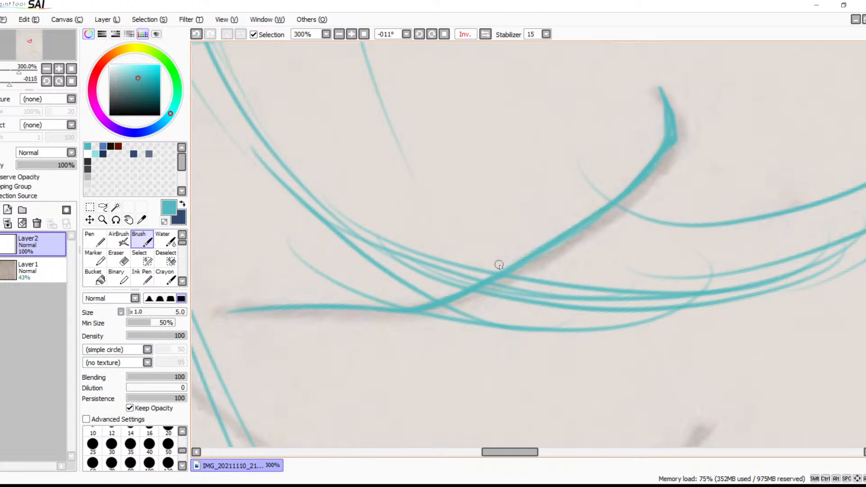
With the canvas view rotated to 78°, trace the chin line from the muzzle's mouth corner to the fur tuft beneath
left_click_drag(516, 284, 721, 173)
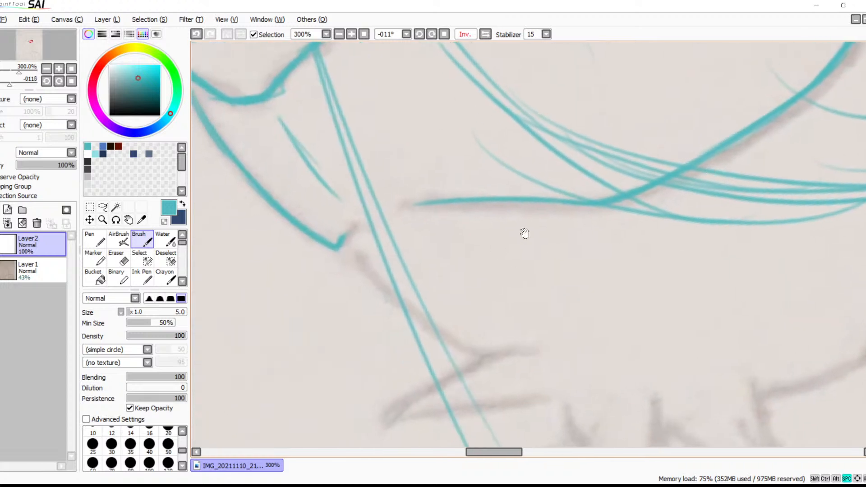
left_click(431, 35)
left_click(432, 34)
left_click(431, 34)
left_click(432, 35)
left_click(431, 35)
left_click(431, 35)
left_click(432, 35)
left_click(431, 35)
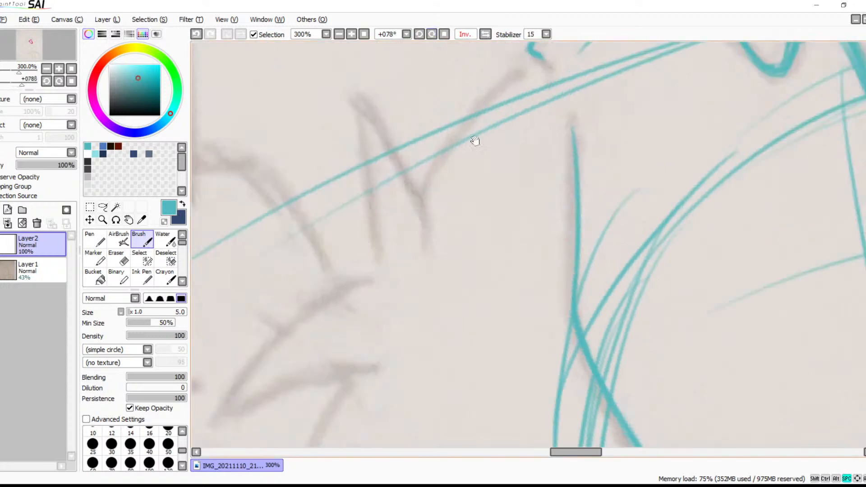
left_click_drag(475, 124, 471, 197)
left_click_drag(523, 131, 446, 212)
left_click_drag(510, 142, 434, 232)
left_click_drag(486, 167, 420, 257)
left_click_drag(440, 221, 414, 269)
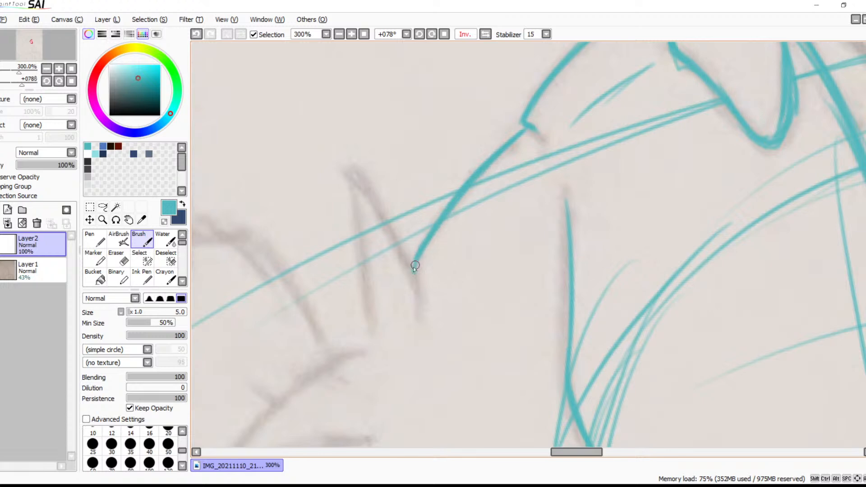
left_click_drag(456, 207, 408, 263)
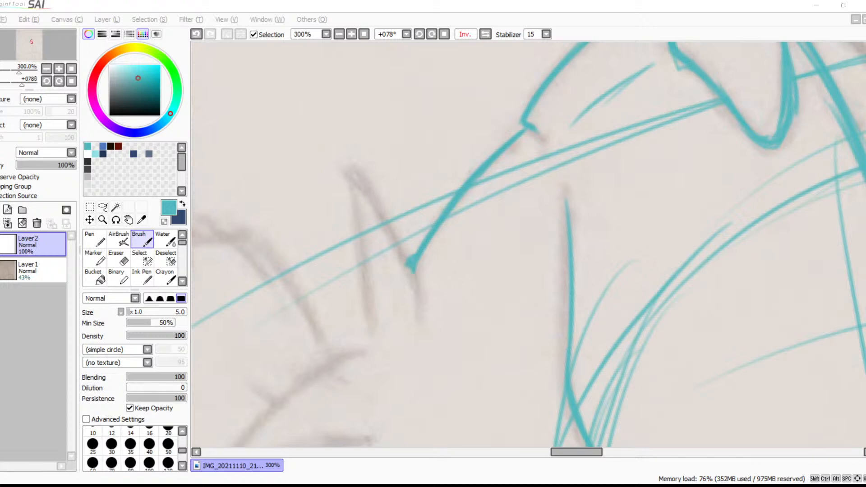
key("alt+Tab")
left_click(400, 187)
key("ctrl+z")
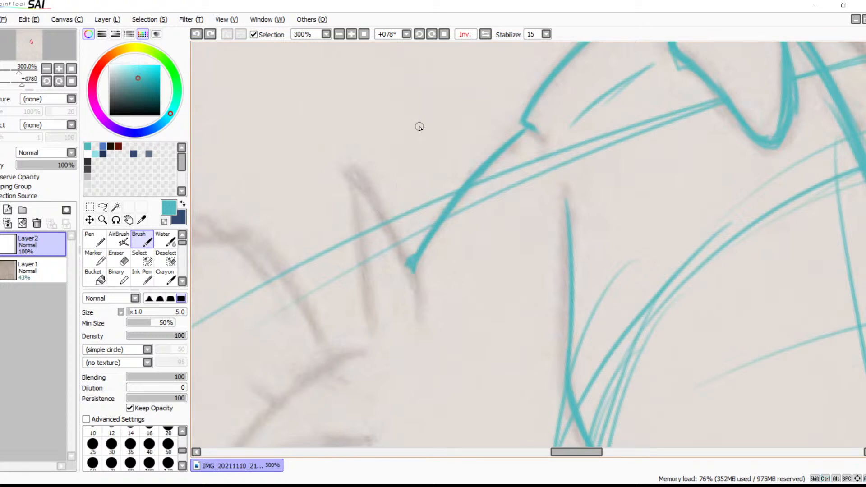
With the canvas view rotated to 123°, outline the pointed fur tuft at the end of the chin line
key("space")
left_click_drag(445, 284, 446, 292)
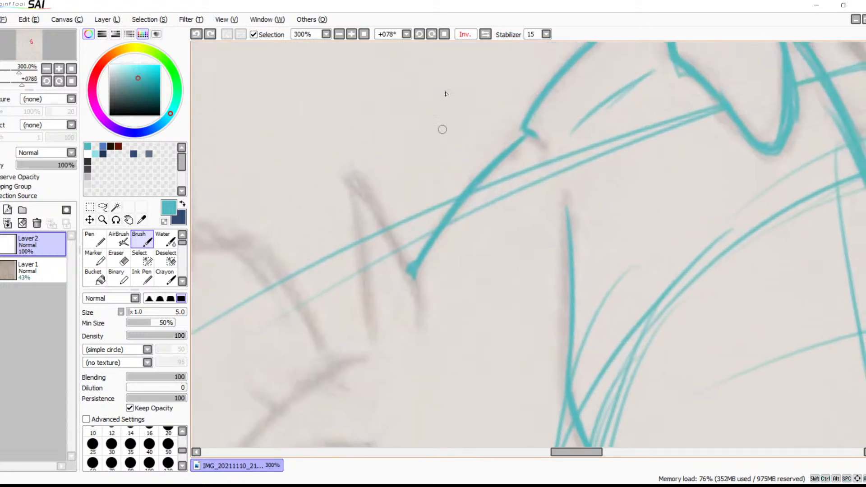
left_click(431, 35)
left_click(432, 35)
left_click(431, 35)
key("space")
left_click_drag(424, 156, 442, 189)
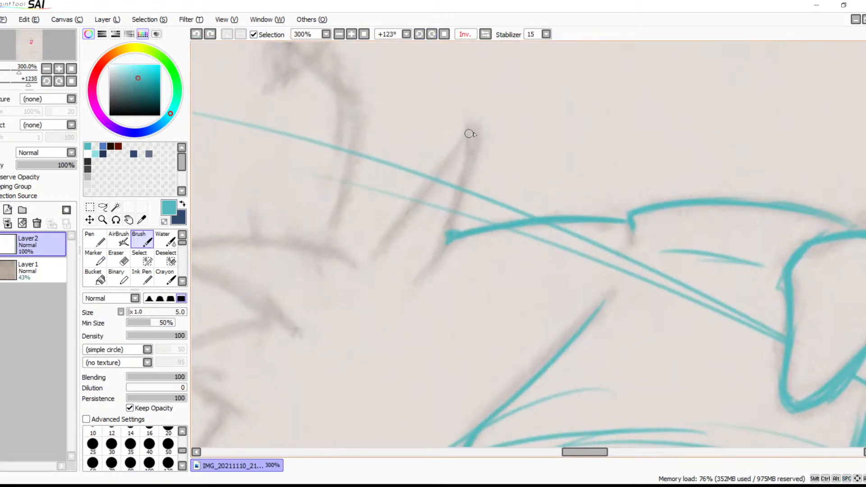
left_click_drag(470, 134, 383, 236)
left_click_drag(472, 134, 368, 260)
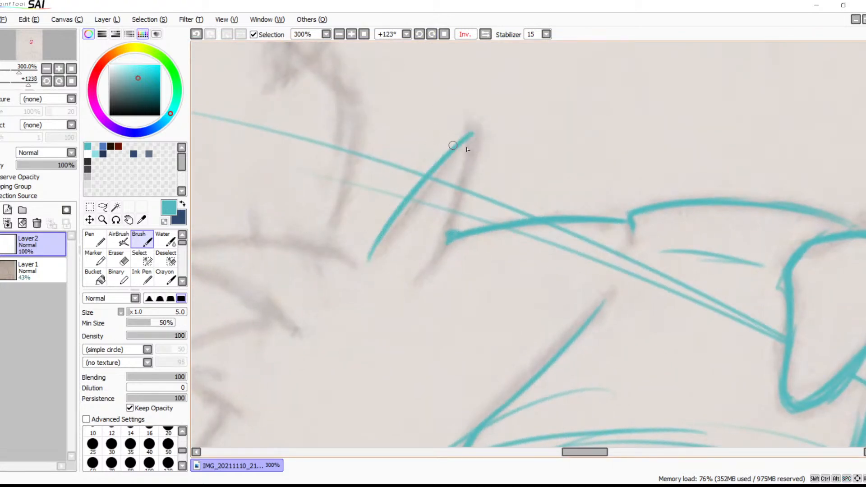
left_click_drag(471, 135, 447, 239)
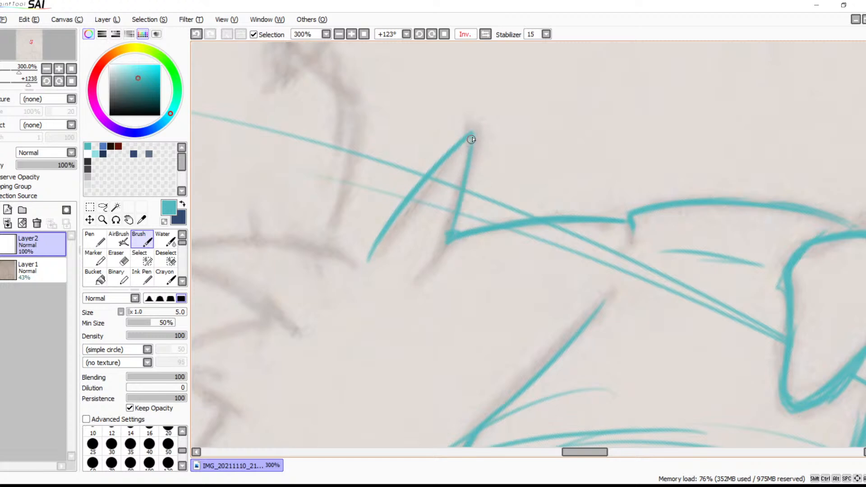
left_click_drag(458, 187, 428, 266)
key("ctrl+z")
mouse_move(460, 195)
left_mouse_down()
mouse_move(417, 287)
mouse_move(426, 264)
mouse_move(545, 150)
mouse_move(374, 249)
left_mouse_up()
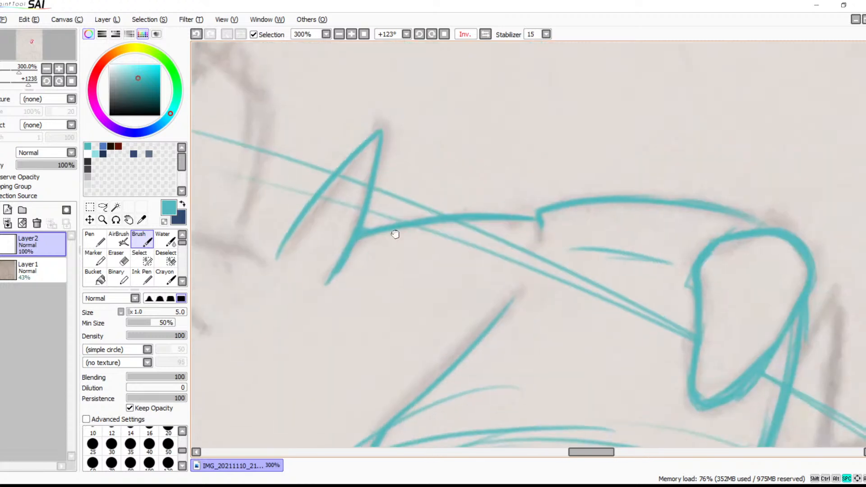
Thicken the muzzle's front contour and join it firmly to the nose
left_click_drag(554, 168, 378, 143)
left_click_drag(494, 164, 409, 128)
left_click_drag(481, 142, 512, 156)
left_click_drag(442, 131, 390, 126)
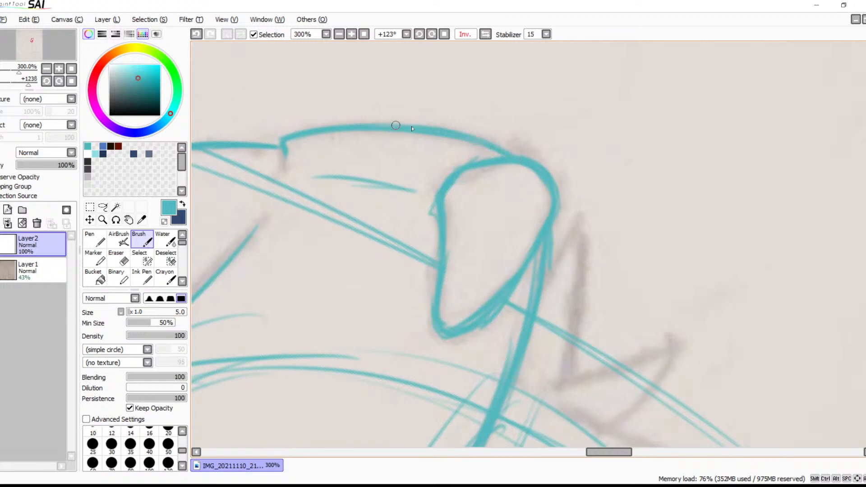
With the canvas rotation reset to 0°, trace the curved far contour of the face above the muzzle bridge
mouse_move(537, 228)
left_mouse_down()
mouse_move(491, 133)
mouse_move(495, 160)
mouse_move(510, 102)
mouse_move(536, 100)
left_mouse_up()
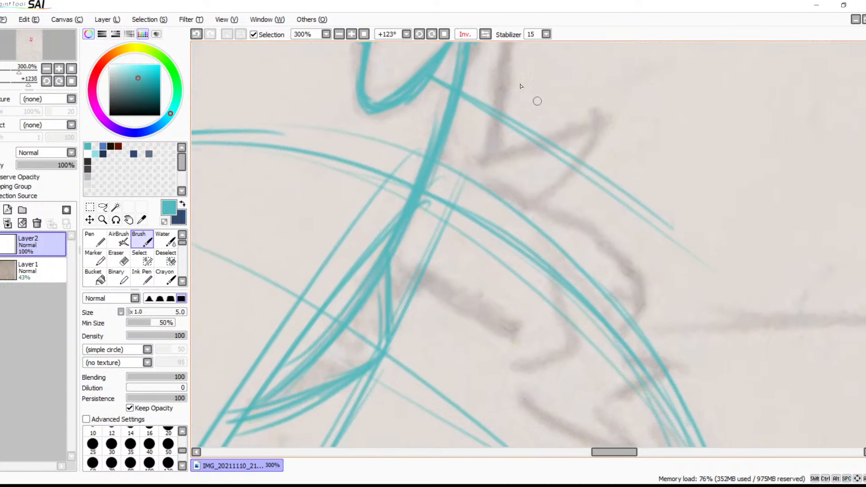
left_click(444, 35)
mouse_move(447, 90)
left_mouse_down()
mouse_move(437, 122)
mouse_move(429, 100)
mouse_move(408, 184)
mouse_move(441, 145)
mouse_move(464, 135)
left_mouse_up()
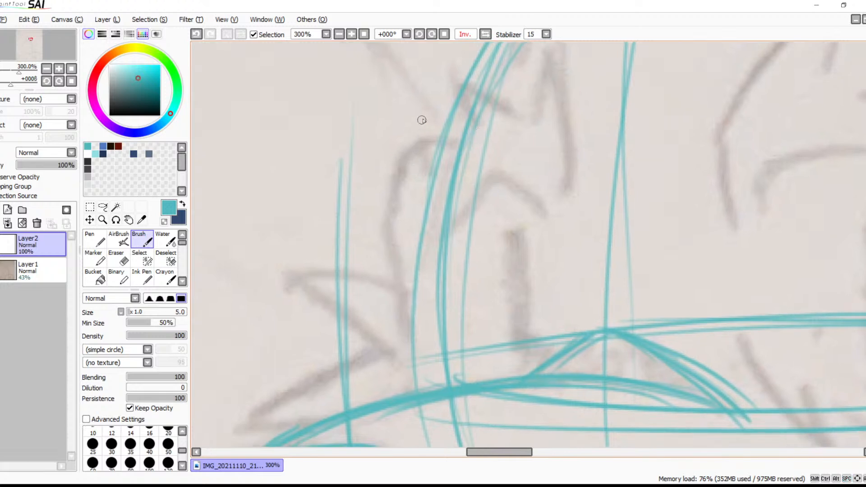
mouse_move(432, 98)
left_mouse_down()
mouse_move(389, 189)
mouse_move(398, 160)
mouse_move(399, 241)
left_mouse_up()
left_click_drag(392, 178, 400, 247)
left_click_drag(397, 216, 406, 243)
left_click_drag(406, 148, 442, 89)
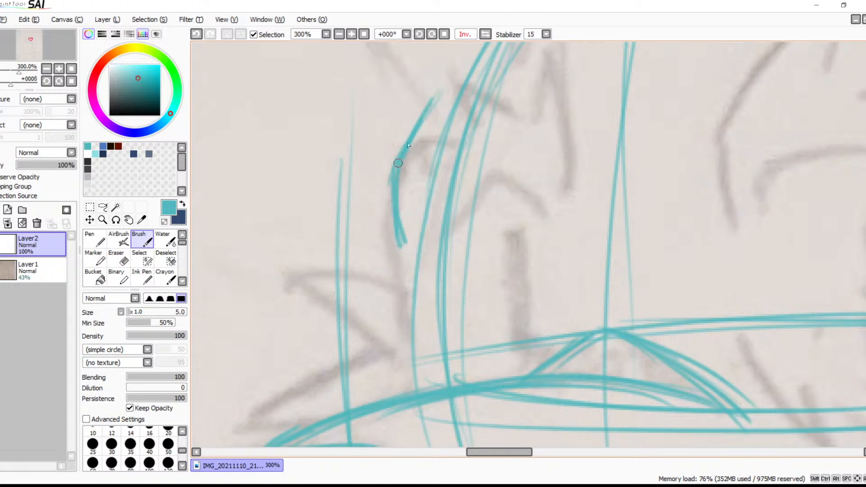
mouse_move(391, 186)
left_mouse_down()
mouse_move(392, 226)
mouse_move(410, 267)
left_mouse_up()
left_click_drag(408, 264, 416, 296)
left_click_drag(471, 314, 548, 224)
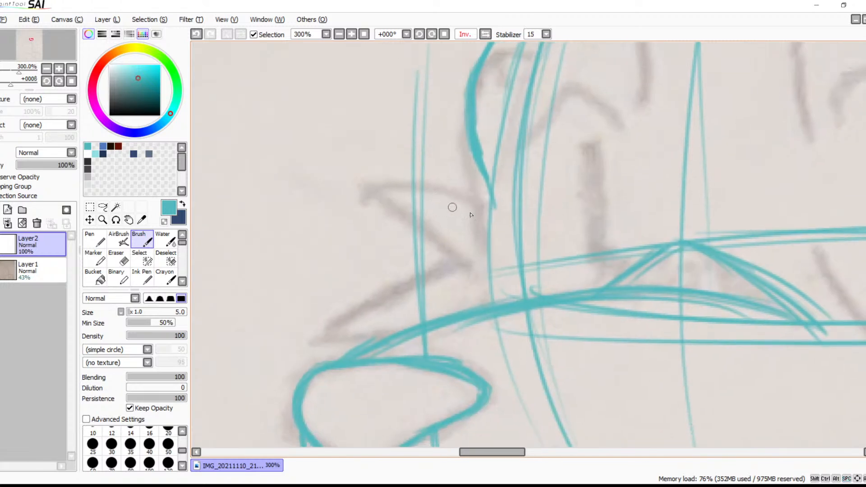
left_click_drag(492, 207, 396, 188)
left_click_drag(469, 198, 389, 190)
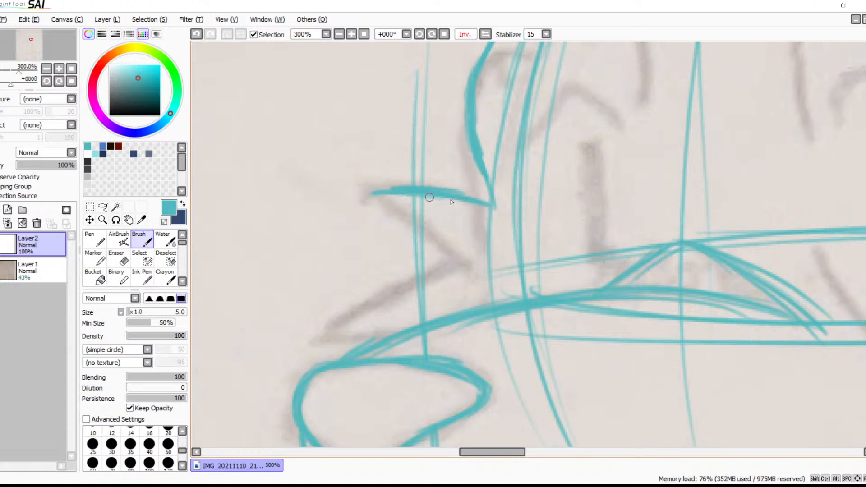
key("ctrl+z")
key("ctrl+z")
key("ctrl+z")
key("ctrl+z")
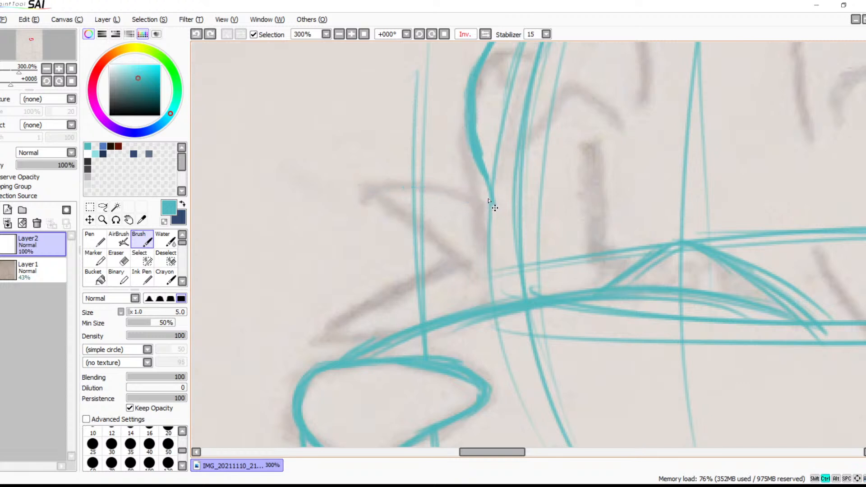
Outline the two pointed fur tufts above the nose, starting from the lower end of the far face contour
mouse_move(492, 198)
left_mouse_down()
mouse_move(387, 187)
mouse_move(461, 188)
mouse_move(363, 193)
left_mouse_up()
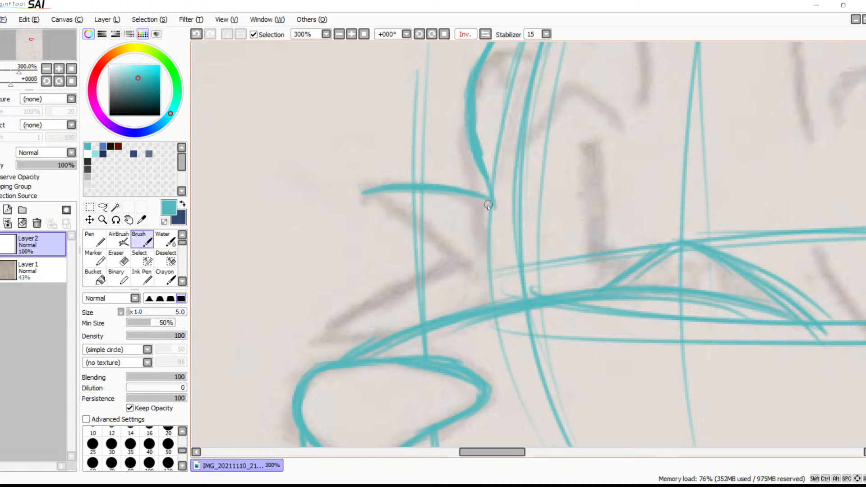
left_click_drag(488, 171, 503, 196)
key("ctrl+z")
left_click_drag(363, 195, 435, 243)
mouse_move(374, 195)
left_mouse_down()
mouse_move(484, 284)
mouse_move(500, 264)
mouse_move(485, 237)
mouse_move(350, 306)
mouse_move(466, 243)
mouse_move(355, 303)
mouse_move(426, 256)
mouse_move(339, 309)
mouse_move(354, 306)
mouse_move(348, 318)
mouse_move(339, 315)
mouse_move(352, 300)
mouse_move(341, 311)
mouse_move(387, 316)
left_mouse_up()
left_click_drag(319, 326, 399, 320)
left_click_drag(323, 325, 355, 300)
Trace the long outer edge of the pointed tuft above the near eye, from its tip down past the bend
mouse_move(539, 333)
left_mouse_down()
mouse_move(425, 278)
mouse_move(382, 354)
left_mouse_up()
mouse_move(440, 329)
left_mouse_down()
mouse_move(400, 369)
mouse_move(373, 381)
mouse_move(400, 364)
mouse_move(378, 306)
mouse_move(326, 373)
mouse_move(323, 392)
left_mouse_up()
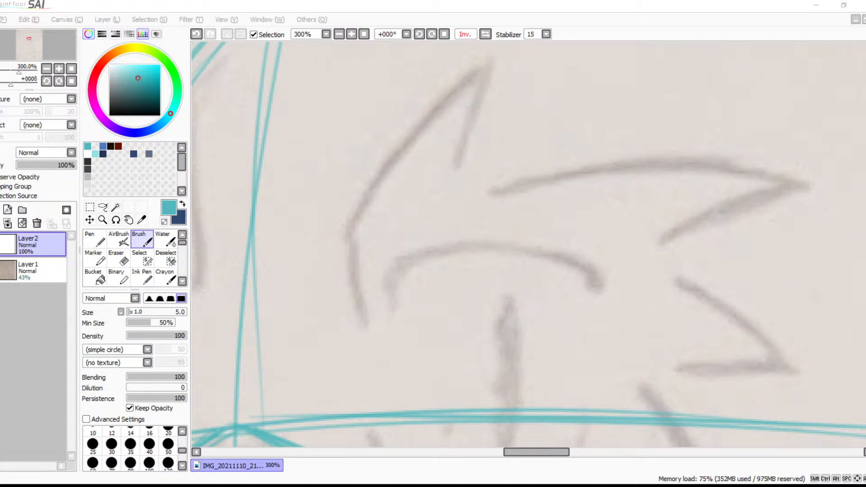
left_click(330, 139)
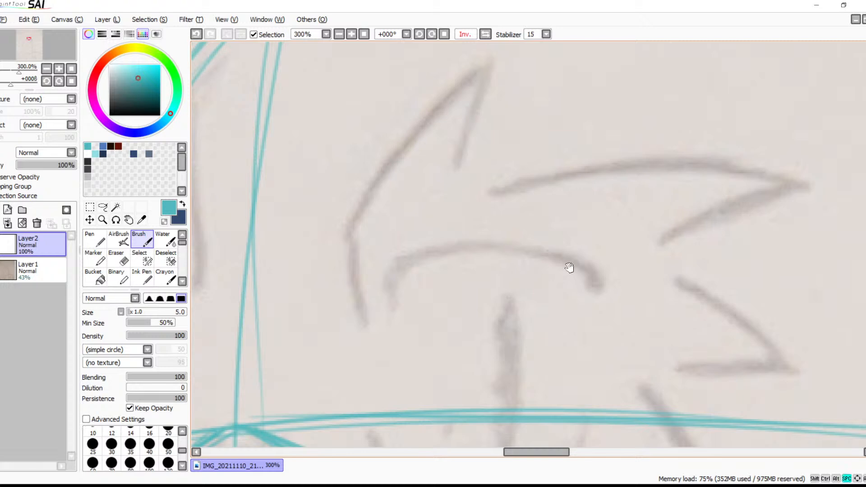
left_click_drag(555, 217, 514, 270)
left_click_drag(437, 125, 369, 203)
key("ctrl+z")
left_click_drag(439, 121, 344, 235)
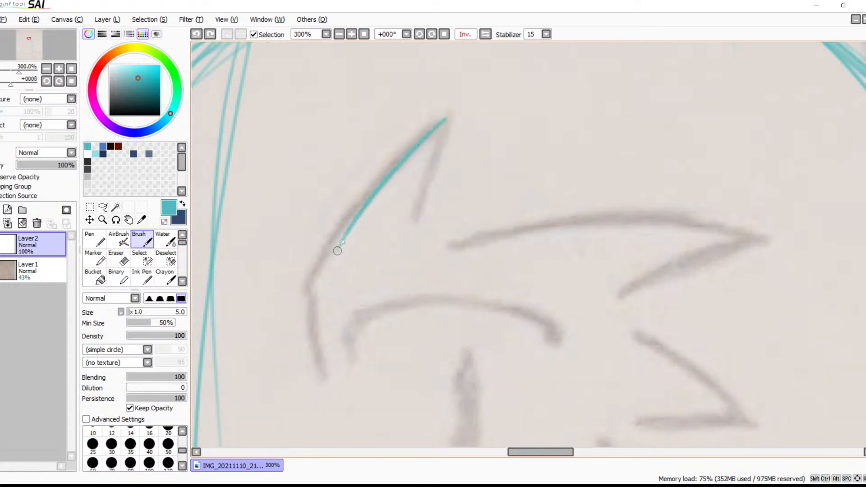
key("ctrl+z")
left_click_drag(454, 113, 325, 266)
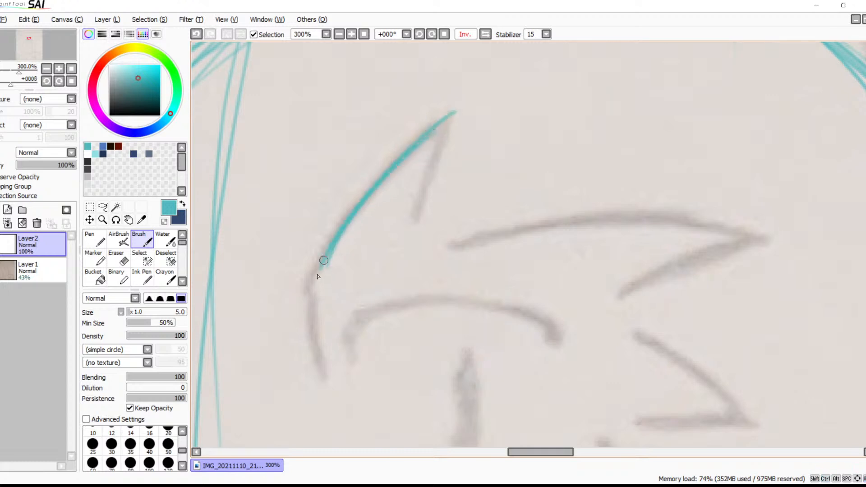
key("ctrl+z")
mouse_move(446, 120)
left_mouse_down()
mouse_move(324, 263)
mouse_move(385, 176)
mouse_move(417, 146)
mouse_move(316, 277)
mouse_move(370, 196)
mouse_move(319, 262)
mouse_move(320, 367)
left_mouse_up()
key("ctrl+z")
key("ctrl+z")
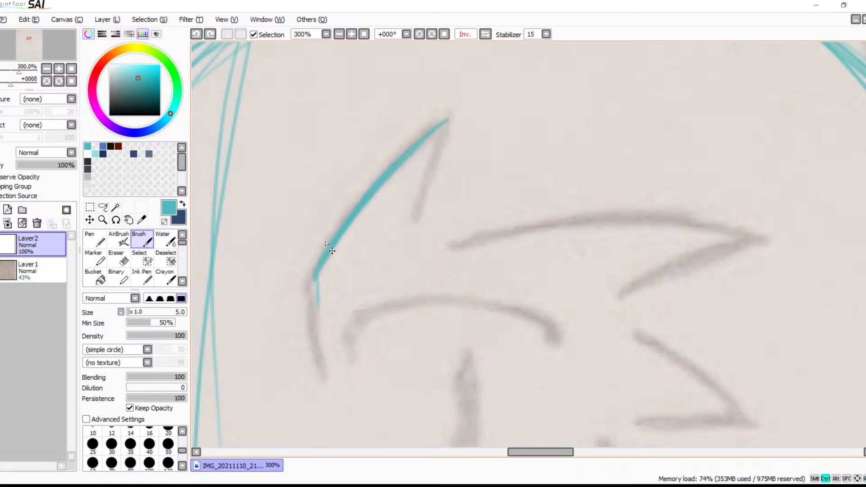
mouse_move(325, 260)
left_mouse_down()
mouse_move(309, 285)
mouse_move(320, 367)
left_mouse_up()
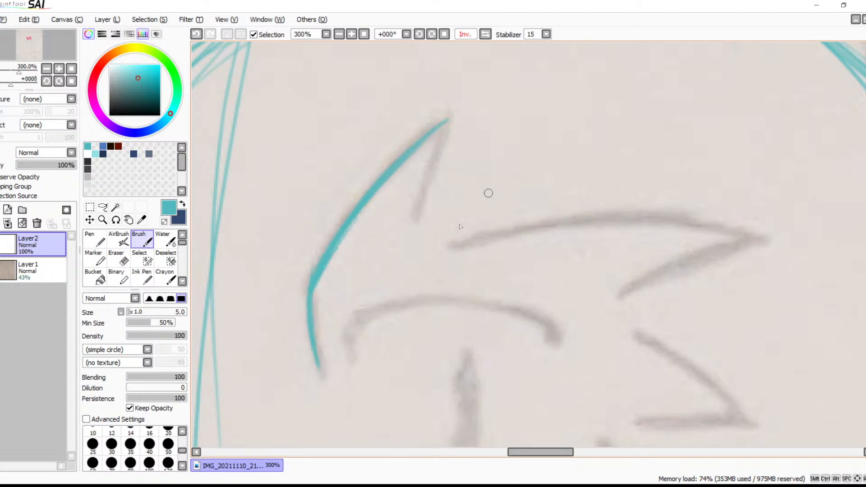
Trace the inner edge of the tuft from its tip downward and try the upper edge of the neighbouring long tuft
left_click_drag(444, 121, 412, 236)
key("ctrl+z")
left_click_drag(448, 119, 448, 153)
mouse_move(435, 218)
left_mouse_down()
mouse_move(424, 251)
mouse_move(721, 209)
left_mouse_up()
key("ctrl+z")
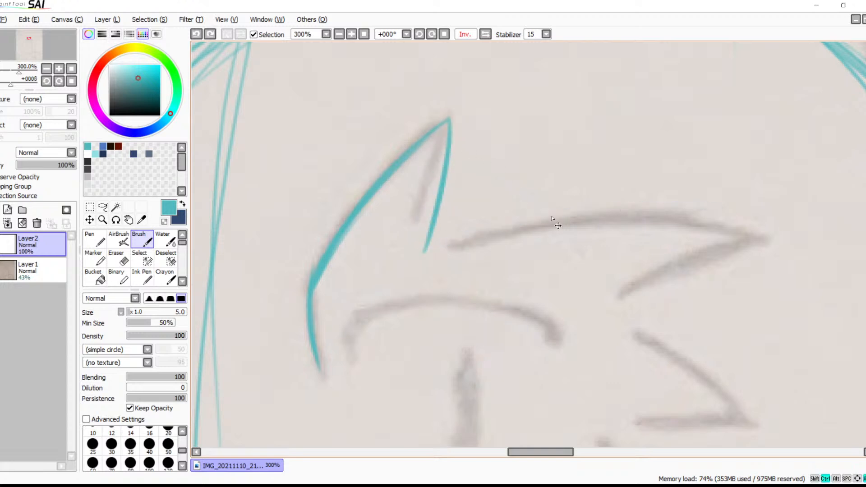
Trace the upper edge of the long pointed tuft above the near eye and its shorter lower edge back from the tip
left_click_drag(434, 240, 726, 216)
left_click_drag(614, 205, 760, 223)
mouse_move(700, 207)
left_mouse_down()
mouse_move(764, 224)
mouse_move(690, 256)
left_mouse_up()
left_click_drag(754, 232, 646, 294)
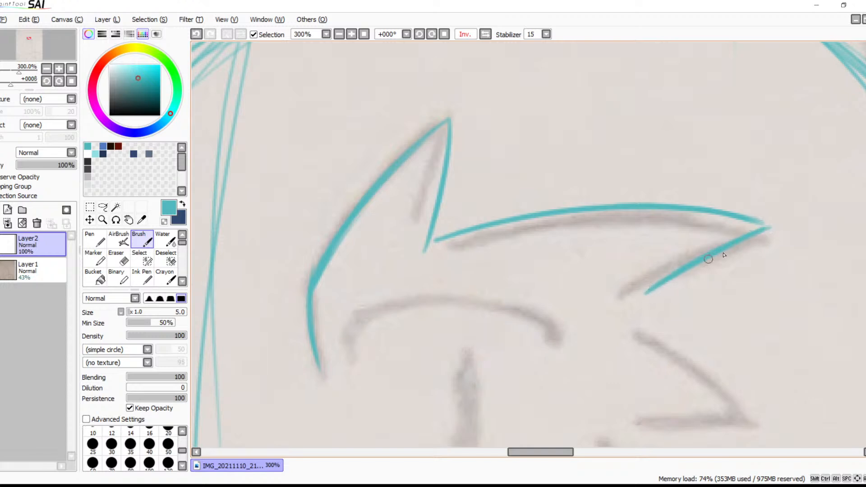
key("space")
mouse_move(674, 321)
left_mouse_down()
mouse_move(681, 214)
mouse_move(591, 133)
mouse_move(663, 85)
left_mouse_up()
mouse_move(642, 246)
left_mouse_down()
mouse_move(643, 90)
mouse_move(740, 112)
mouse_move(680, 125)
left_mouse_up()
left_click_drag(642, 206, 614, 120)
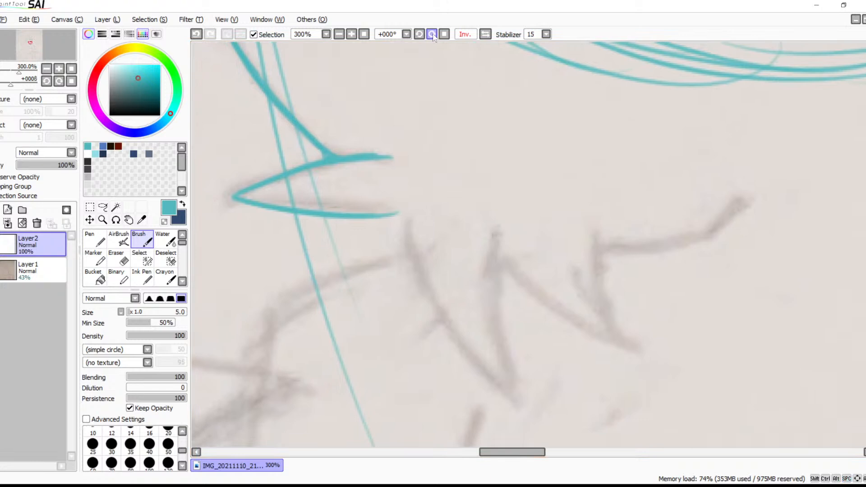
left_click(432, 35)
left_click(431, 34)
left_click(431, 34)
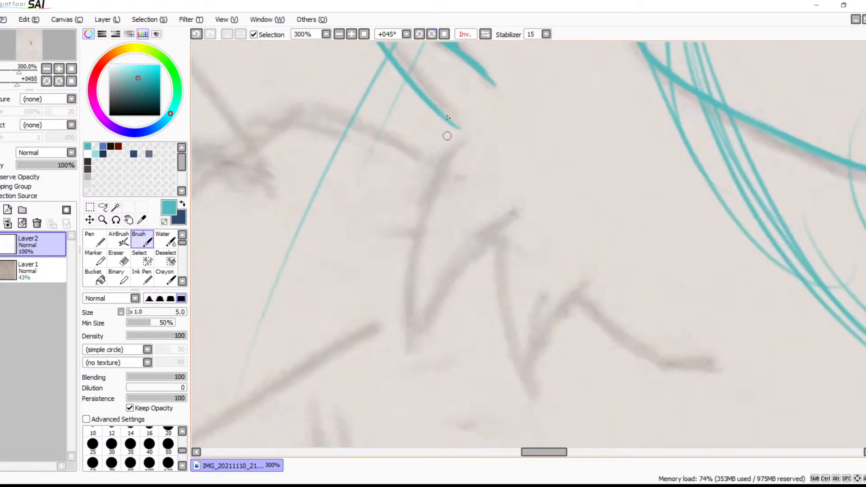
left_click(444, 34)
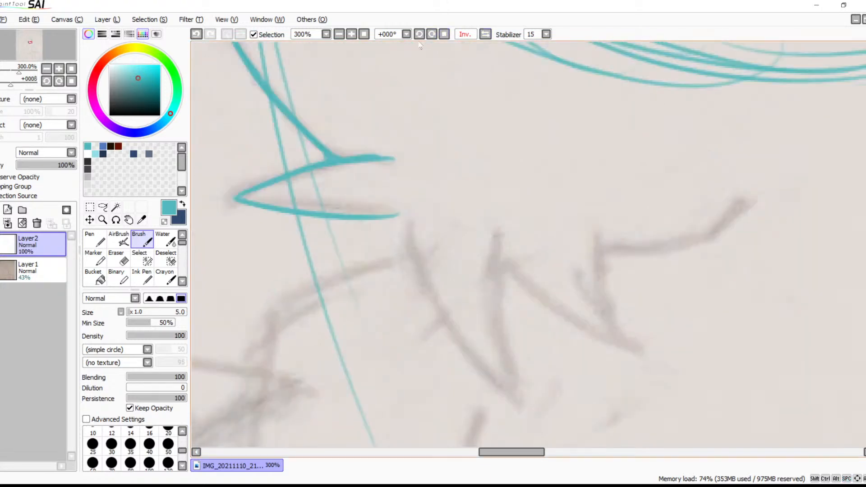
Examine the traced head together with the untraced neck, chest and arm of the sketch at 50% zoom
left_click(339, 34)
left_click(339, 35)
left_click(339, 35)
left_click(339, 34)
left_click(339, 34)
left_click_drag(506, 250, 511, 303)
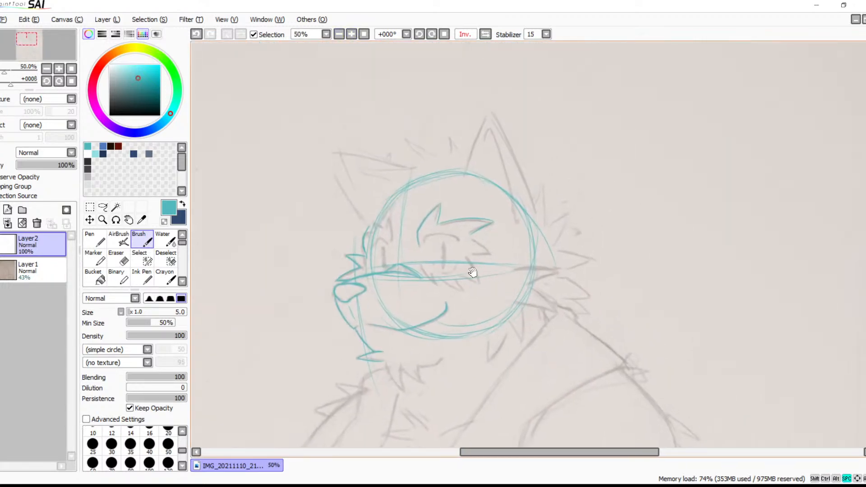
left_click_drag(475, 270, 528, 94)
left_click_drag(475, 317, 500, 168)
left_click_drag(446, 279, 528, 139)
left_click_drag(516, 204, 410, 287)
mouse_move(450, 240)
left_mouse_down()
mouse_move(413, 295)
mouse_move(511, 216)
left_mouse_up()
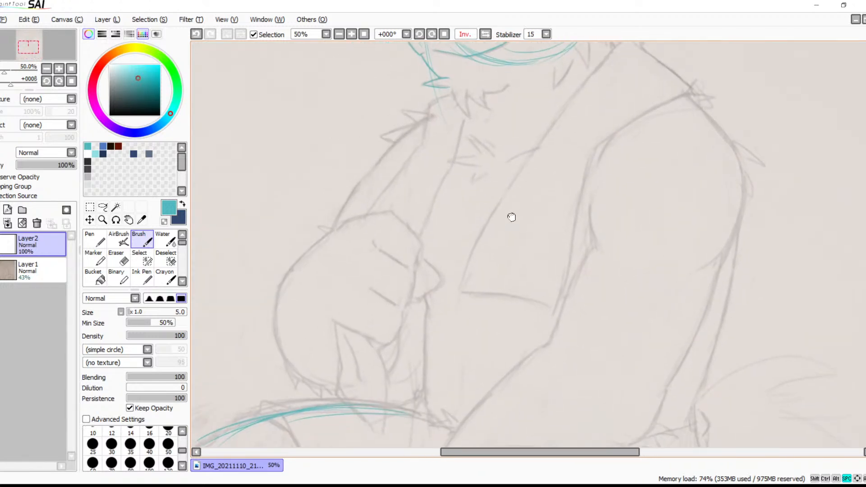
mouse_move(511, 217)
left_mouse_down()
mouse_move(551, 170)
mouse_move(530, 142)
mouse_move(468, 221)
left_mouse_up()
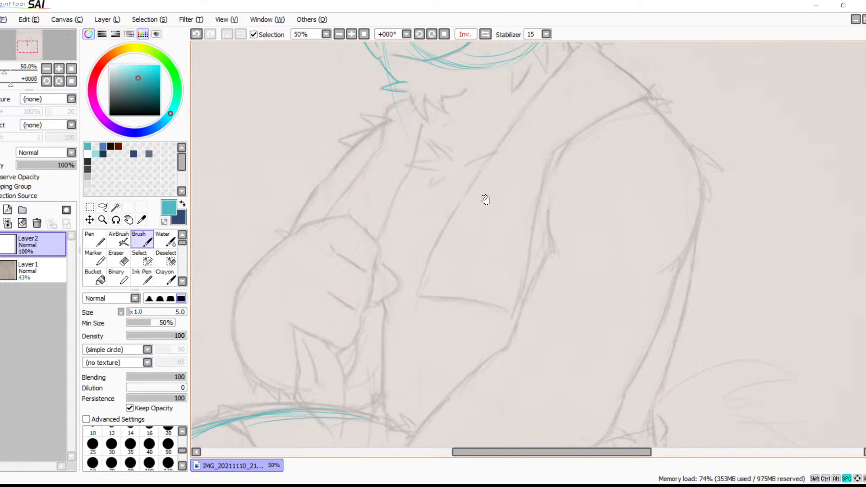
mouse_move(485, 199)
left_mouse_down()
mouse_move(452, 275)
mouse_move(469, 305)
left_mouse_up()
left_click_drag(458, 199, 480, 268)
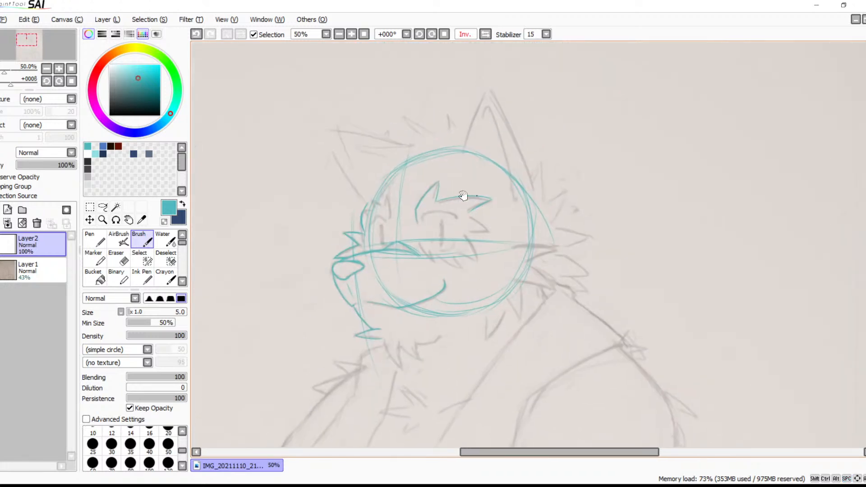
Trace the front edge of the near ear from its tip down to the head circle
left_click(352, 34)
scroll(441, 230, "up", 5)
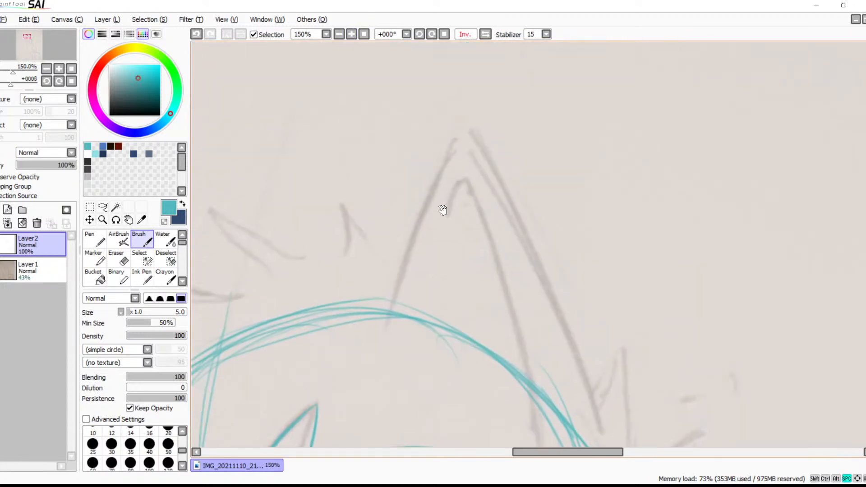
left_click_drag(463, 135, 399, 267)
key("ctrl+z")
left_click_drag(460, 140, 381, 334)
key("ctrl+z")
key("ctrl+z")
left_click_drag(462, 138, 387, 303)
left_click_drag(431, 199, 381, 330)
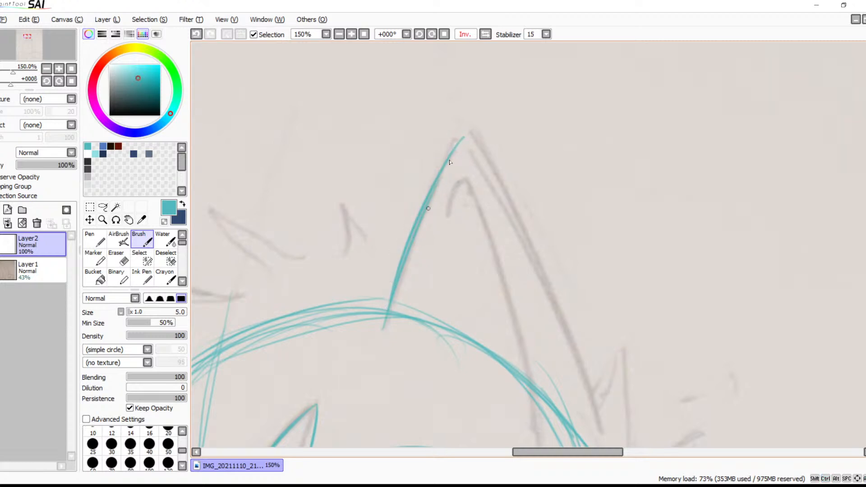
With the view mirrored, trace the long rear edge of the near ear from the tip down to its base
left_click(485, 34)
left_click_drag(498, 228, 422, 171)
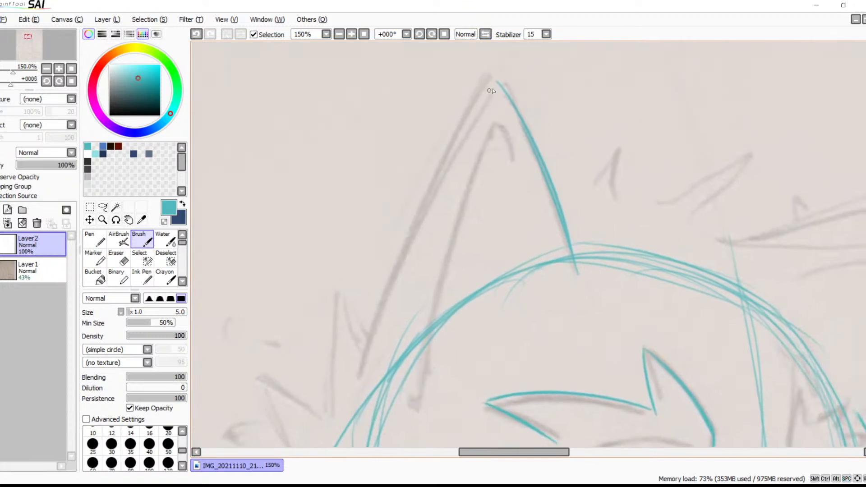
left_click_drag(495, 80, 377, 304)
mouse_move(488, 99)
left_mouse_down()
mouse_move(397, 252)
mouse_move(358, 376)
left_mouse_up()
key("ctrl+z")
left_click_drag(392, 271, 350, 382)
key("ctrl+z")
left_click_drag(375, 307, 351, 381)
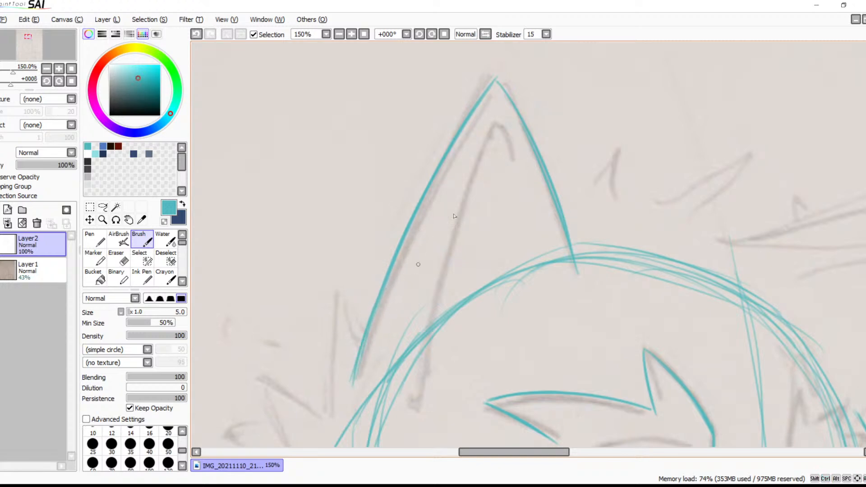
Trace the inner contour of the near ear from its peak down into the head circle, with a short hook at the lower end
left_click_drag(509, 122, 427, 253)
key("ctrl+z")
mouse_move(501, 118)
left_mouse_down()
mouse_move(515, 172)
mouse_move(399, 360)
mouse_move(390, 403)
left_mouse_up()
key("ctrl+z")
left_click_drag(499, 112, 415, 387)
mouse_move(518, 287)
left_mouse_down()
mouse_move(502, 188)
mouse_move(552, 169)
left_mouse_up()
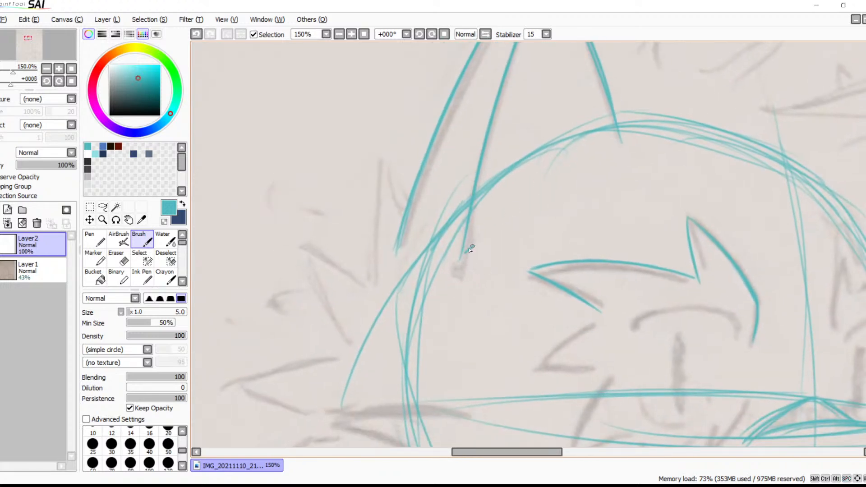
left_click_drag(445, 235, 503, 185)
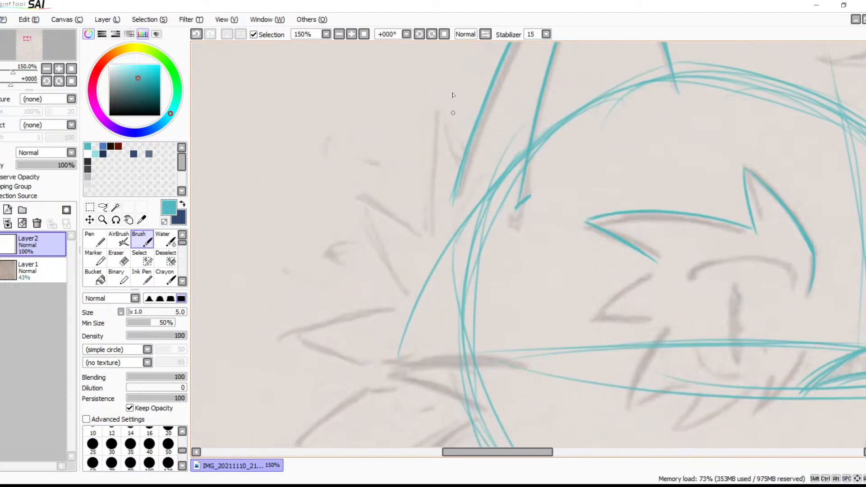
With the canvas rotated to +45°, trace the long edge of the pointed fur tuft directly behind the ear base
left_click(431, 34)
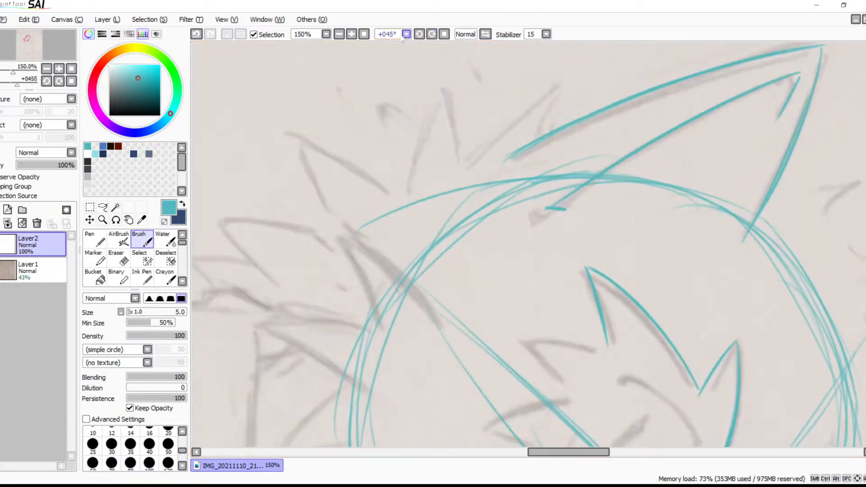
left_click(354, 36)
left_click(353, 36)
left_click_drag(421, 151, 376, 322)
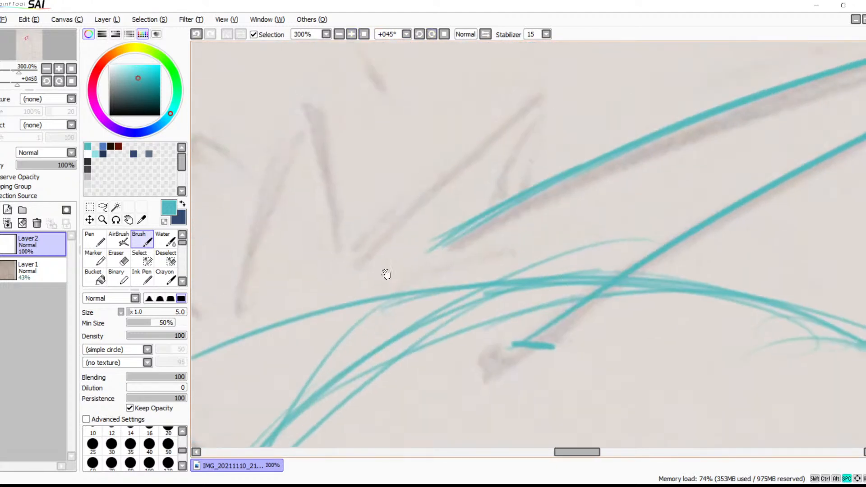
left_click_drag(452, 171, 446, 217)
left_click_drag(532, 141, 356, 291)
key("ctrl+z")
mouse_move(536, 140)
left_mouse_down()
mouse_move(476, 180)
mouse_move(323, 322)
left_mouse_up()
Close the tuft behind the ear with its short edge, running from the tip down across the ear line
mouse_move(532, 141)
left_mouse_down()
mouse_move(487, 268)
mouse_move(492, 248)
left_mouse_up()
key("ctrl+z")
left_click_drag(531, 145, 489, 256)
key("ctrl+z")
left_click_drag(536, 141, 506, 272)
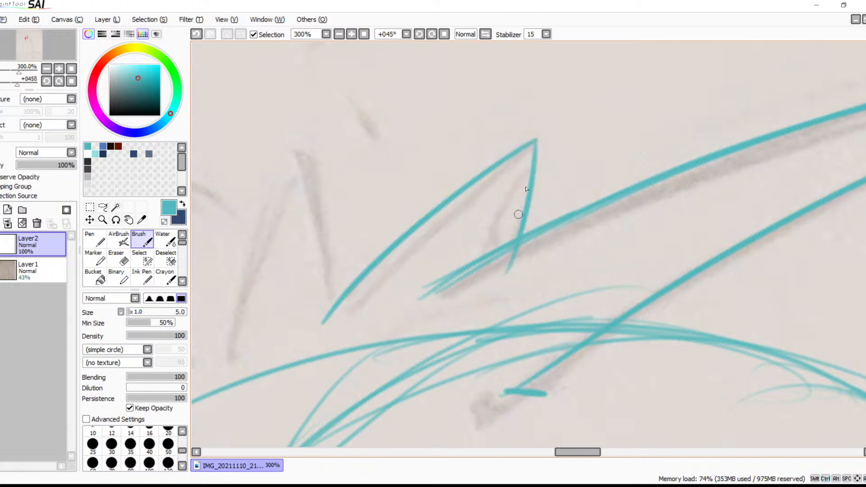
left_click_drag(539, 137, 514, 224)
Outline both edges of the second pointed fur tuft behind the ear, from its tip down to the head contour
left_click_drag(418, 215, 520, 133)
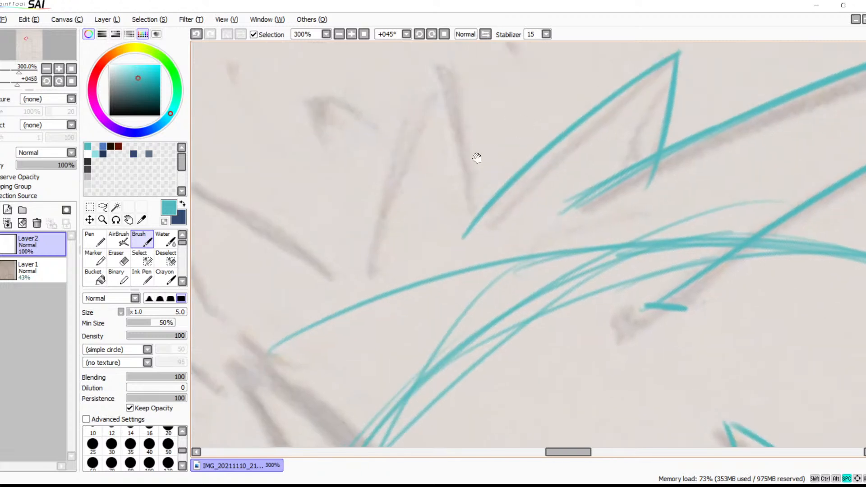
mouse_move(438, 68)
left_mouse_down()
mouse_move(401, 110)
mouse_move(315, 296)
left_mouse_up()
key("ctrl+z")
left_click_drag(439, 70, 334, 308)
mouse_move(439, 70)
left_mouse_down()
mouse_move(465, 202)
mouse_move(464, 242)
left_mouse_up()
key("ctrl+z")
mouse_move(441, 75)
left_mouse_down()
mouse_move(465, 134)
mouse_move(482, 275)
left_mouse_up()
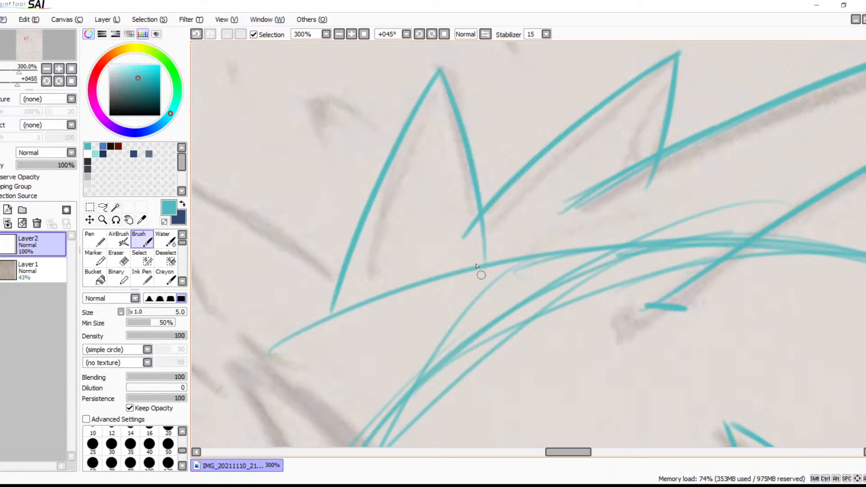
Rotate the canvas to +101° and trace the lower edge of the large backward-pointing tuft at the back of the head
key("space")
left_click_drag(467, 244, 600, 205)
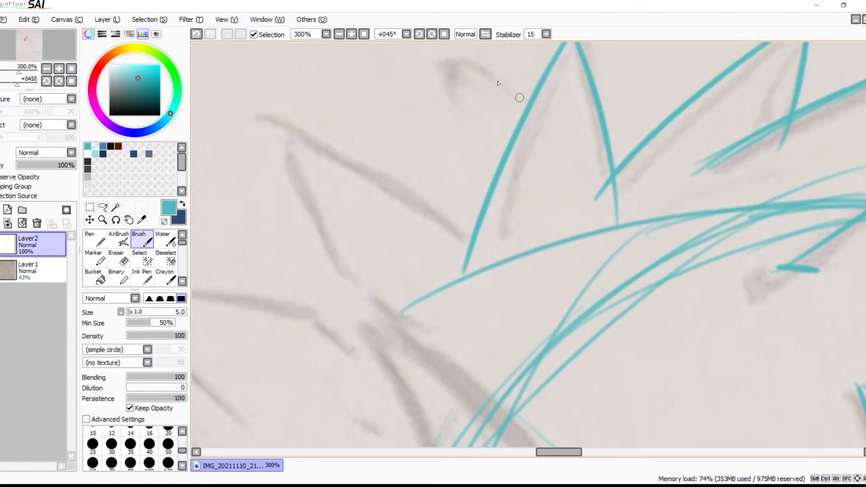
left_click(433, 36)
left_click(432, 36)
left_click(432, 36)
left_click(432, 36)
left_click(432, 36)
key("space")
left_click_drag(469, 168, 514, 330)
mouse_move(535, 123)
left_mouse_down()
mouse_move(512, 139)
mouse_move(363, 339)
left_mouse_up()
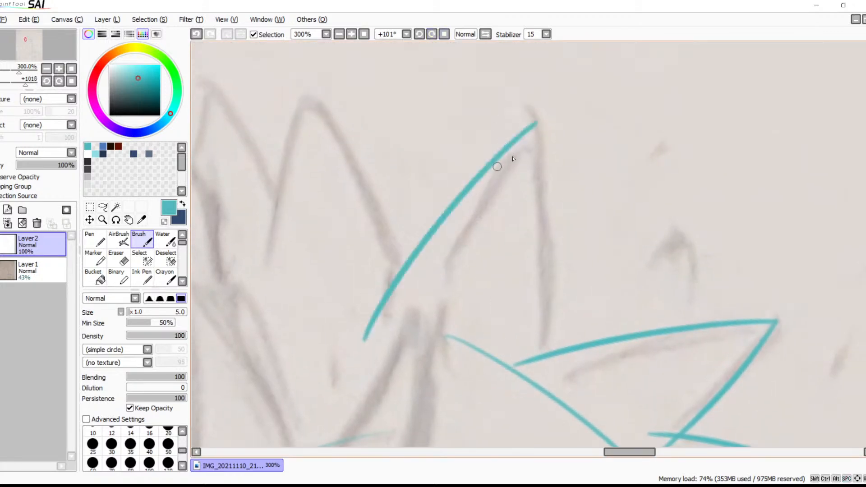
Trace the upper edge of the large backward-pointing tuft, from its tip until it crosses the neighbouring tuft's base
left_click_drag(533, 133, 518, 425)
key("ctrl+z")
left_click_drag(532, 127, 507, 419)
key("ctrl+z")
left_click_drag(535, 122, 535, 418)
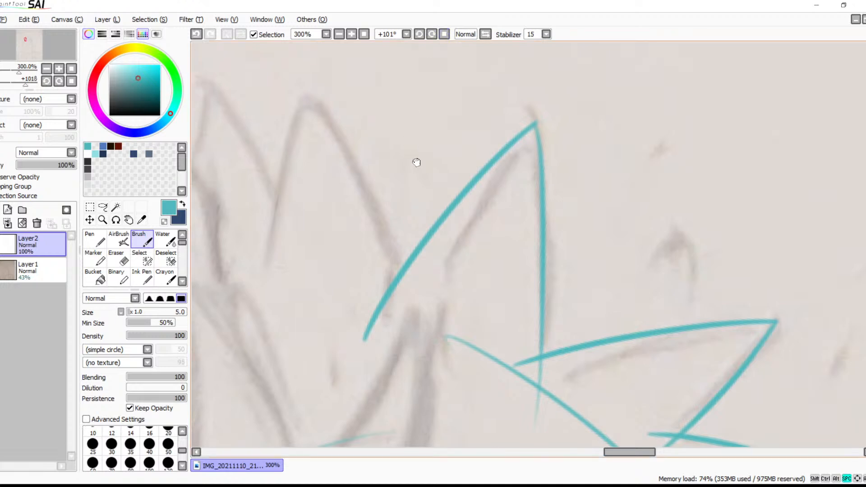
Outline both edges of the next cheek tuft below the large one, mirroring the view for the second edge
left_click_drag(411, 165, 496, 182)
left_click_drag(471, 127, 431, 230)
left_click_drag(417, 339, 416, 333)
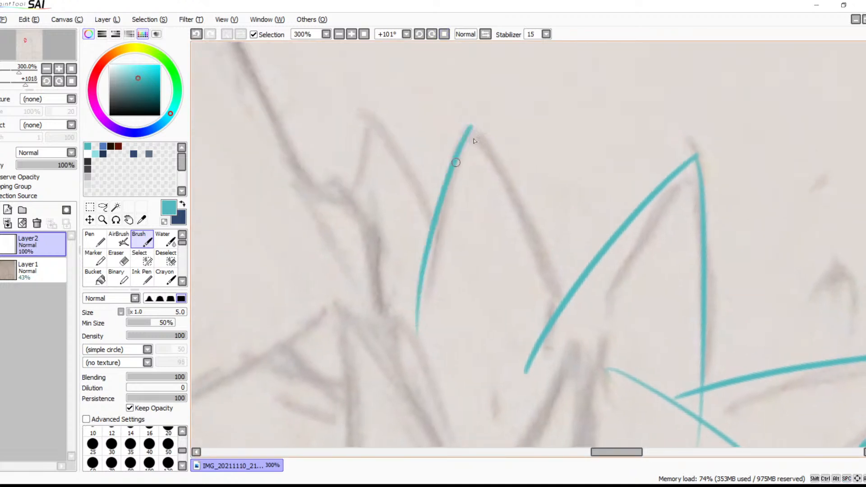
mouse_move(472, 129)
left_mouse_down()
mouse_move(510, 194)
mouse_move(575, 354)
left_mouse_up()
key("ctrl+z")
left_click(485, 34)
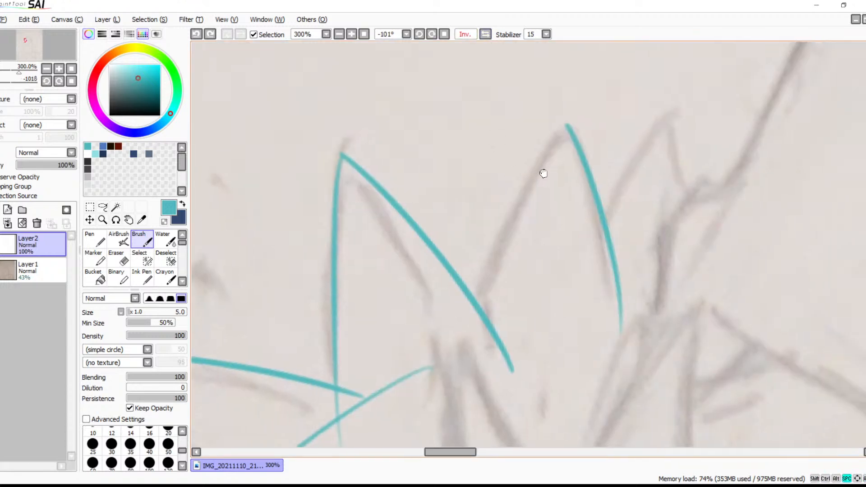
left_click_drag(553, 134, 435, 338)
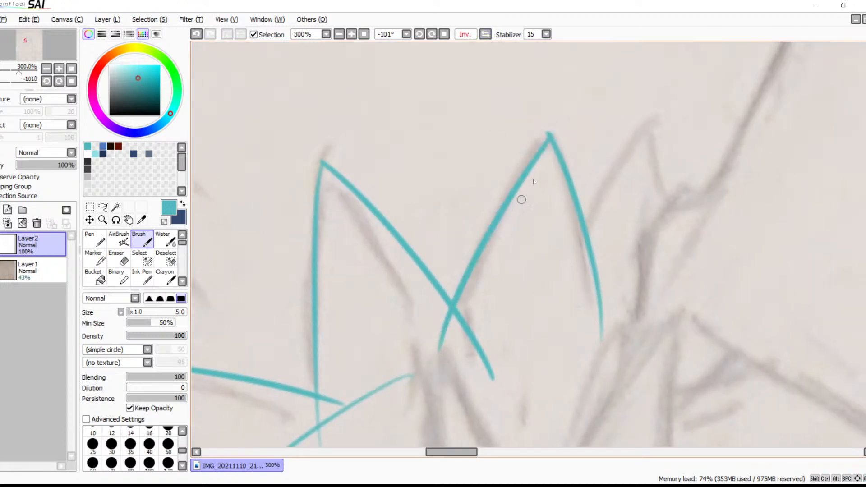
key("ctrl+z")
mouse_move(547, 133)
left_mouse_down()
mouse_move(504, 207)
mouse_move(436, 389)
left_mouse_up()
Outline both edges of the smaller cheek tuft beside the shoulder line, starting from its tip
left_click_drag(592, 218, 478, 193)
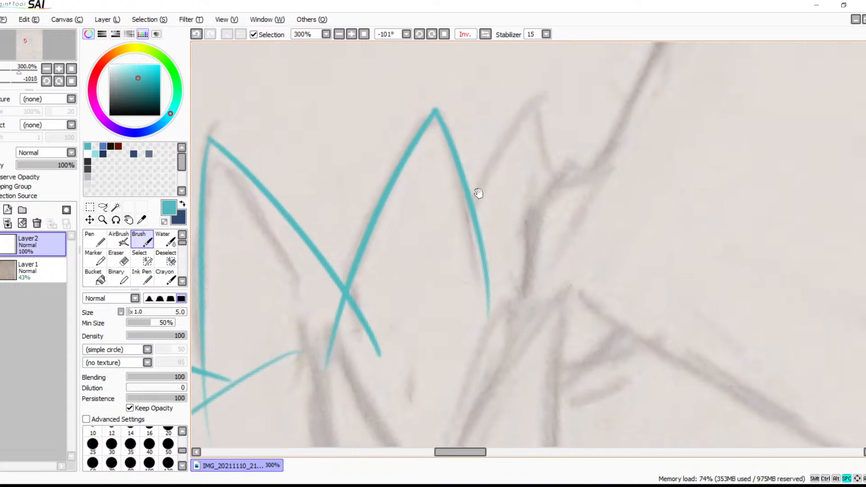
left_click_drag(541, 97, 460, 284)
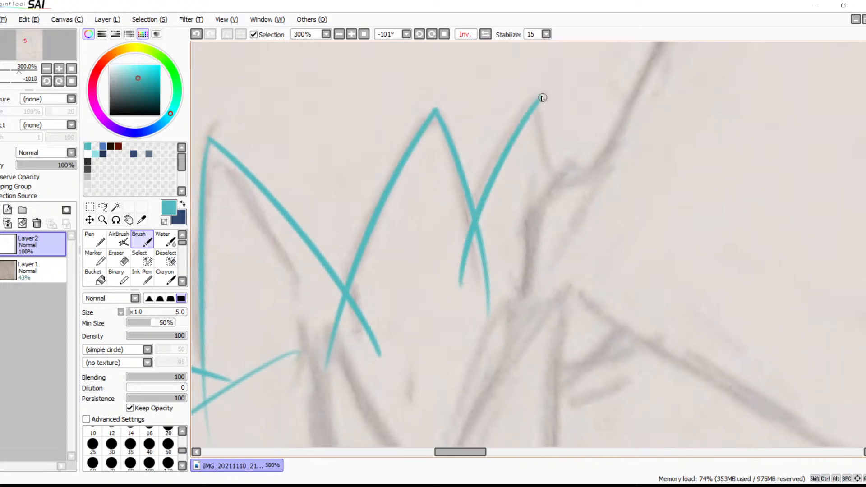
mouse_move(542, 99)
left_mouse_down()
mouse_move(566, 210)
mouse_move(545, 281)
left_mouse_up()
With the mirroring switched and the canvas rotation reset to 0°, trace the cheek-fur lines running from the back tufts into the face
left_click(465, 34)
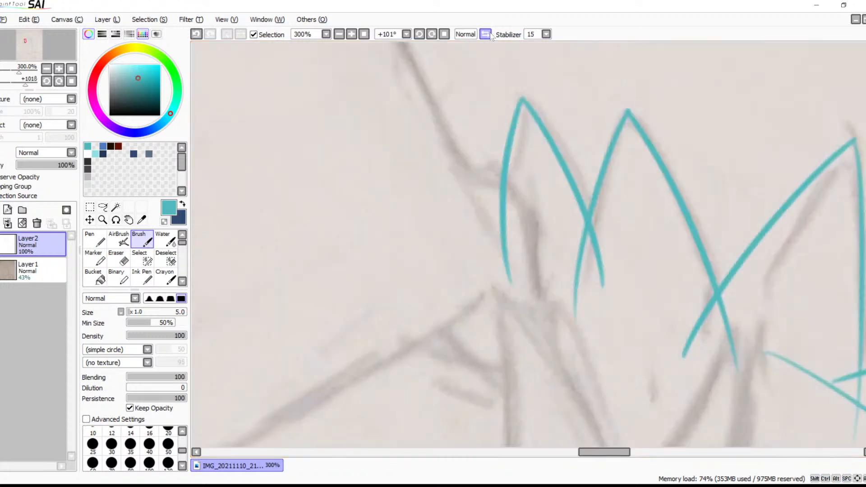
left_click(444, 34)
mouse_move(469, 95)
left_mouse_down()
mouse_move(352, 223)
mouse_move(390, 218)
mouse_move(404, 188)
mouse_move(562, 96)
mouse_move(518, 126)
mouse_move(343, 192)
mouse_move(509, 126)
mouse_move(388, 222)
mouse_move(680, 49)
mouse_move(700, 72)
mouse_move(628, 97)
mouse_move(629, 103)
mouse_move(483, 93)
mouse_move(333, 135)
left_mouse_up()
key("ctrl+z")
left_click_drag(630, 96, 390, 99)
key("ctrl+z")
mouse_move(635, 97)
left_mouse_down()
mouse_move(348, 124)
mouse_move(358, 117)
mouse_move(533, 184)
left_mouse_up()
Trace the curved upper edge of the long lower cheek tuft and try its lower edge from the tip toward the face
mouse_move(550, 224)
left_mouse_down()
mouse_move(519, 183)
mouse_move(336, 336)
left_mouse_up()
key("ctrl+z")
left_click_drag(511, 159, 311, 321)
key("ctrl+z")
left_click_drag(511, 158, 356, 292)
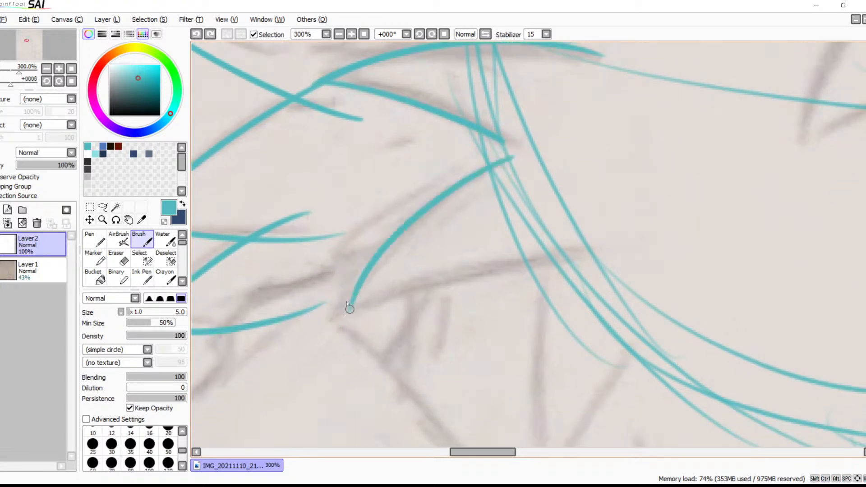
key("ctrl+z")
mouse_move(515, 158)
left_mouse_down()
mouse_move(323, 307)
mouse_move(489, 265)
mouse_move(619, 249)
left_mouse_up()
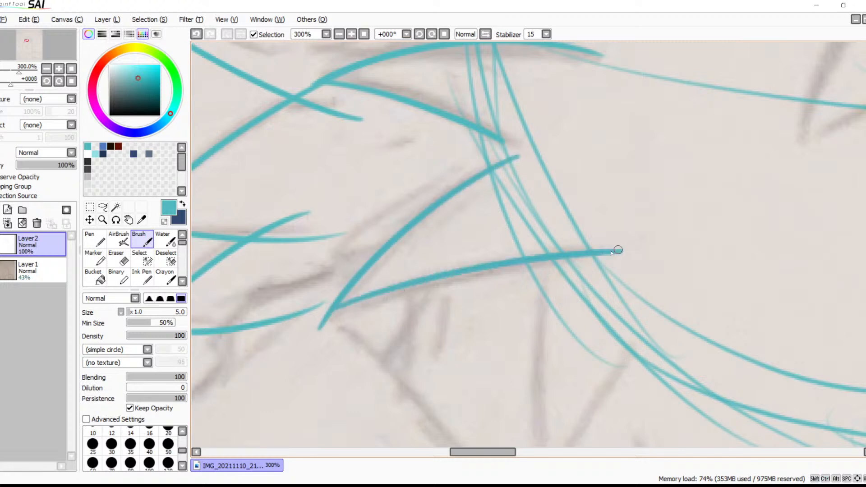
Redraw the lower edge of the long cheek tuft so it runs from the head circle to the tuft's tip
mouse_move(599, 305)
left_mouse_down()
mouse_move(556, 265)
mouse_move(526, 197)
mouse_move(288, 252)
left_mouse_up()
key("ctrl+z")
key("ctrl+z")
mouse_move(541, 190)
left_mouse_down()
mouse_move(452, 196)
mouse_move(273, 238)
left_mouse_up()
key("ctrl+z")
mouse_move(541, 191)
left_mouse_down()
mouse_move(333, 232)
mouse_move(282, 256)
left_mouse_up()
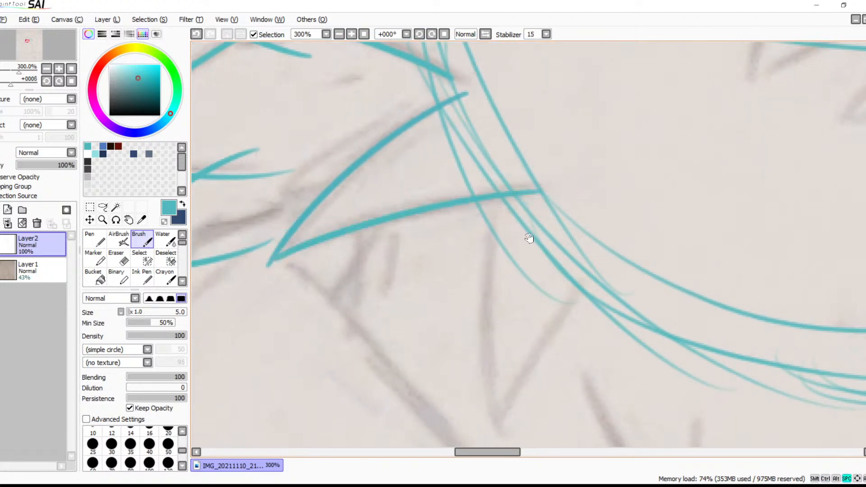
Outline the downward-pointing fur tuft below the long cheek tuft with two curved edges meeting at its tip
left_click_drag(495, 269, 446, 221)
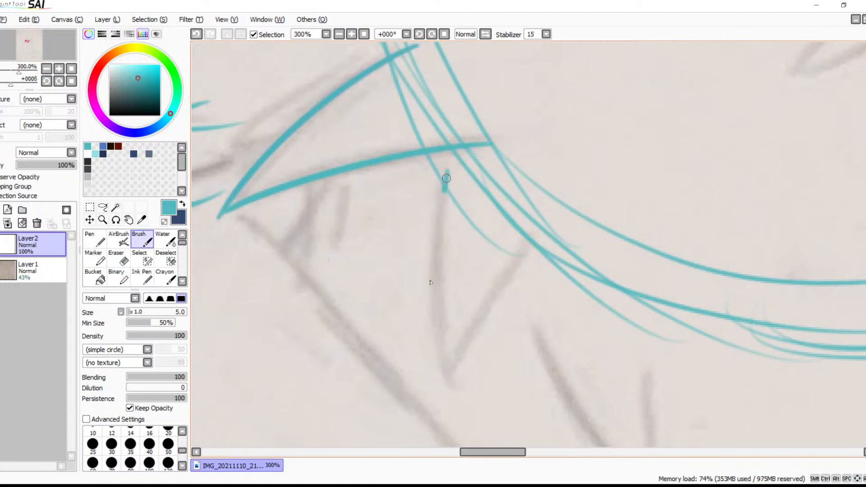
left_click_drag(447, 170, 452, 388)
left_click_drag(536, 232, 448, 400)
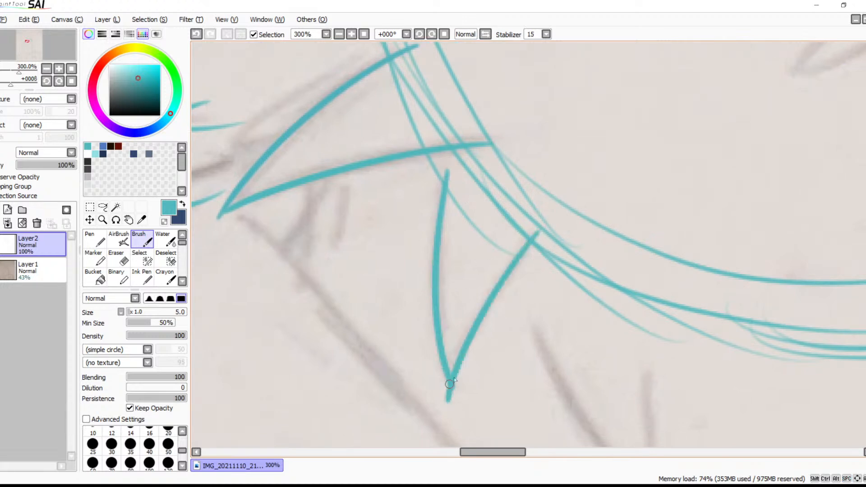
With the canvas rotated to 45°, outline the next small jaw-fur tuft with two curved edges meeting at its tip
left_click(432, 35)
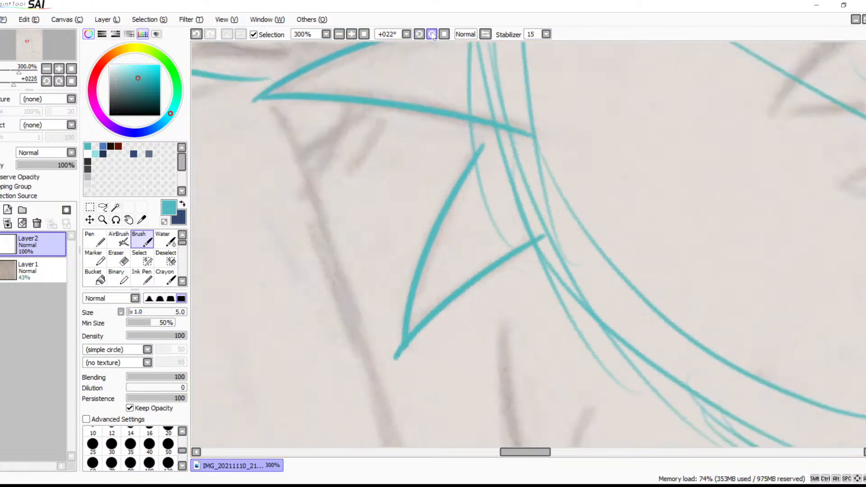
left_click(432, 35)
mouse_move(469, 295)
left_mouse_down()
mouse_move(468, 61)
mouse_move(437, 175)
mouse_move(441, 277)
left_mouse_up()
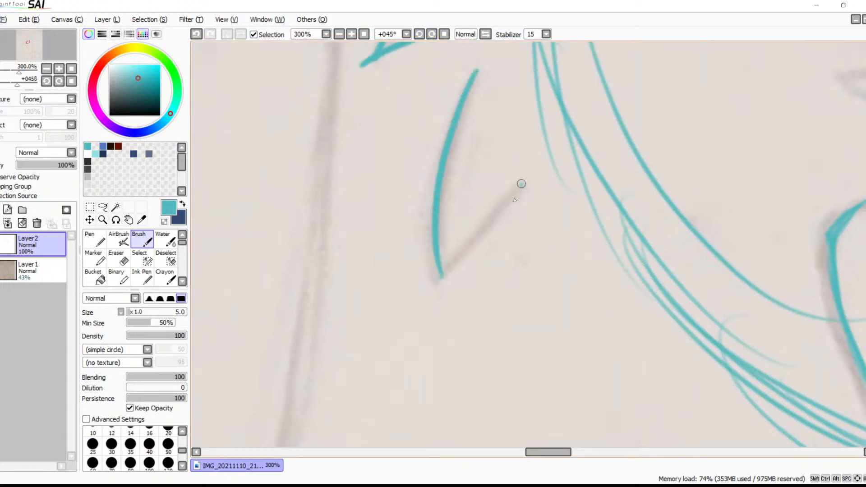
left_click_drag(521, 185, 450, 272)
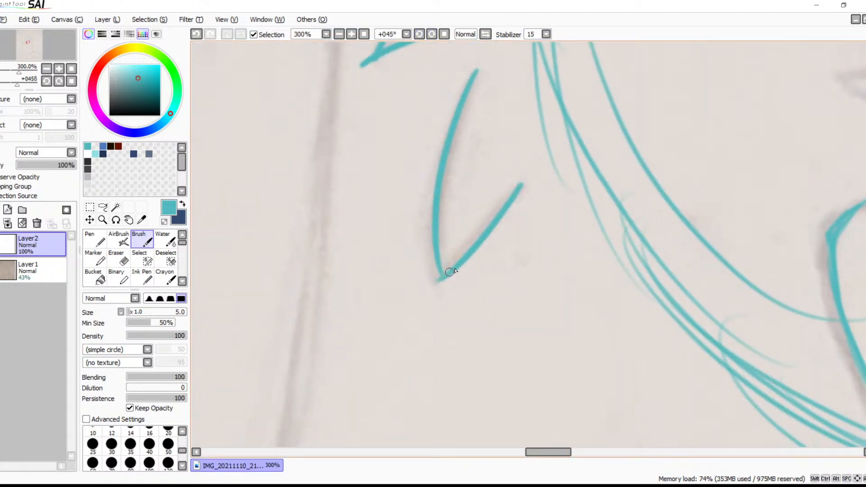
Reset the canvas rotation to 0° and outline the large pointed chin tuft below the jaw with two strokes
left_click(443, 35)
left_click_drag(434, 48, 464, 307)
left_click_drag(487, 228, 244, 205)
mouse_move(432, 220)
left_mouse_down()
mouse_move(524, 203)
mouse_move(451, 170)
mouse_move(451, 203)
left_mouse_up()
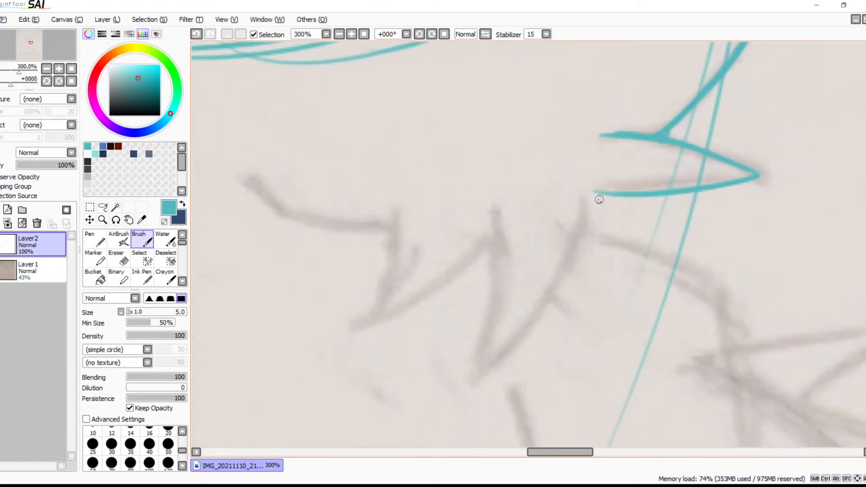
left_click_drag(599, 200, 513, 356)
mouse_move(597, 231)
left_mouse_down()
mouse_move(372, 233)
mouse_move(402, 268)
mouse_move(510, 228)
left_mouse_up()
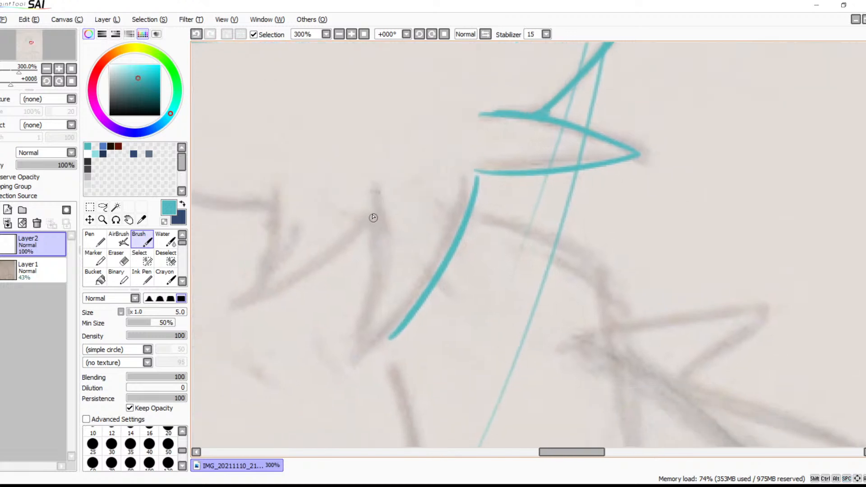
left_click_drag(373, 211, 393, 342)
left_click_drag(425, 274, 508, 292)
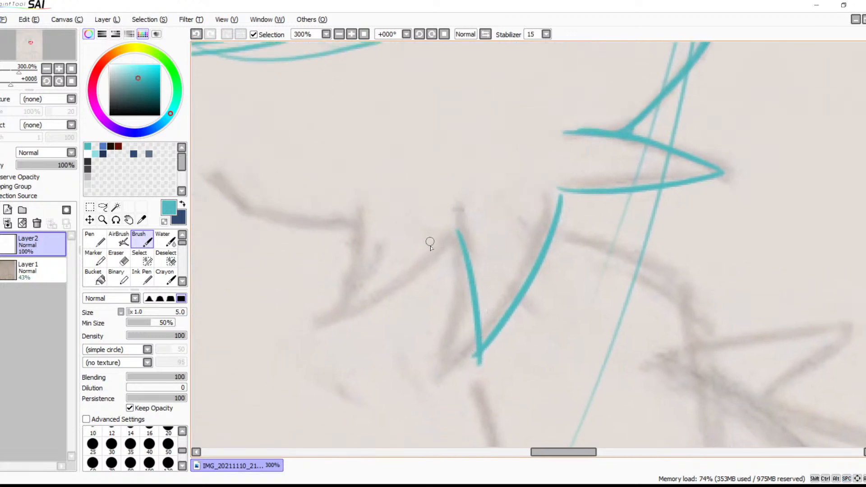
Trace the smaller neighbouring chin tuft and redraw the curved throat line leading into it
left_click_drag(454, 234, 369, 298)
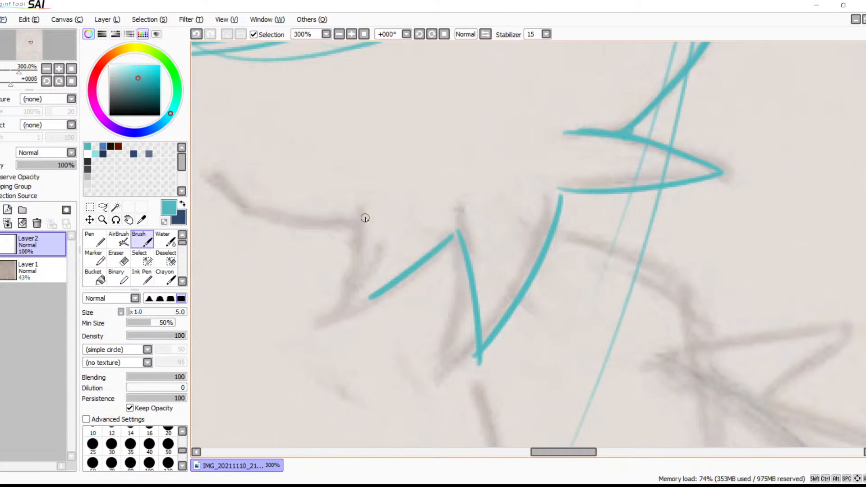
left_click_drag(365, 218, 363, 290)
mouse_move(440, 275)
left_mouse_down()
mouse_move(526, 318)
mouse_move(599, 316)
left_mouse_up()
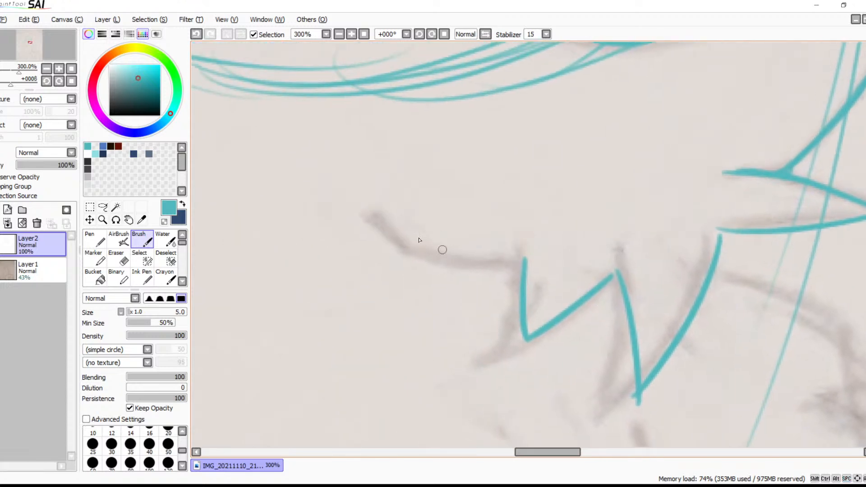
mouse_move(377, 225)
left_mouse_down()
mouse_move(456, 256)
mouse_move(513, 257)
left_mouse_up()
key("ctrl+z")
mouse_move(371, 216)
left_mouse_down()
mouse_move(486, 266)
mouse_move(509, 266)
left_mouse_up()
Outline the small upright hair tuft on top of the head beside the tall ear
mouse_move(582, 234)
left_mouse_down()
mouse_move(496, 263)
mouse_move(480, 259)
mouse_move(445, 290)
mouse_move(497, 347)
mouse_move(510, 286)
mouse_move(529, 274)
mouse_move(597, 328)
mouse_move(541, 255)
left_mouse_up()
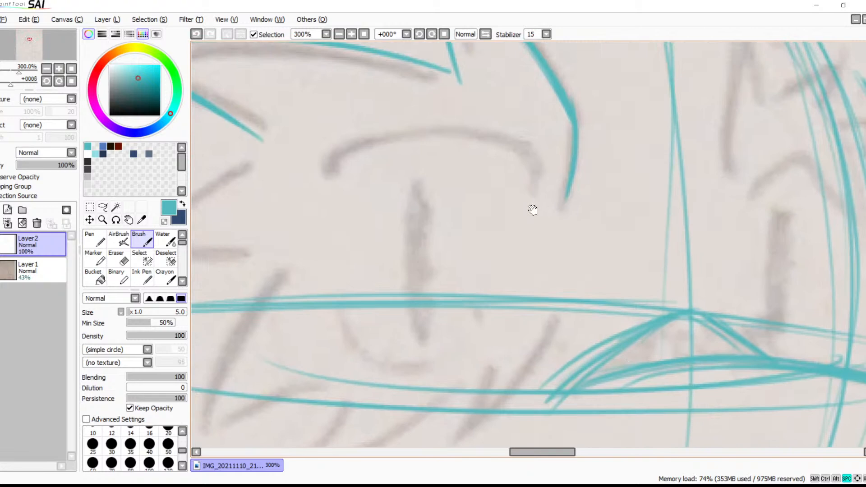
mouse_move(570, 203)
left_mouse_down()
mouse_move(589, 371)
mouse_move(543, 296)
mouse_move(664, 234)
mouse_move(646, 205)
left_mouse_up()
left_click_drag(451, 239, 560, 213)
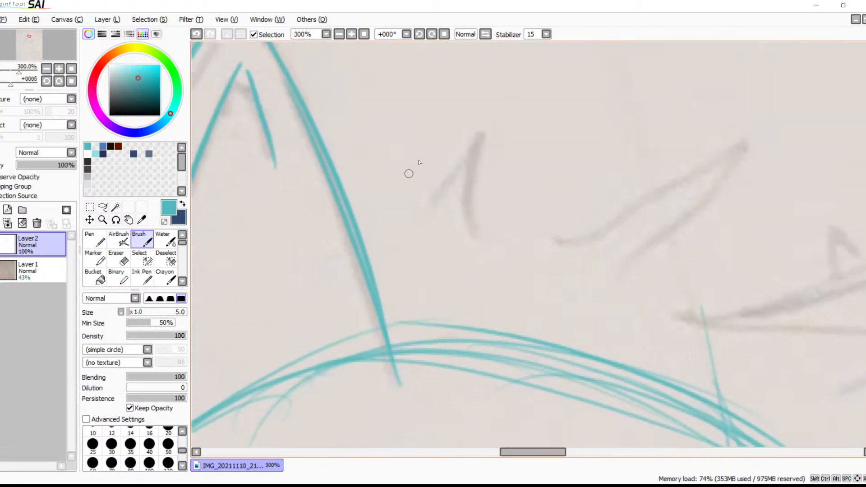
left_click_drag(430, 152, 356, 287)
left_click_drag(430, 156, 428, 277)
Trace the two larger swept hair tufts running from the small upright tuft to the far ear
left_click_drag(523, 238, 512, 183)
mouse_move(433, 198)
left_mouse_down()
mouse_move(727, 153)
mouse_move(607, 257)
left_mouse_up()
mouse_move(705, 259)
left_mouse_down()
mouse_move(695, 236)
mouse_move(601, 149)
left_mouse_up()
mouse_move(545, 124)
left_mouse_down()
mouse_move(832, 221)
mouse_move(683, 270)
left_mouse_up()
mouse_move(734, 276)
left_mouse_down()
mouse_move(601, 110)
mouse_move(404, 318)
left_mouse_up()
left_click_drag(533, 168, 551, 287)
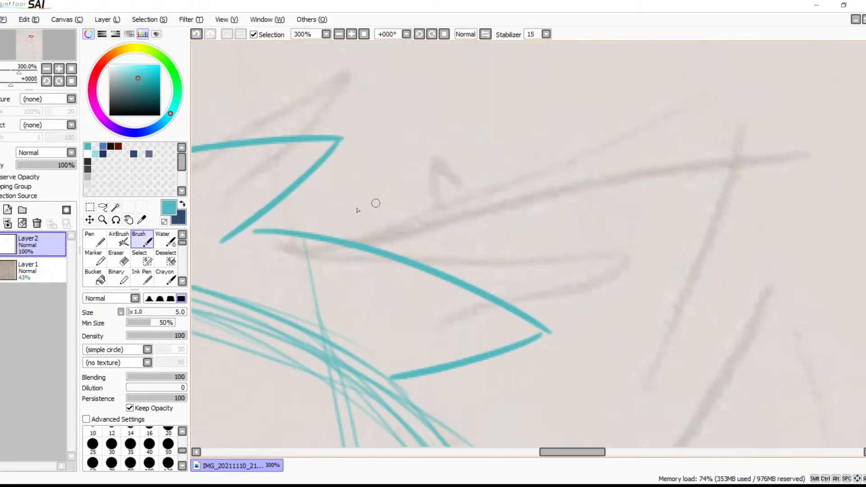
Trace the far ear's long upper edge and the parallel inner-ear line beneath it
left_click_drag(317, 231, 798, 151)
mouse_move(482, 258)
left_mouse_down()
mouse_move(732, 196)
mouse_move(534, 245)
mouse_move(481, 273)
left_mouse_up()
key("ctrl+z")
mouse_move(788, 247)
left_mouse_down()
mouse_move(626, 114)
mouse_move(620, 165)
left_mouse_up()
At 200% zoom, redraw the far ear's outer side from its tip down to the head circle
left_click(338, 35)
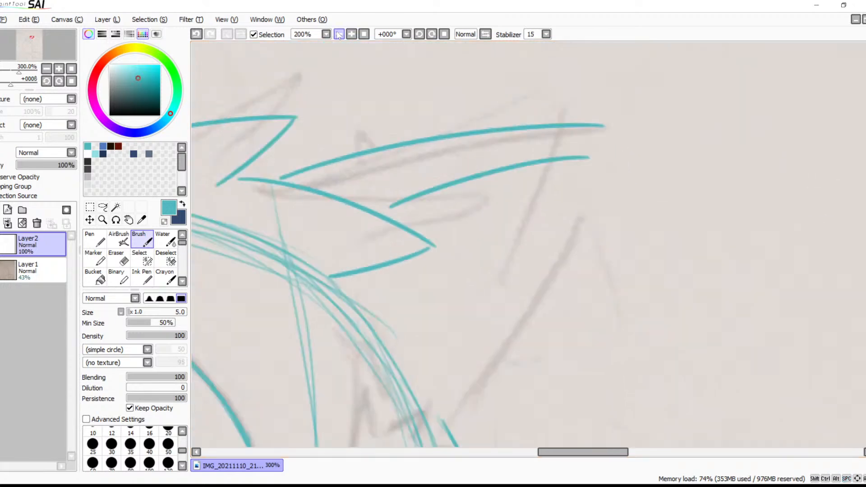
scroll(567, 193, "down", 2)
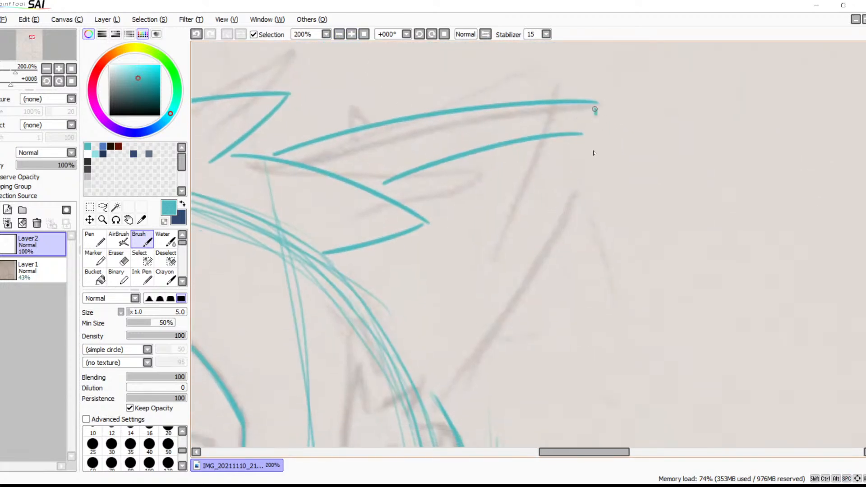
left_click_drag(594, 108, 410, 406)
key("ctrl+z")
left_click_drag(595, 104, 385, 443)
Draw a small looped curl where the far ear's outer edge meets the brow
mouse_move(496, 329)
left_mouse_down()
mouse_move(601, 136)
mouse_move(564, 322)
left_mouse_up()
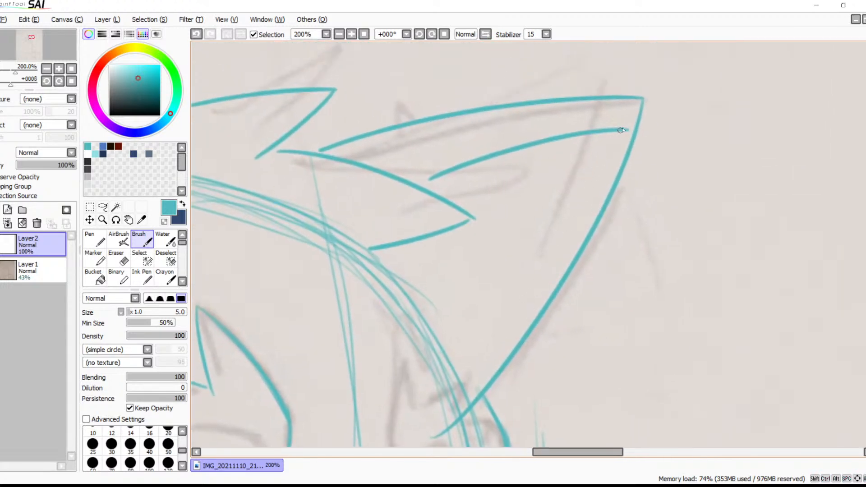
mouse_move(564, 338)
left_mouse_down()
mouse_move(560, 310)
mouse_move(579, 220)
left_mouse_up()
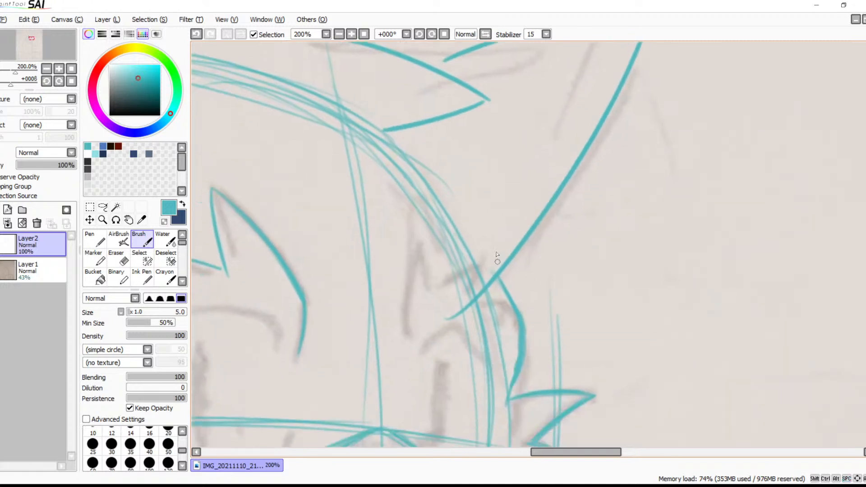
mouse_move(495, 242)
left_mouse_down()
mouse_move(577, 291)
mouse_move(503, 294)
left_mouse_up()
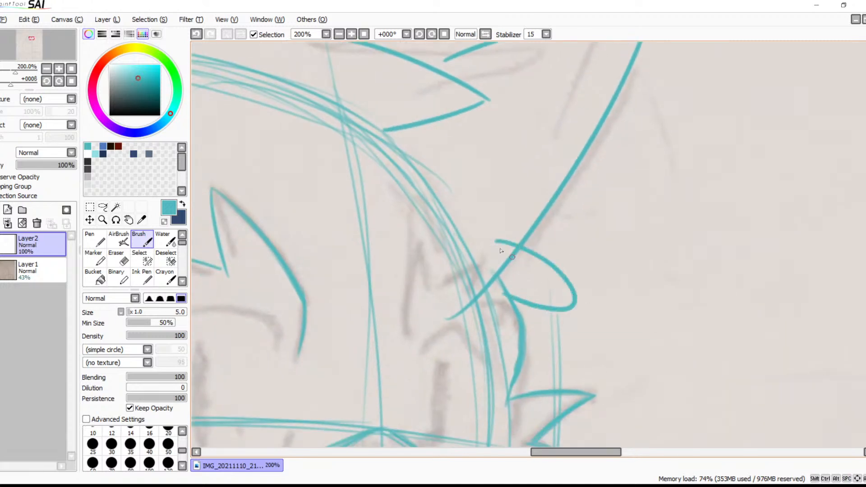
mouse_move(485, 251)
left_mouse_down()
mouse_move(541, 295)
mouse_move(504, 284)
left_mouse_up()
key("ctrl+z")
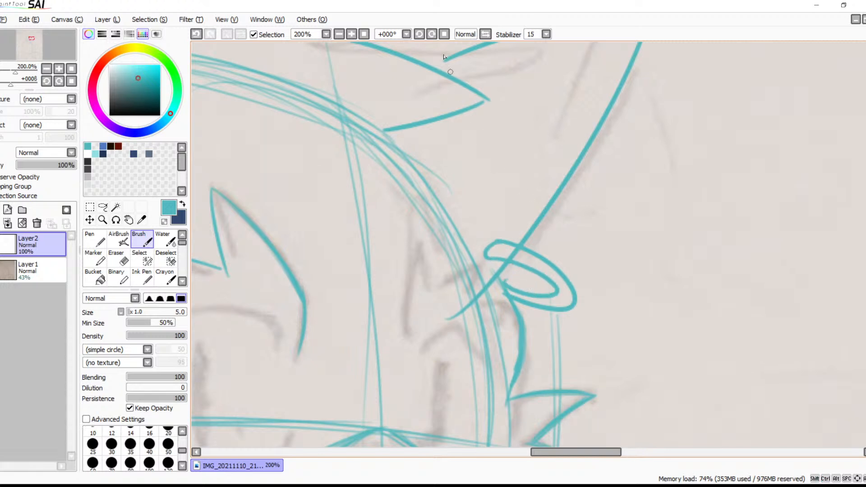
Add a zigzag of small fur spikes inside the base of the far ear
left_click(342, 34)
left_click(350, 35)
left_click(339, 35)
left_click(339, 34)
left_click(339, 35)
left_click(339, 34)
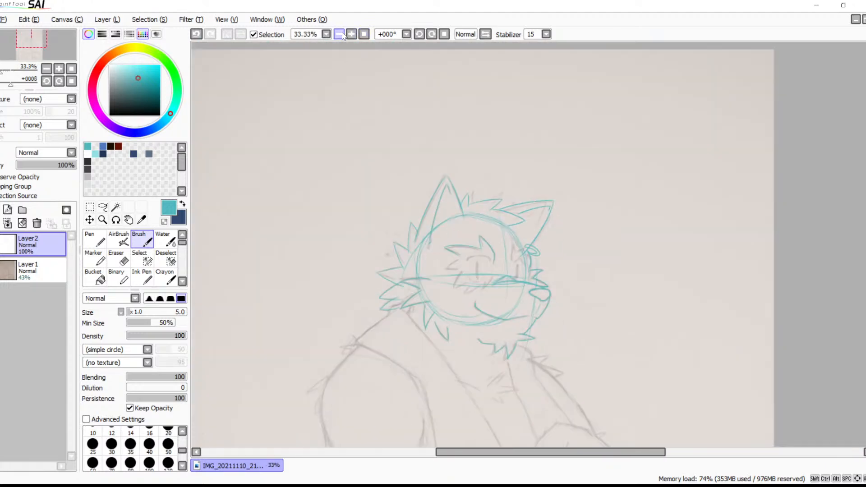
left_click(351, 34)
left_click(350, 34)
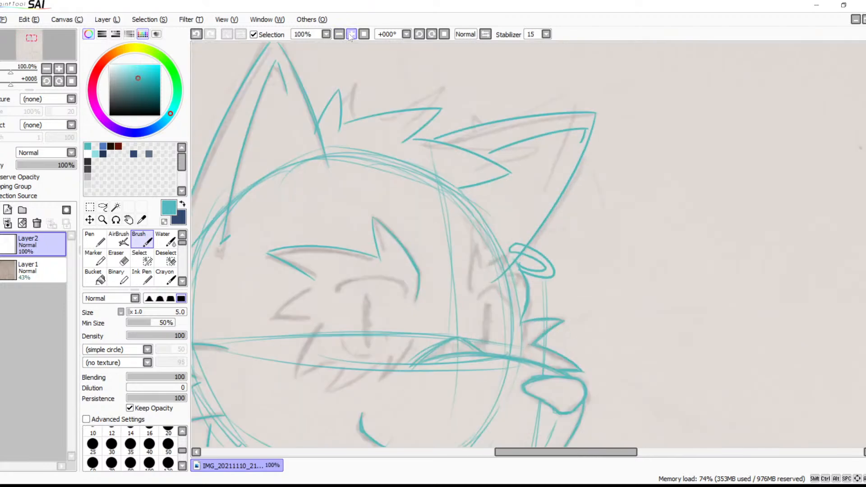
left_click(351, 34)
left_click(351, 34)
mouse_move(469, 185)
left_mouse_down()
mouse_move(523, 172)
mouse_move(504, 226)
mouse_move(487, 222)
left_mouse_up()
Finish the near ear's inner lower corner and add small fur spikes across its base
key("space")
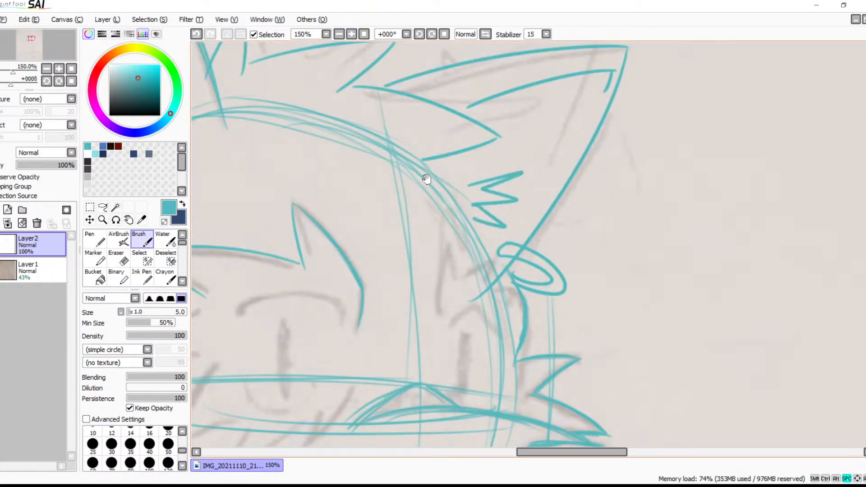
left_click_drag(429, 182, 625, 257)
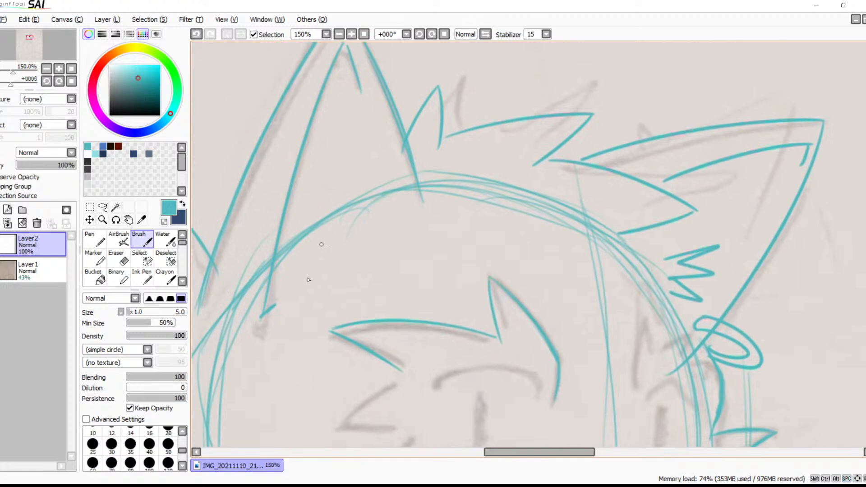
left_click_drag(273, 310, 301, 283)
left_click_drag(318, 208, 330, 221)
mouse_move(381, 211)
left_mouse_down()
mouse_move(339, 232)
mouse_move(383, 247)
mouse_move(343, 242)
left_mouse_up()
At 100% zoom, try and redraw a curved contour stroke down the chest to the raised hand
mouse_move(477, 252)
left_mouse_down()
mouse_move(396, 247)
mouse_move(426, 145)
left_mouse_up()
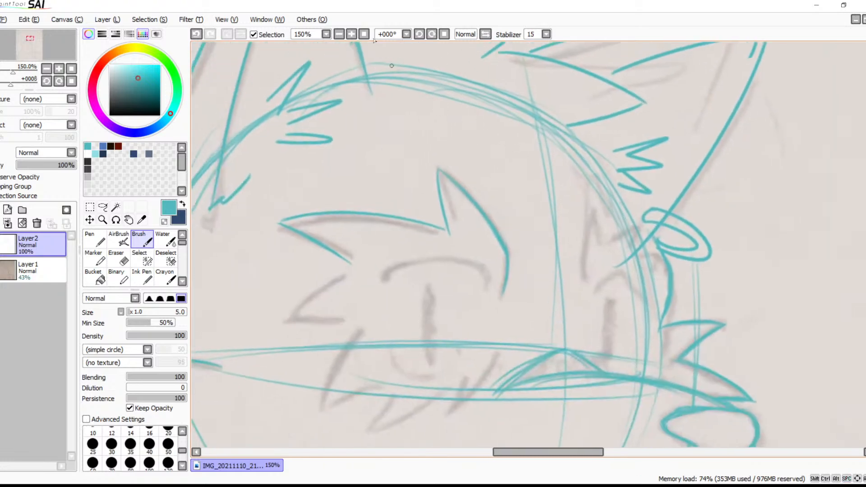
left_click(338, 34)
left_click(339, 34)
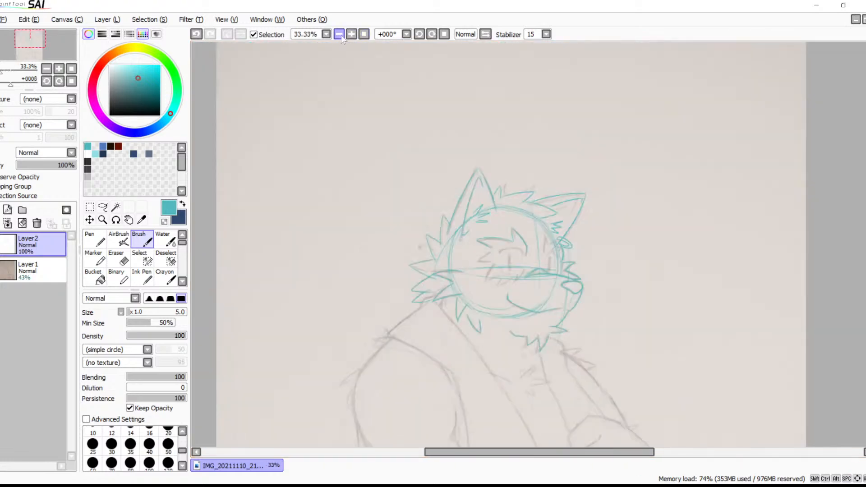
left_click_drag(467, 222, 406, 138)
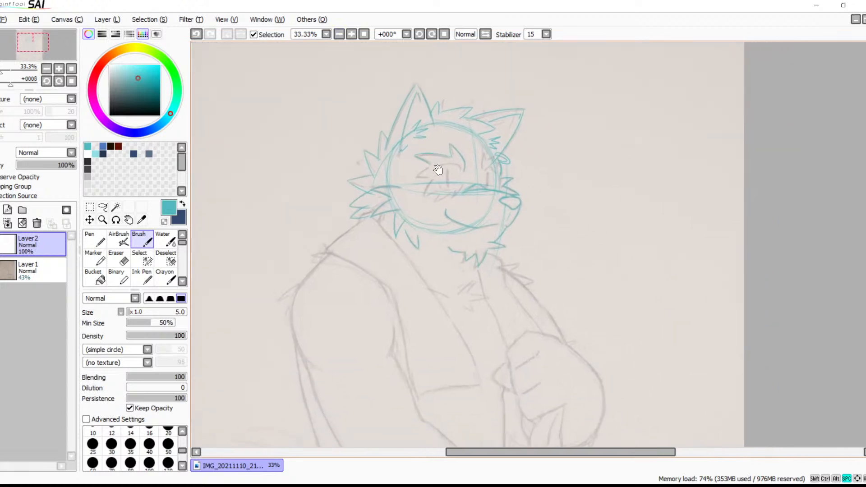
left_click_drag(443, 181, 425, 148)
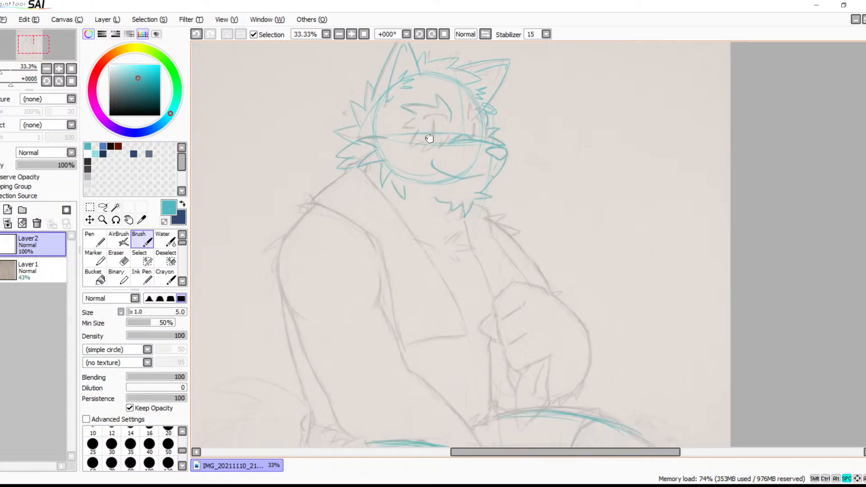
left_click(351, 35)
left_click(352, 35)
left_click(352, 35)
left_click_drag(379, 198, 455, 261)
mouse_move(494, 345)
left_mouse_down()
mouse_move(468, 168)
mouse_move(516, 181)
mouse_move(500, 315)
left_mouse_up()
key("ctrl+z")
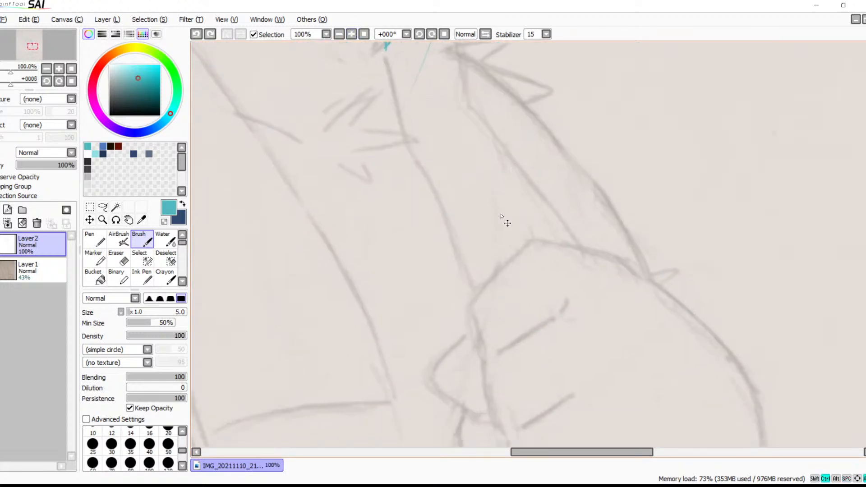
left_click_drag(497, 184, 499, 345)
key("ctrl+z")
left_click_drag(495, 183, 490, 354)
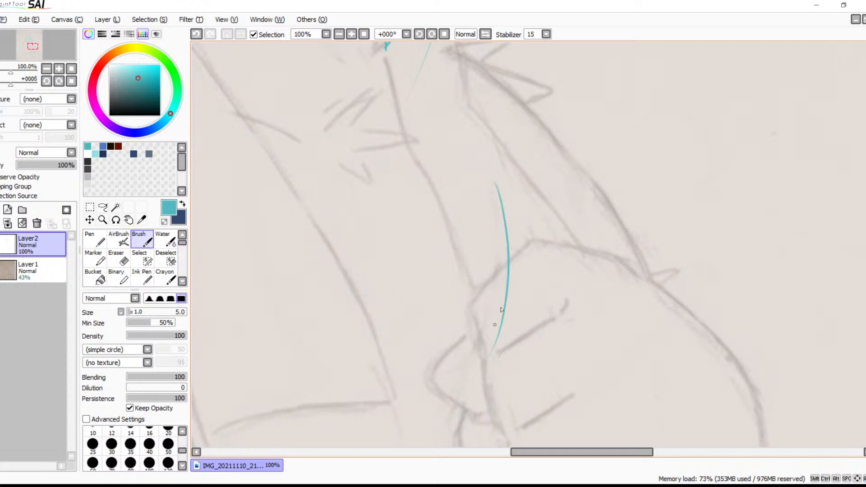
Extend the torso's front contour past the hand down to the lap with overlapping strokes
left_click_drag(499, 207, 492, 381)
mouse_move(539, 344)
left_mouse_down()
mouse_move(534, 222)
mouse_move(498, 263)
mouse_move(499, 296)
left_mouse_up()
left_click_drag(507, 266, 498, 379)
left_click_drag(503, 311, 498, 454)
left_click_drag(537, 334, 548, 250)
key("ctrl+z")
left_click_drag(517, 188, 500, 332)
Add a short curve branching off the lower torso contour and small strokes at its end above the thigh
mouse_move(517, 246)
left_mouse_down()
mouse_move(560, 294)
mouse_move(528, 260)
left_mouse_up()
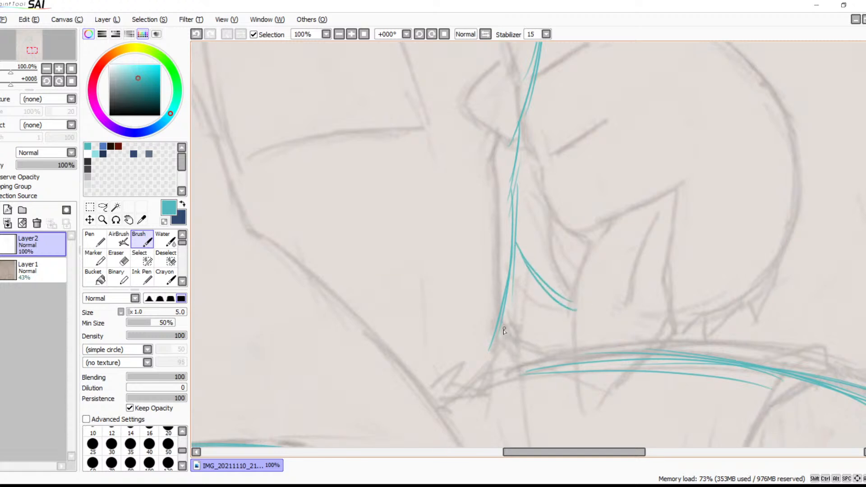
left_click_drag(511, 347, 512, 349)
left_click_drag(502, 317, 510, 343)
Check the whole figure zoomed out, and reinforce the upper torso contour beside the hand with further strokes at 100%
left_click_drag(514, 248, 546, 361)
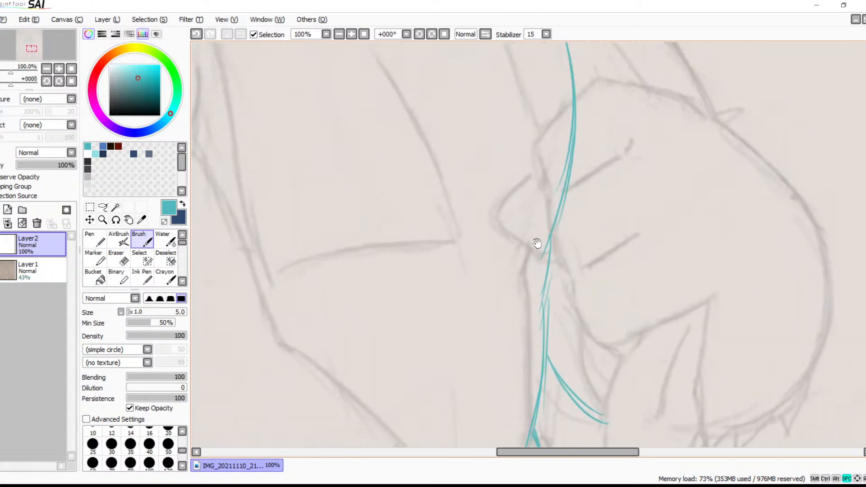
left_click_drag(549, 254, 544, 285)
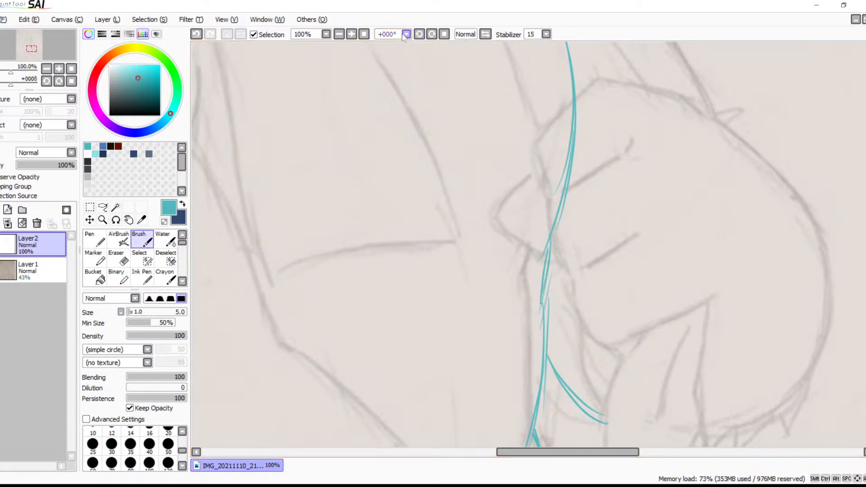
left_click(341, 35)
left_click(342, 36)
left_click(342, 35)
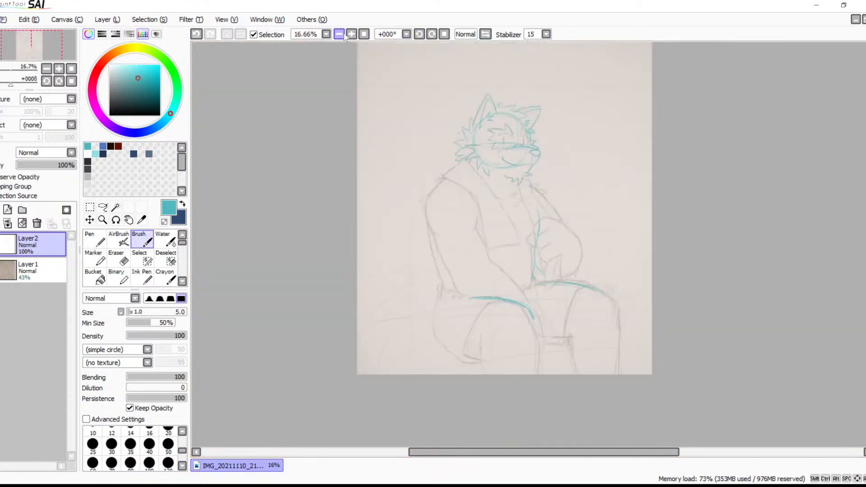
left_click(351, 35)
left_click(351, 35)
left_click(351, 35)
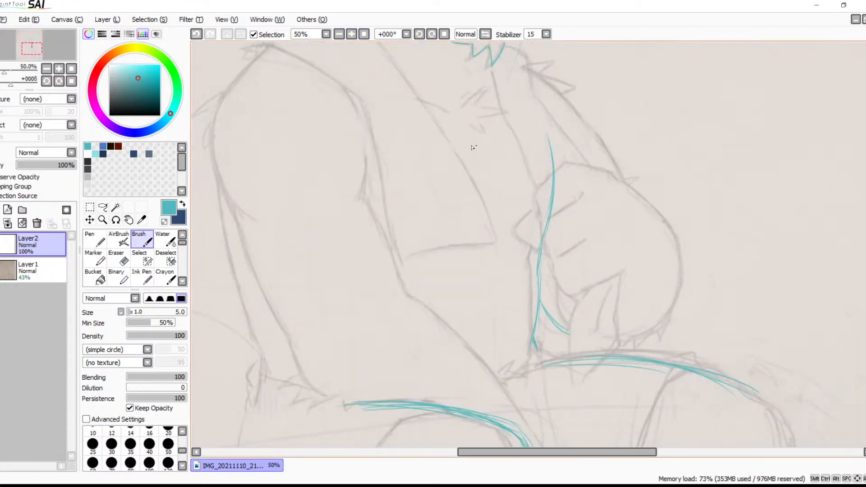
left_click(351, 34)
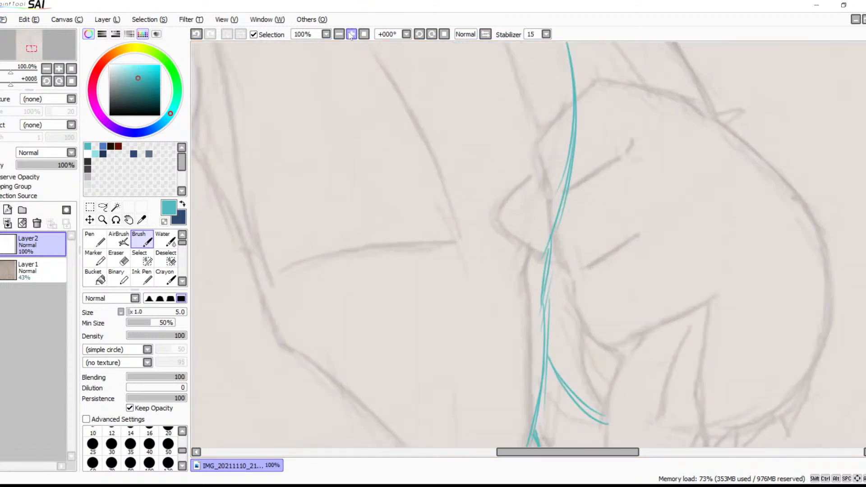
left_click_drag(580, 238, 617, 380)
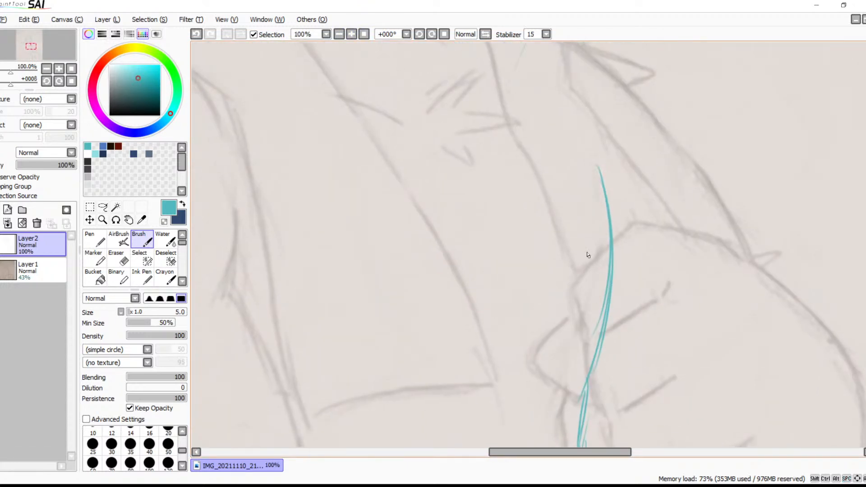
mouse_move(606, 207)
left_mouse_down()
mouse_move(602, 311)
mouse_move(589, 381)
mouse_move(572, 398)
left_mouse_up()
mouse_move(604, 350)
left_mouse_down()
mouse_move(576, 392)
mouse_move(614, 292)
mouse_move(618, 218)
left_mouse_up()
left_click_drag(593, 246, 577, 398)
Trace the slightly curved horizontal line across the torso beside the hand
mouse_move(551, 274)
left_mouse_down()
mouse_move(599, 293)
mouse_move(637, 370)
mouse_move(589, 223)
left_mouse_up()
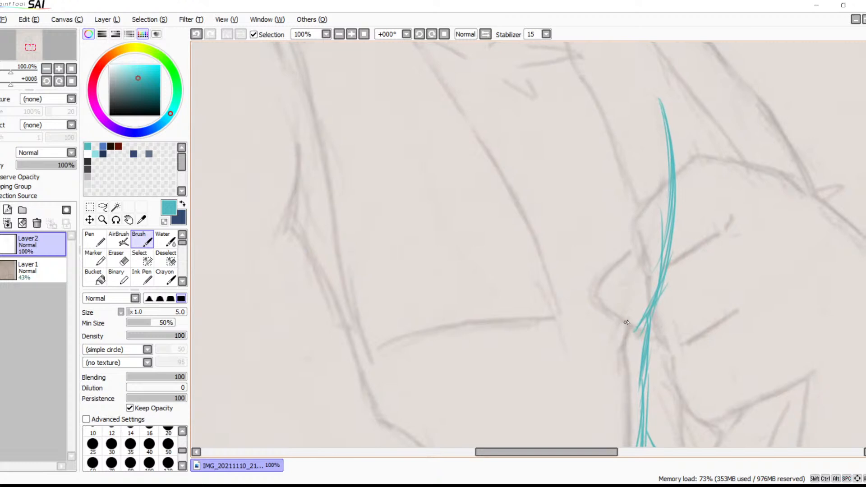
left_click_drag(578, 311, 444, 326)
mouse_move(577, 333)
left_mouse_down()
mouse_move(556, 202)
mouse_move(530, 145)
left_mouse_up()
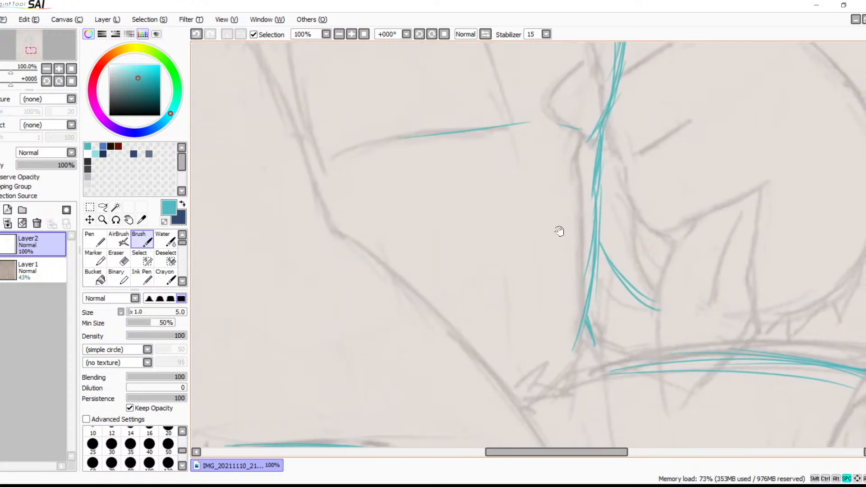
Undo the last torso strokes, retrace the horizontal line across the torso, and add a long vertical curve below it
key("ctrl+z")
key("ctrl+z")
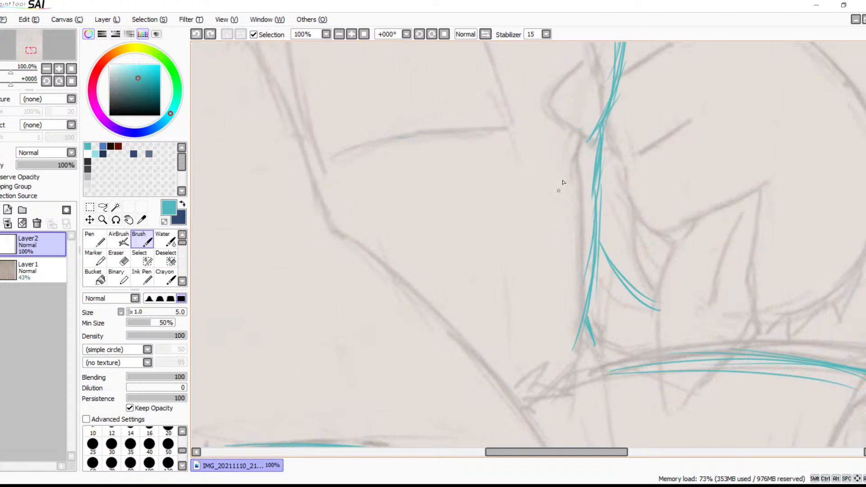
mouse_move(575, 135)
left_mouse_down()
mouse_move(522, 128)
mouse_move(377, 146)
left_mouse_up()
left_click_drag(512, 163, 507, 344)
Trace the short neck edge under the cheek fur and the straight shoulder slope running down from it
left_click_drag(548, 314, 560, 369)
left_click_drag(566, 276, 586, 407)
left_click_drag(557, 242, 593, 331)
left_click_drag(568, 138, 578, 349)
left_click_drag(567, 251, 579, 344)
left_click_drag(541, 304, 654, 314)
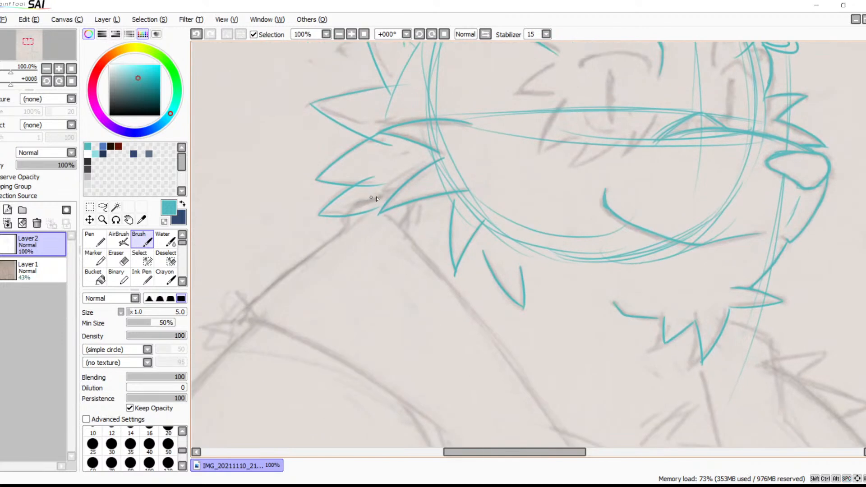
left_click_drag(376, 198, 352, 211)
left_click_drag(314, 255, 257, 306)
left_click_drag(334, 243, 252, 307)
key("ctrl+z")
key("ctrl+z")
left_click_drag(357, 225, 242, 311)
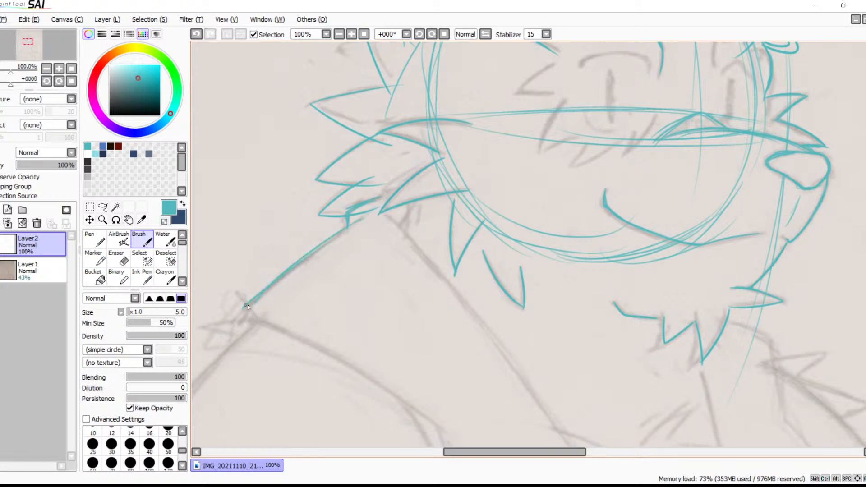
Trace the short contour from the chin fur out to the far shoulder and down its side
left_click_drag(435, 301, 356, 220)
left_click_drag(344, 250, 254, 377)
left_click_drag(345, 256, 272, 319)
left_click_drag(437, 245, 451, 213)
left_click_drag(458, 316, 479, 207)
mouse_move(451, 312)
left_mouse_down()
mouse_move(458, 269)
mouse_move(437, 305)
mouse_move(465, 277)
mouse_move(478, 207)
mouse_move(514, 205)
left_mouse_up()
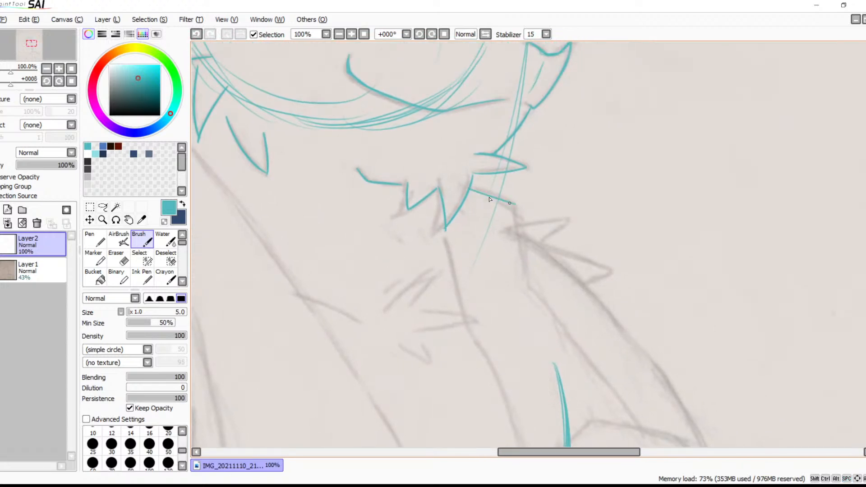
left_click_drag(523, 263, 525, 278)
mouse_move(520, 218)
left_mouse_down()
mouse_move(528, 282)
mouse_move(501, 196)
left_mouse_up()
Trace the chest line from below the chin fur down the torso, and the inner edge of the far arm
mouse_move(440, 155)
left_mouse_down()
mouse_move(453, 233)
mouse_move(440, 174)
mouse_move(454, 233)
mouse_move(486, 276)
left_mouse_up()
left_click_drag(461, 249, 514, 377)
left_click_drag(502, 333, 532, 407)
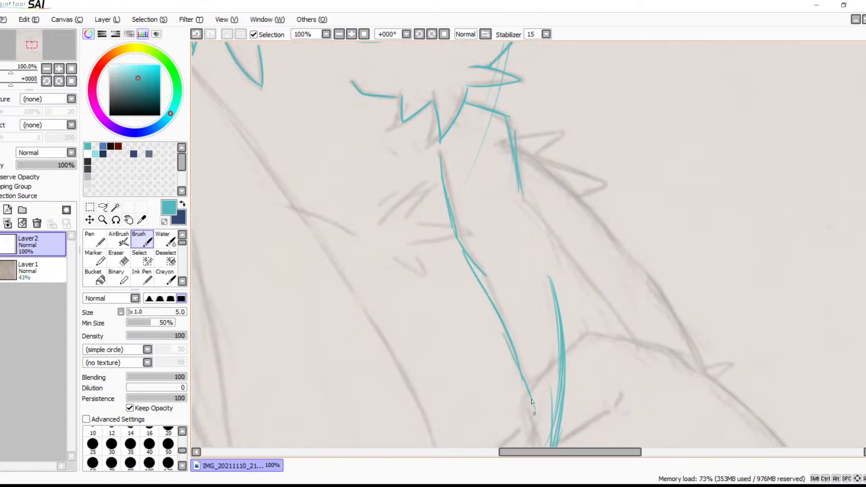
left_click_drag(530, 191, 656, 374)
key("ctrl+z")
mouse_move(524, 194)
left_mouse_down()
mouse_move(648, 367)
mouse_move(580, 186)
left_mouse_up()
Trace the curved left edge of the pointed shape hanging above the thigh beside the torso
left_click_drag(614, 353, 579, 198)
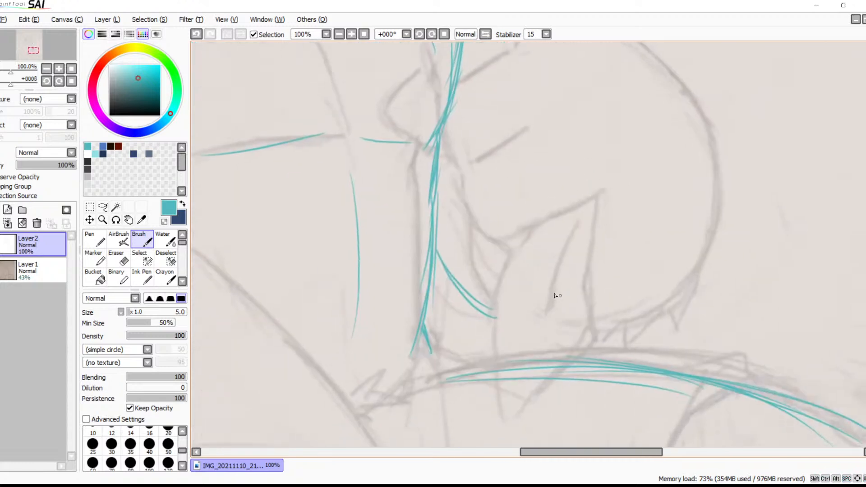
mouse_move(523, 235)
left_mouse_down()
mouse_move(493, 344)
mouse_move(494, 370)
left_mouse_up()
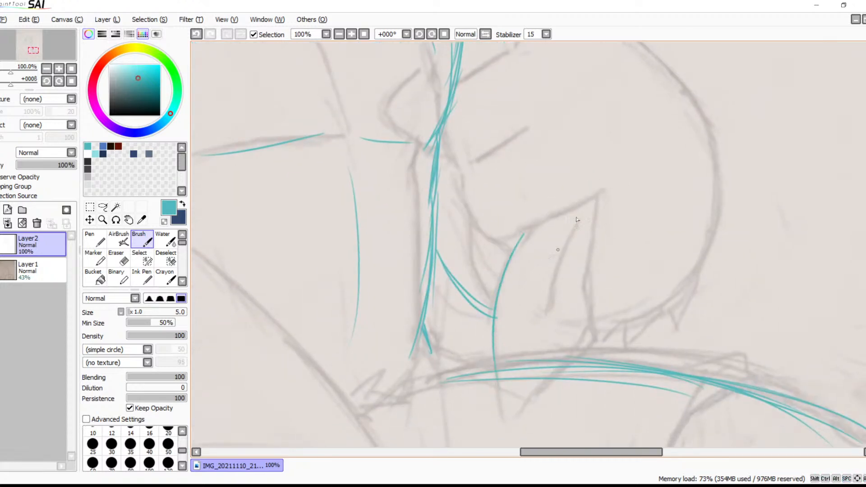
mouse_move(597, 201)
left_mouse_down()
mouse_move(585, 292)
mouse_move(595, 339)
mouse_move(523, 419)
left_mouse_up()
left_click_drag(495, 375, 521, 420)
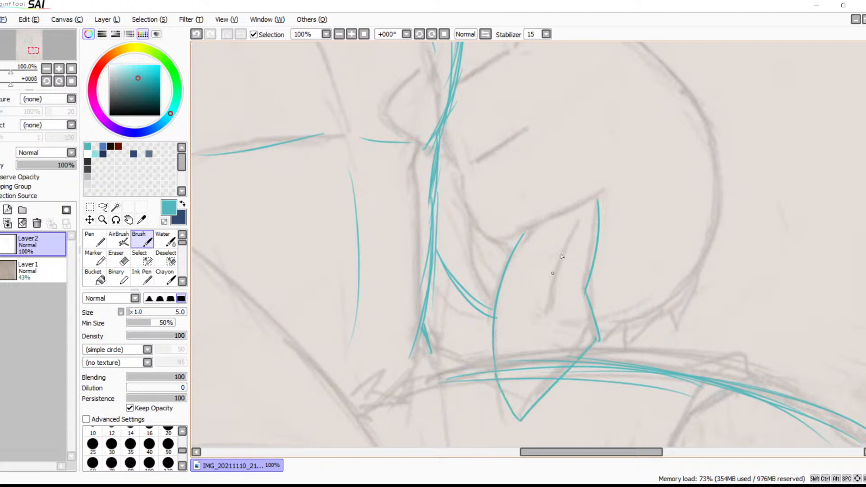
left_click_drag(570, 231, 556, 359)
left_click_drag(564, 247, 565, 317)
key("ctrl+z")
key("ctrl+z")
key("ctrl+z")
key("ctrl+z")
key("ctrl+z")
key("ctrl+z")
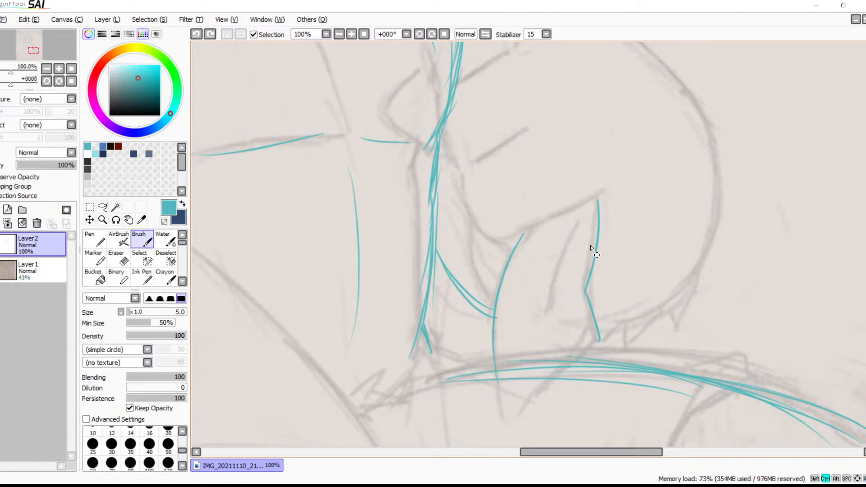
left_click_drag(598, 198, 588, 336)
key("ctrl+z")
Complete the hanging pointed shape with its angled right edge, its lower tip and one curved inner line
mouse_move(598, 197)
left_mouse_down()
mouse_move(578, 304)
mouse_move(581, 283)
mouse_move(592, 341)
mouse_move(578, 347)
mouse_move(596, 340)
mouse_move(530, 409)
left_mouse_up()
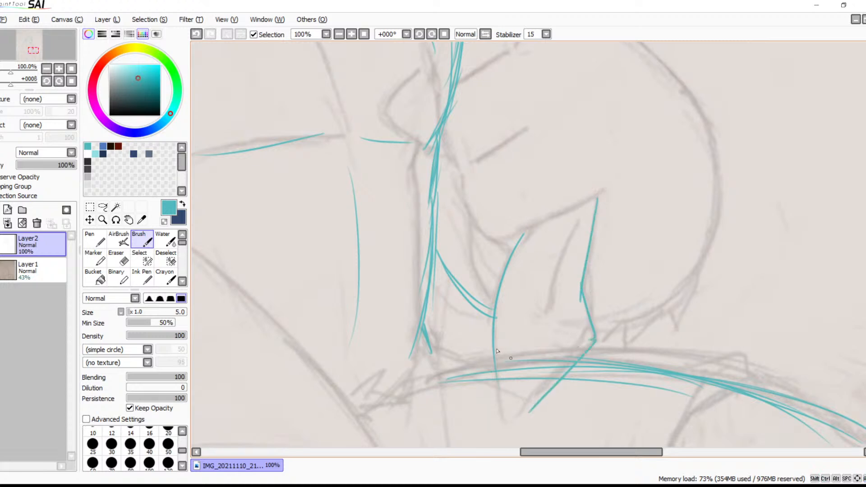
mouse_move(492, 359)
left_mouse_down()
mouse_move(506, 412)
mouse_move(532, 407)
left_mouse_up()
key("ctrl+z")
mouse_move(492, 360)
left_mouse_down()
mouse_move(505, 421)
mouse_move(531, 409)
left_mouse_up()
left_click_drag(571, 235, 538, 372)
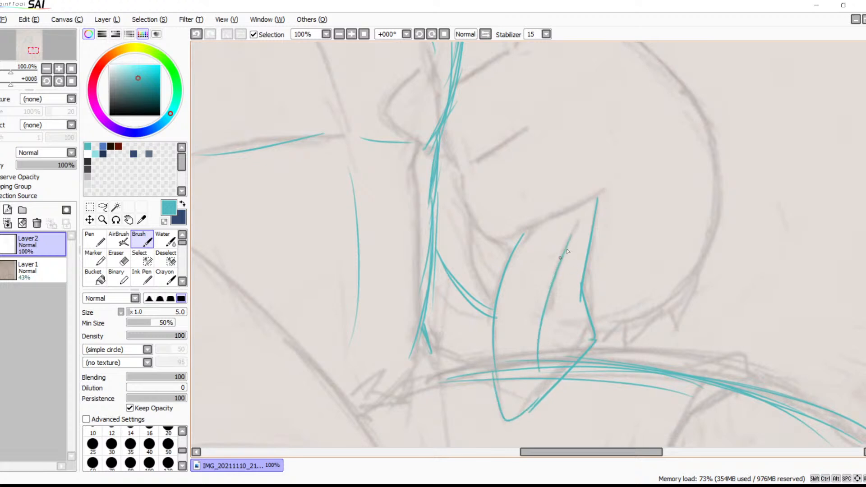
left_click_drag(573, 240, 563, 326)
key("ctrl+z")
mouse_move(572, 240)
left_mouse_down()
mouse_move(561, 311)
mouse_move(583, 261)
mouse_move(579, 280)
mouse_move(626, 386)
mouse_move(584, 294)
mouse_move(634, 364)
left_mouse_up()
Mirror the canvas view horizontally and zoom out to 75% on the shoulder and chest
left_click_drag(471, 301, 630, 282)
left_click_drag(506, 158, 580, 282)
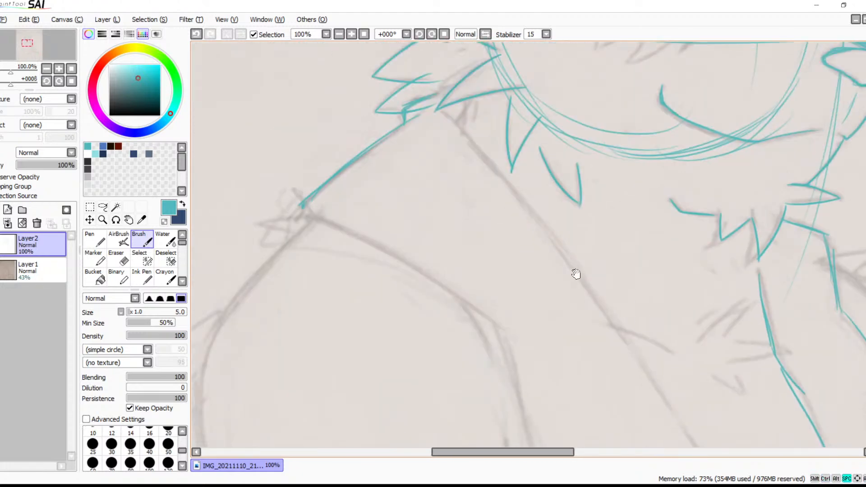
left_click(485, 35)
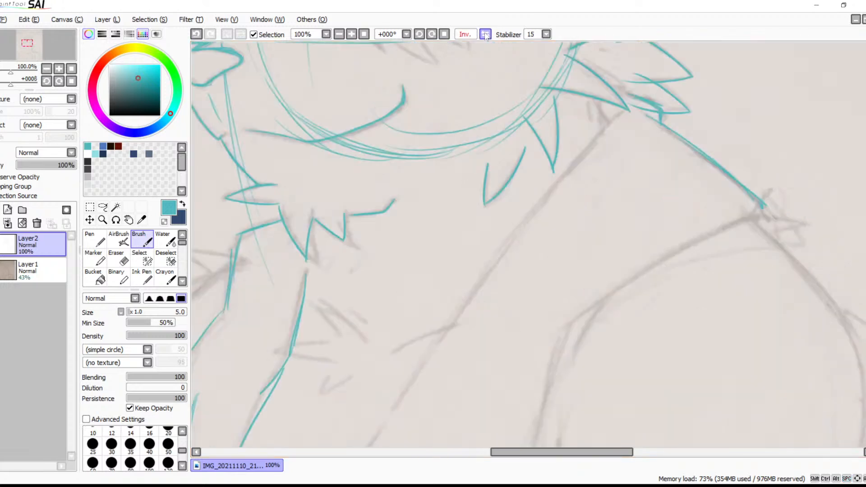
left_click(339, 35)
left_click_drag(483, 277, 459, 209)
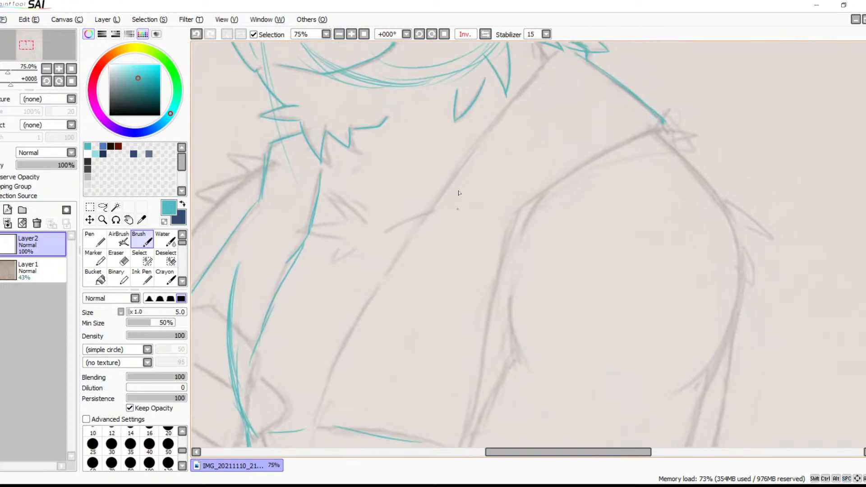
Trace the long slanting line from the neck fur down the torso, and double the cross line at its lower end
left_click_drag(376, 309, 554, 53)
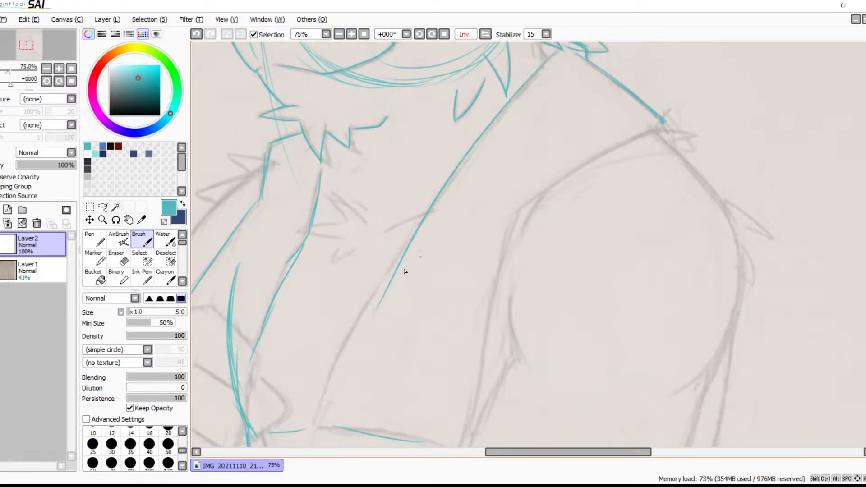
left_click_drag(412, 235, 321, 388)
key("ctrl+z")
left_click_drag(411, 234, 326, 409)
left_click_drag(422, 339, 483, 176)
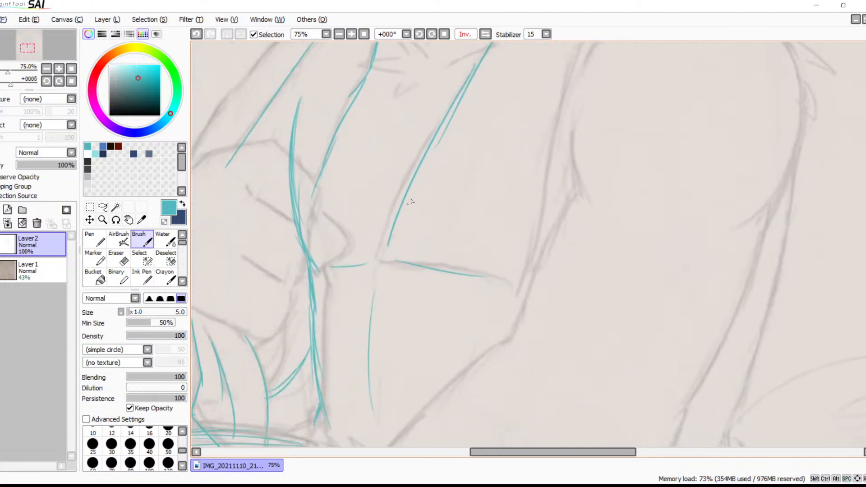
mouse_move(384, 255)
left_mouse_down()
mouse_move(523, 291)
mouse_move(507, 279)
left_mouse_up()
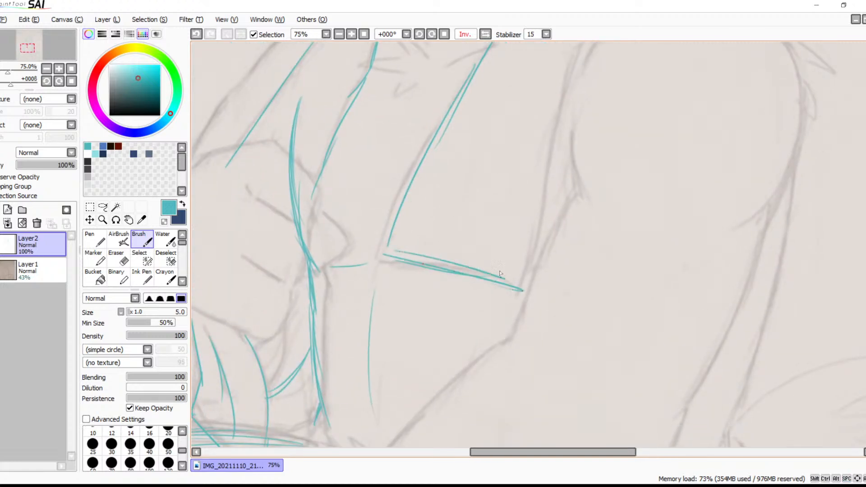
Trace the curved line from the shoulder point inward and the long straight line from its end down to the cross line
left_click_drag(578, 193, 539, 341)
left_click_drag(595, 154, 542, 194)
left_click_drag(636, 135, 525, 216)
left_click_drag(579, 243, 546, 183)
left_click_drag(508, 144, 441, 340)
key("ctrl+z")
left_click_drag(505, 144, 448, 394)
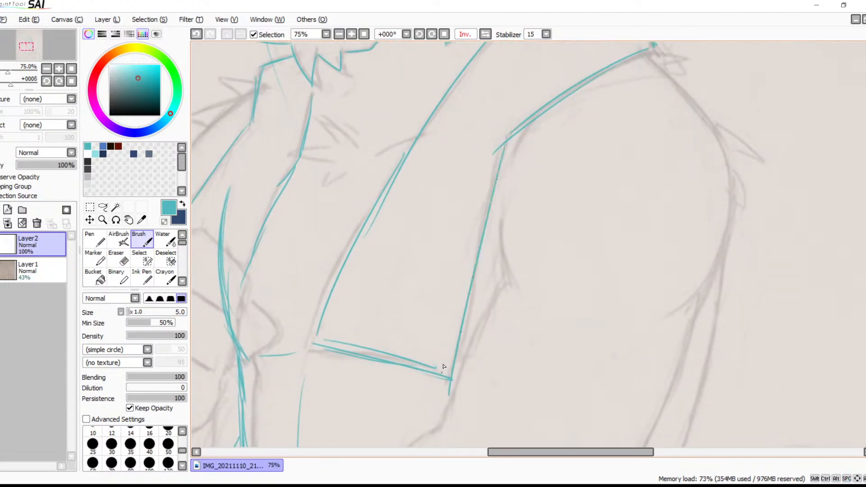
Add short curved strokes just below the inner end of the shoulder curve to begin the arm's inner edge
left_click_drag(502, 242, 461, 337)
left_click_drag(486, 220, 466, 270)
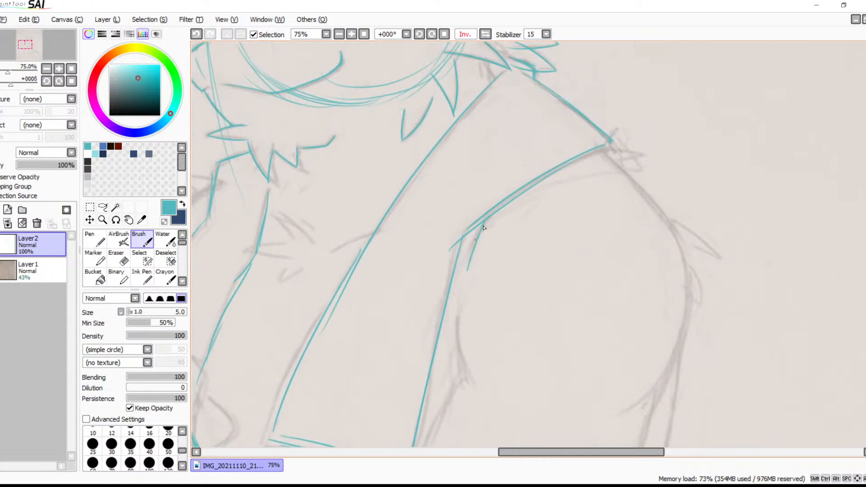
key("ctrl+z")
key("ctrl+z")
left_click_drag(466, 263, 484, 227)
Trace the armpit crease and the side line running from it down past the end of the torso's cross line
scroll(467, 266, "down", 5)
left_click_drag(472, 187, 482, 258)
mouse_move(475, 218)
left_mouse_down()
mouse_move(487, 259)
mouse_move(416, 373)
left_mouse_up()
key("ctrl+z")
left_click_drag(474, 242, 418, 374)
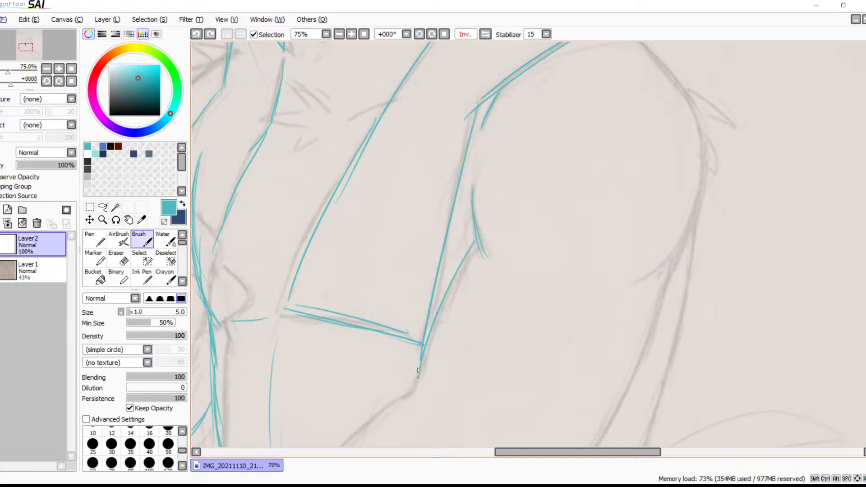
Trace the near shoulder's rounded outer contour down the upper arm, and undo the last strokes at its lower end
key("space")
mouse_move(548, 284)
left_mouse_down()
mouse_move(452, 338)
mouse_move(435, 365)
left_mouse_up()
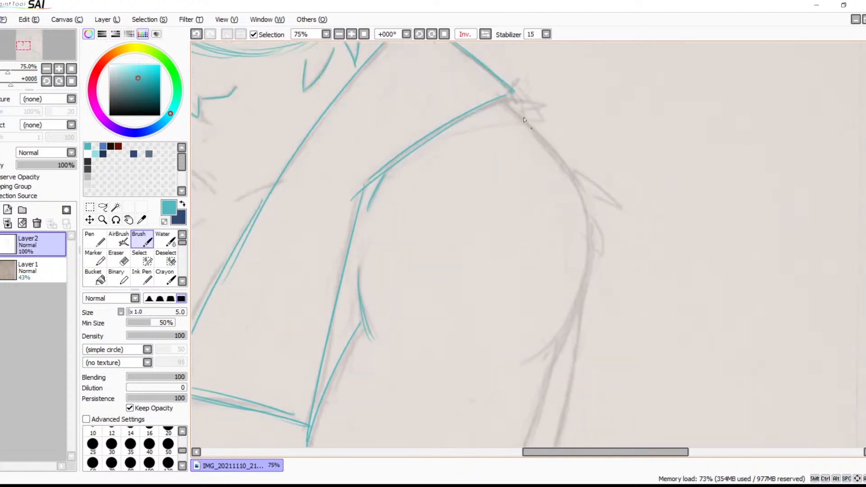
left_click_drag(503, 100, 576, 196)
mouse_move(547, 139)
left_mouse_down()
mouse_move(585, 252)
mouse_move(577, 302)
mouse_move(543, 351)
left_mouse_up()
left_click_drag(586, 288, 527, 362)
key("ctrl+z")
key("ctrl+z")
key("ctrl+z")
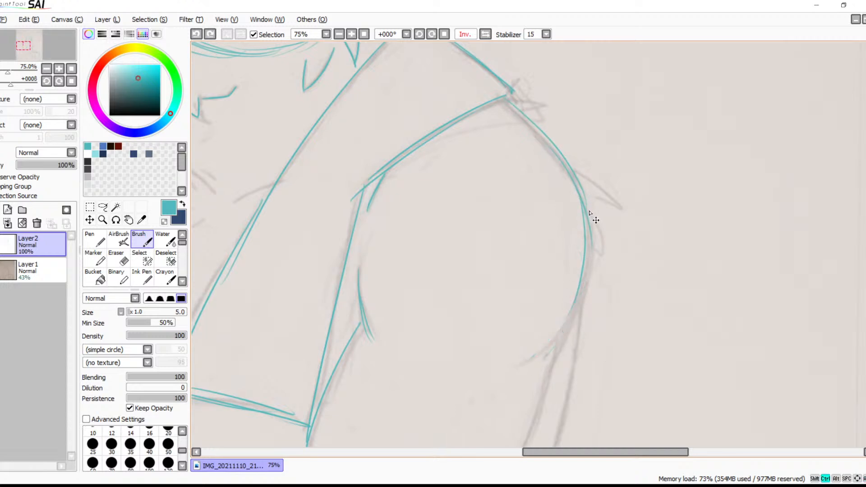
Retrace the lower part of the upper arm's outer contour, curving inward to its tapered end
left_click_drag(588, 216, 596, 293)
key("ctrl+z")
mouse_move(588, 214)
left_mouse_down()
mouse_move(585, 288)
mouse_move(542, 349)
mouse_move(521, 360)
left_mouse_up()
mouse_move(585, 292)
left_mouse_down()
mouse_move(523, 360)
mouse_move(564, 245)
mouse_move(580, 160)
mouse_move(533, 301)
left_mouse_up()
key("ctrl+z")
Extend the contour below the upper arm with a long slanting line and a short stroke toward the hip
left_click_drag(584, 143, 523, 339)
left_click_drag(559, 257, 514, 346)
key("ctrl+z")
key("ctrl+z")
left_click_drag(586, 146, 530, 299)
mouse_move(567, 218)
left_mouse_down()
mouse_move(507, 341)
mouse_move(555, 267)
mouse_move(537, 296)
left_mouse_up()
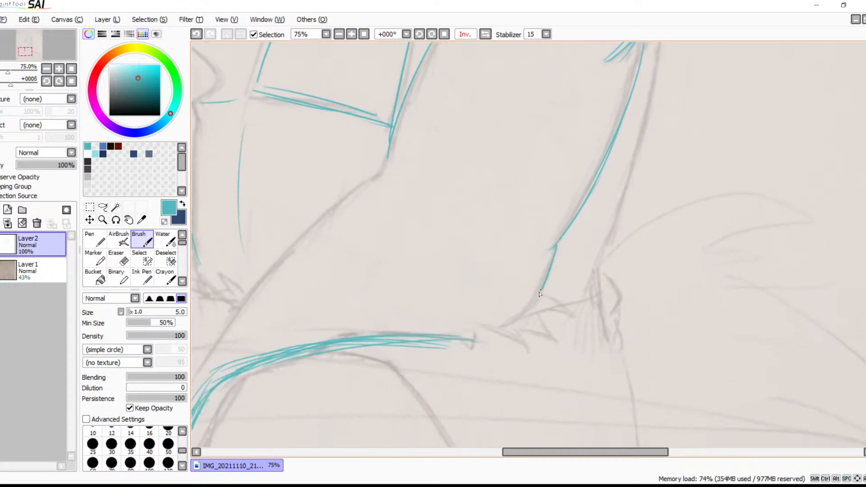
Trace the diagonal contour from the waist past the thigh and down between the legs
left_click_drag(416, 195, 519, 224)
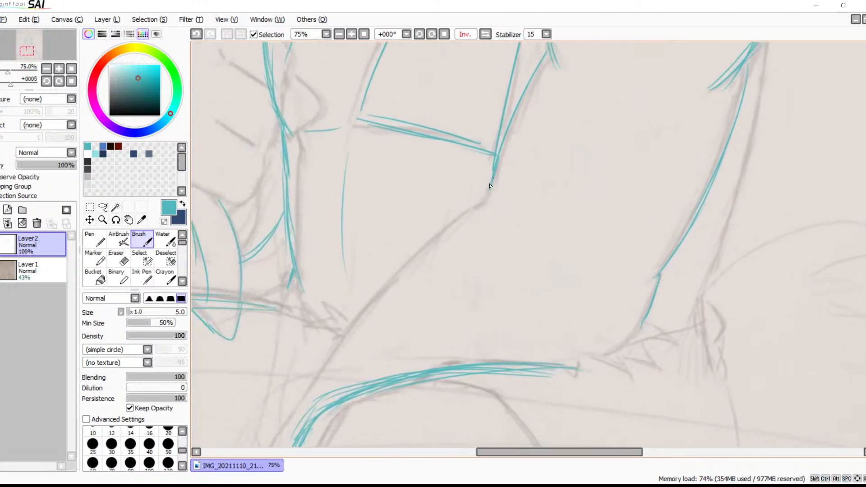
left_click_drag(480, 200, 336, 349)
left_click_drag(409, 264, 284, 423)
left_click_drag(418, 313, 506, 206)
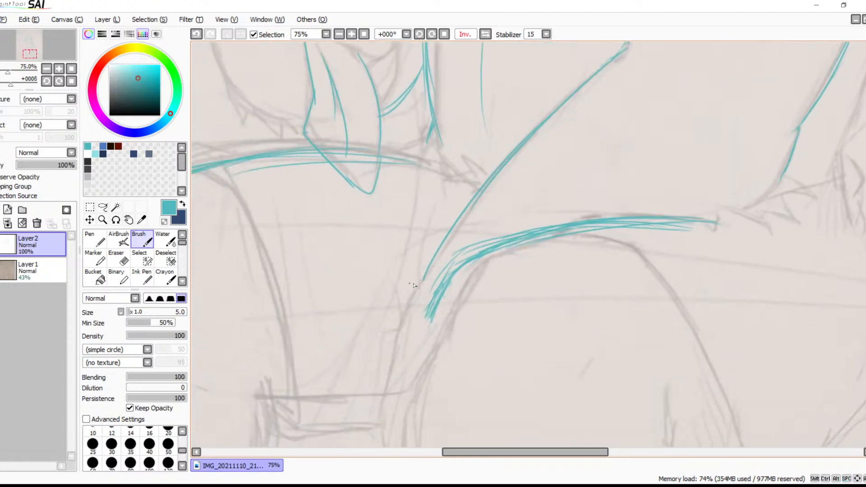
left_click_drag(424, 276, 380, 416)
Add short fold strokes at the lap where the lower torso contour meets the diagonal line
mouse_move(433, 332)
left_mouse_down()
mouse_move(469, 193)
mouse_move(426, 321)
left_mouse_up()
left_click_drag(462, 215, 450, 399)
left_click_drag(569, 166, 502, 329)
mouse_move(527, 251)
left_mouse_down()
mouse_move(622, 263)
mouse_move(630, 249)
mouse_move(612, 139)
mouse_move(569, 284)
mouse_move(547, 149)
left_mouse_up()
left_click_drag(457, 327, 621, 250)
mouse_move(622, 217)
left_mouse_down()
mouse_move(596, 236)
mouse_move(663, 261)
left_mouse_up()
Trace the far thigh's upper edge, its curved inner line downward and the small hem between the legs
left_click_drag(526, 225, 435, 231)
left_click_drag(586, 236, 373, 239)
mouse_move(476, 229)
left_mouse_down()
mouse_move(372, 239)
mouse_move(434, 296)
mouse_move(496, 437)
left_mouse_up()
key("space")
left_click_drag(506, 364, 503, 261)
key("ctrl+z")
key("ctrl+z")
mouse_move(389, 152)
left_mouse_down()
mouse_move(413, 171)
mouse_move(453, 266)
mouse_move(489, 394)
mouse_move(553, 408)
left_mouse_up()
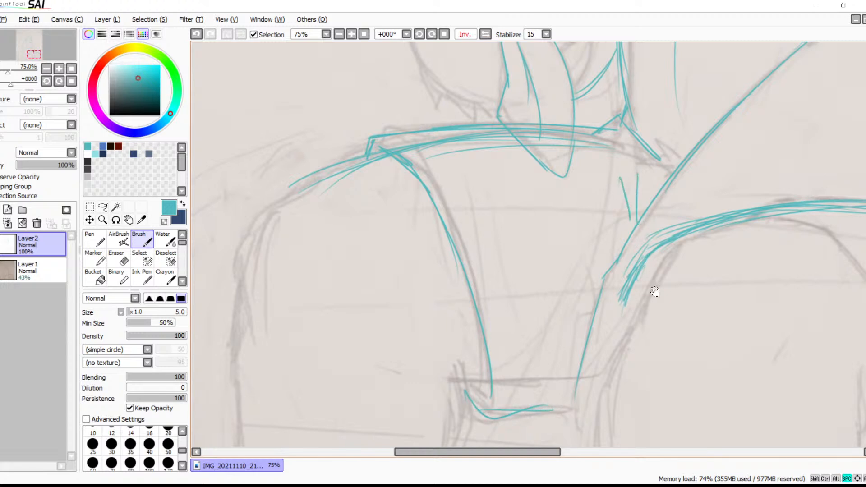
Trace the far knee's rounded outline from the top of the thigh over and down its outer side
key("space")
left_click_drag(653, 286, 575, 182)
left_click_drag(551, 234, 719, 172)
left_click_drag(695, 202, 730, 388)
left_click_drag(486, 169, 366, 239)
mouse_move(375, 233)
left_mouse_down()
mouse_move(363, 276)
mouse_move(370, 306)
left_mouse_up()
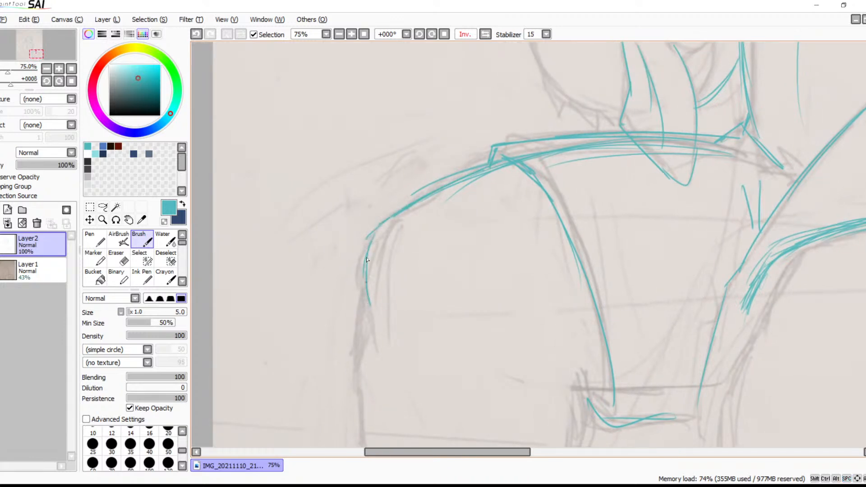
left_click_drag(368, 235, 364, 298)
left_click_drag(362, 264, 368, 312)
left_click_drag(363, 250, 391, 209)
Continue the outer contour below the far knee with several overlapping strokes
left_click_drag(427, 332, 452, 226)
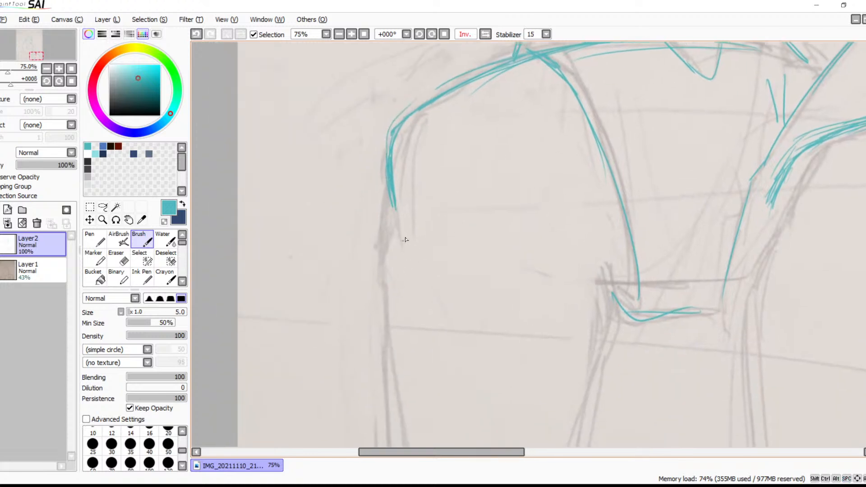
left_click_drag(386, 186, 370, 270)
left_click_drag(385, 183, 372, 250)
left_click_drag(378, 218, 372, 284)
left_click_drag(371, 253, 376, 313)
Trace the upper line of the hem between the legs and the far lower leg's inner contour down to the canvas edge
key("space")
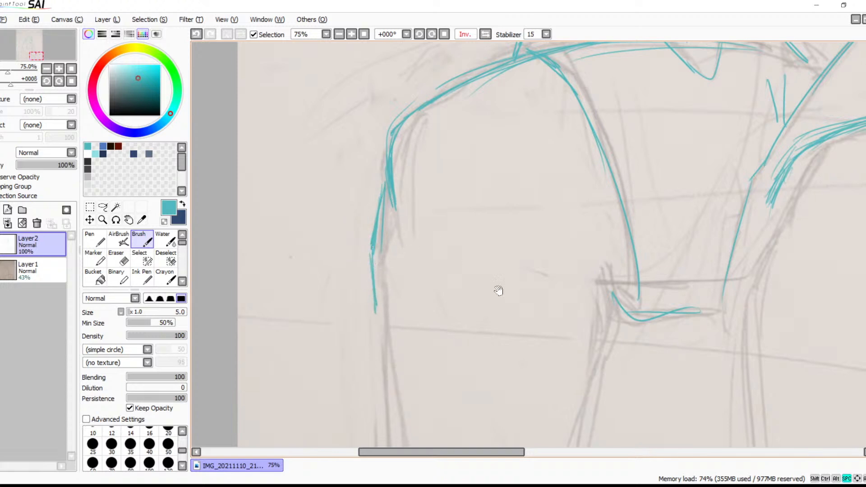
left_click_drag(481, 276, 473, 193)
left_click_drag(586, 204, 675, 202)
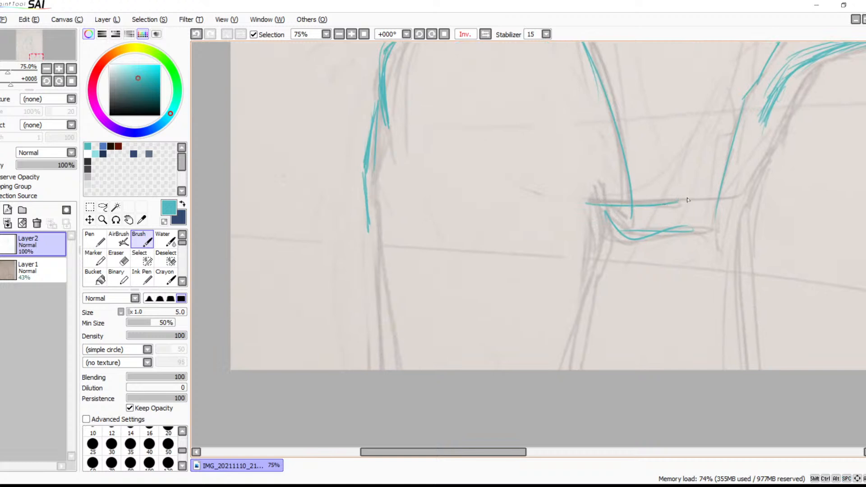
left_click_drag(590, 179, 600, 236)
mouse_move(590, 185)
left_mouse_down()
mouse_move(600, 241)
mouse_move(600, 208)
mouse_move(596, 295)
left_mouse_up()
left_click_drag(600, 242, 577, 349)
left_click_drag(592, 266, 575, 364)
left_click_drag(593, 287, 578, 367)
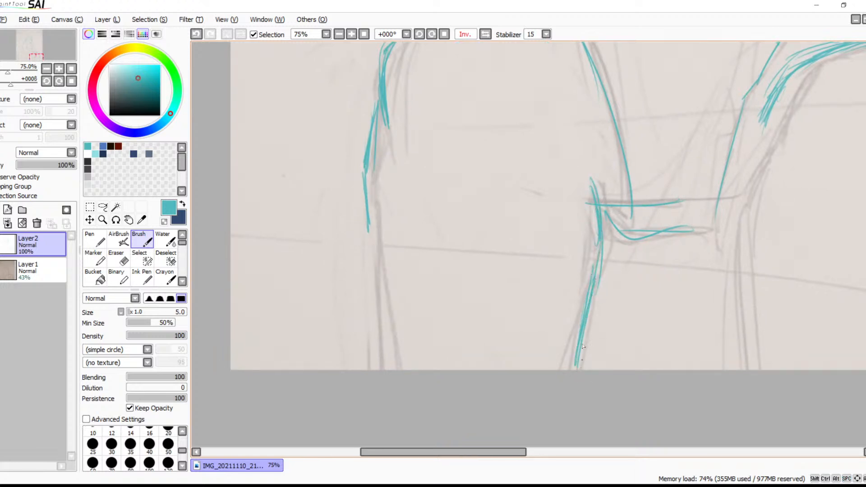
Extend the far lower leg's outer contour down to the canvas edge with overlapping strokes
left_click_drag(377, 117, 369, 186)
mouse_move(378, 118)
left_mouse_down()
mouse_move(374, 183)
mouse_move(408, 363)
left_mouse_up()
key("ctrl+z")
left_click_drag(377, 149, 370, 367)
left_click_drag(372, 212, 380, 369)
Trace the far arm's outer contour from the shoulder fur down to the start of the large rounded shape
key("space")
left_click_drag(441, 300, 547, 237)
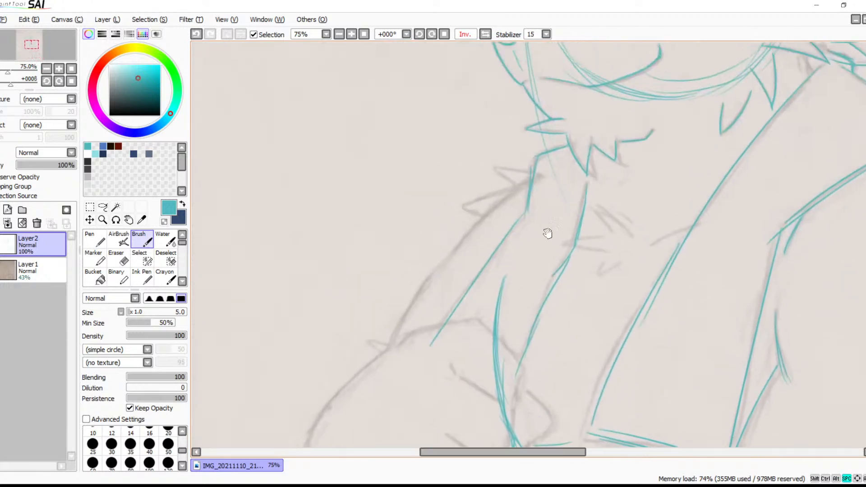
left_click_drag(540, 175, 460, 252)
key("ctrl+z")
key("ctrl+z")
left_click_drag(535, 181, 459, 247)
key("ctrl+z")
left_click_drag(545, 177, 479, 215)
left_click_drag(442, 273, 388, 350)
key("ctrl+z")
mouse_move(440, 267)
left_mouse_down()
mouse_move(383, 354)
mouse_move(442, 269)
mouse_move(383, 353)
left_mouse_up()
Trace the outer curve of the large rounded shape at the far arm's end, down to the fur tufts above the thigh
left_click_drag(426, 377, 509, 216)
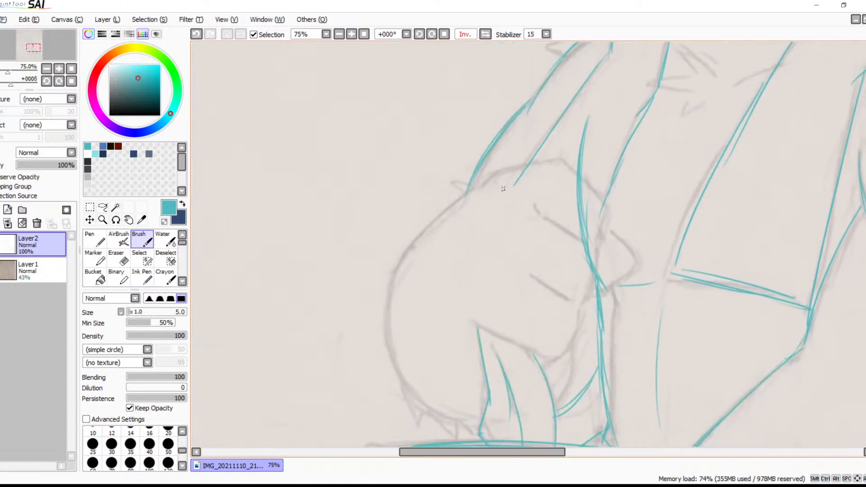
mouse_move(477, 193)
left_mouse_down()
mouse_move(423, 237)
mouse_move(477, 188)
mouse_move(393, 293)
mouse_move(448, 211)
mouse_move(392, 337)
mouse_move(407, 260)
mouse_move(385, 304)
mouse_move(401, 388)
left_mouse_up()
left_click_drag(389, 334, 431, 424)
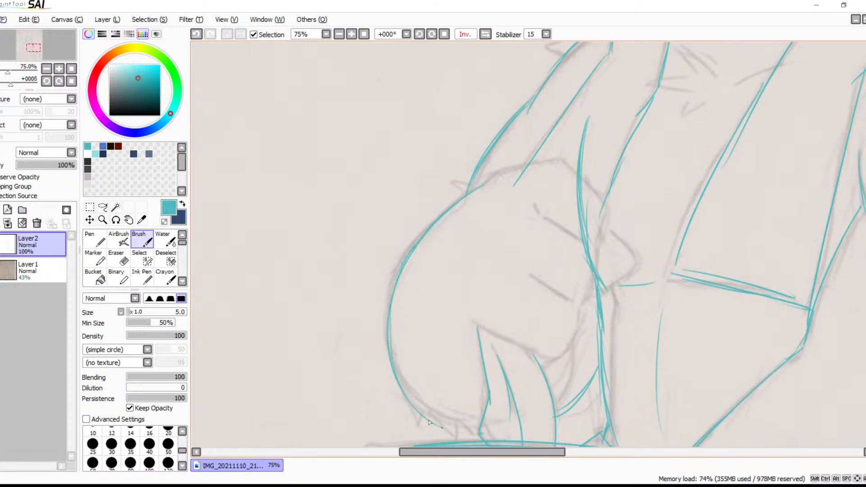
left_click_drag(503, 238, 482, 292)
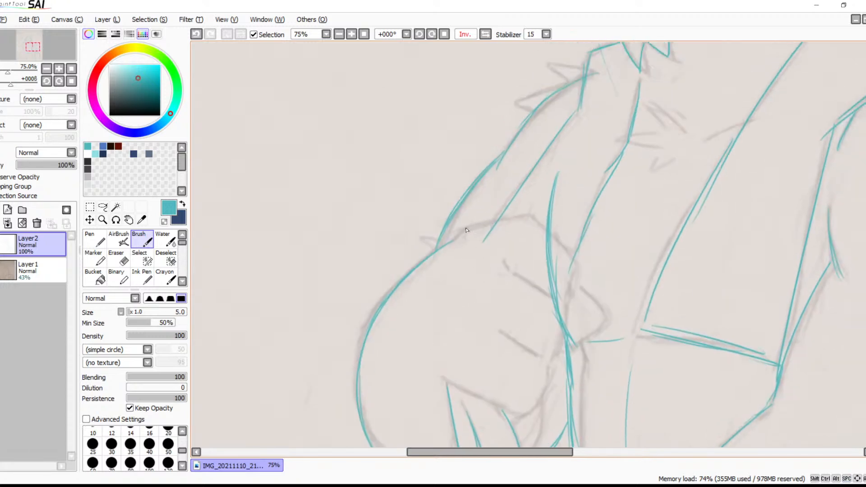
Trace the top edge of the large rounded shape at the far arm's end and the short finger lines inside it
left_click_drag(456, 235, 524, 212)
left_click_drag(551, 239, 570, 261)
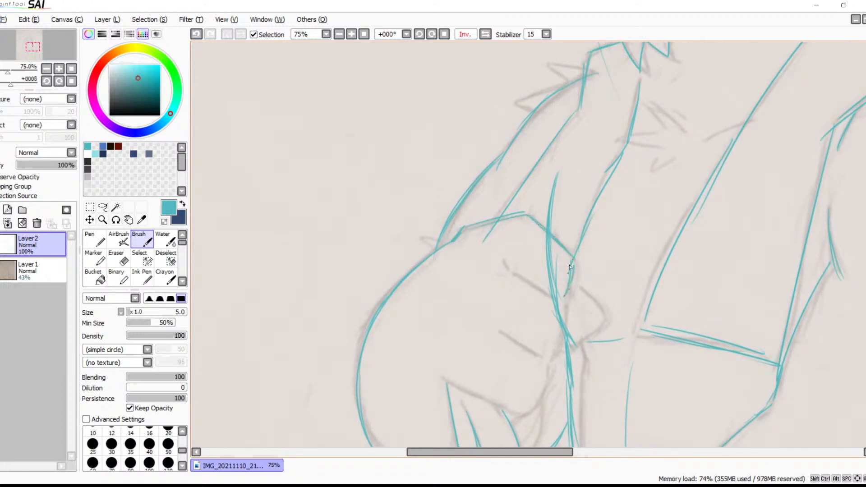
mouse_move(523, 277)
left_mouse_down()
mouse_move(564, 304)
mouse_move(563, 339)
mouse_move(561, 308)
mouse_move(551, 361)
left_mouse_up()
key("ctrl+z")
left_click_drag(564, 305, 562, 350)
mouse_move(495, 332)
left_mouse_down()
mouse_move(528, 351)
mouse_move(544, 392)
mouse_move(535, 413)
left_mouse_up()
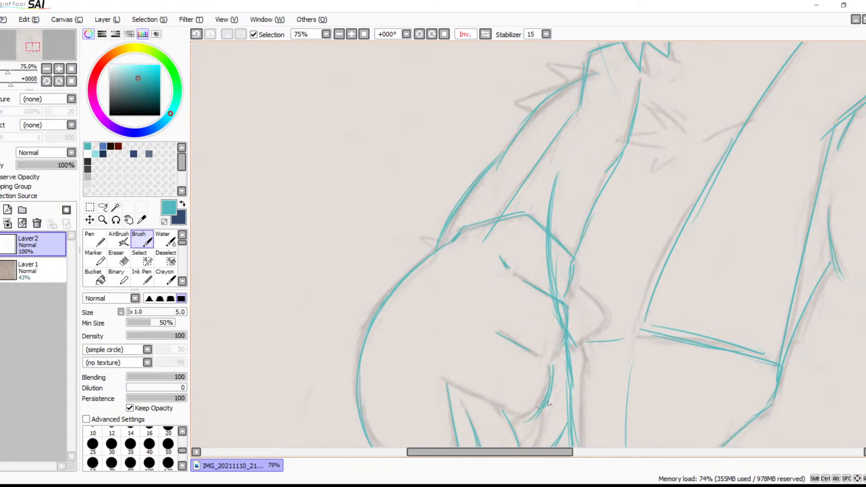
Trace the rounded shape's lower edge, the pointed bump beyond the inner arm line, and the small curve beneath the shape
left_click_drag(559, 307, 567, 329)
left_click_drag(546, 392, 512, 416)
left_click_drag(445, 387, 493, 399)
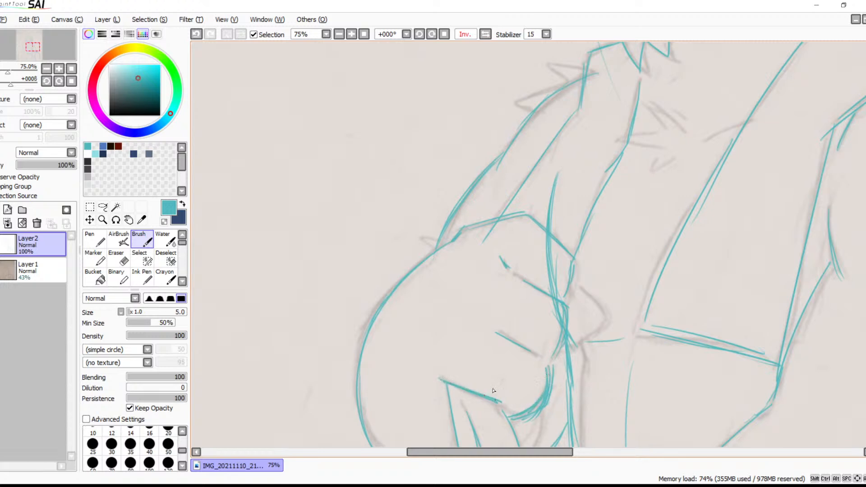
mouse_move(587, 284)
left_mouse_down()
mouse_move(610, 307)
mouse_move(595, 335)
mouse_move(570, 349)
left_mouse_up()
left_click_drag(614, 367, 440, 263)
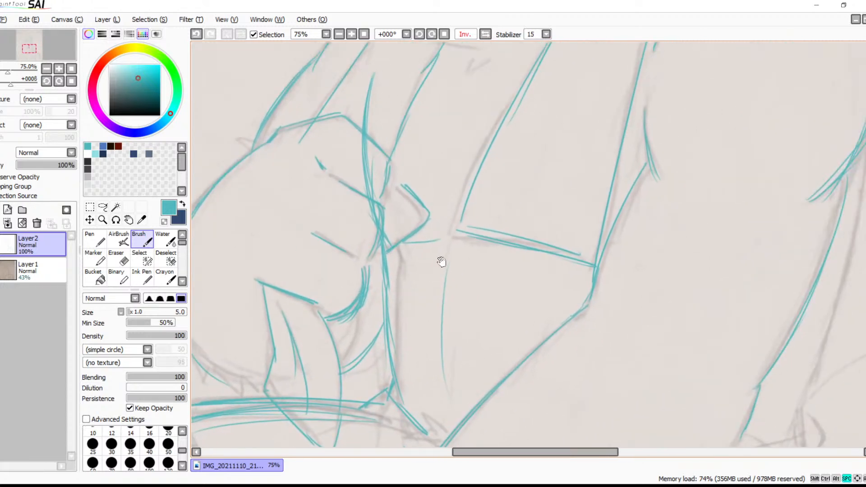
mouse_move(386, 340)
left_mouse_down()
mouse_move(436, 309)
mouse_move(407, 330)
left_mouse_up()
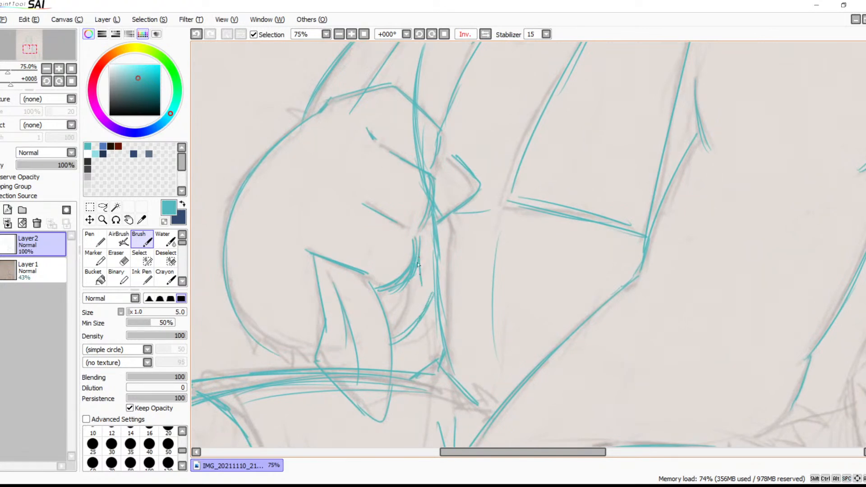
left_click_drag(418, 253, 406, 310)
left_click_drag(419, 281, 399, 314)
Return the mirrored canvas view to normal and rotate it to 45° around the near forearm
mouse_move(476, 261)
left_mouse_down()
mouse_move(419, 410)
mouse_move(423, 334)
mouse_move(353, 371)
mouse_move(434, 256)
mouse_move(448, 266)
mouse_move(505, 185)
mouse_move(518, 218)
mouse_move(293, 357)
mouse_move(384, 289)
left_mouse_up()
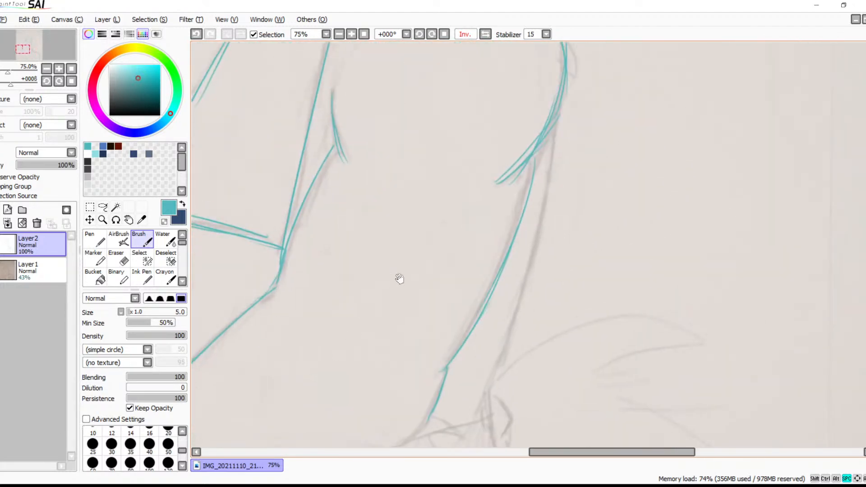
left_click(485, 35)
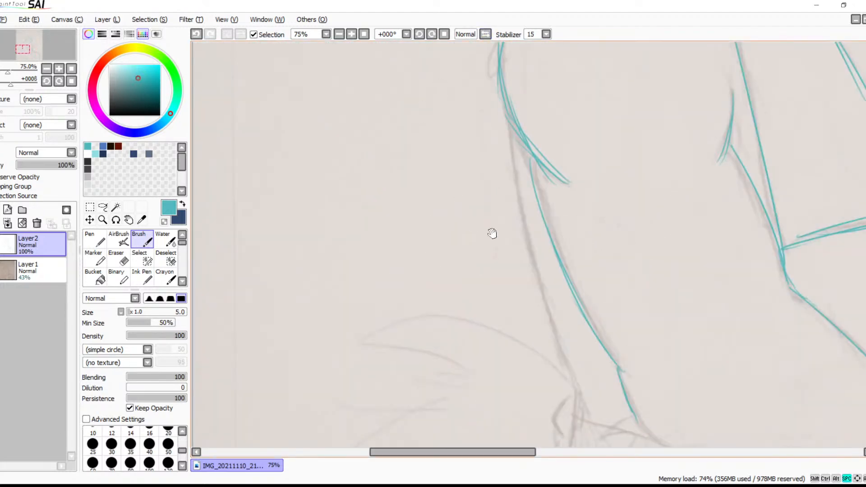
left_click_drag(472, 222, 407, 207)
left_click(431, 35)
left_click(432, 35)
left_click(432, 34)
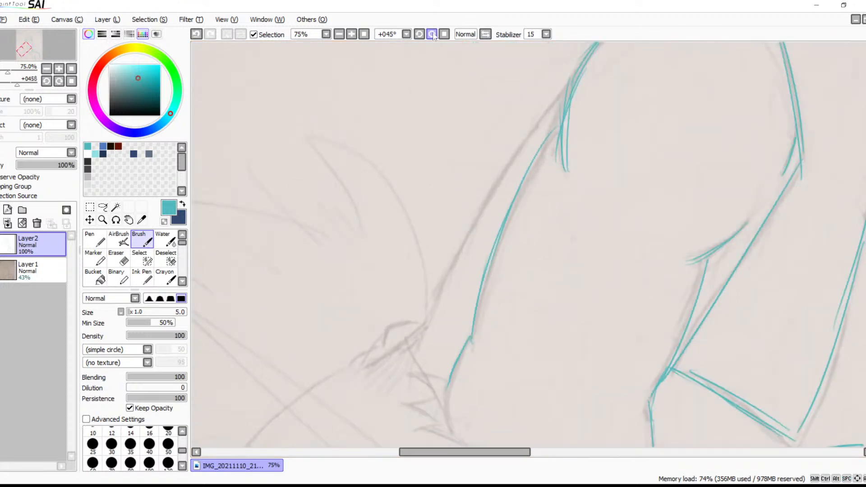
Trace the near forearm's outer contour from the elbow down to the wrist with long overlapping strokes
mouse_move(573, 80)
left_mouse_down()
mouse_move(515, 146)
mouse_move(446, 265)
left_mouse_up()
left_click_drag(569, 78, 426, 347)
key("ctrl+z")
left_click_drag(572, 75, 413, 347)
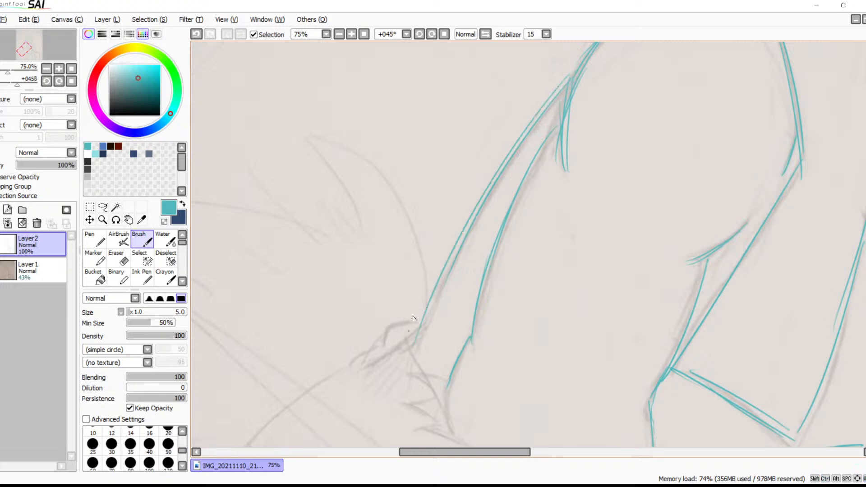
key("ctrl+z")
mouse_move(571, 79)
left_mouse_down()
mouse_move(538, 116)
mouse_move(411, 337)
left_mouse_up()
key("ctrl+z")
mouse_move(564, 85)
left_mouse_down()
mouse_move(444, 368)
mouse_move(439, 361)
left_mouse_up()
key("ctrl+z")
left_click_drag(562, 88, 435, 291)
left_click_drag(466, 237, 424, 332)
left_click_drag(488, 208, 428, 322)
Trace the slanted line across the near wrist and the small angular bumps on its outer side
mouse_move(512, 269)
left_mouse_down()
mouse_move(539, 226)
mouse_move(457, 278)
left_mouse_up()
mouse_move(492, 243)
left_mouse_down()
mouse_move(455, 256)
mouse_move(450, 272)
mouse_move(465, 261)
mouse_move(445, 278)
mouse_move(469, 253)
mouse_move(458, 254)
mouse_move(479, 255)
mouse_move(482, 300)
mouse_move(469, 269)
mouse_move(491, 325)
left_mouse_up()
key("ctrl+z")
left_click_drag(469, 265, 504, 331)
left_click_drag(429, 320, 483, 235)
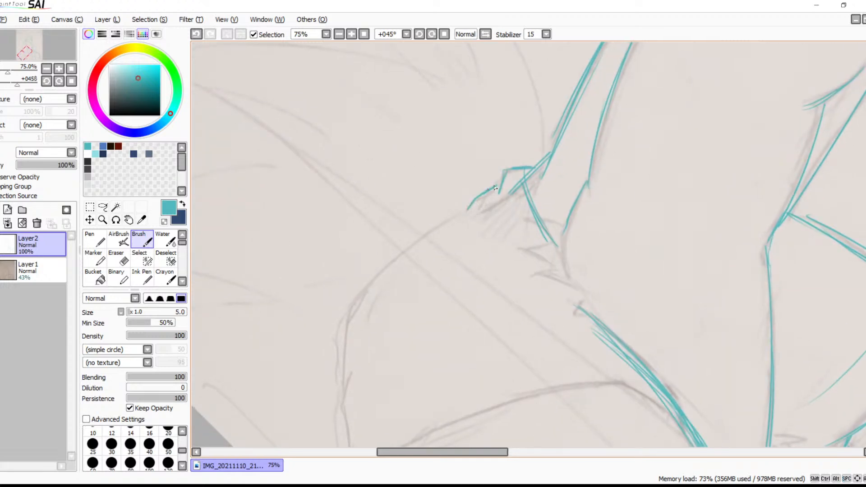
Trace the rounded outer contour below the near wrist down to its flat bottom edge, resetting the canvas rotation to 0°
mouse_move(359, 299)
left_mouse_down()
mouse_move(453, 217)
mouse_move(404, 257)
left_mouse_up()
mouse_move(353, 325)
left_mouse_down()
mouse_move(344, 379)
mouse_move(400, 253)
mouse_move(442, 217)
left_mouse_up()
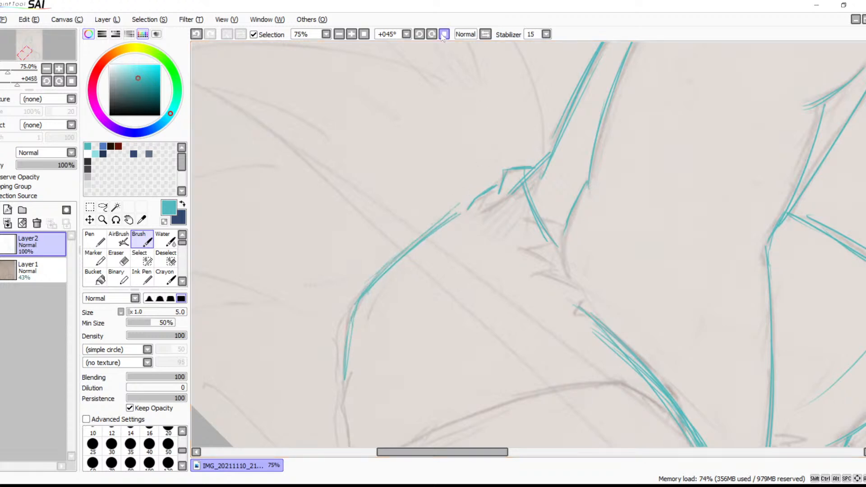
left_click(444, 35)
key("space")
left_click_drag(501, 255, 454, 101)
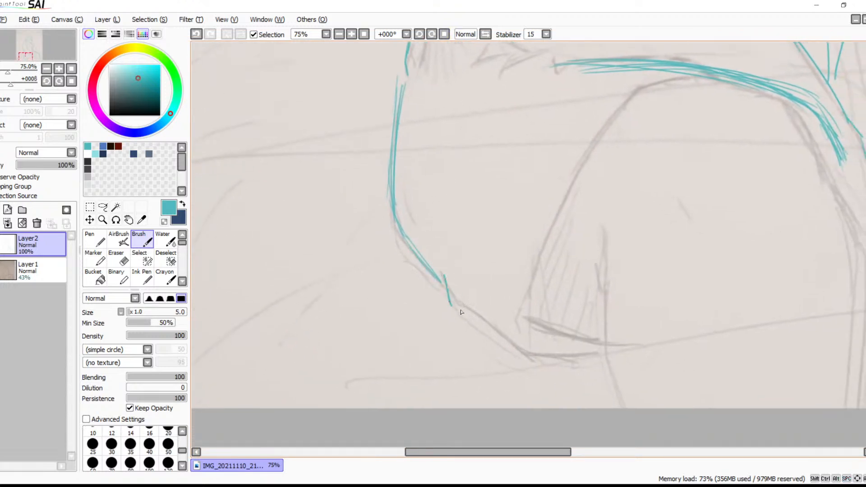
key("ctrl+z")
mouse_move(441, 273)
left_mouse_down()
mouse_move(456, 303)
mouse_move(528, 364)
mouse_move(597, 359)
left_mouse_up()
left_click_drag(522, 363, 612, 356)
Trace the arched contour below the near thigh line, down around the hatched area to its base
left_click_drag(714, 75, 622, 99)
mouse_move(672, 81)
left_mouse_down()
mouse_move(636, 94)
mouse_move(543, 255)
left_mouse_up()
key("ctrl+z")
mouse_move(631, 88)
left_mouse_down()
mouse_move(543, 251)
mouse_move(543, 280)
left_mouse_up()
left_click_drag(574, 178, 537, 323)
left_click_drag(543, 261, 585, 344)
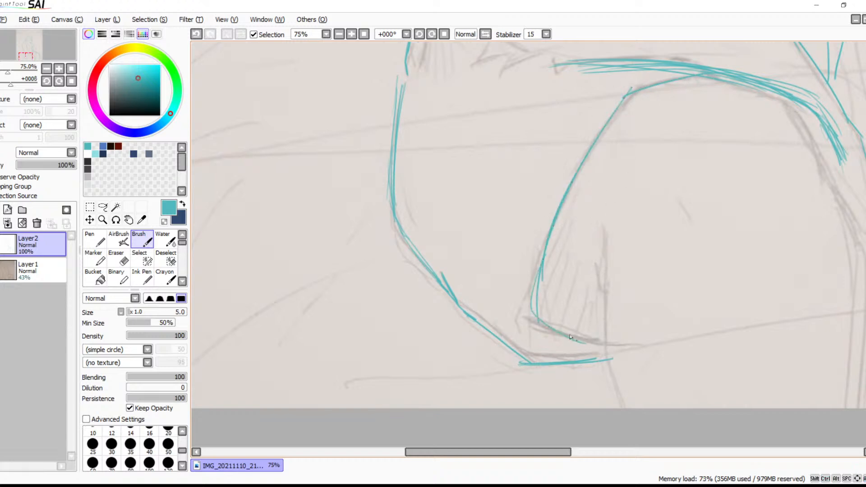
Reinforce the near thigh's upper line with overlapping strokes up to a small corner above the arch
left_click_drag(614, 243, 566, 380)
mouse_move(601, 199)
left_mouse_down()
mouse_move(660, 198)
mouse_move(637, 199)
mouse_move(681, 215)
left_mouse_up()
mouse_move(664, 196)
left_mouse_down()
mouse_move(586, 199)
mouse_move(565, 210)
left_mouse_up()
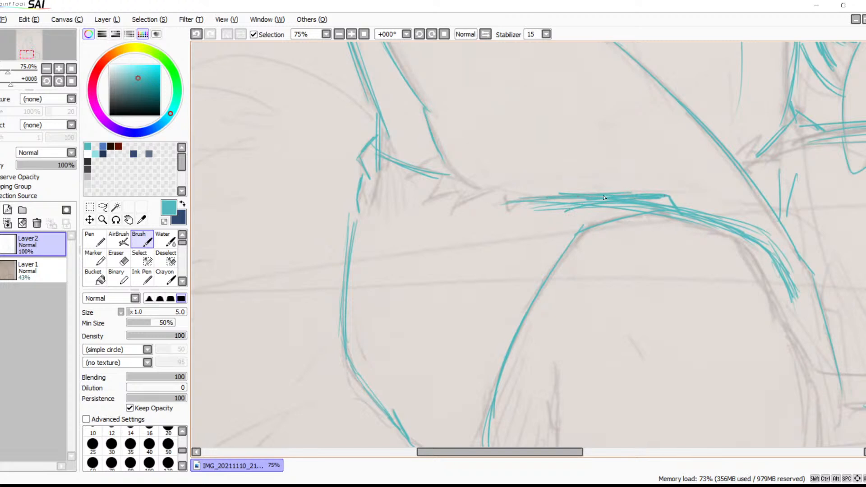
mouse_move(714, 207)
left_mouse_down()
mouse_move(556, 171)
mouse_move(583, 160)
mouse_move(644, 204)
left_mouse_up()
Trace the near leg's inner contour from the knee bend down to the canvas edge
left_click_drag(638, 175, 671, 277)
left_click_drag(654, 211, 680, 295)
left_click_drag(659, 250, 684, 321)
left_click_drag(662, 358, 639, 220)
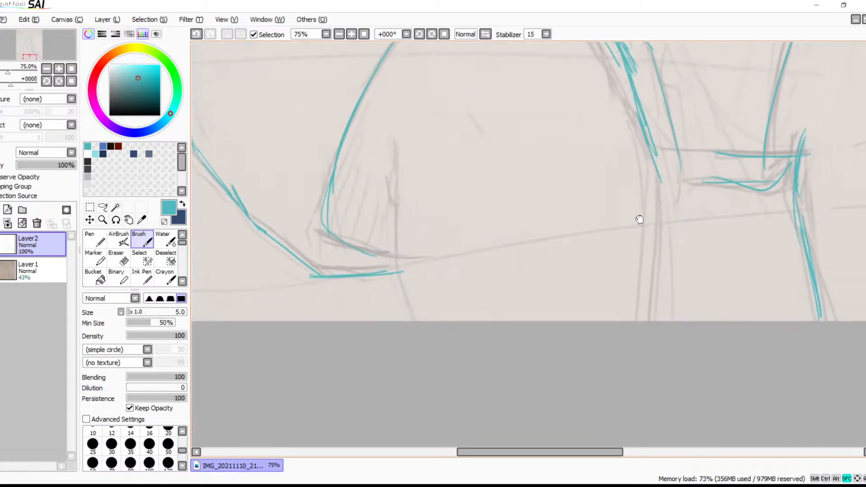
left_click_drag(645, 130, 654, 193)
left_click_drag(649, 151, 650, 258)
left_click_drag(652, 171, 629, 328)
key("ctrl+z")
left_click_drag(655, 177, 644, 321)
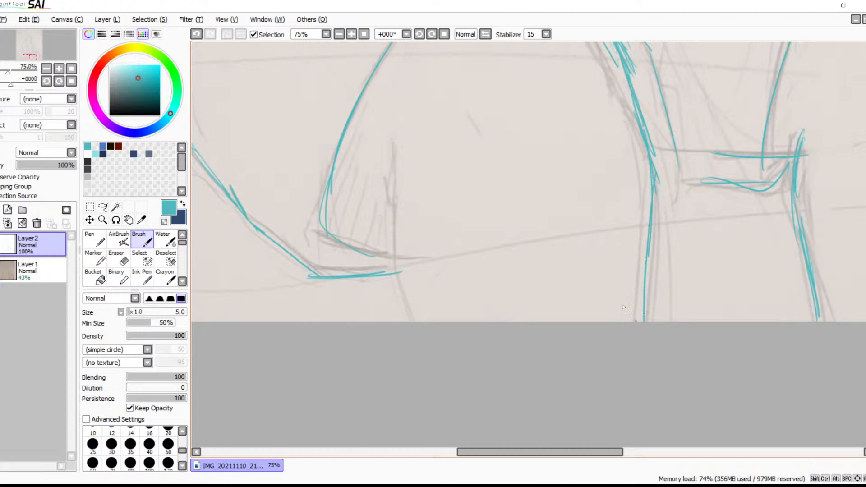
Trace the vertical edge beside the hatched area down toward the canvas edge and the short crease mark within the near leg
mouse_move(380, 153)
left_mouse_down()
mouse_move(391, 195)
mouse_move(387, 258)
left_mouse_up()
left_click_drag(391, 206, 402, 310)
scroll(459, 198, "up", 5)
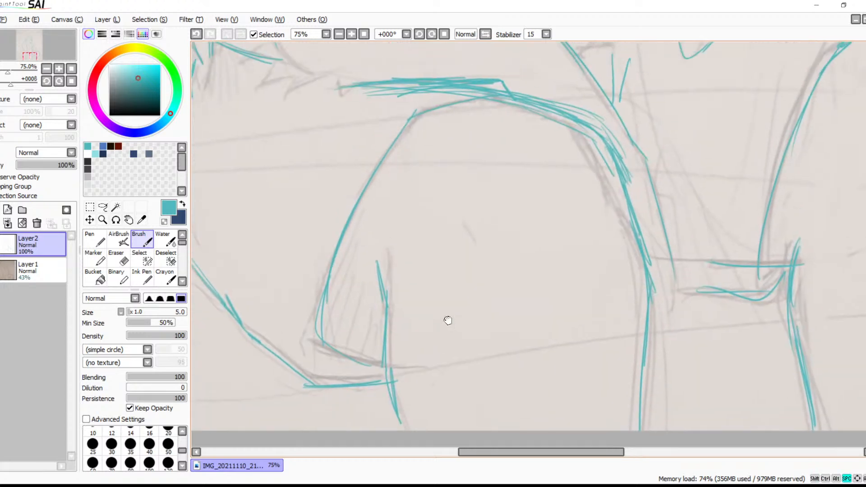
left_click_drag(466, 235, 468, 235)
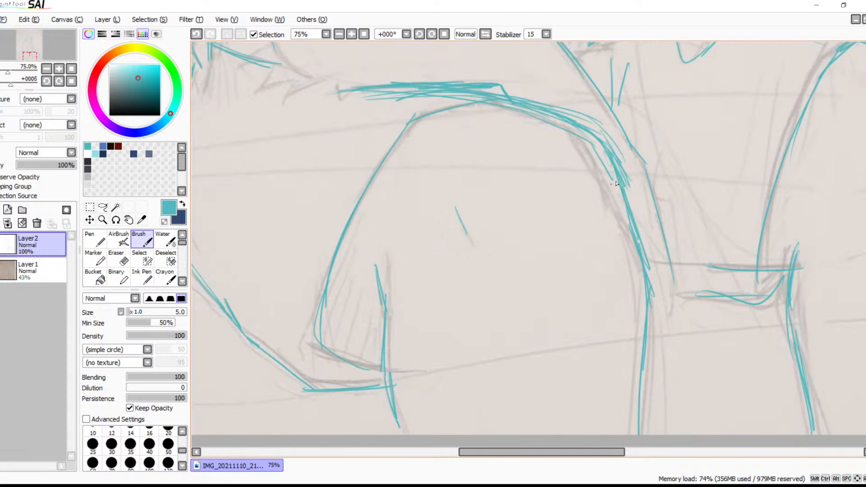
mouse_move(800, 214)
left_mouse_down()
mouse_move(526, 261)
mouse_move(500, 256)
left_mouse_up()
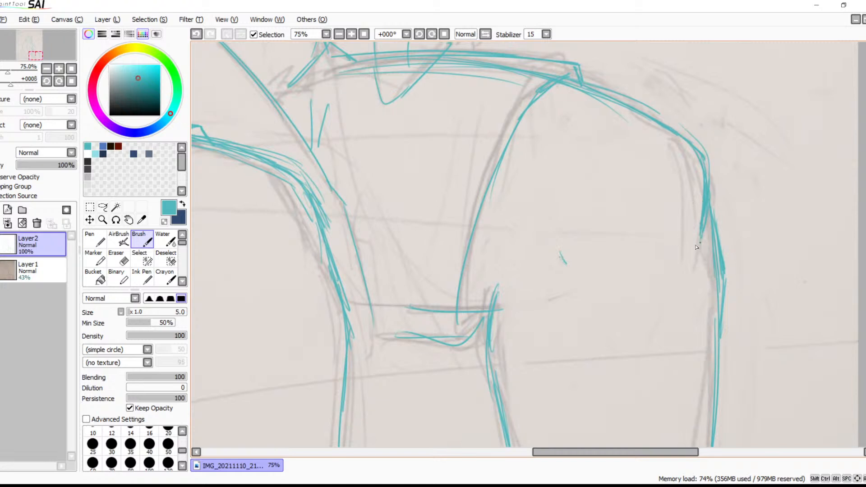
Trace the pointed fur tufts in the middle of the chest, including the small one beneath them
left_click_drag(550, 281, 610, 236)
left_click_drag(485, 285, 469, 300)
left_click_drag(535, 247, 500, 338)
left_click_drag(528, 288, 587, 186)
mouse_move(549, 214)
left_mouse_down()
mouse_move(602, 352)
mouse_move(643, 324)
mouse_move(599, 279)
mouse_move(622, 331)
left_mouse_up()
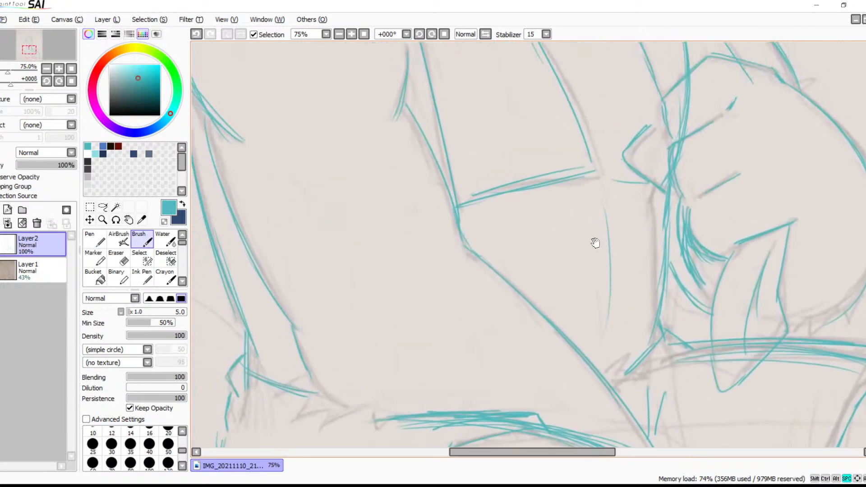
left_click_drag(594, 240, 623, 341)
left_click_drag(554, 205, 588, 340)
left_click_drag(602, 258, 478, 363)
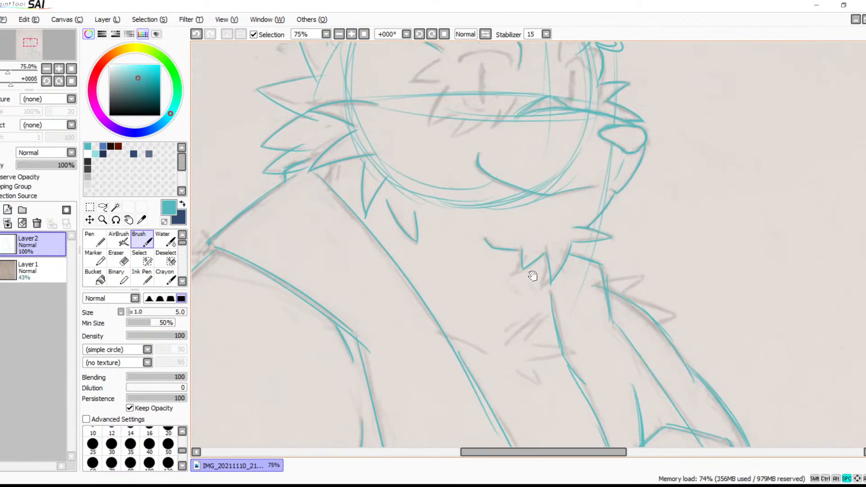
left_click_drag(531, 301, 533, 247)
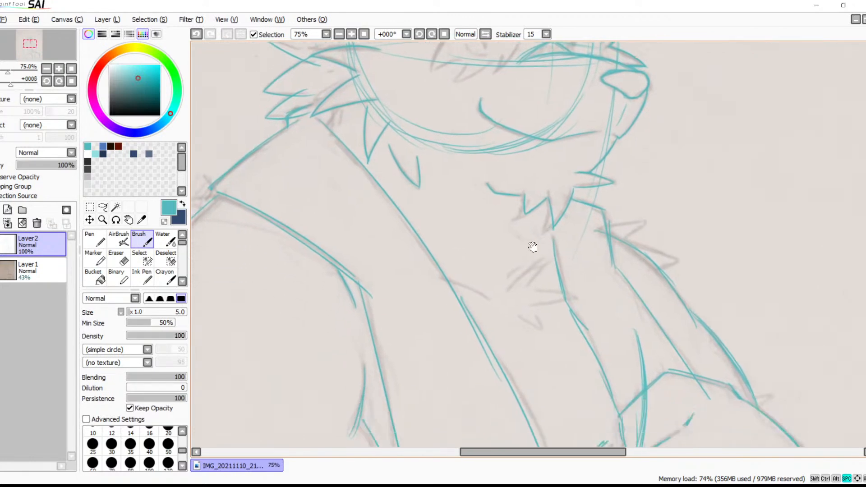
left_click(351, 34)
left_click(351, 34)
mouse_move(580, 261)
left_mouse_down()
mouse_move(535, 189)
mouse_move(434, 245)
left_mouse_up()
left_click_drag(516, 180, 497, 229)
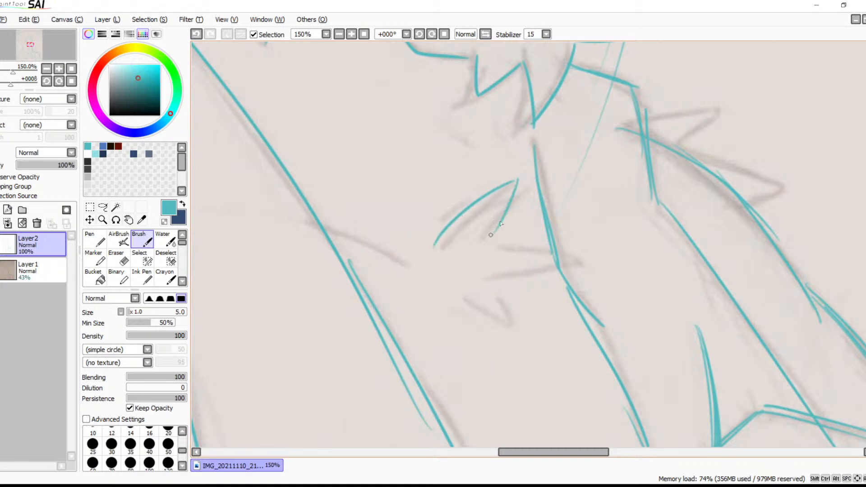
mouse_move(518, 181)
left_mouse_down()
mouse_move(486, 245)
mouse_move(583, 252)
mouse_move(492, 278)
mouse_move(512, 301)
left_mouse_up()
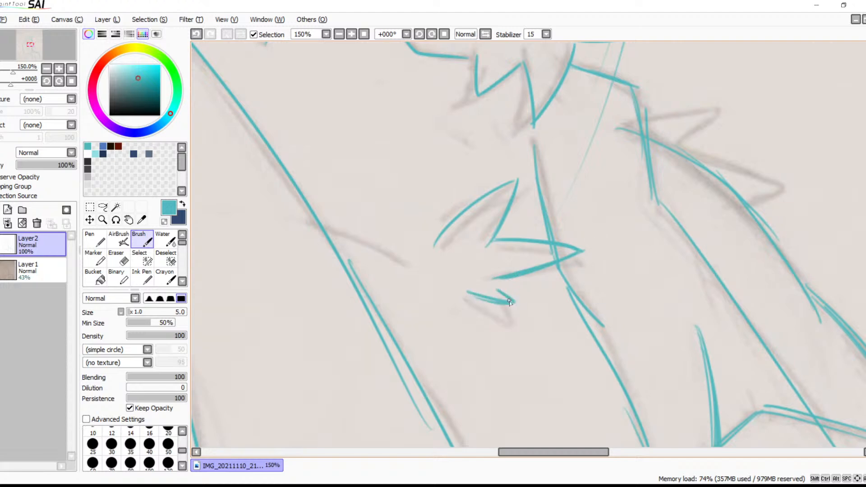
Look over the waist and torso for untraced sketch lines and go back up to the face
mouse_move(560, 282)
left_mouse_down()
mouse_move(549, 188)
mouse_move(549, 234)
mouse_move(582, 180)
mouse_move(630, 147)
left_mouse_up()
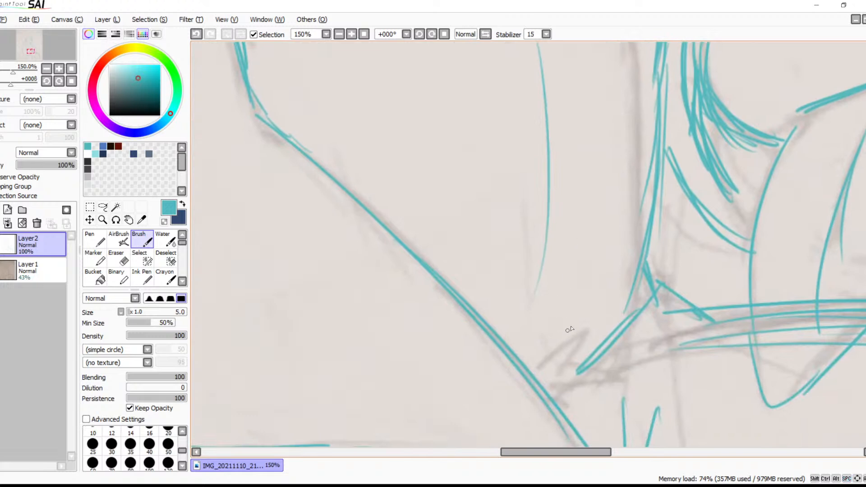
mouse_move(588, 319)
left_mouse_down()
mouse_move(560, 336)
mouse_move(525, 281)
mouse_move(491, 316)
left_mouse_up()
mouse_move(538, 276)
left_mouse_down()
mouse_move(519, 320)
mouse_move(577, 326)
mouse_move(501, 339)
mouse_move(532, 349)
left_mouse_up()
key("space")
left_click_drag(602, 289, 599, 366)
left_click_drag(545, 180, 583, 310)
left_click_drag(531, 135, 578, 344)
left_click_drag(516, 115, 570, 327)
left_click_drag(527, 73, 577, 260)
left_click_drag(571, 67, 595, 234)
left_click_drag(611, 110, 515, 397)
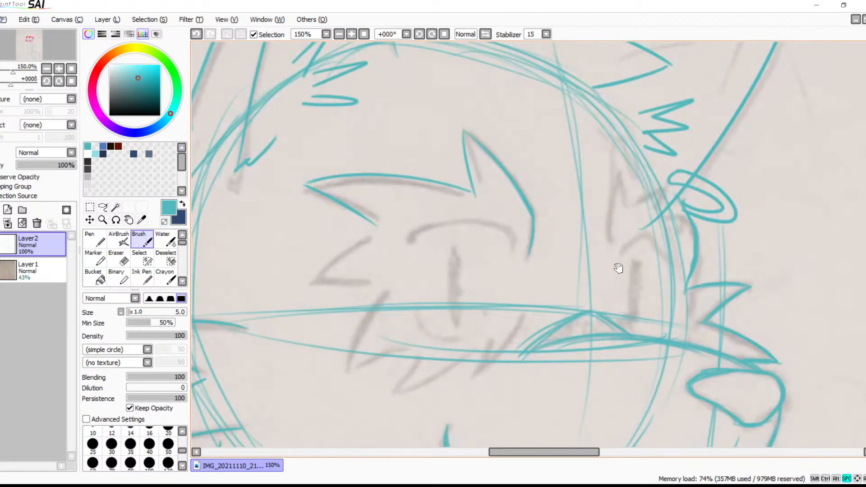
Trace the near eye's upper eyelid as an arched stroke, thickening and filling both of its ends
left_click(351, 34)
left_click(351, 34)
left_click_drag(429, 199, 473, 246)
key("ctrl+z")
mouse_move(216, 220)
left_mouse_down()
mouse_move(469, 200)
mouse_move(489, 249)
left_mouse_up()
key("ctrl+z")
mouse_move(481, 215)
left_mouse_down()
mouse_move(483, 255)
mouse_move(439, 201)
mouse_move(390, 189)
left_mouse_up()
key("space")
left_click_drag(336, 227, 406, 205)
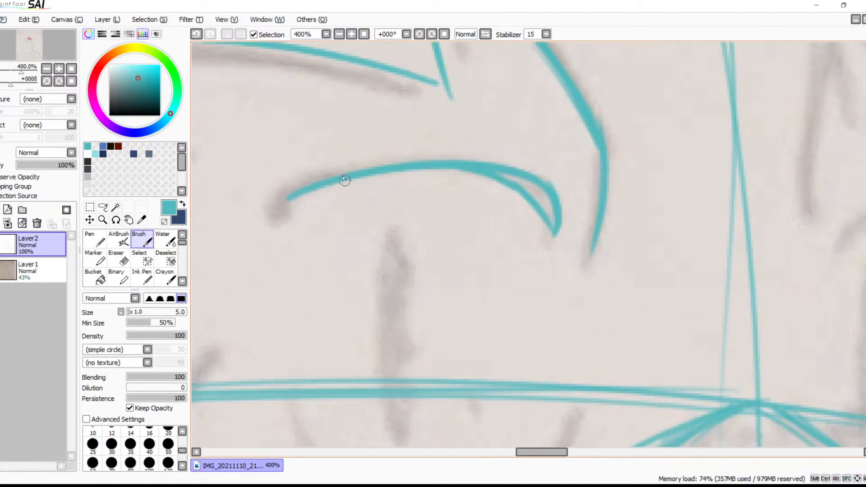
mouse_move(303, 187)
left_mouse_down()
mouse_move(280, 229)
mouse_move(301, 190)
mouse_move(283, 216)
mouse_move(296, 201)
left_mouse_up()
mouse_move(498, 177)
left_mouse_down()
mouse_move(538, 190)
mouse_move(549, 219)
left_mouse_up()
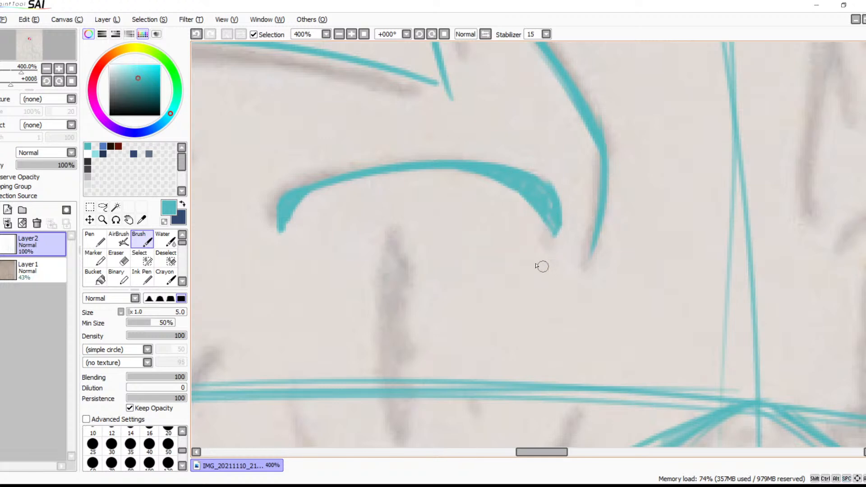
Trace the far eye's upper eyelid as a short arch that is thicker at its inner end
key("space")
mouse_move(593, 256)
left_mouse_down()
mouse_move(448, 280)
mouse_move(461, 277)
mouse_move(458, 242)
left_mouse_up()
mouse_move(651, 212)
left_mouse_down()
mouse_move(634, 242)
mouse_move(736, 259)
mouse_move(631, 240)
mouse_move(757, 270)
left_mouse_up()
key("ctrl")
key("ctrl+z")
left_click_drag(647, 216, 755, 256)
key("ctrl+z")
left_click_drag(645, 216, 750, 259)
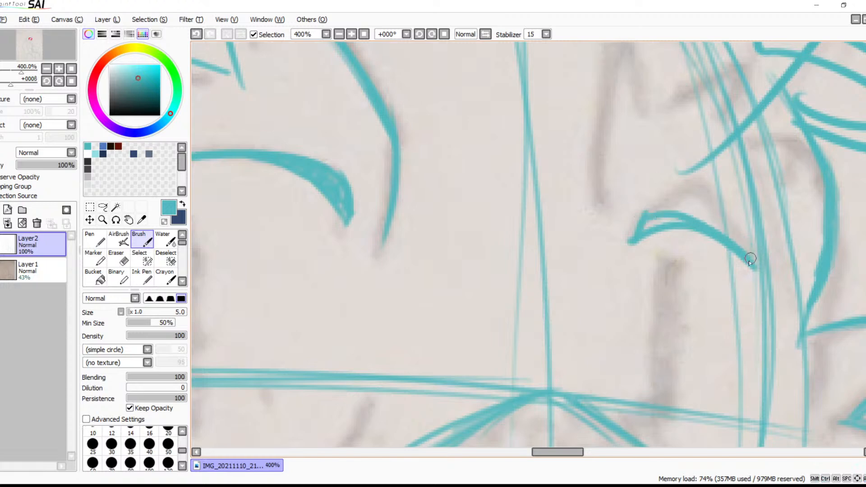
mouse_move(681, 218)
left_mouse_down()
mouse_move(647, 222)
mouse_move(630, 237)
left_mouse_up()
Trace the near eye's curved lower lid with a short tick beside it, and the short mark below the far eye
mouse_move(637, 346)
left_mouse_down()
mouse_move(636, 201)
mouse_move(772, 158)
left_mouse_up()
left_click_drag(617, 249, 745, 225)
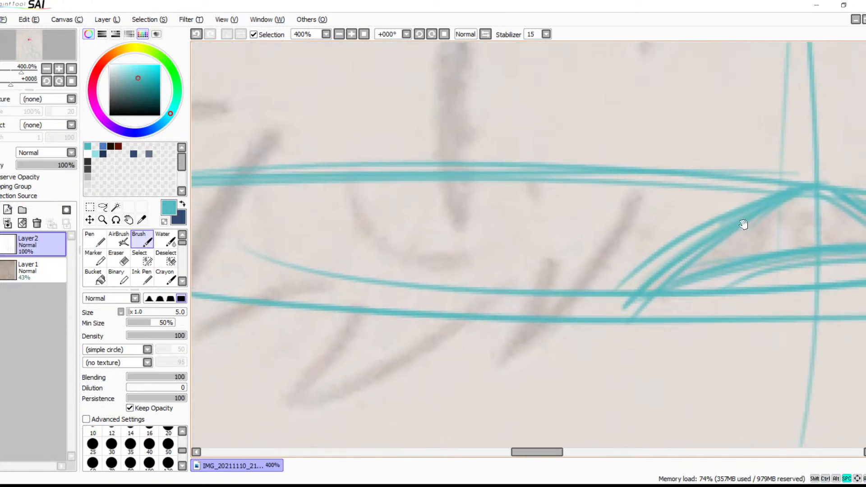
left_click_drag(341, 172, 444, 250)
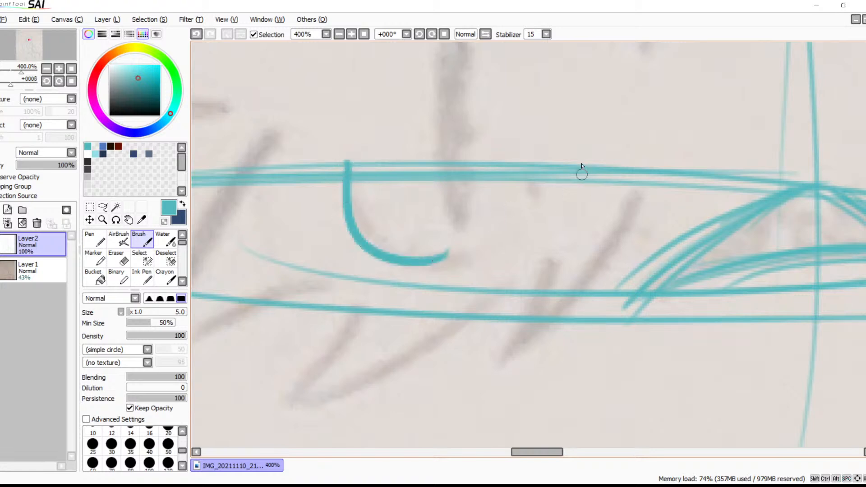
key("ctrl+z")
left_click_drag(349, 174, 471, 245)
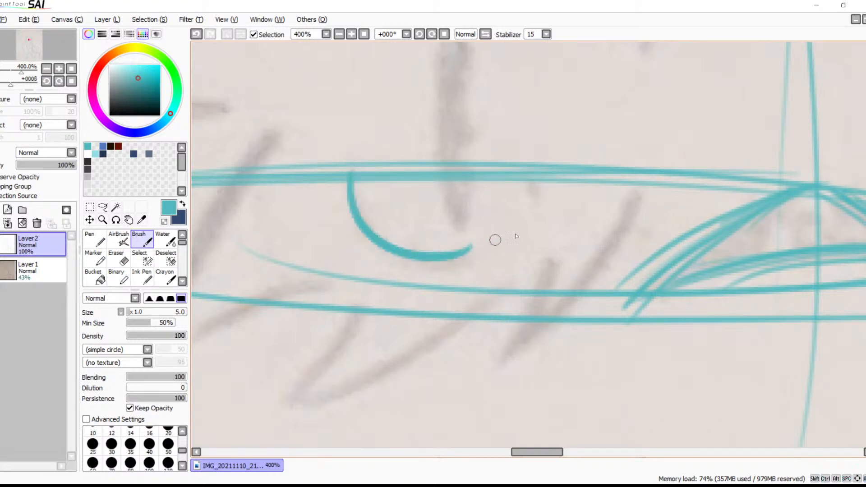
mouse_move(583, 228)
left_mouse_down()
mouse_move(578, 327)
mouse_move(568, 263)
mouse_move(536, 309)
left_mouse_up()
left_click_drag(587, 327, 383, 276)
left_click_drag(600, 266, 498, 250)
left_click_drag(616, 128, 598, 254)
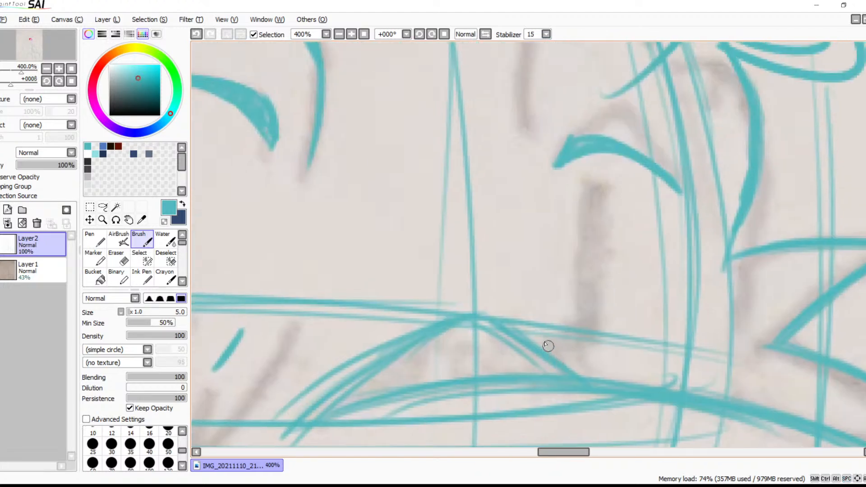
left_click_drag(555, 84, 539, 242)
left_click_drag(534, 106, 512, 210)
left_click_drag(506, 321, 506, 317)
key("ctrl+z")
mouse_move(537, 112)
left_mouse_down()
mouse_move(510, 236)
mouse_move(511, 321)
left_mouse_up()
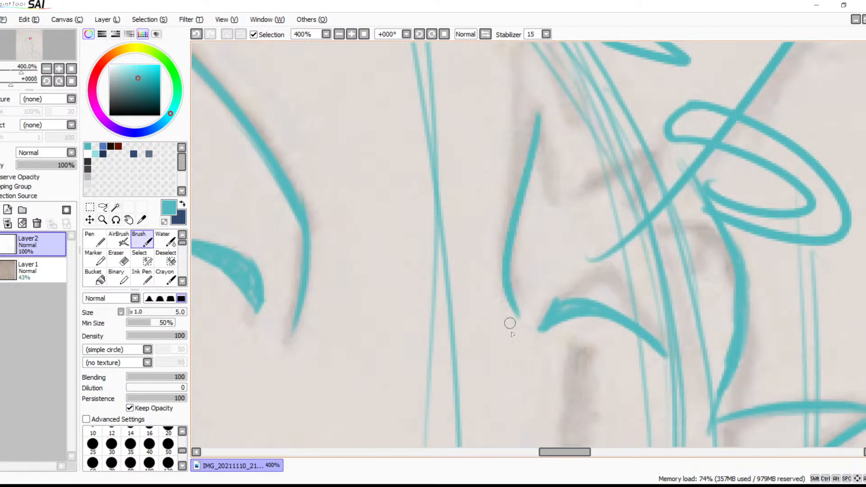
key("ctrl+z")
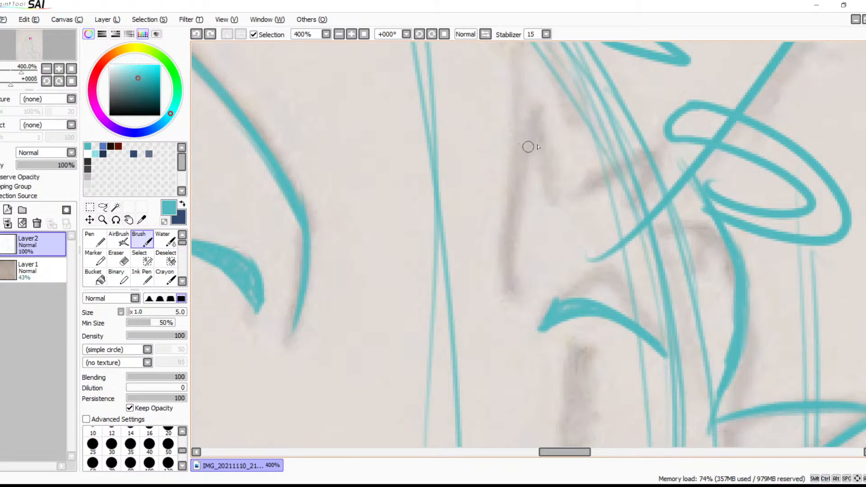
Trace the two pointed cheek fur tufts below the near eye with straight, tapering strokes
left_click(340, 35)
left_click(340, 35)
left_click(340, 35)
left_click(340, 35)
key("space")
mouse_move(469, 262)
left_mouse_down()
mouse_move(490, 159)
mouse_move(473, 190)
left_mouse_up()
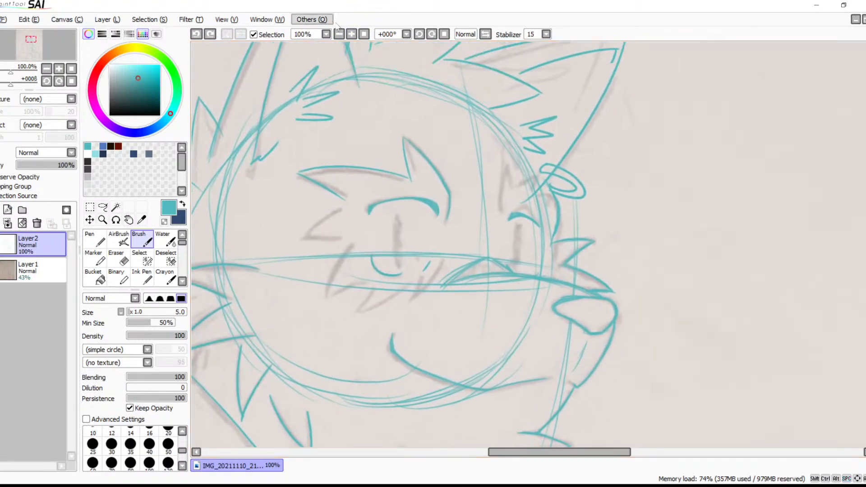
left_click(351, 34)
left_click(351, 34)
left_click(351, 34)
key("space")
mouse_move(407, 243)
left_mouse_down()
mouse_move(453, 212)
mouse_move(386, 280)
mouse_move(405, 227)
mouse_move(388, 286)
mouse_move(567, 225)
mouse_move(483, 200)
mouse_move(328, 268)
left_mouse_up()
key("ctrl+z")
mouse_move(505, 183)
left_mouse_down()
mouse_move(464, 217)
mouse_move(336, 271)
left_mouse_up()
left_click_drag(395, 195, 338, 270)
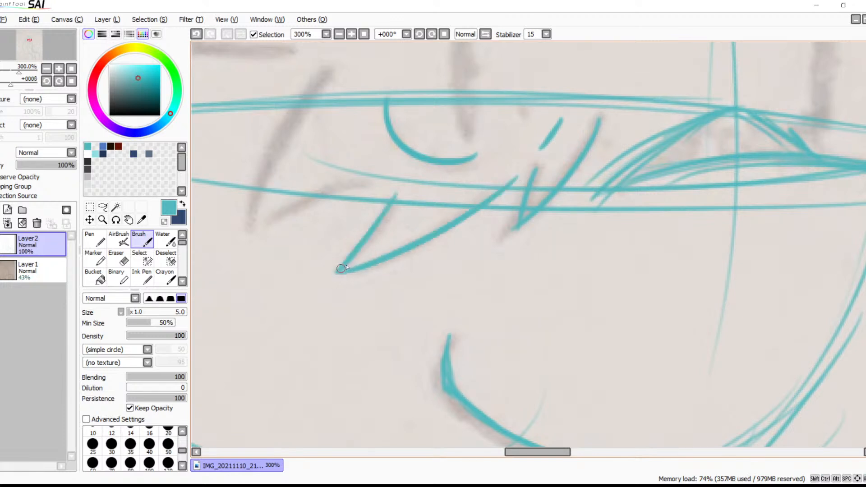
Trace the lower and outer edges of the outermost cheek fur tuft beside the near eye
scroll(415, 210, "left", 5)
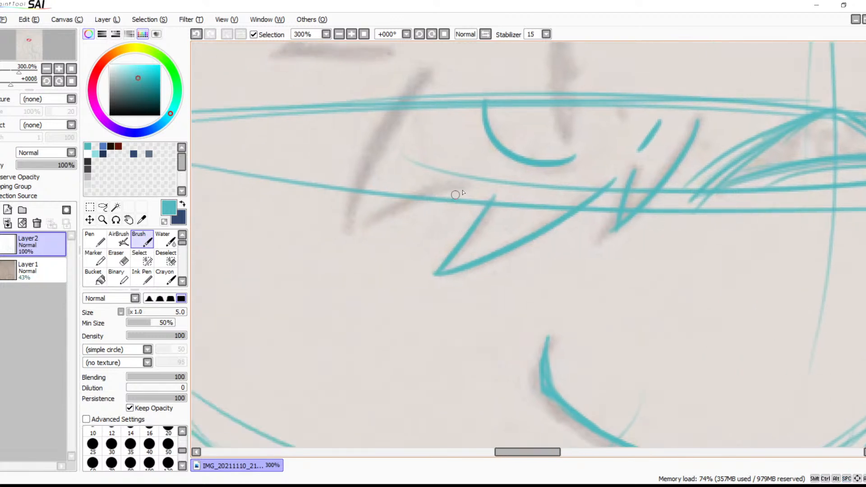
left_click_drag(476, 186, 348, 238)
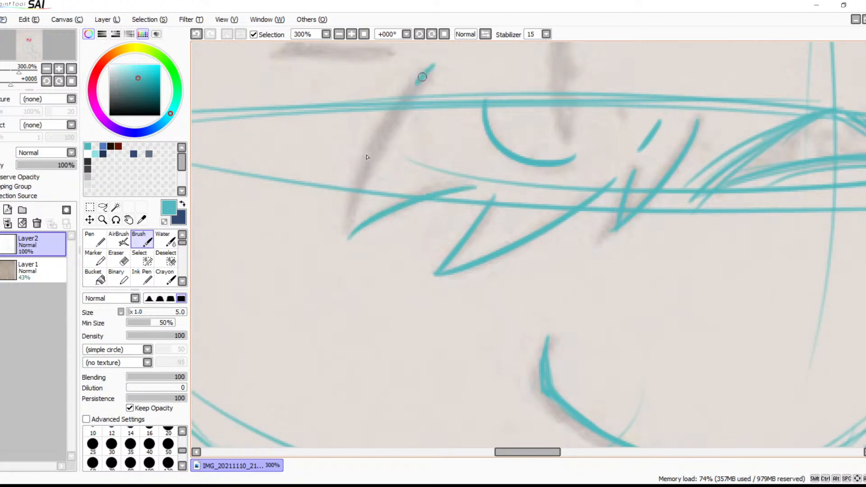
scroll(451, 135, "up", 4)
left_click_drag(439, 237, 297, 252)
key("ctrl+z")
mouse_move(428, 144)
left_mouse_down()
mouse_move(297, 261)
mouse_move(426, 234)
left_mouse_up()
Trace both sides of the far eyebrow's pointed tuft, extending its inner side down toward the far eyelid
key("space")
left_click_drag(489, 200, 238, 235)
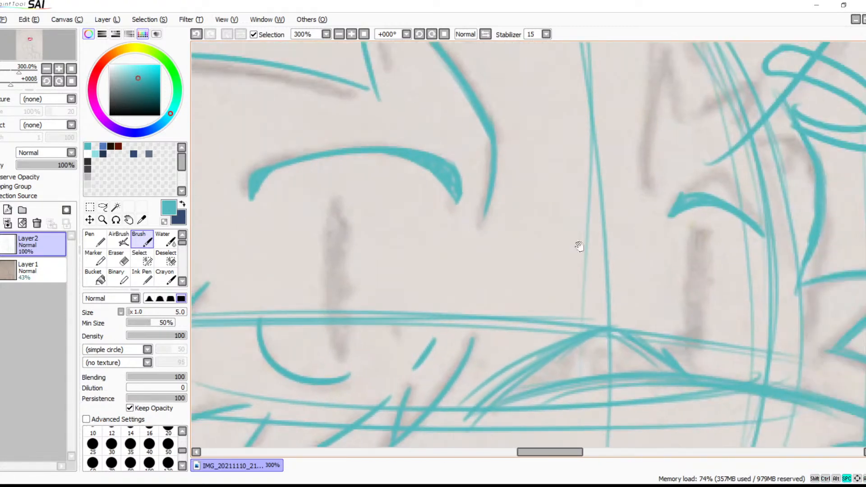
left_click_drag(532, 237, 415, 247)
mouse_move(492, 52)
left_mouse_down()
mouse_move(461, 134)
mouse_move(478, 215)
left_mouse_up()
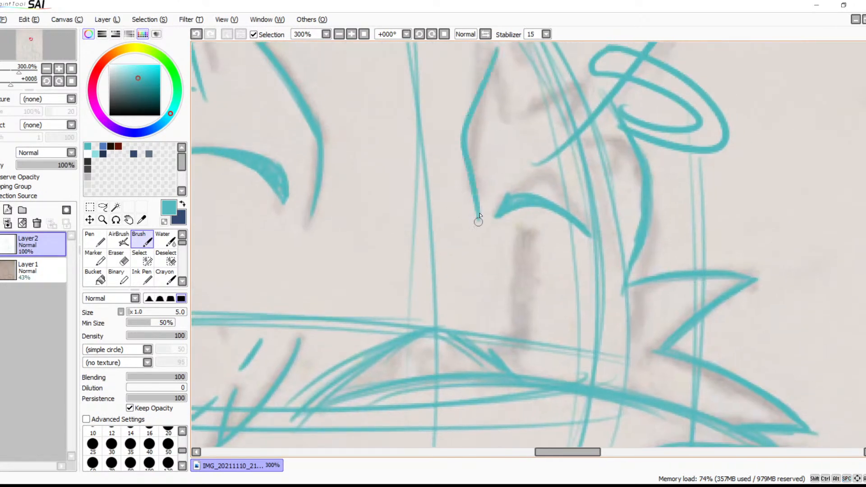
key("space")
left_click_drag(516, 116, 537, 183)
key("ctrl+z")
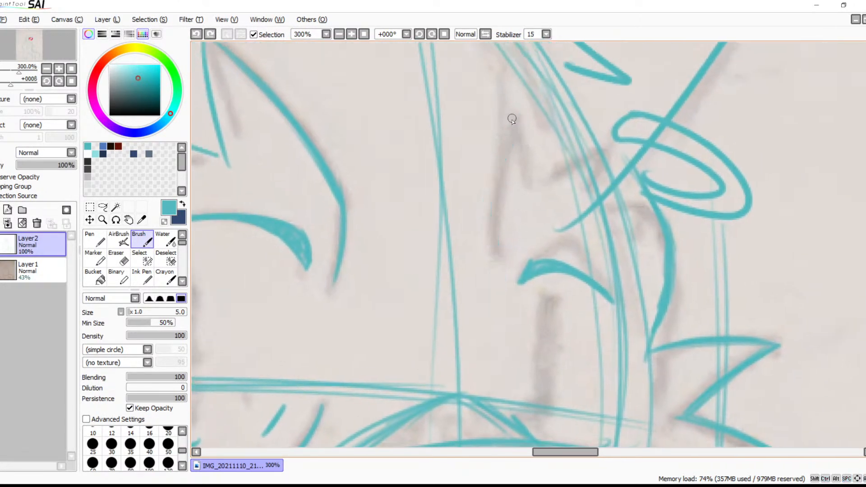
left_click_drag(516, 118, 486, 228)
left_click_drag(521, 116, 534, 196)
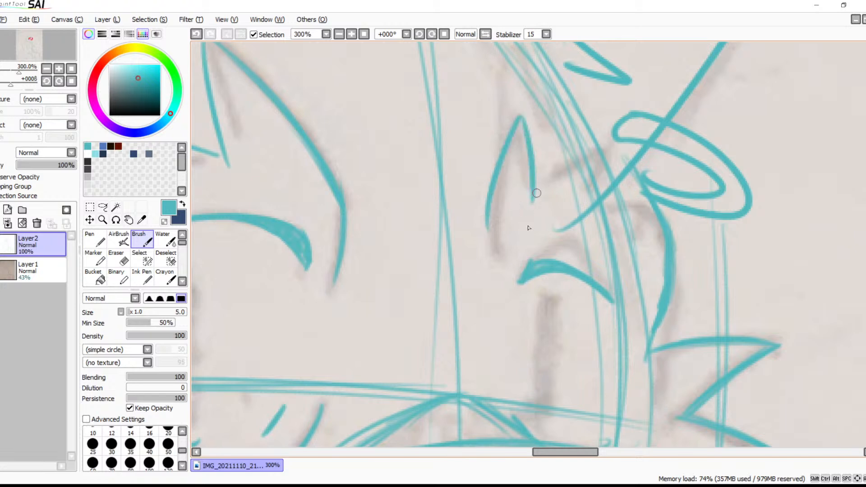
left_click_drag(486, 217, 491, 271)
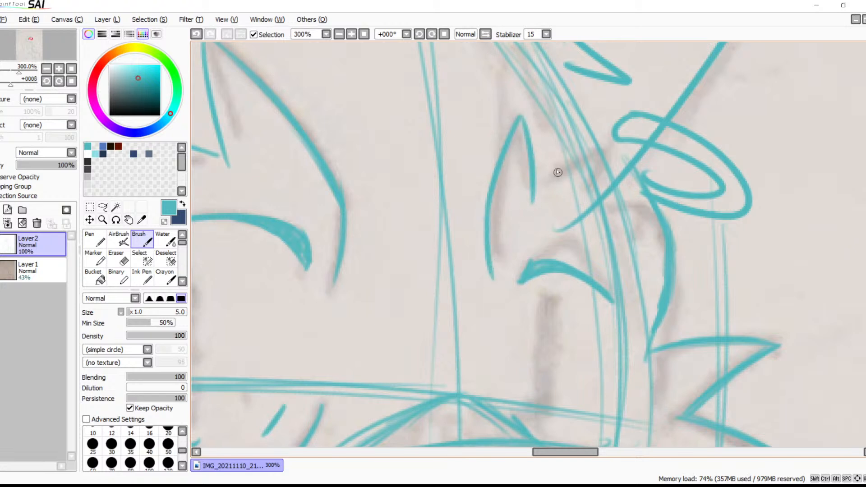
Trace the short brow lines beside the far eye and thicken the adjoining face edge with overlapping strokes
mouse_move(564, 199)
left_mouse_down()
mouse_move(600, 218)
mouse_move(667, 200)
mouse_move(633, 243)
left_mouse_up()
left_click_drag(623, 145, 675, 233)
left_click_drag(652, 179, 676, 269)
left_click_drag(657, 178, 692, 308)
mouse_move(631, 130)
left_mouse_down()
mouse_move(671, 208)
mouse_move(695, 294)
left_mouse_up()
left_click_drag(683, 252, 693, 321)
left_click_drag(690, 266, 674, 378)
left_click_drag(680, 236, 681, 334)
left_click_drag(687, 284, 687, 397)
Add short zigzag marks along the inside of the far face edge, down to small strokes above the muzzle line
key("space")
mouse_move(699, 339)
left_mouse_down()
mouse_move(708, 194)
mouse_move(699, 240)
left_mouse_up()
mouse_move(622, 205)
left_mouse_down()
mouse_move(674, 207)
mouse_move(643, 246)
mouse_move(676, 288)
left_mouse_up()
left_click_drag(680, 291, 650, 300)
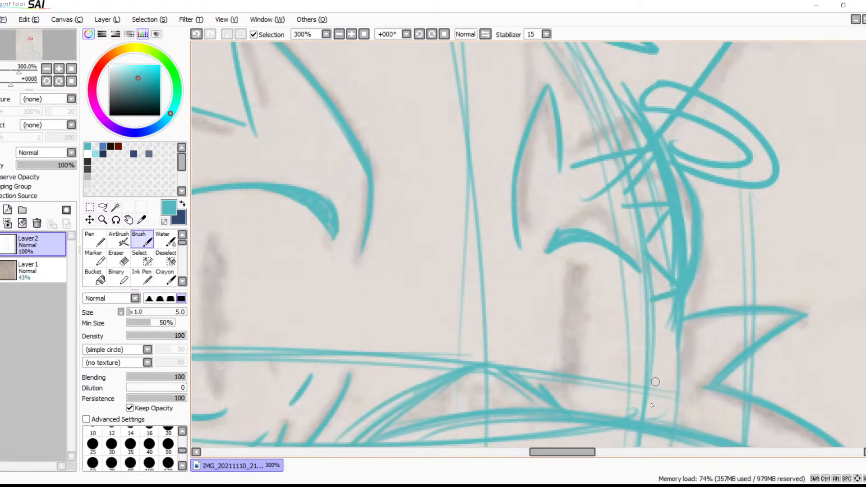
mouse_move(656, 381)
left_mouse_down()
mouse_move(680, 350)
mouse_move(688, 243)
mouse_move(691, 282)
mouse_move(720, 311)
left_mouse_up()
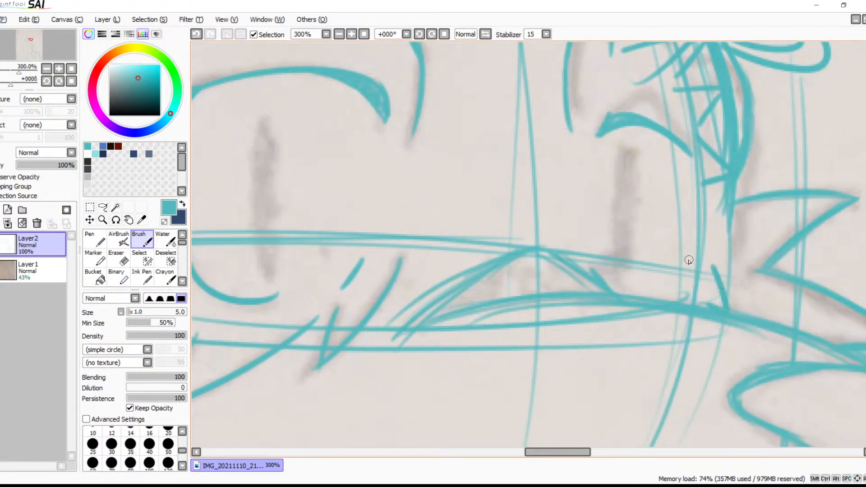
mouse_move(706, 266)
left_mouse_down()
mouse_move(678, 301)
mouse_move(574, 235)
mouse_move(656, 303)
mouse_move(764, 331)
left_mouse_up()
Outline the near eye's narrow vertical pupil over the sketch and fill it with short hatching strokes
left_click_drag(382, 110, 432, 101)
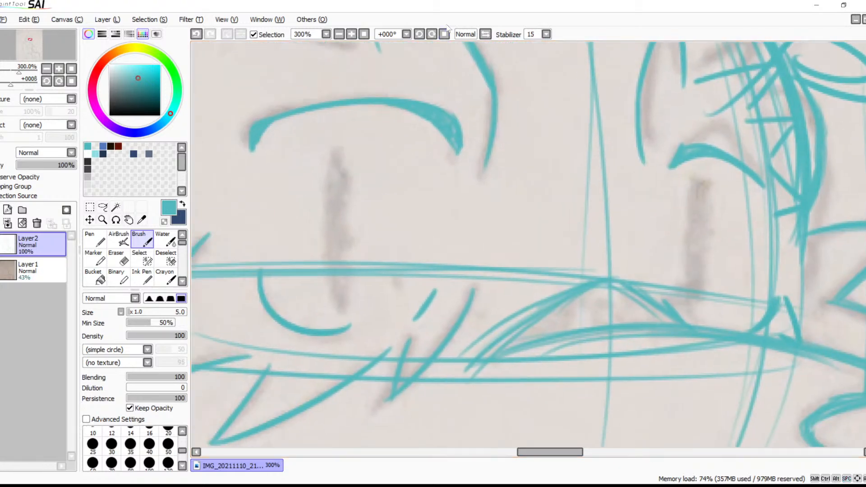
left_click(431, 38)
left_click(431, 38)
left_click(431, 38)
left_click_drag(452, 137, 441, 255)
left_click_drag(416, 186, 394, 233)
left_click_drag(414, 188, 332, 285)
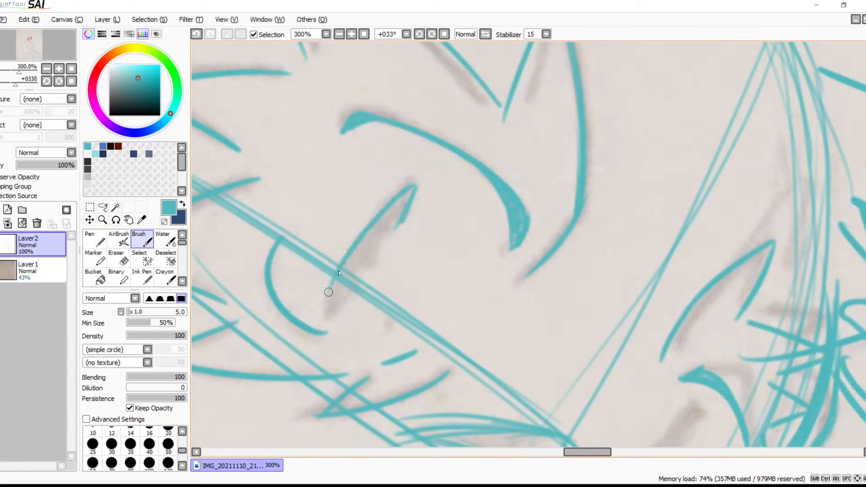
key("ctrl+z")
left_click_drag(407, 189, 333, 305)
mouse_move(373, 229)
left_mouse_down()
mouse_move(336, 309)
mouse_move(343, 298)
left_mouse_up()
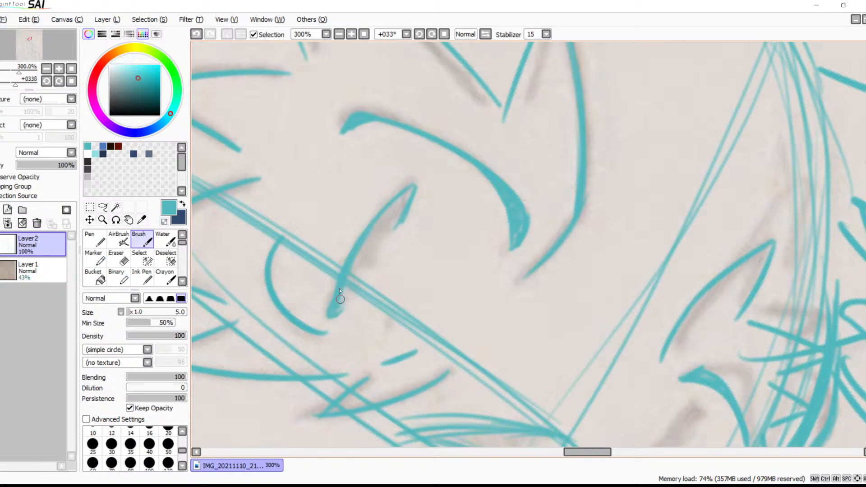
key("ctrl+z")
key("ctrl+z")
key("ctrl+z")
left_click_drag(342, 286, 332, 312)
left_click_drag(397, 193, 371, 223)
mouse_move(409, 191)
left_mouse_down()
mouse_move(350, 264)
mouse_move(336, 311)
left_mouse_up()
Outline the far eye's narrow pupil and fill it with short hatching strokes
left_click_drag(535, 361, 445, 191)
left_click_drag(610, 237, 572, 293)
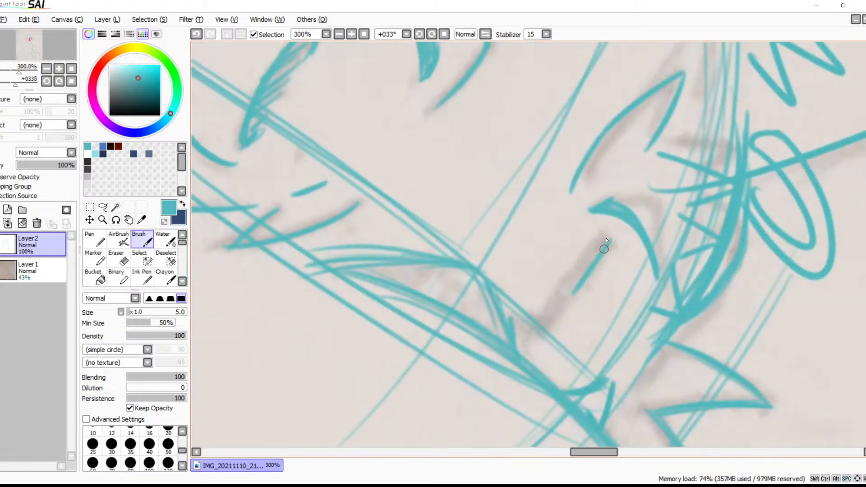
left_click_drag(606, 245, 536, 325)
key("ctrl+z")
left_click_drag(604, 240, 536, 331)
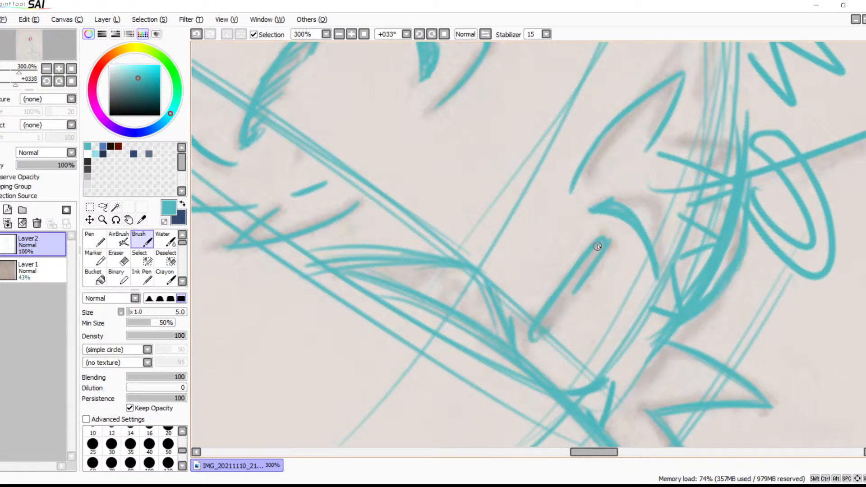
left_click_drag(574, 266, 538, 333)
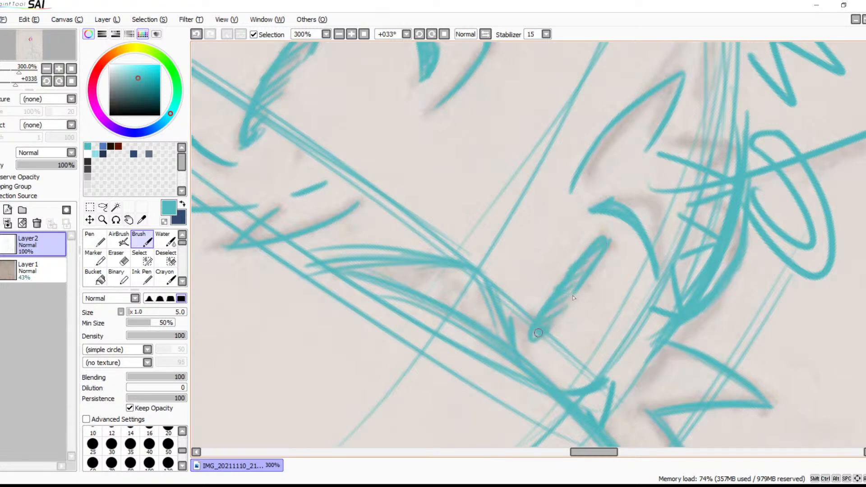
Hide the scanned sketch on Layer1 and show the whole tracing upright on the canvas
left_click(1, 269)
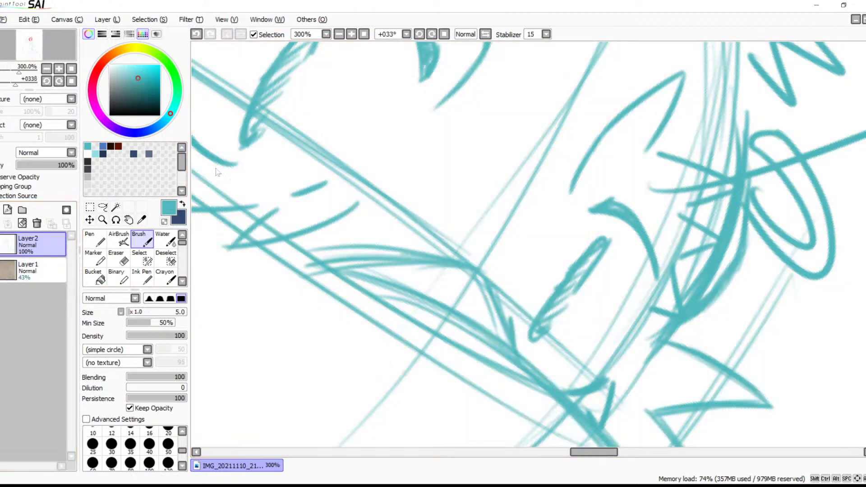
left_click(442, 34)
left_click(365, 36)
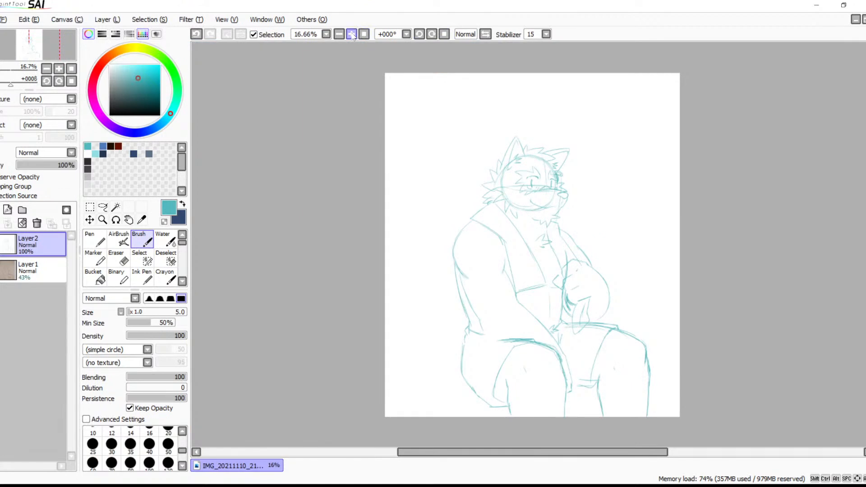
Show the scanned sketch again and trace the upper and outer contours of the bushy tail behind the hip on Layer2
left_click(351, 35)
mouse_move(467, 184)
left_mouse_down()
mouse_move(414, 215)
mouse_move(394, 153)
mouse_move(401, 97)
left_mouse_up()
mouse_move(410, 160)
left_mouse_down()
mouse_move(478, 128)
mouse_move(555, 218)
mouse_move(454, 236)
mouse_move(469, 255)
left_mouse_up()
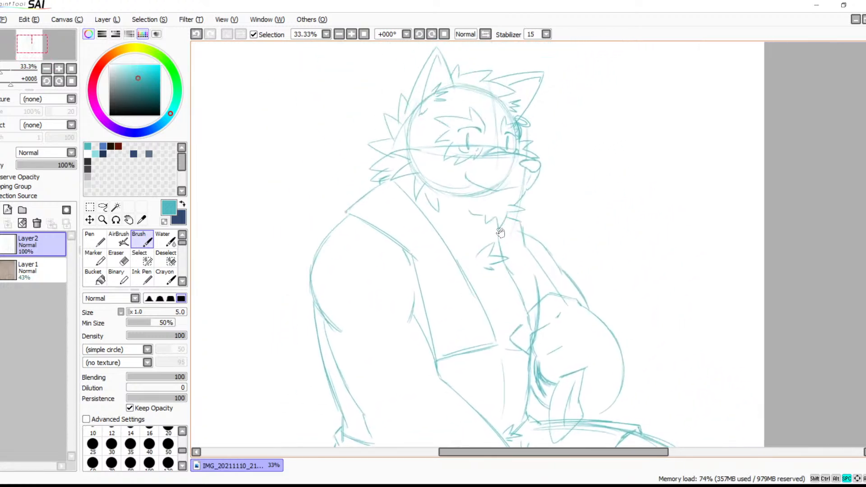
left_click_drag(503, 220, 593, 153)
left_click_drag(457, 239, 489, 193)
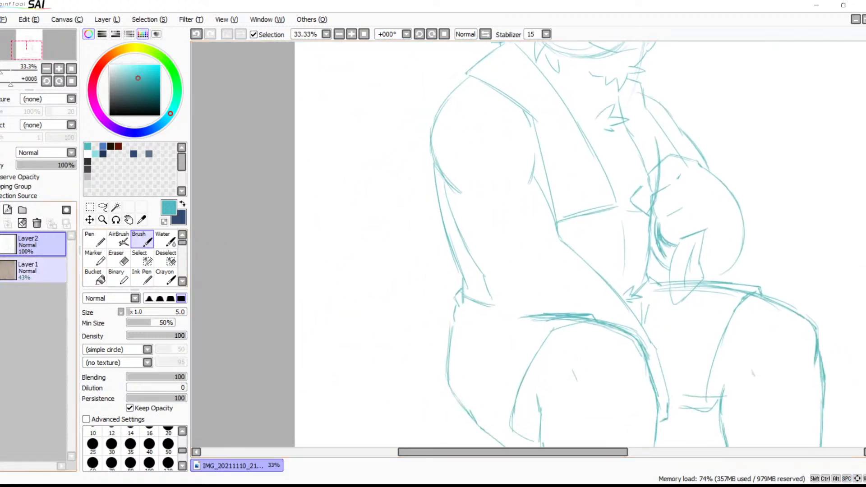
left_click(1, 270)
mouse_move(436, 287)
left_mouse_down()
mouse_move(417, 242)
mouse_move(342, 222)
left_mouse_up()
key("ctrl+z")
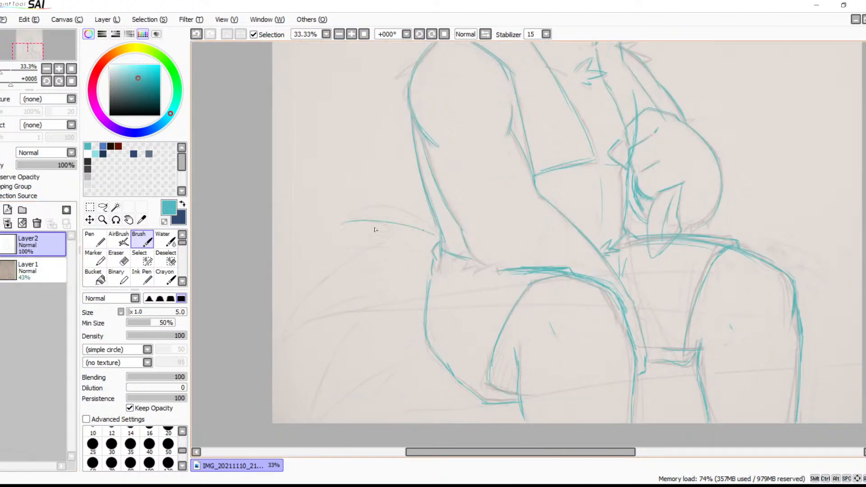
mouse_move(376, 251)
left_mouse_down()
mouse_move(271, 370)
mouse_move(369, 308)
left_mouse_up()
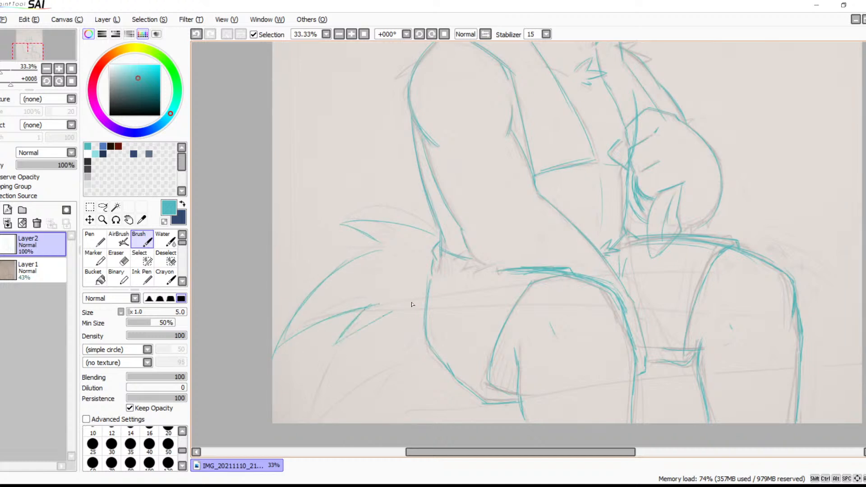
Trace the tail's lower edge with long overlapping strokes running from the hip out to the lower tip
left_click_drag(429, 299, 347, 341)
left_click_drag(417, 313, 322, 358)
left_click_drag(433, 296, 316, 366)
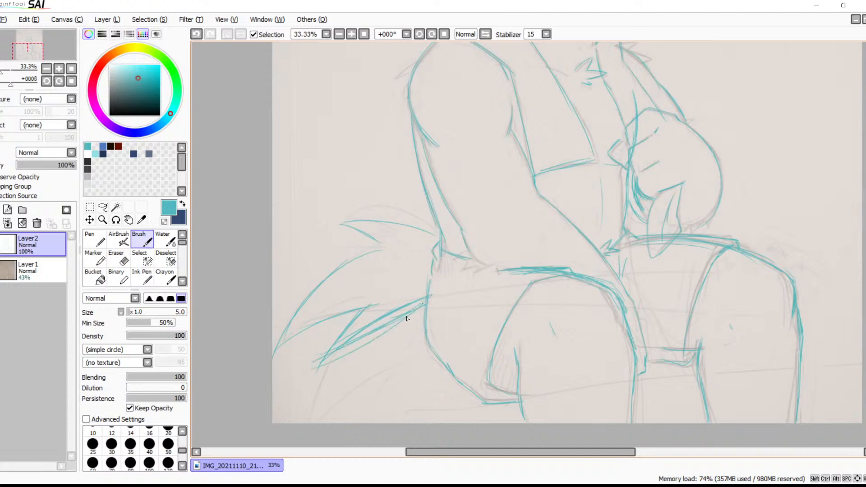
Hide the scanned sketch and reinforce the tail's outer curve with extra strokes toward its pointed end
left_click(15, 262)
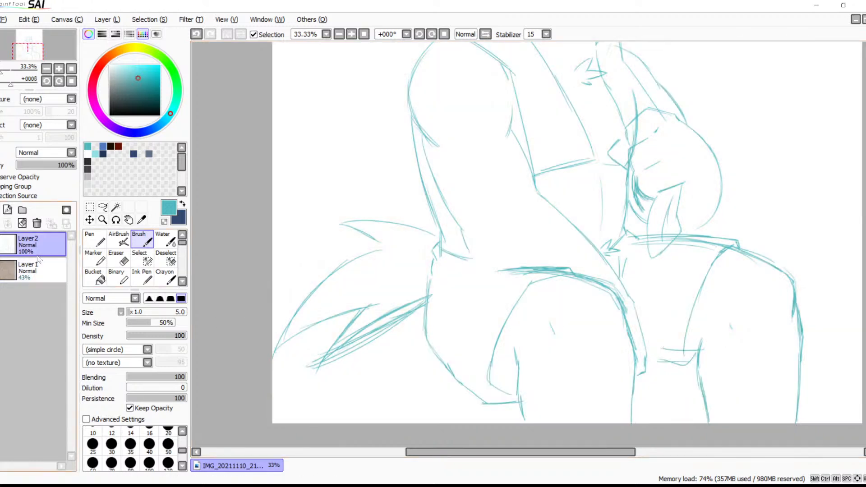
mouse_move(450, 289)
left_mouse_down()
mouse_move(384, 384)
mouse_move(483, 284)
left_mouse_up()
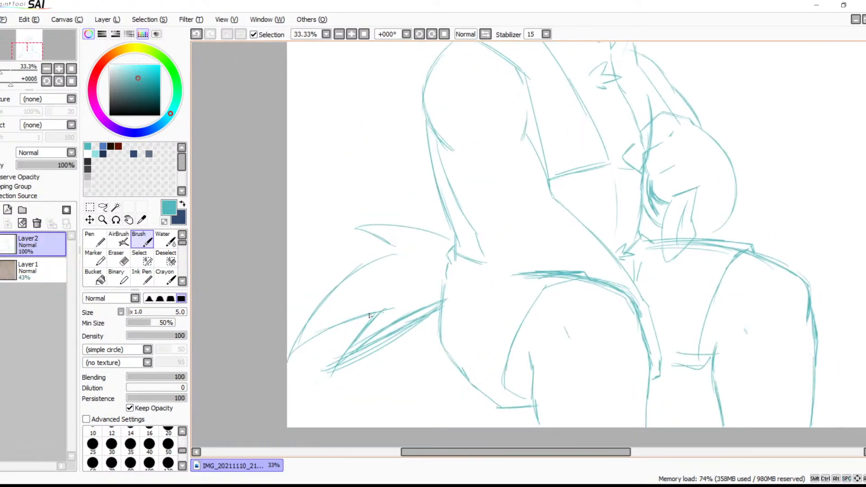
left_click_drag(291, 358, 351, 320)
left_click_drag(298, 327, 336, 286)
left_click_drag(286, 360, 315, 308)
Enlarge the eraser to size 30 and erase the messy overlapping strokes along the tail's lower edge
key("e")
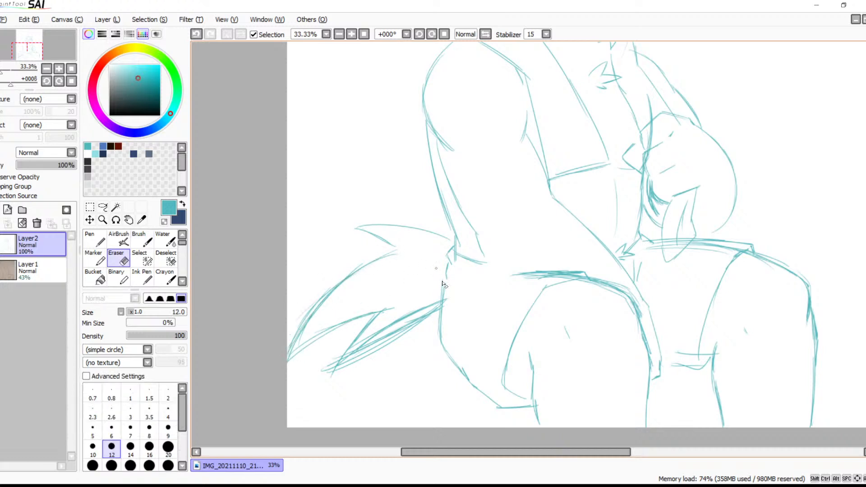
key("bracketright")
key("bracketright")
key("bracketright")
key("bracketright")
key("bracketright")
key("bracketright")
key("bracketright")
key("bracketright")
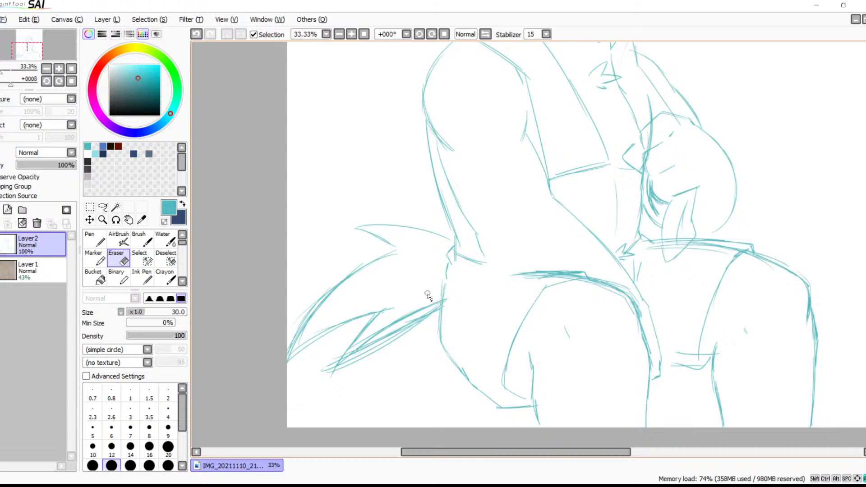
mouse_move(427, 305)
left_mouse_down()
mouse_move(338, 377)
mouse_move(373, 345)
left_mouse_up()
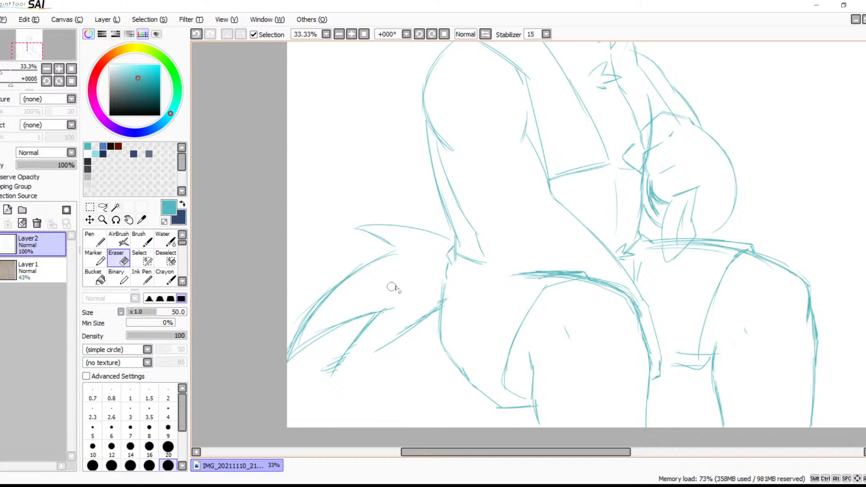
Extend the tail's lower edge with brush strokes until it reaches the lower fur tip
key("b")
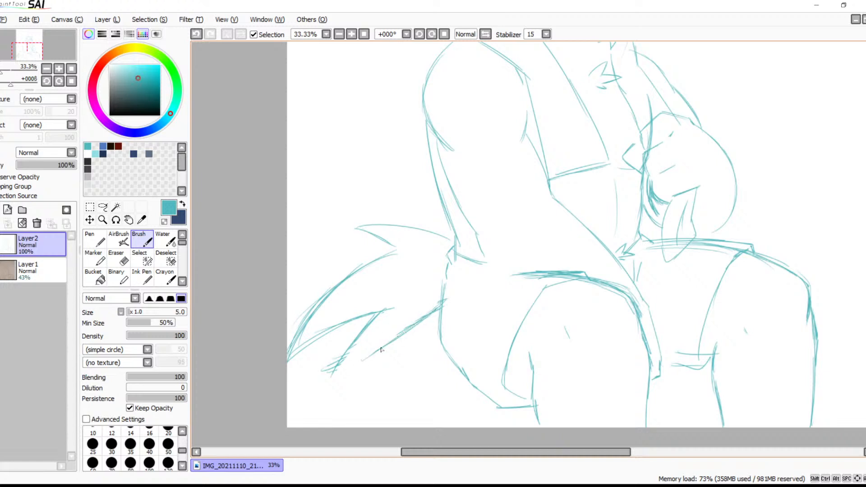
left_click_drag(346, 372, 366, 359)
left_click_drag(323, 379, 374, 352)
Add pointed fur tufts on the outside of the near shoulder and small spikes at the top of the far shoulder
key("space")
left_click_drag(460, 259, 424, 313)
left_click_drag(450, 226, 412, 360)
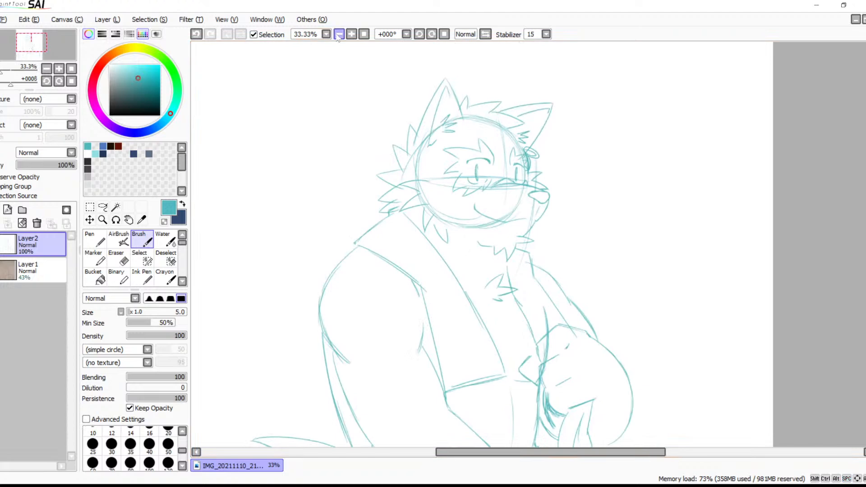
left_click(351, 34)
left_click_drag(586, 219, 619, 225)
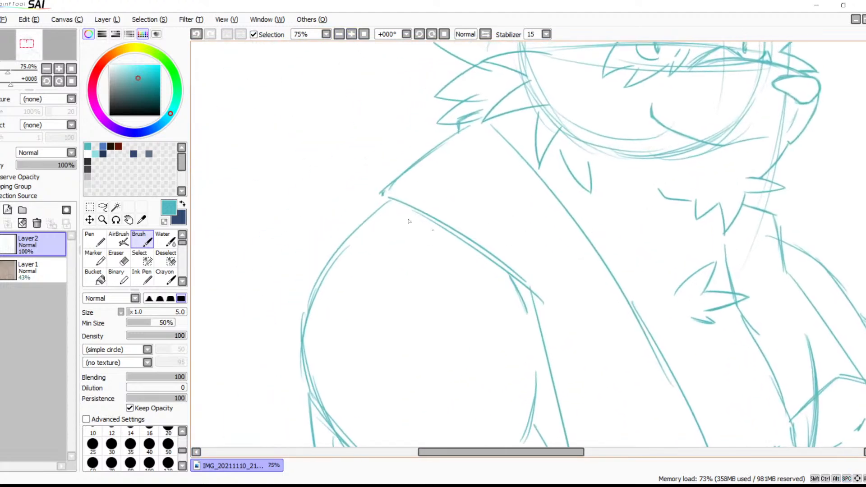
mouse_move(390, 201)
left_mouse_down()
mouse_move(319, 215)
mouse_move(373, 225)
mouse_move(271, 288)
left_mouse_up()
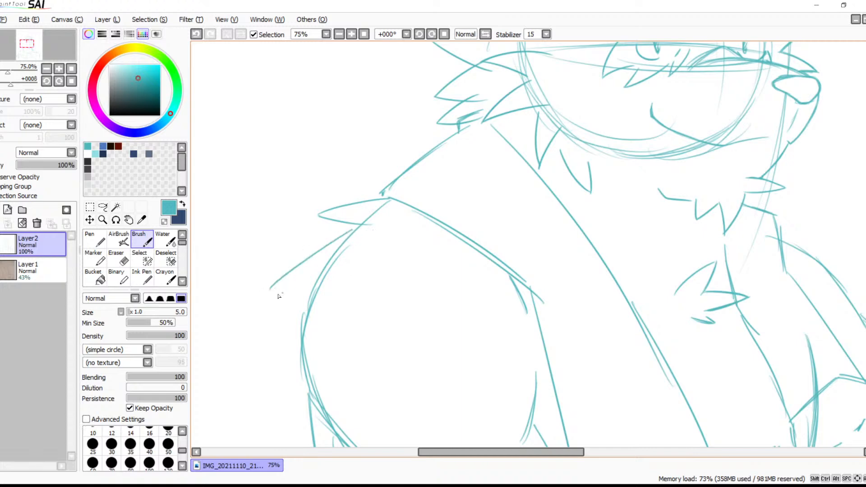
left_click_drag(394, 260, 307, 188)
left_click_drag(311, 224, 352, 326)
left_click_drag(392, 243, 275, 279)
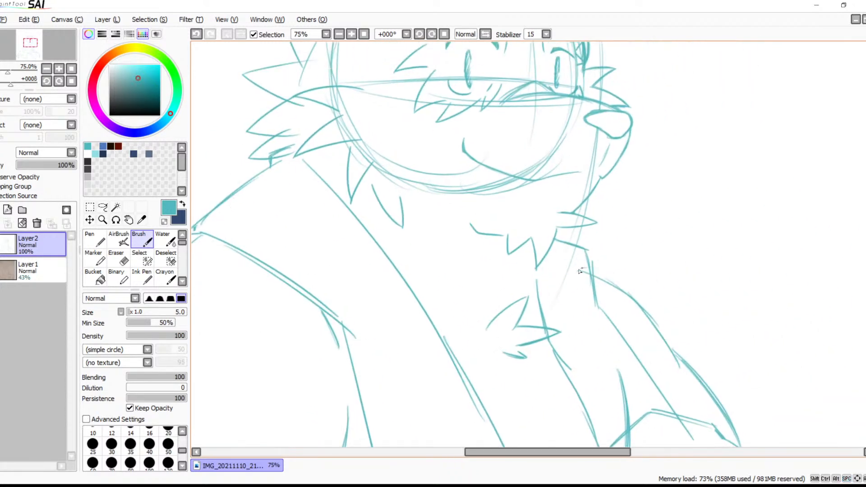
left_click_drag(604, 260, 614, 257)
mouse_move(618, 312)
left_mouse_down()
mouse_move(595, 233)
mouse_move(615, 297)
mouse_move(518, 189)
mouse_move(541, 311)
mouse_move(555, 206)
mouse_move(595, 295)
mouse_move(557, 312)
mouse_move(587, 304)
mouse_move(620, 275)
mouse_move(561, 288)
mouse_move(669, 271)
left_mouse_up()
Show the scanned sketch and trace the zigzag fur line between the near wrist and the top of the thigh
left_click_drag(470, 244, 471, 248)
left_click_drag(469, 246, 431, 262)
key("ctrl+z")
left_click(1, 270)
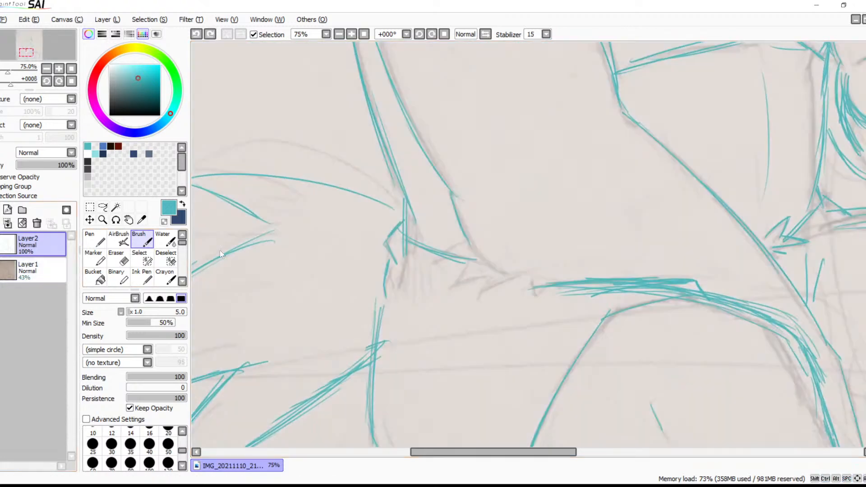
left_click_drag(436, 249, 466, 260)
left_click_drag(445, 289, 528, 271)
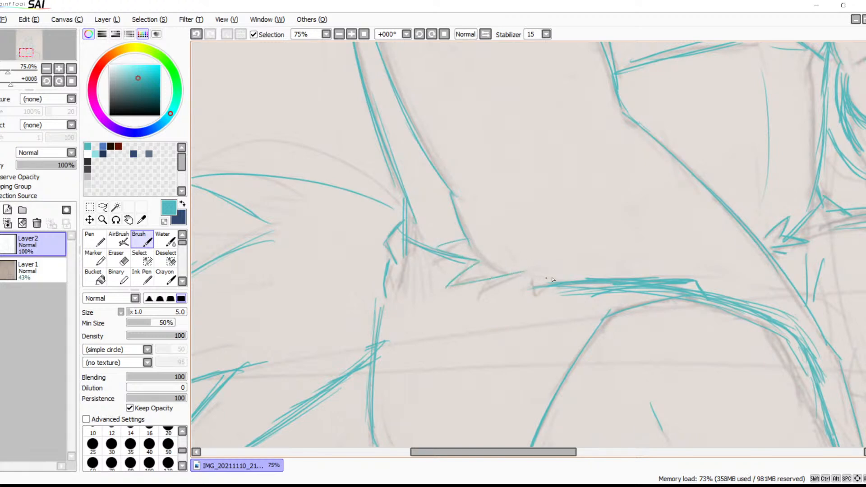
Add short crease marks beside the near lower leg and trace a curved line across the gap below the thigh
left_click(0, 270)
key("space")
mouse_move(517, 264)
left_mouse_down()
mouse_move(365, 321)
mouse_move(485, 271)
left_mouse_up()
key("space")
left_click_drag(504, 328, 517, 195)
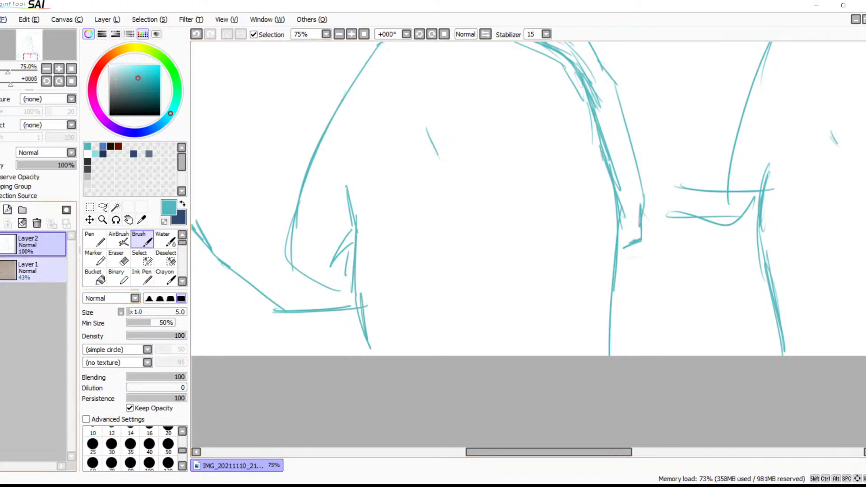
left_click(0, 270)
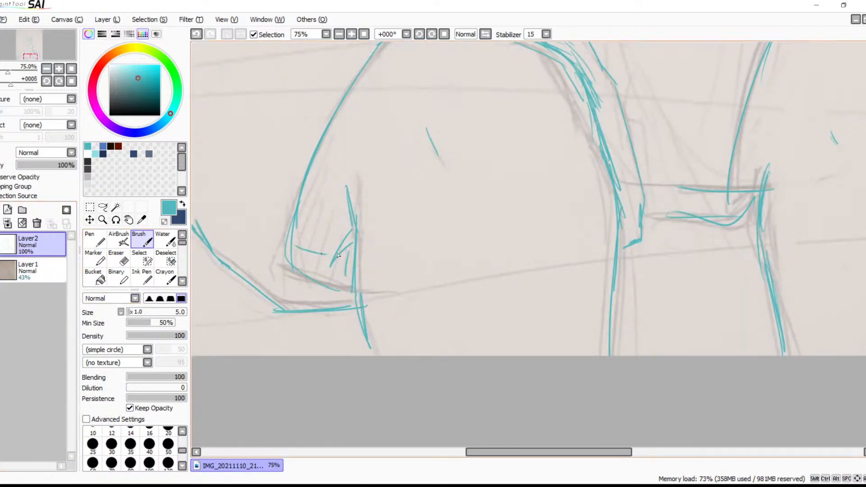
left_click_drag(346, 255, 293, 246)
key("space")
left_click_drag(370, 214, 489, 293)
key("ctrl+z")
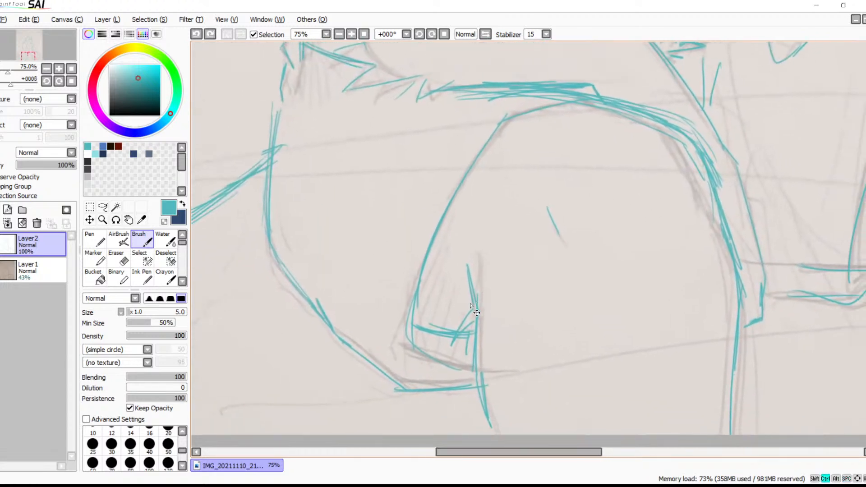
key("ctrl+z")
key("ctrl+z")
left_click_drag(416, 320, 455, 338)
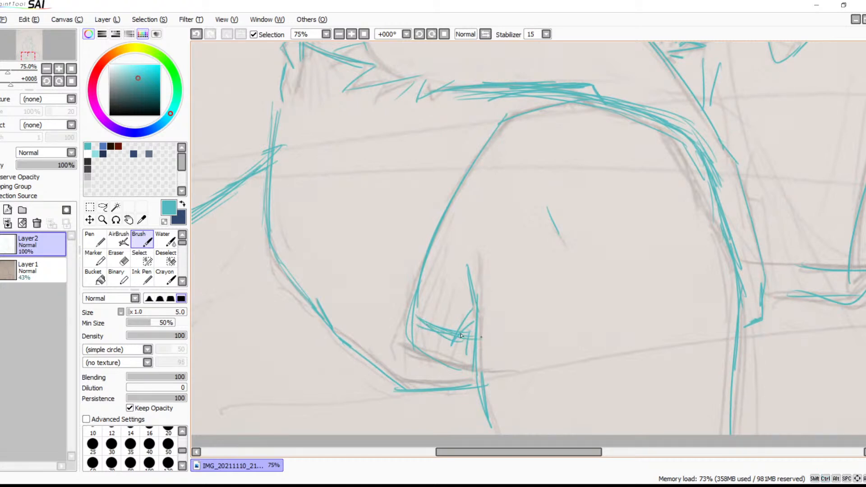
Draw a small zigzag tuft at the inner side of the far leg, and hide the scanned sketch
key("space")
left_click_drag(595, 295, 356, 291)
key("space")
mouse_move(577, 290)
left_mouse_down()
mouse_move(701, 280)
mouse_move(511, 253)
left_mouse_up()
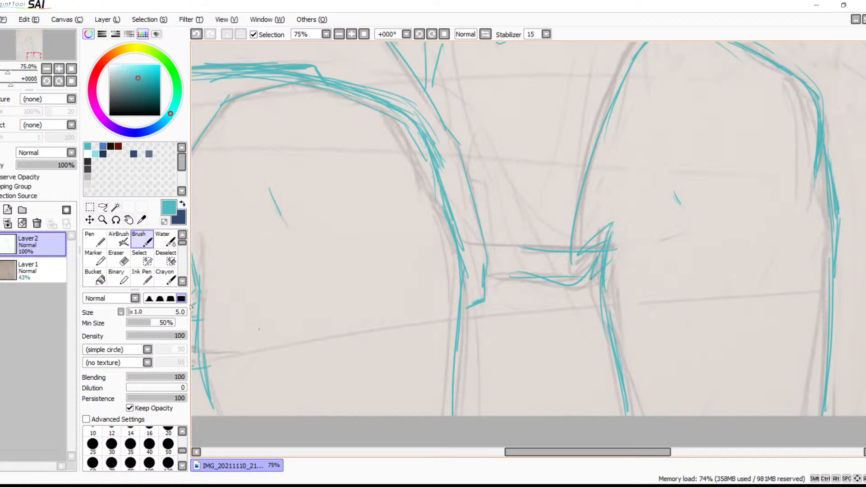
left_click(10, 270)
Add a small crease mark at the inner bend of the near arm and reinforce the pointed shape beside the hand
key("space")
mouse_move(544, 211)
left_mouse_down()
mouse_move(659, 202)
mouse_move(550, 325)
mouse_move(586, 324)
mouse_move(593, 278)
mouse_move(576, 286)
mouse_move(633, 342)
mouse_move(645, 310)
mouse_move(586, 291)
mouse_move(572, 359)
mouse_move(577, 348)
mouse_move(589, 350)
mouse_move(586, 361)
mouse_move(564, 357)
mouse_move(590, 354)
mouse_move(563, 318)
mouse_move(557, 324)
mouse_move(572, 283)
mouse_move(625, 243)
mouse_move(662, 263)
mouse_move(685, 164)
left_mouse_up()
key("space")
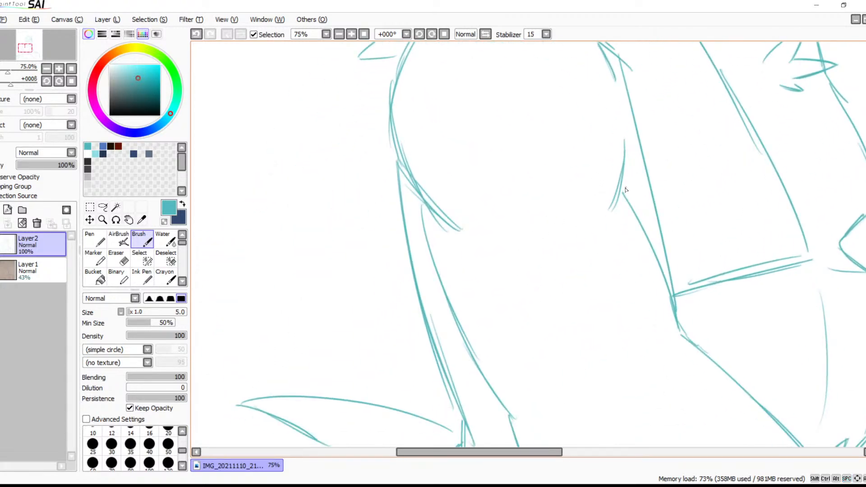
mouse_move(645, 221)
left_mouse_down()
mouse_move(589, 159)
mouse_move(576, 199)
left_mouse_up()
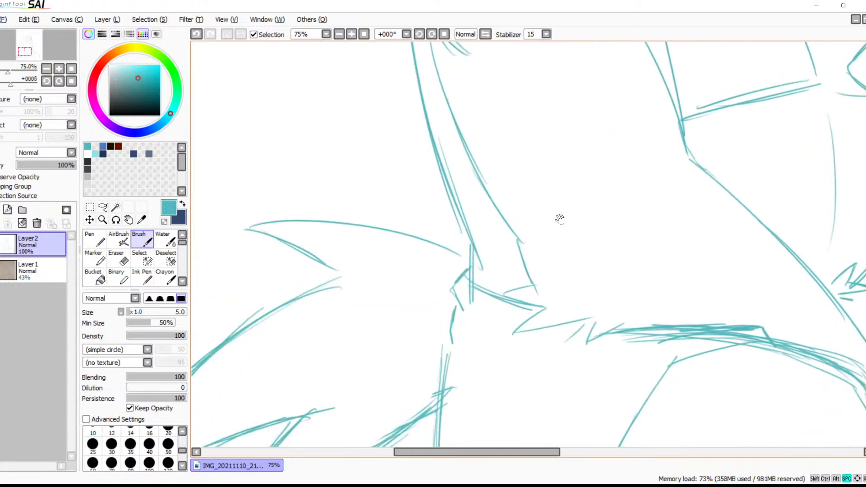
mouse_move(599, 259)
left_mouse_down()
mouse_move(580, 255)
mouse_move(437, 300)
mouse_move(464, 290)
mouse_move(484, 317)
mouse_move(499, 297)
left_mouse_up()
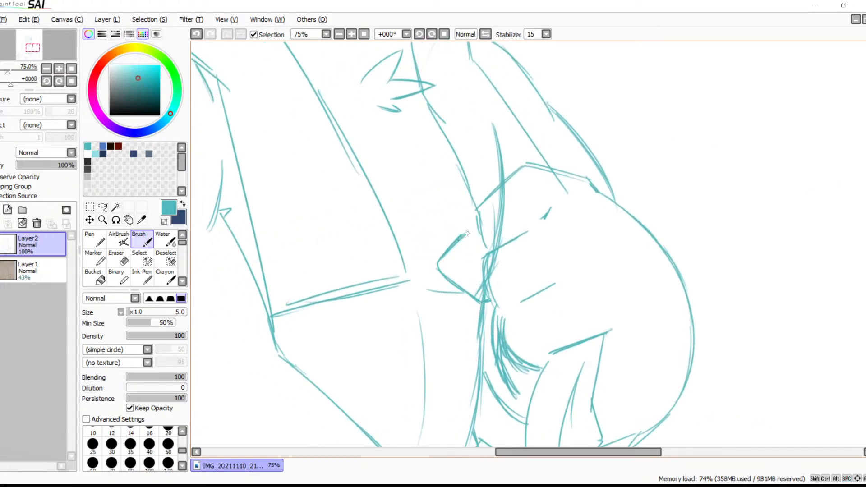
left_click_drag(460, 273, 465, 306)
Add a short vertical crease beside the far chest line and a long diagonal crease across the front of the vest
mouse_move(463, 223)
left_mouse_down()
mouse_move(485, 311)
mouse_move(560, 235)
left_mouse_up()
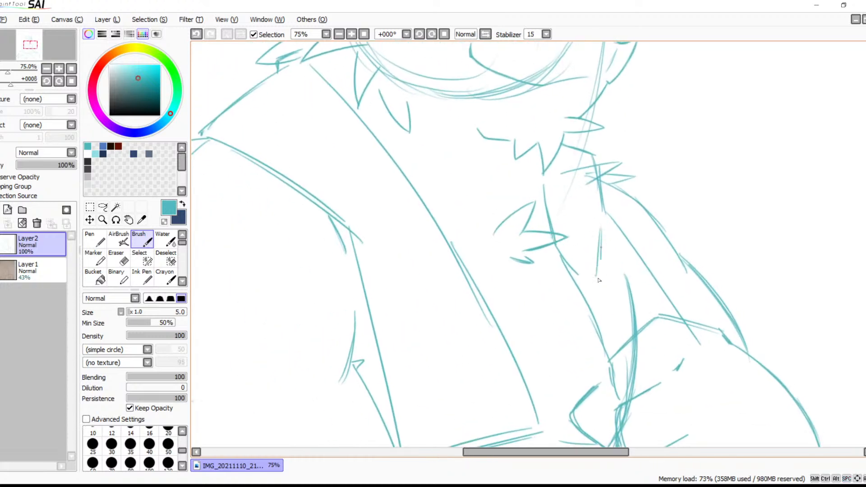
left_click_drag(373, 261, 460, 356)
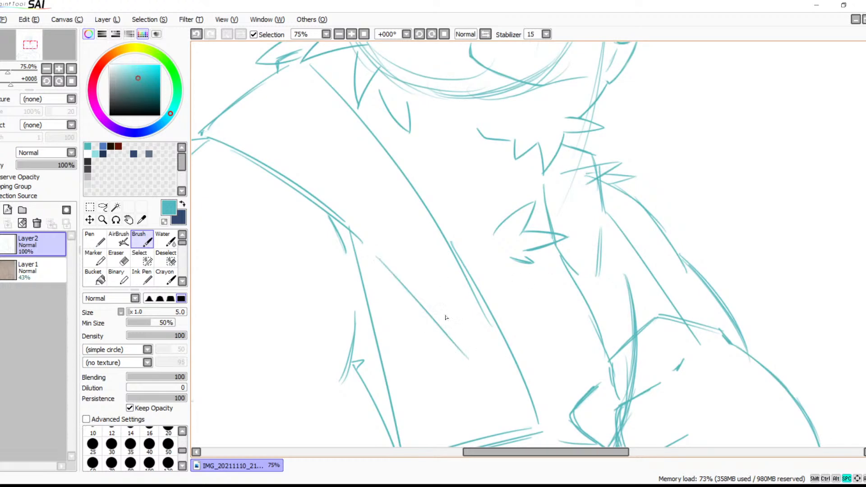
left_click_drag(425, 243, 446, 344)
mouse_move(425, 274)
left_mouse_down()
mouse_move(454, 334)
mouse_move(518, 284)
left_mouse_up()
Fade Layer2 to 14% opacity and add a new layer above it with dark blue as the drawing colour
left_click_drag(586, 212, 493, 303)
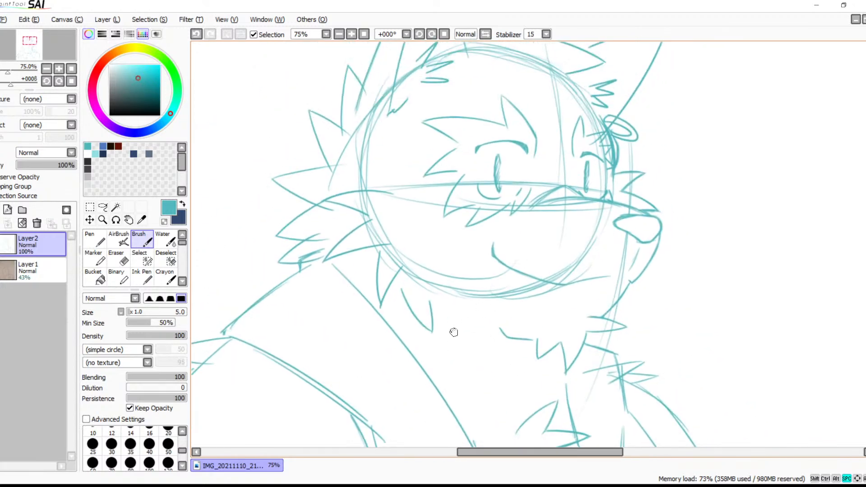
left_click_drag(504, 244, 418, 312)
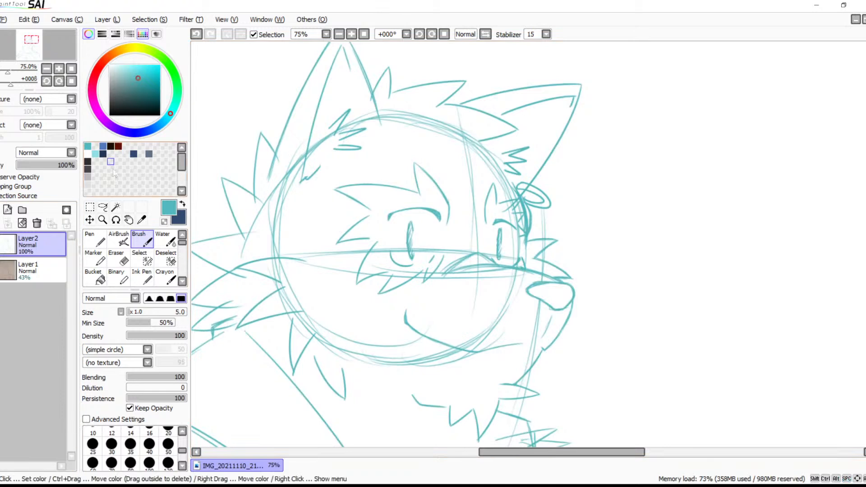
left_click_drag(54, 166, 23, 166)
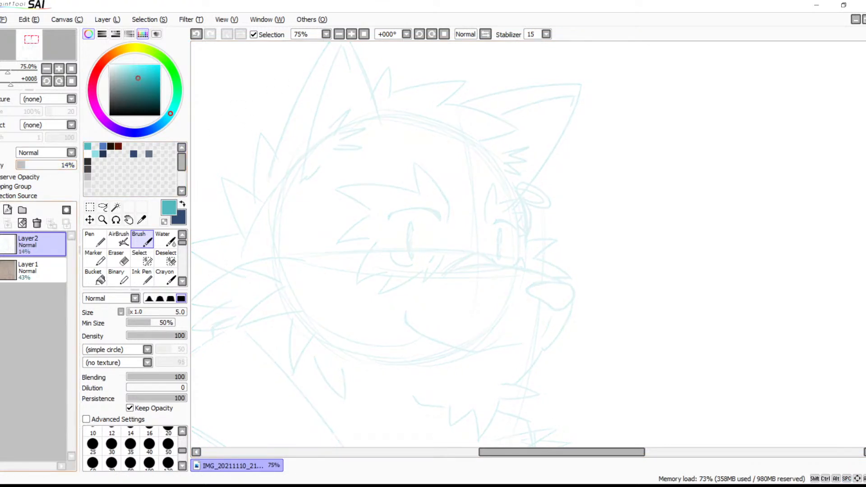
left_click(7, 209)
left_click(175, 213)
mouse_move(482, 191)
left_mouse_down()
mouse_move(482, 205)
mouse_move(512, 230)
left_mouse_up()
key("ctrl+z")
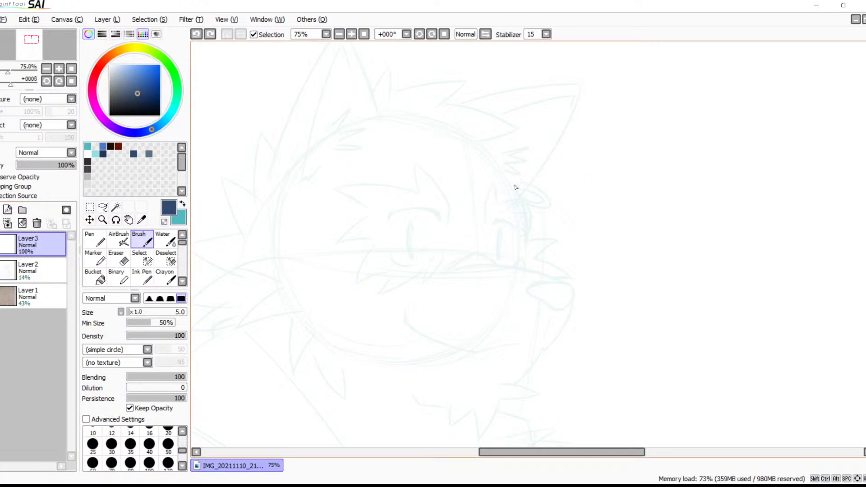
left_click_drag(482, 223, 552, 196)
key("ctrl+z")
key("space")
left_click_drag(524, 234, 655, 179)
key("ctrl+z")
mouse_move(490, 255)
left_mouse_down()
mouse_move(611, 196)
mouse_move(511, 281)
mouse_move(574, 238)
mouse_move(599, 201)
left_mouse_up()
key("ctrl+z")
key("ctrl+z")
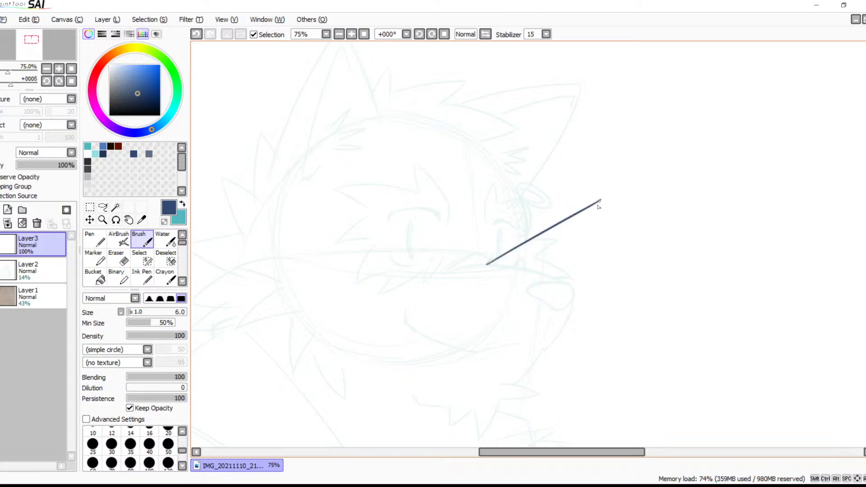
key("ctrl+z")
Ink the fur edge at the neck and the near shoulder line in dark blue on Layer3 with a size 6 brush
left_click_drag(440, 311, 590, 169)
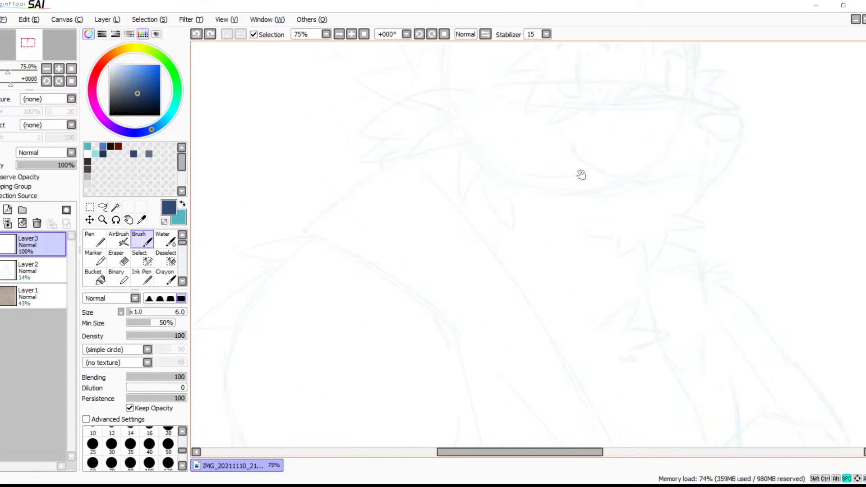
mouse_move(601, 223)
left_mouse_down()
mouse_move(555, 206)
mouse_move(500, 296)
mouse_move(508, 269)
mouse_move(470, 162)
left_mouse_up()
left_click(351, 34)
left_click(352, 34)
mouse_move(328, 166)
left_mouse_down()
mouse_move(472, 178)
mouse_move(498, 218)
left_mouse_up()
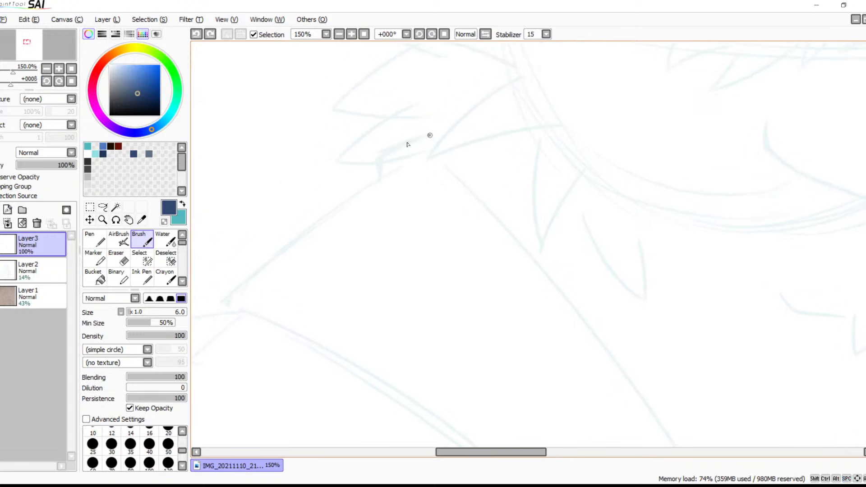
left_click_drag(430, 135, 376, 203)
mouse_move(404, 167)
left_mouse_down()
mouse_move(211, 309)
mouse_move(207, 348)
left_mouse_up()
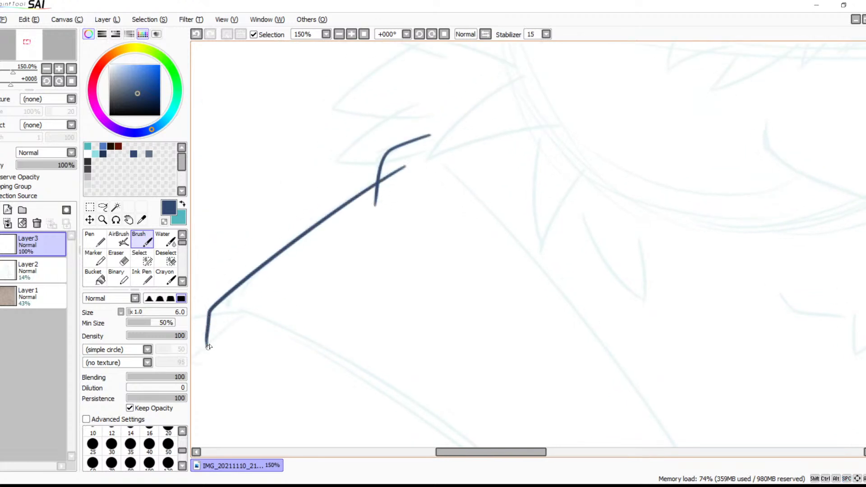
Redraw the near shoulder line as one smooth curve from the neck fur, overshooting the short downward stroke at the shoulder corner
left_click_drag(312, 286, 427, 224)
key("ctrl+z")
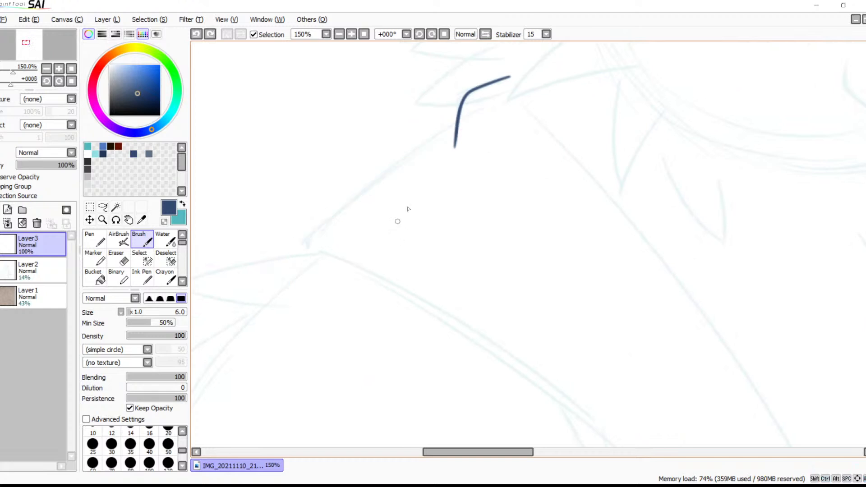
mouse_move(458, 118)
left_mouse_down()
mouse_move(322, 226)
mouse_move(311, 248)
mouse_move(310, 273)
left_mouse_up()
key("ctrl+z")
left_click_drag(458, 119, 265, 297)
key("ctrl+z")
left_click_drag(485, 105, 310, 250)
key("ctrl+z")
mouse_move(483, 105)
left_mouse_down()
mouse_move(284, 271)
mouse_move(311, 270)
left_mouse_up()
mouse_move(373, 283)
left_mouse_down()
mouse_move(415, 212)
mouse_move(415, 274)
left_mouse_up()
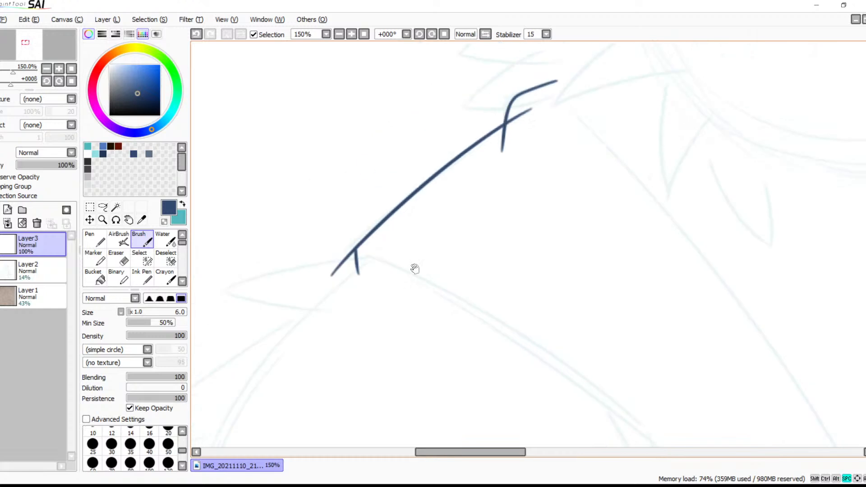
Erase the end of the neck fur stroke that overshoots below the shoulder line, using a size 5 eraser
left_click_drag(404, 236, 352, 342)
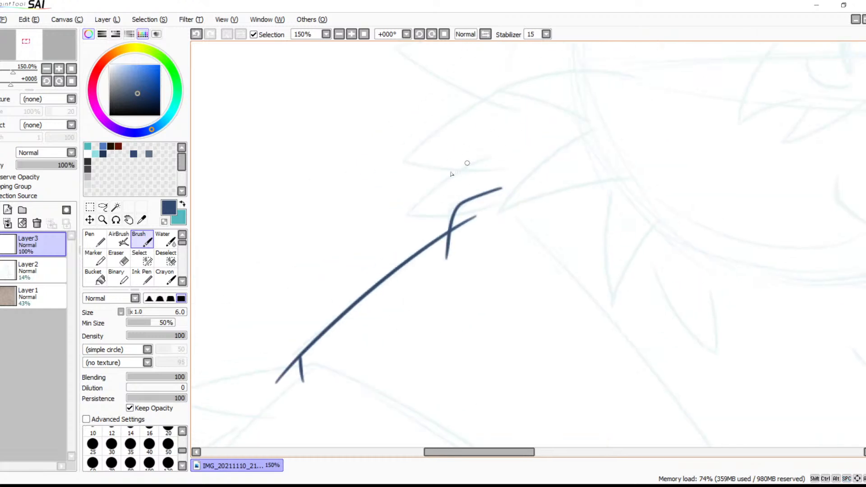
left_click(1, 244)
left_click(1, 244)
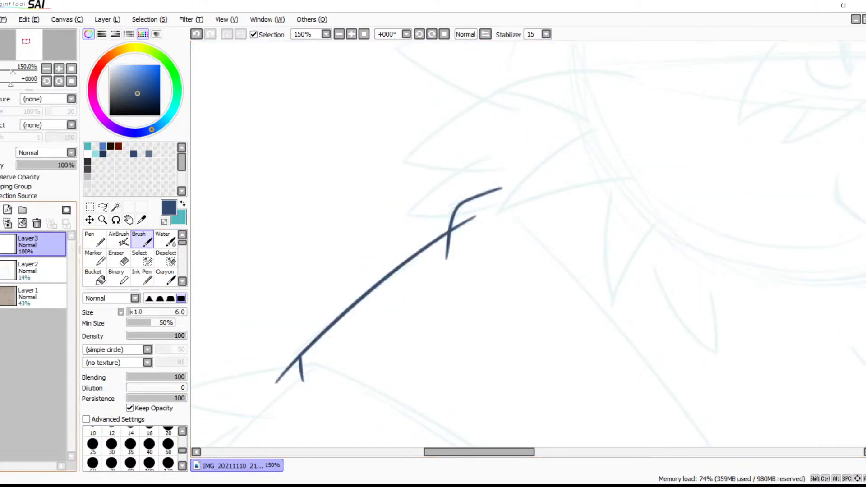
left_click(352, 35)
left_click(352, 35)
left_click(352, 34)
left_click(352, 34)
left_click_drag(392, 257, 574, 246)
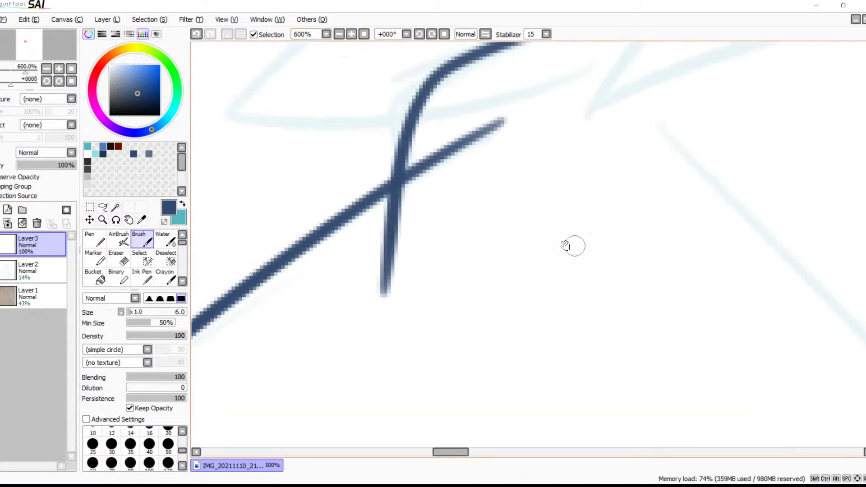
key("e")
key("bracketleft")
key("bracketleft")
key("bracketleft")
key("bracketleft")
key("bracketleft")
key("bracketleft")
key("bracketleft")
key("bracketleft")
key("bracketleft")
key("bracketleft")
key("bracketleft")
key("bracketleft")
key("bracketleft")
key("bracketleft")
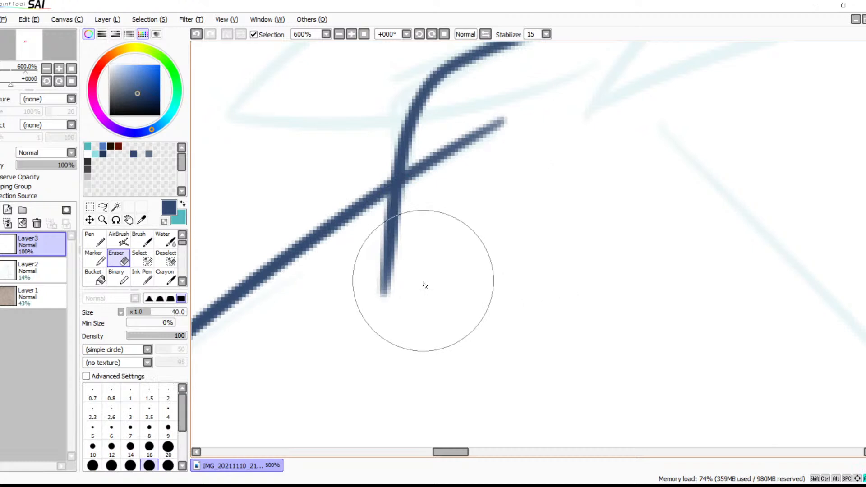
mouse_move(375, 309)
left_mouse_down()
mouse_move(398, 272)
mouse_move(392, 233)
mouse_move(406, 183)
mouse_move(396, 193)
left_mouse_up()
Erase the part of the shoulder line that extends past the shoulder corner
key("space")
mouse_move(493, 202)
left_mouse_down()
mouse_move(346, 347)
mouse_move(551, 173)
left_mouse_up()
left_click_drag(431, 298, 671, 135)
left_click_drag(464, 267, 715, 57)
left_click_drag(440, 284, 512, 217)
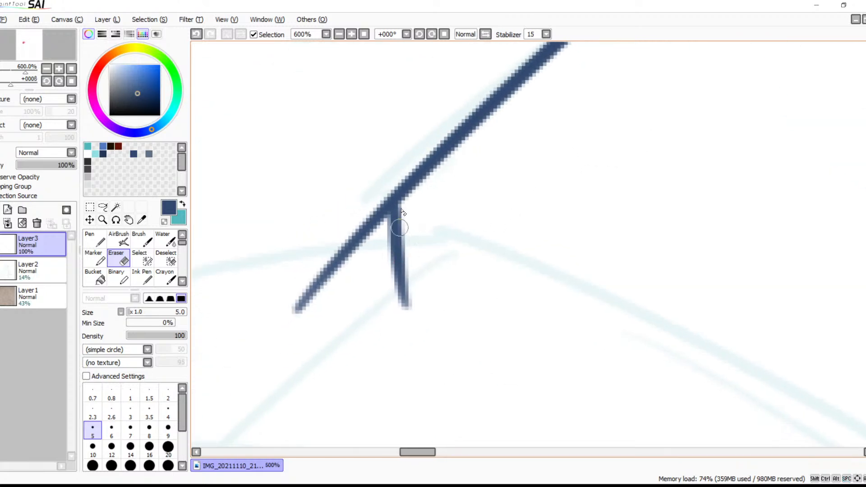
mouse_move(386, 204)
left_mouse_down()
mouse_move(380, 212)
mouse_move(380, 189)
mouse_move(379, 222)
mouse_move(320, 291)
mouse_move(303, 289)
mouse_move(295, 304)
left_mouse_up()
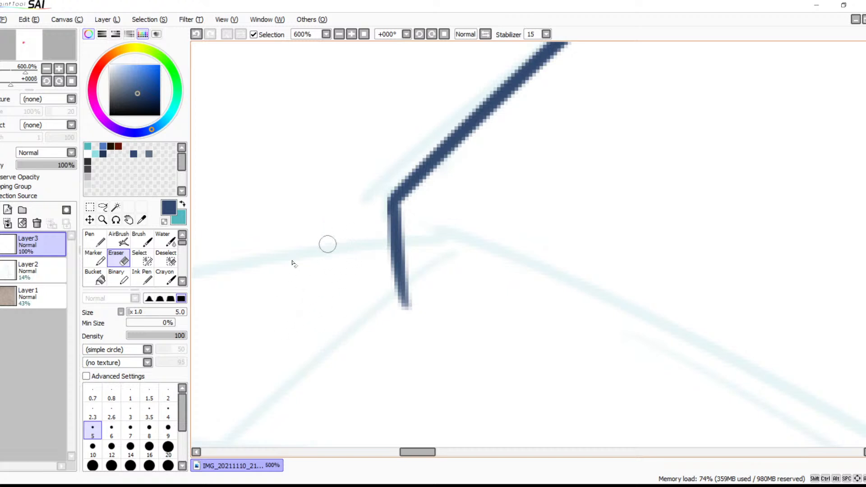
Reinforce the short downward stroke at the shoulder corner with the size 6 brush
key("b")
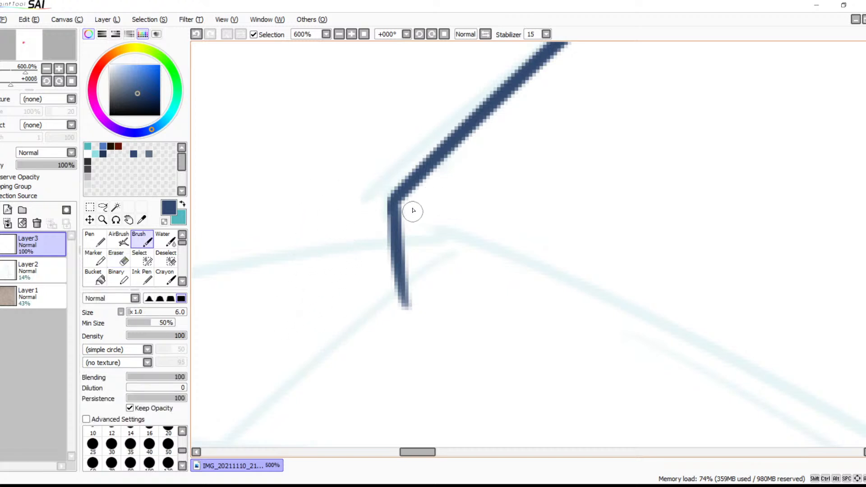
left_click_drag(398, 198, 404, 307)
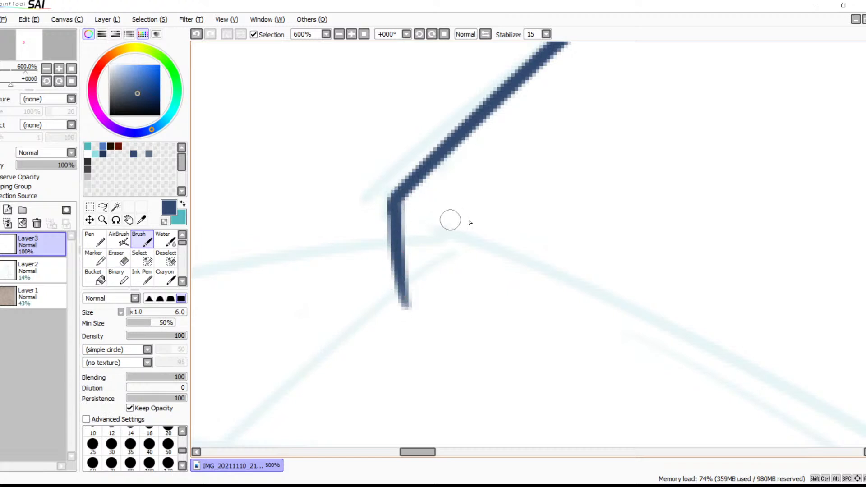
left_click(339, 34)
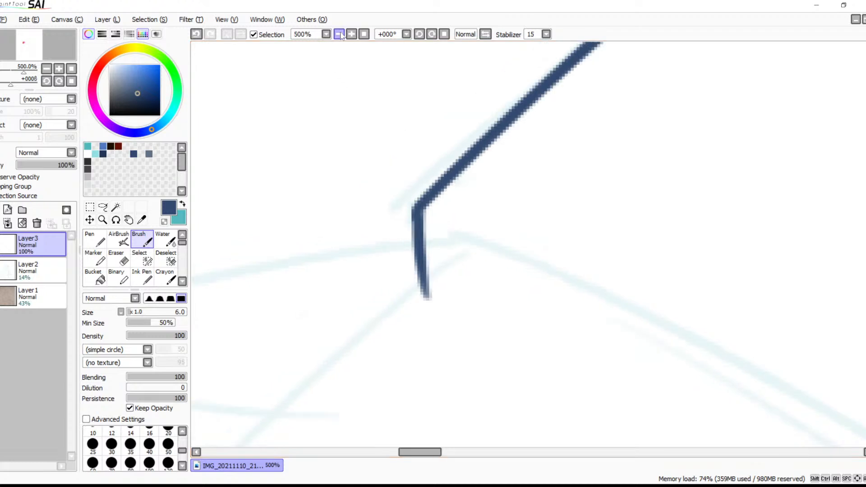
left_click(339, 34)
left_click(339, 34)
left_click(339, 34)
left_click(339, 35)
mouse_move(584, 181)
left_mouse_down()
mouse_move(349, 230)
mouse_move(403, 251)
left_mouse_up()
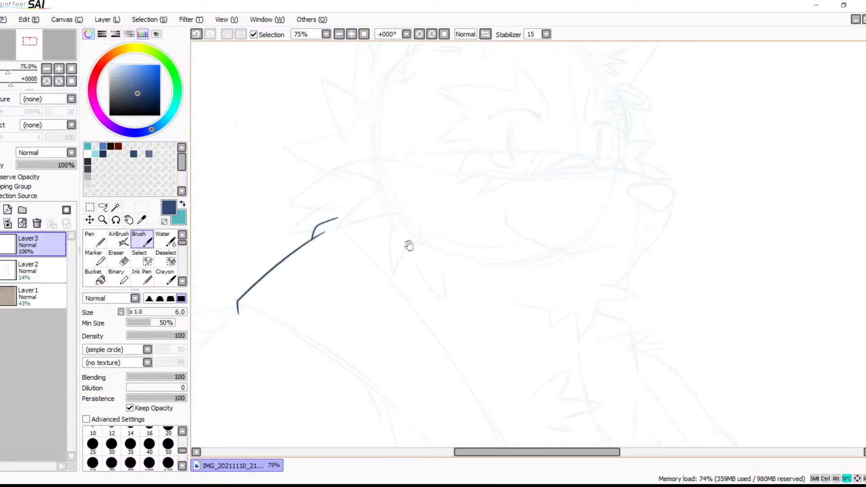
Lower Layer2's opacity to 9% and make Layer3 the active layer again
left_click(28, 270)
mouse_move(31, 164)
left_mouse_down()
mouse_move(95, 161)
mouse_move(25, 166)
left_mouse_up()
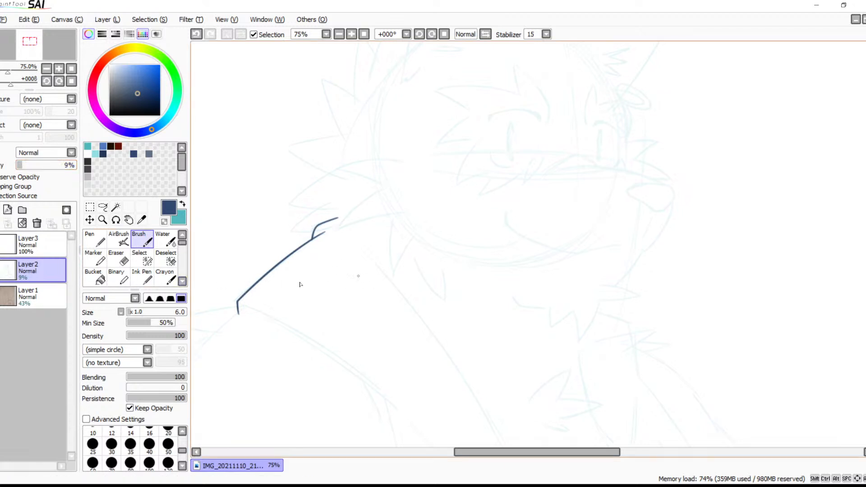
left_click(30, 245)
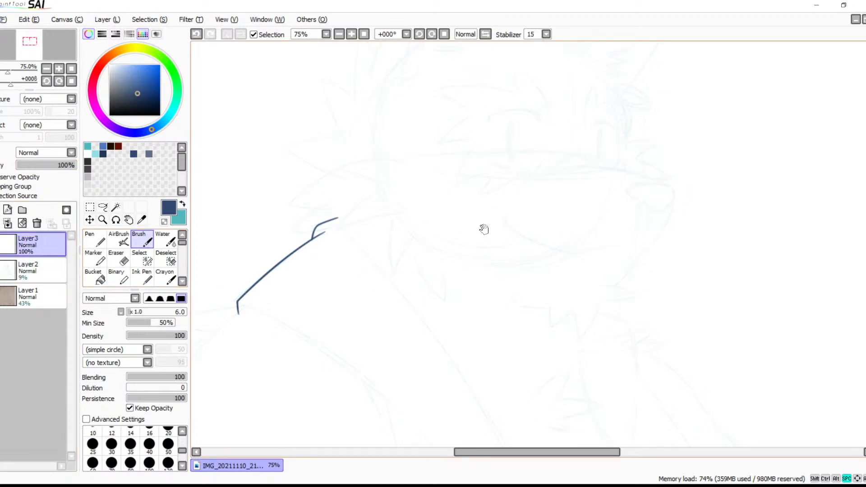
mouse_move(464, 305)
left_mouse_down()
mouse_move(507, 242)
mouse_move(437, 243)
mouse_move(427, 284)
mouse_move(443, 220)
left_mouse_up()
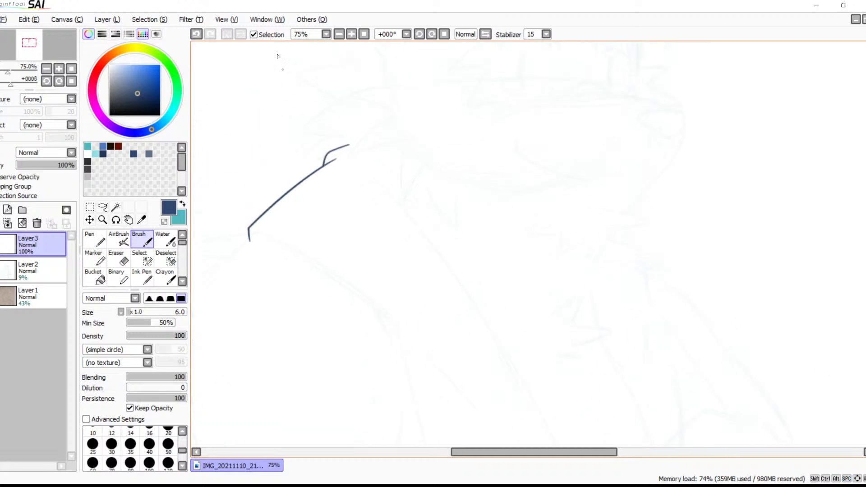
Flip the view horizontally and ink the long diagonal curve from the shoulder corner down across the vest
left_click(486, 34)
left_click_drag(607, 159, 518, 192)
left_click(351, 34)
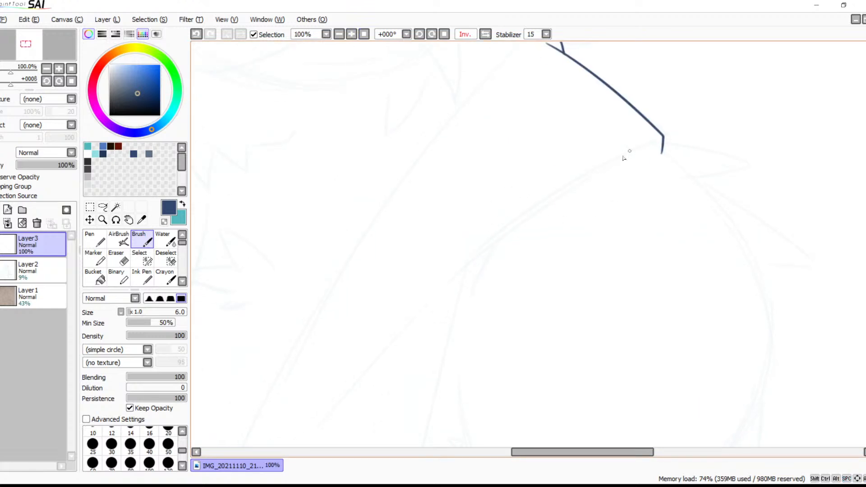
left_click_drag(545, 209, 421, 328)
key("ctrl+z")
left_click_drag(644, 144, 419, 320)
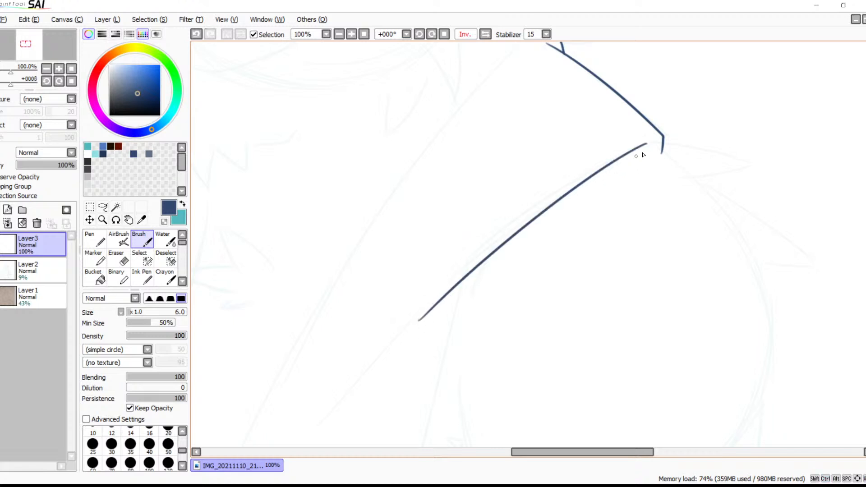
key("ctrl+z")
left_click_drag(651, 143, 389, 356)
key("ctrl+z")
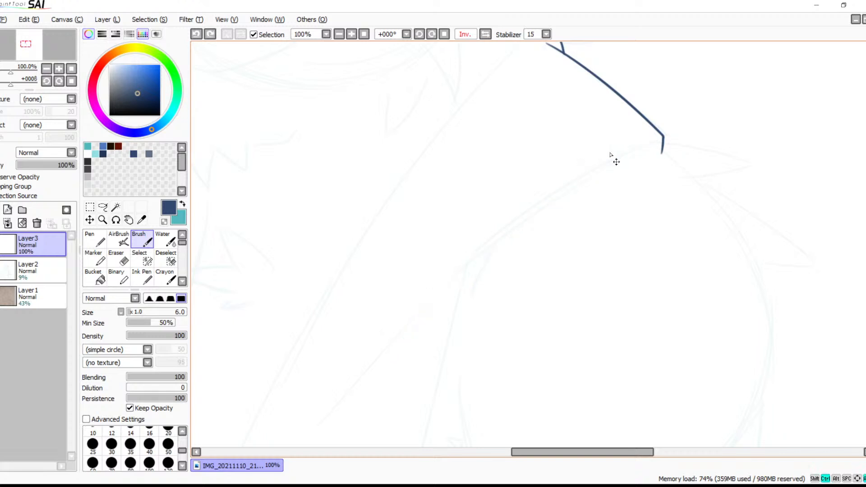
left_click_drag(636, 144, 420, 321)
left_click_drag(530, 243, 568, 331)
Try to ink the long front edge of the vest from the neck downward as a single curve
left_click_drag(559, 125, 333, 447)
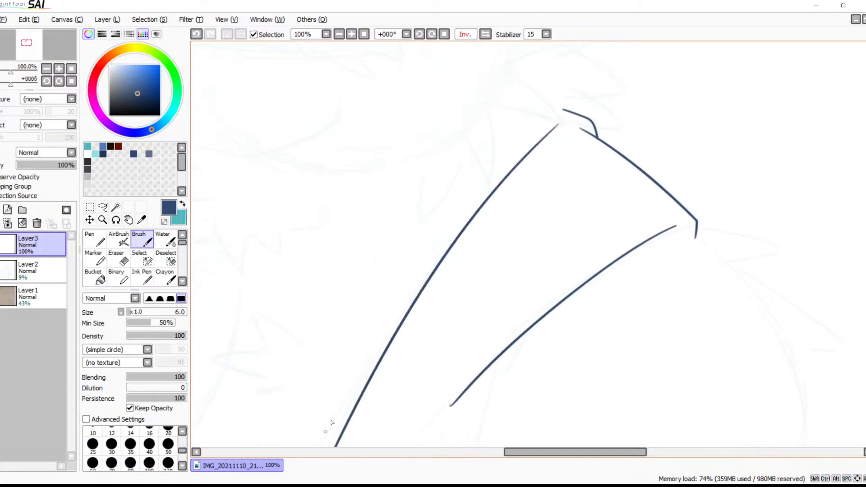
left_click_drag(519, 199, 572, 134)
key("ctrl+z")
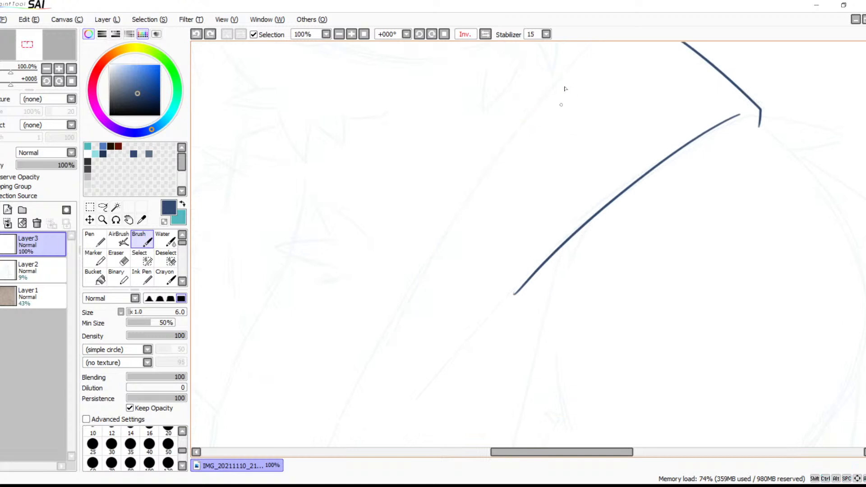
Raise Layer2's opacity to 43% and make Layer3 the active layer again
left_click(340, 34)
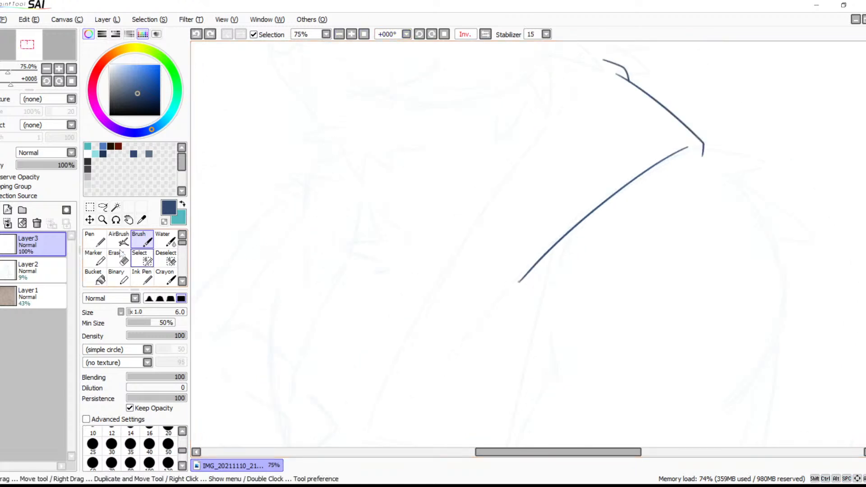
left_click(35, 267)
left_click_drag(22, 165, 37, 165)
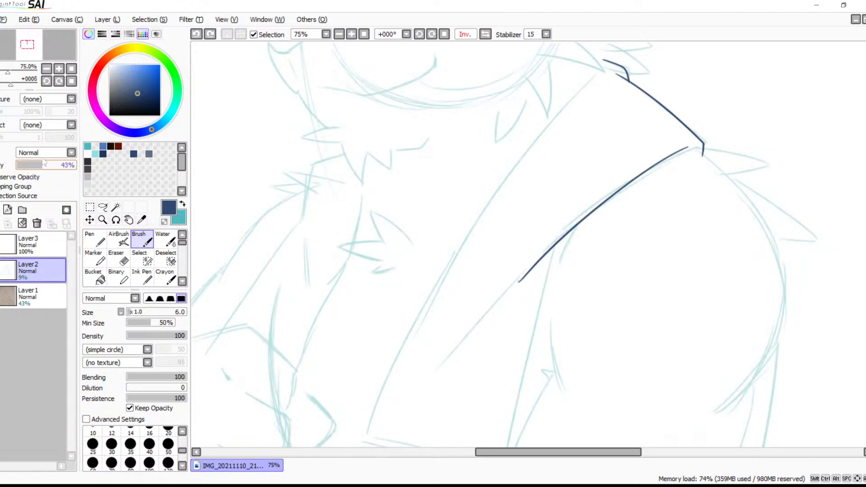
left_click(37, 244)
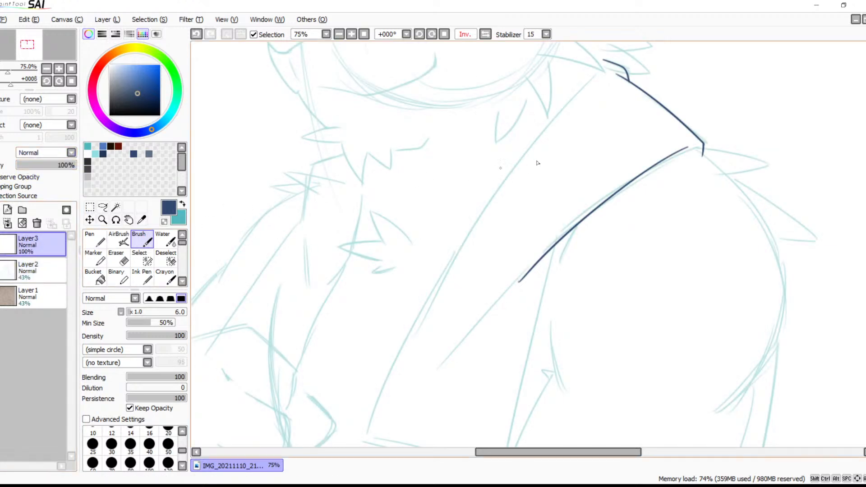
Try to ink the vest's long front edge in two overlapping strokes from the neck toward the hem
mouse_move(571, 141)
left_mouse_down()
mouse_move(542, 117)
mouse_move(562, 93)
mouse_move(516, 179)
left_mouse_up()
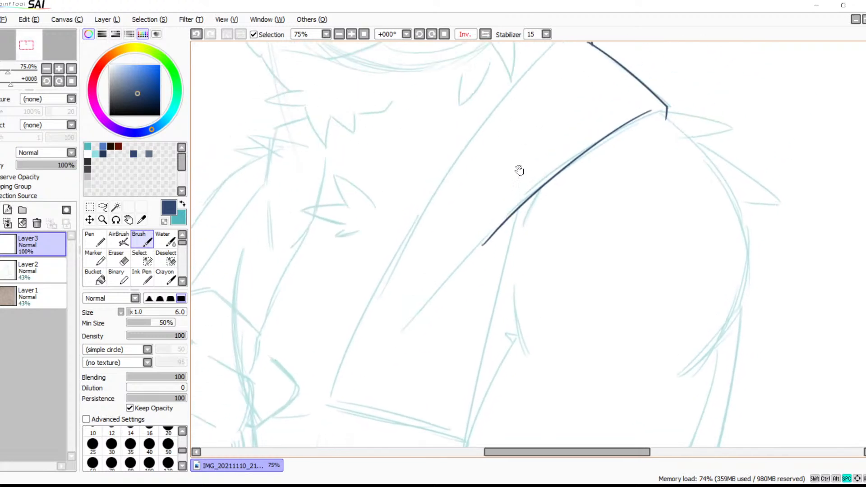
left_click_drag(546, 104, 547, 120)
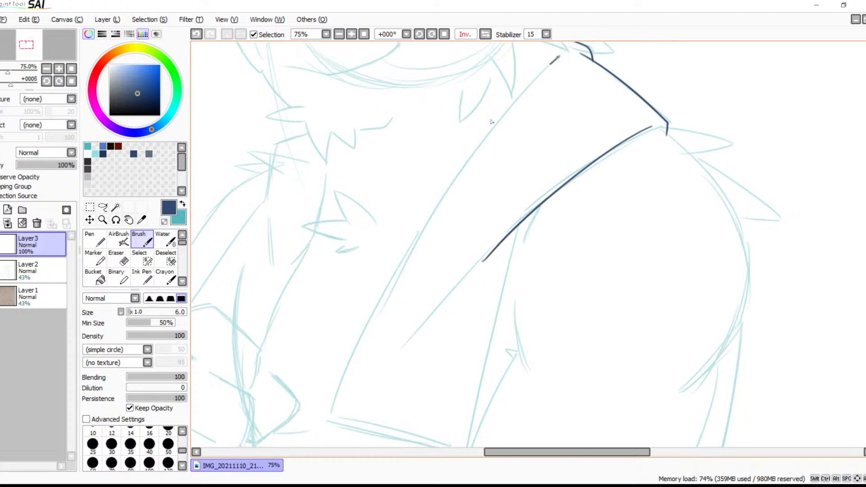
left_click_drag(559, 55, 363, 364)
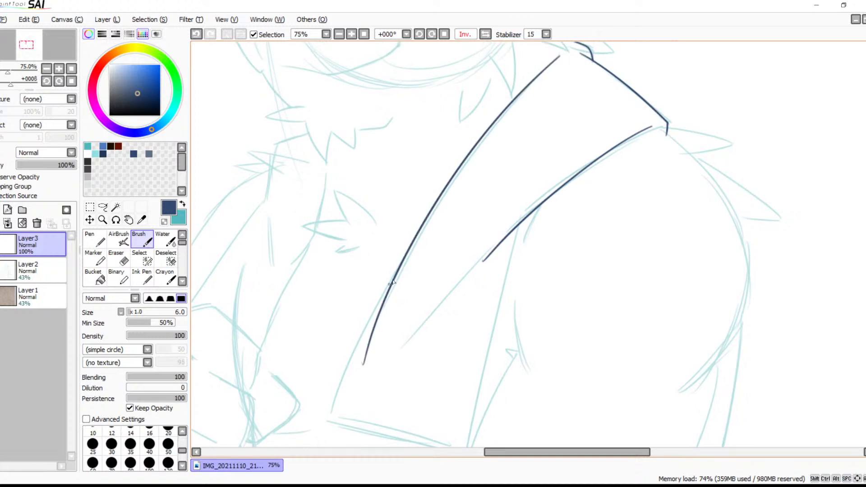
left_click_drag(401, 262, 299, 446)
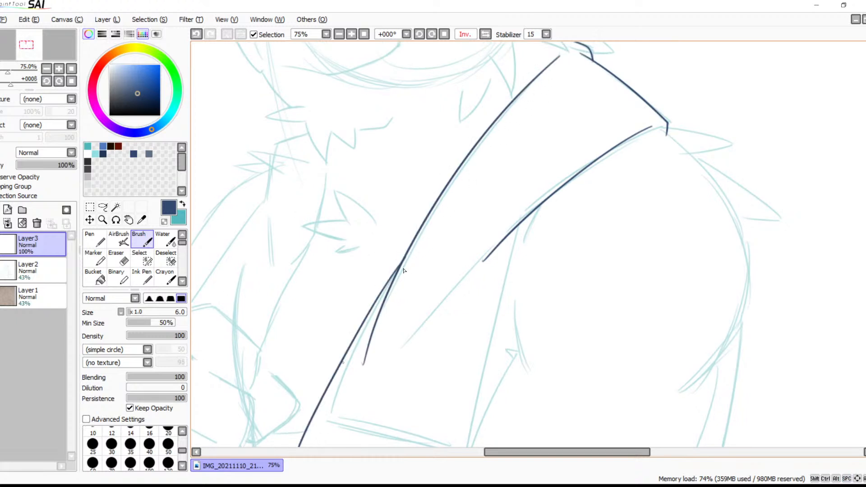
key("ctrl+z")
key("ctrl+z")
key("ctrl+z")
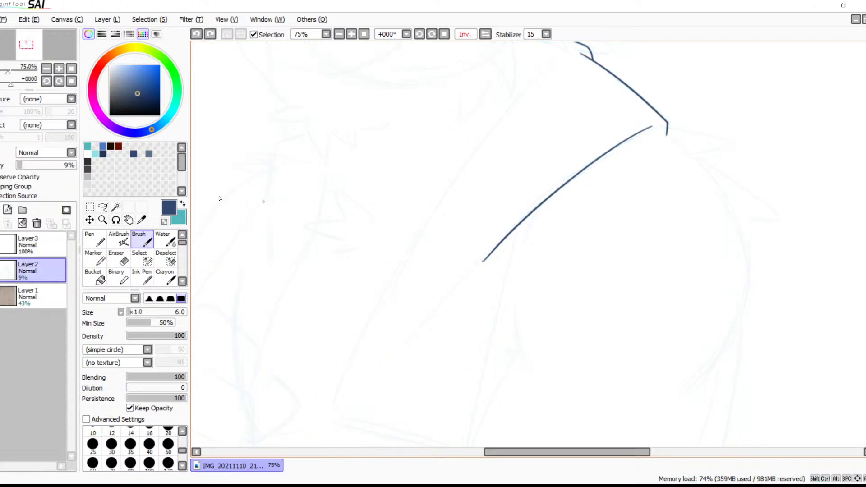
Set Layer2's opacity to 28% and return to Layer3 for inking
left_click(35, 166)
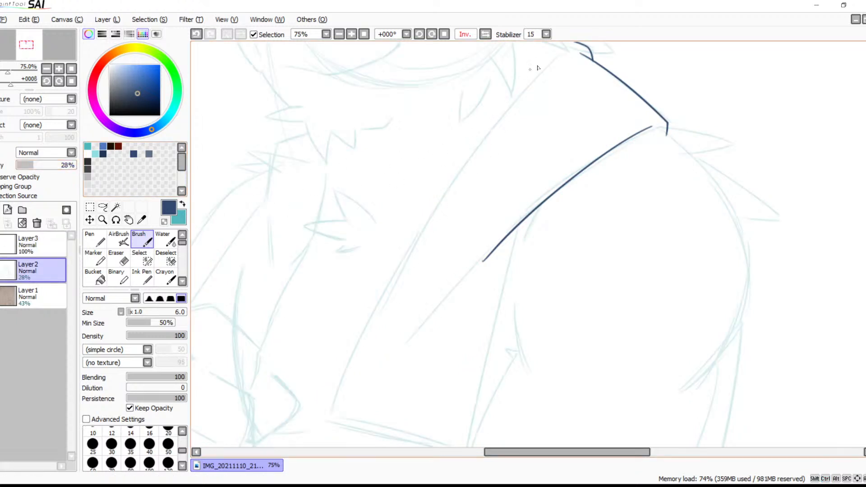
left_click_drag(539, 73, 346, 339)
key("ctrl+z")
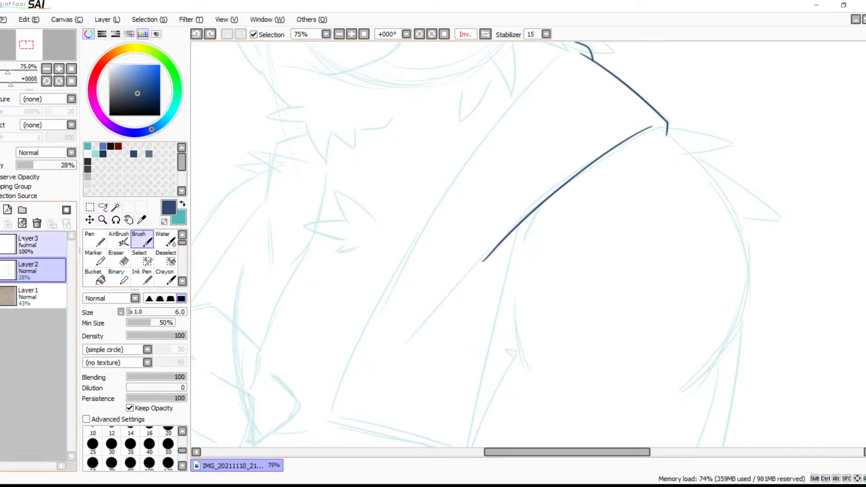
left_click(40, 243)
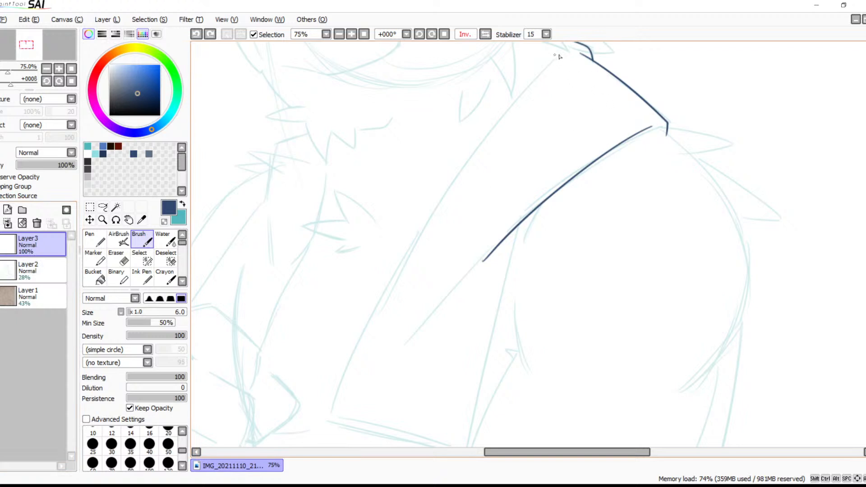
Ink the vest's front edge on Layer3 as one long curve from the neck toward the hem, redoing unsatisfactory strokes
mouse_move(559, 55)
left_mouse_down()
mouse_move(441, 191)
mouse_move(370, 330)
left_mouse_up()
key("ctrl+z")
left_click_drag(559, 54, 338, 387)
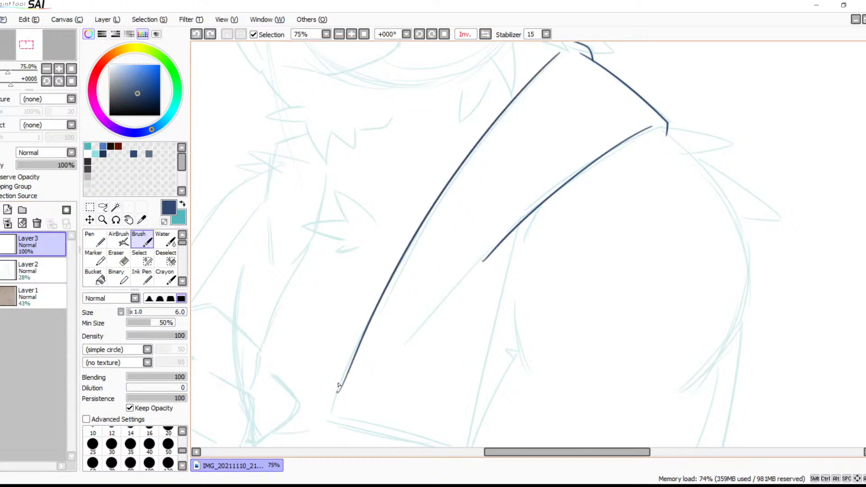
key("ctrl+z")
mouse_move(562, 53)
left_mouse_down()
mouse_move(439, 181)
mouse_move(354, 344)
left_mouse_up()
key("ctrl+z")
left_click_drag(455, 182, 369, 360)
key("ctrl+z")
mouse_move(555, 59)
left_mouse_down()
mouse_move(474, 143)
mouse_move(358, 363)
left_mouse_up()
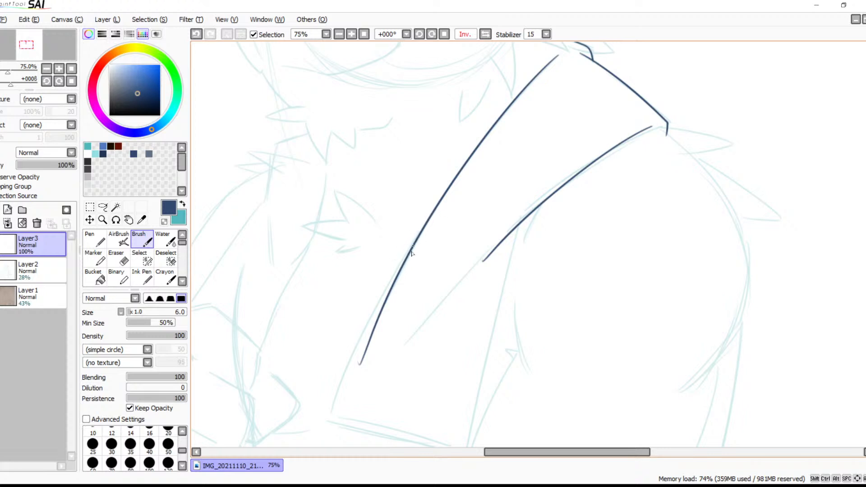
Try to extend the inked front edge of the vest down past the hem with an overlapping stroke
mouse_move(431, 231)
left_mouse_down()
mouse_move(335, 387)
mouse_move(317, 436)
left_mouse_up()
left_click_drag(437, 284, 485, 222)
key("ctrl+z")
left_click_drag(475, 154, 377, 384)
key("ctrl+z")
left_click_drag(482, 158, 358, 379)
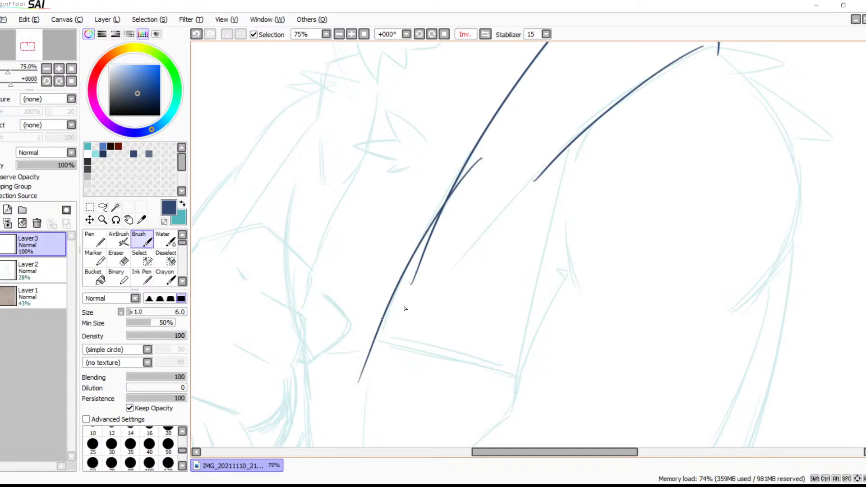
key("ctrl+z")
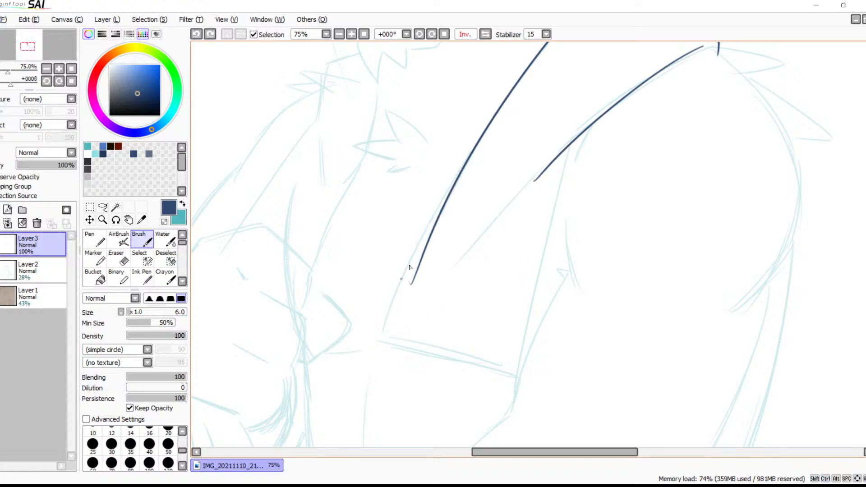
left_click_drag(469, 157, 367, 411)
key("ctrl+z")
left_click_drag(579, 135, 511, 405)
key("ctrl+z")
left_click_drag(528, 283, 506, 381)
key("ctrl+z")
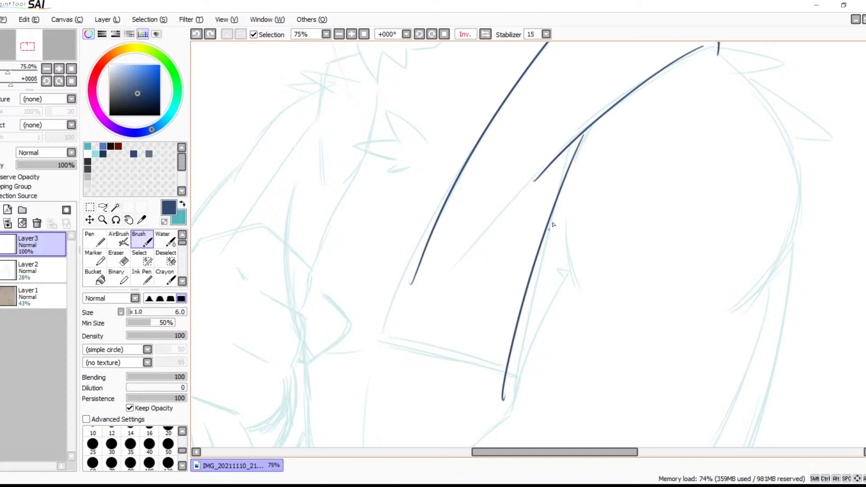
Ink the rest of the vest panel's outline: the side edge below the armhole, the lower front edge and the curved hem
left_click_drag(577, 136, 504, 441)
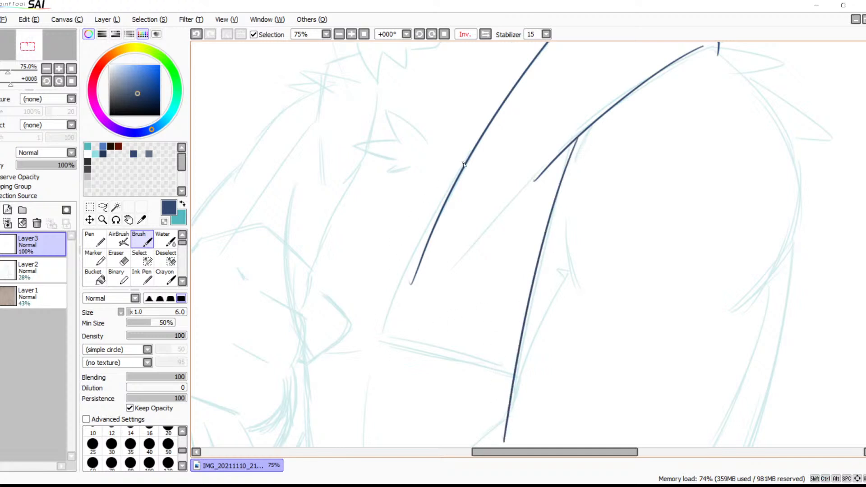
left_click_drag(466, 166, 372, 404)
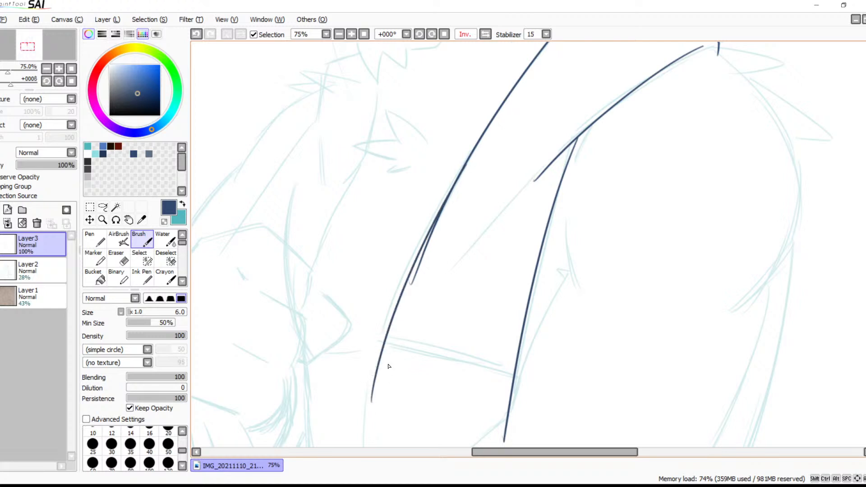
mouse_move(382, 336)
left_mouse_down()
mouse_move(468, 369)
mouse_move(544, 363)
left_mouse_up()
Erase the small hook at the lower tip of the shoulder line, just past its junction with the vest's side edge
mouse_move(537, 263)
left_mouse_down()
mouse_move(482, 330)
mouse_move(483, 373)
left_mouse_up()
left_click(351, 34)
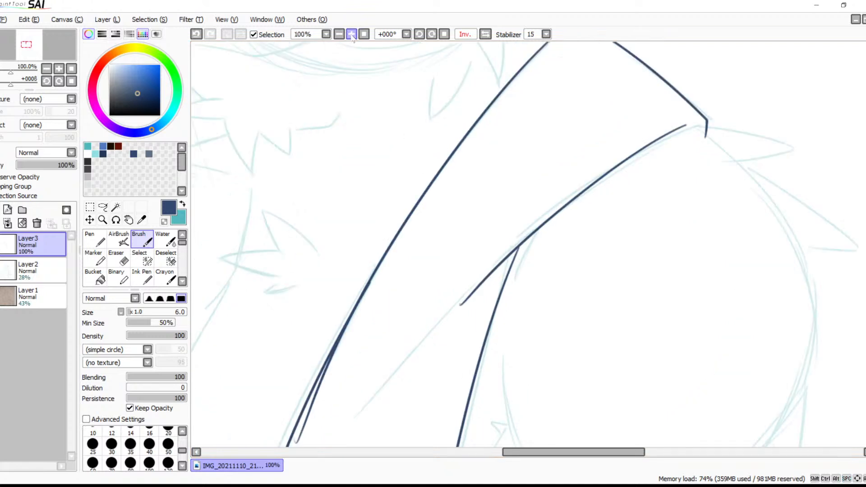
left_click(351, 34)
left_click(351, 34)
left_click(351, 34)
left_click(351, 34)
left_click(351, 34)
left_click_drag(383, 277, 510, 155)
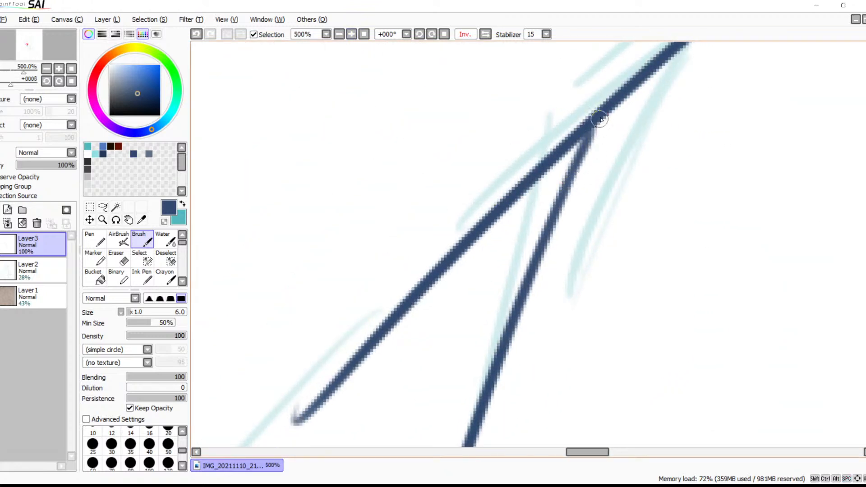
left_click_drag(445, 310, 501, 222)
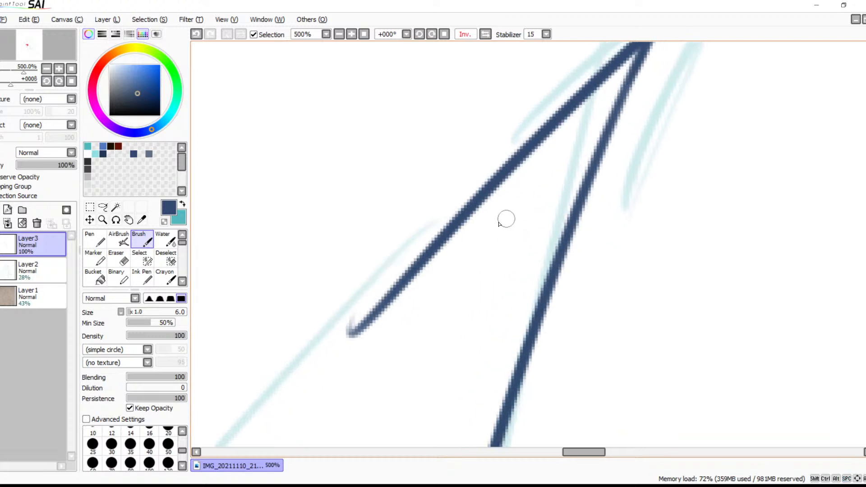
key("e")
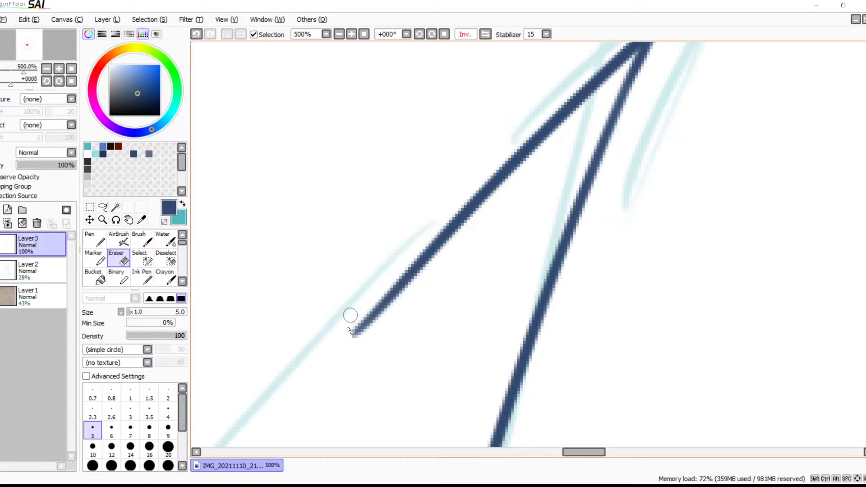
Erase the hooked end of the overlapping stroke beside the vest's front edge
left_click(339, 34)
left_click(338, 34)
left_click(339, 34)
key("space")
left_click_drag(419, 331, 480, 294)
mouse_move(517, 227)
left_mouse_down()
mouse_move(489, 312)
mouse_move(531, 216)
left_mouse_up()
key("space")
left_click_drag(502, 250, 552, 184)
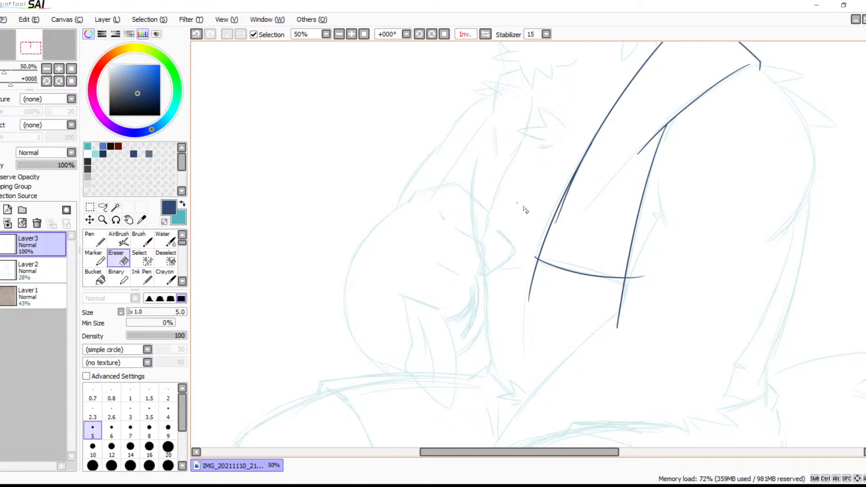
left_click_drag(513, 238, 479, 300)
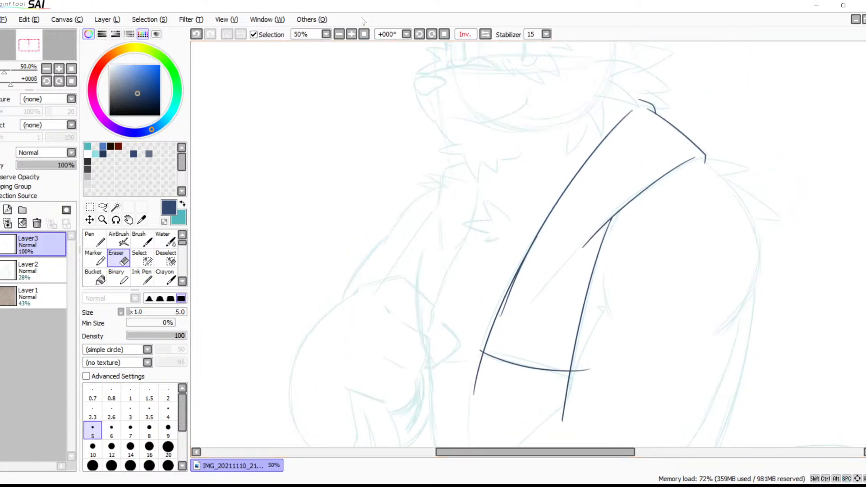
left_click(351, 34)
left_click(351, 34)
mouse_move(501, 326)
left_mouse_down()
mouse_move(491, 247)
mouse_move(505, 87)
left_mouse_up()
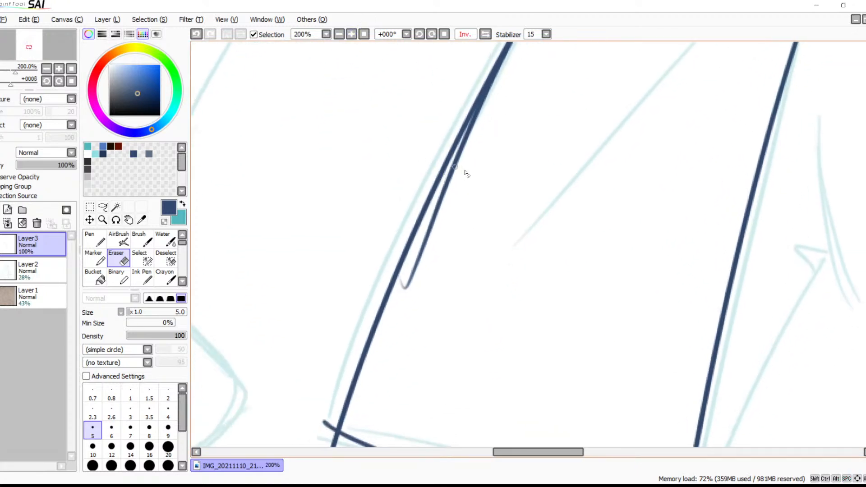
left_click(351, 33)
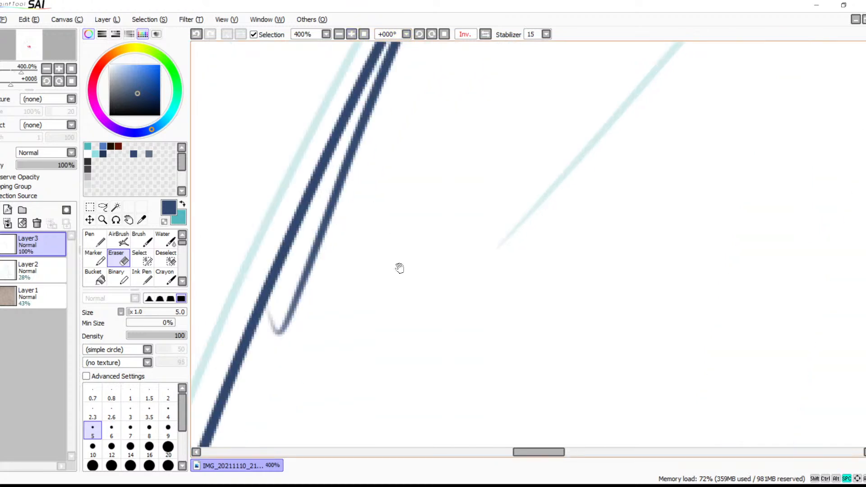
left_click_drag(390, 244, 379, 303)
left_click_drag(316, 298, 312, 311)
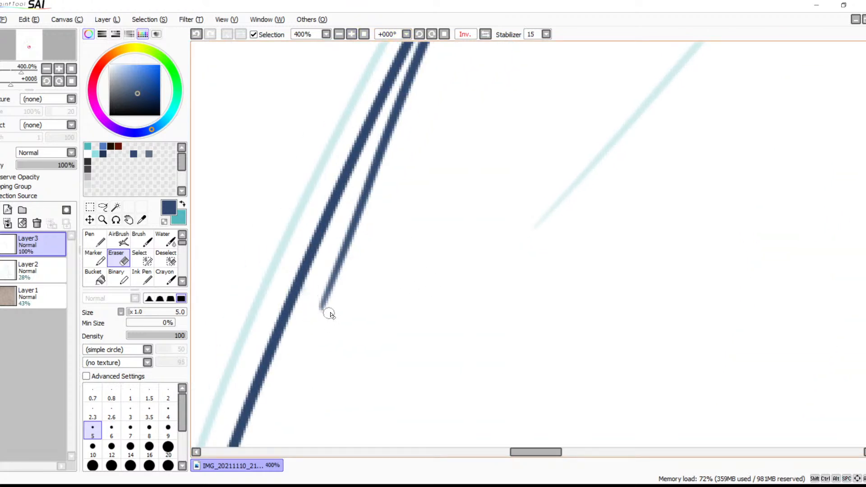
Set the eraser size to 9 and shorten the loose end of the overlapping front-edge stroke
key("bracketright")
key("bracketright")
key("bracketright")
key("bracketright")
left_click_drag(319, 309, 332, 263)
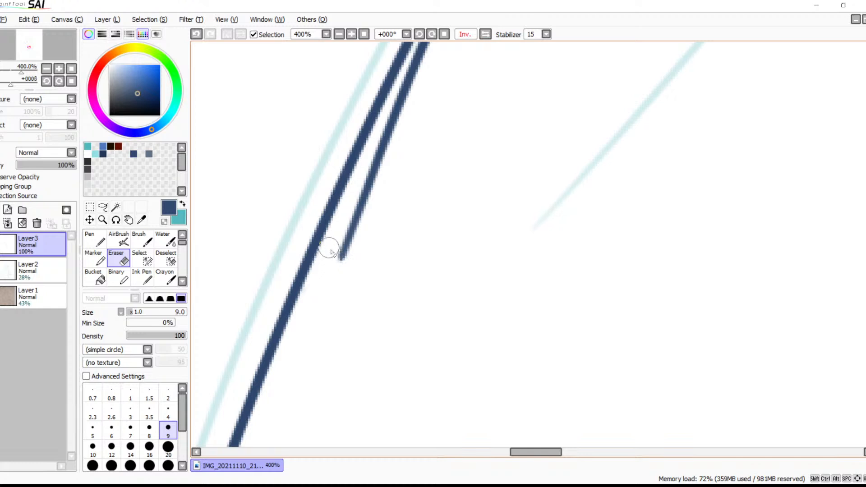
Clean up the lower tip of the shoulder line inside the vest with the eraser
key("space")
mouse_move(415, 234)
left_mouse_down()
mouse_move(378, 328)
mouse_move(391, 334)
mouse_move(415, 259)
mouse_move(270, 402)
mouse_move(576, 130)
mouse_move(331, 363)
left_mouse_up()
left_click_drag(553, 234, 413, 282)
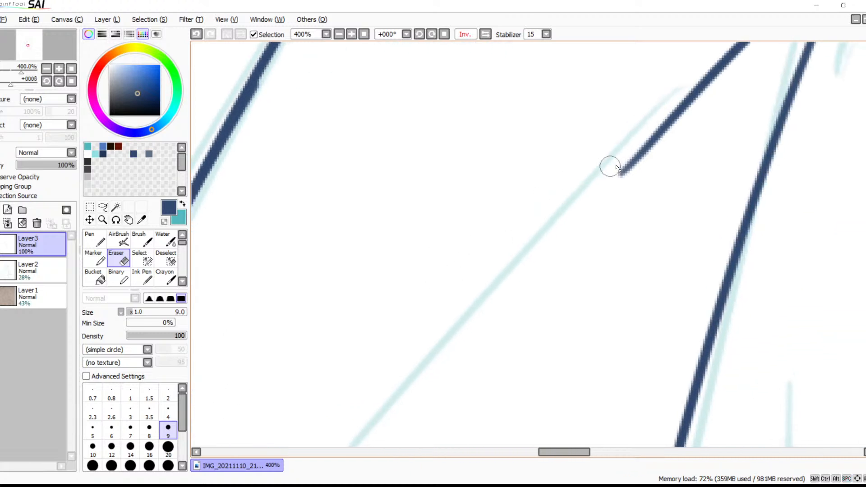
mouse_move(613, 169)
left_mouse_down()
mouse_move(621, 161)
mouse_move(625, 173)
left_mouse_up()
Trim the front hem corner by erasing the hem's overshoot and the front edge's excess line below the hem
mouse_move(508, 284)
left_mouse_down()
mouse_move(603, 214)
mouse_move(599, 269)
mouse_move(701, 117)
left_mouse_up()
left_click_drag(503, 310, 621, 170)
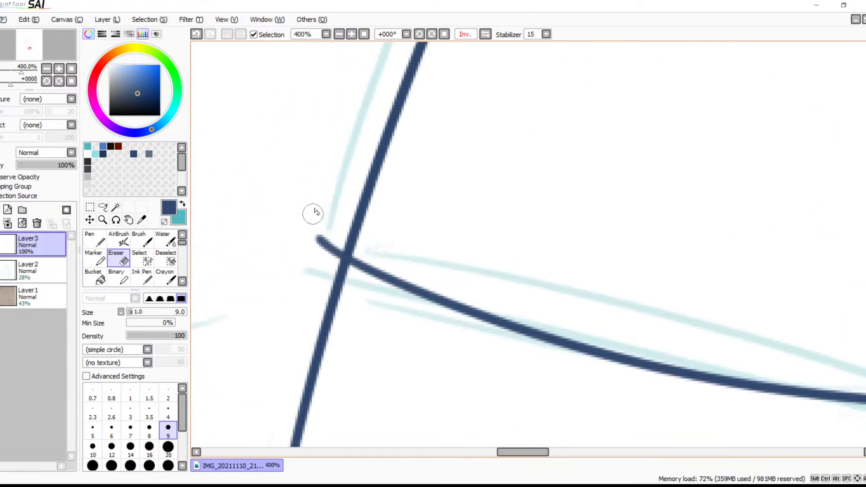
mouse_move(328, 210)
left_mouse_down()
mouse_move(316, 237)
mouse_move(327, 239)
mouse_move(323, 261)
left_mouse_up()
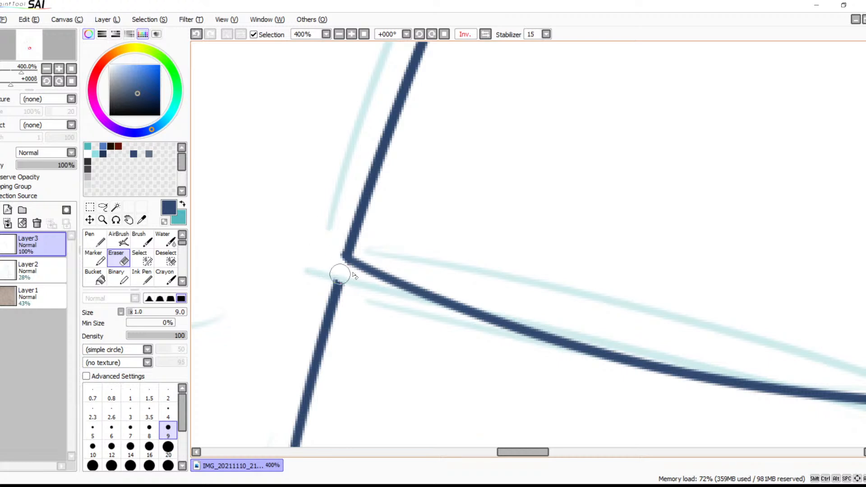
key("ctrl+z")
mouse_move(333, 230)
left_mouse_down()
mouse_move(319, 257)
mouse_move(314, 234)
mouse_move(331, 242)
mouse_move(328, 256)
mouse_move(335, 244)
mouse_move(305, 301)
mouse_move(322, 272)
mouse_move(337, 282)
left_mouse_up()
key("space")
left_click_drag(411, 291, 440, 218)
left_click_drag(410, 265, 437, 232)
left_click_drag(440, 278, 476, 208)
left_click_drag(421, 110, 394, 177)
mouse_move(419, 131)
left_mouse_down()
mouse_move(371, 299)
mouse_move(358, 429)
left_mouse_up()
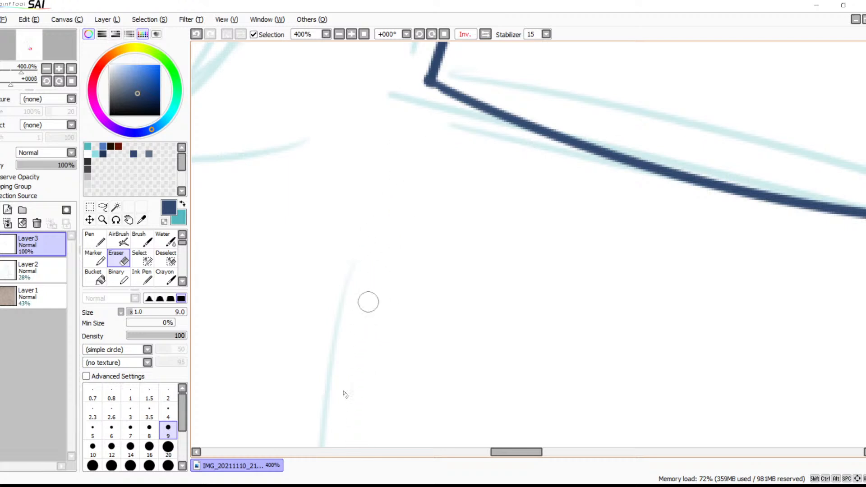
left_click_drag(385, 257, 335, 359)
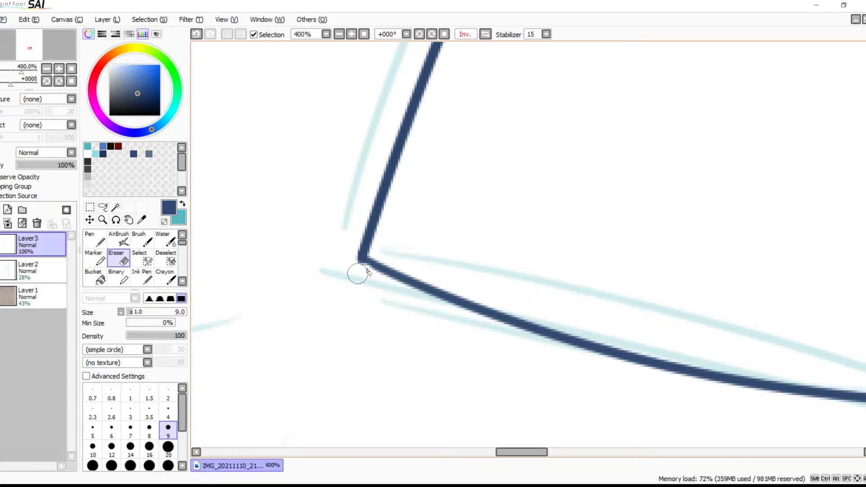
Trim the opposite hem corner by erasing the hem's overshoot and the side edge's excess line below it
key("b")
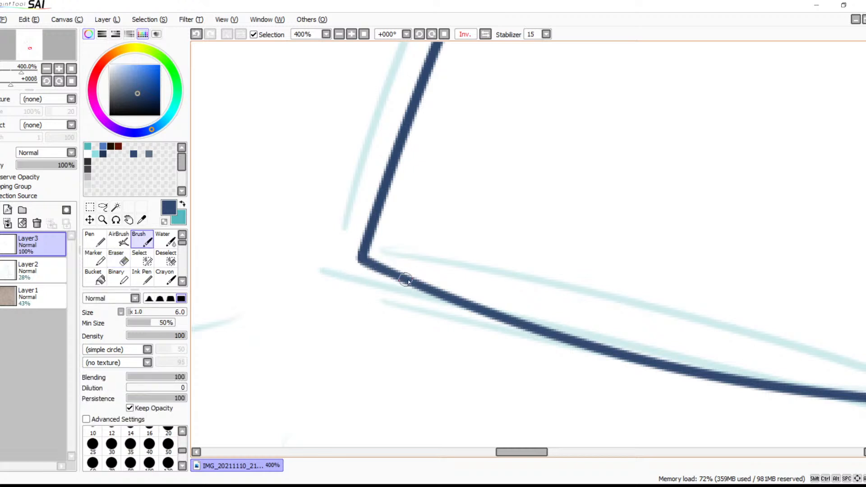
left_click_drag(609, 323, 332, 251)
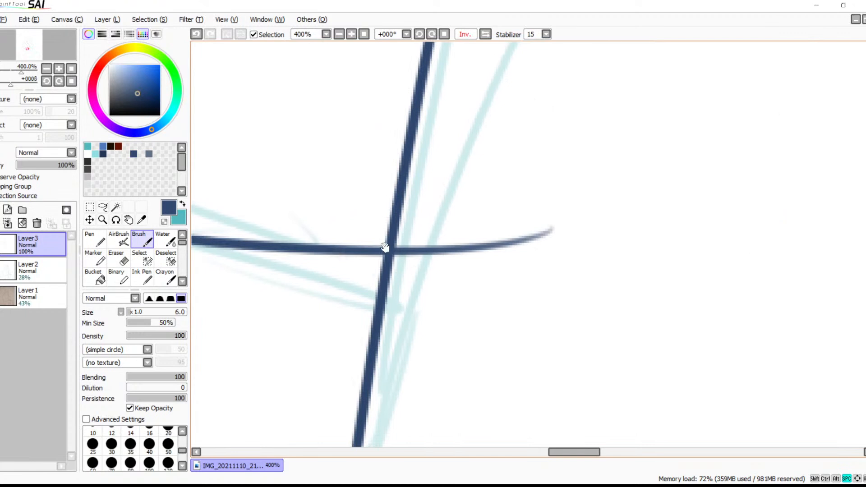
left_click(351, 34)
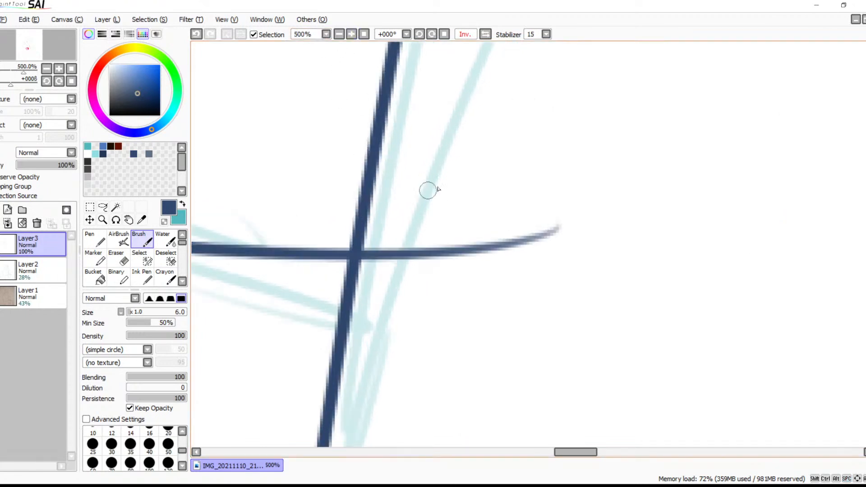
key("e")
mouse_move(391, 230)
left_mouse_down()
mouse_move(372, 248)
mouse_move(366, 270)
mouse_move(373, 248)
mouse_move(374, 258)
mouse_move(344, 271)
mouse_move(371, 253)
mouse_move(379, 270)
mouse_move(398, 240)
mouse_move(412, 265)
mouse_move(520, 233)
mouse_move(552, 239)
left_mouse_up()
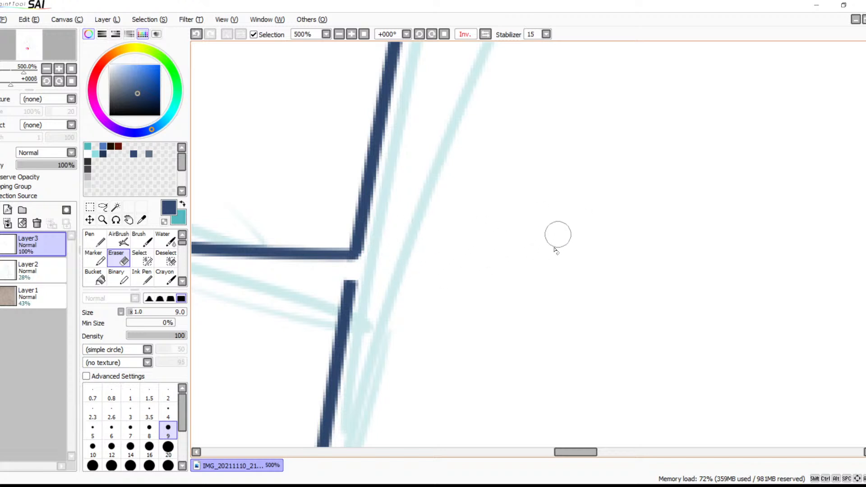
left_click_drag(459, 287, 580, 134)
mouse_move(474, 126)
left_mouse_down()
mouse_move(433, 212)
mouse_move(454, 247)
mouse_move(451, 285)
mouse_move(419, 347)
mouse_move(461, 324)
left_mouse_up()
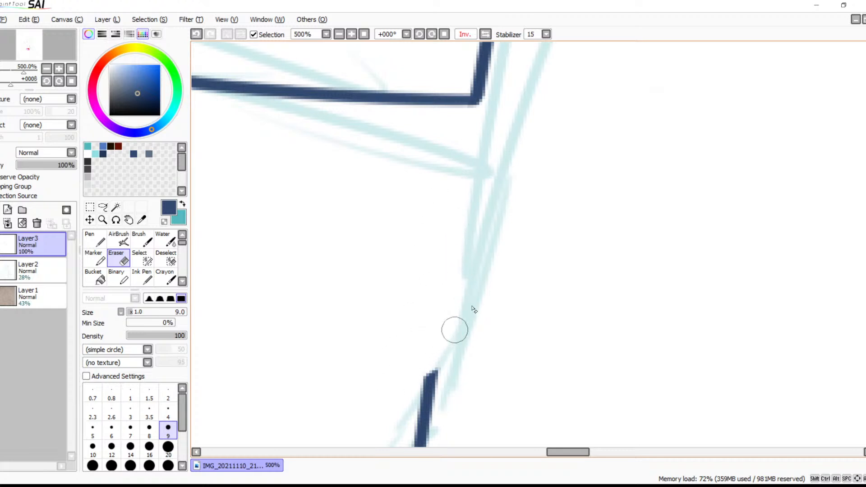
left_click_drag(494, 299, 512, 261)
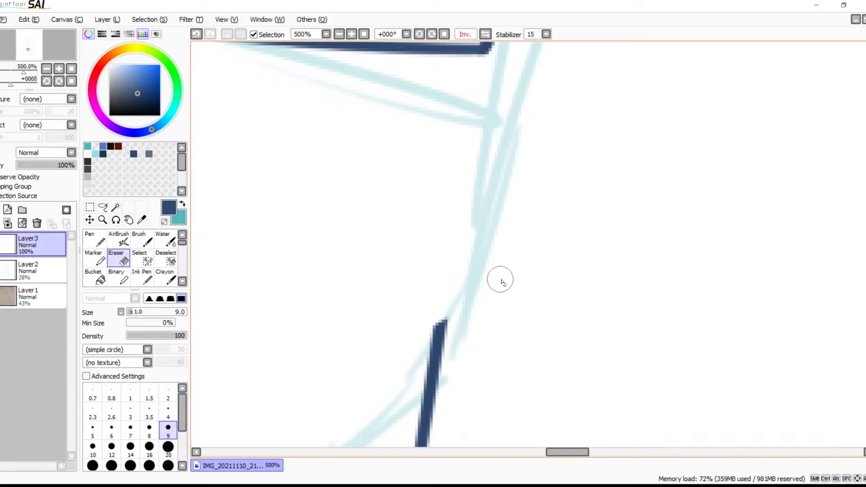
left_click_drag(518, 309, 593, 136)
mouse_move(533, 131)
left_mouse_down()
mouse_move(498, 173)
mouse_move(527, 194)
mouse_move(497, 233)
mouse_move(503, 285)
mouse_move(484, 321)
mouse_move(502, 327)
mouse_move(459, 367)
mouse_move(497, 364)
mouse_move(506, 381)
left_mouse_up()
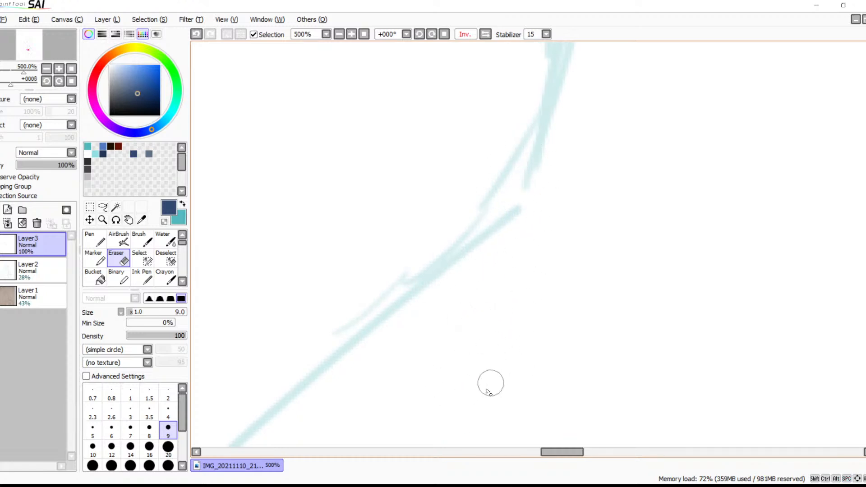
Check the trimmed hem corner and the side edge of the vest panel for leftover ink
left_click_drag(529, 215, 506, 359)
left_click_drag(500, 170, 468, 338)
left_click_drag(511, 268, 498, 354)
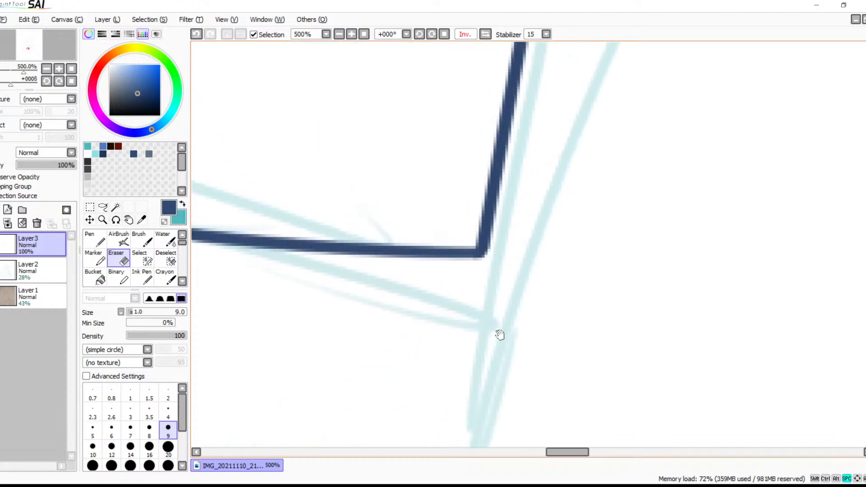
left_click_drag(485, 234, 502, 350)
left_click_drag(548, 178, 554, 301)
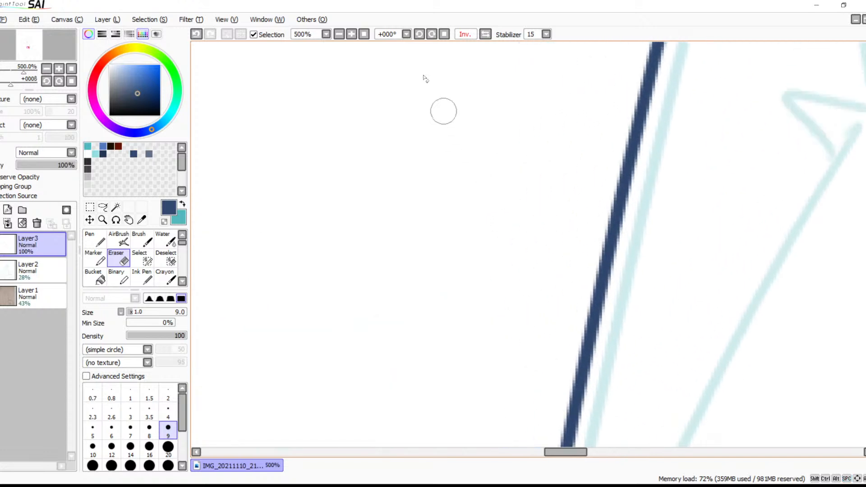
left_click(339, 34)
left_click(339, 34)
left_click(339, 35)
left_click(339, 34)
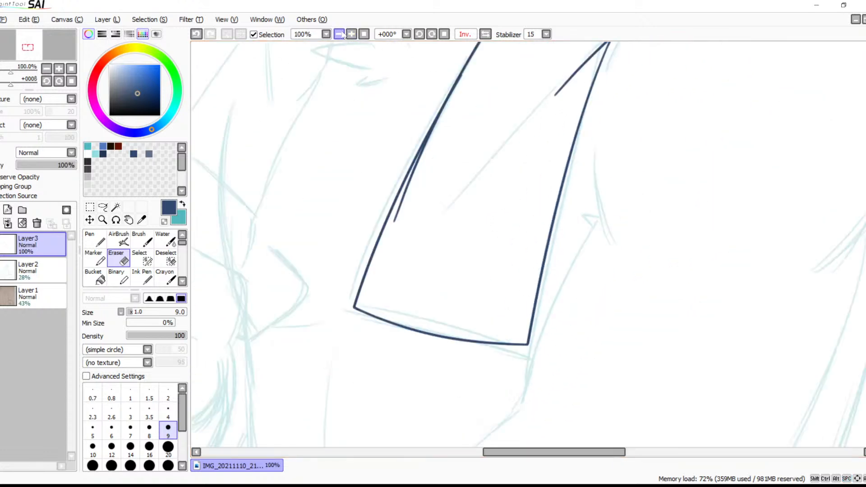
left_click_drag(381, 119, 382, 279)
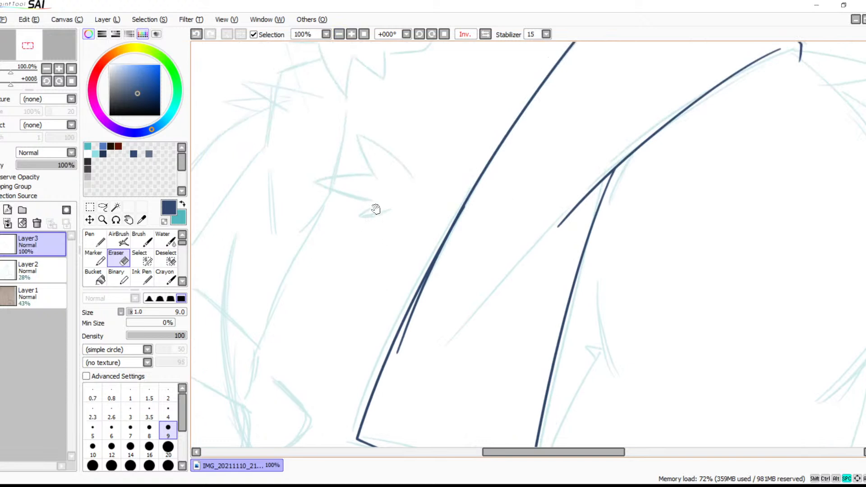
Inspect the doubled line along the vest's front edge up close
left_click(351, 34)
left_click(351, 35)
left_click(351, 35)
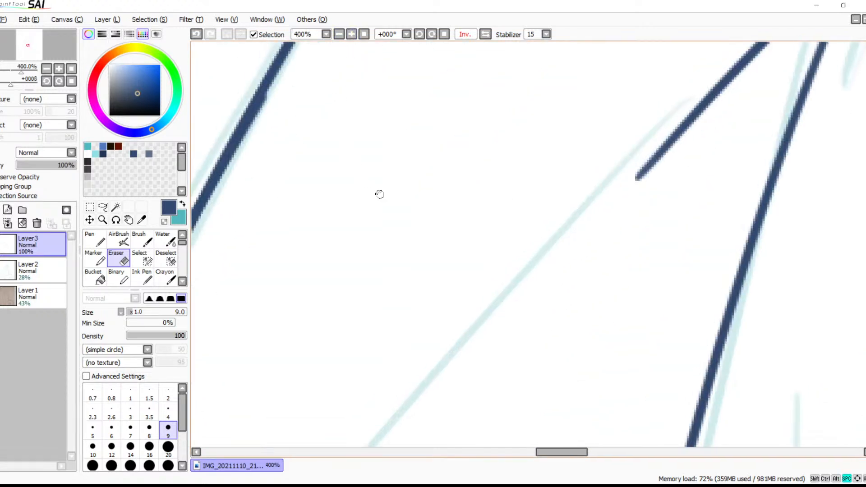
left_click_drag(363, 182, 443, 245)
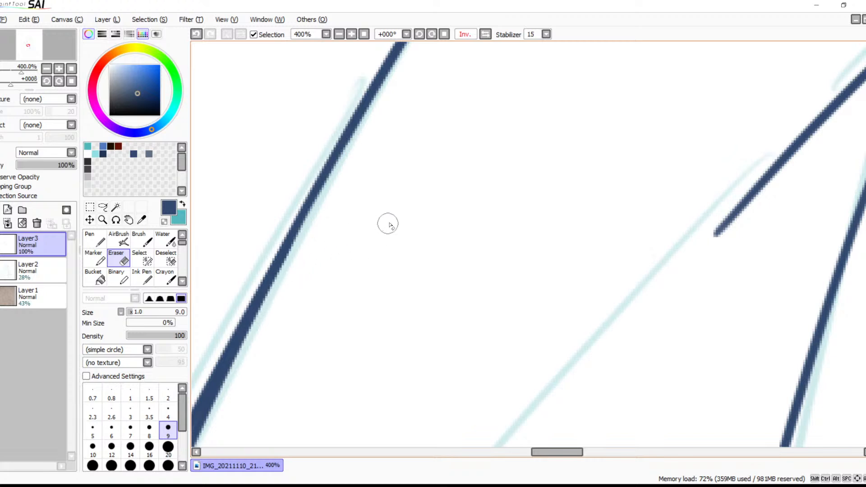
key("space")
mouse_move(398, 227)
left_mouse_down()
mouse_move(483, 175)
mouse_move(504, 149)
left_mouse_up()
mouse_move(446, 201)
left_mouse_down()
mouse_move(472, 162)
mouse_move(545, 106)
left_mouse_up()
left_click_drag(422, 160, 464, 115)
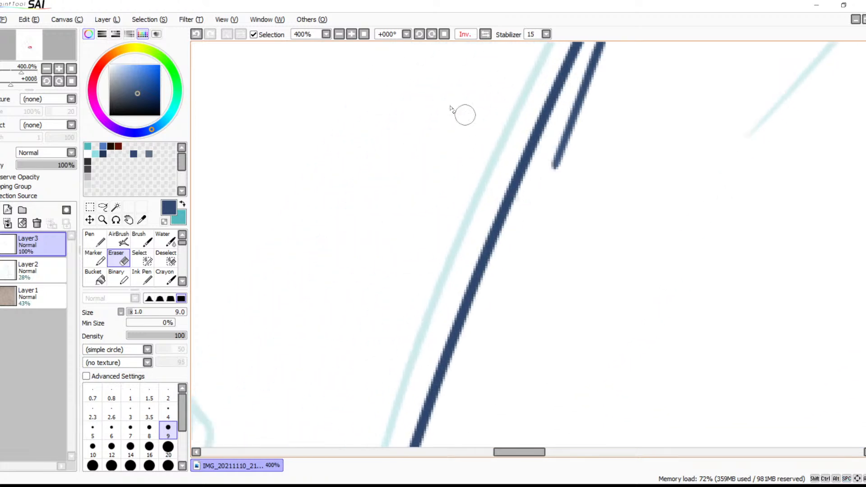
left_click(339, 34)
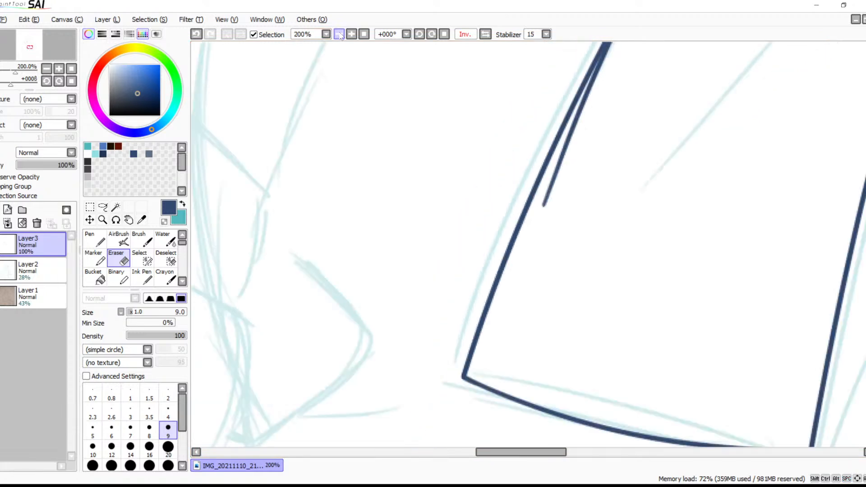
left_click(338, 34)
Ink the upper stretch of the arm's outer edge from the shoulder fur down to the bend with the 6.0 Brush
left_click_drag(406, 148, 414, 256)
mouse_move(413, 222)
left_mouse_down()
mouse_move(512, 135)
mouse_move(446, 290)
left_mouse_up()
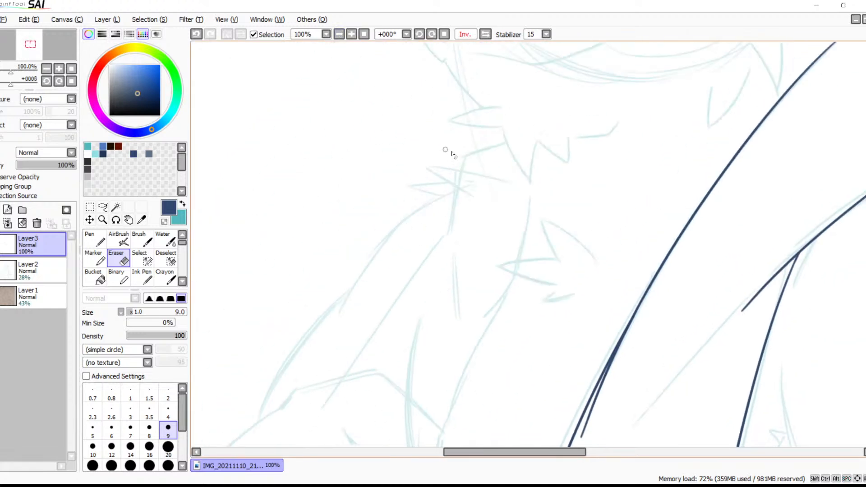
key("b")
mouse_move(514, 139)
left_mouse_down()
mouse_move(460, 165)
mouse_move(457, 241)
left_mouse_up()
key("ctrl+z")
mouse_move(517, 137)
left_mouse_down()
mouse_move(457, 241)
mouse_move(499, 131)
mouse_move(312, 350)
left_mouse_up()
key("ctrl+z")
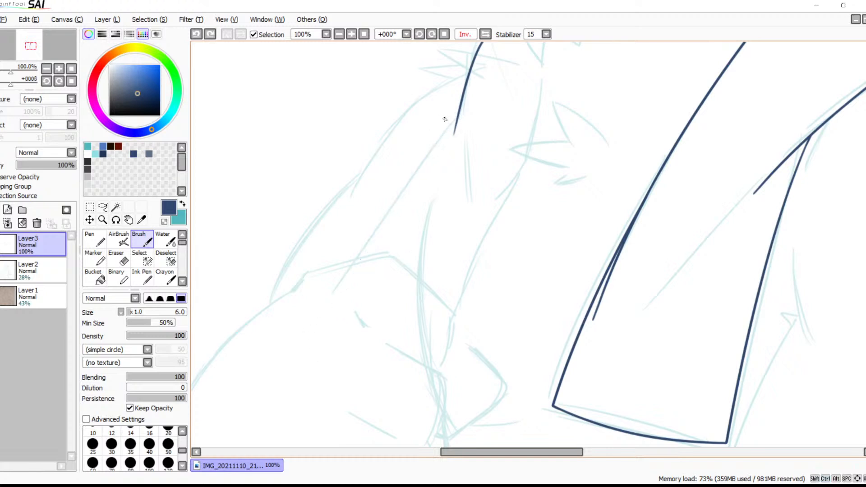
Ink the outer edge of the arm's lower section from the bend, and the arm's long inner edge
left_click_drag(357, 244, 325, 316)
key("ctrl+z")
left_click_drag(457, 117, 322, 325)
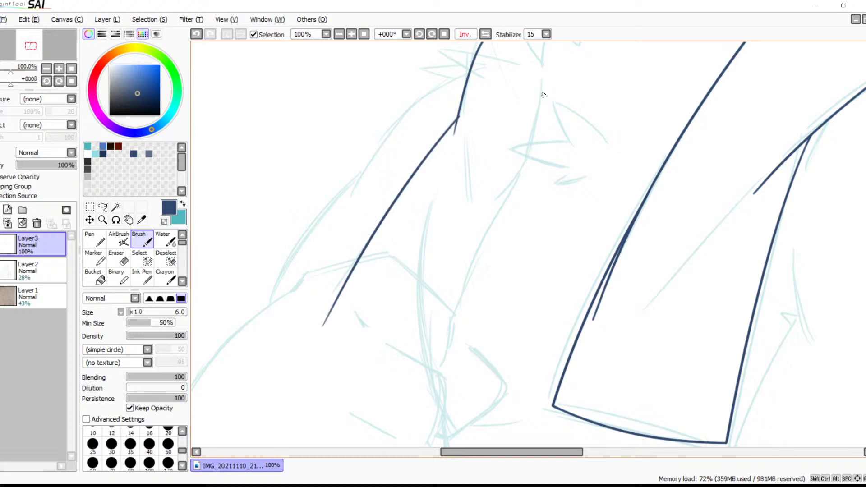
left_click_drag(542, 81, 411, 404)
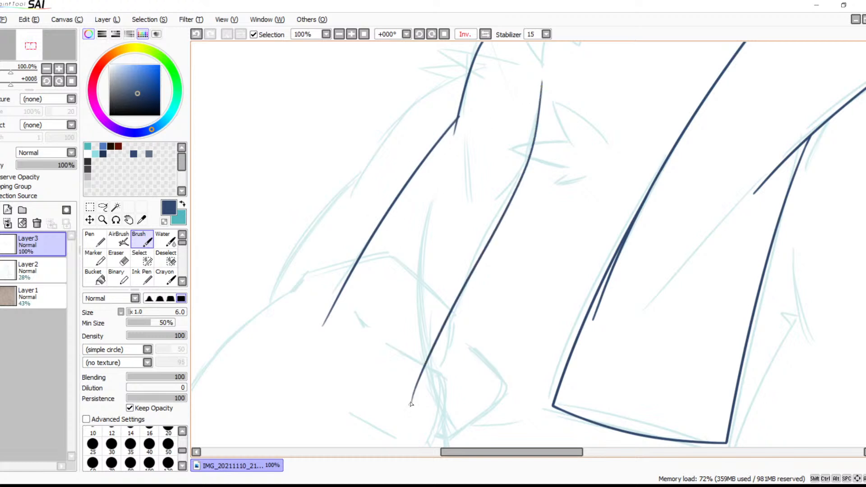
Ink the long curved inner edge of the sketched form below the arm, passing over the horizontal bands
left_click_drag(448, 347, 539, 120)
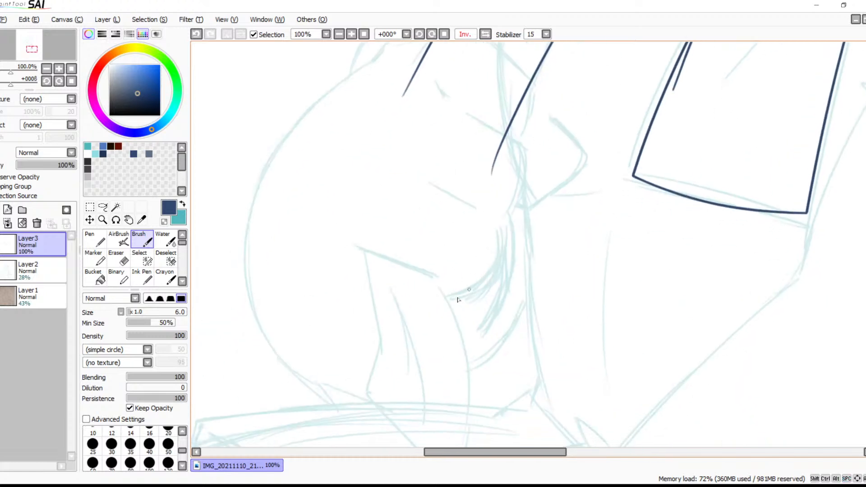
left_click_drag(440, 282, 471, 444)
left_click_drag(504, 283, 513, 218)
key("ctrl+z")
left_click_drag(486, 363, 461, 408)
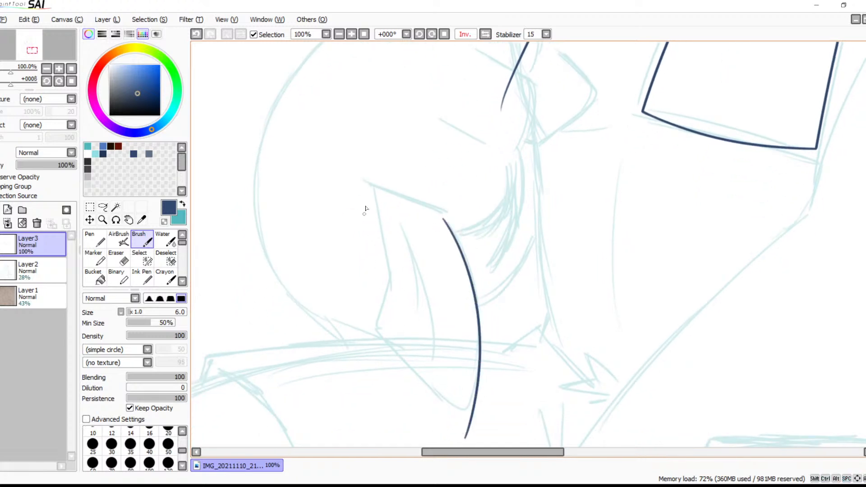
Try to ink the opposite edge of the form below the arm and its slanted line to the lower tip
left_click_drag(374, 187, 382, 252)
key("ctrl+z")
mouse_move(375, 177)
left_mouse_down()
mouse_move(397, 303)
mouse_move(496, 427)
mouse_move(509, 424)
left_mouse_up()
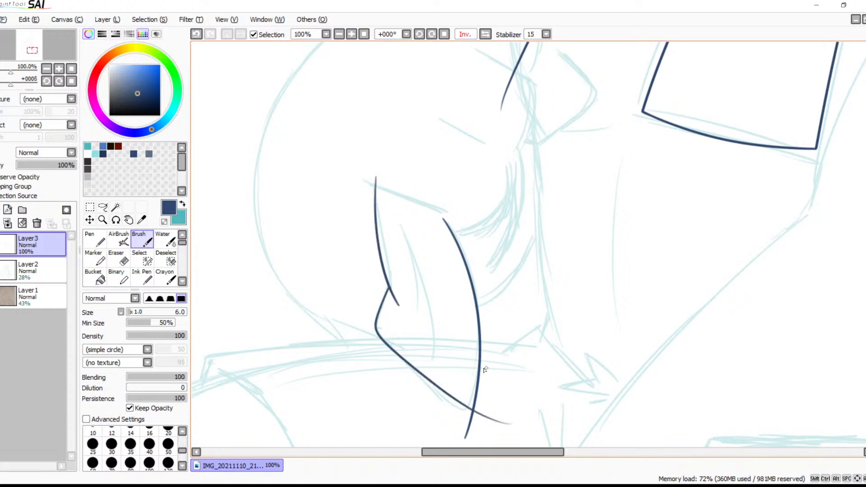
key("ctrl+z")
mouse_move(391, 289)
left_mouse_down()
mouse_move(401, 369)
mouse_move(461, 403)
left_mouse_up()
key("ctrl+z")
mouse_move(390, 285)
left_mouse_down()
mouse_move(390, 353)
mouse_move(495, 445)
left_mouse_up()
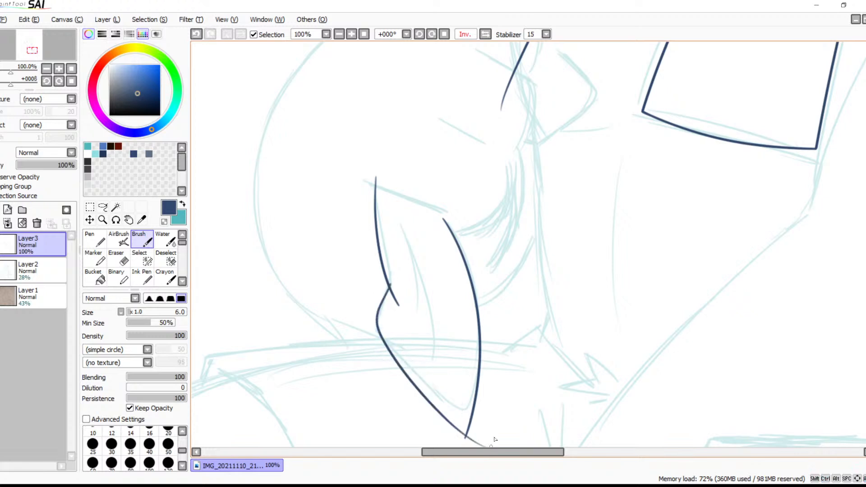
key("ctrl+z")
key("ctrl+z")
Ink the short slanted segment that starts the angular contour beside the arm's lower end
left_click_drag(465, 249, 486, 308)
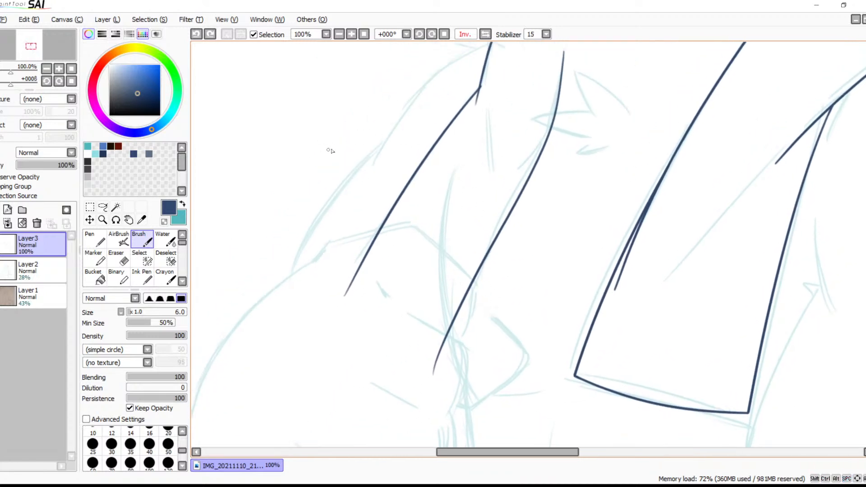
left_click(350, 36)
left_click_drag(360, 274, 664, 233)
left_click_drag(419, 208, 380, 258)
key("ctrl+z")
left_click_drag(426, 206, 380, 258)
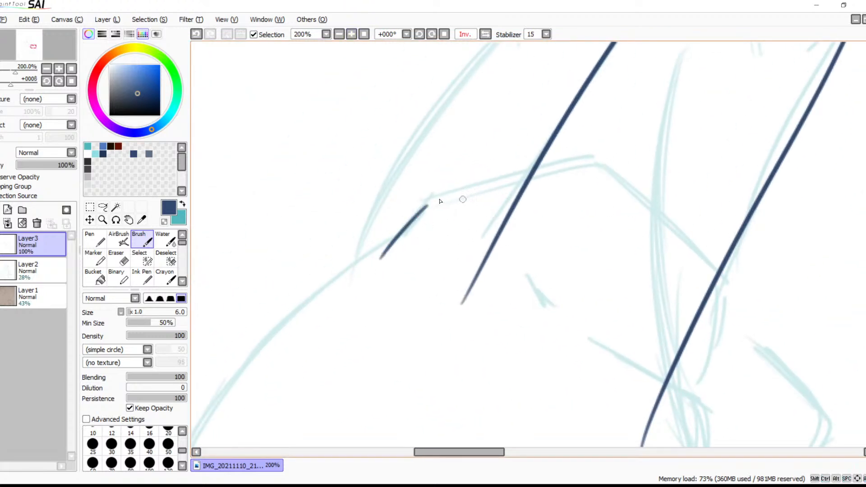
Ink the contour's shallow upper arc from the short slanted segment across the arm's outer line to the peak
mouse_move(417, 218)
left_mouse_down()
mouse_move(466, 192)
mouse_move(606, 166)
left_mouse_up()
key("ctrl+z")
left_click_drag(418, 214, 616, 154)
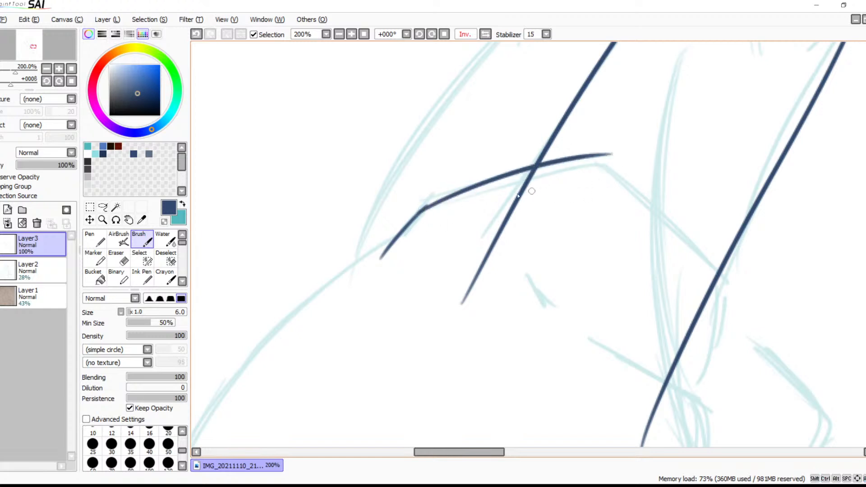
key("ctrl+z")
mouse_move(422, 211)
left_mouse_down()
mouse_move(571, 160)
mouse_move(612, 156)
mouse_move(745, 280)
left_mouse_up()
key("ctrl+z")
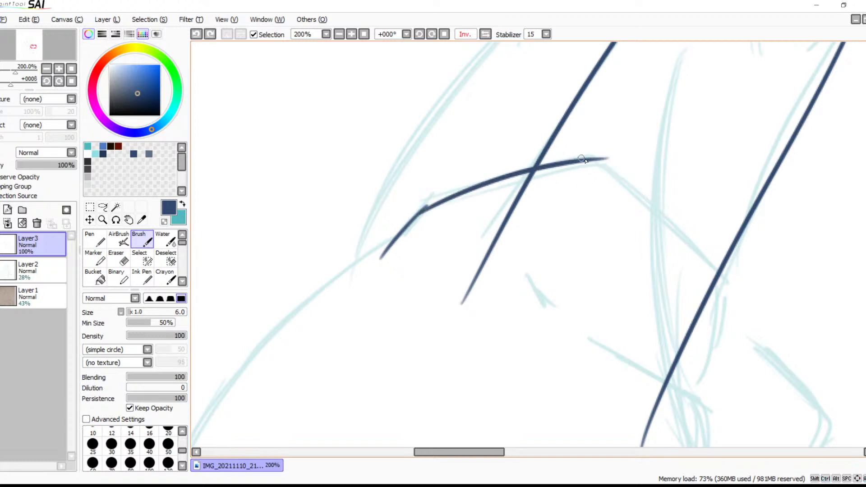
Ink the contour's descending side from the peak to the arm's inner line
left_click_drag(584, 161, 718, 285)
key("ctrl+z")
left_click_drag(591, 161, 750, 285)
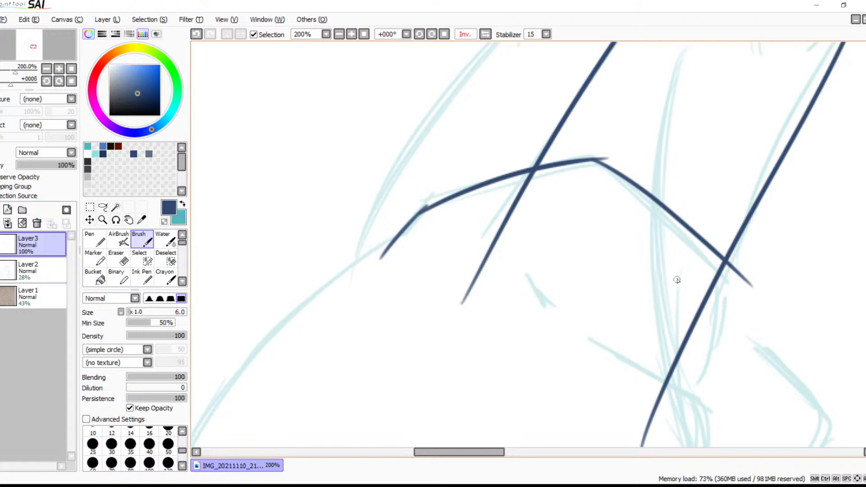
mouse_move(681, 273)
left_mouse_down()
mouse_move(643, 212)
mouse_move(657, 207)
left_mouse_up()
key("ctrl+z")
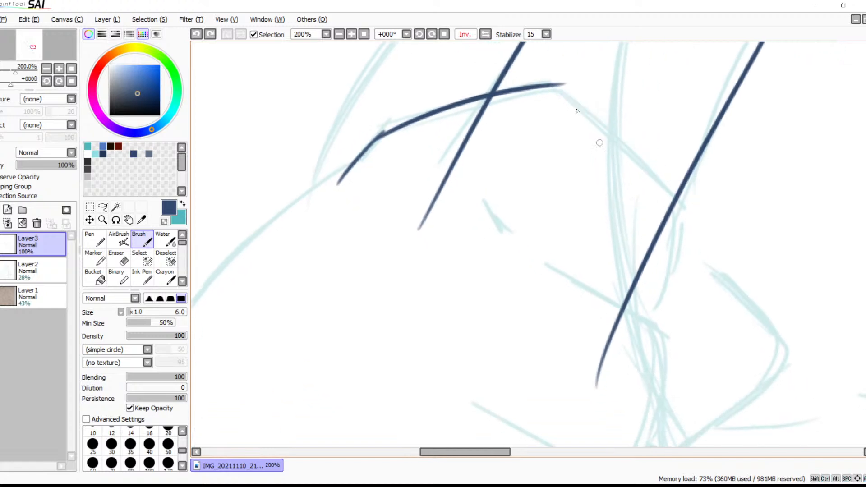
mouse_move(547, 87)
left_mouse_down()
mouse_move(584, 106)
mouse_move(683, 215)
left_mouse_up()
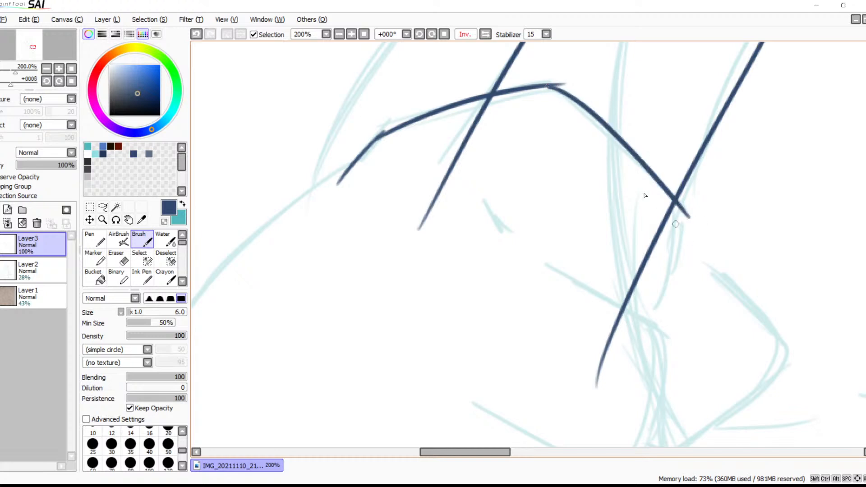
key("ctrl+z")
mouse_move(550, 85)
left_mouse_down()
mouse_move(680, 210)
mouse_move(684, 238)
mouse_move(662, 325)
left_mouse_up()
key("ctrl+z")
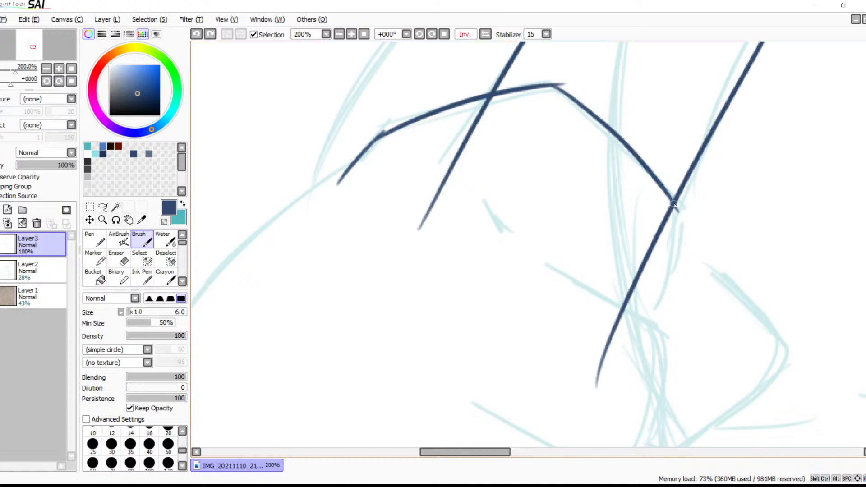
Ink the contour's bulging curve downward from its junction with the arm's inner line
left_click_drag(672, 205, 654, 329)
key("ctrl+z")
mouse_move(673, 206)
left_mouse_down()
mouse_move(679, 232)
mouse_move(657, 358)
left_mouse_up()
key("ctrl+z")
left_click_drag(673, 205, 640, 342)
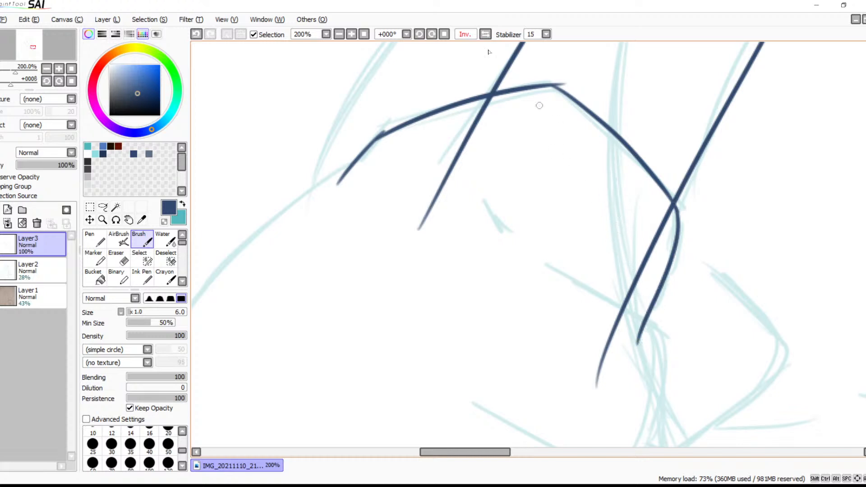
Erase the part of the arm's outer line that extends below the contour's upper arc
left_click(353, 36)
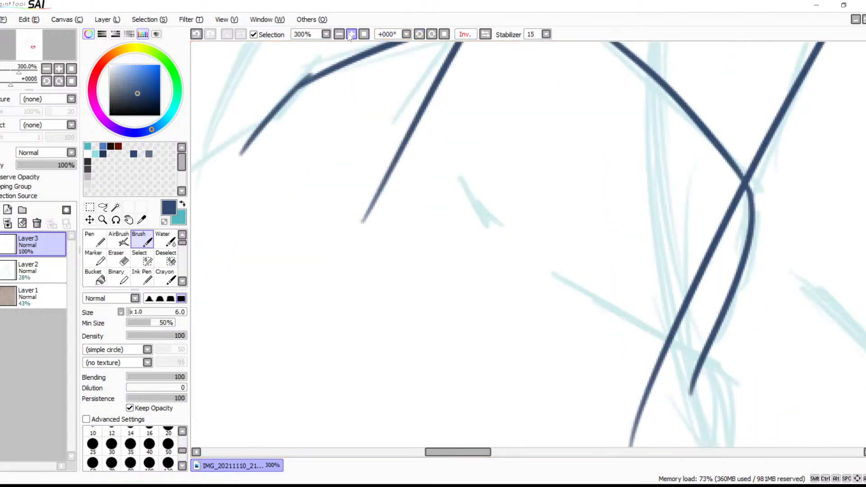
left_click(353, 37)
left_click(353, 36)
left_click_drag(398, 159, 534, 402)
left_click_drag(528, 311, 537, 289)
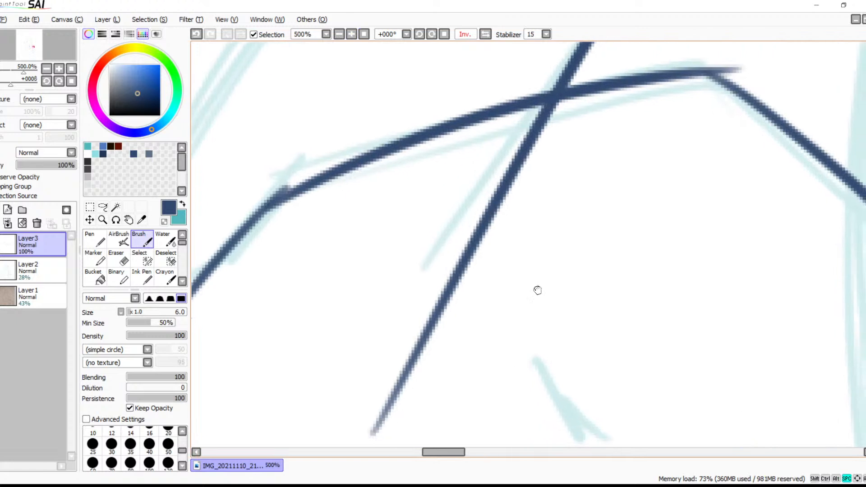
key("e")
mouse_move(582, 110)
left_mouse_down()
mouse_move(517, 131)
mouse_move(581, 106)
mouse_move(512, 124)
mouse_move(593, 110)
mouse_move(538, 139)
mouse_move(553, 148)
mouse_move(481, 197)
mouse_move(456, 225)
mouse_move(486, 237)
mouse_move(386, 335)
mouse_move(421, 357)
left_mouse_up()
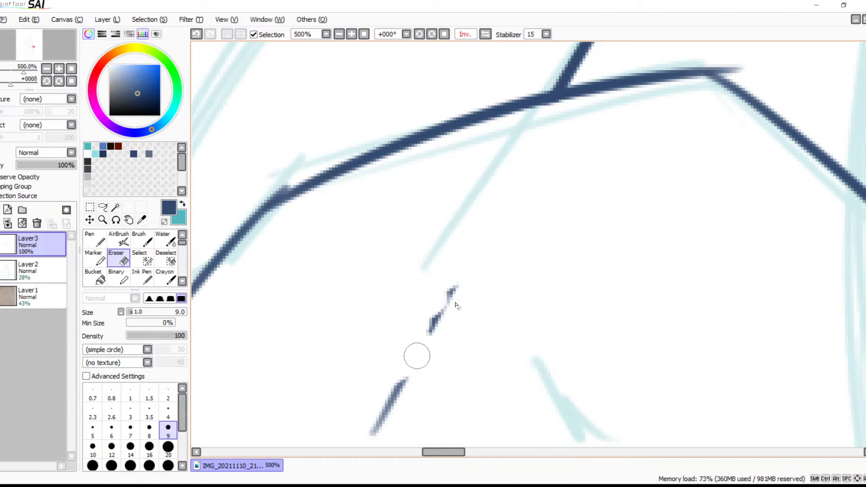
left_click_drag(523, 328, 576, 211)
left_click_drag(524, 159, 435, 344)
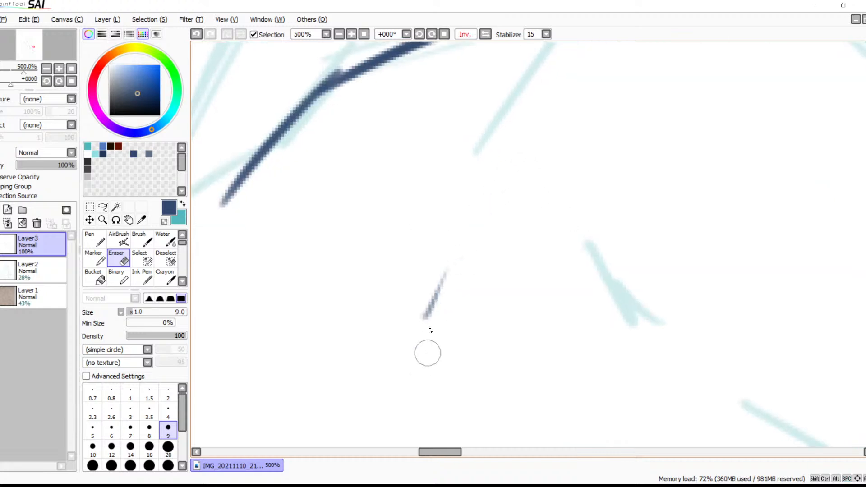
left_click_drag(505, 167, 436, 304)
mouse_move(518, 197)
left_mouse_down()
mouse_move(485, 259)
mouse_move(462, 349)
left_mouse_up()
Erase the stray line ends at the contour's outer corner and at its peak
mouse_move(314, 332)
left_mouse_down()
mouse_move(417, 221)
mouse_move(394, 218)
mouse_move(345, 248)
mouse_move(373, 235)
left_mouse_up()
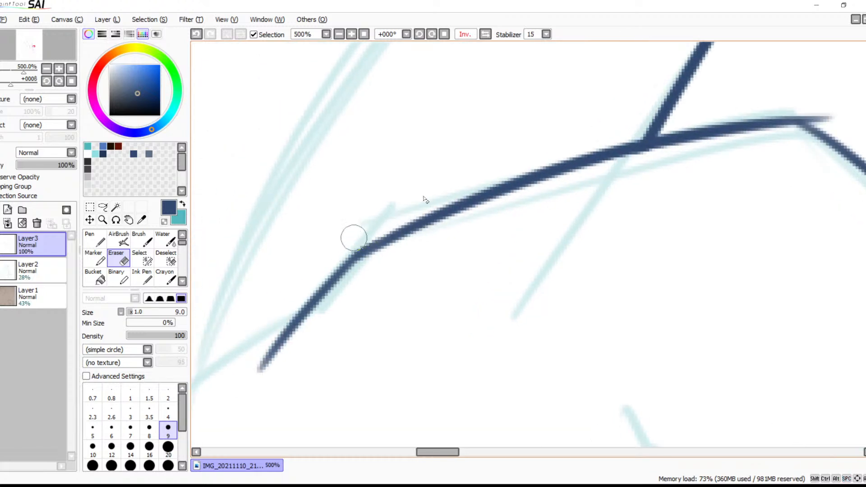
left_click_drag(587, 198, 322, 257)
mouse_move(548, 163)
left_mouse_down()
mouse_move(566, 175)
mouse_move(542, 173)
left_mouse_up()
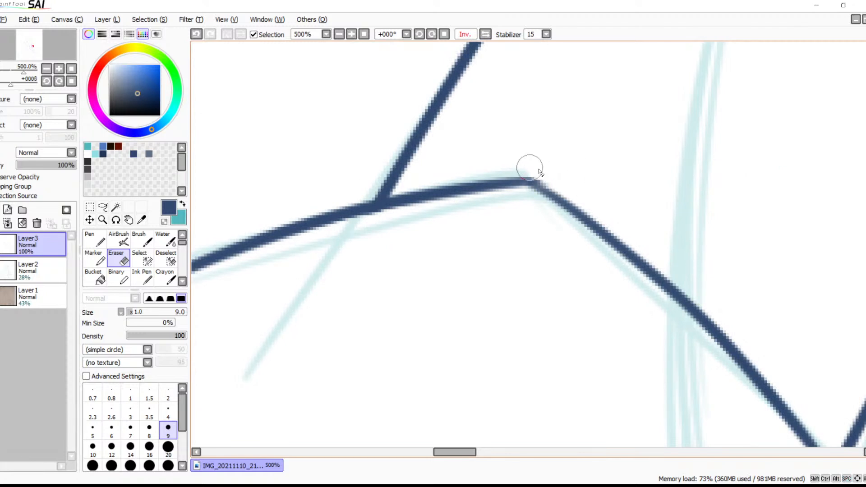
Erase the part of the arm's inner line that extends below its junction with the contour
mouse_move(594, 167)
left_mouse_down()
mouse_move(437, 163)
mouse_move(406, 118)
left_mouse_up()
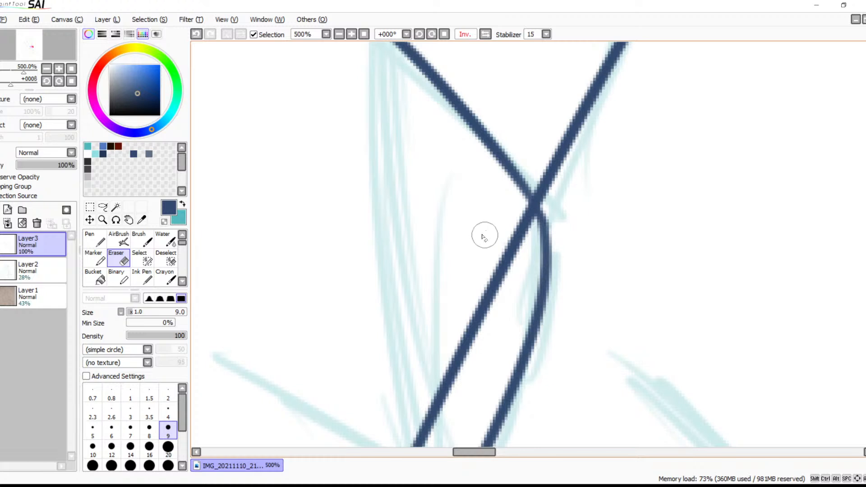
mouse_move(506, 208)
left_mouse_down()
mouse_move(521, 228)
mouse_move(521, 217)
mouse_move(524, 228)
mouse_move(529, 219)
mouse_move(518, 203)
mouse_move(524, 226)
mouse_move(511, 236)
mouse_move(515, 224)
mouse_move(464, 329)
left_mouse_up()
key("ctrl+z")
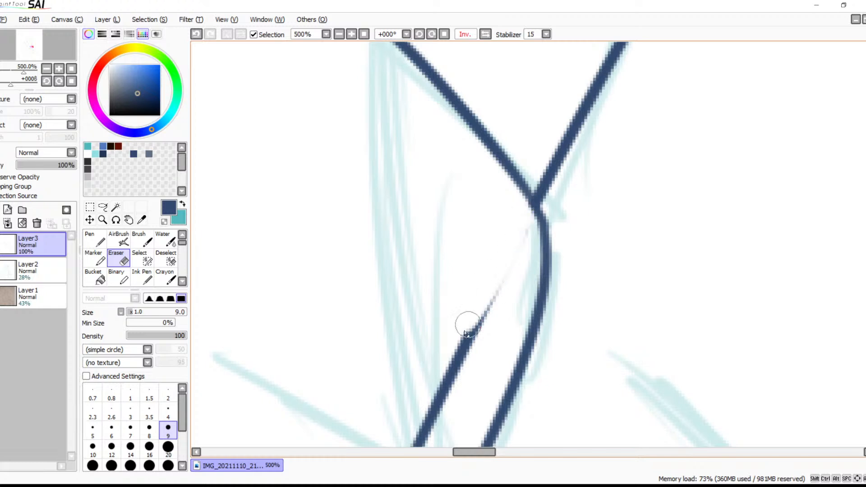
mouse_move(525, 226)
left_mouse_down()
mouse_move(437, 371)
mouse_move(479, 305)
mouse_move(427, 408)
mouse_move(461, 360)
mouse_move(527, 187)
mouse_move(448, 338)
mouse_move(458, 296)
mouse_move(408, 440)
left_mouse_up()
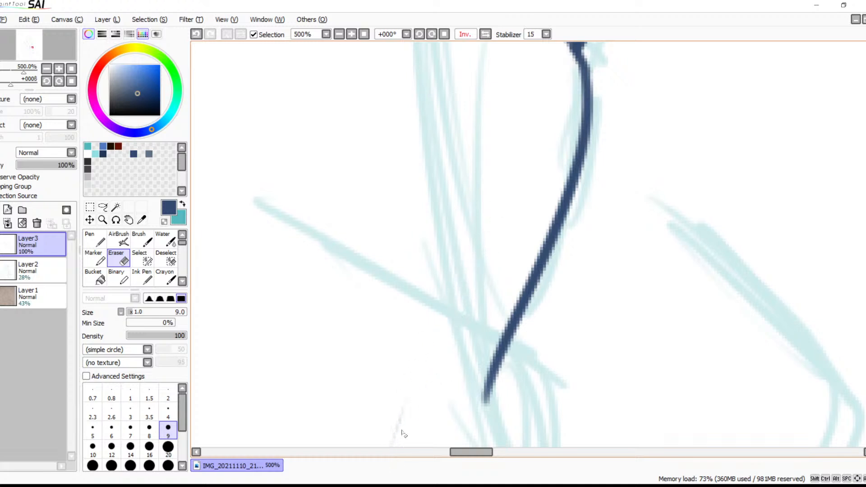
left_click_drag(478, 333, 493, 208)
left_click_drag(439, 255, 401, 421)
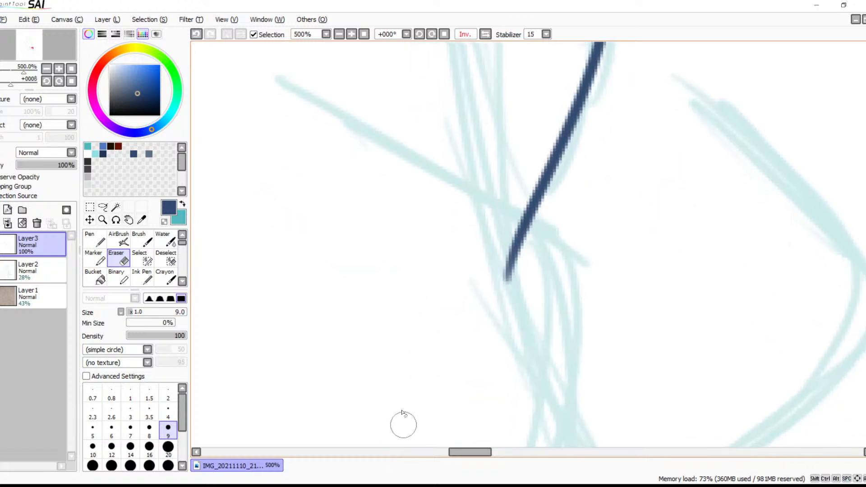
Trim the lower tip of the contour's bulging curve and redraw it to meet the sketched diagonal line
mouse_move(455, 256)
left_mouse_down()
mouse_move(454, 306)
mouse_move(479, 275)
mouse_move(629, 253)
left_mouse_up()
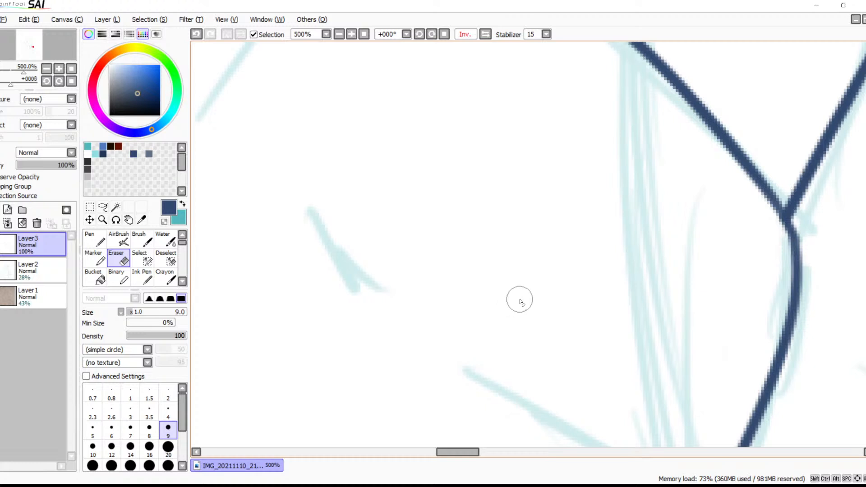
left_click_drag(554, 316, 479, 100)
mouse_move(519, 252)
left_mouse_down()
mouse_move(495, 249)
mouse_move(478, 215)
left_mouse_up()
mouse_move(579, 256)
left_mouse_down()
mouse_move(626, 244)
mouse_move(597, 245)
mouse_move(574, 294)
mouse_move(594, 303)
left_mouse_up()
key("b")
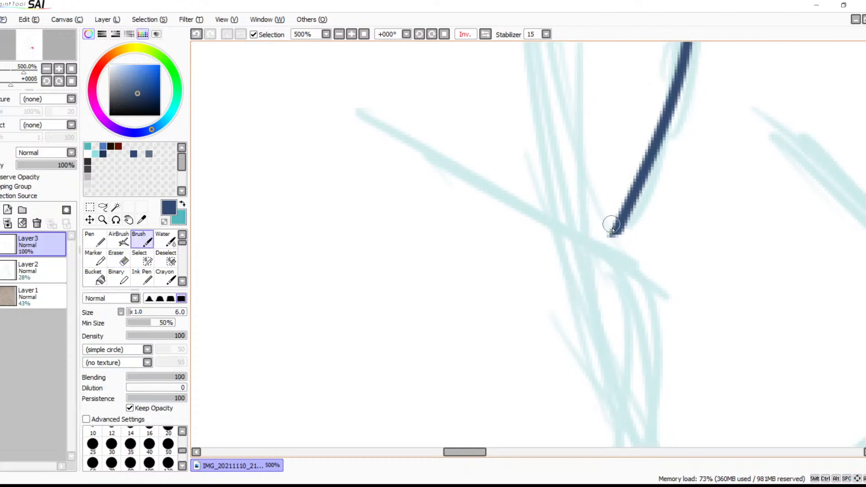
left_click_drag(615, 227, 605, 251)
key("ctrl+z")
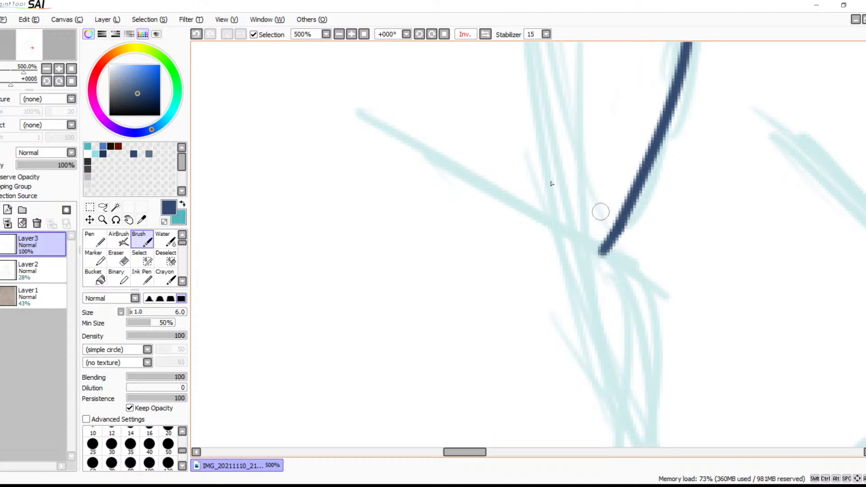
Ink the short crease mark inside the contour and try a diagonal line running to the contour's lower tip
left_click(339, 34)
left_click(338, 34)
left_click(338, 34)
left_click(339, 34)
left_click_drag(535, 226, 548, 203)
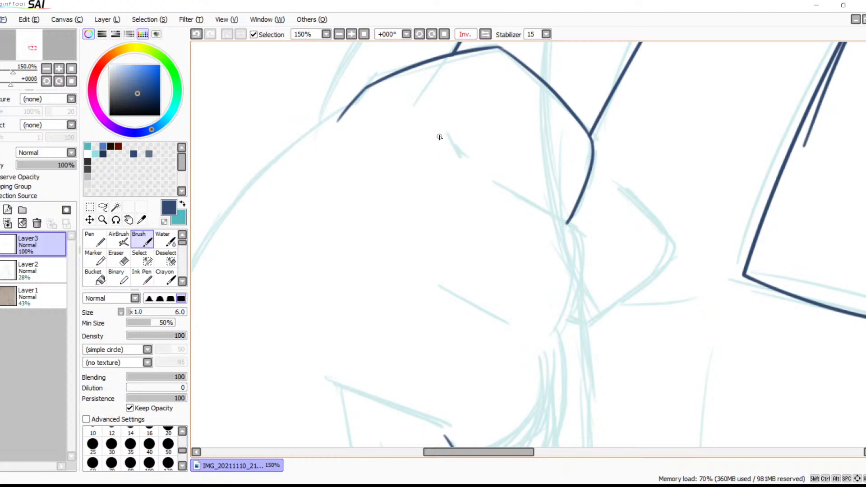
left_click_drag(483, 172, 590, 233)
key("ctrl+z")
left_click_drag(483, 175, 564, 232)
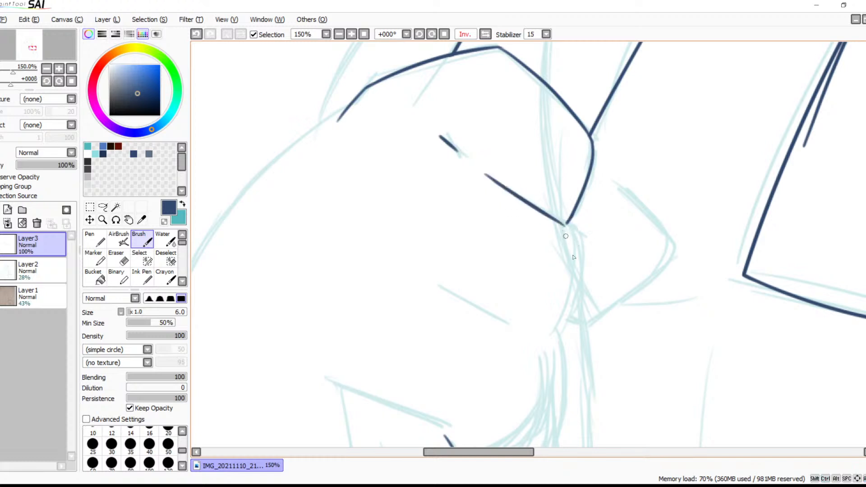
key("ctrl+z")
Try inking a curved fold line from inside the contour, past its lower tip and down along the sketched bulge
key("ctrl+z")
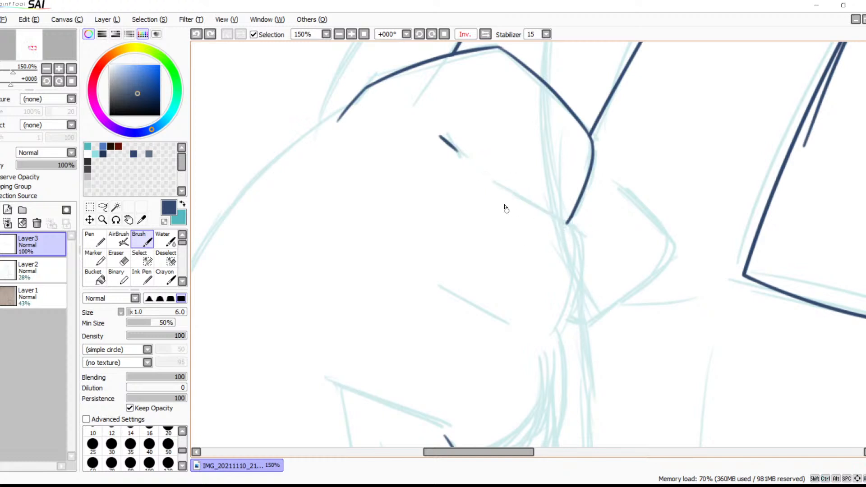
mouse_move(486, 177)
left_mouse_down()
mouse_move(559, 222)
mouse_move(552, 333)
left_mouse_up()
key("ctrl+z")
mouse_move(486, 178)
left_mouse_down()
mouse_move(566, 231)
mouse_move(523, 374)
left_mouse_up()
key("ctrl+z")
mouse_move(487, 178)
left_mouse_down()
mouse_move(562, 216)
mouse_move(553, 356)
left_mouse_up()
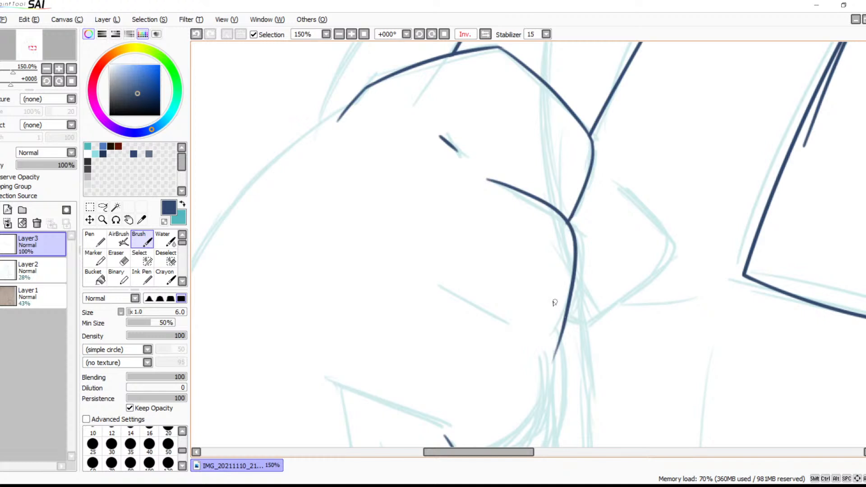
key("ctrl+z")
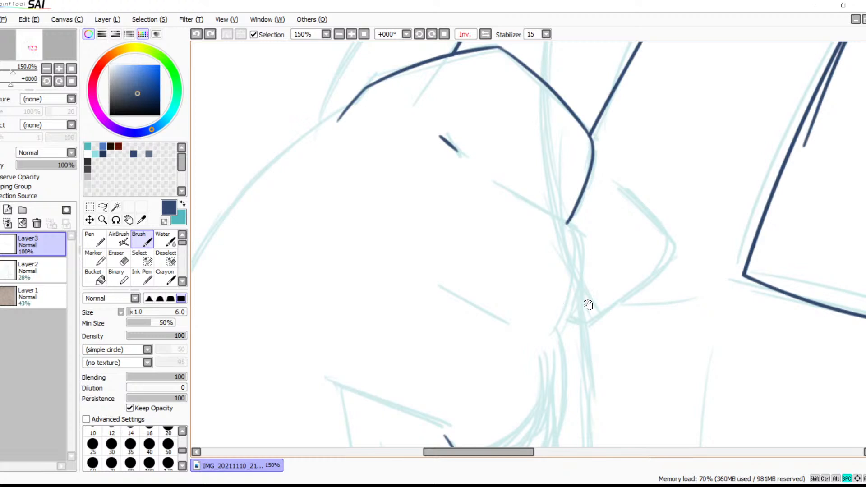
left_click_drag(584, 303, 568, 278)
left_click_drag(466, 151, 547, 223)
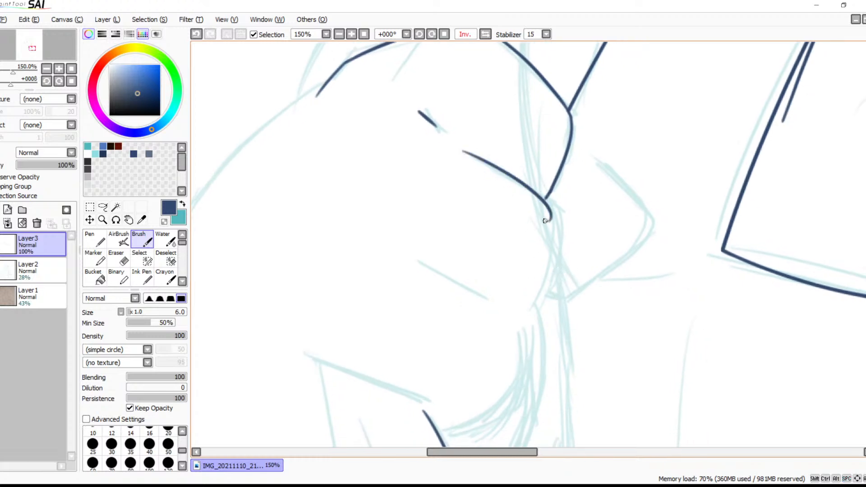
key("ctrl+z")
mouse_move(471, 157)
left_mouse_down()
mouse_move(542, 186)
mouse_move(536, 297)
left_mouse_up()
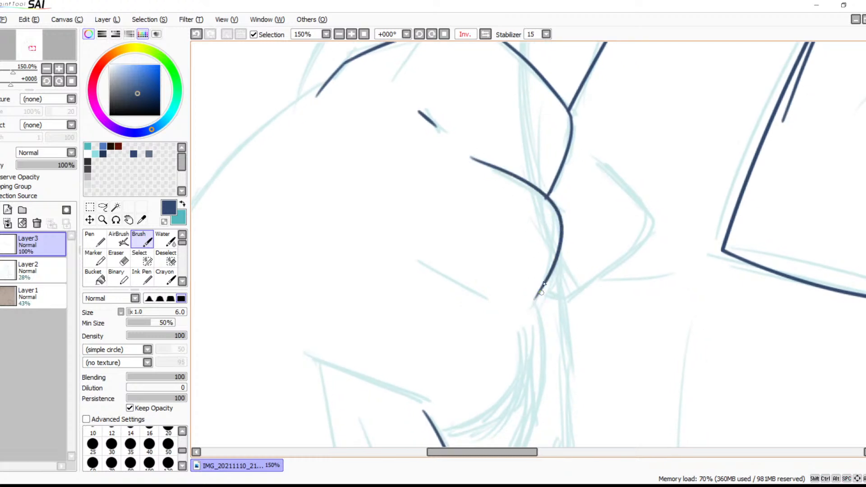
key("ctrl+z")
left_click_drag(525, 187, 496, 366)
key("ctrl+z")
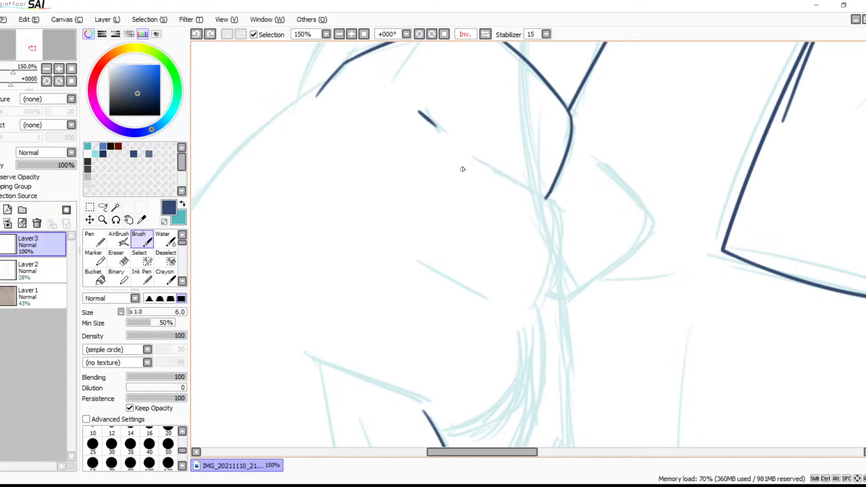
mouse_move(475, 159)
left_mouse_down()
mouse_move(533, 188)
mouse_move(516, 365)
left_mouse_up()
key("ctrl+z")
Try inking the fold line and bulge together with a rounded curve below them that sweeps to the leg line
mouse_move(475, 155)
left_mouse_down()
mouse_move(559, 253)
mouse_move(521, 339)
mouse_move(584, 231)
left_mouse_up()
left_click_drag(551, 207, 465, 356)
key("ctrl+z")
left_click_drag(550, 208, 544, 259)
left_click_drag(499, 311, 446, 321)
key("ctrl+z")
left_click_drag(553, 208, 442, 332)
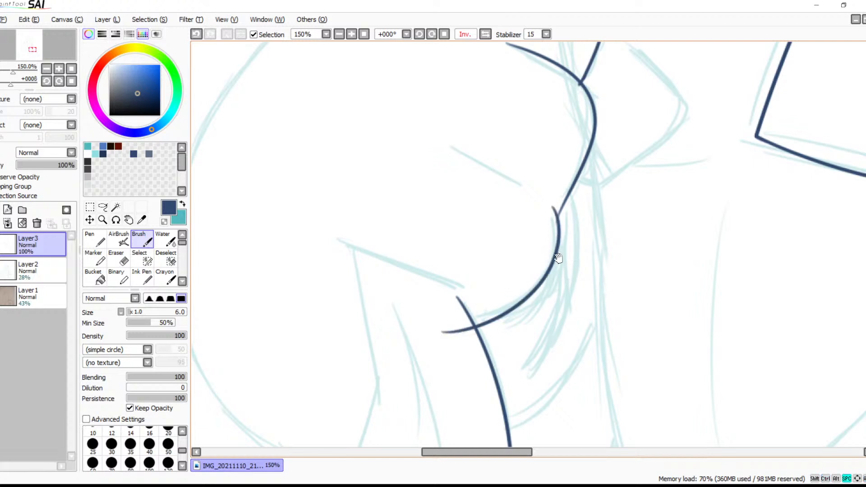
left_click_drag(559, 255, 522, 383)
left_click_drag(523, 334, 584, 290)
key("ctrl+z")
key("ctrl+z")
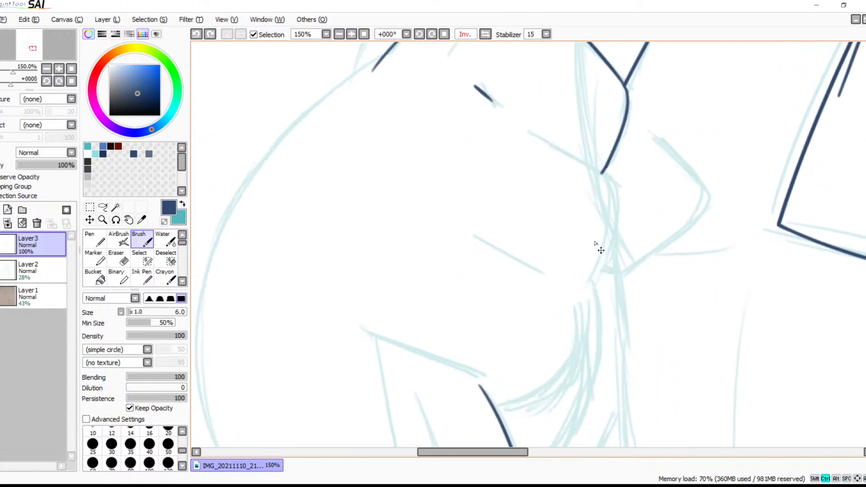
left_click_drag(530, 132, 611, 179)
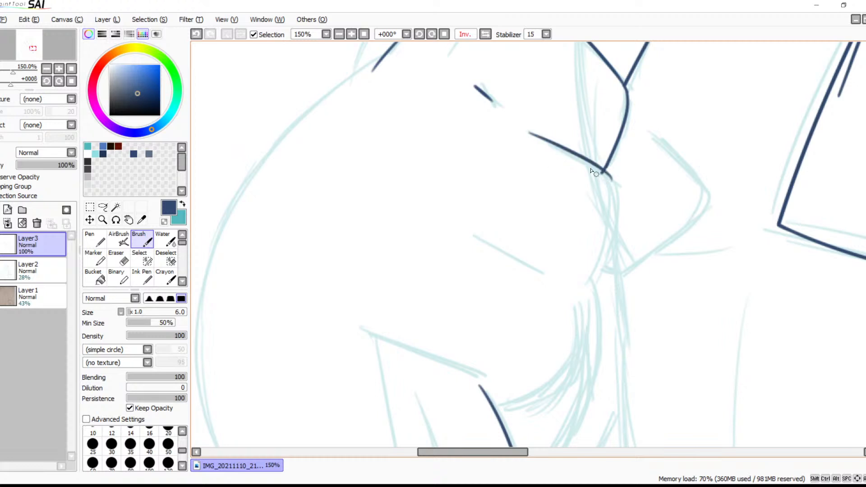
key("ctrl+z")
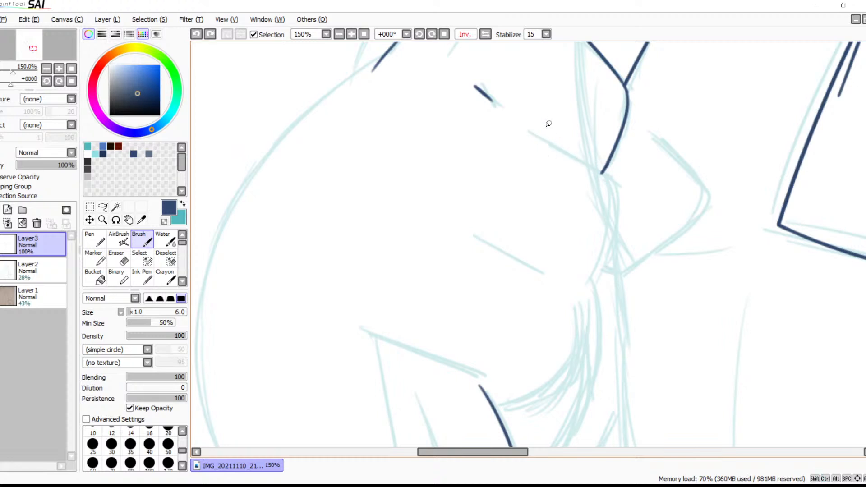
Try inking the large rounded outer outline that sweeps down from the contour's open upper end
left_click_drag(396, 96, 489, 154)
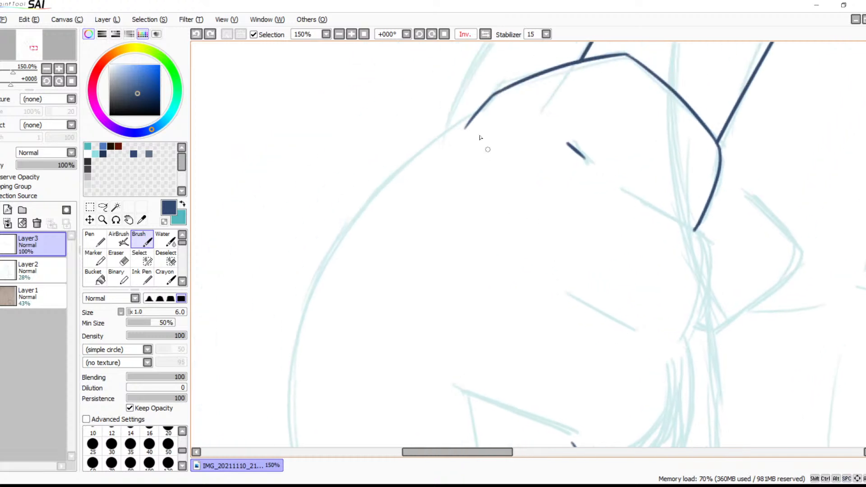
mouse_move(472, 112)
left_mouse_down()
mouse_move(388, 171)
mouse_move(248, 418)
left_mouse_up()
key("ctrl+z")
left_click_drag(482, 106, 276, 447)
key("ctrl+z")
left_click_drag(483, 108, 282, 446)
mouse_move(402, 303)
left_mouse_down()
mouse_move(445, 145)
mouse_move(433, 147)
mouse_move(391, 242)
left_mouse_up()
key("ctrl+z")
Ink the slanted fold line from inside the form to the contour's lower tip
left_click_drag(529, 170, 386, 260)
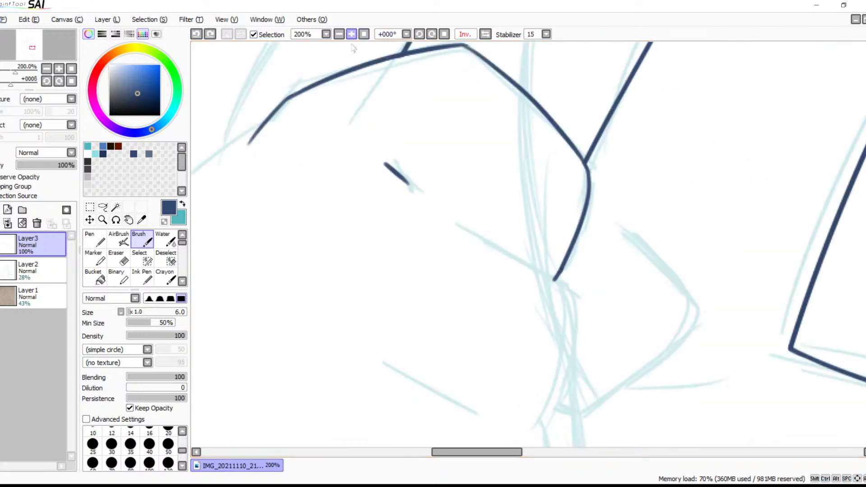
left_click(351, 34)
mouse_move(461, 143)
left_mouse_down()
mouse_move(538, 177)
mouse_move(582, 226)
mouse_move(532, 352)
left_mouse_up()
key("ctrl+z")
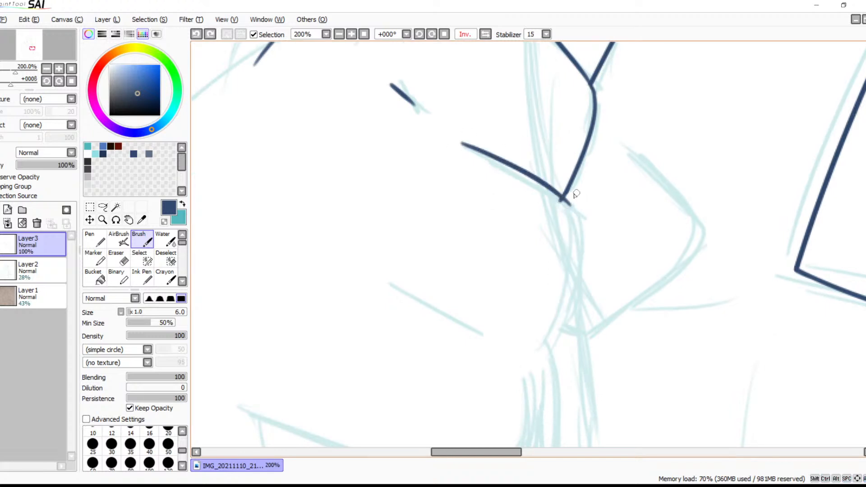
Continue the fold line from the junction into a bulging curve that runs down and tapers inward
mouse_move(565, 199)
left_mouse_down()
mouse_move(573, 219)
mouse_move(541, 381)
left_mouse_up()
key("ctrl+z")
mouse_move(566, 198)
left_mouse_down()
mouse_move(583, 293)
mouse_move(520, 361)
left_mouse_up()
key("ctrl+z")
mouse_move(566, 205)
left_mouse_down()
mouse_move(578, 243)
mouse_move(520, 360)
left_mouse_up()
key("ctrl+z")
mouse_move(565, 200)
left_mouse_down()
mouse_move(574, 244)
mouse_move(527, 348)
left_mouse_up()
key("ctrl+z")
mouse_move(565, 200)
left_mouse_down()
mouse_move(560, 317)
mouse_move(549, 340)
mouse_move(605, 247)
left_mouse_up()
Ink the short slanted crease inside the form and the rounded curve below the bulge, sweeping towards the leg line
left_click_drag(430, 163, 522, 214)
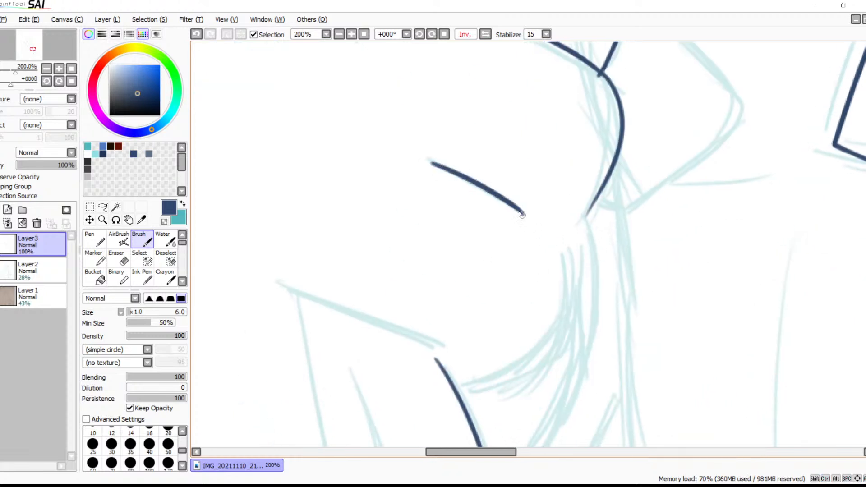
mouse_move(571, 227)
left_mouse_down()
mouse_move(576, 290)
mouse_move(474, 396)
left_mouse_up()
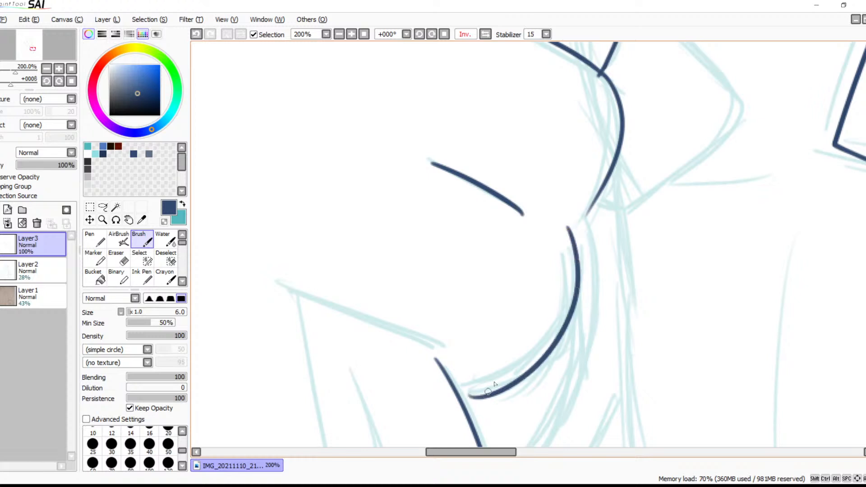
key("ctrl+z")
mouse_move(567, 228)
left_mouse_down()
mouse_move(574, 314)
mouse_move(469, 392)
left_mouse_up()
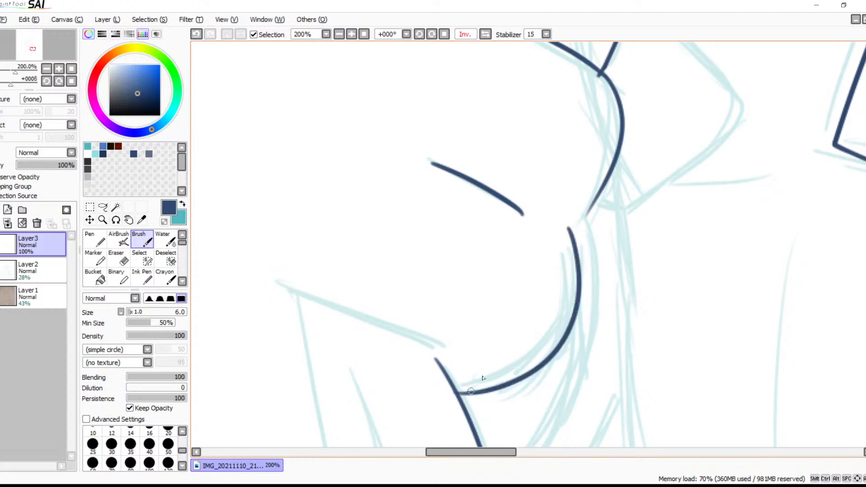
key("ctrl+z")
mouse_move(570, 228)
left_mouse_down()
mouse_move(569, 319)
mouse_move(487, 435)
left_mouse_up()
key("ctrl+z")
mouse_move(565, 232)
left_mouse_down()
mouse_move(508, 379)
mouse_move(480, 396)
left_mouse_up()
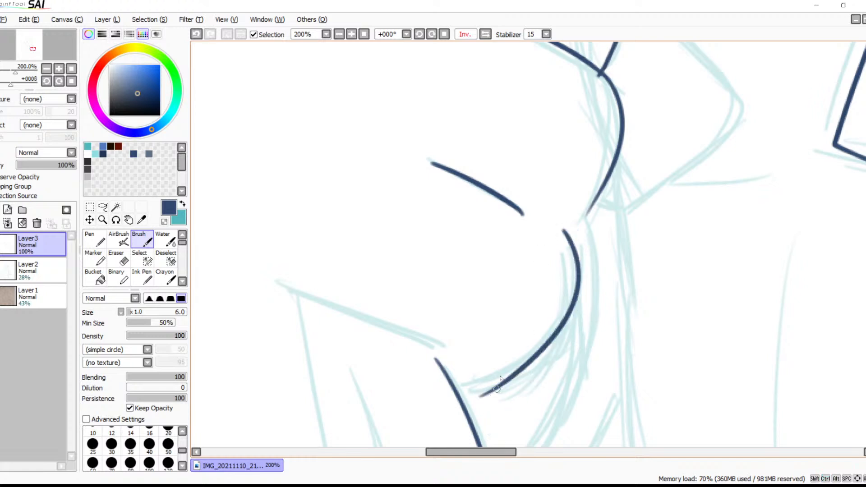
Ink the outer curved form beside the bulge and join its lower end to the rounded curve beneath
key("space")
left_click_drag(498, 311, 501, 391)
left_click_drag(543, 230, 564, 336)
left_click_drag(545, 297, 460, 290)
mouse_move(599, 192)
left_mouse_down()
mouse_move(675, 293)
mouse_move(558, 426)
left_mouse_up()
key("space")
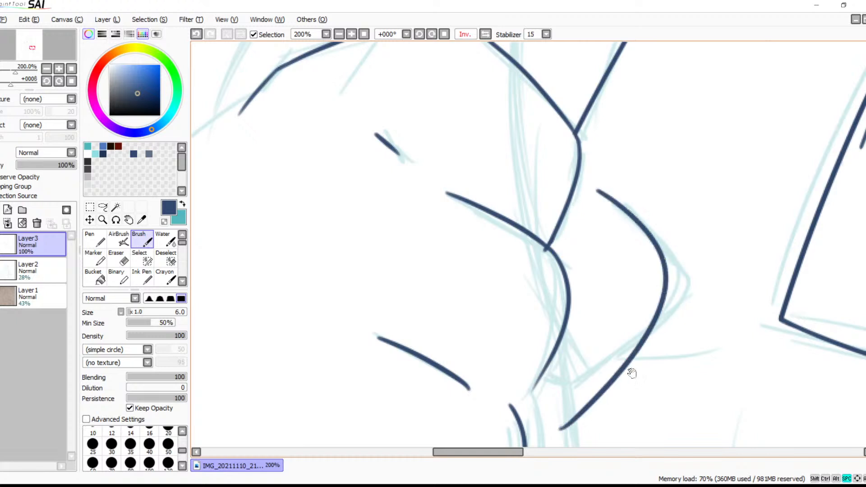
left_click_drag(657, 357, 671, 205)
left_click_drag(578, 269, 536, 269)
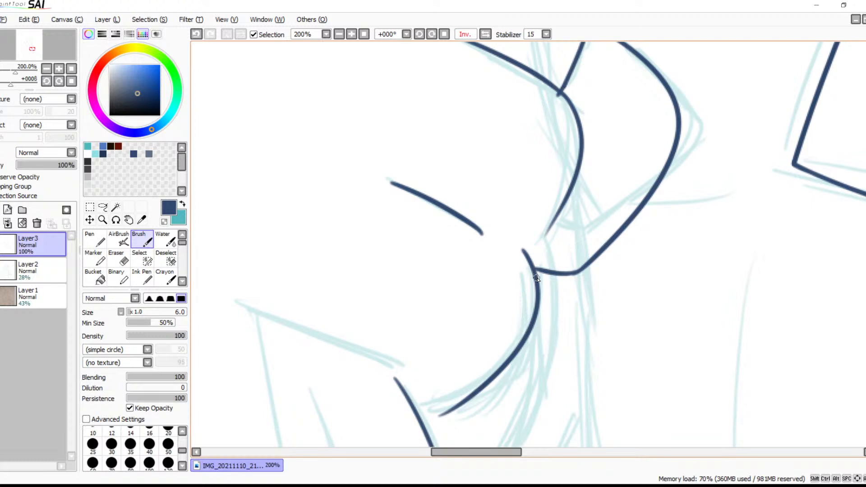
Extend the bulge's tapered lower end to meet the top of the rounded curve below it
key("space")
mouse_move(551, 251)
left_mouse_down()
mouse_move(561, 332)
mouse_move(595, 285)
mouse_move(563, 259)
left_mouse_up()
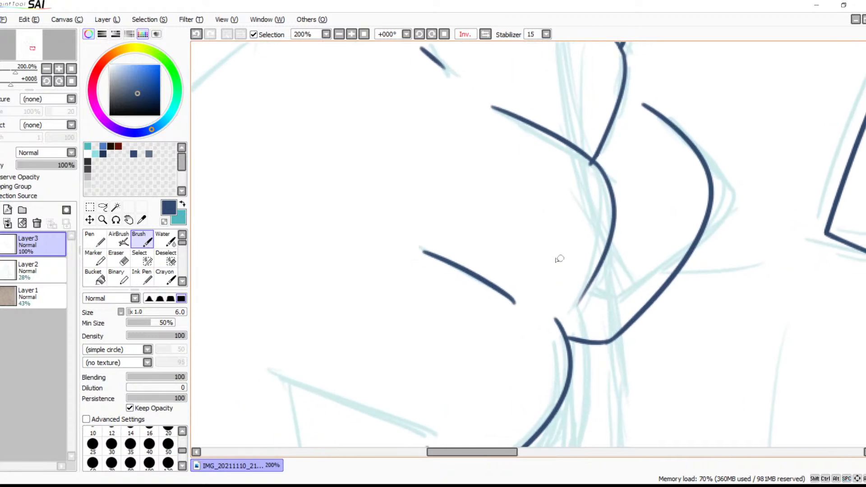
left_click(351, 34)
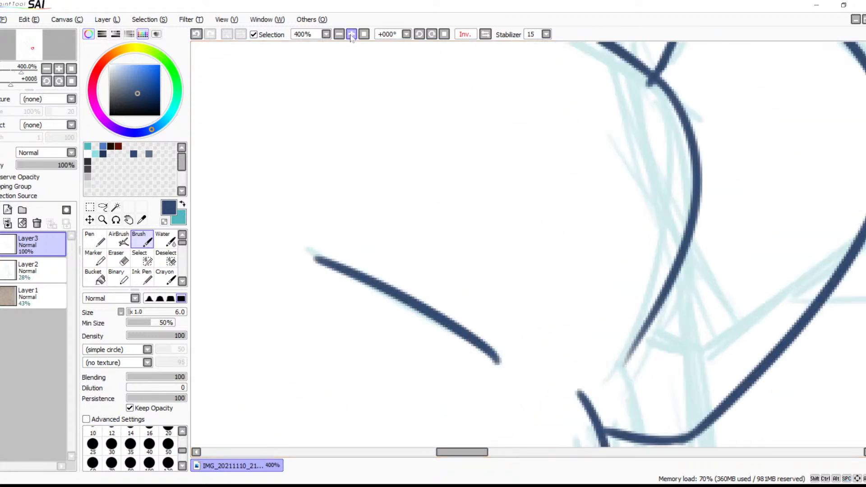
left_click_drag(599, 225, 536, 321)
key("ctrl+z")
left_click_drag(603, 226, 523, 311)
key("ctrl+z")
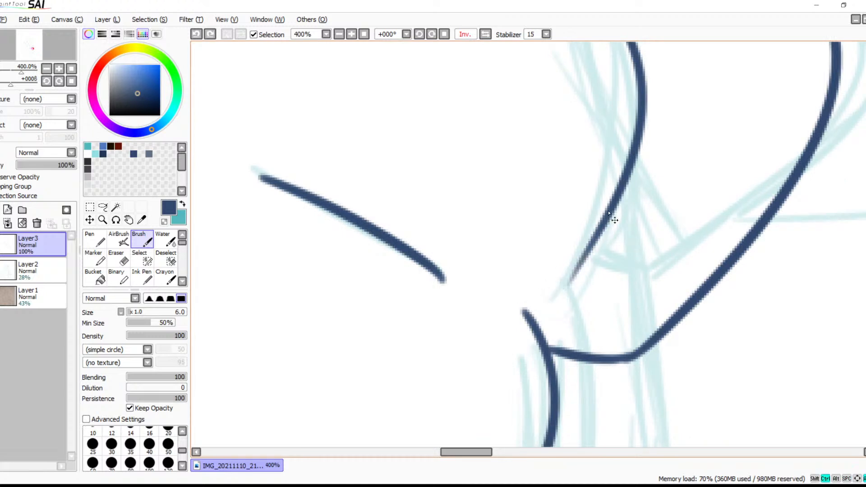
left_click_drag(605, 218, 541, 298)
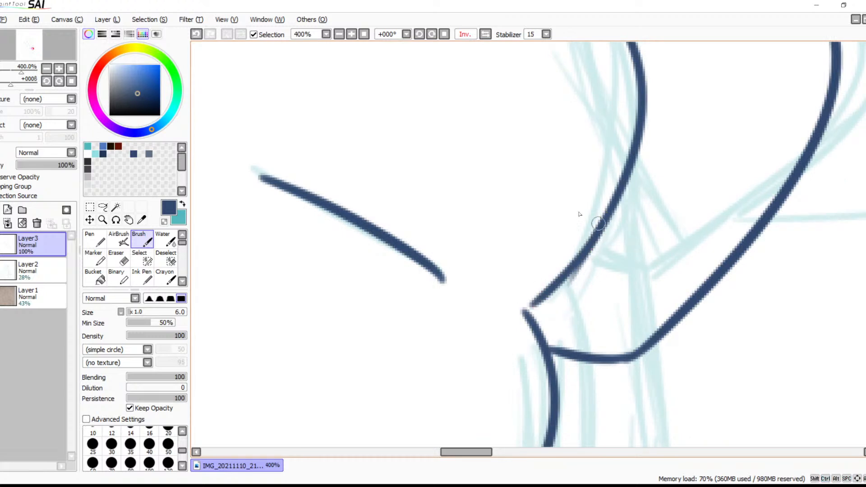
Erase the faded leftover stroke beside the bulge's lower end and close the gap at the corner with the curve below
left_click_drag(582, 261, 513, 207)
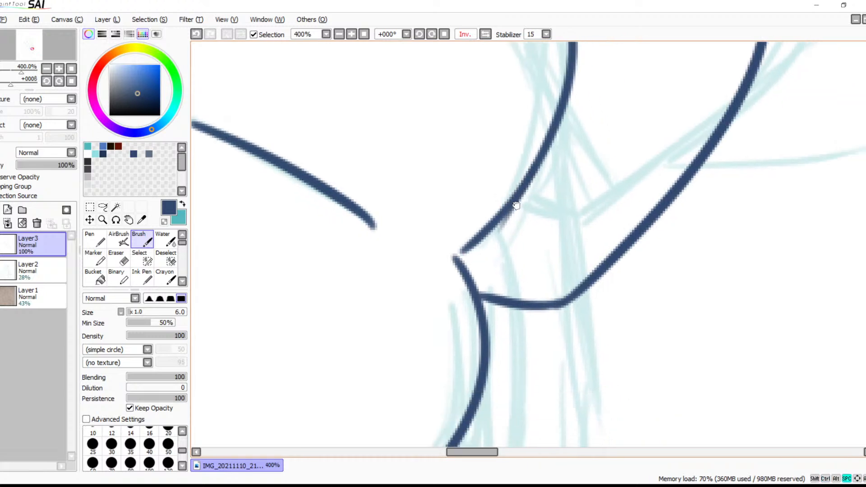
left_click(352, 35)
left_click(352, 35)
left_click_drag(579, 263, 532, 348)
key("e")
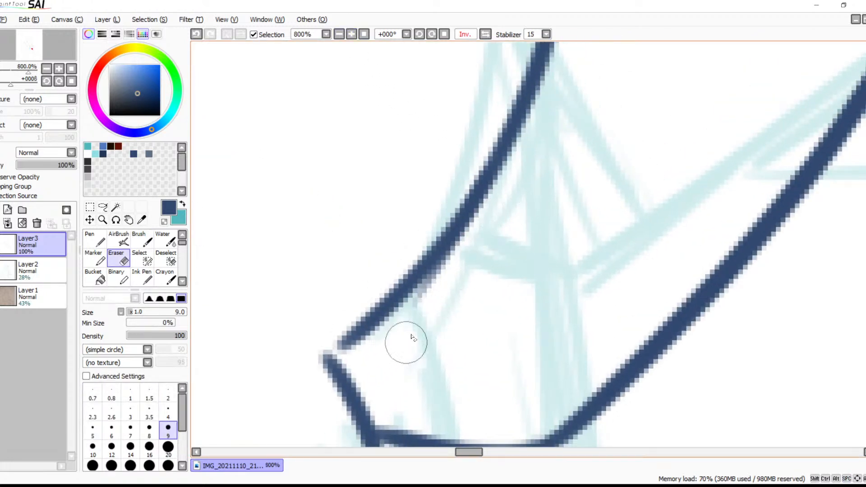
key("space")
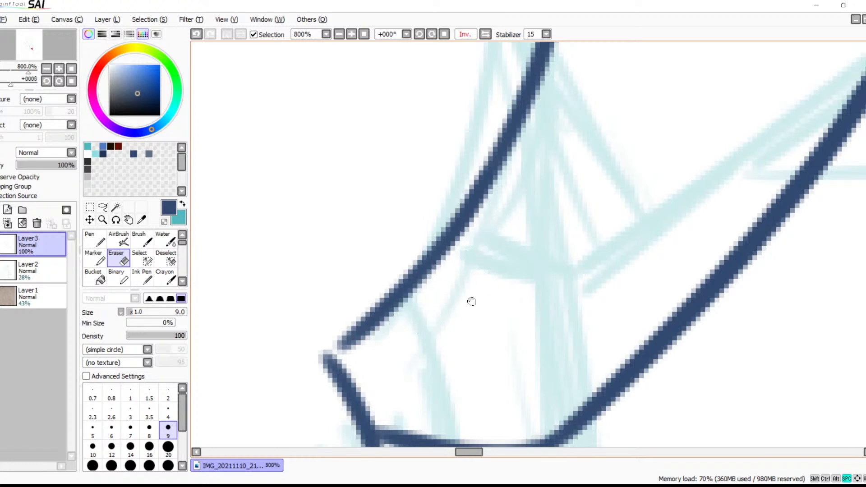
left_click_drag(471, 302, 569, 154)
key("b")
mouse_move(428, 191)
left_mouse_down()
mouse_move(448, 170)
mouse_move(430, 188)
mouse_move(441, 210)
mouse_move(432, 202)
left_mouse_up()
Erase the stub of the contour's tip that sticks out beyond its junction with the fold line
key("space")
left_click_drag(491, 209, 471, 383)
left_click_drag(513, 206, 481, 383)
left_click_drag(520, 180, 498, 377)
left_click_drag(509, 166, 522, 290)
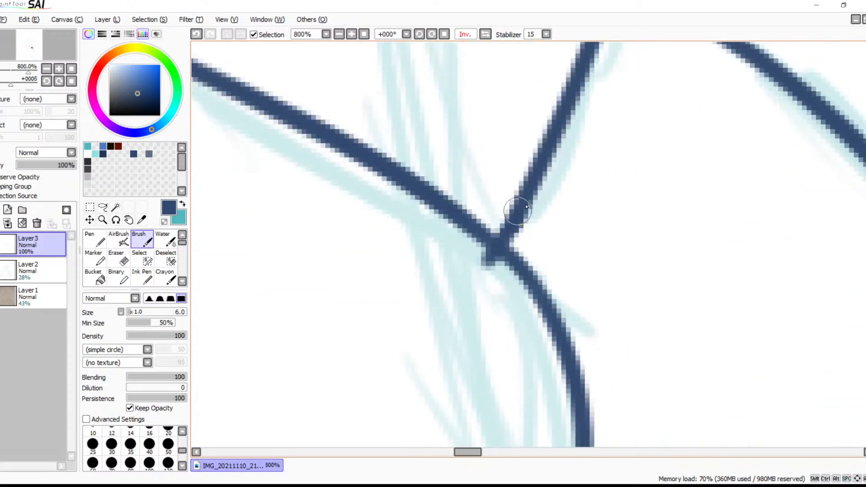
key("e")
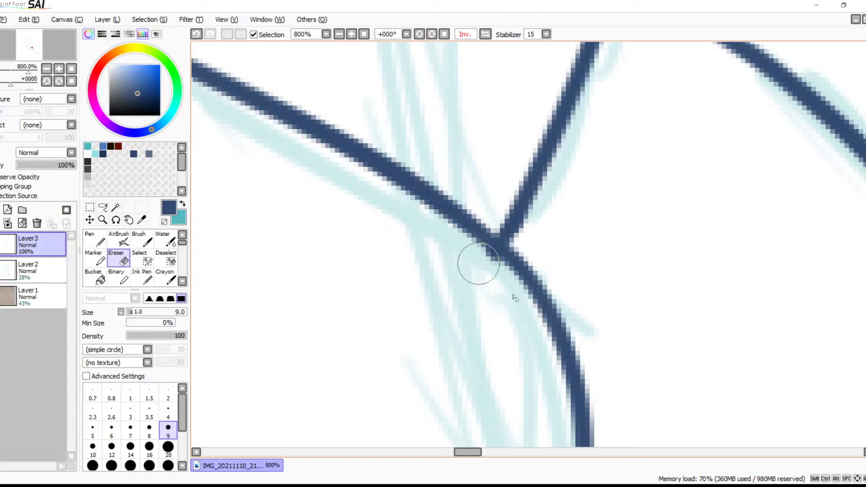
left_click_drag(473, 261, 507, 283)
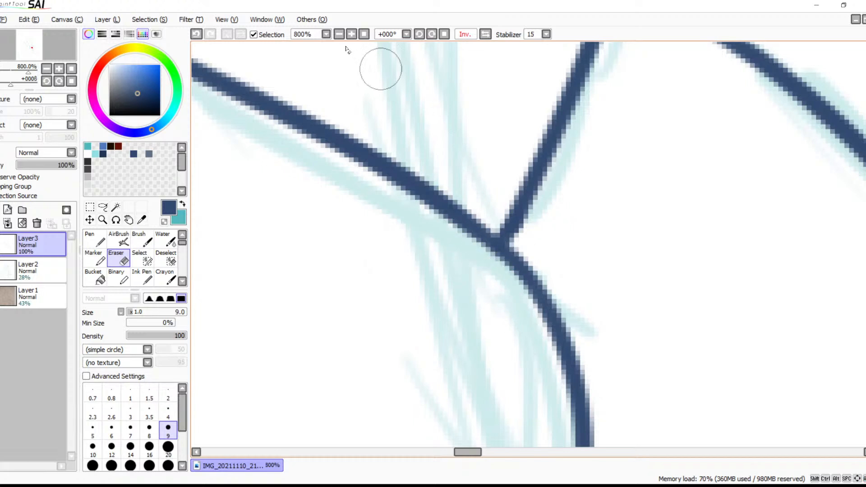
Erase the short slanted crease inside the form, below the fold line
left_click(338, 33)
left_click(338, 34)
left_click(338, 34)
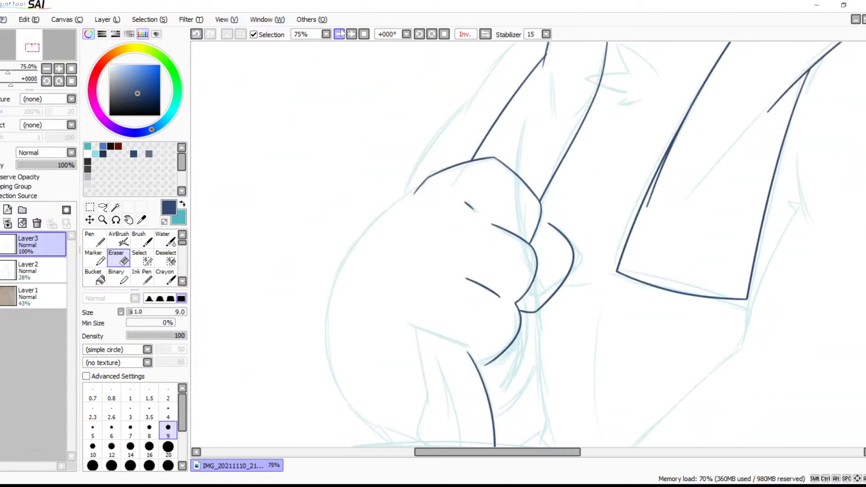
left_click(338, 34)
left_click(351, 33)
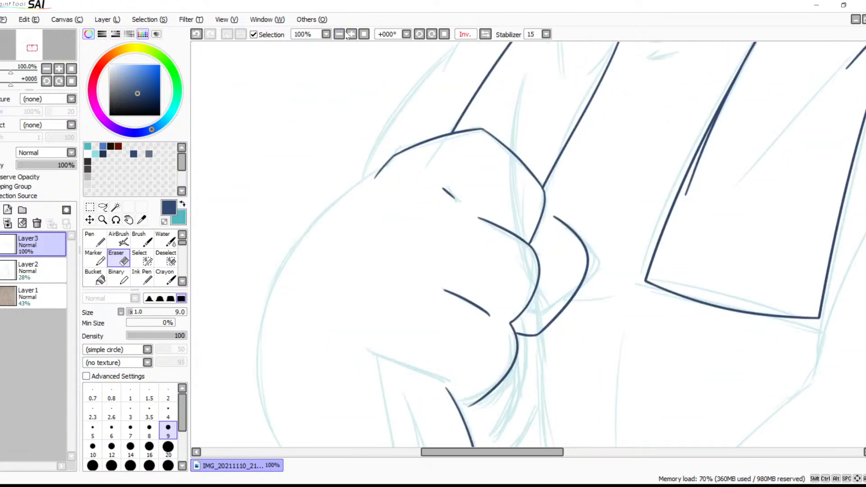
left_click(348, 34)
left_click(348, 34)
key("space")
left_click_drag(375, 404, 556, 229)
mouse_move(444, 199)
left_mouse_down()
mouse_move(522, 234)
mouse_move(458, 206)
mouse_move(551, 253)
mouse_move(603, 300)
left_mouse_up()
Redraw the short slanted crease along its sketched line
key("b")
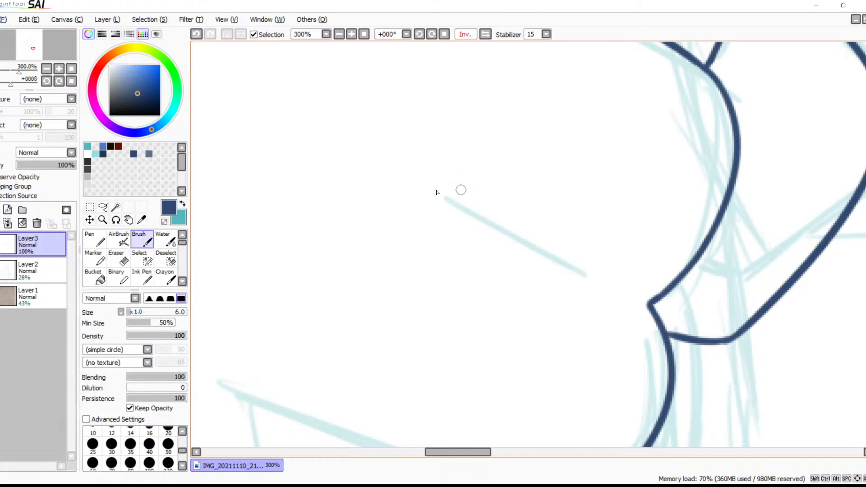
left_click_drag(440, 194, 583, 269)
key("ctrl+z")
mouse_move(440, 195)
left_mouse_down()
mouse_move(580, 284)
mouse_move(576, 383)
mouse_move(605, 334)
mouse_move(573, 206)
mouse_move(597, 79)
left_mouse_up()
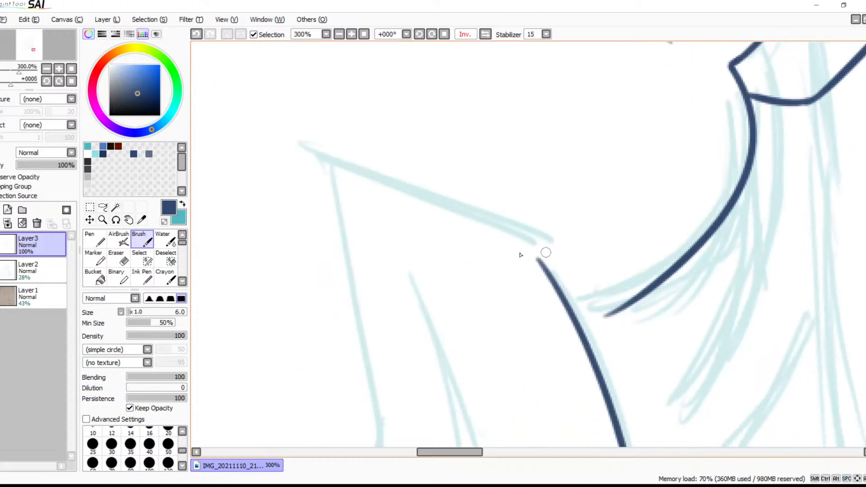
Ink the long diagonal line above the leg, ending just past the top of the inked leg line
left_click_drag(307, 152, 587, 253)
key("ctrl+z")
left_click_drag(308, 150, 609, 247)
key("ctrl+z")
left_click_drag(302, 154, 599, 281)
key("ctrl+z")
mouse_move(309, 161)
left_mouse_down()
mouse_move(451, 203)
mouse_move(567, 254)
left_mouse_up()
Extend the lower end of the rounded curve to join the leg line
left_click_drag(603, 296, 535, 170)
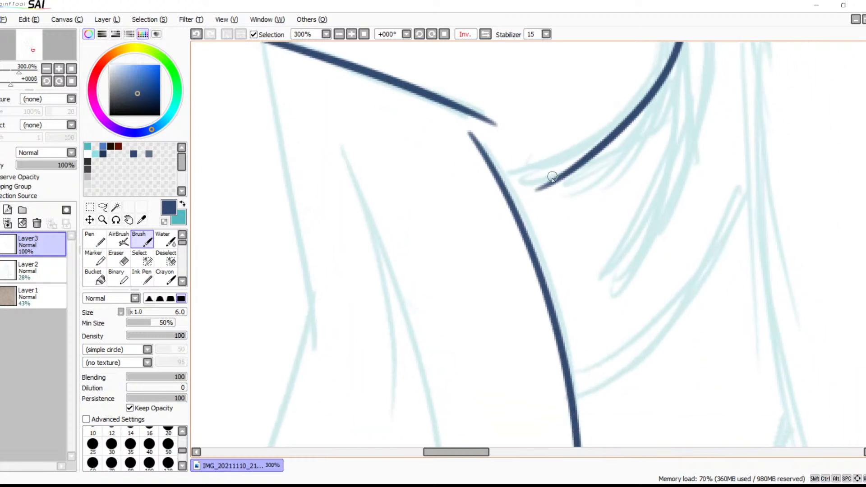
left_click(352, 34)
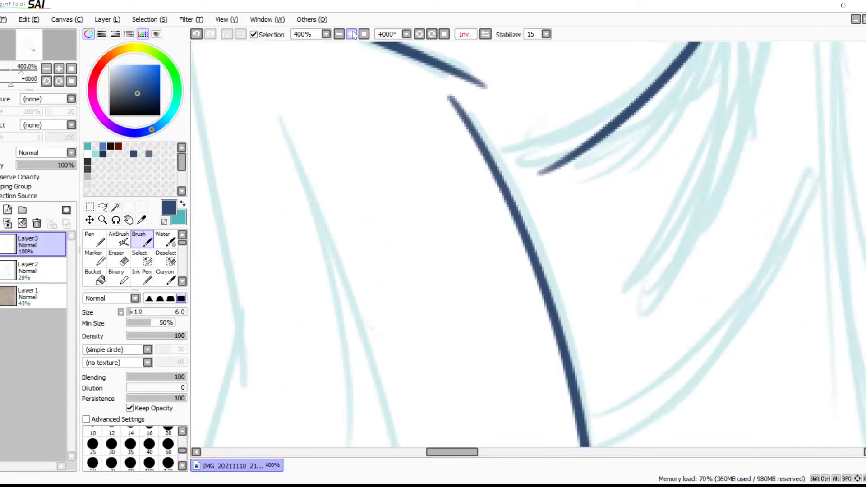
left_click_drag(573, 157, 477, 156)
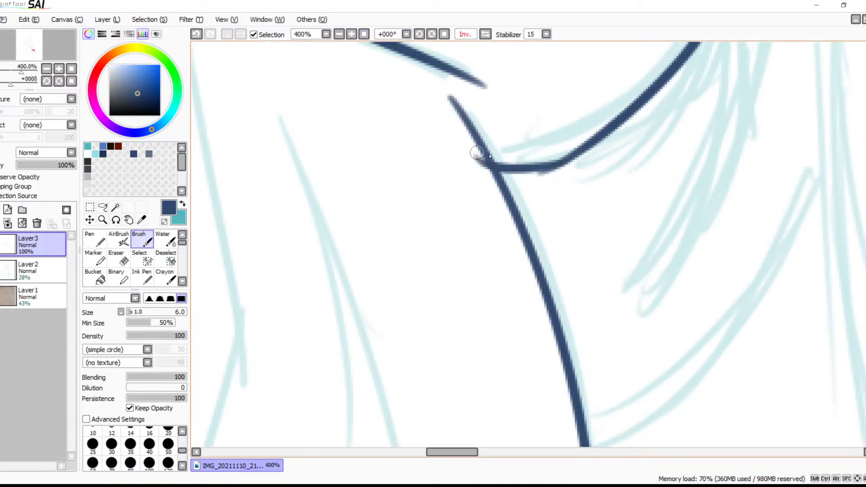
Redraw the lower end of the rounded curve into the leg line and erase the tip that overshoots it
key("ctrl+z")
left_click_drag(574, 157, 482, 160)
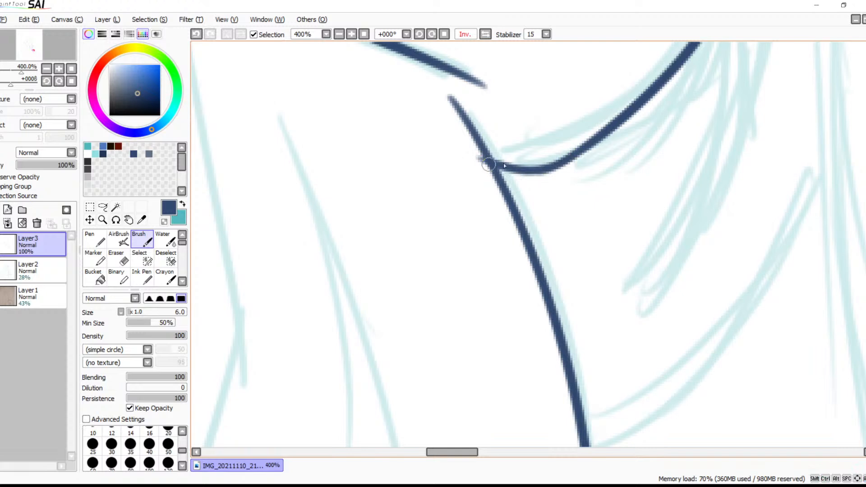
mouse_move(591, 191)
left_mouse_down()
mouse_move(528, 153)
mouse_move(532, 294)
left_mouse_up()
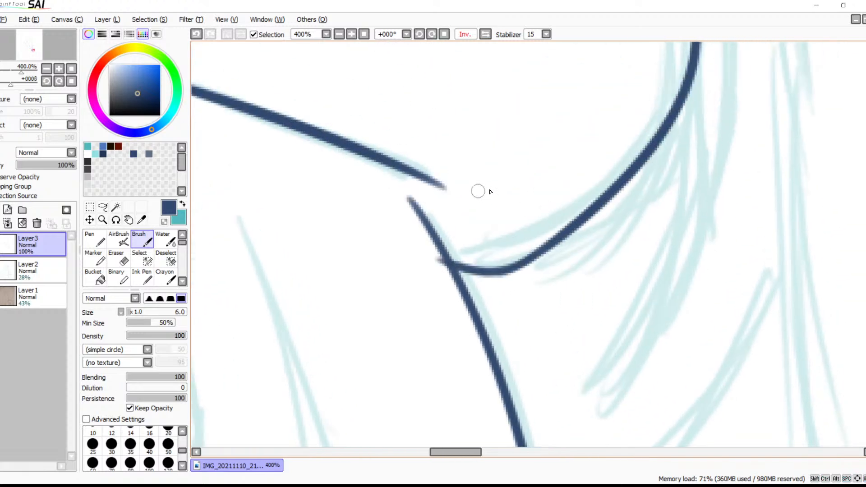
left_click(352, 34)
left_click(351, 35)
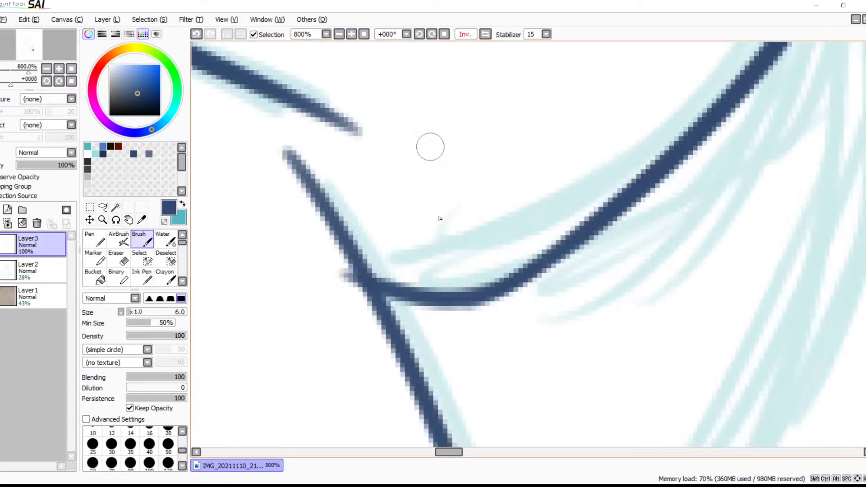
key("e")
left_click_drag(336, 265, 355, 319)
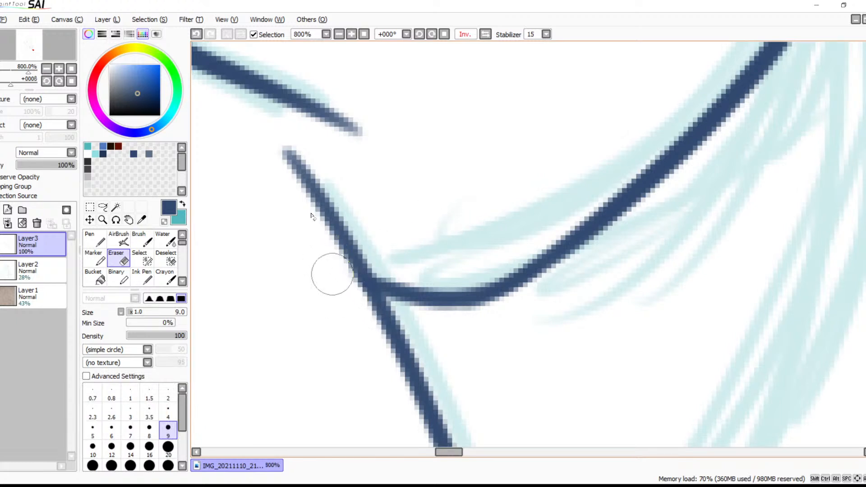
Ink the leg's left edge with a long stroke descending from the outer end of the diagonal line above it
left_click(338, 34)
left_click(339, 34)
left_click(338, 34)
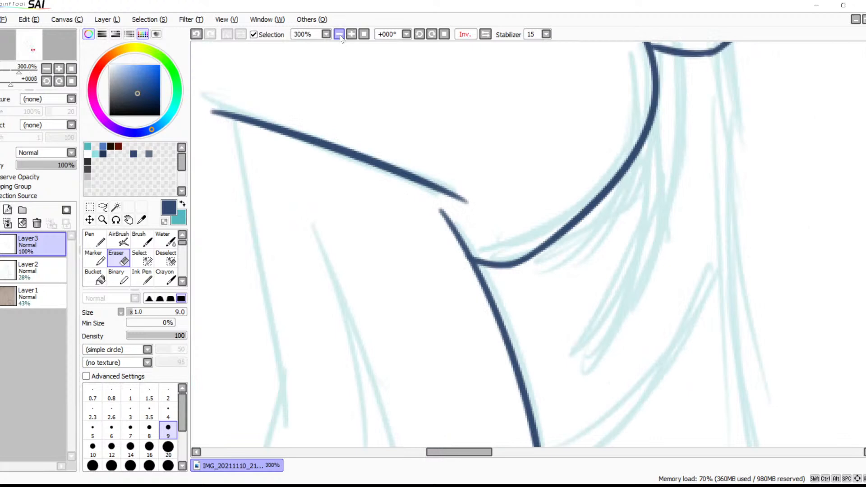
left_click(339, 34)
key("space")
mouse_move(413, 195)
left_mouse_down()
mouse_move(405, 120)
mouse_move(489, 313)
left_mouse_up()
left_click(350, 34)
left_click(351, 34)
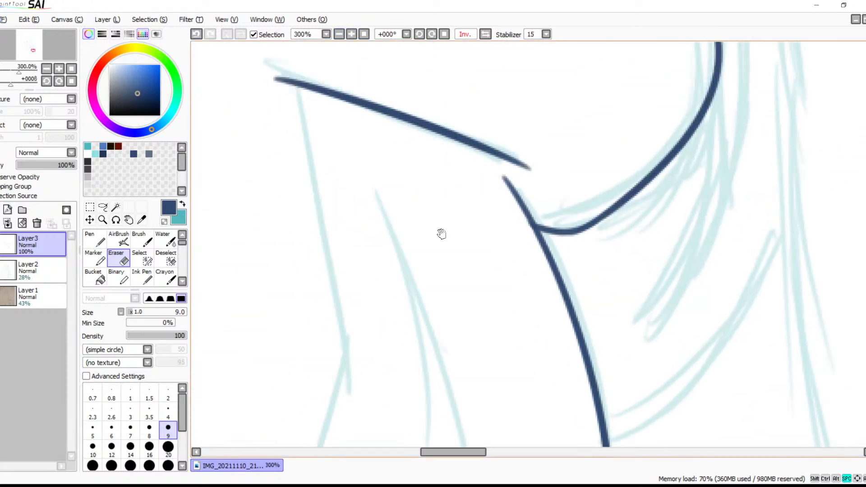
key("b")
left_click_drag(300, 87, 353, 410)
Continue the leg's left edge with a short curve from the end of the long stroke around the lower bend
mouse_move(436, 277)
left_mouse_down()
mouse_move(426, 201)
mouse_move(469, 38)
left_mouse_up()
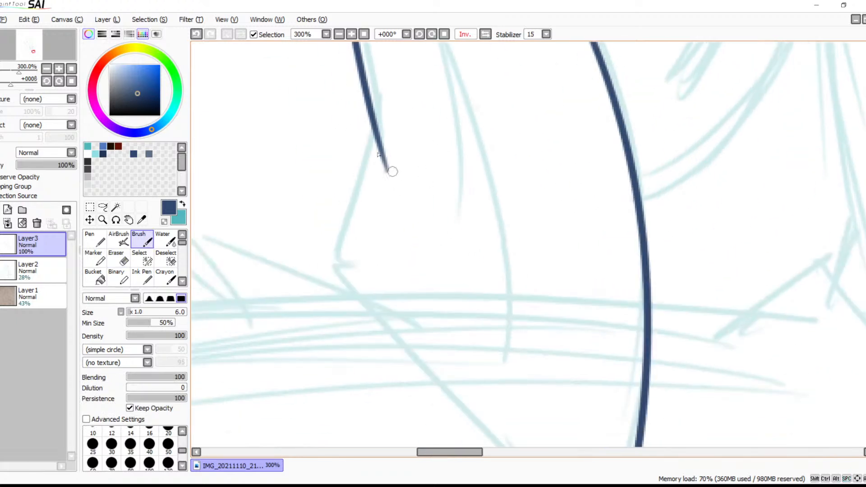
mouse_move(375, 128)
left_mouse_down()
mouse_move(356, 276)
mouse_move(364, 284)
left_mouse_up()
key("ctrl+z")
left_click_drag(375, 138, 368, 332)
Ink the leg's bottom edge as one long curve from the lower bend to just past the right leg line, retrying until it fits
left_click_drag(435, 325, 402, 190)
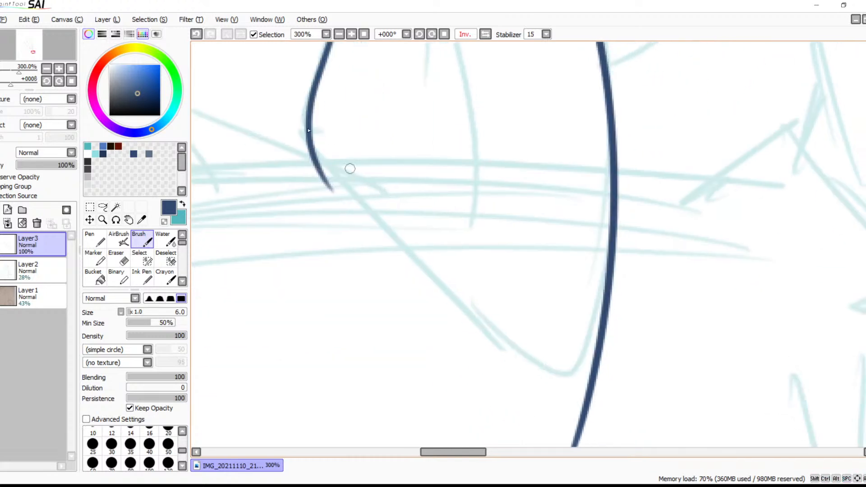
left_click_drag(313, 157, 597, 391)
key("ctrl+z")
left_click_drag(315, 158, 657, 383)
key("ctrl+z")
left_click_drag(313, 159, 598, 394)
key("ctrl+z")
mouse_move(314, 156)
left_mouse_down()
mouse_move(412, 286)
mouse_move(618, 364)
left_mouse_up()
key("ctrl+z")
left_click_drag(319, 173, 662, 398)
Try to fill in the junction where the bottom edge crosses the right leg line
left_click_drag(566, 370, 523, 257)
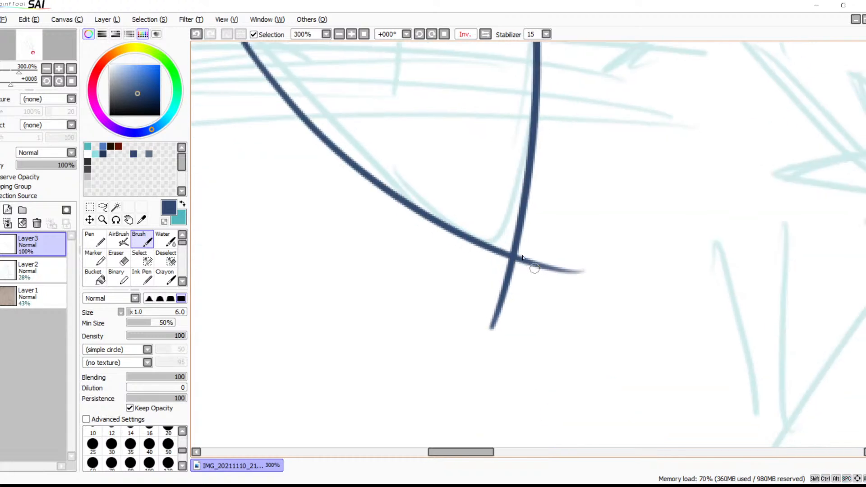
left_click(351, 34)
left_click(351, 34)
left_click(351, 34)
left_click(351, 34)
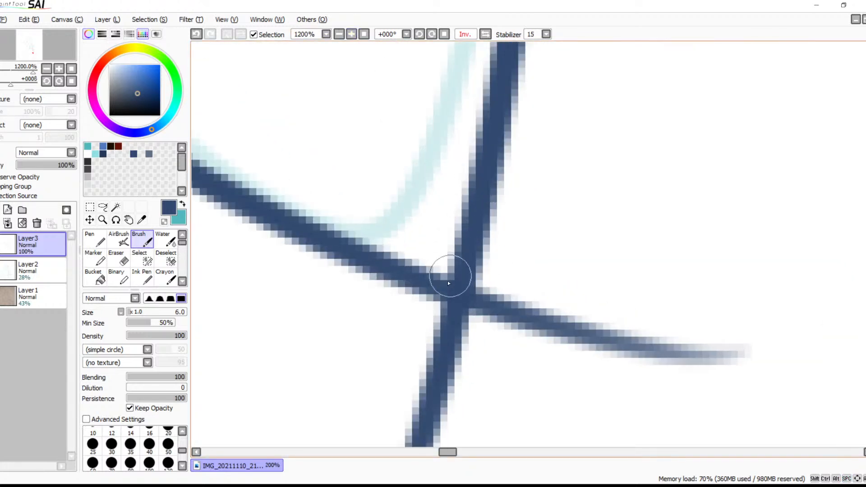
left_click_drag(422, 273, 478, 243)
key("ctrl+z")
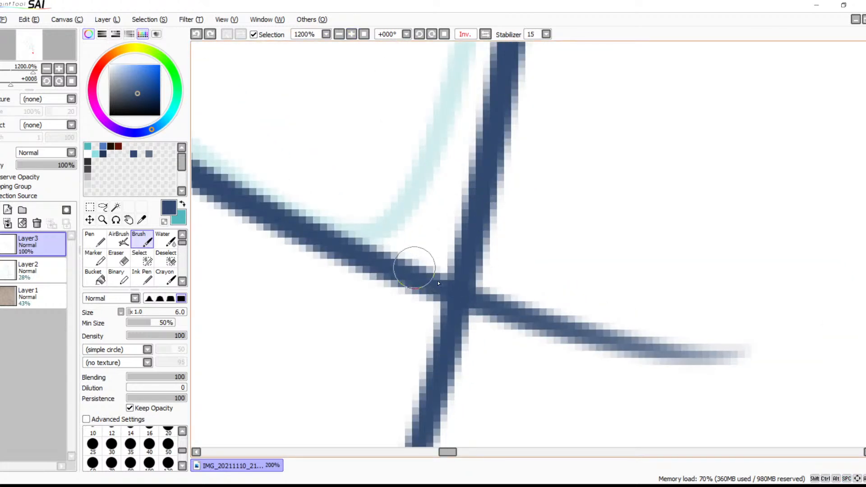
left_click_drag(421, 267, 487, 251)
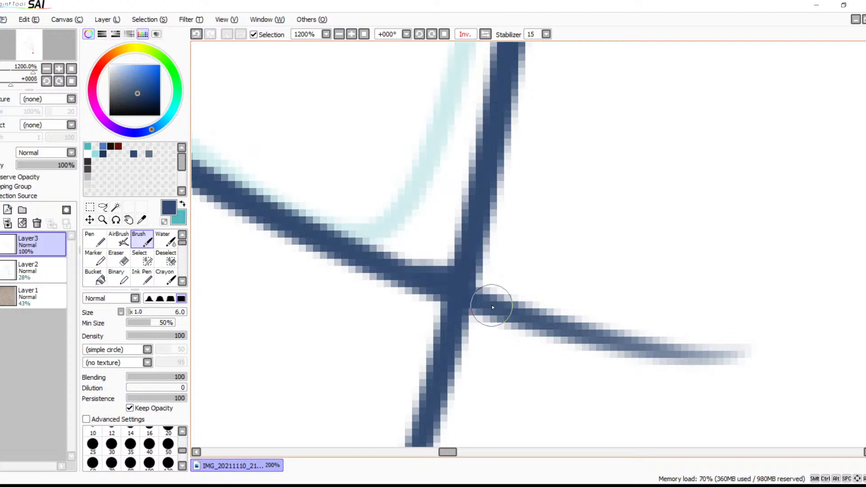
left_click_drag(487, 305, 490, 304)
key("ctrl+z")
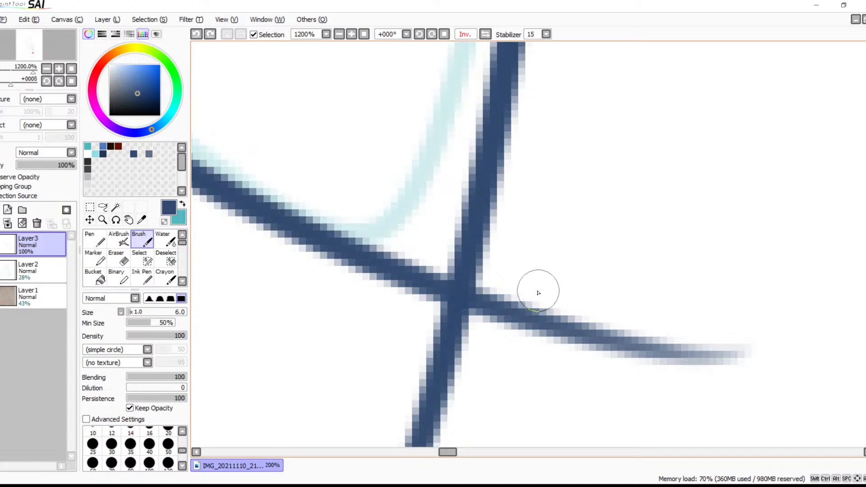
Erase both line ends that extend past the crossing at the leg's tip
key("e")
mouse_move(522, 285)
left_mouse_down()
mouse_move(506, 280)
mouse_move(496, 319)
mouse_move(555, 285)
mouse_move(566, 361)
mouse_move(631, 356)
mouse_move(728, 369)
mouse_move(744, 355)
left_mouse_up()
left_click_drag(586, 362, 750, 159)
Fill the inside corner of the leg's pointed tip with the Brush
mouse_move(576, 110)
left_mouse_down()
mouse_move(659, 127)
mouse_move(625, 123)
mouse_move(572, 160)
mouse_move(668, 209)
mouse_move(493, 350)
mouse_move(581, 371)
left_mouse_up()
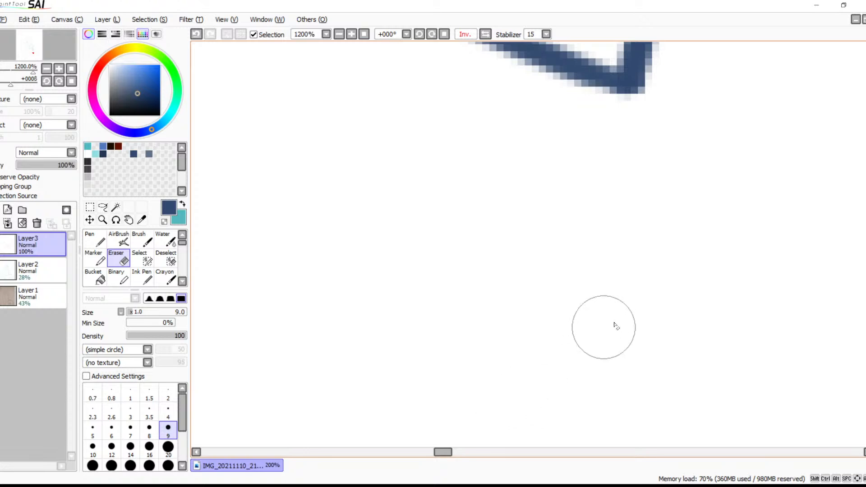
left_click_drag(672, 191, 552, 442)
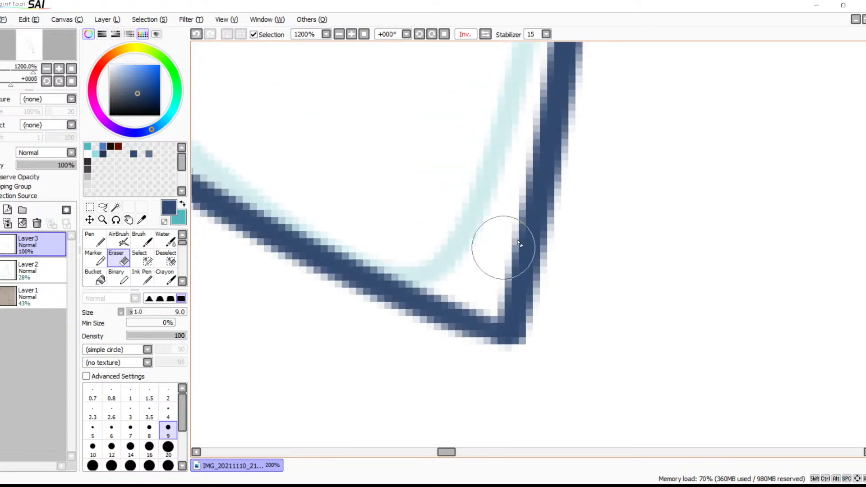
key("b")
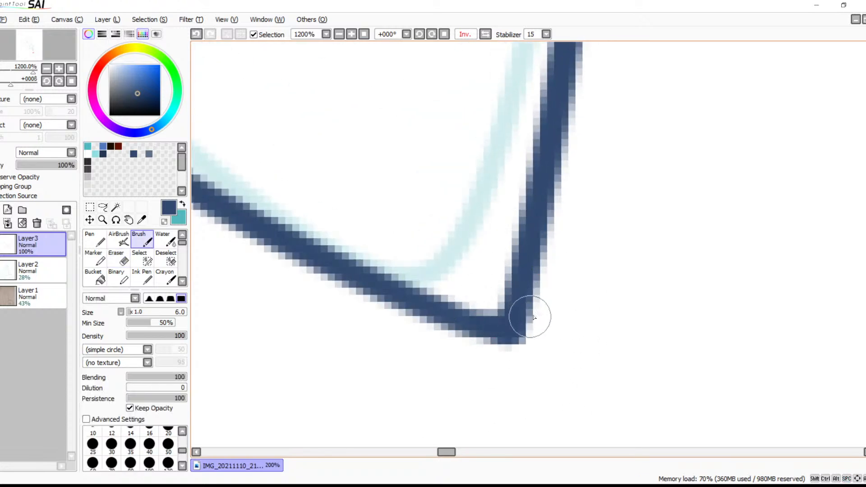
Ink two curved fold lines between the arm and the leg, running the lower one across the right leg line
left_click(339, 35)
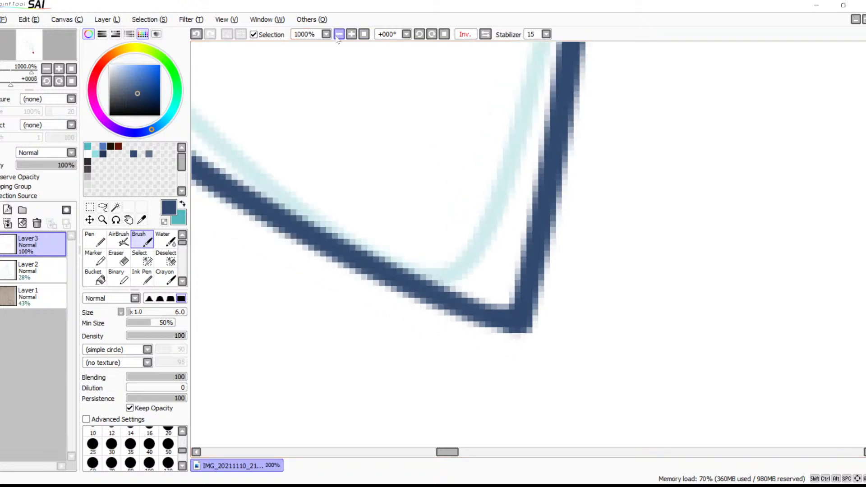
left_click(338, 35)
left_click(338, 35)
left_click(339, 35)
left_click(338, 35)
left_click(339, 35)
left_click(338, 34)
left_click(339, 35)
mouse_move(521, 183)
left_mouse_down()
mouse_move(483, 328)
mouse_move(666, 271)
mouse_move(523, 261)
left_mouse_up()
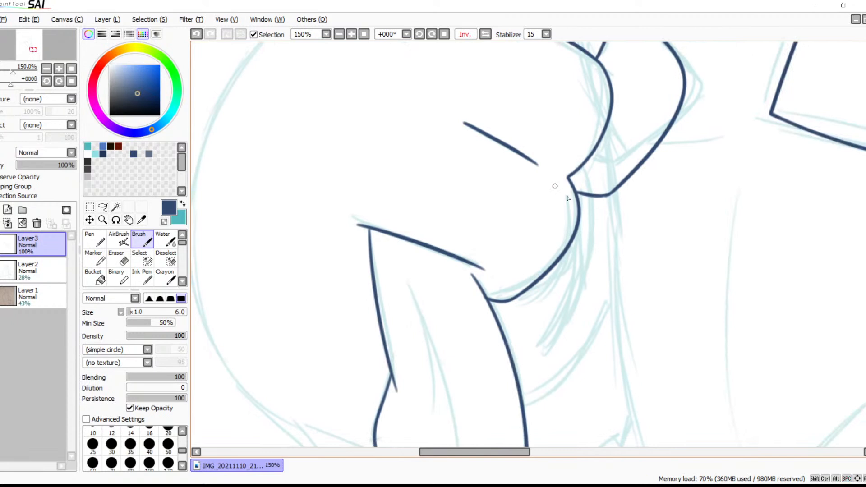
mouse_move(583, 195)
left_mouse_down()
mouse_move(553, 355)
mouse_move(535, 368)
left_mouse_up()
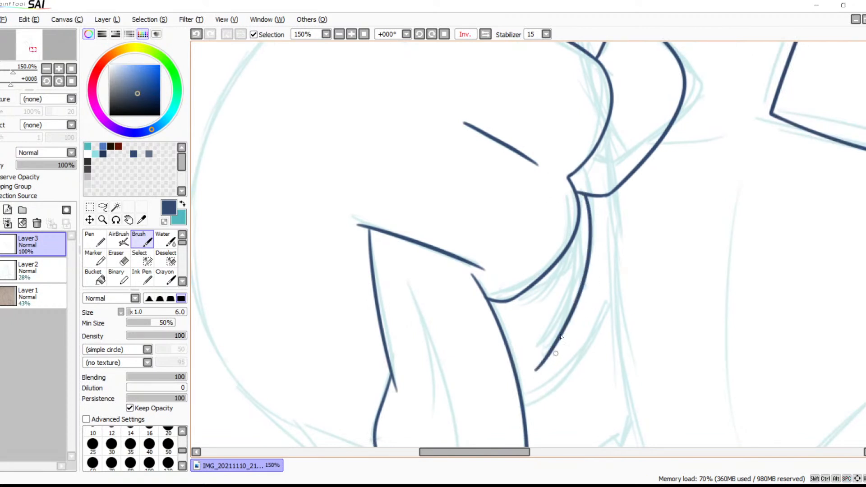
left_click_drag(551, 278, 589, 200)
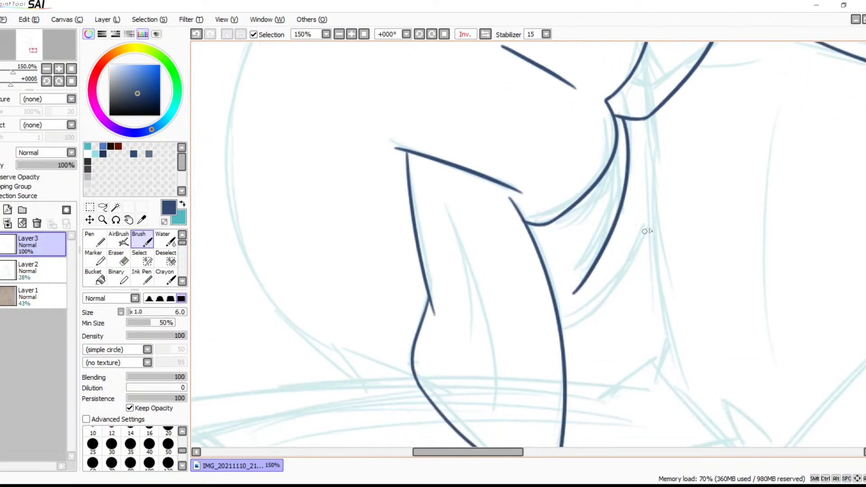
left_click_drag(650, 225, 532, 355)
Ink the upper part of the large rounded outline to the left of the leg, starting at the existing shoulder line
left_click_drag(394, 221, 492, 278)
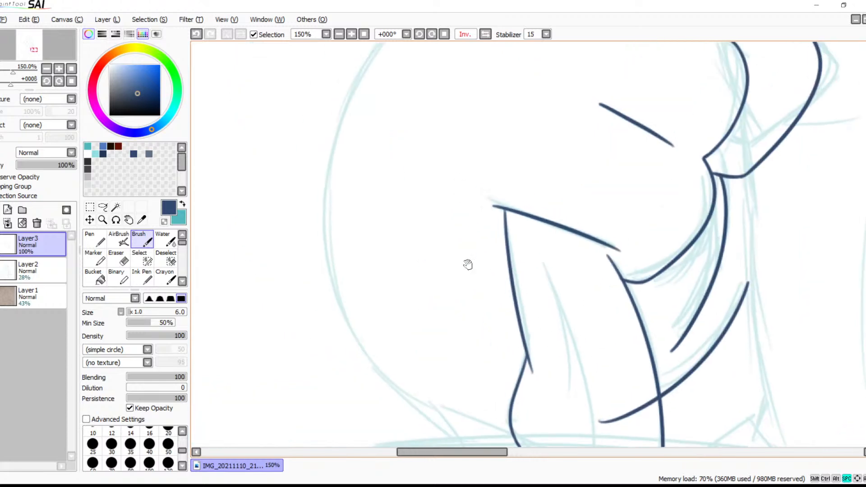
left_click_drag(406, 161, 446, 313)
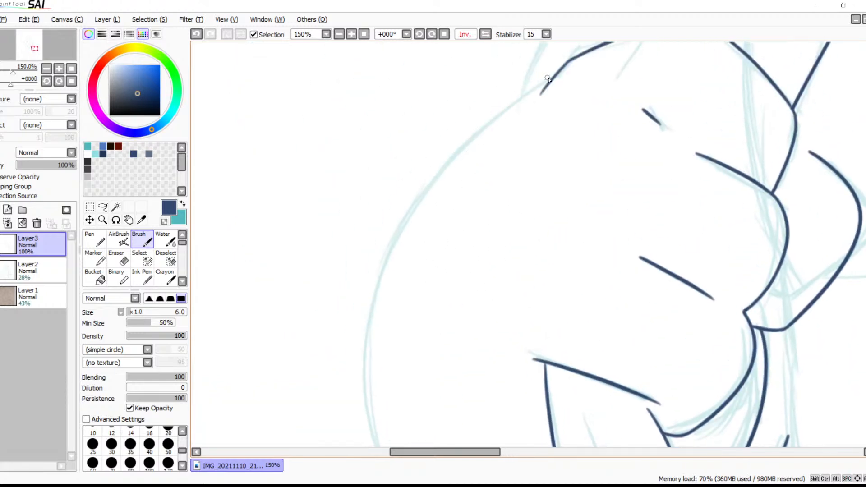
left_click_drag(547, 79, 362, 446)
Continue the large rounded outline around its lower curve until it crosses the leg's left edge
mouse_move(411, 276)
left_mouse_down()
mouse_move(452, 158)
mouse_move(450, 98)
left_mouse_up()
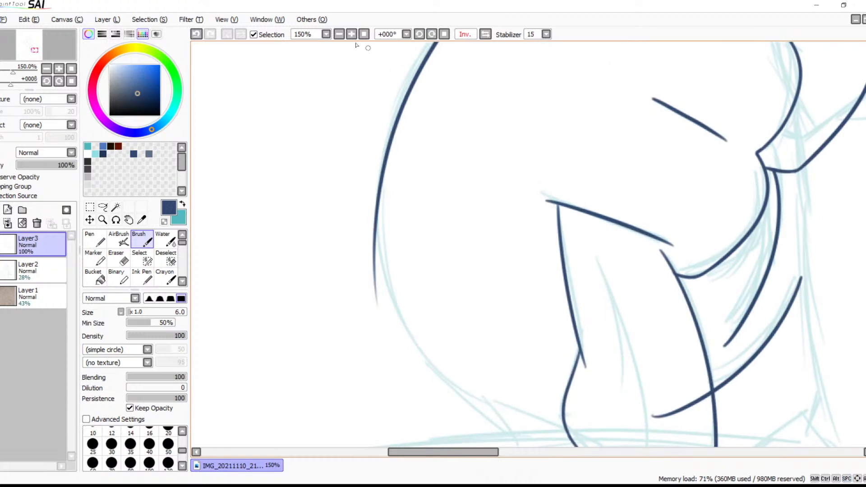
left_click(432, 35)
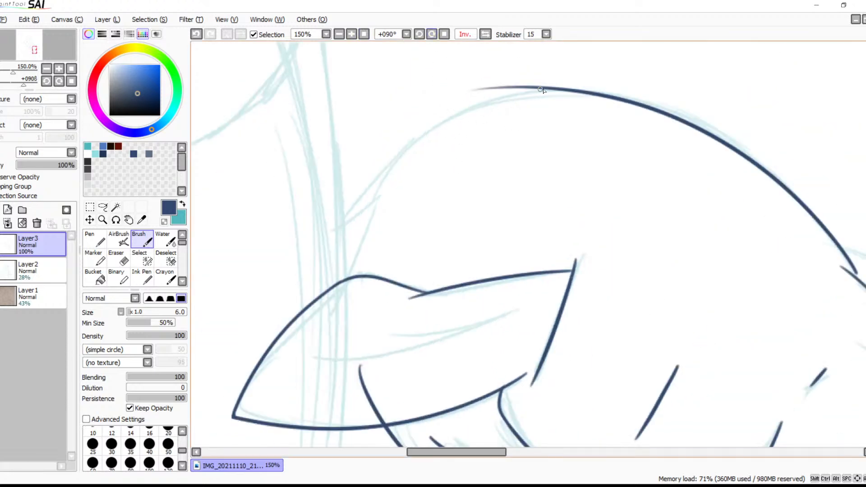
left_click_drag(554, 89, 352, 352)
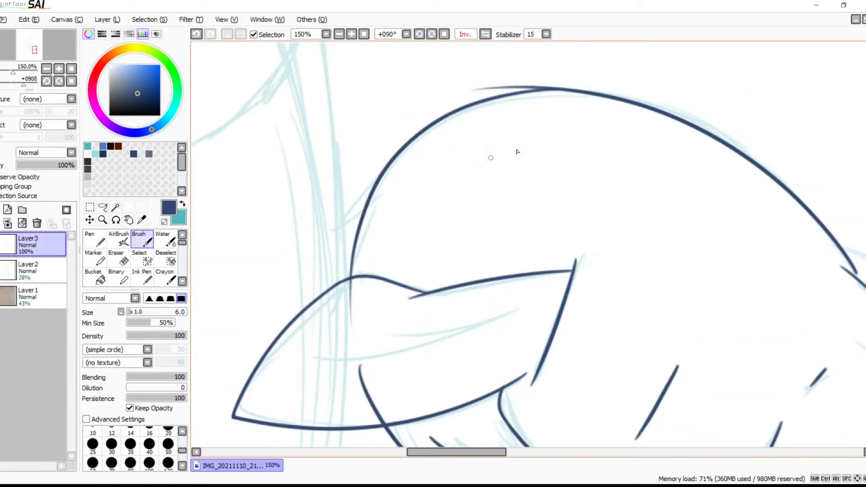
key("space")
left_click_drag(567, 194, 421, 98)
left_click_drag(442, 212, 560, 98)
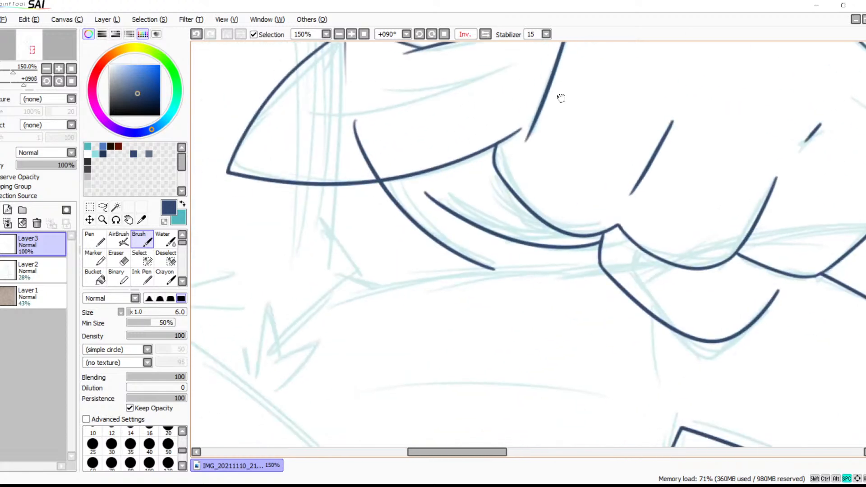
left_click(444, 34)
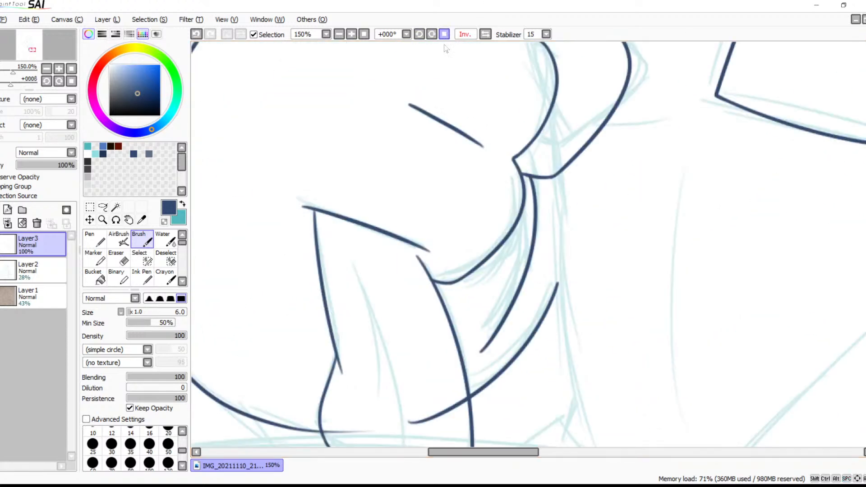
Erase the end of the lower fold line inside the leg so it stops at the right leg line
left_click_drag(460, 323, 547, 94)
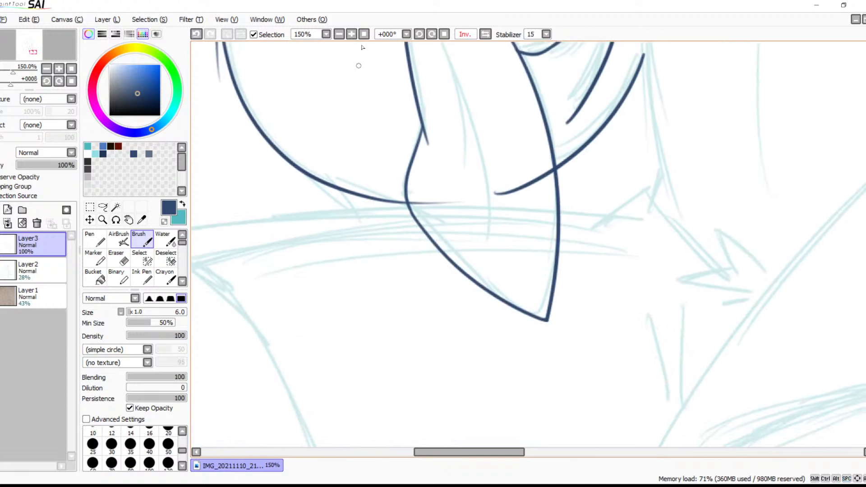
left_click(351, 34)
left_click(351, 34)
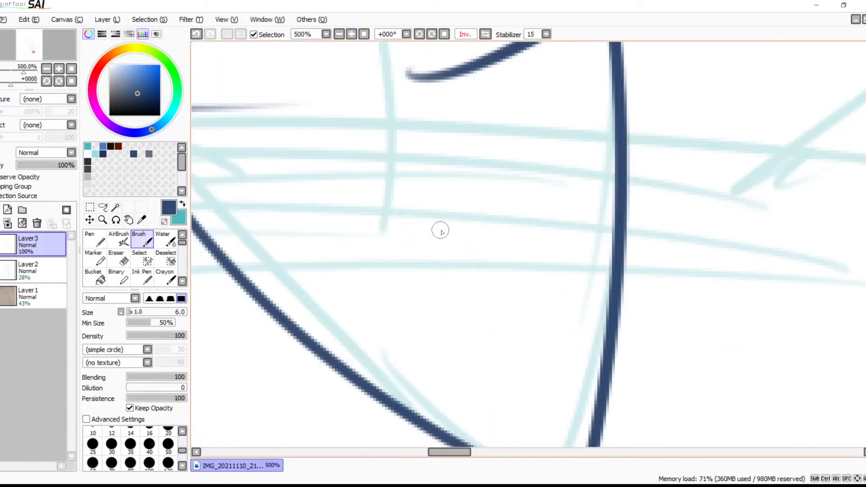
left_click_drag(487, 242, 424, 302)
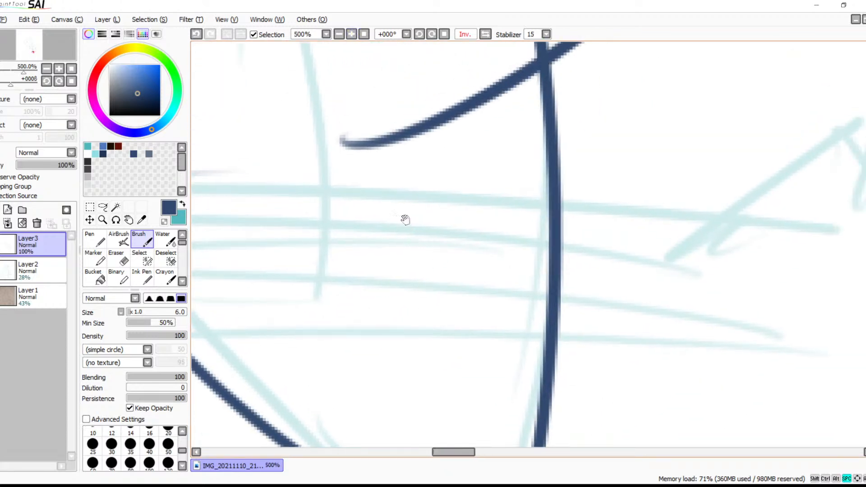
left_click_drag(410, 226, 396, 316)
key("e")
left_click_drag(371, 284, 339, 296)
mouse_move(375, 252)
left_mouse_down()
mouse_move(397, 249)
mouse_move(428, 282)
mouse_move(453, 231)
mouse_move(468, 218)
mouse_move(470, 246)
mouse_move(495, 202)
mouse_move(512, 219)
mouse_move(508, 199)
mouse_move(518, 220)
left_mouse_up()
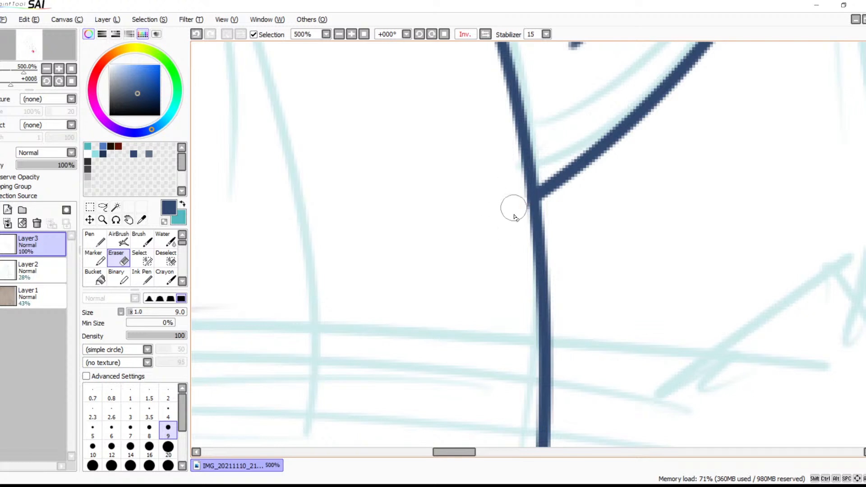
Erase the stray stroke end beside the large rounded outline where its two strokes overlap
key("space")
mouse_move(439, 250)
left_mouse_down()
mouse_move(535, 210)
mouse_move(411, 210)
mouse_move(376, 191)
mouse_move(379, 212)
mouse_move(369, 184)
mouse_move(377, 217)
mouse_move(363, 185)
left_mouse_up()
mouse_move(401, 214)
left_mouse_down()
mouse_move(442, 243)
mouse_move(535, 269)
mouse_move(477, 292)
mouse_move(523, 207)
mouse_move(553, 218)
mouse_move(547, 295)
mouse_move(499, 224)
mouse_move(321, 245)
left_mouse_up()
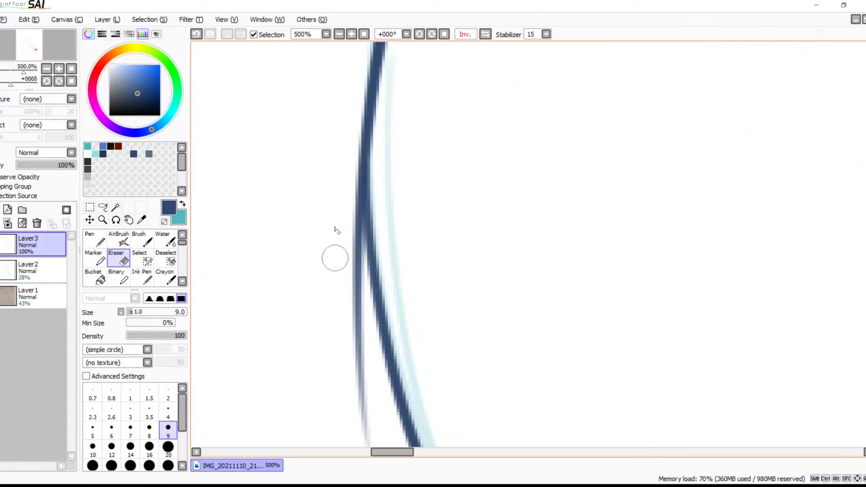
left_click_drag(348, 172, 344, 284)
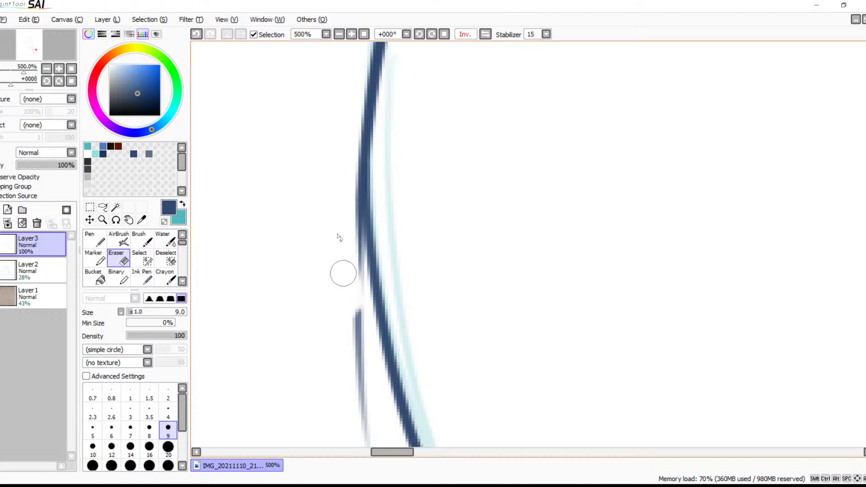
mouse_move(350, 187)
left_mouse_down()
mouse_move(351, 297)
mouse_move(357, 209)
left_mouse_up()
left_click_drag(360, 174, 366, 315)
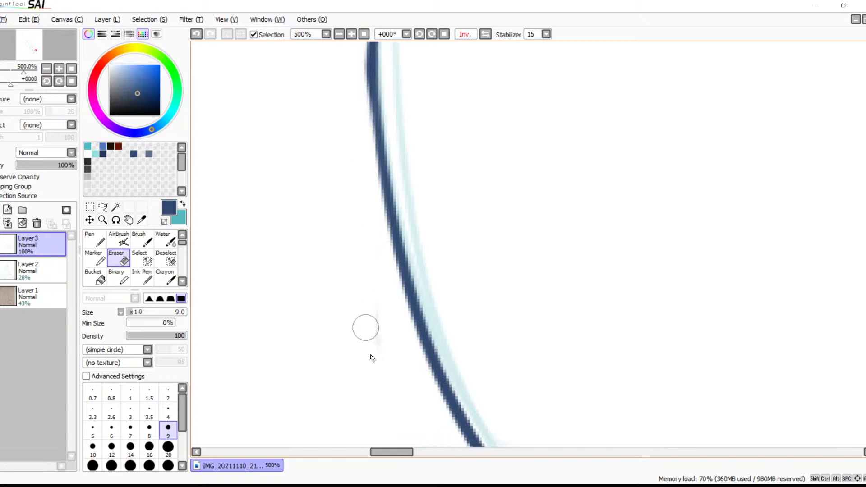
scroll(370, 252, "up", 3)
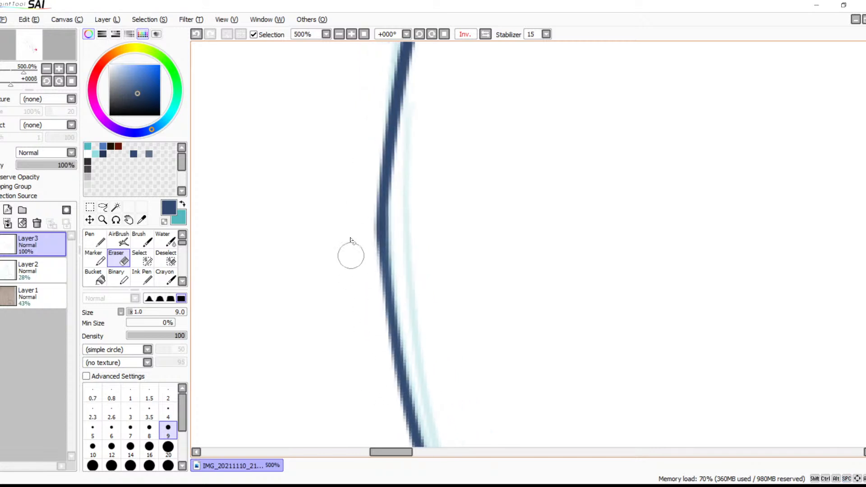
Erase along the outer side of the large rounded outline to clean up its stroke joint
left_click_drag(367, 187, 357, 283)
left_click(339, 34)
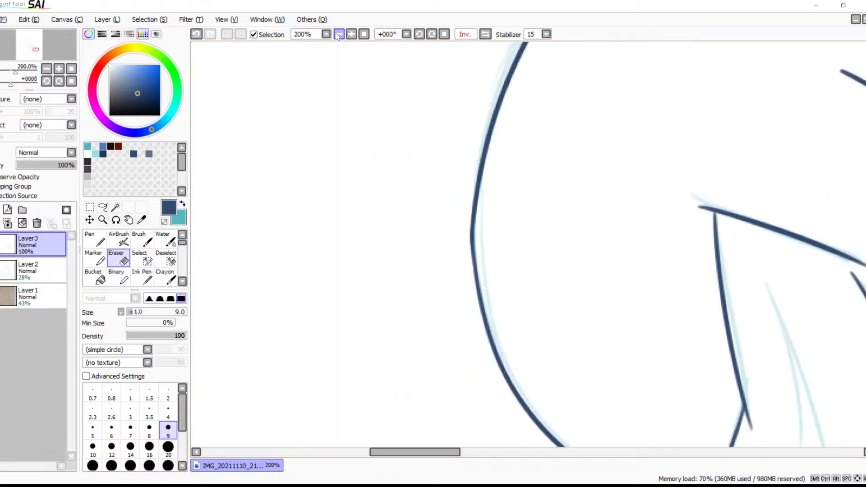
left_click(338, 34)
Ink the outer curved line left of the diagonal limb, starting at the upper limb line and following the sketch downward
mouse_move(503, 251)
left_mouse_down()
mouse_move(426, 254)
mouse_move(412, 348)
mouse_move(454, 261)
mouse_move(437, 298)
left_mouse_up()
left_click_drag(512, 223, 526, 261)
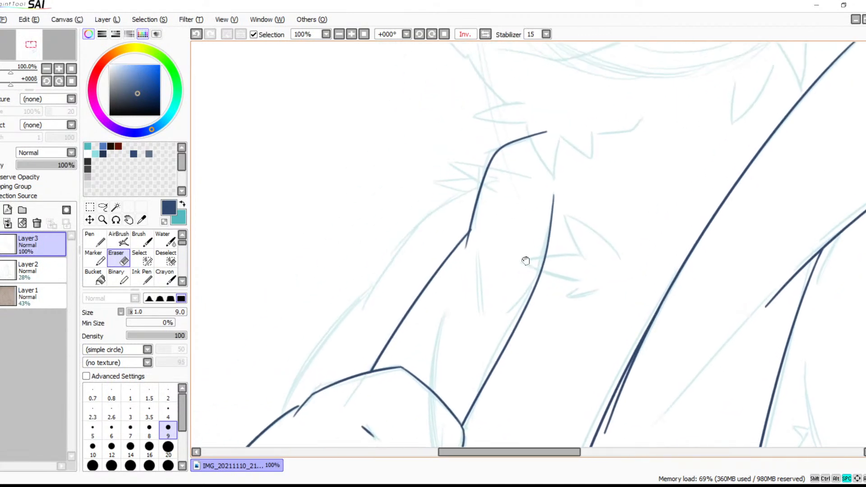
left_click(351, 34)
left_click_drag(399, 182, 524, 180)
key("b")
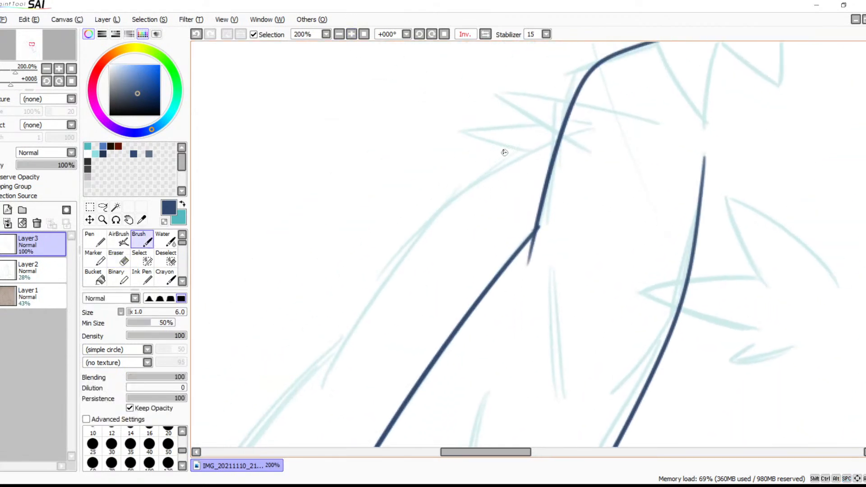
mouse_move(566, 139)
left_mouse_down()
mouse_move(357, 329)
mouse_move(309, 410)
left_mouse_up()
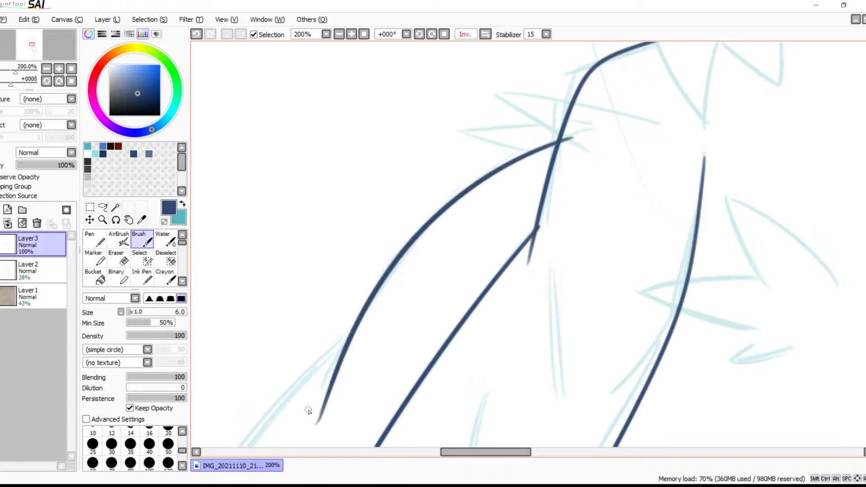
Continue the outer curved line with a second long stroke down past the sloping line beside the angular outline
left_click_drag(429, 305, 524, 191)
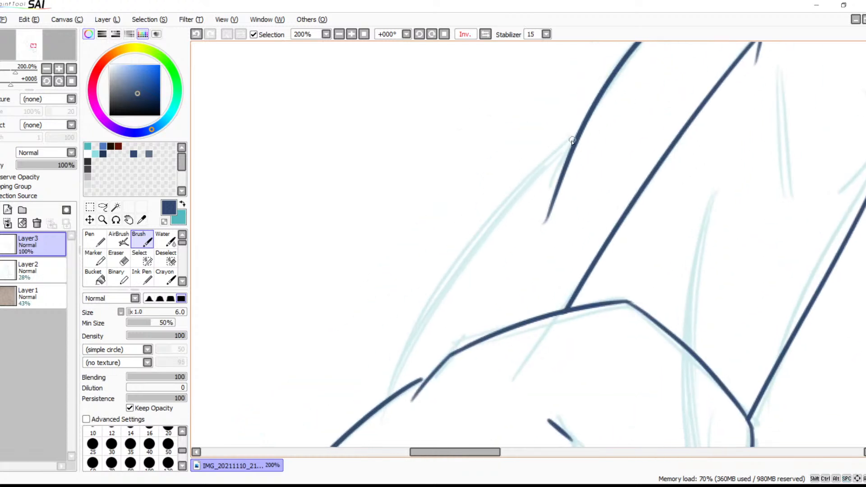
left_click_drag(574, 141, 392, 393)
key("ctrl+z")
left_click_drag(577, 139, 340, 448)
Extend the upper end of the sloping line with a short stroke so it joins the angular outline
left_click_drag(526, 266, 614, 101)
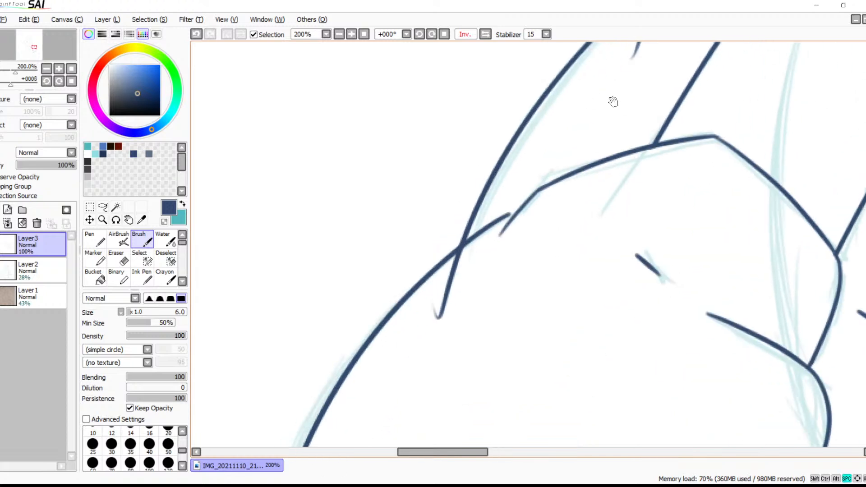
left_click(354, 32)
left_click(355, 33)
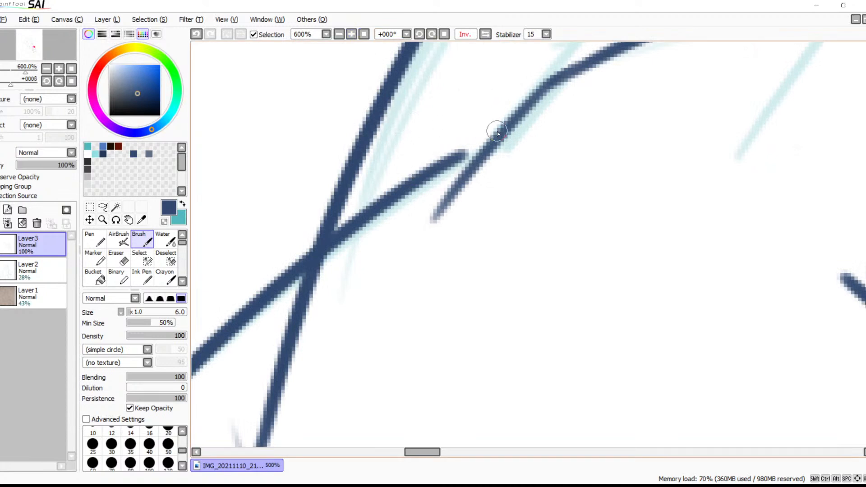
left_click_drag(497, 131, 434, 168)
key("ctrl+z")
left_click_drag(510, 126, 417, 182)
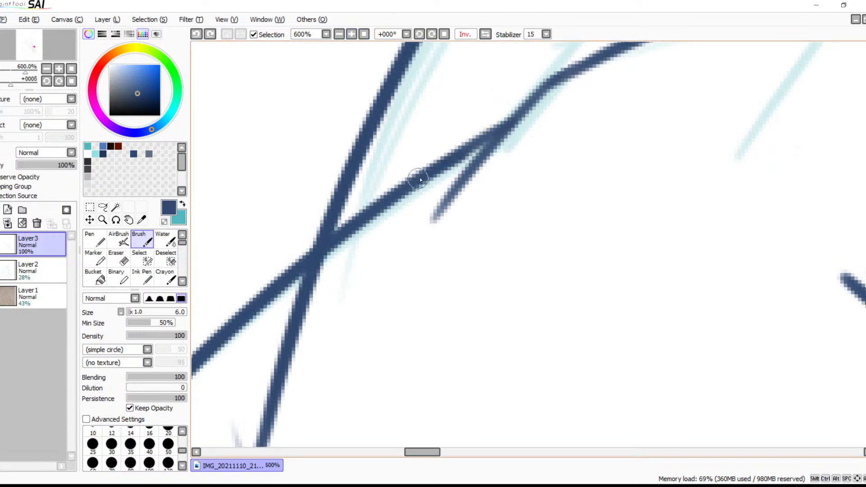
key("ctrl+z")
left_click_drag(513, 123, 416, 185)
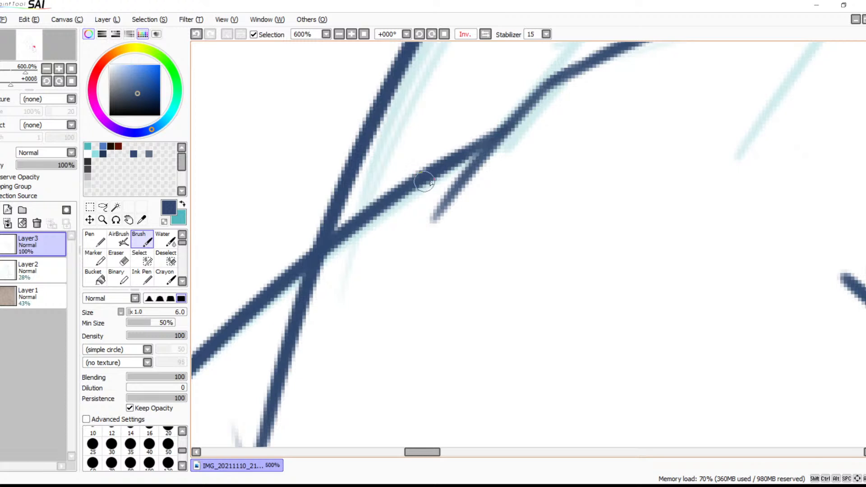
Erase the tail of the outer curved line below its crossing with the sloping line
key("space")
left_click_drag(432, 276, 621, 123)
key("e")
left_click_drag(518, 110, 452, 200)
left_click_drag(535, 103, 464, 174)
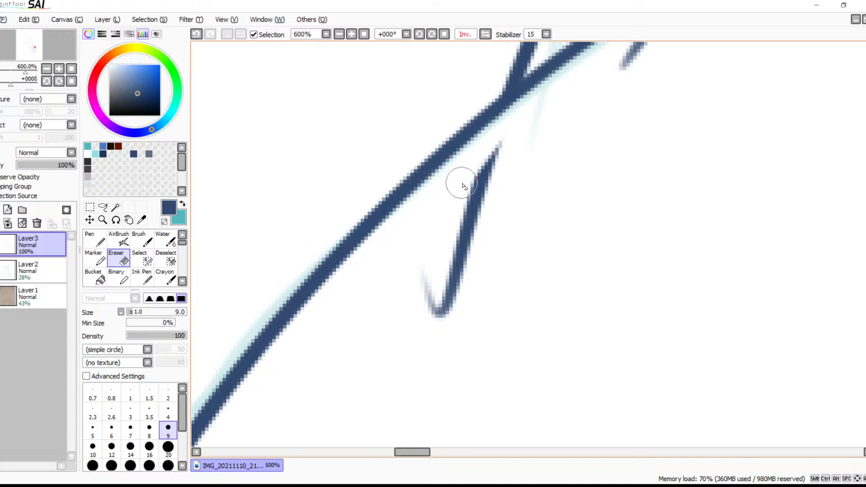
mouse_move(514, 140)
left_mouse_down()
mouse_move(482, 212)
mouse_move(399, 309)
mouse_move(458, 273)
mouse_move(433, 334)
left_mouse_up()
Thicken the thin segment of the angular outline between its lower bend and the joined sloping line
key("space")
mouse_move(551, 169)
left_mouse_down()
mouse_move(444, 259)
mouse_move(386, 385)
left_mouse_up()
key("b")
mouse_move(483, 236)
left_mouse_down()
mouse_move(441, 260)
mouse_move(450, 263)
mouse_move(462, 244)
mouse_move(387, 338)
left_mouse_up()
key("ctrl+z")
left_click_drag(459, 249, 364, 358)
key("ctrl+z")
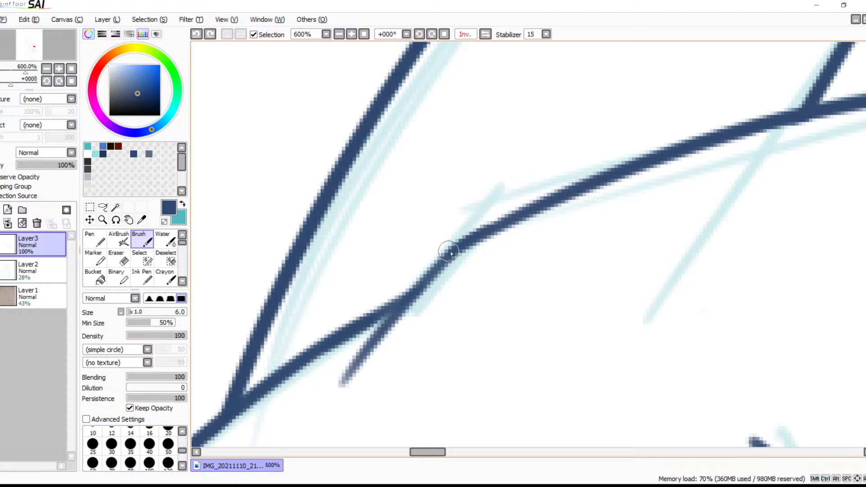
left_click_drag(451, 253, 364, 345)
key("ctrl+z")
left_click_drag(413, 295, 363, 343)
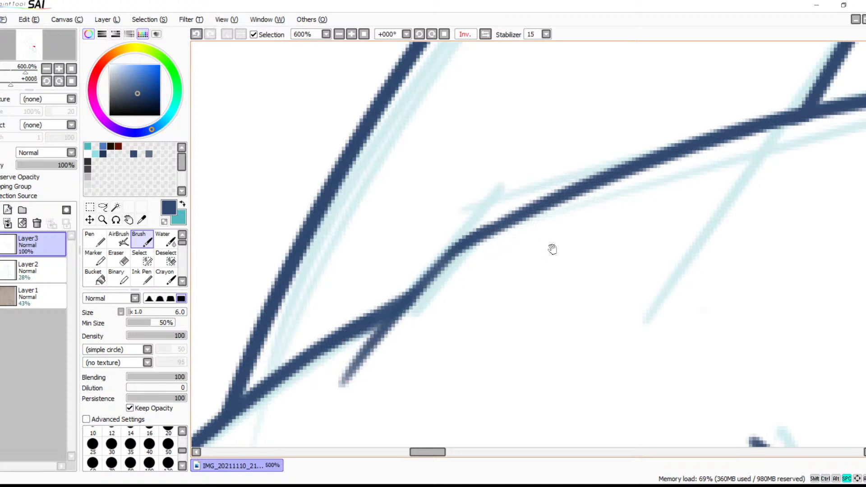
left_click_drag(709, 169, 458, 280)
left_click_drag(432, 309, 618, 197)
left_click_drag(397, 245, 338, 300)
Try to reinforce the peak corner of the angular outline with a short stroke
left_click_drag(693, 115, 466, 214)
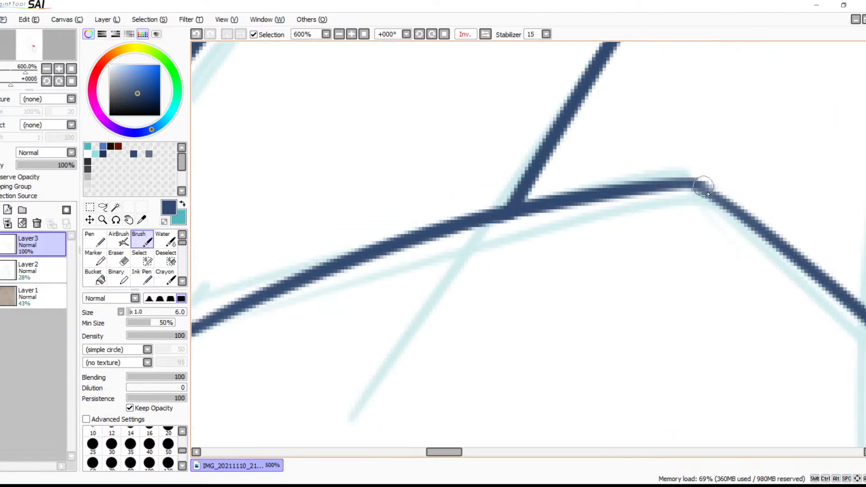
left_click_drag(675, 187, 740, 217)
key("ctrl+z")
left_click_drag(663, 184, 742, 211)
key("ctrl+z")
mouse_move(667, 188)
left_mouse_down()
mouse_move(731, 208)
mouse_move(541, 183)
mouse_move(541, 213)
mouse_move(500, 238)
mouse_move(475, 181)
left_mouse_up()
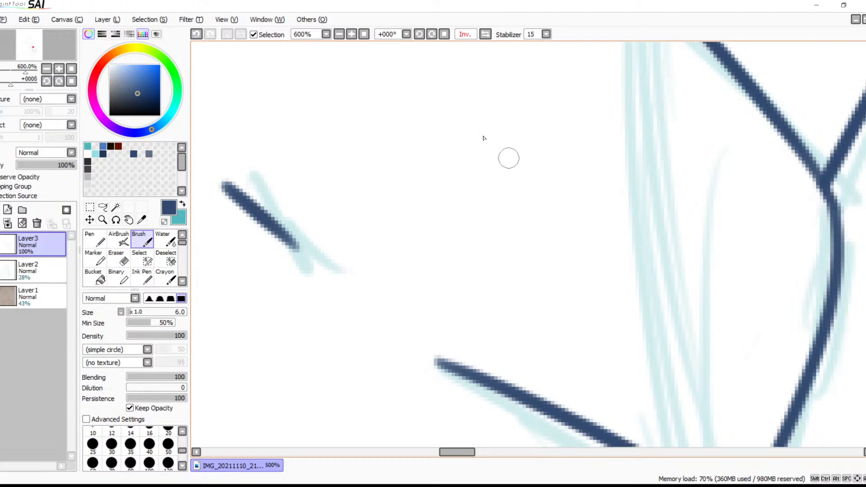
Examine the inked line joints of the hand and its fingers up close and at reduced zoom
left_click(338, 34)
left_click(338, 34)
left_click(338, 34)
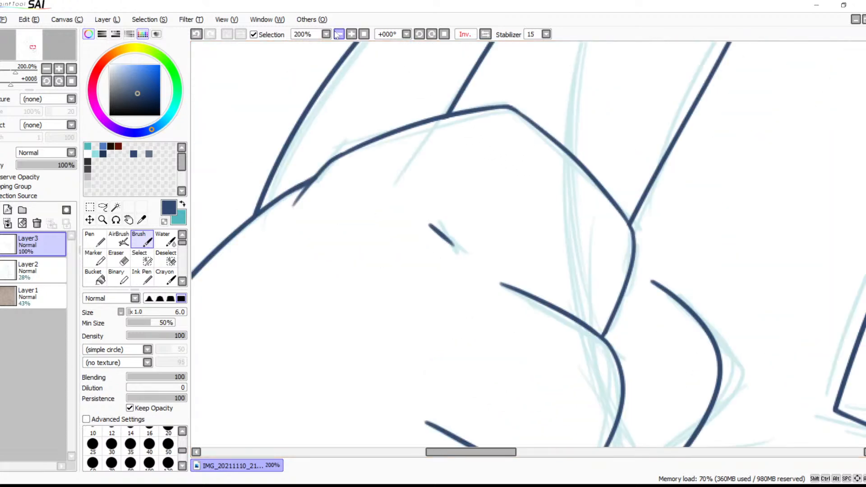
left_click(338, 34)
mouse_move(488, 282)
left_mouse_down()
mouse_move(499, 110)
mouse_move(515, 99)
left_mouse_up()
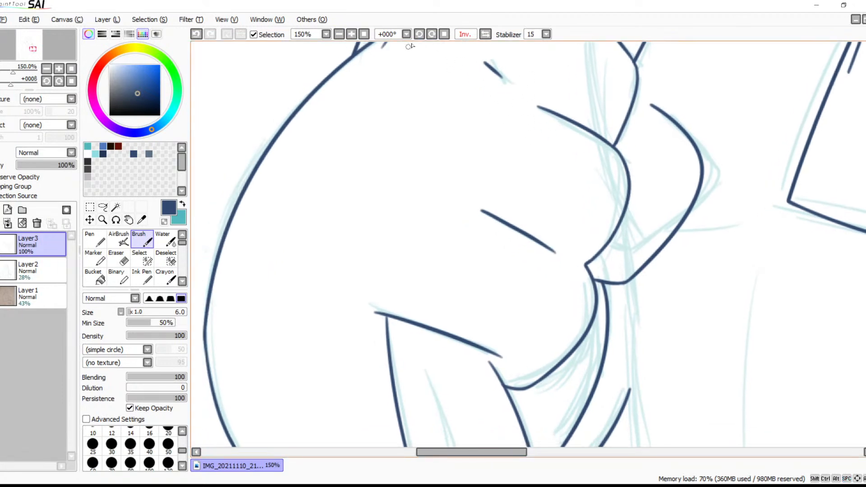
left_click(351, 34)
left_click(352, 34)
left_click(352, 35)
left_click(351, 35)
left_click(352, 35)
mouse_move(702, 310)
left_mouse_down()
mouse_move(479, 166)
mouse_move(544, 200)
left_mouse_up()
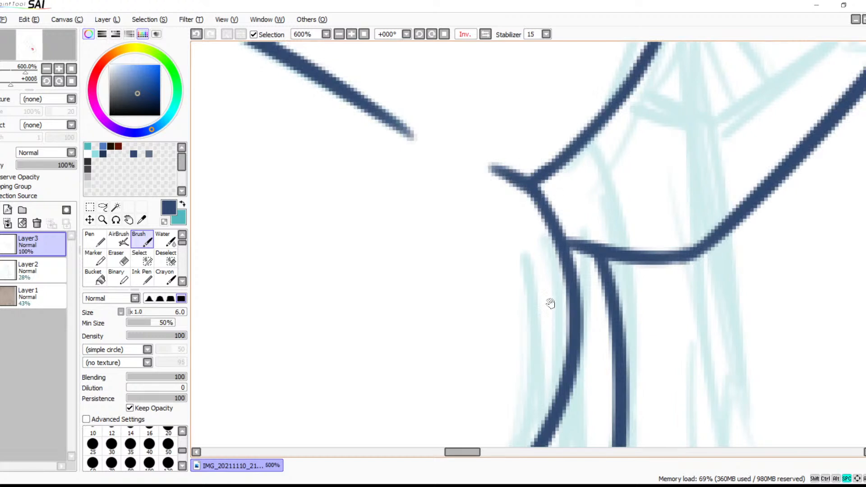
left_click_drag(545, 280, 615, 133)
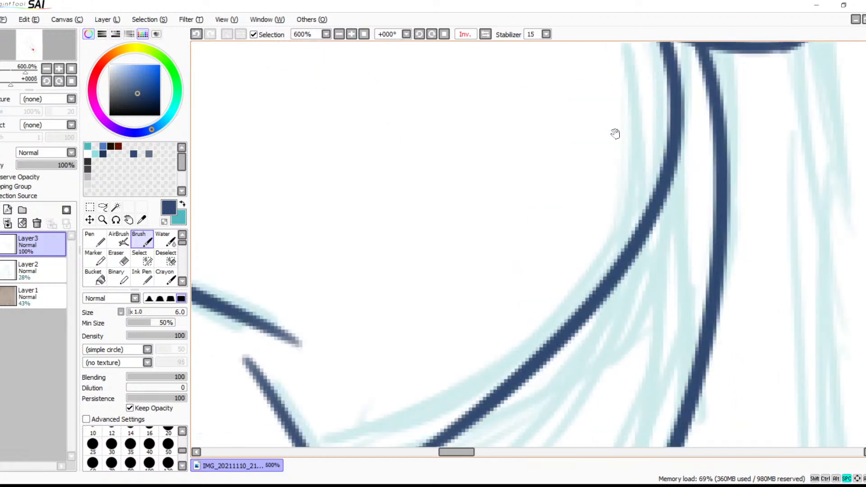
left_click(338, 34)
left_click(339, 34)
left_click(339, 34)
mouse_move(543, 166)
left_mouse_down()
mouse_move(492, 257)
mouse_move(468, 262)
mouse_move(490, 223)
left_mouse_up()
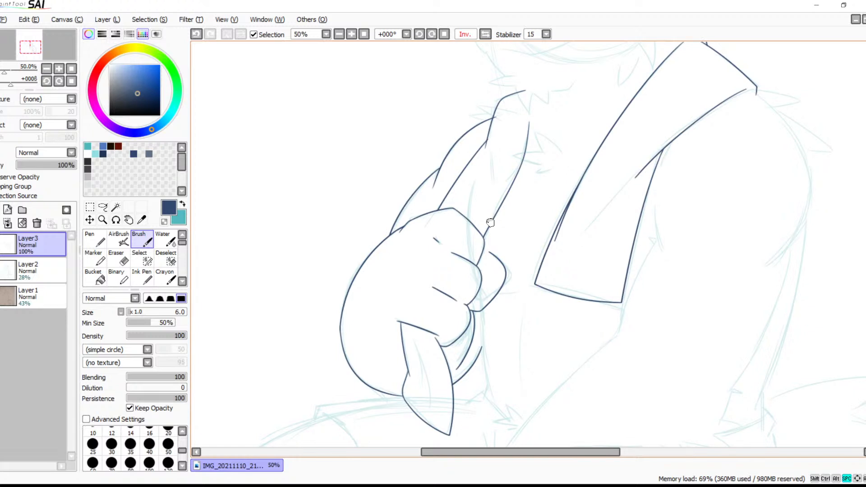
Try to ink a smaller fingertip curve starting from the adjoining finger outline, inside the existing outer curve
left_click(351, 35)
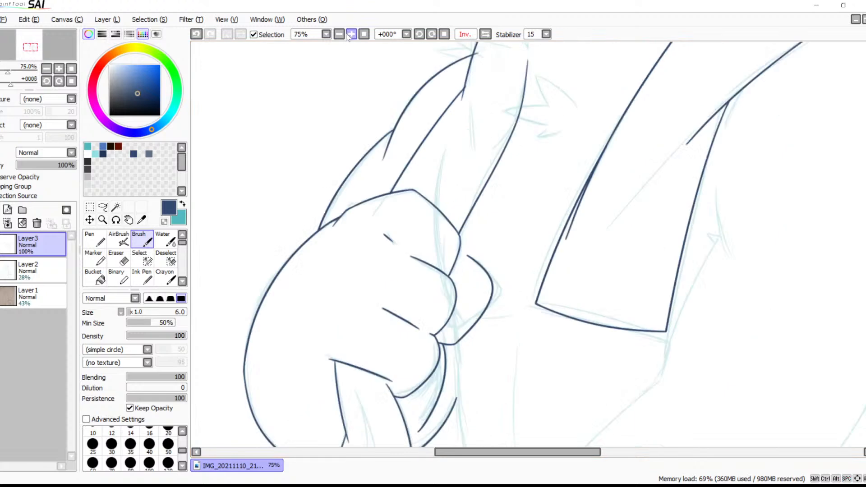
left_click(351, 34)
left_click(351, 34)
mouse_move(418, 258)
left_mouse_down()
mouse_move(454, 170)
mouse_move(434, 342)
left_mouse_up()
key("ctrl+z")
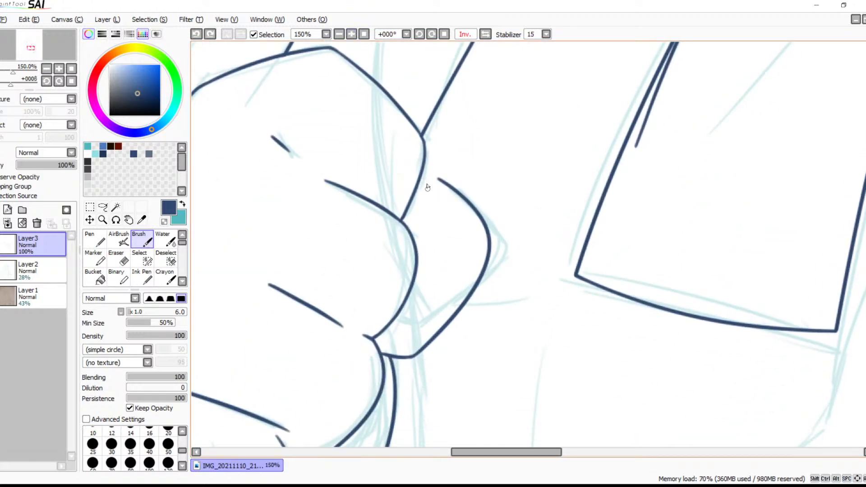
mouse_move(425, 175)
left_mouse_down()
mouse_move(462, 270)
mouse_move(421, 321)
left_mouse_up()
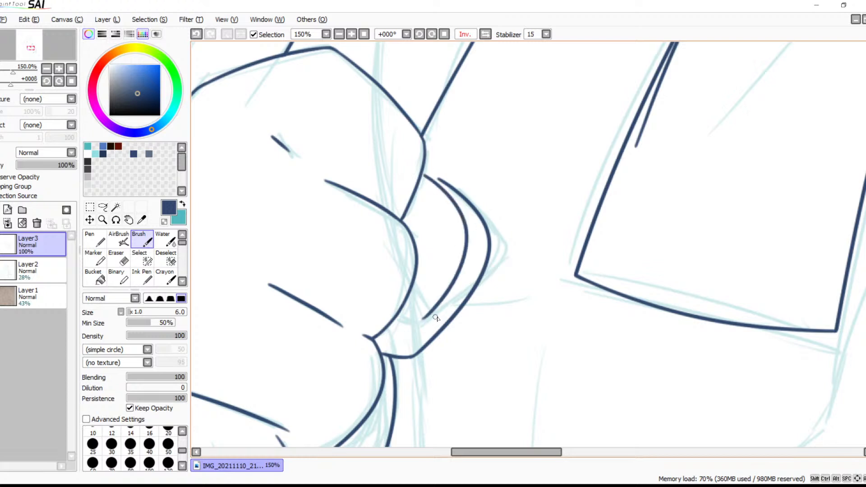
key("ctrl+z")
mouse_move(424, 171)
left_mouse_down()
mouse_move(465, 263)
mouse_move(431, 340)
left_mouse_up()
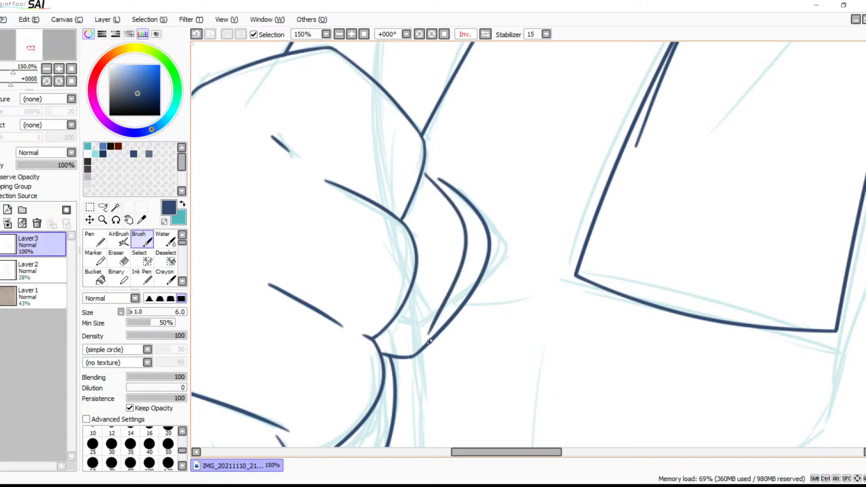
key("ctrl+z")
left_click_drag(471, 261, 554, 213)
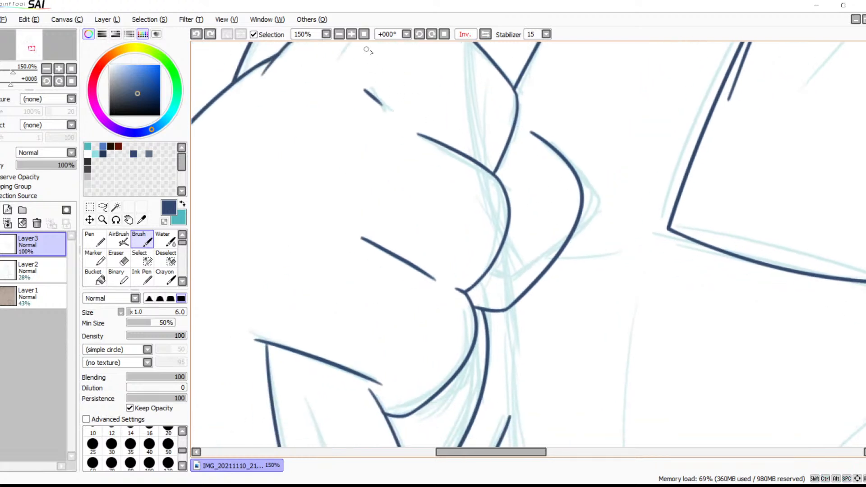
left_click_drag(513, 131, 490, 278)
key("ctrl+z")
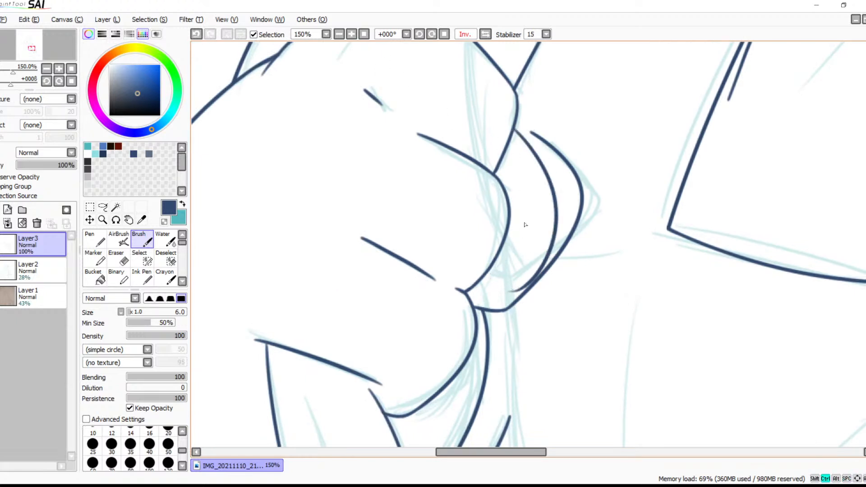
key("ctrl+z")
mouse_move(513, 137)
left_mouse_down()
mouse_move(558, 193)
mouse_move(467, 291)
left_mouse_up()
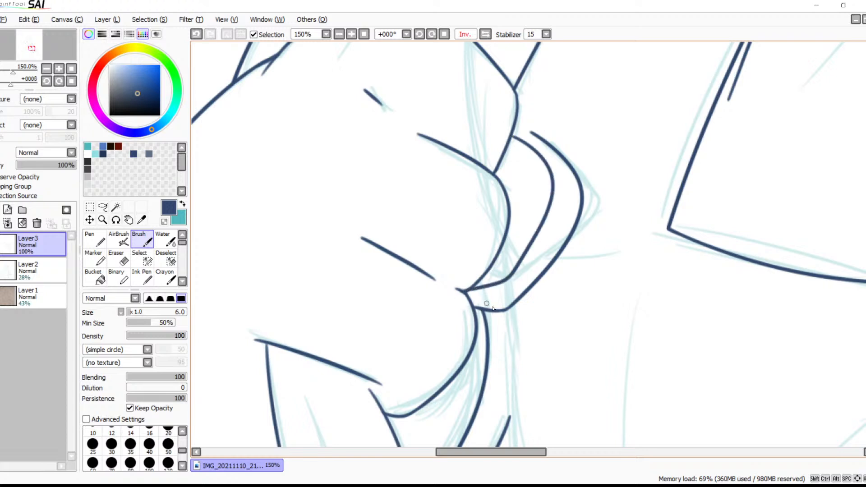
key("ctrl+z")
mouse_move(513, 129)
left_mouse_down()
mouse_move(543, 143)
mouse_move(573, 178)
mouse_move(520, 293)
mouse_move(456, 303)
left_mouse_up()
key("ctrl+z")
Ink an inner fingertip curve branching off the upper part of the outer curve and running down to the hand outline
key("ctrl+z")
mouse_move(567, 164)
left_mouse_down()
mouse_move(502, 280)
mouse_move(466, 292)
left_mouse_up()
key("ctrl+z")
left_click_drag(566, 173, 448, 290)
key("ctrl+z")
mouse_move(564, 159)
left_mouse_down()
mouse_move(530, 268)
mouse_move(464, 305)
left_mouse_up()
Erase the tail of the new inner curve where it overshoots the hand outline
left_click_drag(527, 305, 466, 301)
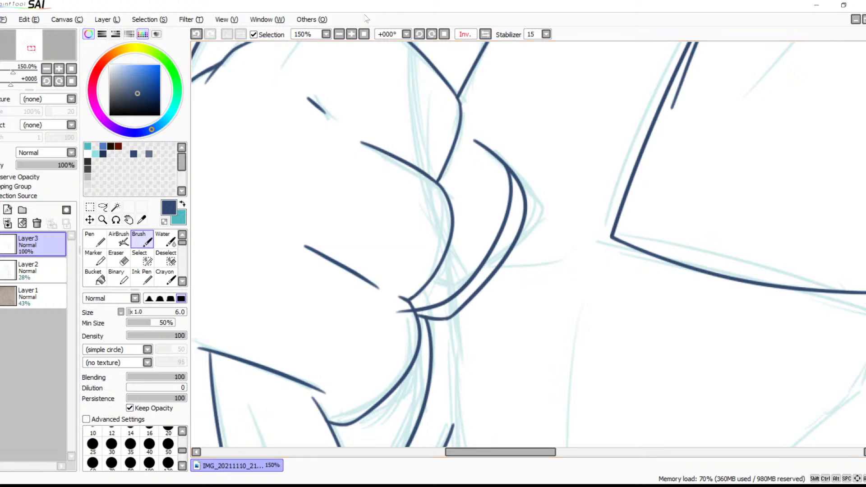
left_click(351, 39)
left_click(350, 39)
left_click(351, 39)
left_click_drag(479, 239, 649, 83)
left_click_drag(437, 291, 602, 154)
key("e")
mouse_move(412, 178)
left_mouse_down()
mouse_move(439, 165)
mouse_move(469, 190)
mouse_move(463, 162)
mouse_move(465, 177)
mouse_move(462, 170)
mouse_move(513, 144)
mouse_move(485, 159)
mouse_move(497, 167)
mouse_move(510, 156)
mouse_move(498, 150)
mouse_move(500, 171)
mouse_move(490, 151)
mouse_move(502, 174)
left_mouse_up()
key("ctrl+z")
key("ctrl+z")
Erase the old outer fingertip curve from its branching point down to its lower link with the hand outline
key("space")
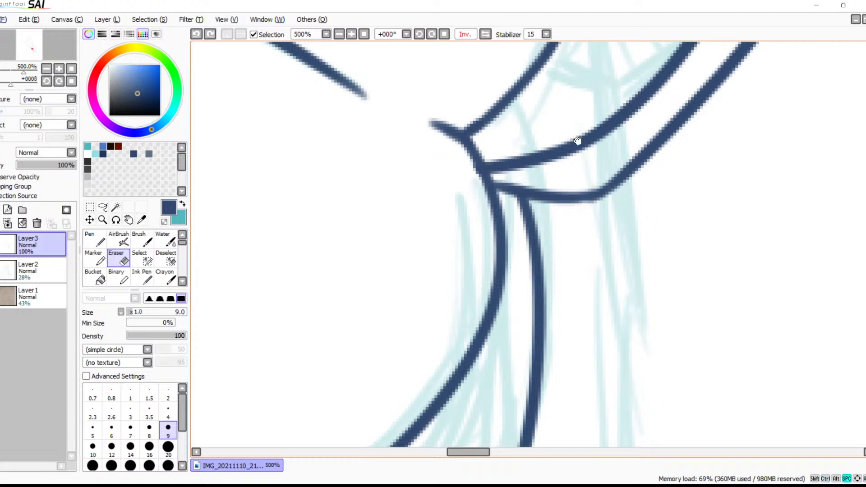
left_click_drag(598, 97, 484, 263)
mouse_move(558, 195)
left_mouse_down()
mouse_move(393, 383)
mouse_move(519, 334)
left_mouse_up()
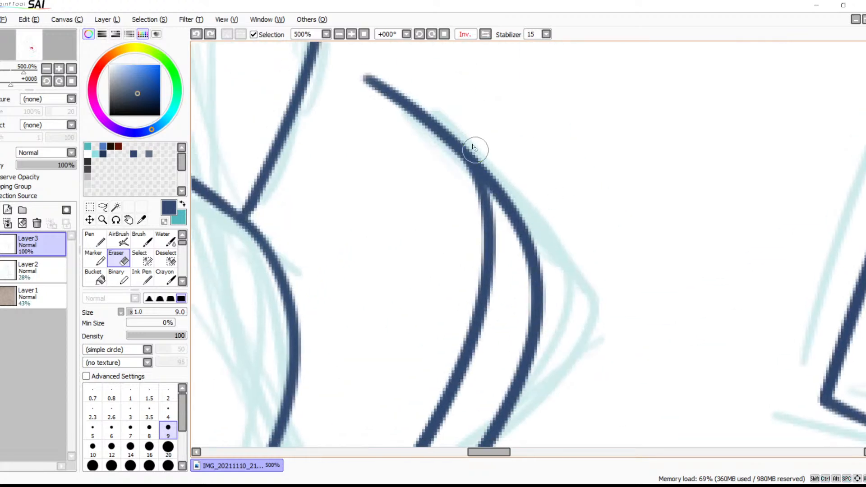
left_click_drag(506, 198, 517, 230)
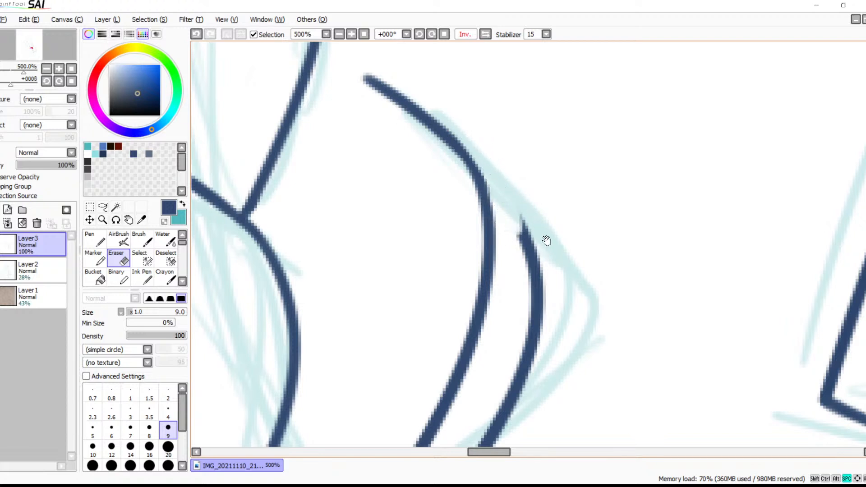
key("space")
left_click_drag(545, 242, 544, 162)
mouse_move(529, 112)
left_mouse_down()
mouse_move(520, 143)
mouse_move(526, 130)
mouse_move(539, 145)
mouse_move(534, 172)
mouse_move(550, 175)
mouse_move(550, 190)
mouse_move(515, 255)
mouse_move(546, 261)
mouse_move(545, 273)
mouse_move(480, 332)
mouse_move(554, 264)
mouse_move(593, 149)
mouse_move(571, 134)
mouse_move(585, 141)
mouse_move(537, 179)
mouse_move(592, 151)
mouse_move(531, 241)
mouse_move(541, 238)
mouse_move(438, 318)
mouse_move(392, 370)
left_mouse_up()
key("space")
left_click_drag(433, 346, 319, 435)
key("space")
mouse_move(394, 385)
left_mouse_down()
mouse_move(489, 220)
mouse_move(458, 232)
mouse_move(393, 213)
mouse_move(423, 233)
left_mouse_up()
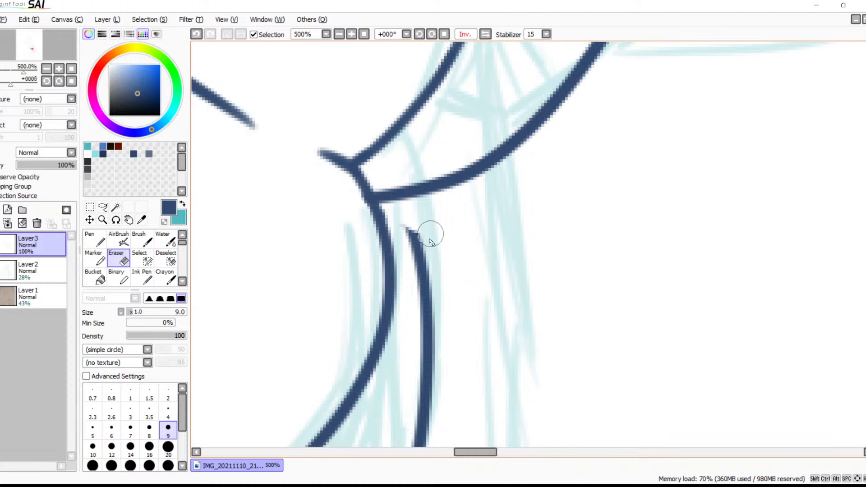
Extend the upper end of the line below the fingertip with short brush strokes so it joins the new curve
key("b")
left_click_drag(405, 199, 421, 259)
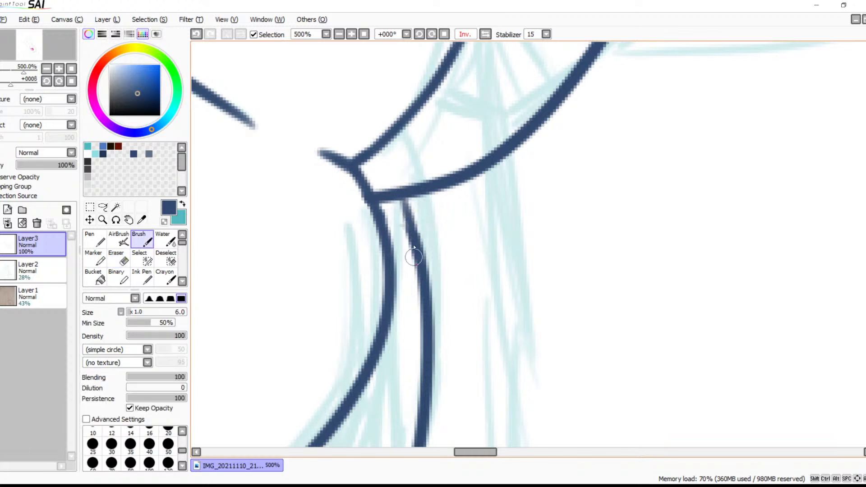
left_click_drag(399, 199, 419, 258)
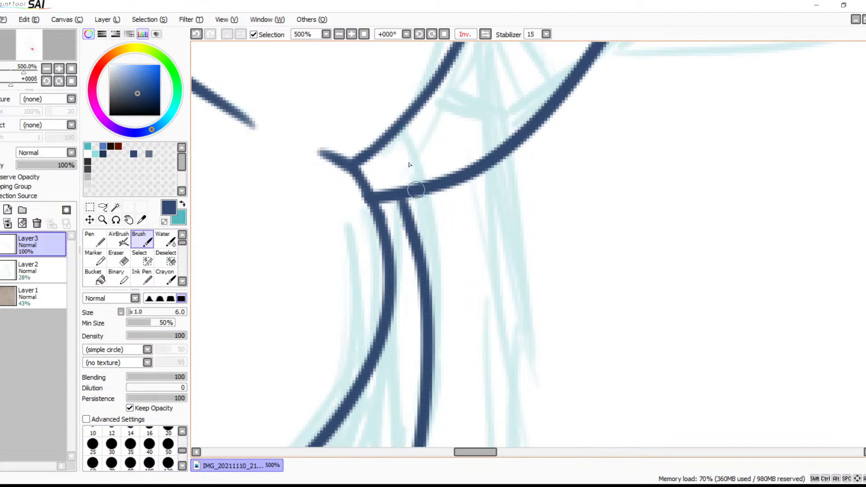
Connect the upper end of the fingertip curve to the neighbouring finger outline with a short stroke and reinforce the joint
left_click(338, 34)
left_click(339, 34)
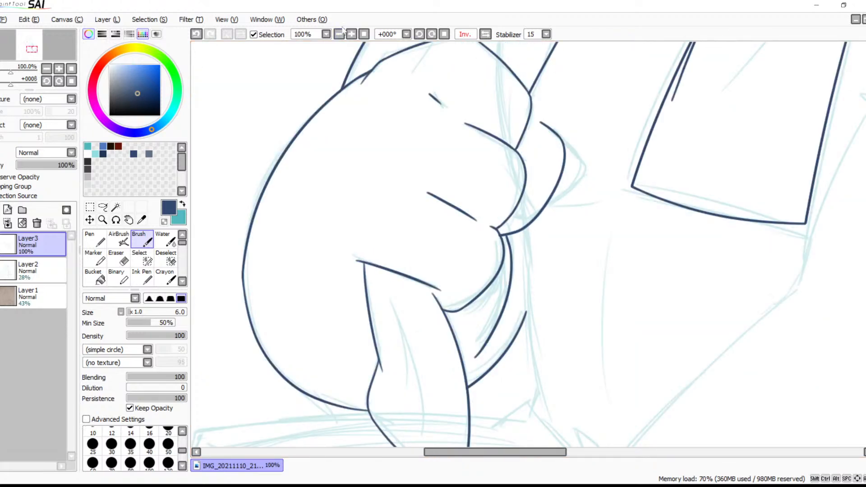
left_click_drag(526, 166, 425, 276)
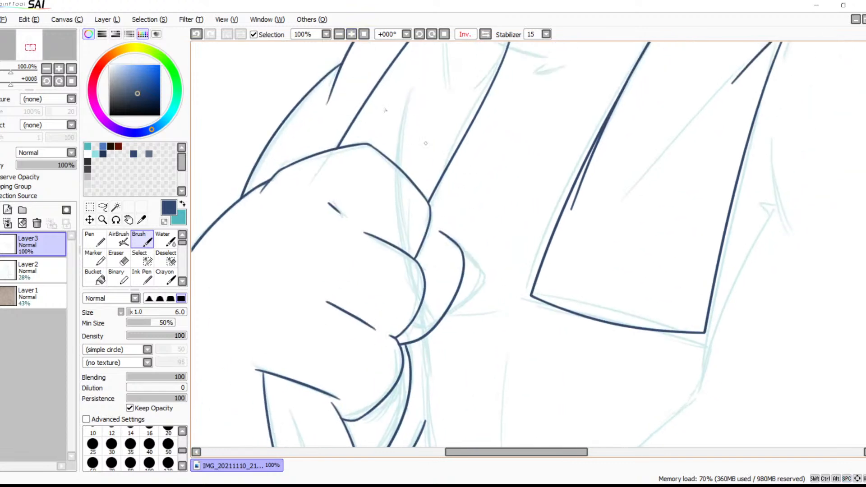
left_click(351, 34)
mouse_move(267, 199)
left_mouse_down()
mouse_move(490, 211)
mouse_move(488, 198)
mouse_move(521, 233)
left_mouse_up()
key("ctrl+z")
left_click_drag(471, 208, 530, 242)
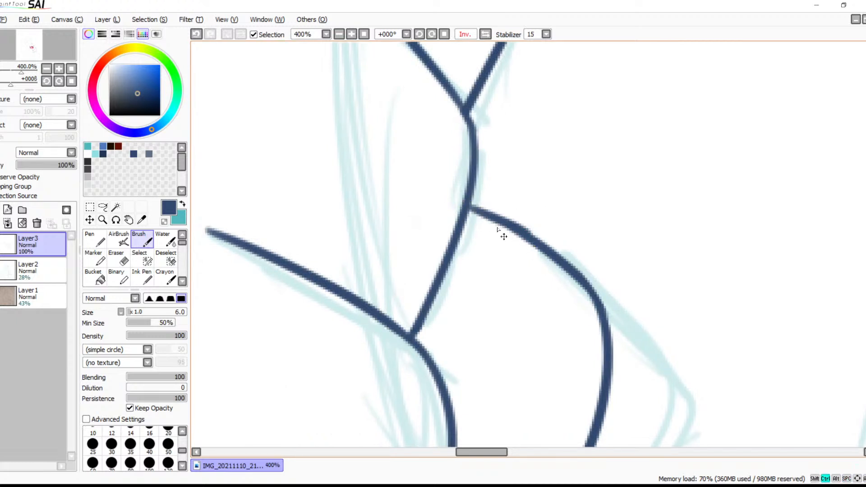
key("ctrl+z")
left_click_drag(467, 209, 532, 239)
key("ctrl+z")
left_click_drag(469, 209, 528, 239)
left_click_drag(470, 207, 488, 216)
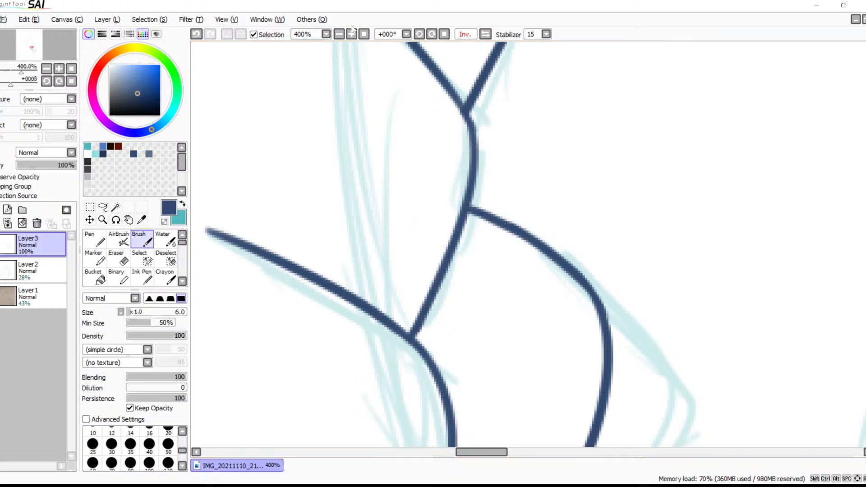
Mirror the canvas view horizontally and examine the overall line art against the sketch
left_click(338, 36)
left_click(339, 36)
left_click(338, 36)
left_click(338, 36)
left_click(338, 36)
left_click(338, 36)
left_click(339, 36)
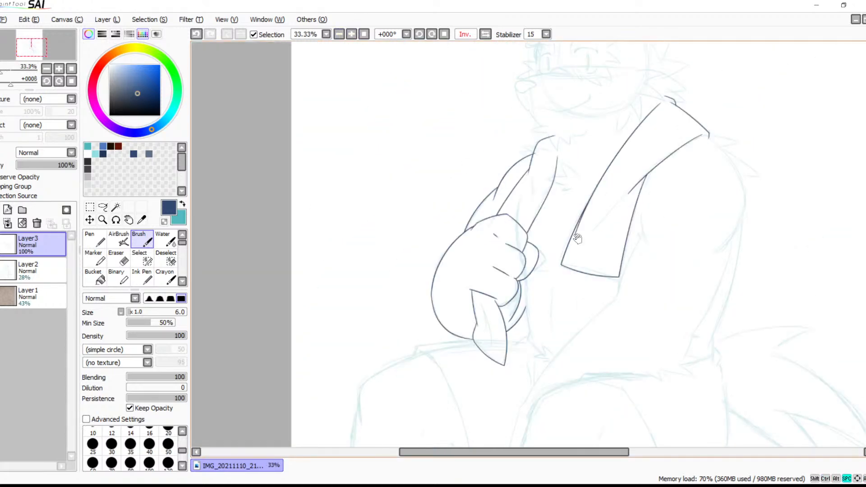
left_click_drag(547, 276, 424, 339)
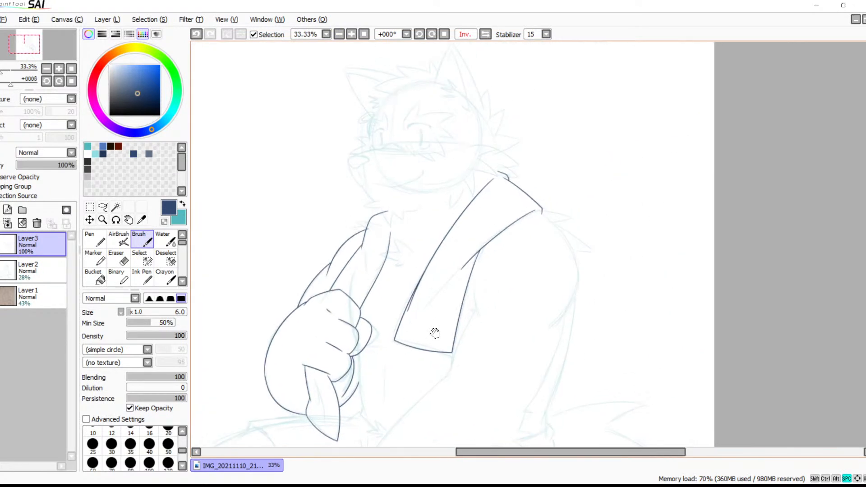
left_click_drag(523, 251, 533, 264)
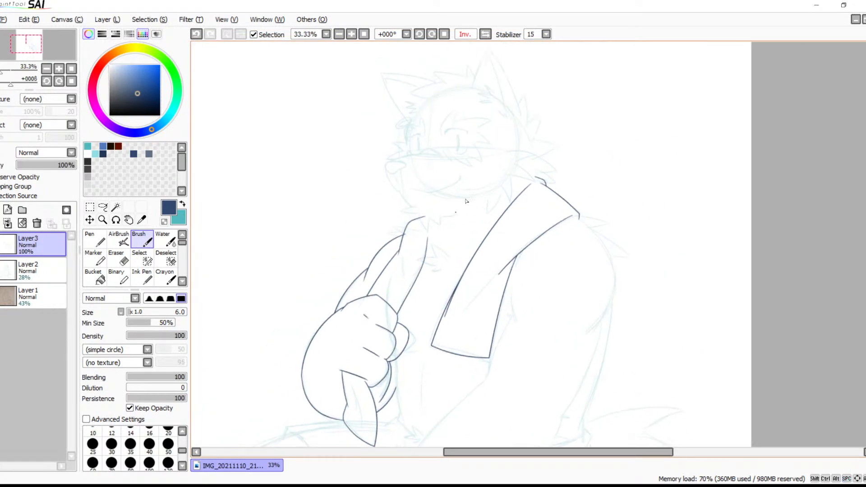
left_click(485, 35)
mouse_move(581, 193)
left_mouse_down()
mouse_move(525, 197)
mouse_move(463, 165)
mouse_move(449, 255)
left_mouse_up()
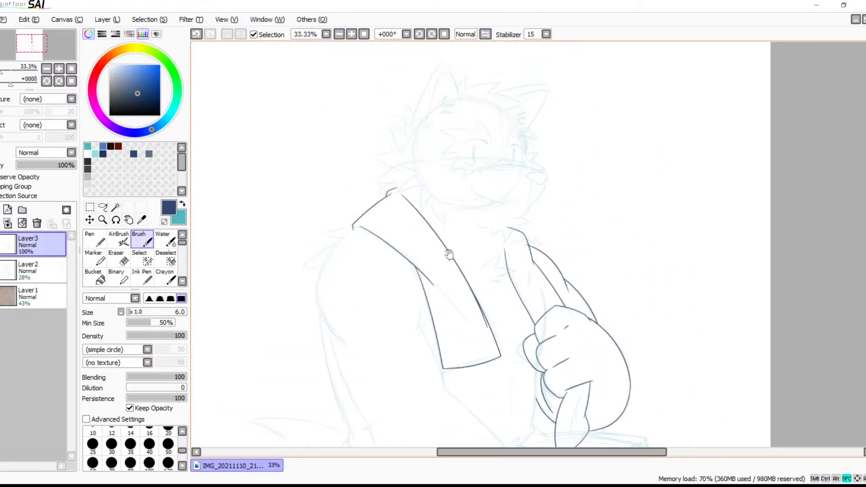
left_click_drag(469, 299, 475, 261)
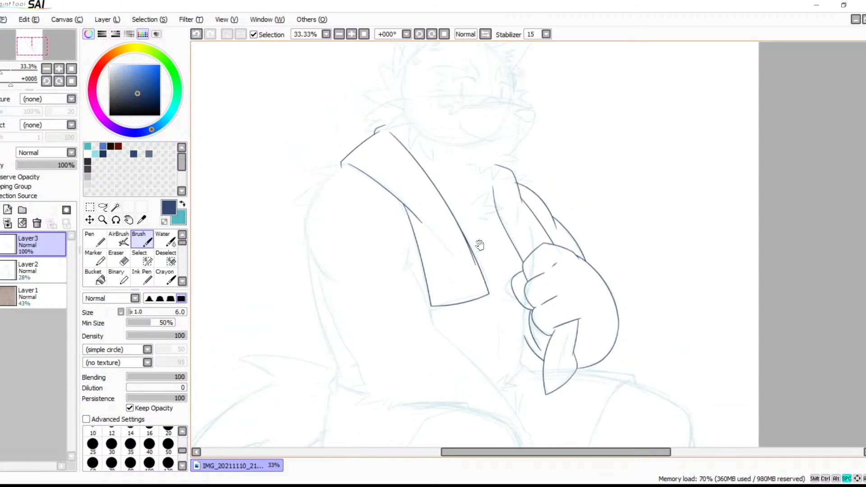
left_click_drag(461, 208, 495, 208)
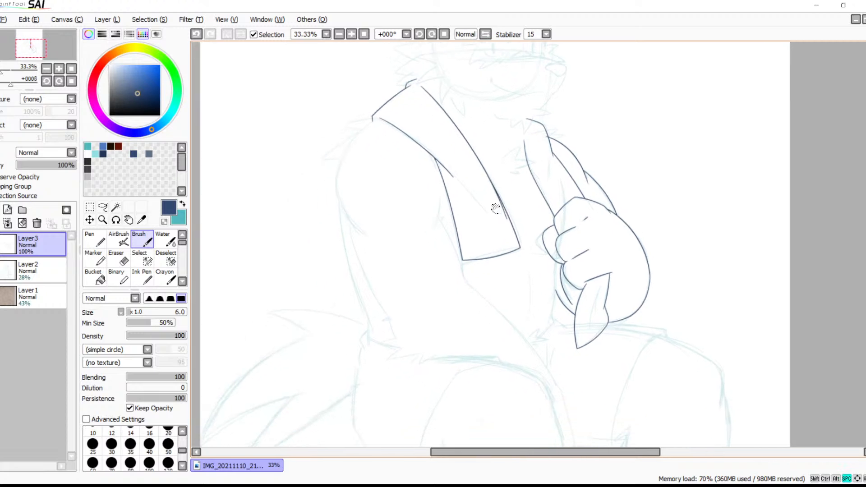
Ink the short armpit curve beside the hanging towel
left_click(352, 34)
left_click(352, 34)
left_click(351, 33)
left_click_drag(288, 176, 569, 158)
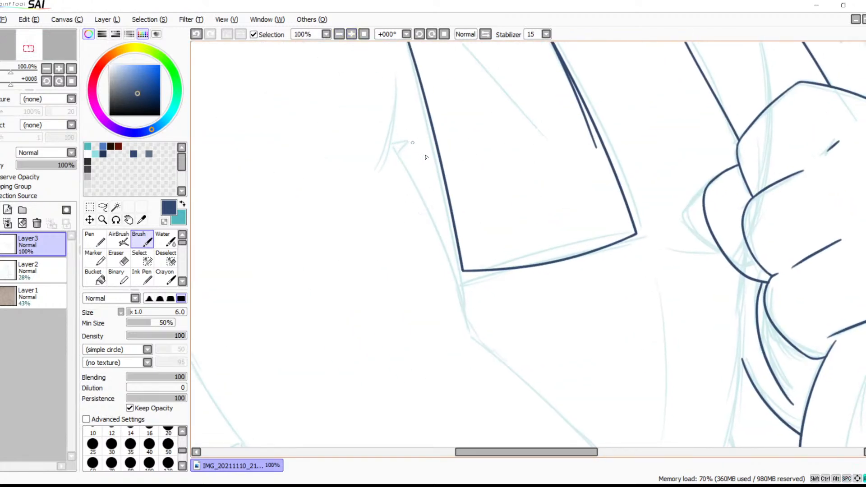
left_click_drag(394, 76, 375, 194)
left_click_drag(428, 160, 445, 151)
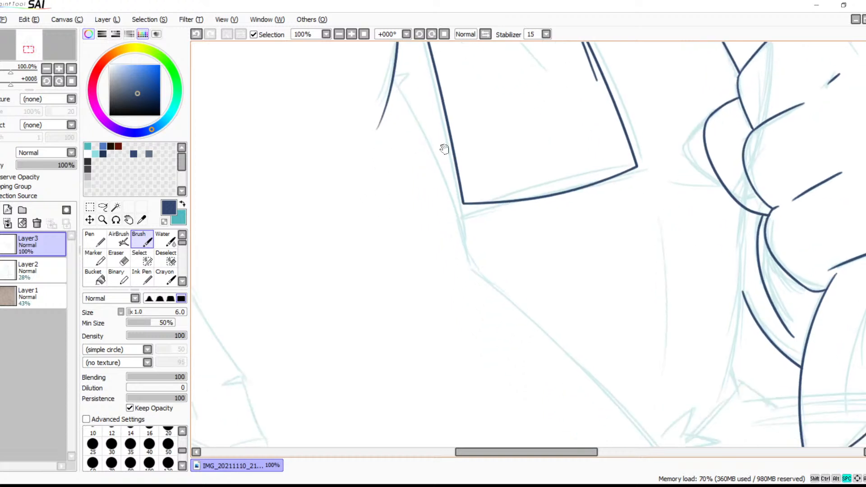
Try to ink the torso side line from the armpit curve past the towel's corner in the mirrored view
left_click_drag(384, 75, 489, 270)
key("ctrl+z")
left_click_drag(383, 73, 457, 298)
key("ctrl+z")
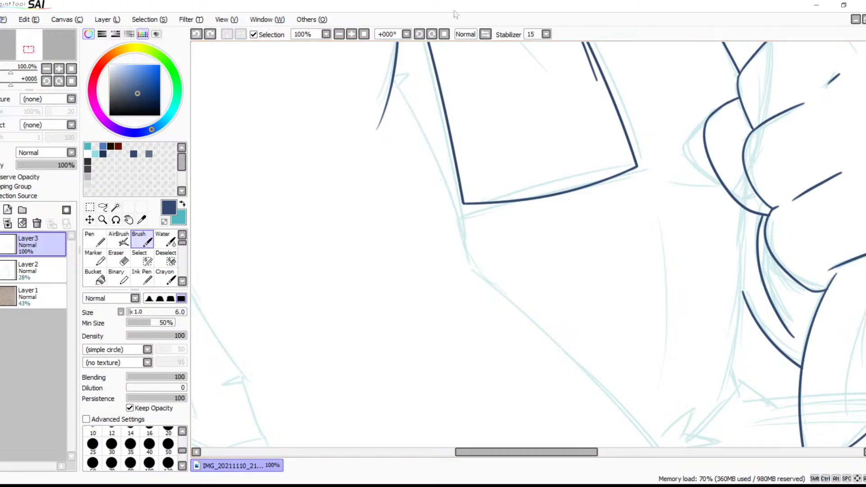
Return the canvas view to unmirrored and ink the torso side line from the armpit curve down past the towel's corner
left_click(485, 35)
left_click_drag(516, 191, 368, 202)
mouse_move(523, 79)
left_mouse_down()
mouse_move(494, 119)
mouse_move(406, 324)
left_mouse_up()
key("ctrl+z")
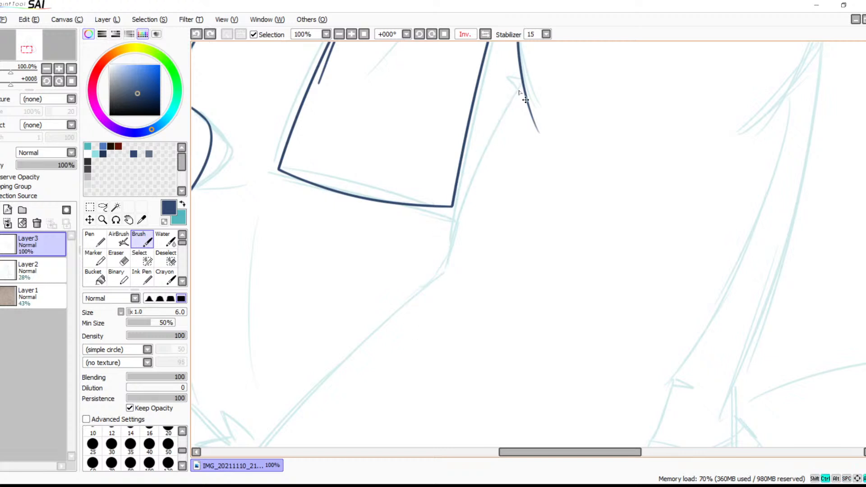
left_click_drag(535, 60, 412, 394)
Try to ink the long diagonal belly line from the torso side line down to the lap
left_click_drag(491, 265, 604, 93)
left_click_drag(549, 110, 251, 446)
key("ctrl+z")
left_click_drag(555, 104, 276, 446)
key("ctrl+z")
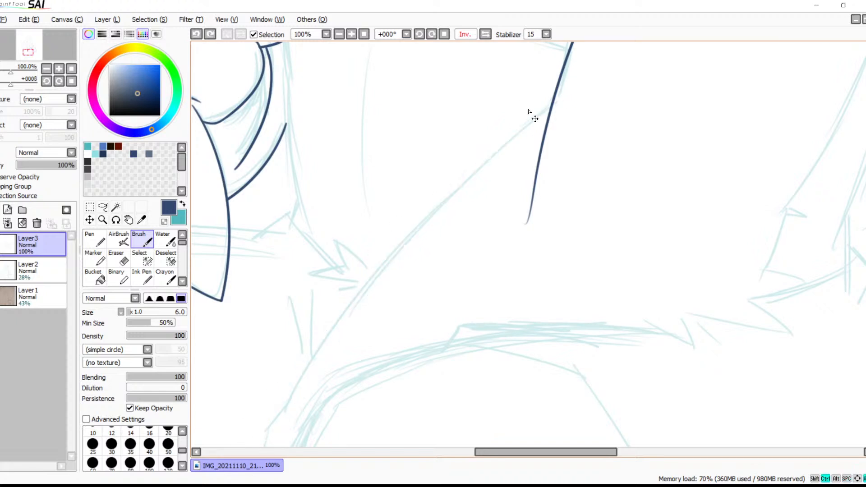
left_click_drag(548, 107, 266, 423)
key("ctrl+z")
left_click_drag(570, 93, 272, 442)
key("ctrl+z")
Ink the long curved belly line from just across the torso side line down past the top of the thigh
mouse_move(427, 218)
left_mouse_down()
mouse_move(456, 218)
mouse_move(471, 197)
left_mouse_up()
left_click_drag(597, 64, 274, 442)
key("ctrl+z")
mouse_move(600, 62)
left_mouse_down()
mouse_move(432, 195)
mouse_move(293, 426)
left_mouse_up()
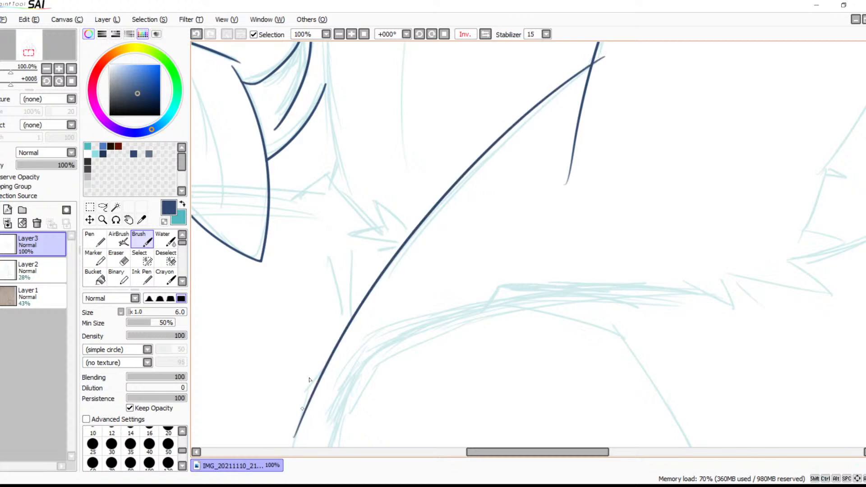
Ink the outer curve of the shoulder and upper arm along the sketch beside the towel
left_click_drag(496, 238, 387, 246)
left_click_drag(552, 82, 483, 269)
left_click_drag(446, 75, 421, 353)
key("ctrl+z")
mouse_move(454, 85)
left_mouse_down()
mouse_move(490, 275)
mouse_move(399, 400)
left_mouse_up()
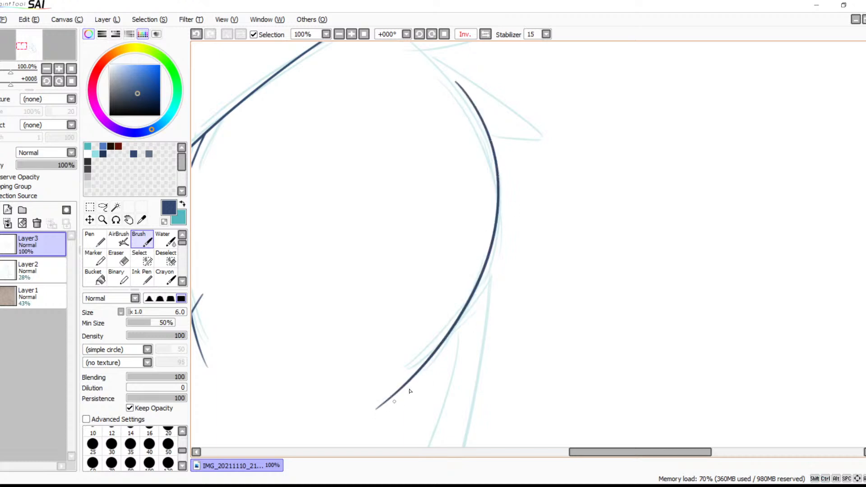
Ink the inner forearm line from the lower end of the upper-arm curve down along the sketch
left_click_drag(495, 352, 481, 268)
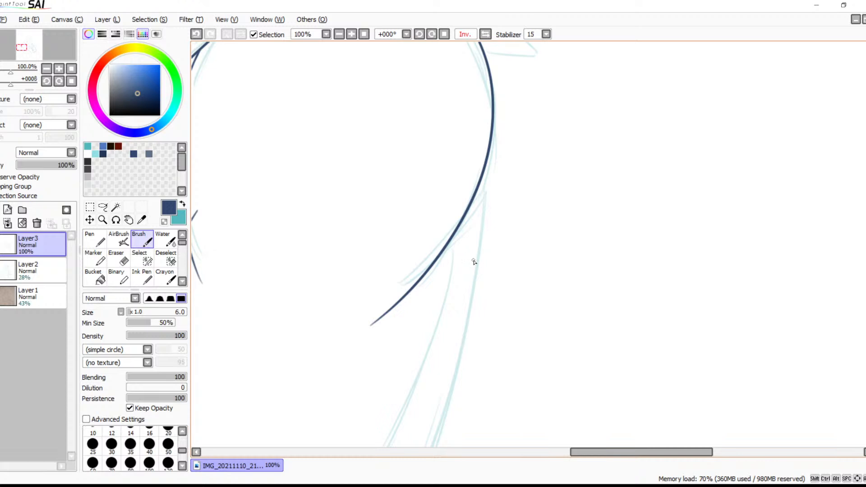
mouse_move(490, 247)
left_mouse_down()
mouse_move(499, 139)
mouse_move(548, 125)
left_mouse_up()
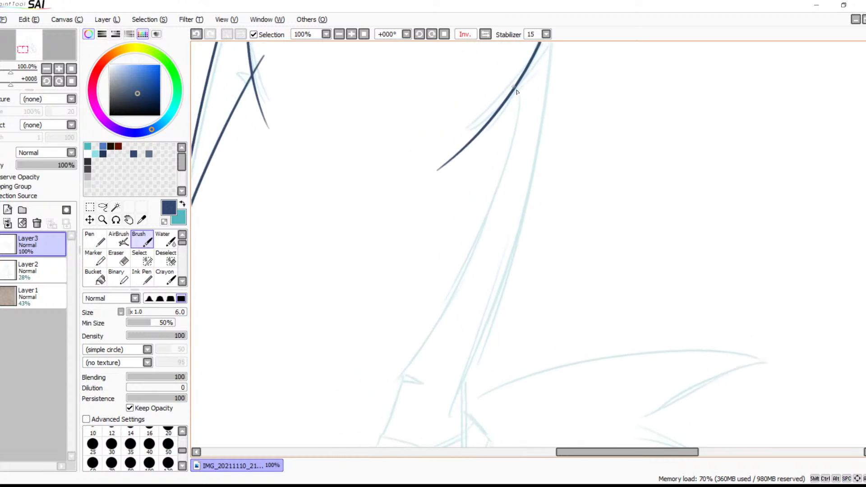
left_click_drag(518, 83, 359, 440)
mouse_move(495, 288)
left_mouse_down()
mouse_move(512, 230)
mouse_move(383, 444)
left_mouse_up()
key("ctrl+z")
mouse_move(414, 232)
left_mouse_down()
mouse_move(493, 145)
mouse_move(473, 128)
left_mouse_up()
mouse_move(479, 77)
left_mouse_down()
mouse_move(460, 178)
mouse_move(315, 441)
left_mouse_up()
key("ctrl+z")
mouse_move(480, 80)
left_mouse_down()
mouse_move(445, 208)
mouse_move(351, 411)
left_mouse_up()
key("ctrl+z")
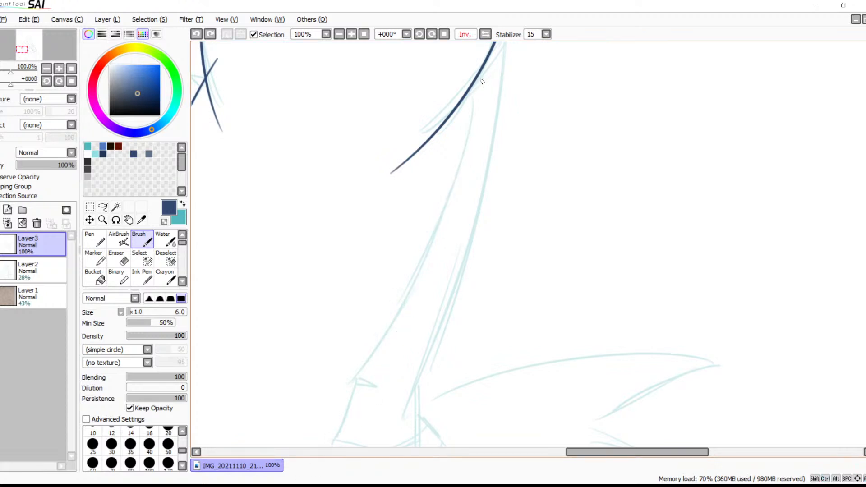
left_click_drag(479, 77, 270, 441)
key("ctrl+z")
left_click_drag(480, 74, 345, 434)
key("ctrl+z")
left_click_drag(476, 79, 303, 430)
key("ctrl+z")
left_click_drag(482, 71, 328, 433)
key("ctrl+z")
mouse_move(478, 80)
left_mouse_down()
mouse_move(381, 332)
mouse_move(300, 448)
left_mouse_up()
Ink the upper edge of the thigh arch with two overlapping shallow curves and a short slanted stroke at their end
left_click_drag(426, 347, 564, 81)
mouse_move(451, 201)
left_mouse_down()
mouse_move(653, 156)
mouse_move(787, 142)
left_mouse_up()
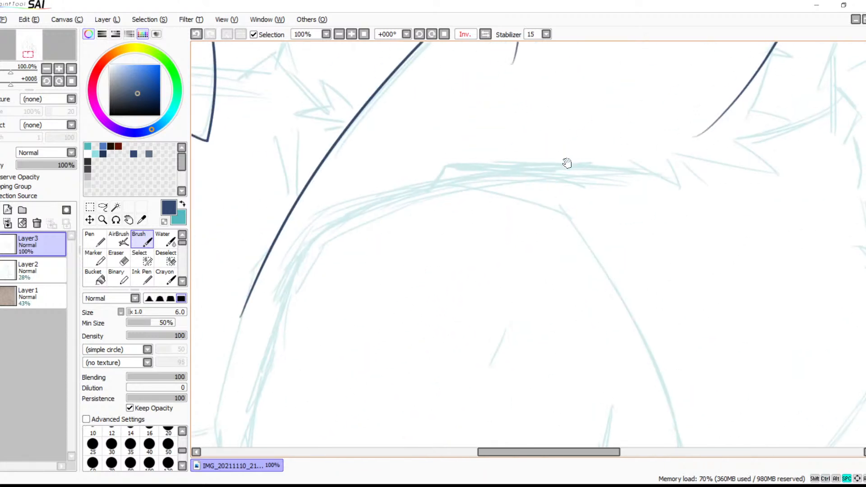
left_click_drag(633, 169, 350, 161)
key("ctrl+z")
left_click_drag(650, 173, 393, 178)
key("ctrl+z")
left_click_drag(649, 173, 396, 158)
key("ctrl+z")
left_click_drag(536, 161, 397, 161)
key("ctrl+z")
mouse_move(646, 174)
left_mouse_down()
mouse_move(489, 162)
mouse_move(632, 167)
mouse_move(464, 170)
left_mouse_up()
key("ctrl+z")
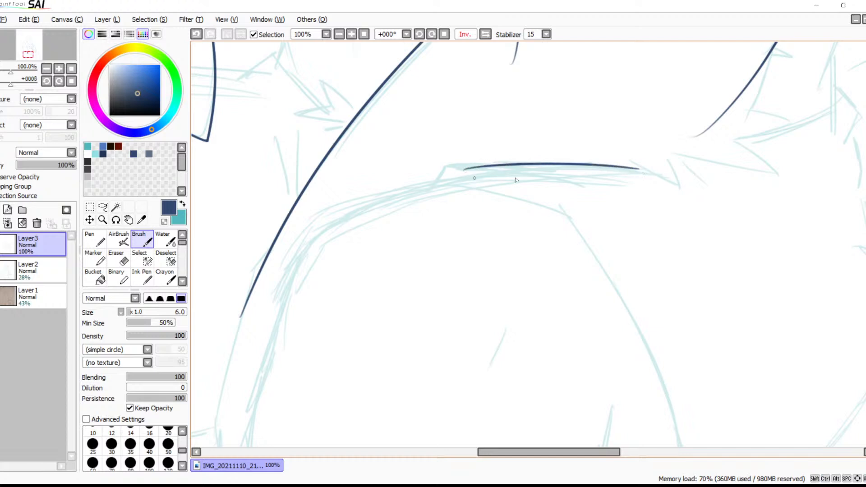
mouse_move(575, 185)
left_mouse_down()
mouse_move(406, 179)
mouse_move(398, 207)
left_mouse_up()
left_click_drag(427, 235, 466, 197)
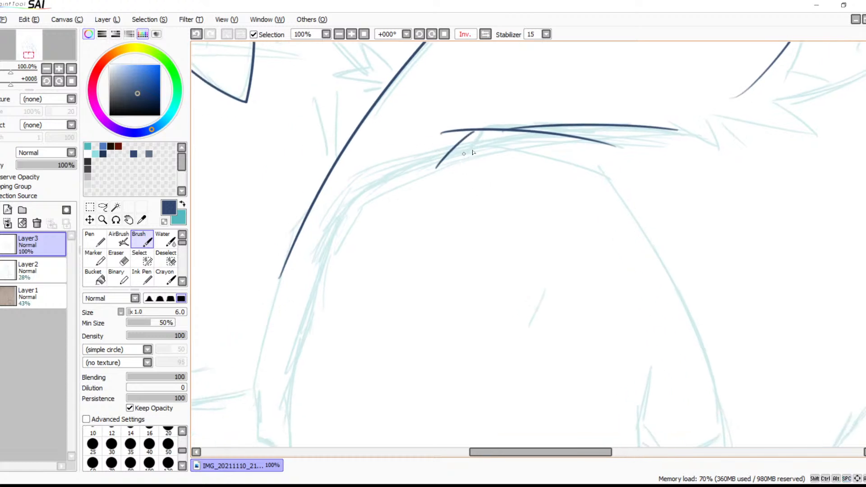
Ink the thigh's curved contour from beneath the short slanted stroke around the bend and down its side
mouse_move(518, 139)
left_mouse_down()
mouse_move(375, 183)
mouse_move(297, 326)
left_mouse_up()
key("ctrl+z")
left_click_drag(510, 142, 295, 346)
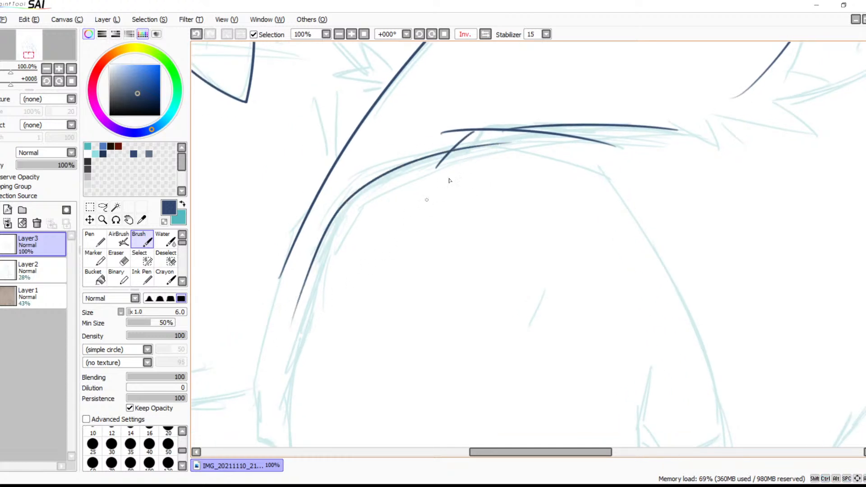
key("ctrl+z")
mouse_move(518, 144)
left_mouse_down()
mouse_move(358, 192)
mouse_move(288, 352)
left_mouse_up()
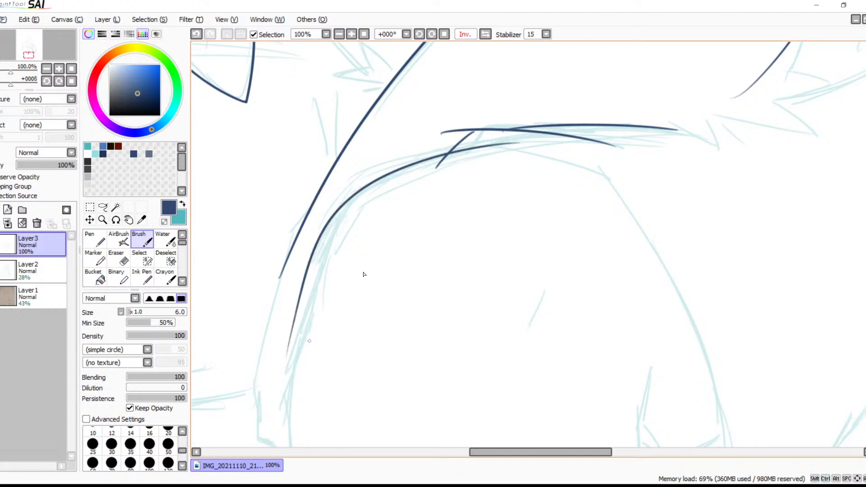
key("ctrl+z")
mouse_move(519, 143)
left_mouse_down()
mouse_move(307, 321)
mouse_move(331, 334)
left_mouse_up()
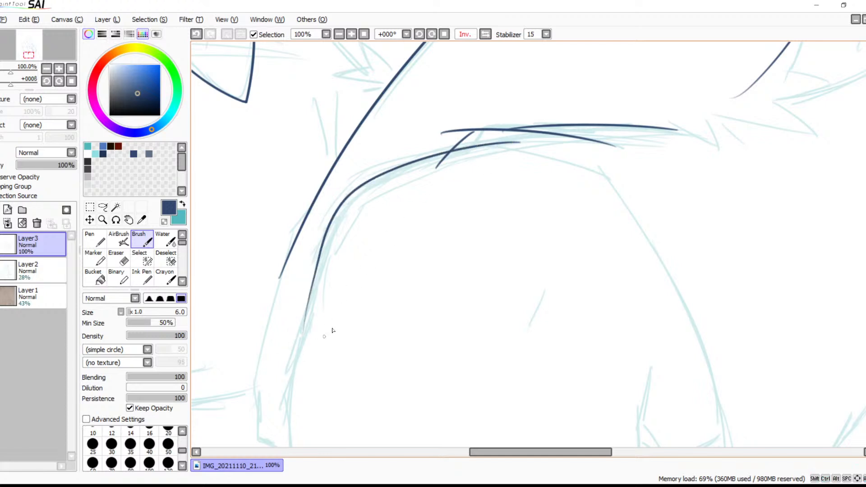
Ink the short slanted stroke at the top of the sketched fold on the leg's opposite side
left_click_drag(429, 315, 484, 219)
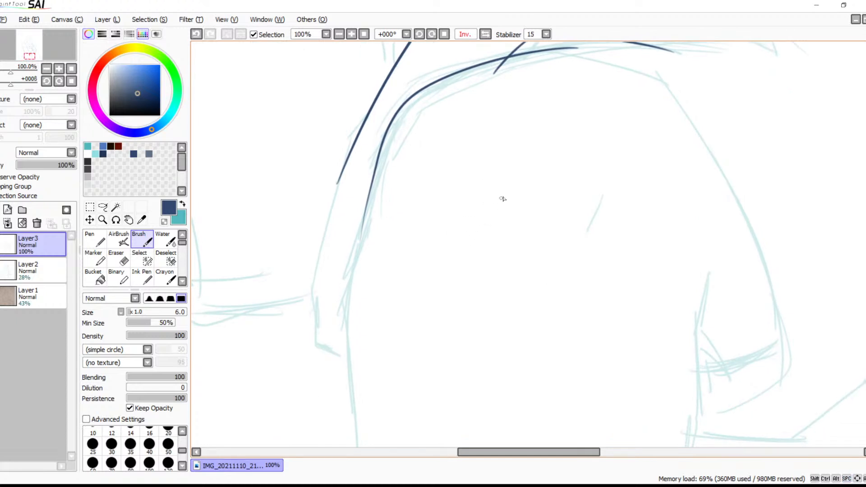
left_click_drag(502, 294, 466, 215)
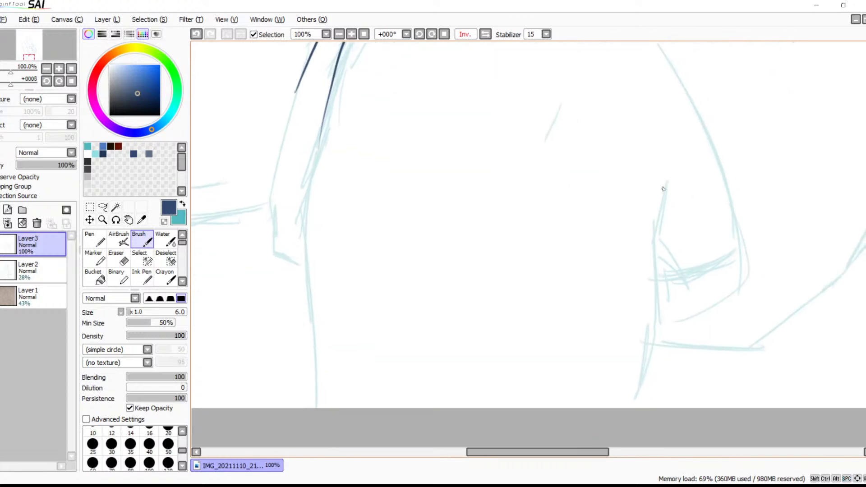
left_click_drag(666, 185, 652, 239)
Extend the thigh's side contour down along the leg to the canvas's lower edge
key("space")
left_click_drag(449, 225, 513, 235)
mouse_move(387, 133)
left_mouse_down()
mouse_move(366, 209)
mouse_move(377, 475)
mouse_move(375, 415)
left_mouse_up()
key("ctrl+z")
mouse_move(387, 134)
left_mouse_down()
mouse_move(376, 295)
mouse_move(377, 410)
left_mouse_up()
key("ctrl+z")
left_click_drag(389, 127, 354, 415)
key("ctrl+z")
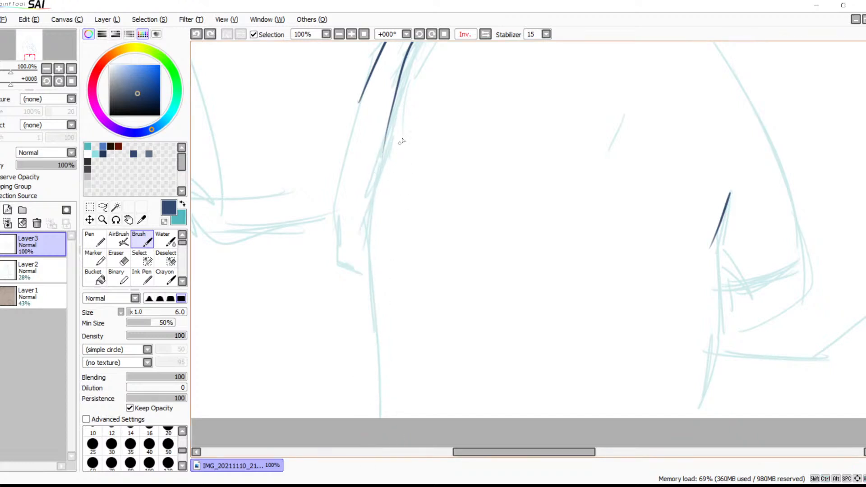
left_click_drag(361, 275, 381, 467)
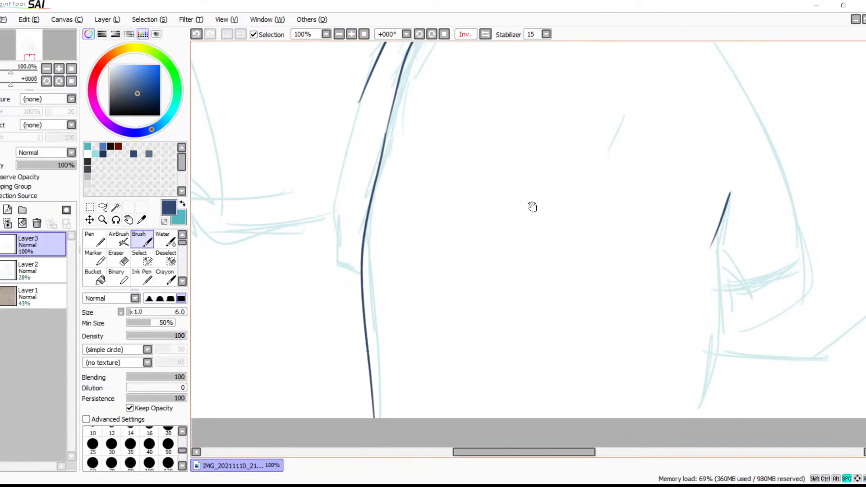
Ink the leg's opposite side line below the short slanted stroke down to the canvas edge
left_click_drag(631, 274, 520, 235)
mouse_move(609, 235)
left_mouse_down()
mouse_move(614, 266)
mouse_move(569, 425)
left_mouse_up()
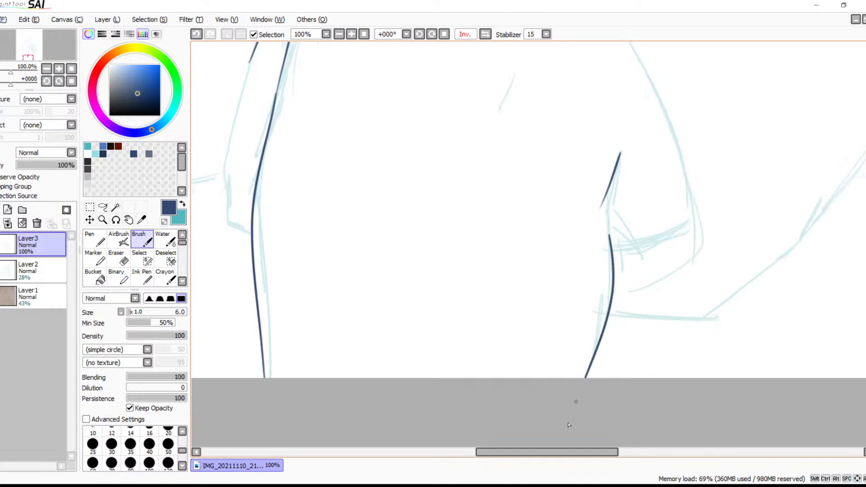
left_click_drag(690, 215, 596, 272)
key("ctrl+z")
Try to ink the long line running down from the finger curves beside the hand
mouse_move(694, 219)
left_mouse_down()
mouse_move(595, 249)
mouse_move(557, 214)
mouse_move(572, 288)
mouse_move(721, 224)
mouse_move(595, 313)
mouse_move(572, 344)
mouse_move(577, 304)
mouse_move(555, 158)
mouse_move(533, 208)
left_mouse_up()
left_click_drag(506, 177, 479, 330)
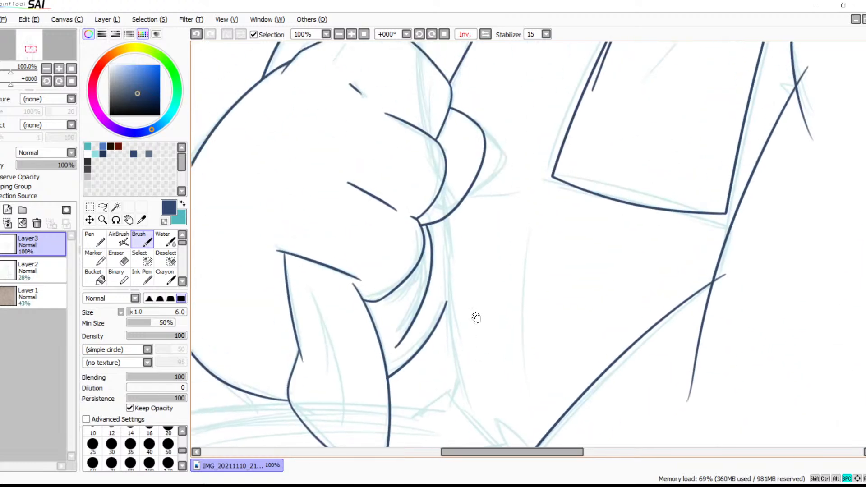
left_click_drag(442, 221, 445, 396)
key("ctrl+z")
left_click_drag(445, 223, 446, 442)
key("ctrl+z")
left_click_drag(443, 220, 476, 484)
key("ctrl+z")
Rotate the canvas to 33° and ink the long line from the fingers down past the pointed thumb shape
left_click(432, 34)
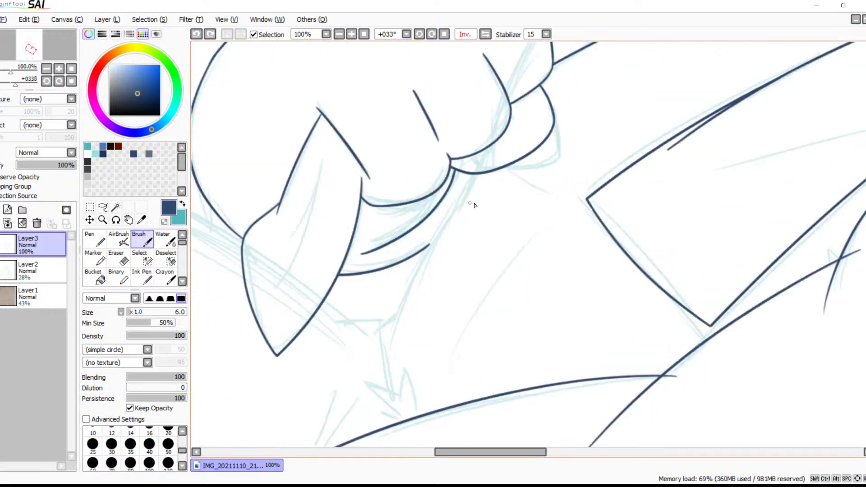
left_click_drag(475, 175, 361, 412)
key("ctrl+z")
mouse_move(476, 173)
left_mouse_down()
mouse_move(402, 305)
mouse_move(366, 418)
left_mouse_up()
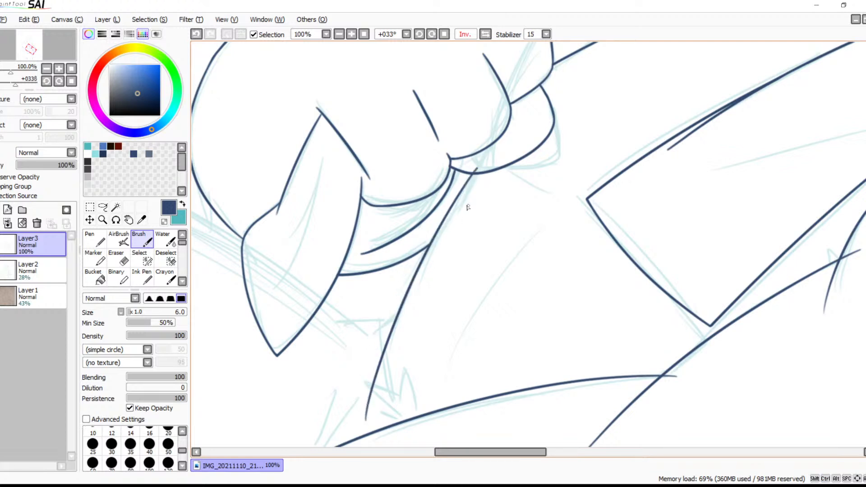
key("ctrl+z")
mouse_move(489, 158)
left_mouse_down()
mouse_move(374, 387)
mouse_move(371, 413)
left_mouse_up()
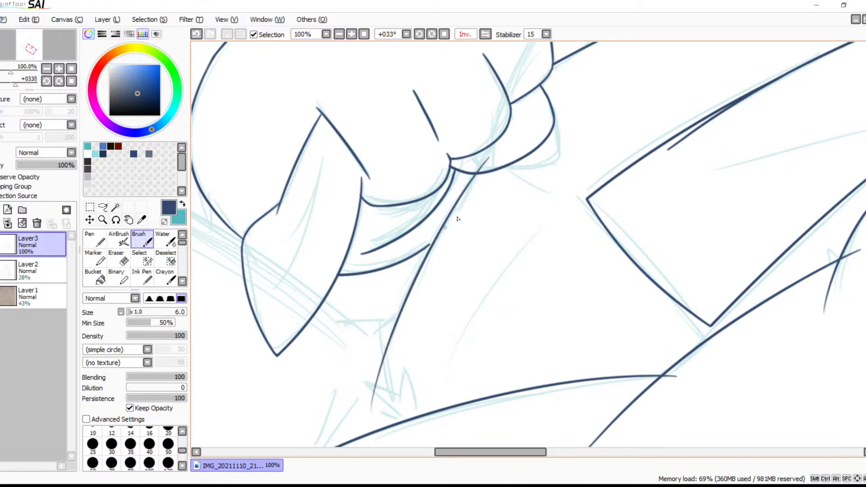
Join the end of the lowest finger curve to the long line with a short tapered stroke
left_click(351, 34)
left_click(352, 34)
mouse_move(406, 194)
left_mouse_down()
mouse_move(566, 214)
mouse_move(612, 202)
left_mouse_up()
left_click_drag(441, 169, 399, 205)
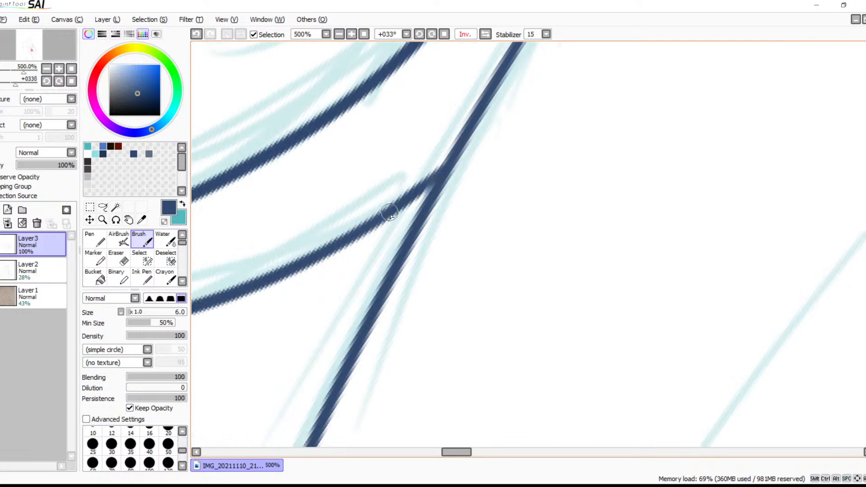
key("ctrl+z")
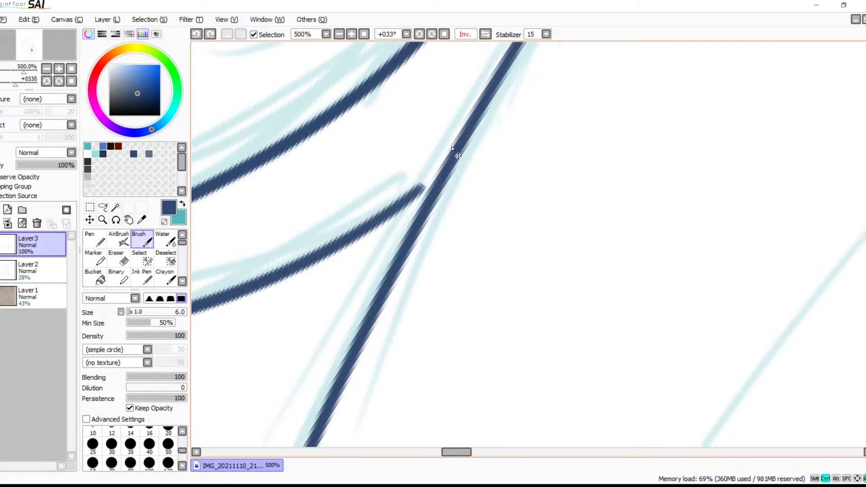
left_click_drag(441, 166, 390, 208)
key("ctrl+z")
left_click_drag(442, 166, 389, 209)
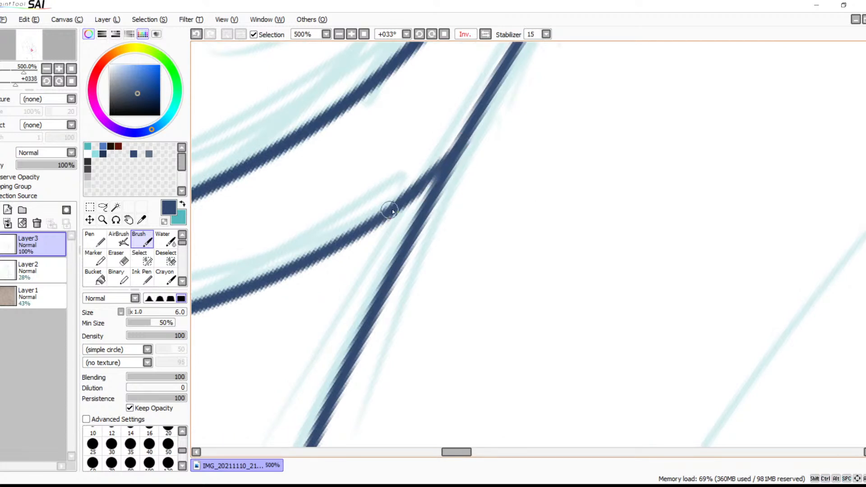
key("ctrl+z")
left_click_drag(460, 146, 394, 216)
key("ctrl+z")
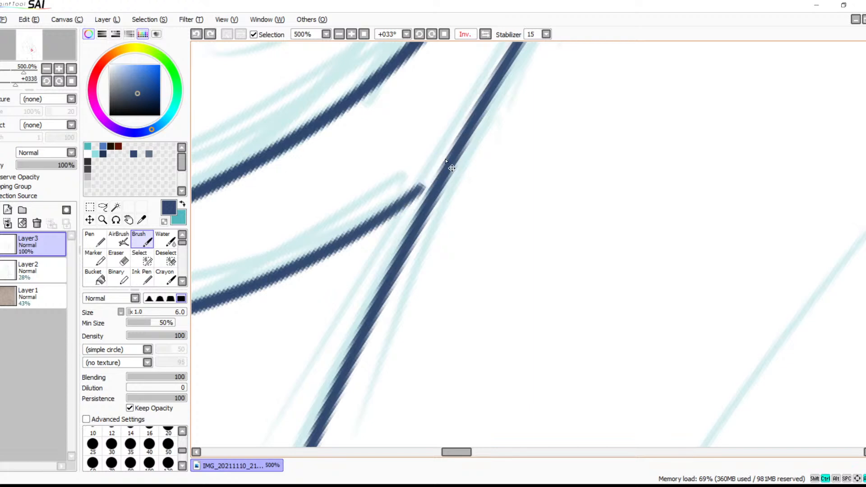
left_click_drag(448, 157, 408, 197)
left_click_drag(454, 157, 395, 208)
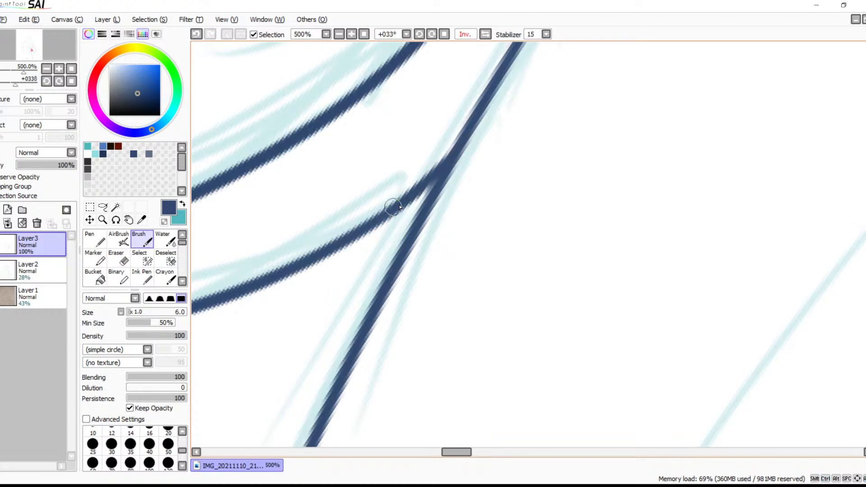
Erase the part of the long line that overshoots into the finger above the curve
left_click_drag(494, 137, 349, 356)
left_click_drag(520, 88, 437, 236)
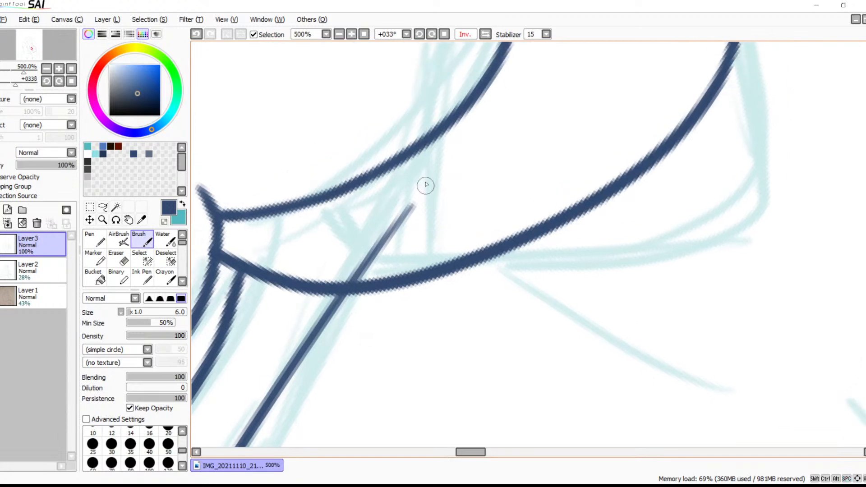
key("e")
mouse_move(421, 201)
left_mouse_down()
mouse_move(412, 217)
mouse_move(357, 247)
mouse_move(370, 256)
mouse_move(352, 271)
left_mouse_up()
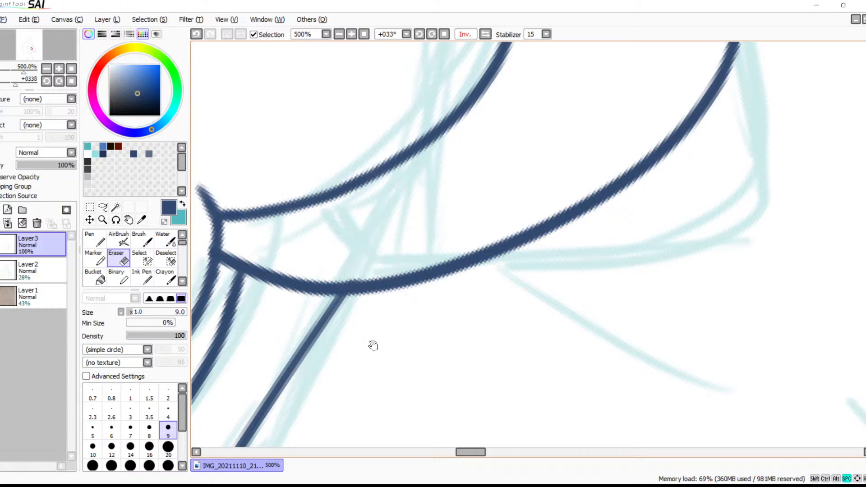
Ink a short diagonal branch off the long line's lower part and a small curved stroke rising from it
left_click_drag(326, 389, 459, 187)
left_click_drag(411, 304, 465, 227)
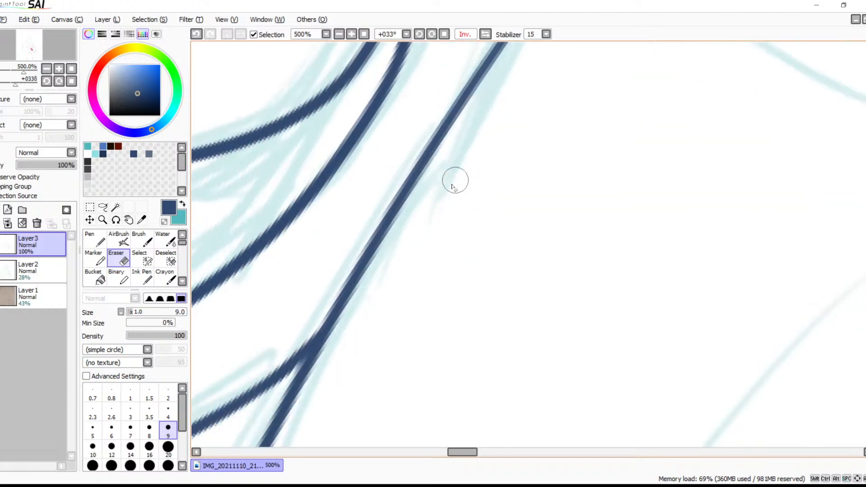
left_click_drag(440, 284, 545, 74)
mouse_move(433, 238)
left_mouse_down()
mouse_move(491, 155)
mouse_move(550, 135)
left_mouse_up()
left_click(578, 101)
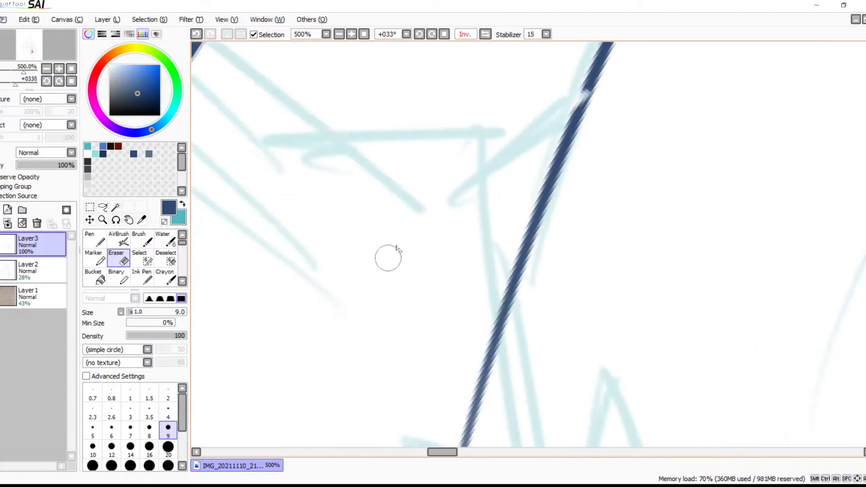
key("ctrl+z")
key("c")
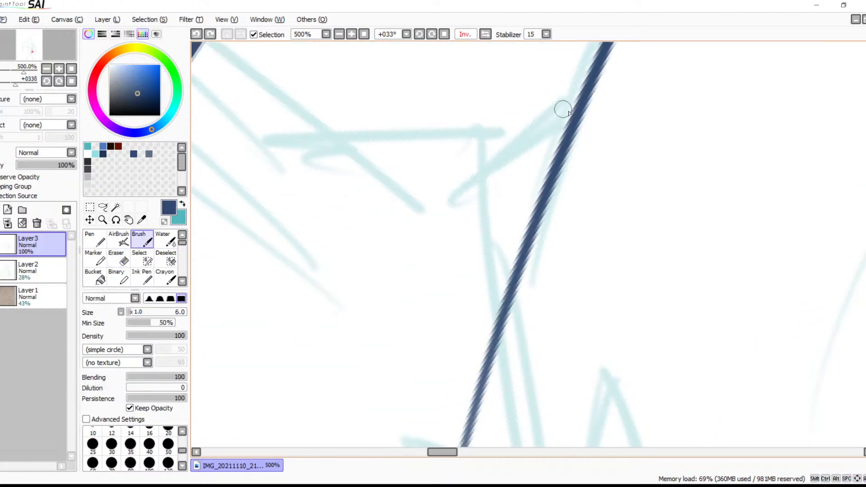
left_click_drag(572, 109, 441, 221)
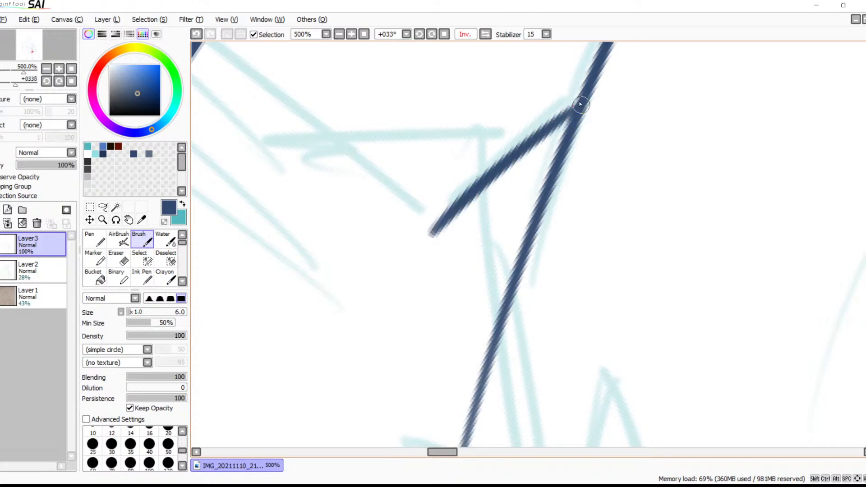
left_click_drag(498, 157, 411, 179)
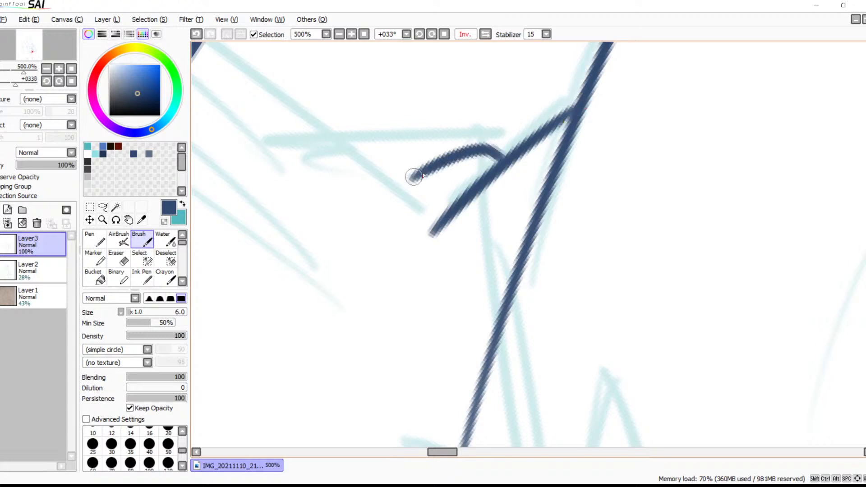
Ink a stroke running down from the small forked branch along the sketch
mouse_move(522, 224)
left_mouse_down()
mouse_move(501, 178)
mouse_move(493, 192)
mouse_move(468, 158)
left_mouse_up()
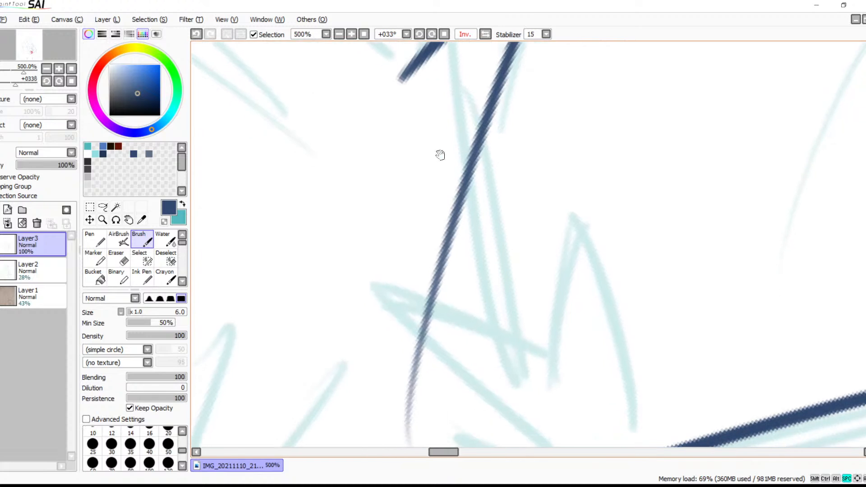
left_click(340, 34)
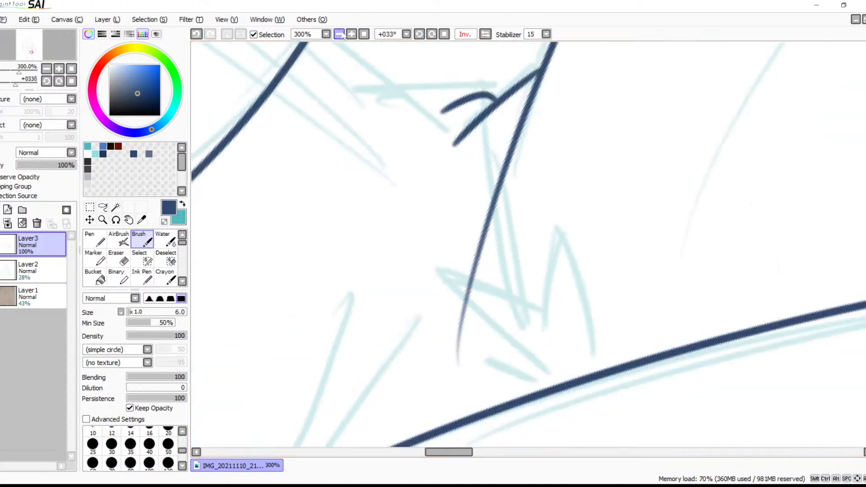
left_click(340, 34)
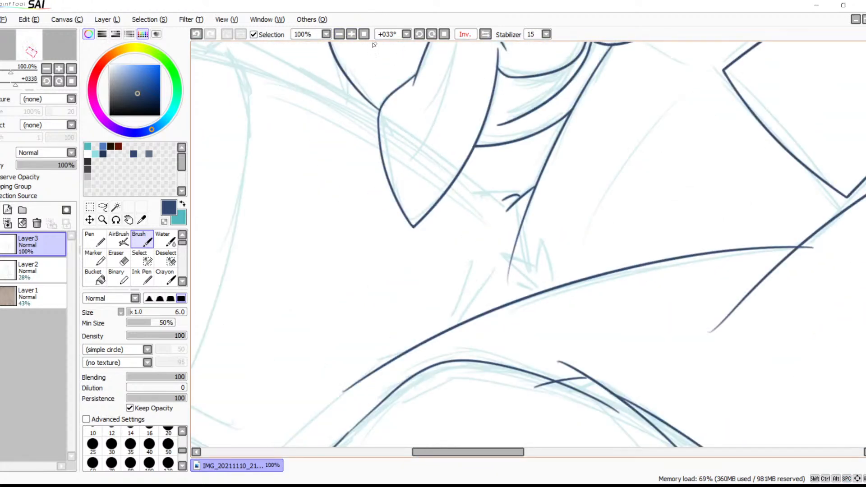
left_click(351, 34)
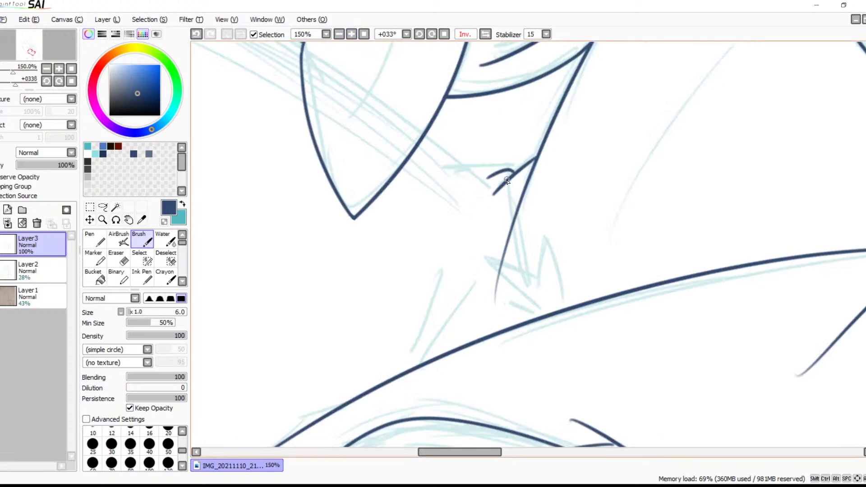
left_click_drag(506, 179, 501, 270)
key("ctrl+z")
mouse_move(509, 175)
left_mouse_down()
mouse_move(523, 286)
mouse_move(513, 190)
left_mouse_up()
left_click_drag(531, 225, 463, 221)
left_click_drag(524, 207, 645, 175)
left_click_drag(591, 193, 388, 124)
mouse_move(488, 207)
left_mouse_down()
mouse_move(480, 196)
mouse_move(519, 181)
left_mouse_up()
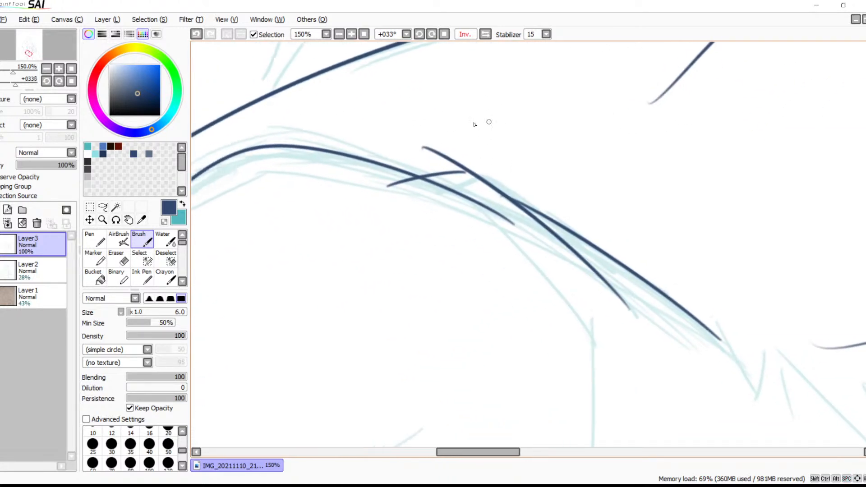
Extend the end of the short curved stroke with the brush so it joins the long diagonal line
left_click(351, 36)
left_click(351, 36)
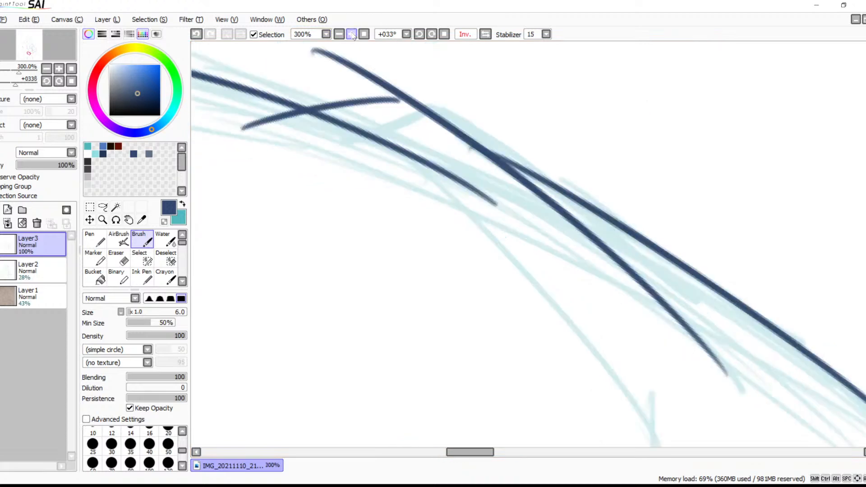
left_click(351, 36)
left_click(351, 36)
left_click(351, 36)
left_click_drag(386, 141, 512, 282)
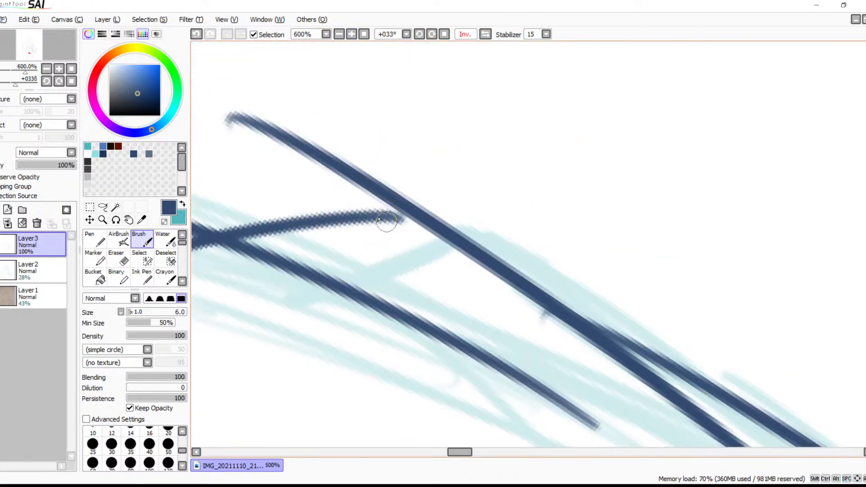
left_click_drag(413, 218, 359, 221)
left_click_drag(428, 218, 356, 218)
Erase the stray nub beneath the long diagonal line and the part of that line overshooting the curved stroke
scroll(416, 226, "right", 3)
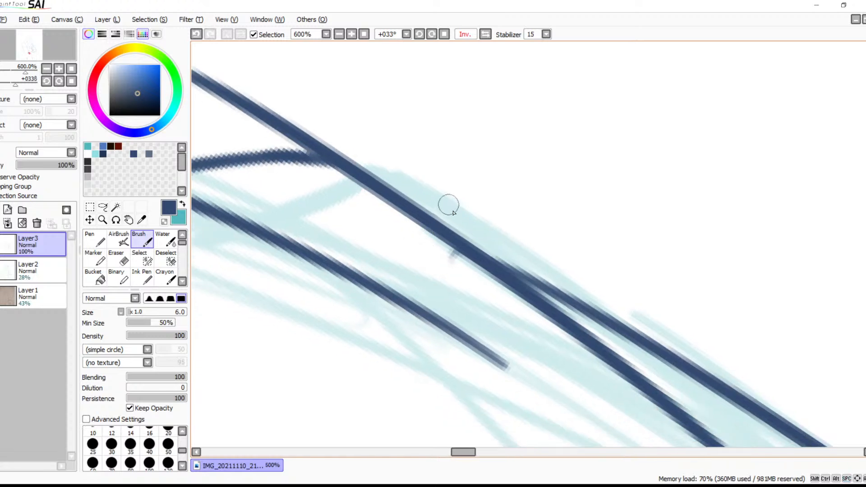
key("e")
mouse_move(422, 244)
left_mouse_down()
mouse_move(466, 286)
mouse_move(419, 234)
mouse_move(473, 289)
left_mouse_up()
scroll(451, 284, "left", 3)
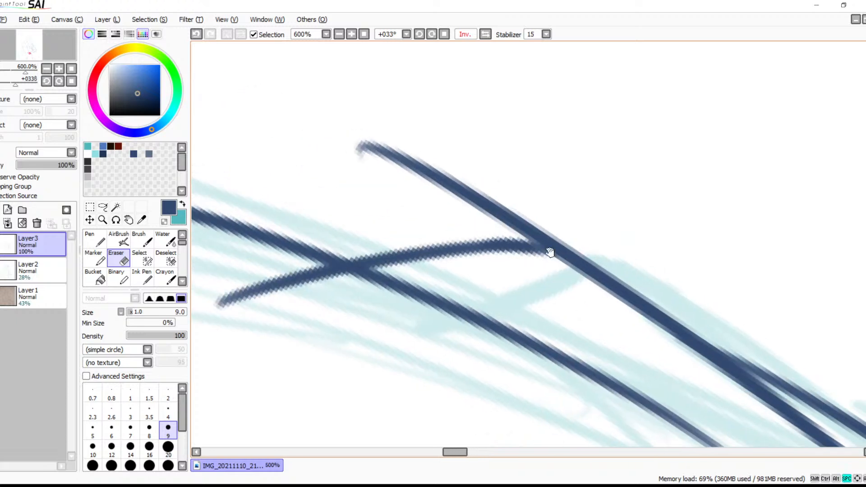
mouse_move(370, 151)
left_mouse_down()
mouse_move(468, 148)
mouse_move(471, 165)
mouse_move(491, 180)
mouse_move(467, 202)
mouse_move(499, 209)
mouse_move(506, 222)
mouse_move(569, 227)
left_mouse_up()
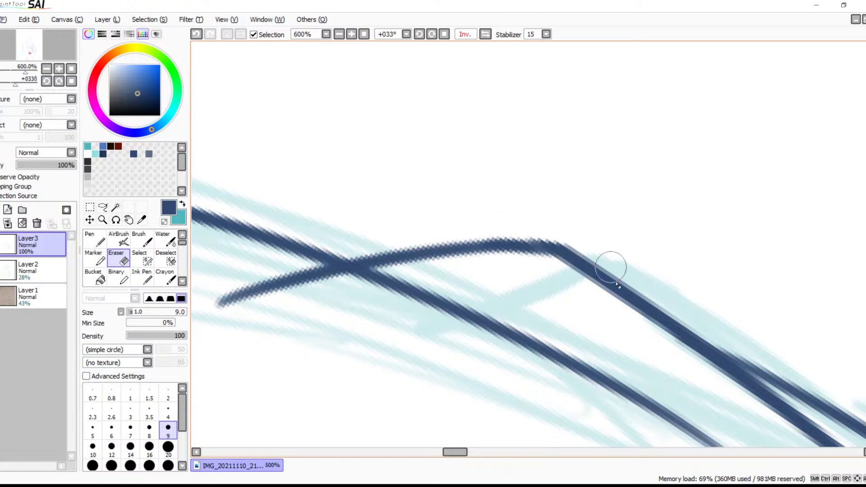
Thicken the curved stroke with a second brush pass from its corner with the long line to the crossing
key("b")
mouse_move(567, 254)
left_mouse_down()
mouse_move(520, 243)
mouse_move(426, 258)
left_mouse_up()
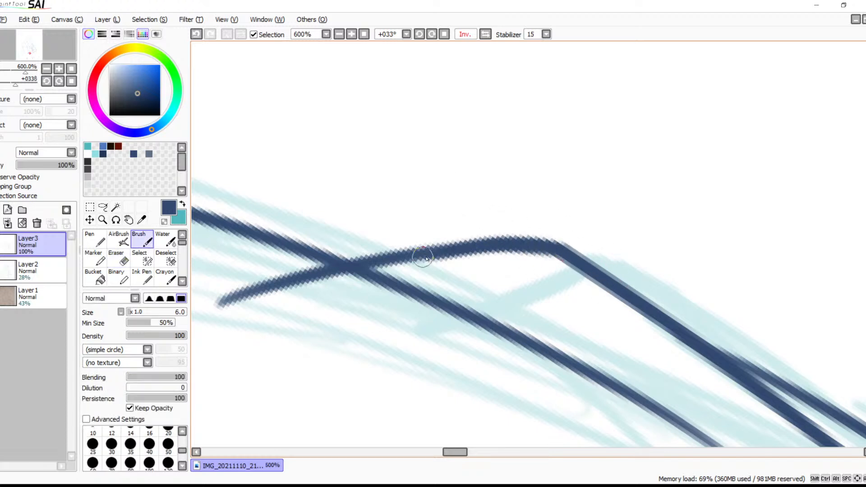
key("ctrl+z")
left_click_drag(566, 251, 377, 264)
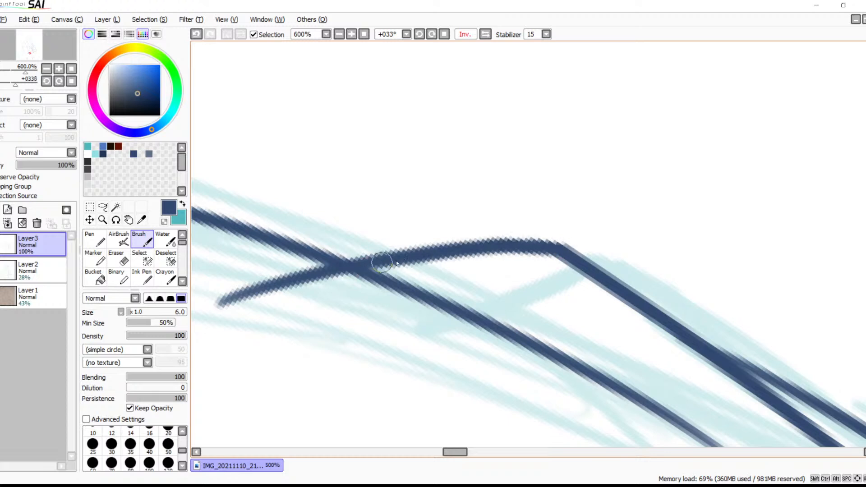
Erase the tail of the curved stroke that extends past its crossing with the lower line
left_click_drag(491, 297, 627, 242)
key("e")
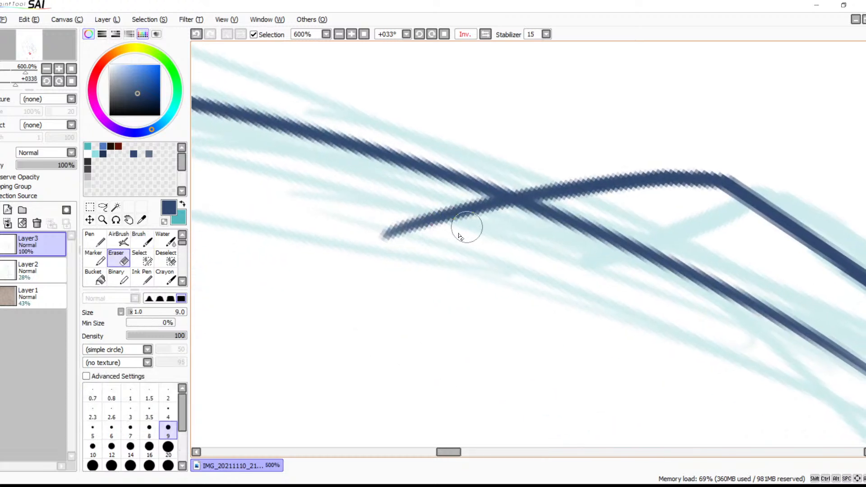
mouse_move(356, 231)
left_mouse_down()
mouse_move(469, 218)
mouse_move(465, 197)
mouse_move(513, 218)
left_mouse_up()
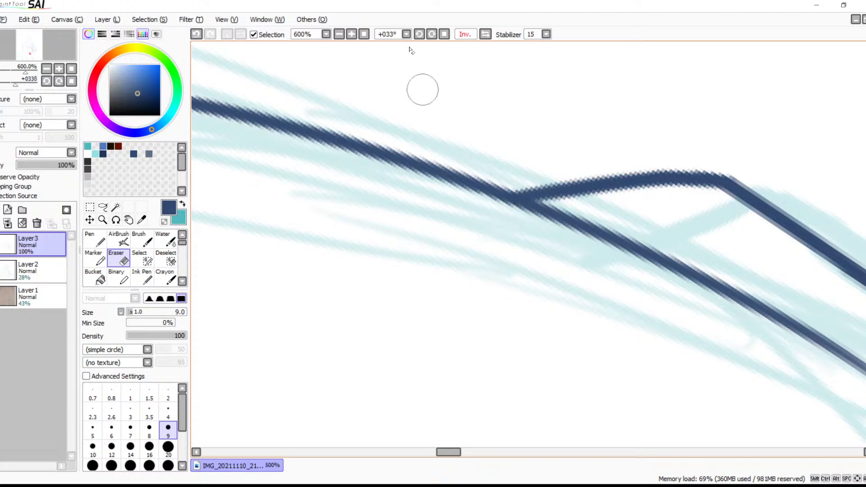
Rotate the canvas to -33° and ink a gently rising line from the small fork along the sketch
left_click(419, 34)
left_click(419, 34)
left_click(419, 34)
left_click(419, 35)
left_click(420, 35)
left_click(419, 35)
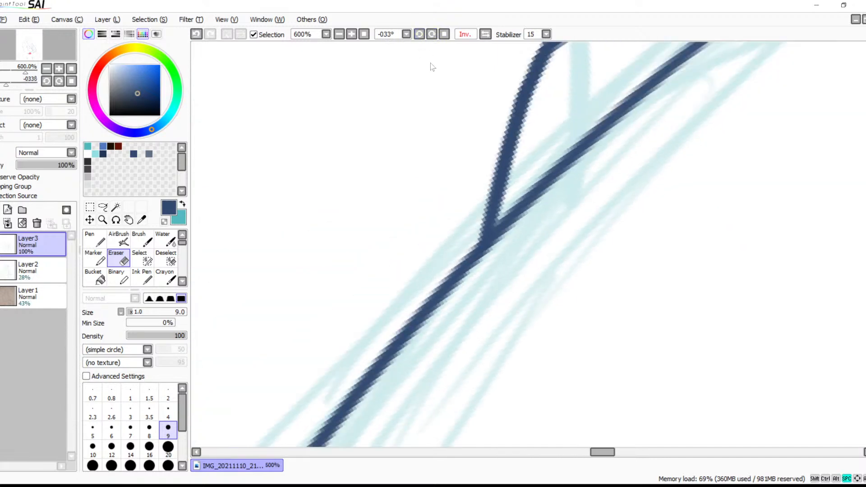
key("space")
left_click_drag(489, 170, 419, 265)
left_click(339, 34)
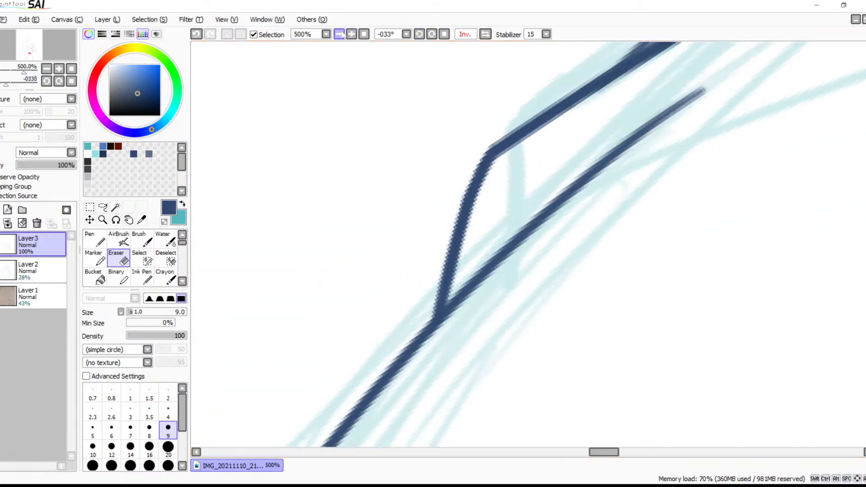
left_click(340, 35)
left_click(340, 34)
left_click(339, 35)
left_click(339, 35)
key("space")
mouse_move(565, 219)
left_mouse_down()
mouse_move(359, 47)
mouse_move(429, 202)
left_mouse_up()
key("b")
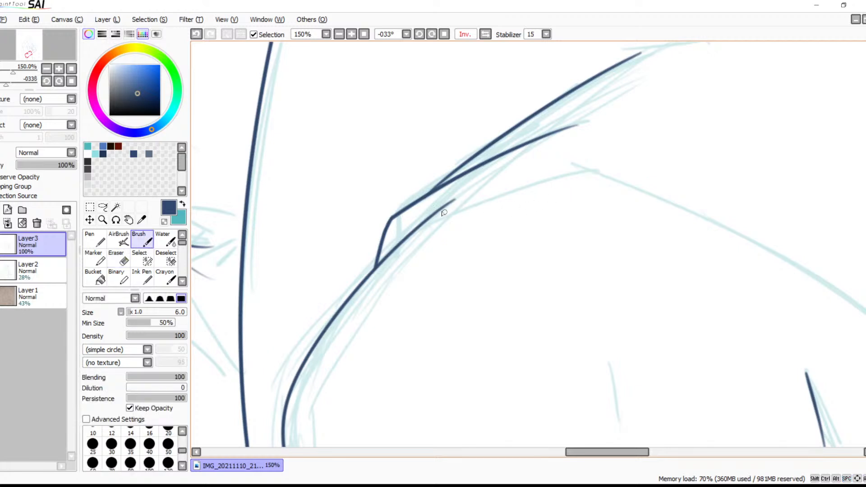
left_click_drag(392, 241, 614, 166)
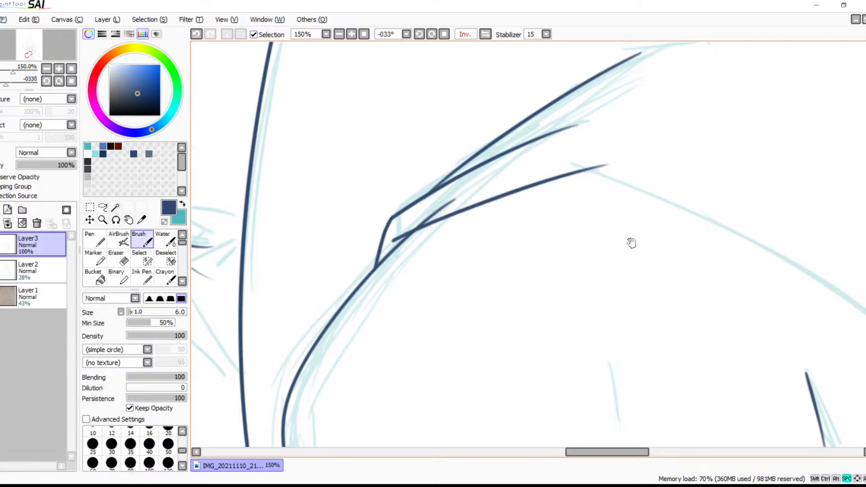
Ink a long sweeping curve from the end of the rising line down along the sketch, replacing the first attempt
left_click_drag(636, 240, 422, 167)
mouse_move(317, 111)
left_mouse_down()
mouse_move(442, 171)
mouse_move(634, 363)
left_mouse_up()
key("ctrl+z")
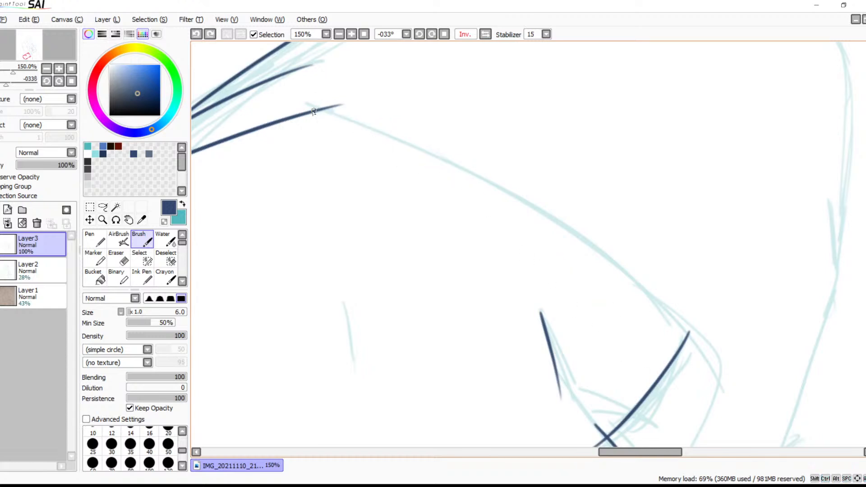
left_click_drag(315, 111, 743, 420)
Erase the tip of the rising line that overshoots its corner with the long sweeping curve
left_click_drag(615, 302, 527, 133)
left_click_drag(586, 204, 603, 323)
left_click_drag(549, 209, 701, 275)
left_click_drag(628, 261, 677, 268)
left_click_drag(606, 233, 679, 296)
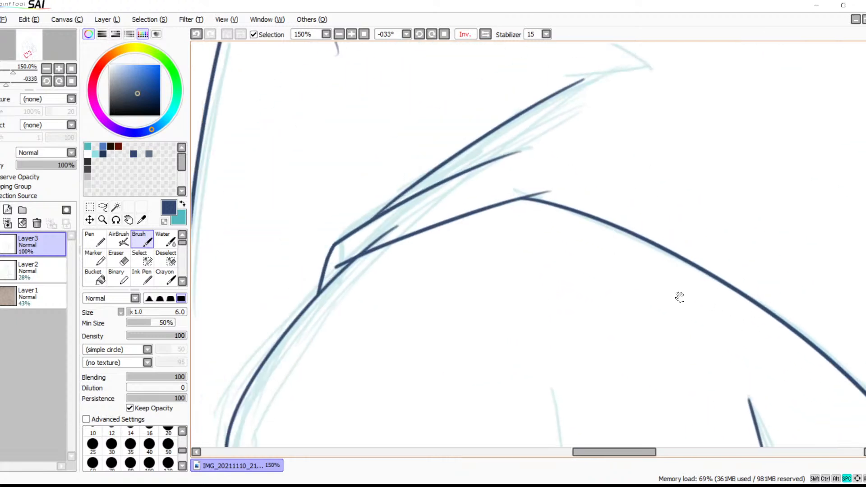
left_click(352, 34)
left_click(351, 34)
left_click(351, 34)
left_click(351, 34)
left_click(351, 33)
left_click_drag(484, 162, 503, 291)
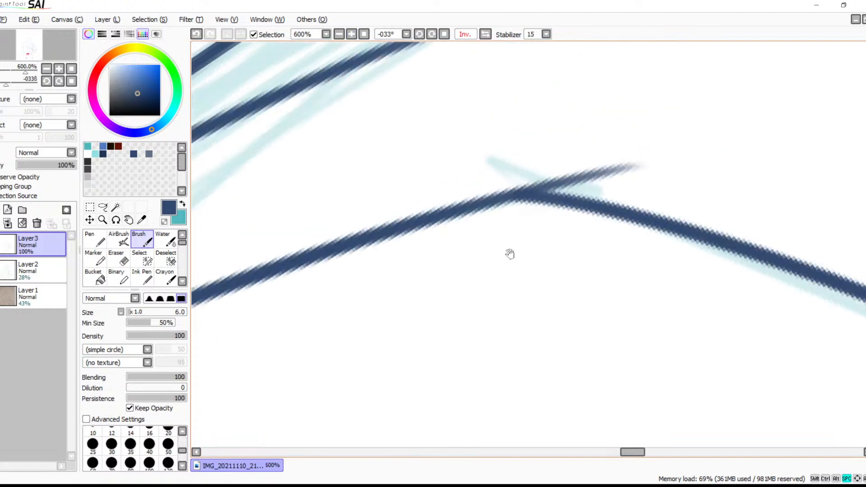
key("e")
mouse_move(653, 164)
left_mouse_down()
mouse_move(559, 169)
mouse_move(572, 180)
left_mouse_up()
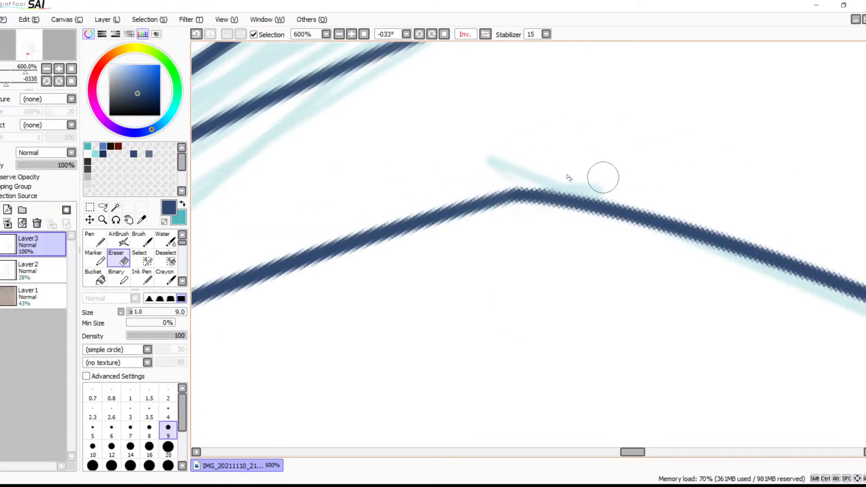
Shorten the inner line above the corner by erasing its faded, tapered end
left_click_drag(496, 193, 838, 102)
mouse_move(384, 222)
left_mouse_down()
mouse_move(550, 166)
mouse_move(393, 244)
mouse_move(435, 231)
mouse_move(351, 263)
mouse_move(413, 240)
mouse_move(469, 183)
mouse_move(421, 287)
mouse_move(464, 255)
mouse_move(434, 255)
mouse_move(473, 269)
left_mouse_up()
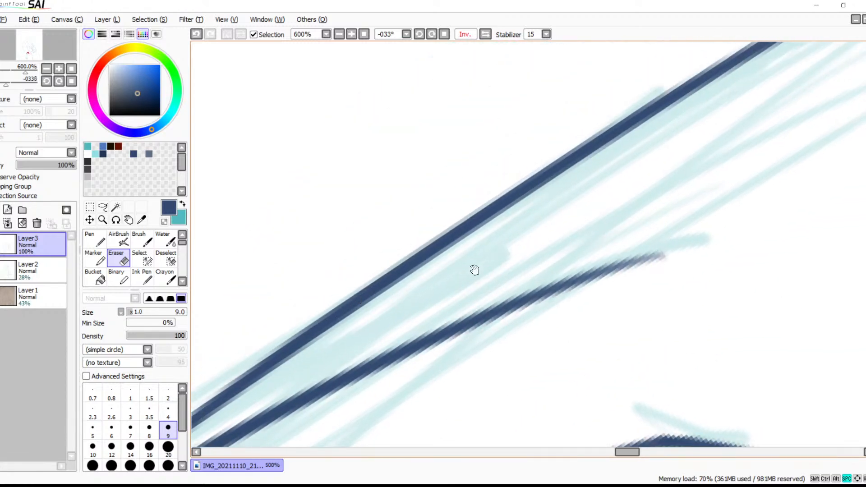
mouse_move(666, 233)
left_mouse_down()
mouse_move(672, 243)
mouse_move(598, 273)
mouse_move(548, 276)
mouse_move(557, 293)
mouse_move(549, 285)
left_mouse_up()
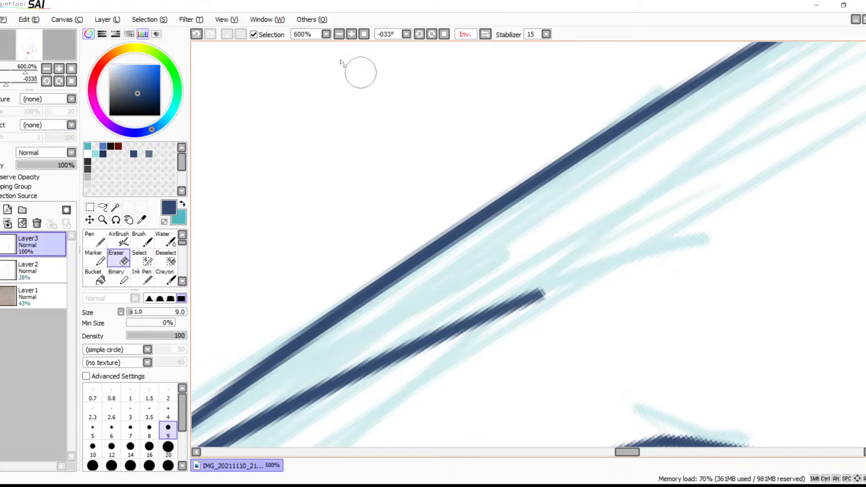
Rotate the canvas to 45° and ink over the thin, faded section of the rounded leg outline to even its weight
left_click(339, 34)
left_click(339, 35)
left_click(338, 35)
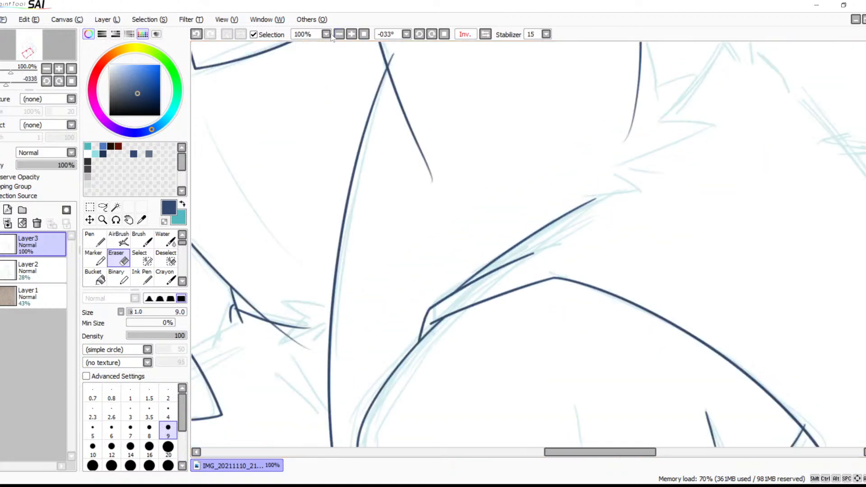
mouse_move(512, 337)
left_mouse_down()
mouse_move(423, 168)
mouse_move(396, 169)
left_mouse_up()
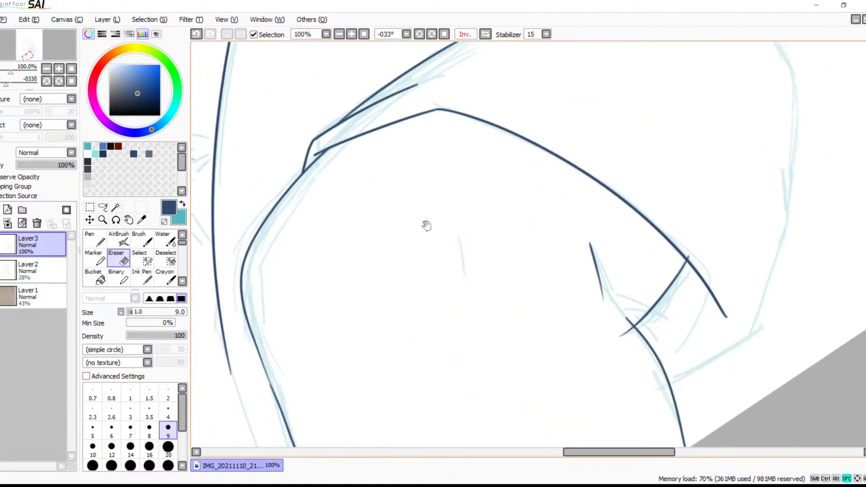
left_click_drag(428, 278, 535, 193)
left_click(351, 34)
left_click(351, 34)
left_click(351, 35)
left_click(351, 34)
left_click_drag(383, 228, 541, 151)
mouse_move(288, 284)
left_mouse_down()
mouse_move(551, 148)
mouse_move(547, 153)
left_mouse_up()
left_click(431, 34)
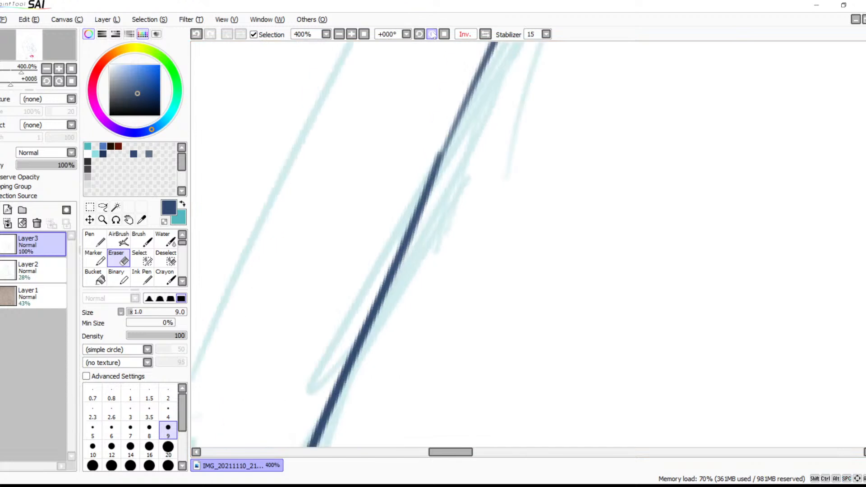
left_click_drag(493, 174, 524, 235)
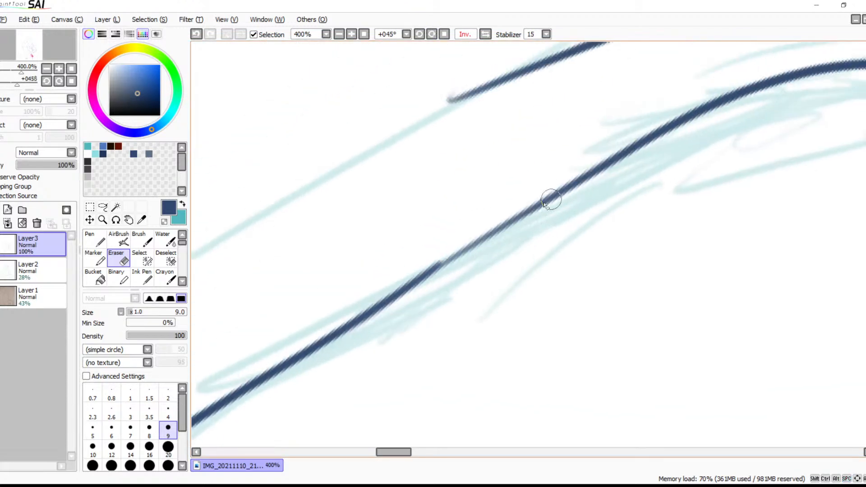
key("b")
left_click_drag(555, 196, 331, 340)
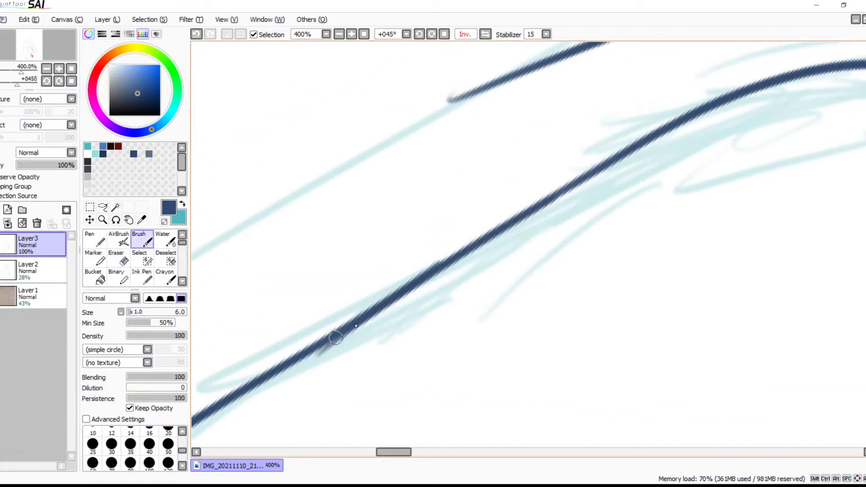
key("ctrl+z")
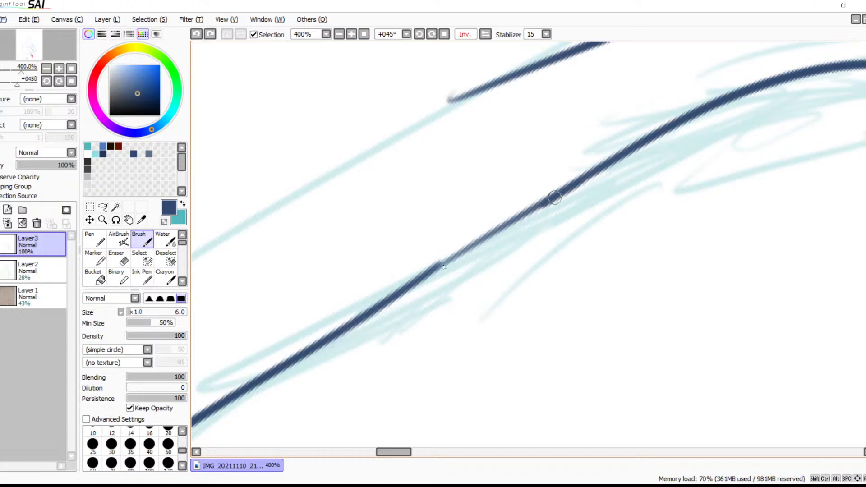
left_click_drag(569, 189, 355, 321)
Try to trim the raised edge on the leg outline where the strokes overlap
mouse_move(526, 226)
left_mouse_down()
mouse_move(623, 127)
mouse_move(481, 303)
left_mouse_up()
key("e")
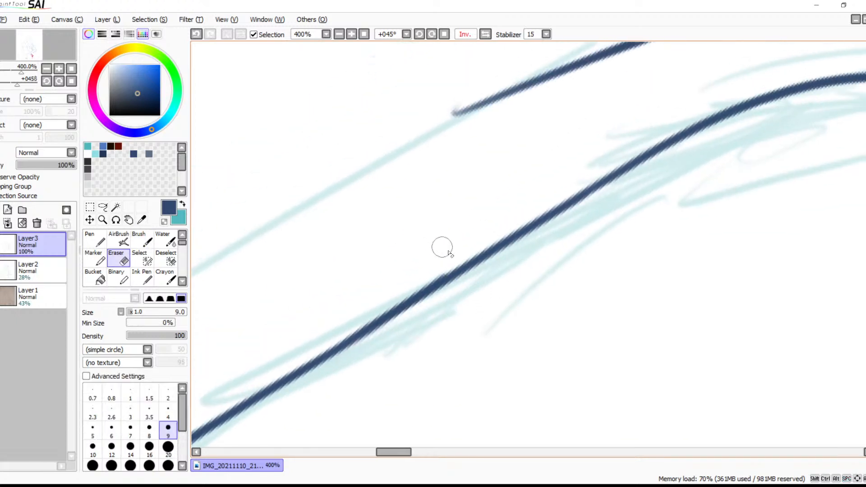
mouse_move(411, 284)
left_mouse_down()
mouse_move(450, 261)
mouse_move(380, 303)
mouse_move(711, 106)
mouse_move(667, 104)
mouse_move(626, 160)
mouse_move(479, 237)
mouse_move(601, 154)
mouse_move(570, 168)
mouse_move(480, 269)
left_mouse_up()
key("ctrl+z")
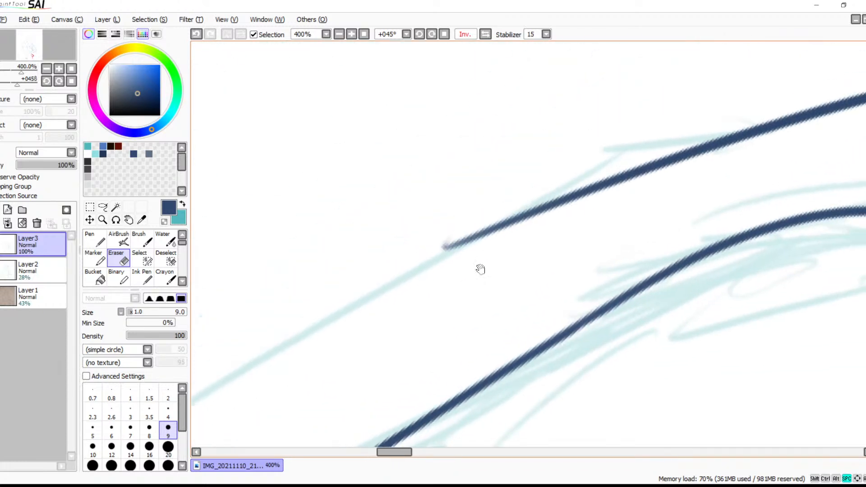
Shorten the diagonal line below the pointed corner by erasing part of its lower free end
left_click(342, 34)
left_click(341, 35)
left_click(341, 34)
left_click(341, 34)
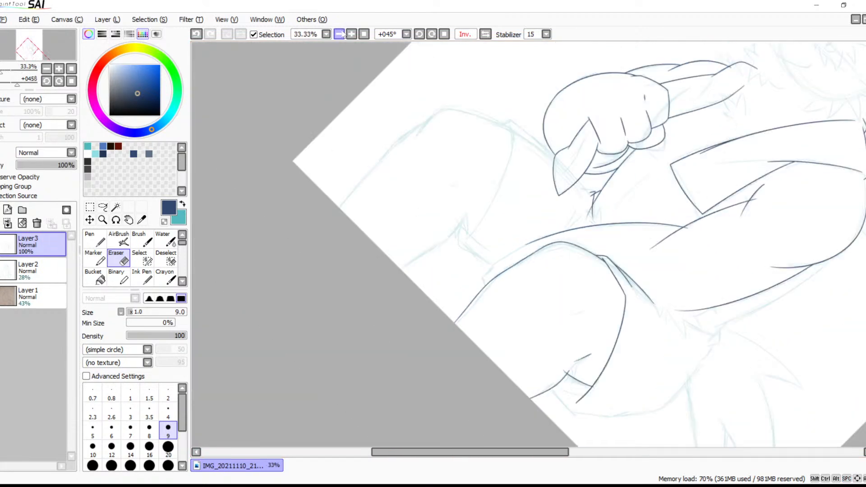
mouse_move(579, 199)
left_mouse_down()
mouse_move(429, 146)
mouse_move(404, 244)
left_mouse_up()
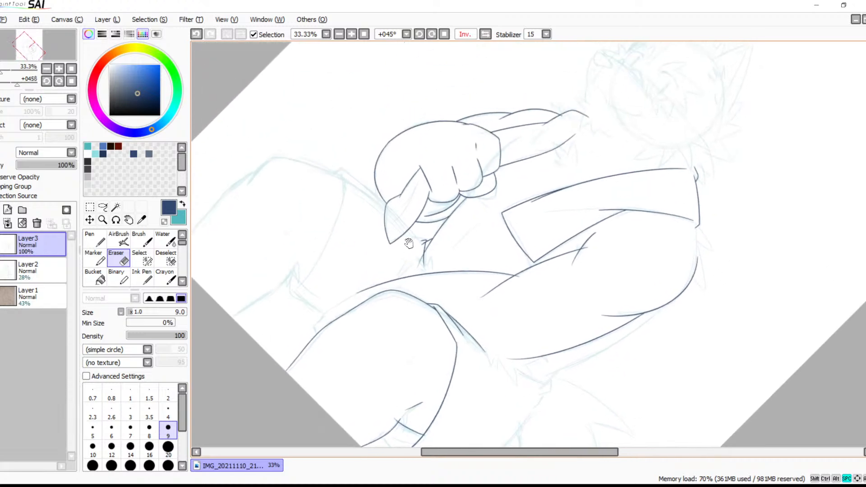
left_click(352, 35)
left_click(351, 34)
left_click(351, 34)
left_click(352, 35)
left_click(351, 35)
mouse_move(491, 326)
left_mouse_down()
mouse_move(595, 240)
mouse_move(642, 174)
mouse_move(694, 162)
left_mouse_up()
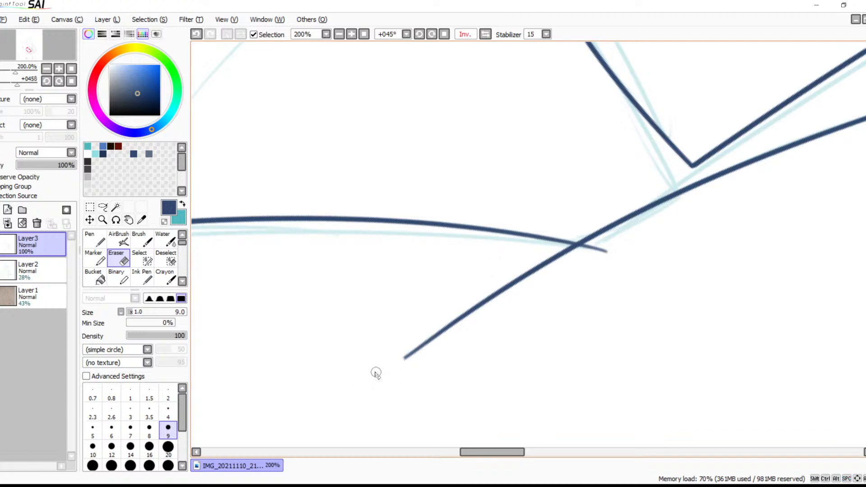
left_click_drag(386, 363, 472, 313)
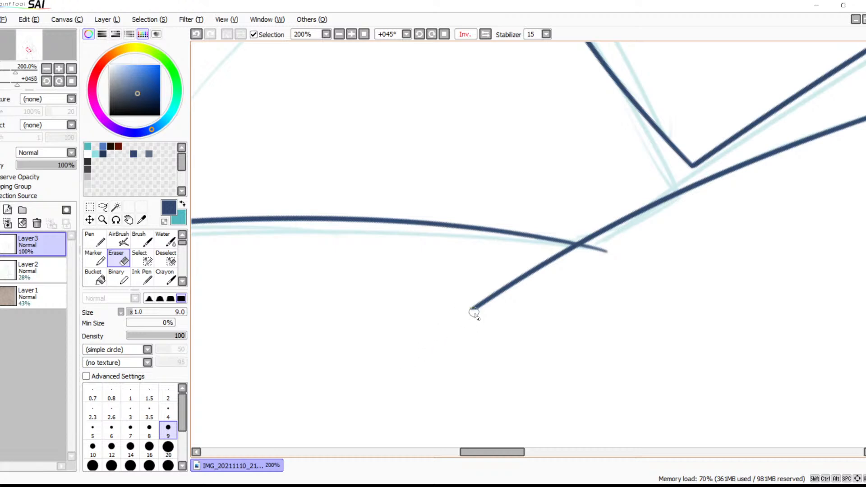
Clean up the cut tip of the shortened diagonal line with the eraser
left_click(351, 34)
left_click(351, 34)
left_click(351, 35)
left_click(351, 34)
left_click_drag(400, 296, 554, 116)
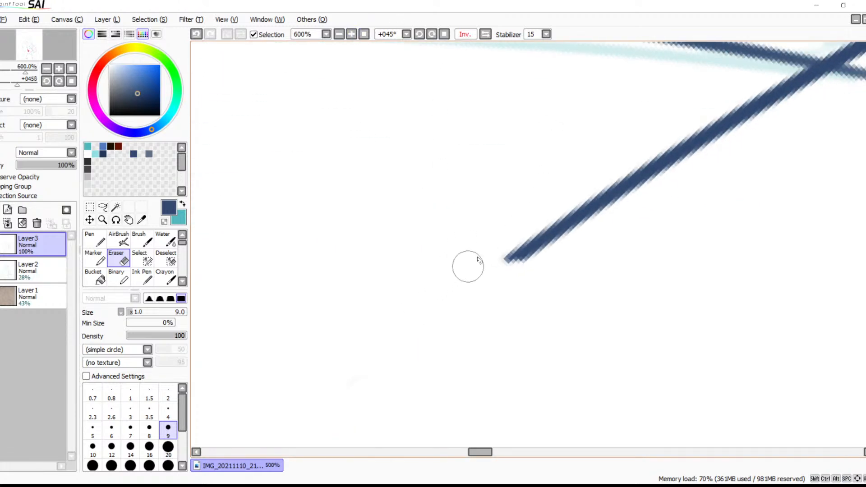
left_click_drag(505, 246, 508, 259)
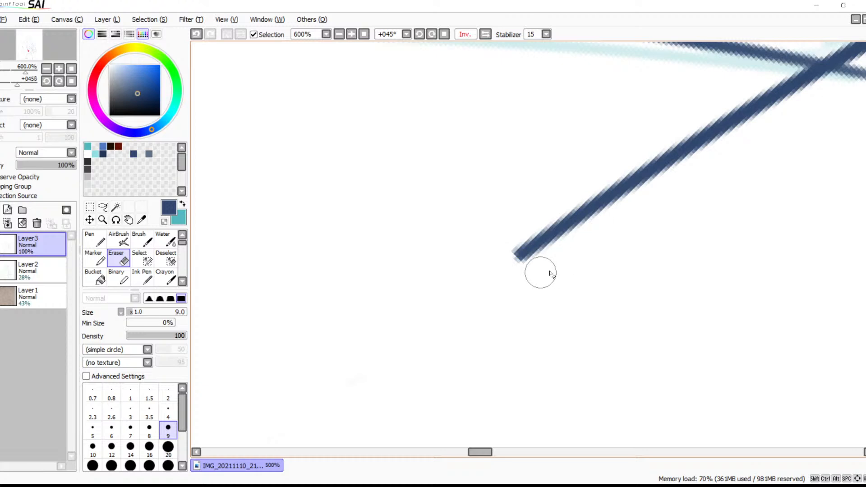
left_click_drag(648, 218, 361, 296)
left_click_drag(538, 248, 475, 281)
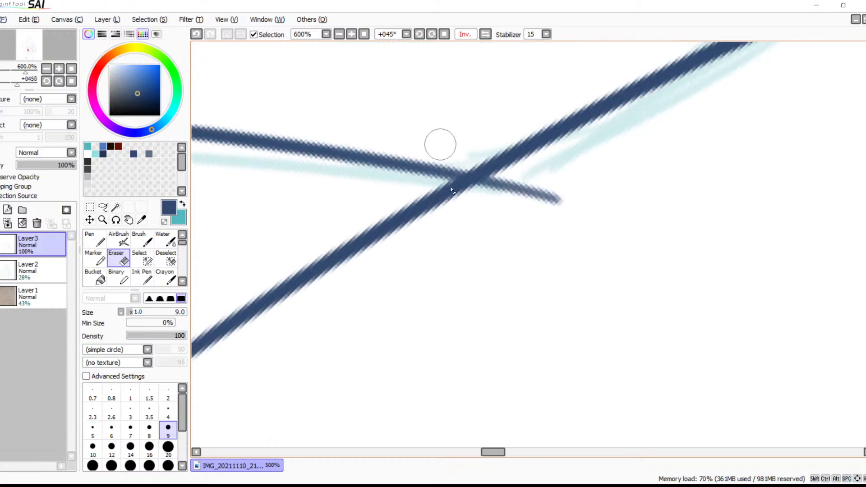
left_click(339, 34)
left_click(338, 34)
left_click(339, 35)
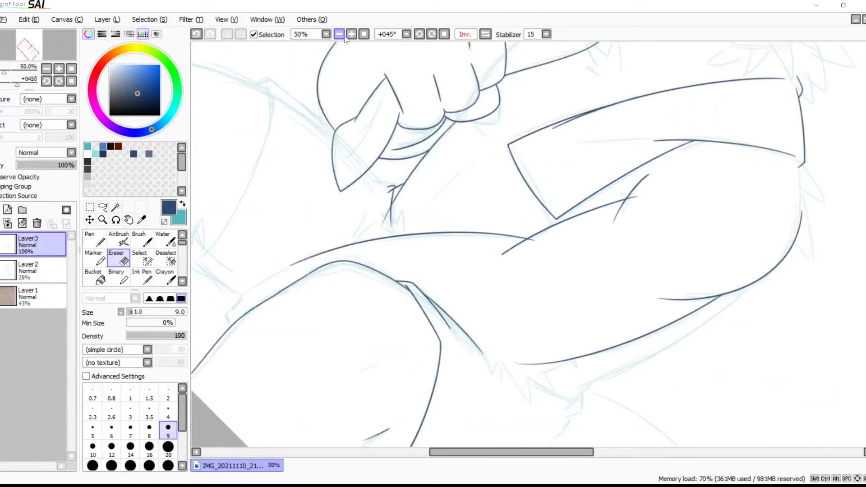
Erase the inner arm line's overshoot past the forearm line, and return the canvas to 0° rotation and its unflipped view
left_click(350, 34)
left_click(350, 34)
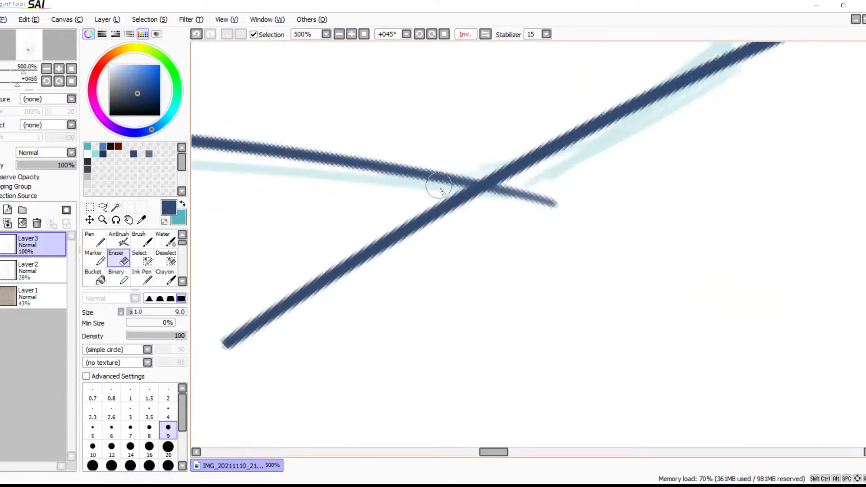
mouse_move(443, 200)
left_mouse_down()
mouse_move(489, 203)
mouse_move(458, 201)
mouse_move(352, 253)
mouse_move(377, 239)
mouse_move(436, 210)
mouse_move(217, 345)
left_mouse_up()
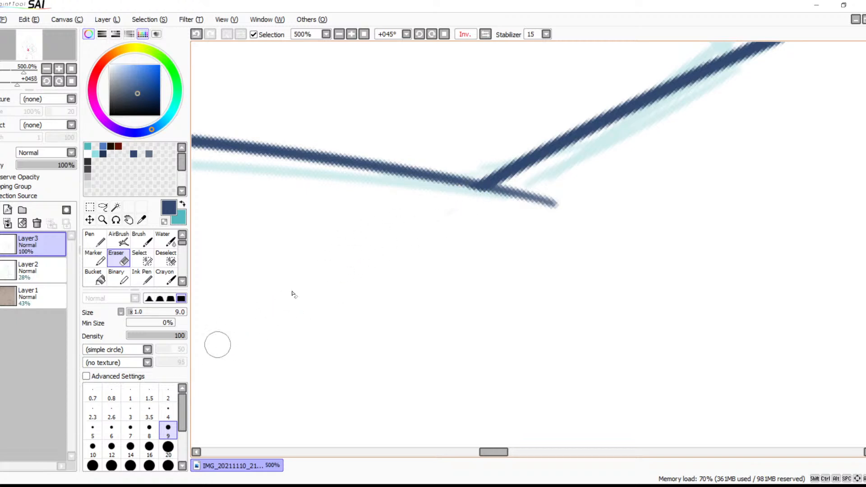
left_click(444, 34)
left_click(486, 35)
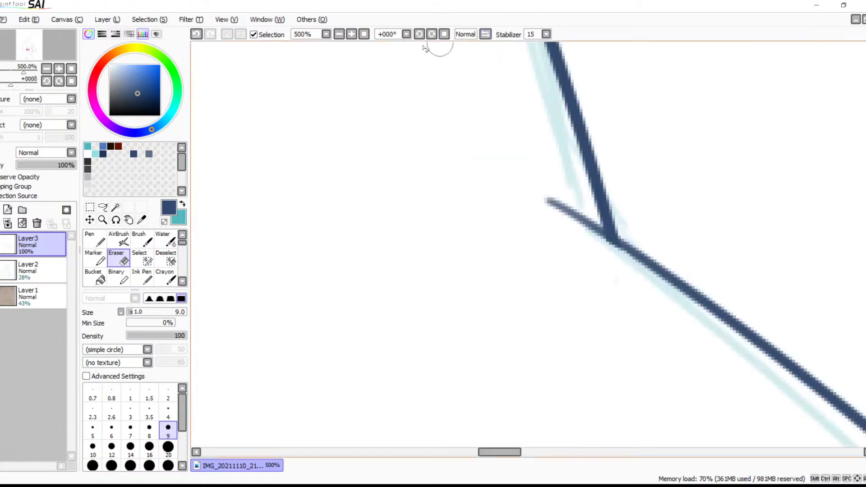
Erase the lower tail of the short curved stroke beside the jacket flap where it crosses the inner arm line
left_click(364, 34)
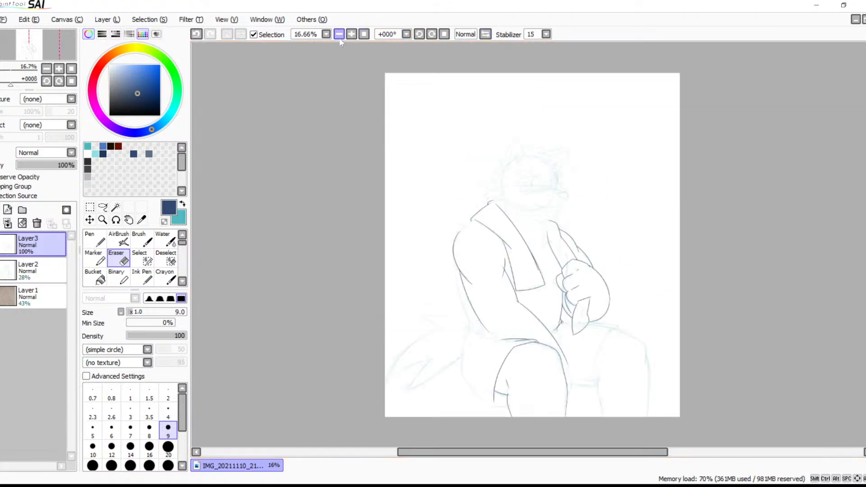
left_click(353, 35)
left_click(354, 35)
left_click(354, 36)
left_click(363, 35)
left_click(352, 33)
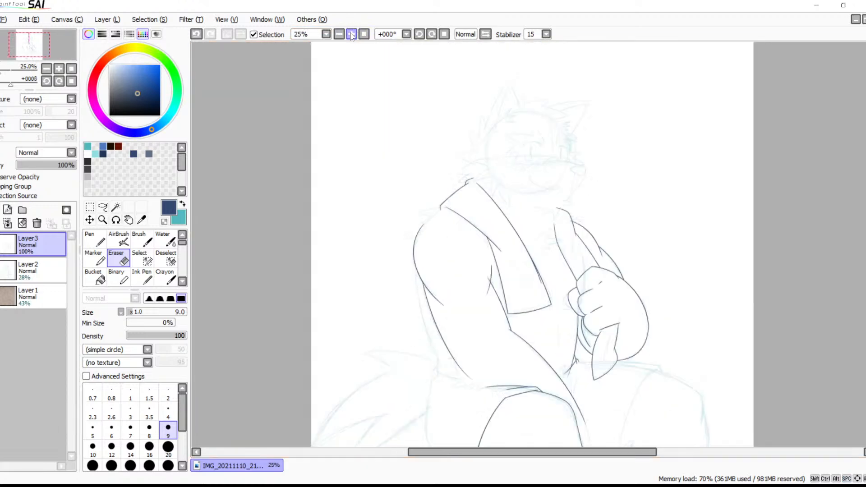
left_click(352, 34)
left_click(353, 34)
left_click(352, 34)
left_click(352, 33)
left_click(352, 34)
mouse_move(353, 204)
left_mouse_down()
mouse_move(384, 145)
mouse_move(426, 145)
mouse_move(512, 81)
mouse_move(454, 158)
left_mouse_up()
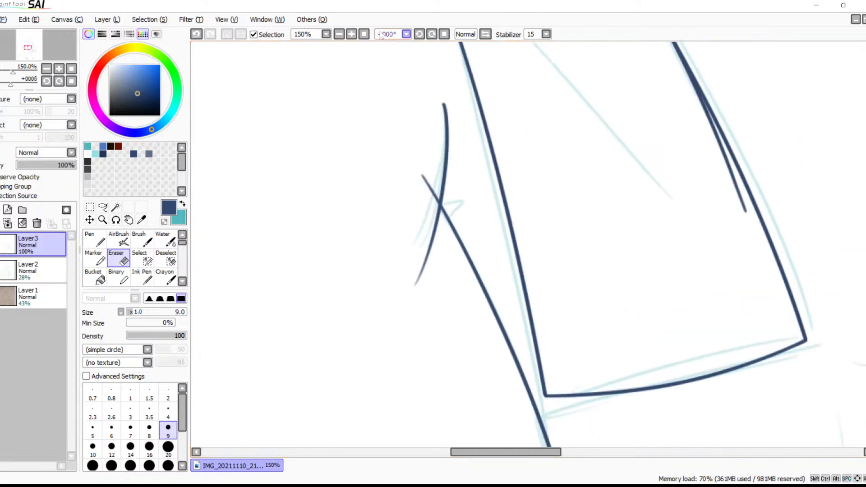
left_click(352, 34)
left_click(351, 34)
left_click(351, 34)
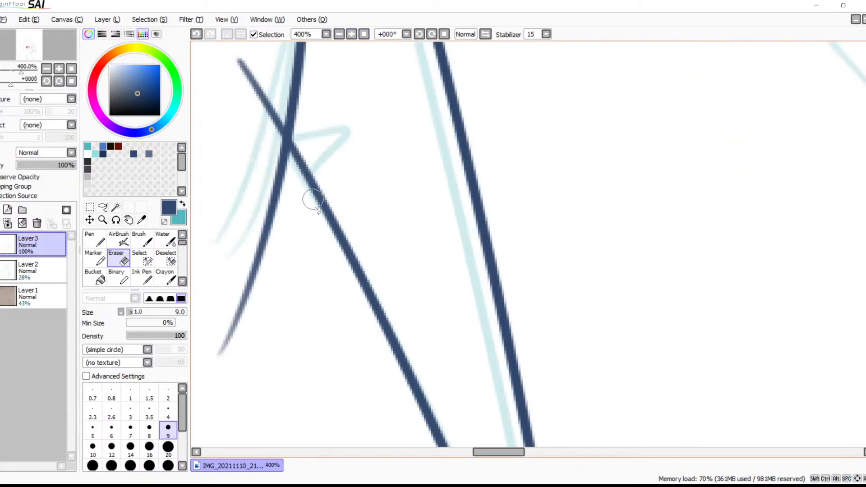
left_click(284, 164)
mouse_move(283, 171)
left_mouse_down()
mouse_move(280, 154)
mouse_move(284, 172)
mouse_move(243, 329)
mouse_move(233, 330)
mouse_move(222, 371)
left_mouse_up()
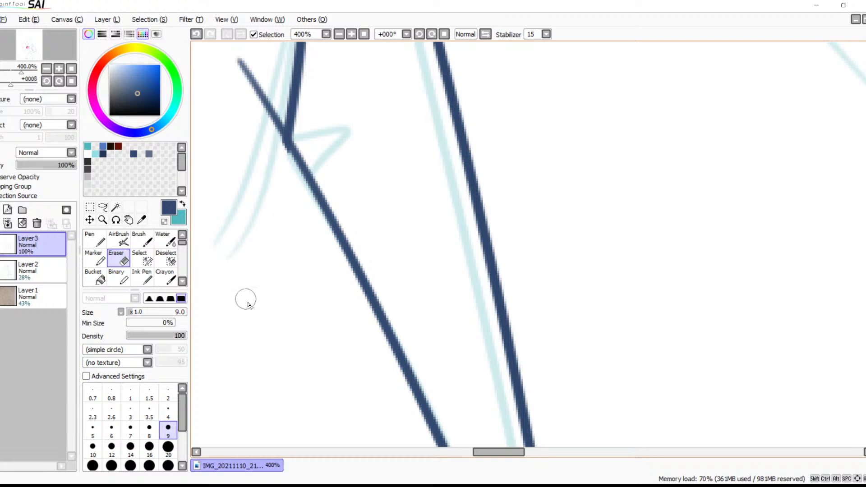
mouse_move(309, 228)
left_mouse_down()
mouse_move(307, 321)
mouse_move(375, 201)
mouse_move(352, 261)
mouse_move(317, 304)
left_mouse_up()
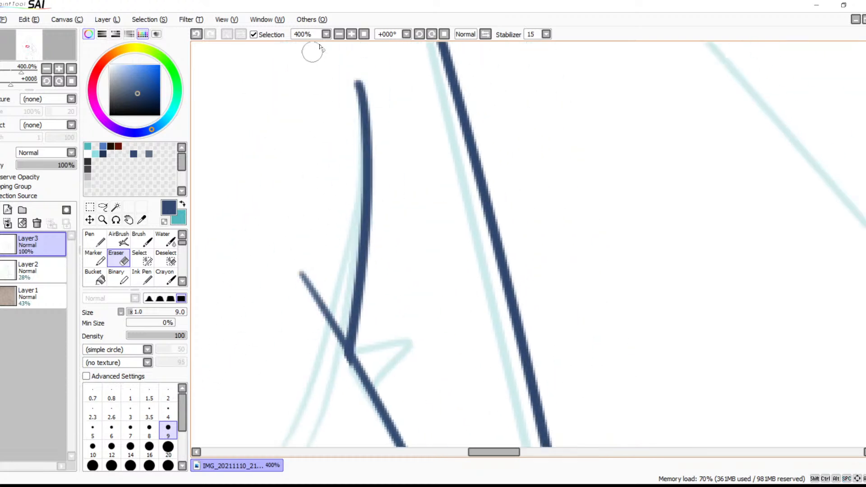
left_click(351, 34)
left_click(351, 35)
left_click_drag(364, 236, 503, 48)
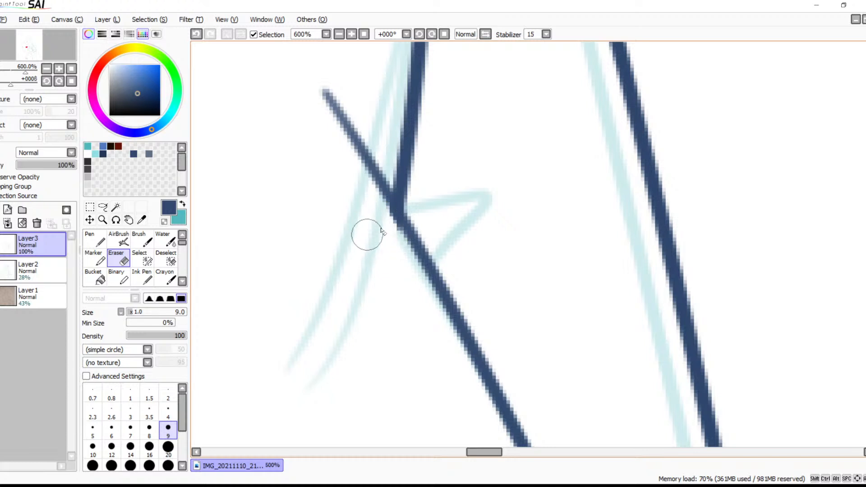
scroll(381, 234, "down", 1)
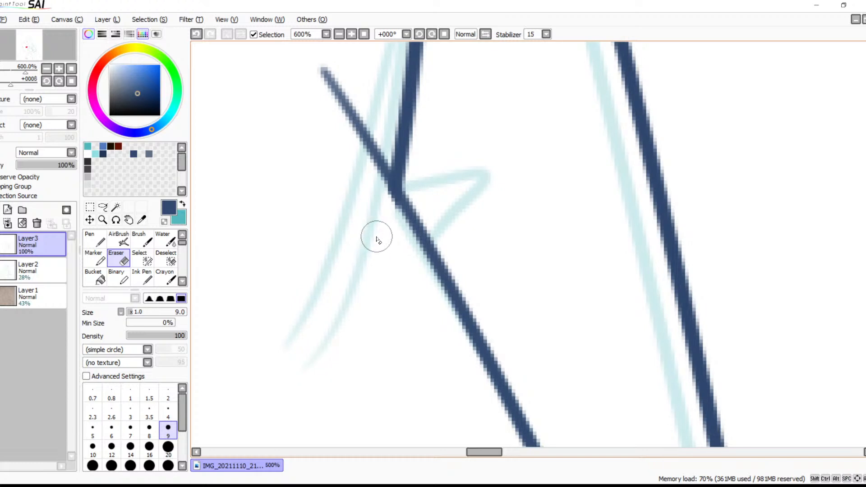
scroll(382, 239, "up", 3)
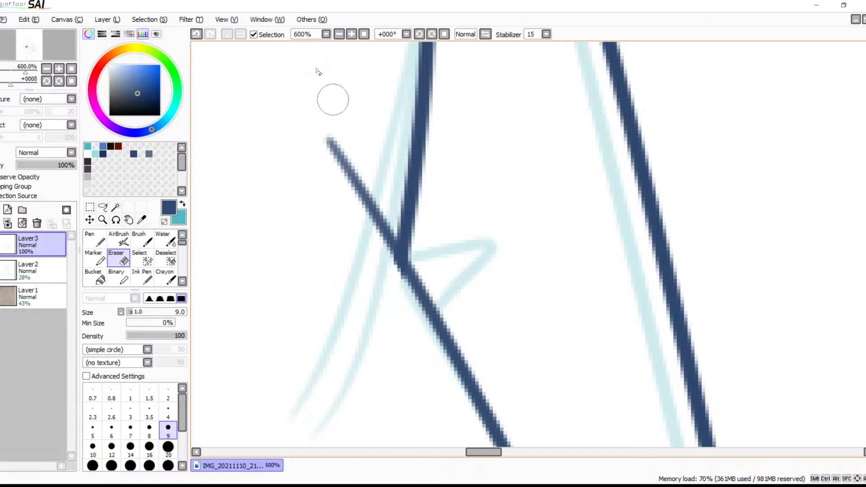
Shorten the curved shoulder line that branches inside the outer arm by erasing its fading free end
left_click(340, 35)
left_click(339, 36)
left_click(339, 35)
left_click(339, 35)
left_click(340, 35)
left_click(339, 35)
left_click(339, 35)
key("space")
left_click_drag(349, 75, 402, 20)
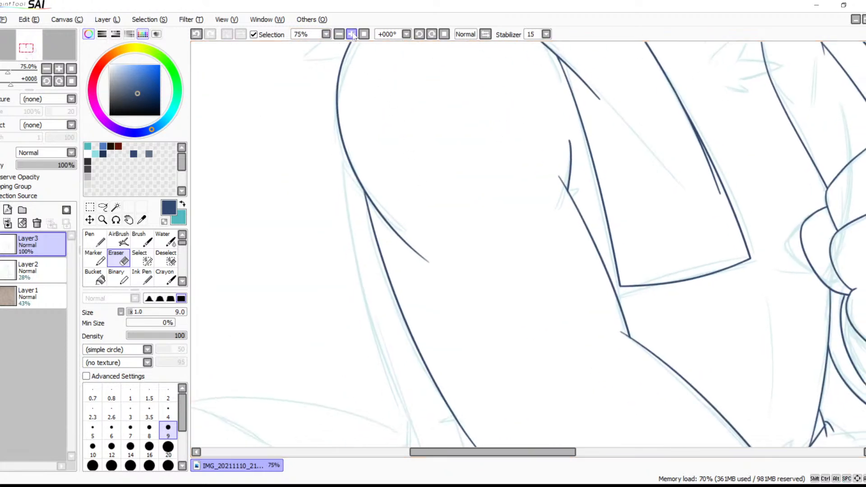
left_click(353, 34)
left_click(353, 35)
left_click(353, 35)
left_click(352, 35)
left_click(353, 35)
key("space")
left_click_drag(315, 202, 552, 259)
left_click_drag(266, 236, 509, 245)
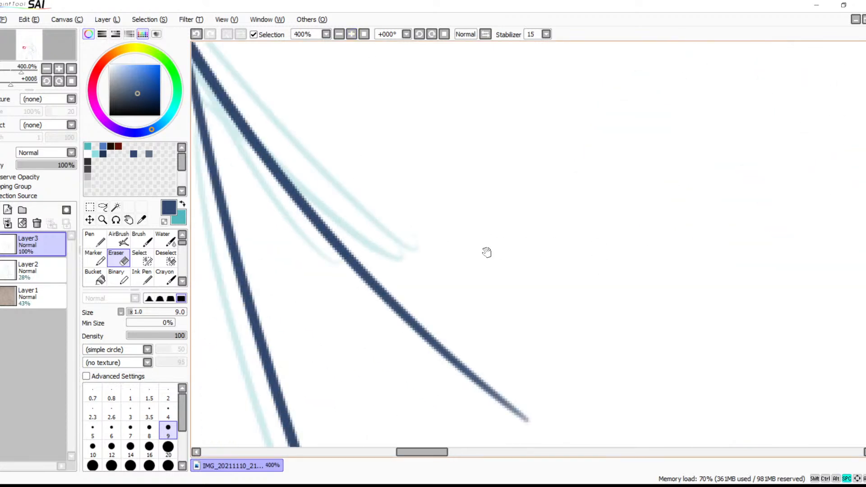
left_click_drag(365, 229, 468, 235)
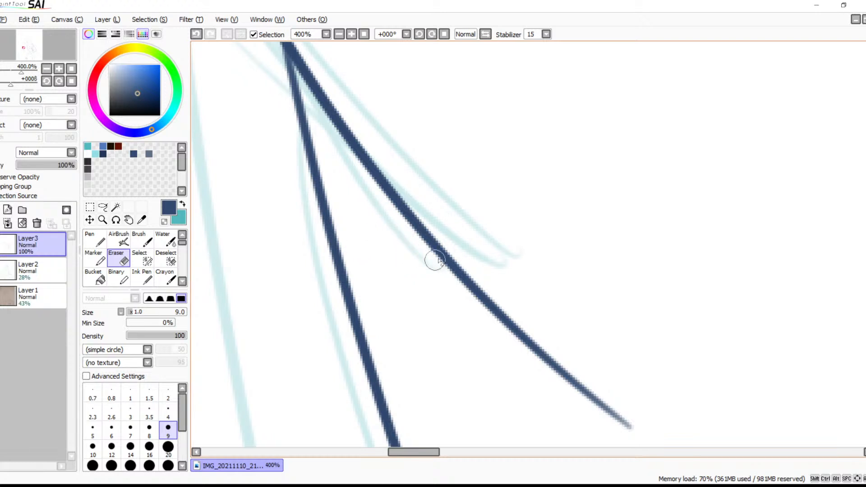
mouse_move(443, 257)
left_mouse_down()
mouse_move(445, 238)
mouse_move(442, 259)
mouse_move(447, 243)
mouse_move(436, 259)
mouse_move(444, 255)
mouse_move(426, 258)
mouse_move(442, 260)
mouse_move(441, 269)
mouse_move(459, 264)
mouse_move(468, 269)
mouse_move(460, 286)
mouse_move(480, 288)
left_mouse_up()
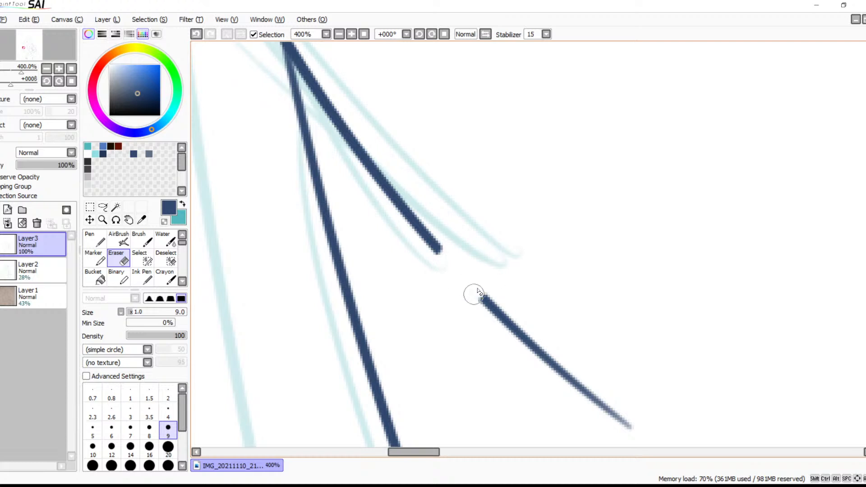
left_click_drag(523, 317, 487, 265)
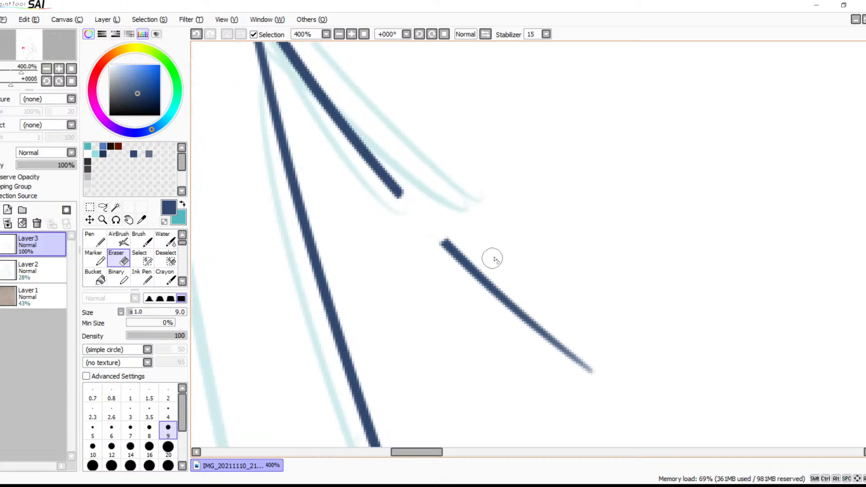
mouse_move(456, 241)
left_mouse_down()
mouse_move(450, 259)
mouse_move(473, 255)
mouse_move(486, 269)
mouse_move(479, 289)
mouse_move(509, 292)
mouse_move(493, 310)
mouse_move(526, 290)
mouse_move(511, 317)
mouse_move(529, 315)
mouse_move(518, 338)
mouse_move(550, 332)
mouse_move(537, 346)
mouse_move(561, 337)
mouse_move(554, 355)
mouse_move(574, 355)
mouse_move(586, 379)
left_mouse_up()
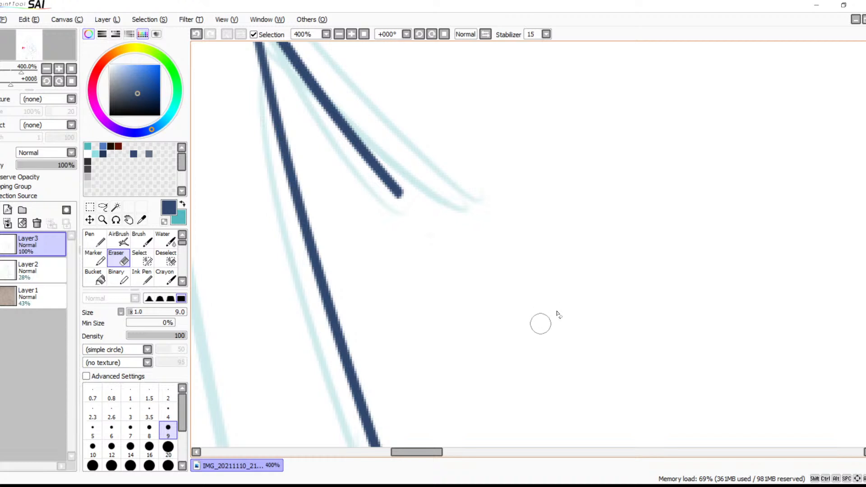
Ink the short fur spike on the outer forearm line and the zigzag fur edge below it with the size 6 Brush
left_click(339, 34)
left_click(338, 34)
left_click(339, 34)
left_click(338, 34)
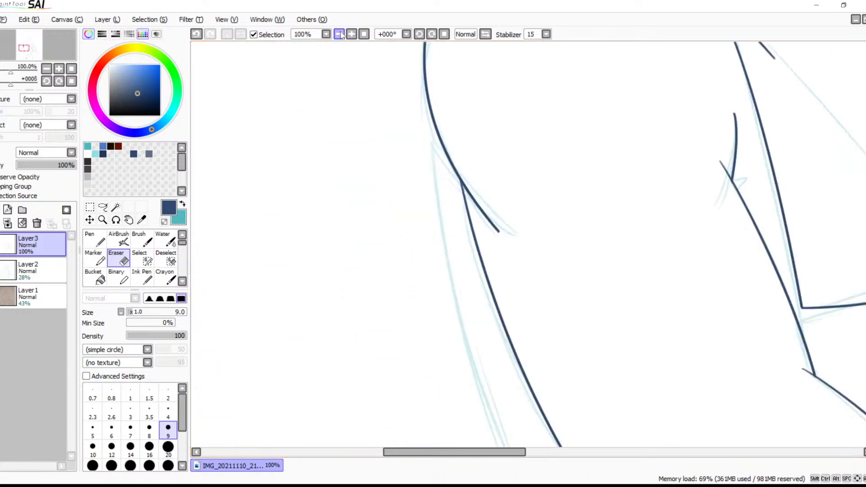
left_click(338, 35)
left_click_drag(607, 271, 450, 150)
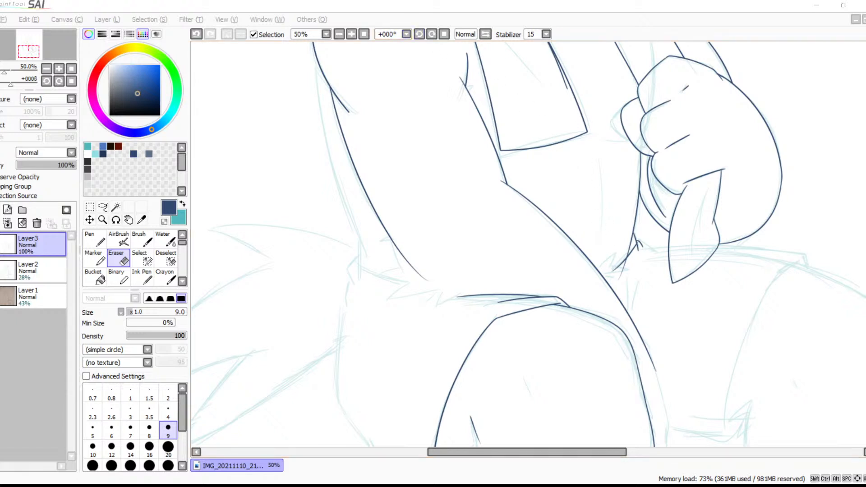
left_click(351, 34)
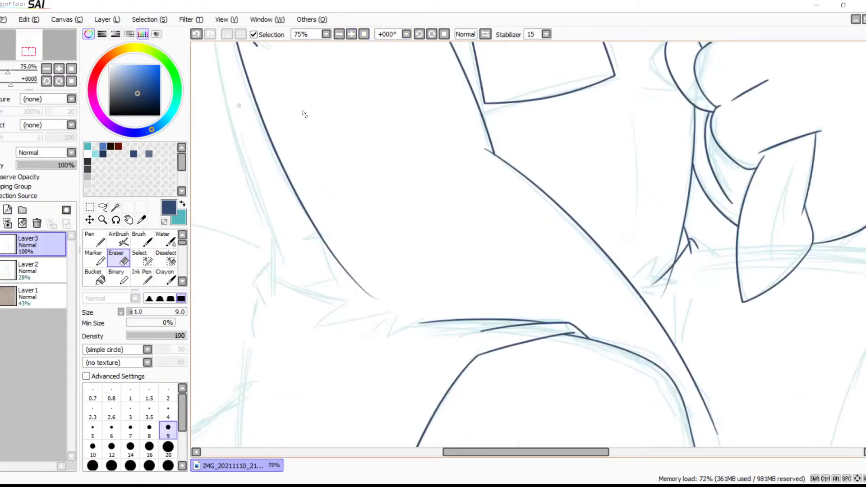
left_click(351, 35)
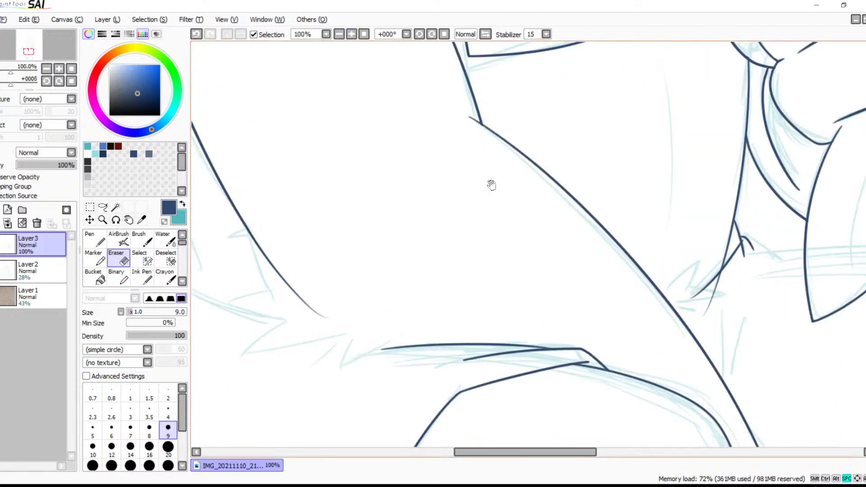
left_click_drag(439, 185, 574, 252)
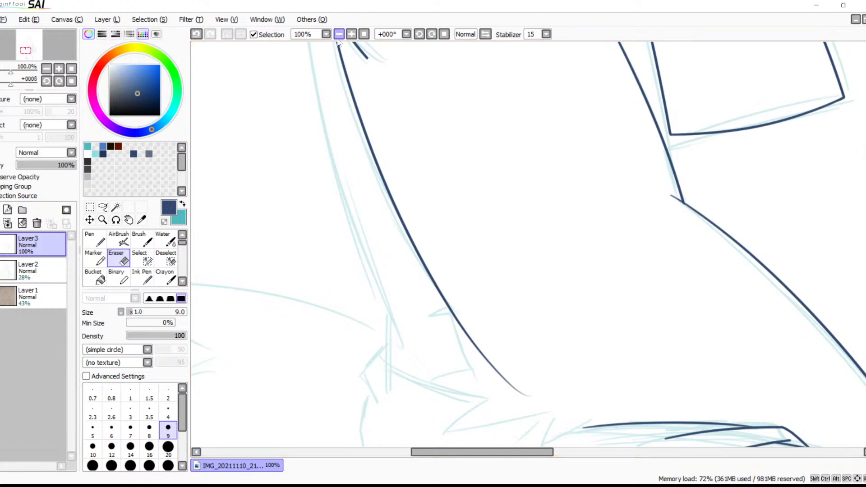
left_click(350, 36)
left_click_drag(402, 288, 557, 193)
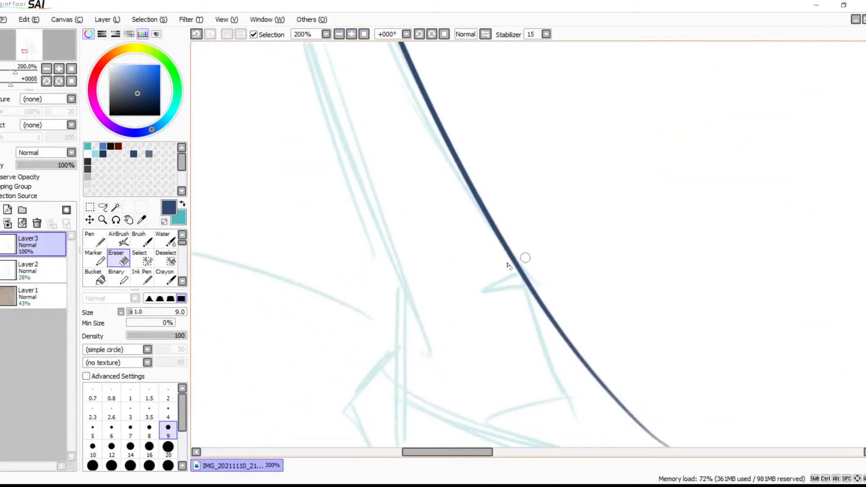
key("b")
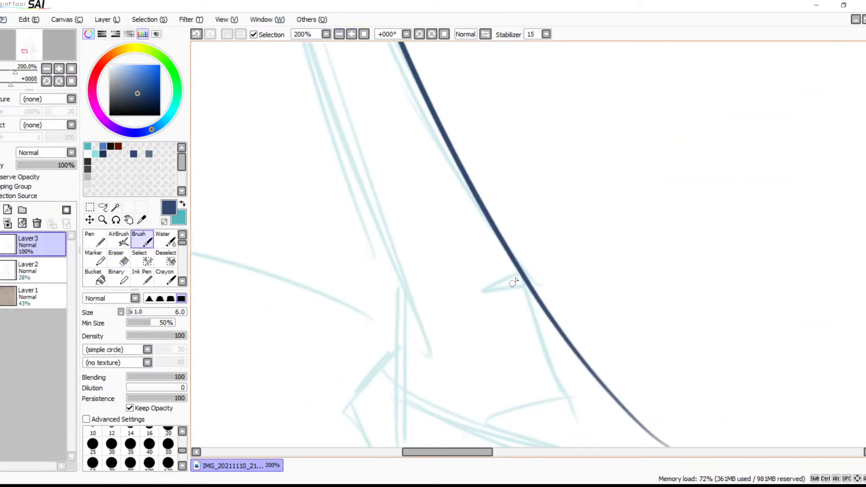
mouse_move(520, 274)
left_mouse_down()
mouse_move(479, 300)
mouse_move(523, 284)
left_mouse_up()
left_click_drag(594, 334, 576, 232)
mouse_move(513, 195)
left_mouse_down()
mouse_move(525, 233)
mouse_move(570, 304)
mouse_move(610, 263)
mouse_move(480, 287)
mouse_move(601, 306)
mouse_move(502, 384)
left_mouse_up()
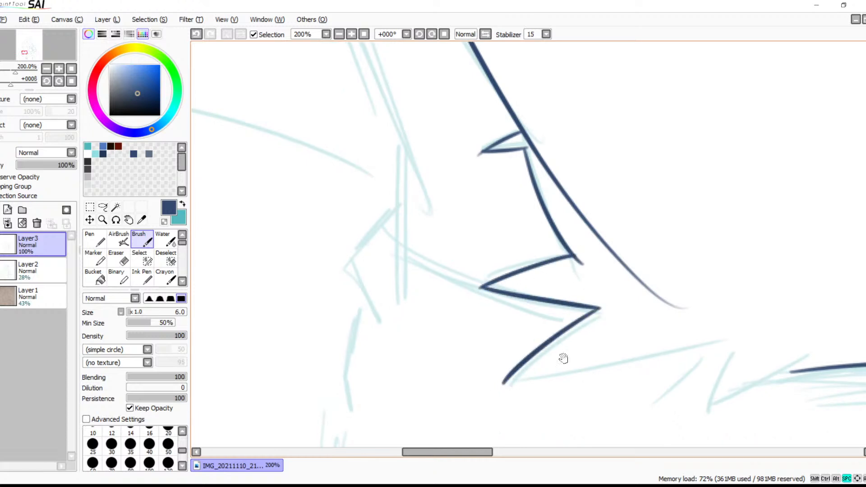
Ink the long, slightly curved edge from the lowest fur spike toward the leg outline, redoing the first stroke
left_click_drag(592, 362, 592, 301)
left_click_drag(503, 322, 762, 268)
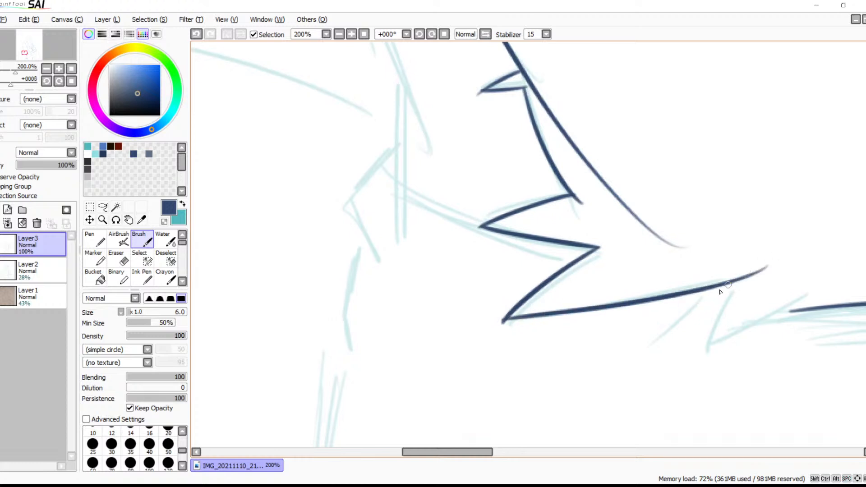
key("ctrl+z")
mouse_move(505, 319)
left_mouse_down()
mouse_move(587, 313)
mouse_move(738, 274)
left_mouse_up()
key("space")
left_click_drag(695, 317, 573, 270)
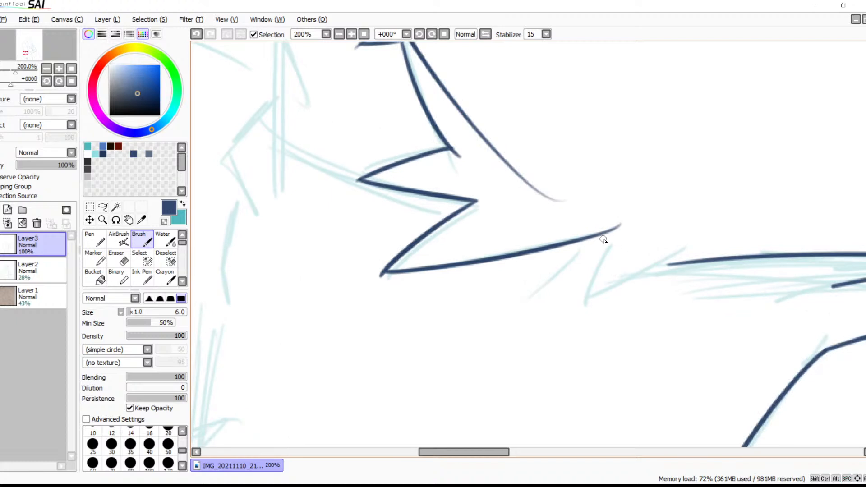
Ink the small V-shaped fur notch between the long edge and the leg outline, redrawing strokes until they follow the sketch
left_click_drag(606, 234, 583, 317)
key("ctrl+z")
mouse_move(607, 232)
left_mouse_down()
mouse_move(592, 297)
mouse_move(682, 234)
left_mouse_up()
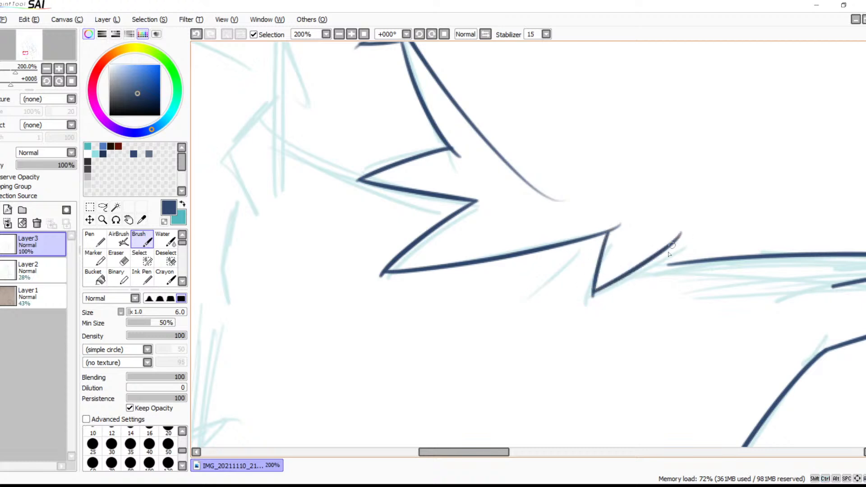
key("ctrl+z")
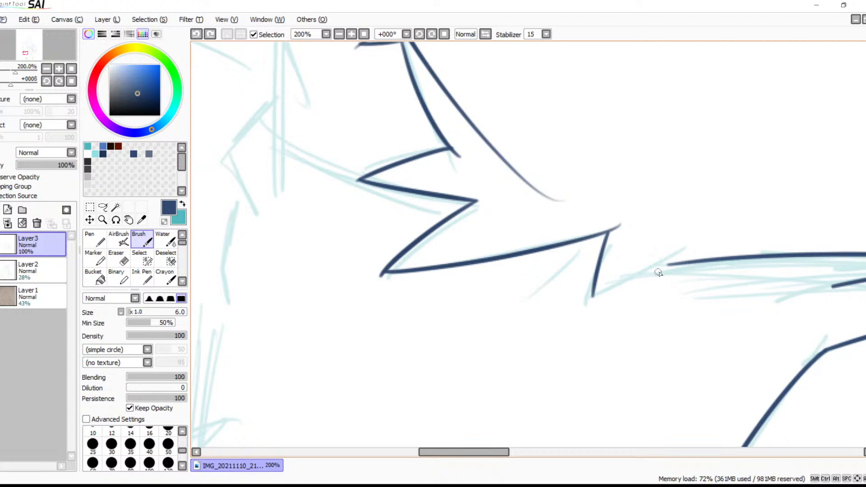
left_click_drag(683, 251, 595, 294)
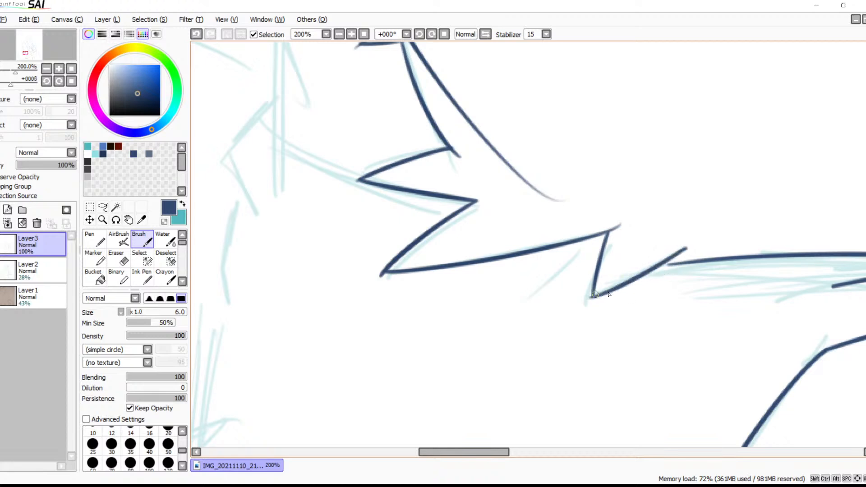
key("ctrl+z")
left_click_drag(686, 246, 593, 296)
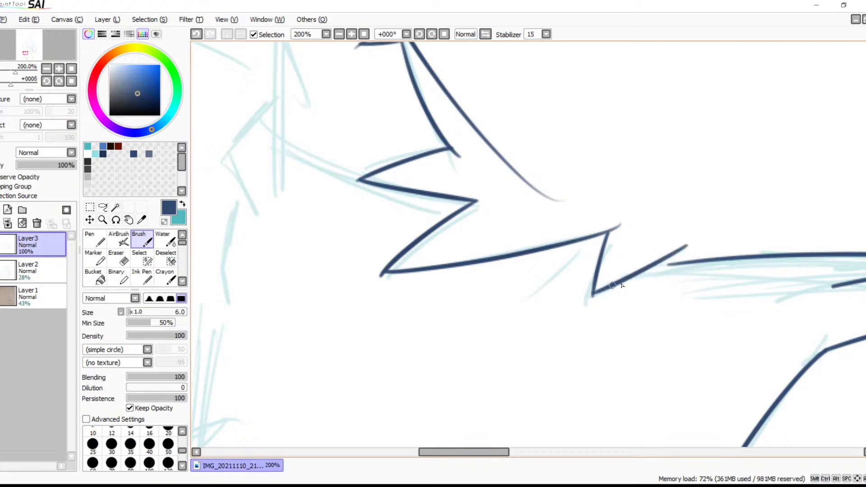
Ink the bent, pointed line over the sketched corner on the outer side of the zigzag fur
left_click_drag(682, 279, 560, 260)
left_click_drag(611, 266, 314, 248)
left_click_drag(440, 258, 596, 241)
left_click_drag(436, 216, 493, 210)
key("ctrl+z")
mouse_move(436, 270)
left_mouse_down()
mouse_move(669, 184)
mouse_move(645, 309)
left_mouse_up()
left_click_drag(575, 282, 701, 279)
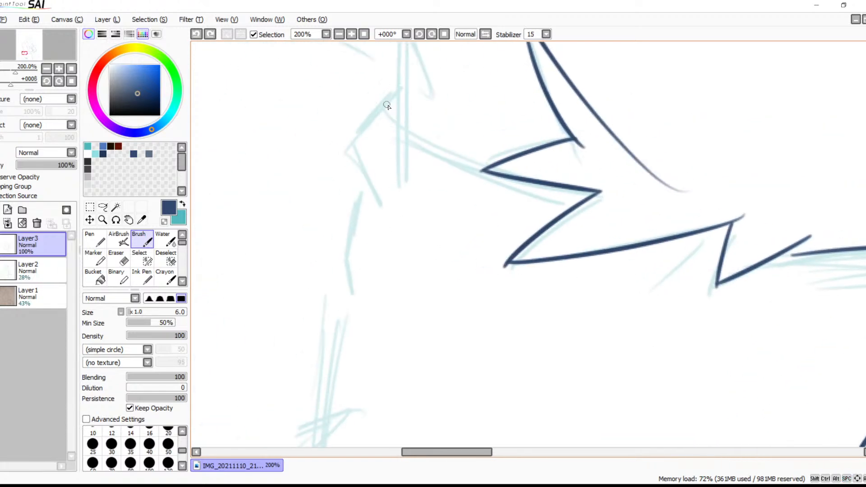
mouse_move(392, 106)
left_mouse_down()
mouse_move(375, 122)
mouse_move(375, 223)
left_mouse_up()
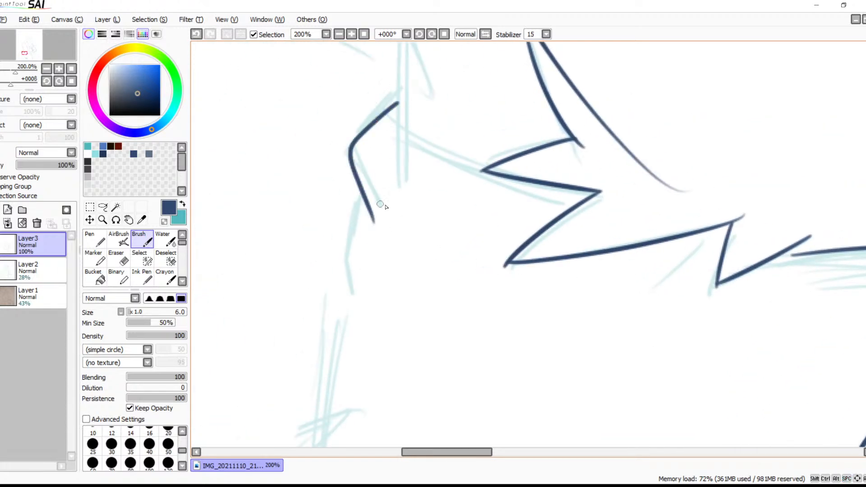
left_click_drag(449, 140, 402, 270)
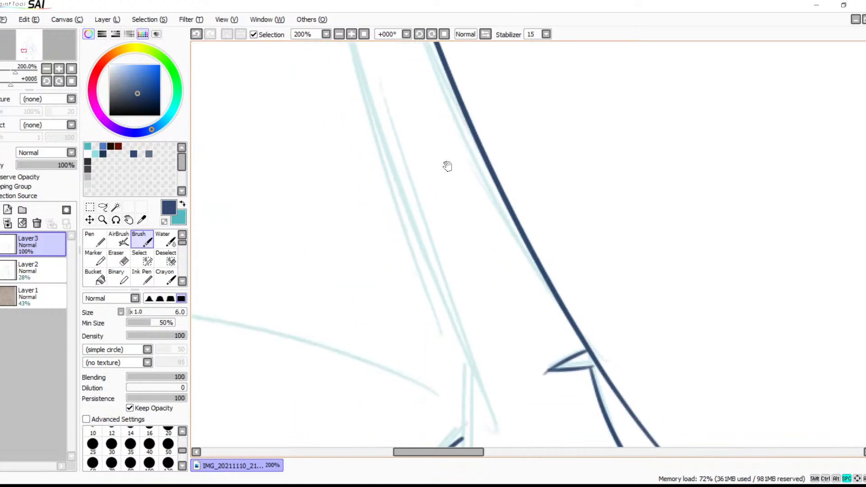
Ink the long outer arm line from the shoulder curve down past the zigzag fur, redrawing it until it follows the sketch
left_click(338, 35)
left_click(338, 35)
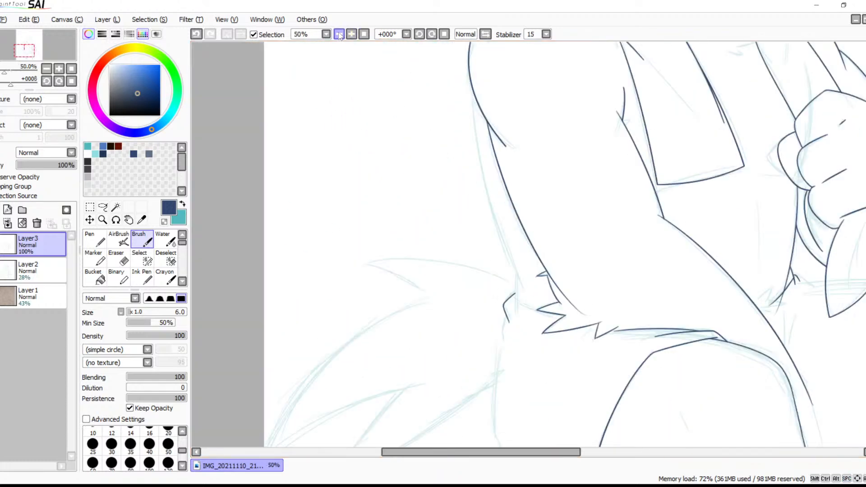
left_click(339, 34)
left_click_drag(542, 214, 472, 300)
left_click_drag(527, 269, 395, 195)
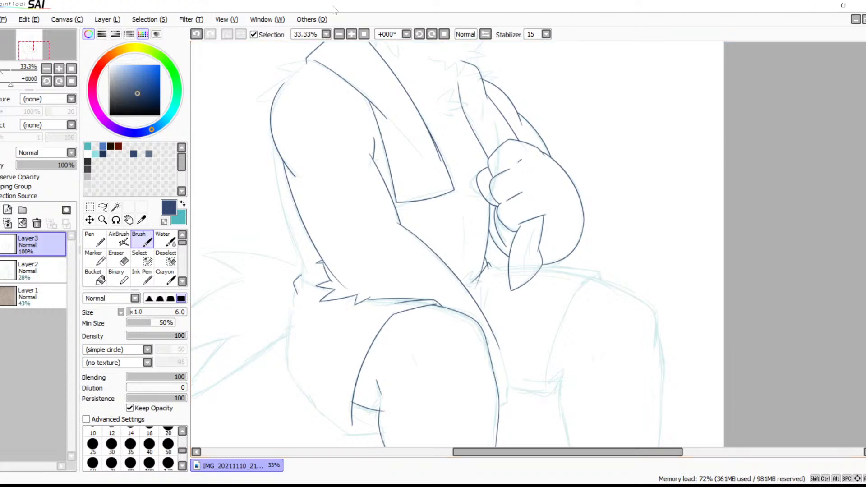
left_click(432, 34)
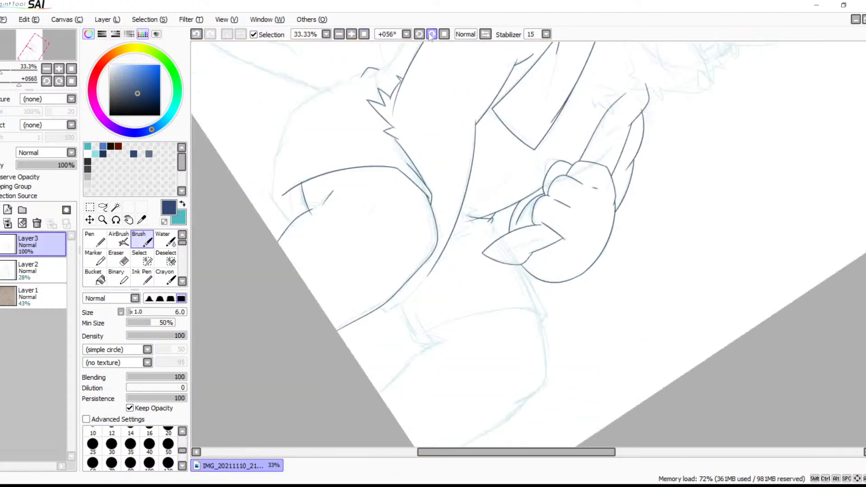
scroll(517, 159, "up", 3)
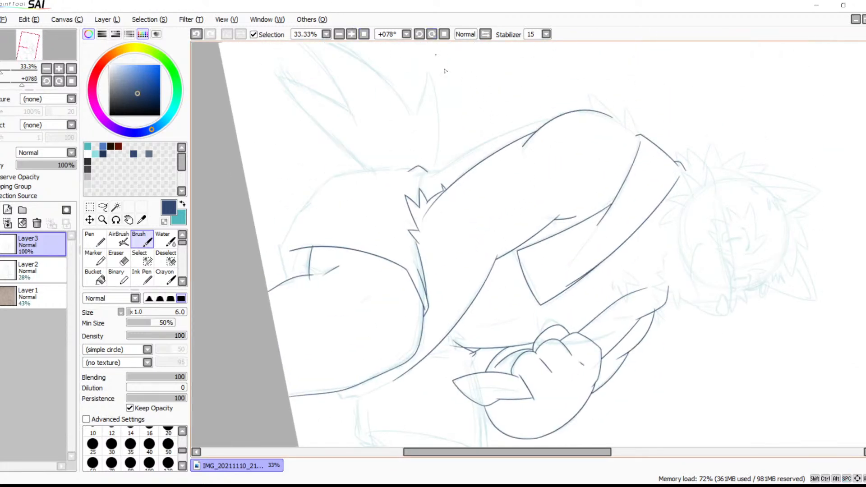
left_click(352, 34)
left_click_drag(377, 85, 485, 158)
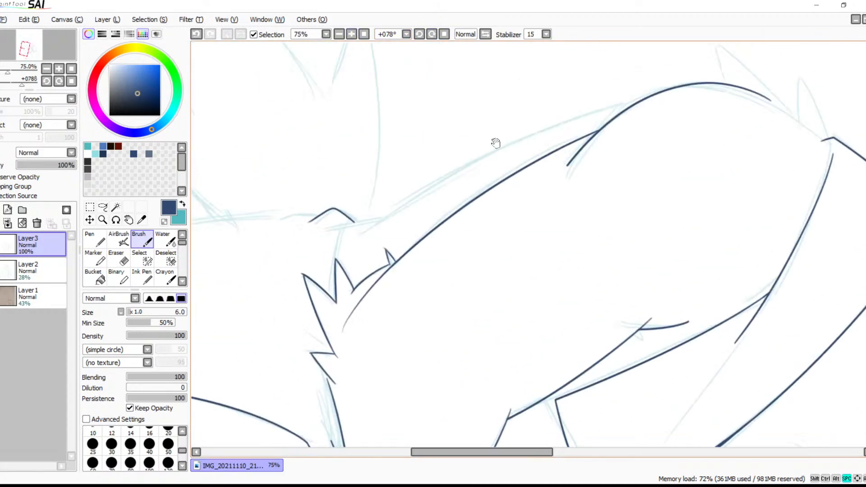
left_click_drag(638, 101, 357, 266)
key("ctrl+z")
mouse_move(635, 105)
left_mouse_down()
mouse_move(440, 183)
mouse_move(270, 287)
left_mouse_up()
key("ctrl+z")
left_click_drag(636, 103, 309, 294)
key("ctrl+z")
left_click_drag(635, 103, 261, 300)
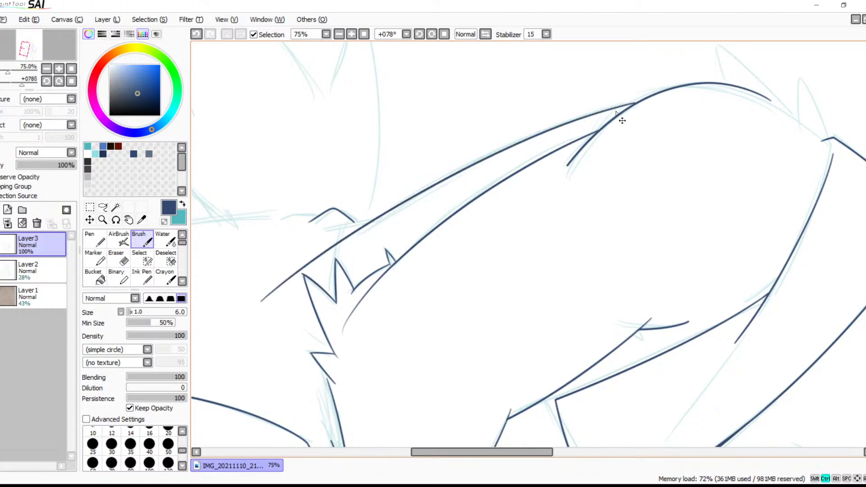
key("ctrl+z")
mouse_move(633, 104)
left_mouse_down()
mouse_move(263, 284)
mouse_move(268, 277)
left_mouse_up()
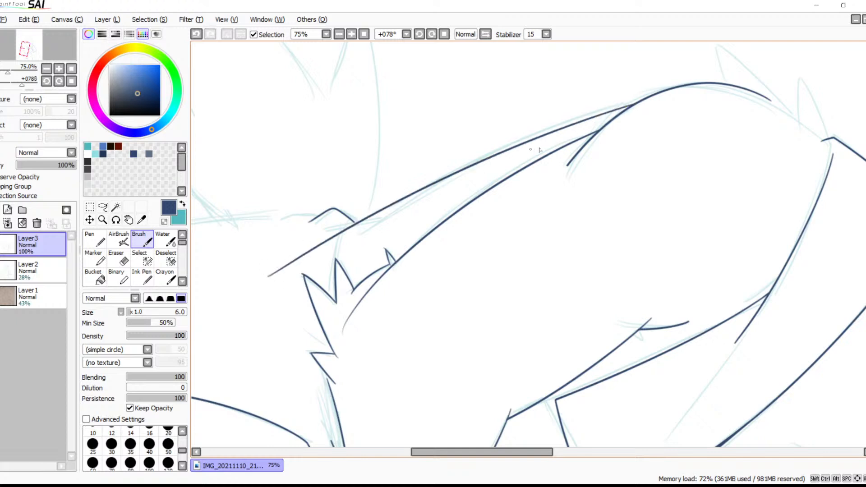
key("ctrl+z")
mouse_move(633, 106)
left_mouse_down()
mouse_move(442, 186)
mouse_move(277, 287)
left_mouse_up()
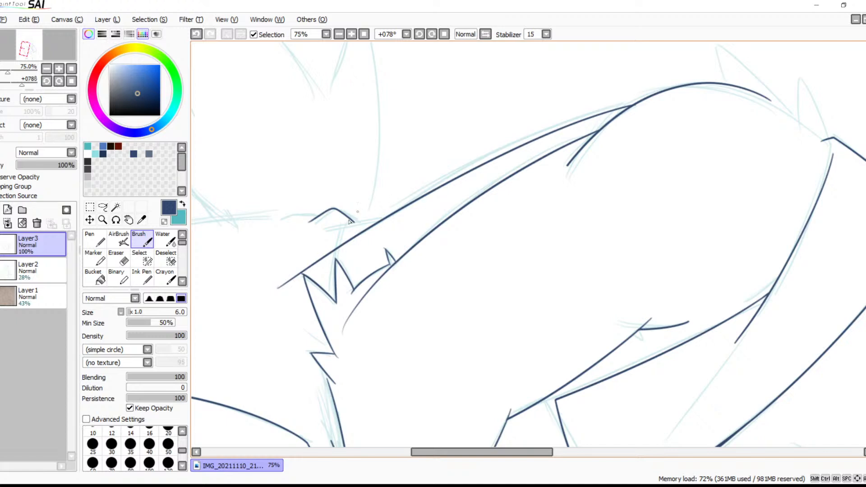
Ink the short straight line branching from the lower outer arm line past the bent corner, and undo the stray stroke
left_click_drag(388, 215, 288, 239)
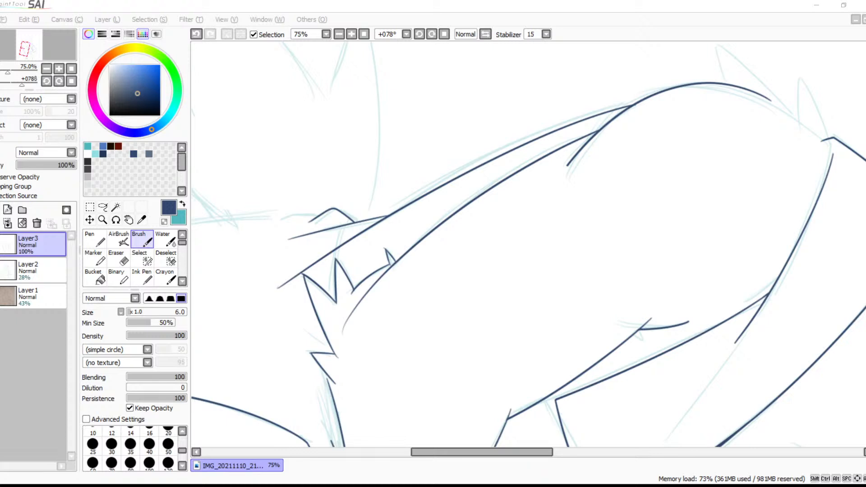
left_click(579, 197)
left_click_drag(601, 239, 550, 248)
key("ctrl+z")
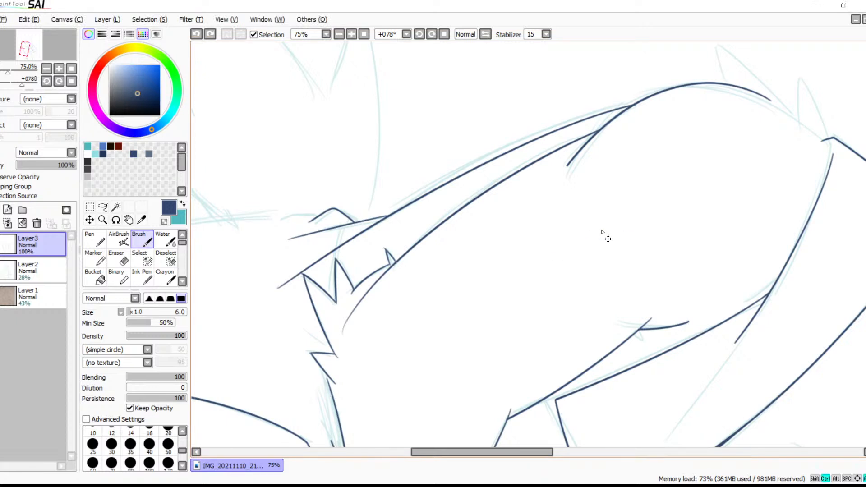
Ink the upper edge of the first shoulder fur spike, running outward from just below the collar corner
left_click(338, 35)
key("space")
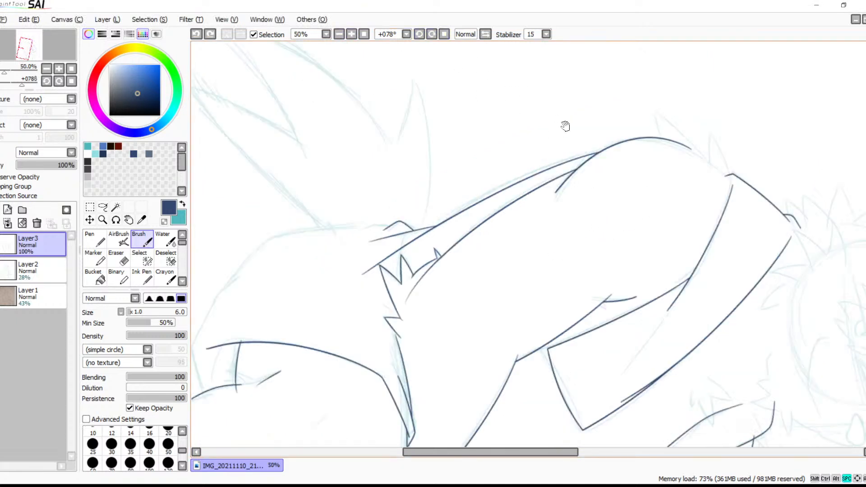
left_click(448, 35)
key("space")
left_click_drag(475, 127, 405, 242)
left_click_drag(475, 210, 442, 176)
left_click_drag(452, 239, 456, 173)
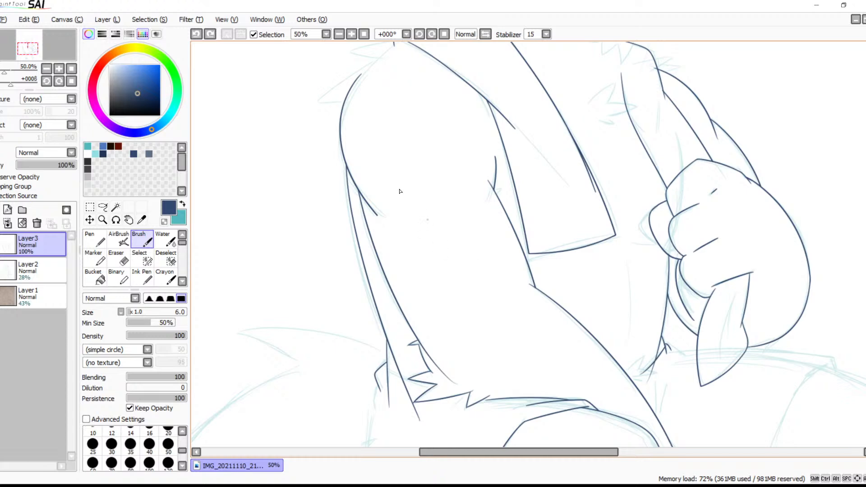
left_click(350, 35)
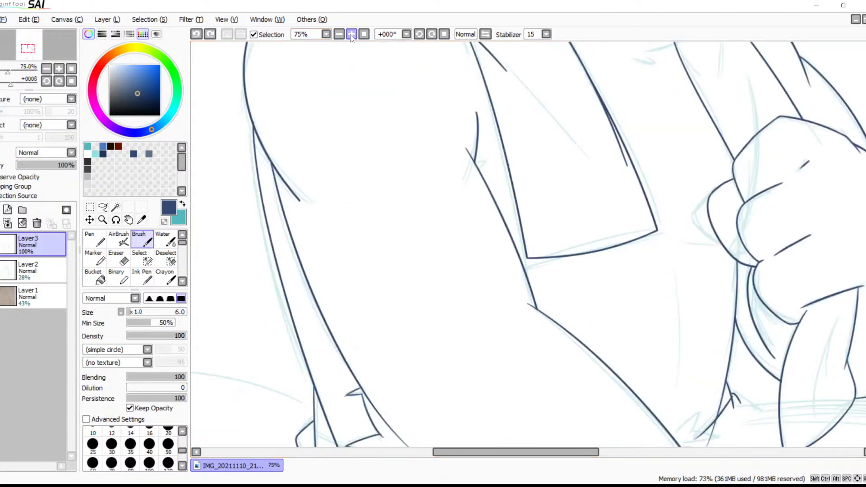
left_click(350, 34)
left_click_drag(372, 141, 582, 320)
left_click_drag(467, 144, 595, 298)
mouse_move(526, 132)
left_mouse_down()
mouse_move(613, 292)
mouse_move(618, 317)
left_mouse_up()
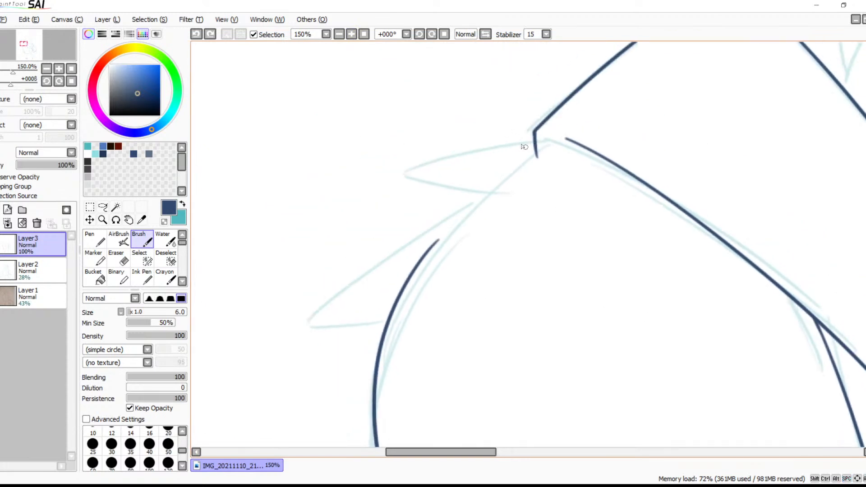
left_click_drag(558, 141, 363, 181)
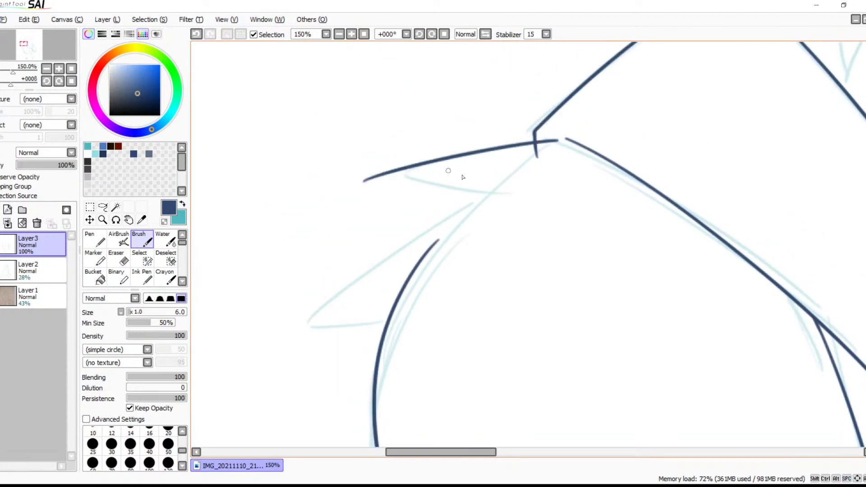
Ink the lower edge of the first shoulder fur spike and both edges of the second spike below it
mouse_move(488, 195)
left_mouse_down()
mouse_move(431, 220)
mouse_move(289, 319)
mouse_move(443, 291)
left_mouse_up()
key("space")
left_click_drag(514, 289, 290, 239)
mouse_move(559, 266)
left_mouse_down()
mouse_move(559, 281)
mouse_move(620, 345)
left_mouse_up()
left_click_drag(397, 221, 624, 300)
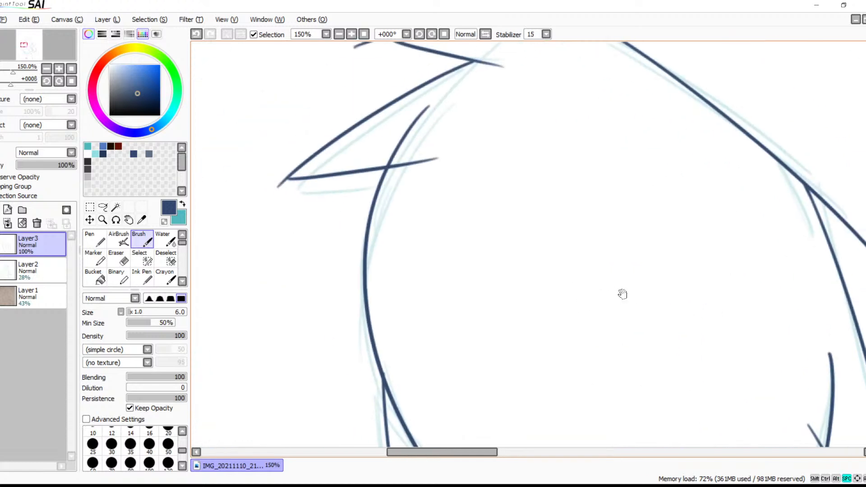
left_click_drag(529, 238, 559, 314)
left_click_drag(407, 250, 409, 289)
key("ctrl+z")
left_click_drag(409, 249, 392, 304)
key("ctrl+z")
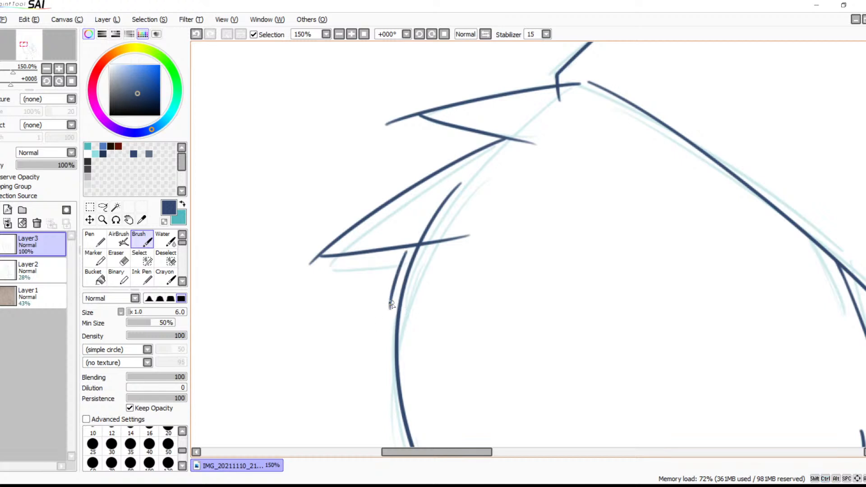
key("ctrl+z")
Trim the overshooting line ends of the upper shoulder fur spike with the size 9 Eraser
scroll(478, 248, "up", 3)
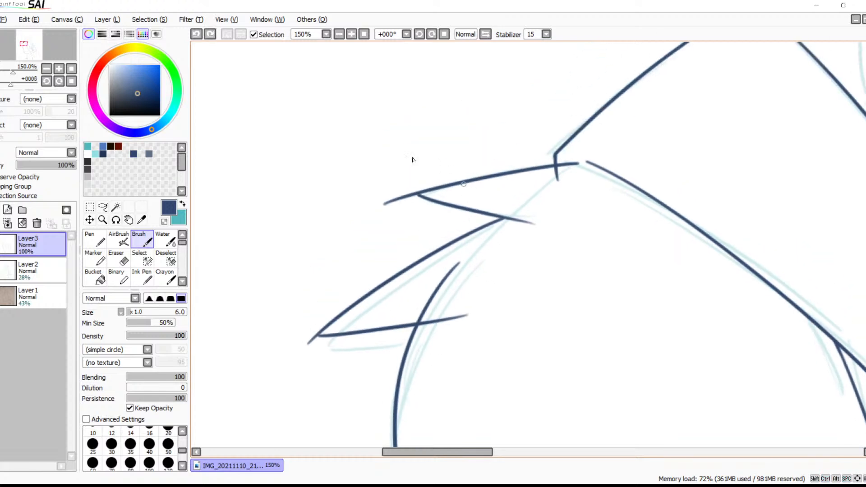
left_click(356, 32)
left_click(356, 33)
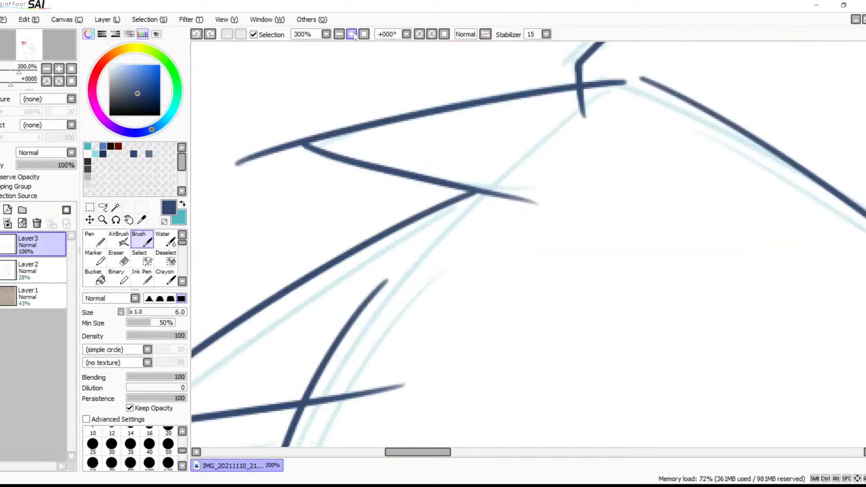
left_click(356, 33)
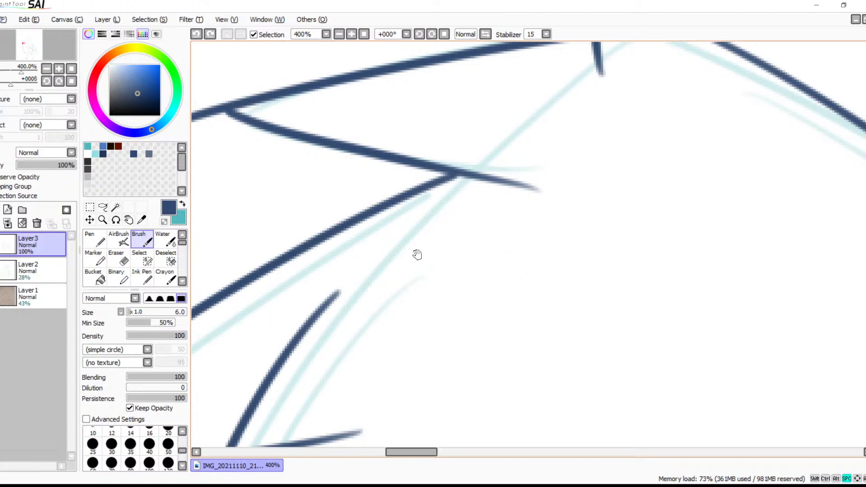
left_click_drag(419, 254, 522, 275)
key("e")
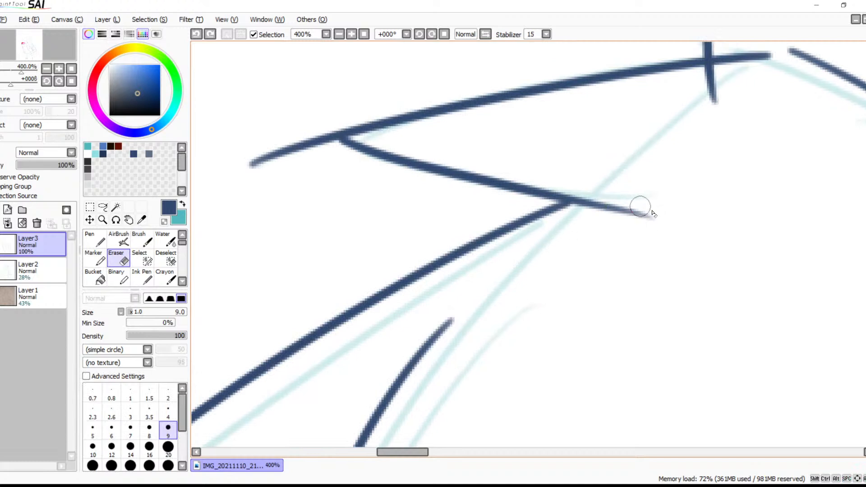
left_click_drag(658, 209, 640, 225)
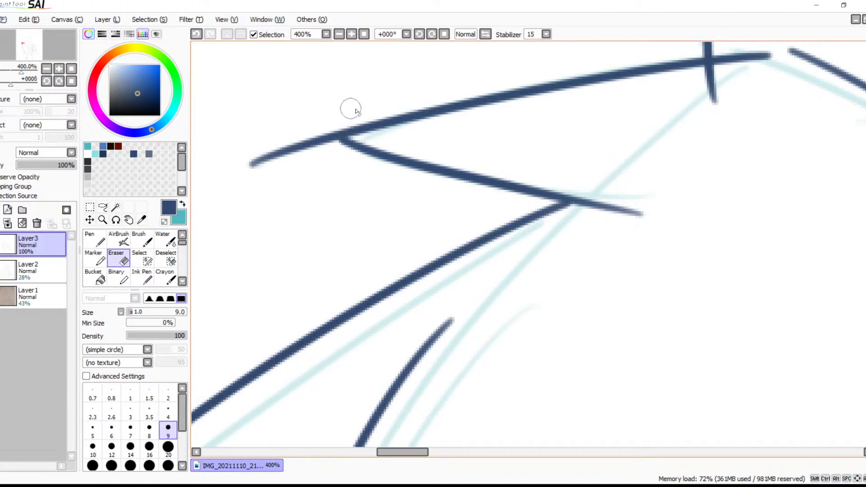
mouse_move(340, 119)
left_mouse_down()
mouse_move(335, 154)
mouse_move(335, 129)
mouse_move(324, 155)
mouse_move(322, 144)
mouse_move(340, 141)
mouse_move(322, 130)
mouse_move(328, 123)
mouse_move(318, 152)
mouse_move(294, 168)
mouse_move(297, 136)
mouse_move(244, 163)
left_mouse_up()
key("ctrl+z")
Erase the overhang at the lower shoulder spike's tip and the collar corner stub that crosses the upper spike
key("space")
mouse_move(448, 287)
left_mouse_down()
mouse_move(564, 231)
mouse_move(650, 170)
left_mouse_up()
left_click_drag(524, 250, 524, 195)
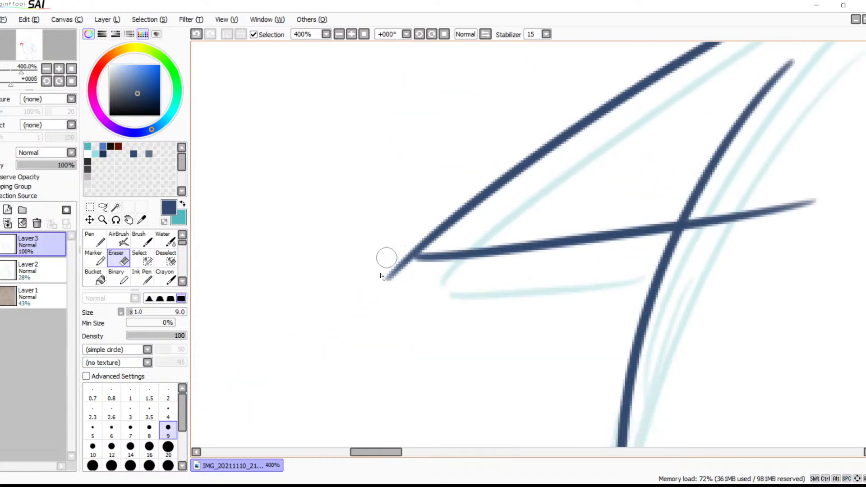
left_click_drag(378, 278, 411, 268)
key("space")
mouse_move(630, 200)
left_mouse_down()
mouse_move(514, 257)
mouse_move(429, 318)
left_mouse_up()
mouse_move(610, 256)
left_mouse_down()
mouse_move(462, 275)
mouse_move(456, 256)
mouse_move(424, 253)
mouse_move(458, 254)
mouse_move(412, 254)
mouse_move(453, 245)
mouse_move(470, 258)
mouse_move(456, 270)
left_mouse_up()
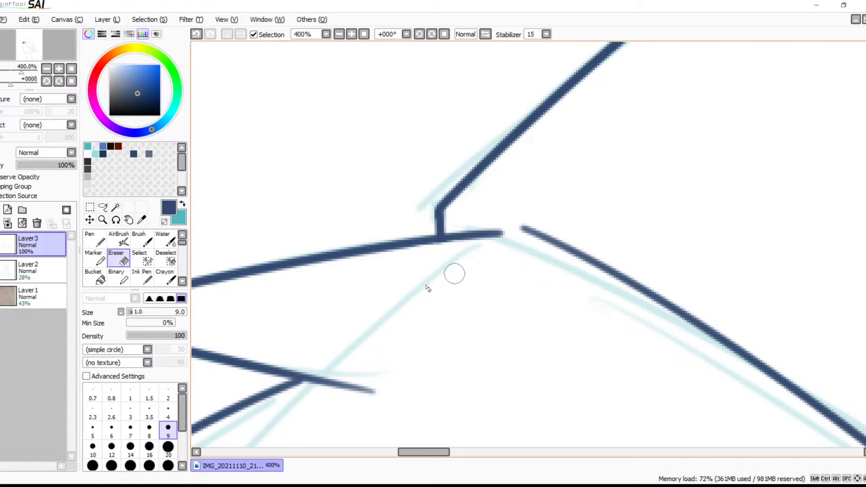
Erase the top of the upper arm outline where it extends above the lower shoulder spike's bottom edge
left_click_drag(336, 434, 505, 286)
left_click_drag(391, 433, 615, 211)
mouse_move(596, 124)
left_mouse_down()
mouse_move(572, 134)
mouse_move(540, 170)
mouse_move(486, 246)
left_mouse_up()
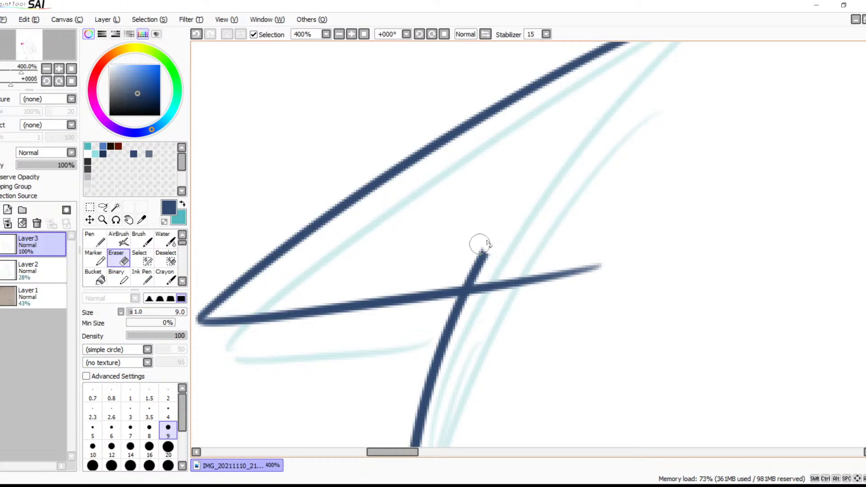
left_click_drag(488, 251, 460, 274)
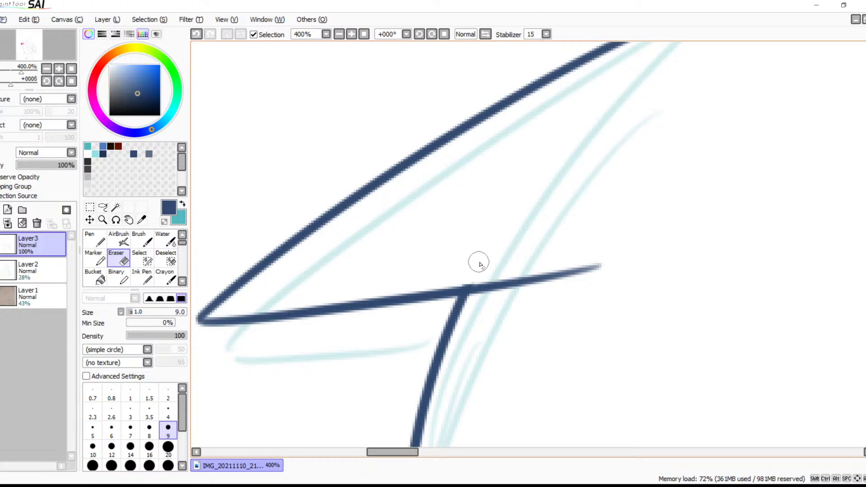
Ink a short pointed fur spike across the straight line beside the bent corner with the size 6 Brush
left_click(338, 34)
left_click(339, 34)
left_click(339, 33)
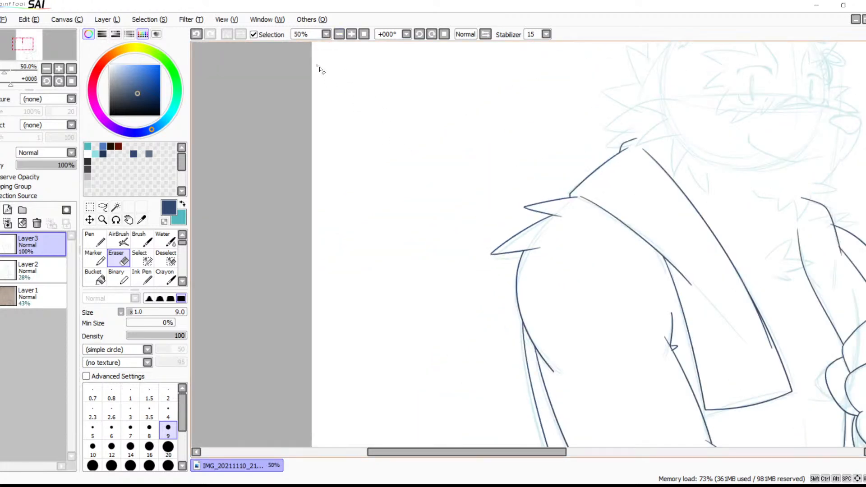
key("space")
left_click_drag(551, 295, 328, 216)
left_click_drag(454, 340, 540, 196)
left_click_drag(540, 310, 521, 228)
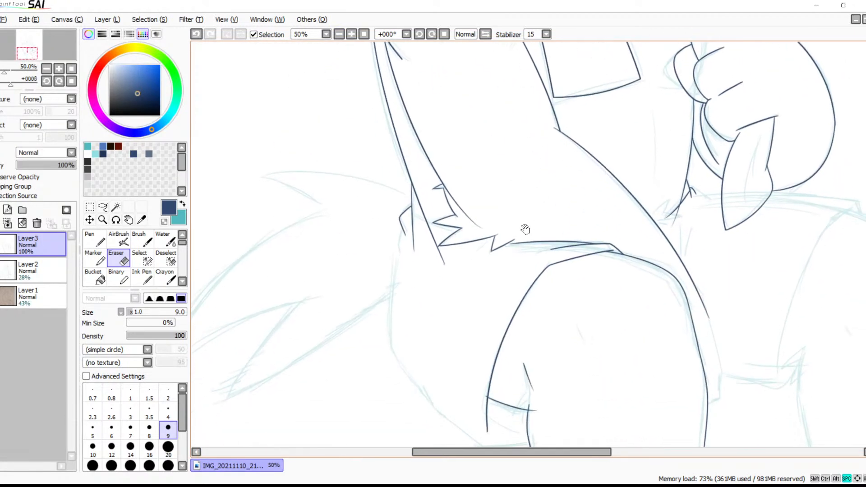
left_click(353, 36)
left_click(352, 36)
key("space")
left_click_drag(395, 257, 555, 274)
mouse_move(360, 253)
left_mouse_down()
mouse_move(590, 280)
mouse_move(622, 345)
left_mouse_up()
key("v")
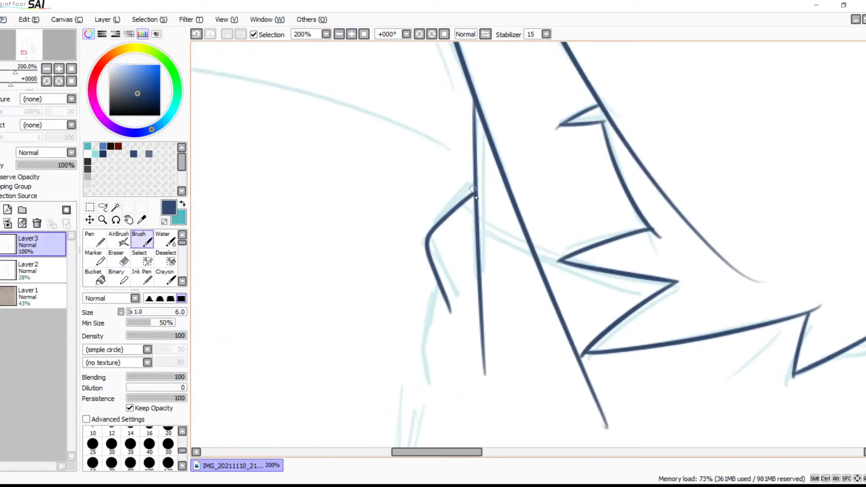
mouse_move(469, 185)
left_mouse_down()
mouse_move(414, 195)
mouse_move(514, 223)
left_mouse_up()
Erase the section of the outer arm line beside the upper tip of the zigzag fur with the size 9 Eraser
key("space")
mouse_move(564, 282)
left_mouse_down()
mouse_move(464, 282)
mouse_move(454, 234)
left_mouse_up()
left_click_drag(546, 251, 459, 251)
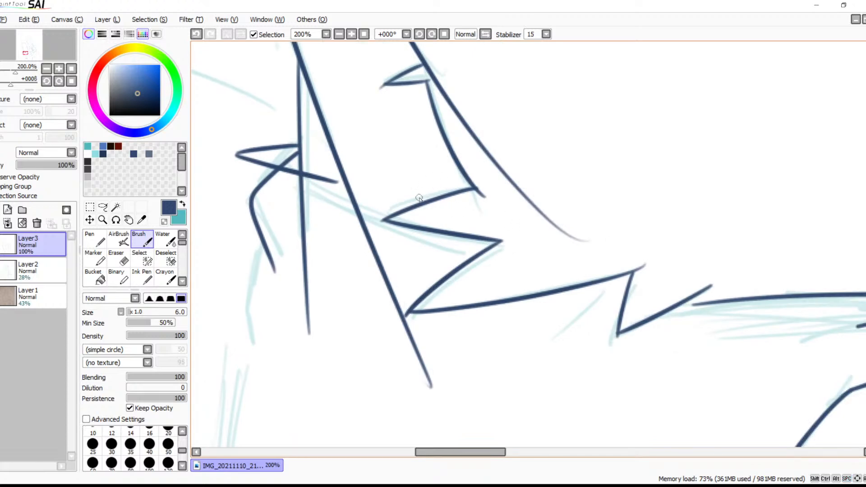
left_click(352, 34)
left_click(352, 35)
key("space")
left_click_drag(398, 292, 674, 297)
key("e")
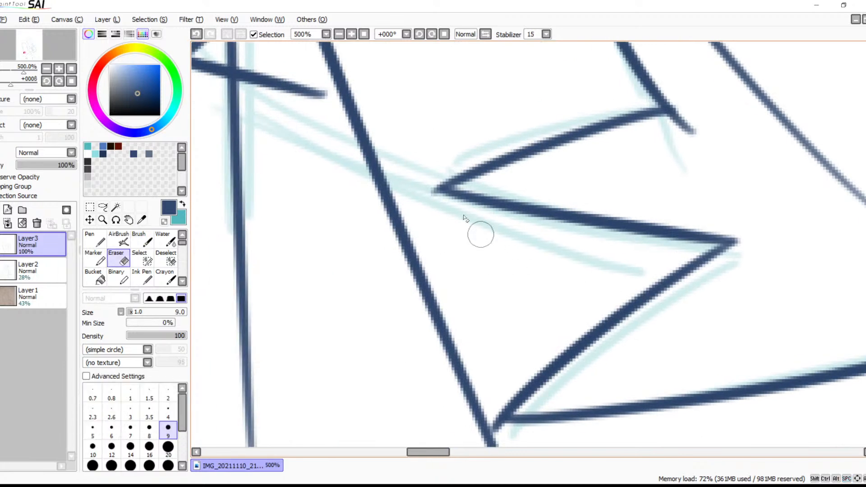
mouse_move(386, 125)
left_mouse_down()
mouse_move(371, 178)
mouse_move(396, 183)
mouse_move(404, 246)
left_mouse_up()
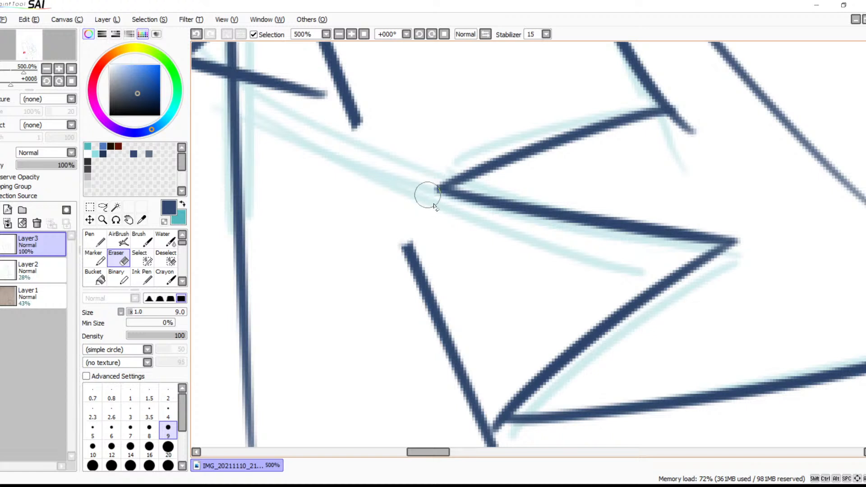
Erase the outer arm line between the zigzag fur's tips and its remainder below the lowest tip with the size 9 Eraser
key("space")
mouse_move(448, 264)
left_mouse_down()
mouse_move(419, 207)
mouse_move(433, 178)
left_mouse_up()
mouse_move(374, 153)
left_mouse_down()
mouse_move(403, 168)
mouse_move(415, 188)
mouse_move(413, 214)
mouse_move(446, 203)
mouse_move(396, 286)
mouse_move(412, 302)
mouse_move(454, 258)
left_mouse_up()
mouse_move(448, 327)
left_mouse_down()
mouse_move(441, 296)
mouse_move(464, 347)
mouse_move(454, 309)
mouse_move(470, 352)
mouse_move(491, 358)
mouse_move(485, 351)
left_mouse_up()
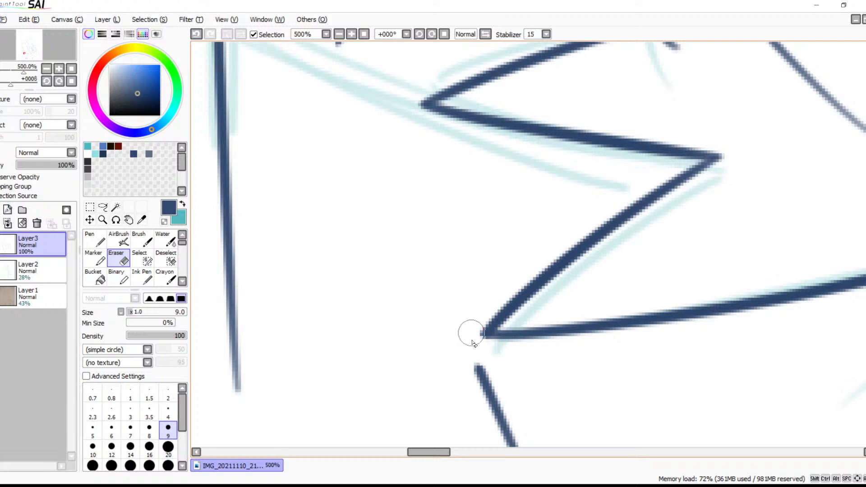
scroll(458, 328, "down", 4)
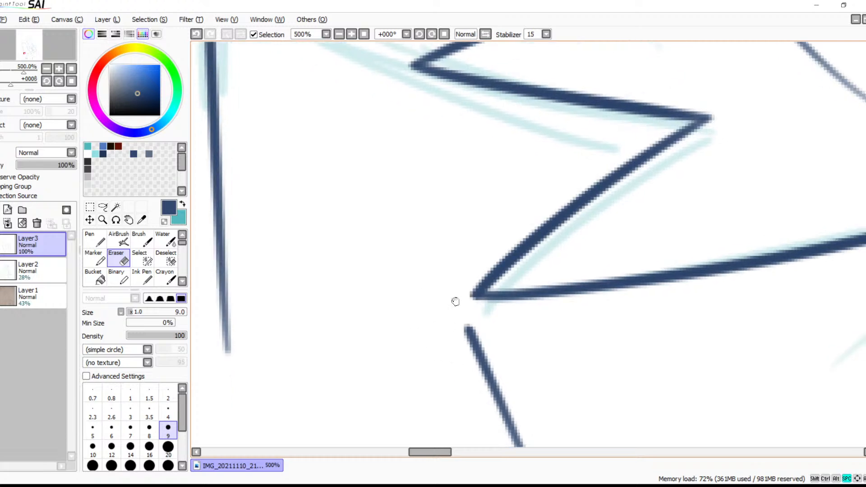
left_click_drag(478, 221, 559, 393)
Erase the straight line between the side spike's two edges and the top of the bent line inside the spike
key("space")
left_click_drag(456, 227, 504, 412)
left_click_drag(491, 208, 484, 409)
left_click_drag(409, 203, 499, 222)
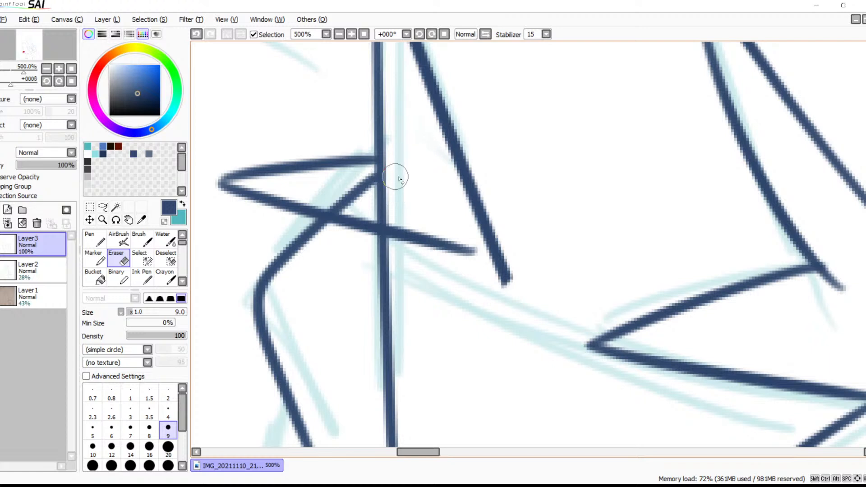
mouse_move(404, 180)
left_mouse_down()
mouse_move(347, 184)
mouse_move(398, 183)
mouse_move(358, 178)
mouse_move(403, 173)
mouse_move(356, 178)
mouse_move(402, 181)
mouse_move(372, 195)
mouse_move(352, 190)
mouse_move(399, 208)
mouse_move(347, 202)
mouse_move(396, 212)
mouse_move(358, 193)
left_mouse_up()
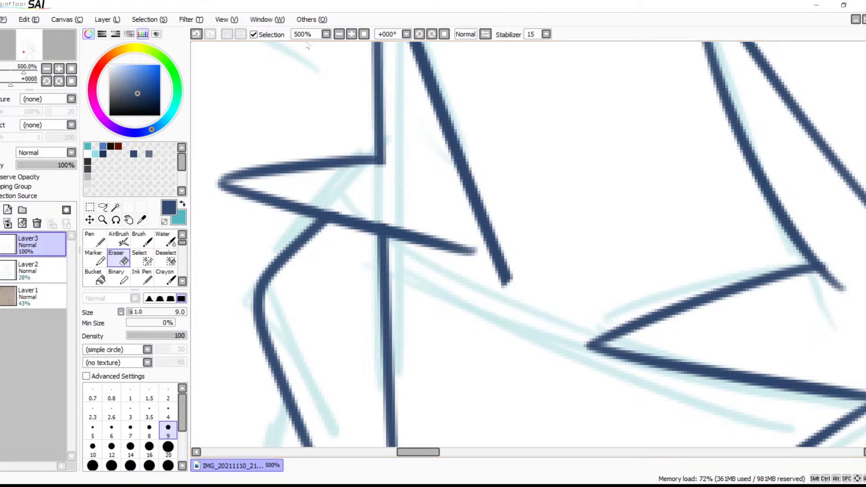
Erase the overhang at the tip of the small spike above the zigzag fur
left_click(339, 35)
left_click(339, 35)
left_click(339, 34)
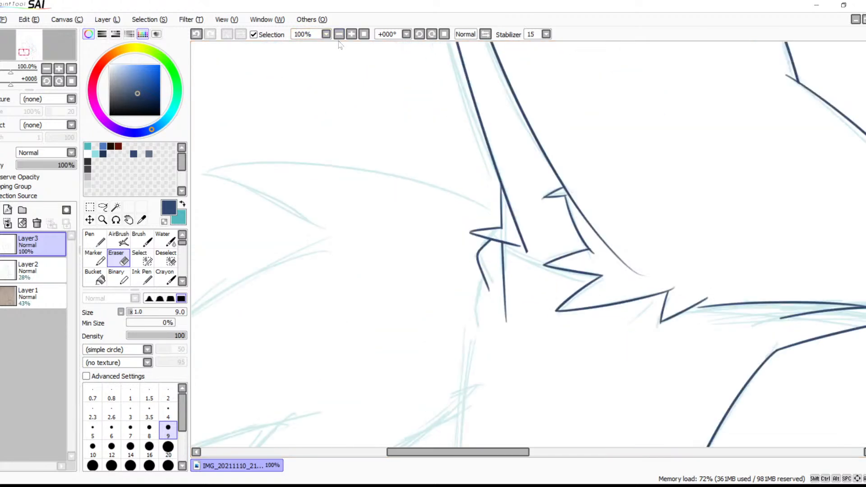
left_click_drag(468, 201, 321, 173)
mouse_move(453, 88)
left_mouse_down()
mouse_move(435, 255)
mouse_move(349, 204)
mouse_move(451, 213)
mouse_move(400, 261)
mouse_move(446, 194)
left_mouse_up()
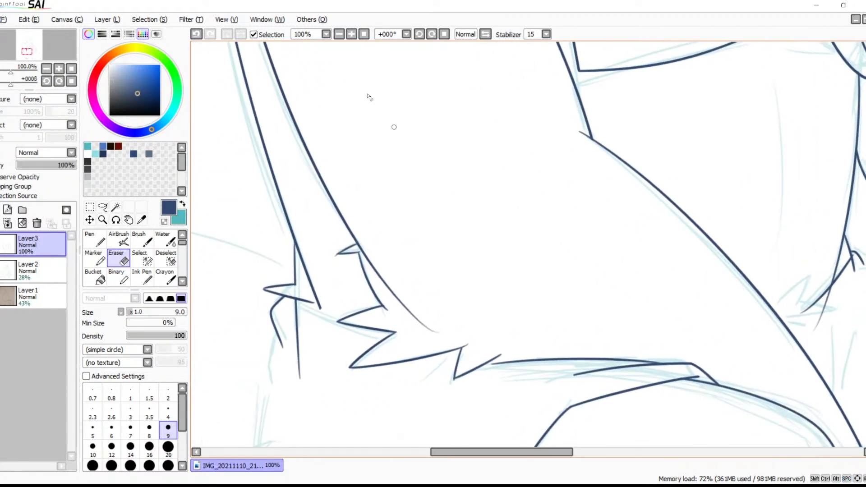
scroll(356, 51, "up", 5)
left_click_drag(358, 52, 673, 221)
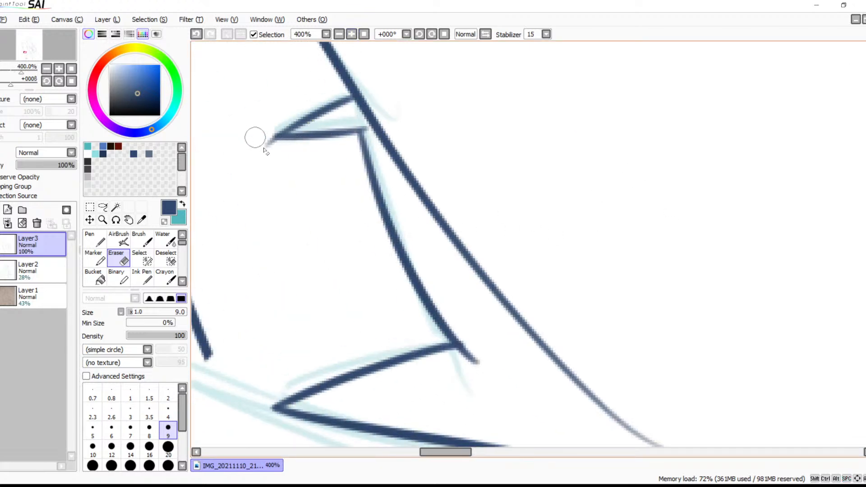
key("ctrl+z")
left_click_drag(271, 148, 291, 150)
key("ctrl+z")
left_click_drag(269, 137, 282, 143)
Erase the leftover outer arm line from beside the small spike down to its faded end
mouse_move(386, 89)
left_mouse_down()
mouse_move(373, 106)
mouse_move(348, 110)
mouse_move(368, 111)
mouse_move(497, 280)
mouse_move(406, 120)
left_mouse_up()
key("space")
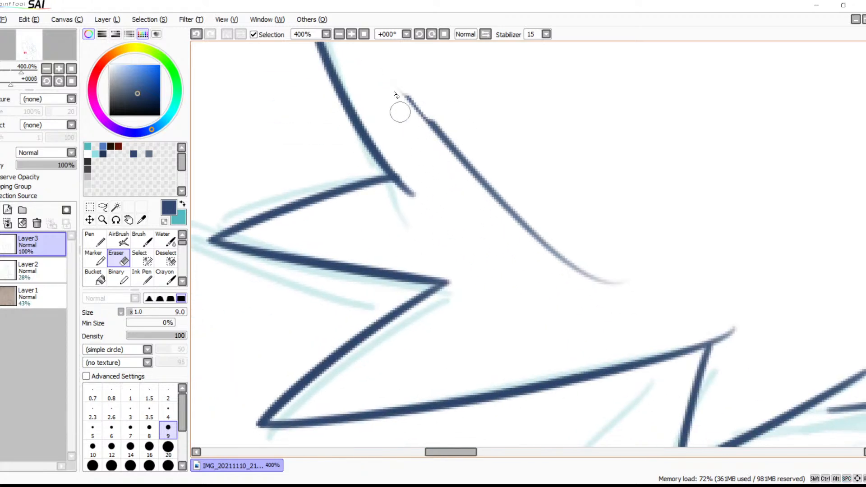
mouse_move(392, 77)
left_mouse_down()
mouse_move(533, 241)
mouse_move(582, 275)
mouse_move(652, 281)
left_mouse_up()
key("space")
Trim the line overhangs at the peak and the lower tip of the V-shaped fur notch
left_click_drag(560, 294, 670, 149)
left_click_drag(602, 217, 361, 245)
left_click_drag(597, 193, 599, 222)
mouse_move(528, 367)
left_mouse_down()
mouse_move(537, 352)
mouse_move(554, 373)
left_mouse_up()
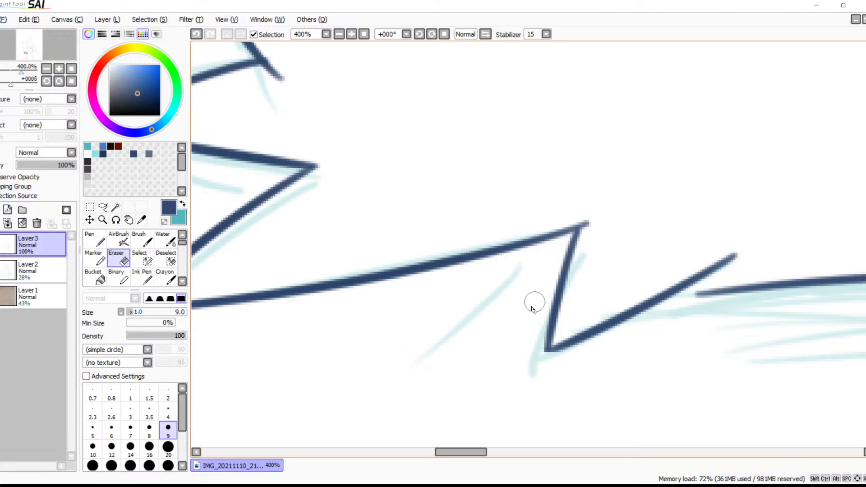
Try to thicken the lower tip of the V-shaped fur notch with the size 6 Brush
key("b")
key("ctrl+z")
left_click_drag(548, 348, 581, 341)
key("ctrl+z")
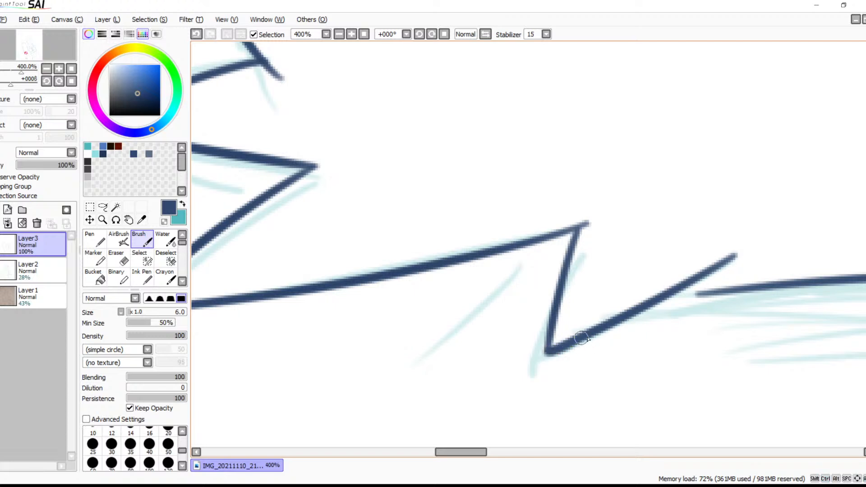
mouse_move(505, 371)
left_mouse_down()
mouse_move(647, 286)
mouse_move(512, 344)
mouse_move(429, 315)
mouse_move(380, 329)
left_mouse_up()
key("ctrl+z")
mouse_move(448, 316)
left_mouse_down()
mouse_move(393, 324)
mouse_move(493, 309)
left_mouse_up()
key("ctrl+z")
key("ctrl+z")
mouse_move(390, 326)
left_mouse_down()
mouse_move(497, 309)
mouse_move(320, 334)
left_mouse_up()
left_click_drag(623, 299, 321, 325)
left_click_drag(487, 340, 501, 267)
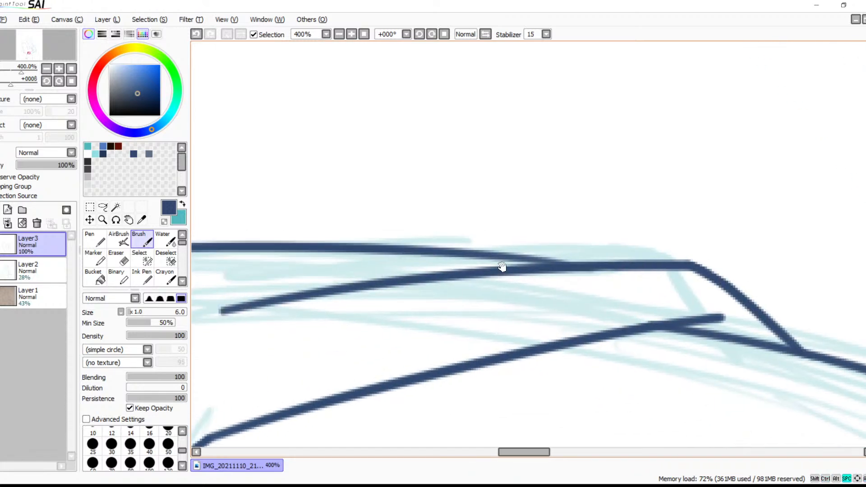
left_click(339, 35)
left_click(340, 35)
left_click(340, 35)
left_click(340, 35)
left_click(340, 35)
left_click(340, 35)
left_click_drag(472, 218, 547, 158)
left_click_drag(441, 103, 468, 156)
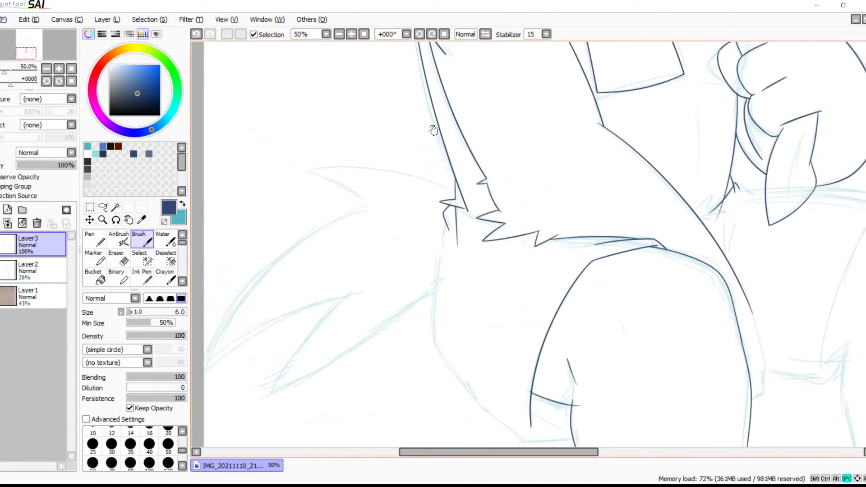
Ink a curve from just below the side spike along the sketch, merging it into the zigzag fur's edge with the size 6 Brush
left_click(351, 34)
left_click(351, 34)
left_click(351, 35)
left_click(351, 34)
left_click(351, 34)
left_click_drag(394, 195, 708, 261)
mouse_move(383, 92)
left_mouse_down()
mouse_move(400, 118)
mouse_move(589, 194)
left_mouse_up()
key("ctrl+z")
mouse_move(377, 94)
left_mouse_down()
mouse_move(437, 140)
mouse_move(661, 204)
left_mouse_up()
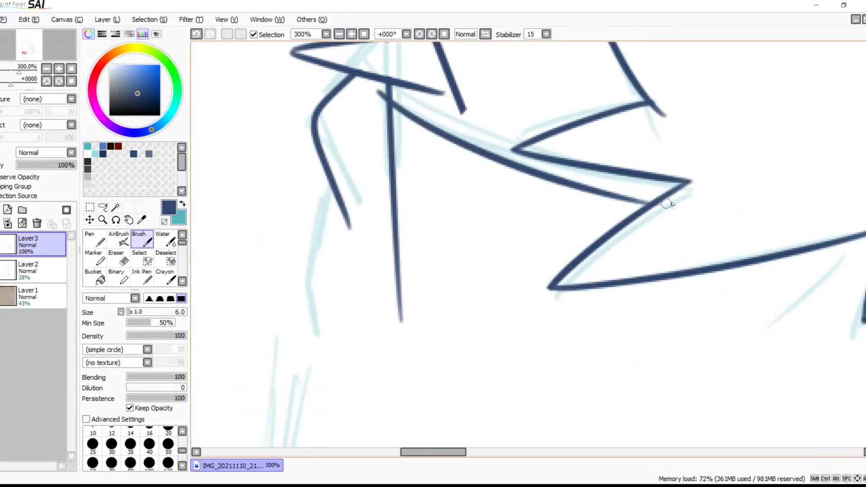
key("ctrl+z")
left_click_drag(378, 93, 518, 150)
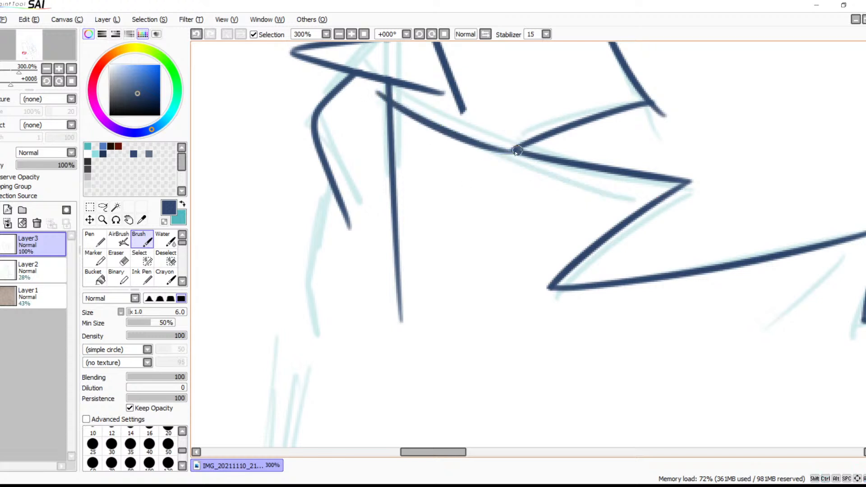
key("ctrl+z")
mouse_move(382, 91)
left_mouse_down()
mouse_move(453, 128)
mouse_move(518, 149)
left_mouse_up()
key("ctrl+z")
left_click_drag(380, 97, 528, 162)
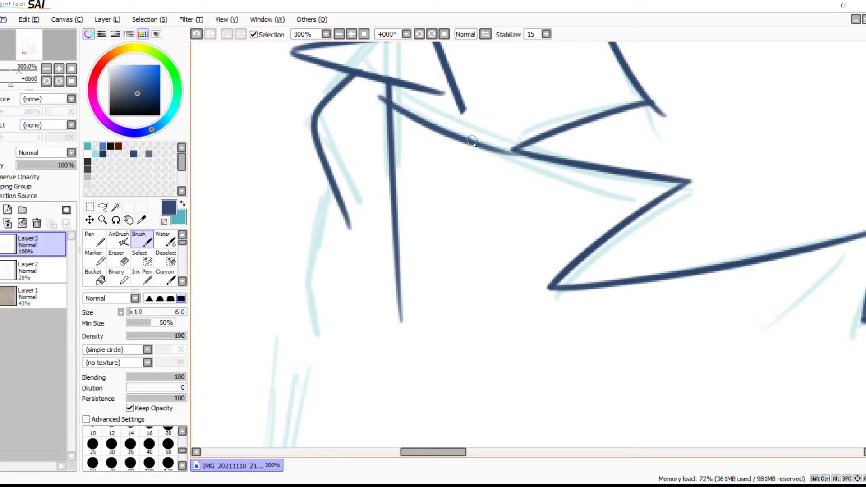
key("ctrl+z")
left_click_drag(381, 94, 519, 150)
key("ctrl+z")
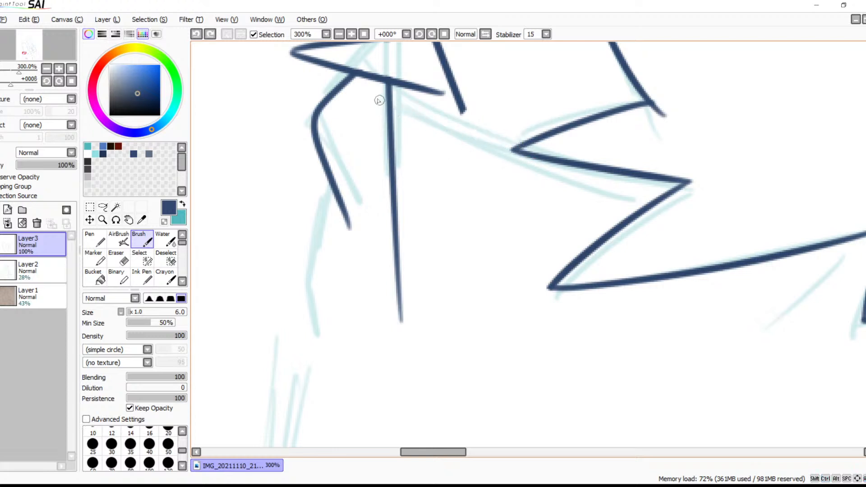
left_click_drag(383, 92, 547, 158)
key("ctrl+z")
left_click_drag(383, 96, 560, 160)
key("ctrl+z")
left_click_drag(384, 91, 628, 182)
key("ctrl+z")
mouse_move(374, 96)
left_mouse_down()
mouse_move(633, 178)
mouse_move(659, 171)
left_mouse_up()
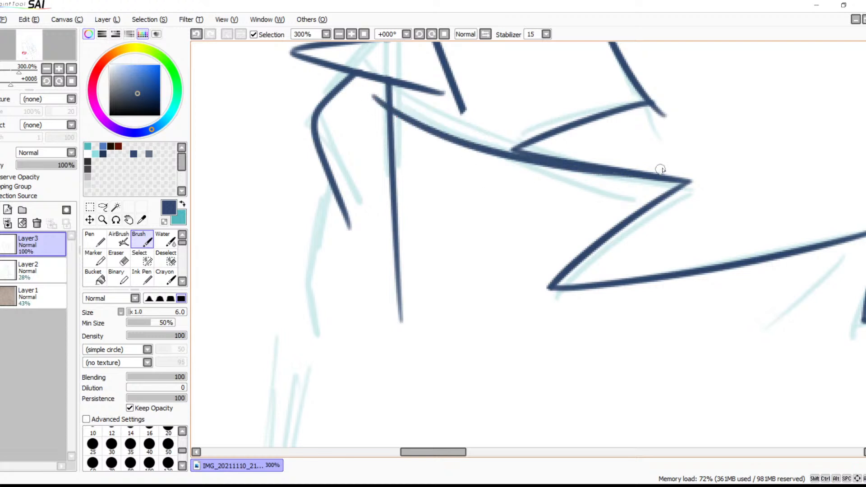
Erase the straight arm line hanging below the new curve with the size 9 Eraser
left_click_drag(507, 181, 571, 211)
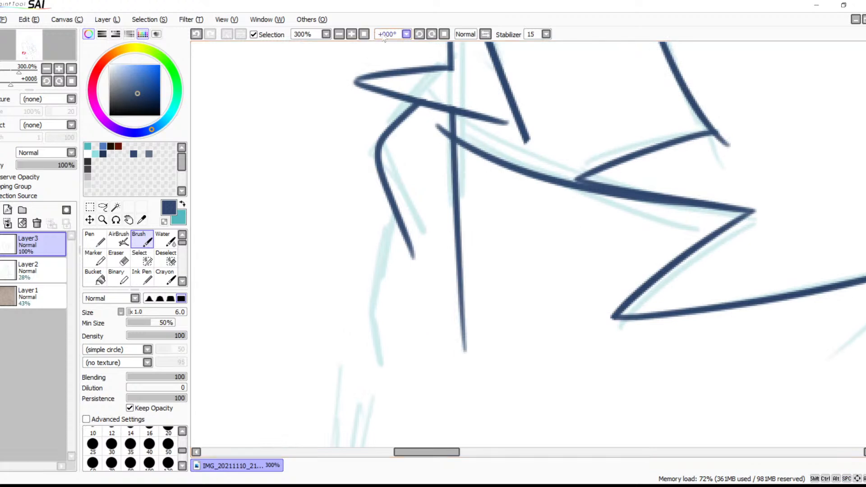
left_click(340, 35)
left_click(351, 35)
left_click(351, 35)
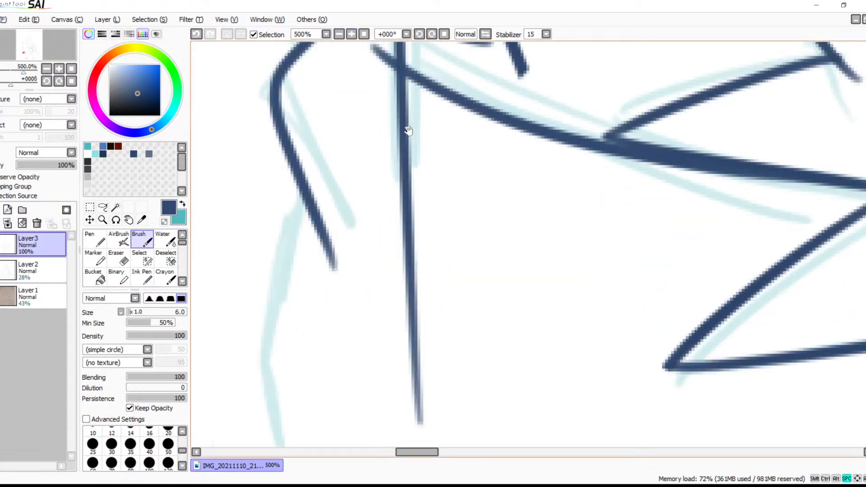
left_click_drag(407, 120, 472, 221)
key("e")
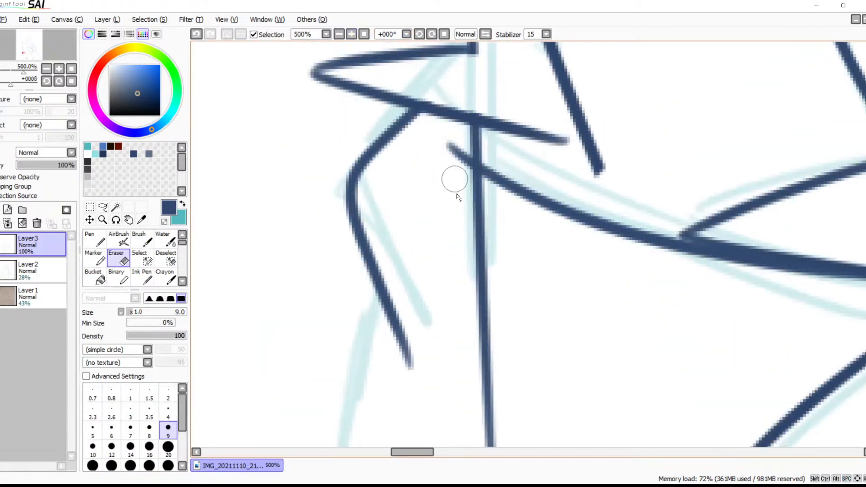
mouse_move(471, 189)
left_mouse_down()
mouse_move(476, 202)
mouse_move(470, 184)
left_mouse_up()
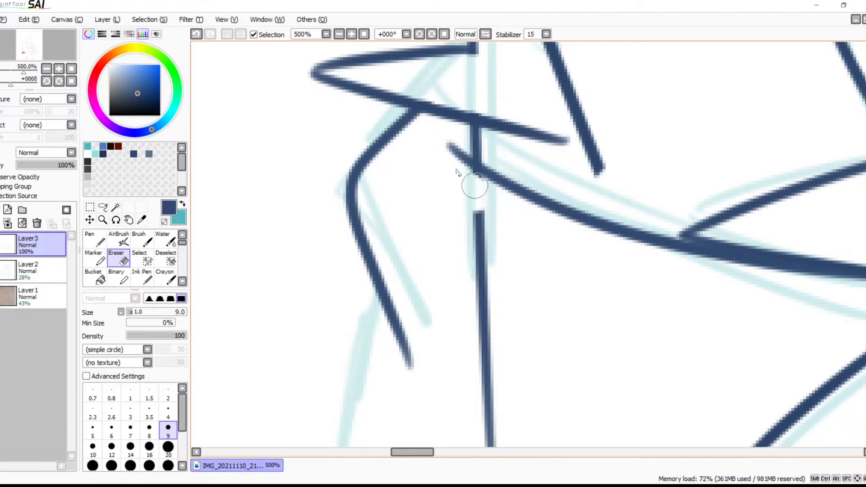
mouse_move(487, 196)
left_mouse_down()
mouse_move(467, 244)
mouse_move(494, 320)
mouse_move(479, 360)
left_mouse_up()
left_click_drag(570, 347, 598, 165)
mouse_move(520, 199)
left_mouse_down()
mouse_move(491, 195)
mouse_move(538, 243)
mouse_move(508, 315)
mouse_move(518, 293)
left_mouse_up()
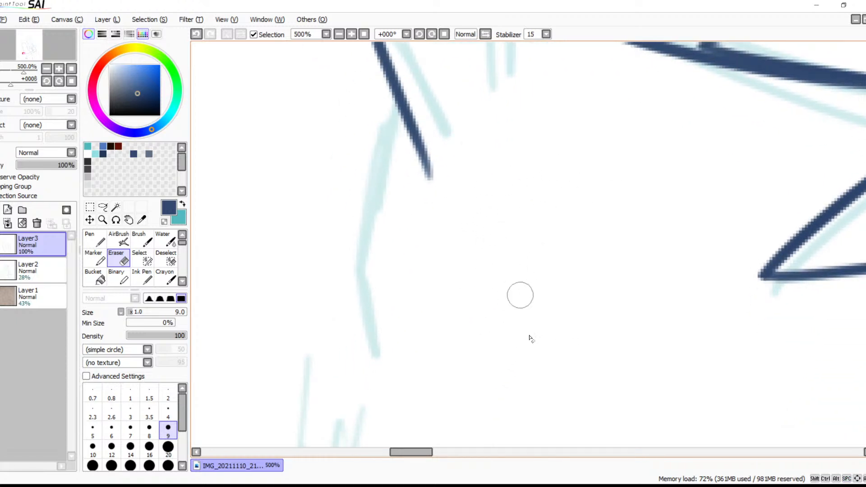
Ink a long shallow shoulder line from the neck fur across the pointed lock to past the sketched far corner with the size 6 Brush
left_click(339, 35)
left_click(339, 35)
left_click(339, 35)
left_click(339, 35)
left_click(339, 35)
left_click_drag(574, 307, 532, 239)
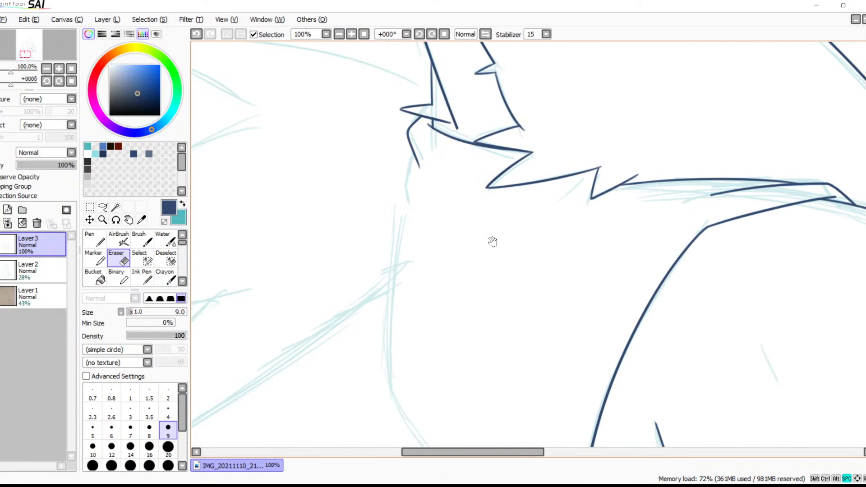
left_click_drag(576, 213, 356, 253)
left_click_drag(502, 234, 479, 221)
key("b")
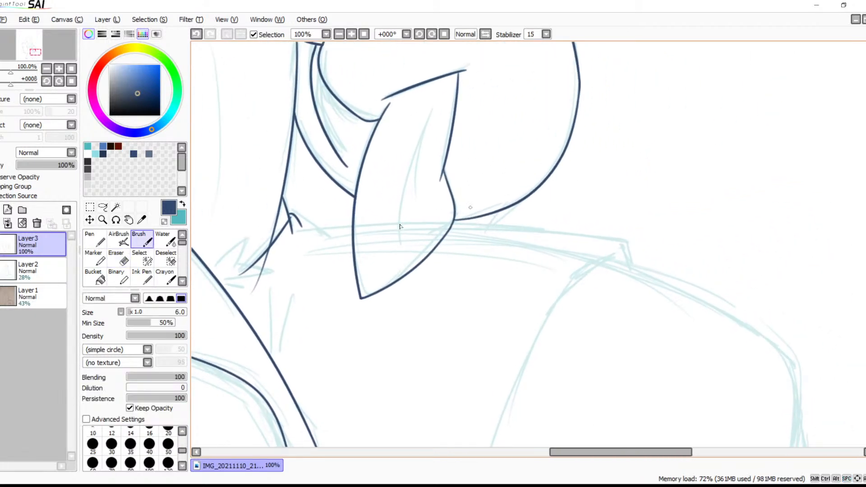
left_click_drag(293, 235, 604, 220)
key("ctrl+z")
left_click_drag(298, 235, 626, 235)
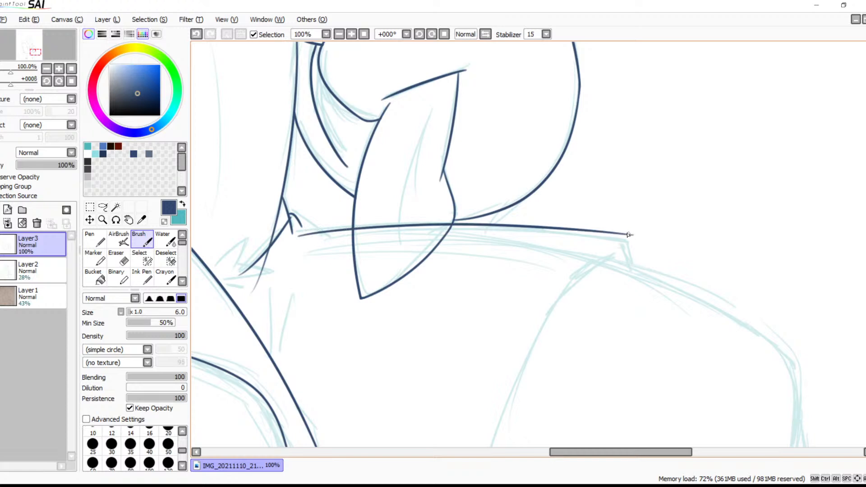
key("ctrl+z")
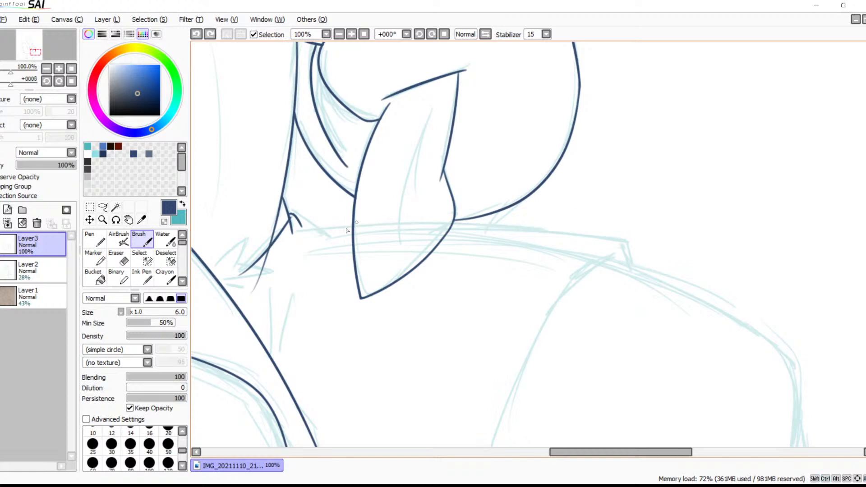
left_click_drag(296, 233, 626, 254)
key("ctrl+z")
mouse_move(292, 235)
left_mouse_down()
mouse_move(456, 236)
mouse_move(647, 258)
left_mouse_up()
key("ctrl+z")
left_click_drag(437, 221, 648, 238)
key("ctrl+z")
left_click_drag(297, 235, 627, 254)
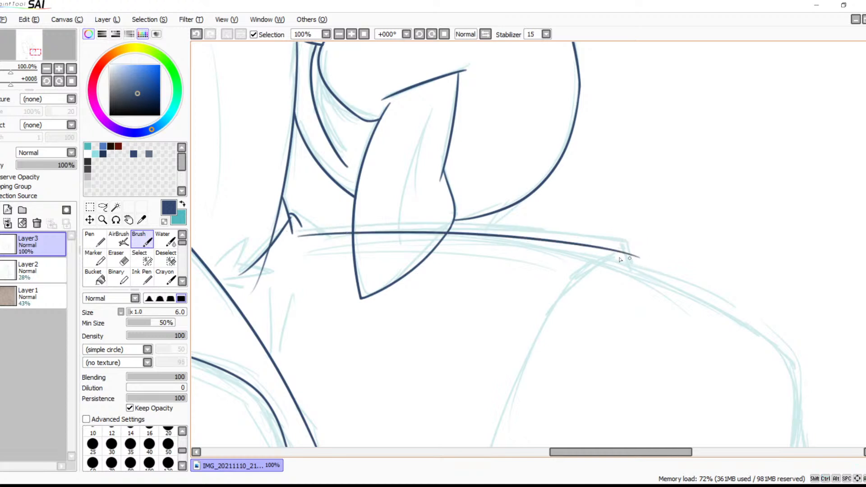
key("ctrl+z")
left_click_drag(293, 239, 661, 255)
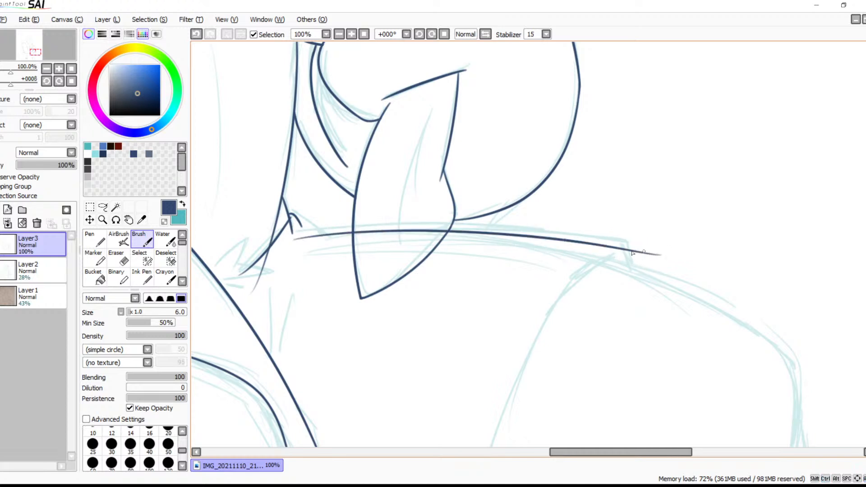
Ink a small curved stroke linking the neck fur tuft to the start of the shoulder line
left_click_drag(589, 247, 570, 206)
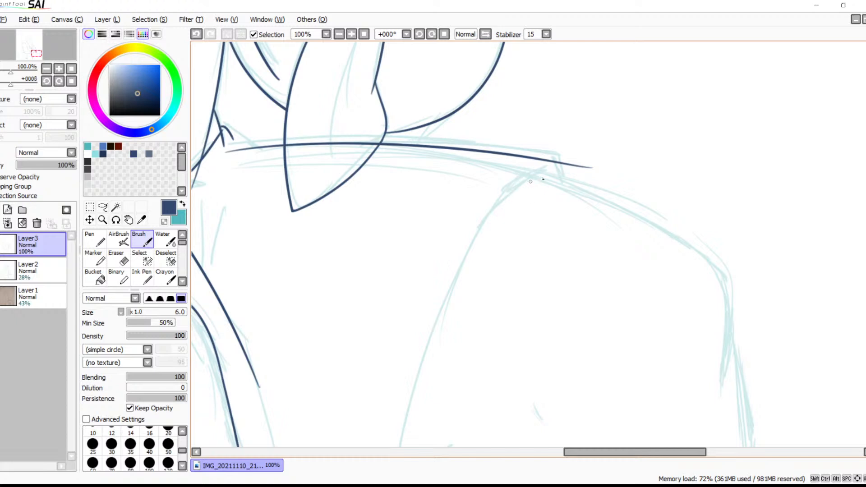
left_click_drag(511, 251, 590, 282)
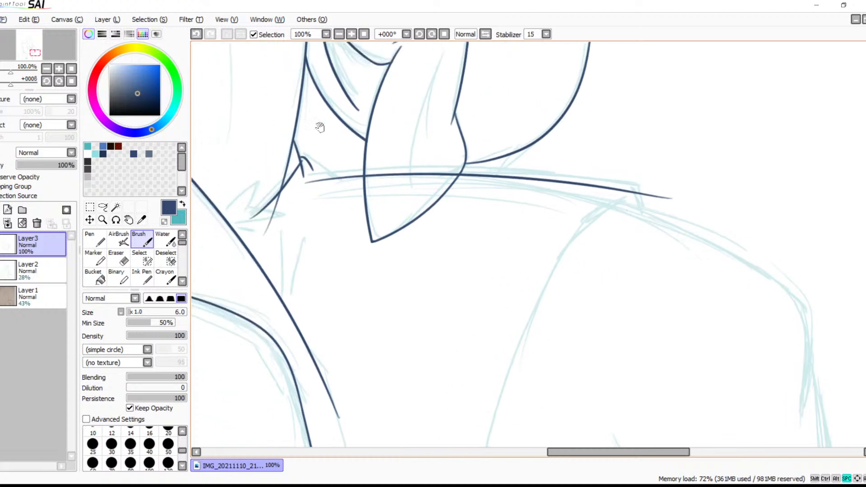
left_click(352, 35)
left_click(352, 35)
left_click_drag(360, 197, 637, 289)
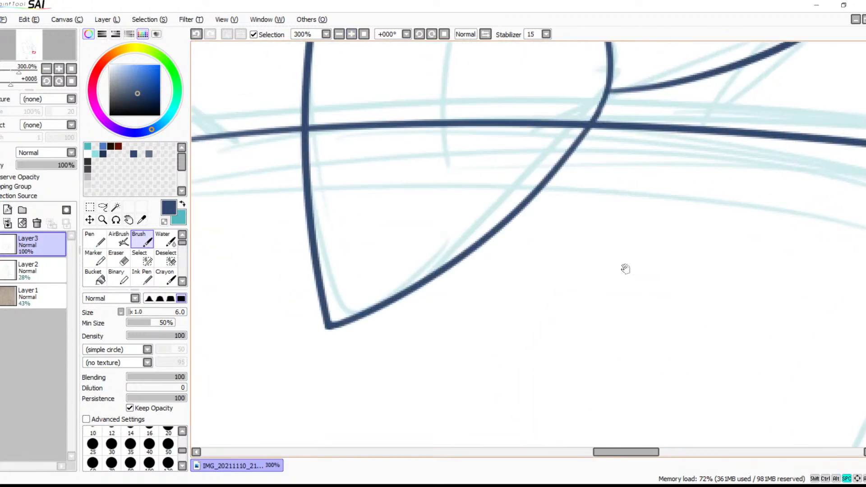
left_click_drag(493, 188, 707, 247)
left_click_drag(367, 168, 401, 196)
left_click_drag(415, 256, 401, 231)
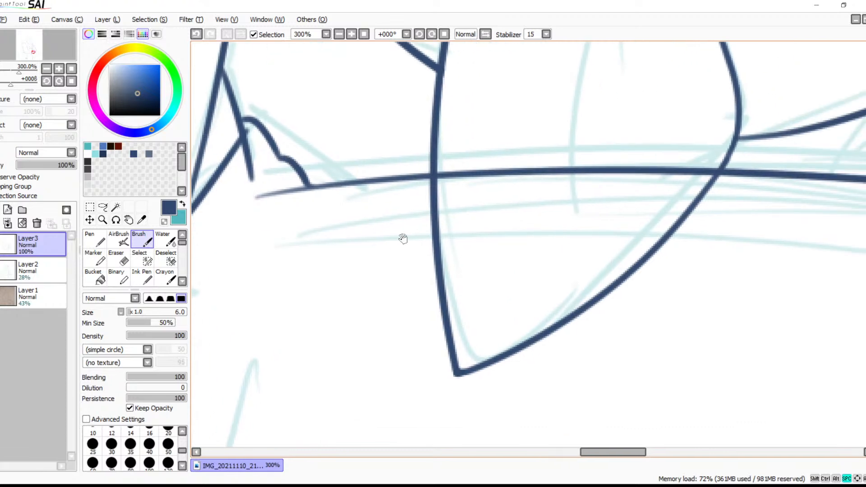
Ink a short slanted stroke down from the shoulder line near its outer end, following the sketched corner
left_click_drag(357, 260, 331, 235)
left_click_drag(482, 217, 280, 238)
left_click_drag(372, 224, 210, 239)
left_click_drag(445, 212, 268, 155)
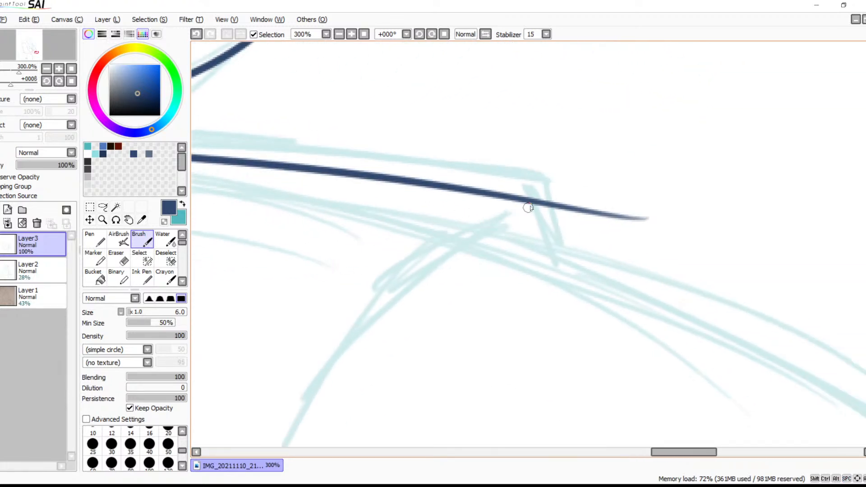
left_click_drag(523, 203, 561, 273)
key("ctrl+z")
mouse_move(514, 197)
left_mouse_down()
mouse_move(554, 257)
mouse_move(557, 285)
left_mouse_up()
Erase the section of the shoulder line that crosses inside the pointed lock with the size 9 Eraser
left_click_drag(360, 259, 582, 209)
left_click_drag(316, 251, 564, 210)
left_click_drag(311, 275, 564, 318)
left_click_drag(531, 156, 440, 308)
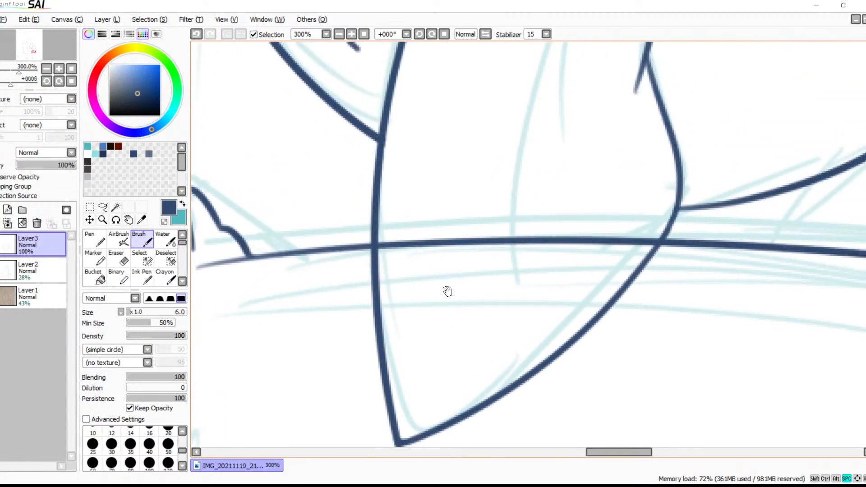
left_click(349, 35)
left_click(350, 36)
left_click_drag(360, 197, 442, 153)
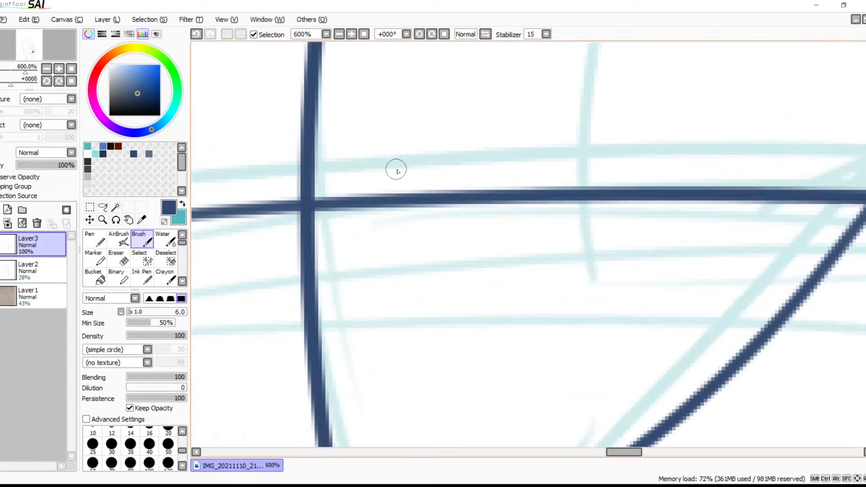
key("e")
mouse_move(366, 200)
left_mouse_down()
mouse_move(355, 177)
mouse_move(341, 192)
mouse_move(336, 243)
mouse_move(330, 177)
mouse_move(326, 220)
left_mouse_up()
mouse_move(383, 208)
left_mouse_down()
mouse_move(364, 234)
mouse_move(399, 195)
mouse_move(411, 219)
mouse_move(492, 190)
mouse_move(500, 210)
mouse_move(593, 173)
mouse_move(634, 204)
mouse_move(591, 201)
mouse_move(825, 194)
left_mouse_up()
left_click_drag(691, 196, 432, 227)
Trim the start of the shoulder line so it begins at the neck fur tuft
left_click_drag(575, 172, 565, 212)
left_click_drag(502, 245, 590, 153)
left_click_drag(545, 196, 736, 81)
left_click_drag(556, 212, 761, 215)
mouse_move(508, 113)
left_mouse_down()
mouse_move(752, 230)
mouse_move(802, 231)
left_mouse_up()
left_click_drag(431, 168, 525, 153)
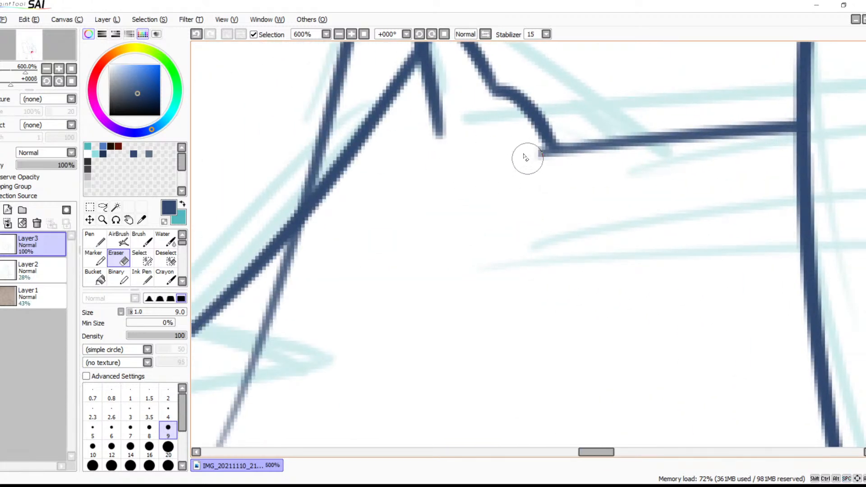
Erase the short stub under the neck fur junction and the long tail that crosses the diagonal fur stroke
mouse_move(428, 51)
left_mouse_down()
mouse_move(431, 231)
mouse_move(452, 290)
left_mouse_up()
left_click_drag(452, 375, 530, 243)
left_click_drag(515, 303, 587, 246)
mouse_move(467, 197)
left_mouse_down()
mouse_move(431, 254)
mouse_move(444, 224)
mouse_move(372, 422)
left_mouse_up()
mouse_move(466, 359)
left_mouse_down()
mouse_move(547, 189)
mouse_move(437, 397)
left_mouse_up()
left_click_drag(503, 160, 463, 323)
mouse_move(388, 346)
left_mouse_down()
mouse_move(407, 330)
mouse_move(374, 367)
left_mouse_up()
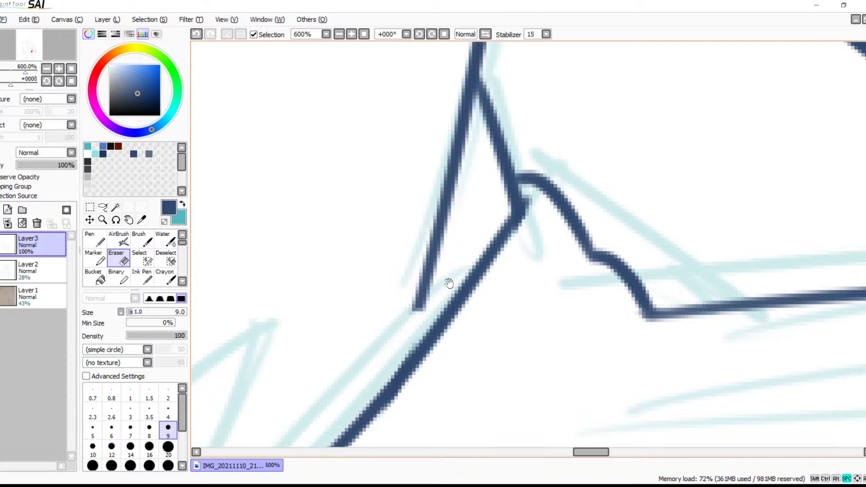
left_click_drag(449, 283, 507, 252)
mouse_move(473, 281)
left_mouse_down()
mouse_move(466, 273)
mouse_move(490, 264)
mouse_move(465, 273)
mouse_move(470, 268)
left_mouse_up()
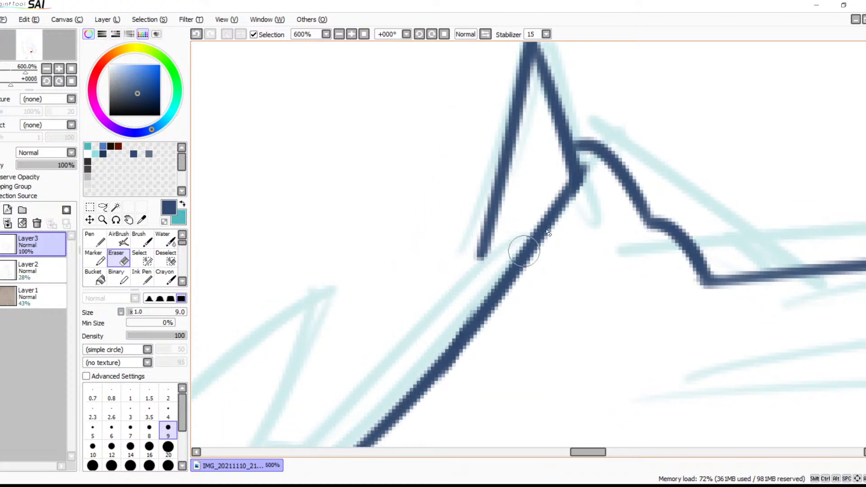
left_click_drag(527, 200, 451, 363)
left_click_drag(501, 383, 560, 421)
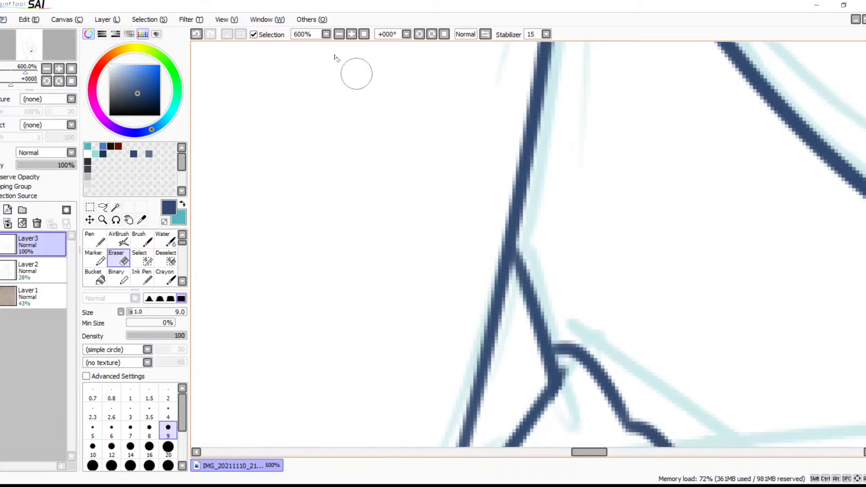
Ink a short stroke continuing the outer hip outline down from the small fur tuft with the size 6 Brush
left_click(339, 35)
left_click(339, 34)
left_click(339, 34)
left_click(338, 34)
left_click(339, 36)
left_click_drag(569, 315, 432, 340)
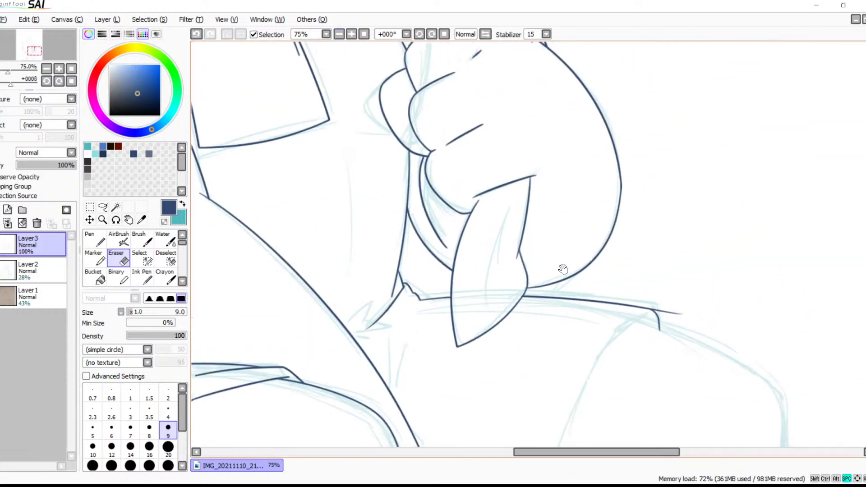
left_click_drag(488, 364, 703, 241)
left_click_drag(567, 331, 708, 247)
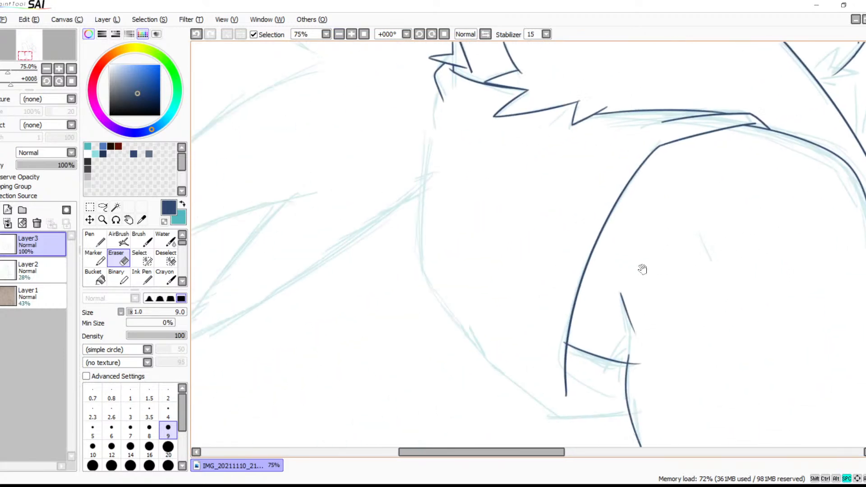
left_click_drag(659, 264, 397, 336)
left_click_drag(609, 282, 636, 274)
left_click_drag(561, 295, 742, 255)
left_click_drag(544, 283, 649, 260)
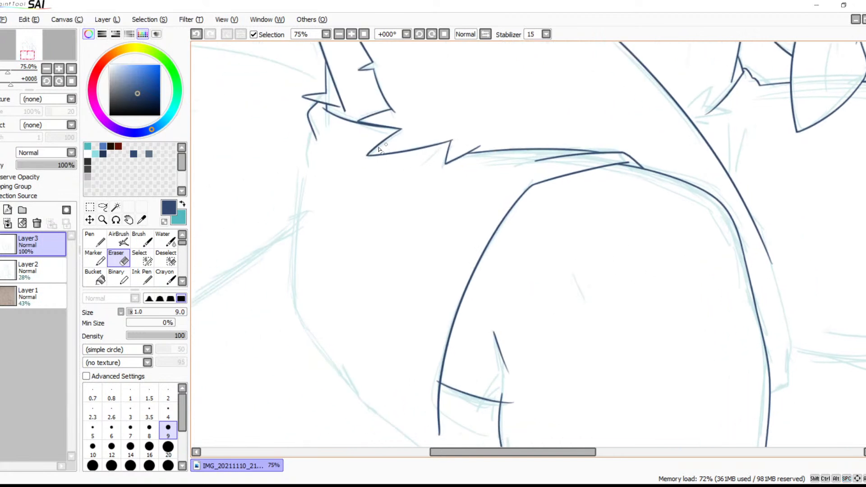
key("b")
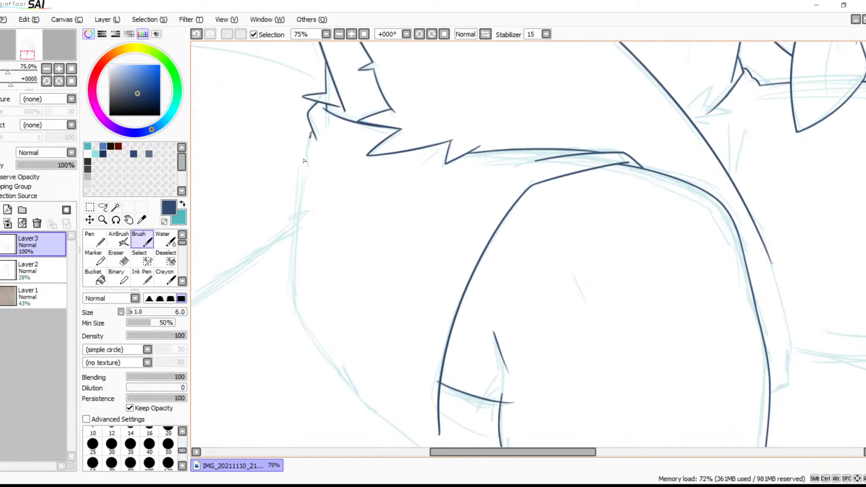
key("ctrl+z")
Ink the long, nearly vertical outer hip line from the short stroke down to the sketched bend
key("ctrl+z")
key("ctrl+z")
left_click_drag(305, 173, 290, 333)
key("ctrl+z")
mouse_move(308, 174)
left_mouse_down()
mouse_move(280, 267)
mouse_move(287, 321)
left_mouse_up()
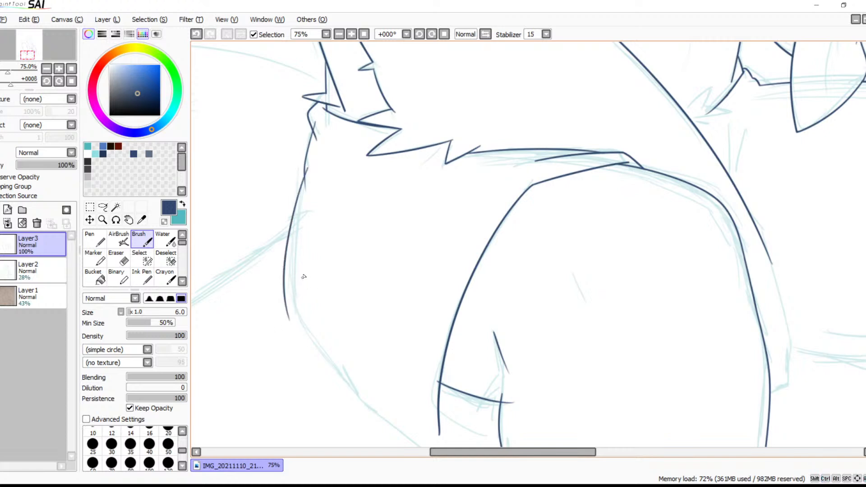
key("ctrl+z")
left_click_drag(304, 176, 375, 414)
key("ctrl+z")
mouse_move(305, 180)
left_mouse_down()
mouse_move(315, 342)
mouse_move(356, 378)
left_mouse_up()
key("ctrl+z")
left_click_drag(311, 158, 296, 331)
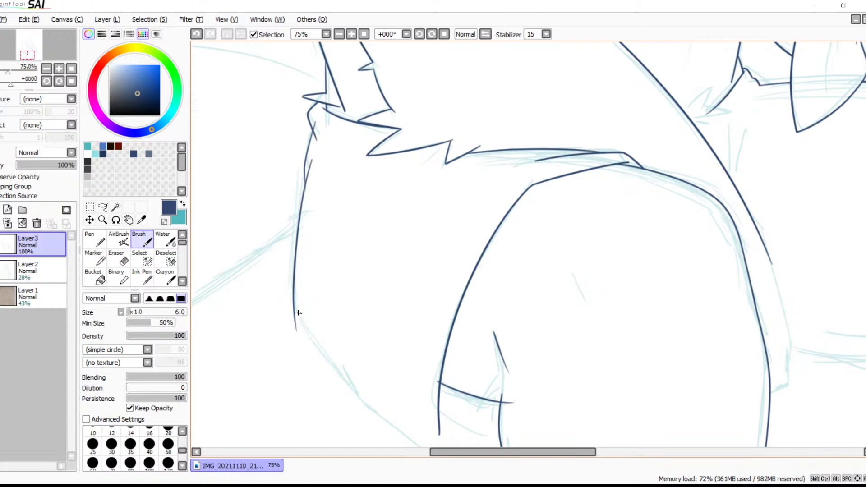
Try inking the diagonal lower hip edge and a nearly straight bottom edge reaching past the leg line
left_click_drag(292, 295, 369, 410)
left_click_drag(367, 354, 311, 207)
left_click_drag(298, 261, 367, 326)
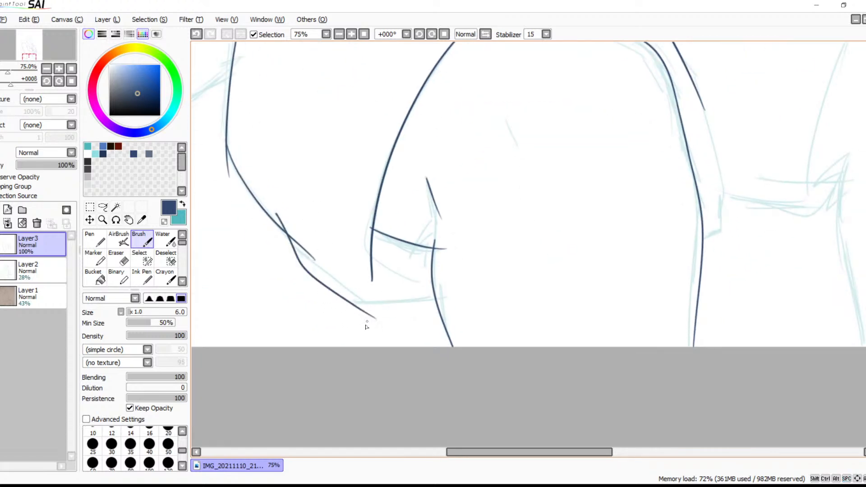
key("ctrl+z")
left_click_drag(278, 223, 403, 321)
left_click_drag(356, 298, 461, 296)
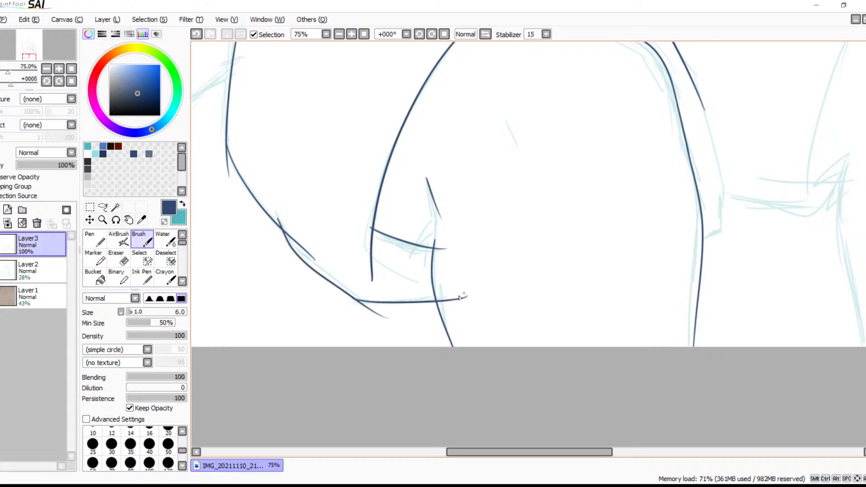
key("ctrl+z")
left_click_drag(343, 300, 472, 289)
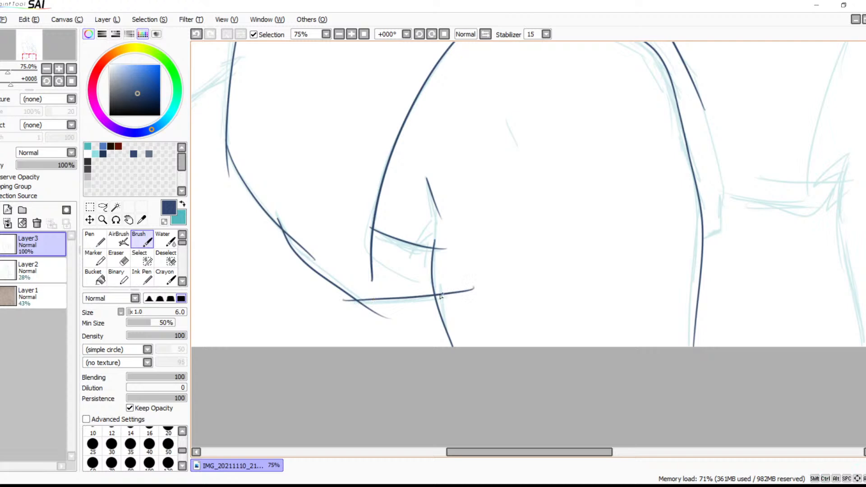
key("ctrl+z")
key("ctrl+z")
Try a higher curved bottom edge to the leg line, and undo it together with the diagonal hip edge
scroll(406, 268, "up", 3)
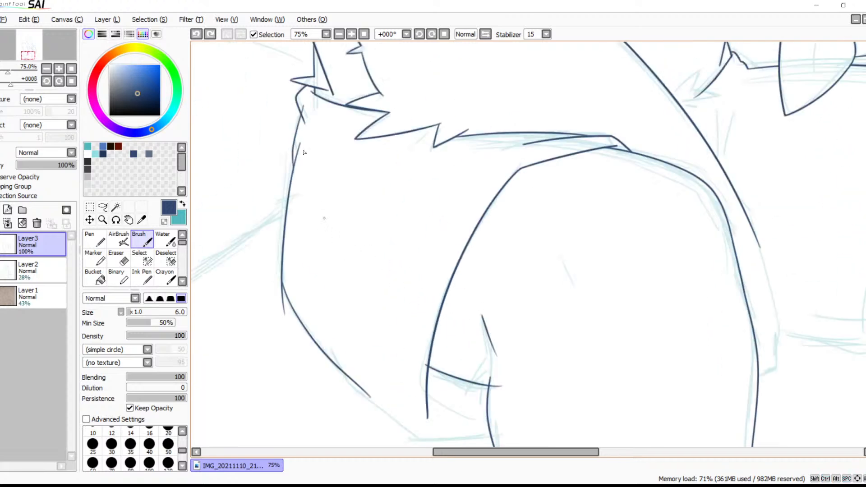
left_click(339, 36)
left_click(339, 36)
left_click(339, 36)
left_click(339, 36)
left_click(339, 36)
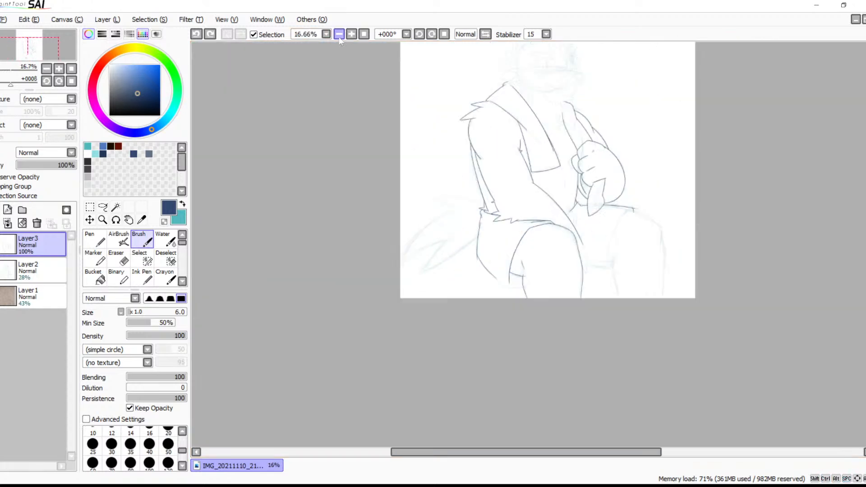
left_click(342, 36)
left_click(342, 36)
left_click(342, 36)
left_click(351, 35)
left_click(351, 35)
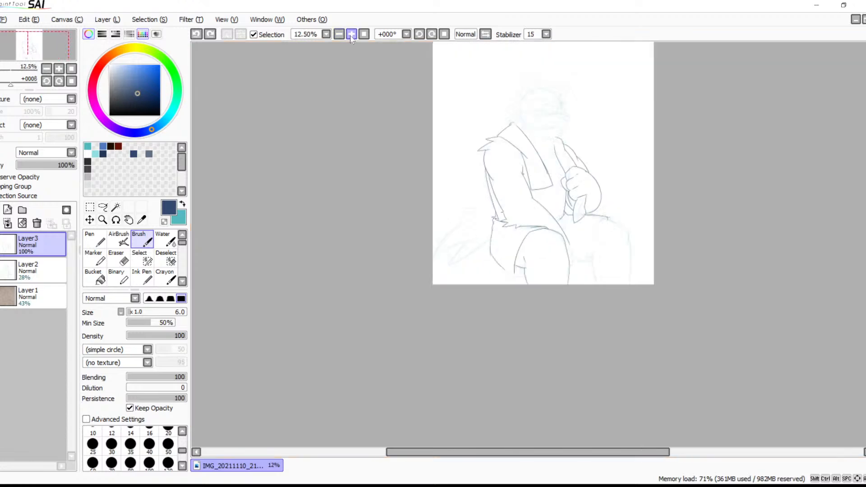
left_click(351, 35)
left_click(352, 35)
left_click(352, 36)
left_click(351, 35)
left_click(352, 35)
left_click(352, 35)
left_click_drag(371, 152, 496, 179)
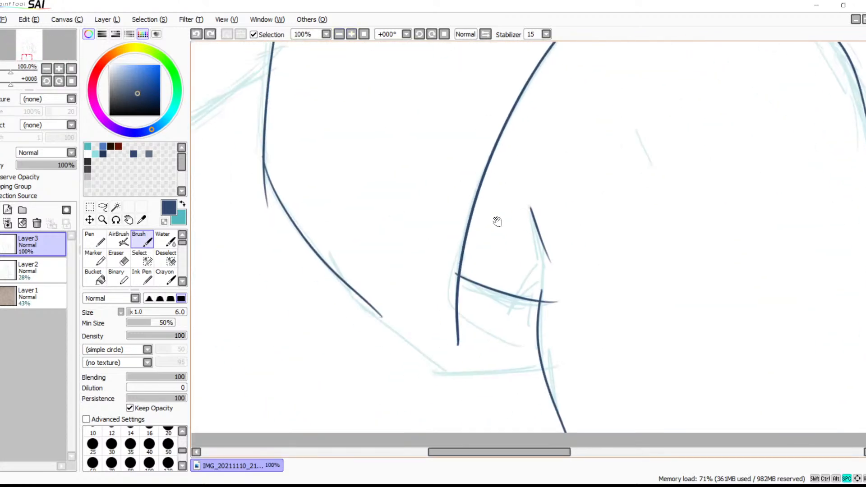
left_click_drag(529, 330, 411, 344)
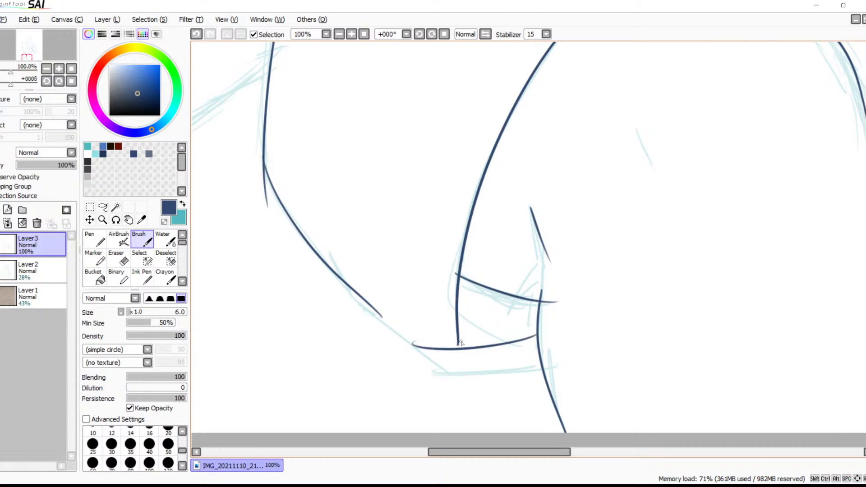
key("ctrl+z")
mouse_move(551, 345)
left_mouse_down()
mouse_move(480, 361)
mouse_move(396, 340)
mouse_move(611, 336)
left_mouse_up()
key("ctrl+z")
key("ctrl+z")
Ink the diagonal lower hip edge from the bend past the sketched bottom corner in two overlapping strokes
key("ctrl+z")
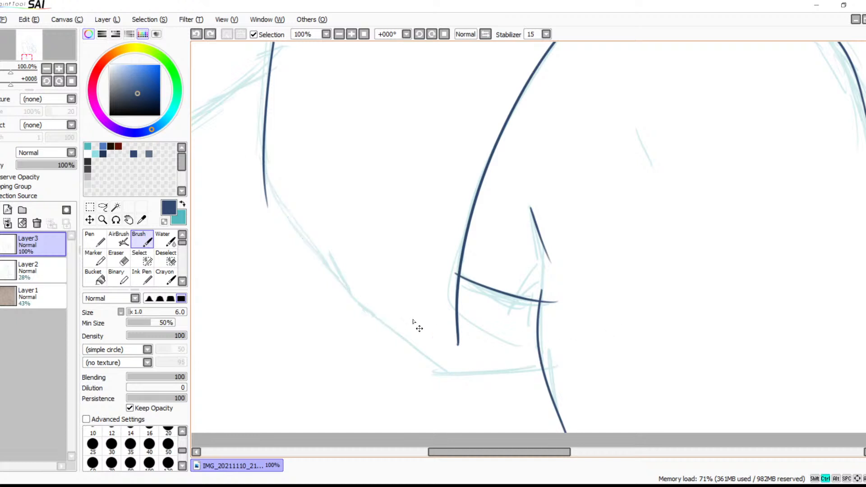
mouse_move(265, 169)
left_mouse_down()
mouse_move(413, 330)
mouse_move(473, 356)
left_mouse_up()
key("ctrl+z")
left_click_drag(264, 173, 376, 308)
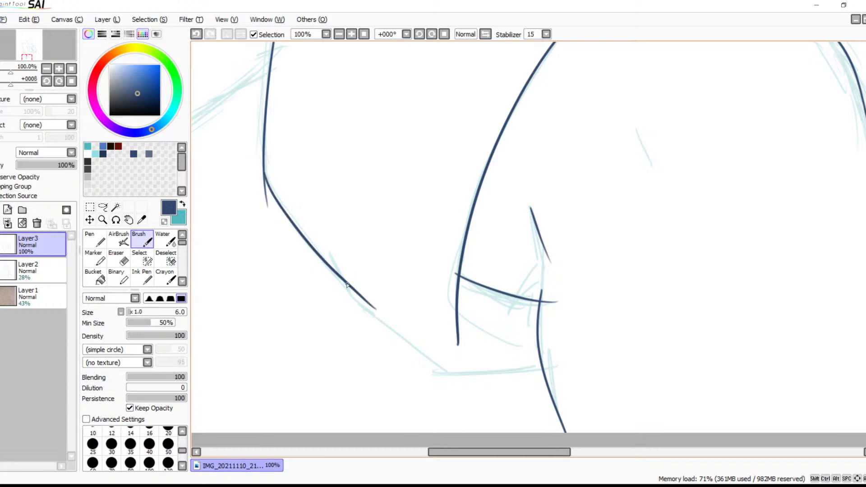
key("ctrl+z")
mouse_move(351, 287)
left_mouse_down()
mouse_move(428, 353)
mouse_move(510, 393)
left_mouse_up()
Ink a curved bottom edge rising from the hip's lower corner to beyond the leg line
left_click_drag(432, 360, 563, 354)
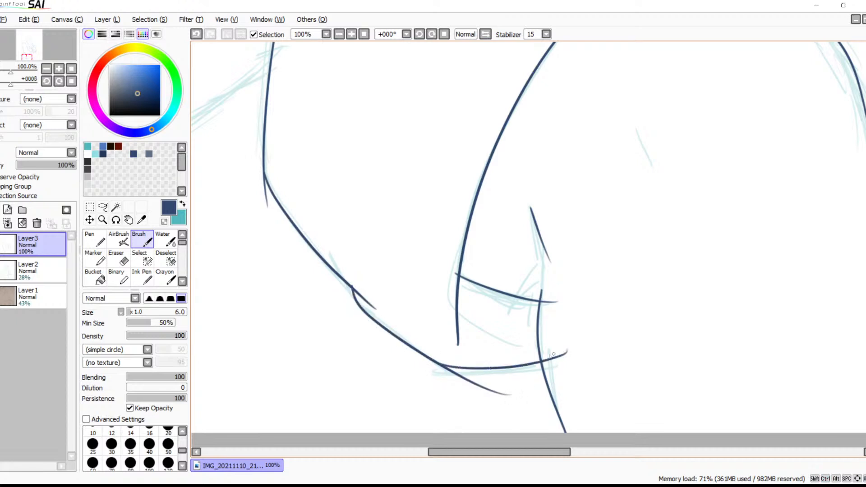
key("ctrl+z")
mouse_move(433, 359)
left_mouse_down()
mouse_move(491, 363)
mouse_move(567, 336)
mouse_move(573, 317)
left_mouse_up()
key("ctrl+z")
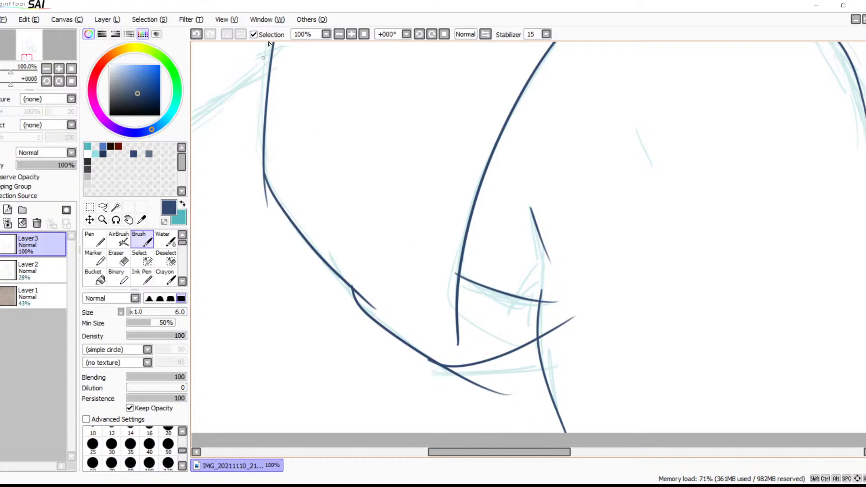
Erase the overshooting diagonal stroke past the hip's lower corner with the size 9 Eraser
left_click(349, 35)
left_click(349, 35)
left_click(349, 35)
key("space")
left_click_drag(360, 357, 417, 181)
left_click_drag(438, 291, 467, 183)
left_click_drag(406, 310, 524, 215)
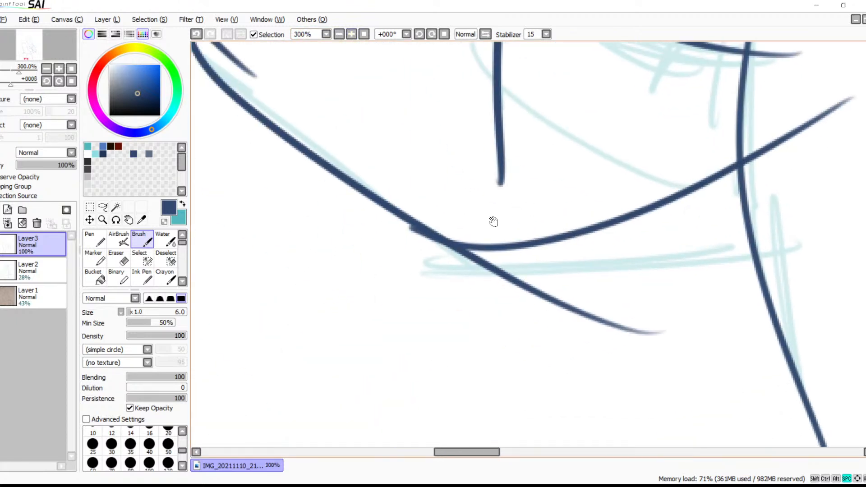
key("e")
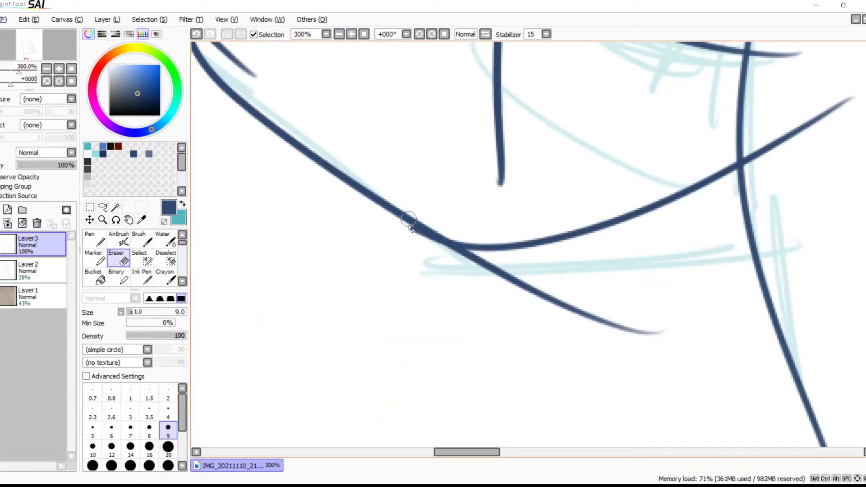
mouse_move(405, 230)
left_mouse_down()
mouse_move(469, 264)
mouse_move(509, 266)
left_mouse_up()
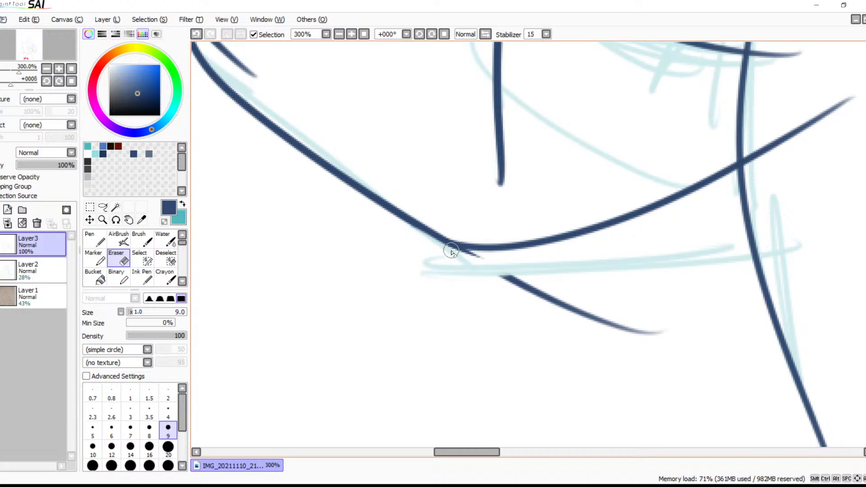
mouse_move(440, 249)
left_mouse_down()
mouse_move(498, 255)
mouse_move(445, 256)
mouse_move(496, 260)
mouse_move(550, 300)
mouse_move(591, 302)
mouse_move(622, 338)
left_mouse_up()
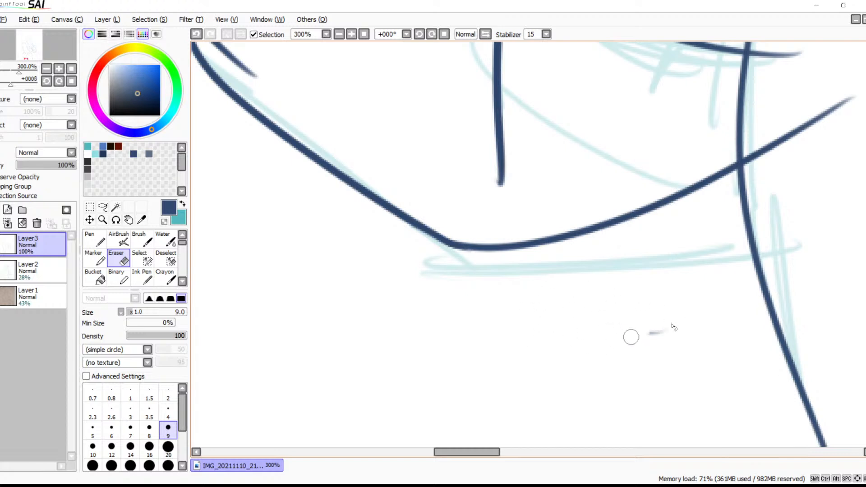
Erase the overshooting tip where the two diagonal hip strokes meet
left_click_drag(647, 259, 662, 366)
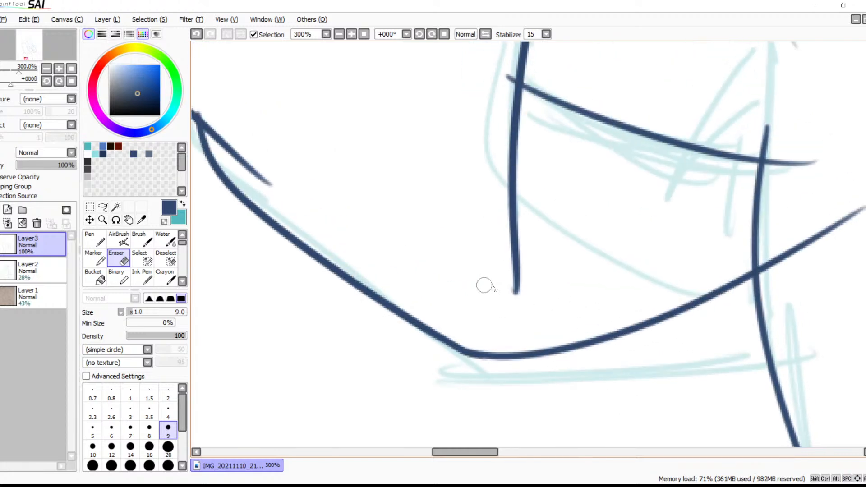
mouse_move(522, 299)
left_mouse_down()
mouse_move(513, 296)
mouse_move(527, 298)
left_mouse_up()
left_click_drag(570, 285, 411, 296)
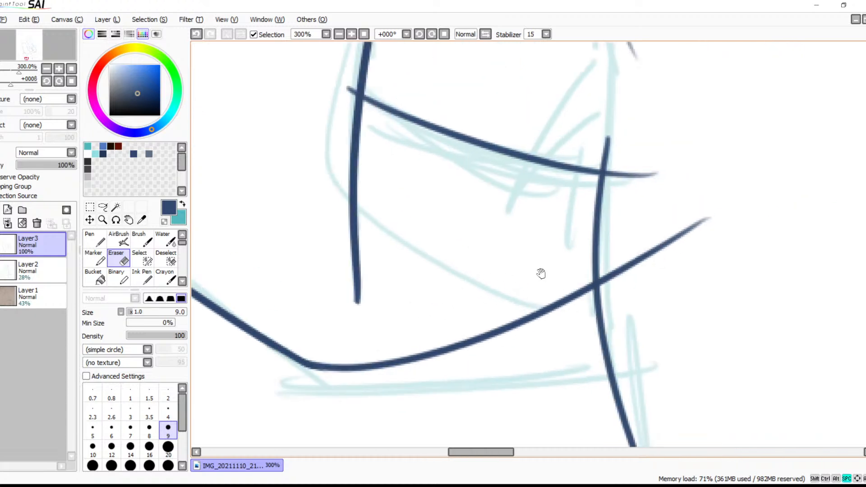
left_click_drag(503, 277, 696, 220)
left_click_drag(412, 258, 589, 378)
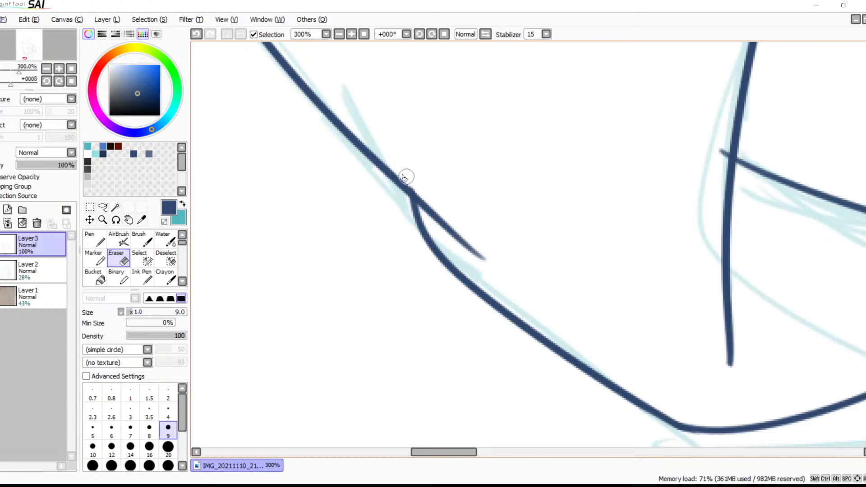
mouse_move(435, 183)
left_mouse_down()
mouse_move(522, 299)
mouse_move(533, 341)
left_mouse_up()
Erase the tail of the vertical hip line below the bend so it flows into the diagonal edge
mouse_move(407, 139)
left_mouse_down()
mouse_move(464, 222)
mouse_move(493, 333)
left_mouse_up()
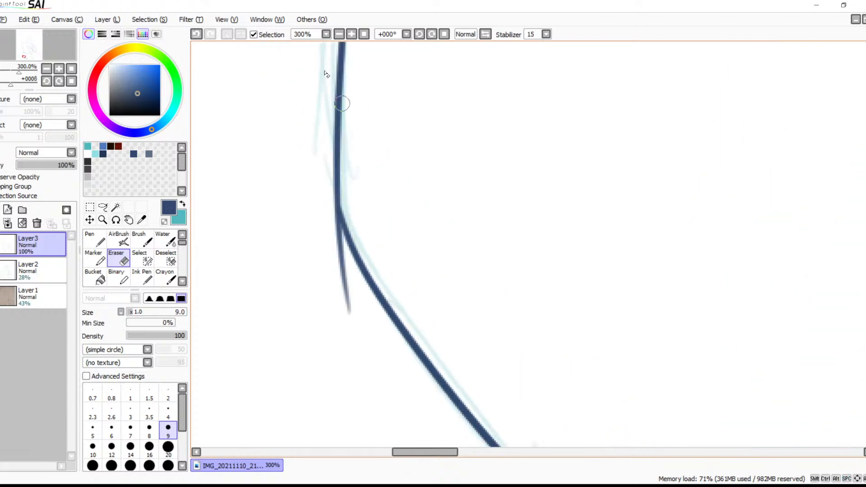
left_click(351, 35)
left_click(351, 35)
left_click_drag(280, 241, 433, 267)
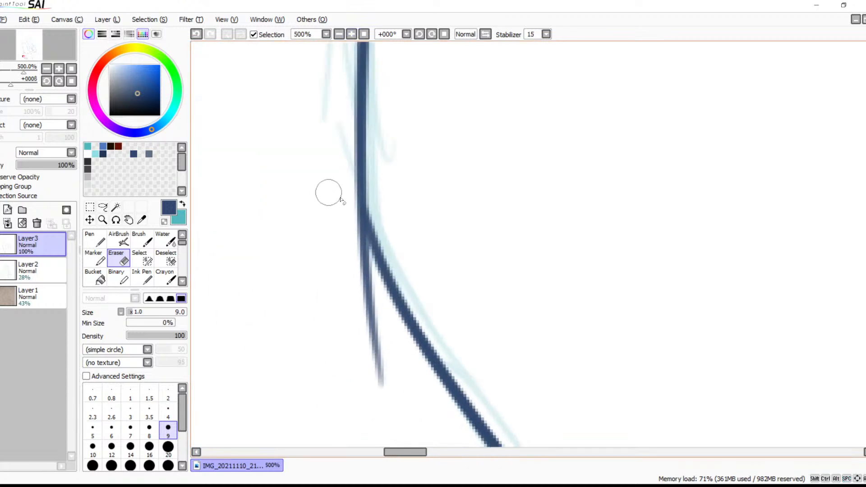
left_click_drag(343, 187, 356, 303)
mouse_move(344, 197)
left_mouse_down()
mouse_move(349, 269)
mouse_move(350, 189)
mouse_move(369, 348)
mouse_move(384, 388)
mouse_move(370, 279)
left_mouse_up()
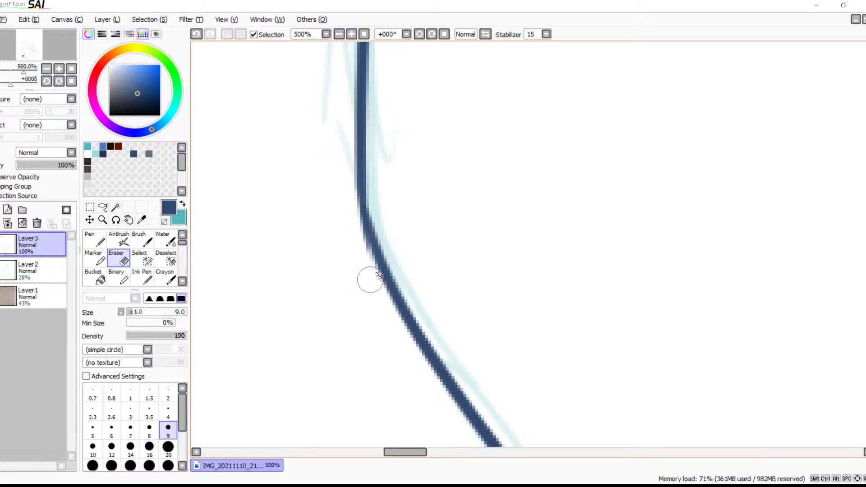
key("b")
left_click_drag(358, 176, 384, 310)
key("ctrl+z")
Erase the end of the hip's curved bottom edge that overshoots the leg line
mouse_move(361, 172)
left_mouse_down()
mouse_move(394, 290)
mouse_move(388, 194)
mouse_move(545, 290)
mouse_move(319, 160)
mouse_move(437, 228)
mouse_move(572, 195)
mouse_move(483, 220)
mouse_move(406, 228)
mouse_move(489, 177)
left_mouse_up()
key("space")
key("e")
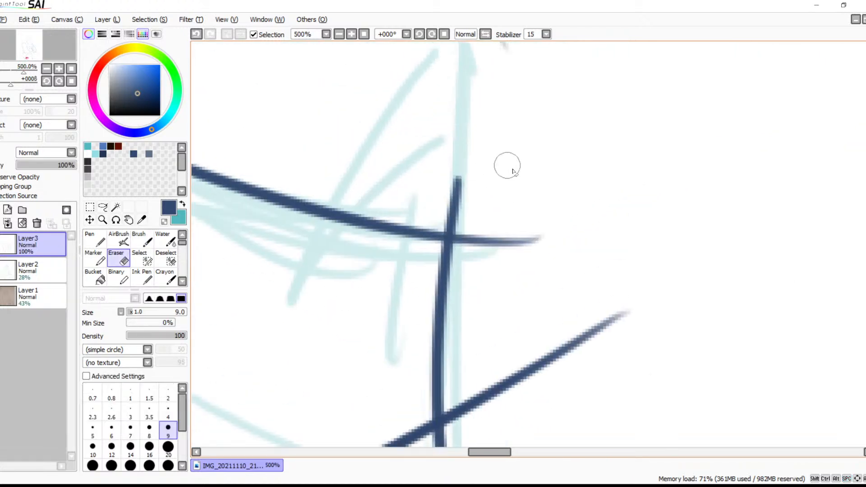
left_click_drag(654, 303, 554, 367)
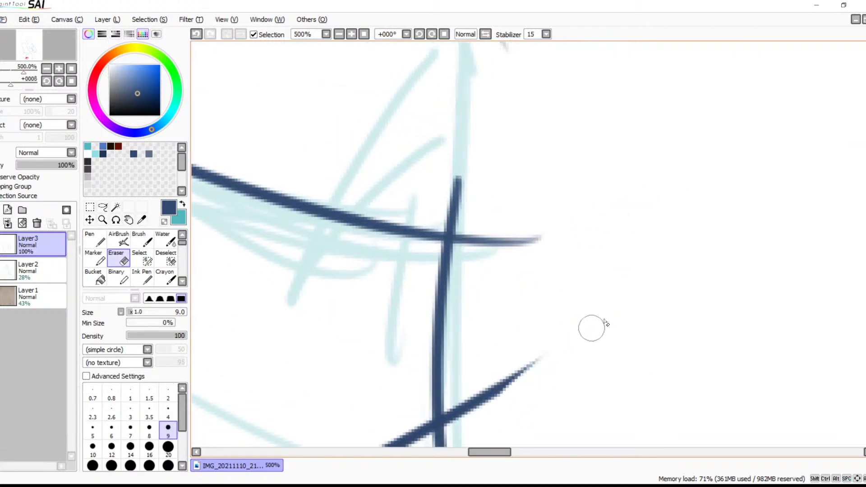
left_click_drag(584, 333, 458, 425)
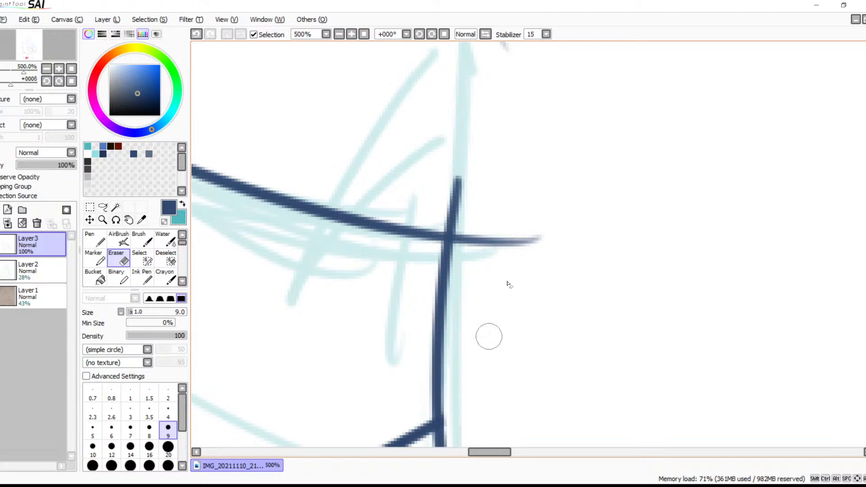
Erase the short crossing line's overshoot past the leg line so it ends at the junction
left_click_drag(550, 231, 510, 249)
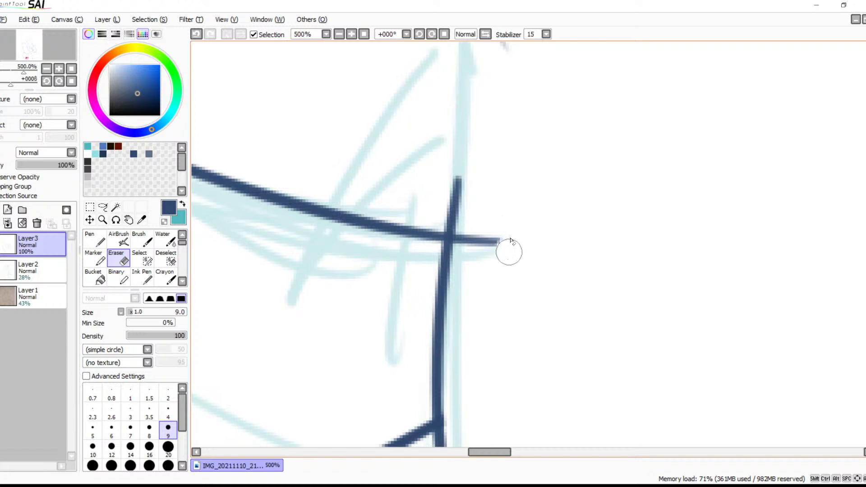
left_click(350, 35)
left_click(351, 34)
left_click(351, 34)
left_click(352, 35)
left_click(351, 34)
left_click(351, 34)
left_click(352, 34)
left_click(352, 34)
mouse_move(498, 246)
left_mouse_down()
mouse_move(508, 236)
mouse_move(497, 236)
left_mouse_up()
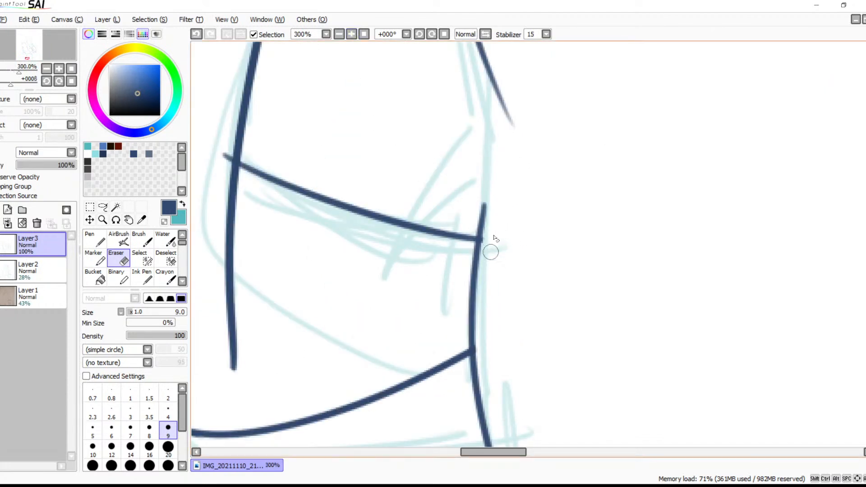
key("ctrl+z")
key("ctrl+z")
Erase the other end of the short crossing line where it pokes past the thigh outline
left_click_drag(487, 245, 603, 292)
key("space")
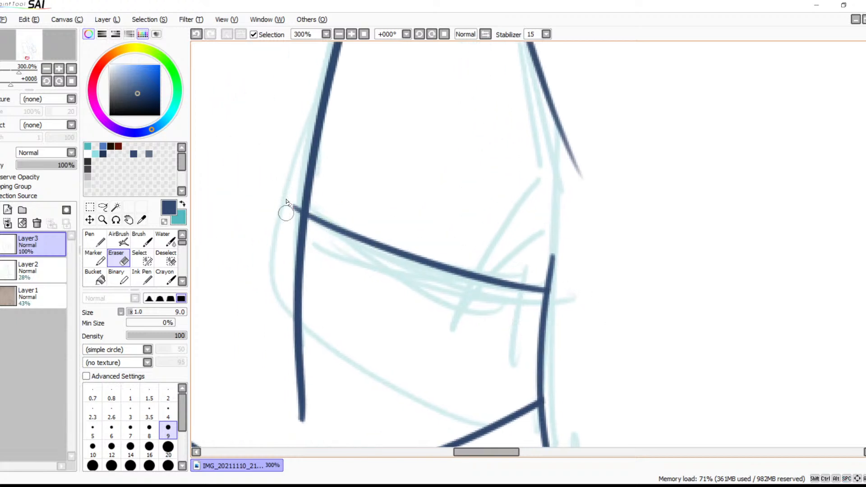
left_click_drag(290, 199, 293, 211)
Erase the faded tapering tip of the short diagonal stroke above the leg line
key("space")
left_click_drag(453, 354, 416, 381)
mouse_move(439, 133)
left_mouse_down()
mouse_move(425, 329)
mouse_move(440, 184)
left_mouse_up()
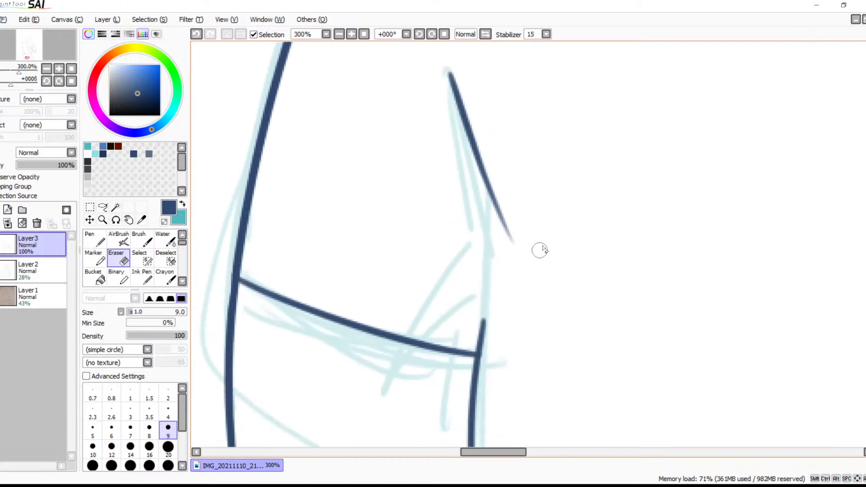
mouse_move(524, 242)
left_mouse_down()
mouse_move(491, 231)
mouse_move(511, 214)
left_mouse_up()
Look over the inked hip, thigh and arm outlines, zooming out to 33.33%
key("space")
left_click_drag(586, 265, 413, 192)
left_click_drag(536, 194, 283, 334)
left_click_drag(542, 215, 270, 270)
left_click_drag(500, 216, 244, 274)
left_click_drag(463, 217, 404, 155)
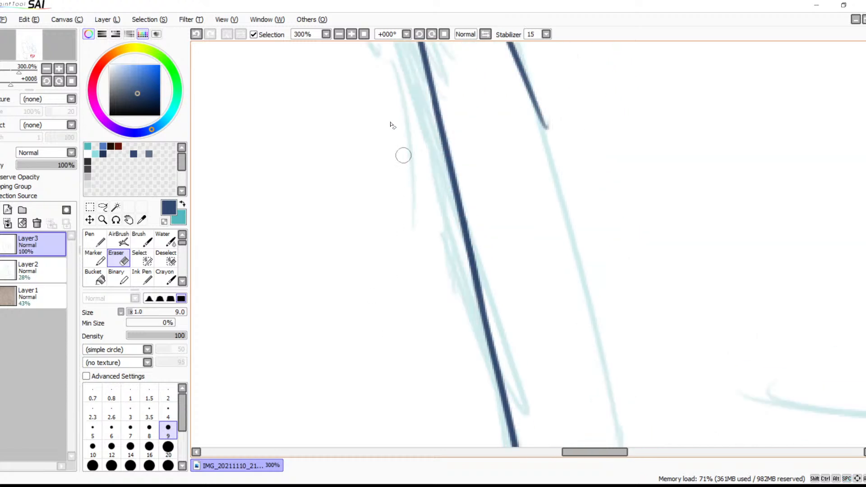
left_click(339, 34)
left_click(339, 34)
left_click(339, 34)
key("space")
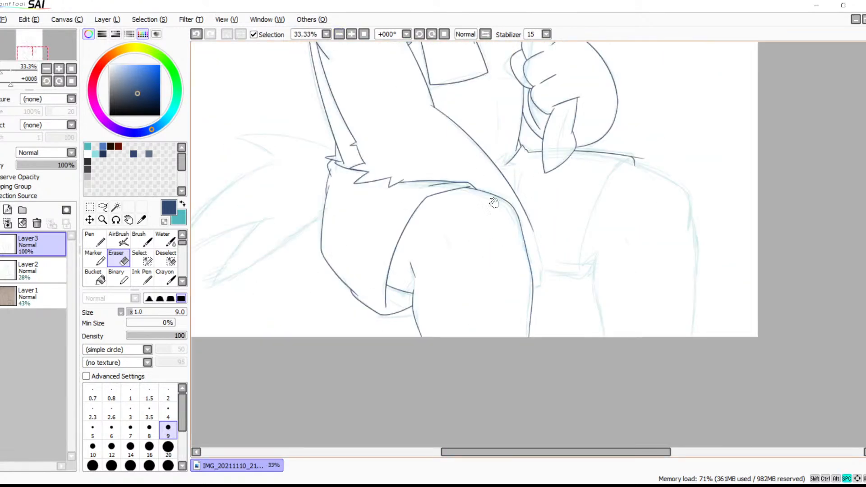
left_click_drag(507, 200, 517, 285)
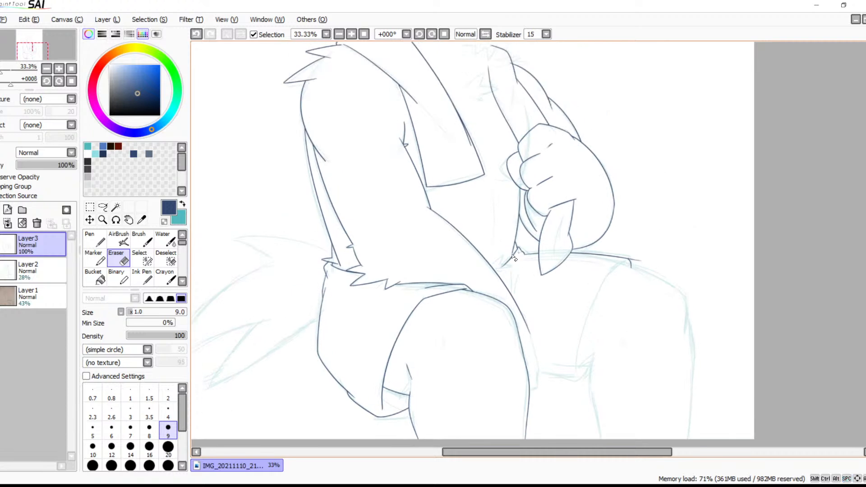
mouse_move(555, 249)
left_mouse_down()
mouse_move(477, 311)
mouse_move(518, 287)
left_mouse_up()
key("space")
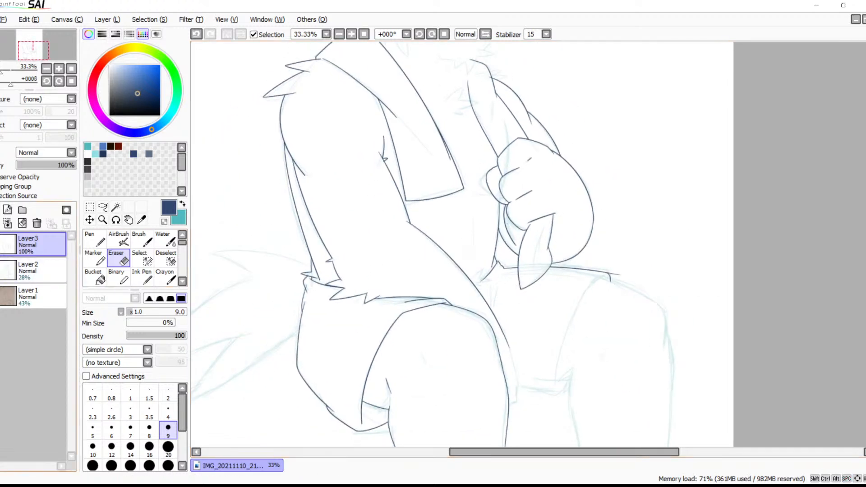
Hide the Layer2 sketch to examine the line art alone at 25% zoom, and show the sketch again
left_click(1, 270)
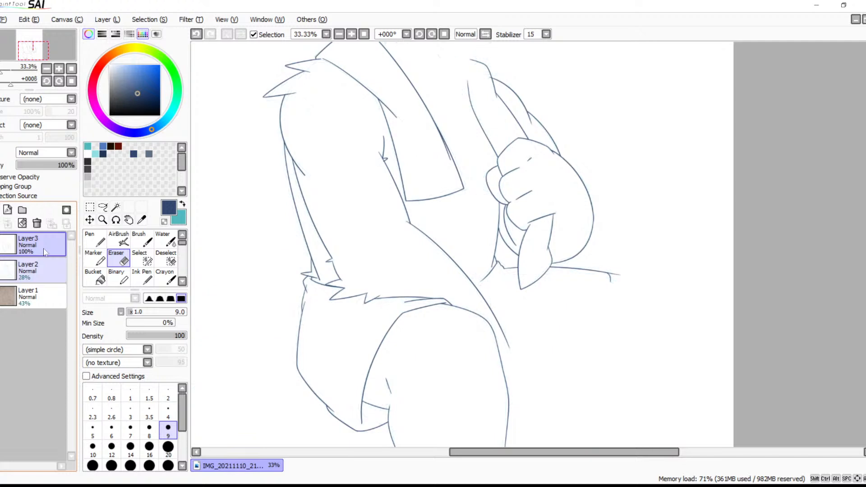
left_click(339, 35)
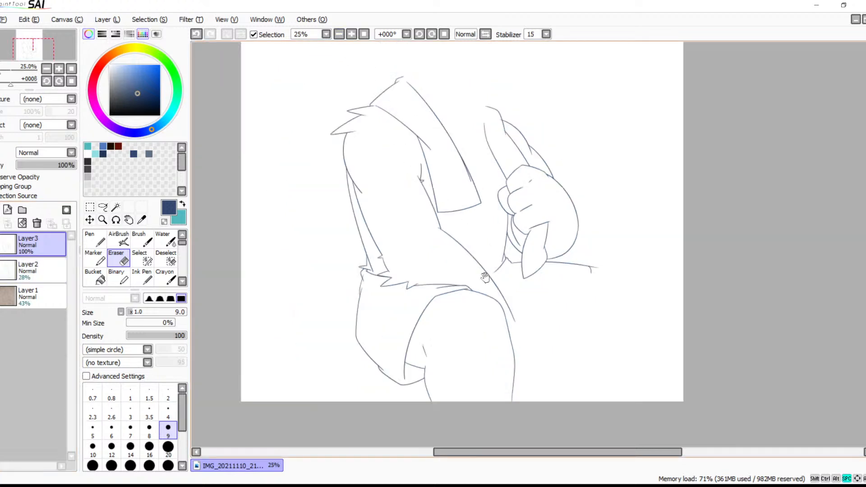
key("space")
left_click_drag(495, 309, 482, 273)
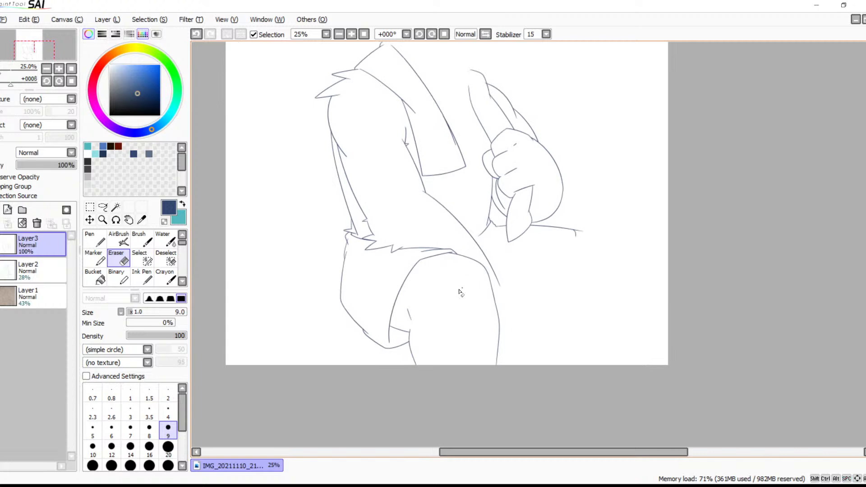
left_click_drag(499, 301, 466, 273)
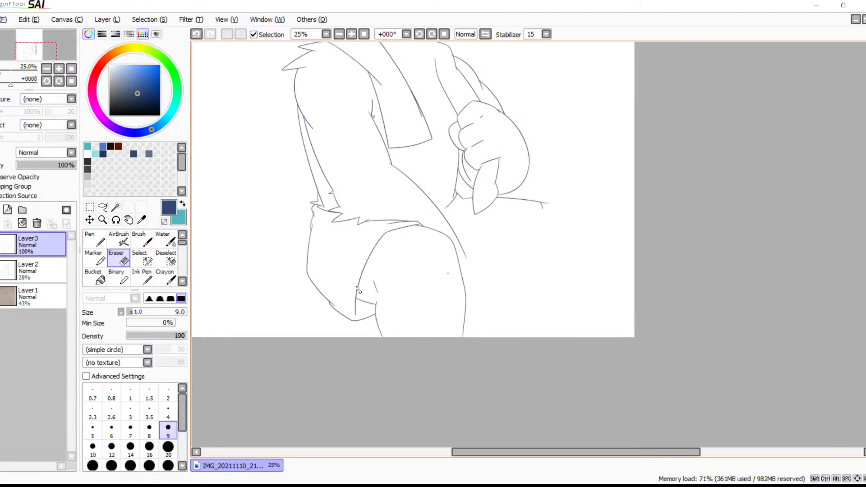
left_click(1, 268)
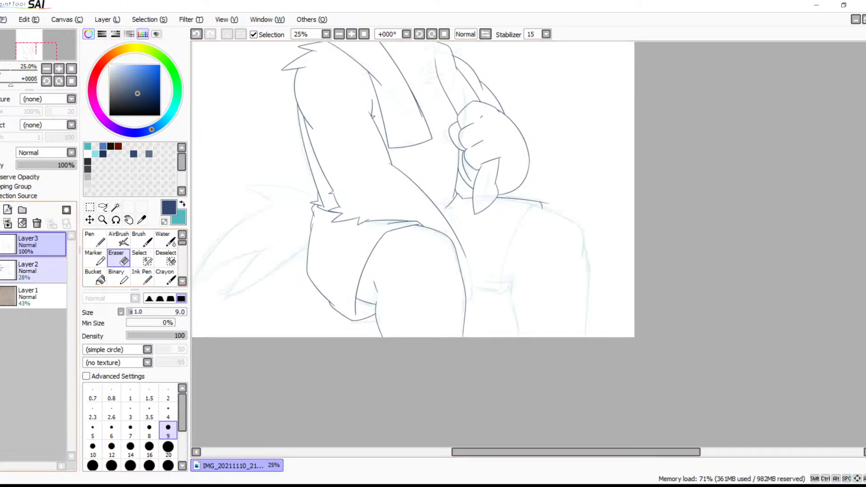
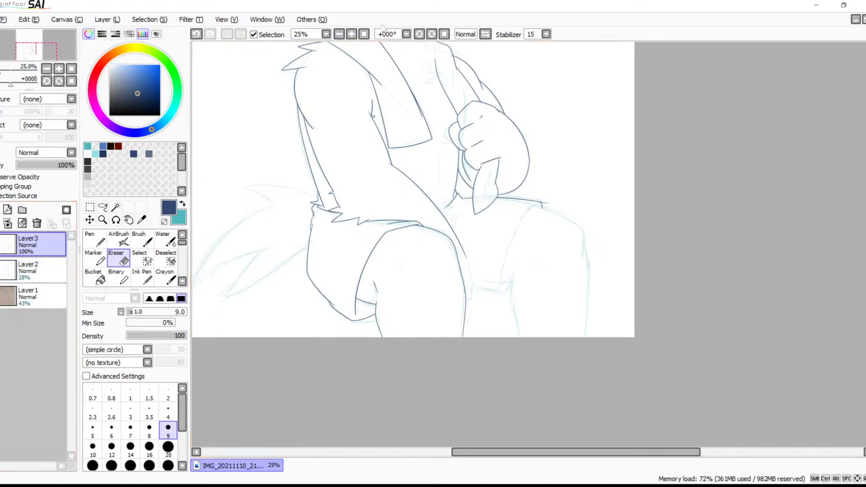
Draw the outer edge of the upper fur spike beside the long diagonal body line, following the sketch
left_click(351, 33)
left_click(351, 34)
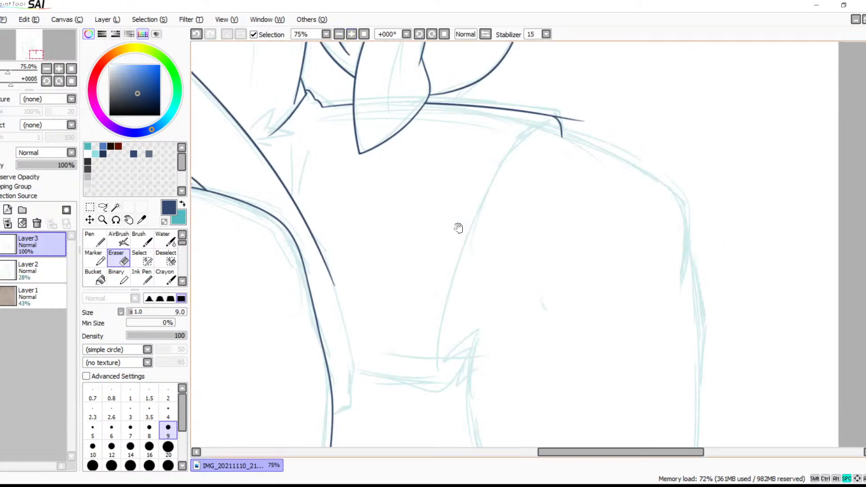
left_click_drag(464, 232, 591, 276)
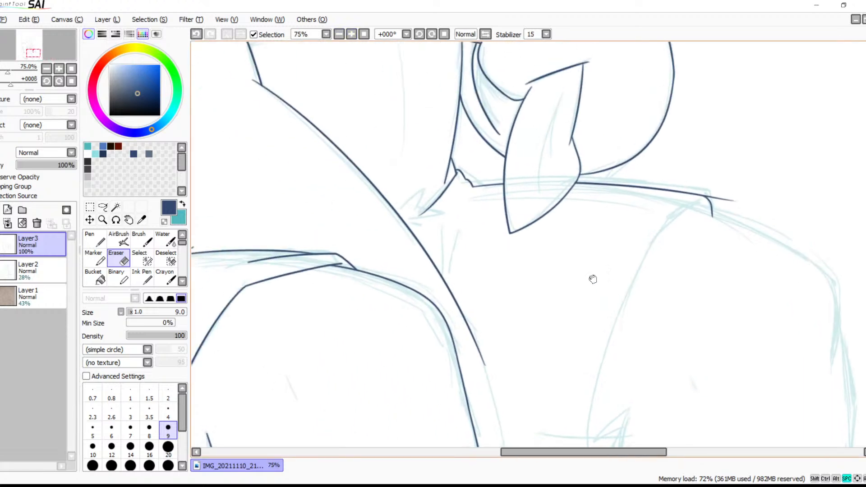
left_click(351, 35)
left_click(351, 34)
left_click(351, 34)
left_click(351, 34)
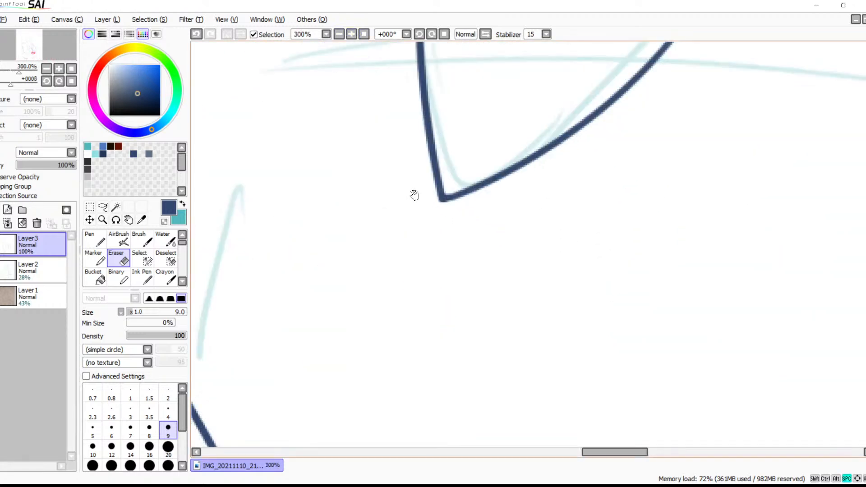
left_click_drag(295, 176, 603, 203)
left_click_drag(462, 129, 588, 178)
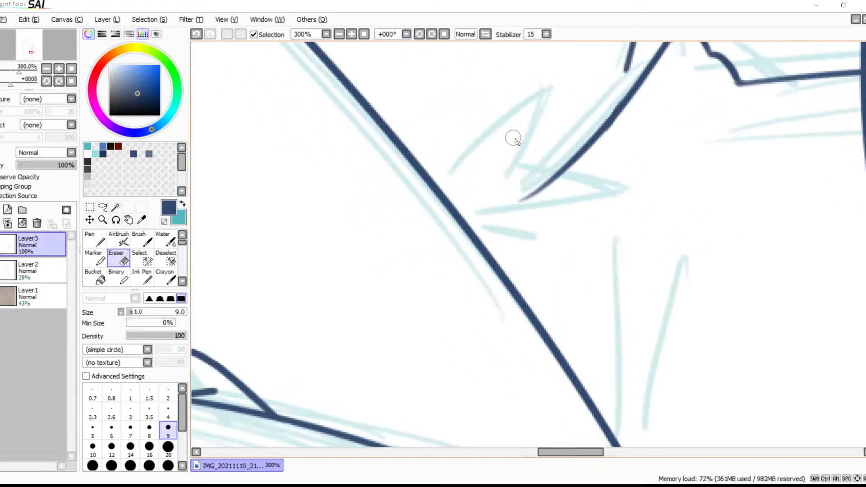
key("b")
left_click_drag(559, 82, 446, 183)
key("ctrl+z")
left_click_drag(560, 82, 447, 183)
Draw the rest of the fur tuft with the upper spike's inner edge, a sideways spike and a small tip beneath it
mouse_move(557, 88)
left_mouse_down()
mouse_move(507, 208)
mouse_move(522, 186)
mouse_move(565, 160)
mouse_move(569, 182)
mouse_move(553, 185)
mouse_move(531, 171)
mouse_move(662, 189)
left_mouse_up()
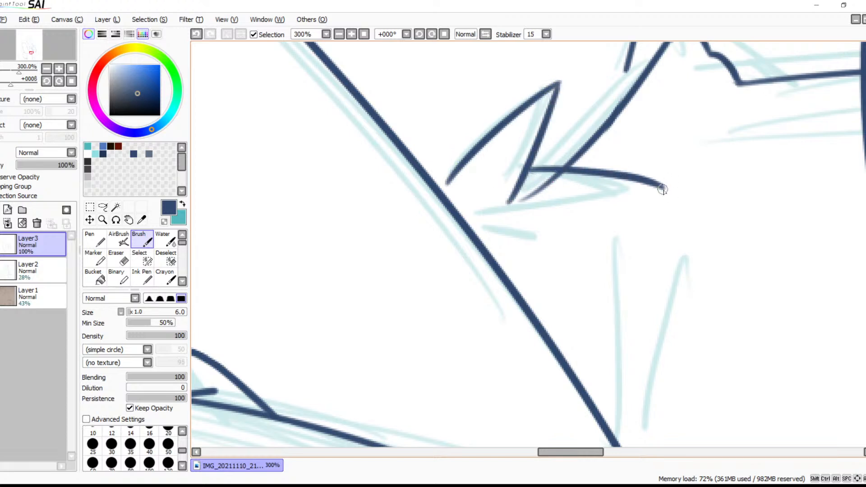
key("ctrl+z")
mouse_move(532, 166)
left_mouse_down()
mouse_move(651, 199)
mouse_move(631, 193)
mouse_move(469, 221)
left_mouse_up()
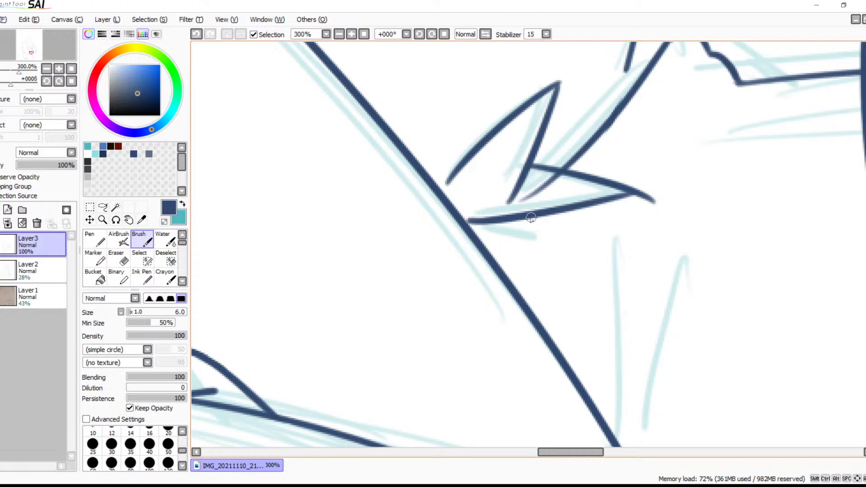
left_click_drag(532, 218, 496, 228)
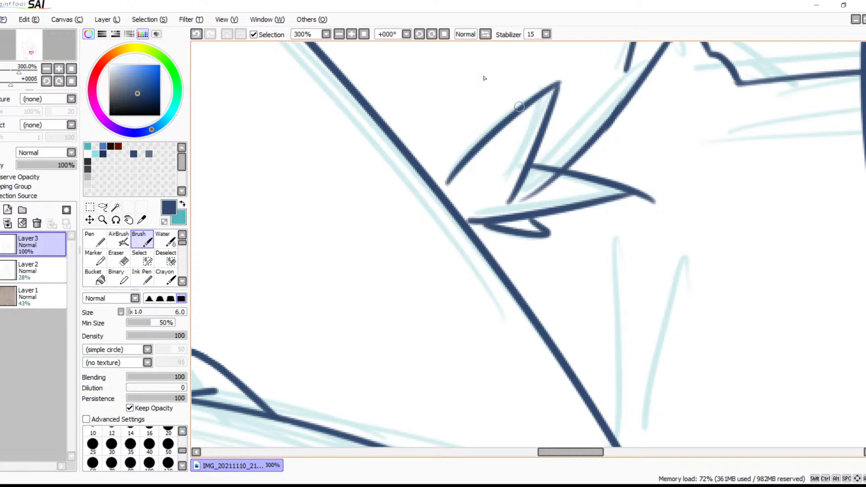
Erase the line tail crossing inside the sideways fur spike and the overshoot beyond that spike's tip
left_click(351, 35)
left_click(352, 35)
left_click_drag(589, 174, 554, 270)
key("e")
mouse_move(532, 192)
left_mouse_down()
mouse_move(526, 233)
mouse_move(483, 253)
mouse_move(534, 206)
mouse_move(568, 201)
left_mouse_up()
key("ctrl+z")
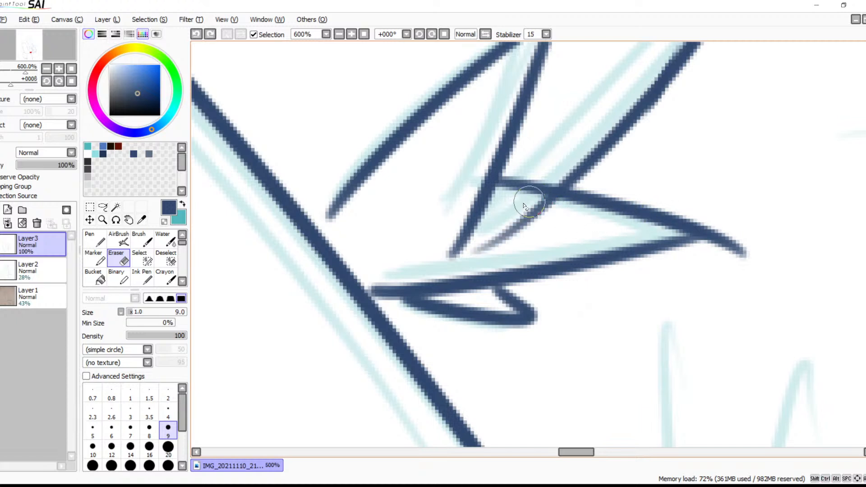
mouse_move(544, 206)
left_mouse_down()
mouse_move(524, 210)
mouse_move(482, 252)
left_mouse_up()
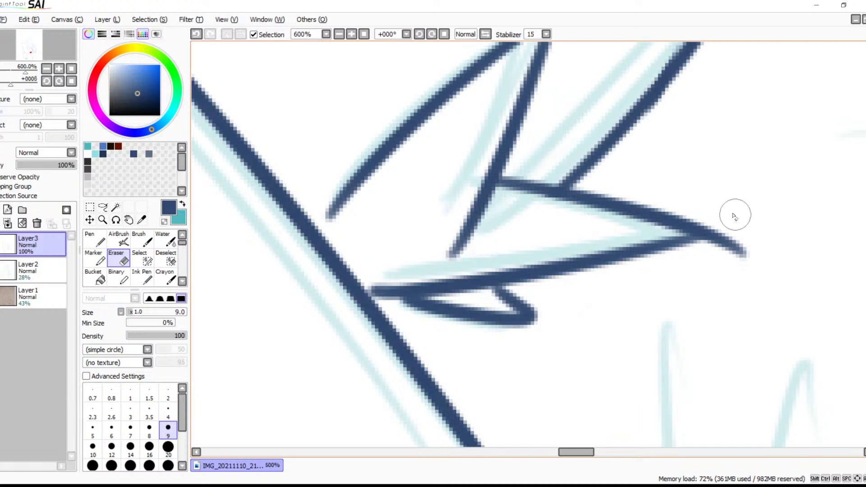
mouse_move(739, 229)
left_mouse_down()
mouse_move(743, 249)
mouse_move(712, 239)
mouse_move(719, 231)
mouse_move(710, 236)
left_mouse_up()
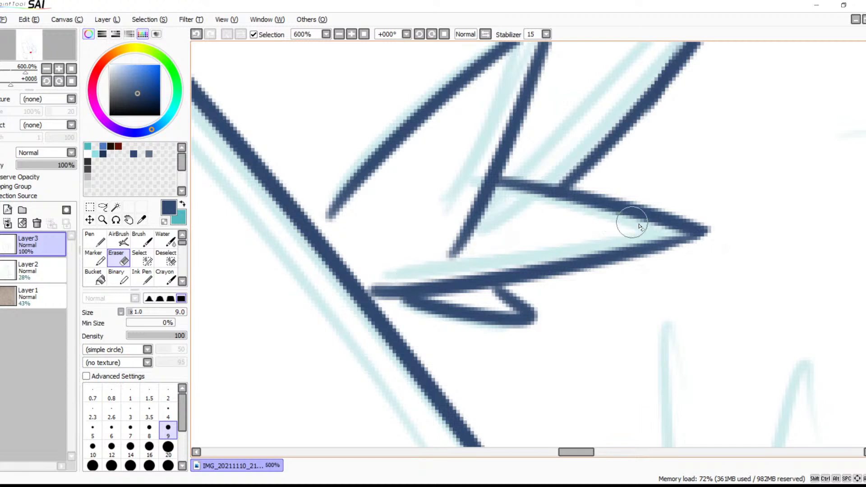
Touch up the lower edge of the sideways fur spike near its tip with the Brush
key("b")
left_click_drag(699, 233, 653, 252)
key("ctrl+z")
left_click_drag(698, 235, 638, 249)
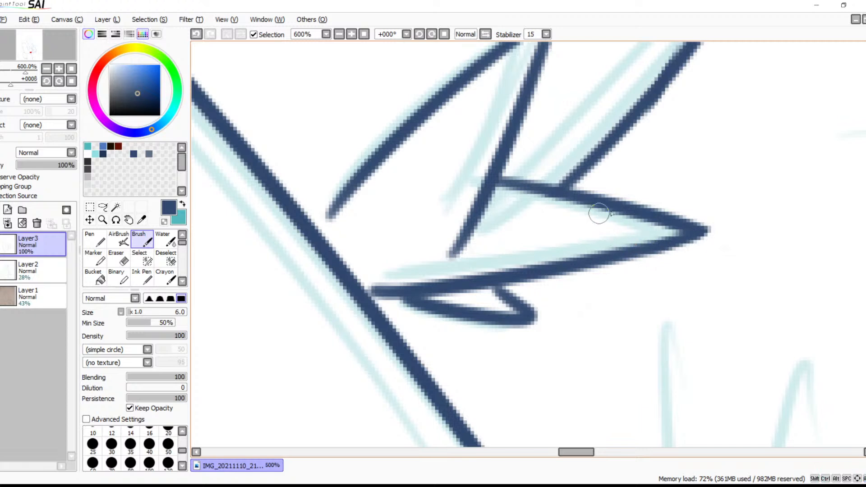
Erase the small tip beneath the sideways fur spike and redraw it longer with a sharper point
left_click_drag(564, 259, 630, 205)
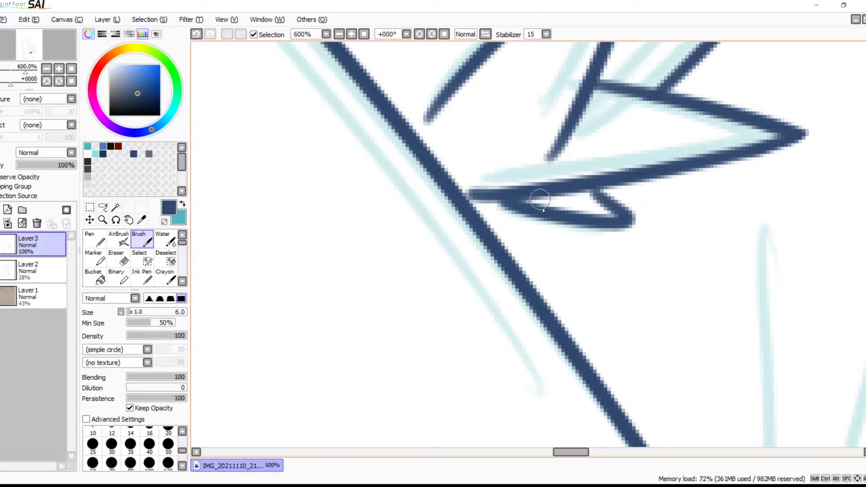
key("e")
mouse_move(554, 229)
left_mouse_down()
mouse_move(586, 217)
mouse_move(614, 227)
mouse_move(643, 218)
mouse_move(574, 218)
mouse_move(620, 209)
mouse_move(548, 218)
mouse_move(621, 200)
mouse_move(510, 214)
left_mouse_up()
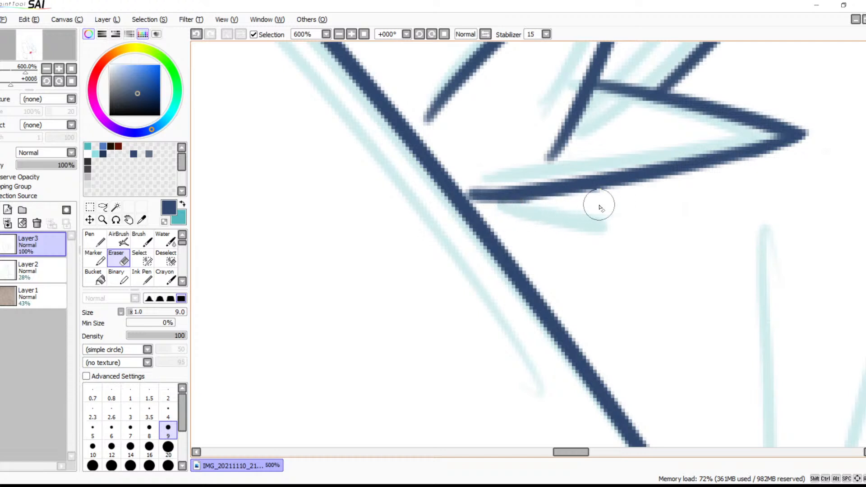
key("b")
mouse_move(586, 199)
left_mouse_down()
mouse_move(633, 227)
mouse_move(512, 219)
left_mouse_up()
key("ctrl+z")
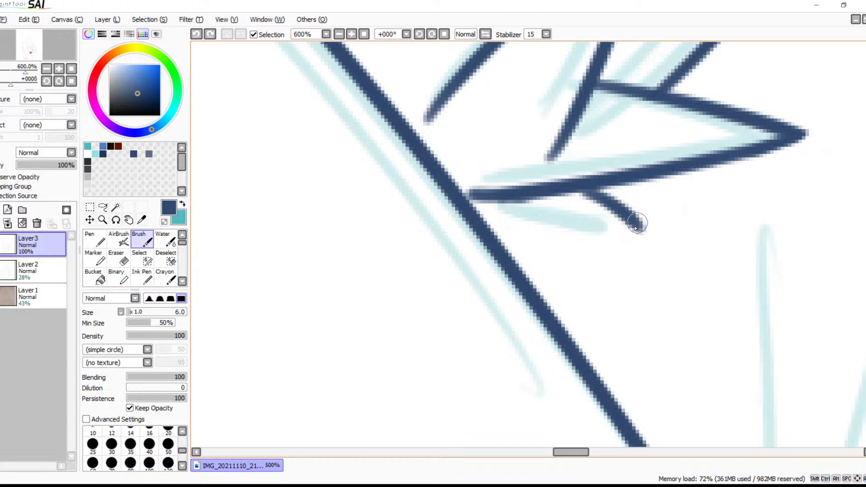
left_click_drag(637, 224, 496, 212)
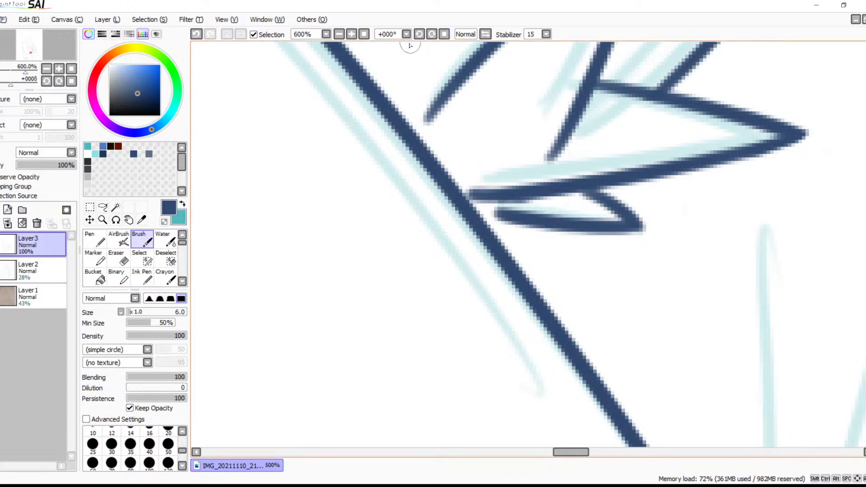
Erase the end of the side outline that pokes past the crossing just below the hip corner
left_click(339, 34)
left_click(338, 34)
left_click(339, 34)
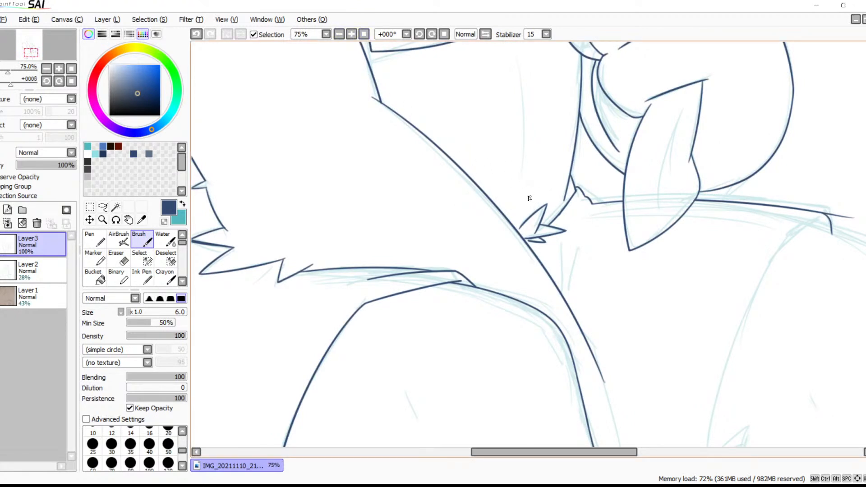
key("space")
mouse_move(525, 242)
left_mouse_down()
mouse_move(572, 202)
mouse_move(562, 202)
mouse_move(630, 197)
mouse_move(582, 178)
left_mouse_up()
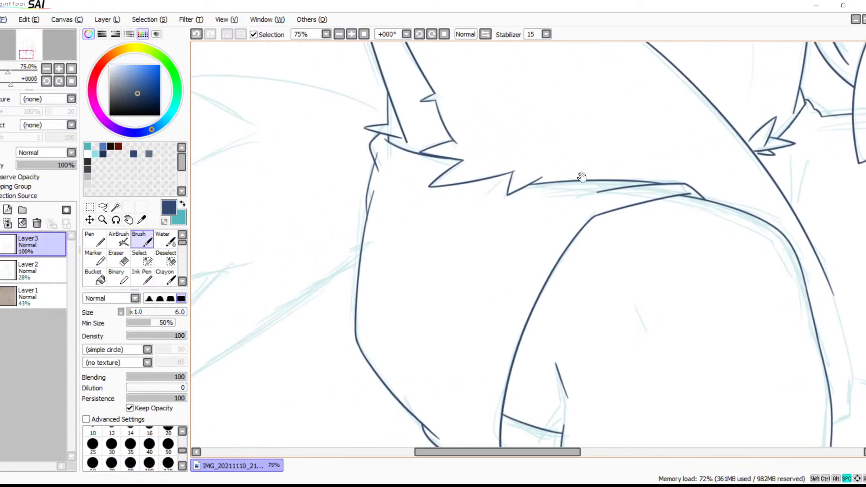
left_click(351, 35)
left_click(351, 35)
left_click(352, 35)
left_click(351, 35)
left_click(351, 34)
key("space")
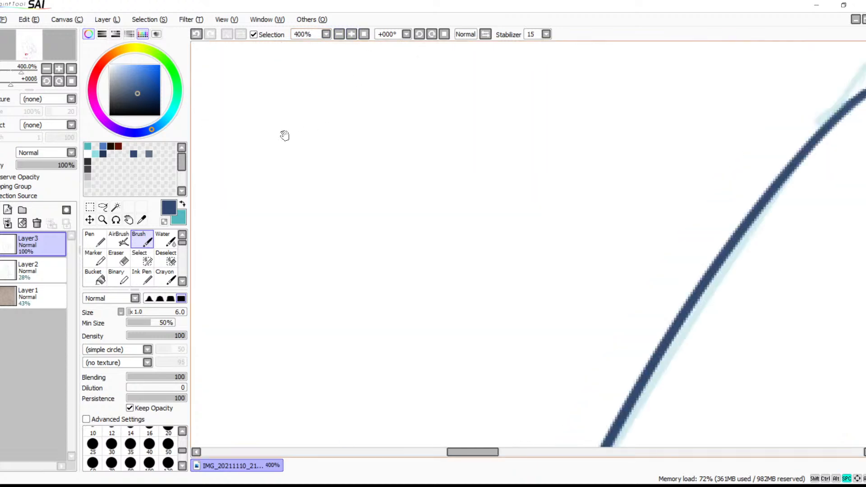
left_click_drag(317, 156, 588, 315)
mouse_move(449, 157)
left_mouse_down()
mouse_move(644, 188)
mouse_move(661, 236)
left_mouse_up()
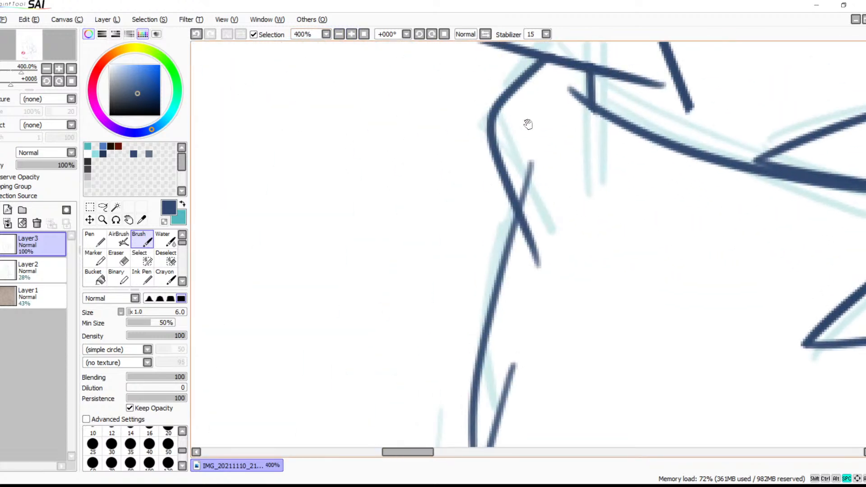
key("e")
mouse_move(525, 141)
left_mouse_down()
mouse_move(538, 194)
mouse_move(521, 180)
mouse_move(534, 208)
mouse_move(559, 190)
left_mouse_up()
key("b")
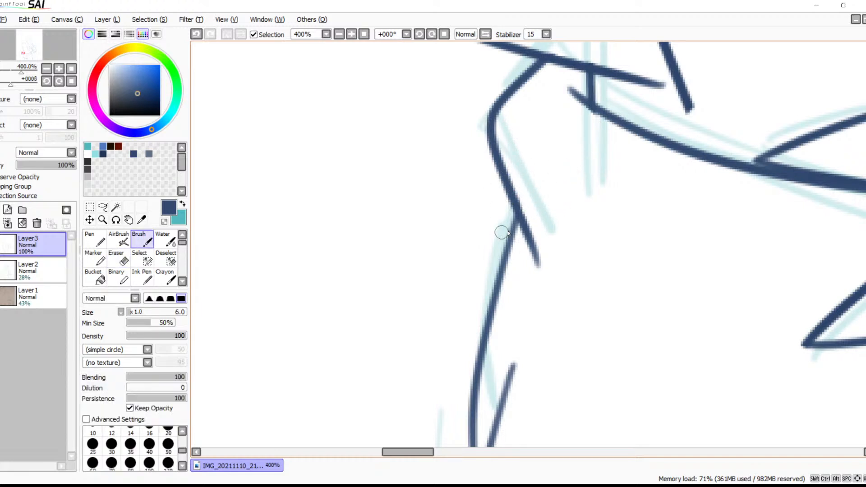
Erase the faint tail of the upper side outline where it overruns its junction with the lower hip line
mouse_move(559, 259)
left_mouse_down()
mouse_move(553, 198)
mouse_move(568, 294)
mouse_move(572, 236)
left_mouse_up()
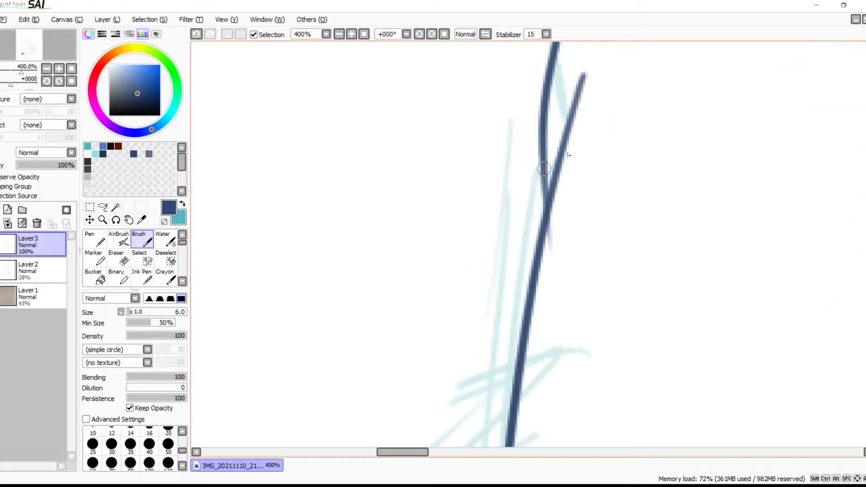
key("e")
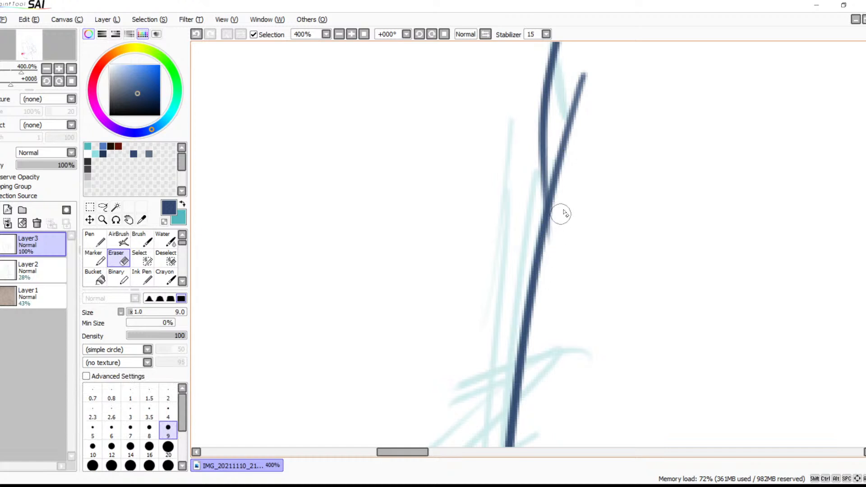
mouse_move(543, 286)
left_mouse_down()
mouse_move(562, 145)
mouse_move(581, 284)
mouse_move(635, 310)
mouse_move(570, 203)
mouse_move(620, 224)
mouse_move(582, 187)
mouse_move(472, 162)
left_mouse_up()
left_click_drag(561, 200, 484, 266)
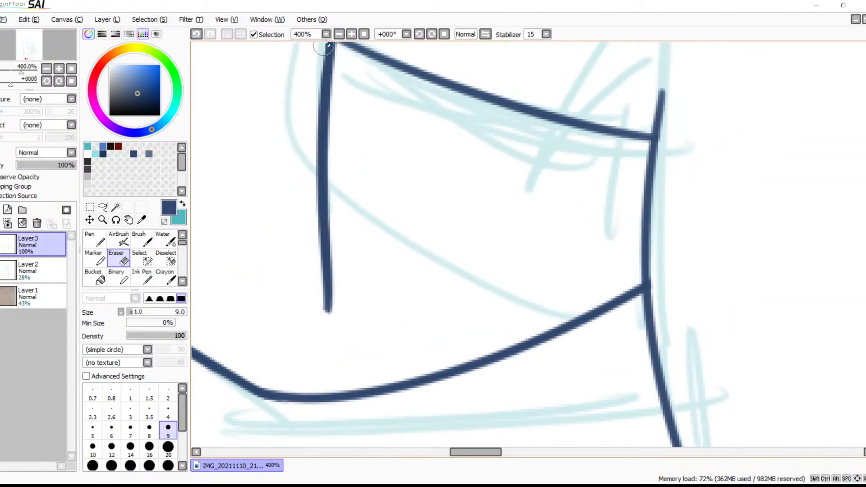
Try to extend the long curved body line downward beside the thigh along the sketch
left_click(339, 33)
left_click(338, 34)
left_click_drag(566, 202, 383, 260)
left_click_drag(683, 141, 479, 222)
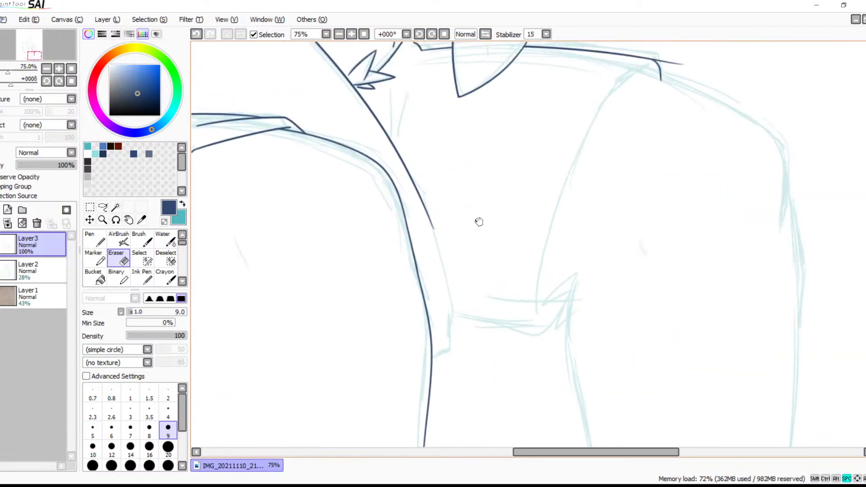
left_click(352, 34)
left_click(351, 33)
left_click(352, 34)
left_click_drag(399, 251, 595, 147)
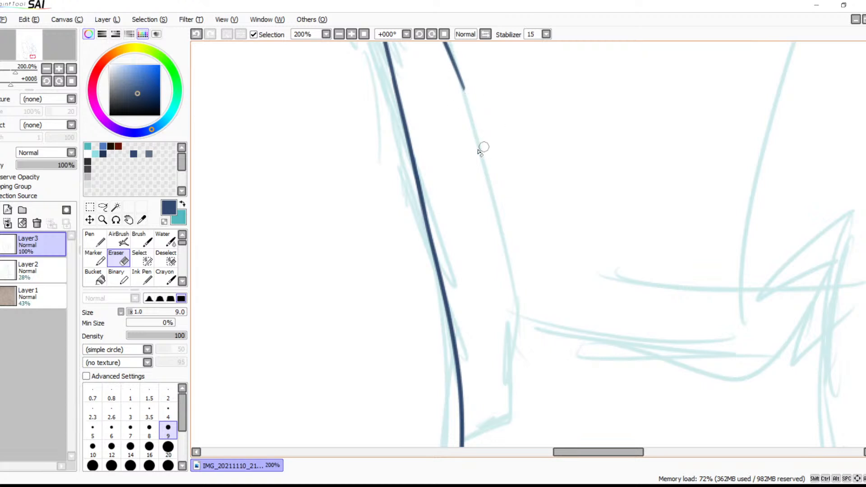
key("b")
mouse_move(456, 77)
left_mouse_down()
mouse_move(476, 113)
mouse_move(507, 311)
left_mouse_up()
key("ctrl+z")
mouse_move(459, 82)
left_mouse_down()
mouse_move(521, 291)
mouse_move(532, 354)
left_mouse_up()
key("ctrl+z")
left_click_drag(461, 82, 544, 315)
key("ctrl+z")
Mirror the canvas view horizontally and extend the long curved body line down beside the thigh
left_click(485, 34)
left_click_drag(605, 204, 455, 209)
left_click_drag(456, 81, 391, 354)
key("ctrl+z")
mouse_move(450, 89)
left_mouse_down()
mouse_move(409, 216)
mouse_move(391, 368)
left_mouse_up()
key("ctrl+z")
left_click_drag(448, 86, 386, 391)
key("ctrl+z")
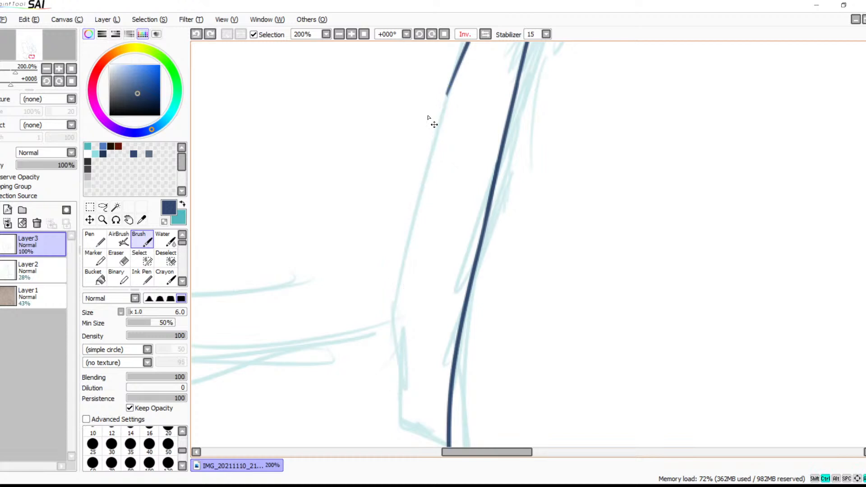
left_click_drag(448, 88, 436, 134)
left_click_drag(405, 283, 392, 396)
key("ctrl+z")
mouse_move(450, 85)
left_mouse_down()
mouse_move(404, 255)
mouse_move(399, 394)
left_mouse_up()
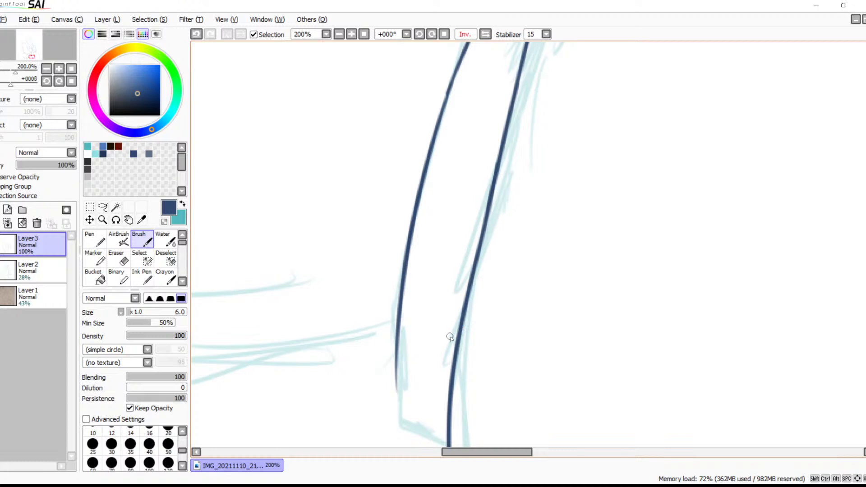
Erase the fading lower end of the newly extended body line near the sketched bend
key("space")
left_click_drag(518, 348, 491, 276)
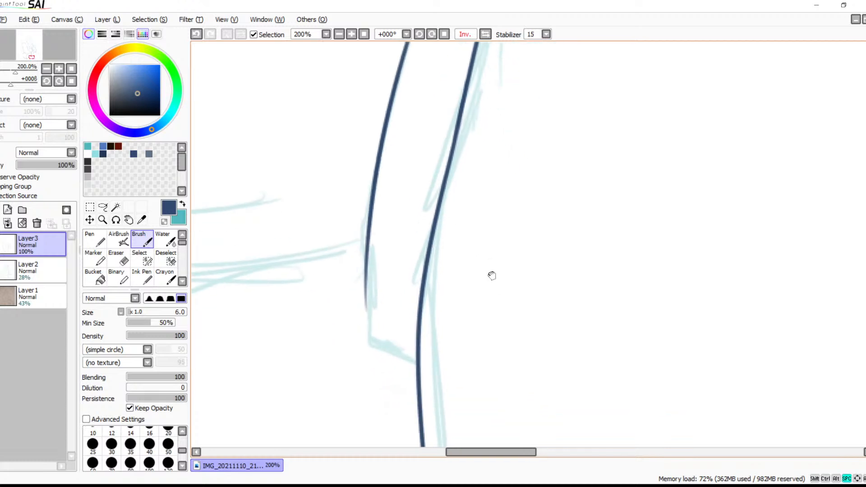
left_click(350, 34)
left_click(351, 34)
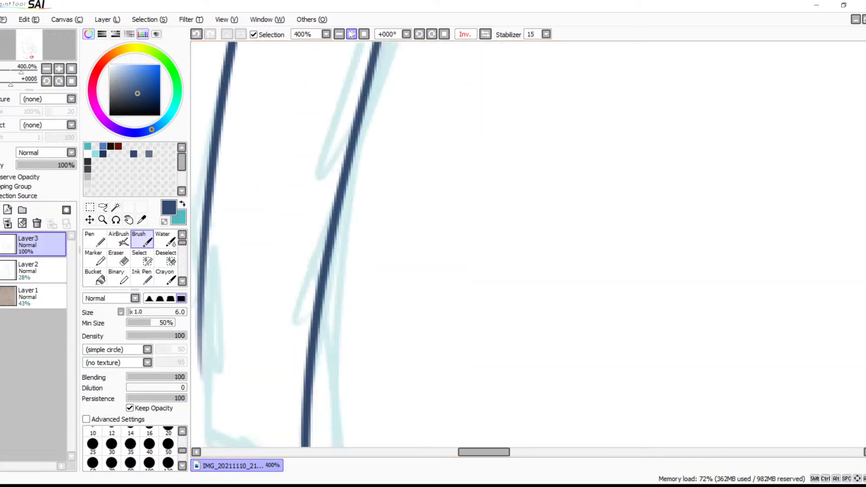
left_click(350, 34)
key("space")
left_click_drag(273, 236, 593, 281)
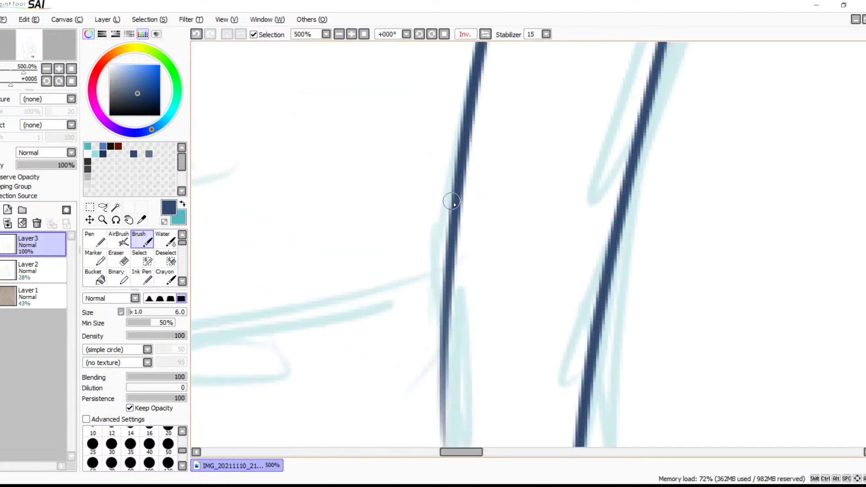
key("e")
key("space")
left_click_drag(504, 275, 508, 156)
left_click_drag(423, 222, 492, 161)
mouse_move(458, 184)
left_mouse_down()
mouse_move(447, 199)
mouse_move(470, 199)
mouse_move(437, 297)
mouse_move(443, 315)
mouse_move(459, 316)
mouse_move(472, 270)
left_mouse_up()
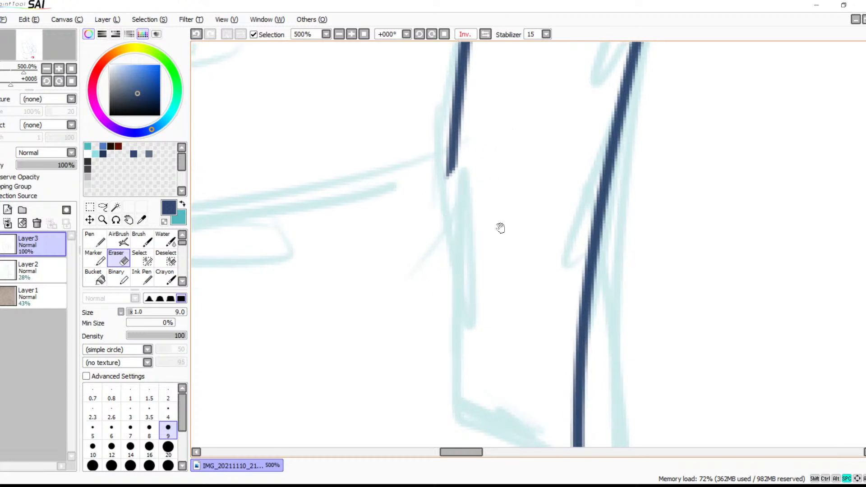
key("space")
left_click_drag(494, 156, 474, 310)
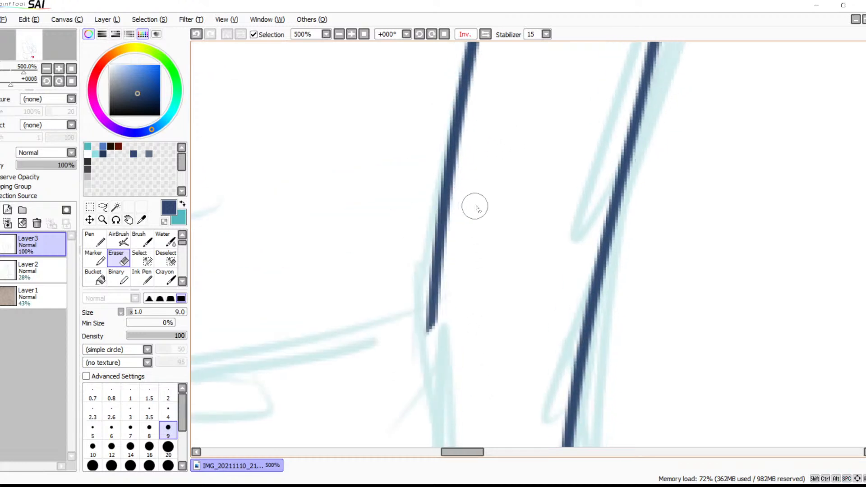
Continue the trimmed body line downward with a smooth curve ending at the sketched lower corner beside the leg
key("b")
left_click_drag(432, 293, 426, 352)
key("ctrl+z")
left_click_drag(431, 288, 435, 397)
key("ctrl+z")
left_click_drag(432, 303, 434, 406)
key("ctrl+z")
left_click_drag(432, 299, 441, 399)
left_click_drag(474, 334, 466, 188)
key("ctrl+z")
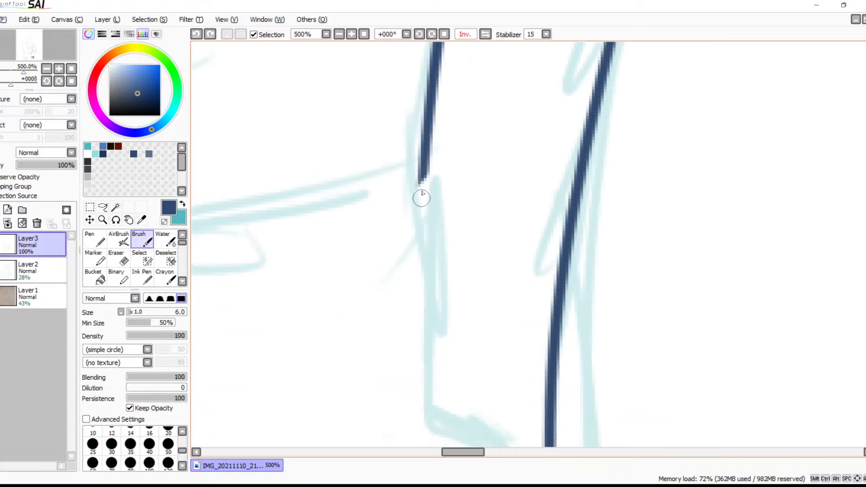
left_click_drag(427, 157, 427, 300)
key("ctrl+z")
mouse_move(428, 155)
left_mouse_down()
mouse_move(420, 319)
mouse_move(430, 324)
mouse_move(424, 280)
mouse_move(439, 437)
left_mouse_up()
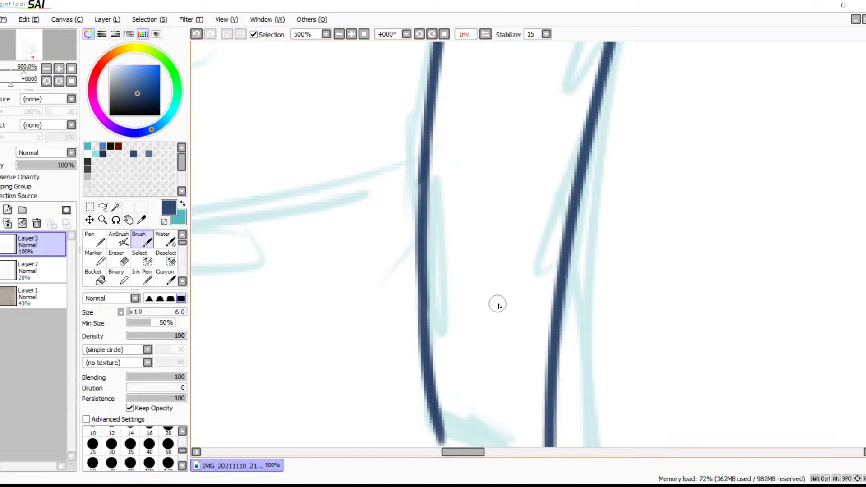
left_click_drag(538, 347, 558, 224)
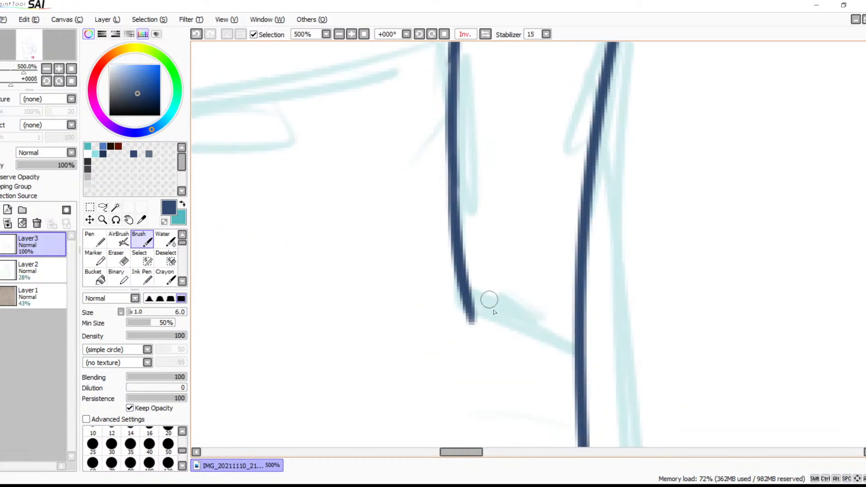
Draw a short curve joining the body line's lower corner to the adjacent leg line and erase the overshooting tip
mouse_move(468, 296)
left_mouse_down()
mouse_move(515, 338)
mouse_move(574, 356)
left_mouse_up()
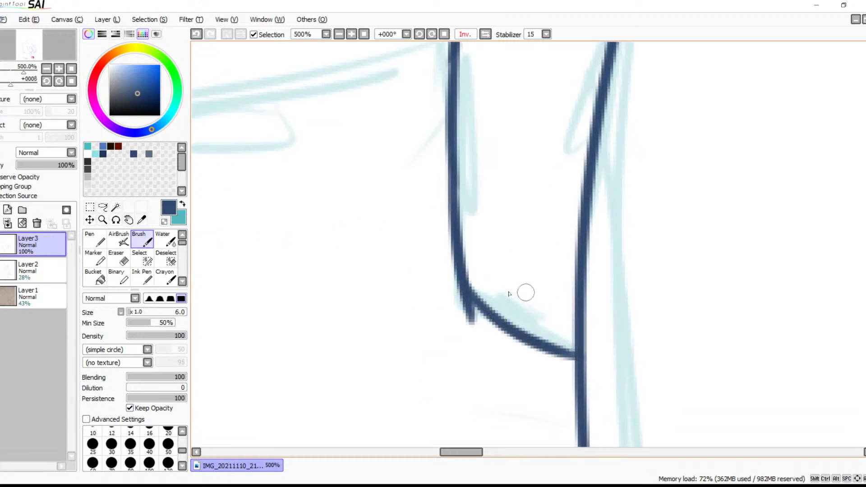
key("e")
mouse_move(436, 286)
left_mouse_down()
mouse_move(497, 354)
mouse_move(473, 342)
mouse_move(480, 299)
mouse_move(506, 323)
mouse_move(508, 380)
mouse_move(506, 267)
mouse_move(486, 236)
left_mouse_up()
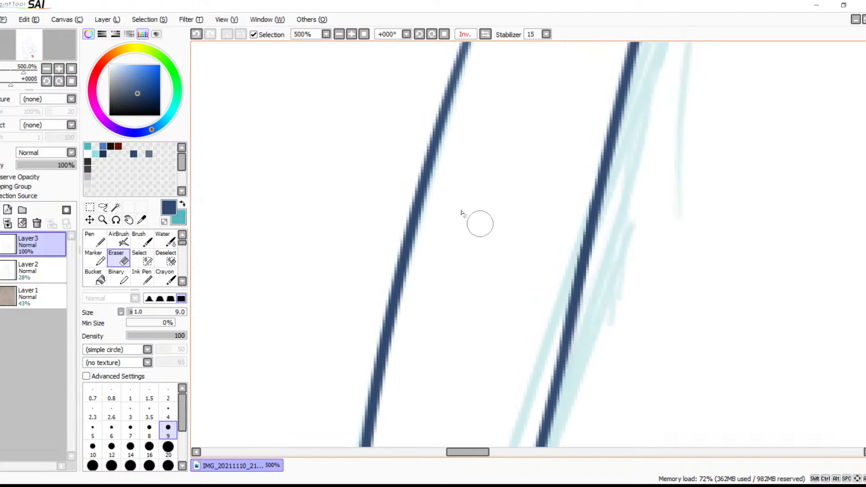
Restore the unmirrored canvas view and draw the second leg's curved inner contour from the hip down to the sketched fur tuft
left_click(339, 35)
left_click(338, 34)
left_click(338, 34)
left_click_drag(375, 63, 349, 153)
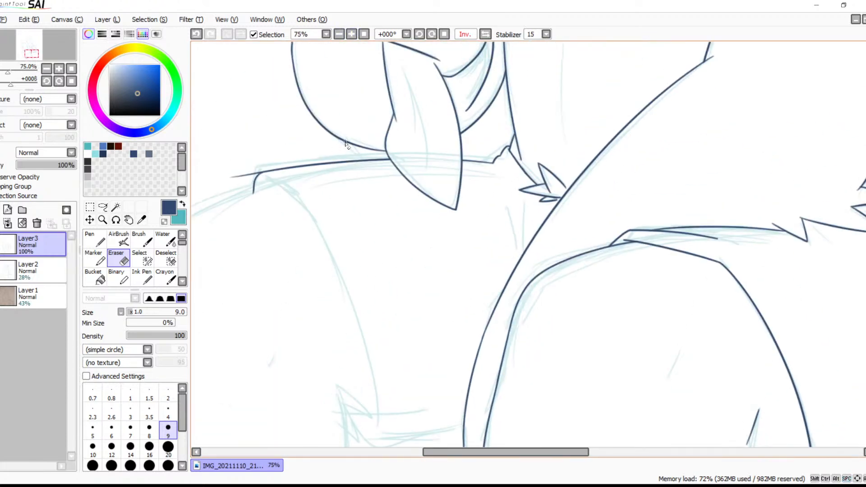
left_click_drag(434, 268, 561, 156)
left_click_drag(564, 275, 532, 233)
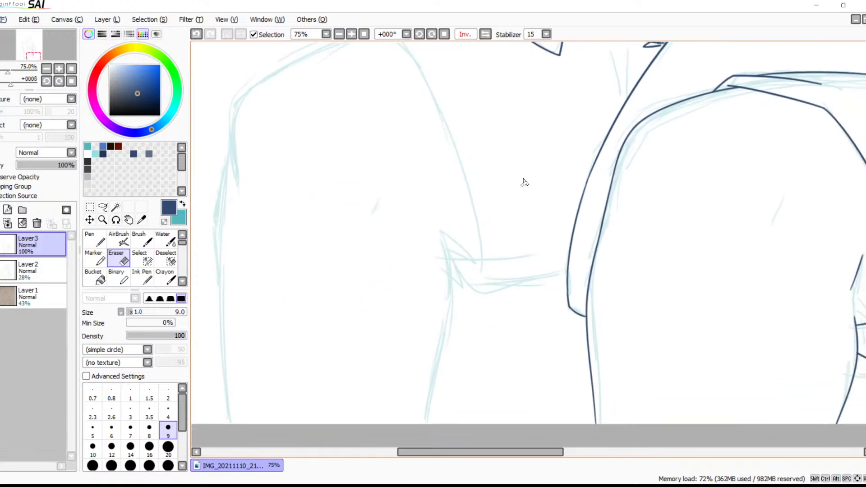
left_click_drag(611, 257, 659, 186)
left_click_drag(526, 181, 589, 292)
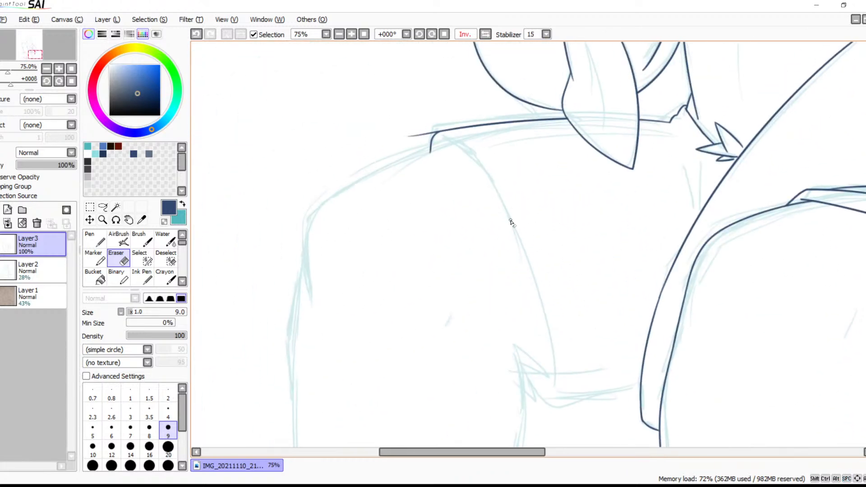
key("b")
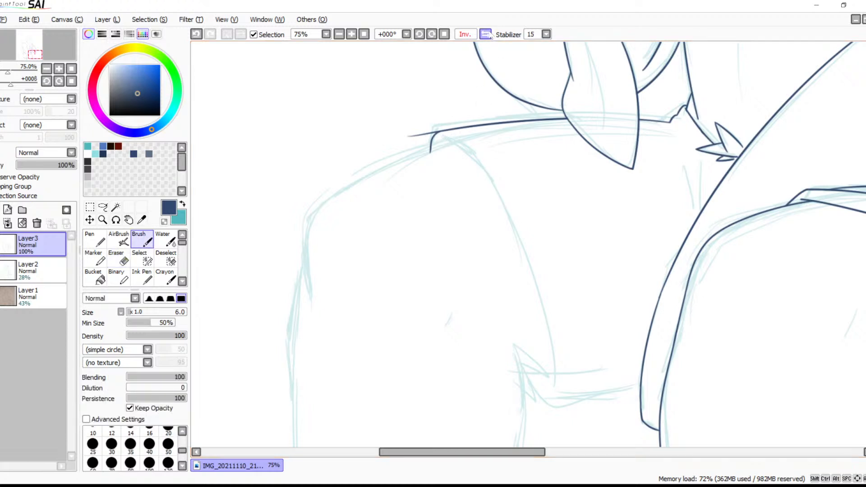
left_click(486, 34)
left_click_drag(610, 222, 539, 168)
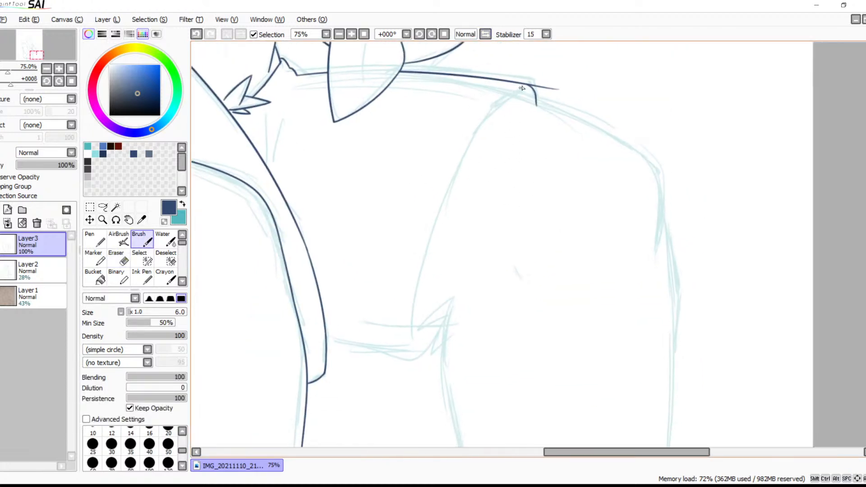
left_click_drag(523, 88, 407, 365)
key("ctrl+z")
left_click_drag(476, 139, 471, 156)
key("ctrl+z")
mouse_move(527, 88)
left_mouse_down()
mouse_move(451, 210)
mouse_move(416, 364)
left_mouse_up()
key("ctrl+z")
mouse_move(526, 94)
left_mouse_down()
mouse_move(468, 137)
mouse_move(402, 358)
left_mouse_up()
Draw the sagging curve between the two legs, from the first leg's line up past the sketched fur tuft
mouse_move(536, 273)
left_mouse_down()
mouse_move(536, 245)
mouse_move(353, 269)
mouse_move(529, 258)
left_mouse_up()
key("ctrl+z")
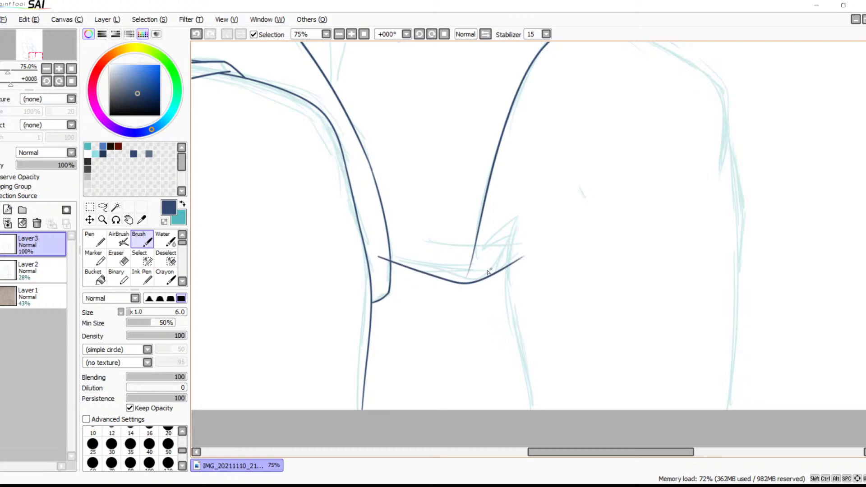
key("ctrl+z")
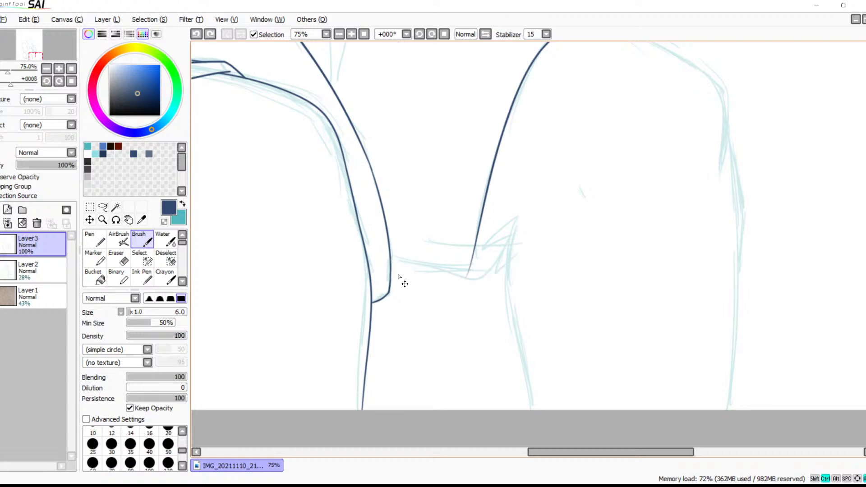
left_click_drag(454, 281, 521, 243)
key("ctrl+z")
mouse_move(380, 253)
left_mouse_down()
mouse_move(441, 279)
mouse_move(519, 239)
left_mouse_up()
key("ctrl+z")
left_click_drag(380, 255, 527, 240)
left_click_drag(516, 279, 480, 338)
left_click_drag(505, 298, 507, 404)
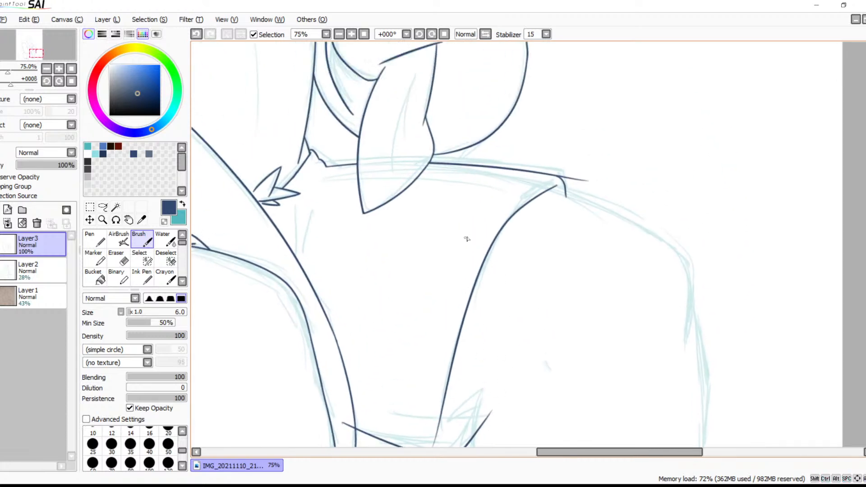
left_click_drag(487, 280, 504, 233)
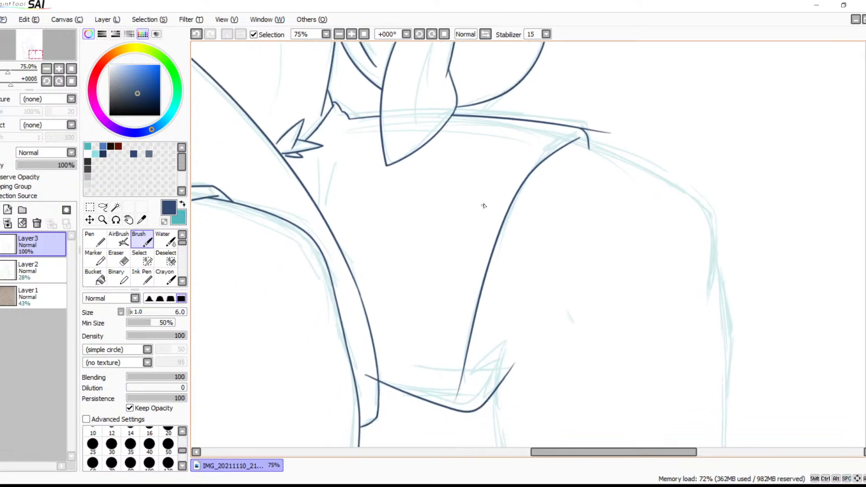
Erase the fading lower end of the second leg's inner contour and redraw it bending gently downward
left_click(351, 38)
left_click(351, 38)
left_click(351, 38)
left_click_drag(466, 270, 498, 124)
left_click_drag(499, 334, 536, 172)
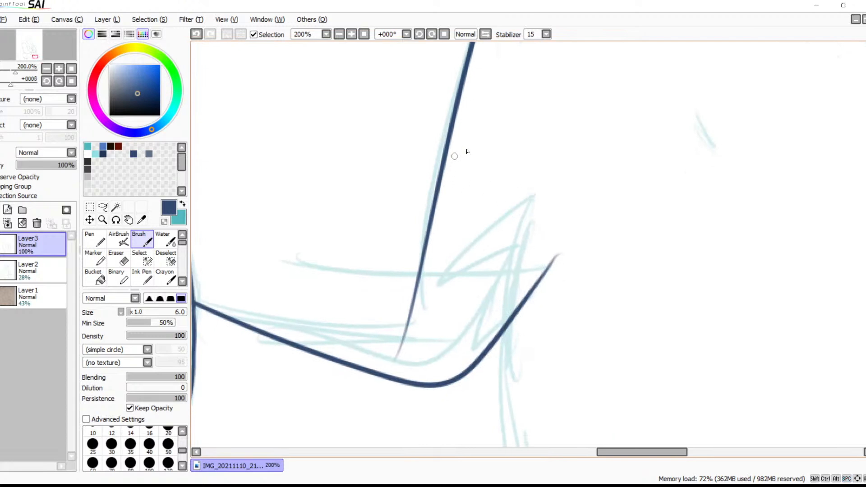
key("e")
mouse_move(396, 293)
left_mouse_down()
mouse_move(418, 270)
mouse_move(404, 311)
mouse_move(410, 329)
mouse_move(399, 344)
left_mouse_up()
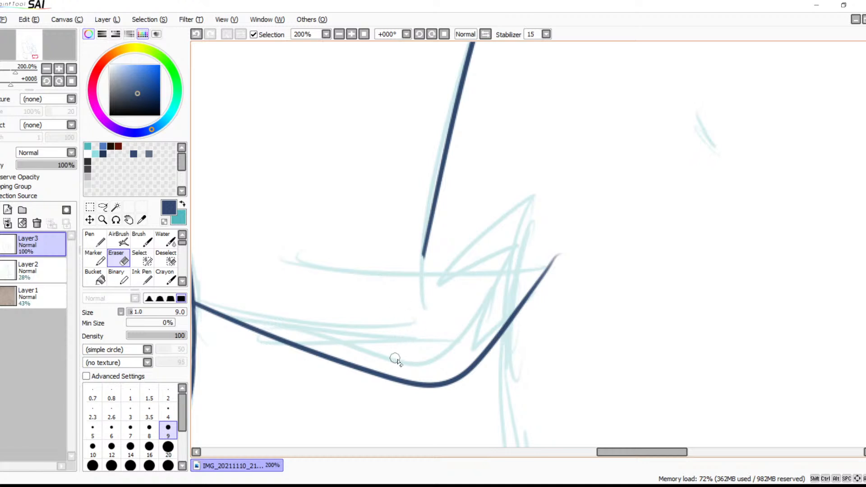
key("b")
left_click_drag(426, 243, 426, 299)
key("ctrl+z")
mouse_move(425, 246)
left_mouse_down()
mouse_move(421, 302)
mouse_move(442, 243)
left_mouse_up()
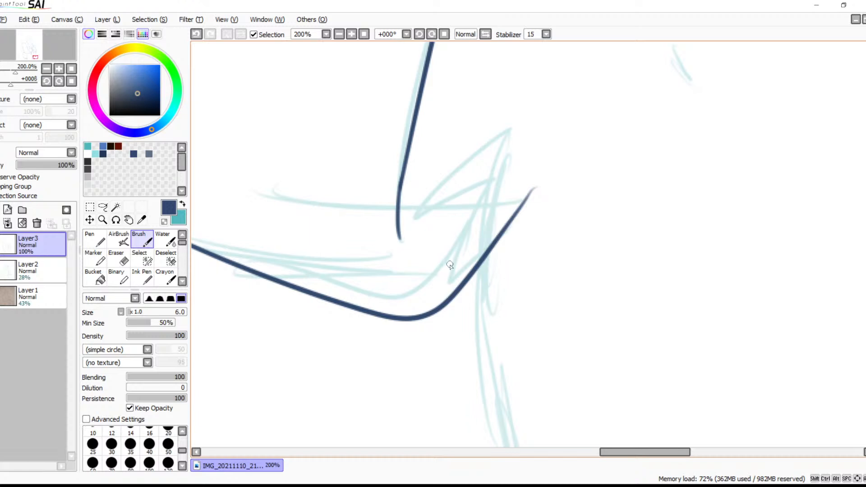
Draw the zigzag fur tuft beside the lower end of the second leg's inner contour, following the sketched spikes
left_click_drag(486, 229, 507, 220)
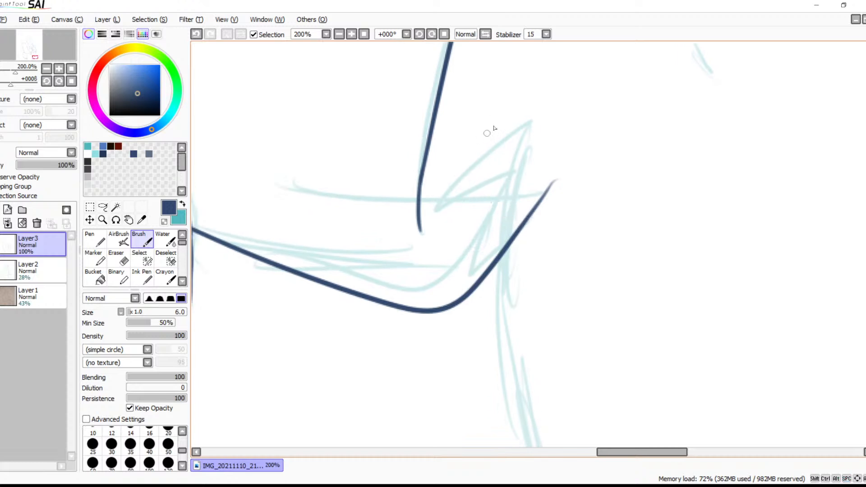
mouse_move(532, 119)
left_mouse_down()
mouse_move(437, 189)
mouse_move(431, 215)
mouse_move(520, 173)
mouse_move(466, 290)
left_mouse_up()
key("ctrl+z")
mouse_move(522, 161)
left_mouse_down()
mouse_move(460, 272)
mouse_move(502, 245)
left_mouse_up()
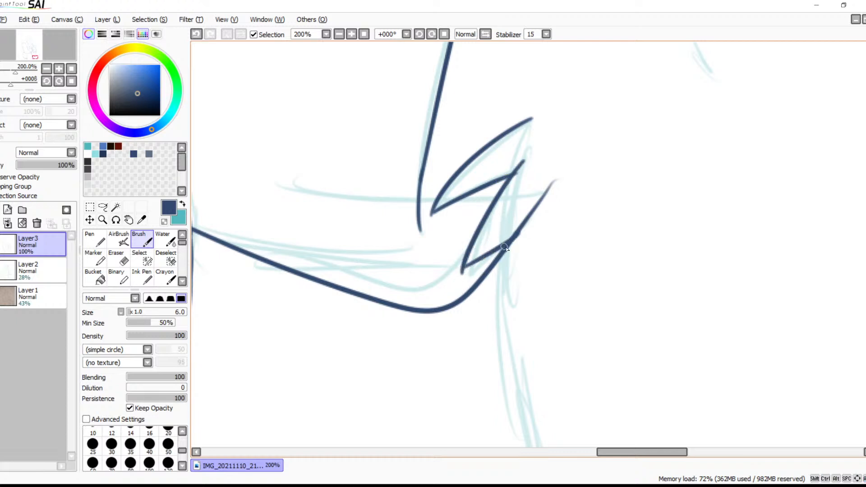
key("ctrl+z")
mouse_move(464, 269)
left_mouse_down()
mouse_move(527, 233)
mouse_move(518, 228)
mouse_move(472, 264)
left_mouse_up()
Trim the sagging curve's overshoot at the fur tuft and redraw the tuft's lowest spike stroke up to the sketched leg edge
key("e")
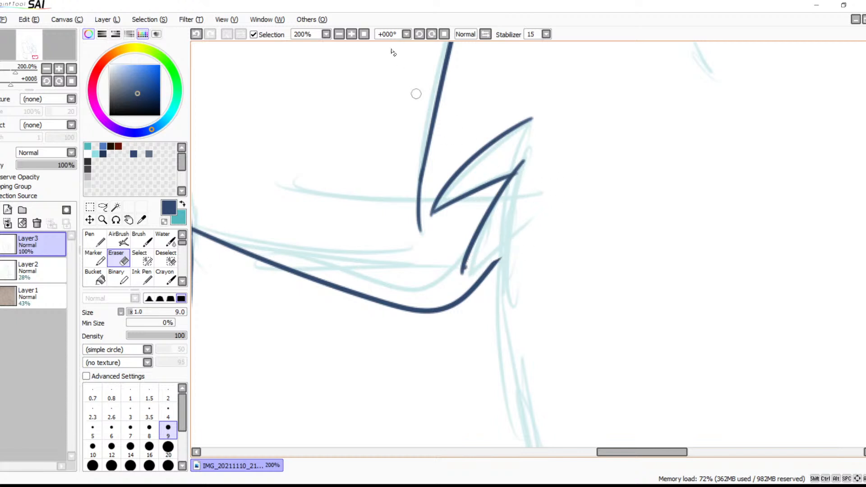
left_click(351, 34)
left_click(351, 33)
left_click(352, 34)
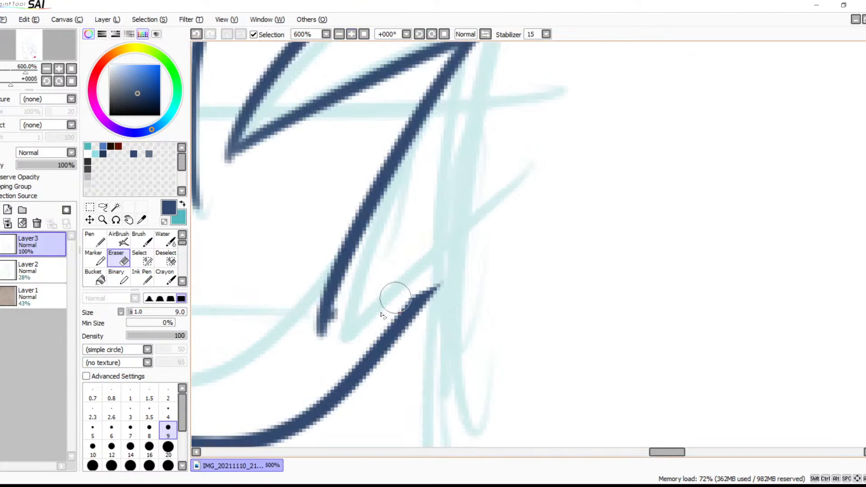
left_click_drag(349, 304, 339, 325)
key("b")
left_click_drag(328, 333, 475, 208)
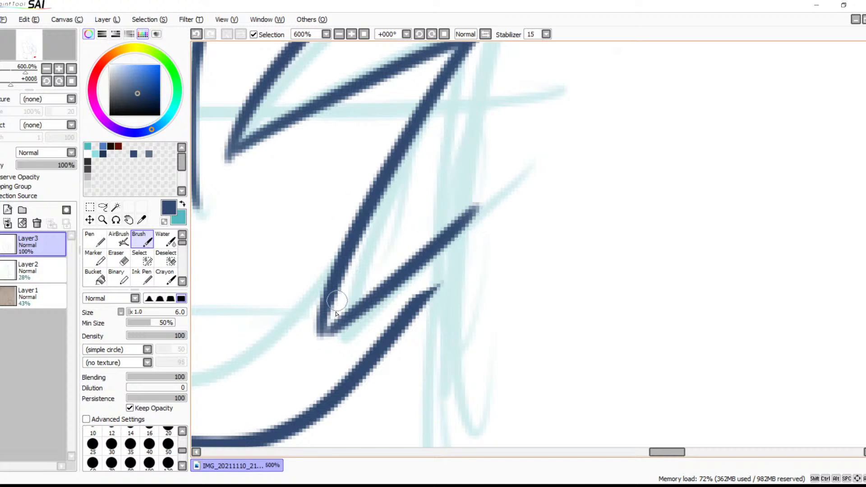
Extend the lower tip of the second leg's inner contour with a short stroke beside the fur tuft
mouse_move(379, 234)
left_mouse_down()
mouse_move(611, 299)
mouse_move(594, 301)
left_mouse_up()
left_click_drag(396, 243, 434, 333)
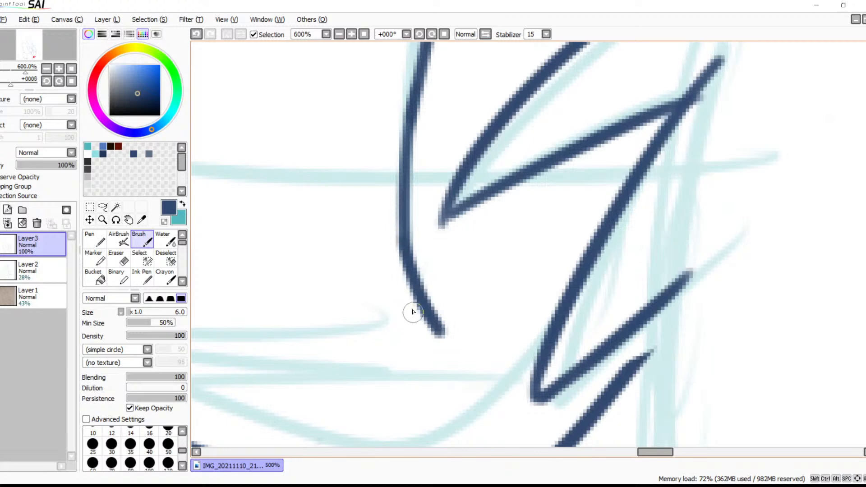
key("ctrl+z")
key("ctrl+y")
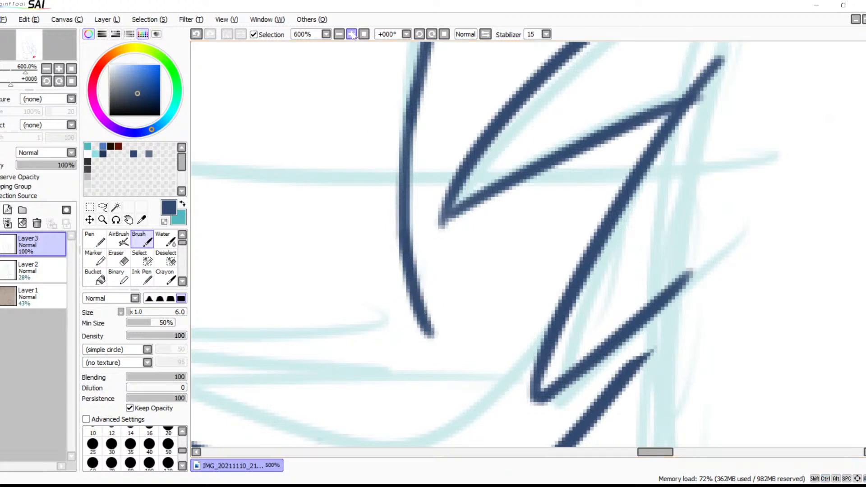
Draw two short slanted fold strokes just below the small fur tuft at the hip
left_click(338, 35)
left_click(338, 35)
left_click(339, 35)
left_click(338, 35)
left_click(339, 35)
left_click(339, 35)
left_click(338, 34)
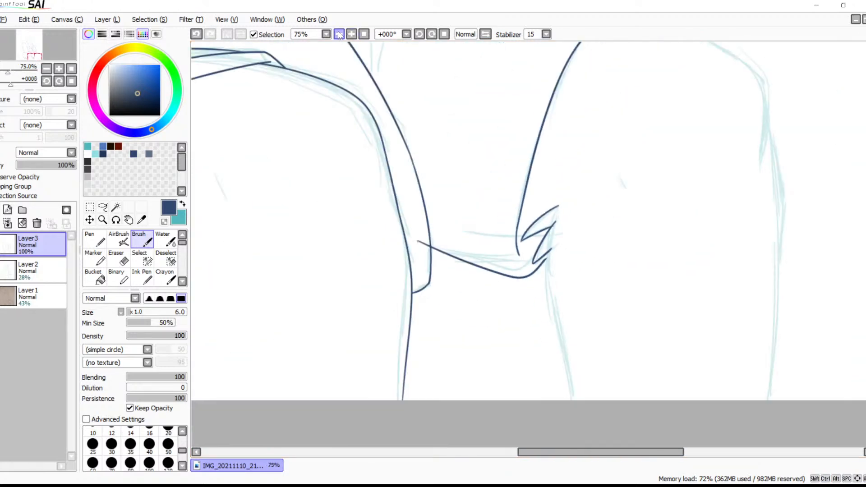
left_click(338, 34)
left_click_drag(581, 208, 562, 276)
left_click_drag(549, 215, 667, 282)
left_click_drag(619, 267, 517, 266)
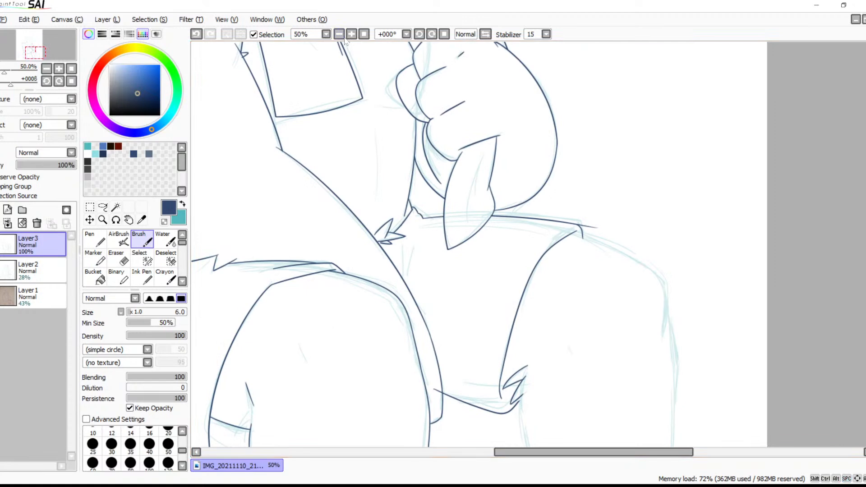
left_click(351, 36)
left_click(351, 36)
left_click(351, 36)
left_click_drag(196, 316, 446, 251)
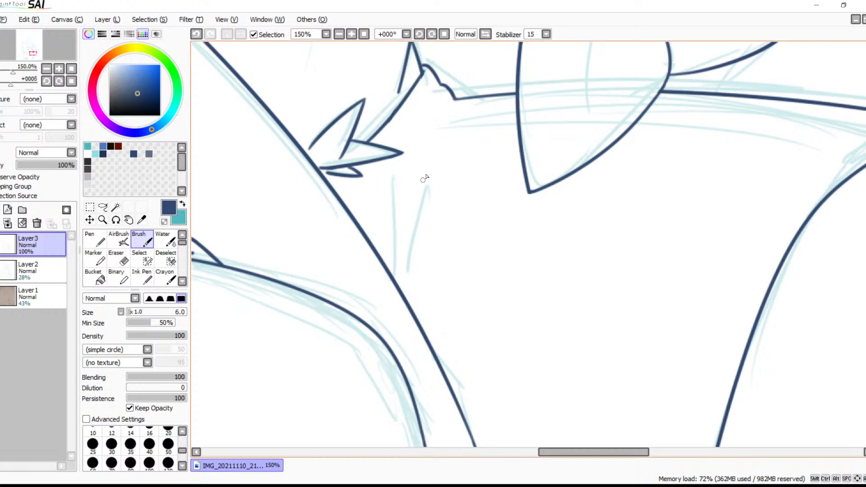
left_click_drag(438, 163, 398, 277)
key("ctrl+z")
left_click_drag(434, 147, 401, 258)
left_click_drag(409, 164, 392, 249)
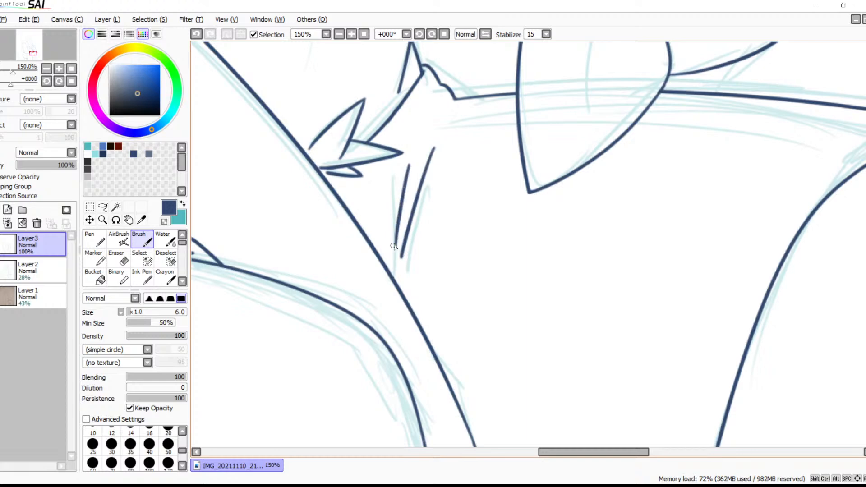
Erase the tapering overshoot of the upper hip line beyond its rounded corner
mouse_move(470, 261)
left_mouse_down()
mouse_move(686, 115)
mouse_move(512, 175)
mouse_move(565, 170)
mouse_move(484, 229)
left_mouse_up()
mouse_move(560, 207)
left_mouse_down()
mouse_move(485, 209)
mouse_move(300, 248)
left_mouse_up()
left_click(351, 34)
left_click(352, 35)
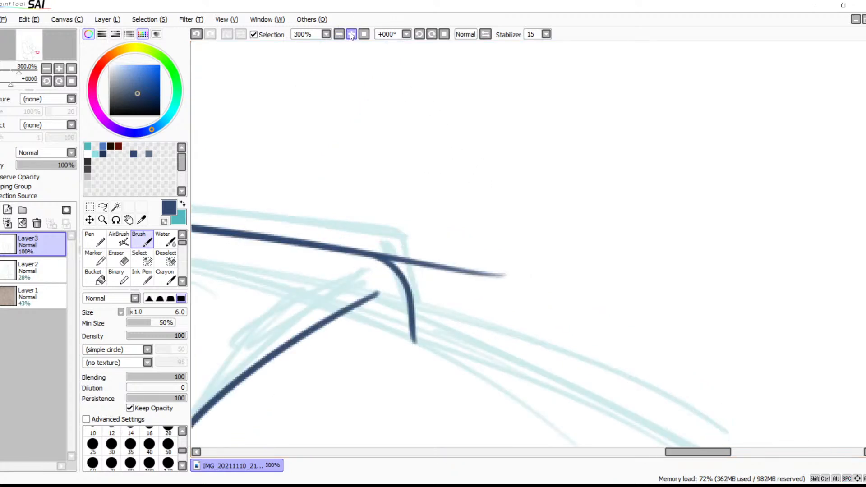
left_click(351, 34)
left_click(351, 34)
left_click(351, 34)
left_click(351, 34)
left_click_drag(366, 218, 607, 214)
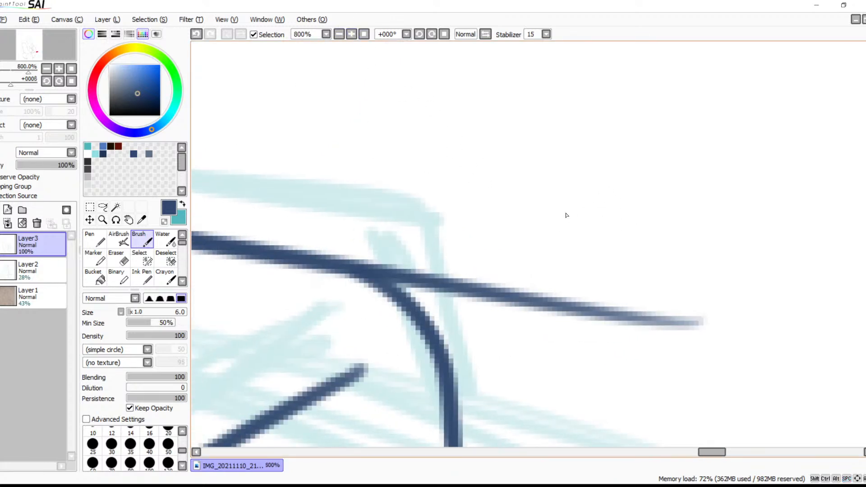
key("e")
mouse_move(716, 316)
left_mouse_down()
mouse_move(659, 322)
mouse_move(513, 307)
mouse_move(420, 282)
mouse_move(297, 225)
left_mouse_up()
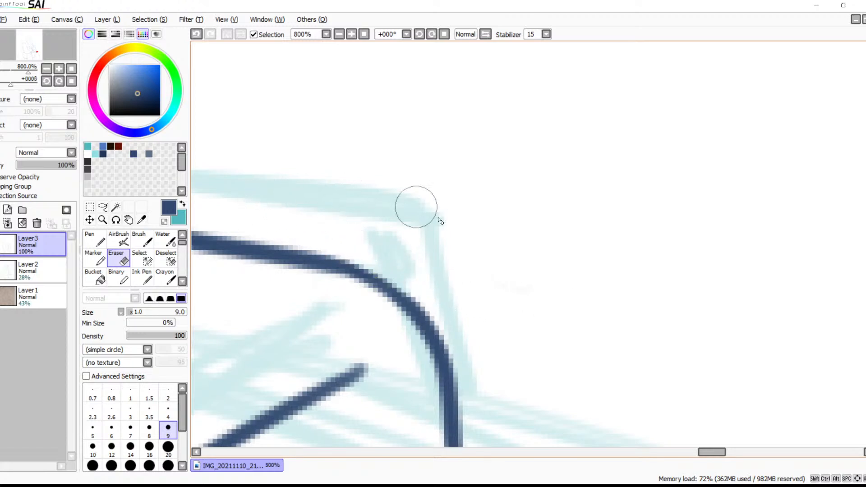
Draw two short detail strokes inside the second leg, one above the fur tuft and one over the sketched knee mark
left_click(339, 35)
left_click(338, 34)
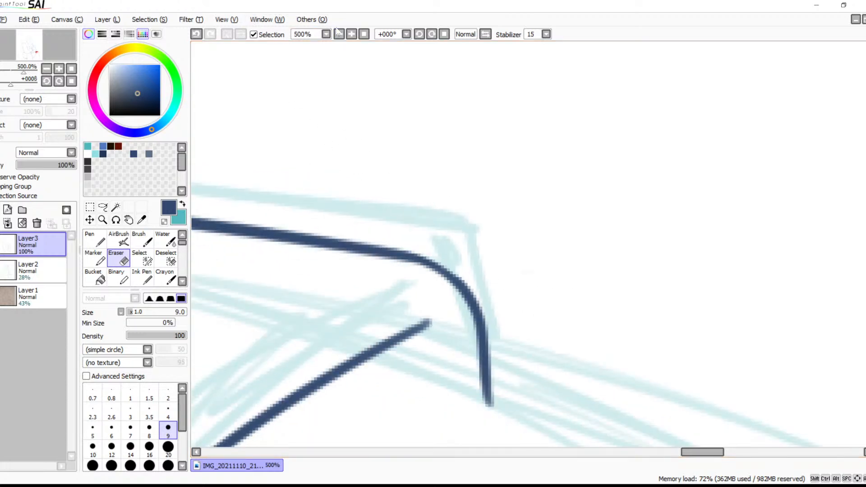
left_click(338, 34)
left_click(338, 34)
left_click(338, 34)
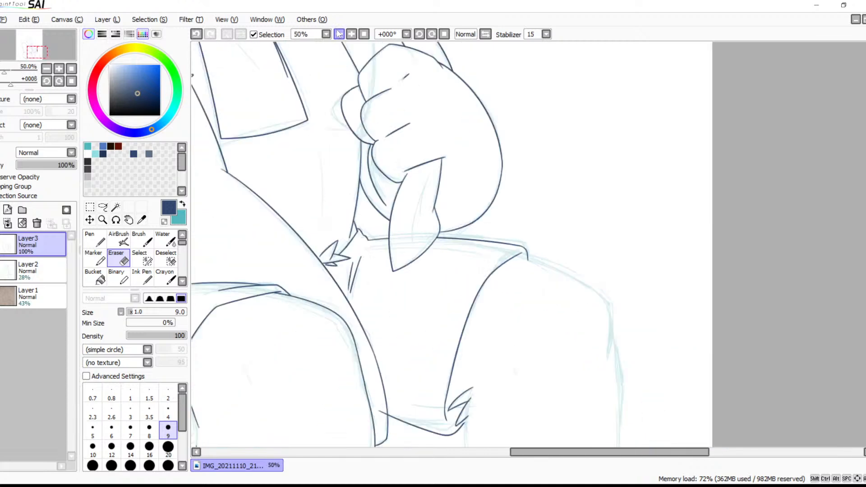
left_click(338, 34)
mouse_move(509, 241)
left_mouse_down()
mouse_move(551, 205)
mouse_move(559, 291)
mouse_move(514, 196)
mouse_move(500, 115)
left_mouse_up()
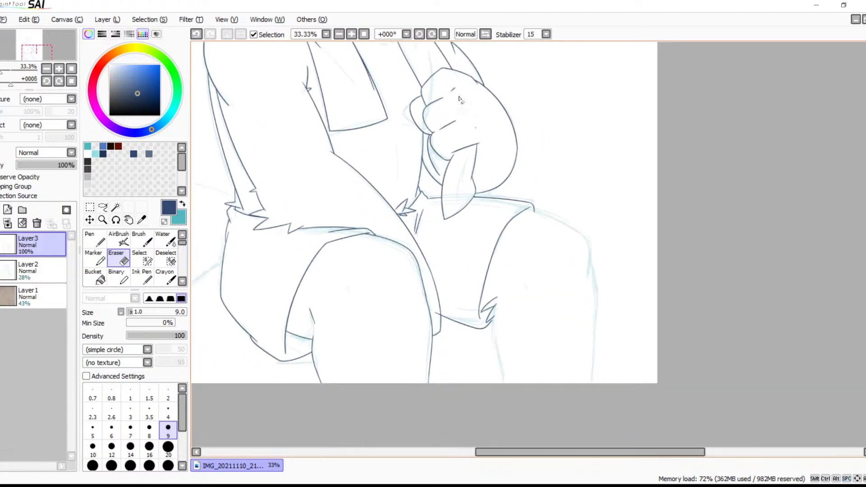
left_click(352, 34)
left_click(352, 34)
left_click(351, 34)
key("c")
left_click_drag(458, 334, 523, 95)
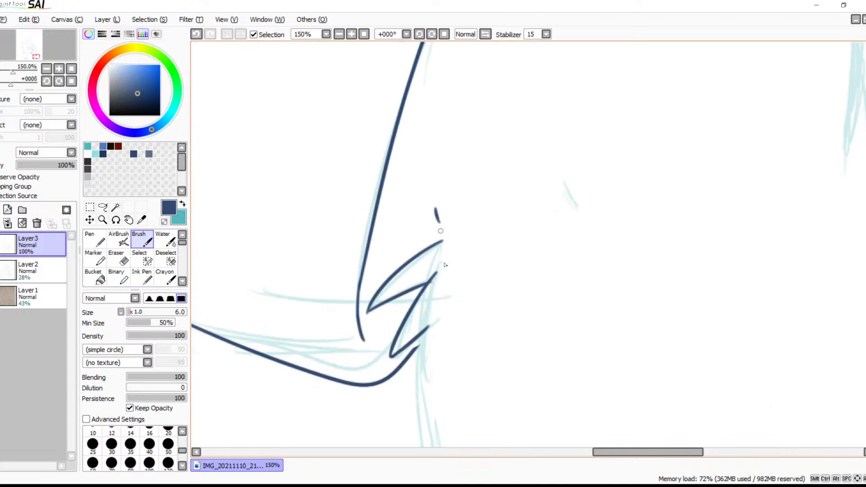
left_click_drag(570, 179, 586, 224)
Draw the second leg's lower inner line from the fur tuft down past the canvas edge along the sketch
mouse_move(535, 283)
left_mouse_down()
mouse_move(601, 166)
mouse_move(541, 227)
mouse_move(594, 77)
mouse_move(689, 70)
mouse_move(568, 152)
left_mouse_up()
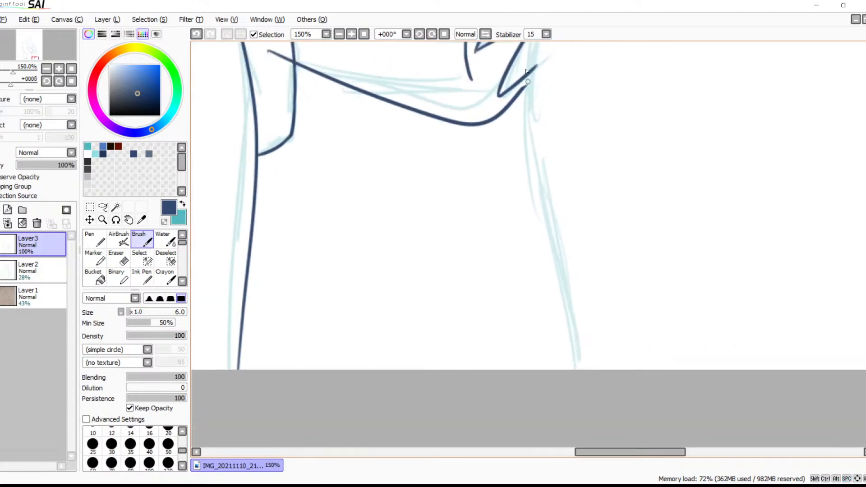
left_click_drag(530, 74, 605, 437)
mouse_move(614, 278)
left_mouse_down()
mouse_move(559, 282)
mouse_move(508, 303)
left_mouse_up()
mouse_move(503, 140)
left_mouse_down()
mouse_move(559, 291)
mouse_move(597, 348)
left_mouse_up()
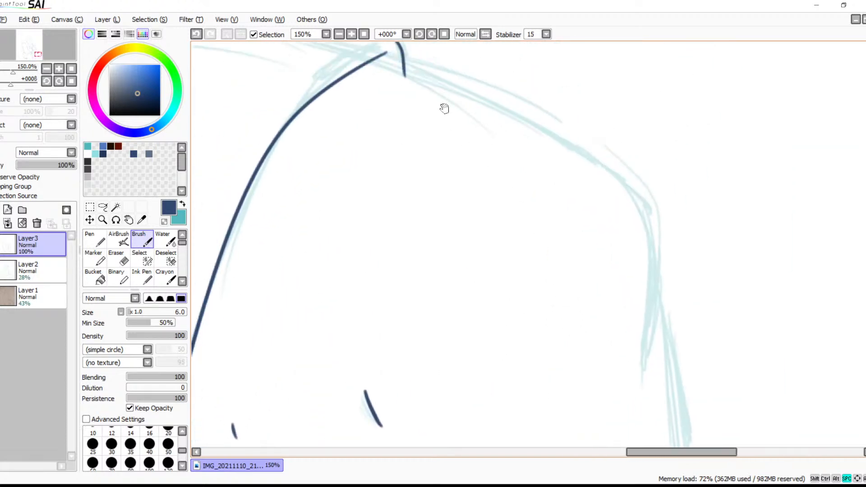
left_click_drag(371, 60, 695, 336)
key("ctrl+z")
left_click_drag(380, 63, 623, 374)
key("ctrl+z")
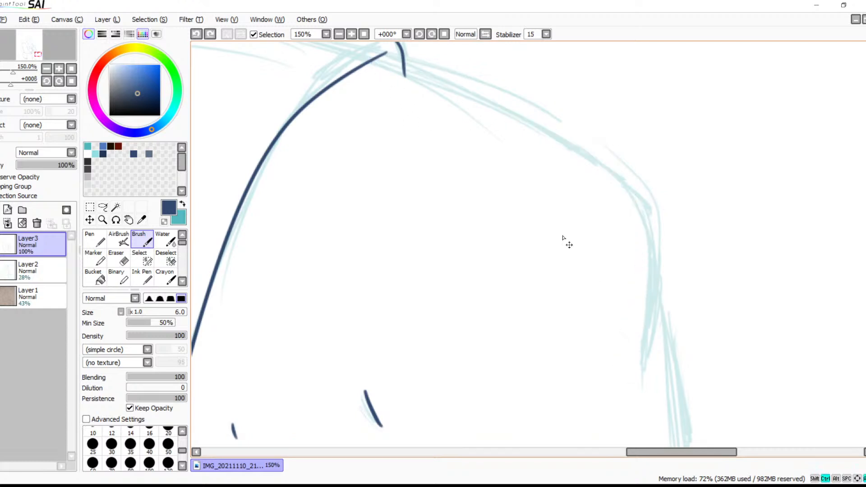
mouse_move(374, 60)
left_mouse_down()
mouse_move(608, 191)
mouse_move(678, 396)
left_mouse_up()
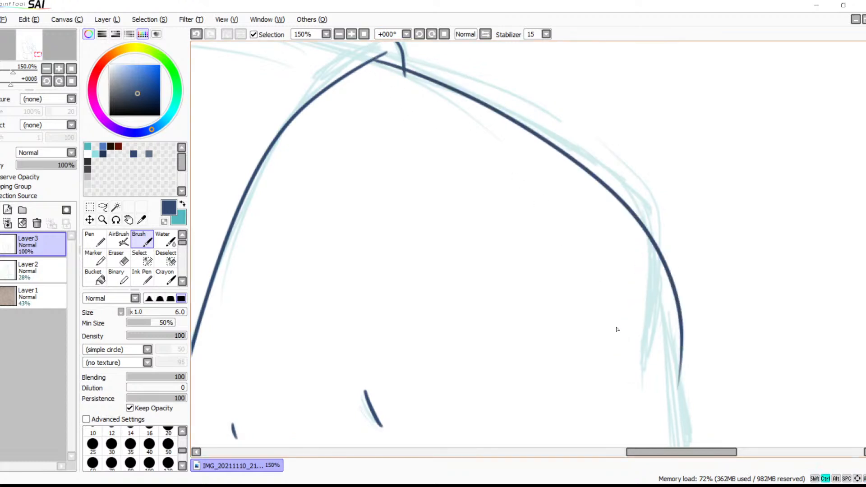
key("ctrl+z")
Mirror the canvas view and draw the second leg's upper outer contour from the hip down past the knee bend
left_click(485, 33)
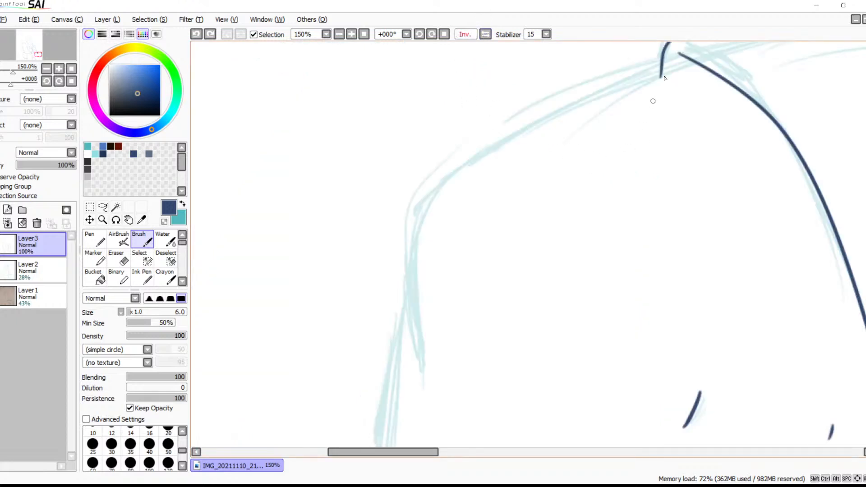
mouse_move(677, 62)
left_mouse_down()
mouse_move(519, 141)
mouse_move(393, 266)
left_mouse_up()
key("ctrl+z")
mouse_move(681, 61)
left_mouse_down()
mouse_move(463, 174)
mouse_move(386, 383)
left_mouse_up()
key("ctrl+z")
mouse_move(696, 61)
left_mouse_down()
mouse_move(580, 100)
mouse_move(371, 283)
mouse_move(395, 390)
left_mouse_up()
key("ctrl+z")
left_click_drag(690, 63, 361, 309)
key("ctrl+z")
mouse_move(698, 59)
left_mouse_down()
mouse_move(405, 202)
mouse_move(355, 289)
left_mouse_up()
Draw a curved stroke branching off the second leg's upper contour and bending down around the outside of the knee
mouse_move(447, 177)
left_mouse_down()
mouse_move(390, 315)
mouse_move(411, 405)
mouse_move(393, 406)
left_mouse_up()
key("ctrl+z")
mouse_move(450, 171)
left_mouse_down()
mouse_move(403, 300)
mouse_move(424, 409)
left_mouse_up()
key("ctrl+z")
mouse_move(447, 176)
left_mouse_down()
mouse_move(402, 298)
mouse_move(424, 394)
left_mouse_up()
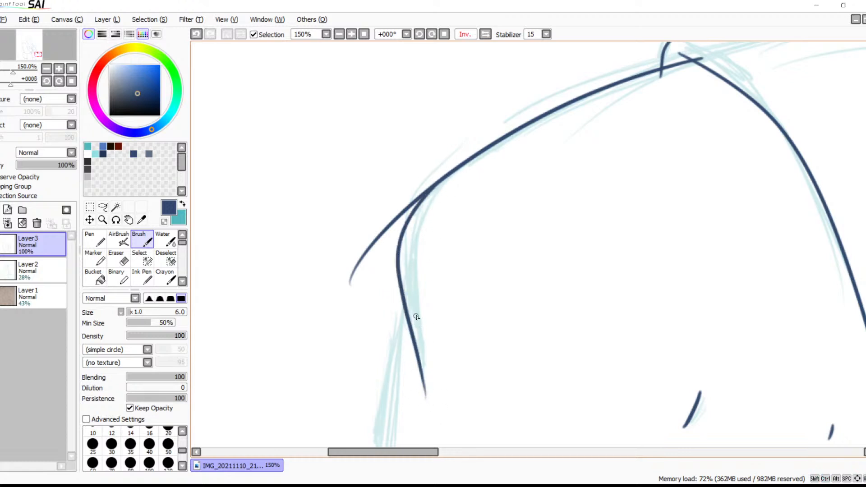
key("ctrl+z")
mouse_move(447, 177)
left_mouse_down()
mouse_move(409, 238)
mouse_move(431, 381)
left_mouse_up()
key("ctrl+z")
left_click_drag(444, 175, 407, 222)
left_click_drag(401, 265, 423, 392)
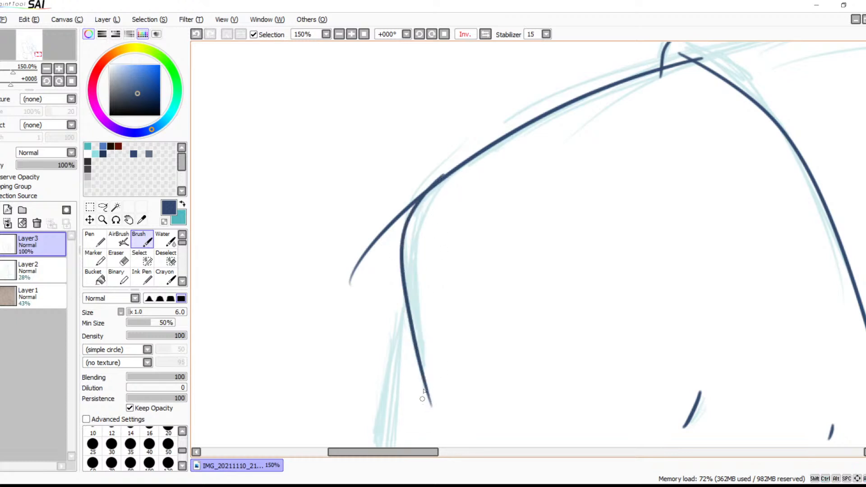
left_click_drag(460, 342, 480, 234)
key("ctrl+z")
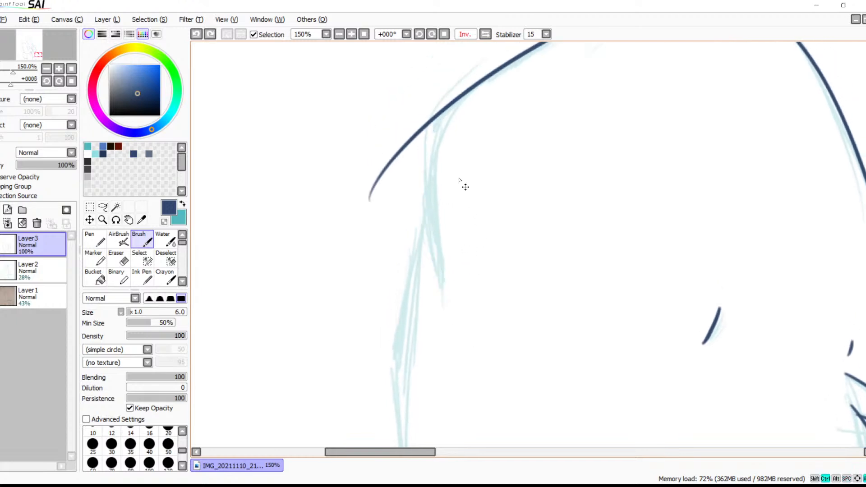
mouse_move(463, 95)
left_mouse_down()
mouse_move(423, 179)
mouse_move(427, 285)
left_mouse_up()
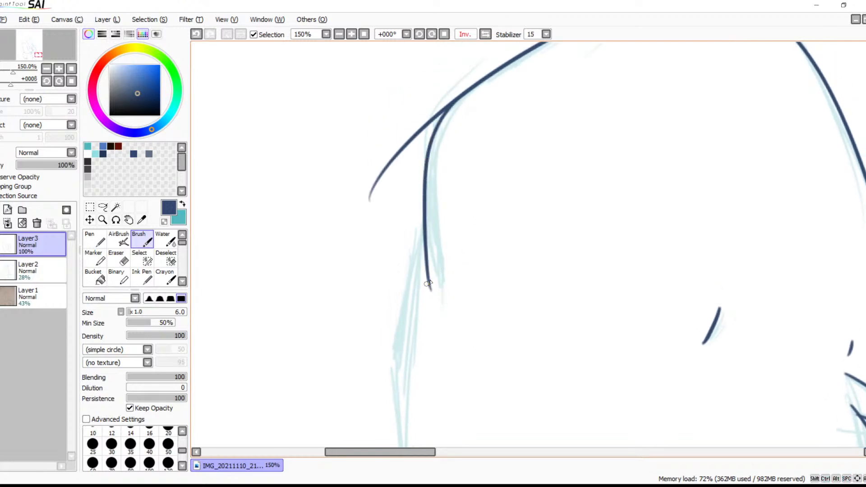
Draw the second leg's lower outer line from below the knee curve down past the canvas edge along the sketch
mouse_move(438, 255)
left_mouse_down()
mouse_move(483, 137)
mouse_move(474, 135)
left_mouse_up()
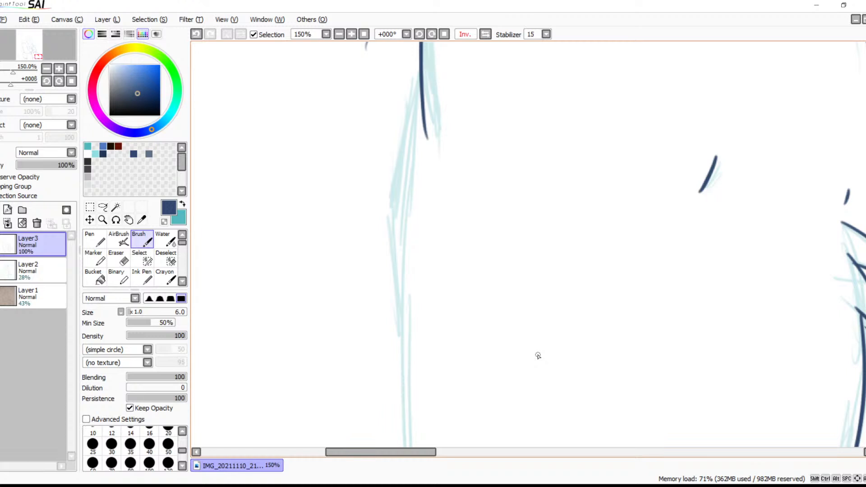
left_click(338, 34)
left_click_drag(488, 218, 386, 137)
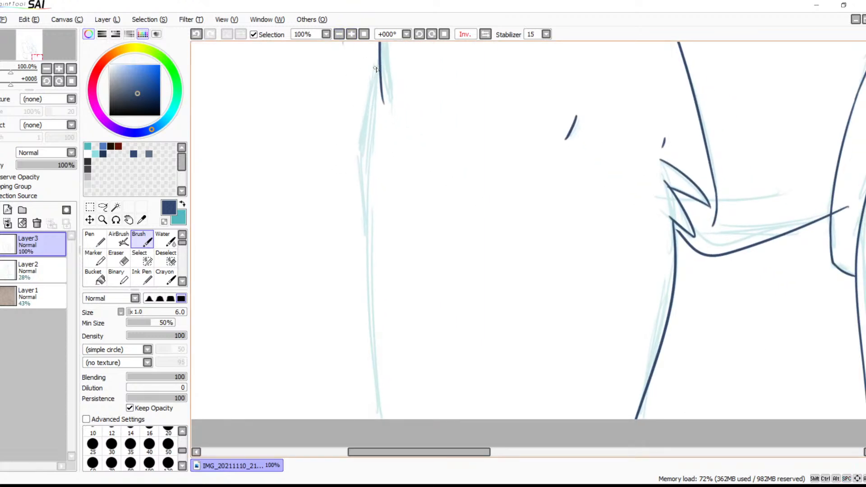
mouse_move(380, 66)
left_mouse_down()
mouse_move(365, 180)
mouse_move(408, 417)
left_mouse_up()
key("ctrl+z")
left_click_drag(379, 67, 392, 417)
key("ctrl+z")
left_click(378, 66)
left_click_drag(378, 67, 391, 417)
key("ctrl+z")
mouse_move(378, 65)
left_mouse_down()
mouse_move(370, 232)
mouse_move(402, 438)
mouse_move(397, 484)
left_mouse_up()
mouse_move(390, 334)
left_mouse_down()
mouse_move(427, 389)
mouse_move(458, 137)
mouse_move(484, 239)
left_mouse_up()
key("ctrl+z")
mouse_move(391, 100)
left_mouse_down()
mouse_move(381, 243)
mouse_move(391, 446)
left_mouse_up()
key("ctrl+z")
left_click_drag(387, 106, 391, 447)
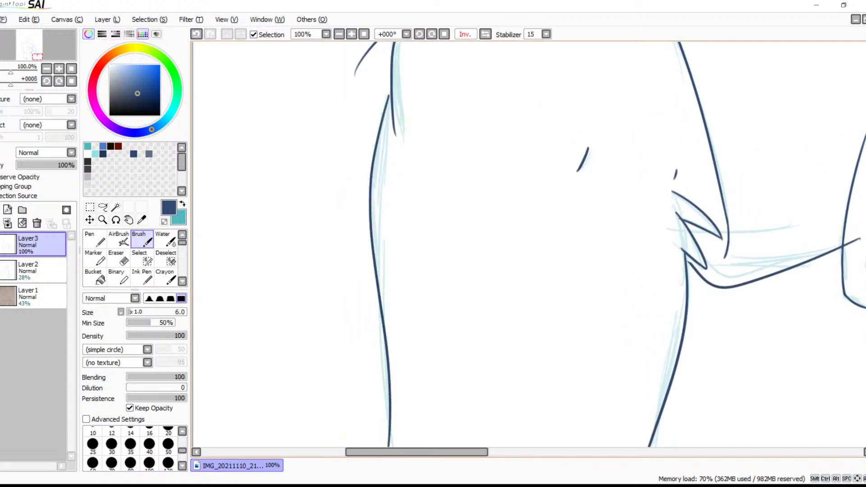
mouse_move(404, 353)
left_mouse_down()
mouse_move(436, 241)
mouse_move(432, 252)
left_mouse_up()
key("ctrl+z")
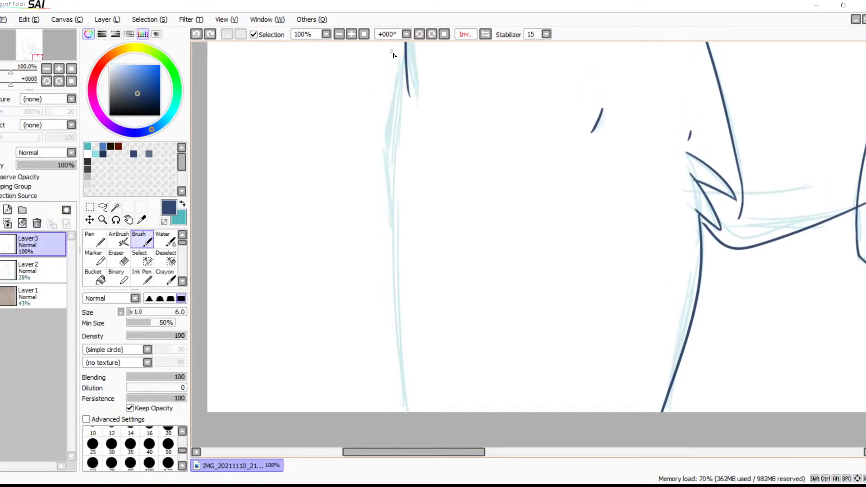
left_click_drag(401, 62, 424, 411)
key("ctrl+z")
mouse_move(405, 53)
left_mouse_down()
mouse_move(391, 181)
mouse_move(406, 409)
left_mouse_up()
Erase the overshoot of the second leg's upper contour where it runs beyond the knee curve
mouse_move(462, 356)
left_mouse_down()
mouse_move(388, 284)
mouse_move(410, 429)
mouse_move(434, 446)
left_mouse_up()
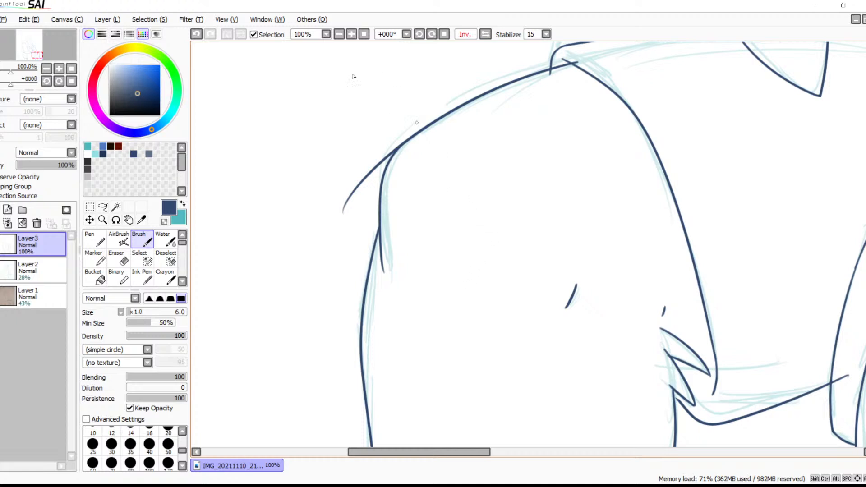
left_click(351, 34)
left_click(351, 34)
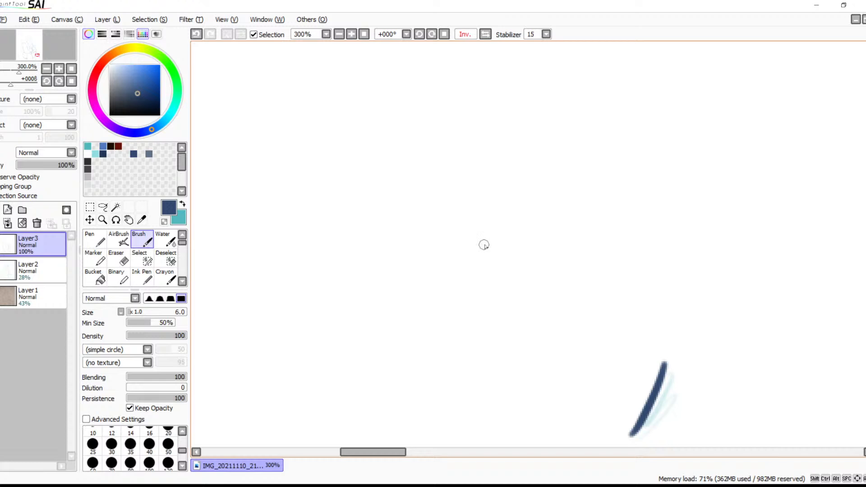
key("space")
mouse_move(478, 255)
left_mouse_down()
mouse_move(580, 319)
mouse_move(546, 288)
mouse_move(495, 305)
left_mouse_up()
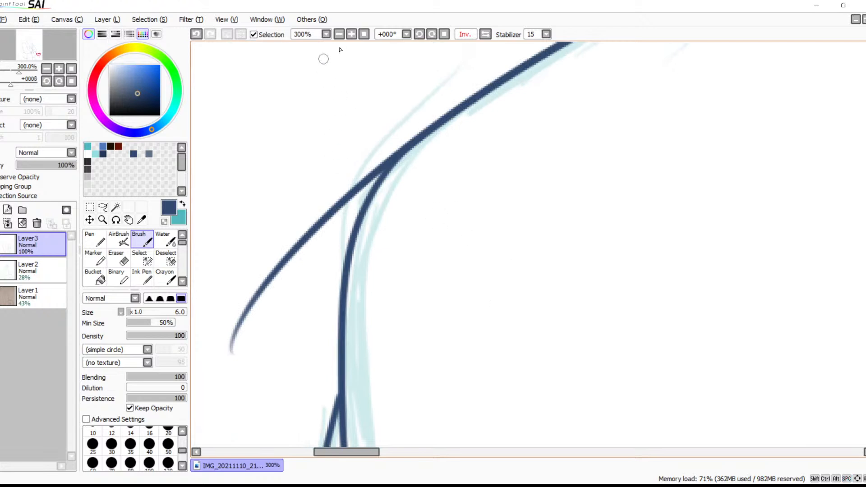
scroll(356, 108, "up", 2)
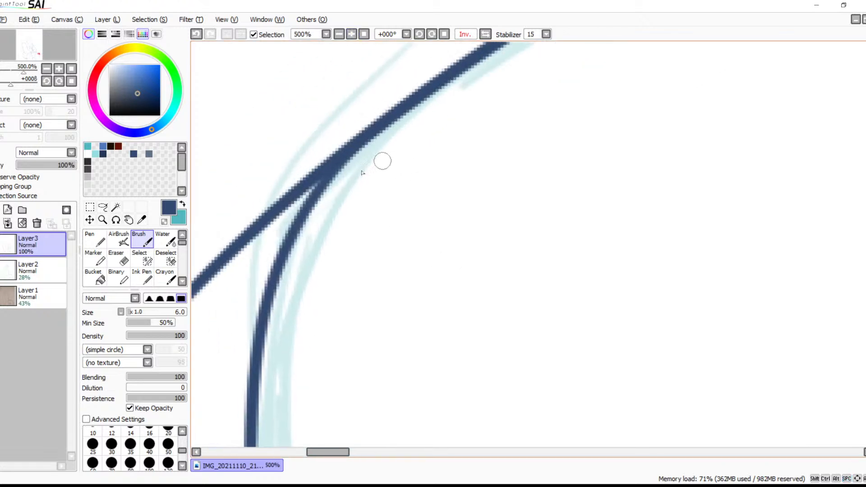
key("e")
left_click(304, 181)
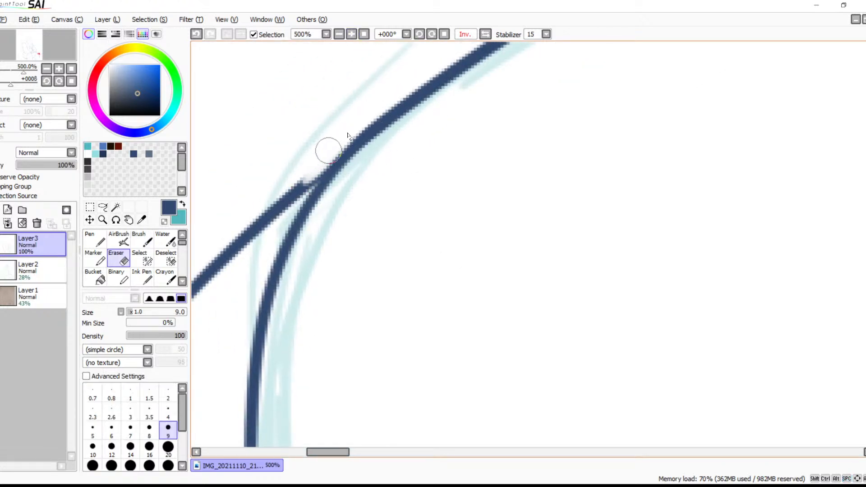
left_click(300, 188)
left_click_drag(312, 181, 288, 206)
left_click_drag(314, 175, 287, 216)
left_click_drag(321, 169, 288, 225)
mouse_move(326, 150)
left_mouse_down()
mouse_move(242, 271)
mouse_move(264, 213)
mouse_move(201, 284)
mouse_move(201, 262)
left_mouse_up()
mouse_move(252, 272)
left_mouse_down()
mouse_move(369, 242)
mouse_move(470, 145)
left_mouse_up()
mouse_move(409, 156)
left_mouse_down()
mouse_move(272, 333)
mouse_move(270, 354)
mouse_move(323, 259)
mouse_move(282, 351)
mouse_move(327, 265)
left_mouse_up()
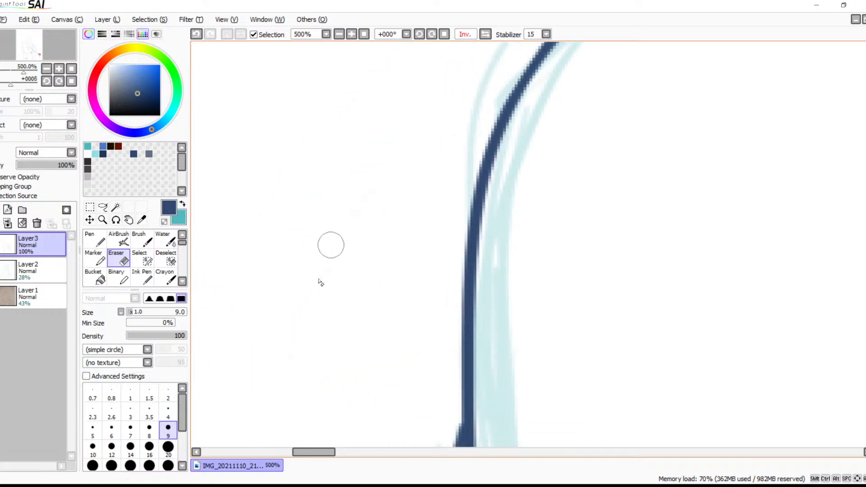
left_click_drag(403, 232, 402, 175)
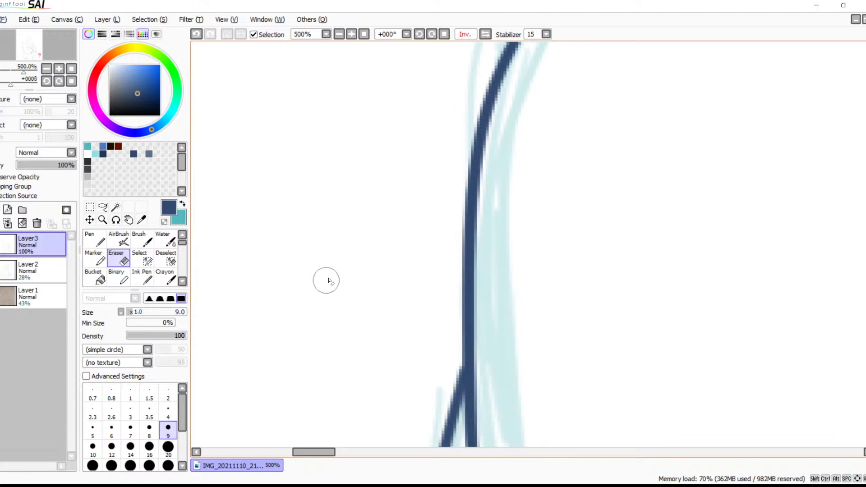
left_click_drag(383, 191, 365, 227)
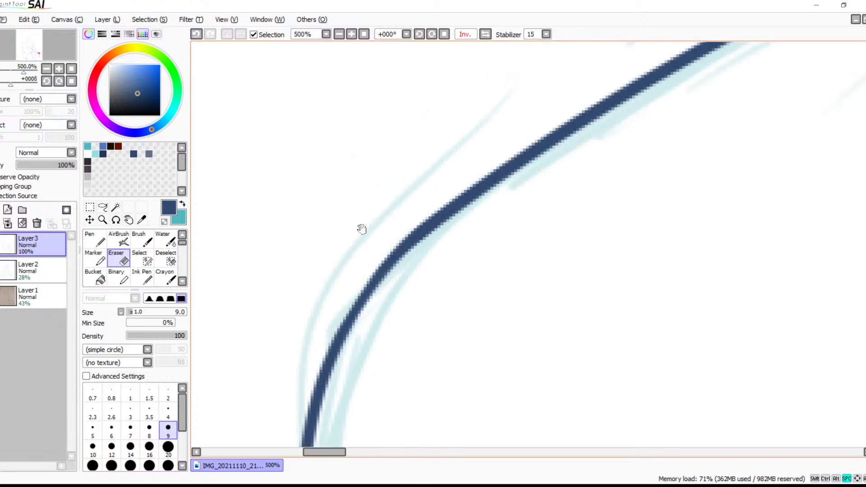
Retrace the outside of the second leg's knee bend to even out the joined line
key("b")
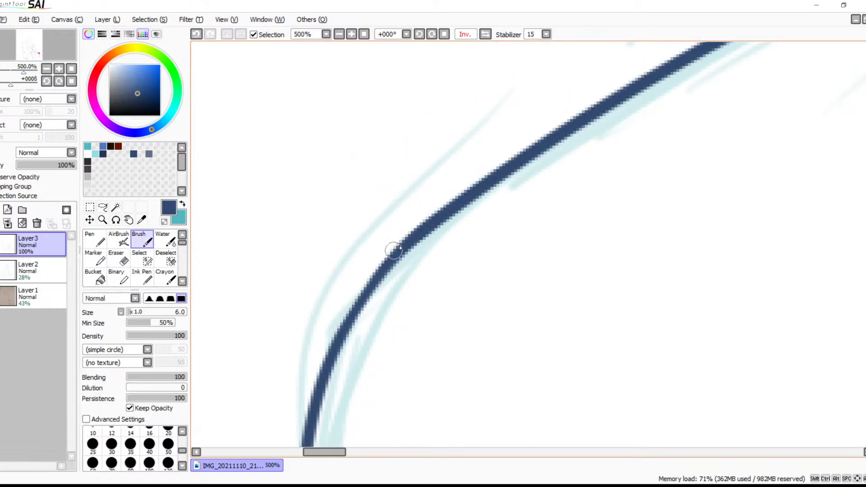
left_click_drag(390, 253, 324, 375)
mouse_move(407, 324)
left_mouse_down()
mouse_move(474, 185)
mouse_move(497, 162)
mouse_move(503, 167)
mouse_move(429, 63)
mouse_move(441, 117)
mouse_move(452, 116)
left_mouse_up()
Draw a spiky fur tuft of four curved strokes on the inner edge of the other leg, over the sketched tuft
left_click(338, 35)
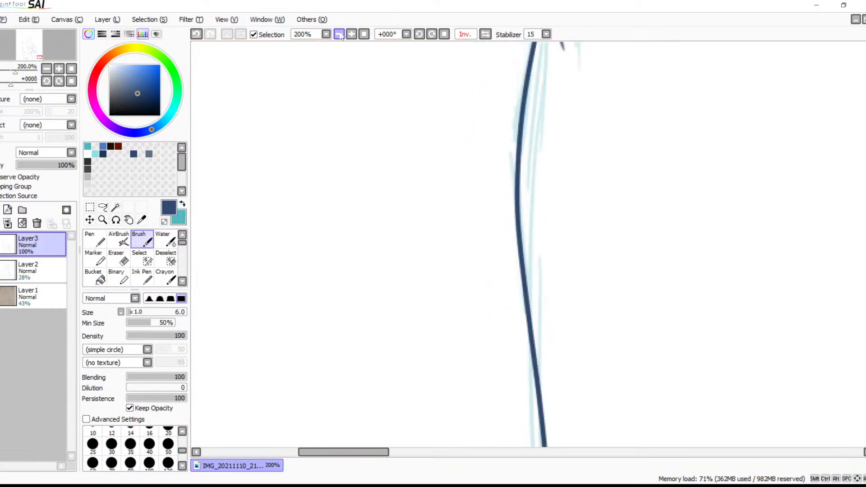
left_click(339, 34)
left_click(339, 34)
mouse_move(602, 132)
left_mouse_down()
mouse_move(513, 128)
mouse_move(518, 176)
mouse_move(478, 151)
mouse_move(431, 144)
mouse_move(464, 103)
mouse_move(335, 108)
left_mouse_up()
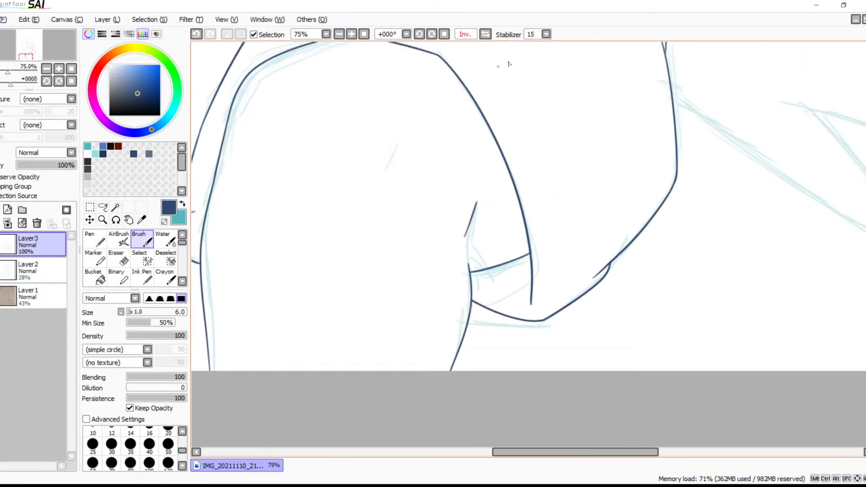
left_click(351, 35)
left_click(352, 35)
left_click(352, 35)
left_click(351, 35)
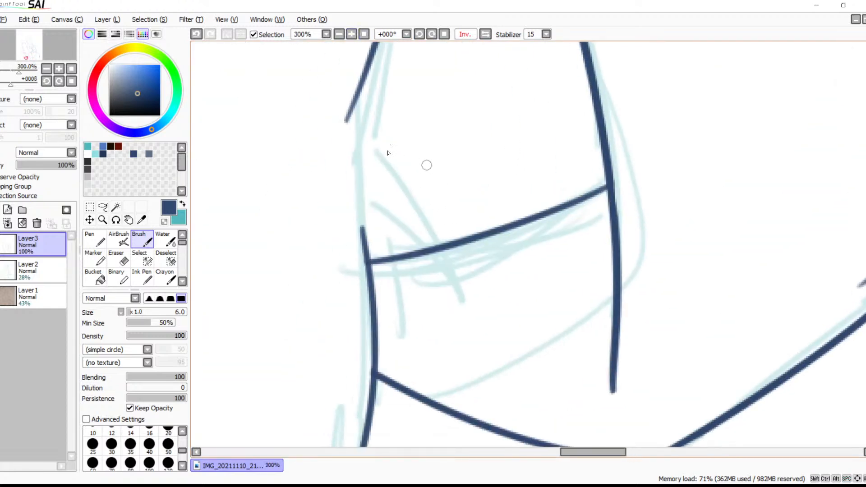
left_click_drag(363, 143, 482, 287)
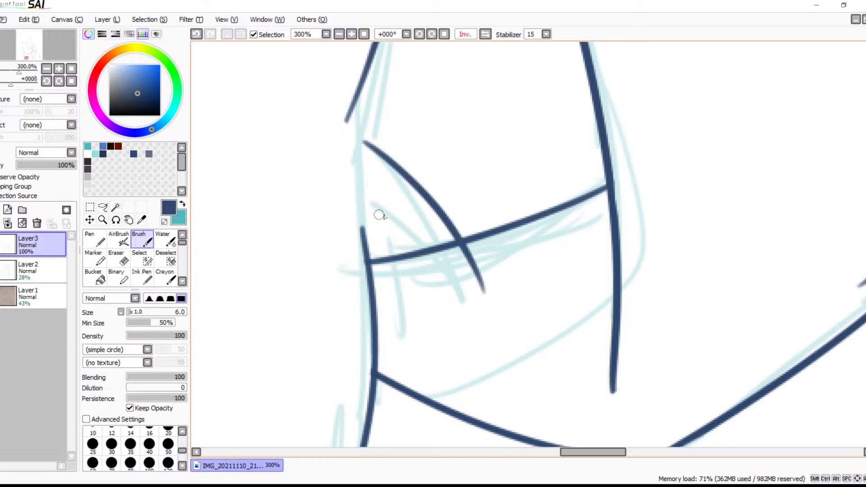
key("ctrl+z")
mouse_move(367, 141)
left_mouse_down()
mouse_move(433, 199)
mouse_move(464, 258)
left_mouse_up()
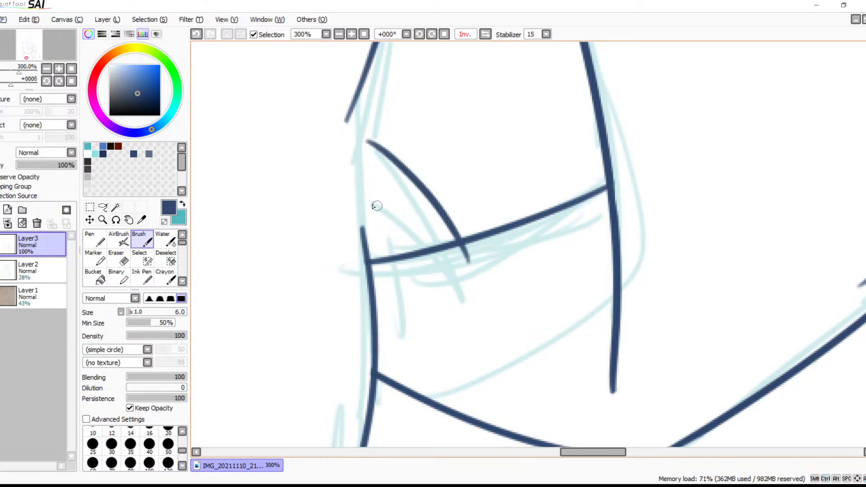
left_click_drag(371, 204, 481, 261)
left_click_drag(379, 220, 456, 312)
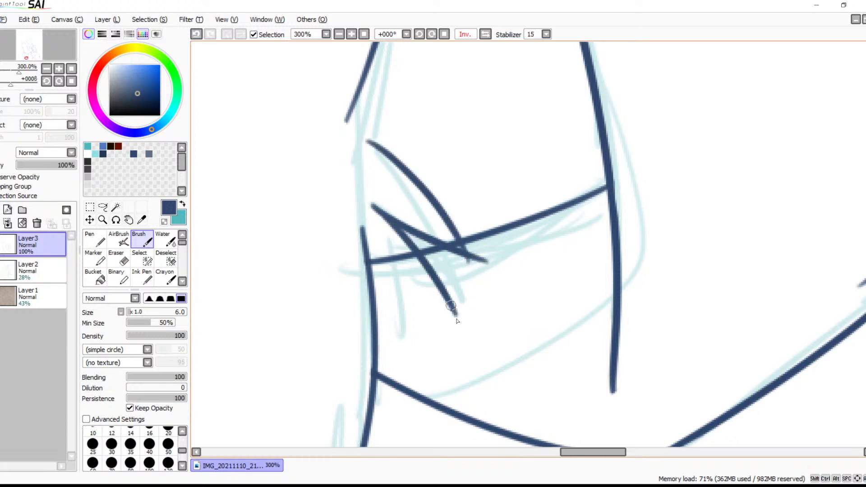
left_click_drag(373, 289, 457, 311)
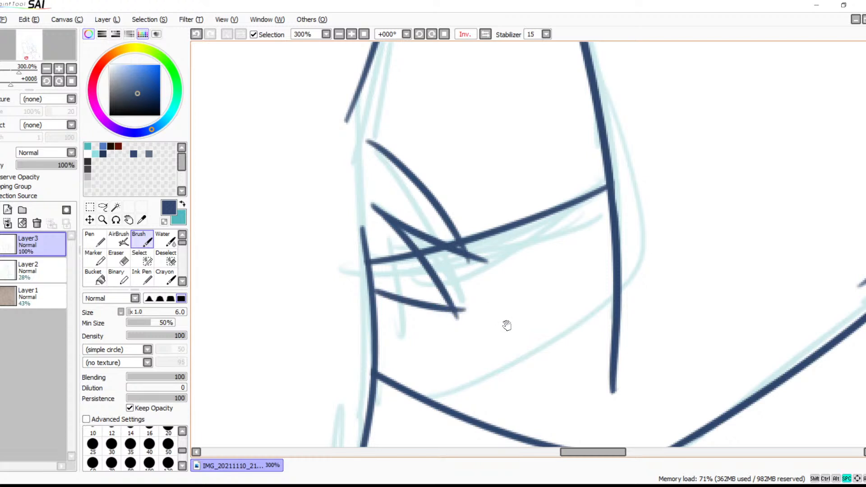
Erase the crossing line between the leg edge and the new tuft, and trim the overshoot at the upper spike's tip
left_click_drag(503, 323, 464, 248)
left_click(351, 34)
left_click(351, 34)
left_click(351, 35)
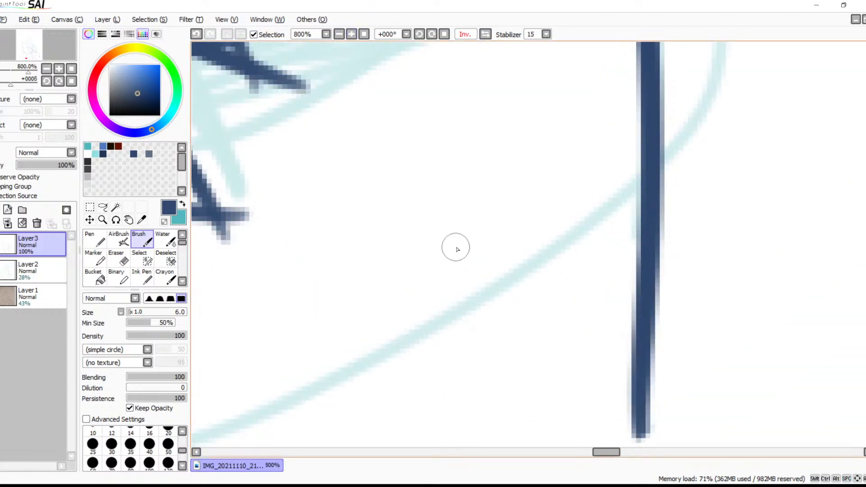
key("space")
left_click_drag(479, 286, 634, 371)
left_click_drag(491, 260, 606, 328)
left_click_drag(522, 268, 579, 263)
key("e")
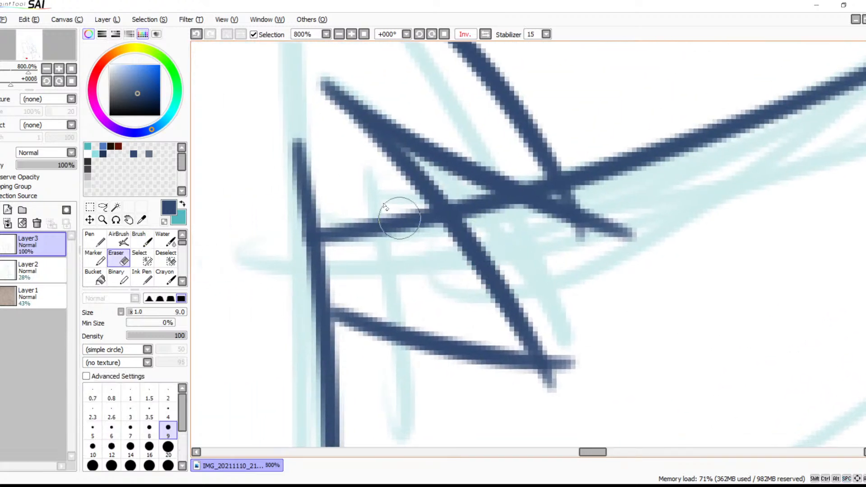
mouse_move(427, 238)
left_mouse_down()
mouse_move(410, 218)
mouse_move(420, 228)
mouse_move(404, 228)
mouse_move(381, 255)
mouse_move(344, 238)
left_mouse_up()
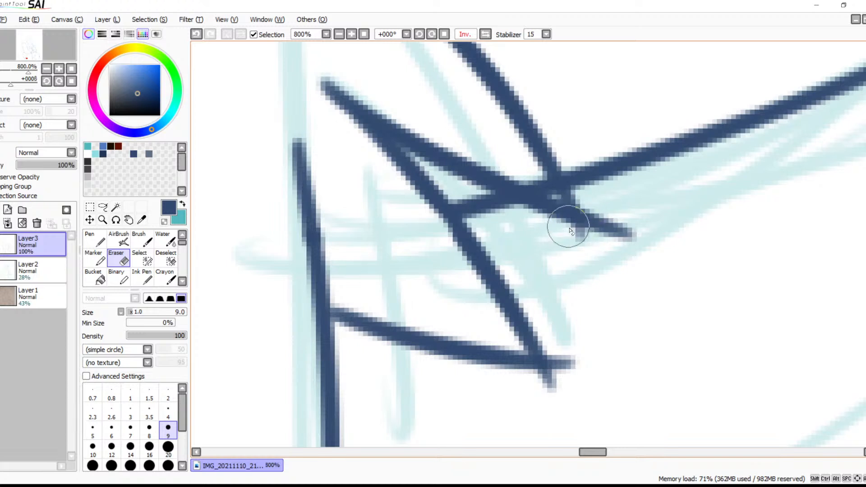
mouse_move(601, 211)
left_mouse_down()
mouse_move(601, 242)
mouse_move(571, 243)
mouse_move(588, 236)
mouse_move(595, 216)
mouse_move(591, 234)
mouse_move(579, 235)
mouse_move(590, 233)
mouse_move(582, 232)
mouse_move(595, 207)
mouse_move(641, 241)
left_mouse_up()
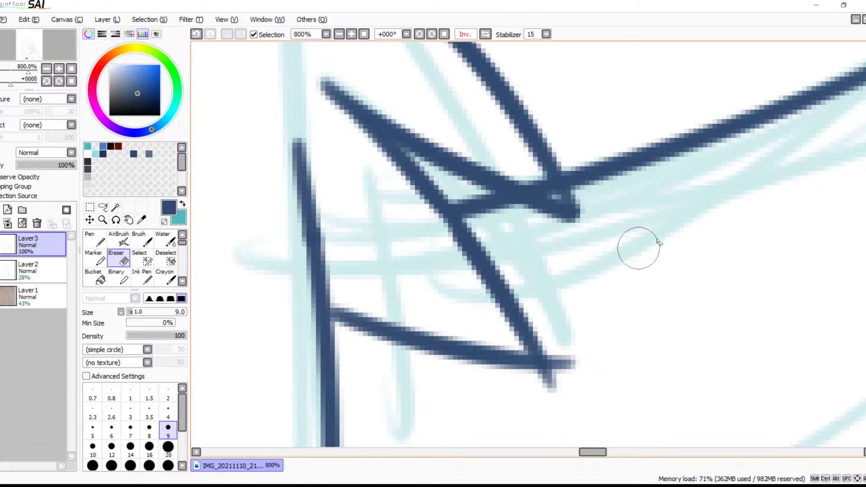
Trim the crossing stroke ends at the lower spike of the fur tuft into a clean point
key("space")
left_click_drag(643, 336, 603, 175)
mouse_move(525, 212)
left_mouse_down()
mouse_move(521, 203)
mouse_move(519, 223)
left_mouse_up()
key("ctrl+z")
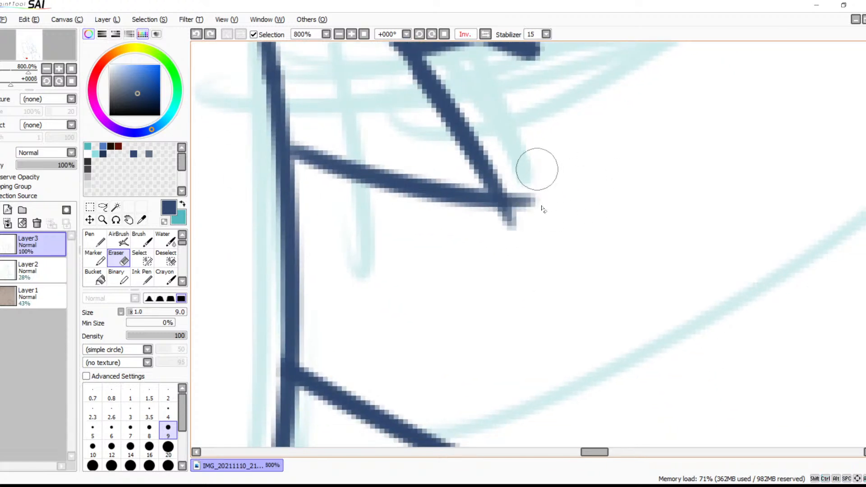
mouse_move(522, 225)
left_mouse_down()
mouse_move(503, 229)
mouse_move(519, 212)
mouse_move(591, 350)
left_mouse_up()
left_click_drag(570, 238, 581, 284)
mouse_move(544, 215)
left_mouse_down()
mouse_move(579, 237)
mouse_move(559, 214)
mouse_move(569, 228)
mouse_move(560, 199)
mouse_move(540, 198)
mouse_move(580, 238)
mouse_move(579, 217)
mouse_move(598, 189)
mouse_move(594, 246)
left_mouse_up()
key("ctrl+z")
key("ctrl+z")
Redraw the lower edge of the fur tuft's upper spike out to its tip
key("b")
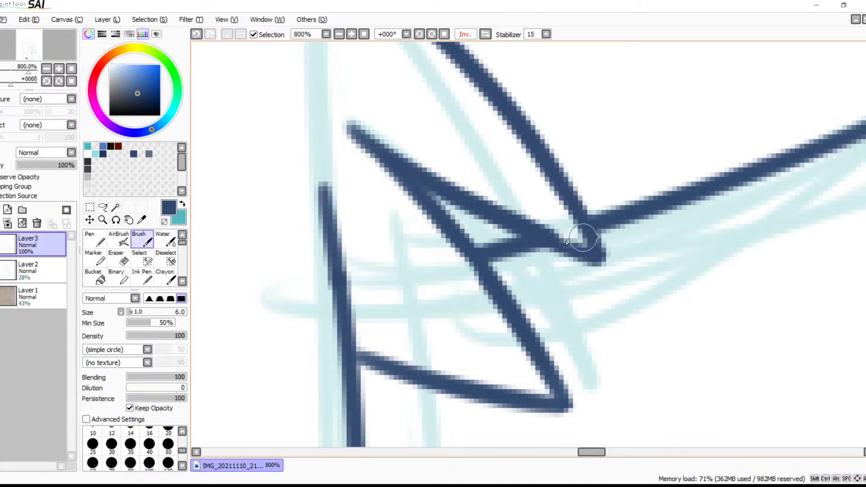
left_click_drag(535, 227, 589, 247)
key("ctrl+z")
left_click_drag(528, 228, 587, 250)
key("space")
mouse_move(679, 197)
left_mouse_down()
mouse_move(593, 235)
mouse_move(669, 149)
left_mouse_up()
left_click_drag(540, 228, 621, 184)
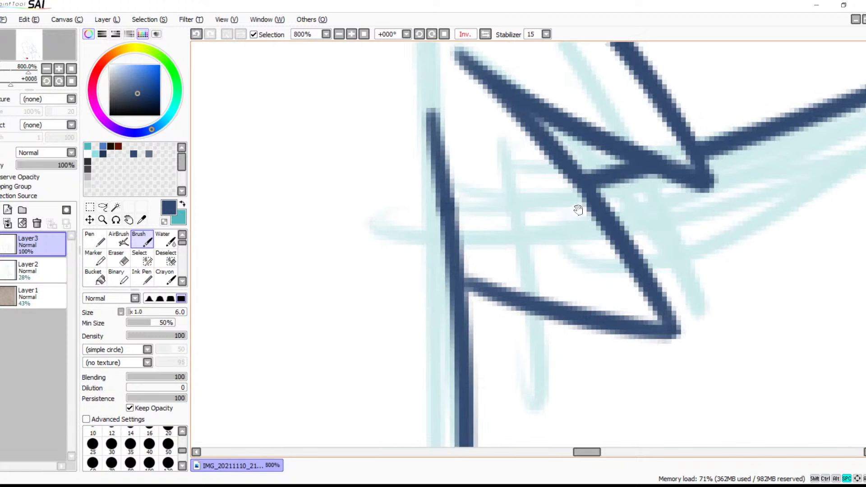
Add a short rounded hook to the lower end of the thigh line beside the fur tuft and clean its corner with the Eraser
mouse_move(585, 197)
left_mouse_down()
mouse_move(542, 256)
mouse_move(555, 201)
mouse_move(518, 299)
left_mouse_up()
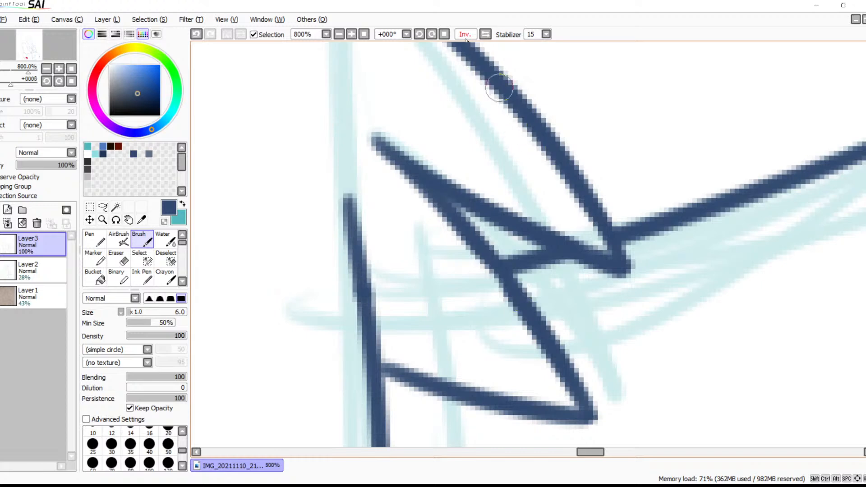
left_click(351, 34)
left_click(352, 34)
left_click(351, 34)
left_click(338, 35)
left_click(339, 34)
left_click(338, 34)
left_click(338, 34)
left_click(338, 34)
left_click(338, 34)
left_click(338, 34)
left_click(338, 35)
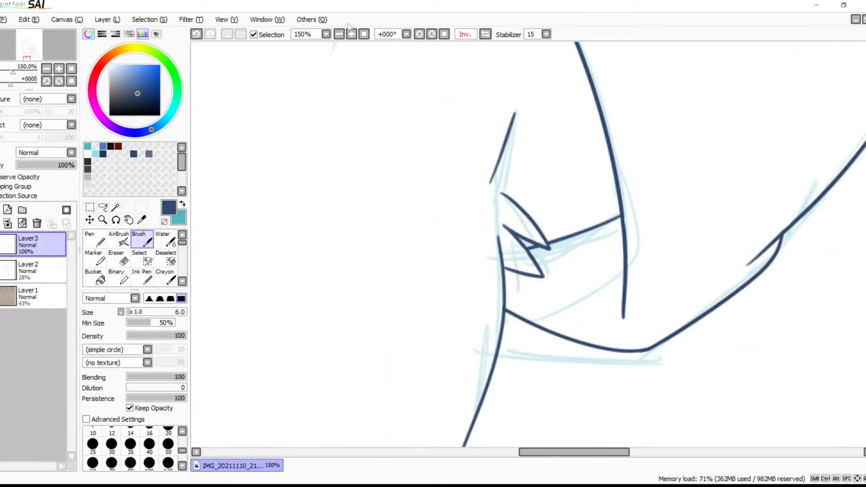
left_click_drag(485, 222, 495, 170)
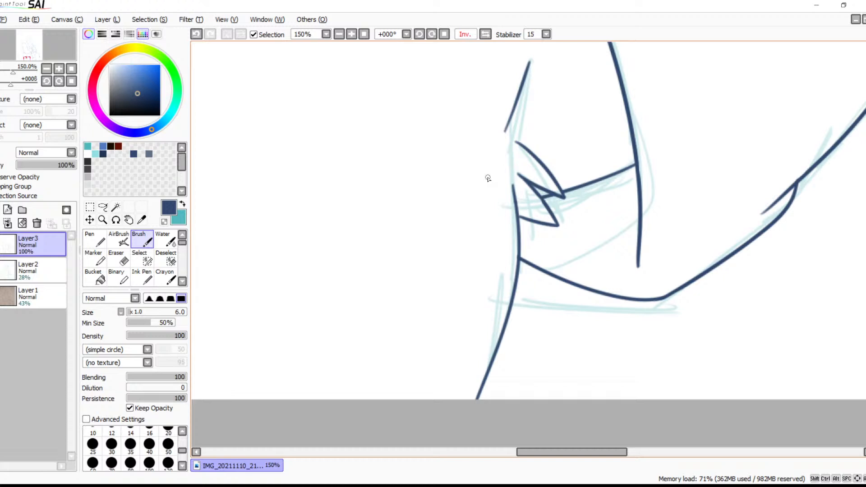
left_click_drag(489, 326, 413, 420)
mouse_move(494, 298)
left_mouse_down()
mouse_move(452, 352)
mouse_move(538, 305)
mouse_move(552, 253)
left_mouse_up()
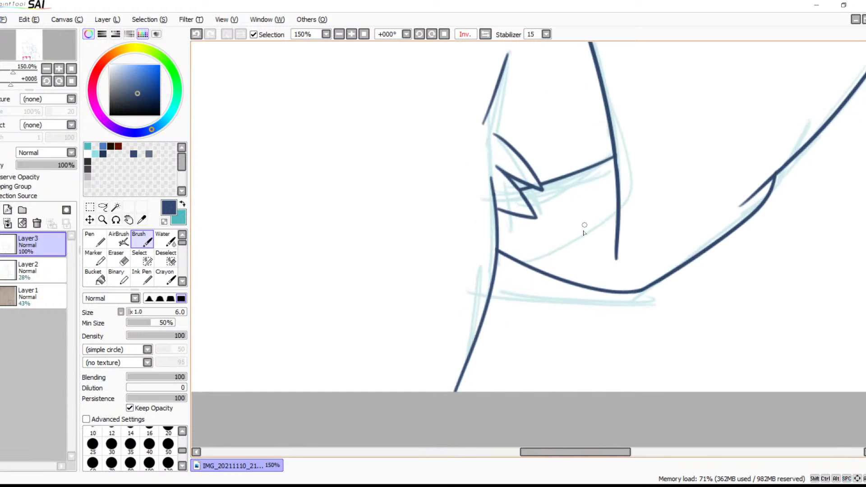
left_click(351, 34)
left_click(351, 34)
left_click(351, 34)
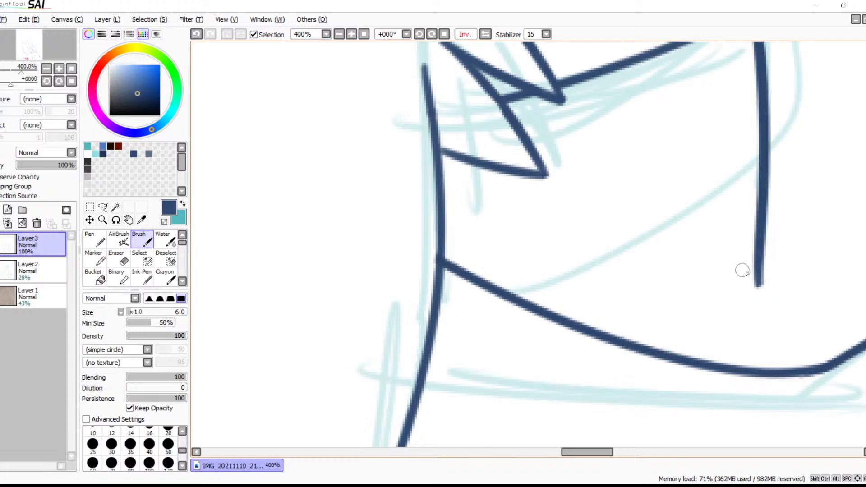
left_click_drag(754, 275, 712, 288)
left_click_drag(759, 271, 745, 293)
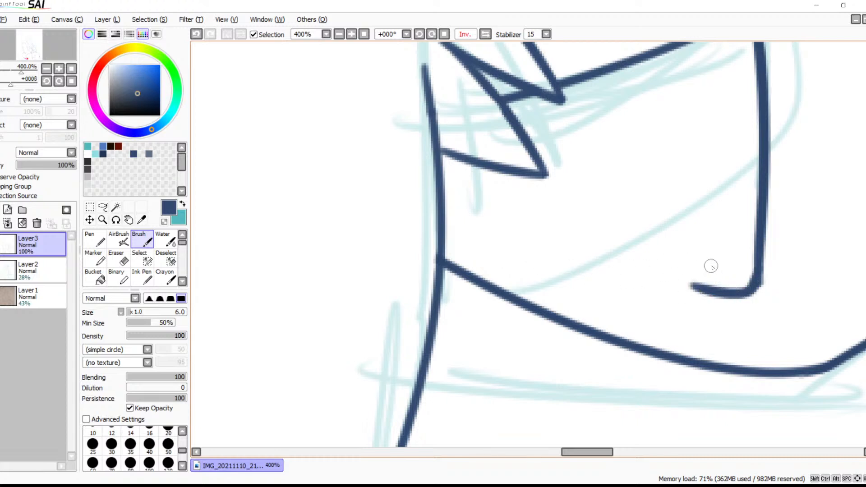
key("e")
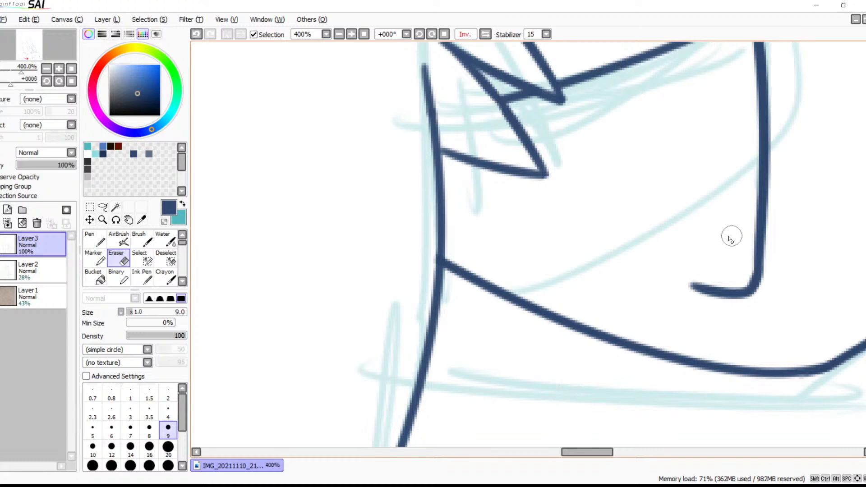
Erase the end of the lower shorts line that overshoots the neighbouring leg's outer contour between the two legs
left_click(338, 35)
left_click(339, 34)
left_click(338, 34)
left_click_drag(429, 180, 643, 286)
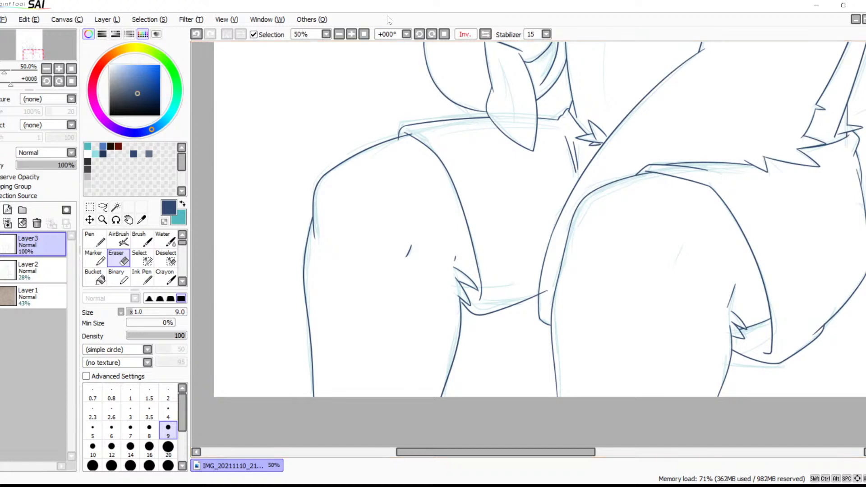
scroll(558, 234, "up", 5)
left_click_drag(558, 233, 638, 33)
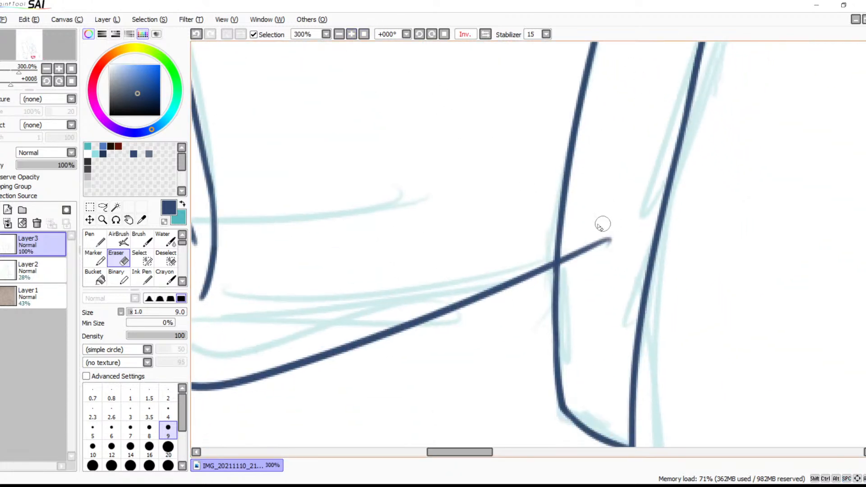
mouse_move(614, 254)
left_mouse_down()
mouse_move(610, 227)
mouse_move(581, 256)
mouse_move(573, 242)
mouse_move(567, 258)
left_mouse_up()
Examine the knee, arm and waist contours for stray line ends and locate the tail sketch
left_click_drag(660, 90, 479, 410)
left_click_drag(676, 112, 518, 309)
left_click_drag(678, 215, 566, 305)
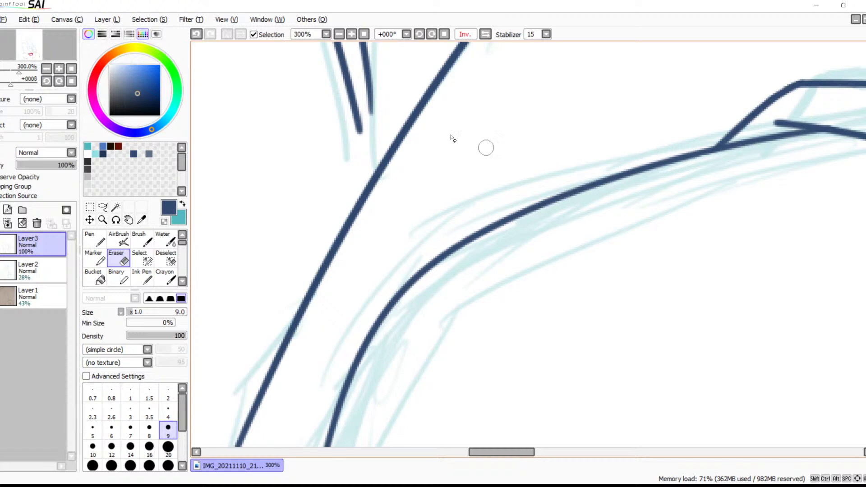
left_click(341, 34)
left_click(340, 34)
left_click(340, 34)
left_click(341, 34)
left_click(341, 35)
key("space")
mouse_move(490, 274)
left_mouse_down()
mouse_move(446, 279)
mouse_move(481, 273)
mouse_move(551, 135)
mouse_move(595, 175)
mouse_move(567, 195)
mouse_move(576, 240)
mouse_move(383, 245)
left_mouse_up()
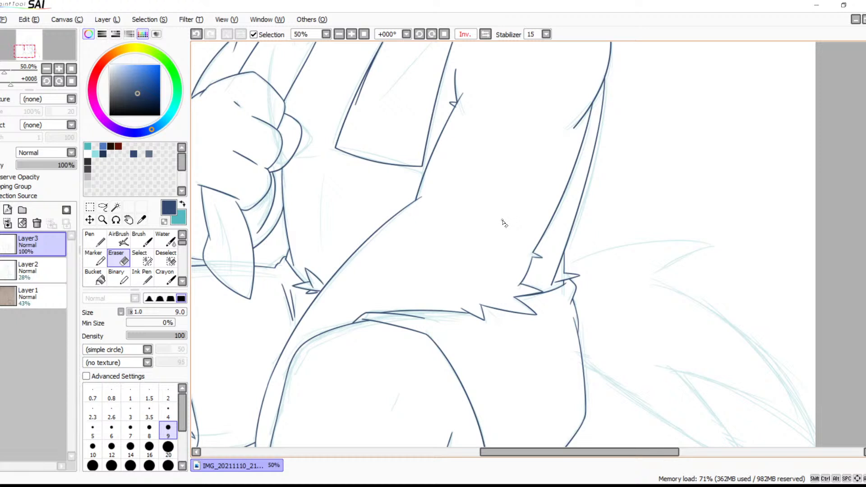
Draw the tail's upper tuft with the Brush: a long arched stroke out to the tip and a shorter stroke back underneath
left_click(351, 33)
left_click(351, 34)
left_click(352, 34)
left_click_drag(709, 269, 442, 187)
key("b")
left_click_drag(609, 227, 570, 193)
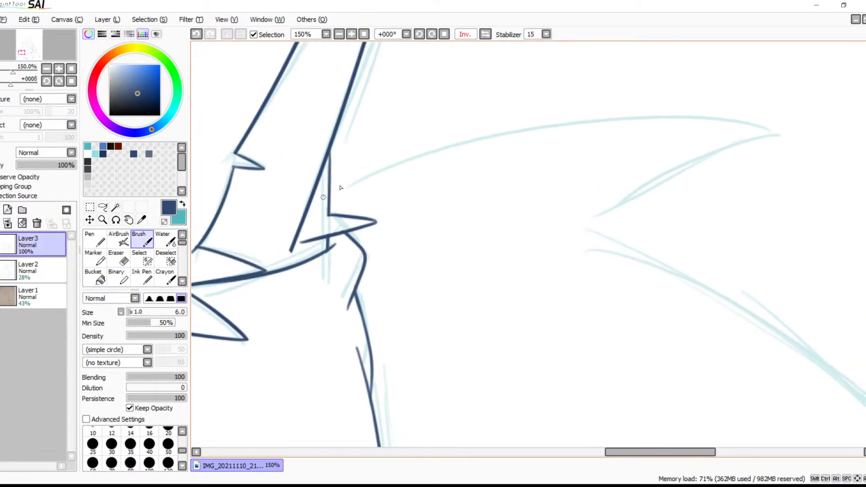
left_click_drag(324, 197, 746, 117)
key("ctrl+z")
mouse_move(324, 196)
left_mouse_down()
mouse_move(737, 116)
mouse_move(802, 128)
mouse_move(524, 247)
mouse_move(532, 242)
left_mouse_up()
key("space")
left_click_drag(672, 254, 495, 118)
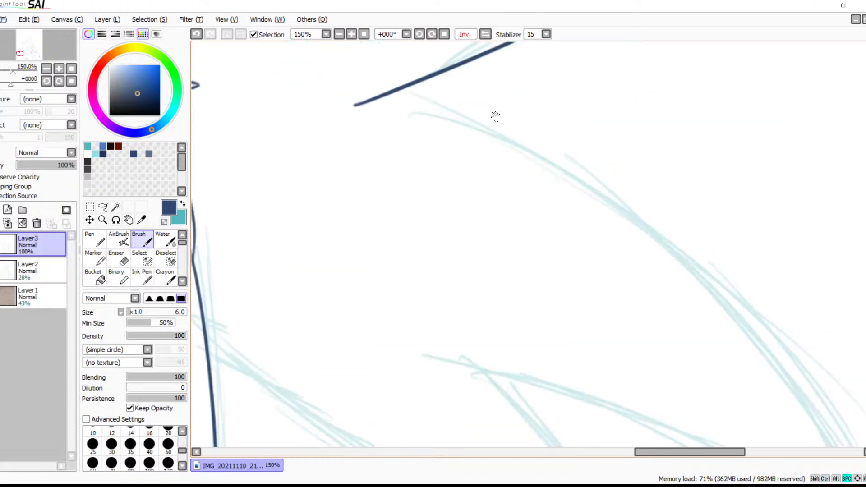
Draw the tail's long outer curve down to the canvas edge and the underside stroke of that large tuft
left_click(339, 35)
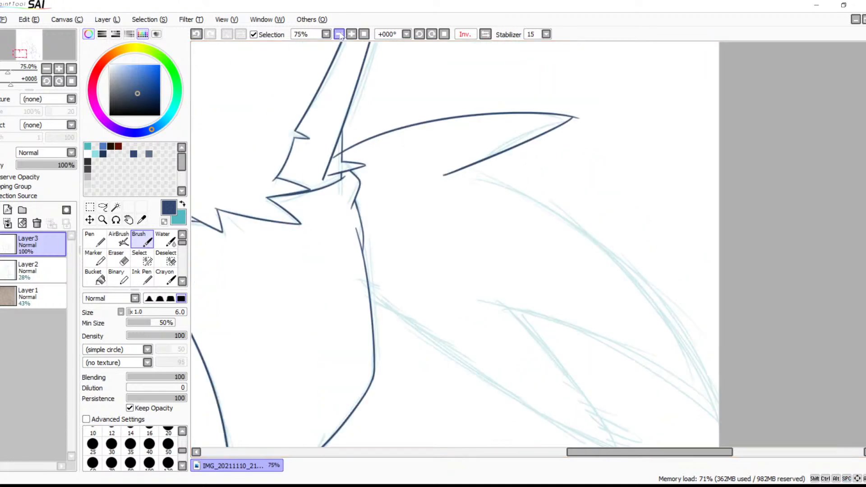
mouse_move(457, 170)
left_mouse_down()
mouse_move(700, 334)
mouse_move(708, 391)
left_mouse_up()
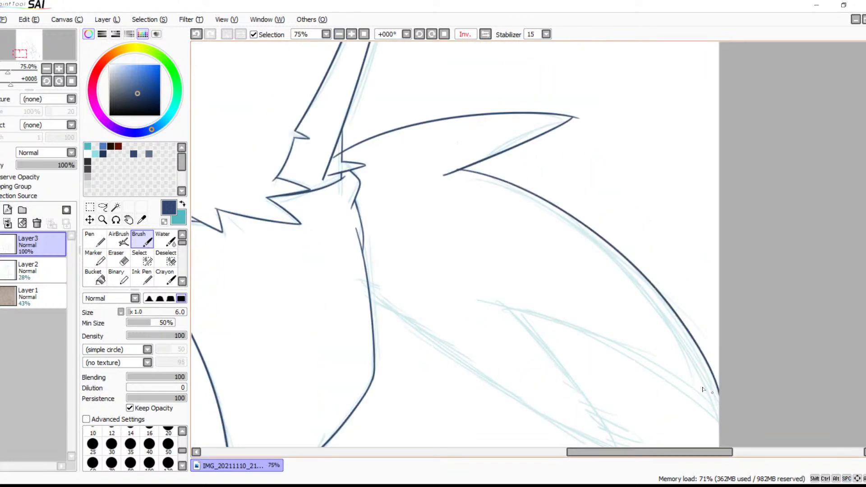
left_click_drag(550, 316, 766, 423)
scroll(570, 309, "down", 3)
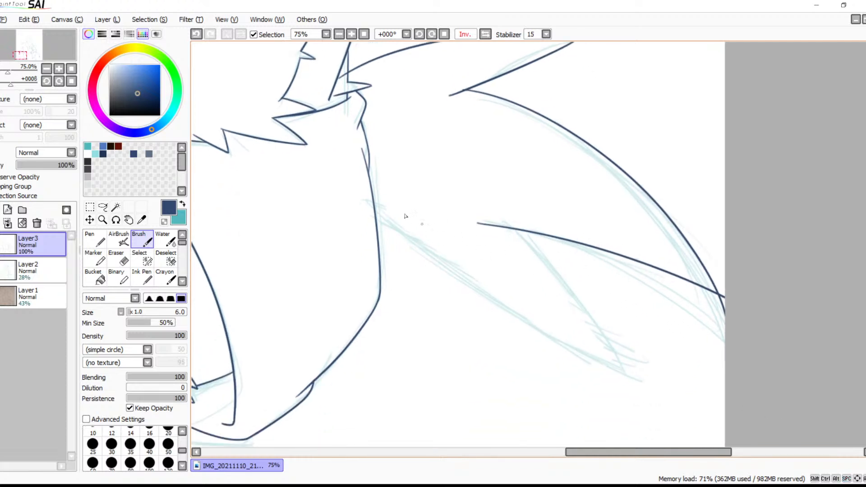
Draw the tail's lower contour from the shorts outward and a curved inner stroke crossing it to form the lower tuft
mouse_move(381, 230)
left_mouse_down()
mouse_move(516, 326)
mouse_move(704, 409)
left_mouse_up()
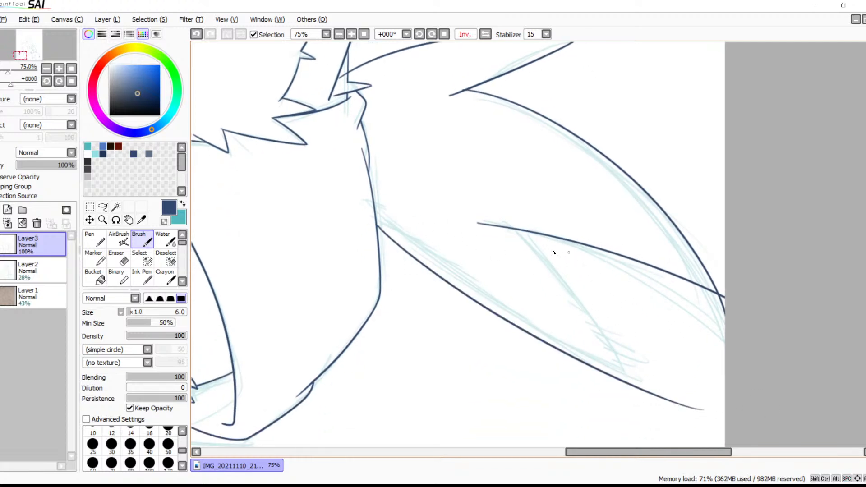
mouse_move(516, 230)
left_mouse_down()
mouse_move(574, 293)
mouse_move(620, 424)
left_mouse_up()
mouse_move(614, 361)
left_mouse_down()
mouse_move(508, 286)
mouse_move(509, 268)
left_mouse_up()
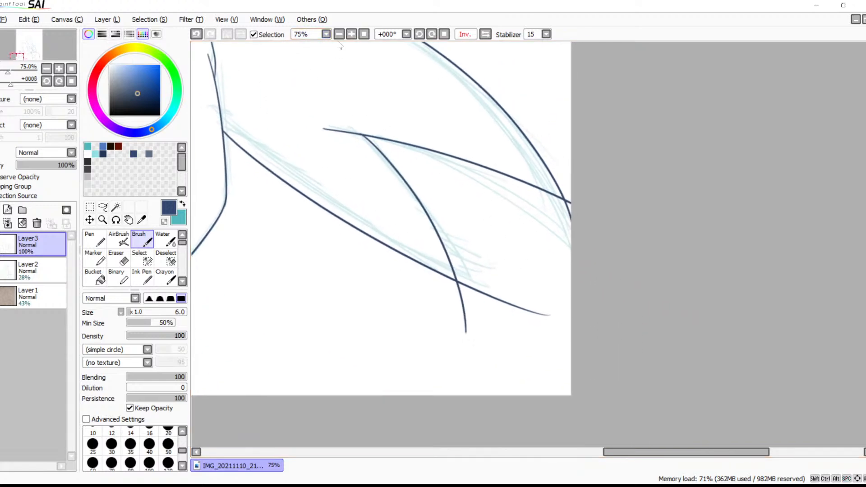
Erase the inner stroke's overshoot below the crossing at the lower tail tuft's tip
left_click(353, 37)
left_click(353, 37)
left_click(353, 37)
left_click(353, 37)
left_click_drag(360, 354, 545, 168)
left_click(351, 37)
left_click(351, 37)
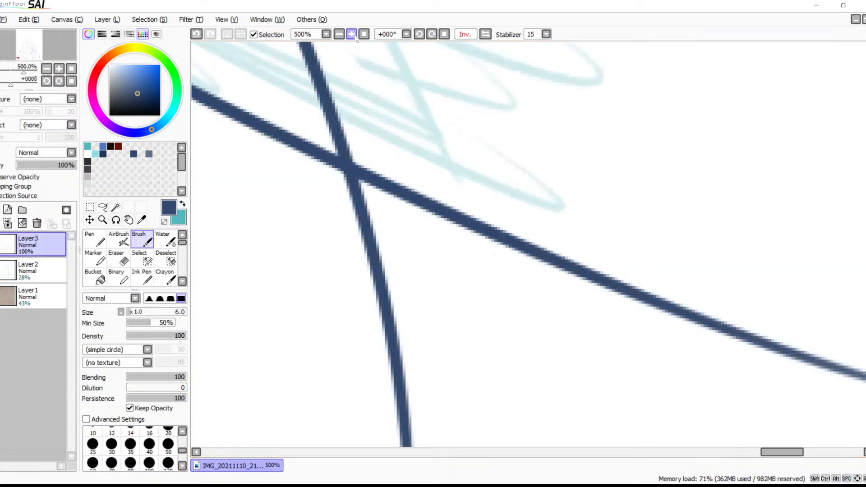
left_click(351, 37)
left_click_drag(452, 189, 488, 224)
key("e")
mouse_move(392, 208)
left_mouse_down()
mouse_move(372, 161)
mouse_move(388, 224)
mouse_move(365, 168)
mouse_move(380, 213)
mouse_move(348, 219)
mouse_move(360, 225)
mouse_move(341, 209)
mouse_move(368, 196)
mouse_move(352, 257)
mouse_move(390, 294)
mouse_move(358, 350)
mouse_move(366, 374)
mouse_move(415, 380)
mouse_move(421, 404)
mouse_move(400, 468)
left_mouse_up()
key("space")
mouse_move(489, 367)
left_mouse_down()
mouse_move(474, 262)
mouse_move(488, 88)
left_mouse_up()
mouse_move(410, 167)
left_mouse_down()
mouse_move(367, 198)
mouse_move(467, 177)
mouse_move(377, 287)
left_mouse_up()
left_click_drag(434, 231, 415, 315)
Erase the rest of the lower tail contour beyond the tuft's tip, including its faint end near the canvas edge
key("space")
left_click_drag(518, 212, 417, 393)
mouse_move(243, 190)
left_mouse_down()
mouse_move(284, 181)
mouse_move(294, 216)
mouse_move(317, 235)
mouse_move(377, 248)
mouse_move(412, 276)
mouse_move(482, 282)
mouse_move(507, 316)
mouse_move(426, 301)
mouse_move(505, 301)
mouse_move(386, 269)
mouse_move(856, 431)
left_mouse_up()
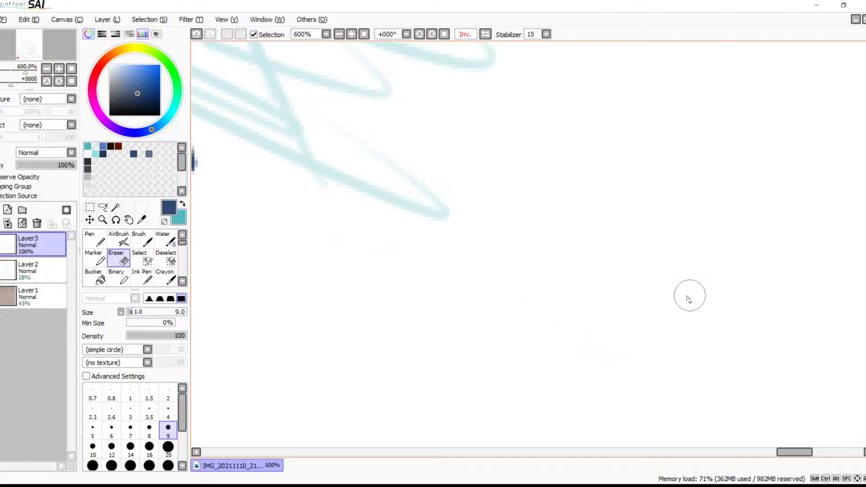
left_click_drag(709, 322, 414, 169)
left_click_drag(618, 304, 610, 286)
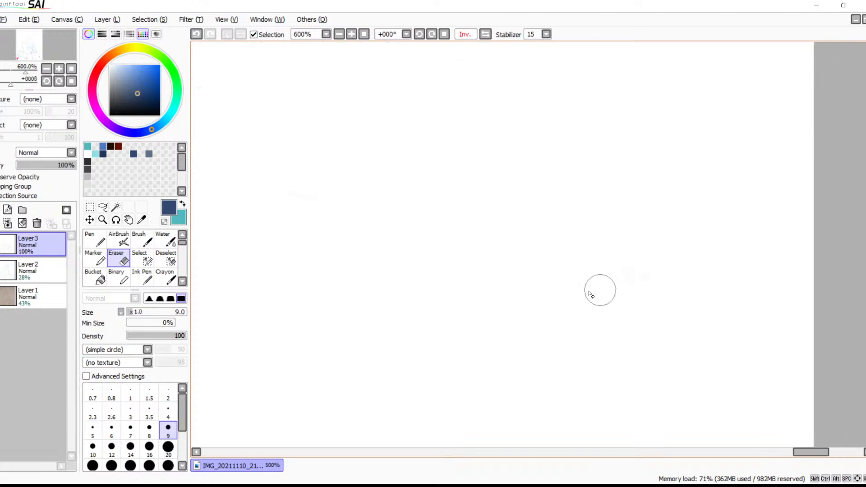
left_click_drag(621, 120, 557, 191)
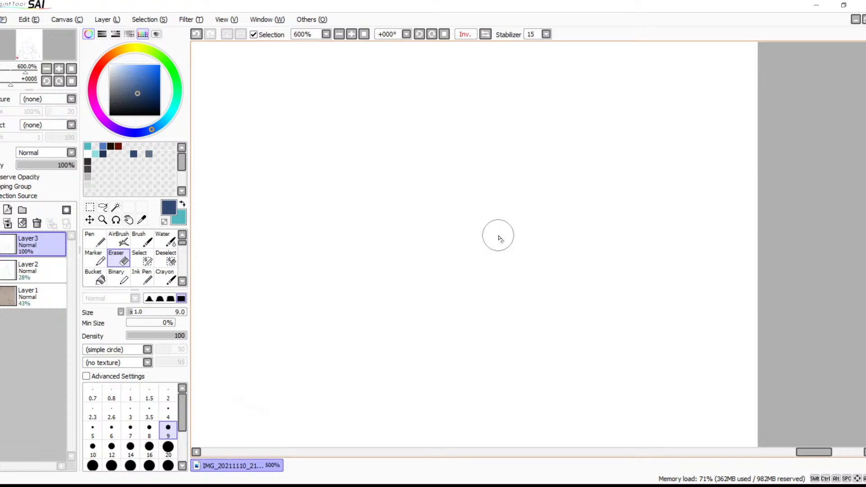
mouse_move(492, 225)
left_mouse_down()
mouse_move(495, 245)
mouse_move(517, 208)
mouse_move(527, 243)
mouse_move(588, 226)
mouse_move(624, 228)
left_mouse_up()
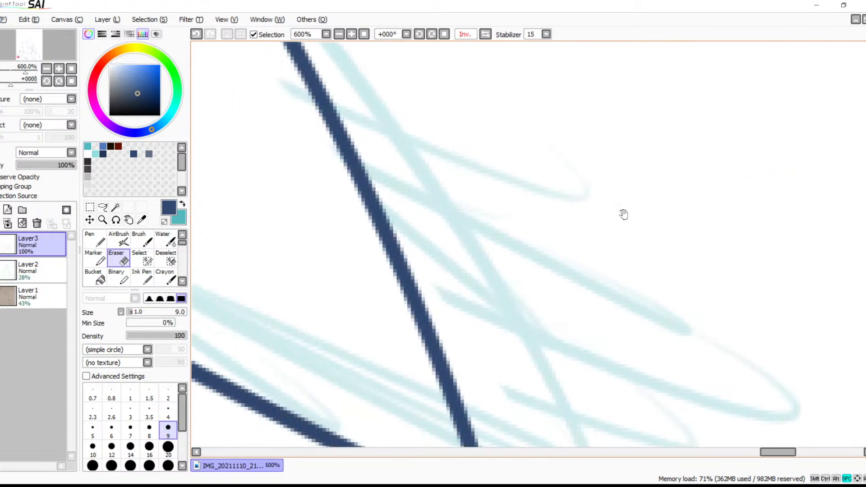
Trim the two crossing stroke ends of the large tail tuft at the canvas edge into a clean point
left_click(339, 34)
left_click(338, 34)
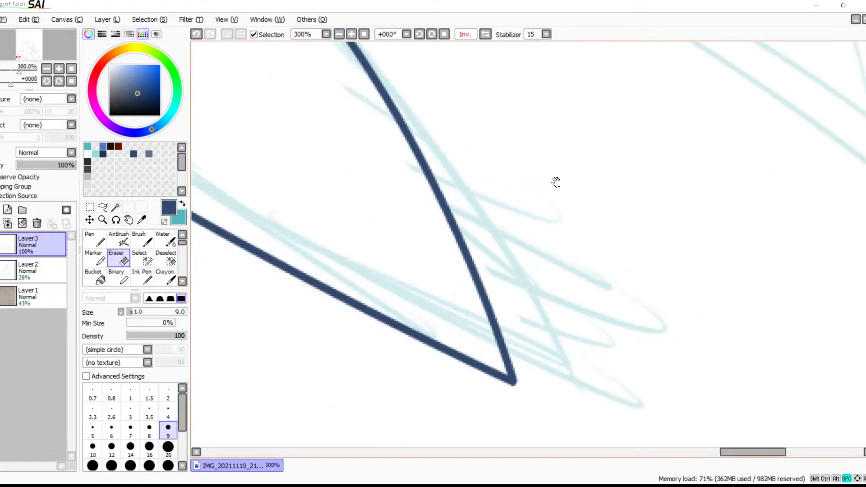
left_click_drag(564, 175, 404, 294)
left_click_drag(469, 194, 379, 222)
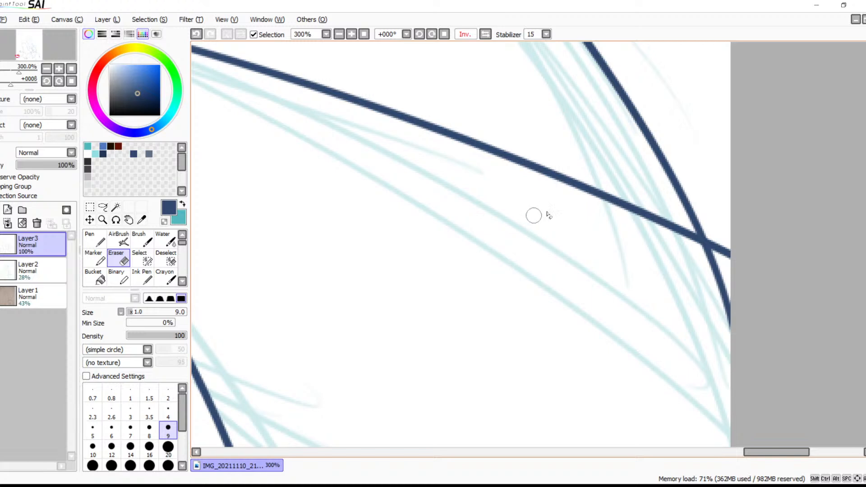
left_click(351, 34)
left_click(351, 34)
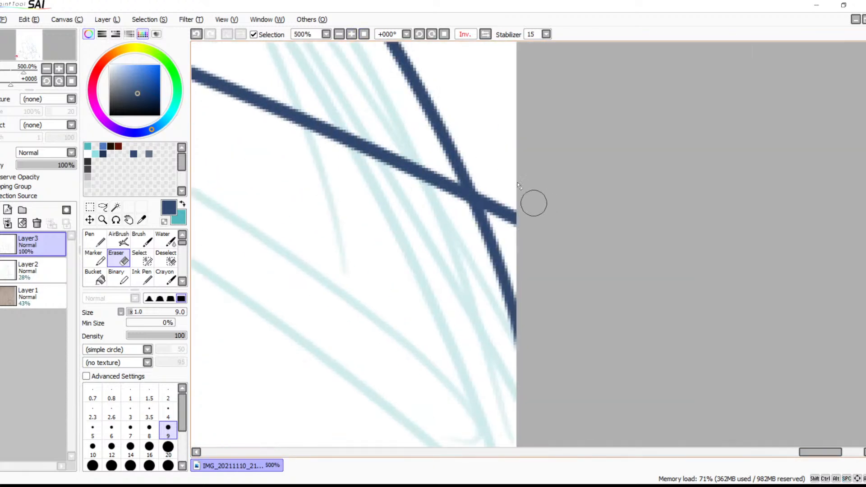
mouse_move(484, 169)
left_mouse_down()
mouse_move(504, 230)
mouse_move(481, 182)
mouse_move(499, 218)
mouse_move(489, 189)
mouse_move(516, 207)
mouse_move(523, 199)
mouse_move(507, 239)
mouse_move(461, 222)
mouse_move(460, 213)
mouse_move(492, 218)
mouse_move(483, 212)
mouse_move(488, 203)
mouse_move(484, 234)
mouse_move(512, 245)
mouse_move(492, 282)
mouse_move(513, 295)
mouse_move(500, 340)
mouse_move(512, 354)
left_mouse_up()
Turn off the mirrored canvas view and check the whole figure
left_click(485, 34)
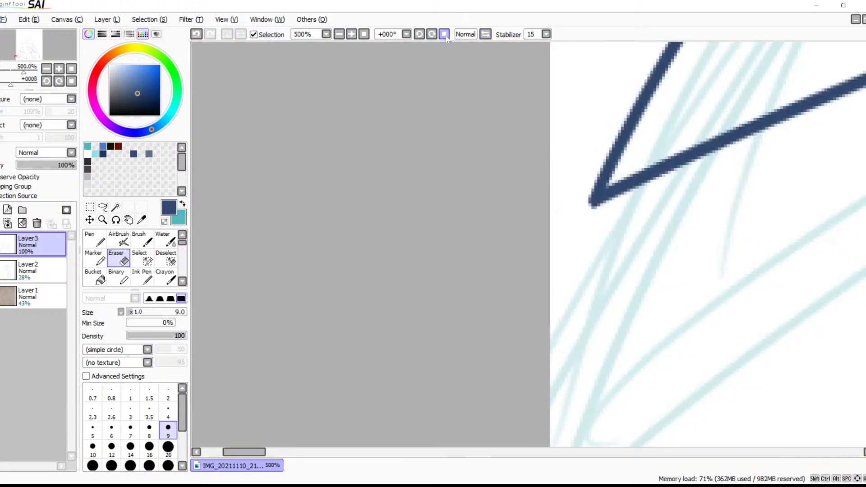
left_click(364, 34)
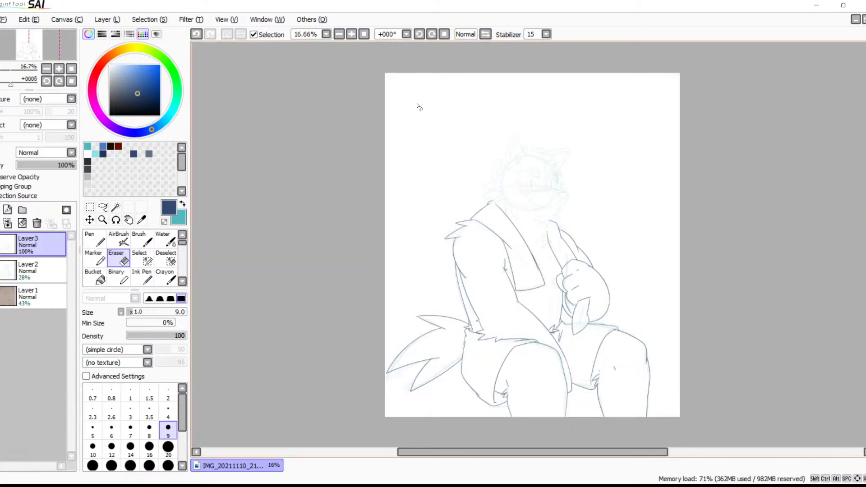
left_click(351, 35)
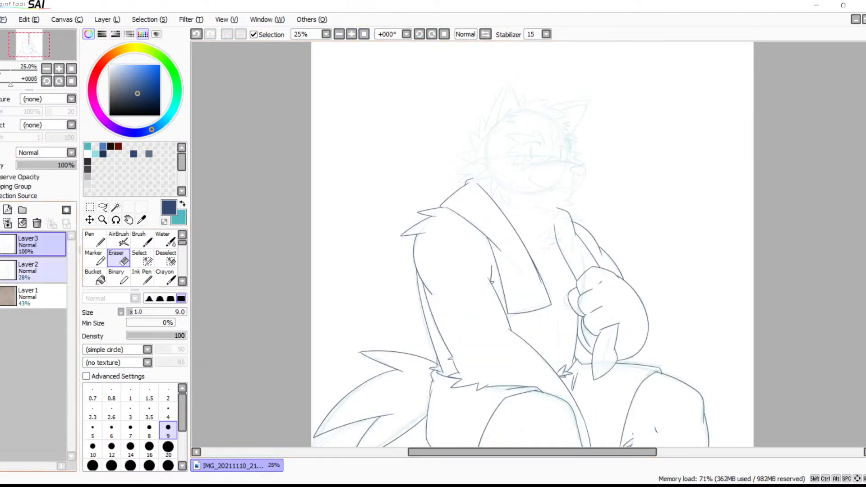
Set the opacity of the teal sketch on Layer2 to 40%
left_click(36, 269)
left_click_drag(37, 168, 86, 166)
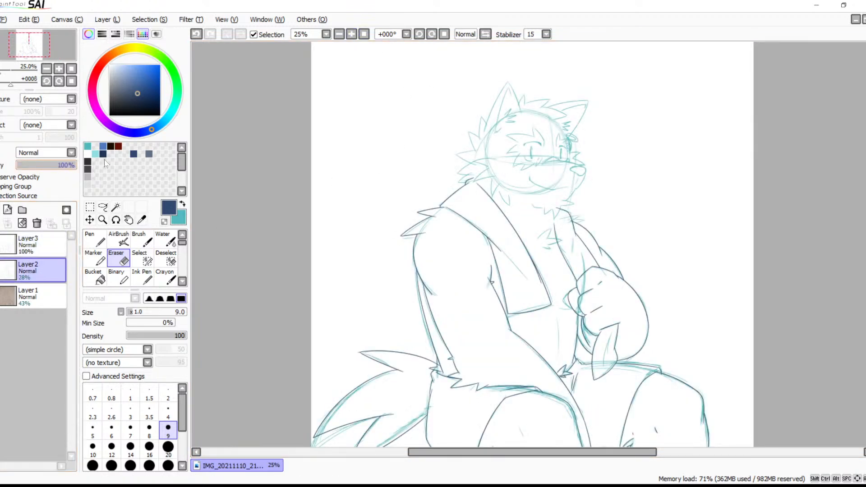
left_click_drag(526, 288, 446, 262)
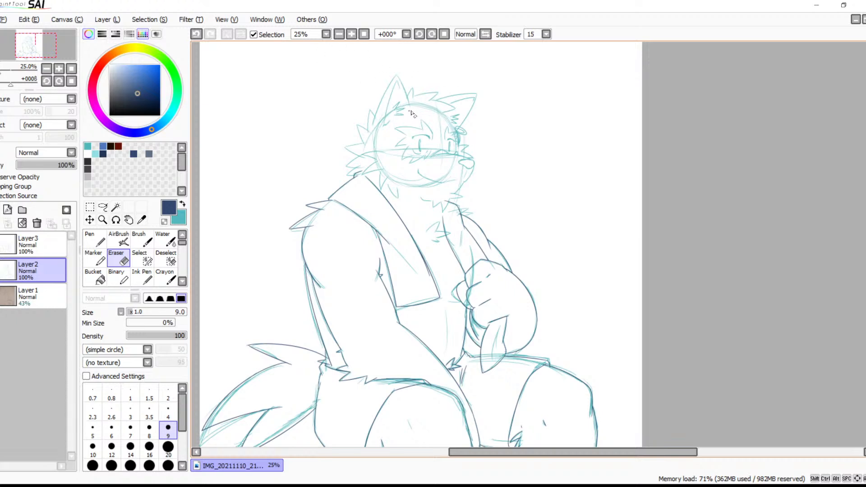
left_click(348, 36)
left_click(348, 36)
left_click(348, 36)
left_click(348, 36)
left_click(348, 36)
left_click_drag(372, 175, 598, 340)
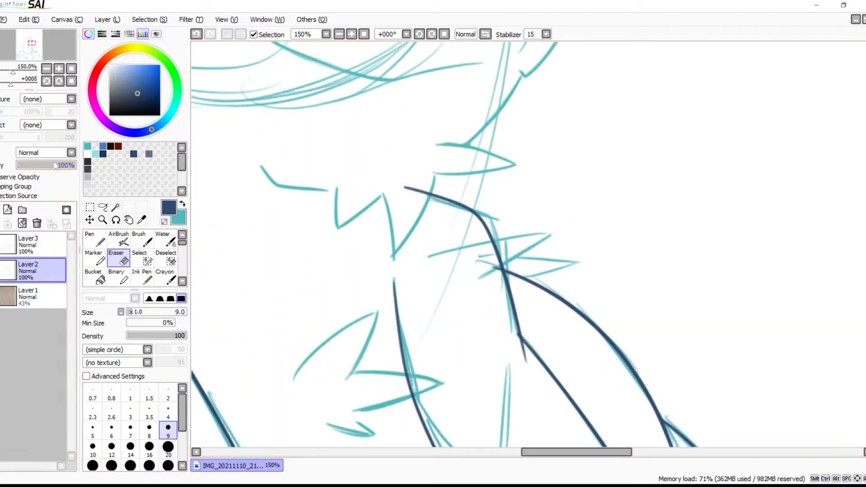
left_click_drag(56, 165, 45, 165)
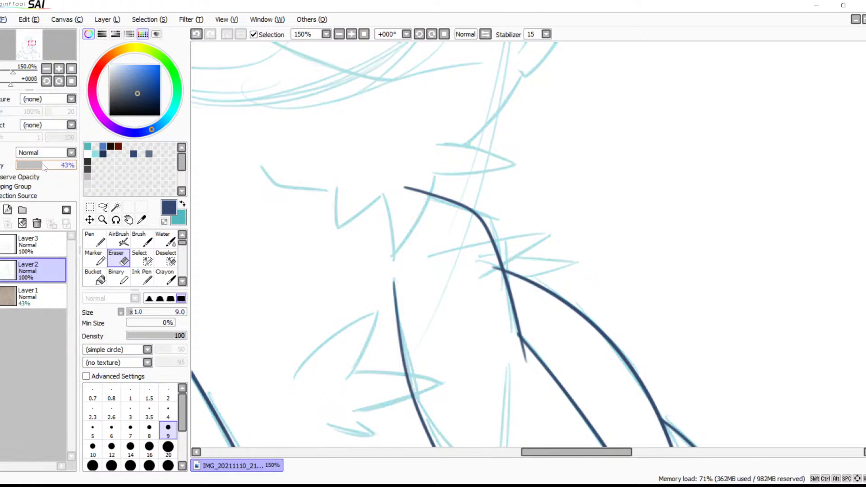
Make Layer3 active again and ready the Brush close up over the neck fur and collar
left_click(44, 252)
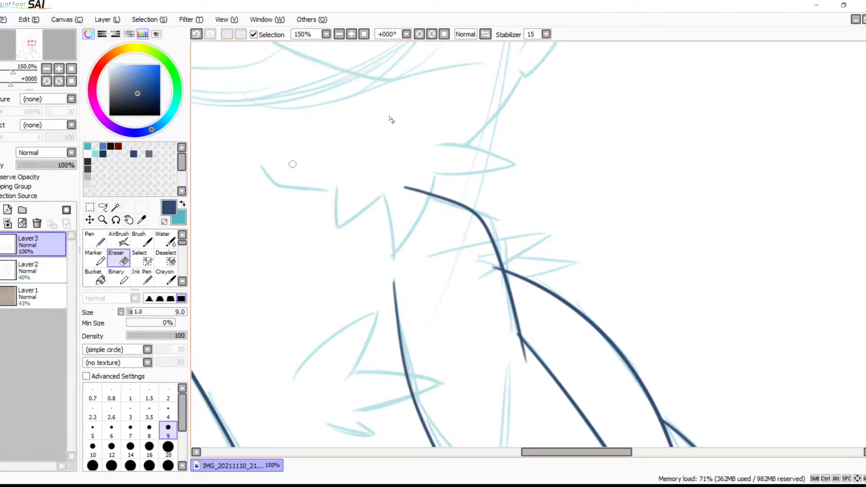
left_click(351, 34)
key("b")
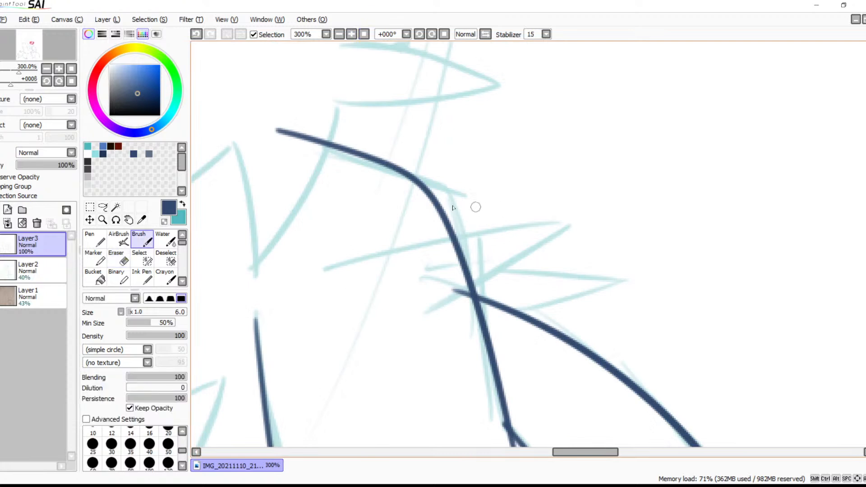
Draw two pointed fur spikes over the far shoulder, where the shoulder line crosses the collar line
left_click_drag(384, 249, 598, 212)
key("ctrl+z")
mouse_move(361, 252)
left_mouse_down()
mouse_move(576, 220)
mouse_move(562, 224)
mouse_move(578, 230)
mouse_move(585, 221)
mouse_move(415, 320)
left_mouse_up()
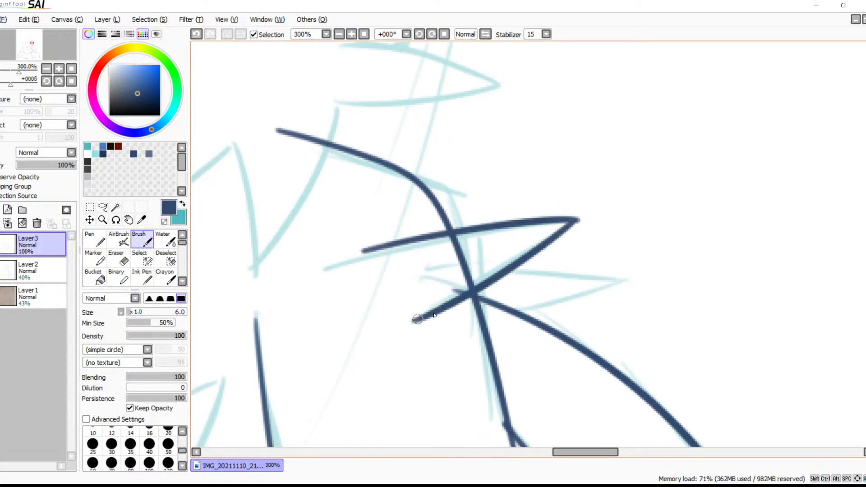
mouse_move(499, 273)
left_mouse_down()
mouse_move(611, 278)
mouse_move(518, 327)
left_mouse_up()
key("ctrl+z")
left_click_drag(609, 283, 504, 330)
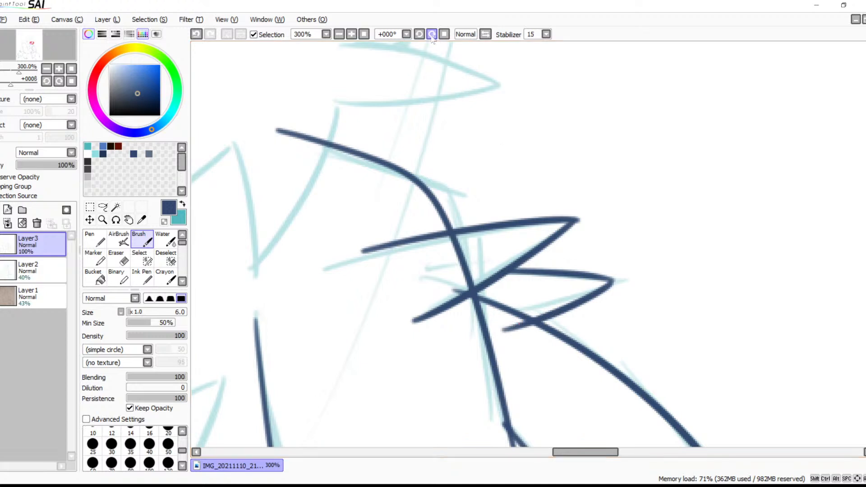
Clean the upper shoulder spike's tip and erase the stroke ends that extend inside the collar line
left_click(352, 35)
left_click(352, 35)
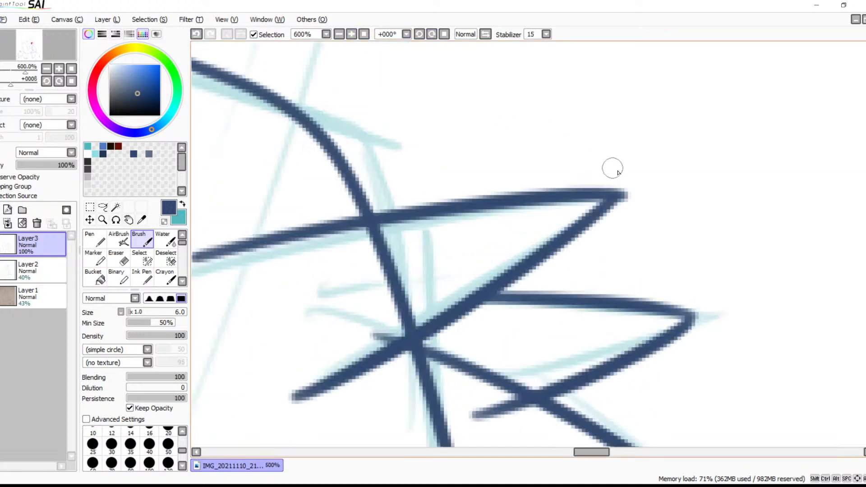
key("e")
left_click(634, 194)
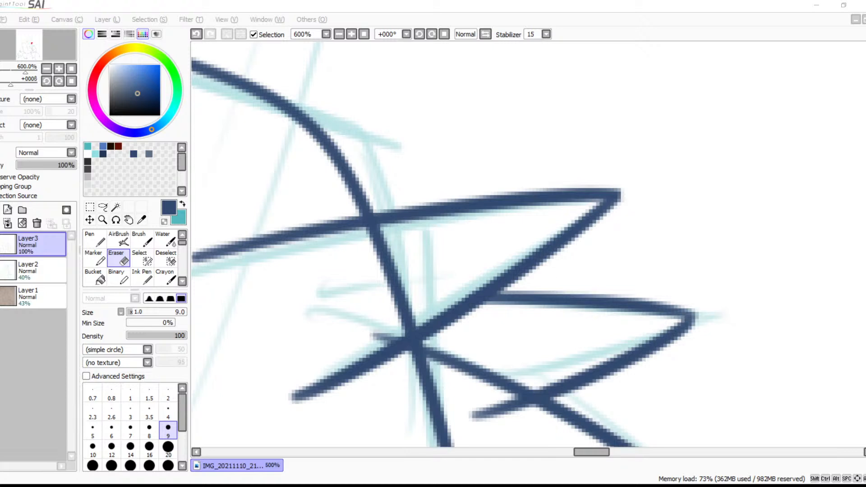
key("space")
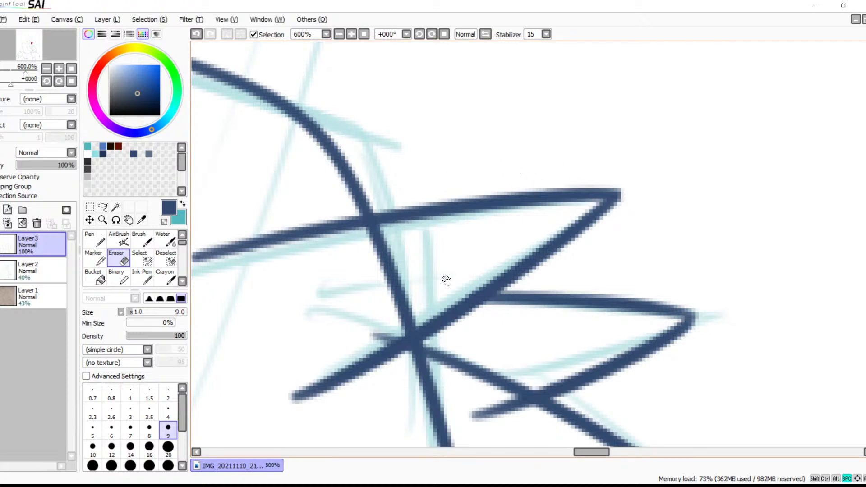
left_click_drag(448, 259, 532, 138)
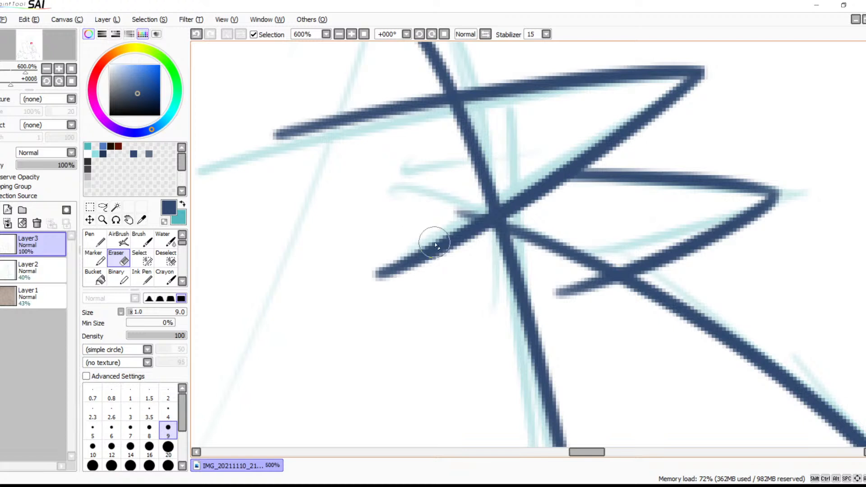
mouse_move(437, 241)
left_mouse_down()
mouse_move(454, 192)
mouse_move(466, 236)
mouse_move(466, 208)
mouse_move(470, 228)
left_mouse_up()
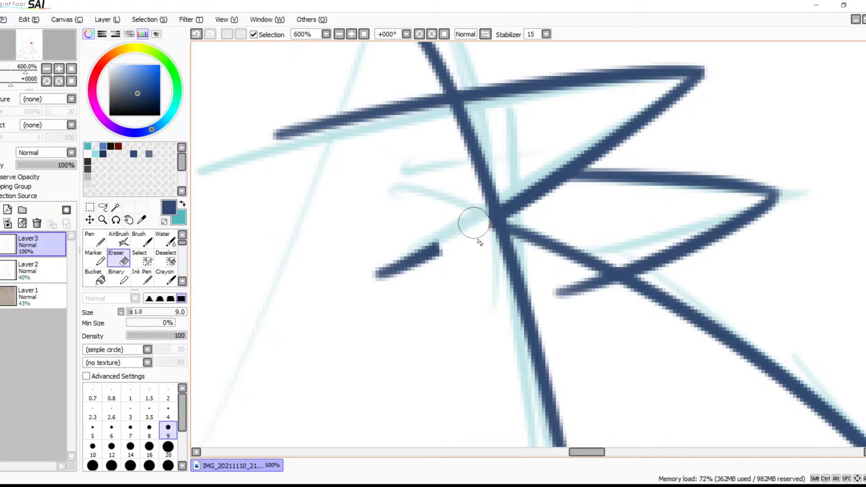
mouse_move(473, 231)
left_mouse_down()
mouse_move(458, 255)
mouse_move(426, 247)
mouse_move(369, 279)
mouse_move(347, 283)
left_mouse_up()
key("space")
mouse_move(414, 177)
left_mouse_down()
mouse_move(464, 226)
mouse_move(478, 221)
mouse_move(439, 206)
mouse_move(388, 234)
mouse_move(320, 251)
left_mouse_up()
key("space")
mouse_move(401, 316)
left_mouse_down()
mouse_move(323, 217)
mouse_move(286, 195)
left_mouse_up()
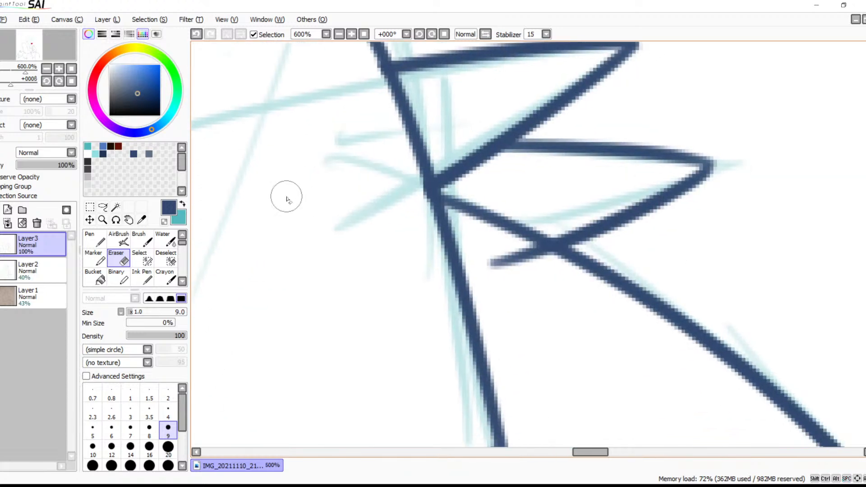
Erase the piece of shoulder line between the collar line and the lower fur spike
mouse_move(506, 192)
left_mouse_down()
mouse_move(542, 226)
mouse_move(525, 229)
mouse_move(493, 211)
mouse_move(457, 195)
left_mouse_up()
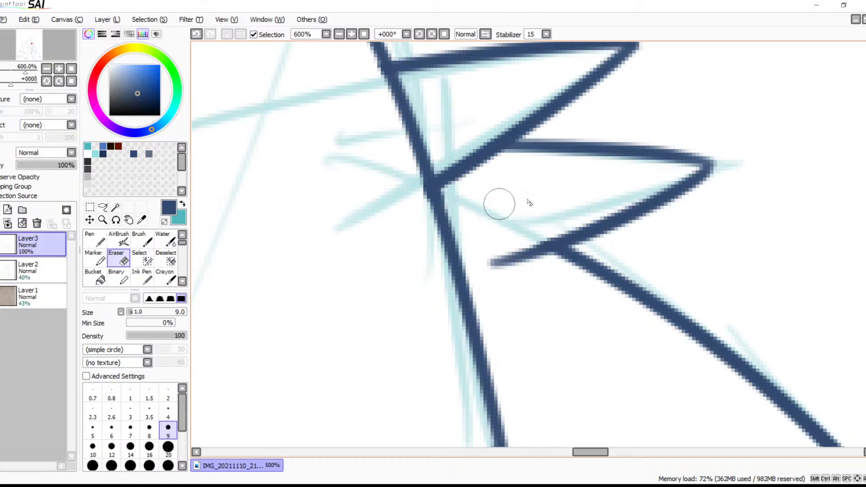
left_click_drag(519, 233, 617, 146)
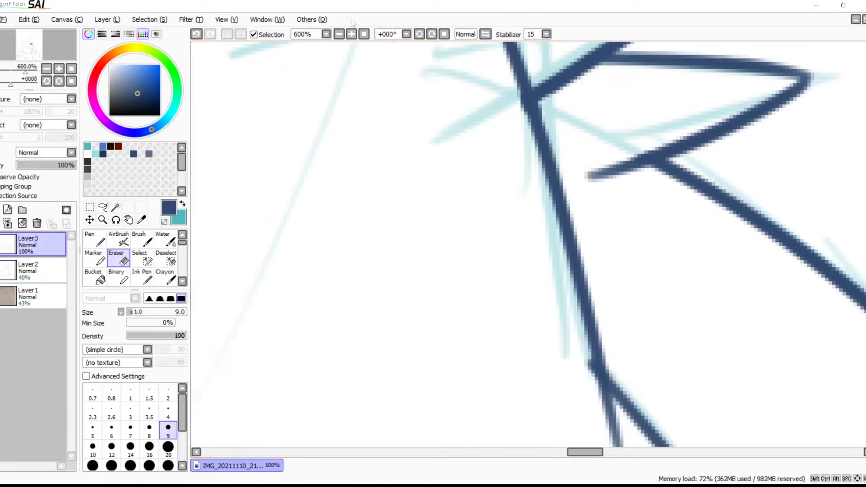
left_click(341, 34)
left_click(340, 34)
left_click(341, 34)
mouse_move(512, 276)
left_mouse_down()
mouse_move(421, 105)
mouse_move(427, 257)
left_mouse_up()
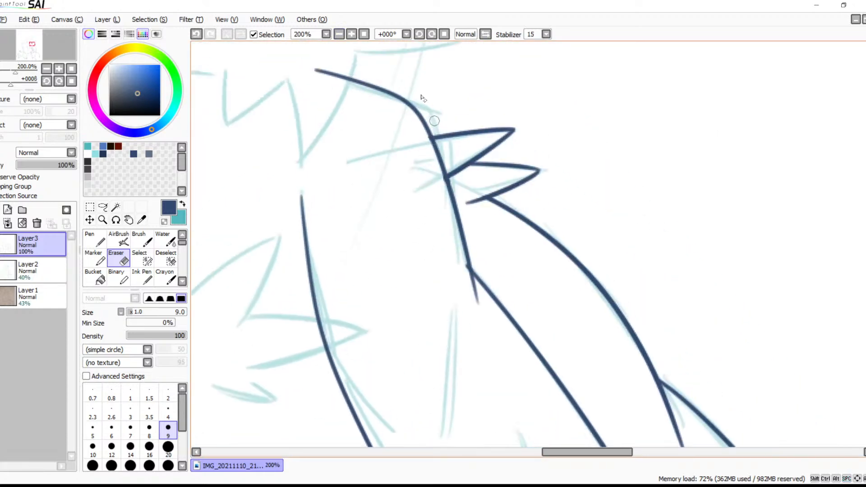
Erase the lower end of the upper fur spike where it touches the collar line, leaving a small gap
left_click(352, 34)
left_click(351, 34)
left_click_drag(317, 292, 329, 331)
left_click_drag(322, 297, 333, 339)
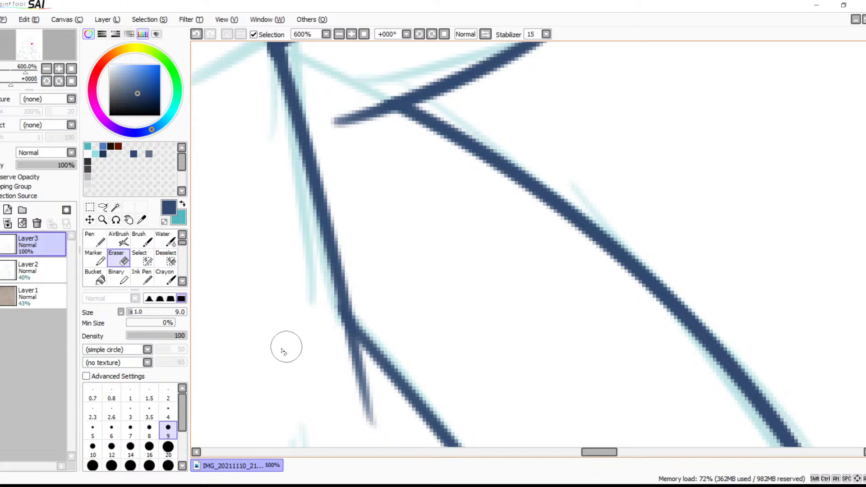
mouse_move(287, 344)
left_mouse_down()
mouse_move(367, 268)
mouse_move(361, 263)
left_mouse_up()
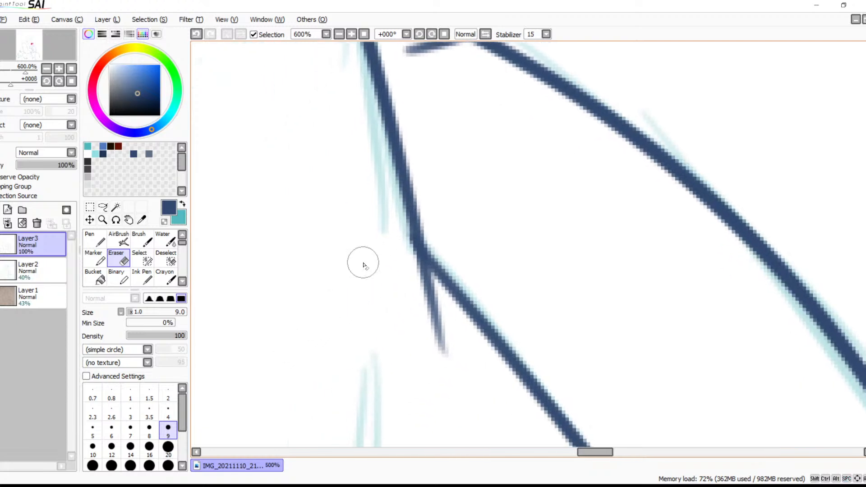
mouse_move(506, 203)
left_mouse_down()
mouse_move(715, 309)
mouse_move(721, 302)
left_mouse_up()
left_click_drag(413, 236, 553, 270)
left_click_drag(675, 203, 413, 274)
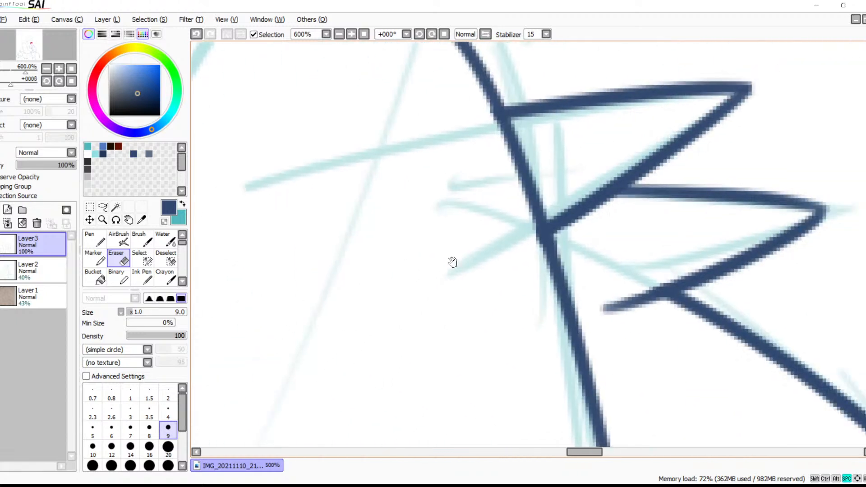
left_click_drag(550, 205, 569, 250)
left_click_drag(554, 208, 563, 255)
key("ctrl+z")
left_click_drag(547, 217, 556, 251)
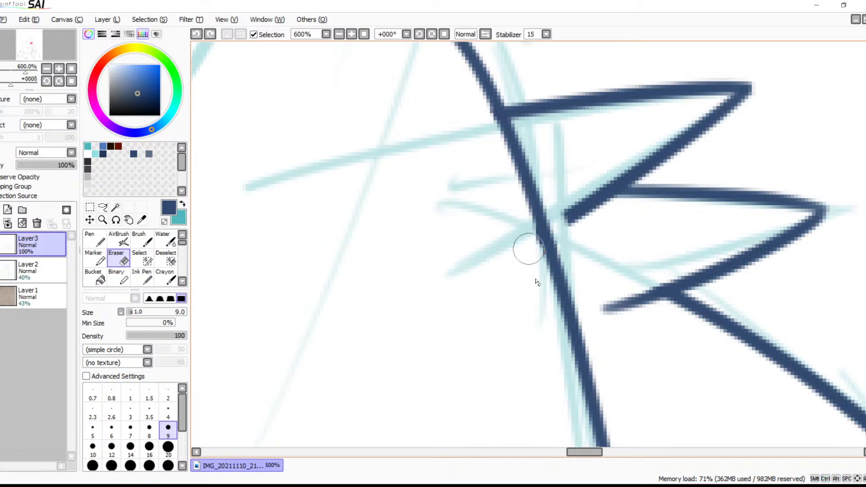
Check the inked jacket, arms and hand and the still sketched head at 50% zoom
key("space")
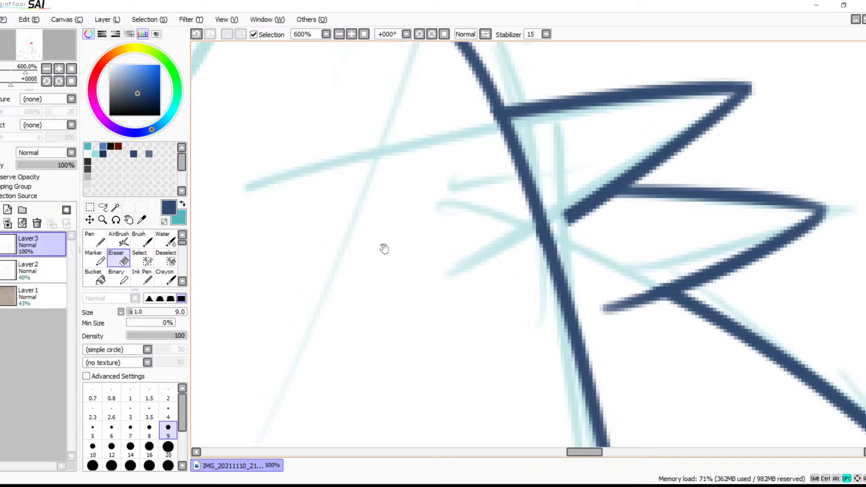
left_click_drag(357, 253, 776, 199)
left_click_drag(456, 196, 530, 192)
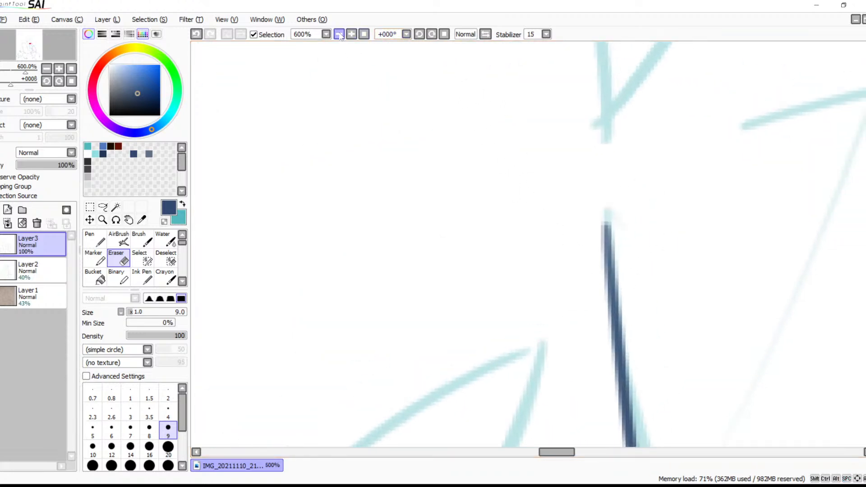
left_click(338, 34)
left_click(339, 34)
left_click(338, 34)
left_click(338, 34)
left_click(338, 34)
left_click(339, 34)
left_click(339, 34)
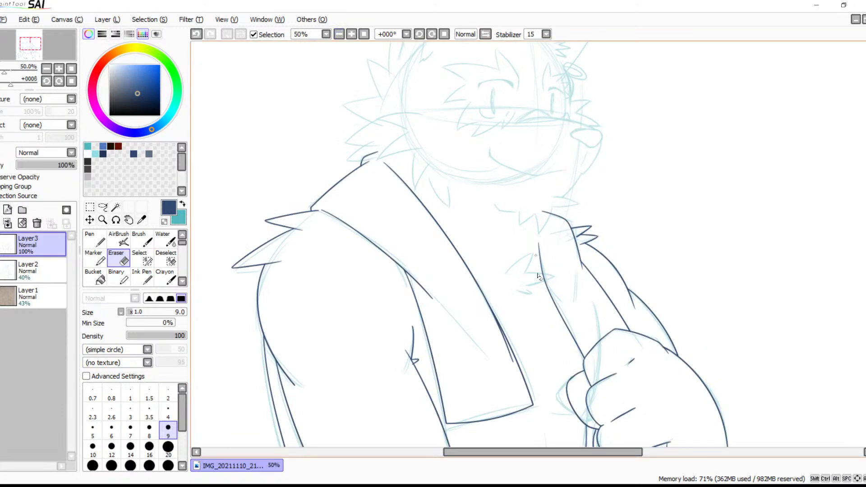
left_click_drag(542, 300, 529, 251)
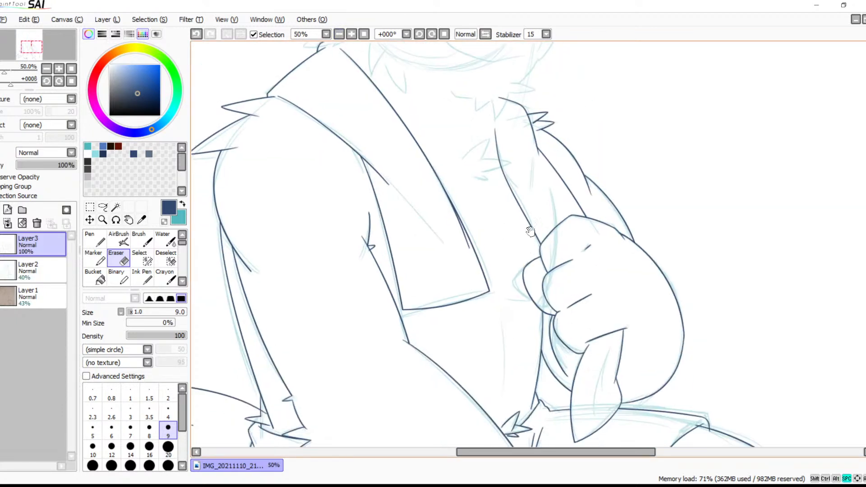
left_click_drag(564, 326, 509, 236)
left_click_drag(484, 102, 537, 347)
left_click_drag(553, 288, 568, 347)
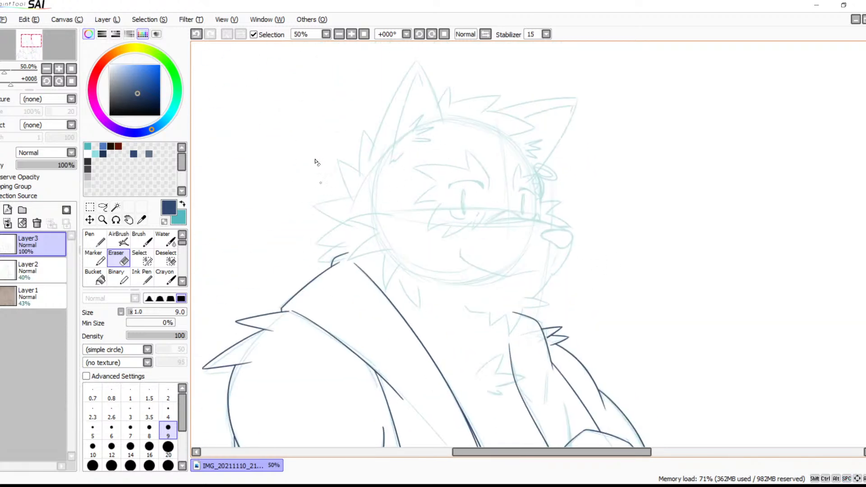
Ready the Brush close up over the sketched nose at 400% zoom
left_click(351, 36)
left_click(351, 36)
left_click(351, 36)
left_click(351, 36)
left_click(351, 36)
left_click(352, 36)
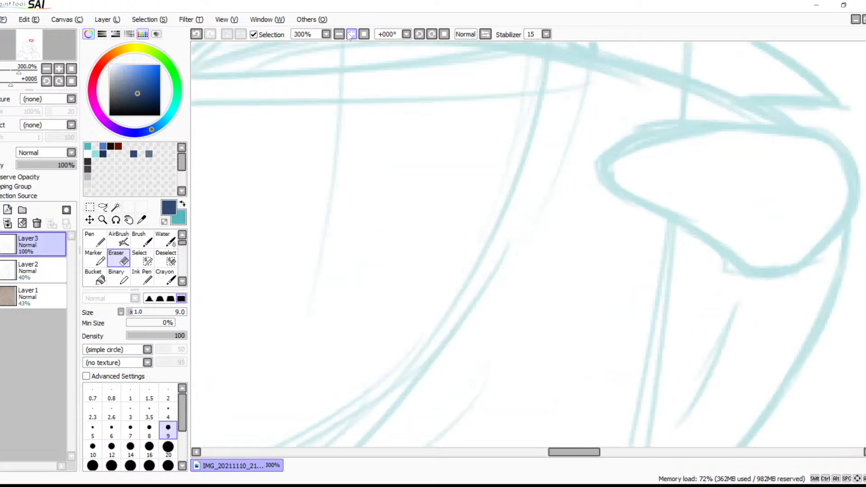
key("b")
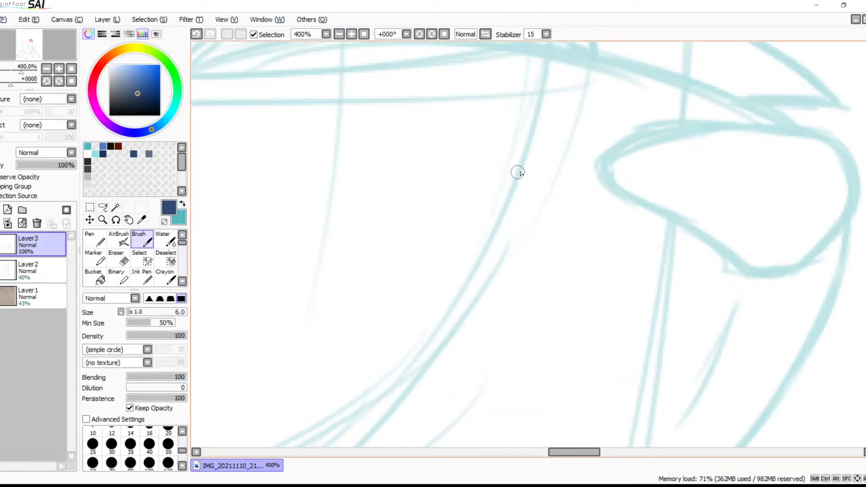
left_click_drag(604, 225, 455, 157)
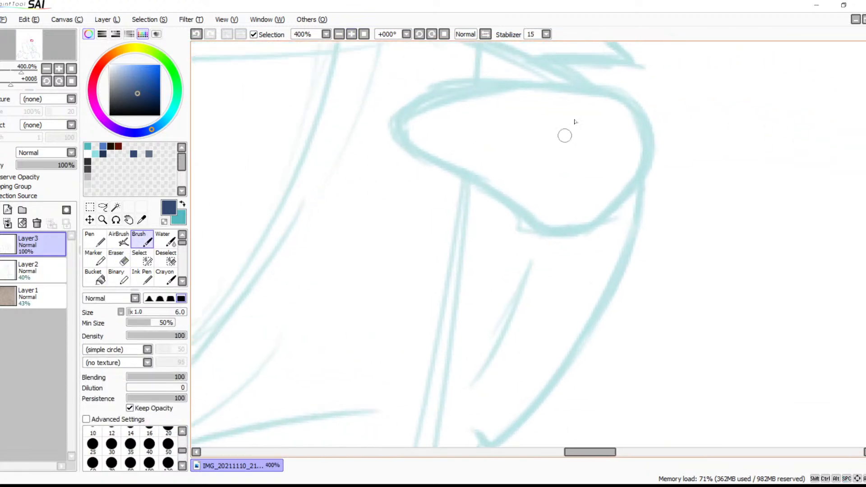
mouse_move(649, 144)
left_mouse_down()
mouse_move(522, 81)
mouse_move(450, 113)
left_mouse_up()
key("ctrl+z")
mouse_move(651, 145)
left_mouse_down()
mouse_move(632, 108)
mouse_move(433, 96)
mouse_move(400, 113)
left_mouse_up()
key("ctrl+z")
Mirror the canvas view and draw the nose outline over the sketch with separate strokes for top, front, bottom and back
left_click(482, 38)
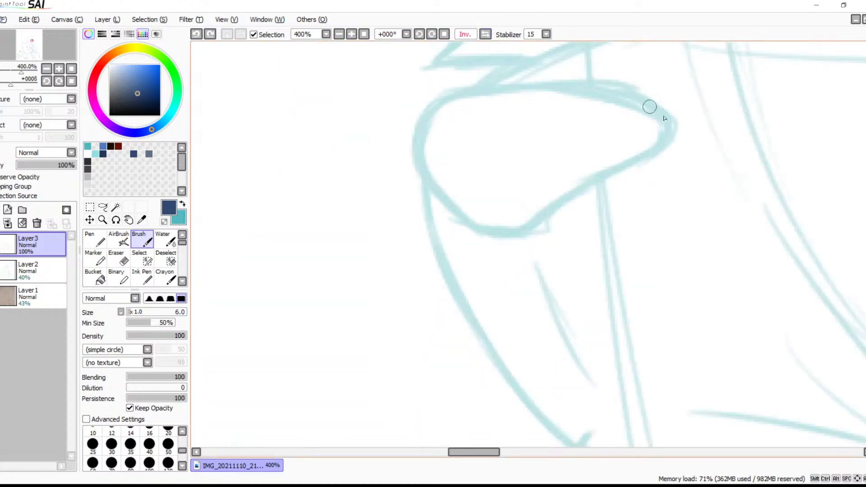
mouse_move(667, 120)
left_mouse_down()
mouse_move(507, 86)
mouse_move(454, 101)
left_mouse_up()
key("ctrl+z")
mouse_move(657, 128)
left_mouse_down()
mouse_move(628, 101)
mouse_move(414, 102)
mouse_move(468, 92)
mouse_move(403, 171)
mouse_move(479, 212)
left_mouse_up()
key("ctrl+z")
mouse_move(448, 93)
left_mouse_down()
mouse_move(403, 159)
mouse_move(477, 232)
left_mouse_up()
key("ctrl+z")
mouse_move(434, 96)
left_mouse_down()
mouse_move(420, 128)
mouse_move(484, 235)
mouse_move(545, 219)
left_mouse_up()
key("ctrl+z")
left_click_drag(474, 221, 539, 216)
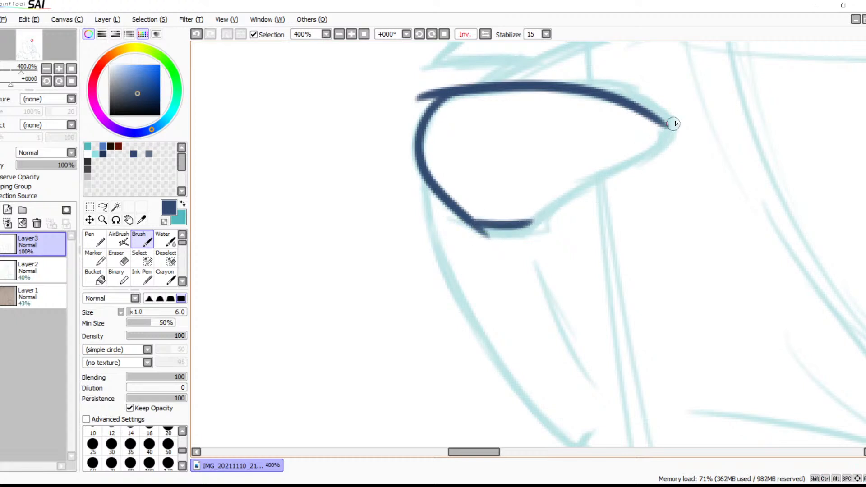
mouse_move(666, 122)
left_mouse_down()
mouse_move(571, 191)
mouse_move(506, 253)
left_mouse_up()
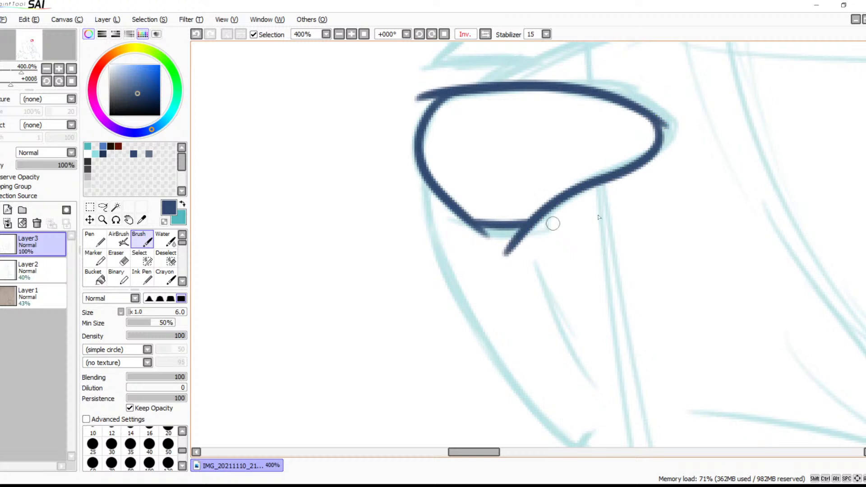
Erase the overshooting stroke ends at the corners of the nose to leave one clean closed outline
scroll(559, 257, "up", 3)
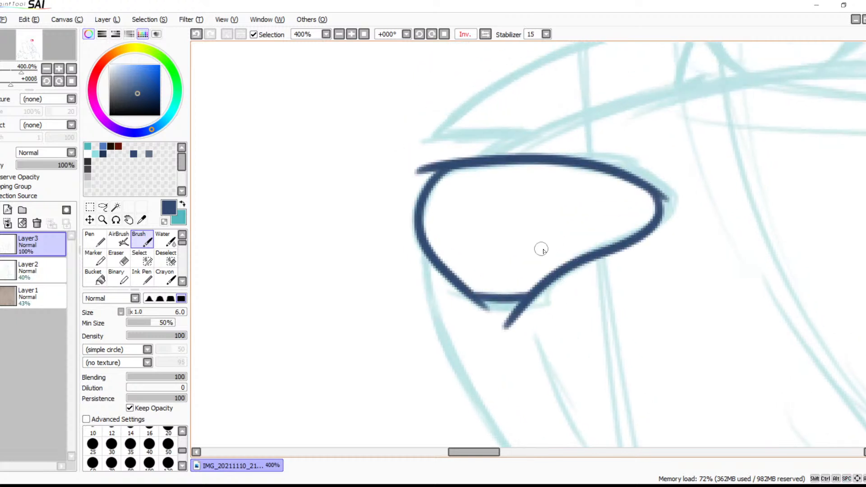
left_click_drag(577, 290, 465, 269)
key("e")
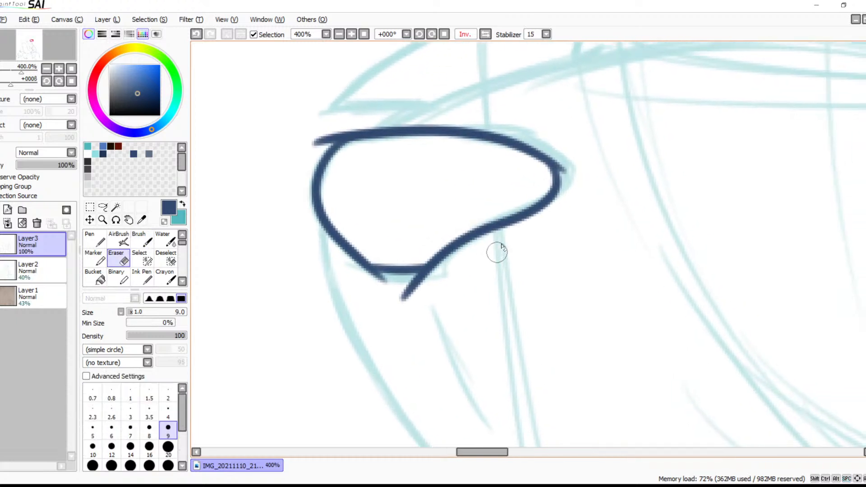
mouse_move(329, 117)
left_mouse_down()
mouse_move(315, 141)
mouse_move(357, 120)
mouse_move(348, 124)
left_mouse_up()
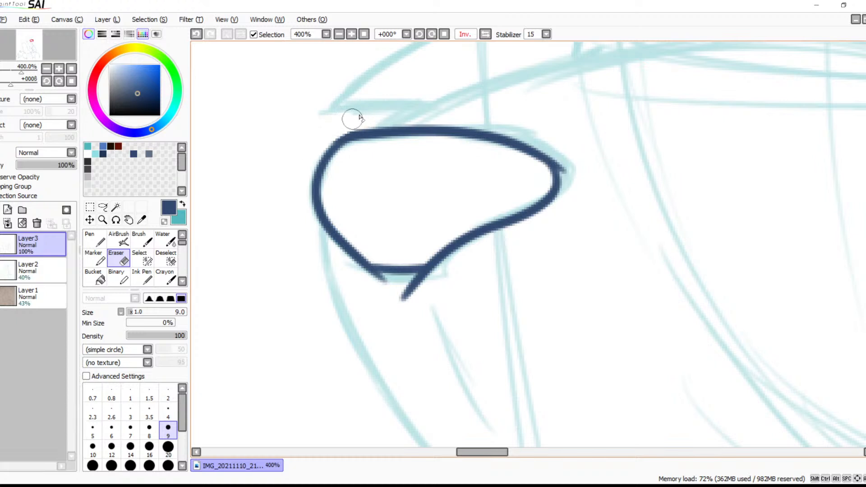
mouse_move(361, 290)
left_mouse_down()
mouse_move(379, 285)
mouse_move(345, 275)
mouse_move(445, 281)
mouse_move(427, 301)
left_mouse_up()
mouse_move(547, 143)
left_mouse_down()
mouse_move(572, 172)
mouse_move(567, 158)
left_mouse_up()
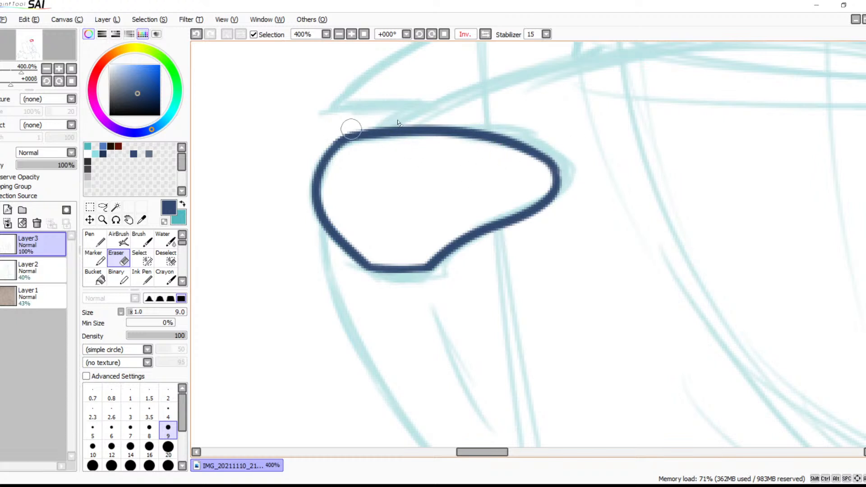
left_click_drag(564, 153, 479, 229)
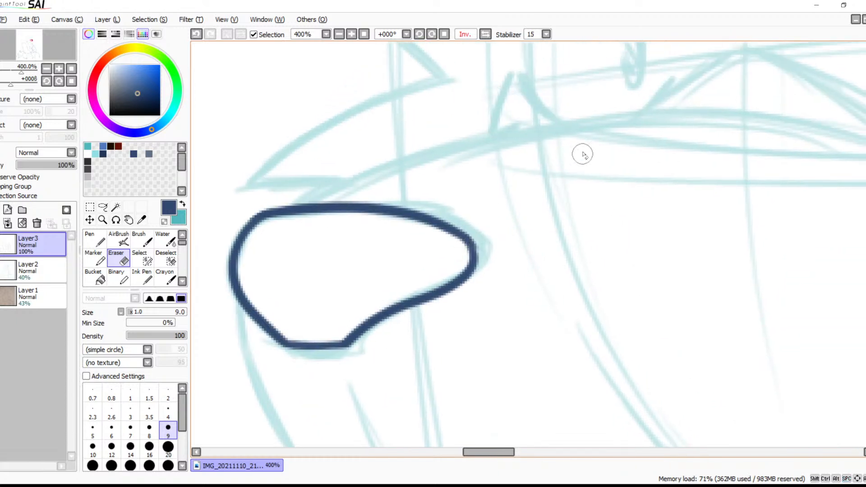
Rotate the view to -22° and draw the long muzzle bridge curve over the sketch down to the nose, redoing it until smooth
key("b")
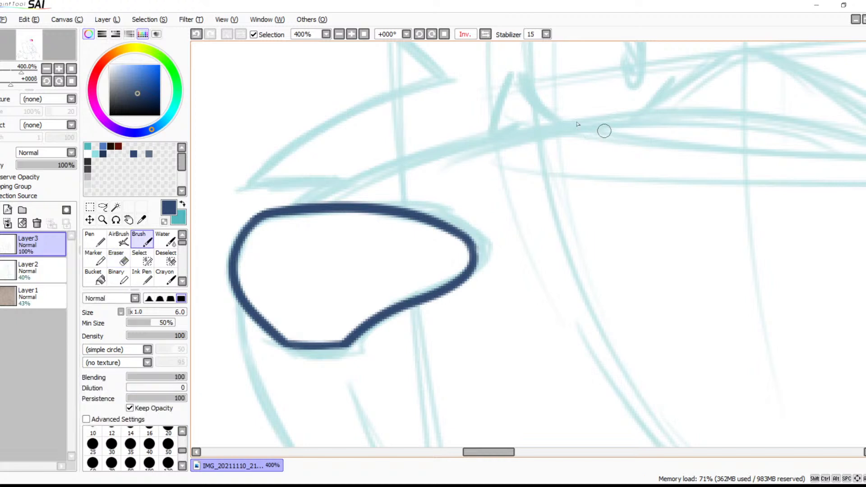
left_click(420, 34)
left_click(339, 34)
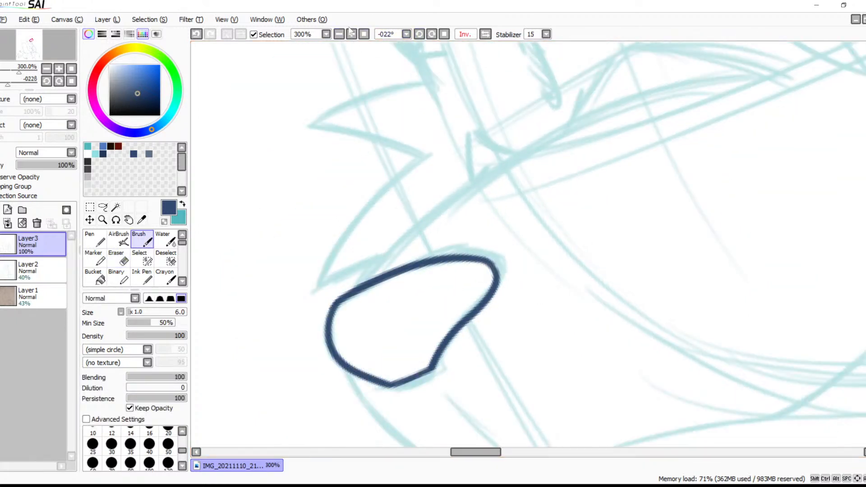
mouse_move(784, 65)
left_mouse_down()
mouse_move(581, 102)
mouse_move(415, 239)
left_mouse_up()
key("ctrl+z")
mouse_move(784, 70)
left_mouse_down()
mouse_move(576, 121)
mouse_move(309, 325)
left_mouse_up()
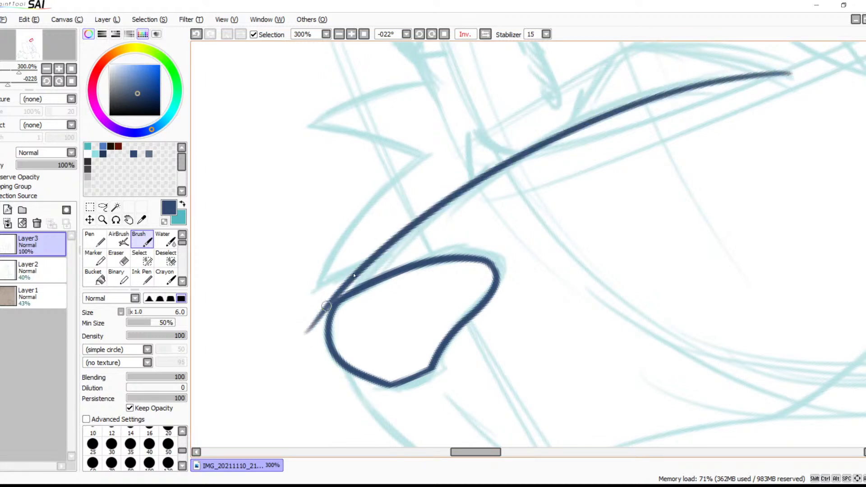
key("ctrl+z")
mouse_move(788, 67)
left_mouse_down()
mouse_move(446, 189)
mouse_move(319, 333)
left_mouse_up()
key("ctrl+z")
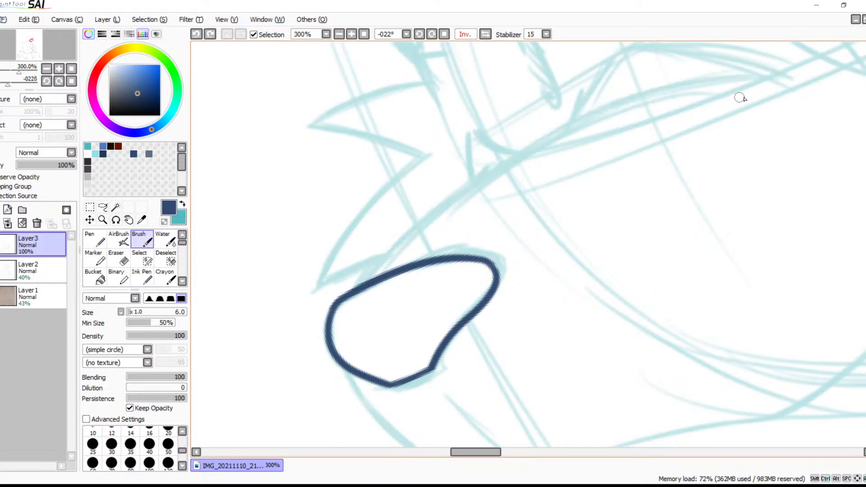
left_click_drag(794, 74, 329, 314)
key("ctrl+z")
mouse_move(811, 72)
left_mouse_down()
mouse_move(336, 298)
mouse_move(319, 321)
left_mouse_up()
key("ctrl+z")
left_click_drag(796, 71, 325, 406)
key("ctrl+z")
mouse_move(802, 67)
left_mouse_down()
mouse_move(598, 115)
mouse_move(324, 338)
left_mouse_up()
Erase the bridge stroke's overshoot inside and beyond the front edge of the nose at 1000% zoom
mouse_move(598, 193)
left_mouse_down()
mouse_move(394, 303)
mouse_move(643, 158)
mouse_move(634, 143)
left_mouse_up()
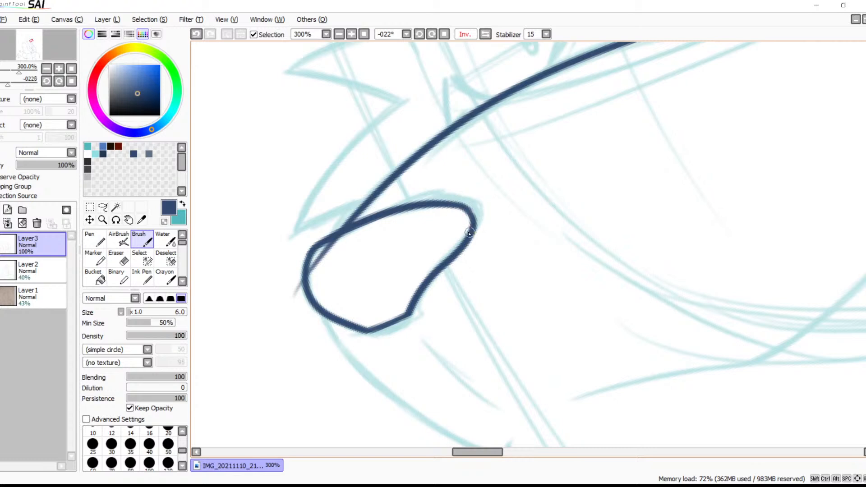
left_click_drag(475, 270, 550, 197)
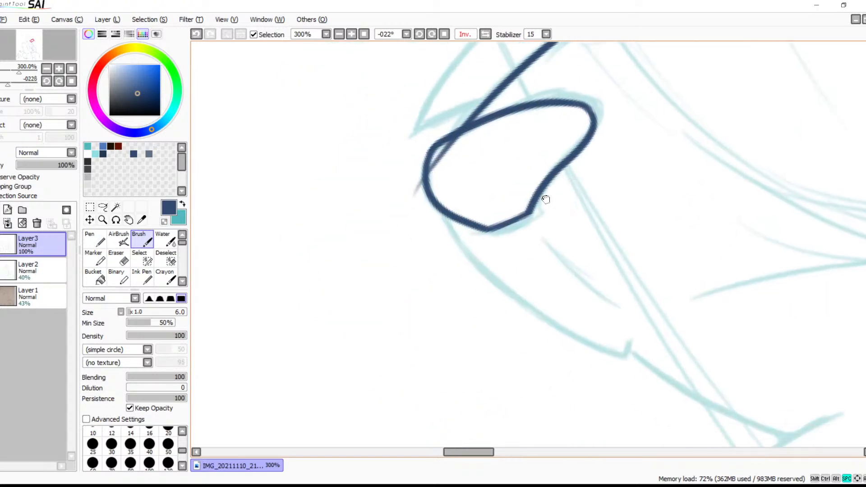
left_click(350, 34)
left_click(349, 35)
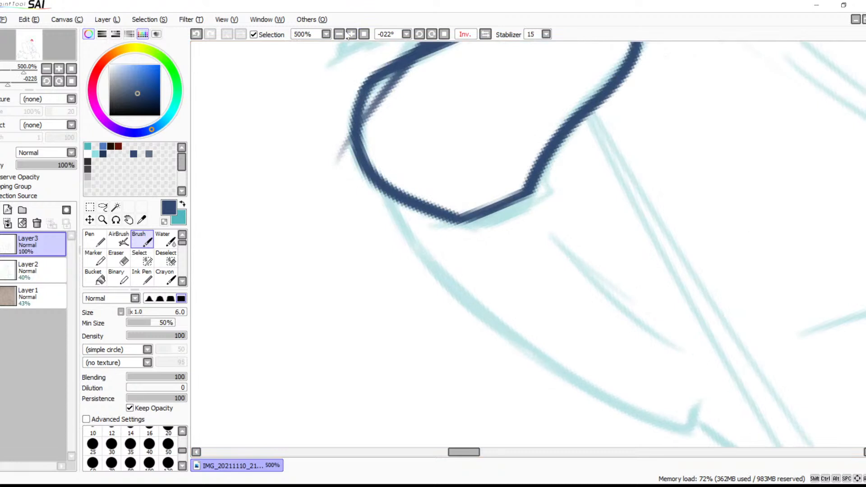
left_click(348, 36)
left_click(348, 36)
left_click(348, 36)
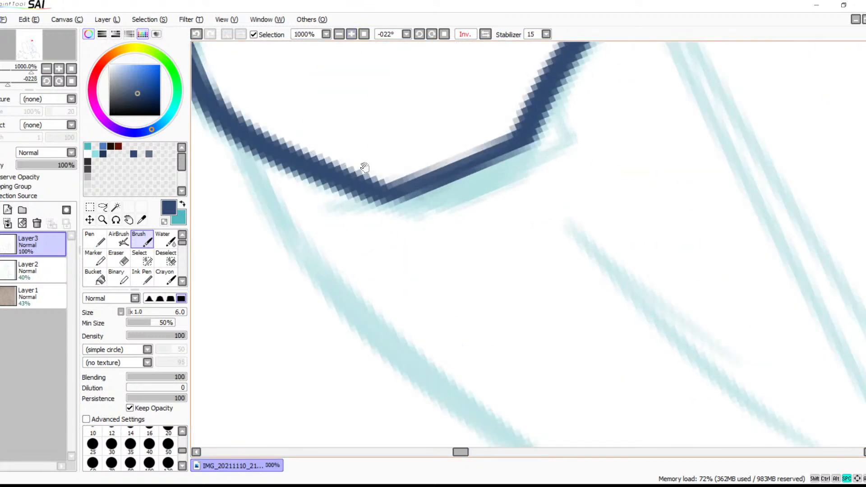
left_click_drag(364, 169, 508, 333)
mouse_move(359, 136)
left_mouse_down()
mouse_move(446, 242)
mouse_move(452, 227)
mouse_move(443, 266)
mouse_move(451, 232)
mouse_move(494, 194)
mouse_move(454, 201)
mouse_move(523, 176)
mouse_move(551, 149)
mouse_move(496, 193)
left_mouse_up()
key("e")
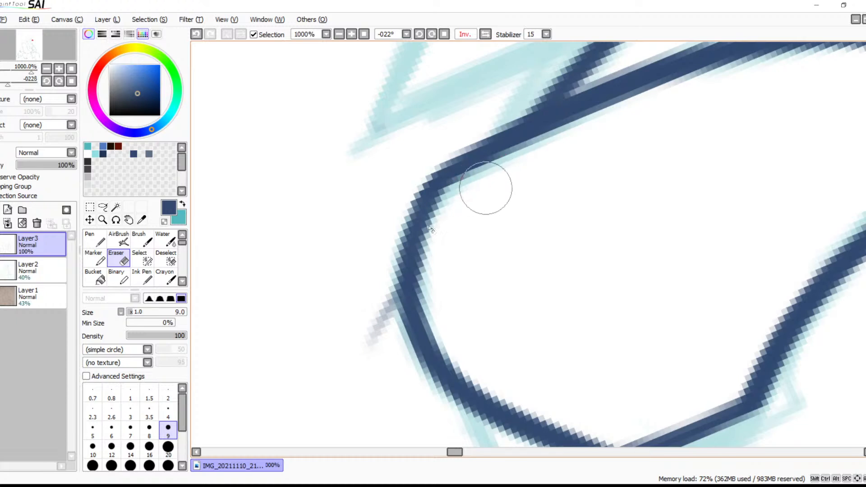
mouse_move(378, 251)
left_mouse_down()
mouse_move(374, 322)
mouse_move(365, 333)
mouse_move(377, 255)
mouse_move(382, 355)
mouse_move(370, 320)
mouse_move(372, 270)
mouse_move(382, 346)
mouse_move(368, 333)
left_mouse_up()
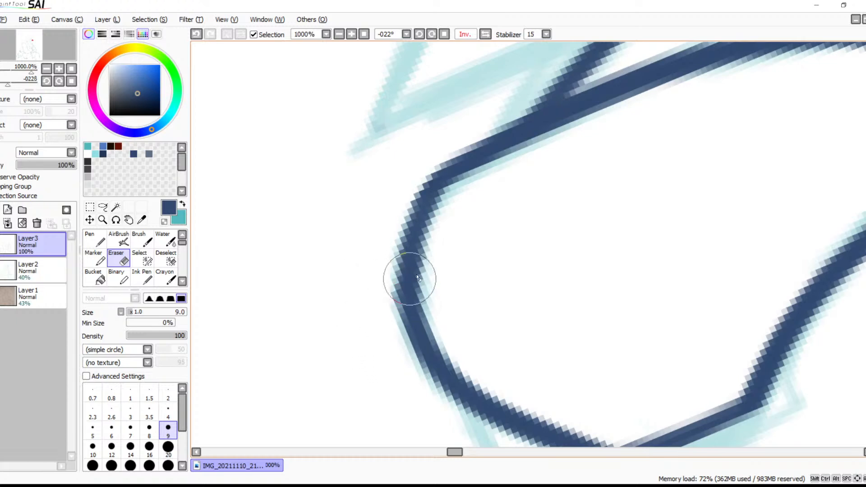
left_click_drag(633, 333, 456, 293)
Round the upper front corner of the nose with a Brush stroke and clean its outer edge with the Eraser
scroll(442, 155, "down", 2)
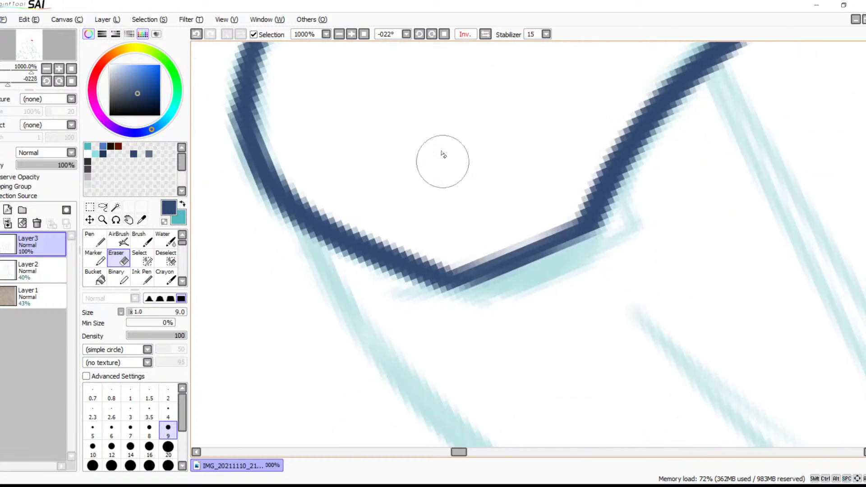
left_click(339, 33)
left_click(339, 33)
left_click(339, 34)
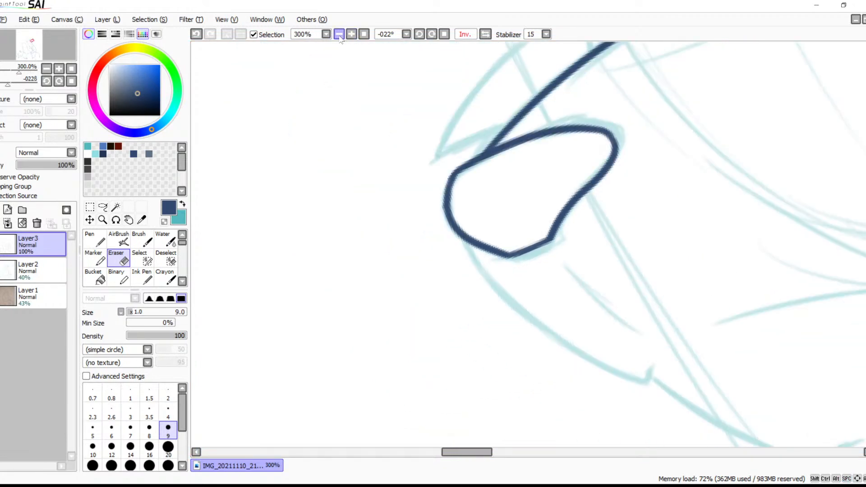
left_click_drag(473, 207, 339, 160)
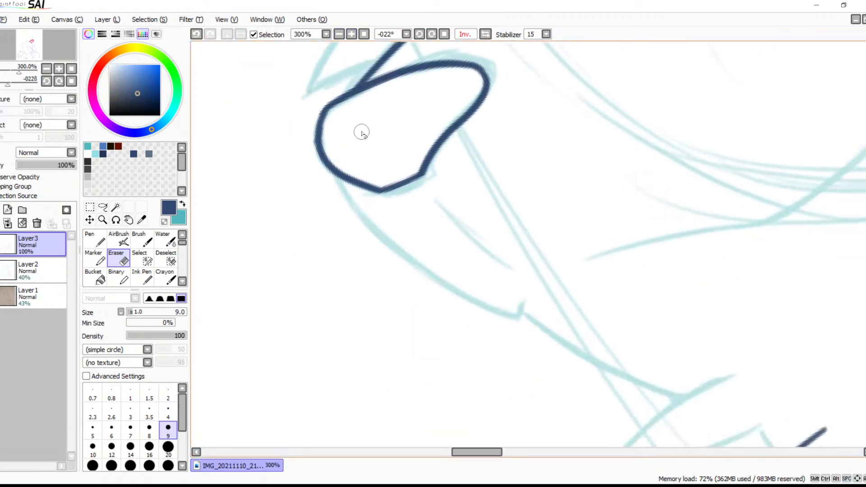
key("b")
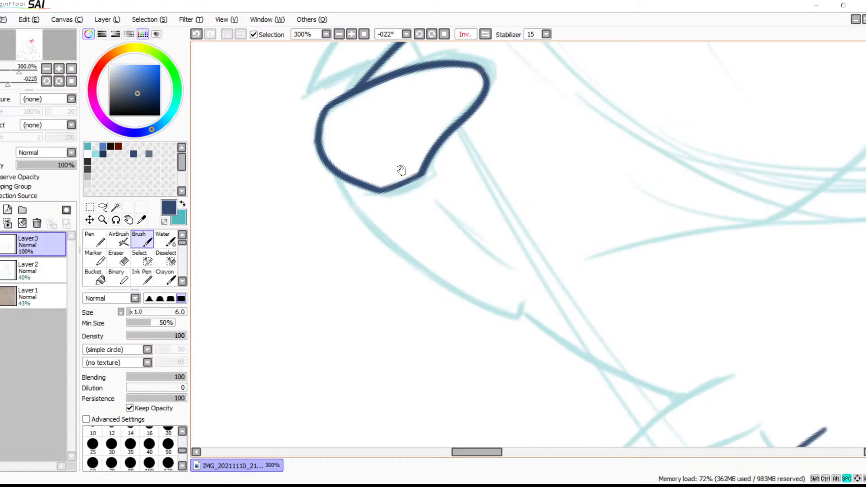
scroll(461, 232, "up", 2)
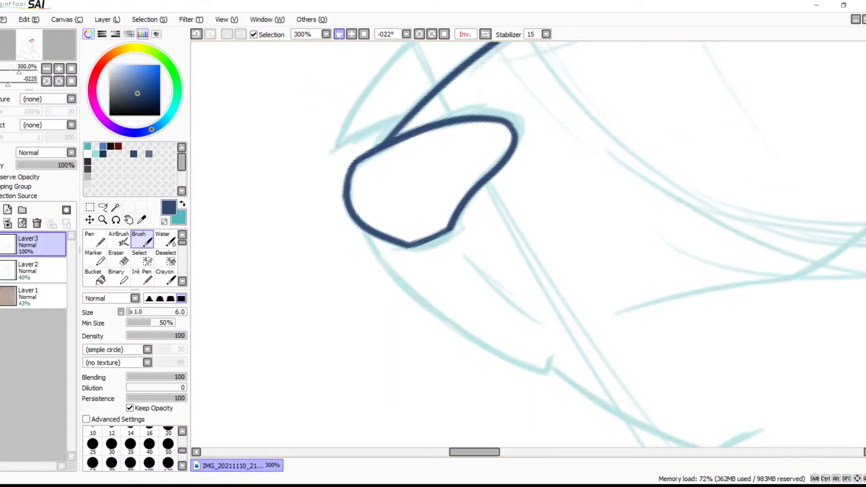
left_click(351, 34)
left_click(351, 33)
left_click(351, 33)
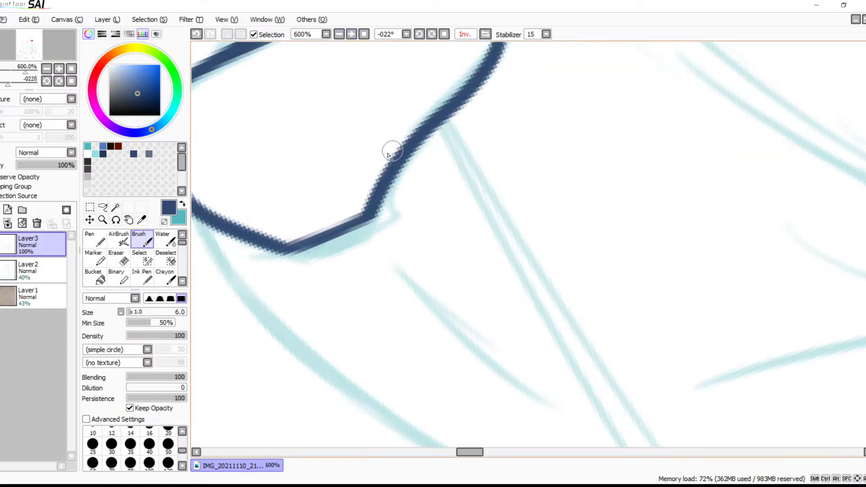
left_click_drag(378, 202, 584, 306)
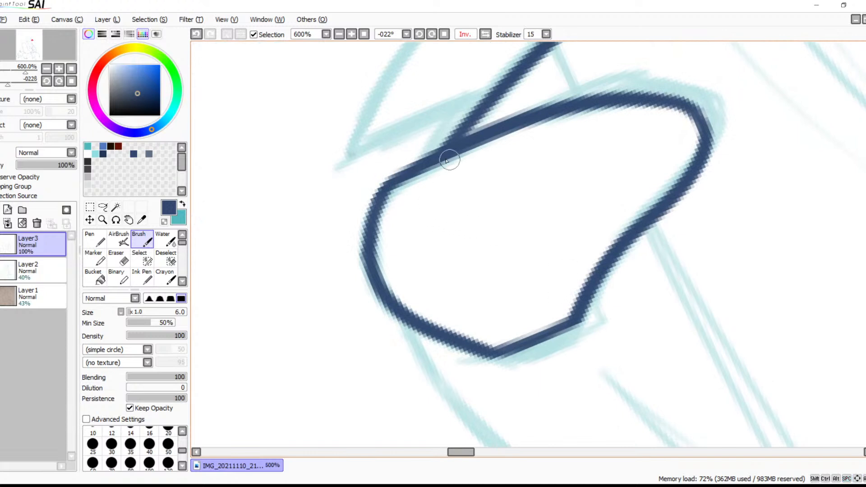
left_click_drag(411, 168, 359, 272)
key("ctrl+z")
mouse_move(422, 168)
left_mouse_down()
mouse_move(369, 246)
mouse_move(374, 268)
left_mouse_up()
key("e")
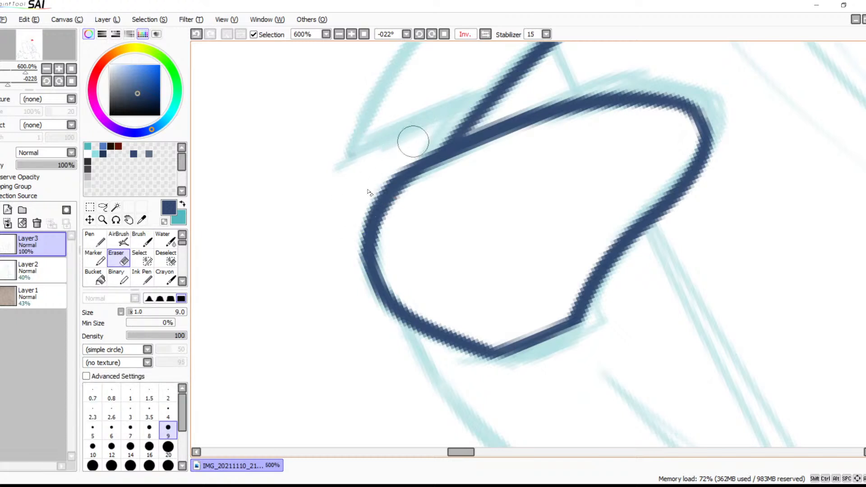
mouse_move(380, 179)
left_mouse_down()
mouse_move(362, 233)
mouse_move(388, 333)
left_mouse_up()
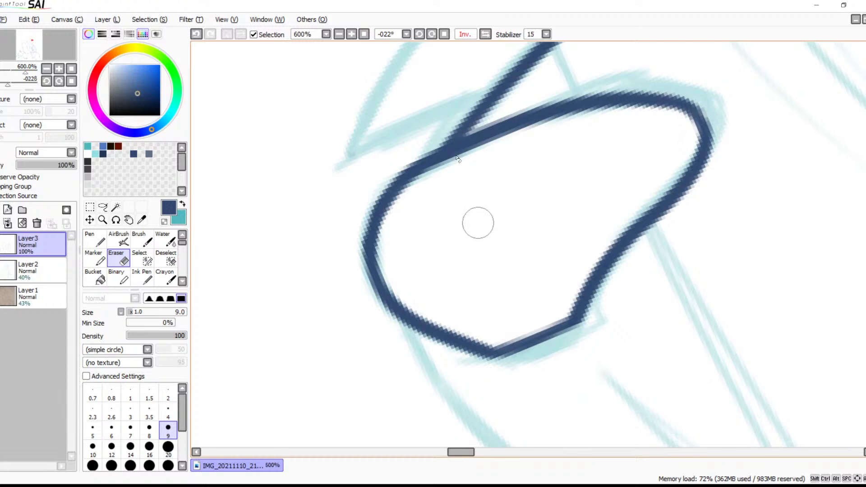
Rotate the view to +56° and draw the curved muzzle edge from the front of the nose down to the mouth notch
left_click(339, 34)
left_click(338, 33)
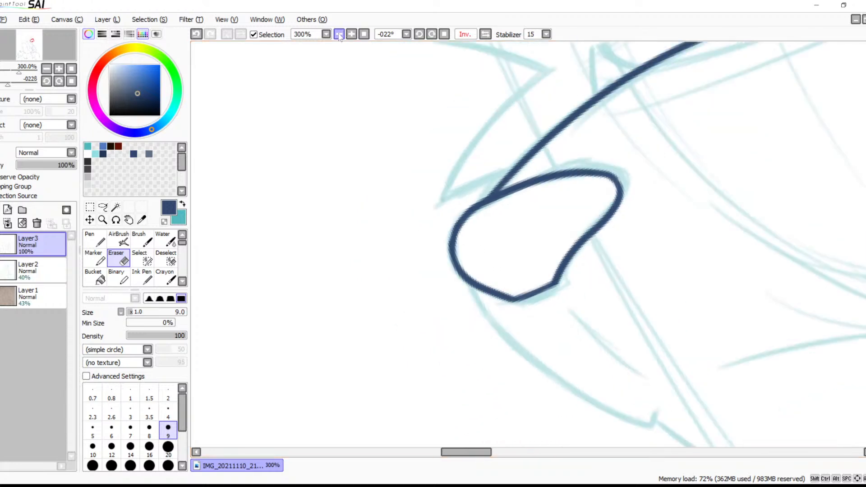
left_click_drag(506, 188, 452, 98)
left_click(431, 34)
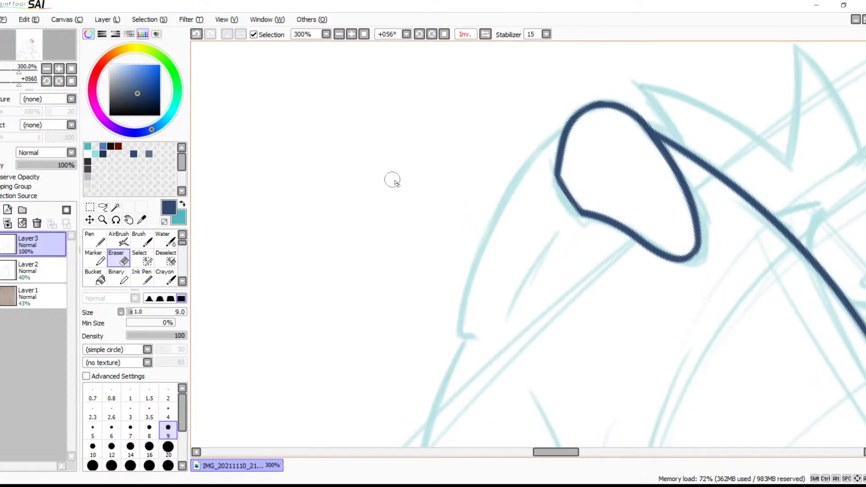
key("b")
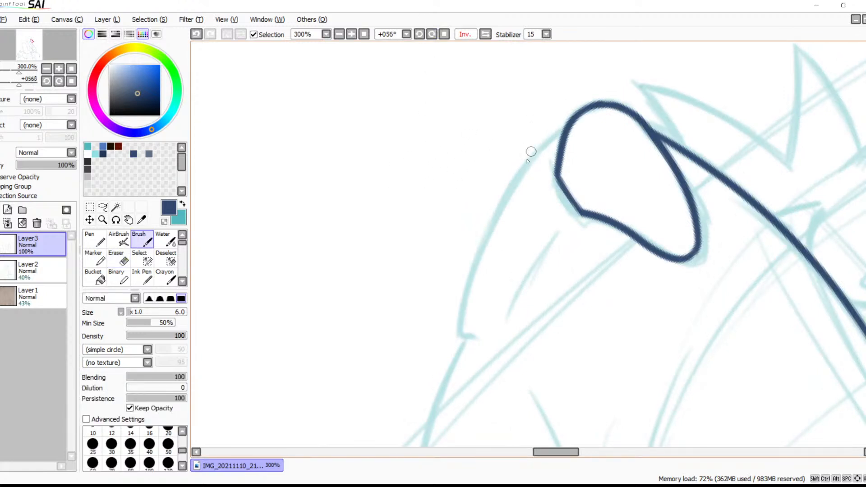
mouse_move(568, 129)
left_mouse_down()
mouse_move(455, 279)
mouse_move(439, 350)
left_mouse_up()
key("ctrl+z")
mouse_move(567, 127)
left_mouse_down()
mouse_move(482, 235)
mouse_move(439, 368)
left_mouse_up()
key("ctrl+z")
left_click_drag(577, 118, 441, 370)
key("ctrl+z")
mouse_move(567, 125)
left_mouse_down()
mouse_move(530, 157)
mouse_move(433, 397)
left_mouse_up()
key("ctrl+z")
mouse_move(568, 126)
left_mouse_down()
mouse_move(460, 293)
mouse_move(432, 410)
left_mouse_up()
key("ctrl+z")
left_click_drag(569, 121, 496, 234)
left_click_drag(470, 340, 455, 384)
key("ctrl+z")
left_click_drag(567, 126, 441, 368)
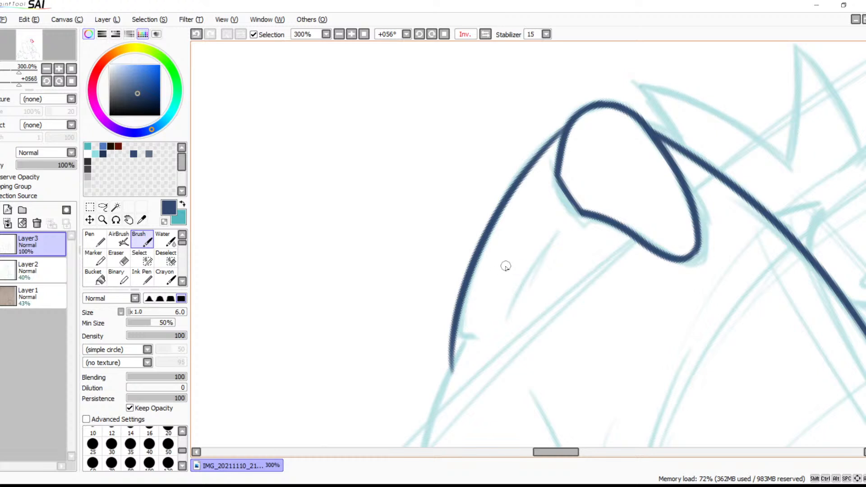
Thicken the junction where the curved muzzle edge meets the front of the nose
left_click(352, 34)
left_click(352, 34)
left_click(351, 34)
left_click_drag(516, 176, 524, 259)
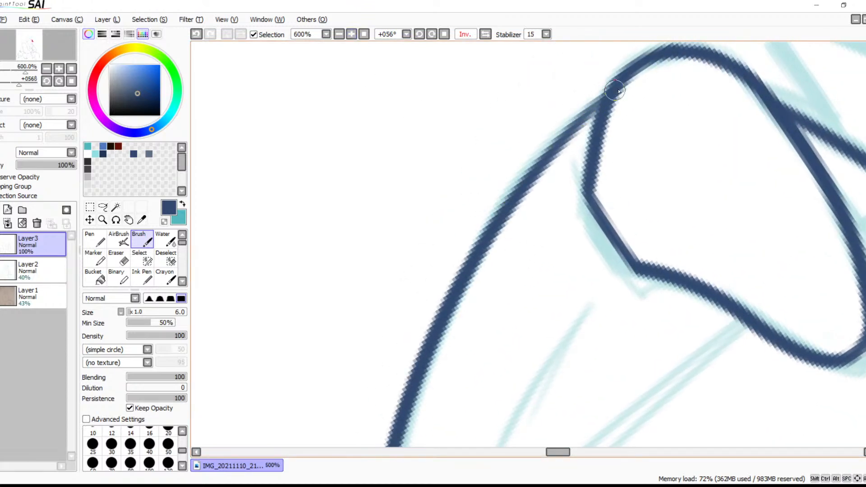
left_click_drag(616, 92, 554, 154)
key("ctrl+z")
left_click_drag(612, 96, 545, 155)
Draw the short mouth notch at the lower end of the muzzle edge and erase the muzzle stroke extending past it
left_click_drag(533, 316, 676, 83)
left_click_drag(583, 304, 591, 201)
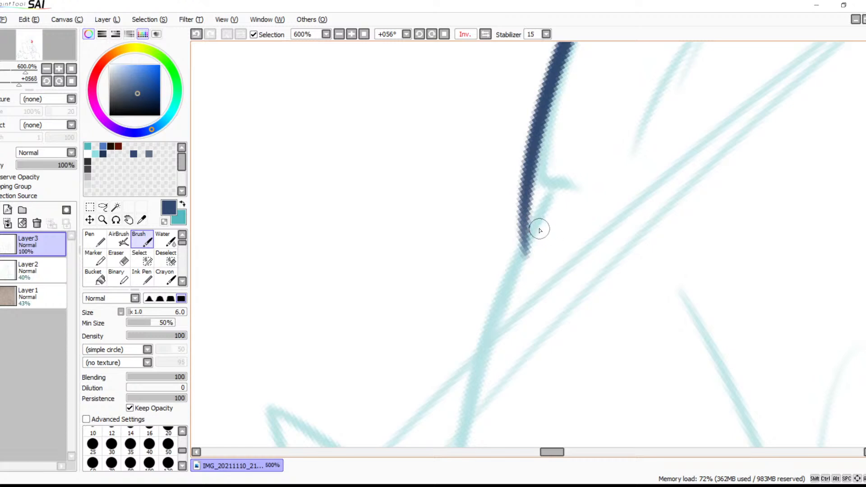
mouse_move(533, 170)
left_mouse_down()
mouse_move(561, 197)
mouse_move(581, 186)
left_mouse_up()
key("ctrl+z")
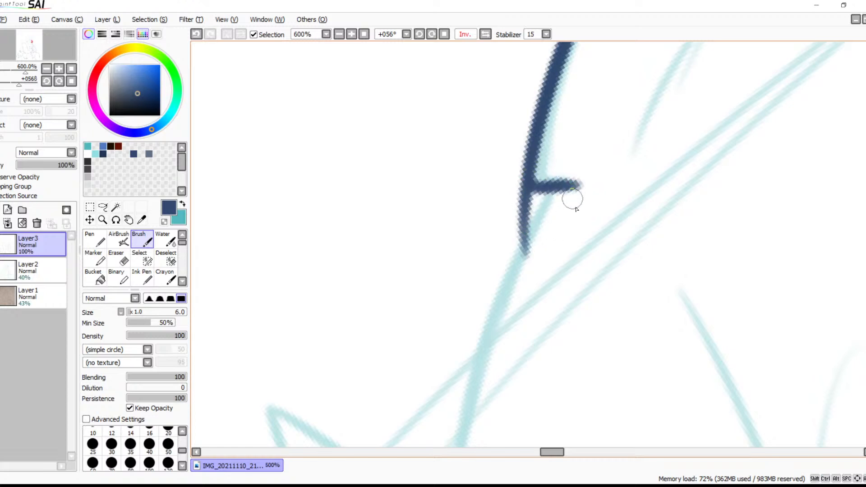
left_click_drag(642, 285, 538, 173)
left_click_drag(451, 143, 497, 165)
key("e")
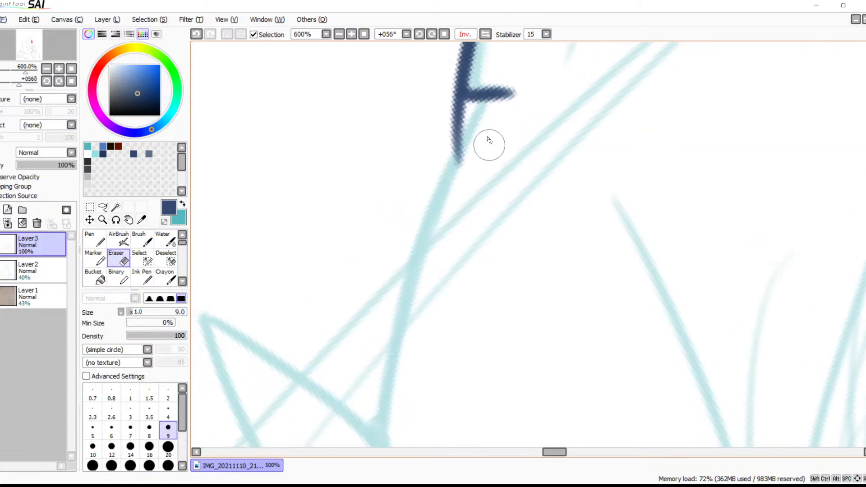
mouse_move(451, 99)
left_mouse_down()
mouse_move(446, 91)
mouse_move(473, 116)
mouse_move(461, 119)
left_mouse_up()
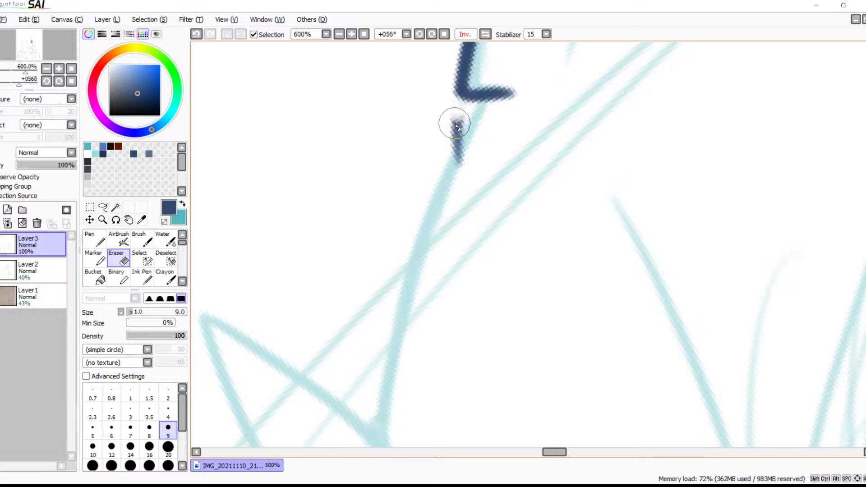
mouse_move(451, 116)
left_mouse_down()
mouse_move(460, 171)
mouse_move(462, 116)
mouse_move(447, 119)
mouse_move(478, 125)
left_mouse_up()
Draw the jaw line with the Brush from just below the mouth notch down past the first fur tuft
left_click(339, 34)
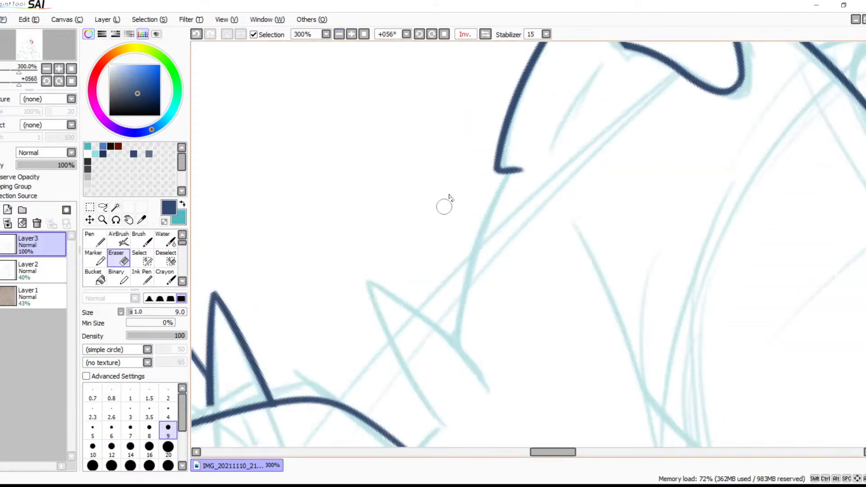
key("b")
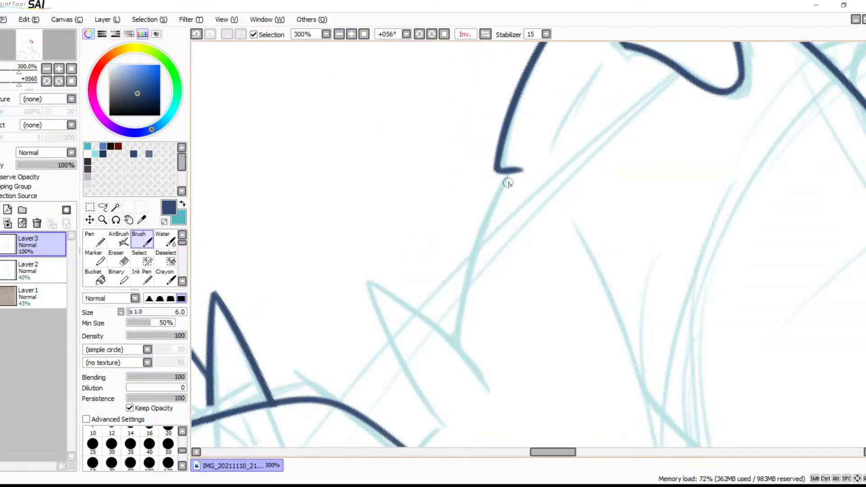
left_click_drag(505, 175, 440, 343)
key("ctrl+z")
left_click_drag(505, 173, 440, 395)
Draw both edges of the pointed fur tuft below the jaw and the long curve of the next tuft at 500% zoom
mouse_move(469, 259)
left_mouse_down()
mouse_move(487, 241)
mouse_move(420, 180)
mouse_move(442, 226)
mouse_move(523, 198)
left_mouse_up()
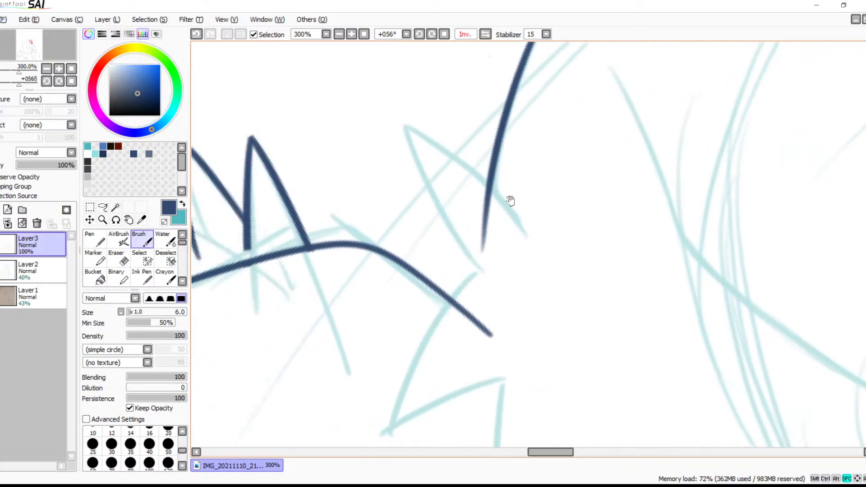
left_click(351, 34)
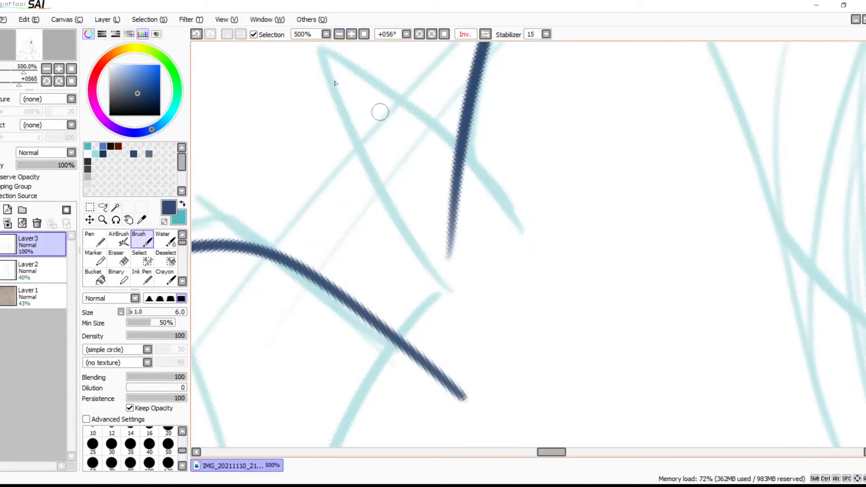
left_click_drag(329, 60, 513, 197)
mouse_move(330, 57)
left_mouse_down()
mouse_move(382, 218)
mouse_move(464, 313)
mouse_move(506, 206)
left_mouse_up()
left_click_drag(511, 176, 348, 441)
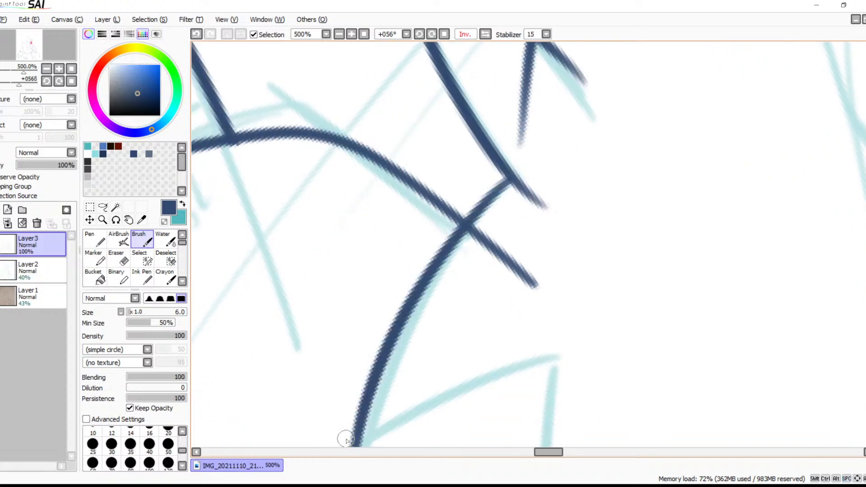
Continue the fur below the jaw with three zigzag strokes following the sketched tufts
left_click_drag(500, 257, 586, 151)
mouse_move(441, 298)
left_mouse_down()
mouse_move(549, 231)
mouse_move(690, 191)
left_mouse_up()
key("ctrl+z")
mouse_move(442, 296)
left_mouse_down()
mouse_move(647, 203)
mouse_move(631, 410)
left_mouse_up()
left_click_drag(656, 364, 553, 242)
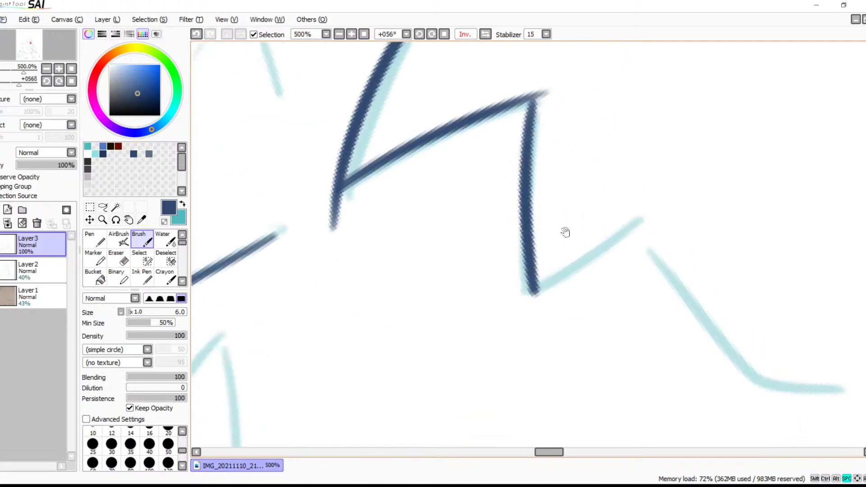
left_click_drag(644, 216, 534, 292)
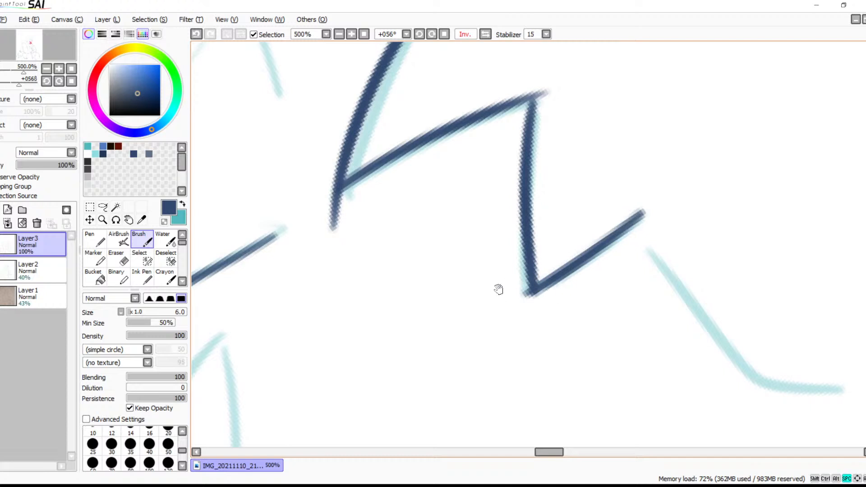
Erase the overshooting stroke ends at the corners of the zigzag fur below the jaw
left_click_drag(453, 202, 510, 264)
key("e")
mouse_move(421, 266)
left_mouse_down()
mouse_move(379, 299)
mouse_move(377, 280)
mouse_move(393, 265)
mouse_move(384, 260)
mouse_move(406, 263)
left_mouse_up()
left_click_drag(608, 154, 603, 147)
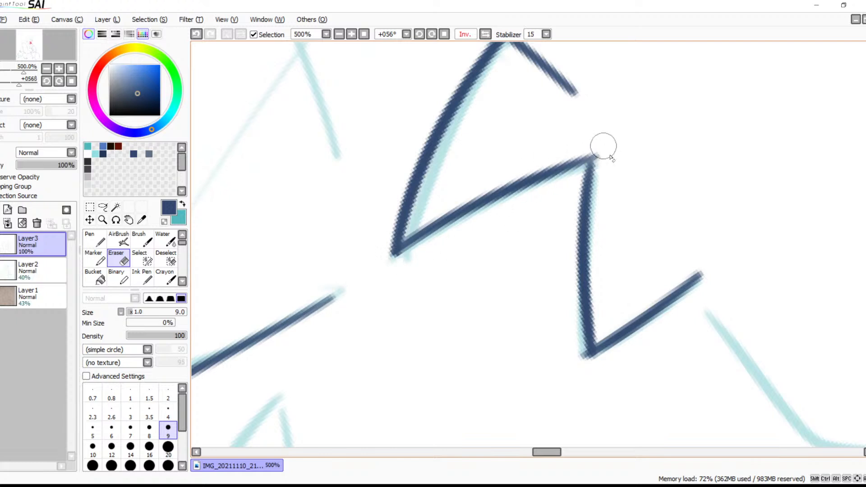
key("b")
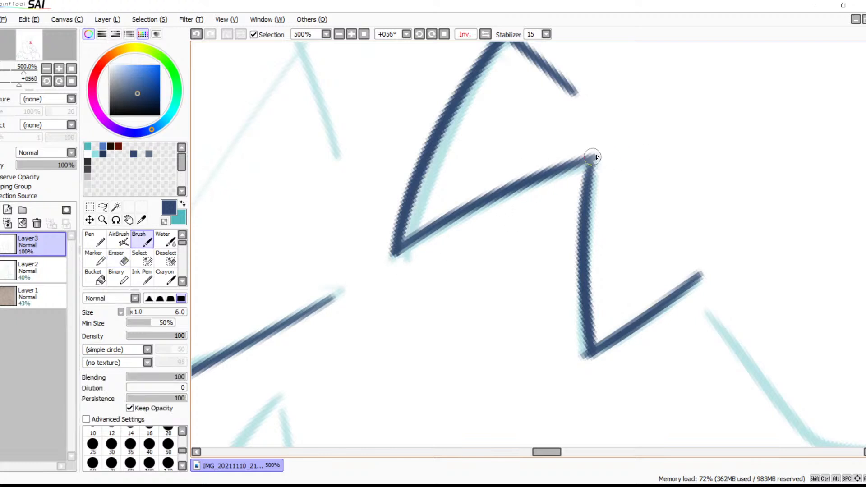
mouse_move(599, 153)
left_mouse_down()
mouse_move(563, 165)
mouse_move(570, 172)
mouse_move(596, 160)
mouse_move(609, 200)
mouse_move(593, 163)
mouse_move(593, 199)
left_mouse_up()
key("ctrl+z")
key("ctrl+z")
mouse_move(578, 236)
left_mouse_down()
mouse_move(487, 135)
mouse_move(455, 126)
left_mouse_up()
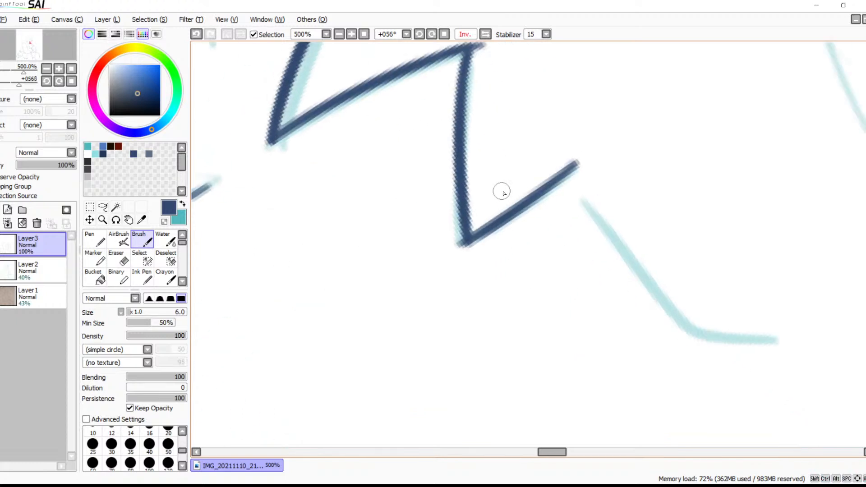
key("e")
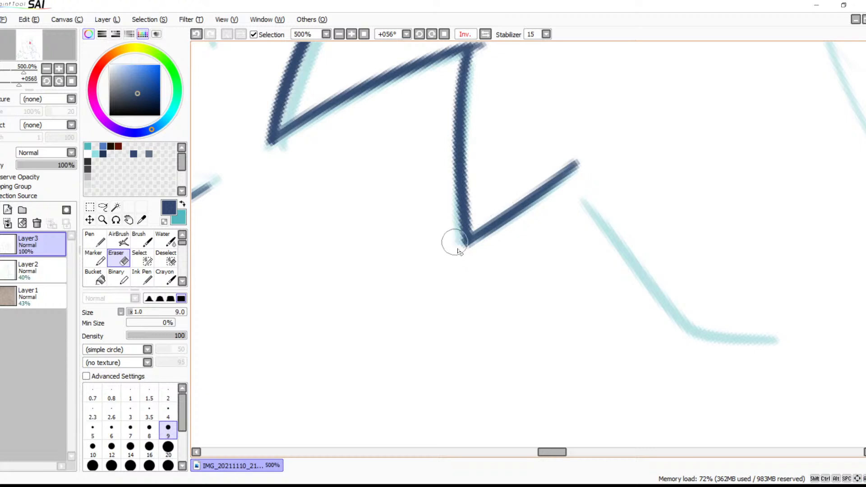
Draw the next bent fur stroke with the Brush along the sketch after the zigzag tufts below the jaw
key("b")
mouse_move(584, 200)
left_mouse_down()
mouse_move(512, 150)
mouse_move(739, 288)
left_mouse_up()
key("ctrl+z")
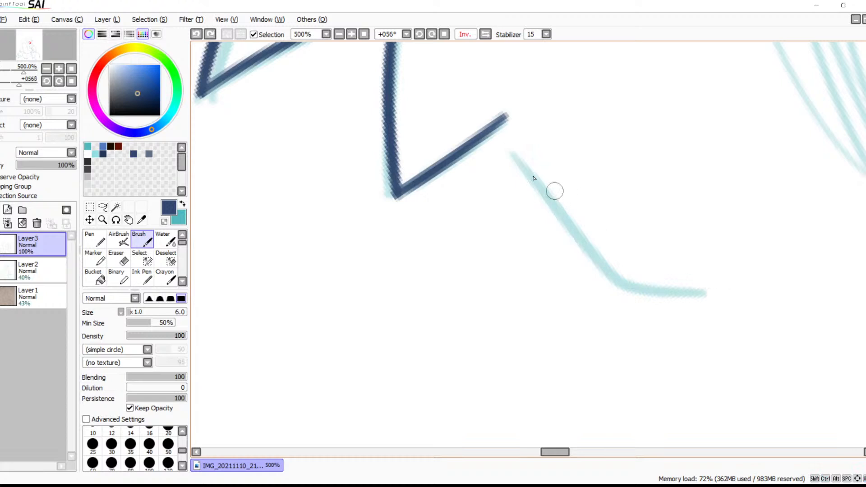
mouse_move(507, 147)
left_mouse_down()
mouse_move(533, 193)
mouse_move(730, 300)
left_mouse_up()
key("ctrl+z")
mouse_move(519, 152)
left_mouse_down()
mouse_move(726, 283)
mouse_move(752, 282)
mouse_move(458, 242)
mouse_move(592, 331)
mouse_move(639, 375)
left_mouse_up()
Review the inked muzzle and jaw fur at 100% zoom without rotation, comparing the normal and mirrored canvas
left_click(465, 34)
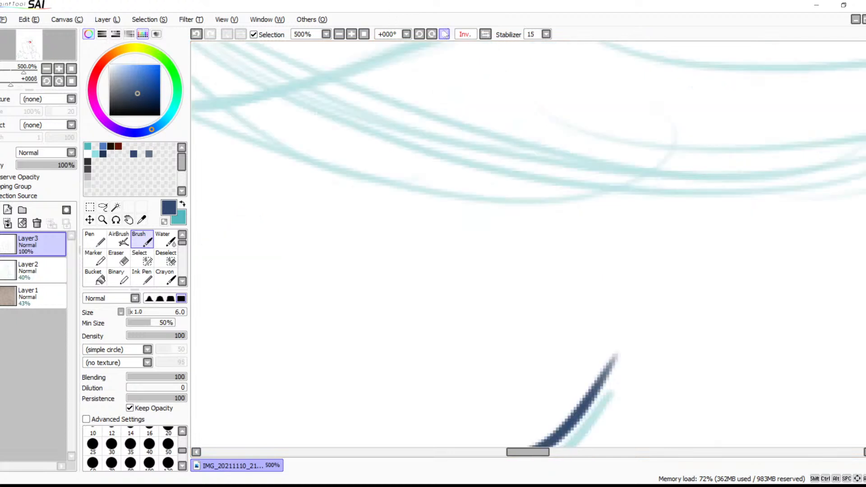
left_click(339, 34)
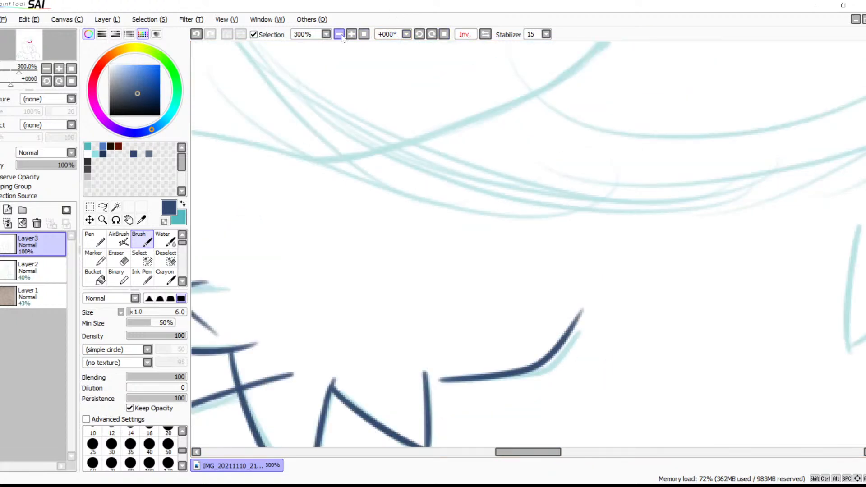
left_click(338, 35)
left_click_drag(477, 183, 420, 202)
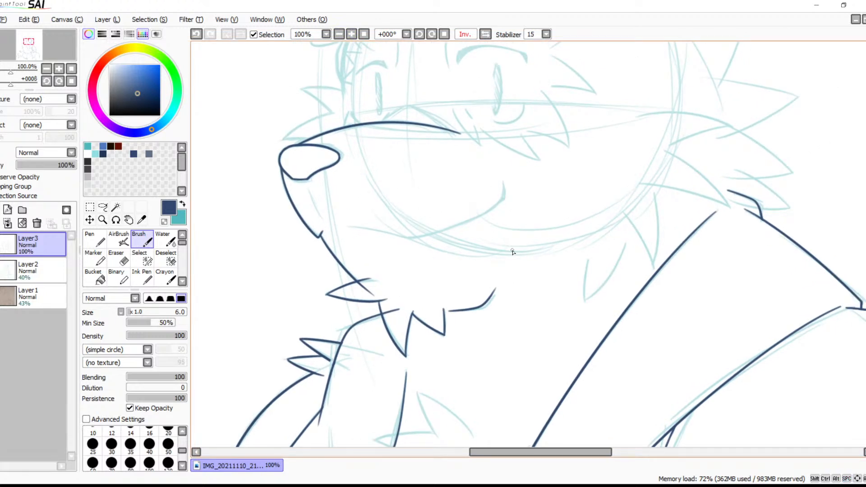
mouse_move(464, 198)
left_mouse_down()
mouse_move(497, 304)
mouse_move(591, 261)
mouse_move(573, 255)
left_mouse_up()
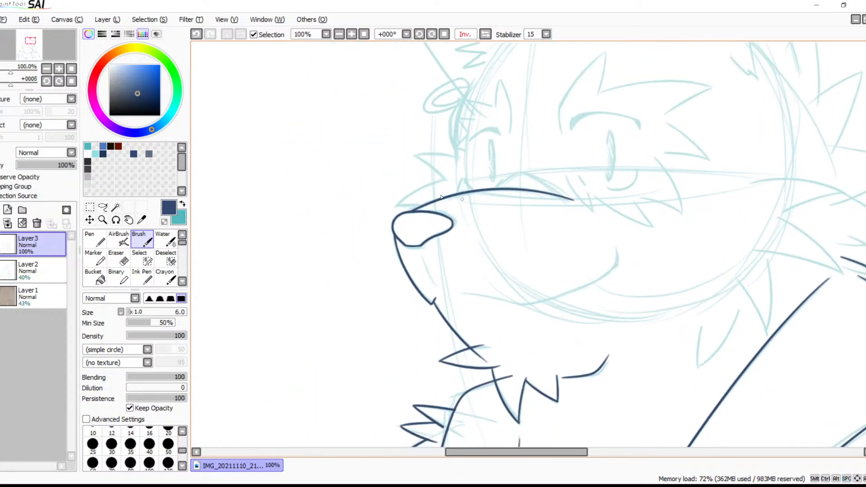
left_click(485, 34)
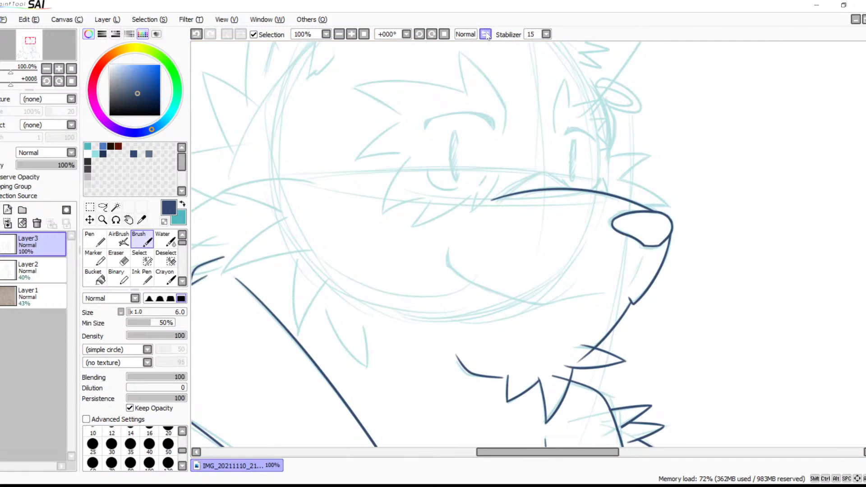
left_click(485, 34)
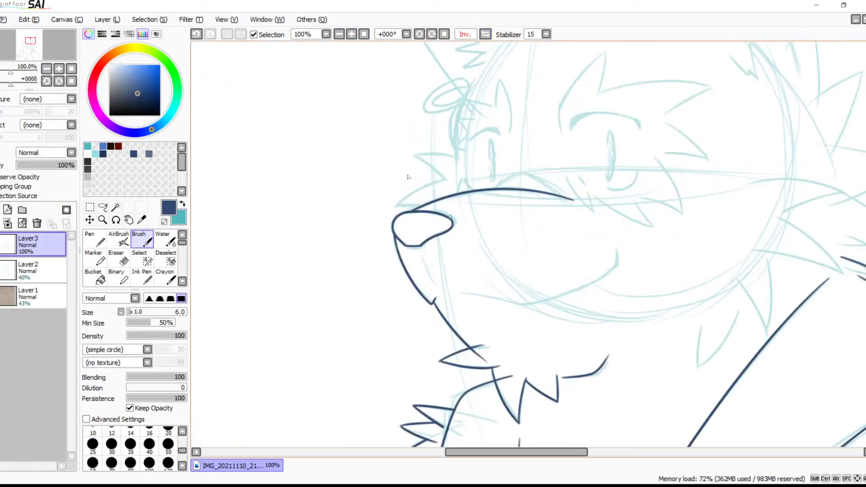
Erase the part of the jaw line crossing into the first fur tuft and clean up the tuft's tip at 400% zoom
left_click(351, 34)
left_click(352, 34)
left_click(352, 34)
left_click(352, 34)
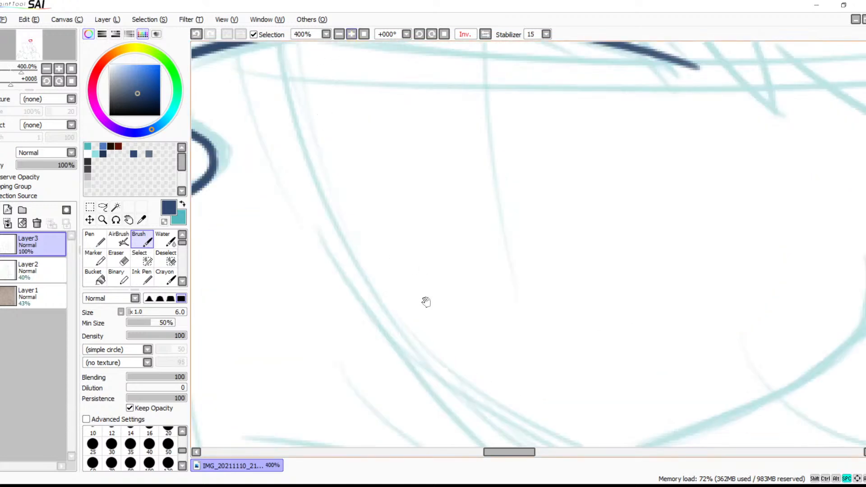
left_click_drag(425, 289, 522, 198)
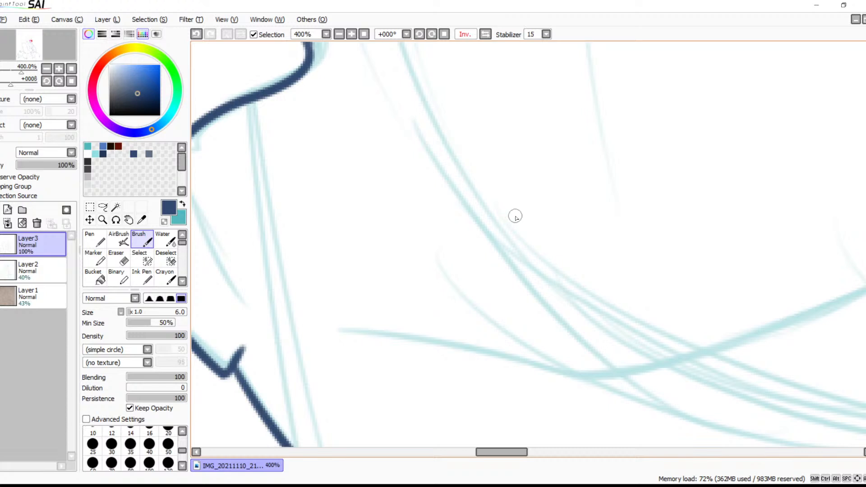
mouse_move(520, 214)
left_mouse_down()
mouse_move(534, 203)
mouse_move(554, 135)
mouse_move(563, 242)
left_mouse_up()
key("e")
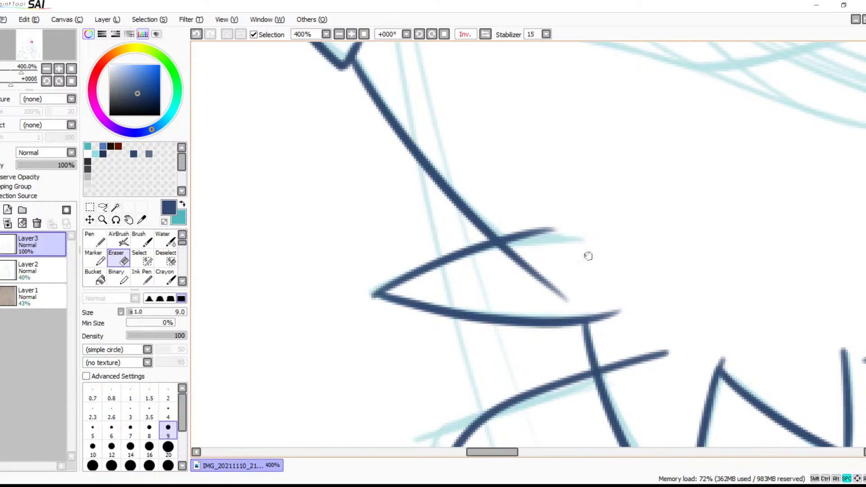
left_click_drag(599, 286, 564, 201)
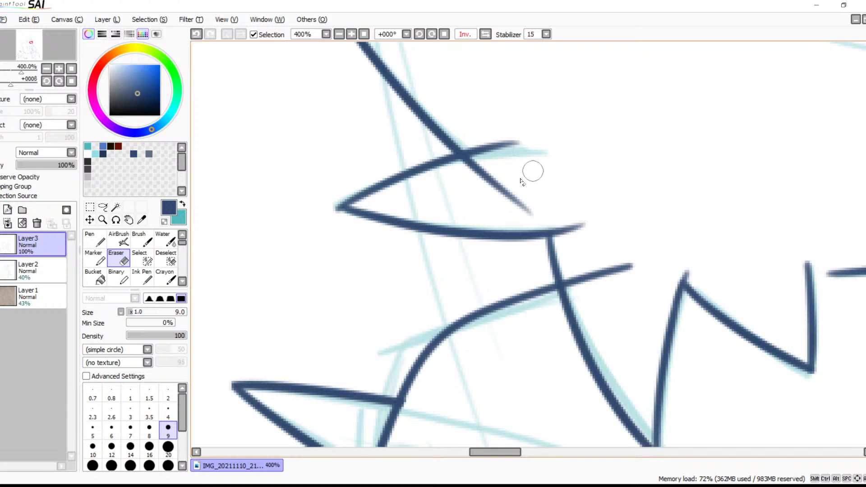
mouse_move(547, 199)
left_mouse_down()
mouse_move(517, 216)
mouse_move(457, 182)
mouse_move(486, 162)
mouse_move(444, 176)
mouse_move(503, 158)
mouse_move(450, 174)
left_mouse_up()
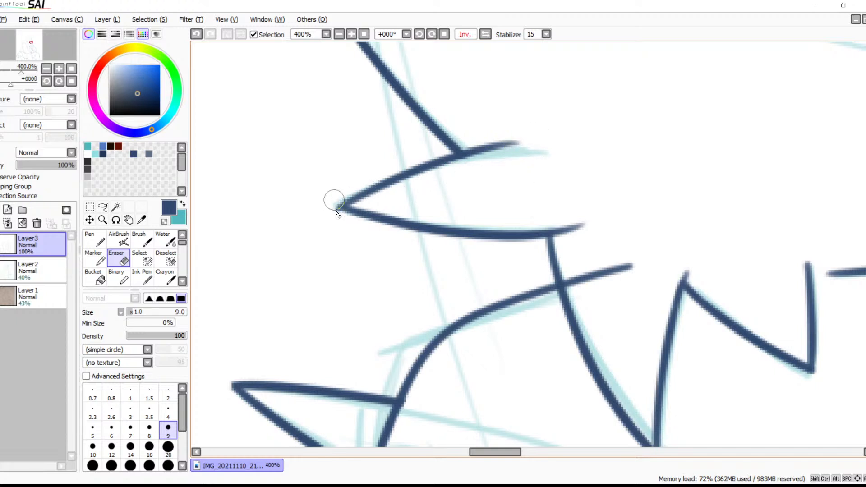
left_click_drag(335, 210, 331, 199)
Erase the end of the curved neck line that extends past the fur tuft's edge below the jaw
left_click_drag(574, 195, 423, 147)
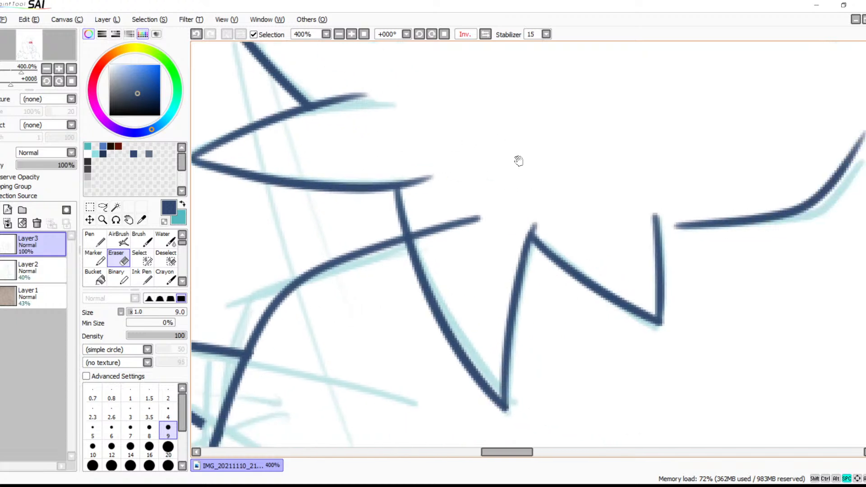
mouse_move(482, 214)
left_mouse_down()
mouse_move(470, 233)
mouse_move(445, 227)
left_mouse_up()
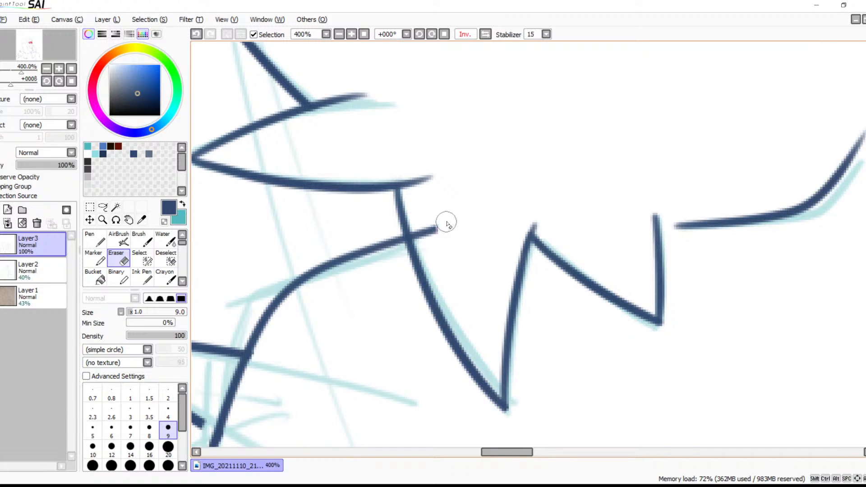
mouse_move(436, 228)
left_mouse_down()
mouse_move(436, 240)
mouse_move(423, 226)
mouse_move(418, 236)
left_mouse_up()
Draw the front section of the mouth line with the Brush along the sketch inside the muzzle
key("space")
mouse_move(535, 188)
left_mouse_down()
mouse_move(410, 201)
mouse_move(410, 228)
mouse_move(624, 272)
mouse_move(620, 292)
left_mouse_up()
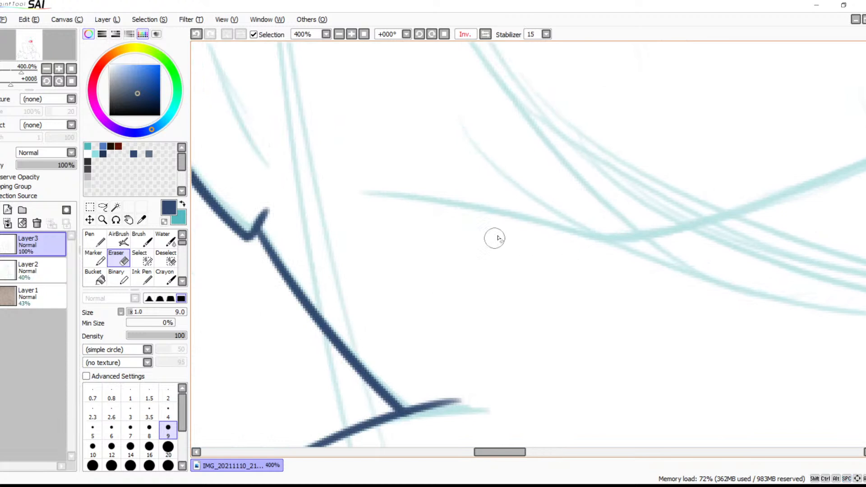
key("b")
mouse_move(373, 188)
left_mouse_down()
mouse_move(647, 248)
mouse_move(624, 265)
mouse_move(406, 266)
mouse_move(776, 58)
left_mouse_up()
key("space")
key("ctrl+z")
mouse_move(383, 262)
left_mouse_down()
mouse_move(657, 177)
mouse_move(787, 53)
left_mouse_up()
key("ctrl+z")
mouse_move(782, 95)
left_mouse_down()
mouse_move(527, 246)
mouse_move(292, 264)
left_mouse_up()
key("ctrl+z")
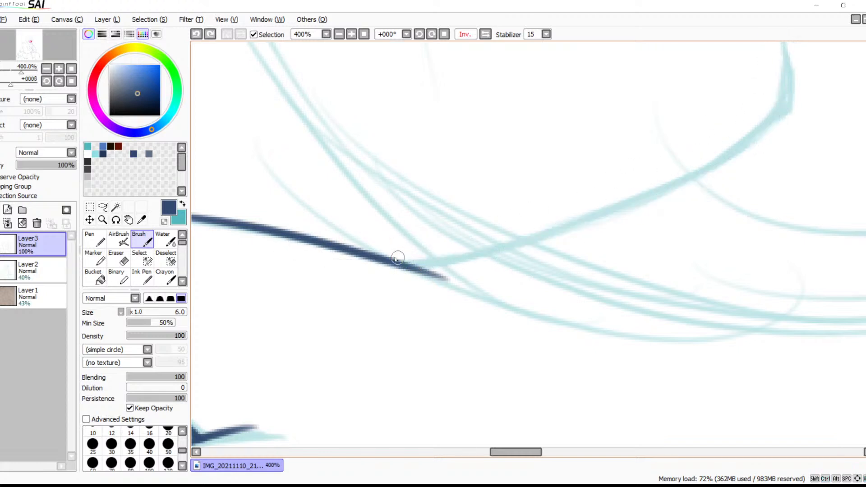
left_click_drag(418, 269, 789, 54)
key("ctrl+z")
left_click_drag(383, 260, 788, 57)
key("ctrl+z")
mouse_move(373, 261)
left_mouse_down()
mouse_move(807, 122)
mouse_move(834, 81)
left_mouse_up()
key("ctrl+z")
Draw the rear mouth curve up to the cheek corner on the mirrored canvas, rotated to 78° at 300% zoom, redoing the stroke until it fits
left_click(465, 35)
left_click_drag(508, 192, 422, 253)
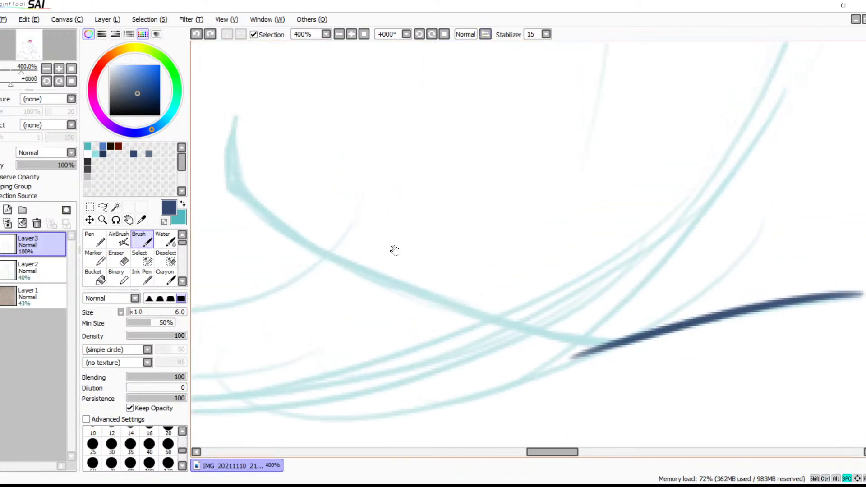
left_click(435, 34)
left_click(435, 34)
left_click(435, 34)
left_click(435, 34)
left_click(435, 34)
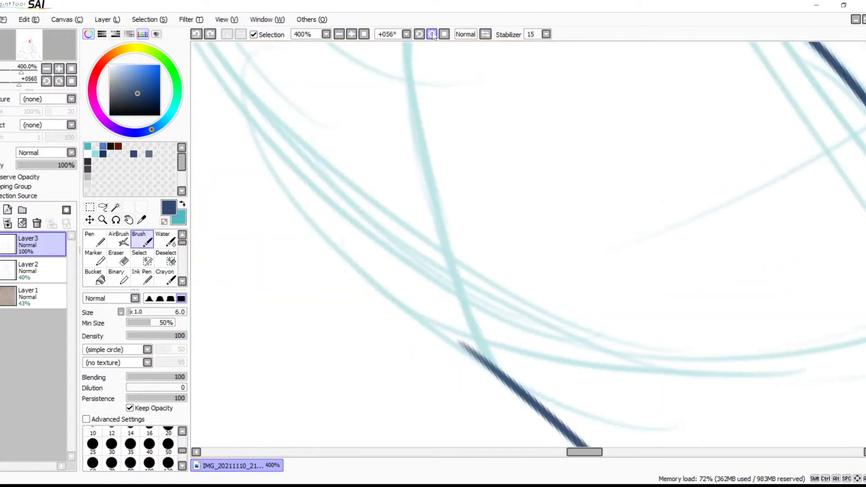
left_click(435, 34)
left_click(435, 34)
mouse_move(478, 165)
left_mouse_down()
mouse_move(478, 287)
mouse_move(469, 249)
mouse_move(389, 199)
mouse_move(367, 206)
left_mouse_up()
left_click(339, 33)
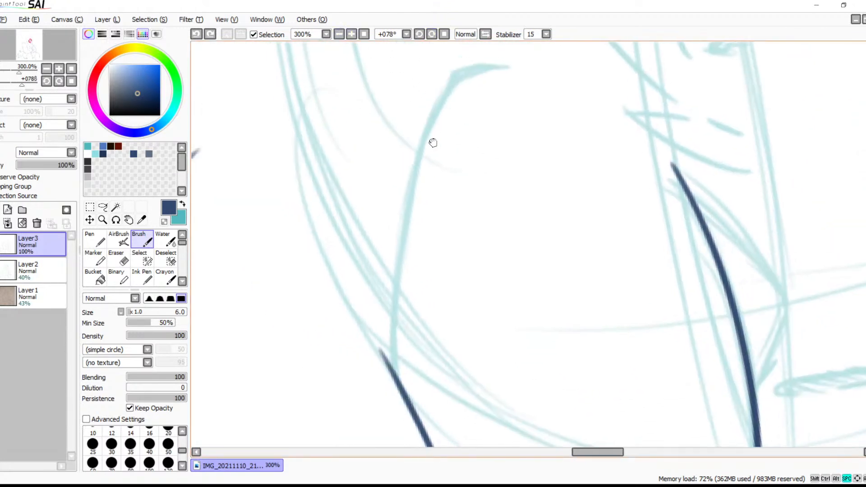
mouse_move(505, 68)
left_mouse_down()
mouse_move(473, 80)
mouse_move(398, 429)
left_mouse_up()
key("ctrl+z")
mouse_move(520, 67)
left_mouse_down()
mouse_move(395, 387)
mouse_move(394, 424)
left_mouse_up()
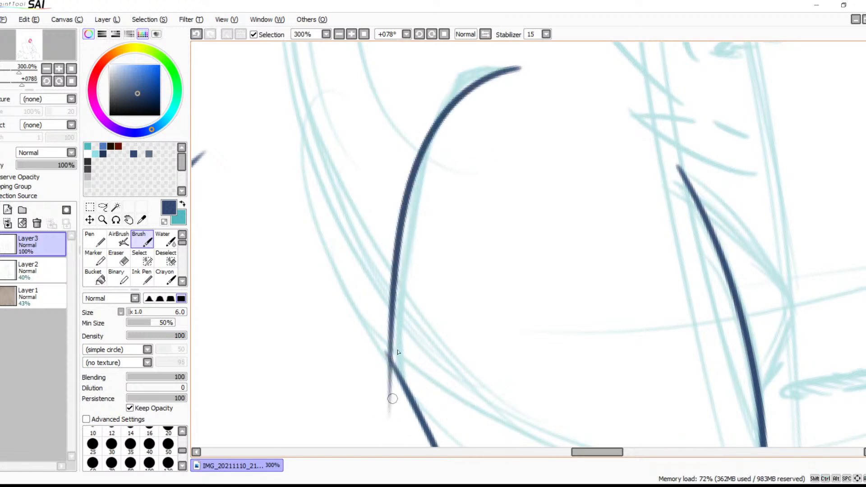
key("ctrl+z")
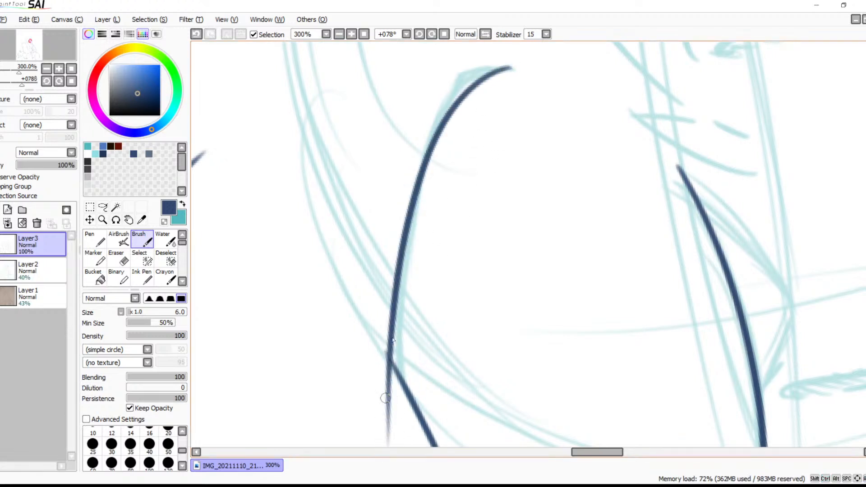
key("ctrl+z")
mouse_move(501, 66)
left_mouse_down()
mouse_move(419, 155)
mouse_move(421, 435)
left_mouse_up()
key("ctrl+z")
mouse_move(472, 81)
left_mouse_down()
mouse_move(386, 378)
mouse_move(413, 439)
left_mouse_up()
key("ctrl+z")
mouse_move(463, 75)
left_mouse_down()
mouse_move(401, 314)
mouse_move(397, 421)
left_mouse_up()
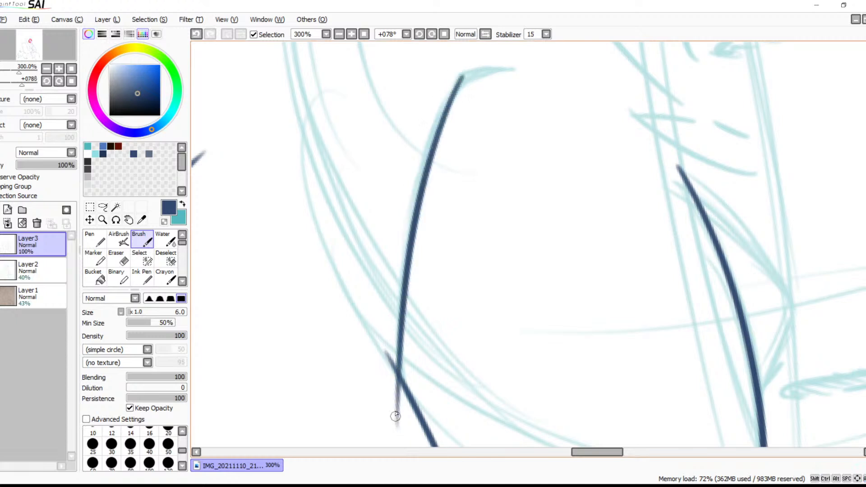
Examine the new mouth curve and its crossing with the front mouth line at 600% zoom
mouse_move(473, 228)
left_mouse_down()
mouse_move(468, 108)
mouse_move(450, 313)
left_mouse_up()
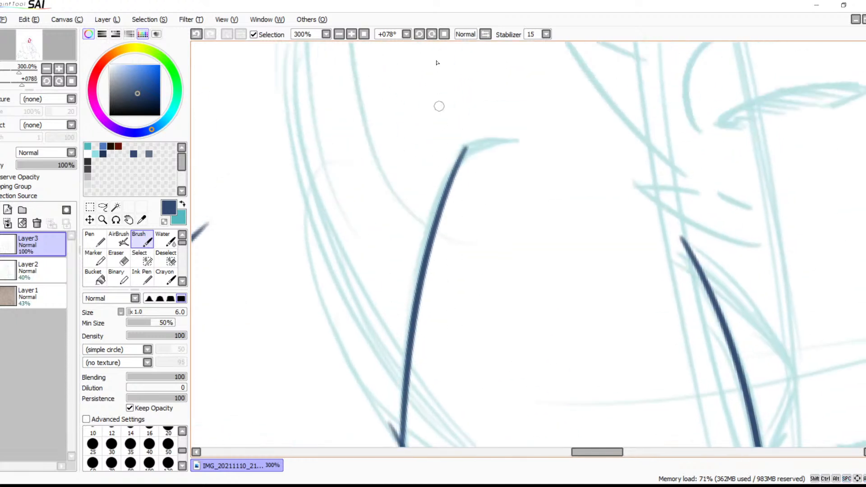
left_click(351, 34)
left_click(351, 34)
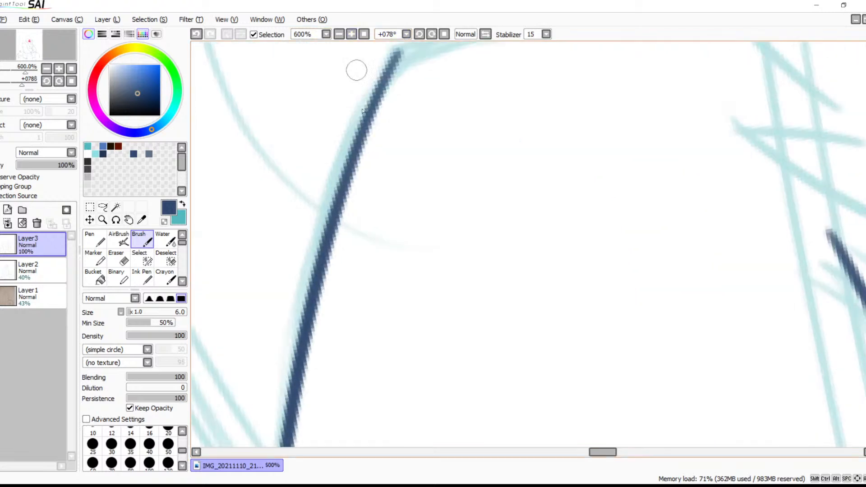
mouse_move(460, 217)
left_mouse_down()
mouse_move(511, 190)
mouse_move(508, 224)
left_mouse_up()
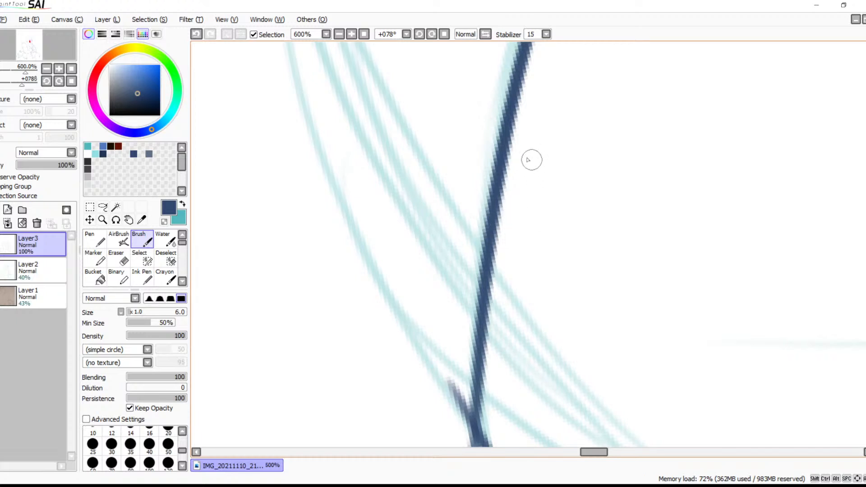
key("space")
mouse_move(542, 209)
left_mouse_down()
mouse_move(564, 60)
mouse_move(528, 145)
mouse_move(496, 180)
left_mouse_up()
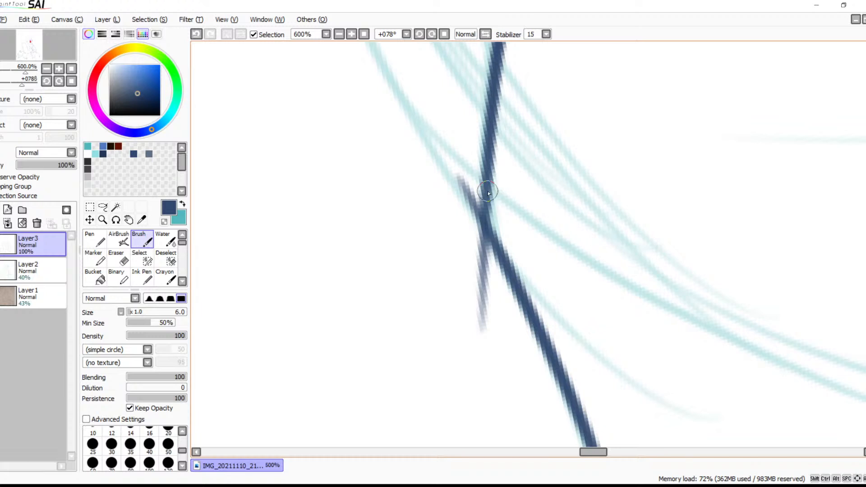
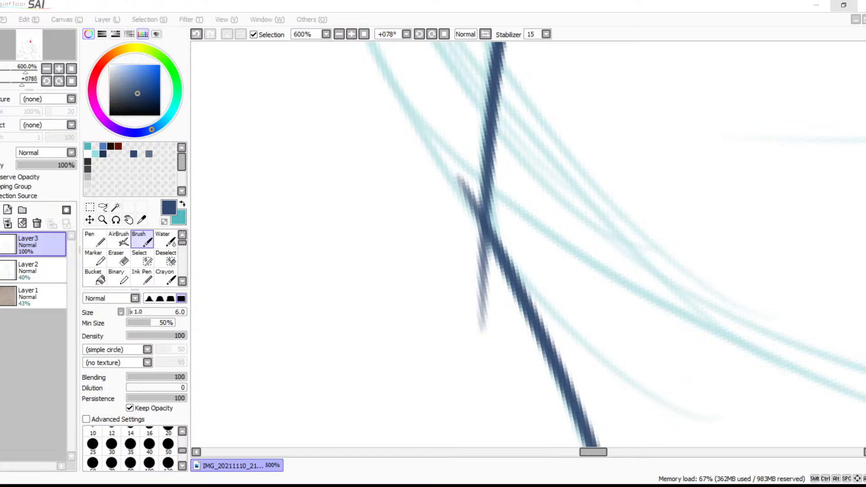
Reinforce the bend where the two dark blue lines cross and erase the stray ends sticking out past it
left_click_drag(485, 174, 492, 246)
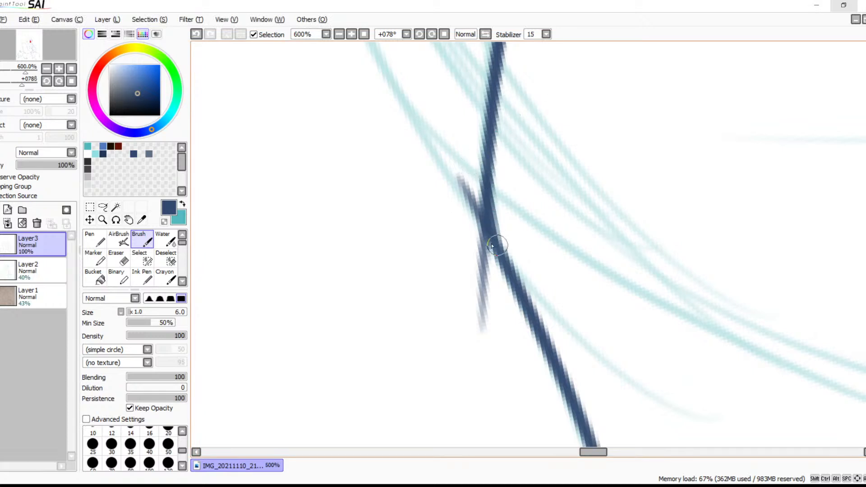
left_click_drag(486, 183, 494, 234)
key("e")
mouse_move(458, 181)
left_mouse_down()
mouse_move(455, 158)
mouse_move(456, 226)
mouse_move(465, 189)
mouse_move(473, 253)
mouse_move(456, 271)
mouse_move(441, 226)
mouse_move(462, 232)
left_mouse_up()
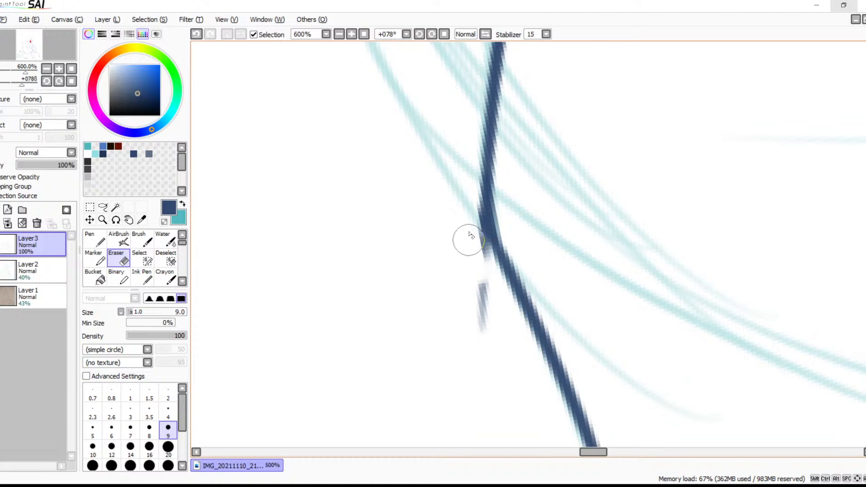
left_click_drag(481, 276, 472, 299)
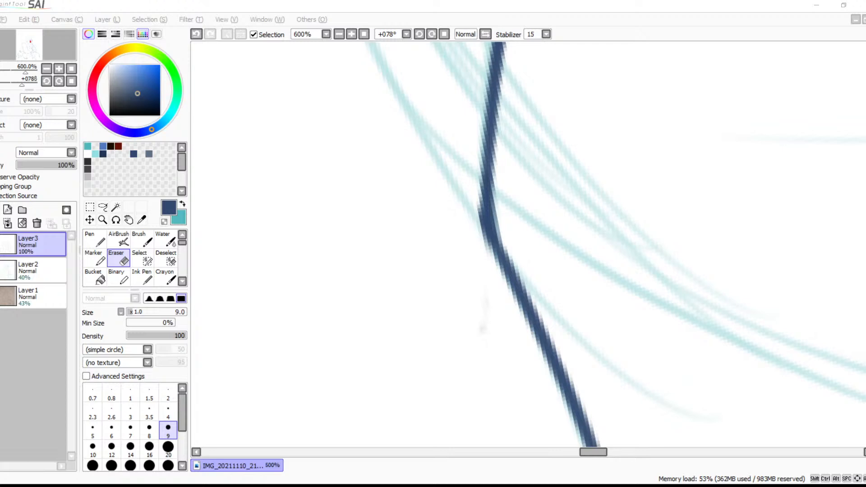
Examine the joined bend within the surrounding line art at 100% zoom
left_click(429, 10)
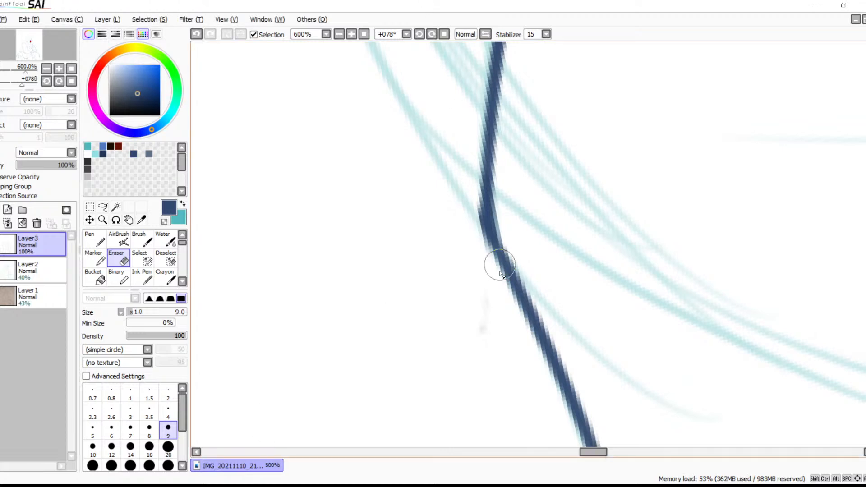
key("space")
left_click_drag(562, 276, 512, 252)
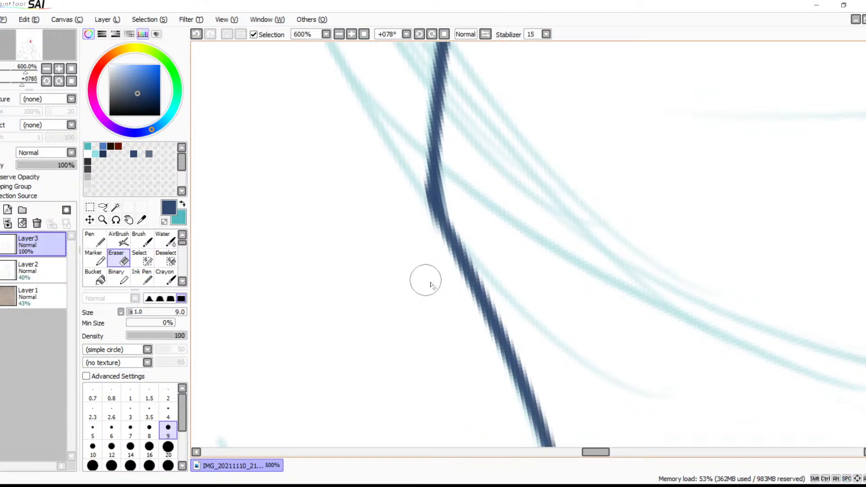
left_click(339, 35)
left_click(339, 34)
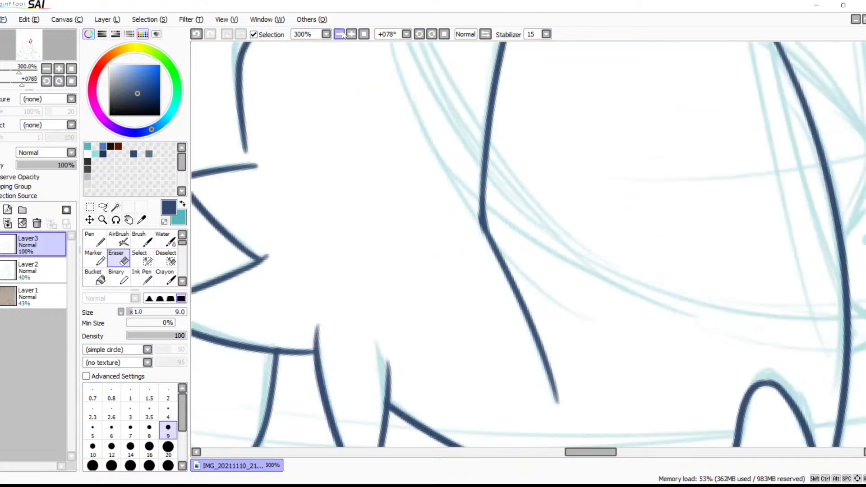
left_click(339, 34)
key("space")
left_click_drag(456, 187, 380, 171)
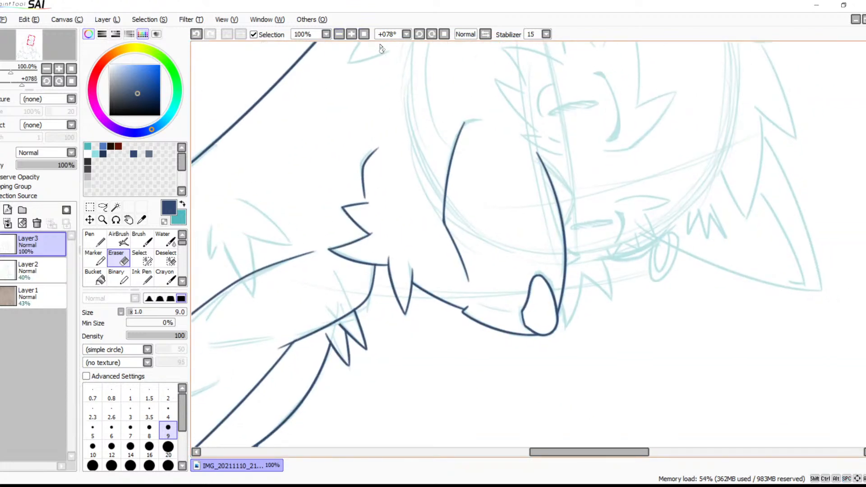
Smooth the outer side of the bend in the long line with short size 6 Brush strokes
left_click(351, 36)
left_click(350, 36)
left_click(351, 36)
left_click(351, 36)
left_click(350, 36)
key("space")
left_click_drag(463, 220, 588, 261)
mouse_move(381, 150)
left_mouse_down()
mouse_move(378, 192)
mouse_move(379, 175)
mouse_move(397, 215)
mouse_move(345, 147)
mouse_move(350, 209)
mouse_move(356, 171)
mouse_move(358, 203)
left_mouse_up()
key("b")
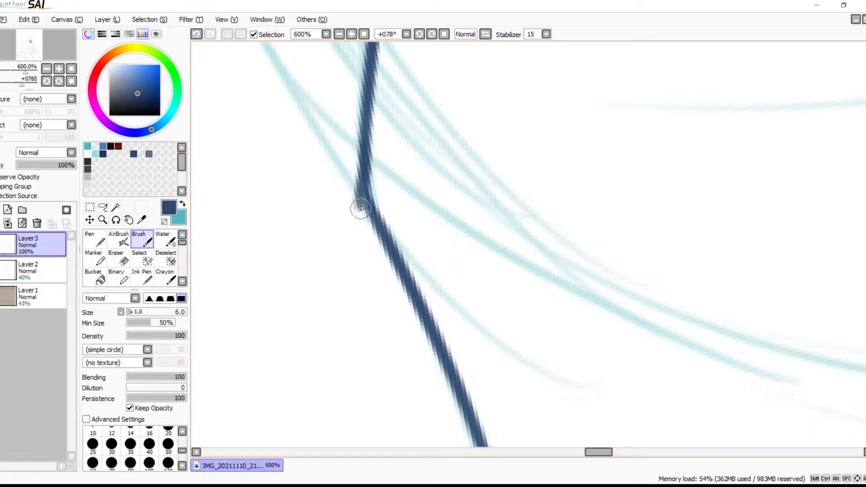
key("ctrl+z")
mouse_move(364, 146)
left_mouse_down()
mouse_move(364, 190)
mouse_move(365, 175)
mouse_move(375, 213)
left_mouse_up()
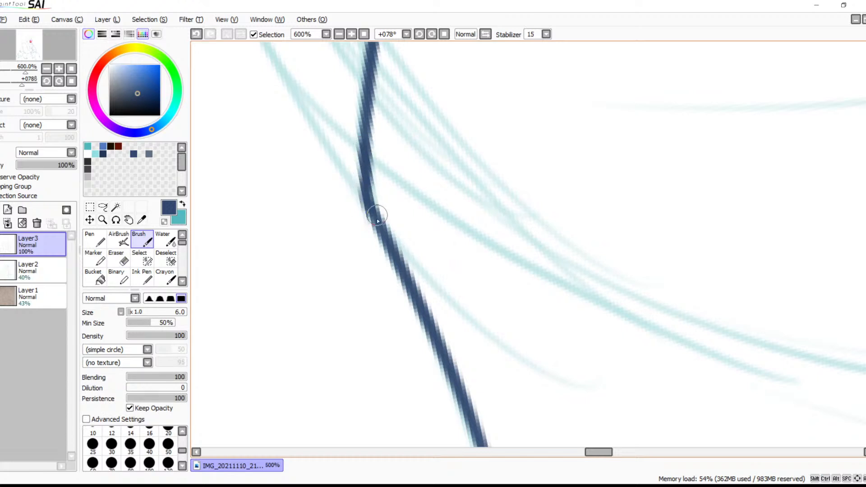
mouse_move(364, 153)
left_mouse_down()
mouse_move(362, 198)
mouse_move(366, 150)
mouse_move(363, 192)
mouse_move(386, 240)
left_mouse_up()
Ink the short stroke continuing from the upper end of the long line along the teal sketch
left_click_drag(440, 123, 397, 338)
left_click_drag(412, 164, 372, 371)
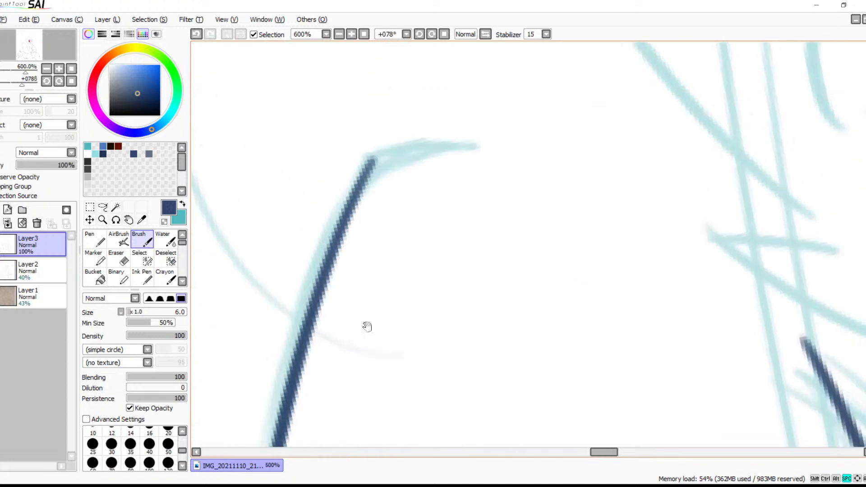
left_click_drag(467, 100, 406, 249)
mouse_move(313, 355)
left_mouse_down()
mouse_move(346, 282)
mouse_move(433, 209)
left_mouse_up()
key("ctrl+z")
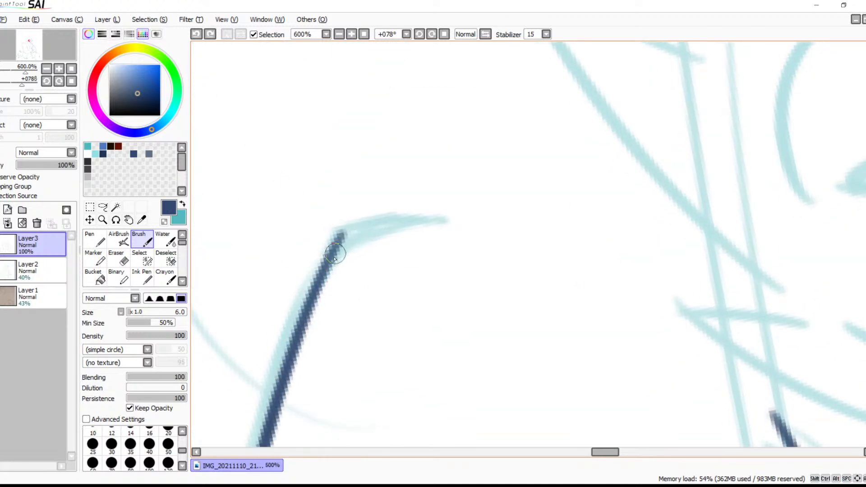
mouse_move(338, 247)
left_mouse_down()
mouse_move(379, 231)
mouse_move(437, 218)
left_mouse_up()
left_click_drag(339, 238, 438, 214)
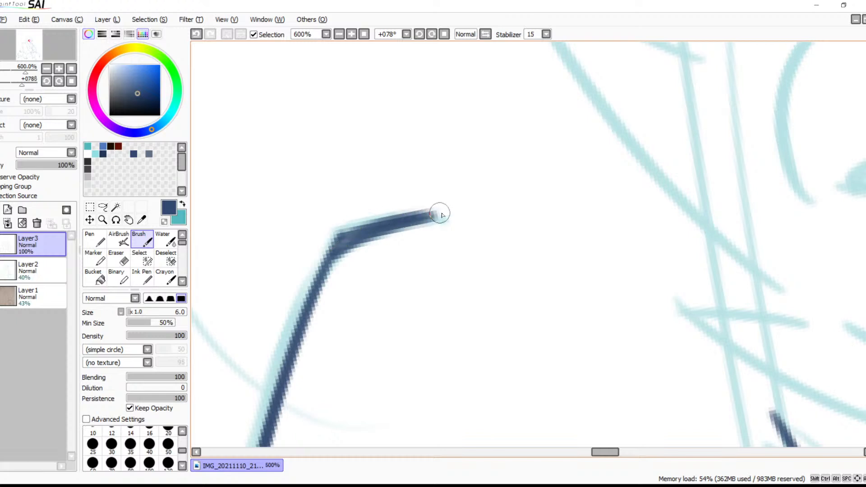
Refine the corner between the short upper stroke and the long line, cleaning its edges with the size 9 Eraser
mouse_move(374, 231)
left_mouse_down()
mouse_move(334, 251)
mouse_move(363, 232)
mouse_move(341, 245)
mouse_move(348, 238)
mouse_move(324, 294)
left_mouse_up()
key("ctrl+z")
mouse_move(342, 240)
left_mouse_down()
mouse_move(309, 323)
mouse_move(327, 248)
mouse_move(340, 250)
mouse_move(300, 319)
left_mouse_up()
key("ctrl+z")
key("e")
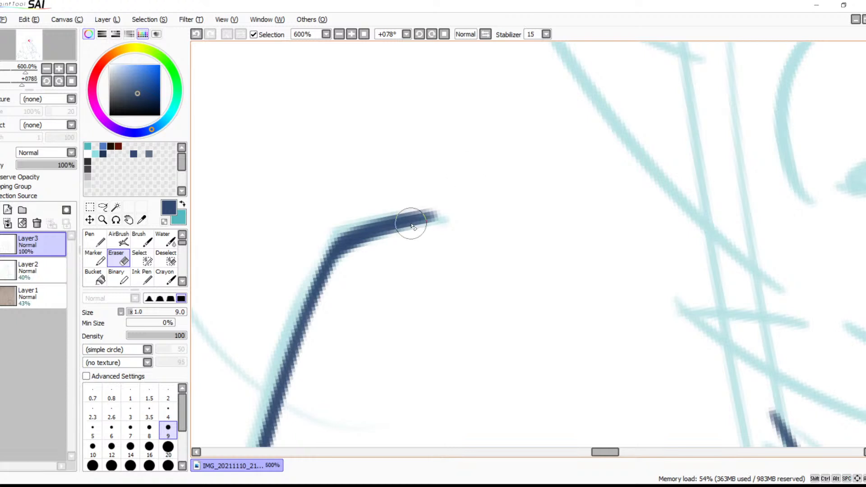
mouse_move(455, 251)
left_mouse_down()
mouse_move(510, 178)
mouse_move(439, 164)
left_mouse_up()
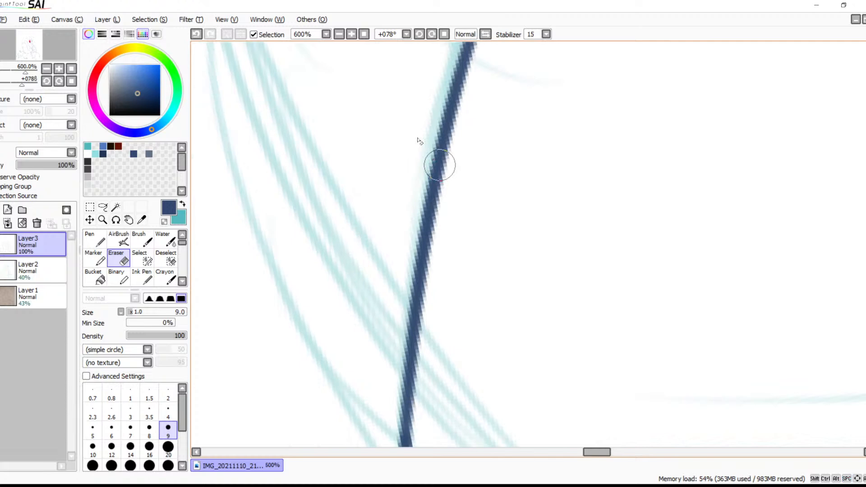
Examine the muzzle, eye and cheek areas of the drawing with the canvas rotated to +11°
left_click(339, 34)
left_click(339, 34)
left_click(338, 34)
left_click_drag(528, 199, 463, 145)
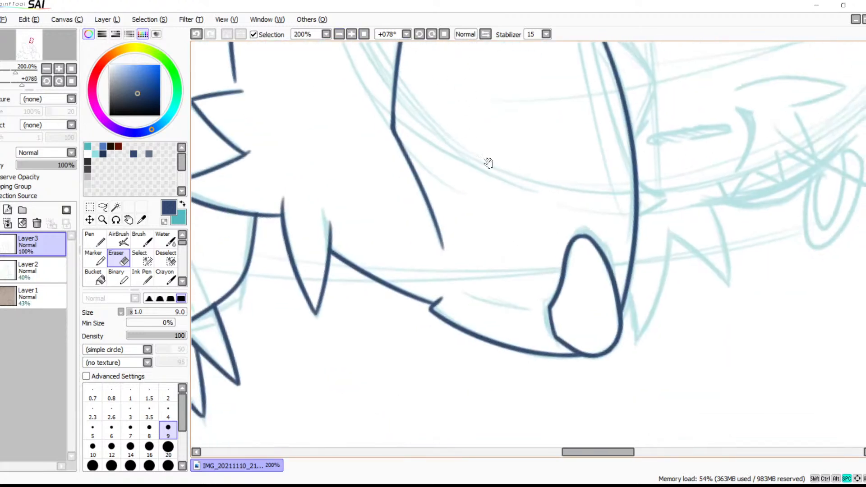
left_click_drag(578, 207, 490, 245)
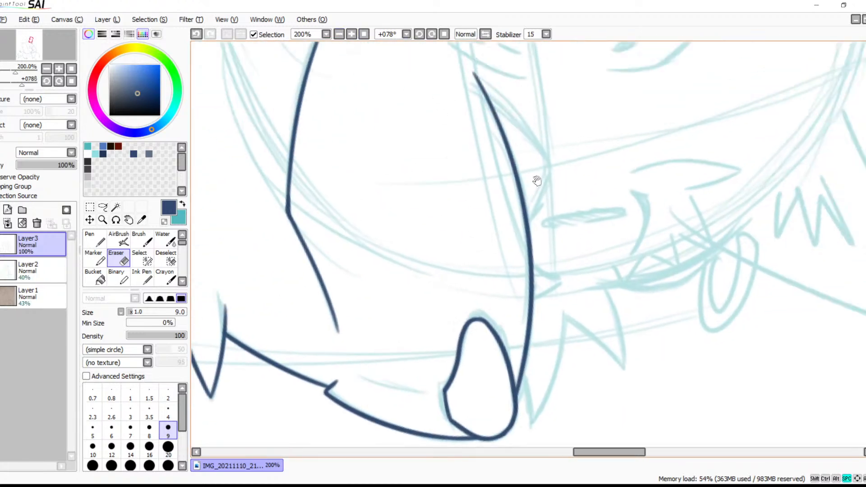
left_click_drag(535, 183, 485, 241)
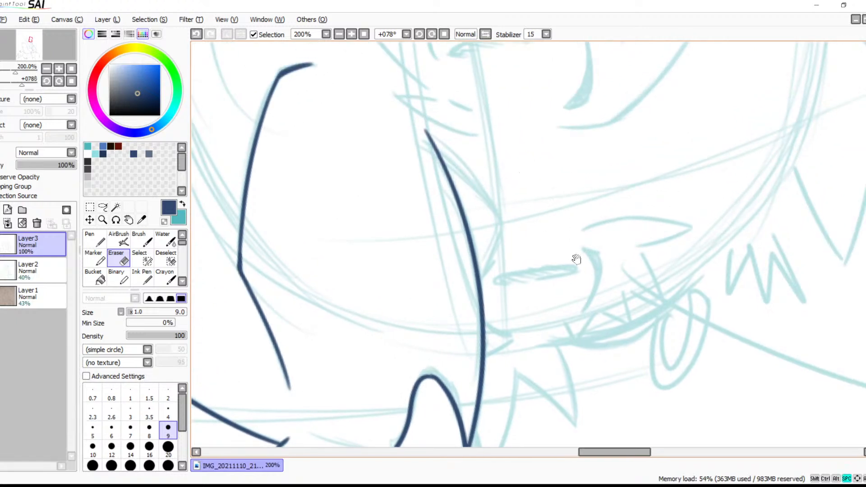
left_click_drag(573, 257, 539, 220)
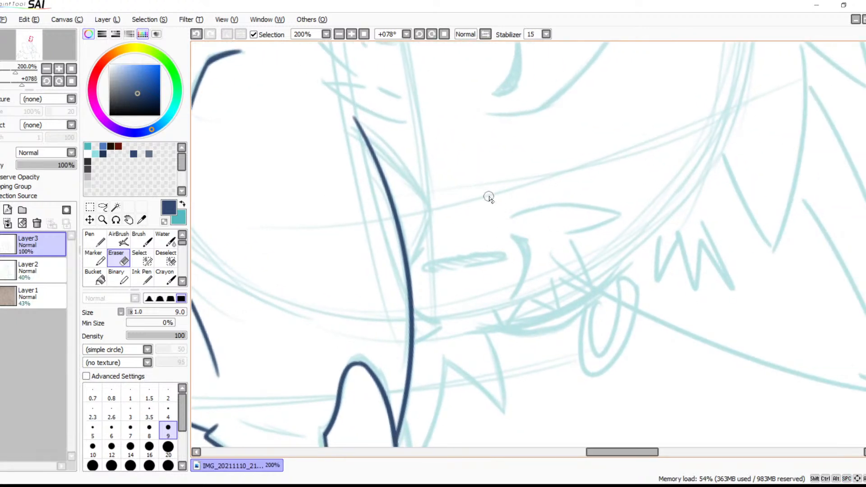
left_click(415, 35)
left_click(416, 34)
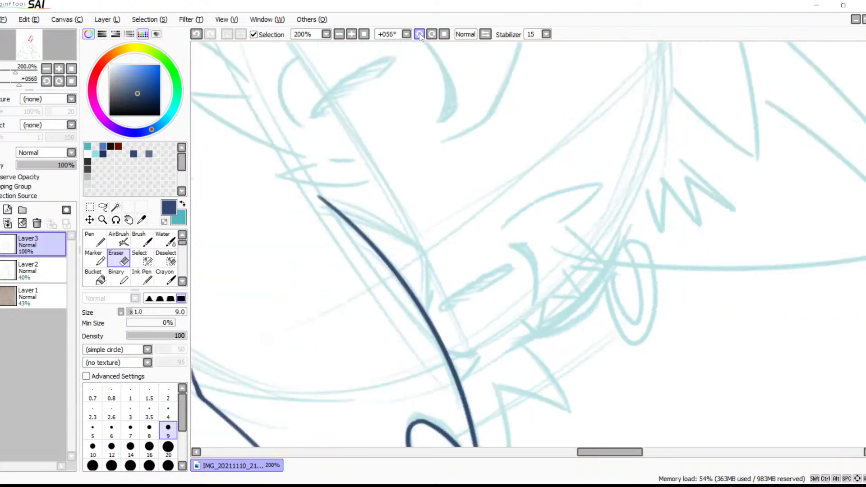
left_click(416, 34)
left_click(416, 35)
left_click(416, 34)
left_click(416, 34)
left_click_drag(617, 234, 575, 199)
left_click_drag(519, 225, 640, 187)
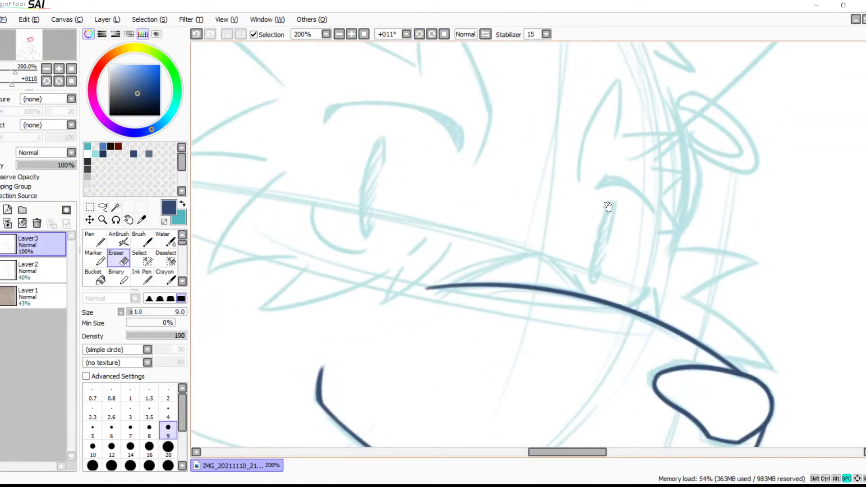
left_click_drag(569, 224, 659, 175)
left_click_drag(599, 210, 508, 213)
mouse_move(541, 280)
left_mouse_down()
mouse_move(606, 157)
mouse_move(696, 175)
mouse_move(631, 252)
mouse_move(716, 237)
left_mouse_up()
left_click_drag(587, 218, 539, 316)
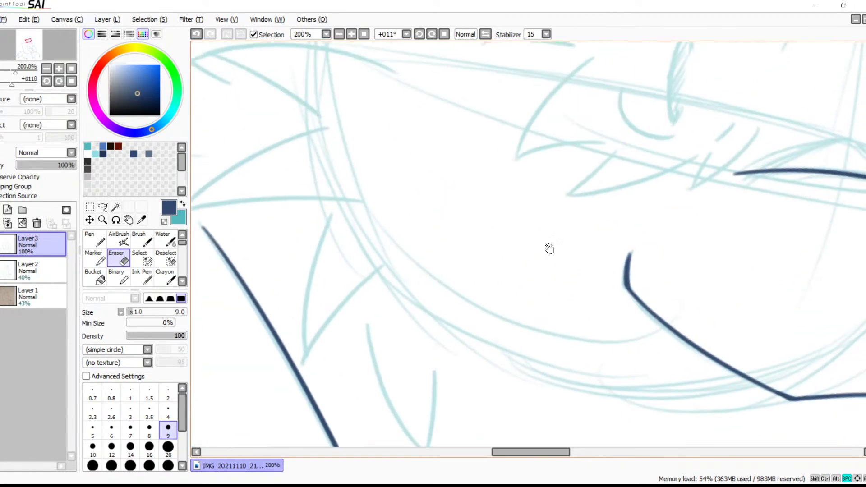
mouse_move(483, 264)
left_mouse_down()
mouse_move(600, 288)
mouse_move(819, 270)
mouse_move(445, 189)
mouse_move(457, 261)
mouse_move(424, 265)
left_mouse_up()
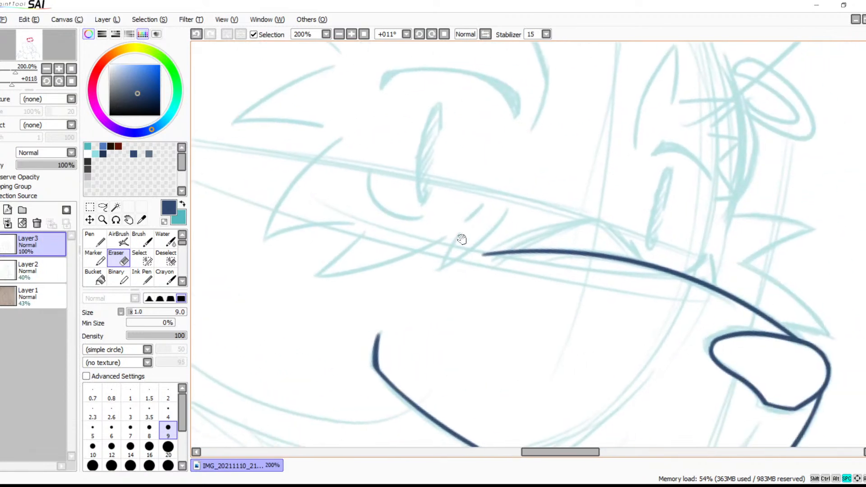
Ink the small V-shaped fur tuft beside the start of the muzzle line with the size 6 Brush
left_click(352, 34)
left_click(351, 35)
left_click(352, 34)
left_click_drag(452, 204, 562, 237)
key("v")
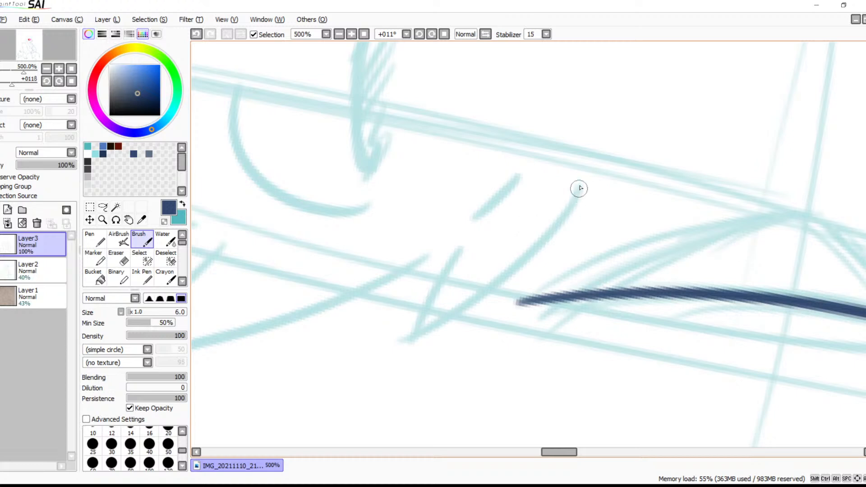
mouse_move(579, 190)
left_mouse_down()
mouse_move(559, 217)
mouse_move(429, 314)
left_mouse_up()
left_click_drag(466, 243, 410, 329)
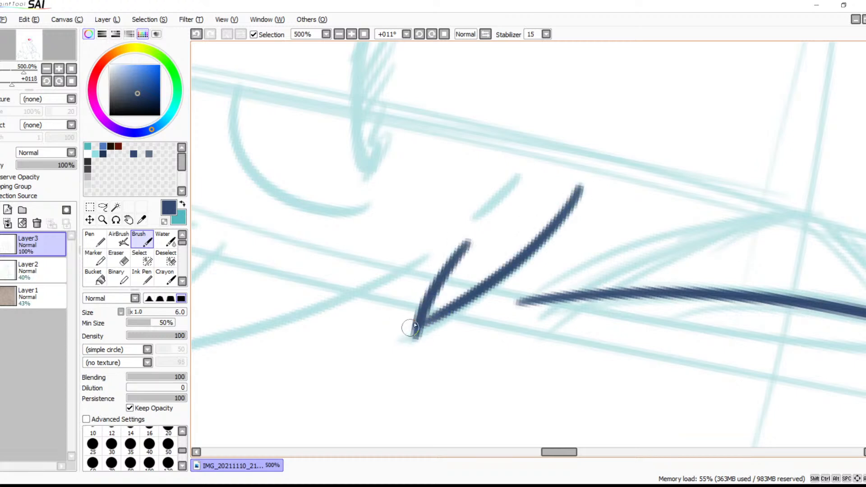
key("ctrl+z")
mouse_move(468, 246)
left_mouse_down()
mouse_move(411, 334)
mouse_move(610, 280)
left_mouse_up()
Ink the long pointed fur tuft below the eye and erase the overshoot at its tip
left_click_drag(633, 223, 299, 294)
key("ctrl+z")
mouse_move(638, 232)
left_mouse_down()
mouse_move(592, 248)
mouse_move(270, 307)
left_mouse_up()
key("ctrl+z")
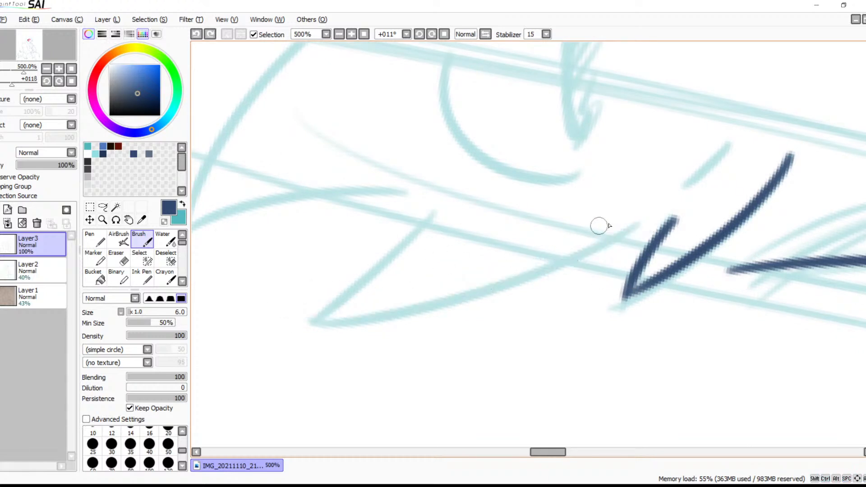
left_click_drag(637, 223, 294, 309)
mouse_move(437, 209)
left_mouse_down()
mouse_move(288, 314)
mouse_move(392, 303)
left_mouse_up()
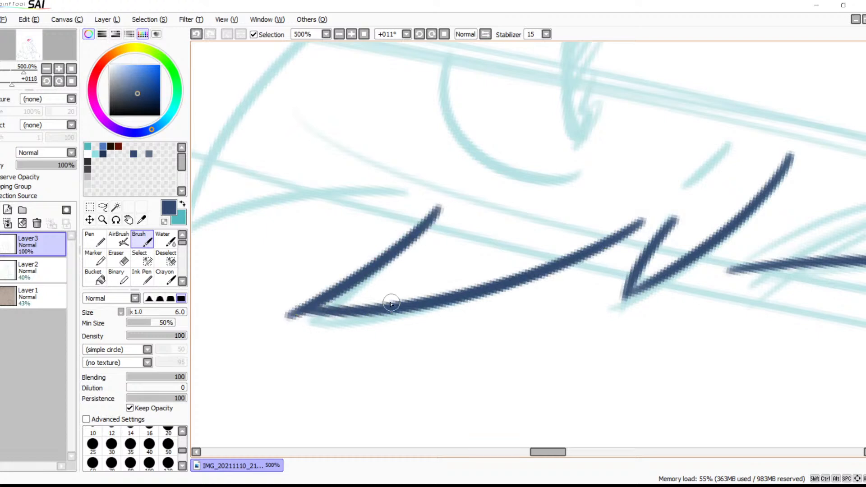
key("e")
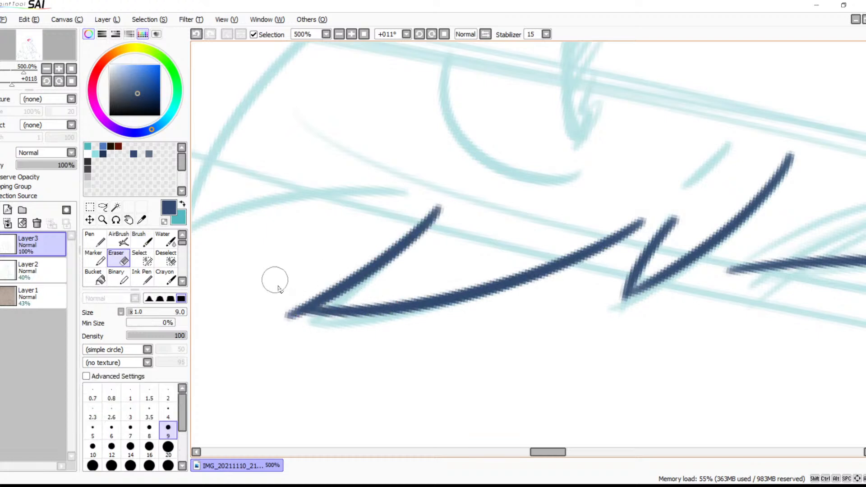
left_click_drag(282, 293, 293, 318)
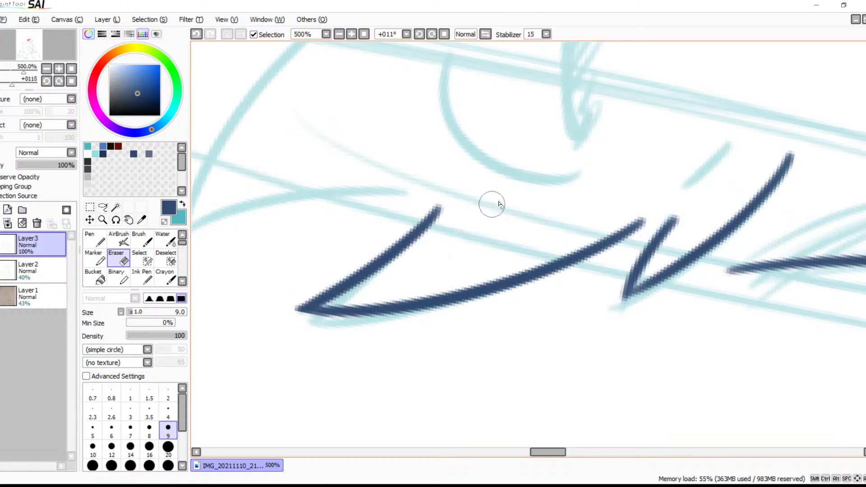
Ink the curved lower edge of the next cheek fur tuft with the size 6 Brush
key("b")
left_click_drag(384, 251, 601, 249)
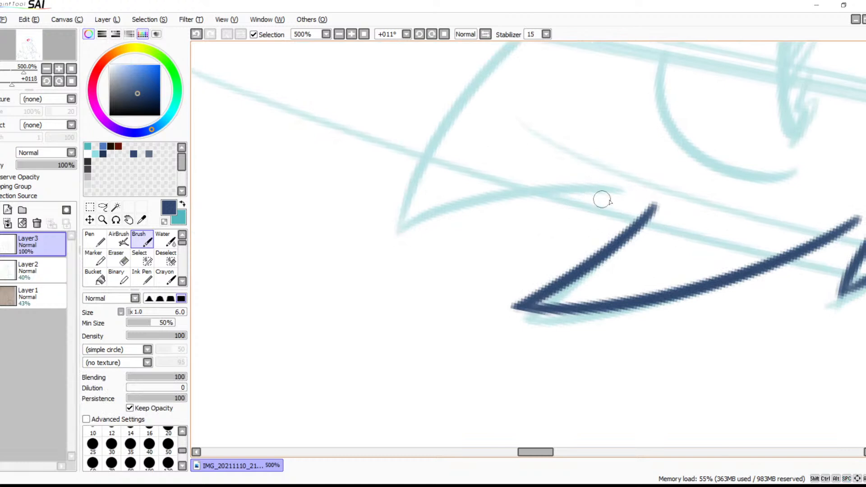
left_click_drag(627, 190, 395, 230)
Ink the long curved upper edge of that cheek tuft and join it to the lower edge at the tip
left_click_drag(630, 186, 573, 304)
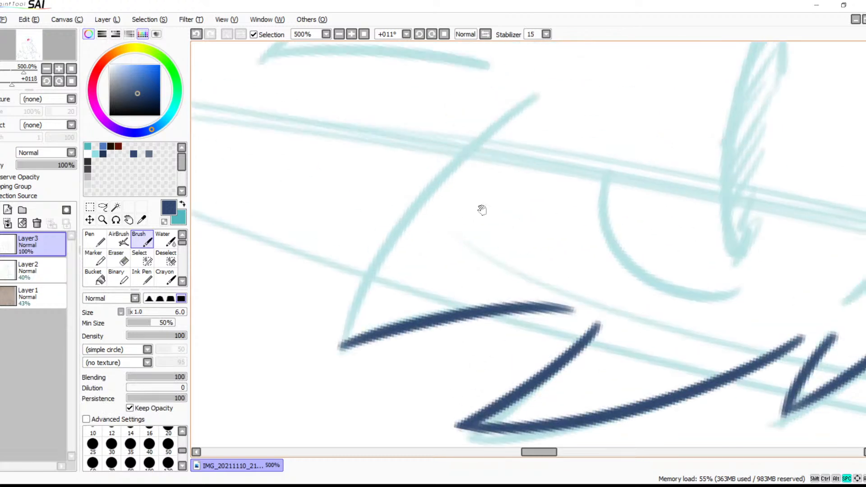
mouse_move(539, 96)
left_mouse_down()
mouse_move(428, 177)
mouse_move(318, 347)
left_mouse_up()
key("ctrl+z")
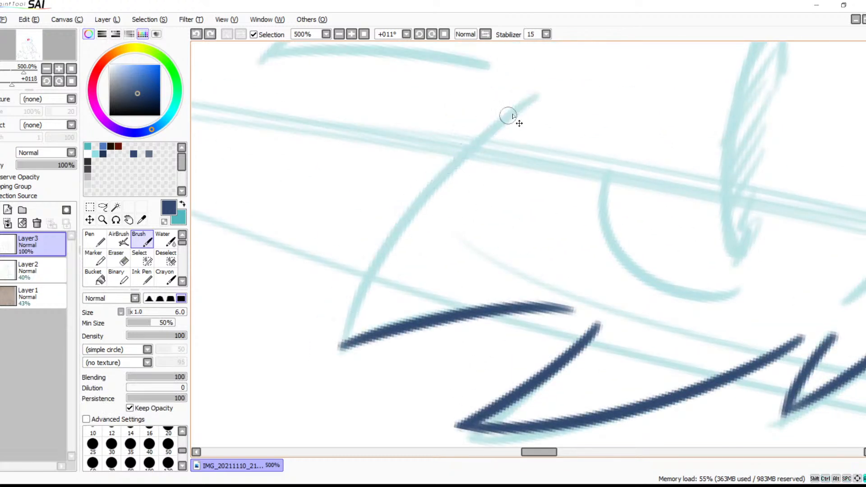
mouse_move(540, 94)
left_mouse_down()
mouse_move(480, 143)
mouse_move(330, 380)
left_mouse_up()
key("ctrl+z")
left_click_drag(542, 94, 319, 379)
left_click_drag(327, 348, 401, 323)
key("ctrl+z")
left_click_drag(328, 348, 397, 329)
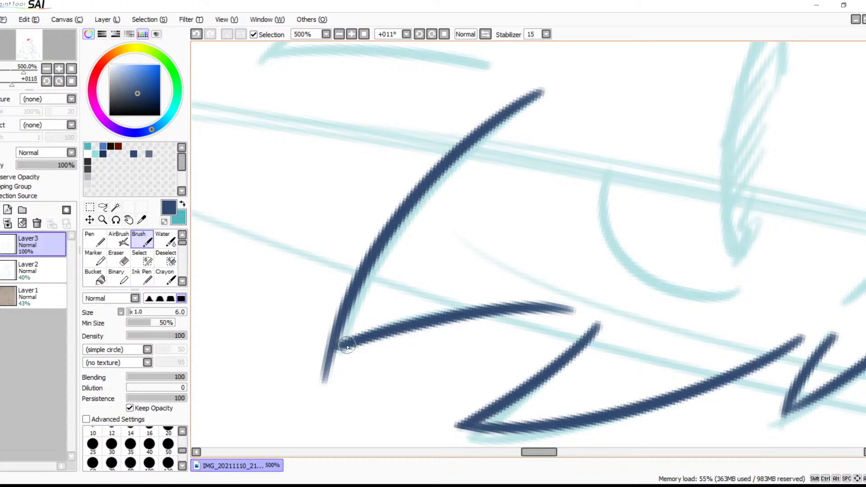
left_click_drag(345, 345, 337, 353)
Erase the line end overshooting the tip of the large cheek tuft with the size 9 Eraser
key("e")
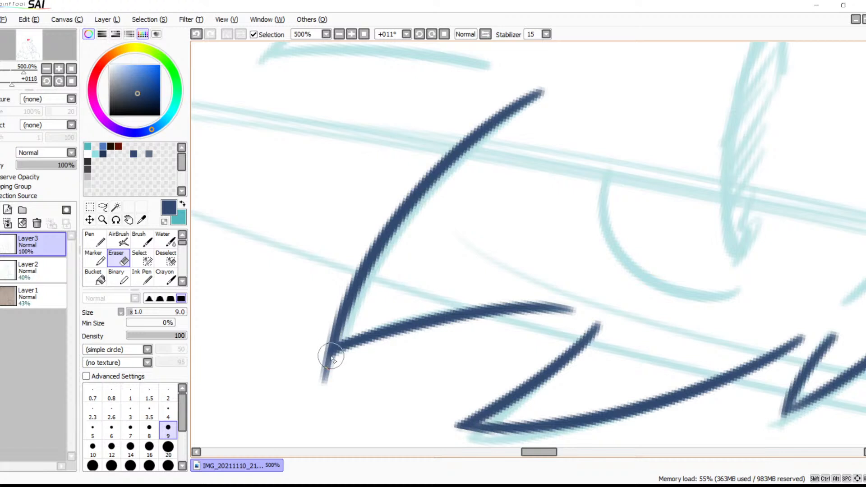
key("space")
mouse_move(388, 348)
left_mouse_down()
mouse_move(398, 325)
mouse_move(392, 310)
left_mouse_up()
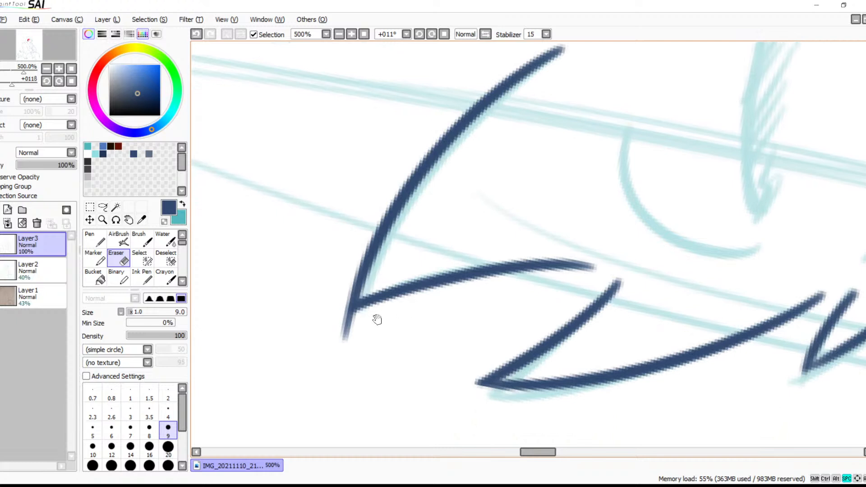
left_click(342, 330)
left_click(343, 322)
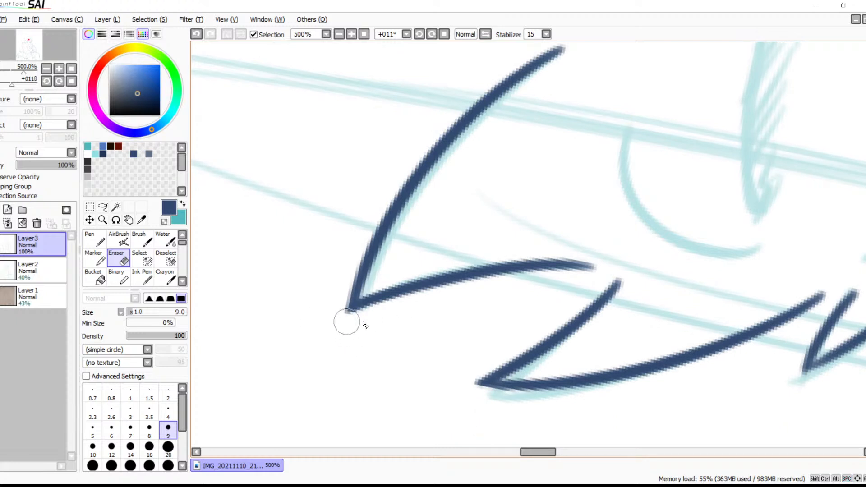
Ink the curved upper edge of the next cheek fur tuft above the large one with the size 6 Brush
key("space")
left_click_drag(440, 347, 337, 297)
left_click_drag(389, 238, 319, 336)
left_click_drag(387, 295, 531, 373)
left_click_drag(483, 226, 539, 352)
key("b")
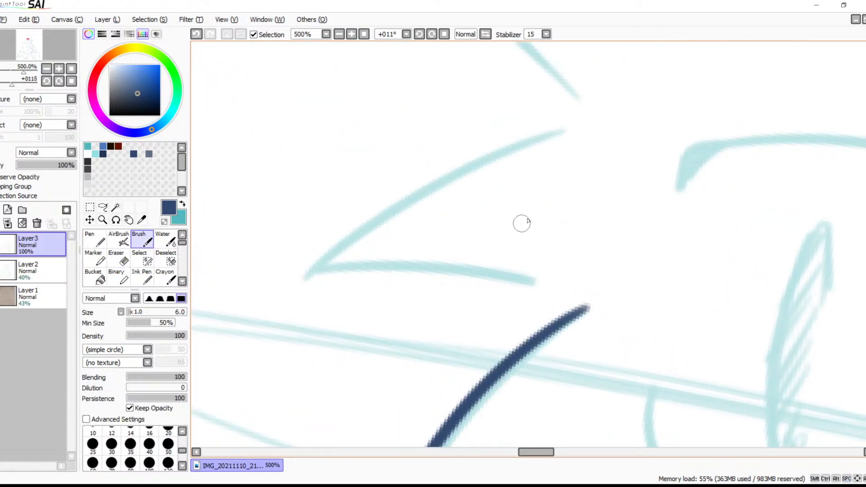
mouse_move(576, 123)
left_mouse_down()
mouse_move(474, 158)
mouse_move(266, 282)
left_mouse_up()
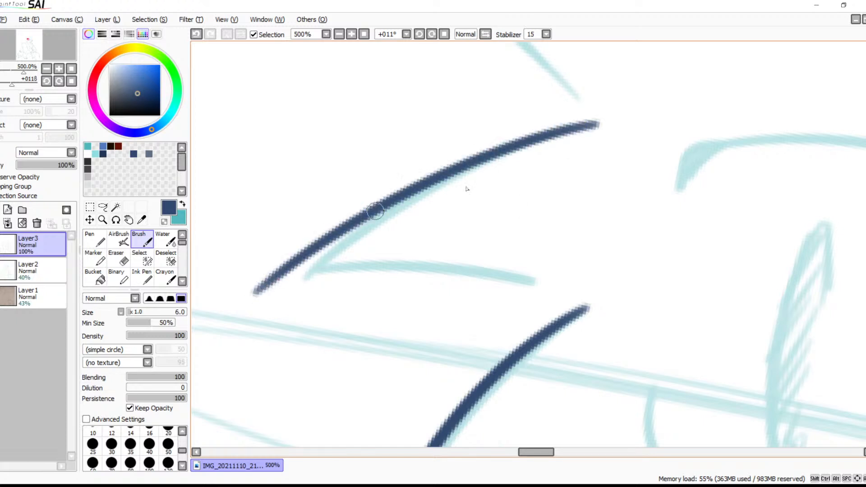
key("ctrl+z")
mouse_move(591, 119)
left_mouse_down()
mouse_move(492, 153)
mouse_move(264, 319)
left_mouse_up()
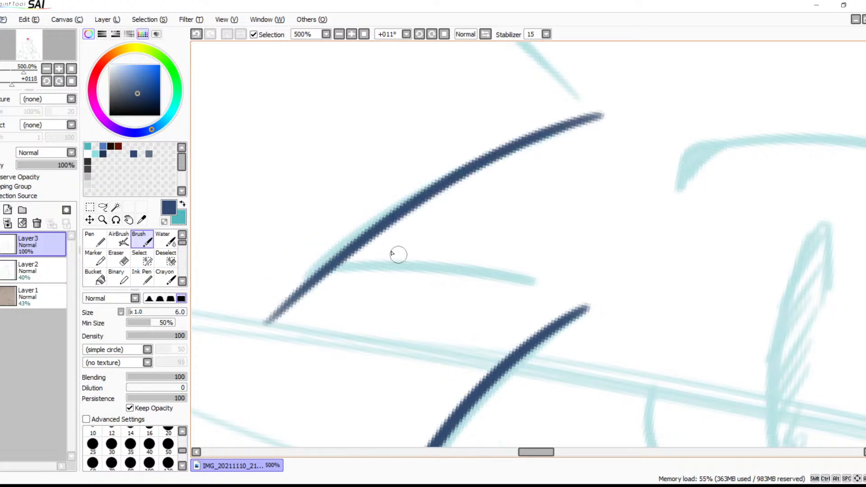
key("ctrl+z")
left_click_drag(606, 112, 263, 304)
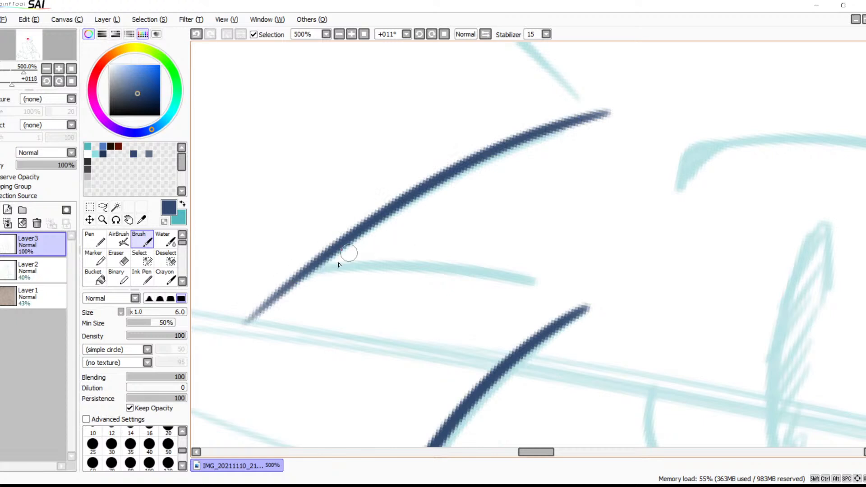
left_click_drag(302, 276, 572, 286)
key("ctrl+z")
left_click_drag(311, 269, 532, 283)
key("ctrl+z")
mouse_move(281, 288)
left_mouse_down()
mouse_move(421, 283)
mouse_move(571, 311)
left_mouse_up()
key("ctrl+z")
mouse_move(294, 277)
left_mouse_down()
mouse_move(489, 273)
mouse_move(582, 294)
left_mouse_up()
key("ctrl+z")
mouse_move(303, 282)
left_mouse_down()
mouse_move(347, 282)
mouse_move(536, 314)
left_mouse_up()
key("ctrl+z")
Ink the tuft's lower edge slightly below the sketch line, joining it to the upper edge of the large cheek tuft
mouse_move(298, 279)
left_mouse_down()
mouse_move(602, 315)
mouse_move(589, 315)
mouse_move(605, 304)
mouse_move(389, 339)
mouse_move(433, 234)
mouse_move(705, 253)
mouse_move(723, 247)
left_mouse_up()
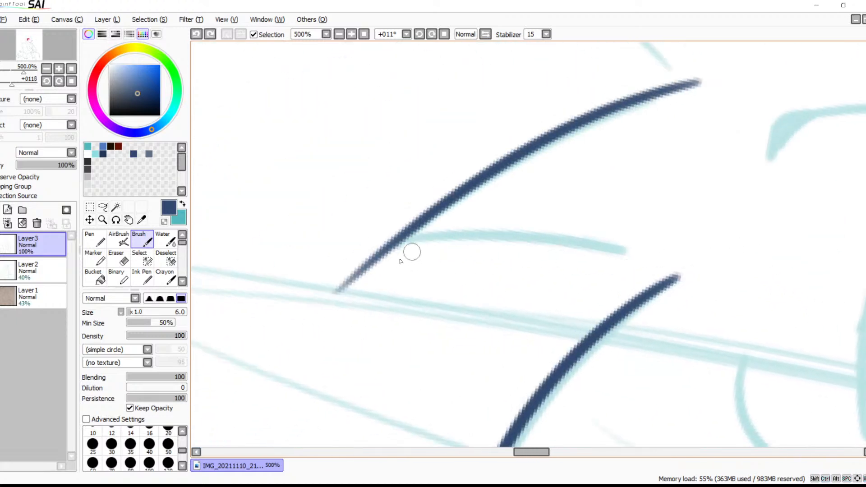
mouse_move(378, 254)
left_mouse_down()
mouse_move(560, 266)
mouse_move(627, 288)
left_mouse_up()
left_click_drag(564, 269, 644, 302)
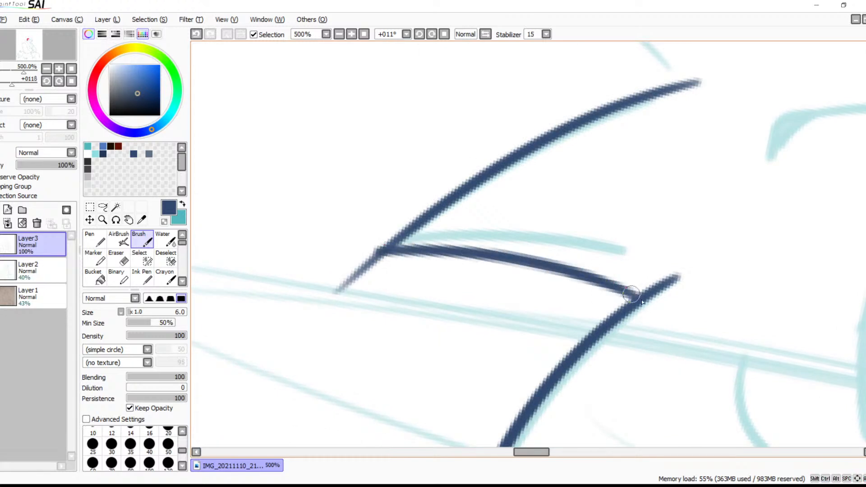
Ink the straight lower edge and the long curved upper edge of the large side tuft above, meeting at its tip
mouse_move(670, 253)
left_mouse_down()
mouse_move(551, 286)
mouse_move(348, 219)
left_mouse_up()
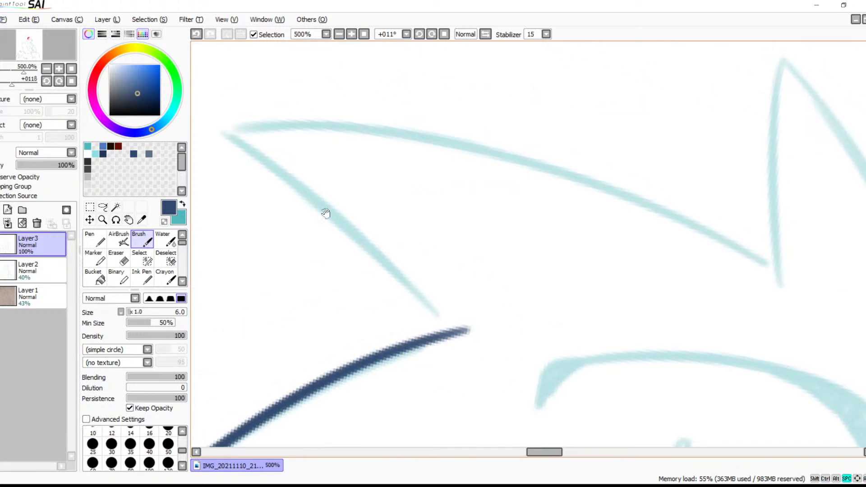
left_click_drag(221, 129, 444, 315)
mouse_move(221, 128)
left_mouse_down()
mouse_move(286, 128)
mouse_move(808, 290)
left_mouse_up()
Erase the line end overshooting the tip of the middle cheek tuft at 1000% zoom with the size 9 Eraser
mouse_move(697, 291)
left_mouse_down()
mouse_move(624, 92)
mouse_move(731, 98)
mouse_move(611, 185)
mouse_move(433, 130)
left_mouse_up()
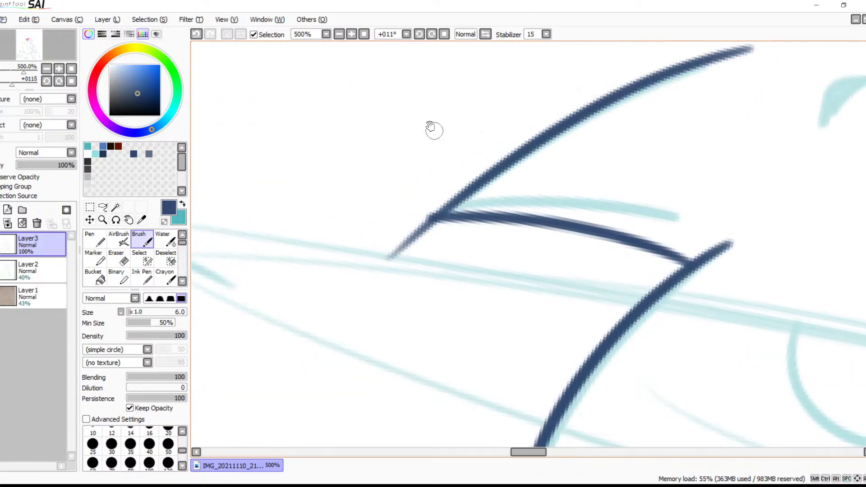
left_click(352, 34)
left_click_drag(386, 191, 428, 281)
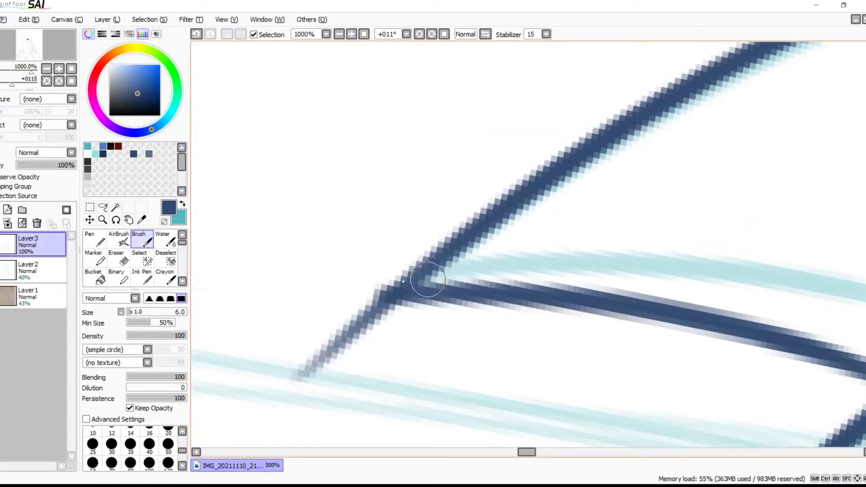
key("e")
scroll(390, 219, "down", 2)
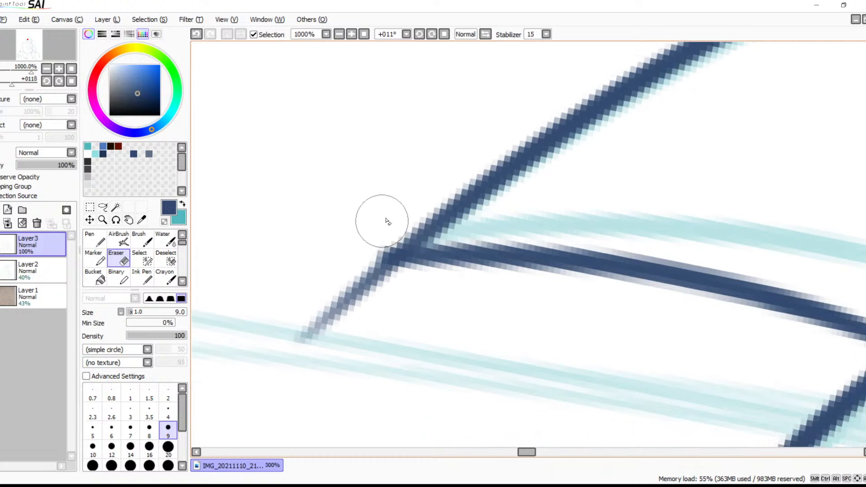
mouse_move(359, 254)
left_mouse_down()
mouse_move(343, 284)
mouse_move(355, 285)
mouse_move(354, 266)
mouse_move(369, 288)
mouse_move(367, 259)
mouse_move(417, 291)
left_mouse_up()
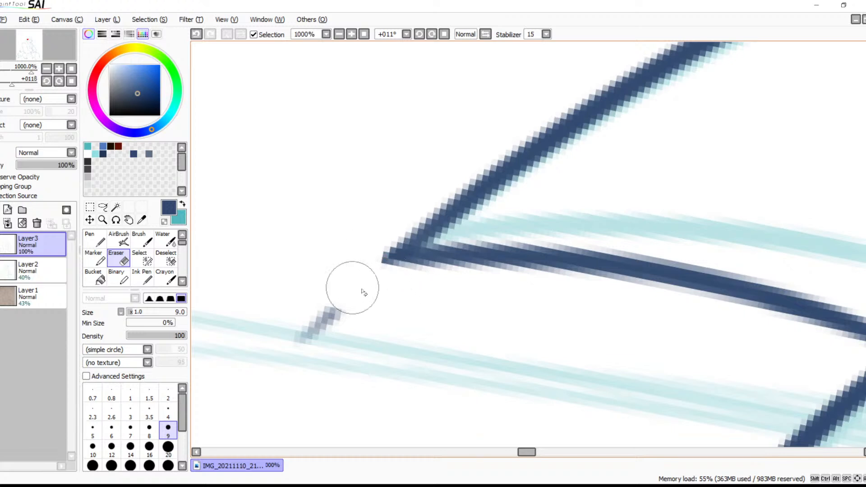
left_click_drag(344, 305, 286, 345)
left_click_drag(455, 256, 325, 274)
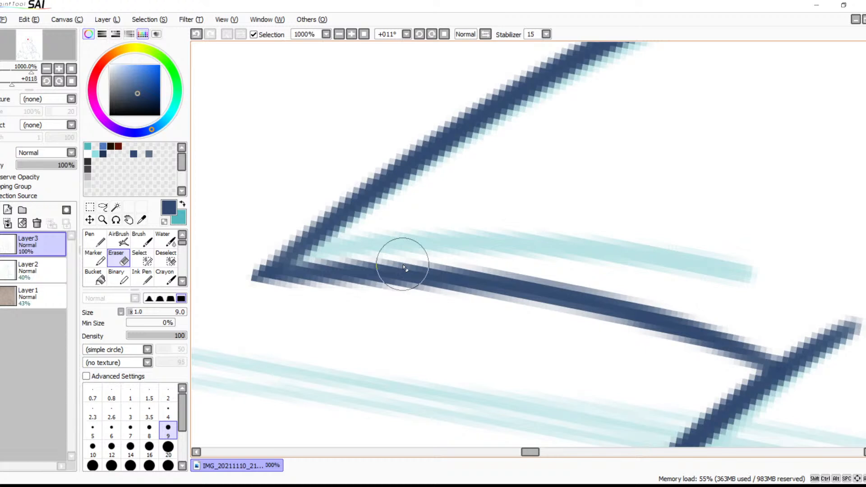
Ink the near edge of the upright pointed tuft above the eye with the size 6 Brush, crossing the side tuft's upper edge
left_click(339, 34)
left_click_drag(527, 199, 434, 217)
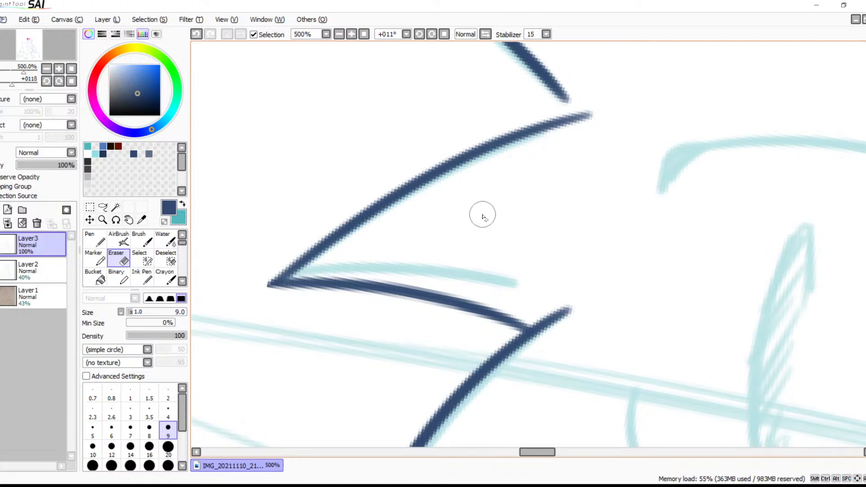
mouse_move(568, 181)
left_mouse_down()
mouse_move(366, 309)
mouse_move(508, 240)
mouse_move(514, 253)
left_mouse_up()
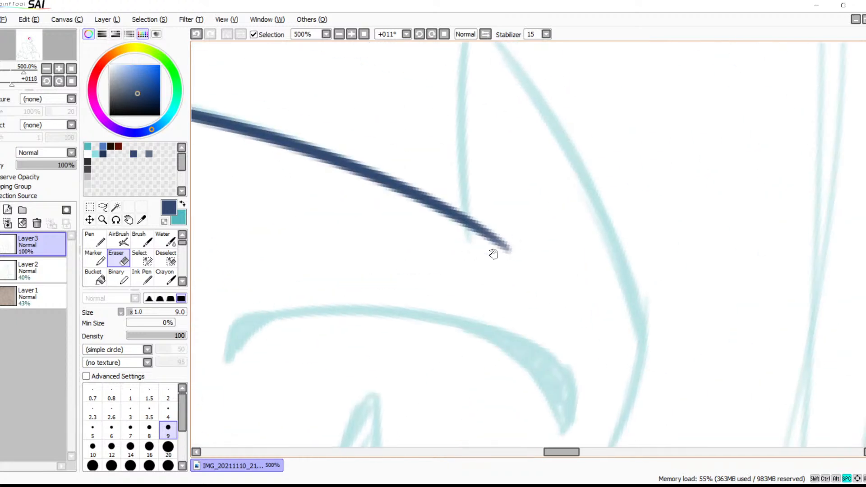
left_click_drag(505, 225, 499, 271)
key("b")
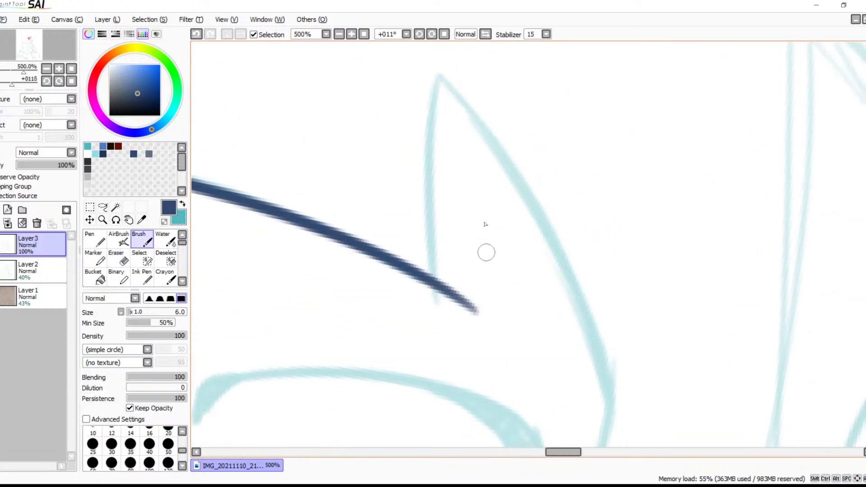
left_click_drag(441, 85, 420, 331)
key("ctrl+z")
key("ctrl+y")
key("ctrl+z")
left_click_drag(440, 85, 424, 331)
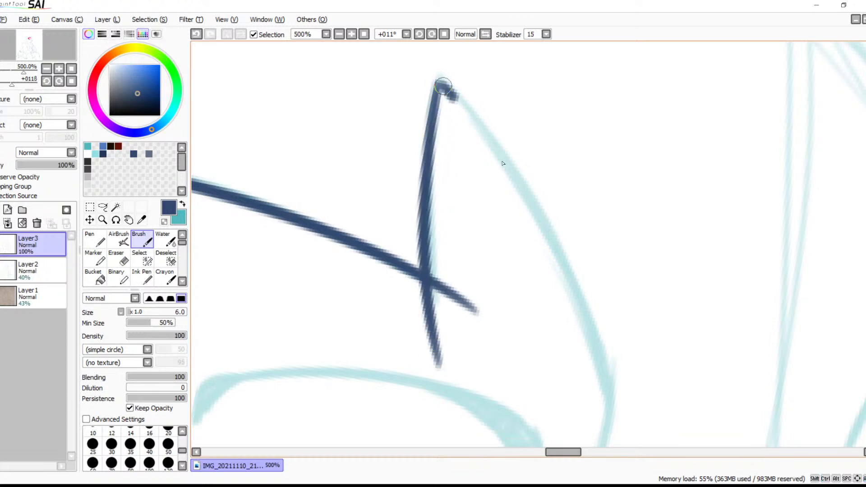
Ink the upright tuft's long far edge from its tip and continue it with the inward curve beside the eye
left_click_drag(441, 82, 602, 428)
left_click_drag(610, 374, 574, 249)
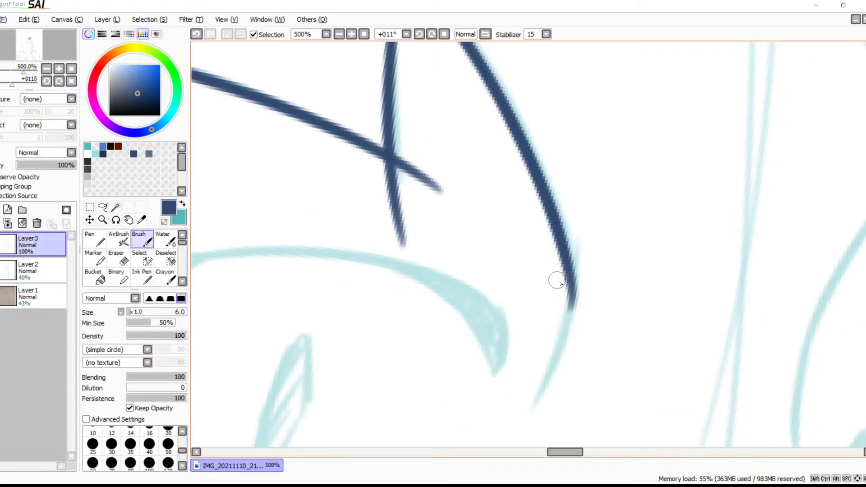
left_click_drag(570, 296, 532, 404)
key("ctrl+z")
left_click_drag(569, 279, 518, 403)
key("ctrl+z")
mouse_move(568, 283)
left_mouse_down()
mouse_move(537, 398)
mouse_move(663, 231)
mouse_move(622, 299)
mouse_move(658, 378)
mouse_move(570, 351)
left_mouse_up()
Erase the upright tuft's near edge below its crossing with the size 9 Eraser and reactivate the Brush at the opposite tuft
key("e")
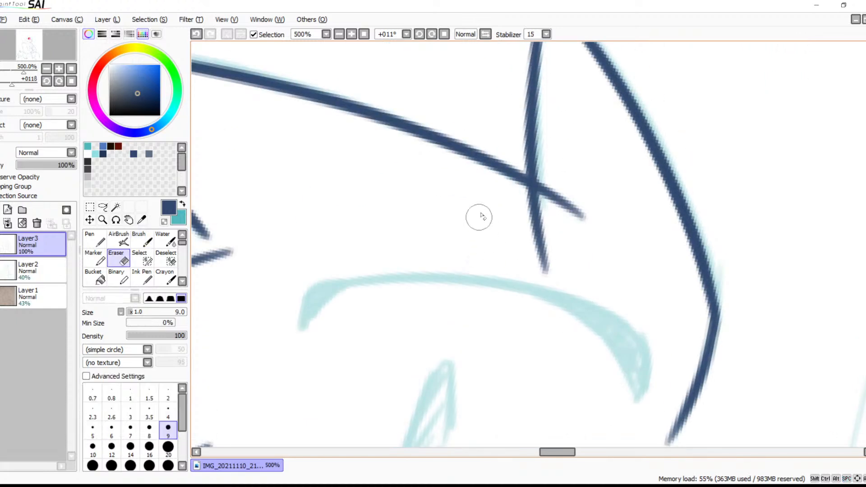
mouse_move(514, 204)
left_mouse_down()
mouse_move(531, 213)
mouse_move(516, 194)
mouse_move(547, 207)
mouse_move(532, 208)
mouse_move(503, 178)
mouse_move(541, 218)
mouse_move(525, 229)
mouse_move(530, 264)
mouse_move(492, 263)
left_mouse_up()
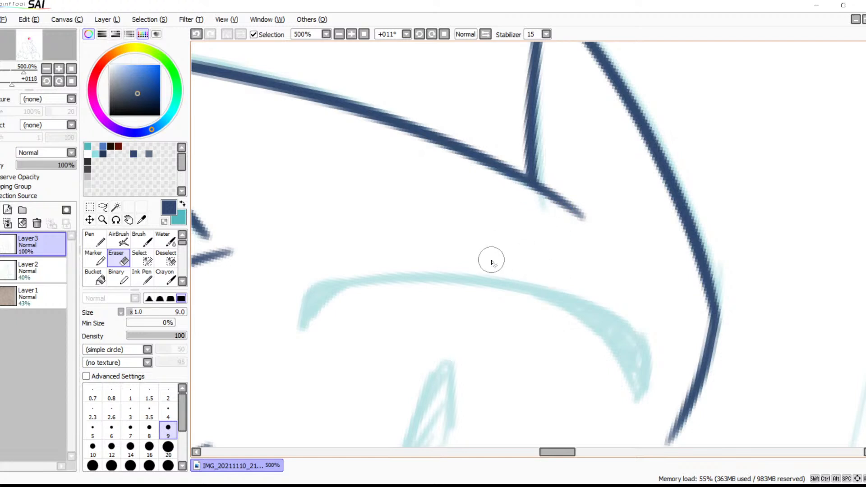
key("space")
mouse_move(712, 273)
left_mouse_down()
mouse_move(388, 294)
mouse_move(379, 307)
left_mouse_up()
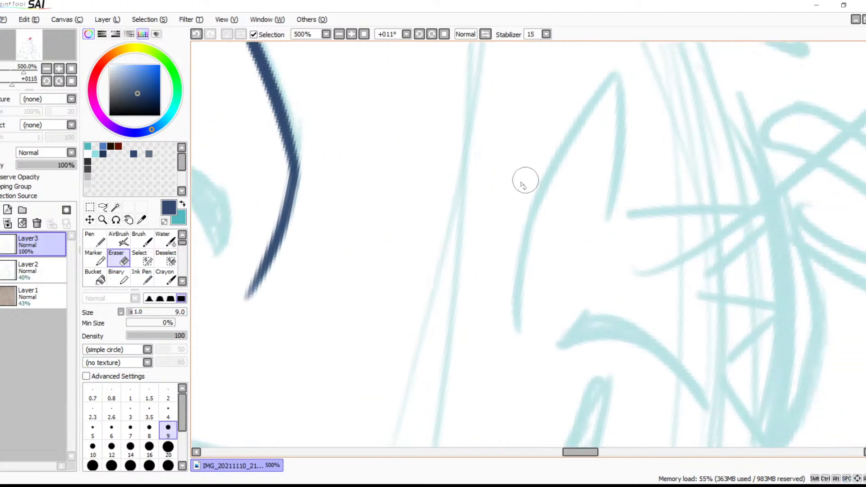
key("b")
left_click_drag(614, 79, 498, 257)
key("ctrl+z")
left_click_drag(618, 77, 512, 293)
key("ctrl+z")
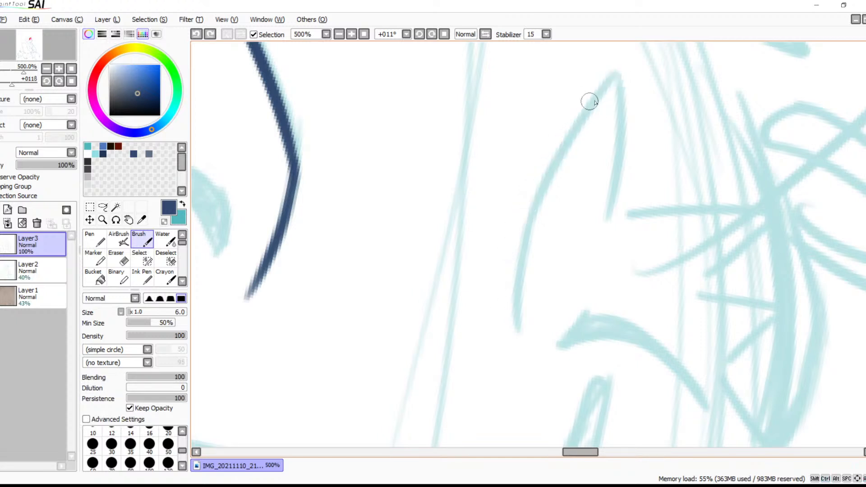
left_click_drag(610, 83, 484, 413)
key("ctrl+z")
left_click_drag(533, 202, 513, 326)
key("ctrl+z")
left_click_drag(619, 77, 510, 270)
key("ctrl+z")
Ink both edges of the pointed tuft above the far eye and the sideways fur spike beside it
mouse_move(618, 77)
left_mouse_down()
mouse_move(525, 189)
mouse_move(507, 245)
left_mouse_up()
left_click_drag(540, 187, 516, 318)
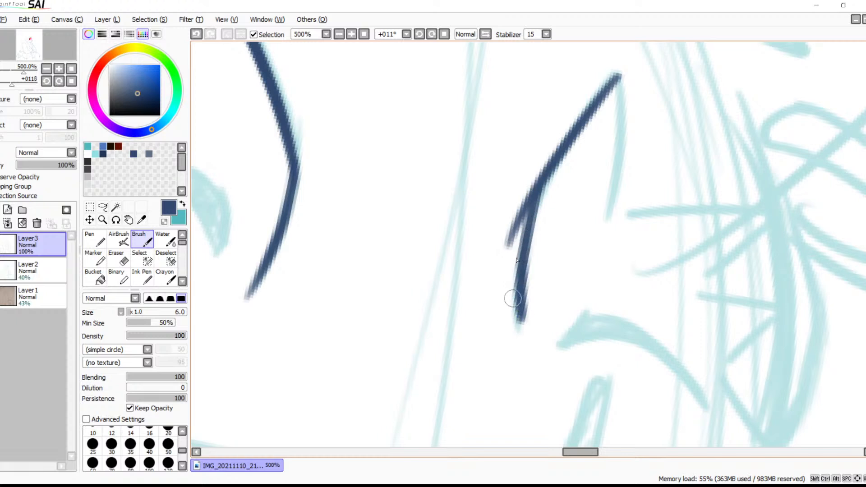
left_click_drag(614, 191, 503, 201)
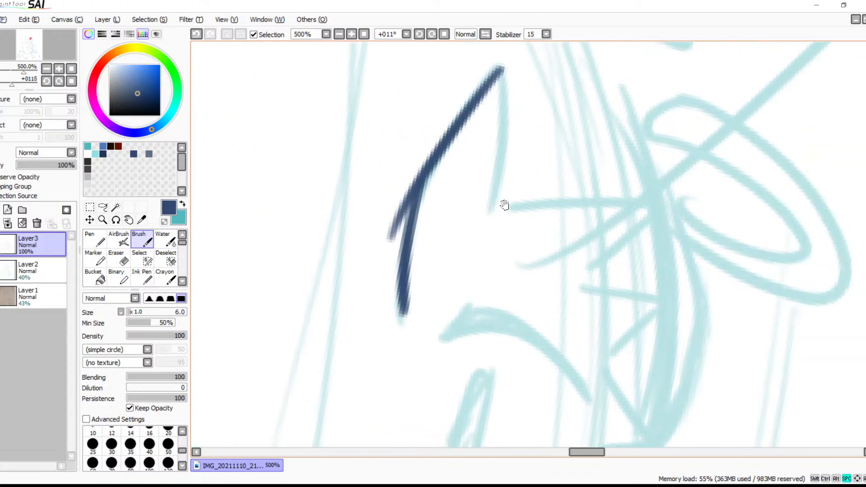
mouse_move(498, 70)
left_mouse_down()
mouse_move(480, 228)
mouse_move(560, 197)
mouse_move(657, 208)
mouse_move(648, 214)
mouse_move(639, 206)
mouse_move(560, 290)
left_mouse_up()
Ink the zigzag fur edge down the far side of the face to the long muzzle curve
scroll(560, 290, "down", 3)
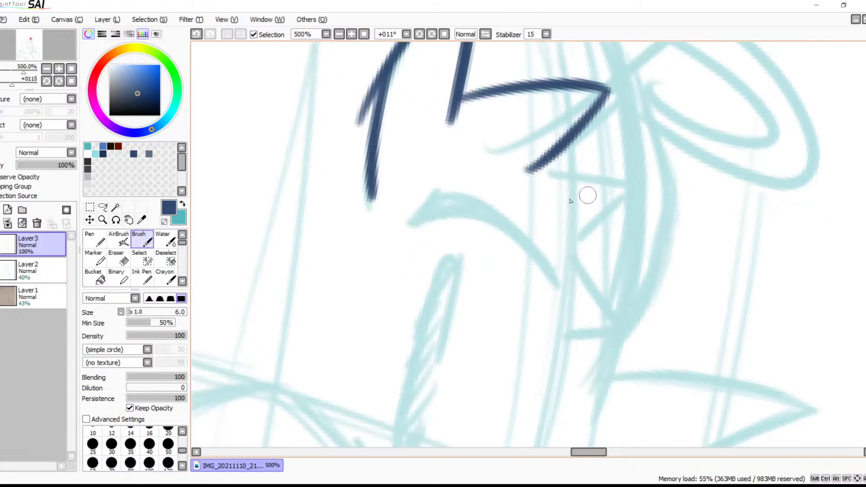
left_click_drag(545, 178, 637, 206)
key("ctrl+z")
mouse_move(539, 180)
left_mouse_down()
mouse_move(628, 191)
mouse_move(565, 248)
mouse_move(606, 337)
mouse_move(572, 341)
left_mouse_up()
mouse_move(570, 380)
left_mouse_down()
mouse_move(600, 283)
mouse_move(616, 327)
mouse_move(579, 383)
mouse_move(685, 321)
left_mouse_up()
left_click_drag(545, 304, 601, 339)
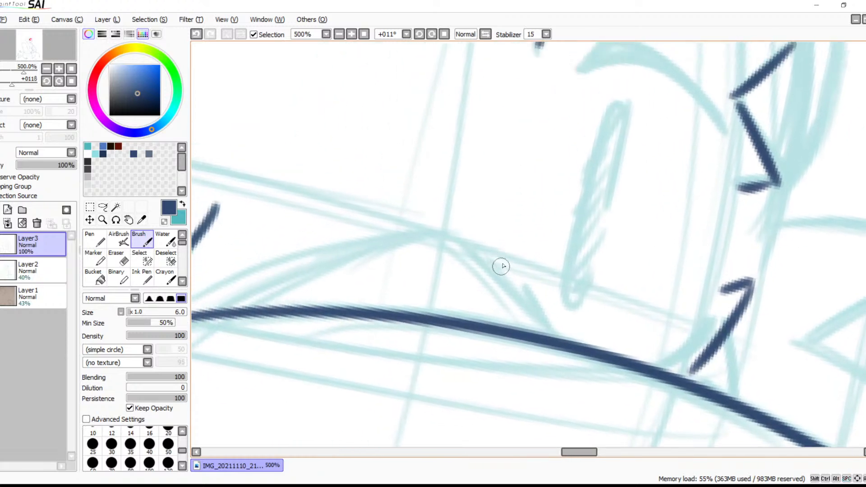
left_click_drag(449, 233, 533, 329)
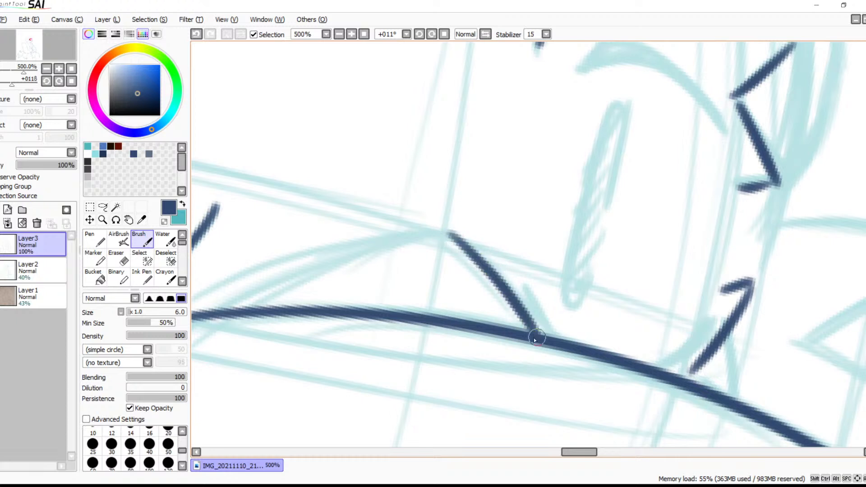
left_click_drag(441, 282, 555, 267)
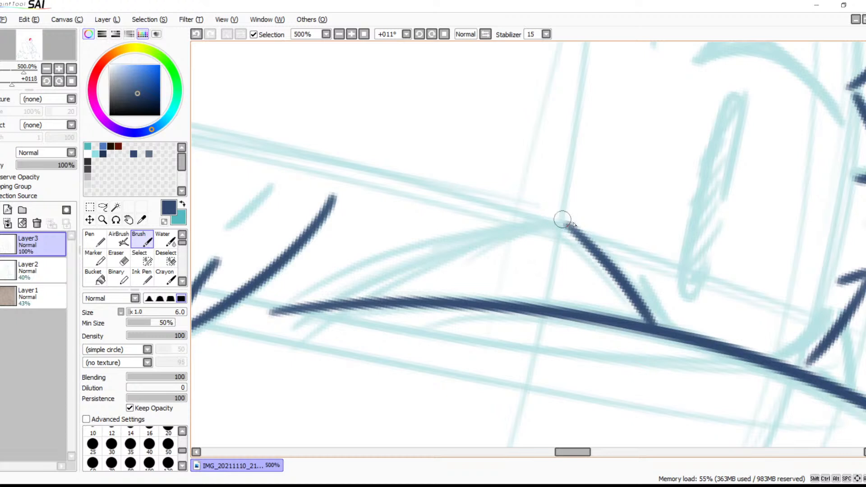
mouse_move(573, 231)
left_mouse_down()
mouse_move(484, 231)
mouse_move(262, 333)
left_mouse_up()
key("ctrl+z")
key("ctrl+z")
left_click_drag(550, 226, 630, 310)
key("ctrl+z")
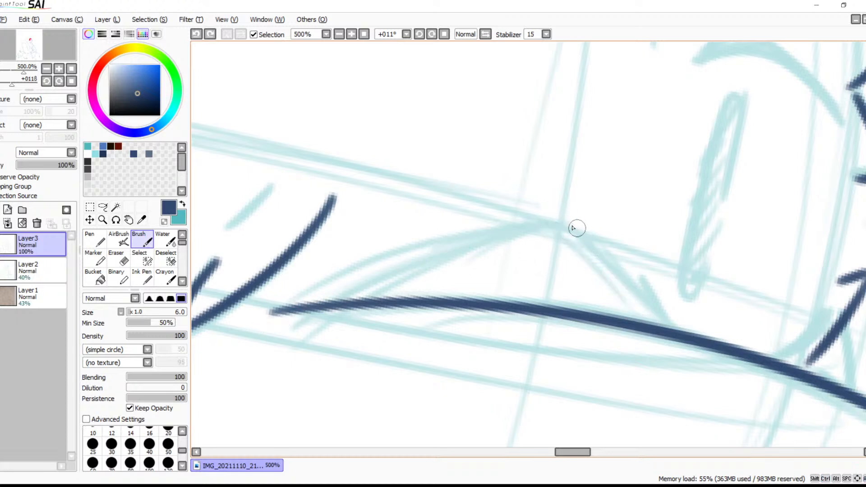
Ink the peaked bump above the long muzzle curve, with its short slope, long sweeping side and small tick mark
left_click_drag(557, 223, 656, 324)
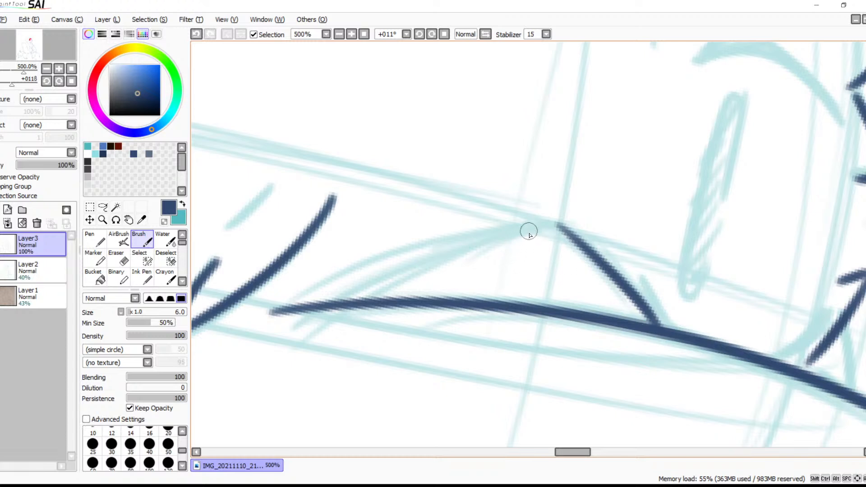
mouse_move(566, 231)
left_mouse_down()
mouse_move(396, 255)
mouse_move(307, 301)
left_mouse_up()
mouse_move(641, 282)
left_mouse_down()
mouse_move(512, 229)
mouse_move(536, 265)
left_mouse_up()
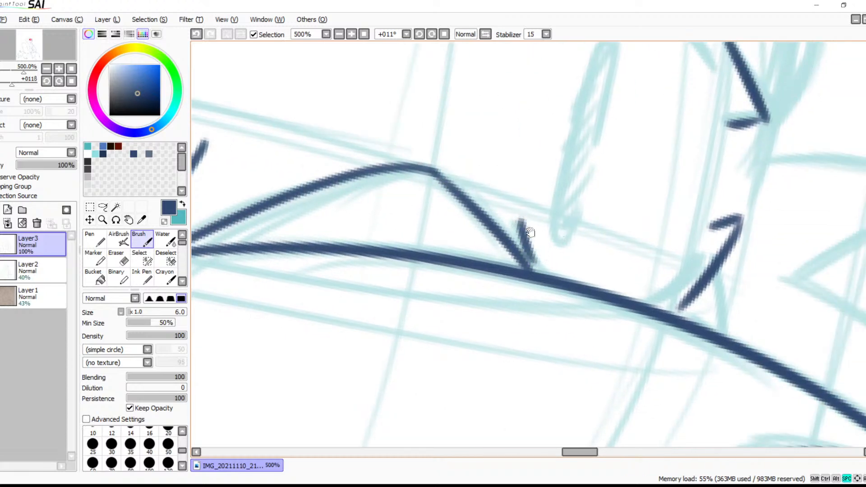
Ink the short slanted fur mark on the cheek above the small pointed tuft
left_click_drag(488, 210, 765, 206)
mouse_move(597, 223)
left_mouse_down()
mouse_move(617, 218)
mouse_move(608, 292)
left_mouse_up()
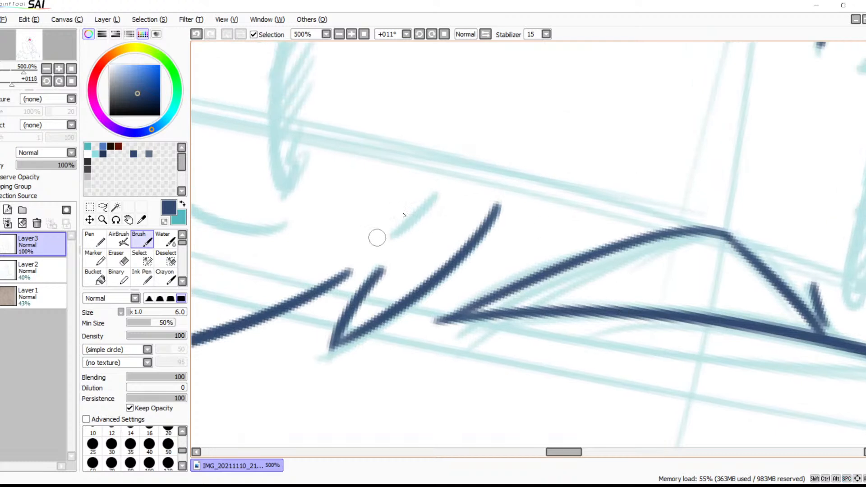
left_click_drag(437, 192, 371, 238)
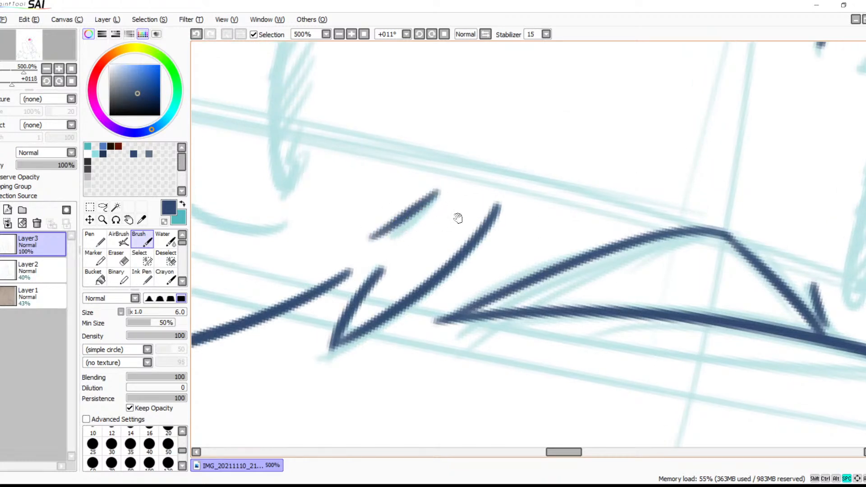
Ink the rounded curve beneath the near eye's pupil, following the teal sketch line
left_click_drag(467, 212, 722, 167)
mouse_move(574, 211)
left_mouse_down()
mouse_move(518, 280)
mouse_move(518, 242)
left_mouse_up()
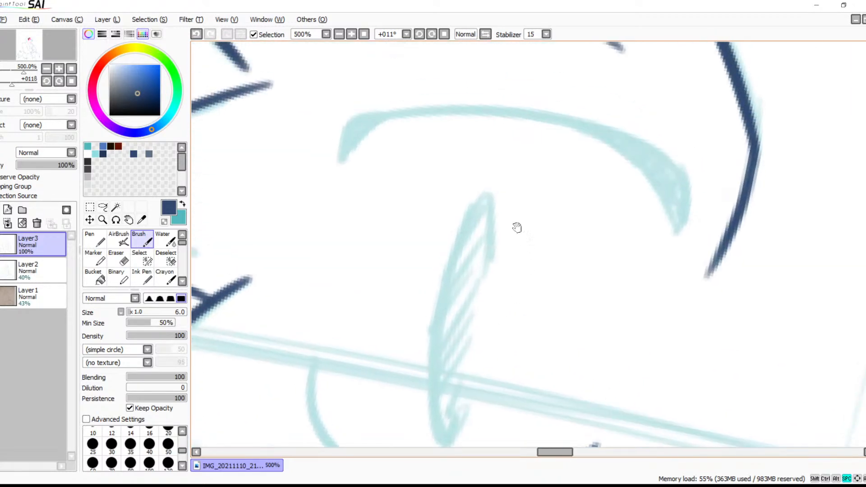
left_click_drag(440, 267, 517, 169)
left_click_drag(405, 198, 566, 324)
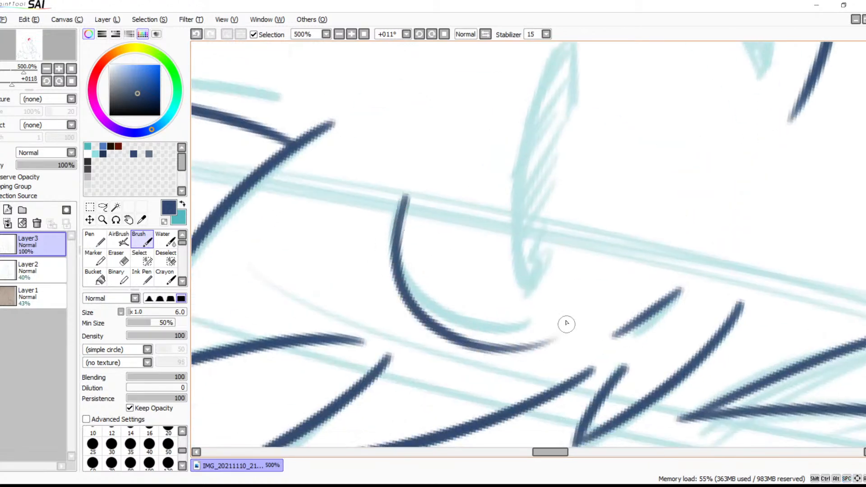
key("ctrl+z")
mouse_move(399, 193)
left_mouse_down()
mouse_move(390, 245)
mouse_move(533, 323)
left_mouse_up()
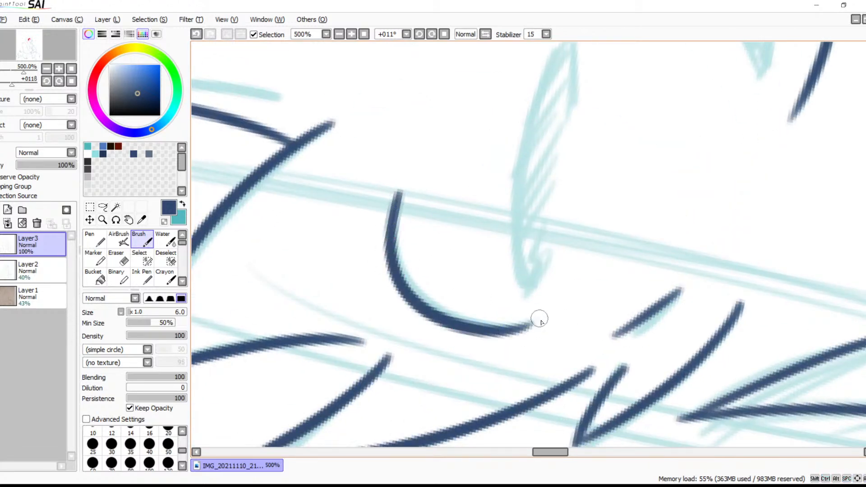
Ink the near eye's long arched upper lid line and the pointed wedge at its outer end, following the teal sketch
left_click_drag(510, 197, 459, 330)
left_click_drag(441, 157, 439, 175)
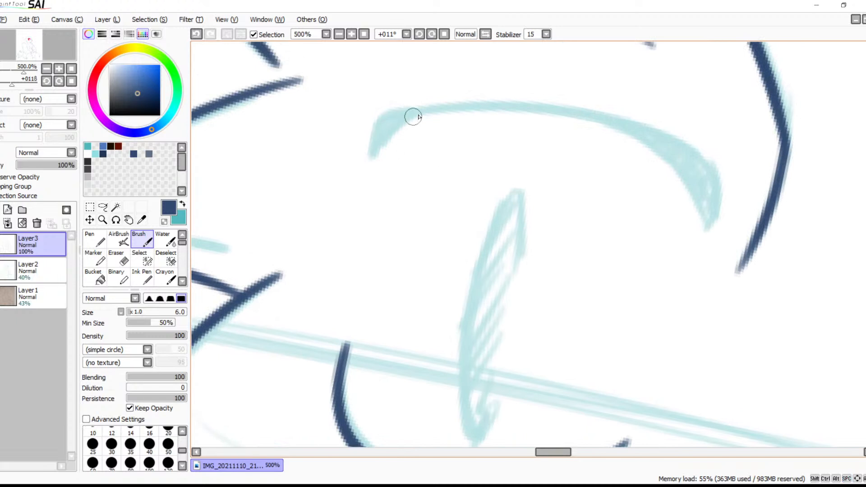
mouse_move(381, 120)
left_mouse_down()
mouse_move(617, 137)
mouse_move(734, 195)
left_mouse_up()
key("ctrl+z")
mouse_move(380, 122)
left_mouse_down()
mouse_move(641, 141)
mouse_move(711, 180)
left_mouse_up()
key("ctrl+z")
mouse_move(388, 125)
left_mouse_down()
mouse_move(630, 132)
mouse_move(740, 184)
left_mouse_up()
key("ctrl+z")
mouse_move(368, 127)
left_mouse_down()
mouse_move(627, 135)
mouse_move(680, 155)
left_mouse_up()
key("ctrl+z")
mouse_move(379, 122)
left_mouse_down()
mouse_move(724, 173)
mouse_move(704, 223)
left_mouse_up()
key("ctrl+z")
left_click_drag(713, 163, 705, 220)
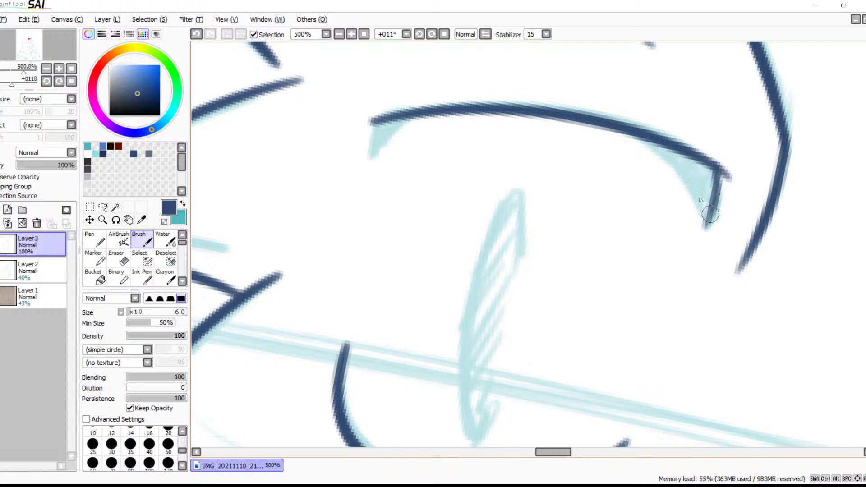
mouse_move(642, 135)
left_mouse_down()
mouse_move(676, 167)
mouse_move(701, 221)
left_mouse_up()
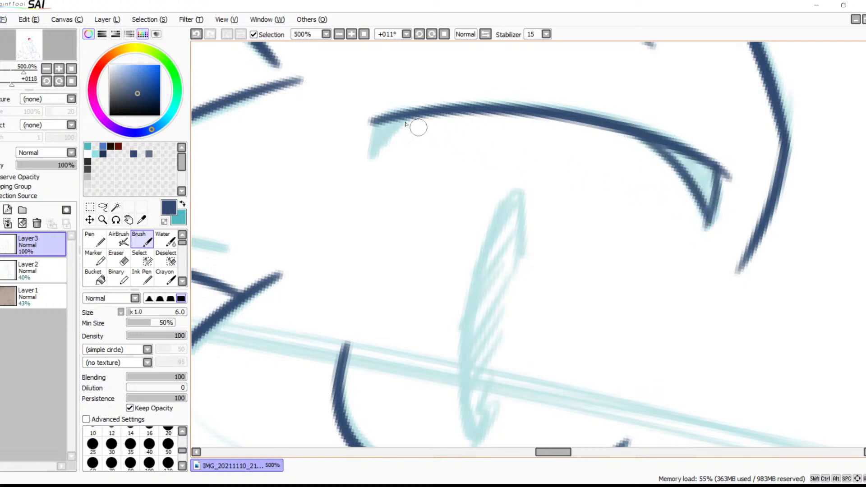
Ink the small pointed wedge at the inner end of the near eye's upper lid
left_click_drag(409, 115, 349, 162)
key("ctrl+z")
left_click_drag(408, 118, 366, 155)
key("ctrl+z")
mouse_move(412, 110)
left_mouse_down()
mouse_move(372, 149)
mouse_move(379, 119)
mouse_move(365, 157)
left_mouse_up()
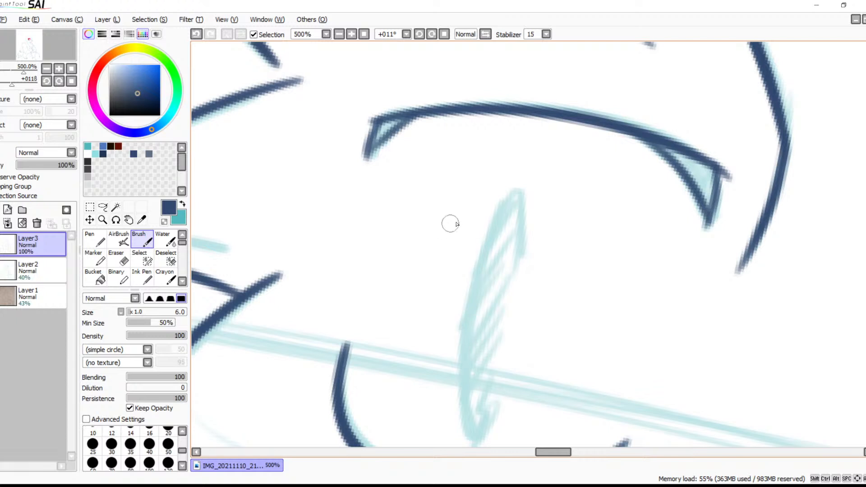
left_click_drag(480, 229, 479, 260)
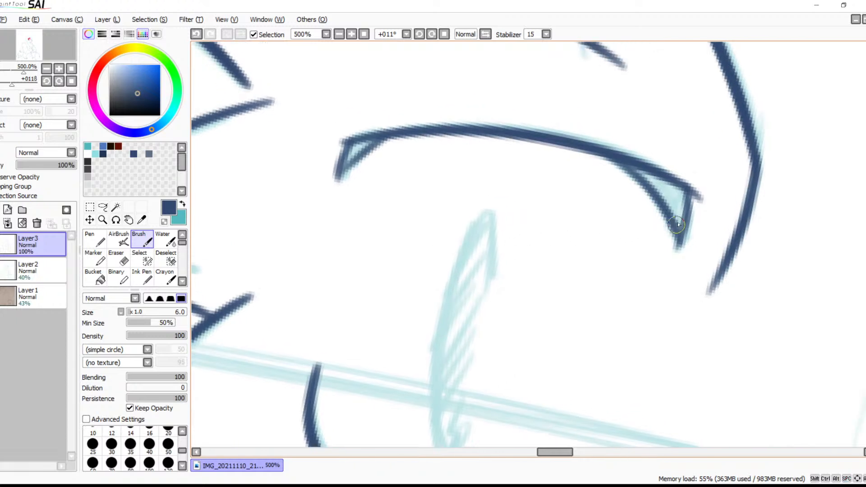
left_click_drag(683, 201, 667, 195)
key("ctrl+z")
key("ctrl+z")
key("ctrl+z")
key("ctrl+z")
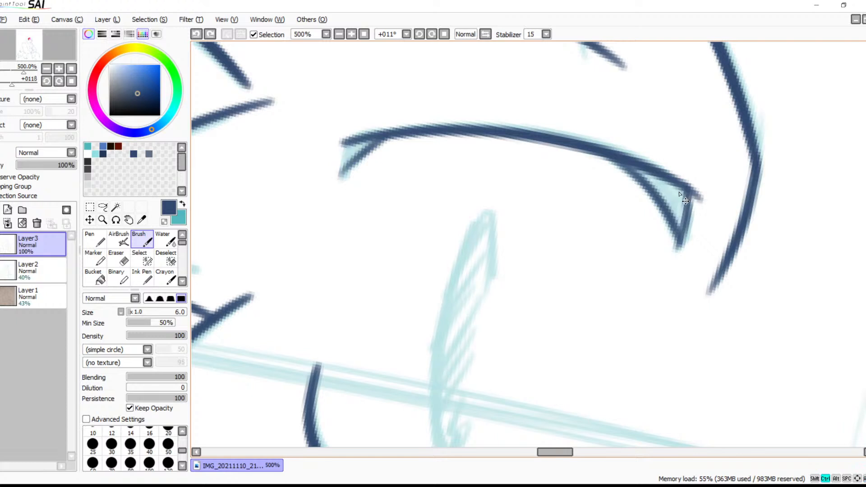
mouse_move(351, 143)
left_mouse_down()
mouse_move(337, 172)
mouse_move(357, 142)
mouse_move(344, 178)
mouse_move(371, 149)
mouse_move(359, 152)
mouse_move(346, 169)
mouse_move(391, 134)
mouse_move(359, 156)
mouse_move(346, 135)
mouse_move(334, 153)
left_mouse_up()
key("ctrl+z")
Erase the line ends overshooting the corners of the near eye's upper lid
key("e")
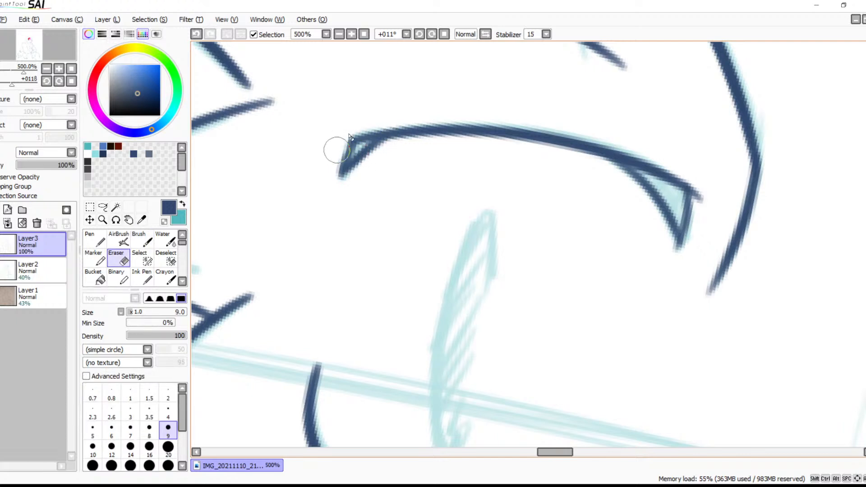
key("ctrl+z")
left_click_drag(334, 145, 335, 136)
left_click_drag(698, 184, 702, 192)
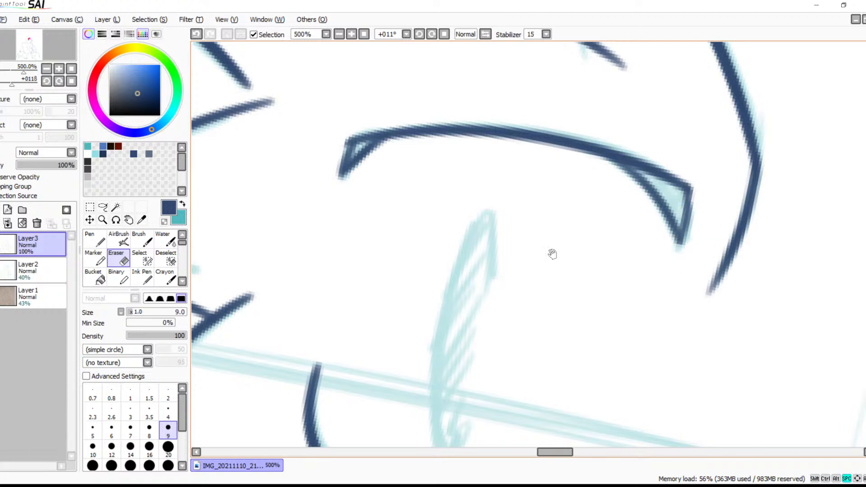
Ink the far eye's curved upper lid with the brush and fill it in as a thick tapering shape
scroll(550, 242, "down", 2)
key("b")
left_click_drag(366, 104, 359, 136)
left_click_drag(542, 308, 500, 105)
mouse_move(671, 253)
left_mouse_down()
mouse_move(318, 164)
mouse_move(230, 166)
left_mouse_up()
key("space")
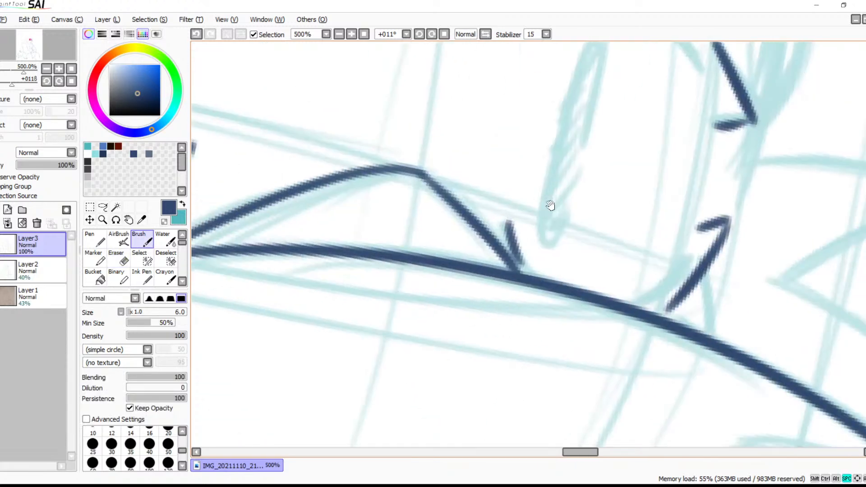
mouse_move(477, 347)
left_mouse_down()
mouse_move(571, 224)
mouse_move(566, 161)
mouse_move(541, 156)
mouse_move(675, 235)
left_mouse_up()
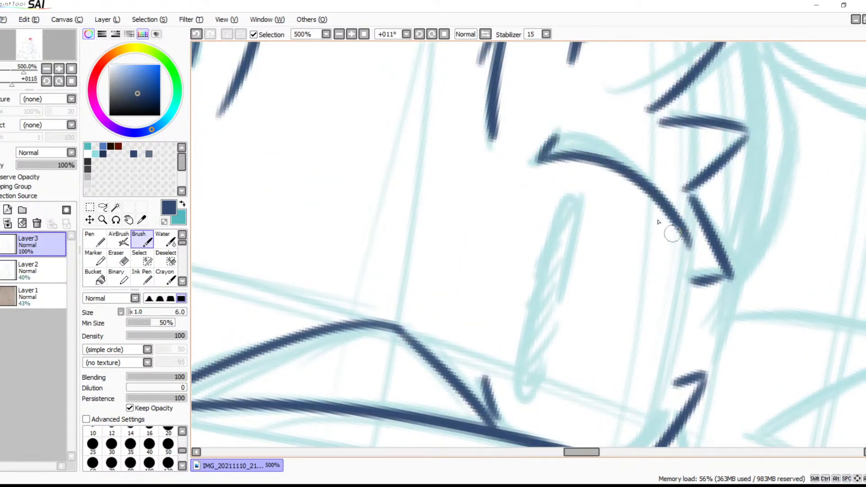
key("ctrl+z")
left_click_drag(543, 161, 674, 218)
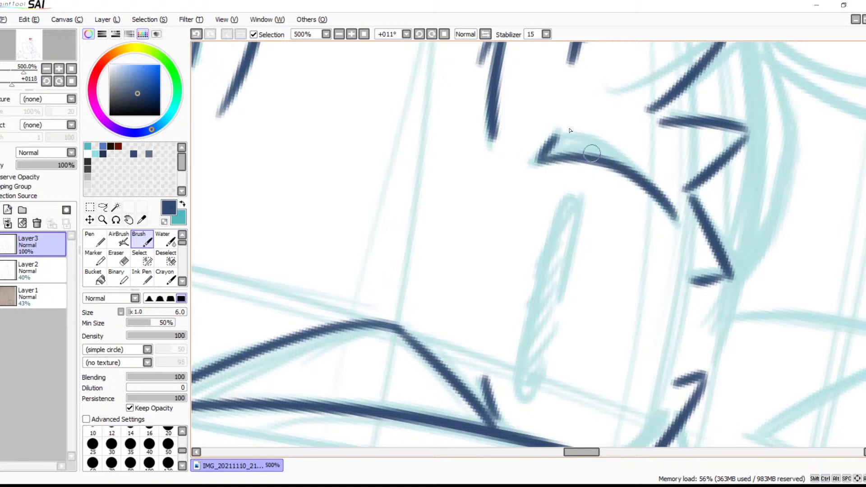
mouse_move(555, 138)
left_mouse_down()
mouse_move(598, 143)
mouse_move(685, 209)
left_mouse_up()
key("ctrl+z")
left_click_drag(558, 141, 663, 197)
left_click_drag(564, 139, 611, 160)
key("ctrl+z")
mouse_move(558, 140)
left_mouse_down()
mouse_move(609, 163)
mouse_move(571, 149)
left_mouse_up()
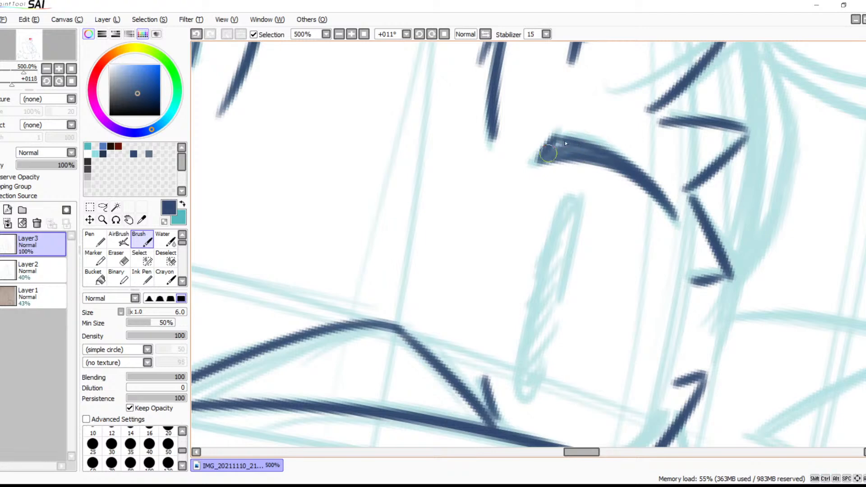
Fill the wedge at the outer end of the near eye's upper lid with dark blue hatching
mouse_move(516, 188)
left_mouse_down()
mouse_move(574, 189)
mouse_move(642, 247)
left_mouse_up()
mouse_move(589, 152)
left_mouse_down()
mouse_move(569, 135)
mouse_move(572, 123)
left_mouse_up()
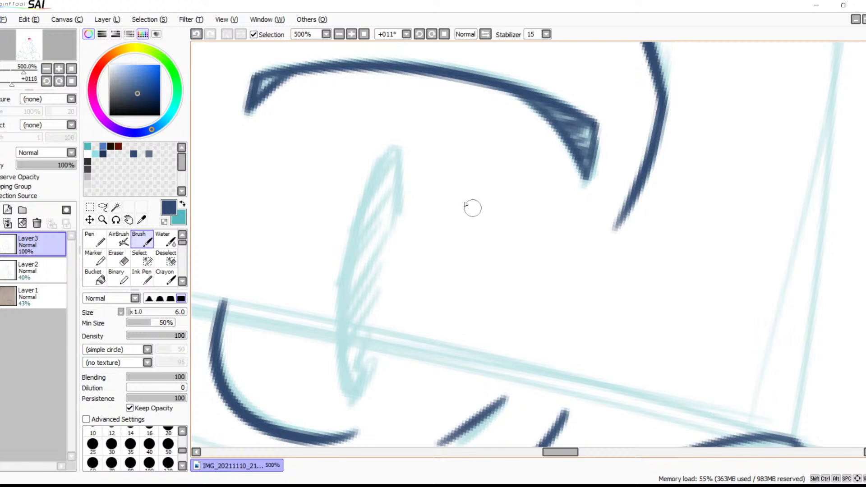
left_click_drag(464, 185, 589, 234)
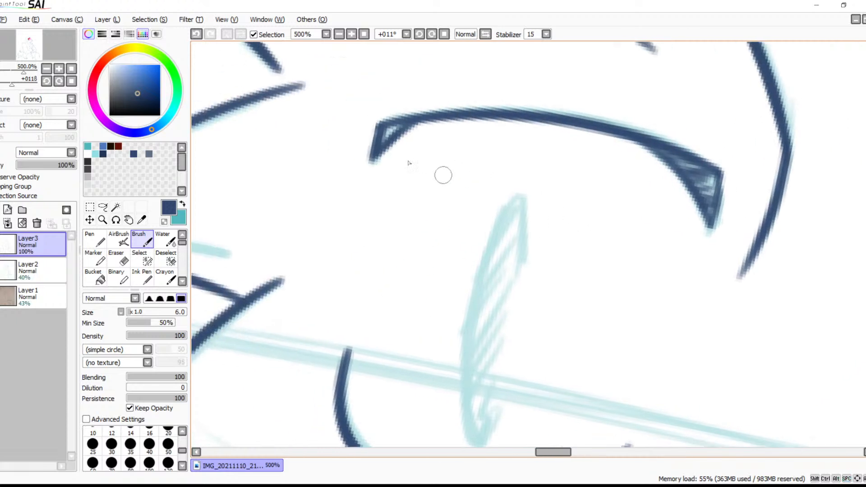
Ink the near eye's tall narrow pupil outline with short hooks at its upper and lower ends, leaving the side between them open
left_click_drag(580, 263, 399, 196)
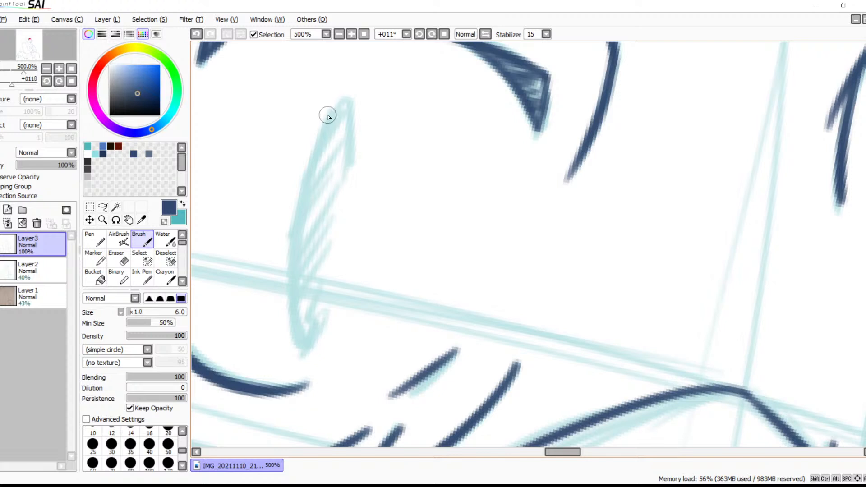
left_click_drag(342, 100, 339, 174)
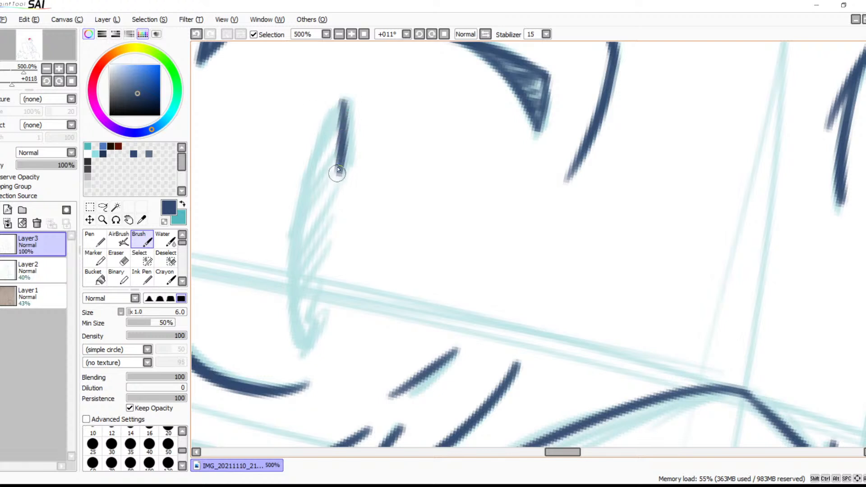
key("ctrl+z")
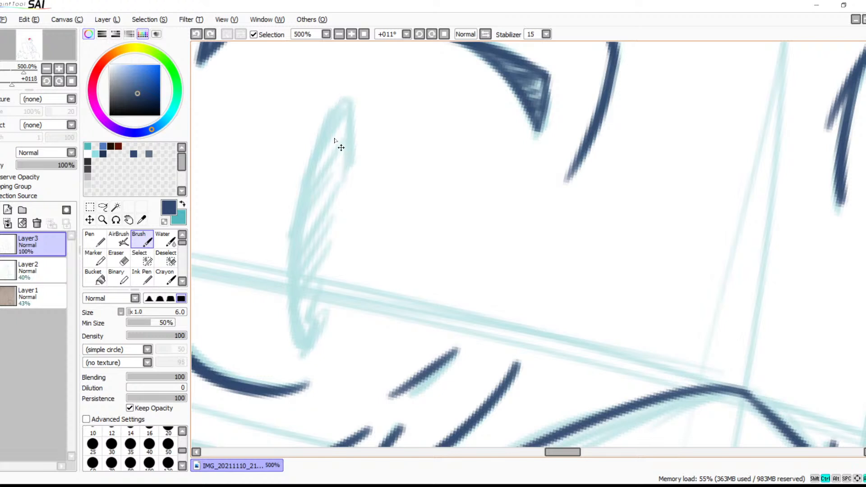
mouse_move(351, 97)
left_mouse_down()
mouse_move(296, 236)
mouse_move(284, 381)
left_mouse_up()
key("ctrl+z")
mouse_move(349, 167)
left_mouse_down()
mouse_move(350, 102)
mouse_move(319, 313)
left_mouse_up()
key("ctrl+z")
left_click_drag(350, 163, 300, 307)
key("ctrl+z")
key("ctrl+z")
mouse_move(342, 164)
left_mouse_down()
mouse_move(336, 106)
mouse_move(299, 333)
left_mouse_up()
key("ctrl+z")
key("ctrl+z")
mouse_move(340, 163)
left_mouse_down()
mouse_move(336, 100)
mouse_move(298, 346)
mouse_move(317, 320)
mouse_move(330, 333)
mouse_move(327, 311)
mouse_move(320, 334)
mouse_move(327, 302)
mouse_move(321, 341)
mouse_move(322, 311)
mouse_move(295, 340)
mouse_move(323, 310)
left_mouse_up()
key("ctrl+z")
Ink the far eye's tall narrow pupil outline, curving around its upper and lower ends along the teal sketch
key("ctrl+z")
key("ctrl+z")
key("ctrl+z")
key("ctrl+z")
key("space")
mouse_move(469, 290)
left_mouse_down()
mouse_move(345, 189)
mouse_move(427, 189)
left_mouse_up()
mouse_move(479, 150)
left_mouse_down()
mouse_move(456, 189)
mouse_move(431, 318)
left_mouse_up()
key("ctrl+z")
mouse_move(476, 188)
left_mouse_down()
mouse_move(465, 144)
mouse_move(430, 301)
left_mouse_up()
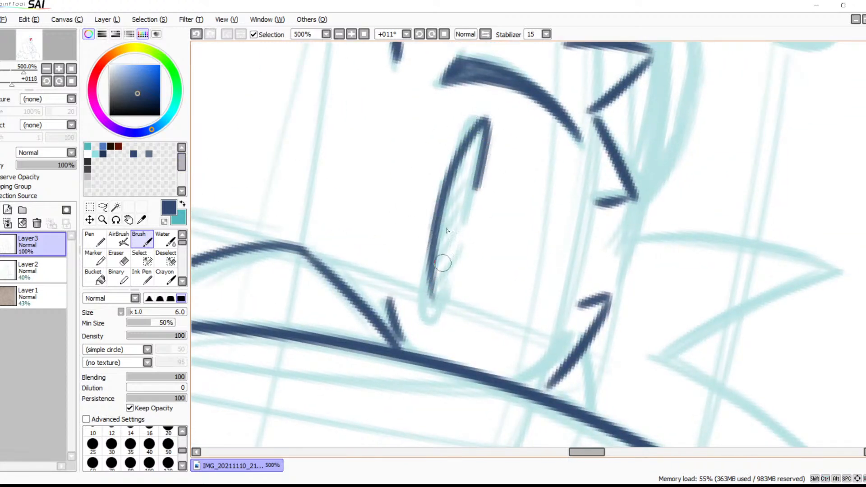
key("ctrl+z")
left_click_drag(478, 186, 417, 316)
key("ctrl+z")
mouse_move(478, 167)
left_mouse_down()
mouse_move(471, 149)
mouse_move(430, 316)
left_mouse_up()
key("ctrl+z")
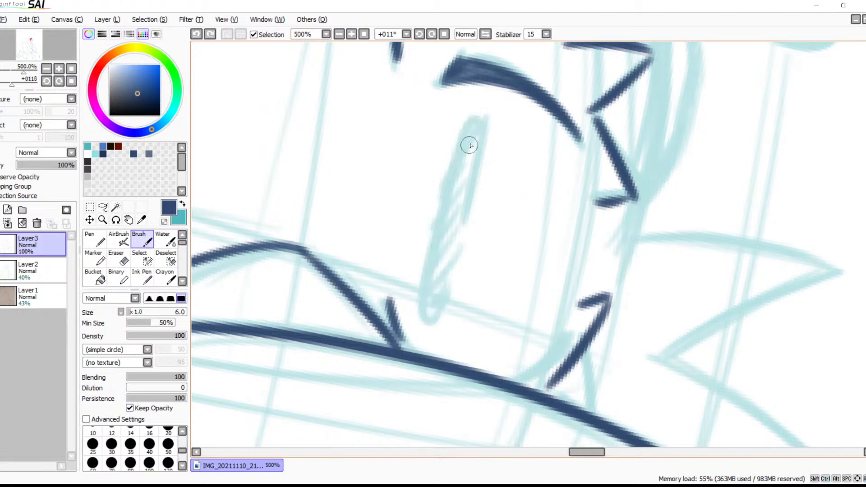
mouse_move(477, 165)
left_mouse_down()
mouse_move(413, 289)
mouse_move(418, 334)
left_mouse_up()
key("ctrl+z")
mouse_move(479, 165)
left_mouse_down()
mouse_move(425, 257)
mouse_move(417, 315)
left_mouse_up()
key("ctrl+z")
left_click_drag(477, 163, 422, 324)
key("ctrl+z")
mouse_move(480, 162)
left_mouse_down()
mouse_move(427, 226)
mouse_move(420, 312)
left_mouse_up()
mouse_move(427, 296)
left_mouse_down()
mouse_move(448, 296)
mouse_move(448, 284)
left_mouse_up()
key("ctrl+z")
key("ctrl+z")
mouse_move(387, 276)
left_mouse_down()
mouse_move(658, 288)
mouse_move(838, 274)
mouse_move(531, 310)
left_mouse_up()
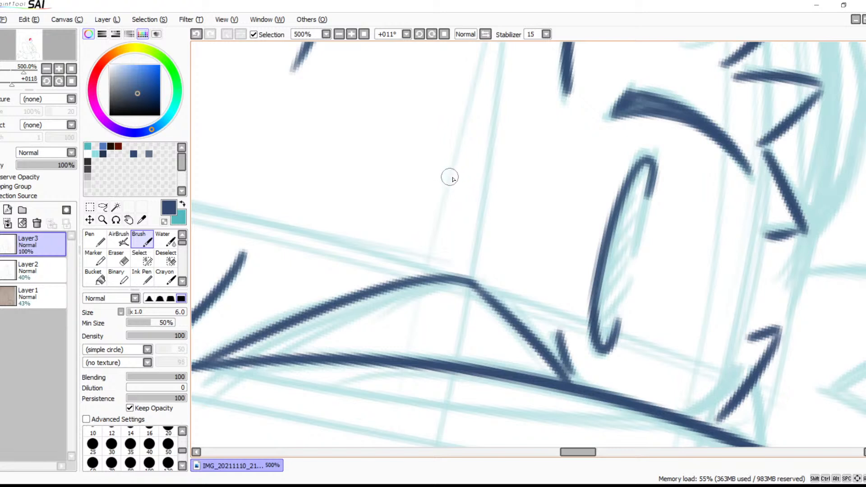
Fill the pupils of both eyes with diagonal dark blue hatching strokes
left_click_drag(510, 207, 697, 231)
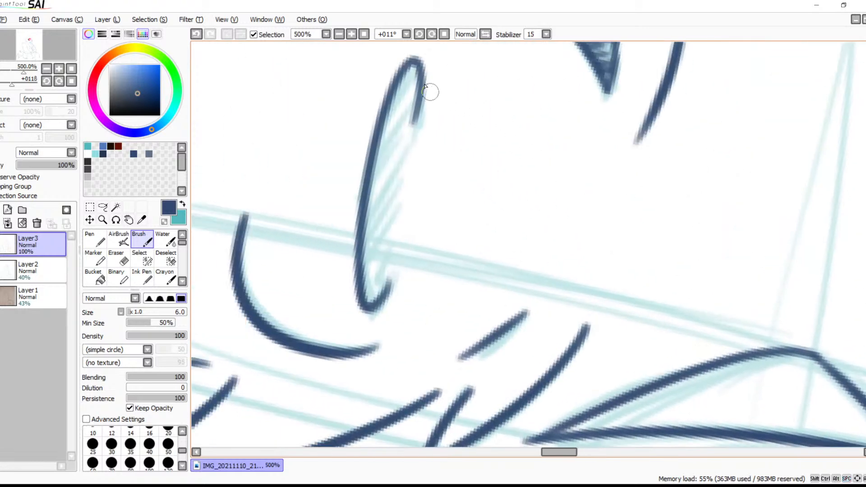
mouse_move(413, 66)
left_mouse_down()
mouse_move(381, 131)
mouse_move(410, 115)
mouse_move(378, 145)
mouse_move(399, 141)
mouse_move(369, 168)
mouse_move(406, 149)
mouse_move(385, 171)
mouse_move(394, 181)
mouse_move(366, 213)
mouse_move(405, 192)
mouse_move(374, 231)
mouse_move(394, 222)
mouse_move(371, 246)
mouse_move(391, 234)
mouse_move(365, 263)
mouse_move(389, 248)
mouse_move(359, 282)
mouse_move(389, 265)
mouse_move(381, 291)
left_mouse_up()
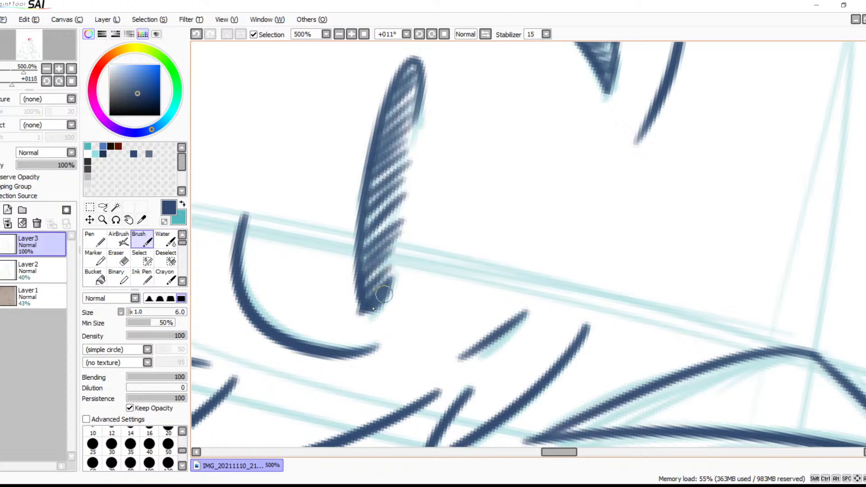
left_click_drag(500, 280, 235, 259)
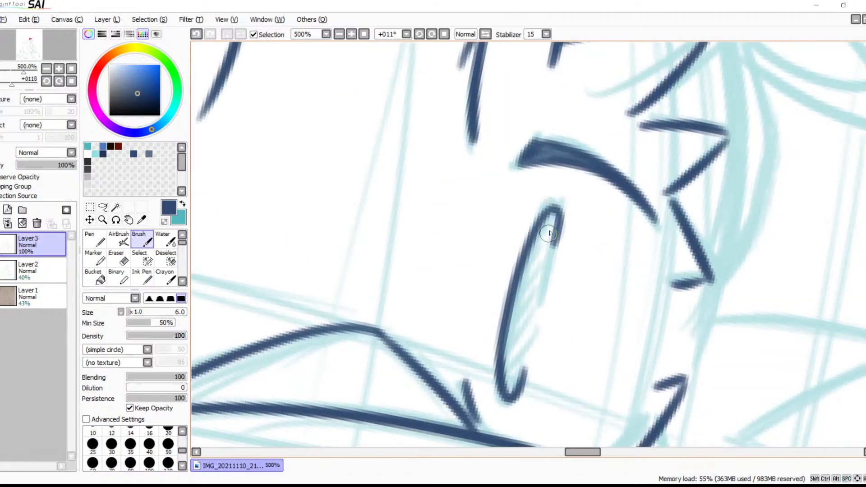
mouse_move(555, 239)
left_mouse_down()
mouse_move(519, 275)
mouse_move(544, 275)
mouse_move(509, 309)
mouse_move(536, 298)
mouse_move(513, 316)
mouse_move(510, 328)
mouse_move(533, 318)
mouse_move(501, 354)
mouse_move(526, 343)
mouse_move(509, 374)
mouse_move(512, 386)
mouse_move(526, 358)
left_mouse_up()
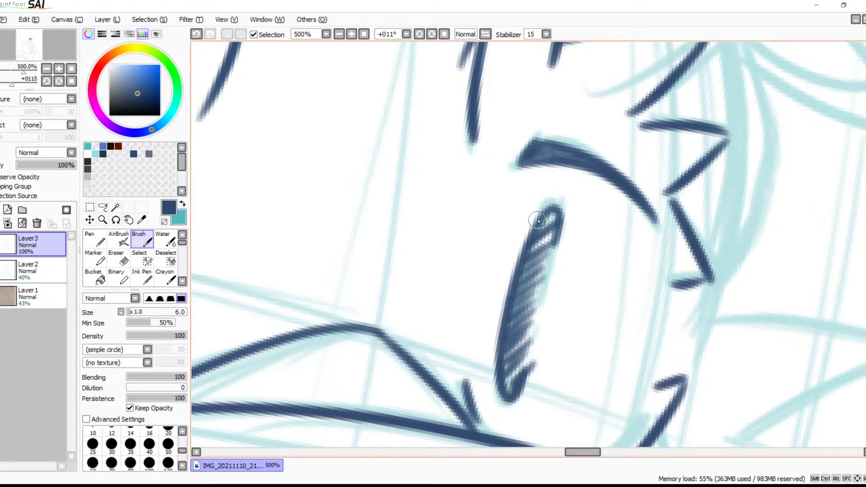
mouse_move(542, 230)
left_mouse_down()
mouse_move(552, 235)
mouse_move(529, 254)
left_mouse_up()
Ink the long outer edge of the near ear from its tip down to the head fur
left_click(339, 35)
left_click(339, 35)
left_click(340, 35)
left_click(341, 35)
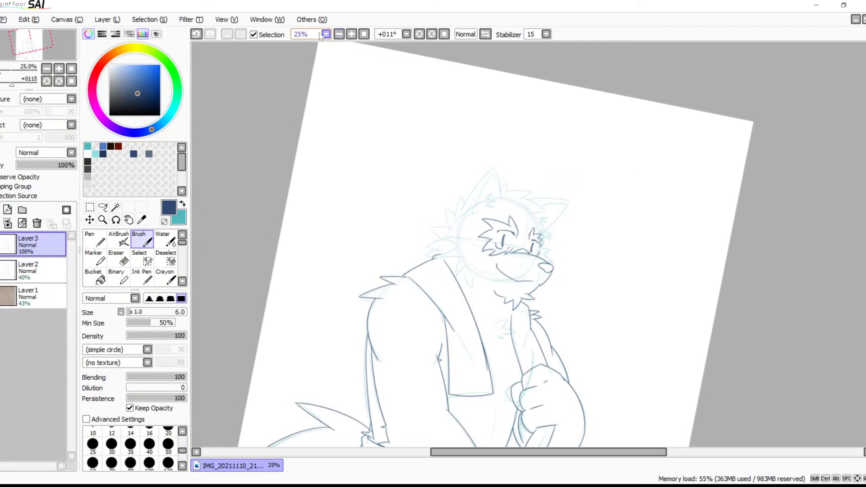
left_click_drag(495, 282, 504, 348)
left_click(351, 35)
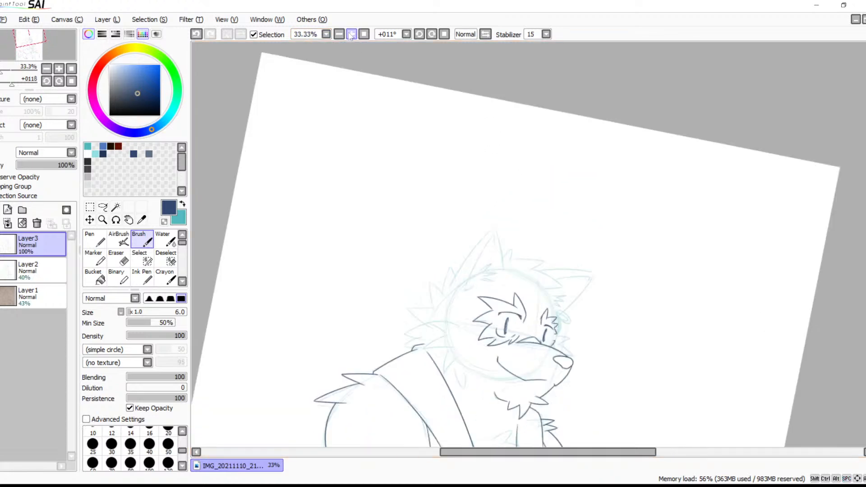
left_click(351, 35)
left_click(351, 36)
left_click(351, 35)
left_click(351, 35)
left_click(352, 35)
left_click_drag(402, 285, 624, 174)
left_click_drag(502, 103, 533, 158)
left_click_drag(556, 91, 295, 404)
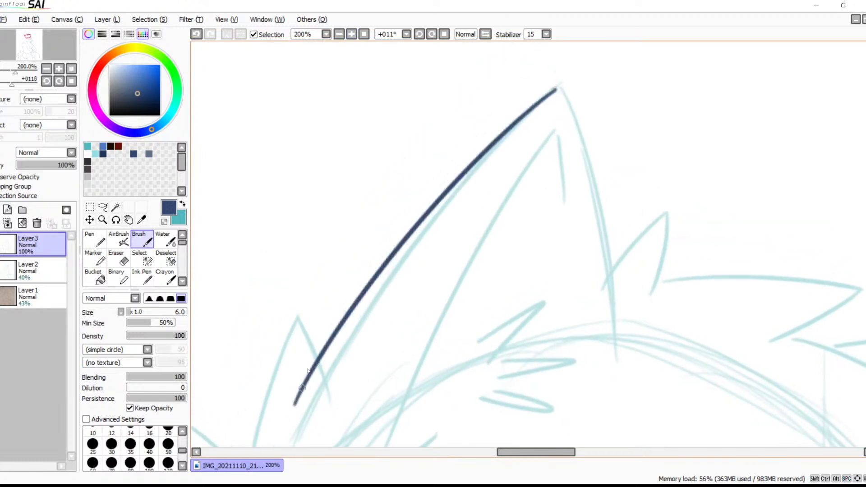
key("ctrl+z")
left_click(338, 35)
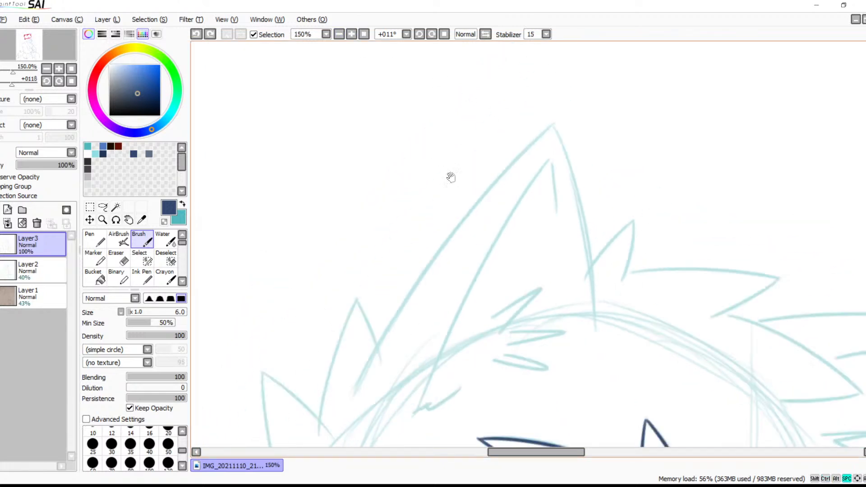
mouse_move(536, 98)
left_mouse_down()
mouse_move(412, 231)
mouse_move(348, 354)
left_mouse_up()
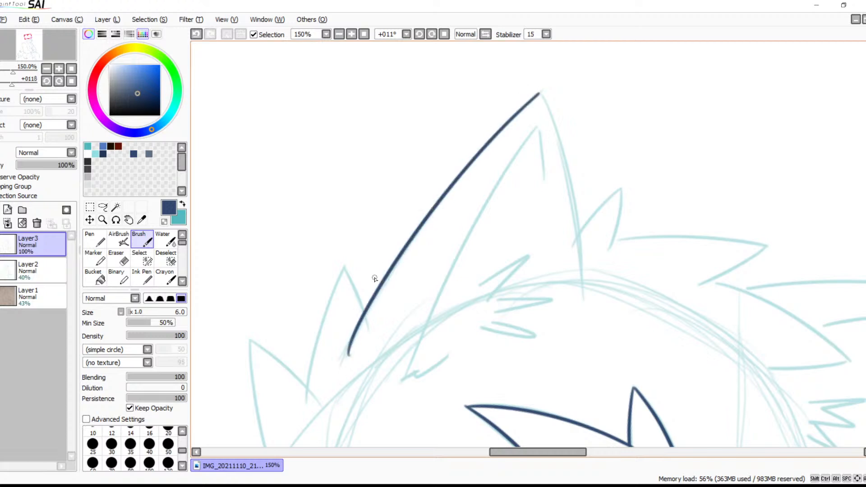
key("ctrl+z")
mouse_move(532, 102)
left_mouse_down()
mouse_move(319, 379)
mouse_move(321, 402)
left_mouse_up()
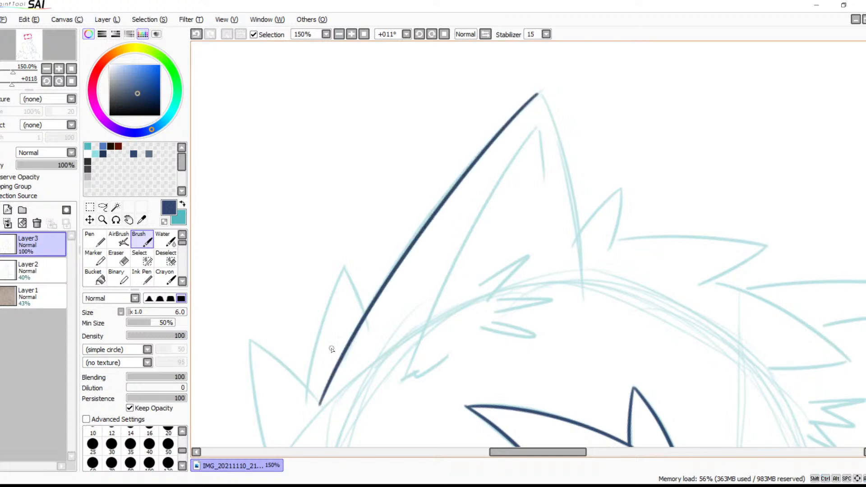
Ink the near ear's other edge from its tip down past the head outline, joining it to the outer edge
left_click_drag(543, 244, 437, 257)
left_click(431, 35)
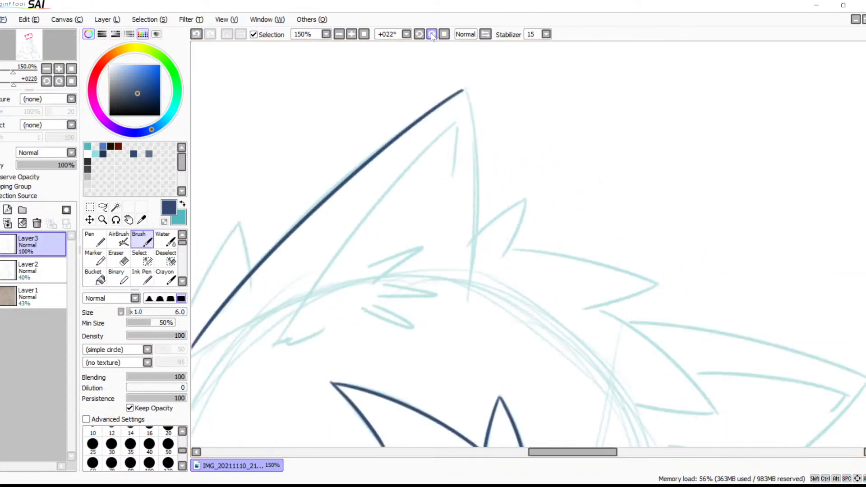
left_click(431, 34)
left_click(431, 34)
left_click(484, 37)
left_click_drag(486, 191, 422, 253)
left_click(431, 34)
left_click(432, 34)
left_click(431, 34)
left_click(431, 34)
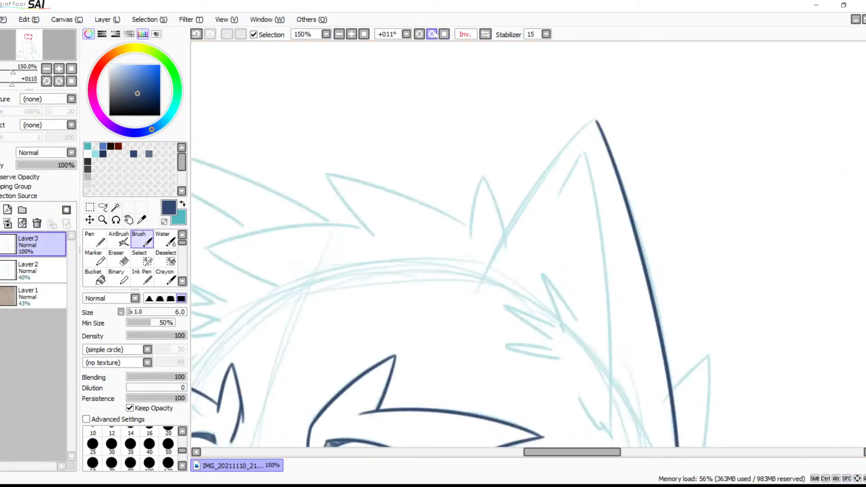
left_click(432, 35)
left_click(431, 34)
left_click_drag(548, 194, 465, 243)
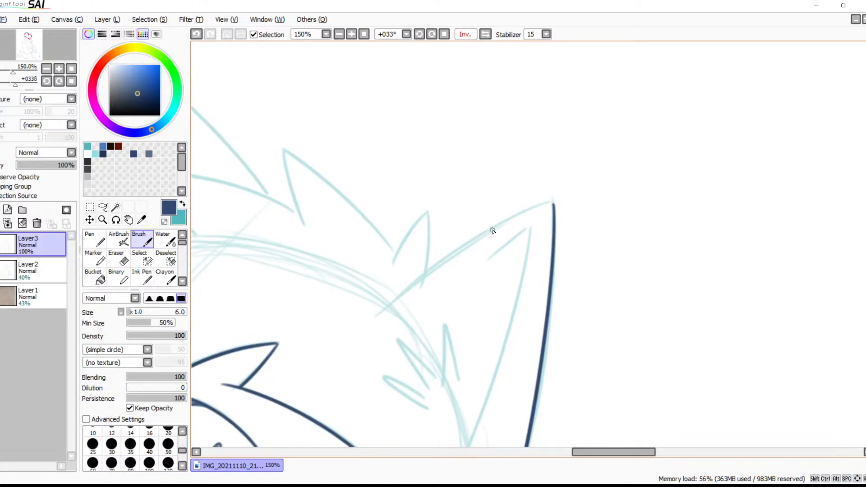
left_click(351, 34)
left_click(351, 34)
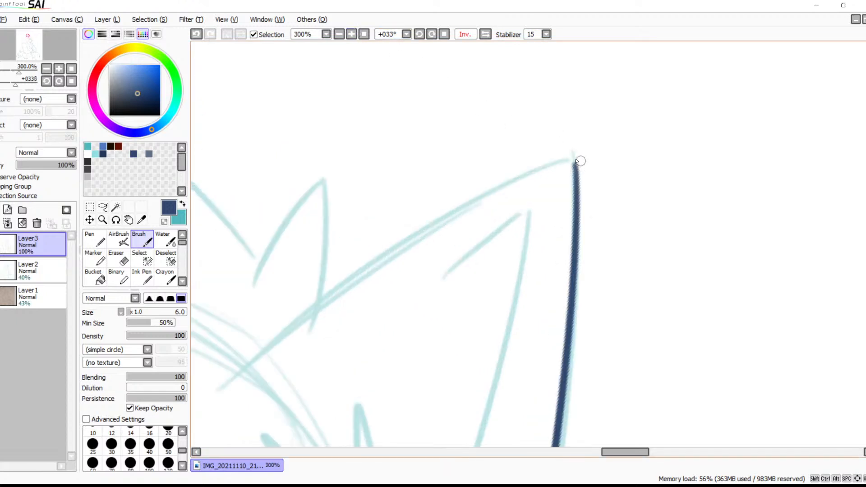
left_click_drag(573, 157, 577, 186)
mouse_move(570, 157)
left_mouse_down()
mouse_move(269, 323)
mouse_move(194, 433)
left_mouse_up()
key("ctrl+z")
mouse_move(573, 162)
left_mouse_down()
mouse_move(247, 363)
mouse_move(188, 427)
left_mouse_up()
left_click_drag(490, 269, 684, 93)
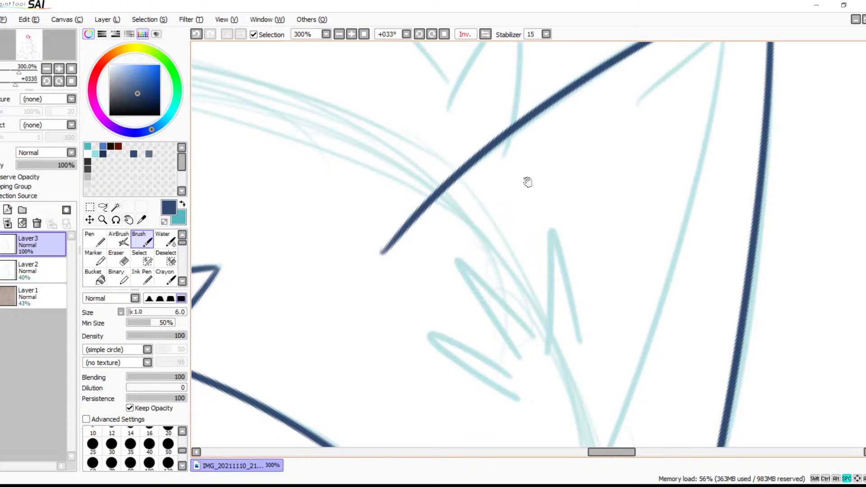
Erase the overshooting lower end of the near ear's edge where it runs past the head outline
left_click_drag(516, 182, 497, 231)
key("e")
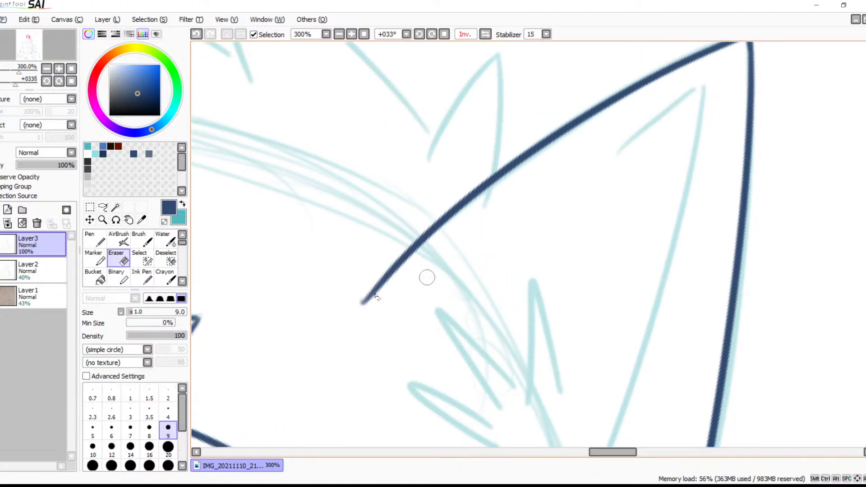
mouse_move(351, 299)
left_mouse_down()
mouse_move(385, 272)
mouse_move(368, 297)
mouse_move(387, 276)
left_mouse_up()
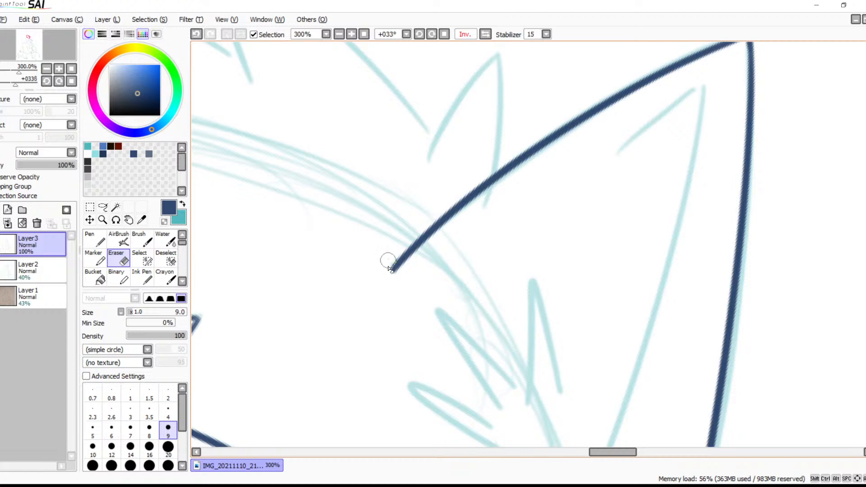
scroll(469, 246, "right", 5)
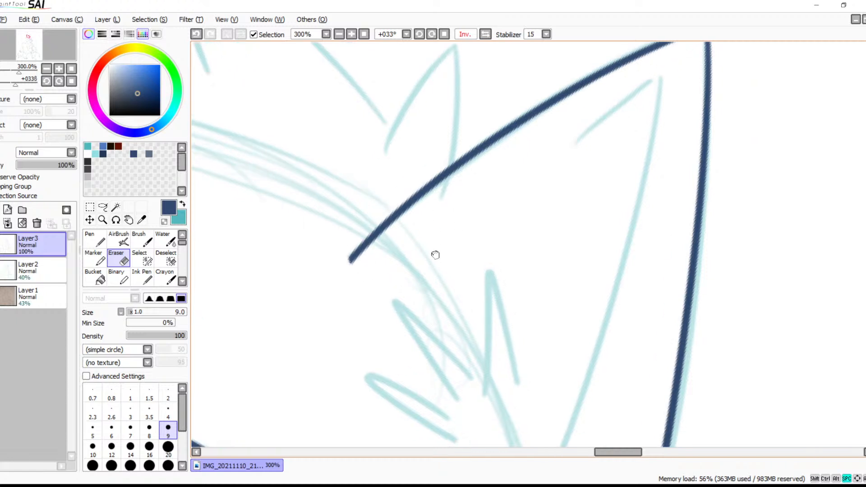
Ink the short inner-ear line that slants down from the inner tip of the near ear along the teal sketch
key("b")
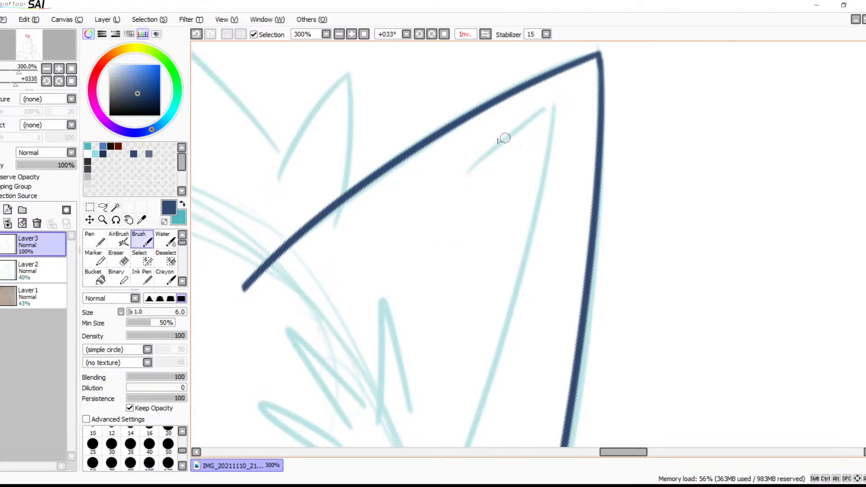
left_click_drag(486, 145, 467, 443)
key("ctrl+z")
left_click_drag(505, 212, 463, 130)
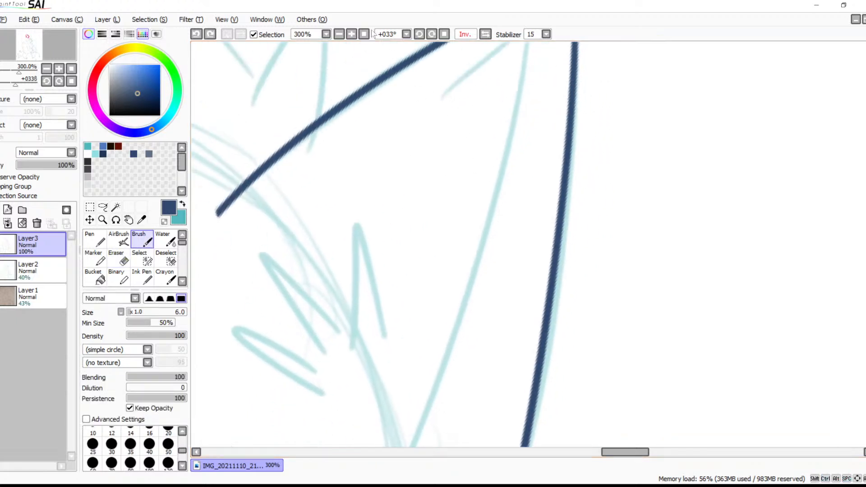
left_click(339, 34)
left_click(343, 34)
left_click_drag(490, 193, 475, 131)
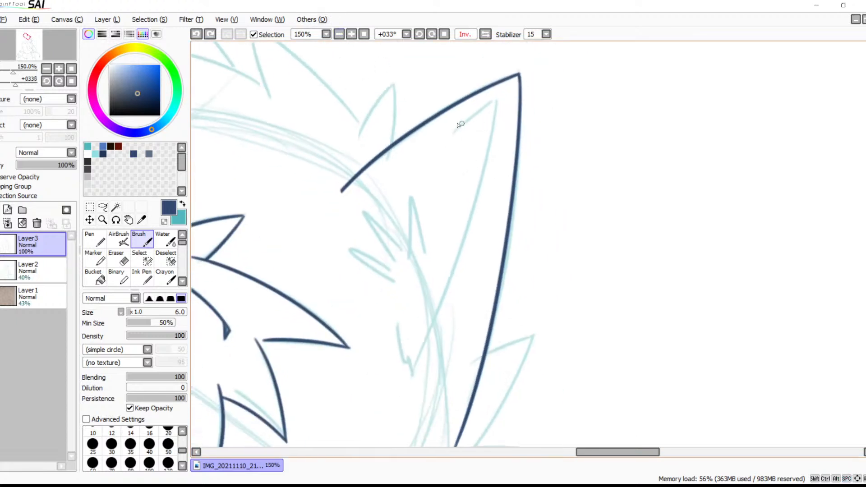
left_click_drag(495, 103, 406, 347)
key("ctrl+z")
left_click_drag(496, 97, 450, 137)
Ink the near ear's long inner line, curving from the inner tip down across the head outline
left_click_drag(496, 98, 405, 381)
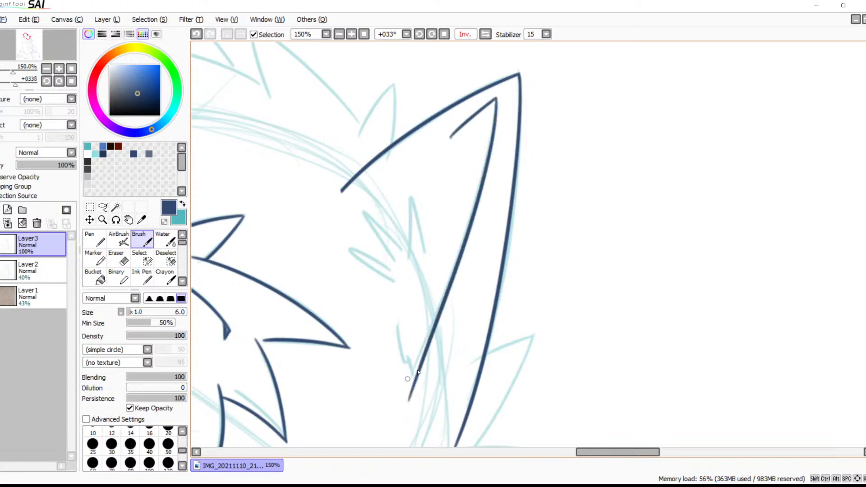
key("ctrl+z")
mouse_move(496, 95)
left_mouse_down()
mouse_move(416, 339)
mouse_move(383, 397)
left_mouse_up()
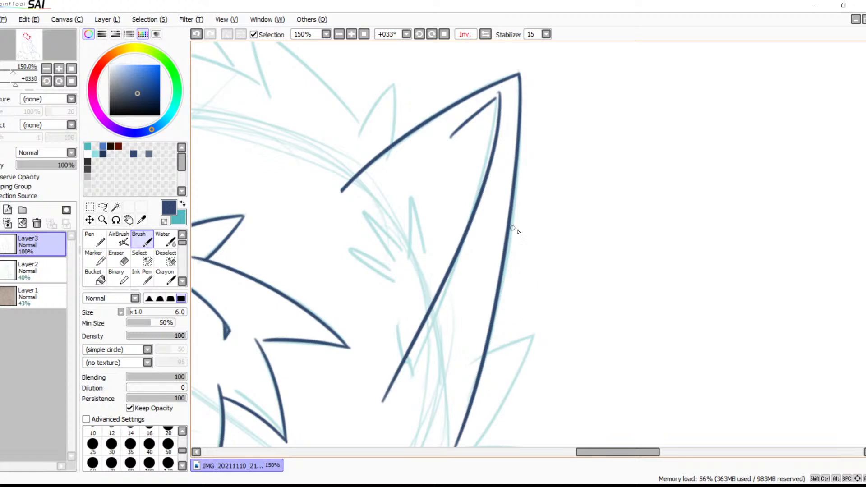
key("ctrl+z")
mouse_move(496, 98)
left_mouse_down()
mouse_move(399, 386)
mouse_move(504, 404)
left_mouse_up()
mouse_move(517, 346)
left_mouse_down()
mouse_move(498, 196)
mouse_move(485, 207)
left_mouse_up()
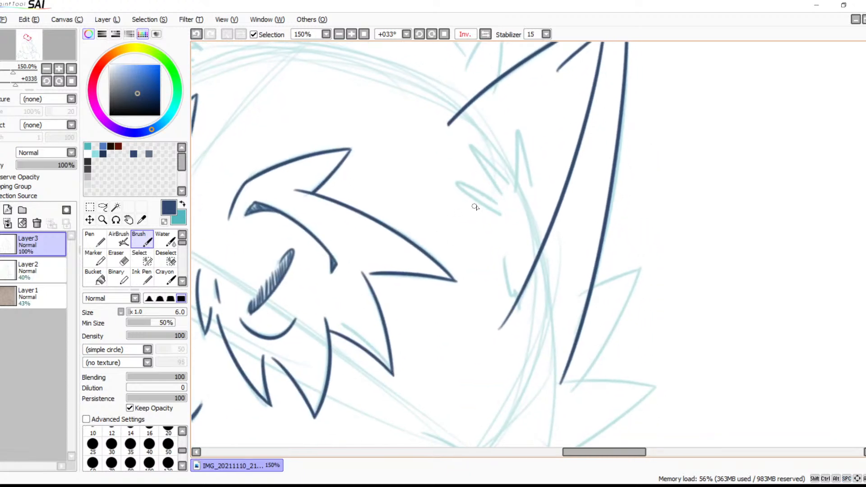
Erase the overshooting lower end of the near ear's long inner line
left_click(351, 35)
left_click(351, 34)
left_click(352, 34)
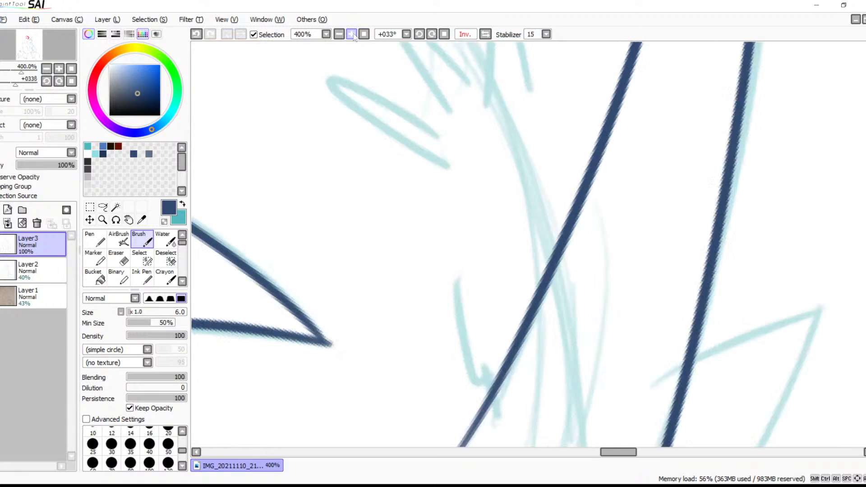
left_click_drag(515, 312, 489, 198)
key("e")
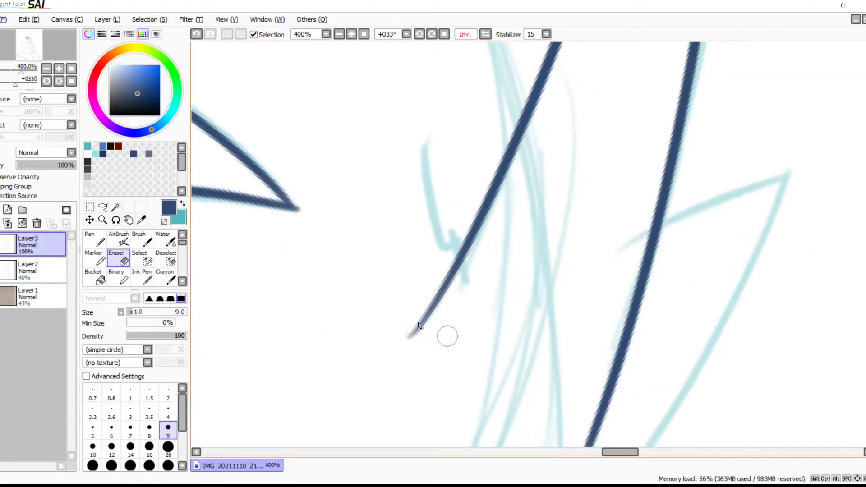
mouse_move(412, 328)
left_mouse_down()
mouse_move(439, 316)
mouse_move(436, 260)
mouse_move(462, 270)
mouse_move(452, 258)
mouse_move(434, 264)
mouse_move(436, 216)
mouse_move(444, 343)
mouse_move(465, 322)
mouse_move(452, 236)
mouse_move(496, 318)
left_mouse_up()
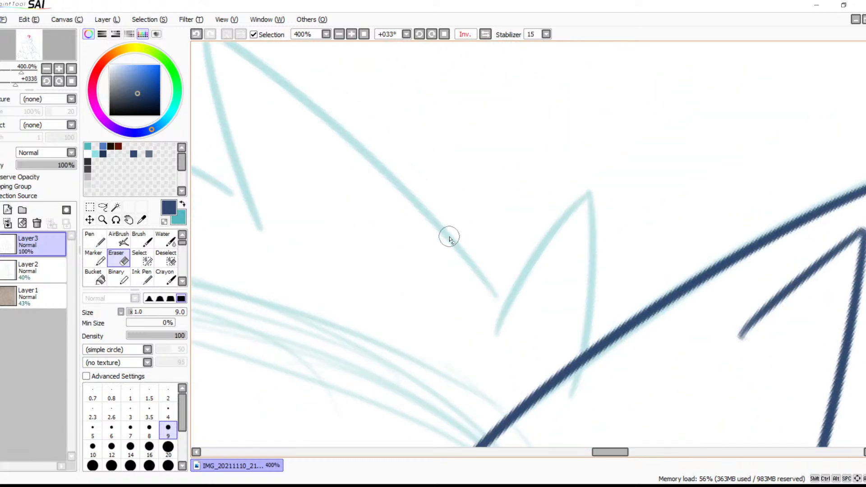
Ink both edges of the small pointed fur tuft beside the near ear's base
key("b")
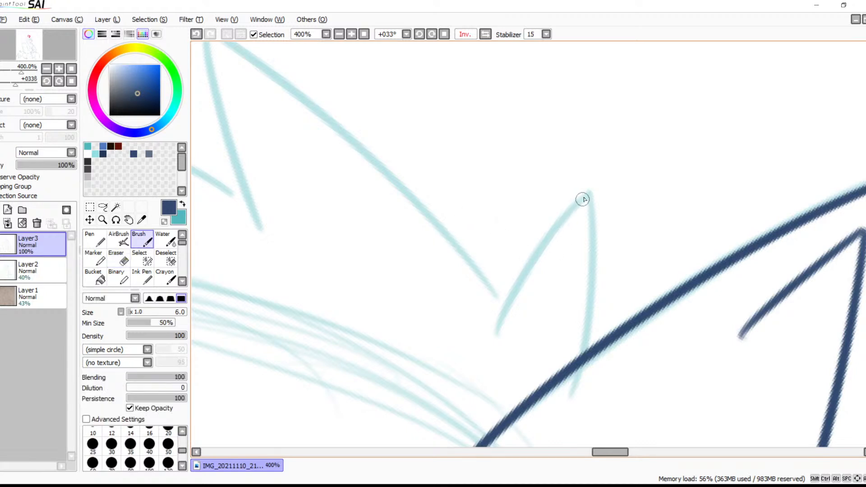
left_click_drag(585, 195, 483, 359)
left_click_drag(588, 196, 563, 396)
Ink the short and long edges of the large pointed head-fur tuft next to the small one, flipping the canvas view for the long edge
key("space")
left_click_drag(551, 259, 649, 384)
left_click_drag(304, 158, 356, 384)
key("ctrl+z")
left_click_drag(300, 153, 370, 370)
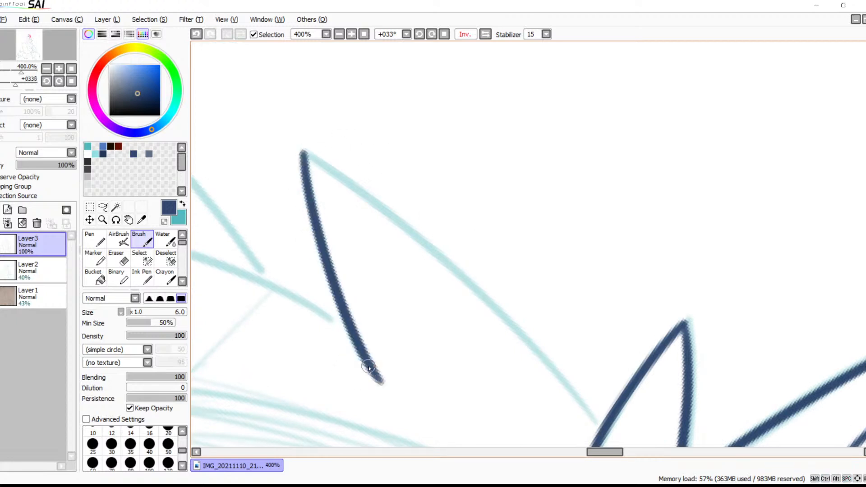
left_click(485, 34)
key("space")
left_click_drag(631, 266, 550, 195)
left_click_drag(683, 83, 330, 431)
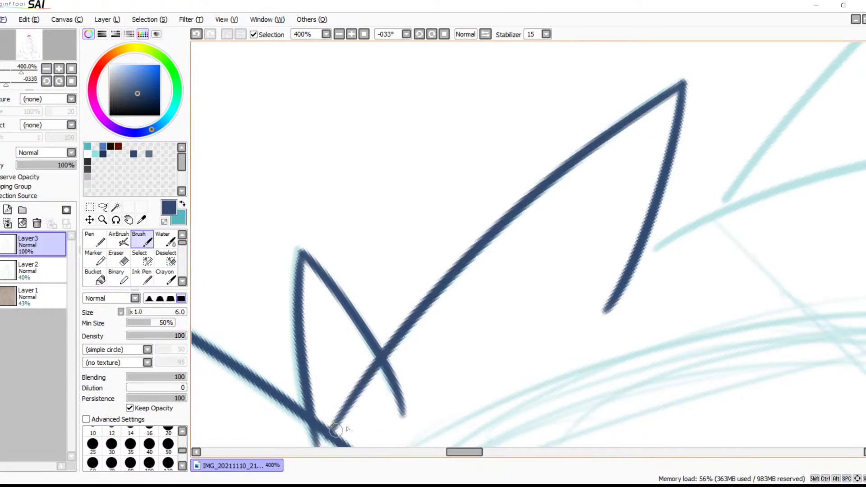
Erase the overlapping line ends where the two fur tufts cross each other and the near ear's edge
key("space")
mouse_move(521, 248)
left_mouse_down()
mouse_move(601, 120)
mouse_move(731, 51)
mouse_move(572, 197)
left_mouse_up()
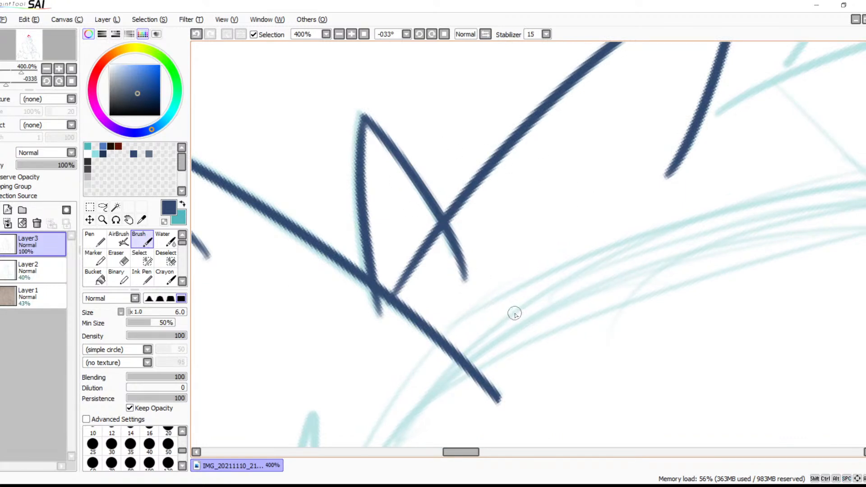
scroll(451, 226, "up", 5)
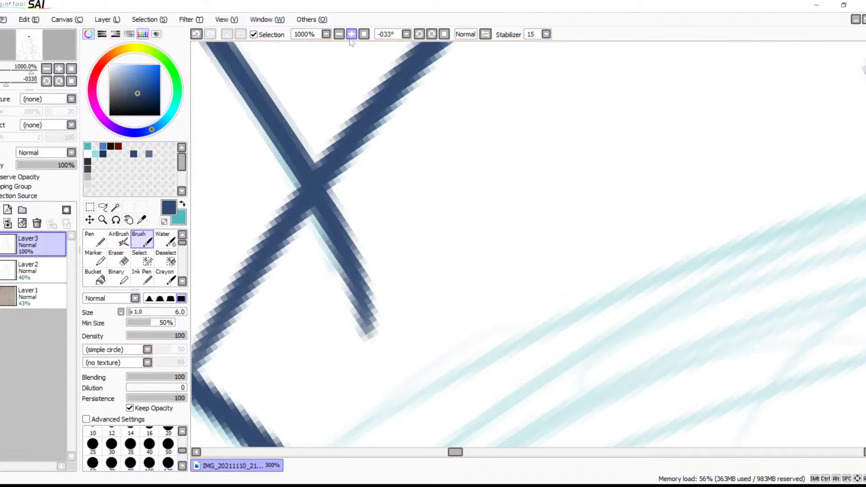
key("e")
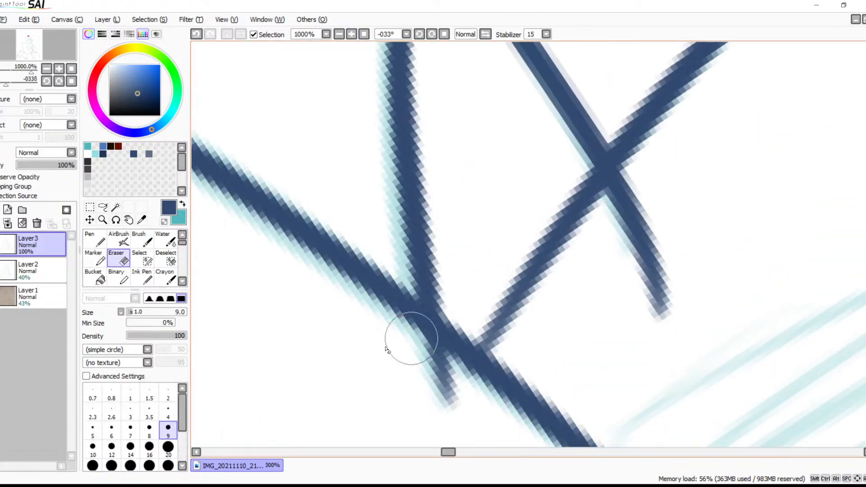
mouse_move(448, 395)
left_mouse_down()
mouse_move(418, 351)
mouse_move(473, 394)
left_mouse_up()
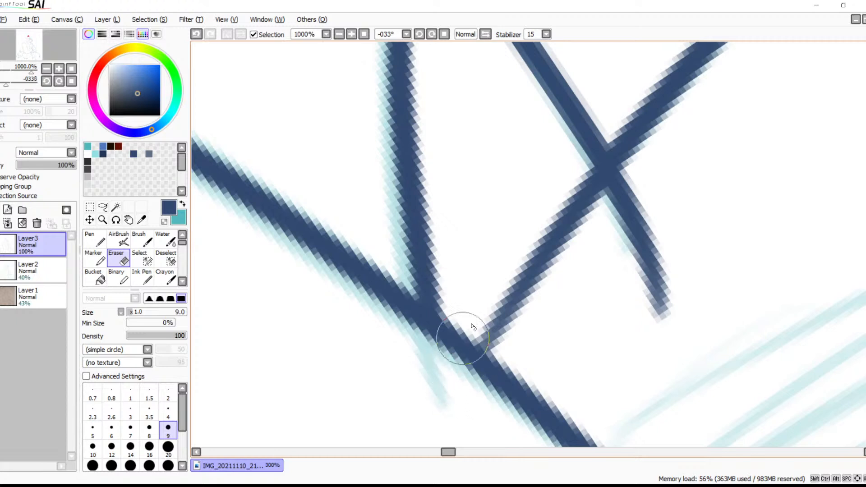
left_click_drag(451, 315, 507, 346)
key("ctrl+z")
mouse_move(467, 304)
left_mouse_down()
mouse_move(513, 346)
mouse_move(500, 340)
mouse_move(498, 282)
mouse_move(532, 251)
mouse_move(548, 198)
mouse_move(595, 181)
mouse_move(600, 281)
mouse_move(631, 306)
mouse_move(658, 300)
mouse_move(644, 315)
left_mouse_up()
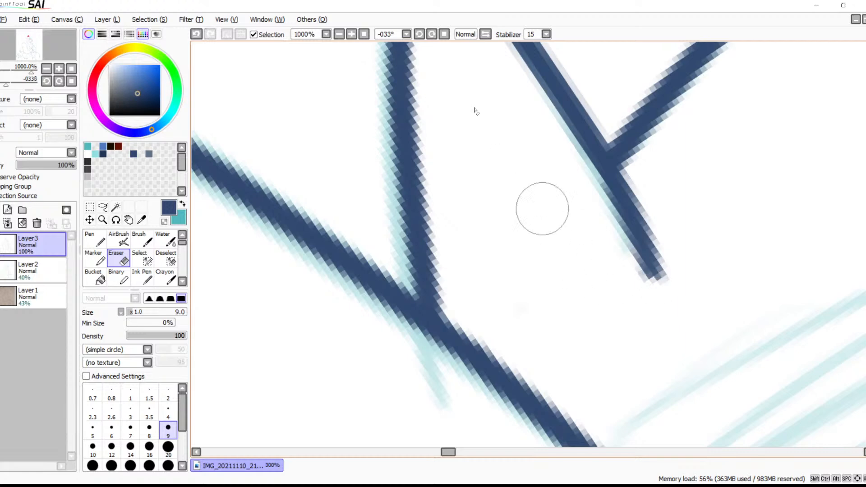
Ink the next head-fur tuft in front of the far ear, with a long curved upper edge and a shorter edge from its tip
left_click(338, 34)
left_click(340, 34)
left_click(340, 35)
left_click(339, 35)
left_click_drag(739, 175, 454, 225)
left_click_drag(508, 218, 470, 235)
key("b")
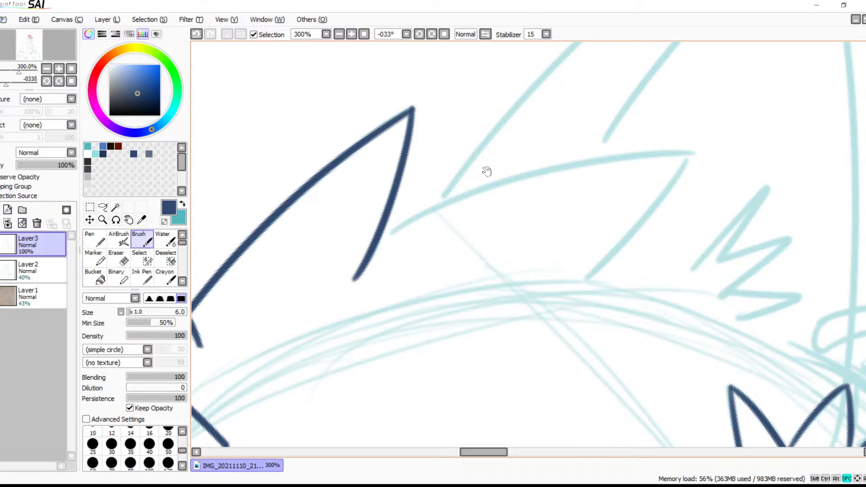
left_click_drag(495, 223, 452, 155)
left_click_drag(332, 169, 648, 94)
key("ctrl+z")
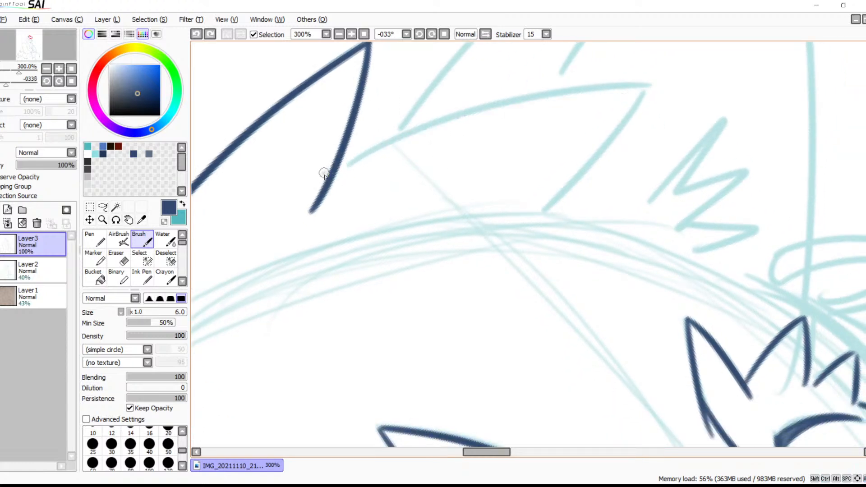
left_click_drag(327, 170, 699, 89)
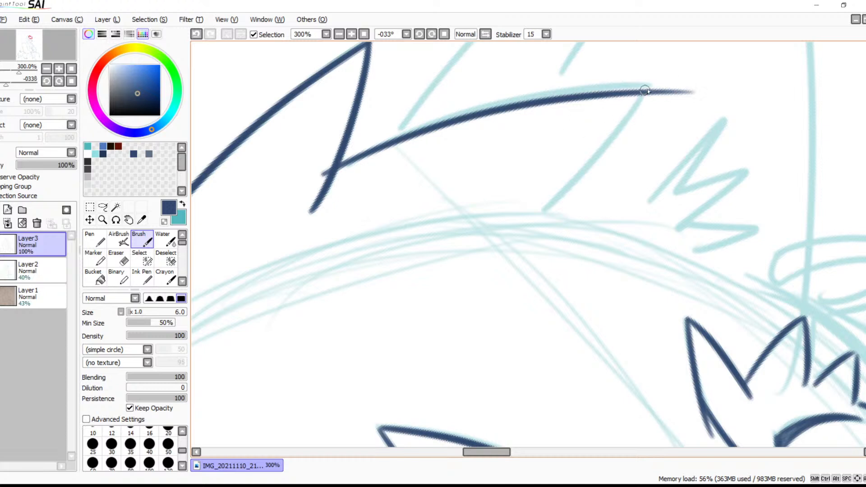
mouse_move(639, 92)
left_mouse_down()
mouse_move(509, 238)
mouse_move(657, 193)
mouse_move(648, 202)
left_mouse_up()
Erase the new fur tuft's overshooting line ends at its base and beyond its tip
left_click(352, 34)
left_click(351, 34)
left_click(351, 34)
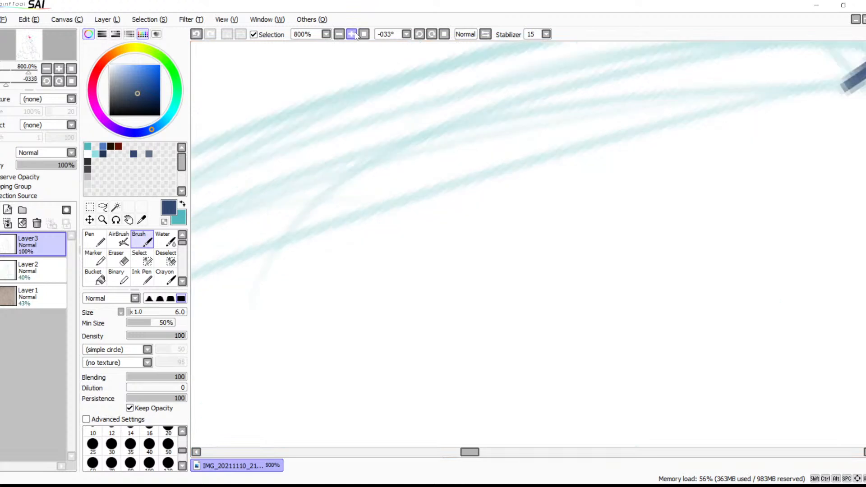
left_click_drag(440, 106, 452, 333)
left_click_drag(488, 267, 456, 292)
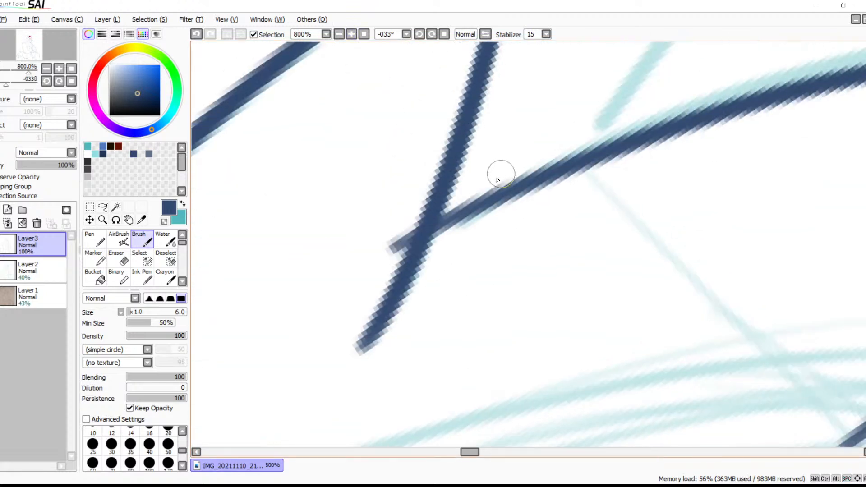
key("e")
mouse_move(397, 212)
left_mouse_down()
mouse_move(389, 237)
mouse_move(406, 215)
mouse_move(390, 237)
left_mouse_up()
key("space")
mouse_move(631, 246)
left_mouse_down()
mouse_move(444, 259)
mouse_move(643, 168)
left_mouse_up()
mouse_move(630, 198)
left_mouse_down()
mouse_move(619, 165)
mouse_move(631, 220)
mouse_move(644, 165)
mouse_move(688, 165)
mouse_move(709, 170)
mouse_move(737, 210)
mouse_move(760, 206)
left_mouse_up()
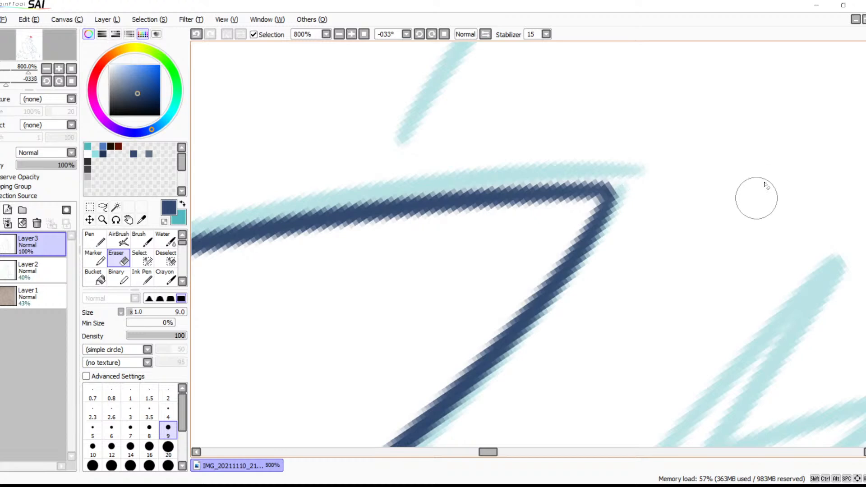
Ink the far ear's long edge from its tip down past the base of the adjoining fur tufts
key("b")
mouse_move(582, 315)
left_mouse_down()
mouse_move(622, 221)
mouse_move(628, 259)
mouse_move(645, 276)
left_mouse_up()
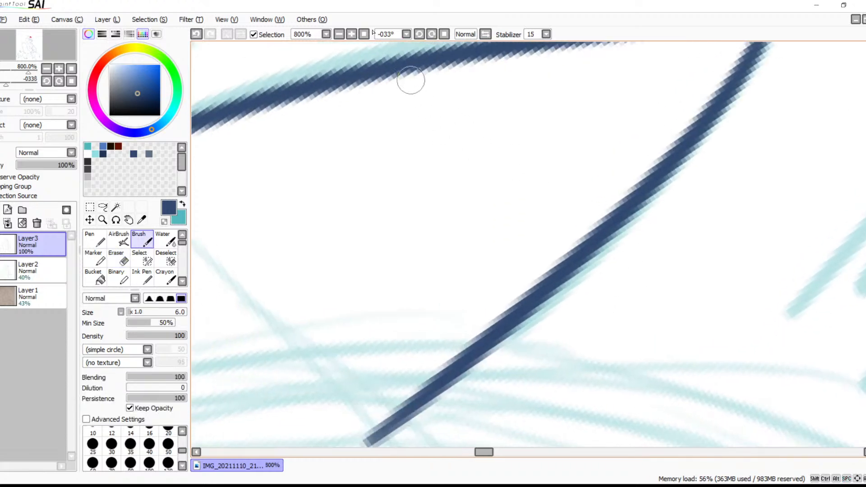
left_click(339, 34)
left_click(339, 34)
left_click(339, 35)
left_click(339, 34)
left_click(339, 34)
mouse_move(512, 246)
left_mouse_down()
mouse_move(578, 291)
mouse_move(791, 185)
mouse_move(558, 275)
mouse_move(499, 312)
left_mouse_up()
left_click_drag(569, 265, 516, 328)
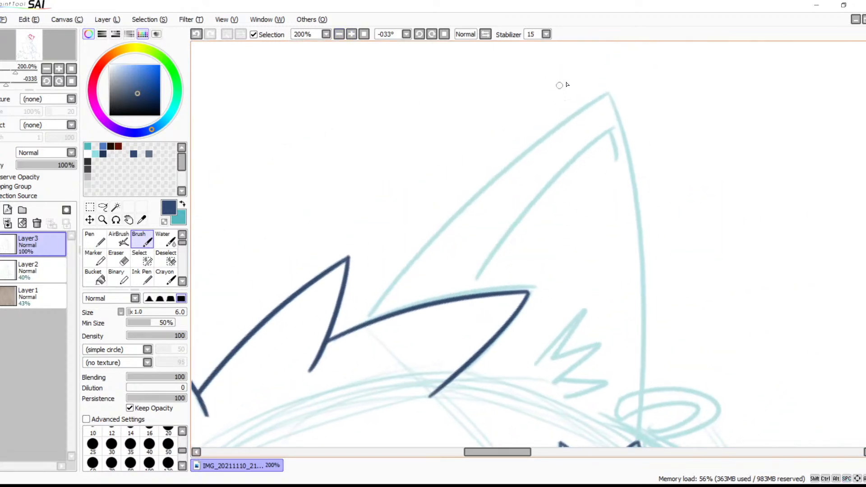
mouse_move(609, 95)
left_mouse_down()
mouse_move(342, 315)
mouse_move(275, 431)
left_mouse_up()
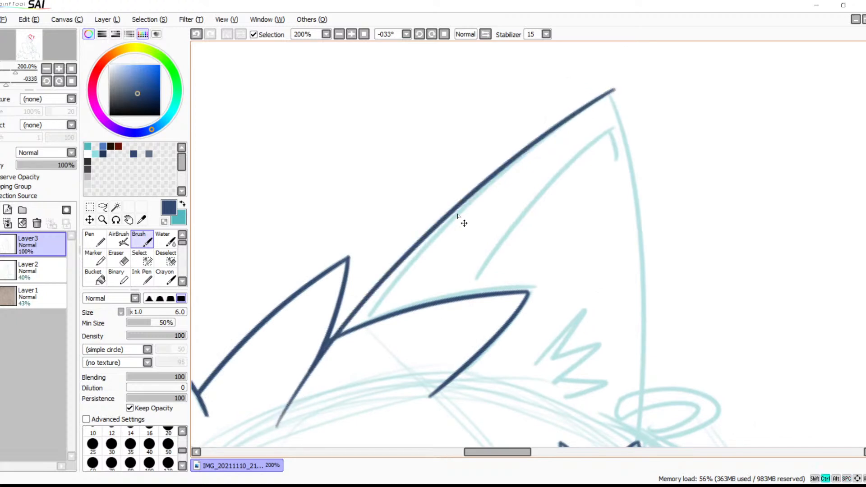
key("ctrl+z")
left_click_drag(613, 92, 312, 371)
key("ctrl+z")
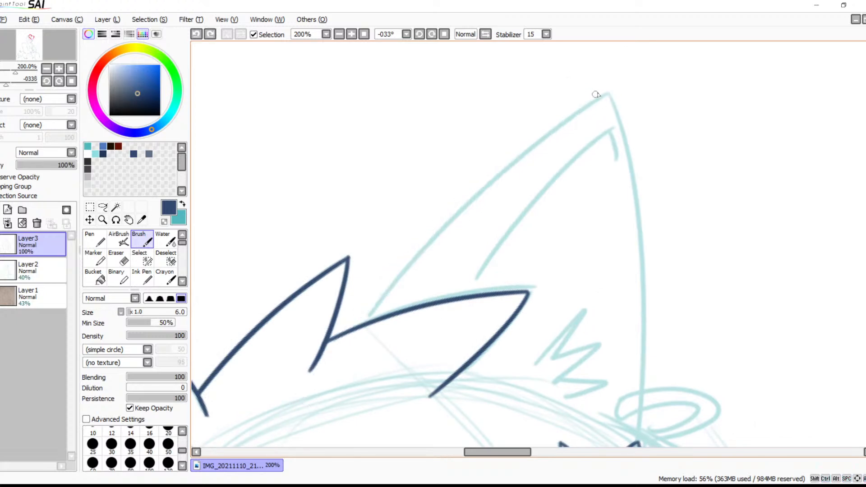
left_click_drag(609, 91, 288, 442)
key("ctrl+z")
left_click_drag(608, 92, 296, 444)
Flip the canvas view, rotate it to +090°, and ink the far ear's other edge from the tip down to the head
mouse_move(554, 270)
left_mouse_down()
mouse_move(487, 208)
mouse_move(484, 260)
left_mouse_up()
left_click(485, 34)
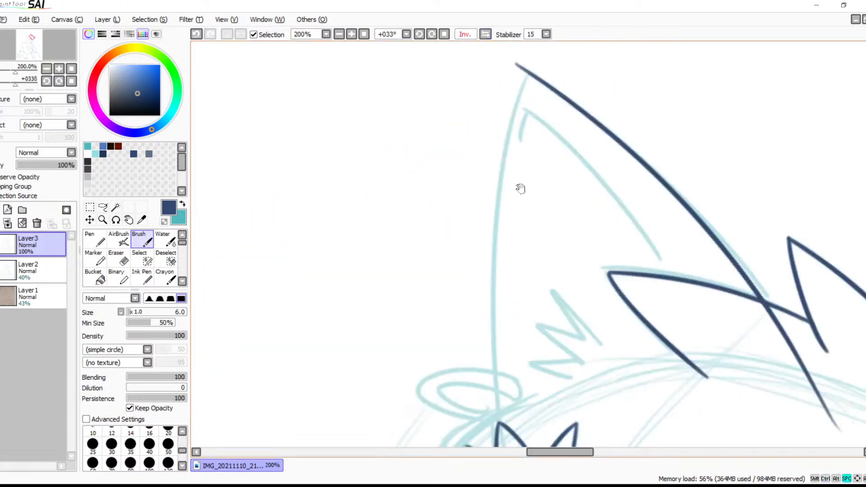
left_click_drag(525, 180, 449, 141)
left_click(431, 34)
left_click(431, 34)
left_click(431, 33)
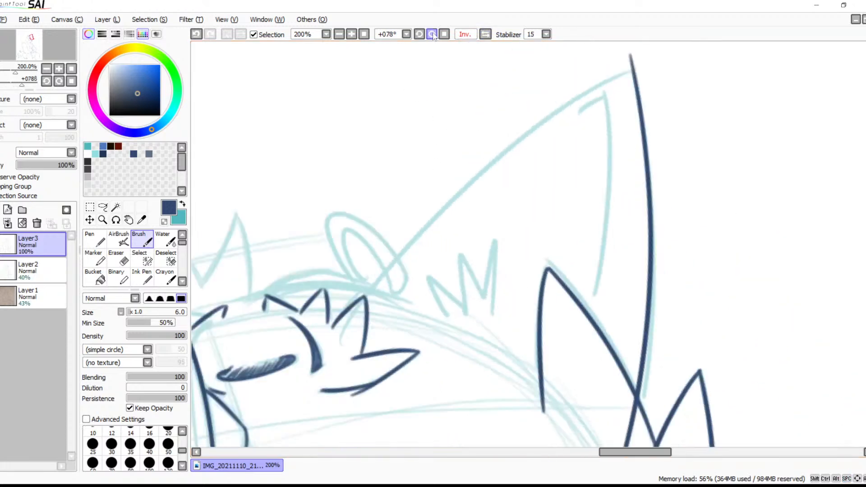
left_click(431, 33)
left_click_drag(536, 242, 516, 272)
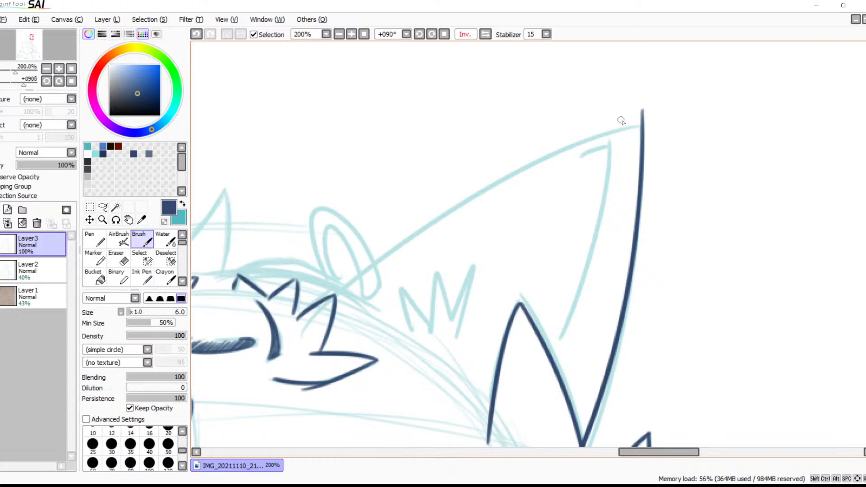
left_click_drag(677, 121, 304, 330)
Erase the two overshooting line ends that cross beyond the far ear's tip
mouse_move(611, 248)
left_mouse_down()
mouse_move(580, 201)
mouse_move(668, 146)
mouse_move(463, 266)
left_mouse_up()
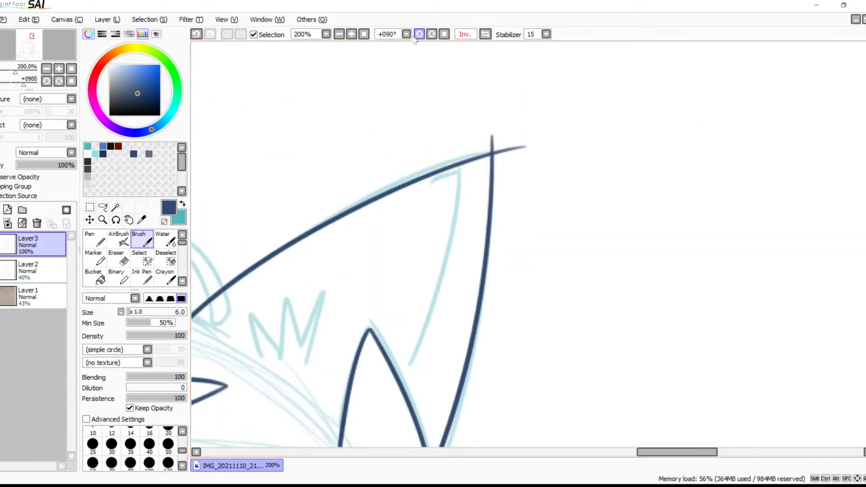
left_click(351, 33)
left_click(351, 34)
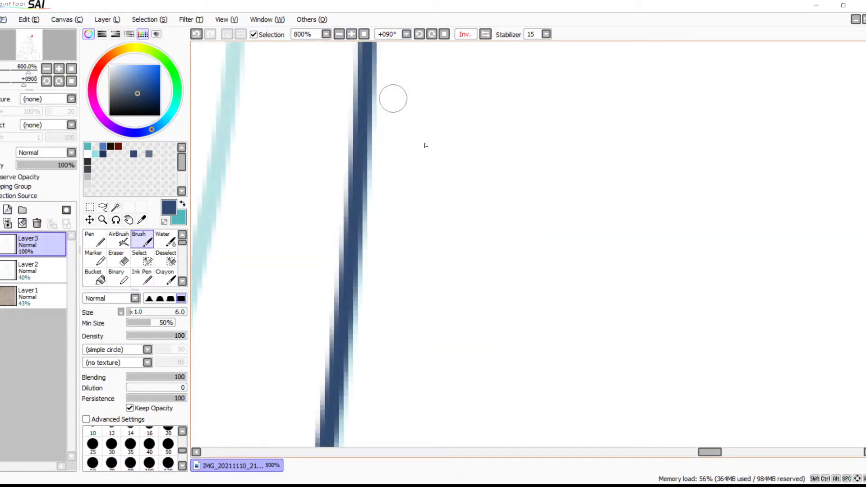
left_click_drag(459, 204, 495, 247)
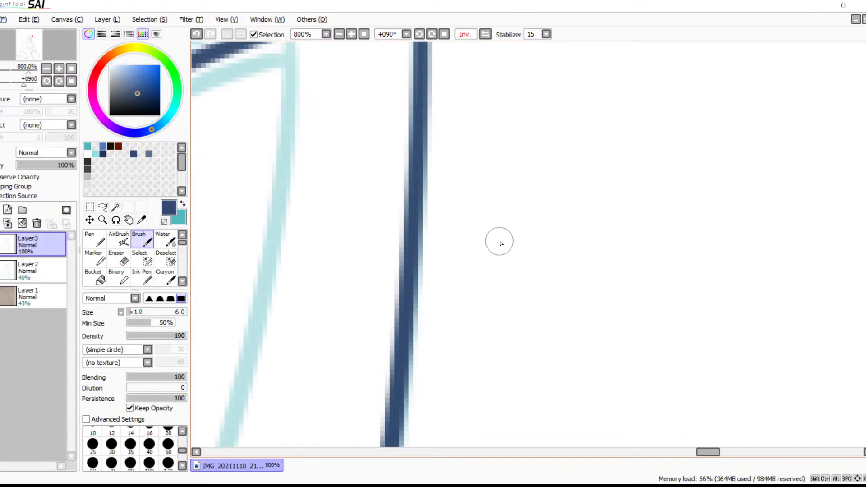
mouse_move(498, 209)
left_mouse_down()
mouse_move(491, 239)
mouse_move(513, 343)
left_mouse_up()
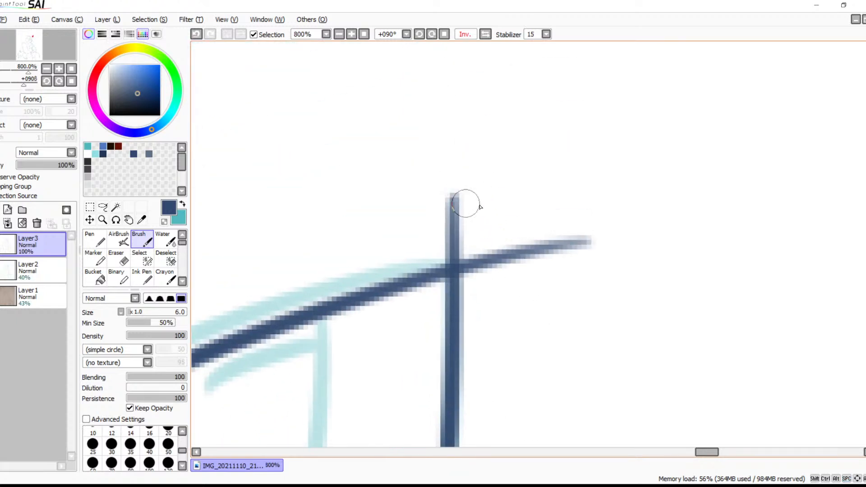
key("e")
mouse_move(453, 195)
left_mouse_down()
mouse_move(446, 255)
mouse_move(481, 274)
mouse_move(491, 242)
mouse_move(527, 265)
mouse_move(595, 228)
left_mouse_up()
Erase the far ear edge's overshoot inside the brow fur tuft and trim its lower end back from the tuft's tip
mouse_move(396, 287)
left_mouse_down()
mouse_move(463, 261)
mouse_move(566, 182)
mouse_move(648, 159)
left_mouse_up()
mouse_move(429, 329)
left_mouse_down()
mouse_move(651, 149)
mouse_move(546, 258)
mouse_move(555, 242)
left_mouse_up()
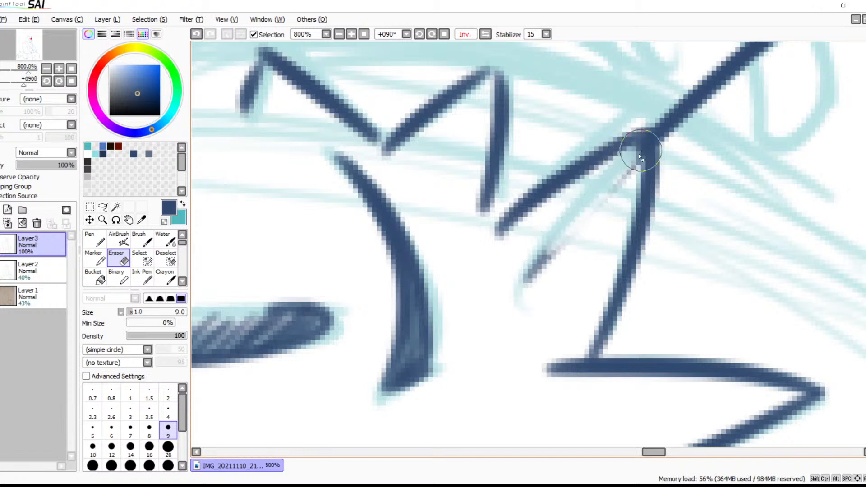
left_click_drag(641, 150, 581, 239)
left_click_drag(616, 181, 495, 335)
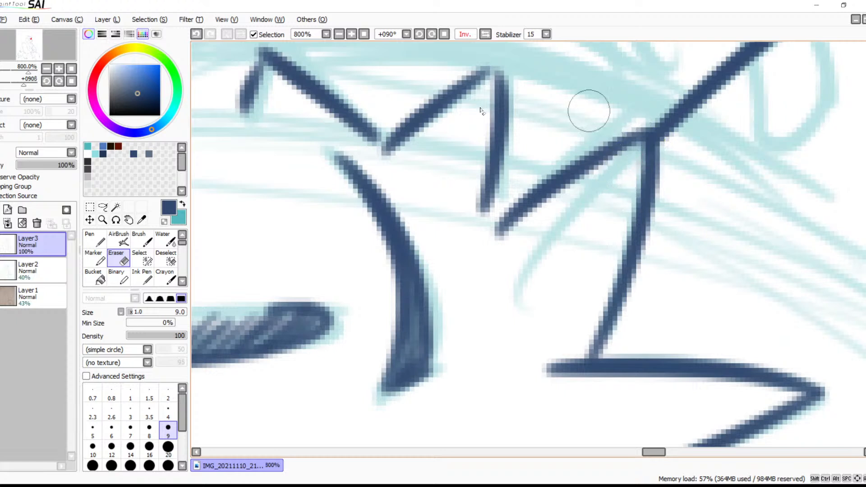
mouse_move(644, 121)
left_mouse_down()
mouse_move(664, 139)
mouse_move(657, 118)
mouse_move(668, 139)
mouse_move(664, 111)
mouse_move(673, 138)
mouse_move(665, 109)
mouse_move(694, 118)
left_mouse_up()
key("ctrl+z")
key("ctrl+z")
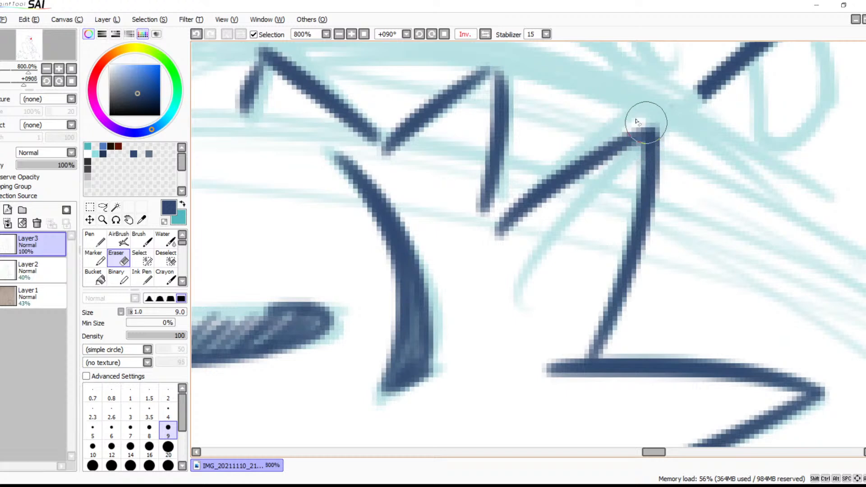
left_click(338, 34)
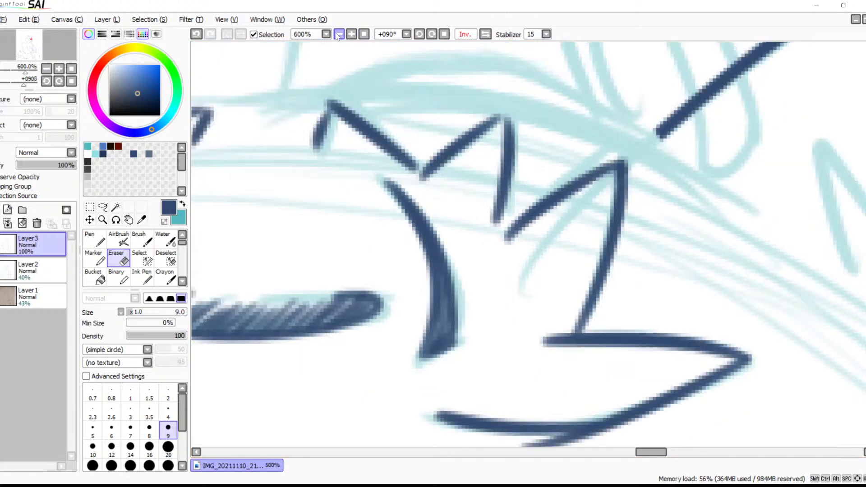
left_click(338, 34)
left_click(339, 34)
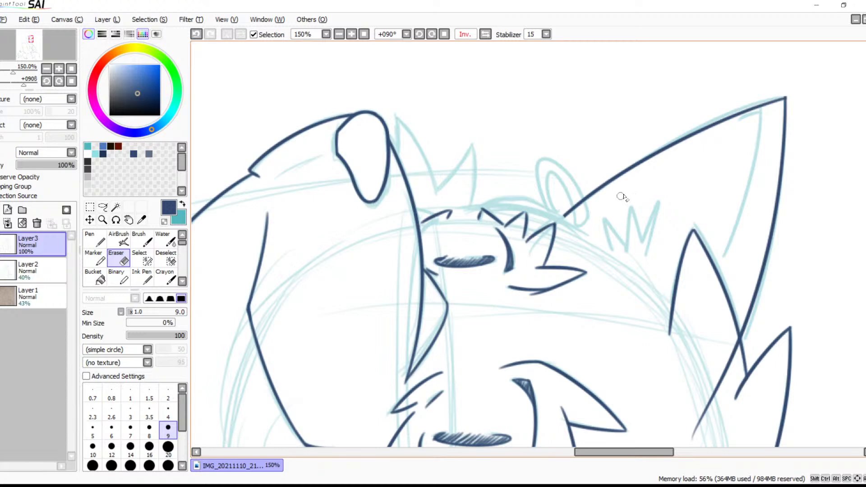
Rotate the canvas view to +011°, zoom to 400% at the far ear's base, and switch to the Brush
left_click(486, 34)
left_click(485, 34)
left_click(419, 35)
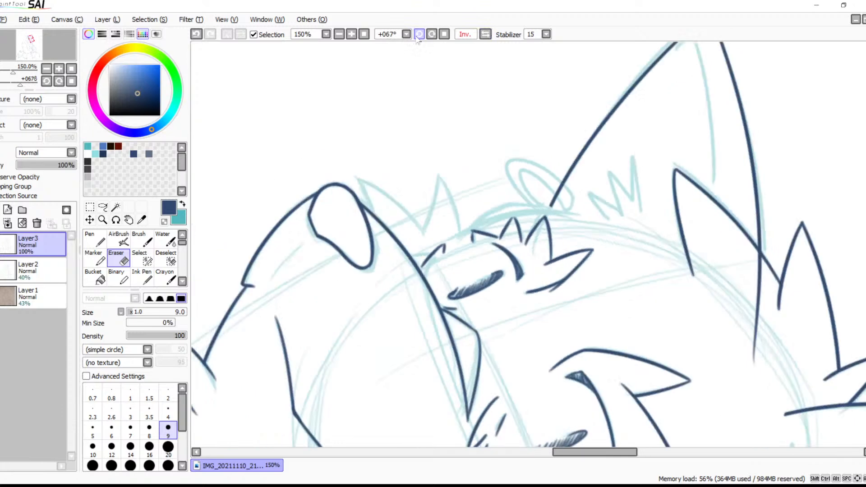
left_click(351, 34)
left_click(351, 35)
key("b")
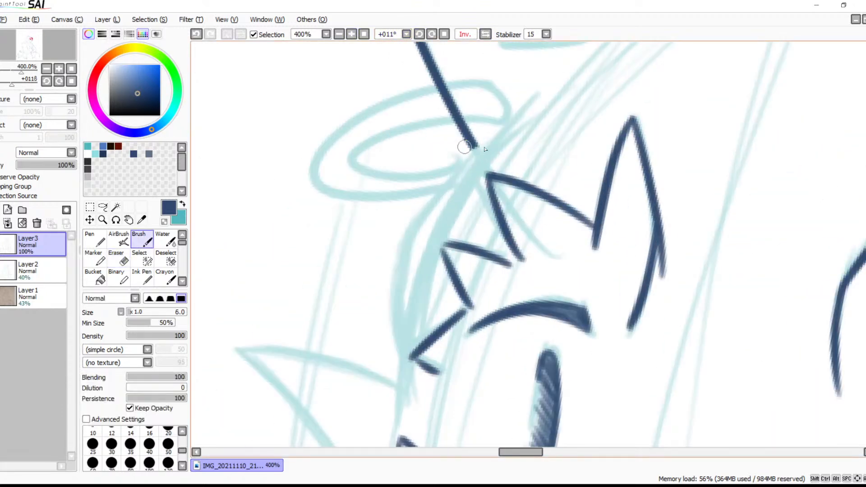
mouse_move(526, 103)
left_mouse_down()
mouse_move(400, 293)
mouse_move(392, 322)
left_mouse_up()
key("ctrl+z")
mouse_move(521, 109)
left_mouse_down()
mouse_move(468, 177)
mouse_move(416, 357)
left_mouse_up()
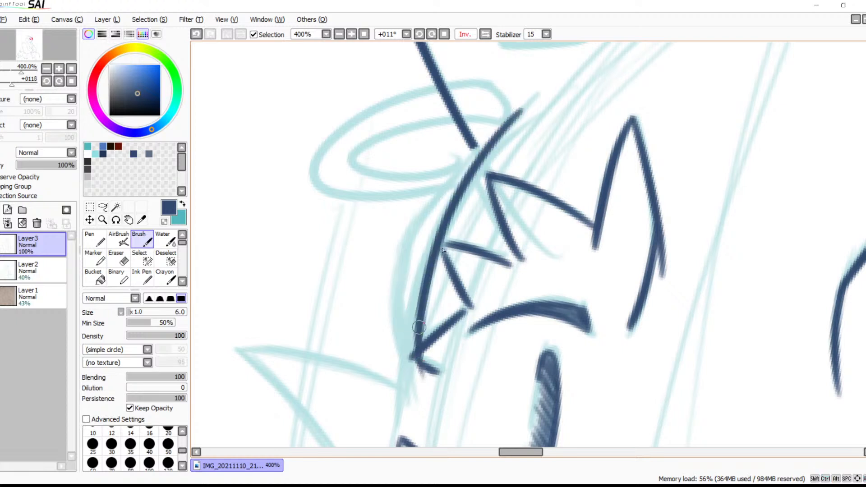
key("ctrl+z")
mouse_move(526, 103)
left_mouse_down()
mouse_move(408, 313)
mouse_move(399, 431)
left_mouse_up()
key("ctrl+z")
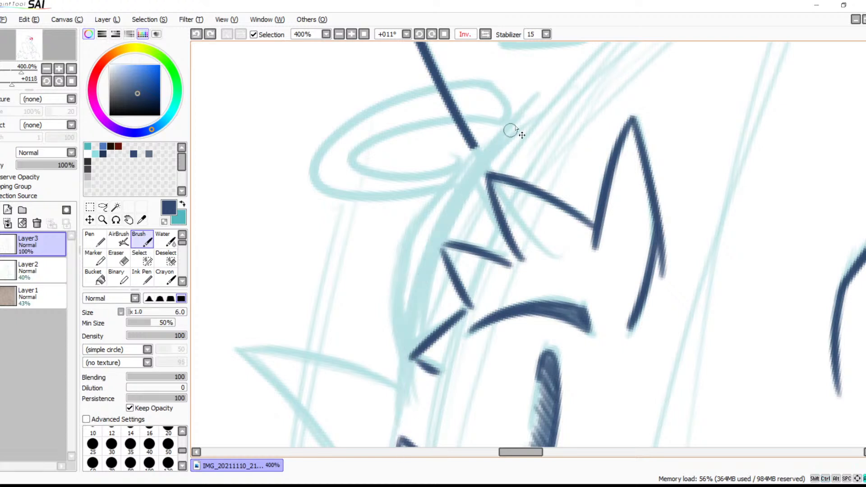
left_click_drag(528, 95, 400, 434)
mouse_move(510, 375)
left_mouse_down()
mouse_move(546, 112)
mouse_move(431, 364)
mouse_move(534, 227)
left_mouse_up()
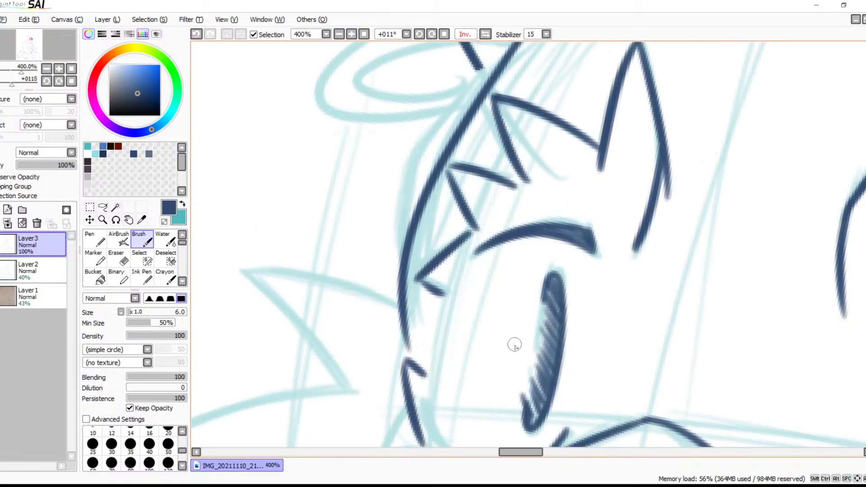
left_click_drag(533, 236, 549, 274)
key("ctrl+z")
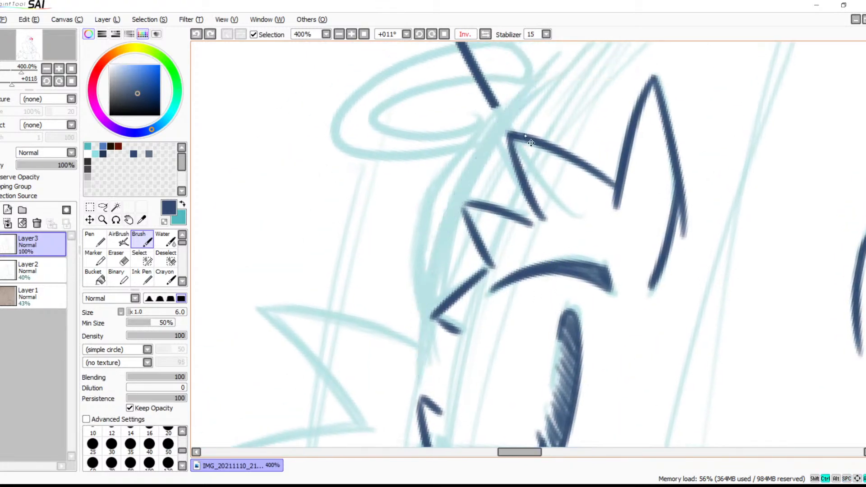
Ink the head's far contour as one curve from the far ear's base down past the brow tufts
mouse_move(553, 58)
left_mouse_down()
mouse_move(407, 278)
mouse_move(420, 412)
left_mouse_up()
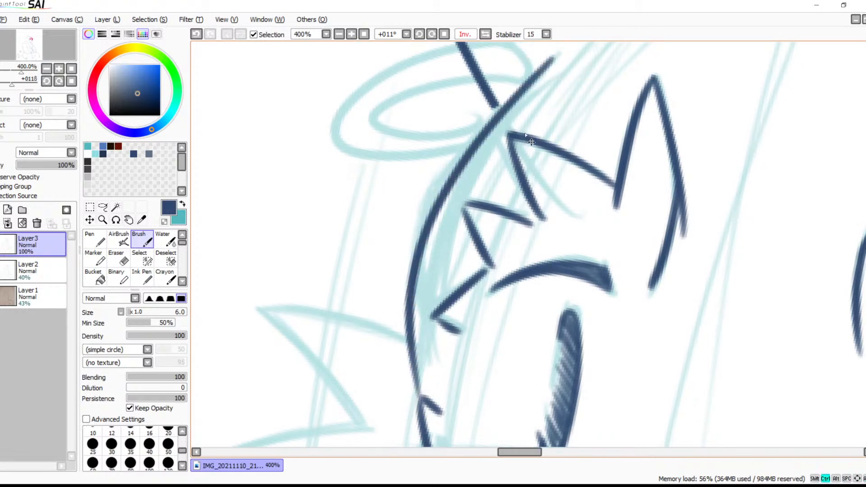
key("ctrl+z")
mouse_move(551, 51)
left_mouse_down()
mouse_move(417, 288)
mouse_move(419, 372)
left_mouse_up()
Ink the short rounded end of the ring at the far ear's base
left_click_drag(518, 243, 610, 219)
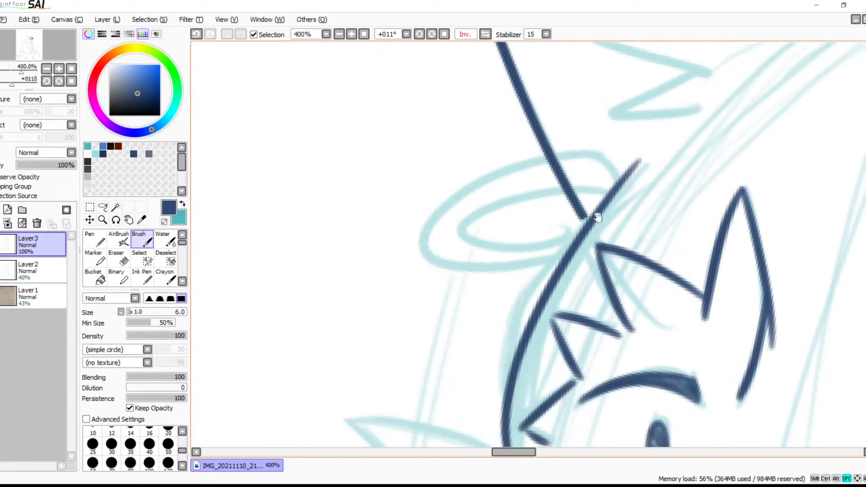
left_click_drag(584, 149, 586, 193)
key("ctrl+z")
mouse_move(576, 154)
left_mouse_down()
mouse_move(583, 185)
mouse_move(592, 182)
mouse_move(526, 199)
mouse_move(445, 247)
left_mouse_up()
key("ctrl+z")
left_click_drag(586, 183, 460, 234)
key("ctrl+z")
mouse_move(584, 185)
left_mouse_down()
mouse_move(554, 191)
mouse_move(483, 247)
mouse_move(563, 235)
left_mouse_up()
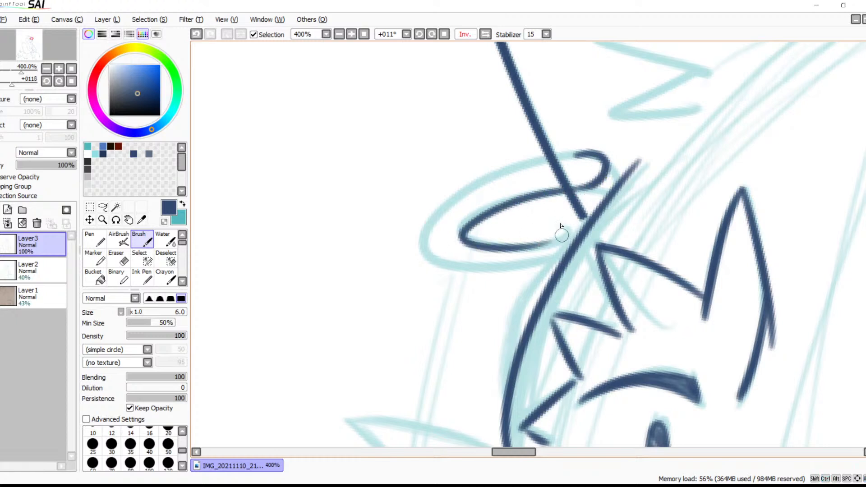
mouse_move(568, 158)
left_mouse_down()
mouse_move(435, 198)
mouse_move(453, 253)
left_mouse_up()
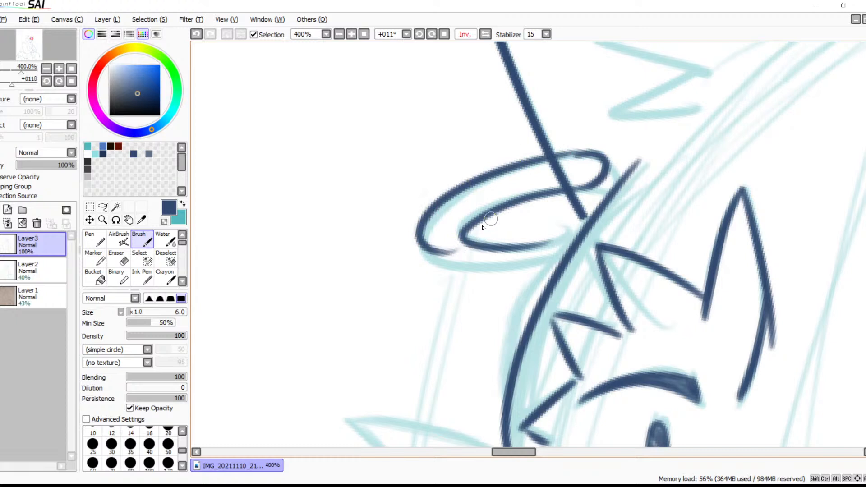
key("ctrl+z")
key("ctrl+z")
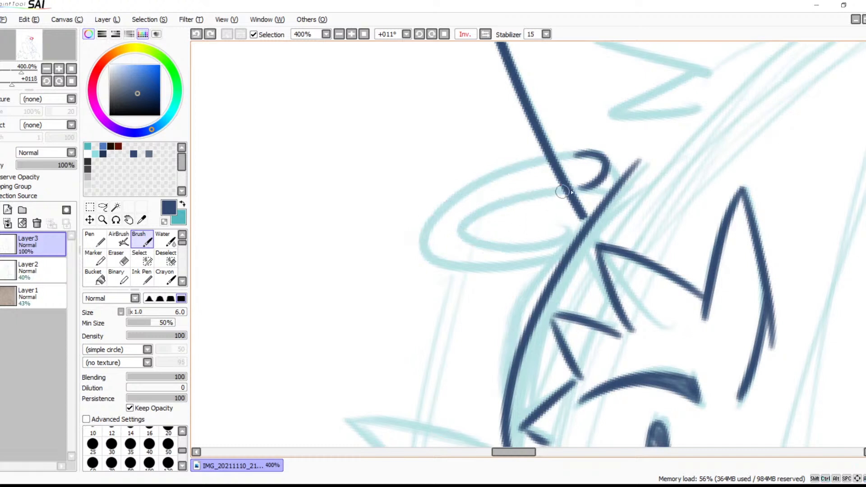
Ink the ring's upper inner edge and its long outer edge, both starting from the short rounded end
left_click_drag(581, 185, 514, 206)
left_click_drag(464, 232, 447, 261)
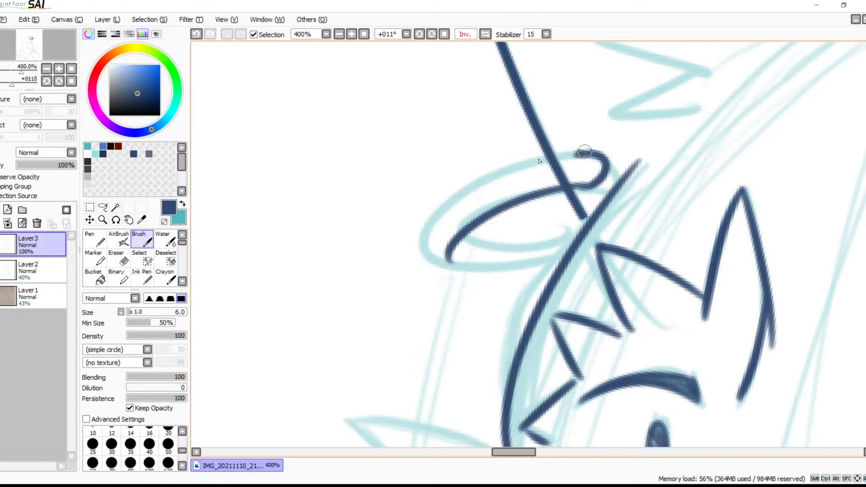
left_click_drag(566, 156, 415, 270)
key("ctrl+z")
mouse_move(579, 152)
left_mouse_down()
mouse_move(464, 259)
mouse_move(537, 236)
left_mouse_up()
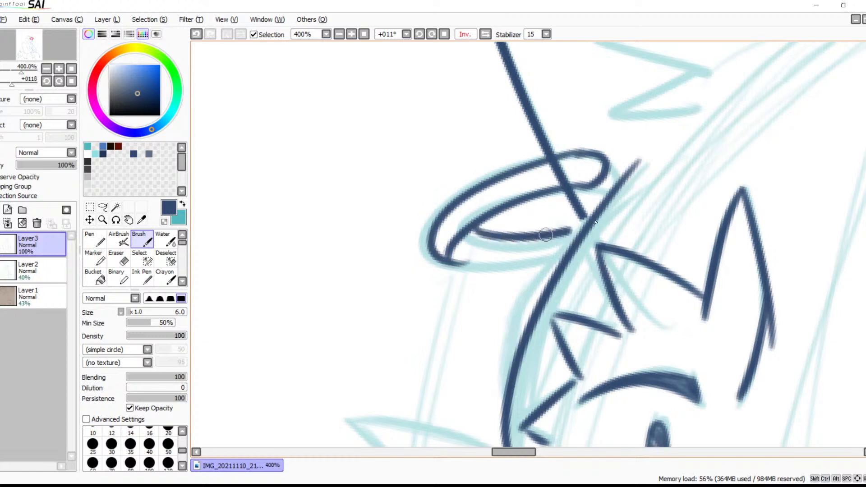
Ink the ring's lower inner and lower outer edges so both reach the head contour
key("ctrl+z")
mouse_move(473, 230)
left_mouse_down()
mouse_move(501, 242)
mouse_move(572, 221)
mouse_move(478, 232)
mouse_move(496, 244)
mouse_move(569, 226)
left_mouse_up()
key("ctrl+z")
mouse_move(449, 261)
left_mouse_down()
mouse_move(496, 268)
mouse_move(582, 236)
mouse_move(561, 234)
left_mouse_up()
key("ctrl+z")
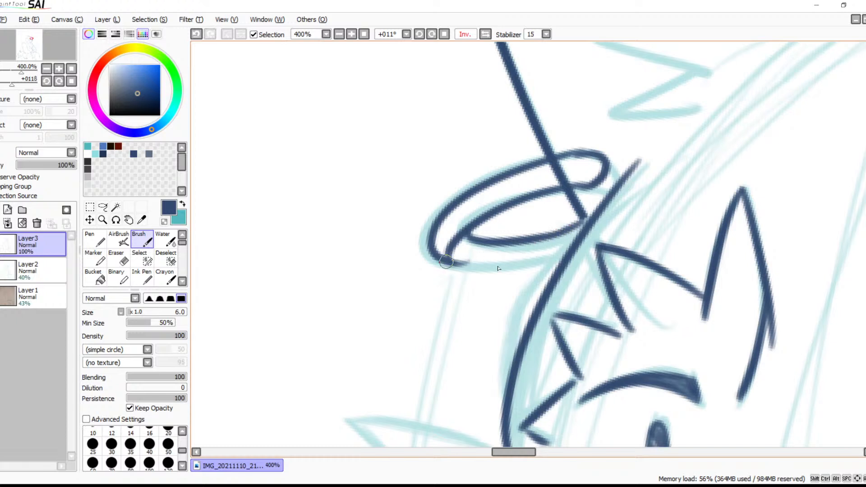
left_click_drag(448, 262, 578, 240)
key("ctrl+z")
mouse_move(447, 263)
left_mouse_down()
mouse_move(529, 256)
mouse_move(580, 235)
left_mouse_up()
key("ctrl+z")
left_click_drag(446, 264, 572, 243)
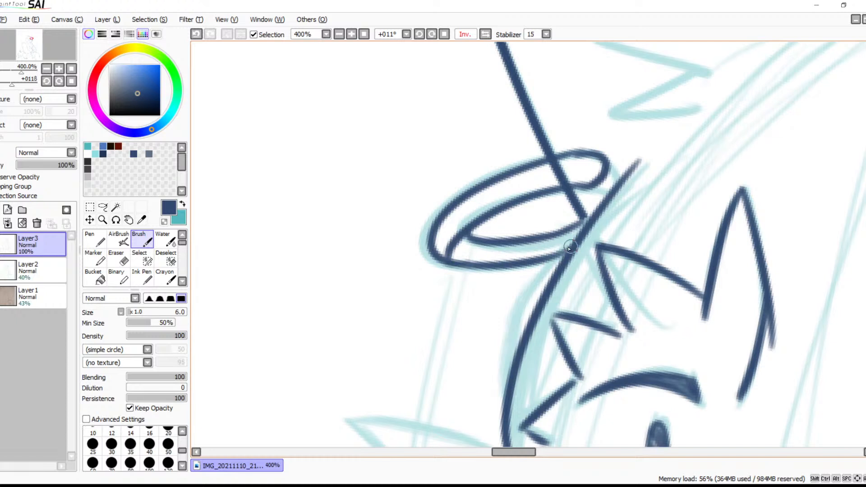
Erase the end of the ring's upper inner line where it runs into the outer rim
key("e")
mouse_move(474, 232)
left_mouse_down()
mouse_move(449, 246)
mouse_move(463, 221)
mouse_move(460, 231)
left_mouse_up()
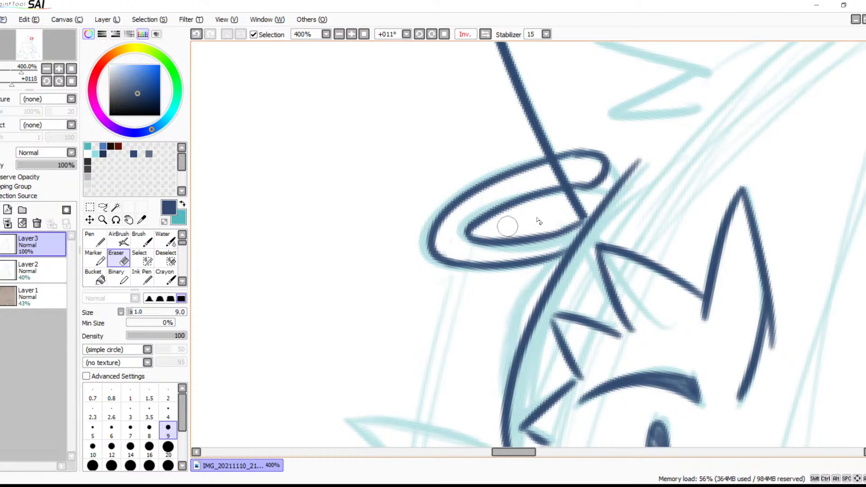
key("ctrl+z")
mouse_move(453, 248)
left_mouse_down()
mouse_move(456, 254)
mouse_move(459, 234)
mouse_move(451, 236)
left_mouse_up()
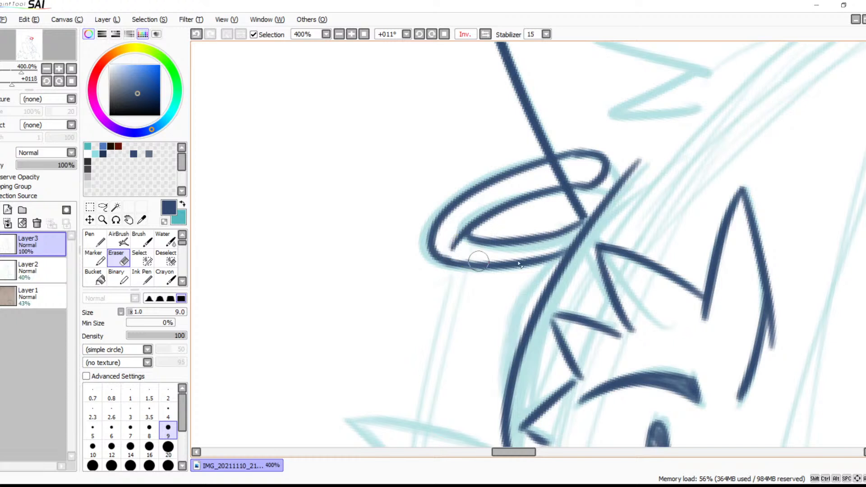
Join the far ear's edge to the head contour and ink the two pointed far-cheek fur tufts down to the muzzle
left_click_drag(573, 247, 542, 191)
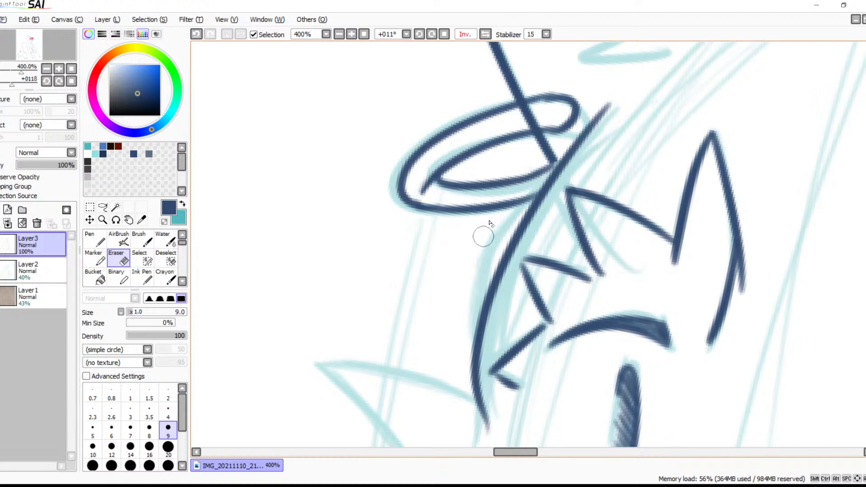
key("b")
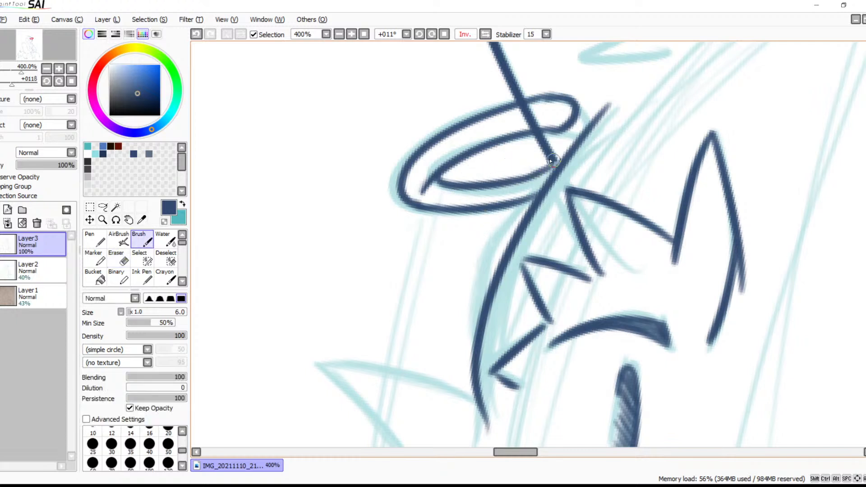
mouse_move(551, 158)
left_mouse_down()
mouse_move(566, 178)
mouse_move(523, 179)
left_mouse_up()
mouse_move(620, 190)
left_mouse_down()
mouse_move(541, 129)
mouse_move(524, 147)
left_mouse_up()
left_click_drag(535, 195, 338, 152)
key("ctrl+z")
mouse_move(540, 194)
left_mouse_down()
mouse_move(378, 162)
mouse_move(494, 283)
mouse_move(569, 221)
mouse_move(370, 264)
mouse_move(478, 277)
left_mouse_up()
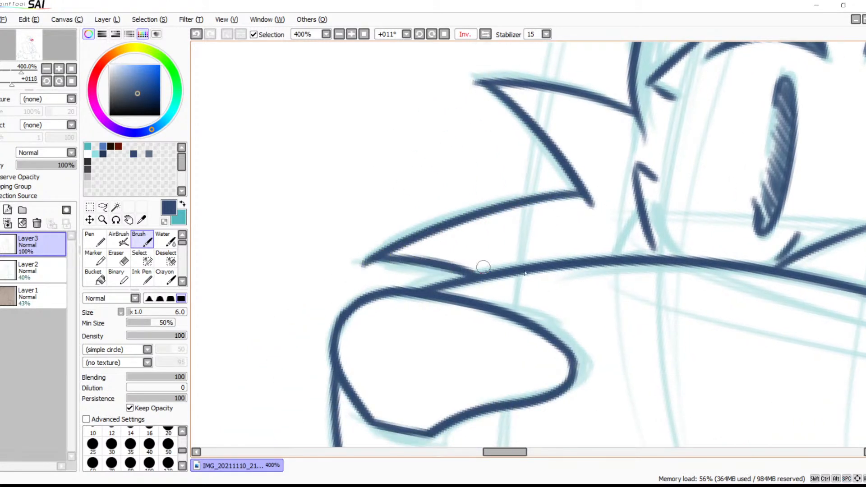
Erase the overshooting line ends at the tips of the two far-cheek fur tufts
left_click_drag(546, 246, 568, 336)
left_click(339, 34)
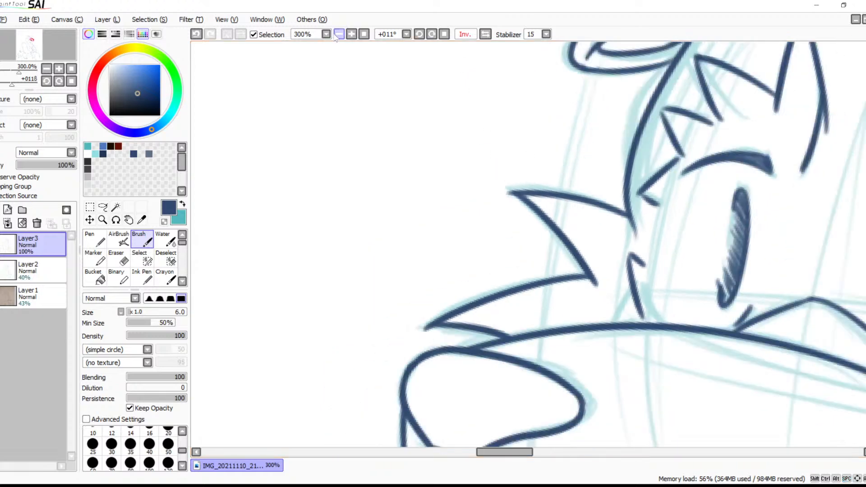
left_click(352, 33)
left_click(351, 34)
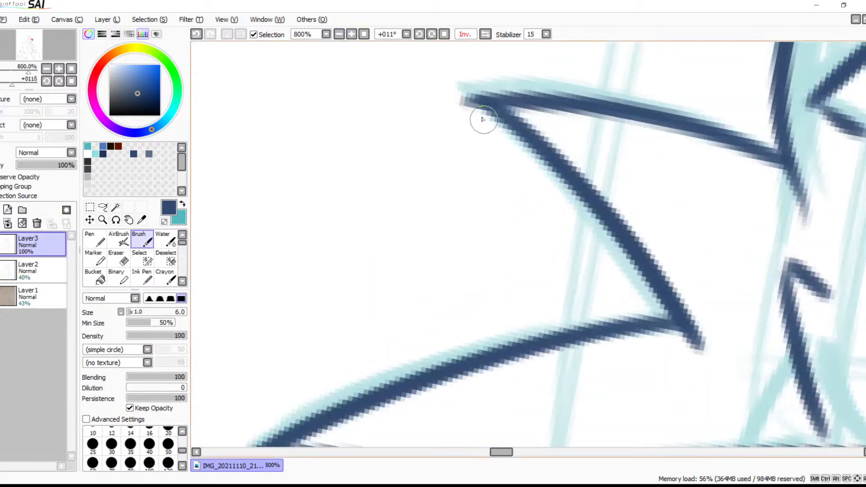
key("e")
left_click_drag(460, 91, 474, 131)
mouse_move(394, 278)
left_mouse_down()
mouse_move(562, 133)
mouse_move(597, 60)
left_mouse_up()
mouse_move(430, 252)
left_mouse_down()
mouse_move(446, 201)
mouse_move(459, 240)
mouse_move(442, 224)
mouse_move(456, 205)
left_mouse_up()
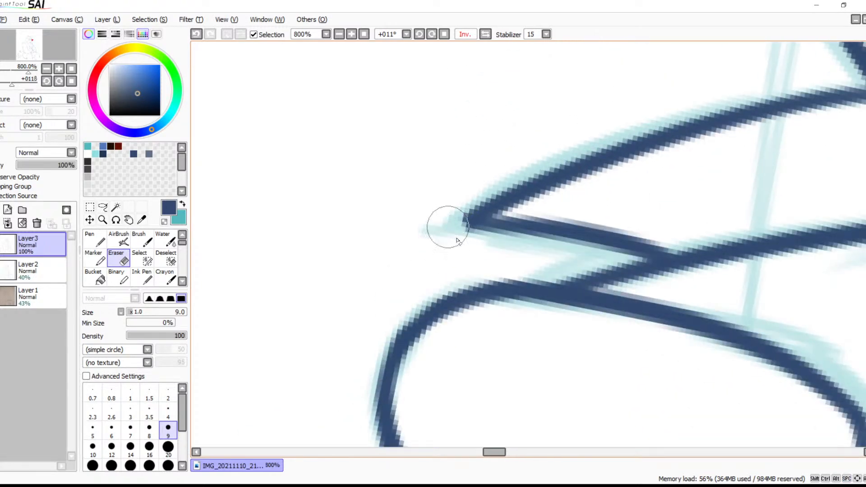
Zoom out to 50% and examine the inked head together with the shoulders
left_click(342, 35)
left_click(342, 35)
left_click(342, 35)
left_click(342, 35)
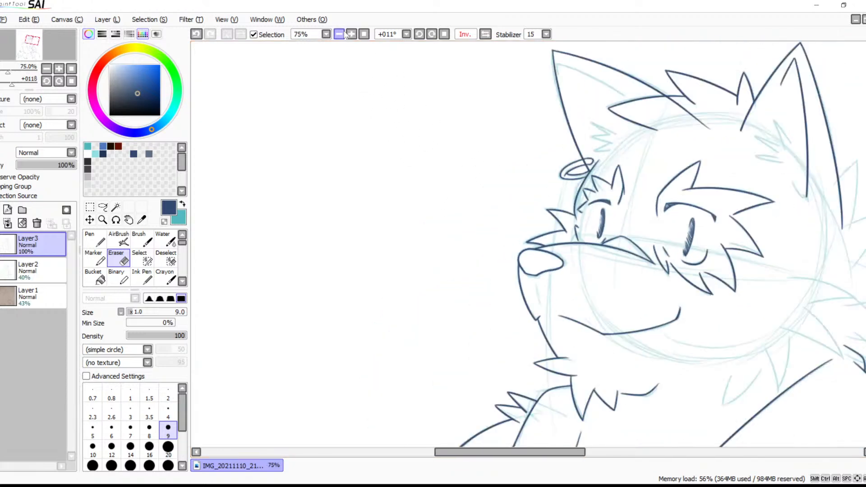
left_click(342, 34)
left_click_drag(491, 183, 408, 184)
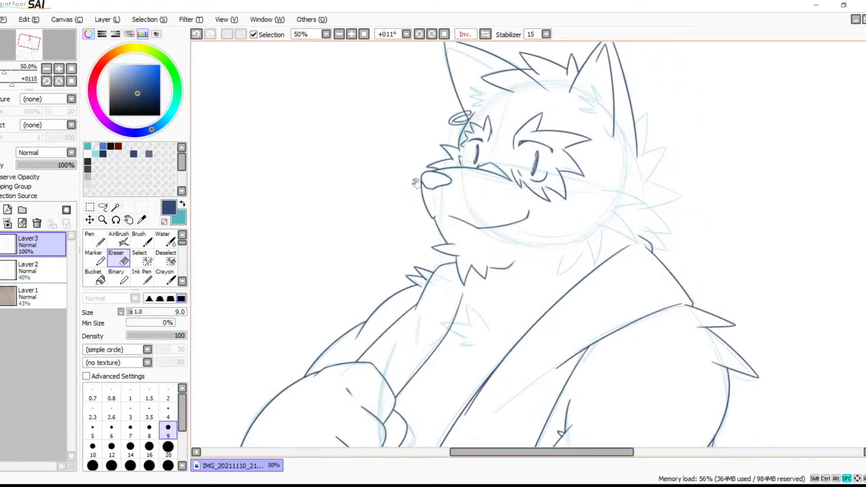
left_click_drag(445, 206, 408, 265)
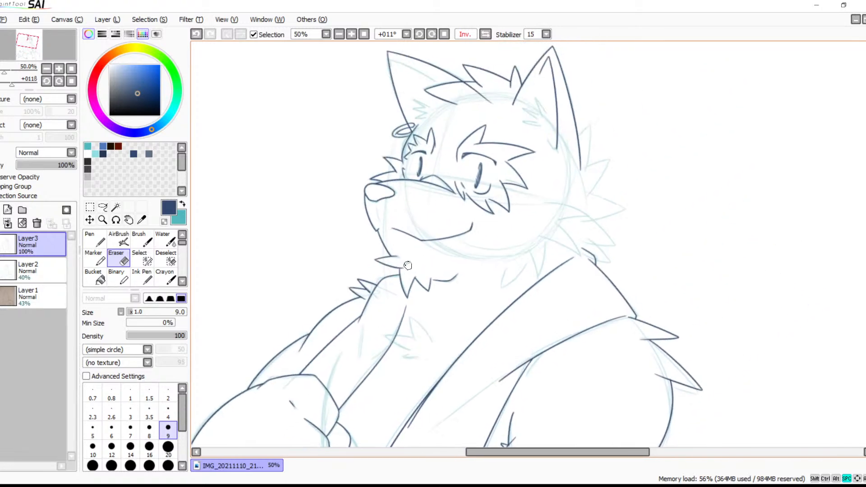
Ink the upper and lower edges of the first pointed fur tuft on the near cheek
left_click(352, 35)
left_click(351, 35)
left_click(352, 35)
left_click_drag(581, 136, 574, 193)
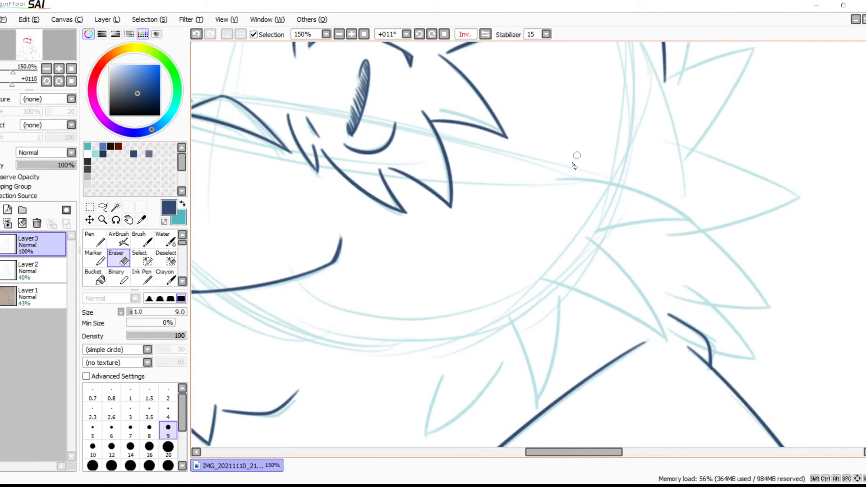
key("b")
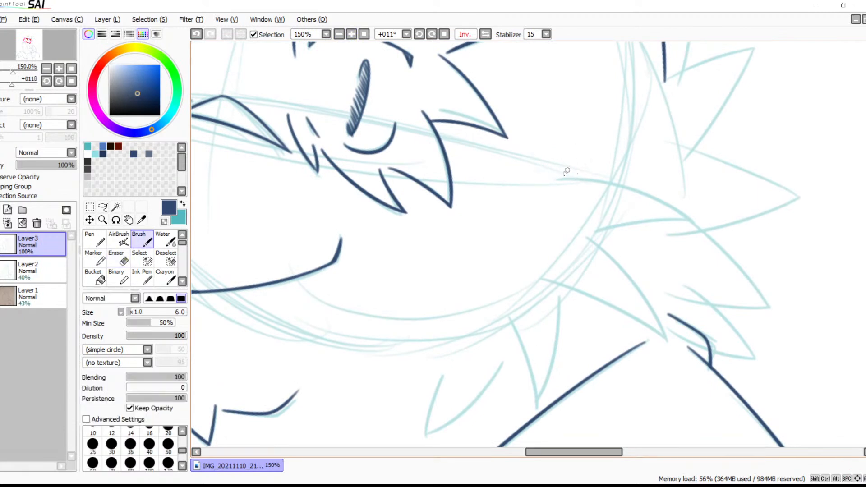
left_click_drag(559, 173, 659, 177)
key("ctrl+z")
left_click_drag(557, 173, 677, 175)
key("ctrl+z")
mouse_move(546, 177)
left_mouse_down()
mouse_move(679, 180)
mouse_move(567, 228)
left_mouse_up()
key("ctrl+z")
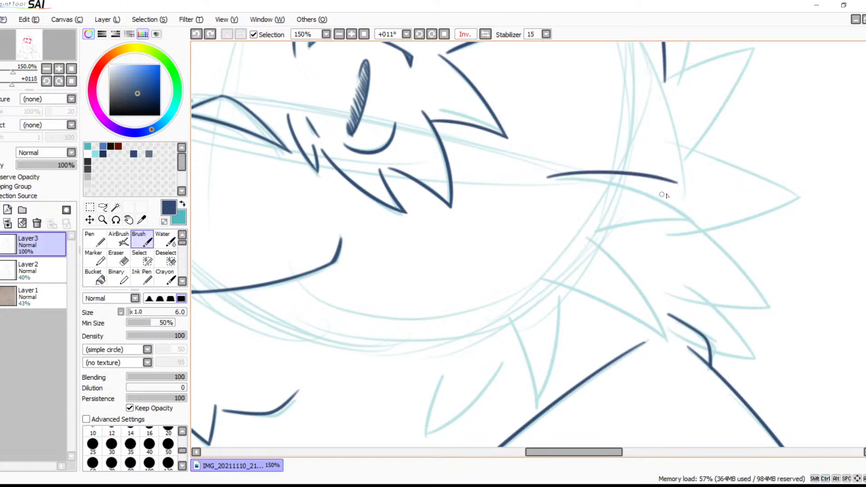
left_click_drag(676, 187, 592, 233)
key("ctrl+z")
left_click_drag(676, 184, 555, 251)
Return the mirrored canvas view to normal and ink both edges of the next cheek tuft, pointing down toward the collar
left_click_drag(609, 255, 700, 188)
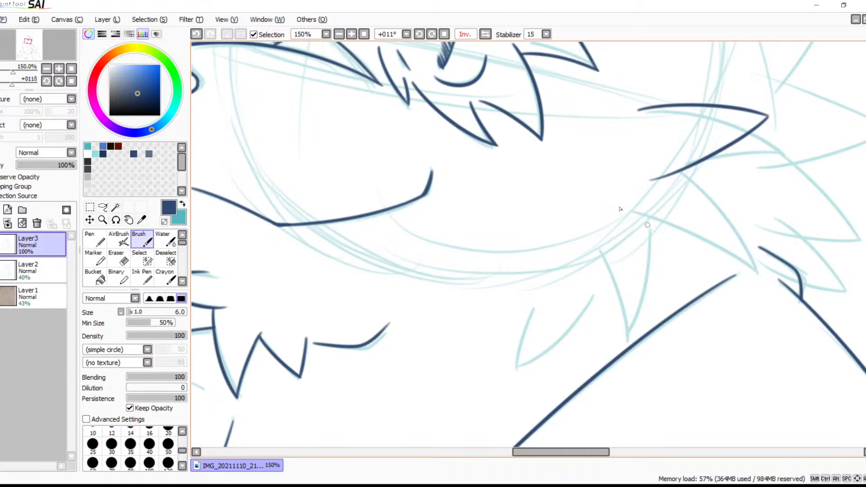
left_click(485, 35)
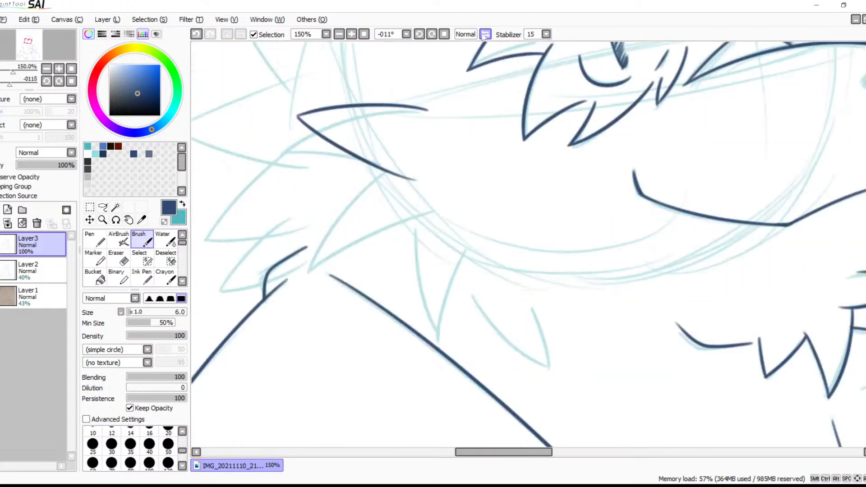
left_click(485, 35)
left_click(485, 35)
left_click(352, 34)
left_click(351, 34)
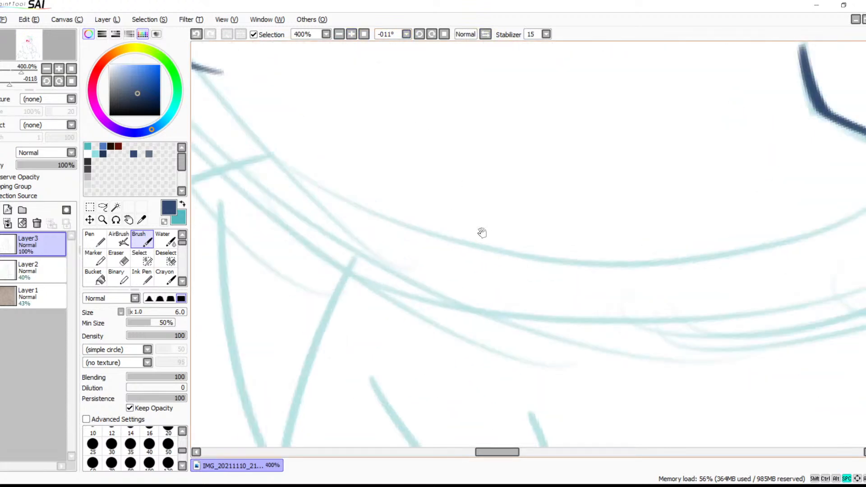
left_click_drag(484, 225, 622, 215)
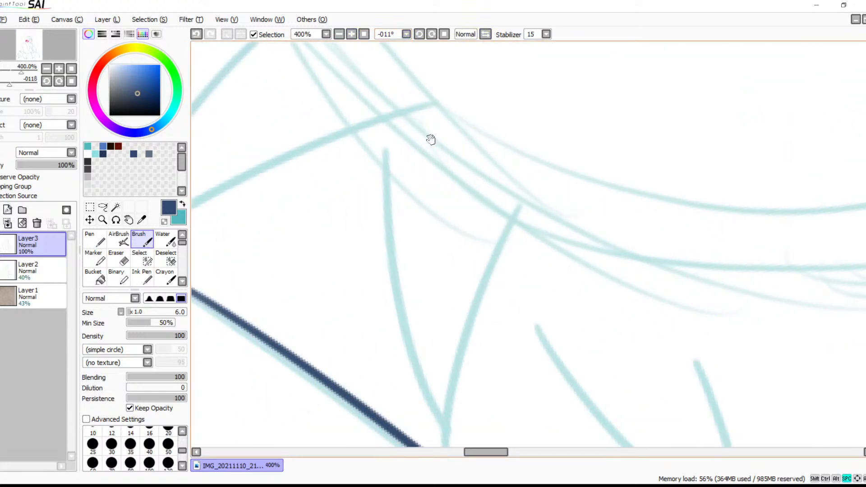
left_click_drag(442, 147, 614, 255)
scroll(514, 170, "down", 5)
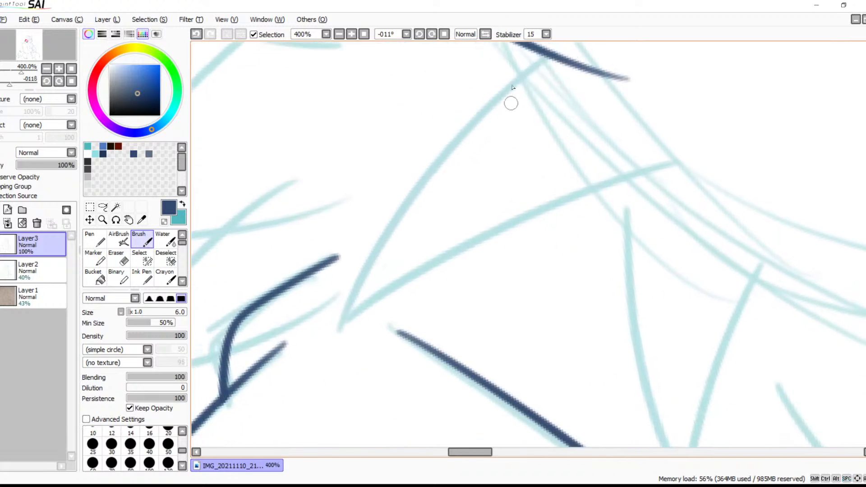
mouse_move(542, 53)
left_mouse_down()
mouse_move(472, 112)
mouse_move(336, 336)
left_mouse_up()
mouse_move(667, 168)
left_mouse_down()
mouse_move(461, 249)
mouse_move(295, 365)
left_mouse_up()
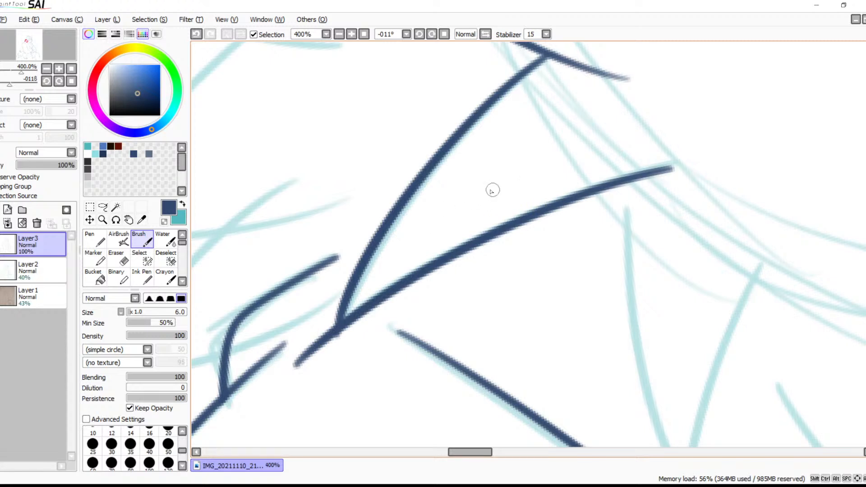
Erase the lower line's overshoot beyond the tip of the cheek tuft pointing at the collar
key("e")
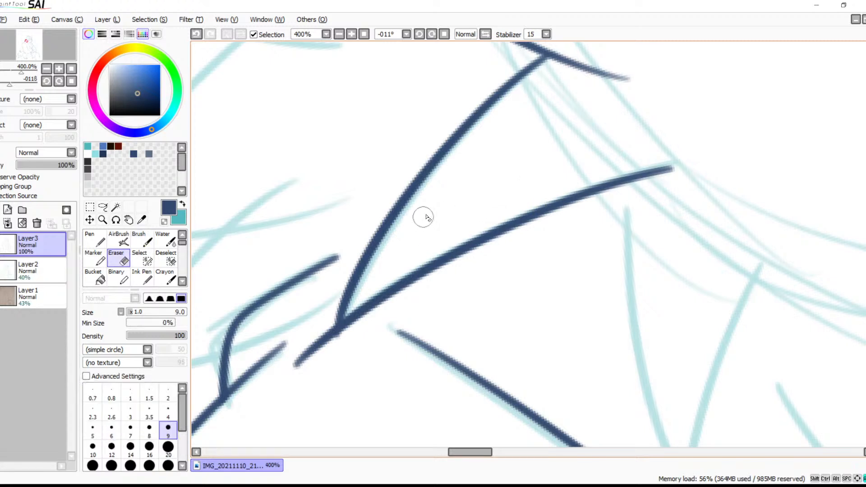
left_click_drag(321, 314, 326, 340)
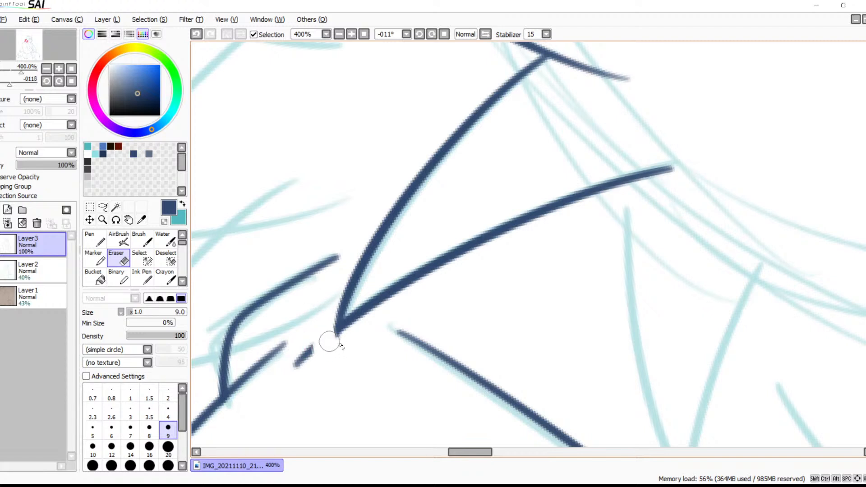
left_click_drag(340, 340, 293, 359)
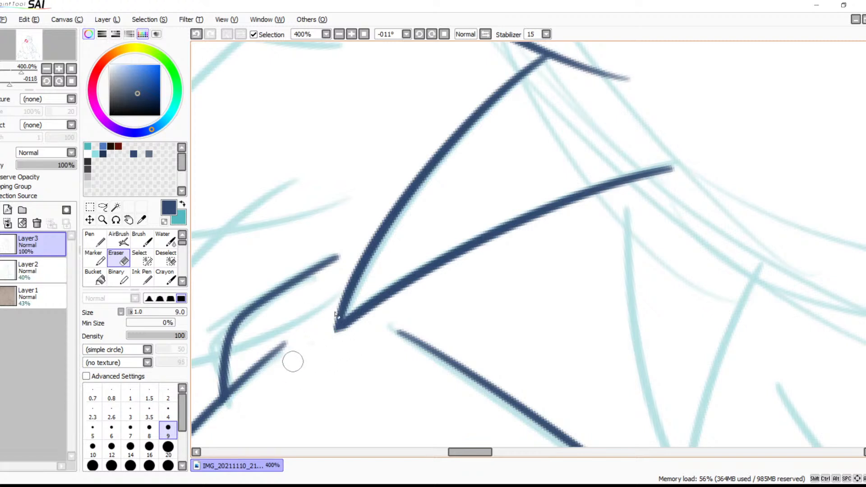
Reset the canvas rotation to 0° and ink the V-shaped fur tuft under the near side of the jaw
left_click(339, 35)
left_click(338, 34)
left_click(339, 35)
left_click(338, 35)
left_click(338, 35)
left_click(339, 35)
left_click(339, 35)
mouse_move(514, 275)
left_mouse_down()
mouse_move(396, 157)
mouse_move(402, 199)
left_mouse_up()
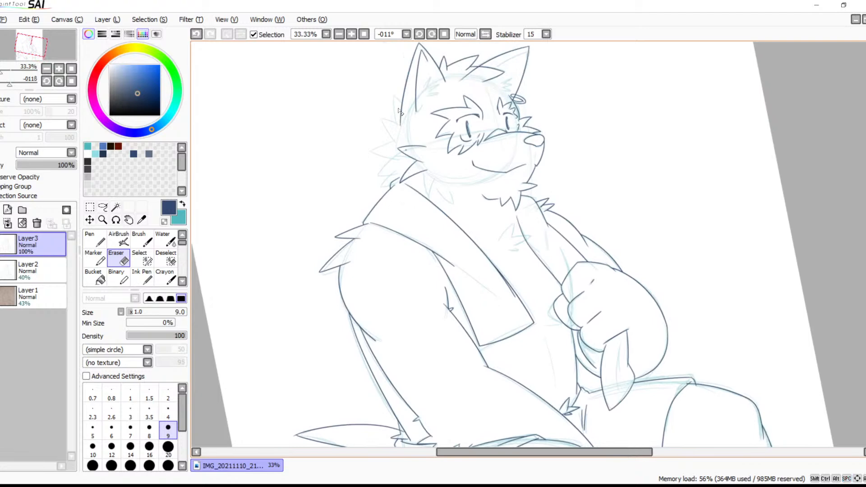
left_click(351, 35)
left_click(352, 35)
left_click(351, 35)
left_click(351, 35)
left_click_drag(280, 111, 476, 203)
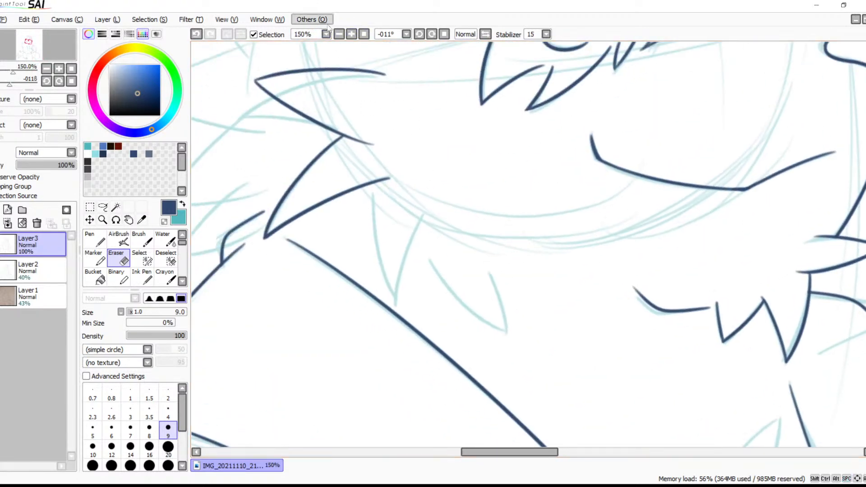
left_click(363, 34)
left_click(352, 35)
left_click(351, 35)
left_click(351, 35)
double_click(351, 35)
double_click(351, 34)
left_click(352, 34)
mouse_move(325, 128)
left_mouse_down()
mouse_move(409, 122)
mouse_move(477, 92)
mouse_move(502, 162)
mouse_move(485, 193)
left_mouse_up()
key("b")
mouse_move(455, 115)
left_mouse_down()
mouse_move(444, 225)
mouse_move(460, 319)
left_mouse_up()
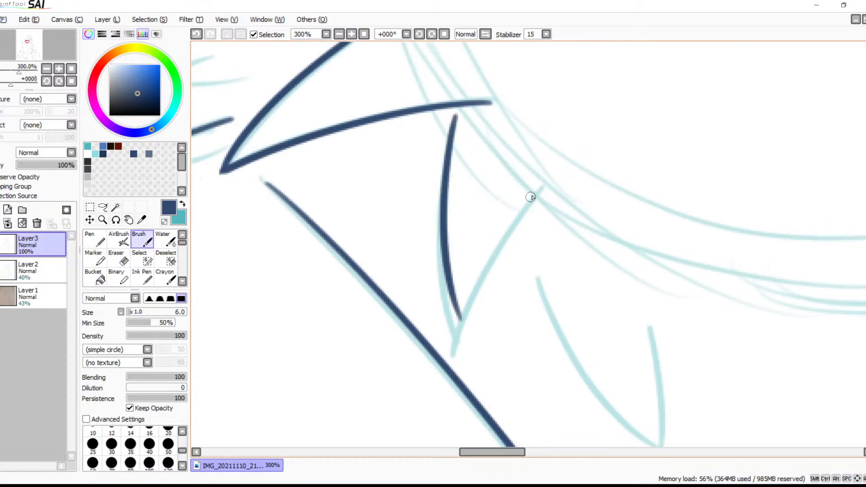
left_click_drag(549, 183, 461, 328)
Ink the second, open V-shaped fur tuft under the jaw, slightly inside its sketch lines
left_click_drag(557, 310, 465, 218)
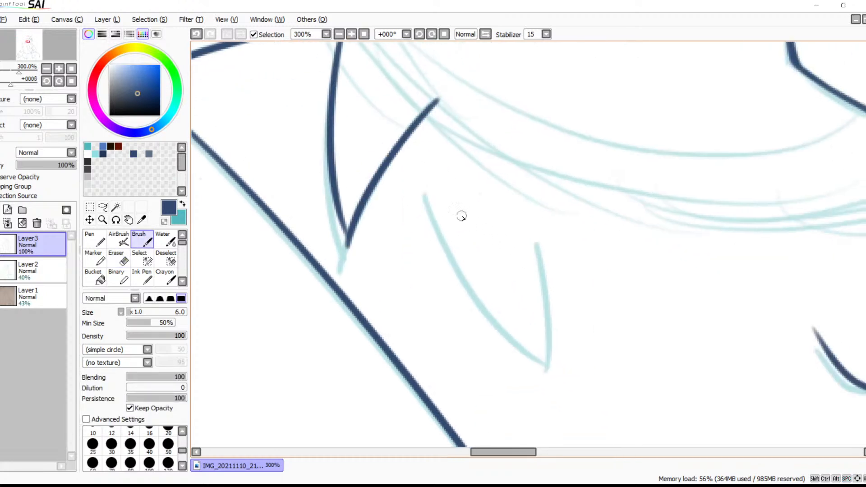
mouse_move(425, 174)
left_mouse_down()
mouse_move(448, 247)
mouse_move(530, 345)
left_mouse_up()
mouse_move(524, 208)
left_mouse_down()
mouse_move(524, 358)
mouse_move(532, 375)
left_mouse_up()
key("ctrl+z")
left_click_drag(523, 202, 525, 372)
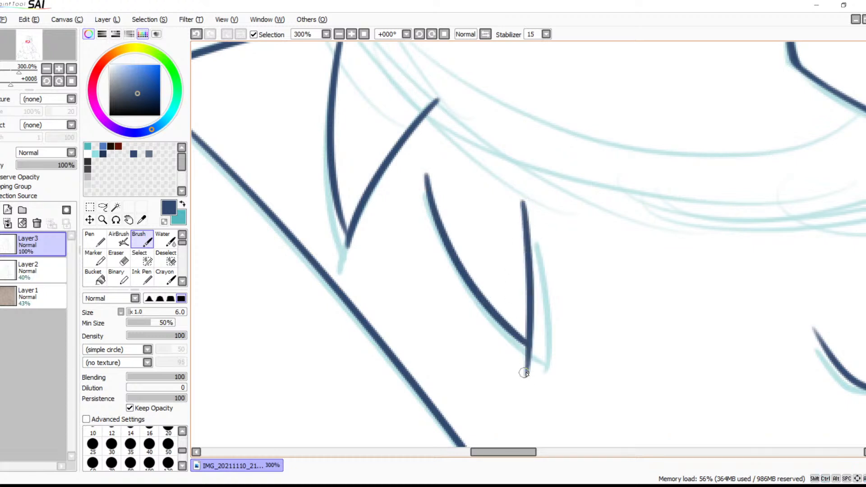
Thicken the outer edge of the first jaw tuft near its tip so both lines meet in a point
left_click_drag(573, 337, 540, 286)
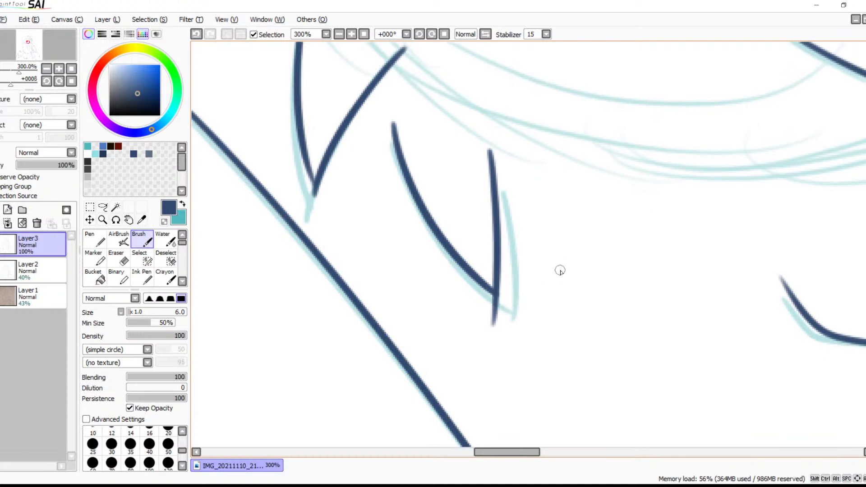
left_click(351, 34)
left_click(351, 34)
left_click_drag(299, 177, 373, 234)
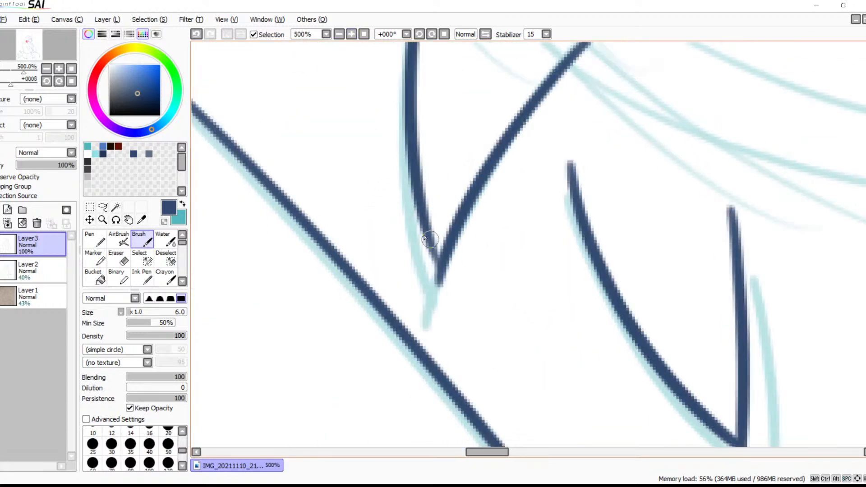
left_click_drag(424, 208, 440, 251)
key("ctrl+z")
mouse_move(415, 199)
left_mouse_down()
mouse_move(440, 271)
mouse_move(429, 278)
mouse_move(446, 276)
left_mouse_up()
Erase the overshooting line ends at the tips of the two jaw tufts
key("e")
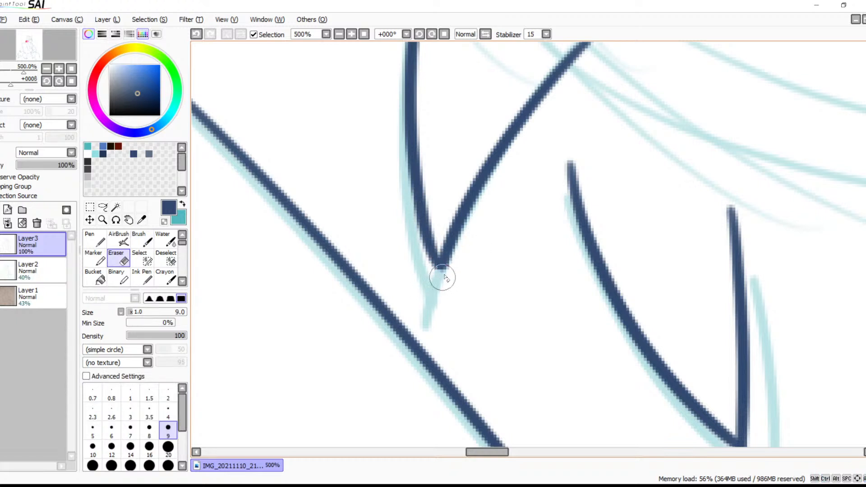
key("space")
left_click_drag(592, 322, 470, 135)
mouse_move(591, 276)
left_mouse_down()
mouse_move(603, 265)
mouse_move(635, 271)
mouse_move(630, 264)
mouse_move(598, 267)
mouse_move(596, 322)
mouse_move(622, 314)
left_mouse_up()
Ink the curved upper edge and flat lower edge of the outer fur tuft that crosses the collar's folded edge
left_click_drag(432, 190, 628, 440)
left_click_drag(492, 158, 698, 363)
left_click_drag(665, 243, 725, 237)
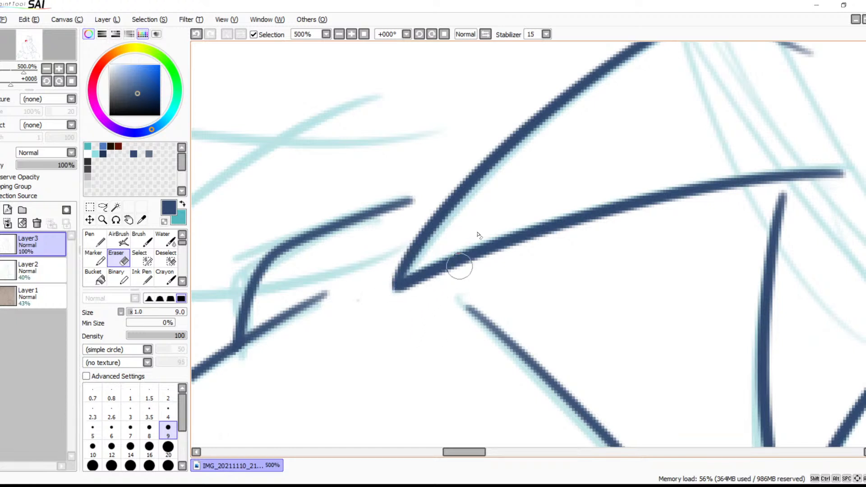
left_click_drag(392, 149, 567, 195)
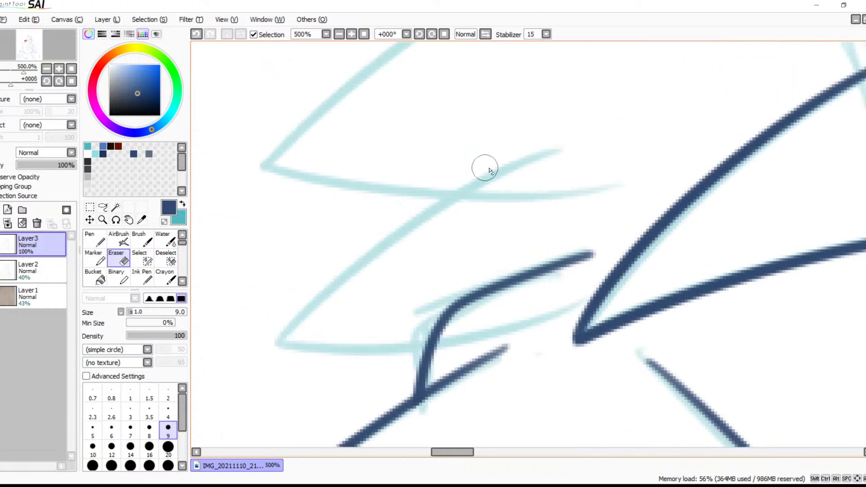
key("b")
mouse_move(569, 144)
left_mouse_down()
mouse_move(338, 308)
mouse_move(291, 361)
left_mouse_up()
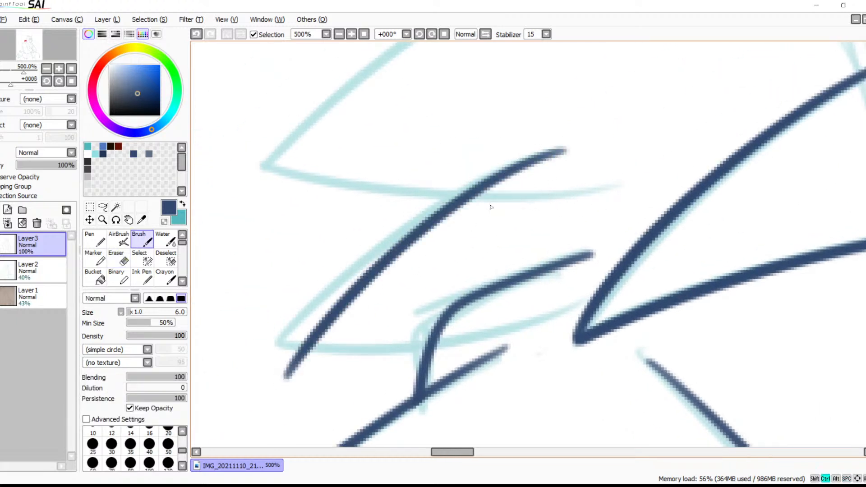
key("ctrl+z")
mouse_move(569, 143)
left_mouse_down()
mouse_move(514, 163)
mouse_move(296, 345)
left_mouse_up()
key("ctrl+z")
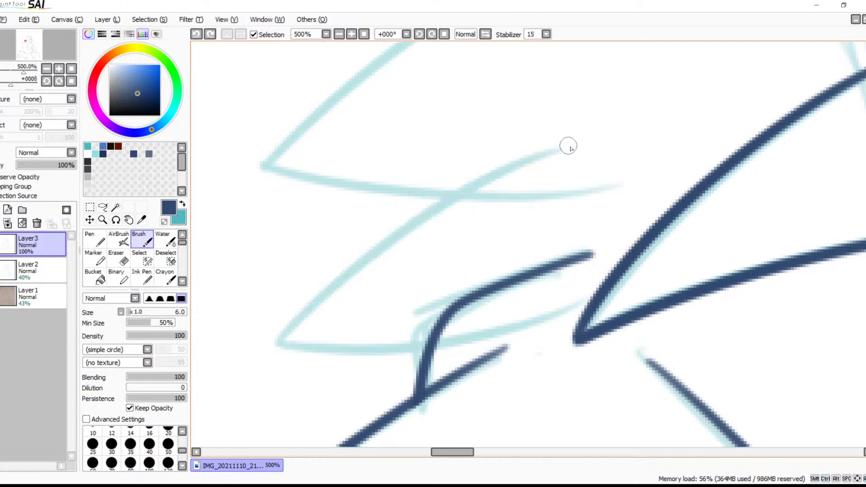
mouse_move(569, 144)
left_mouse_down()
mouse_move(425, 214)
mouse_move(240, 387)
left_mouse_up()
left_click_drag(289, 346, 564, 312)
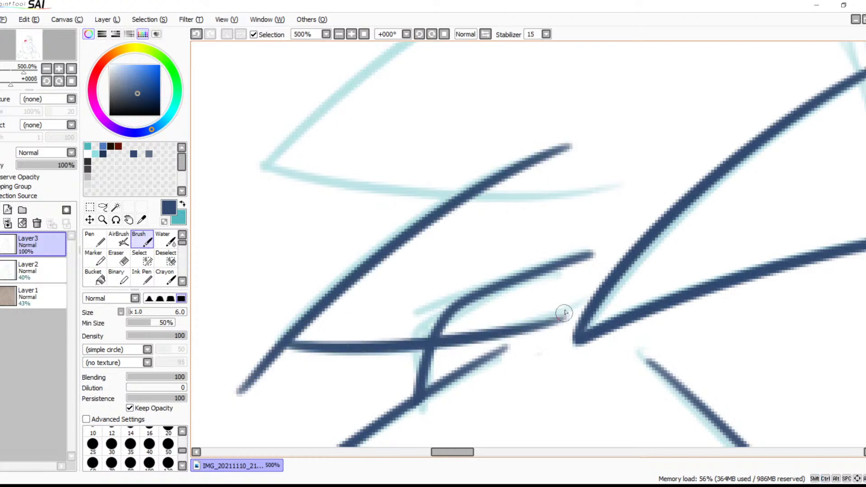
Erase the upper line's overshoot past the tip of the tuft crossing the collar
left_click_drag(500, 348, 584, 281)
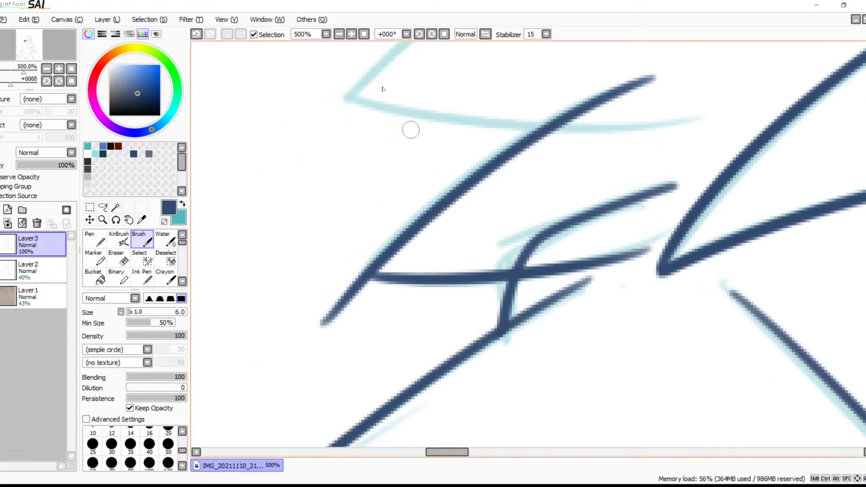
left_click(351, 35)
left_click(351, 34)
left_click(351, 35)
left_click_drag(404, 218, 598, 200)
key("e")
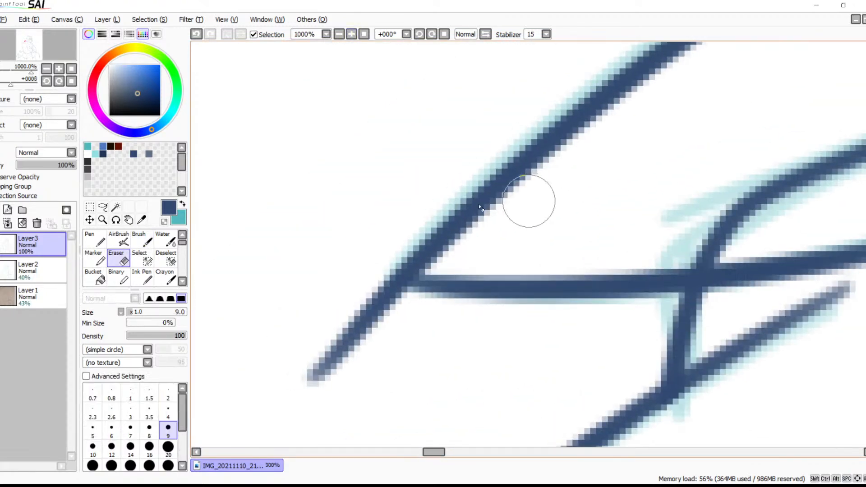
mouse_move(376, 271)
left_mouse_down()
mouse_move(387, 309)
mouse_move(395, 300)
mouse_move(415, 305)
mouse_move(411, 327)
mouse_move(297, 378)
mouse_move(325, 392)
mouse_move(361, 340)
left_mouse_up()
Ink both edges of the larger pointed fur tuft directly above the one crossing the collar
key("b")
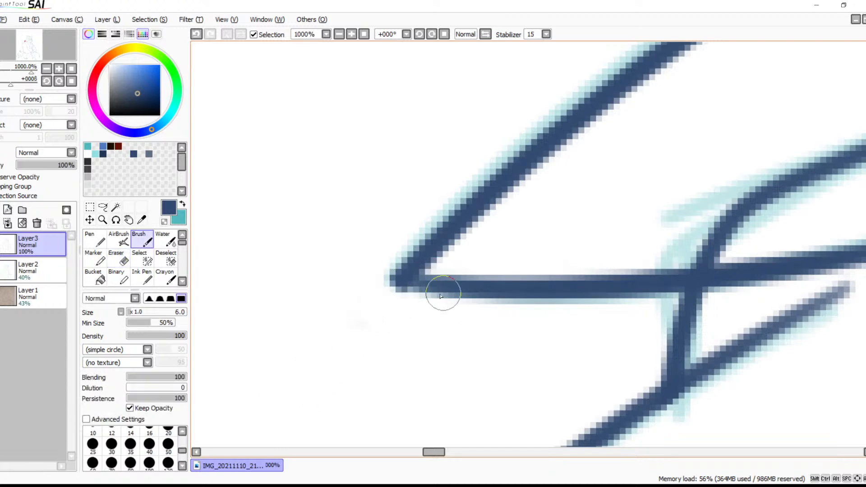
key("space")
left_click_drag(605, 213, 537, 387)
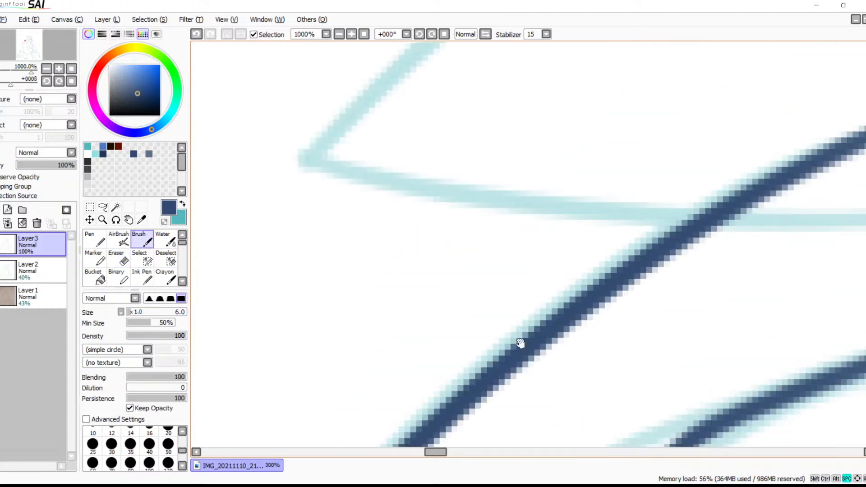
left_click_drag(537, 250, 506, 276)
left_click(339, 34)
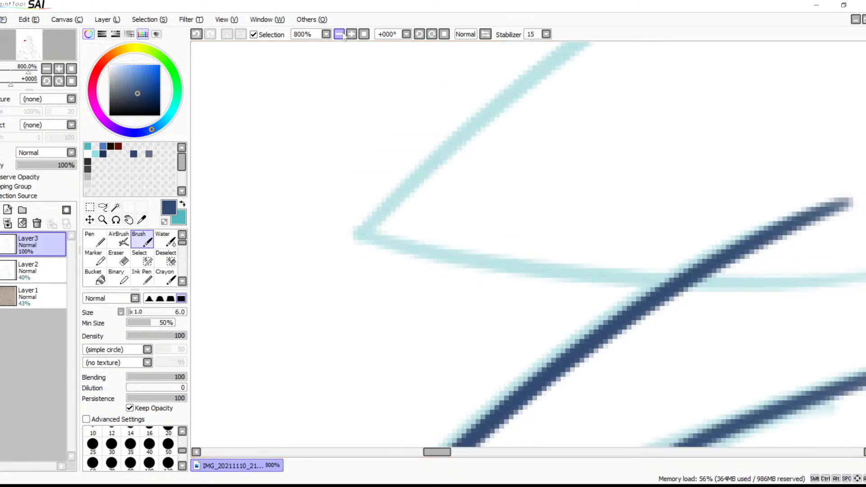
left_click(341, 35)
key("space")
left_click_drag(653, 88, 534, 202)
left_click_drag(583, 147, 307, 374)
key("ctrl+z")
left_click_drag(585, 149, 262, 377)
key("ctrl+z")
left_click_drag(582, 143, 332, 360)
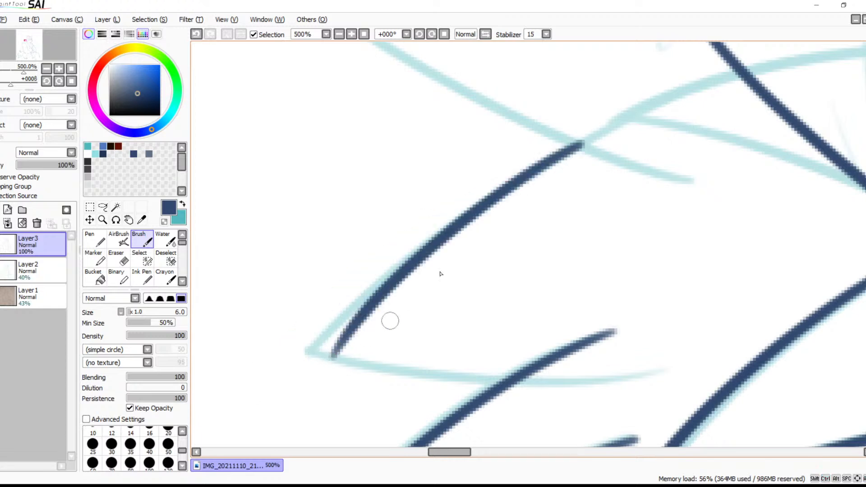
key("ctrl+z")
mouse_move(589, 141)
left_mouse_down()
mouse_move(269, 376)
mouse_move(698, 372)
left_mouse_up()
left_click_drag(435, 339, 542, 259)
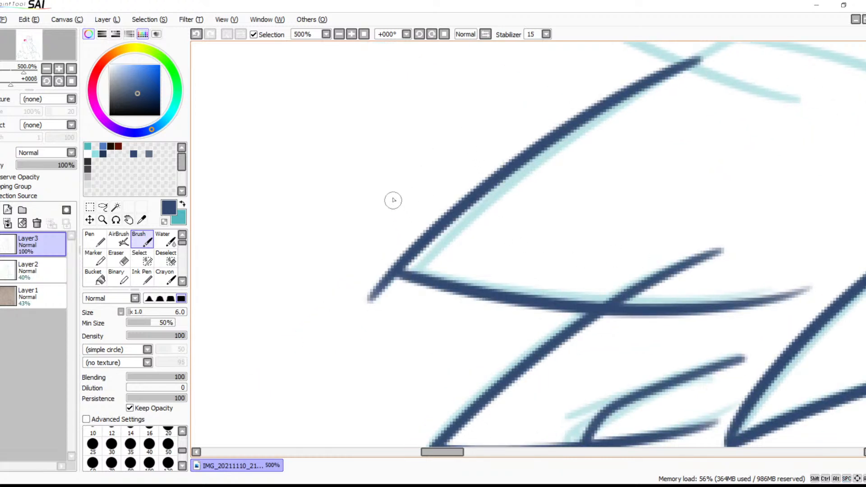
Erase the line end sticking out beyond the tip of the larger outer tuft
key("e")
left_click_drag(375, 263, 389, 285)
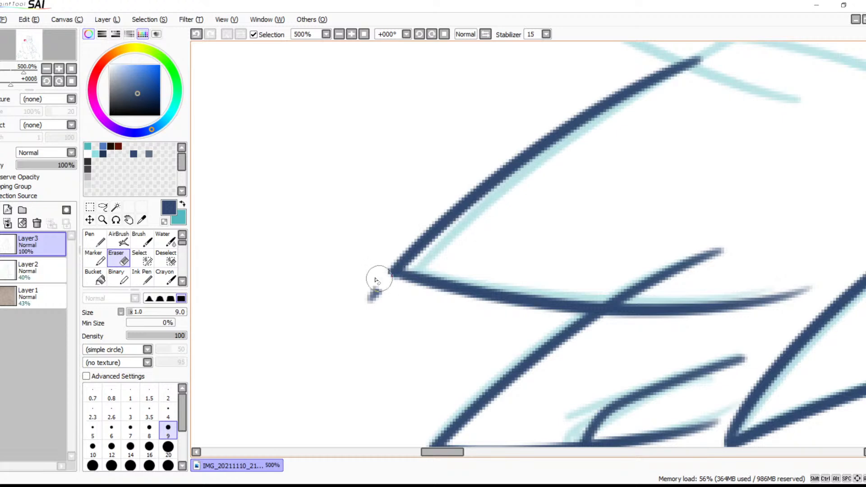
left_click_drag(391, 297, 369, 314)
Ink the long curved upper edge of the next outer cheek tuft, extending the stroke past its tip
left_click_drag(574, 192, 358, 344)
left_click_drag(542, 213, 399, 320)
mouse_move(356, 225)
left_mouse_down()
mouse_move(473, 295)
mouse_move(619, 301)
left_mouse_up()
left_click_drag(541, 261, 580, 239)
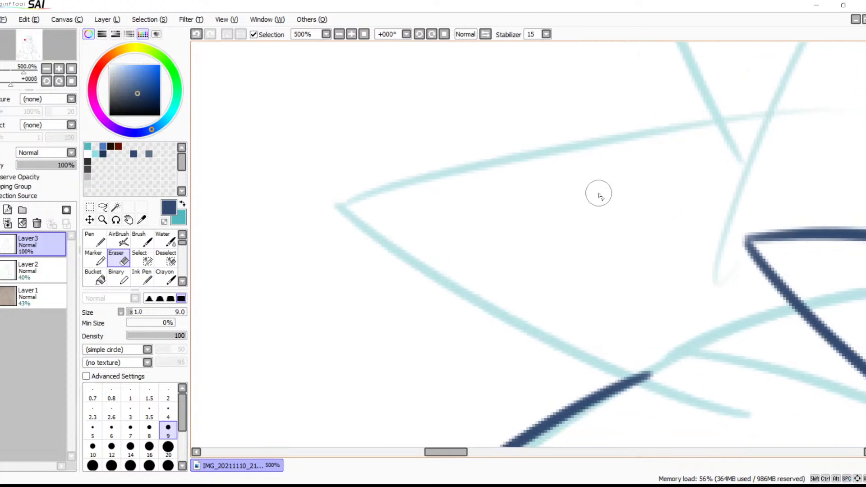
key("b")
left_click_drag(814, 109, 292, 252)
key("ctrl+z")
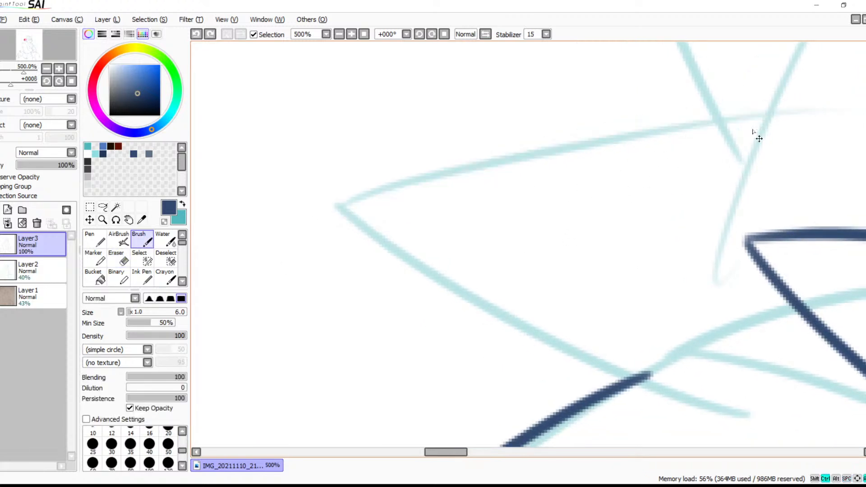
mouse_move(817, 110)
left_mouse_down()
mouse_move(280, 201)
mouse_move(216, 241)
left_mouse_up()
key("ctrl+z")
mouse_move(820, 110)
left_mouse_down()
mouse_move(633, 122)
mouse_move(313, 232)
left_mouse_up()
key("ctrl+z")
left_click_drag(822, 108, 209, 271)
Rotate the canvas to +112° and ink the lower edge of the same outer tuft from its tip inward
left_click_drag(350, 205, 766, 393)
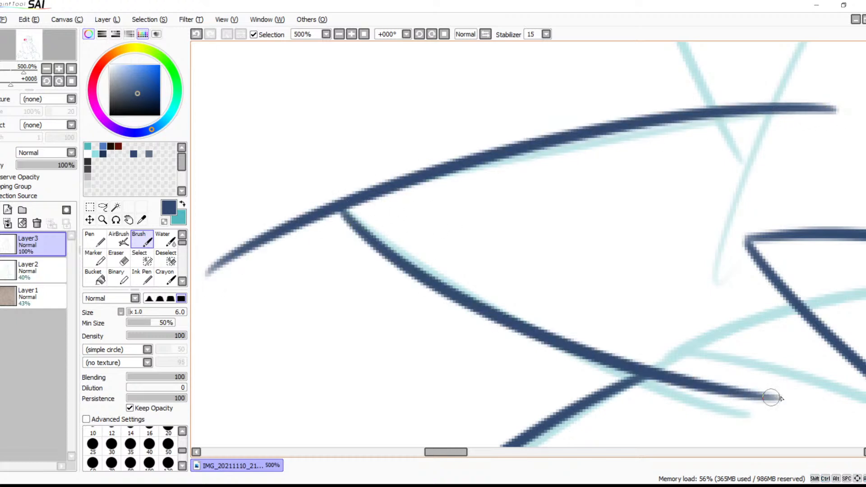
key("ctrl+z")
left_click_drag(432, 36, 432, 38)
left_click_drag(551, 129, 573, 146)
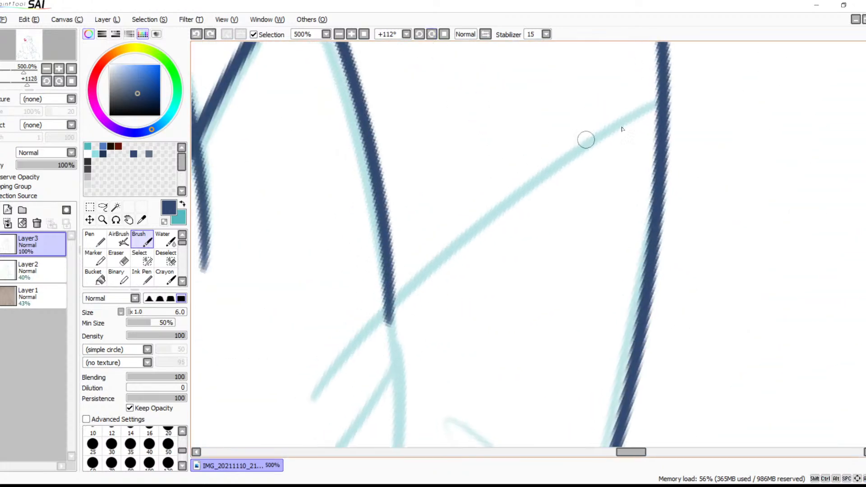
mouse_move(661, 104)
left_mouse_down()
mouse_move(356, 318)
mouse_move(246, 446)
left_mouse_up()
key("ctrl+z")
left_click_drag(661, 100, 269, 425)
Erase the upper edge's overshoot past the new tuft's tip and shorten the inner end of its lower edge
mouse_move(568, 251)
left_mouse_down()
mouse_move(664, 85)
mouse_move(496, 305)
mouse_move(485, 338)
mouse_move(488, 307)
left_mouse_up()
key("e")
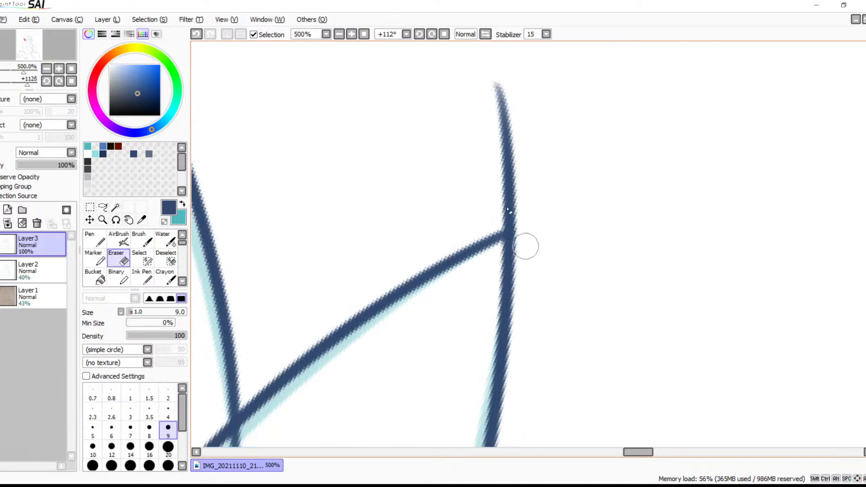
mouse_move(495, 86)
left_mouse_down()
mouse_move(501, 190)
mouse_move(504, 174)
mouse_move(515, 172)
mouse_move(522, 207)
mouse_move(512, 214)
mouse_move(523, 235)
mouse_move(520, 212)
left_mouse_up()
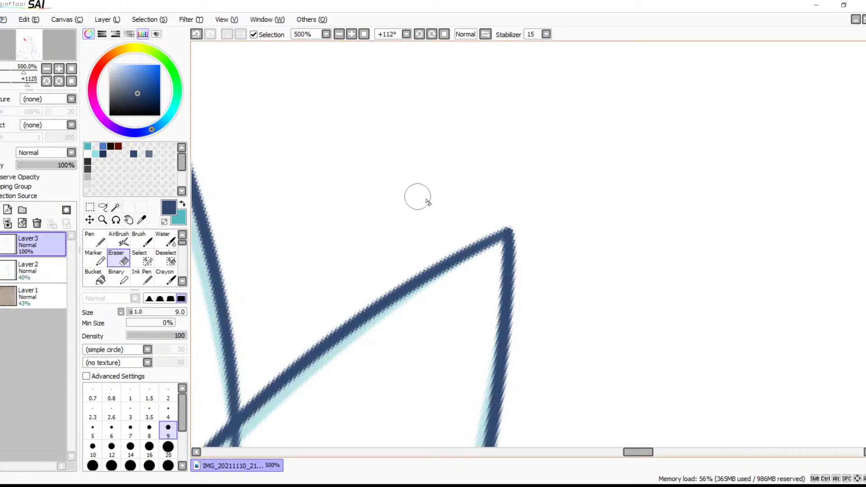
left_click_drag(372, 315, 518, 208)
left_click_drag(368, 379, 501, 255)
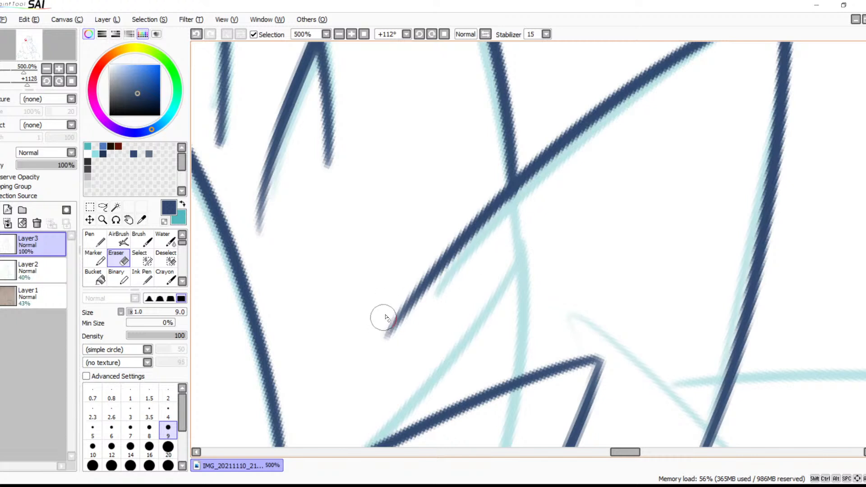
mouse_move(385, 347)
left_mouse_down()
mouse_move(408, 295)
mouse_move(389, 340)
mouse_move(419, 305)
mouse_move(402, 312)
mouse_move(405, 297)
mouse_move(422, 313)
left_mouse_up()
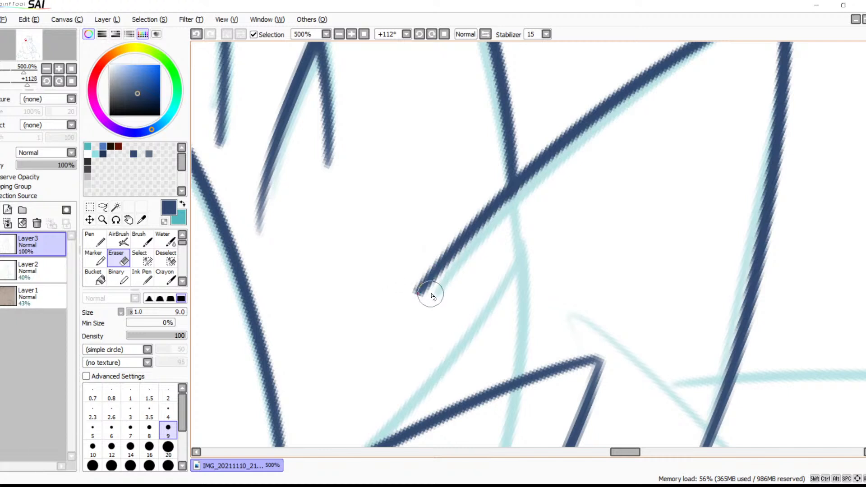
Shorten the faded inner end of the neighbouring tuft's line and erase the line tail running past the crossing between the two tufts
left_click_drag(444, 180, 576, 284)
mouse_move(520, 105)
left_mouse_down()
mouse_move(635, 210)
mouse_move(622, 216)
left_mouse_up()
mouse_move(467, 159)
left_mouse_down()
mouse_move(450, 215)
mouse_move(460, 159)
mouse_move(444, 211)
mouse_move(451, 167)
mouse_move(445, 275)
mouse_move(455, 311)
mouse_move(456, 234)
mouse_move(458, 350)
left_mouse_up()
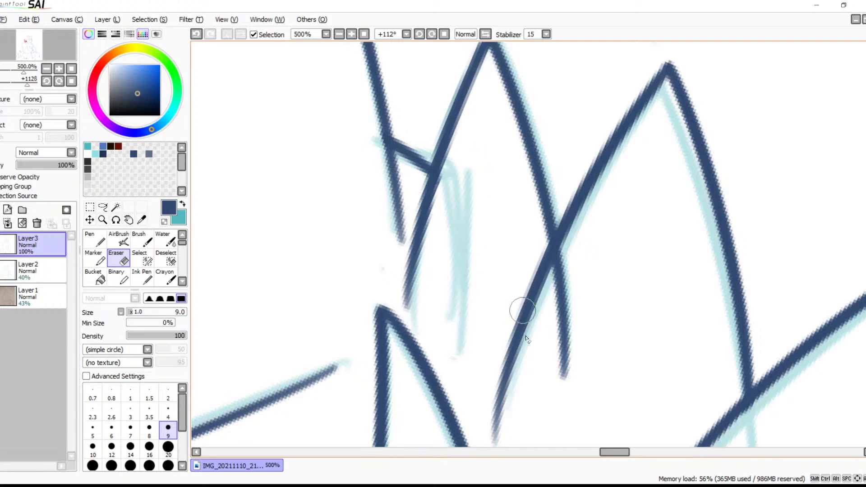
mouse_move(521, 344)
left_mouse_down()
mouse_move(521, 233)
mouse_move(525, 305)
mouse_move(543, 280)
mouse_move(534, 276)
left_mouse_up()
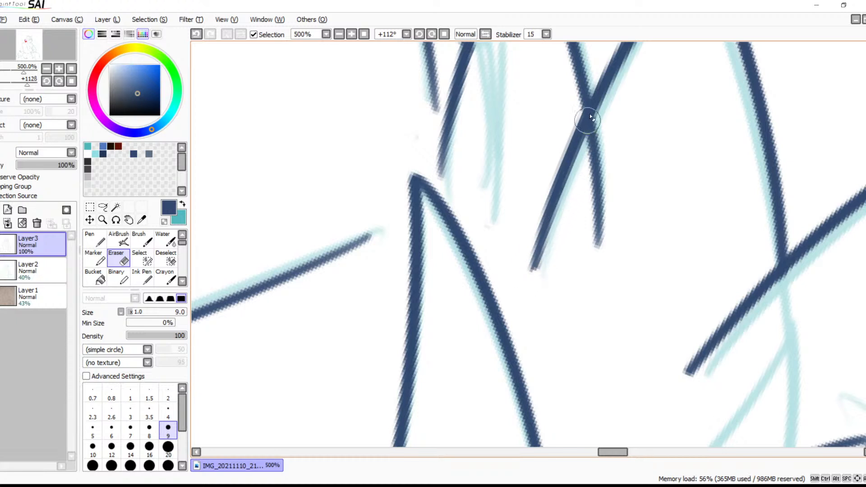
mouse_move(603, 116)
left_mouse_down()
mouse_move(581, 170)
mouse_move(608, 107)
mouse_move(585, 162)
mouse_move(598, 273)
left_mouse_up()
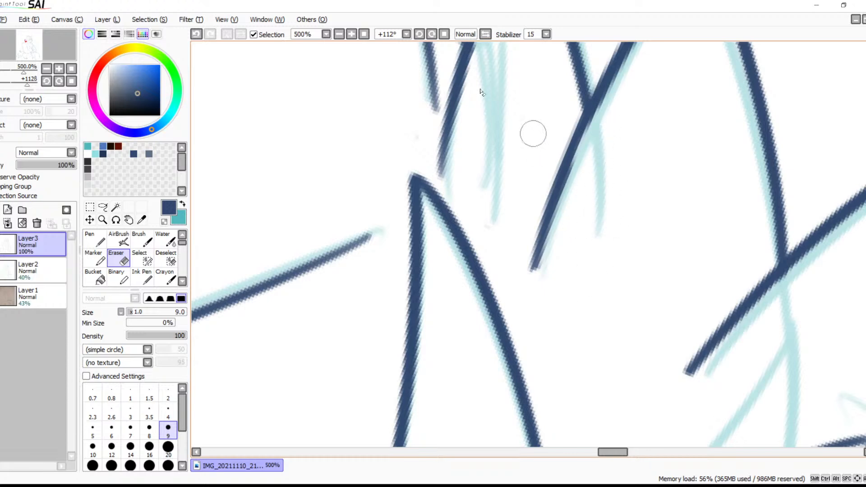
Ink both edges of the pointed sketch tuft between the outer cheek tufts and the base of the near ear
left_click(343, 33)
left_click(343, 34)
left_click(343, 33)
left_click(343, 34)
left_click(343, 33)
left_click(343, 34)
key("space")
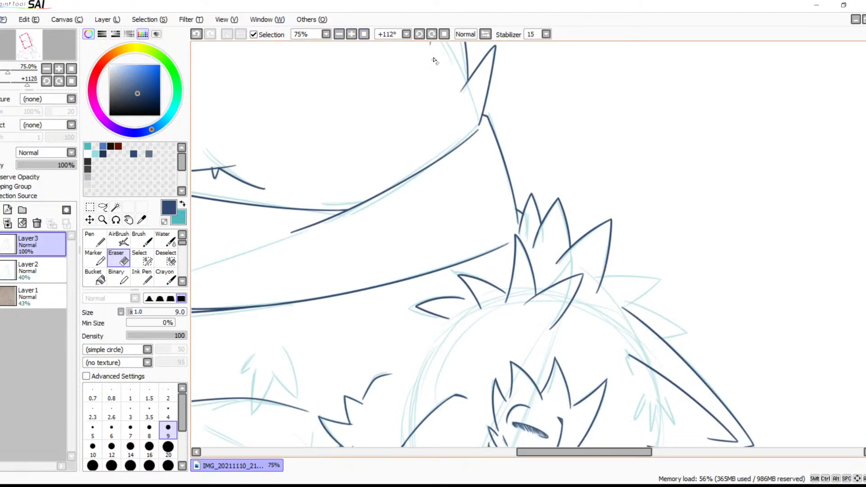
key("space")
left_click_drag(525, 138, 367, 190)
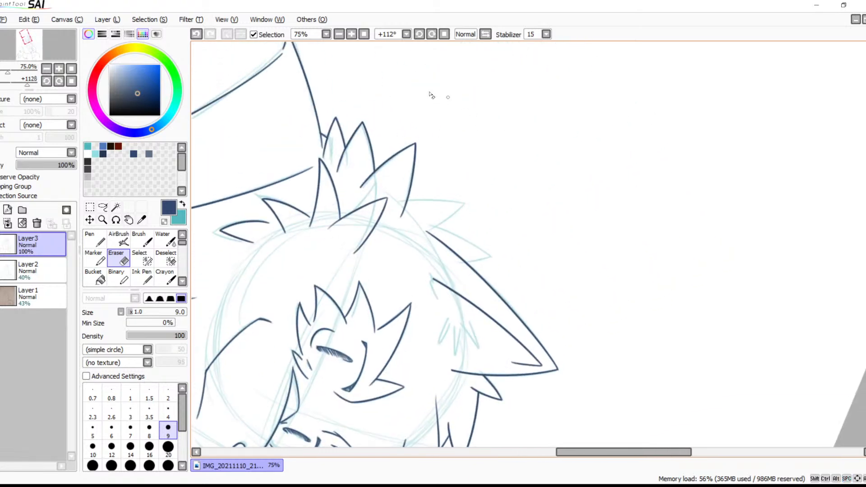
left_click(352, 37)
left_click(352, 36)
left_click(353, 36)
left_click(353, 36)
key("space")
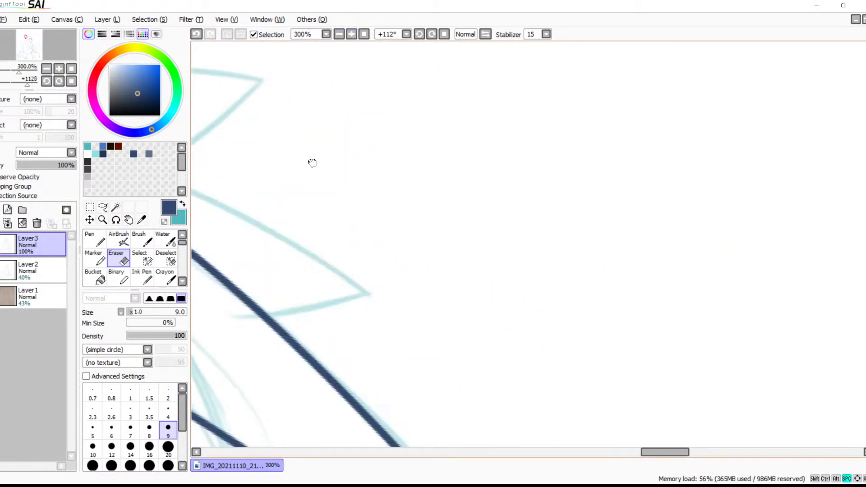
left_click_drag(284, 156, 631, 220)
key("b")
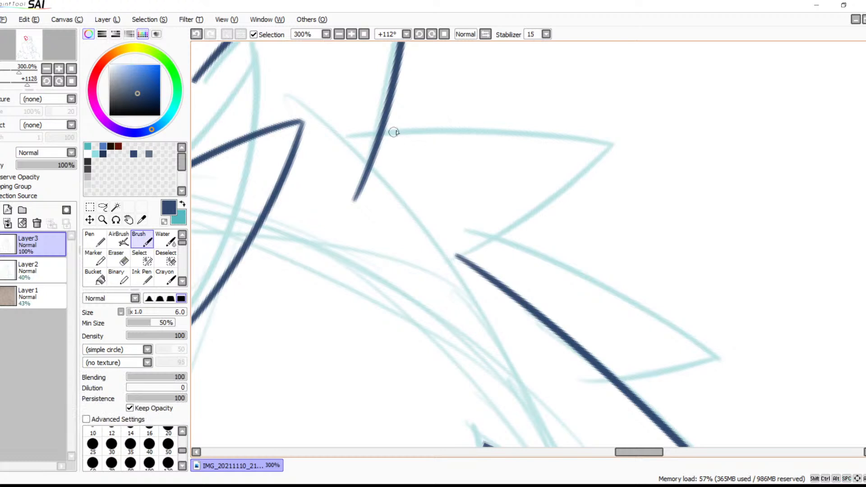
mouse_move(385, 132)
left_mouse_down()
mouse_move(643, 154)
mouse_move(570, 184)
mouse_move(440, 286)
left_mouse_up()
key("ctrl+z")
mouse_move(607, 145)
left_mouse_down()
mouse_move(494, 232)
mouse_move(411, 275)
left_mouse_up()
Ink the long curved edge and short bottom edge of the fur tuft that meets the ear's outer line
left_click_drag(492, 236, 724, 343)
left_click_drag(664, 352, 649, 245)
left_click_drag(726, 242, 591, 273)
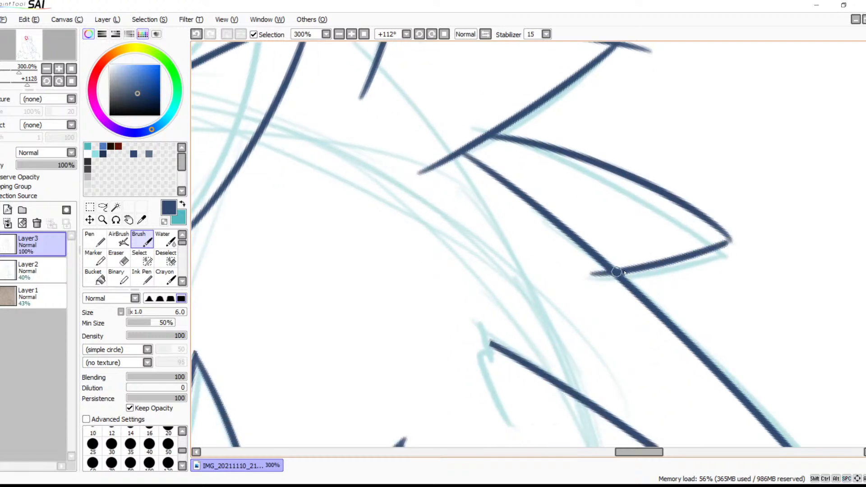
Close the gap at the tip of the ear-side tuft with a short stroke joining its two edges
left_click(350, 34)
left_click(350, 33)
left_click_drag(630, 183, 236, 168)
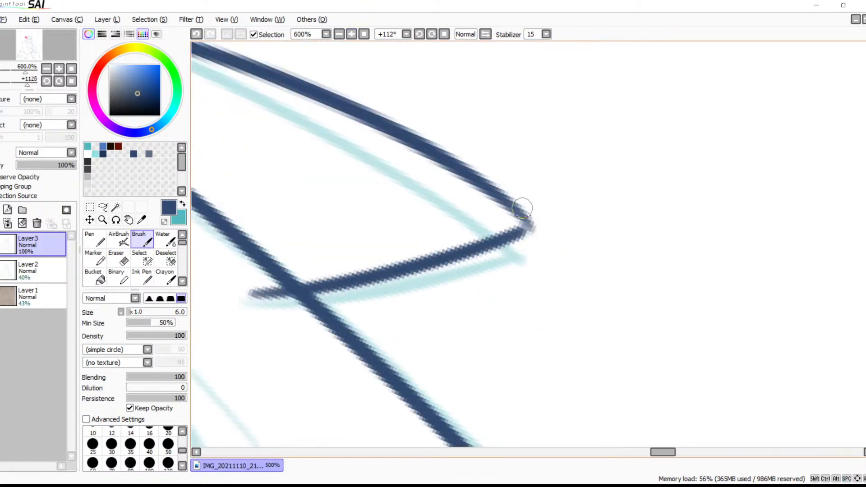
left_click_drag(507, 201, 539, 224)
key("ctrl+z")
left_click_drag(506, 198, 535, 225)
key("ctrl+z")
mouse_move(500, 193)
left_mouse_down()
mouse_move(529, 231)
mouse_move(509, 237)
left_mouse_up()
key("ctrl+z")
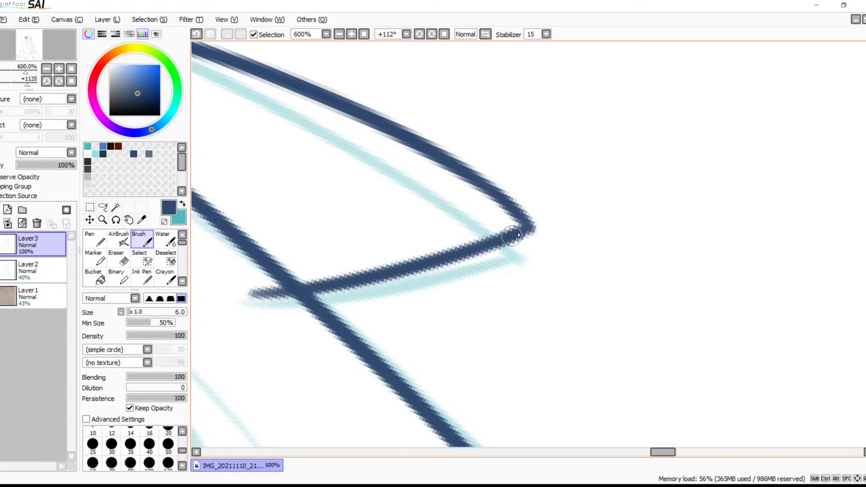
Erase the line end sticking out past the tip of the tuft below the ear
left_click_drag(429, 197, 677, 284)
left_click_drag(494, 161, 570, 315)
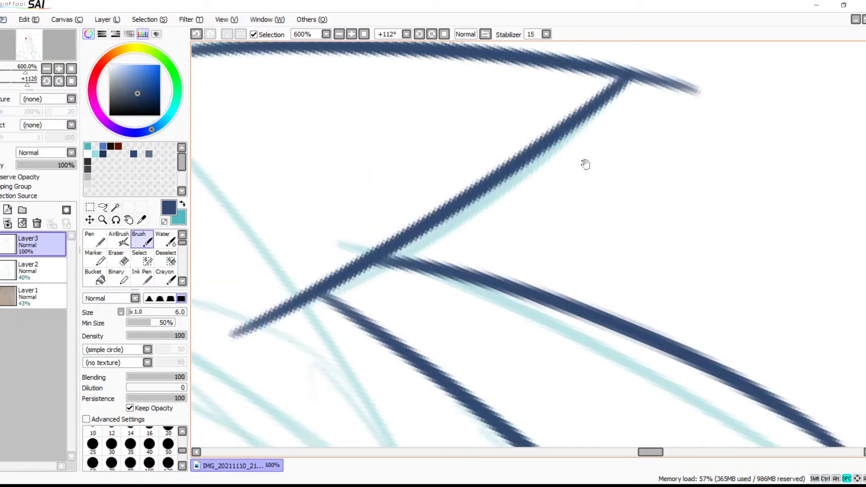
key("e")
left_click(648, 79)
mouse_move(648, 79)
left_mouse_down()
mouse_move(638, 91)
mouse_move(644, 70)
mouse_move(662, 83)
mouse_move(707, 87)
left_mouse_up()
left_click_drag(535, 244, 676, 118)
Erase the short edge's overshoot inside the ear where the ear-side tuft crosses the outer ear line
left_click_drag(581, 195, 515, 136)
left_click_drag(648, 290, 524, 182)
left_click_drag(519, 237, 577, 267)
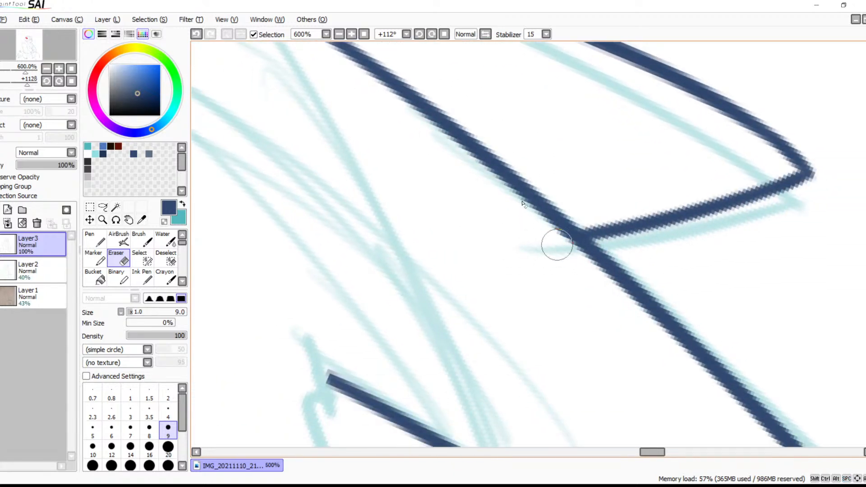
Reset the canvas rotation and examine the inked head, full figure and chest, temporarily hiding the Layer2 sketch to check the lines alone
left_click(444, 34)
left_click(339, 34)
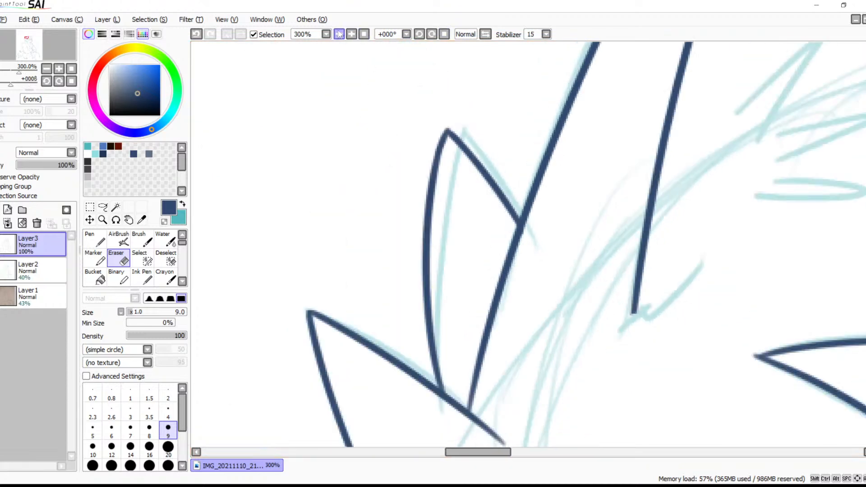
left_click(339, 34)
left_click(339, 34)
left_click_drag(523, 239, 399, 128)
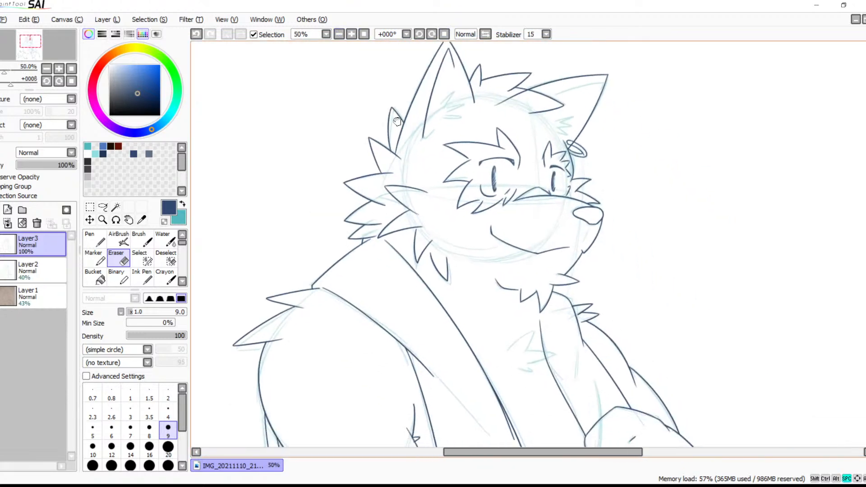
left_click(1, 269)
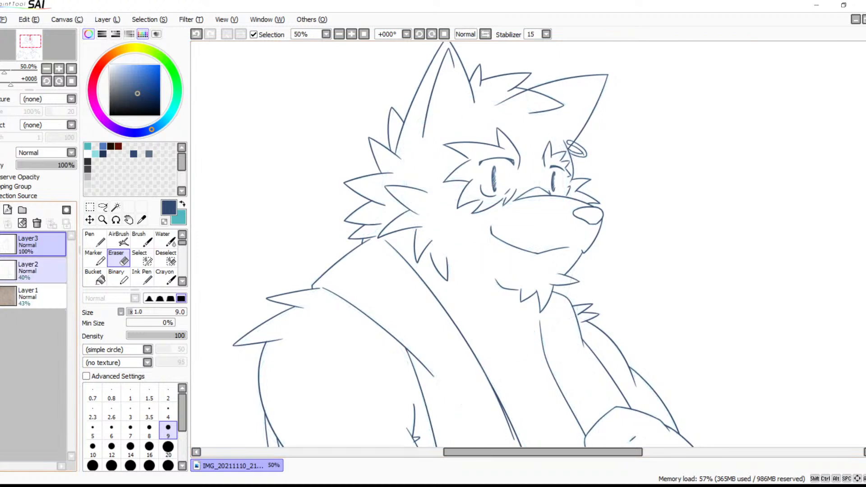
left_click(342, 35)
left_click(341, 36)
left_click_drag(486, 245, 444, 120)
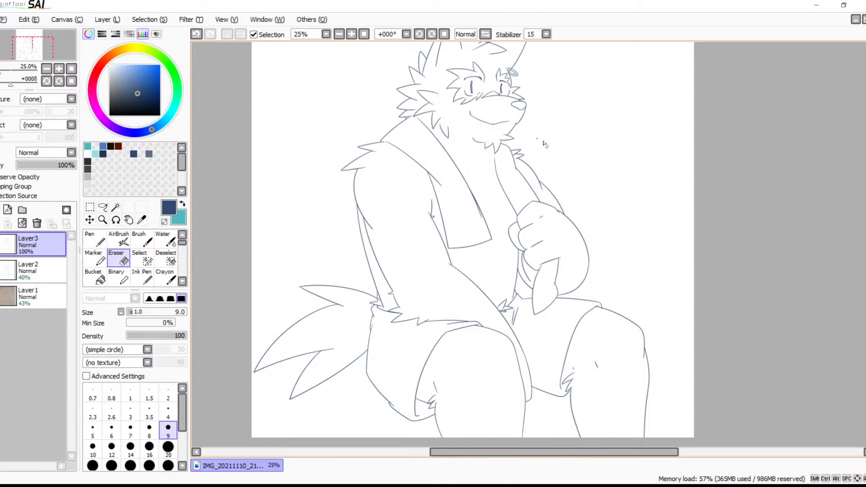
left_click(1, 269)
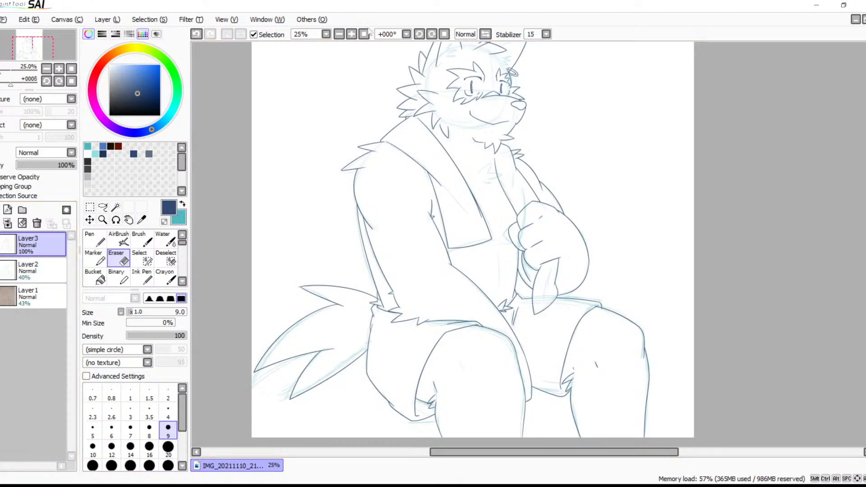
left_click(351, 34)
left_click(351, 34)
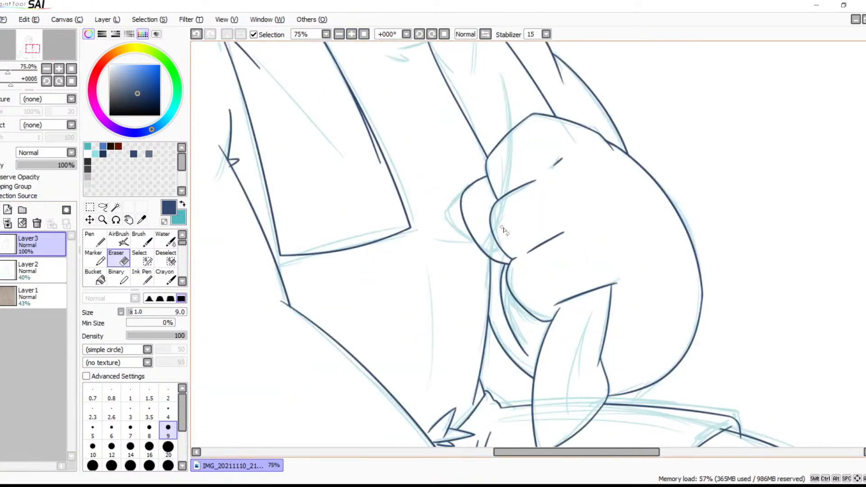
left_click_drag(456, 199, 517, 363)
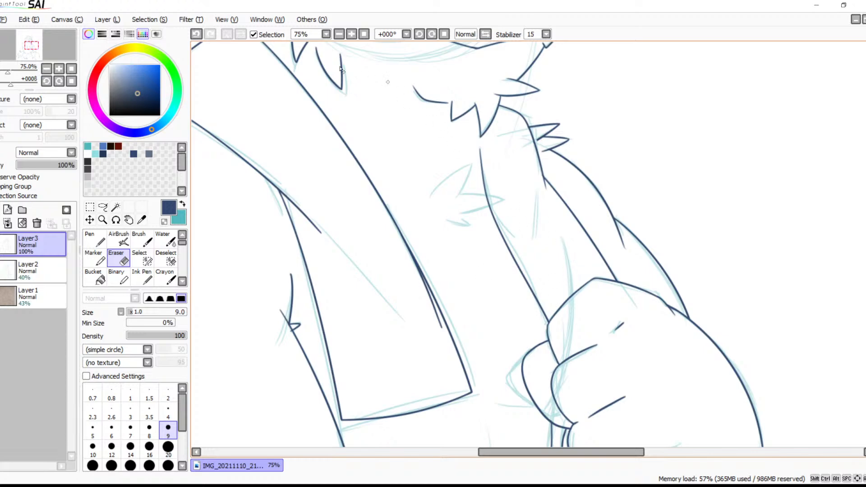
Ink the two edges of the upper spike of the chest fur tuft with the size 6 Brush over the sketch
left_click(351, 38)
left_click(351, 38)
left_click(351, 38)
left_click(351, 38)
left_click_drag(363, 173, 586, 334)
key("b")
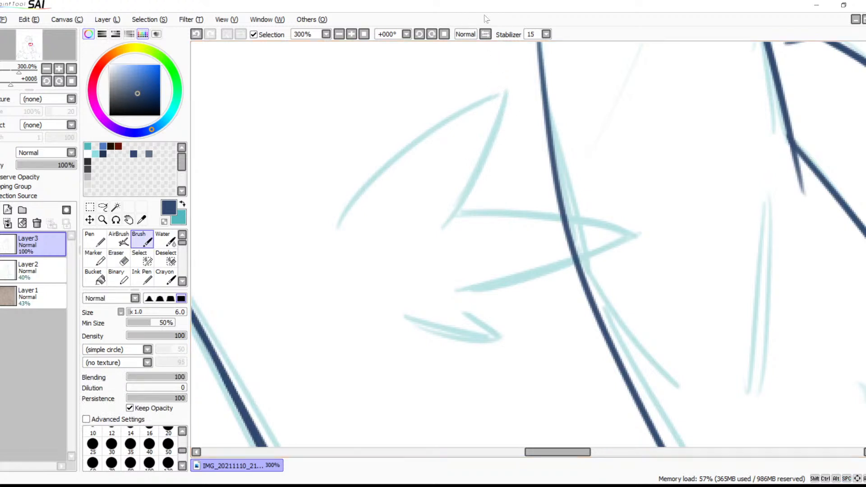
left_click_drag(513, 90, 325, 231)
key("ctrl+z")
left_click_drag(513, 88, 311, 270)
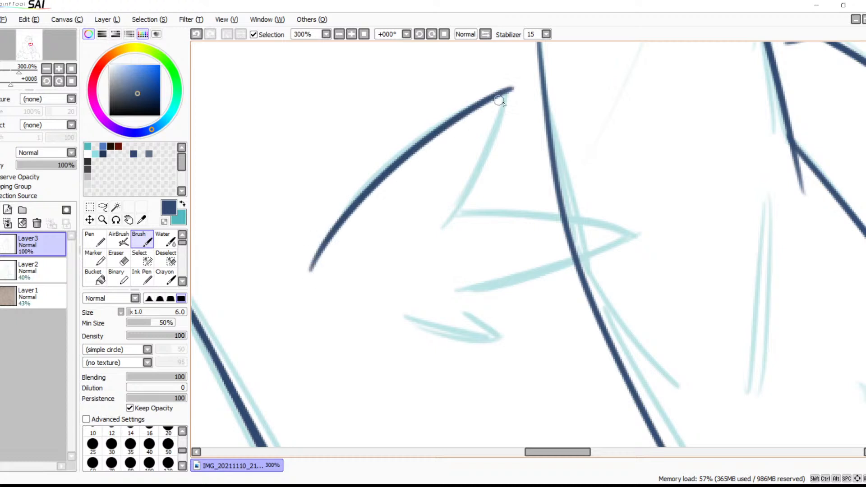
left_click_drag(510, 90, 440, 227)
Ink the chest tuft's sideways spike across the long chest line and the small pointed tuft below it
left_click_drag(533, 232, 586, 170)
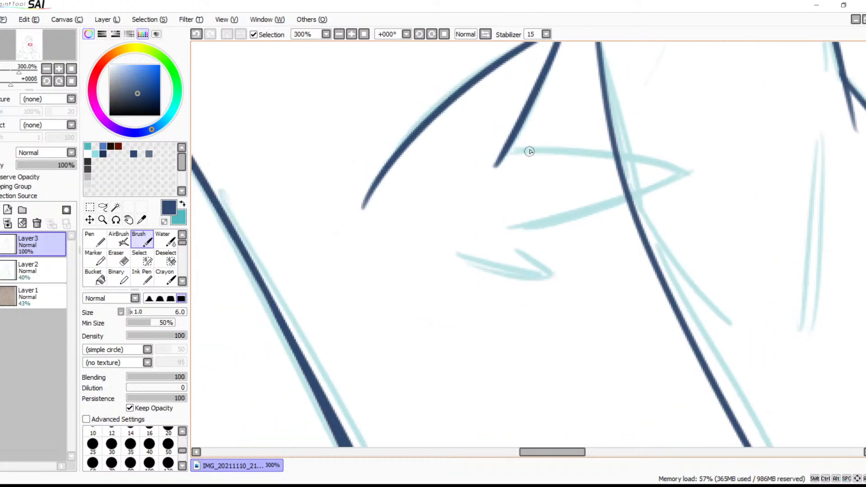
mouse_move(501, 155)
left_mouse_down()
mouse_move(709, 175)
mouse_move(493, 241)
left_mouse_up()
key("ctrl+z")
mouse_move(691, 173)
left_mouse_down()
mouse_move(532, 223)
mouse_move(522, 241)
mouse_move(563, 271)
left_mouse_up()
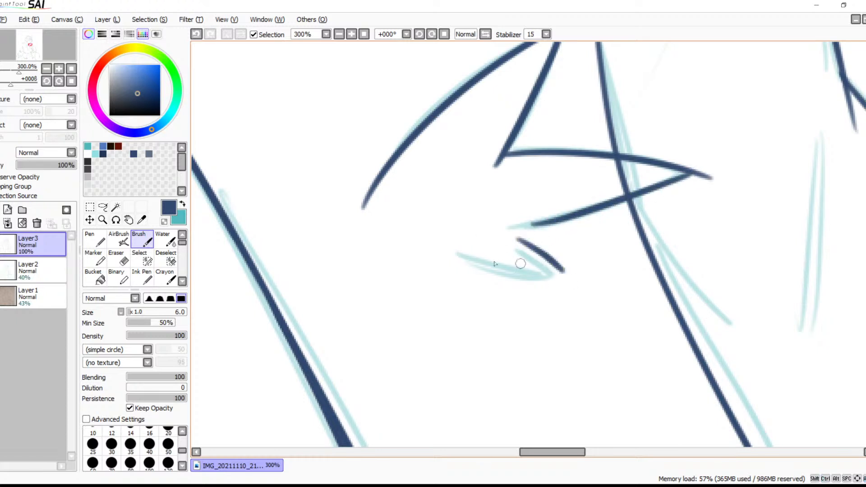
left_click_drag(460, 255, 567, 270)
Ink a short, slightly curved collarbone line running from the towel's inner edge toward the chest tuft
mouse_move(562, 221)
left_mouse_down()
mouse_move(475, 256)
mouse_move(614, 244)
left_mouse_up()
left_click_drag(503, 131, 618, 255)
left_click_drag(411, 266, 590, 286)
left_click_drag(428, 255, 599, 272)
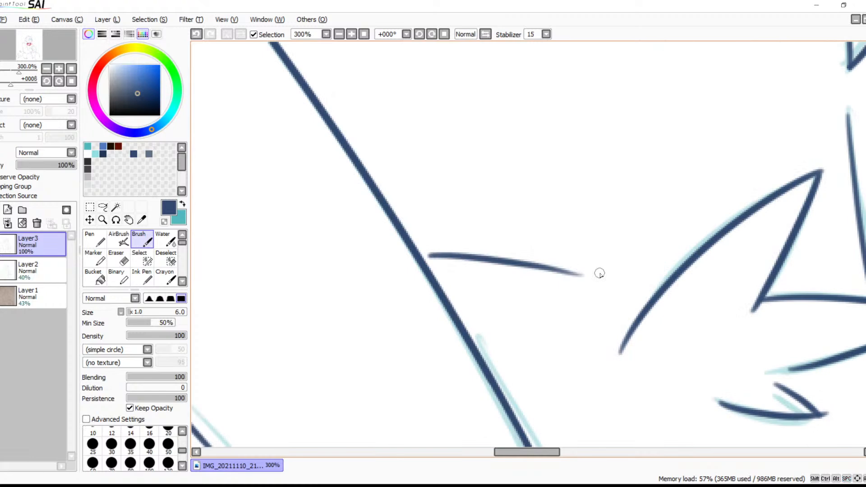
Add a short slanted accent stroke just above the tip of the chest tuft's upper spike
left_click(339, 35)
left_click(339, 34)
left_click(339, 34)
left_click(339, 34)
left_click(339, 35)
mouse_move(548, 232)
left_mouse_down()
mouse_move(542, 224)
mouse_move(549, 231)
mouse_move(537, 231)
left_mouse_up()
key("ctrl+z")
key("ctrl+z")
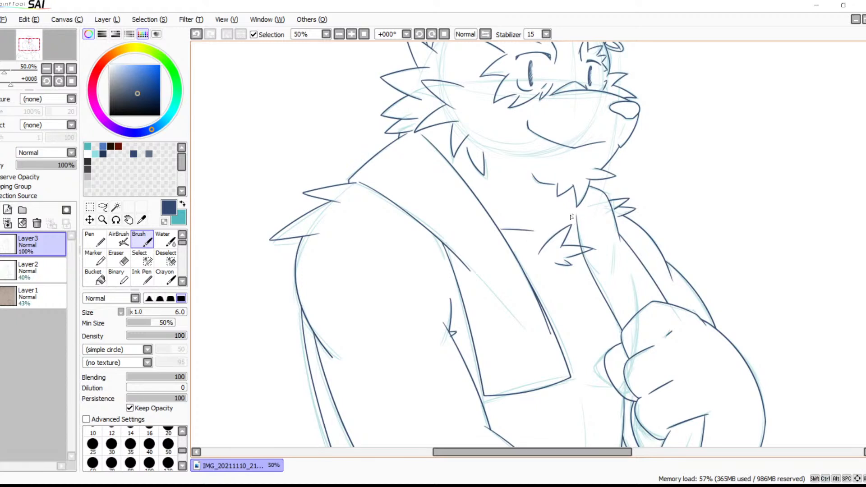
key("ctrl+z")
left_click_drag(559, 226, 574, 217)
key("ctrl+z")
Hide the Layer2 sketch and erase the line end sticking out past the tip of the small lower chest tuft
key("space")
left_click_drag(588, 292, 593, 201)
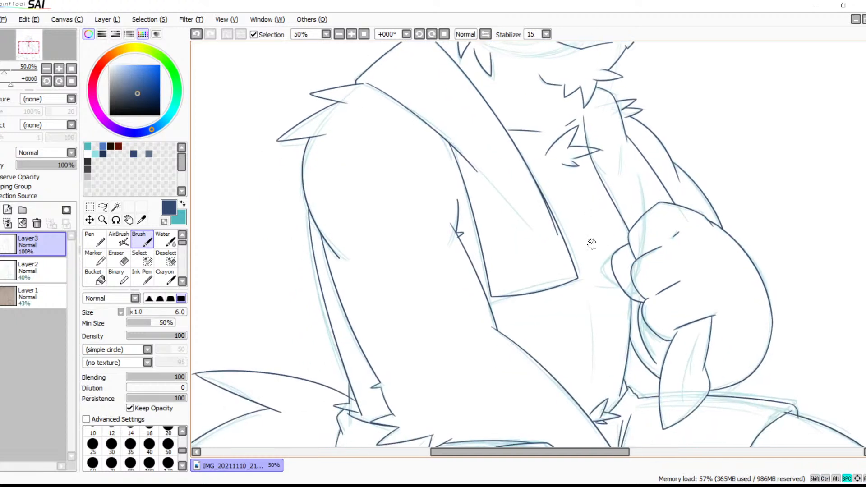
mouse_move(598, 261)
left_mouse_down()
mouse_move(579, 280)
mouse_move(565, 343)
left_mouse_up()
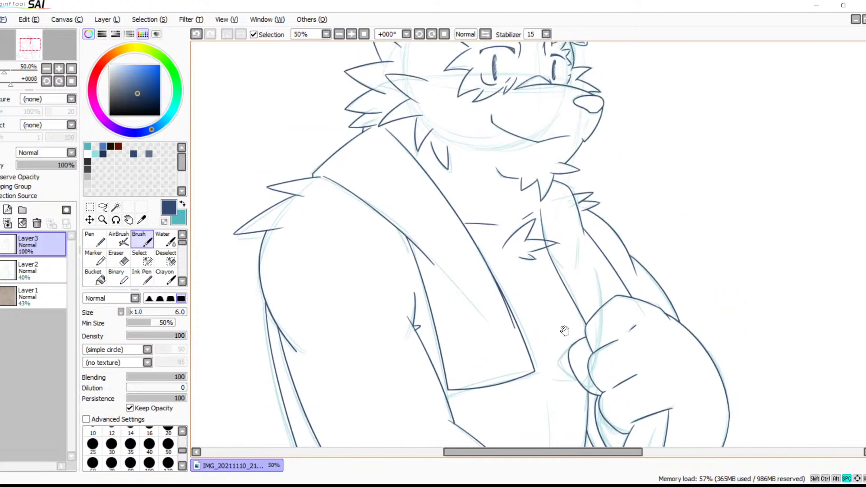
left_click(5, 266)
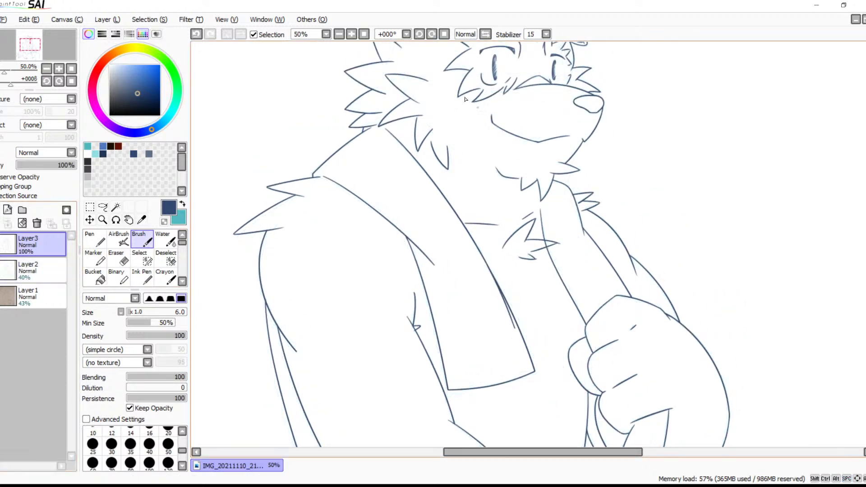
left_click(351, 36)
left_click(350, 37)
left_click(350, 36)
left_click(351, 36)
left_click(350, 37)
left_click(350, 36)
left_click(350, 36)
left_click_drag(624, 302, 548, 207)
key("e")
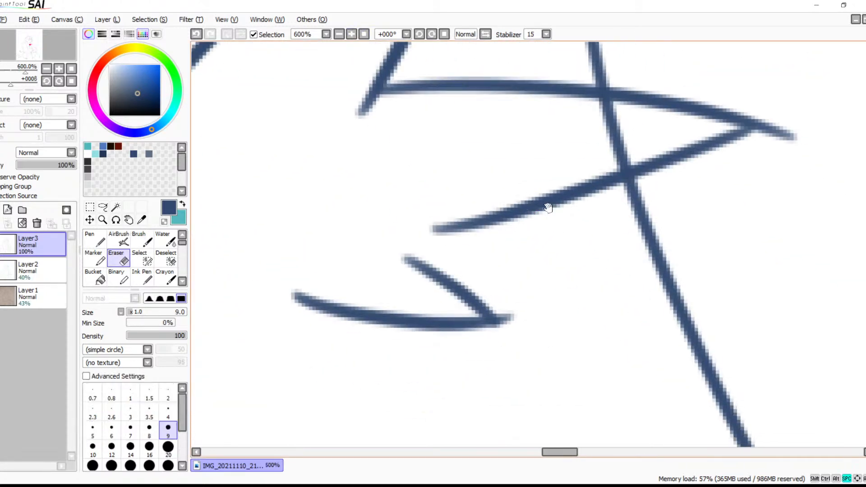
left_click_drag(568, 302, 526, 212)
left_click_drag(474, 232, 486, 247)
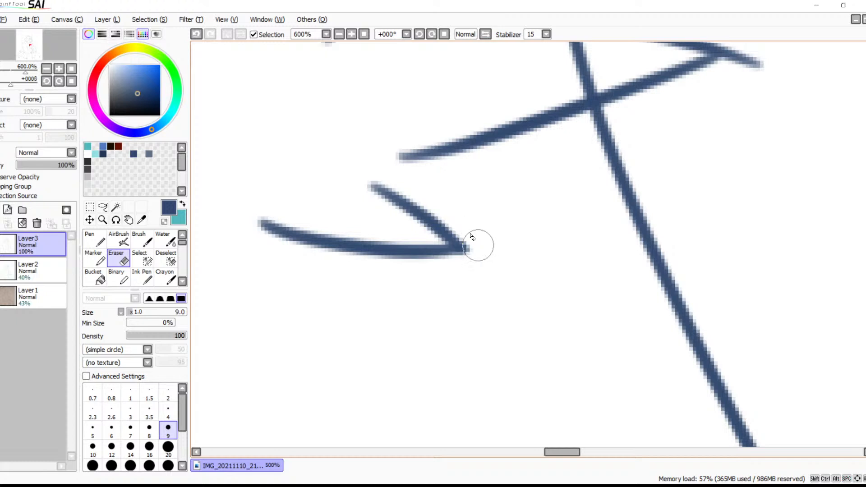
Erase the part of the long chest line that runs through the inside of the sideways spike
mouse_move(585, 189)
left_mouse_down()
mouse_move(436, 293)
mouse_move(414, 347)
left_mouse_up()
mouse_move(399, 185)
left_mouse_down()
mouse_move(410, 189)
mouse_move(384, 180)
mouse_move(448, 187)
left_mouse_up()
mouse_move(432, 204)
left_mouse_down()
mouse_move(419, 223)
mouse_move(444, 219)
mouse_move(413, 230)
left_mouse_up()
Trim the overshoot at the sideways spike's tip and sharpen its point with a short brush stroke
mouse_move(589, 177)
left_mouse_down()
mouse_move(599, 217)
mouse_move(601, 194)
mouse_move(575, 191)
mouse_move(554, 172)
left_mouse_up()
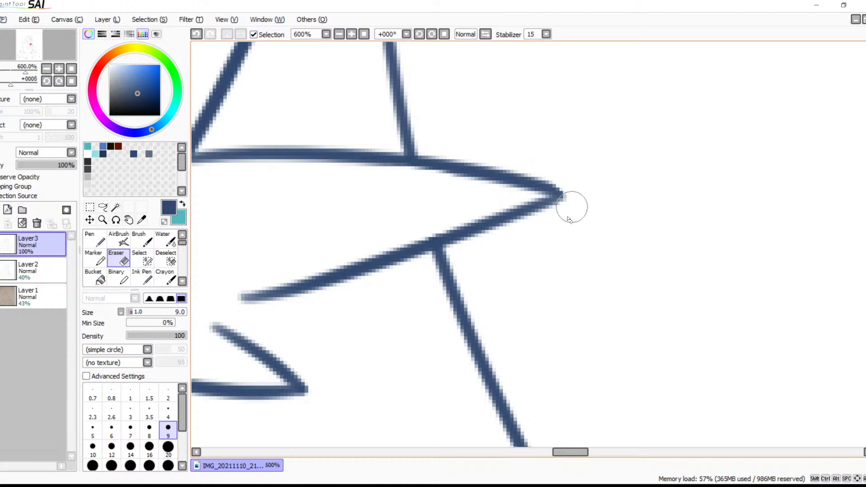
key("b")
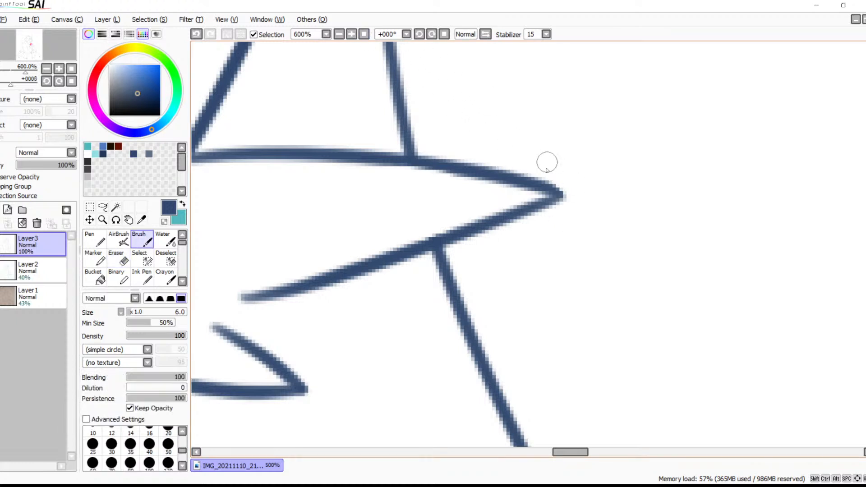
left_click_drag(546, 187, 562, 195)
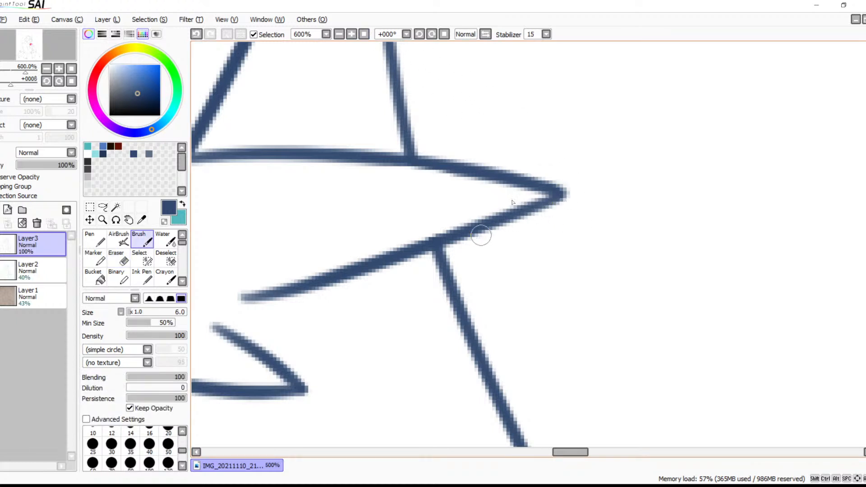
Check the inked lines on the full figure, then show the Layer2 sketch again
left_click(339, 34)
left_click(339, 34)
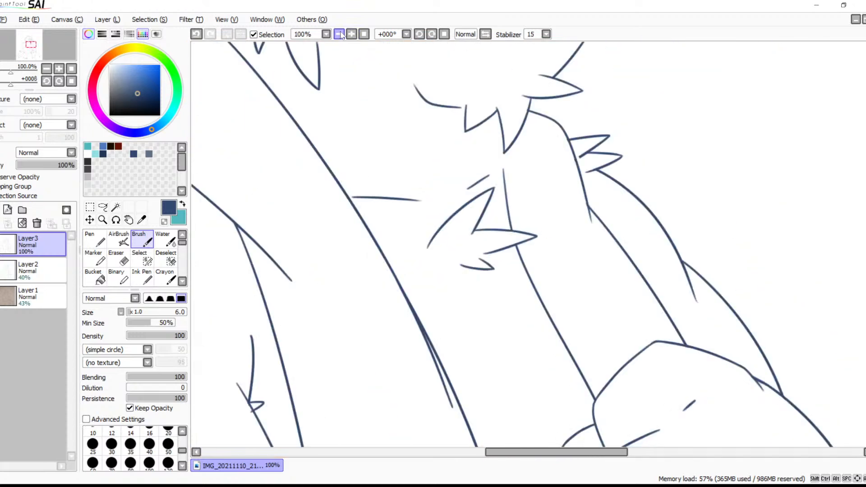
left_click(339, 35)
left_click(339, 34)
mouse_move(582, 272)
left_mouse_down()
mouse_move(582, 203)
mouse_move(535, 205)
left_mouse_up()
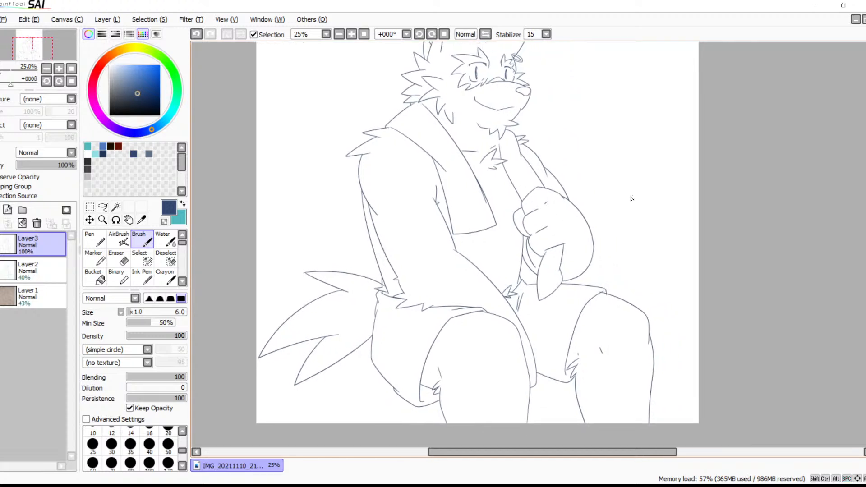
left_click(1, 270)
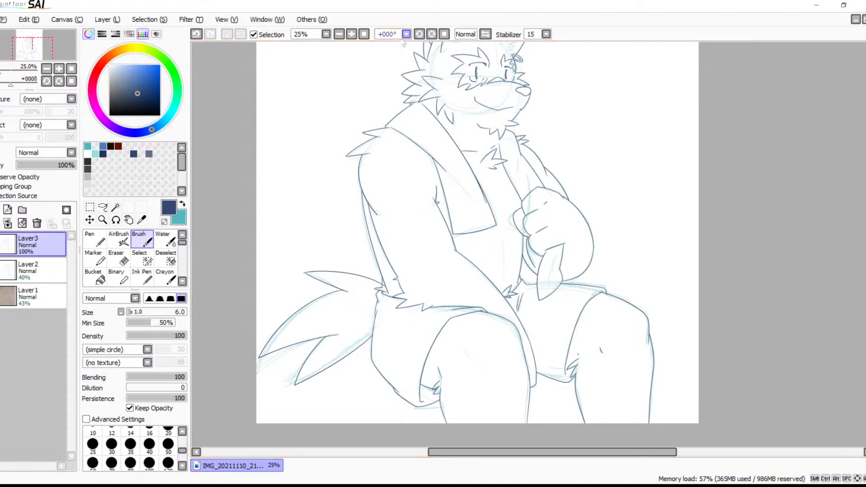
Ink a long curved fold line and a short branching fold inside the pointed shape hanging below the fist
left_click(349, 35)
left_click(349, 35)
left_click(349, 35)
left_click(349, 35)
left_click(350, 35)
left_click(349, 35)
left_click_drag(564, 318, 410, 81)
left_click_drag(577, 67, 467, 332)
key("ctrl+z")
left_click_drag(577, 75, 510, 346)
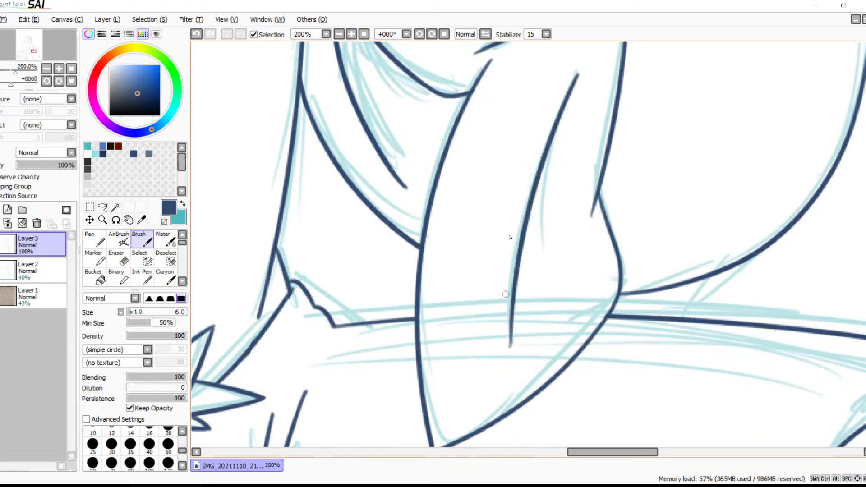
left_click_drag(546, 141, 551, 253)
key("ctrl+z")
left_click_drag(548, 140, 539, 253)
Try inking the lower part of the diagonal crease inside the towel, check it from a distance and undo it
key("space")
mouse_move(608, 217)
left_mouse_down()
mouse_move(612, 168)
mouse_move(657, 338)
left_mouse_up()
left_click_drag(526, 68, 706, 330)
mouse_move(600, 113)
left_mouse_down()
mouse_move(634, 284)
mouse_move(606, 251)
mouse_move(609, 225)
mouse_move(617, 321)
mouse_move(684, 219)
mouse_move(754, 161)
left_mouse_up()
key("space")
key("space")
left_click_drag(648, 236, 740, 268)
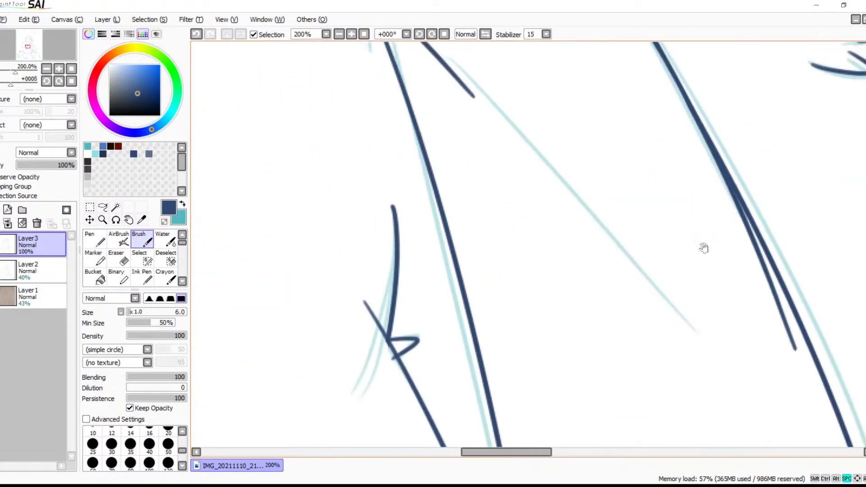
left_click_drag(585, 182, 590, 218)
left_click_drag(550, 177, 682, 352)
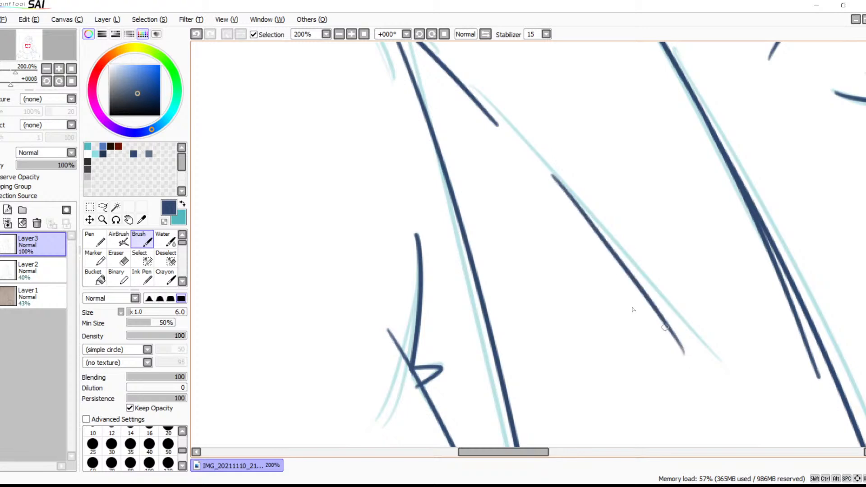
left_click(337, 36)
left_click(337, 37)
left_click(337, 36)
left_click(337, 36)
left_click(337, 36)
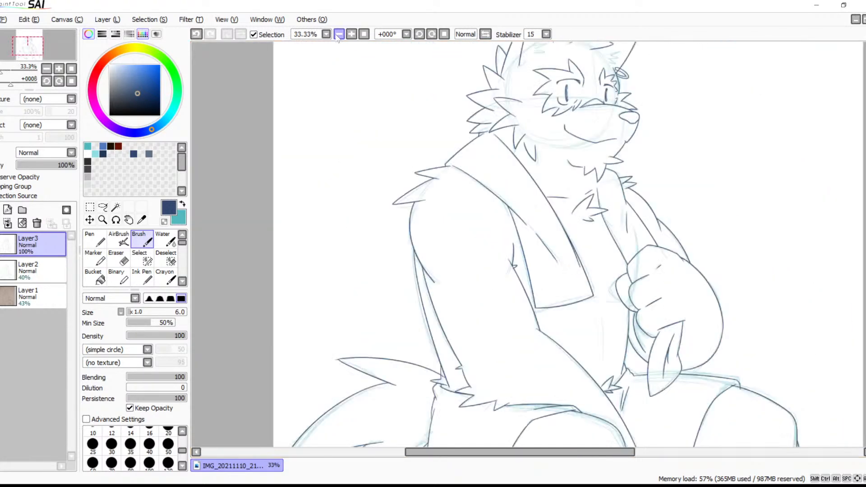
key("ctrl+z")
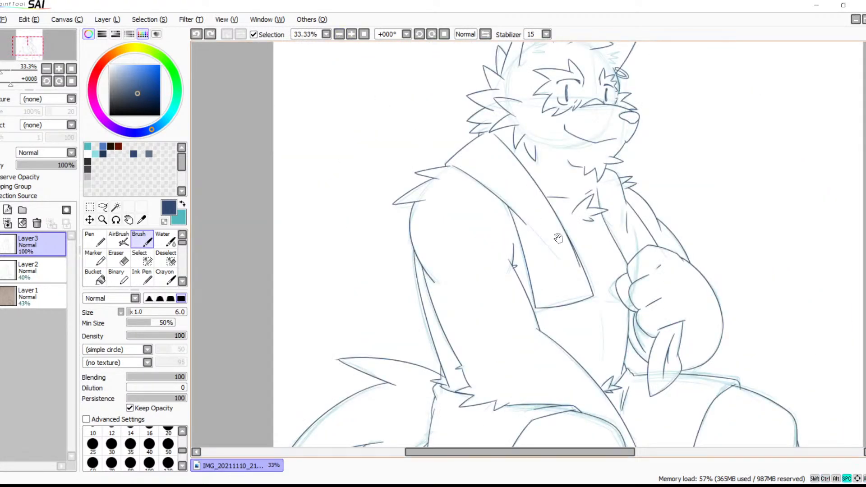
Ink a zigzag of fur spikes along the underside of the bent arm's elbow, beside the hanging shape
left_click_drag(561, 238, 471, 171)
left_click_drag(499, 258, 472, 199)
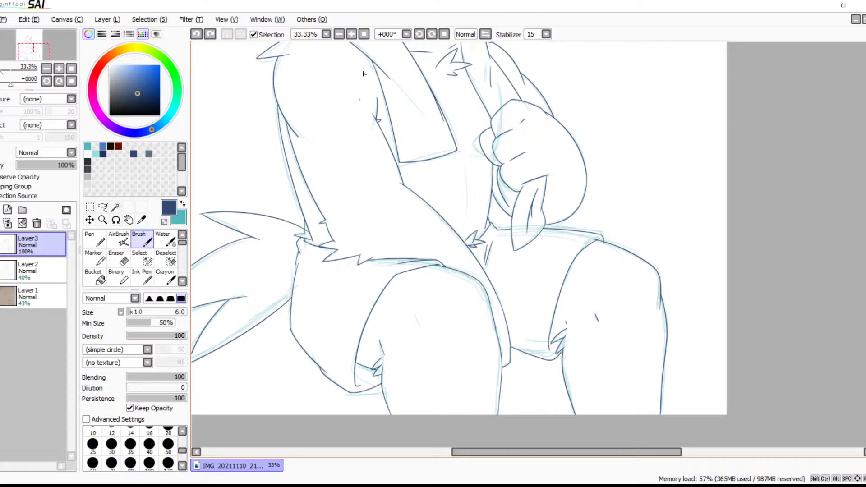
left_click(351, 34)
left_click(351, 34)
left_click(351, 34)
left_click(351, 35)
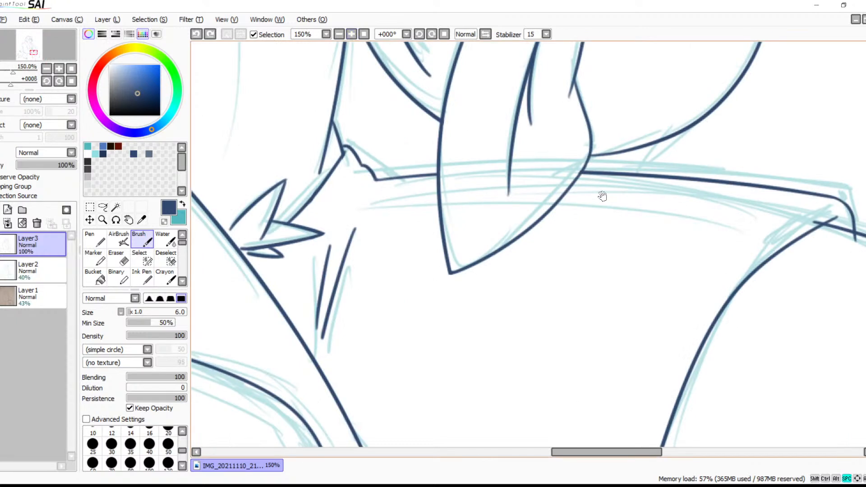
left_click_drag(597, 191, 433, 214)
left_click_drag(458, 188, 379, 255)
key("ctrl+z")
left_click_drag(406, 216, 376, 261)
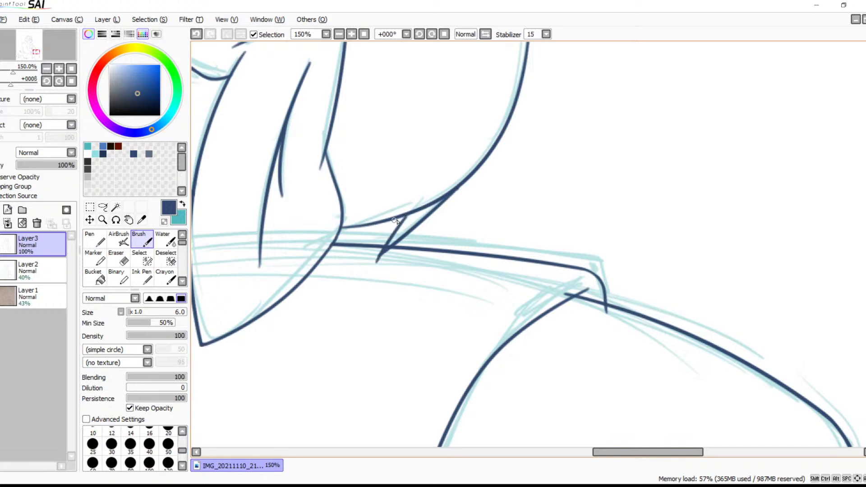
left_click_drag(407, 216, 336, 258)
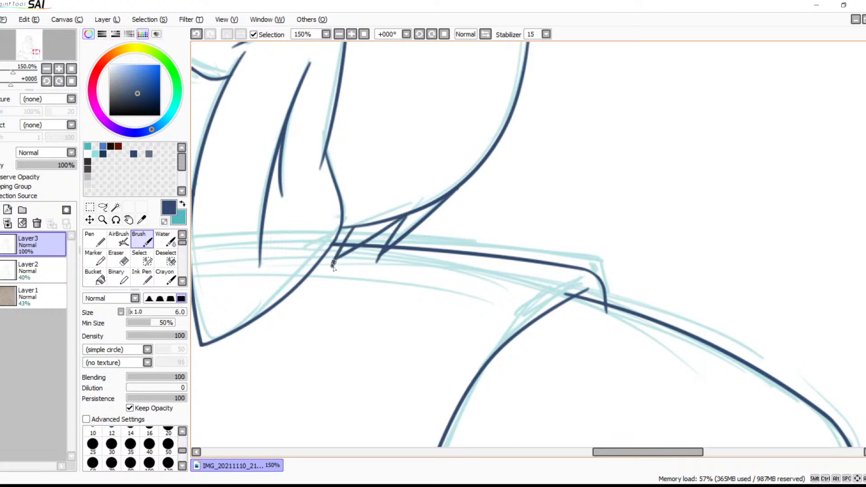
key("space")
left_click_drag(375, 279, 483, 408)
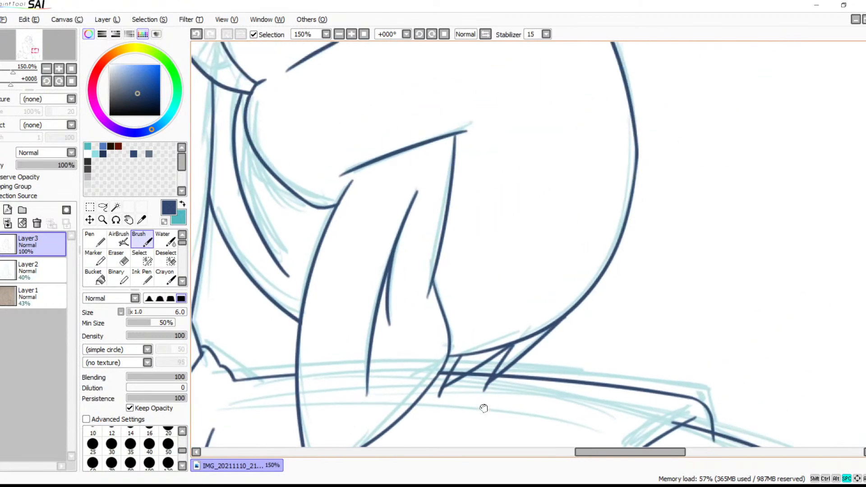
Erase the line ends sticking out past the tips of the elbow's fur spikes
left_click(351, 34)
left_click(351, 34)
left_click(351, 34)
key("space")
left_click_drag(453, 215, 575, 99)
left_click_drag(502, 285, 518, 210)
key("e")
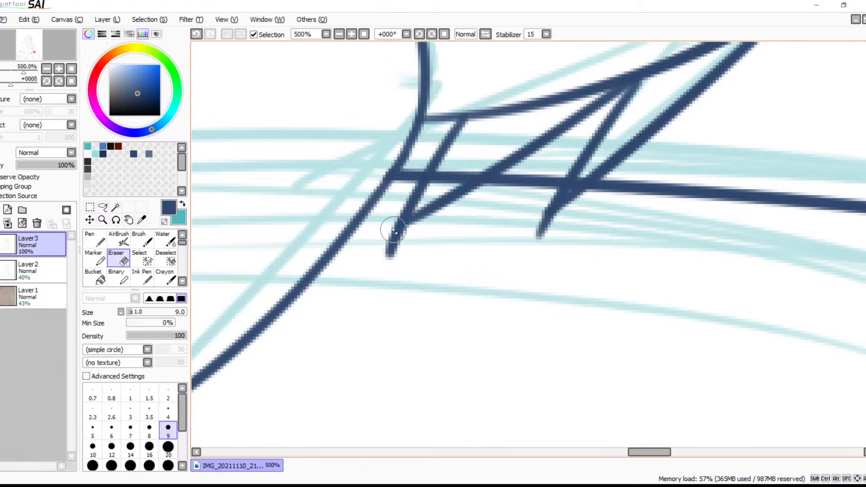
mouse_move(388, 224)
left_mouse_down()
mouse_move(412, 233)
mouse_move(388, 242)
mouse_move(388, 224)
mouse_move(378, 256)
mouse_move(392, 266)
left_mouse_up()
mouse_move(541, 236)
left_mouse_down()
mouse_move(532, 221)
mouse_move(567, 222)
mouse_move(531, 234)
mouse_move(482, 307)
left_mouse_up()
mouse_move(436, 248)
left_mouse_down()
mouse_move(420, 261)
mouse_move(456, 244)
mouse_move(408, 261)
left_mouse_up()
left_click_drag(538, 206, 435, 222)
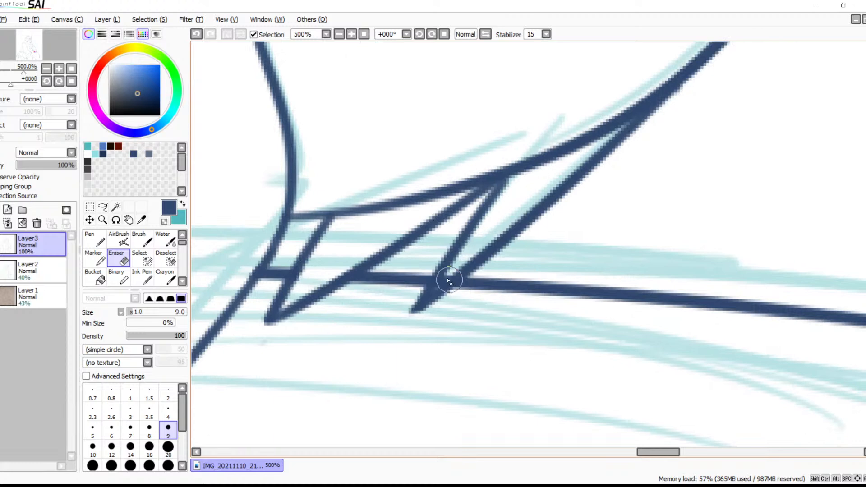
left_click_drag(454, 269, 441, 284)
key("ctrl+z")
Erase the old elbow outline between the rear spike's outer edge and the peak between the two spikes
left_click_drag(530, 183, 468, 284)
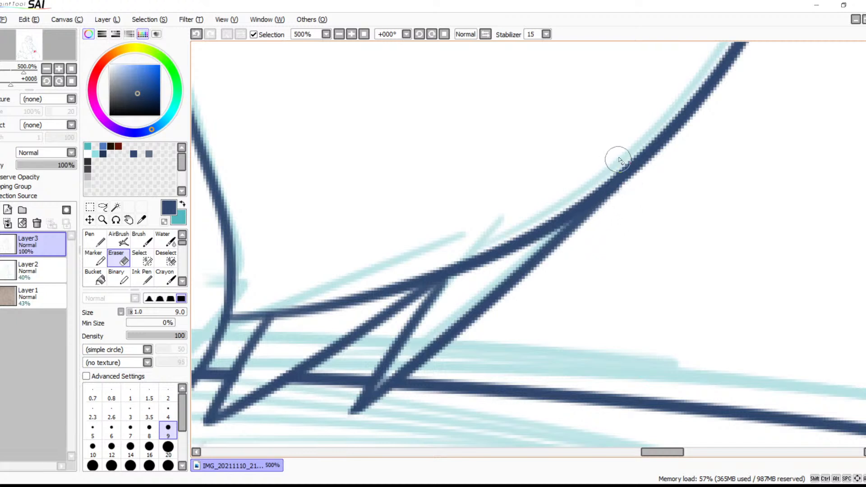
left_click(550, 225)
left_click(538, 222)
left_click_drag(544, 221, 461, 276)
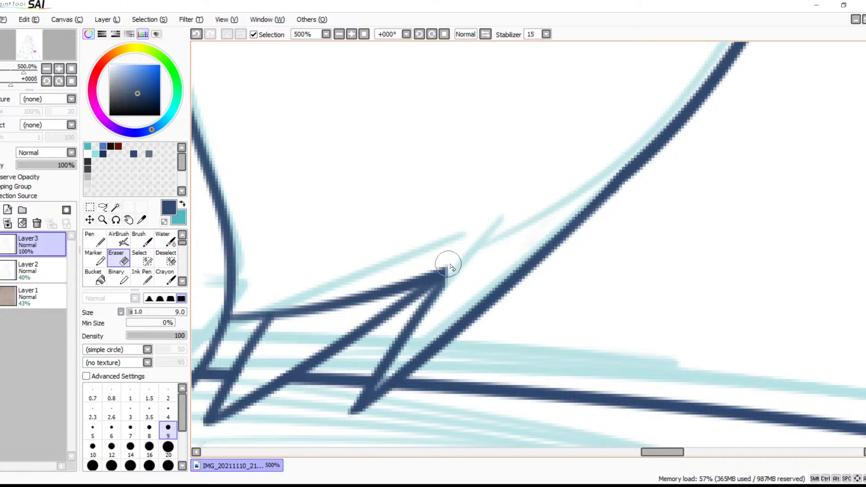
key("ctrl+z")
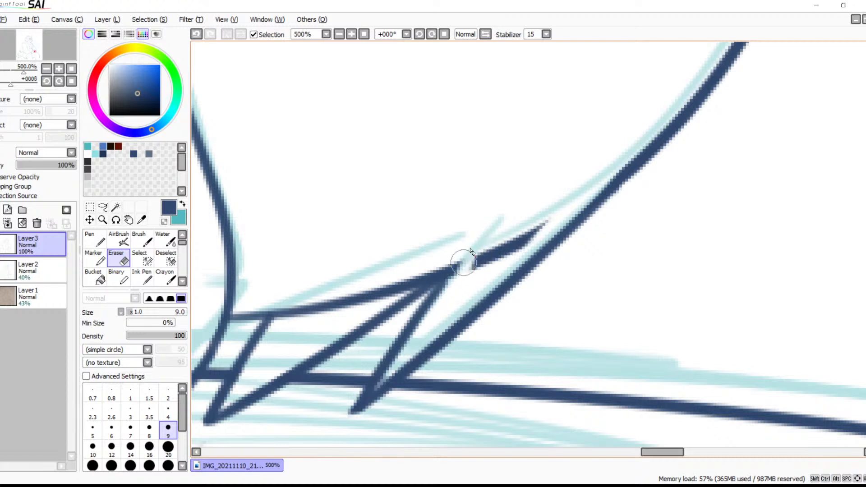
mouse_move(458, 274)
left_mouse_down()
mouse_move(480, 249)
mouse_move(471, 272)
mouse_move(514, 242)
left_mouse_up()
Erase the remaining old elbow outline across the opening of the front fur spike
left_click_drag(441, 251, 404, 282)
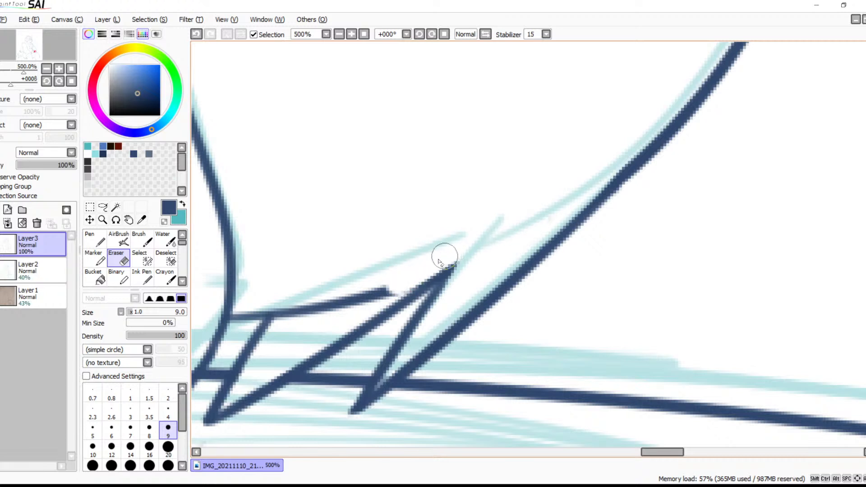
mouse_move(434, 257)
left_mouse_down()
mouse_move(507, 232)
mouse_move(358, 305)
left_mouse_up()
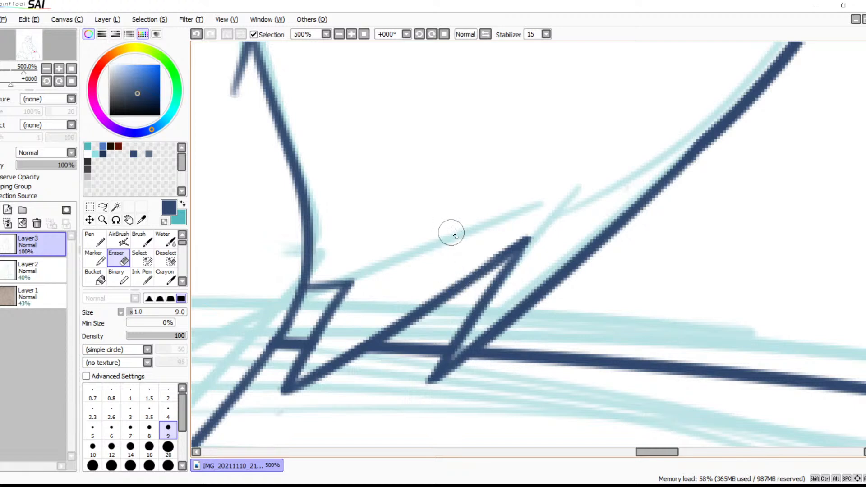
key("space")
left_click_drag(472, 251, 601, 217)
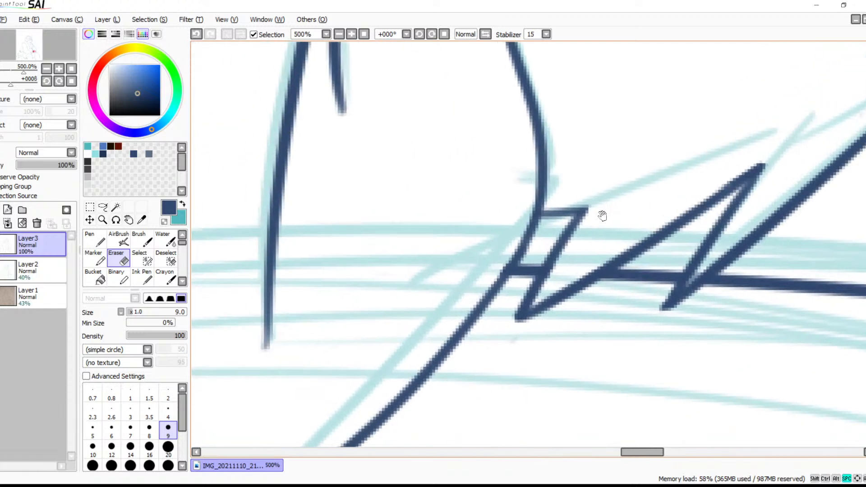
Hide the teal sketch on Layer2 and add a new empty layer above the line art layer
triple_click(341, 36)
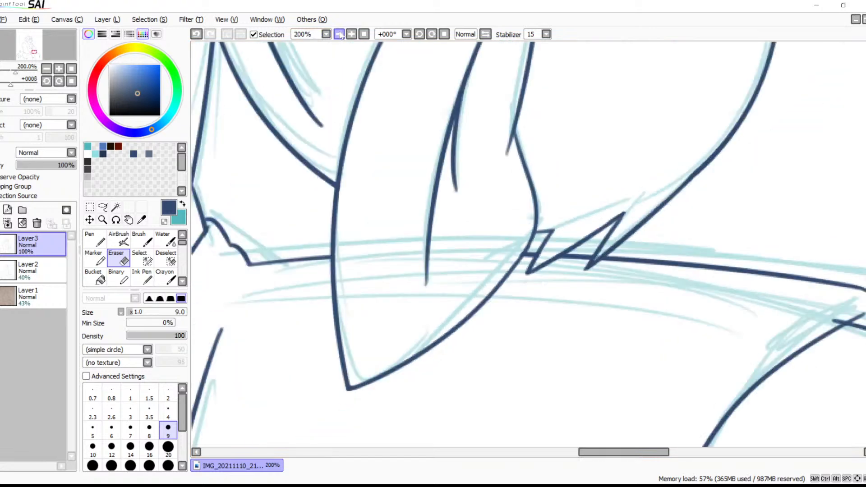
triple_click(341, 36)
left_click(341, 35)
key("space")
left_click_drag(350, 180, 475, 107)
left_click_drag(496, 215, 565, 157)
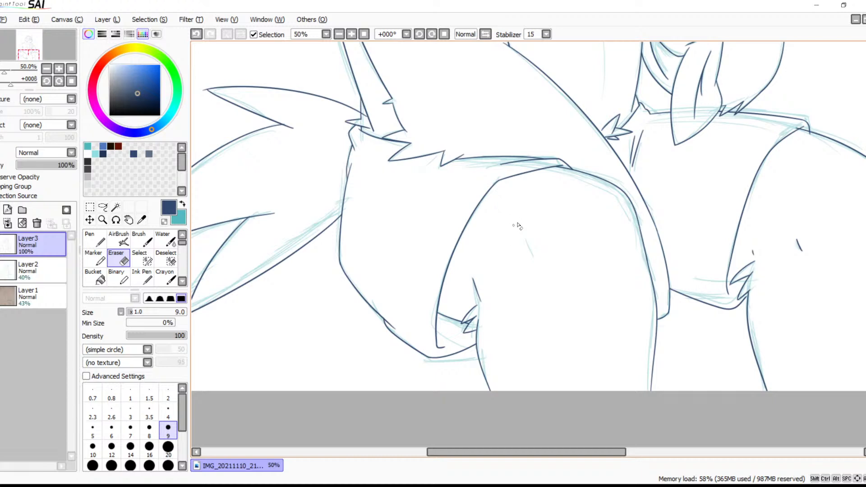
left_click_drag(524, 250, 575, 188)
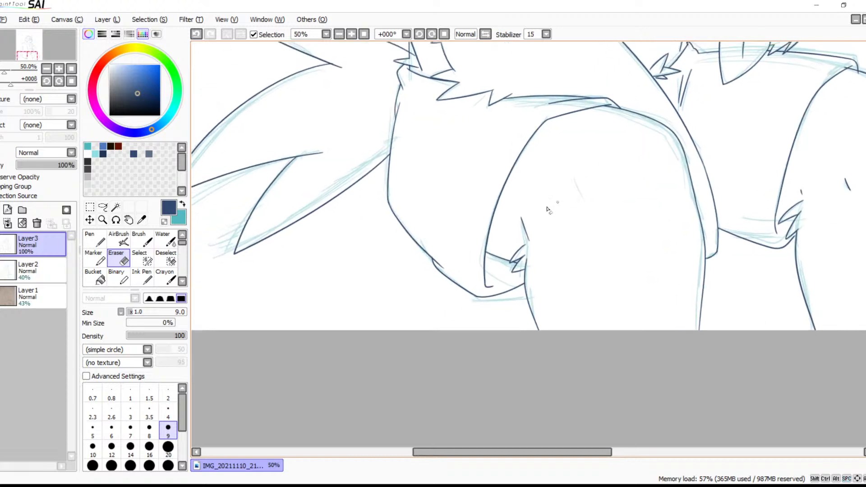
left_click(1, 266)
left_click(0, 210)
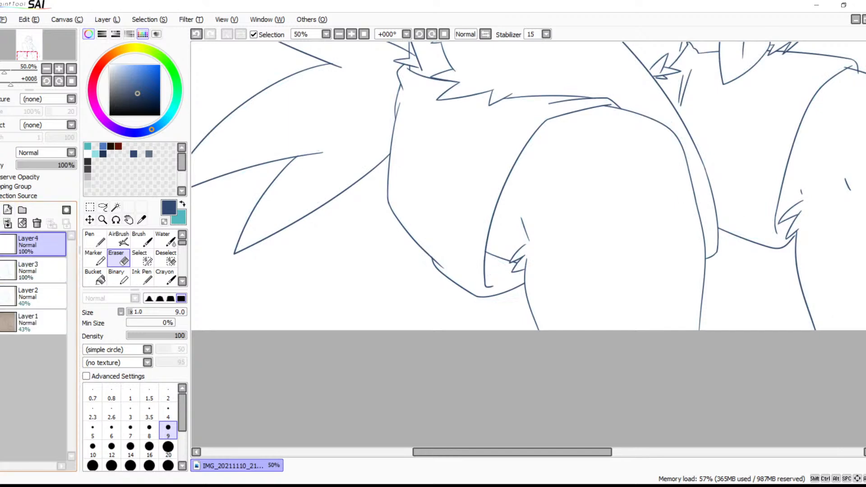
Check the line art from the legs up to the head, closing in on the ring at the base of the far ear
left_click_drag(513, 163, 349, 263)
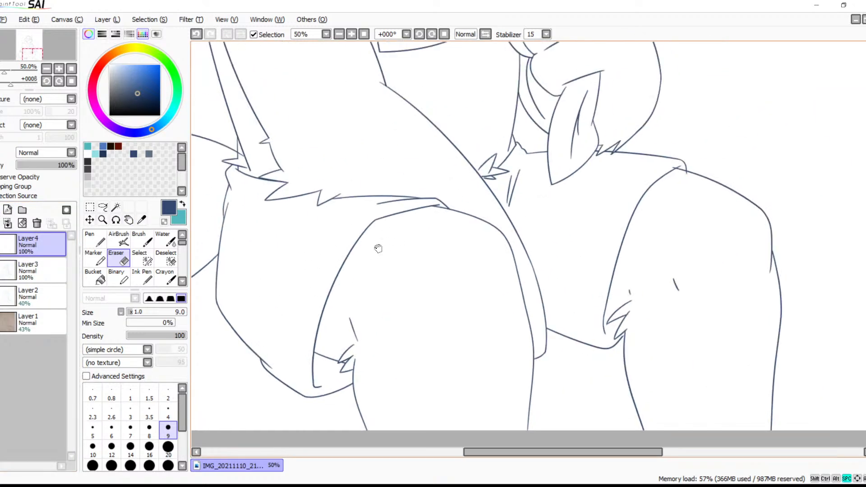
left_click_drag(445, 173, 369, 293)
left_click_drag(368, 200, 674, 212)
mouse_move(643, 268)
left_mouse_down()
mouse_move(604, 334)
mouse_move(584, 424)
left_mouse_up()
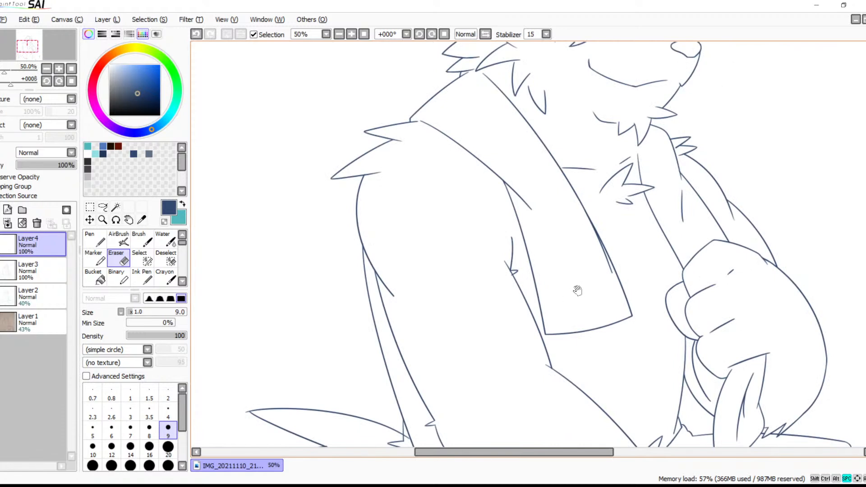
left_click_drag(555, 266, 541, 287)
left_click_drag(623, 243, 484, 330)
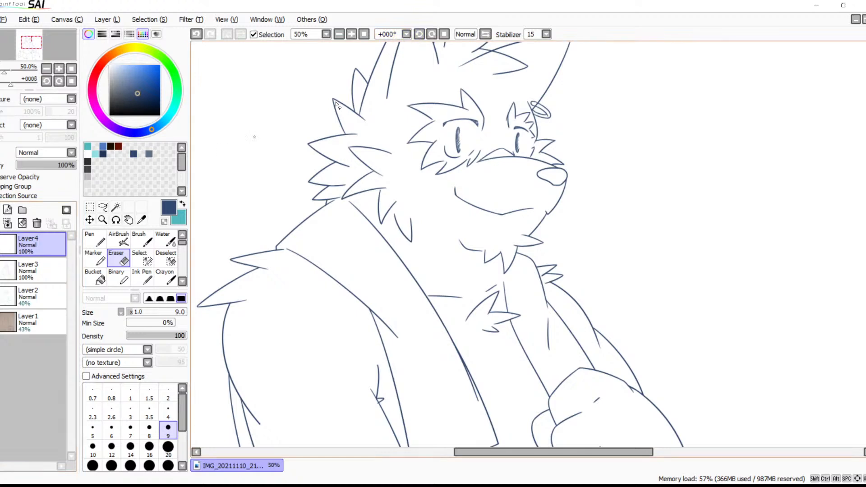
left_click(351, 34)
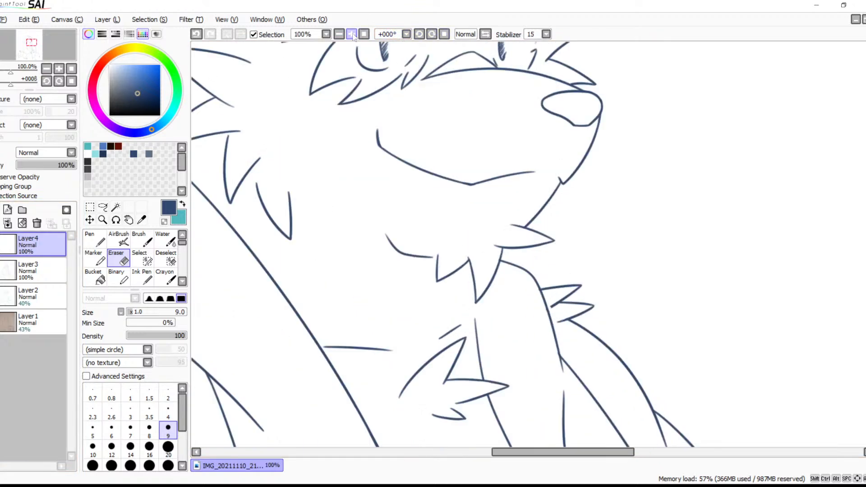
left_click(352, 34)
left_click_drag(453, 110, 445, 405)
left_click_drag(496, 104, 444, 419)
left_click_drag(529, 125, 510, 289)
left_click(351, 35)
left_click(352, 34)
left_click_drag(413, 122, 494, 256)
Try to darken the ear ring's upper edge with a brush stroke on Layer4, and erase that stroke
key("b")
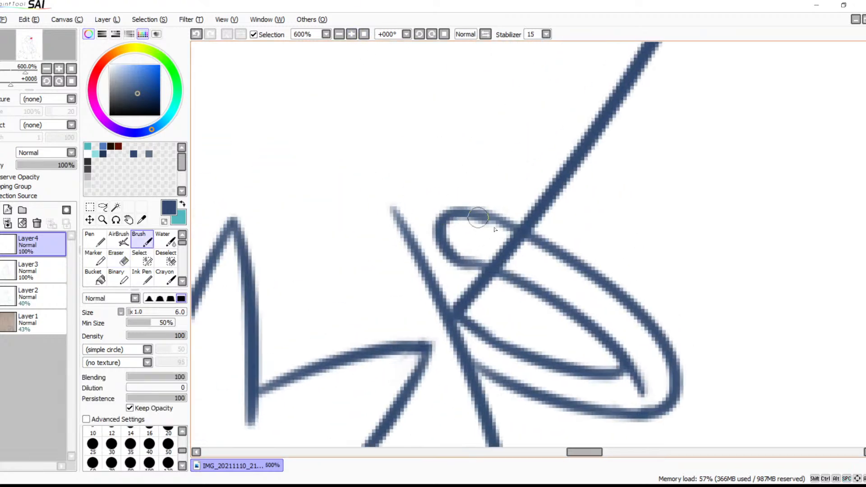
left_click_drag(467, 219, 562, 257)
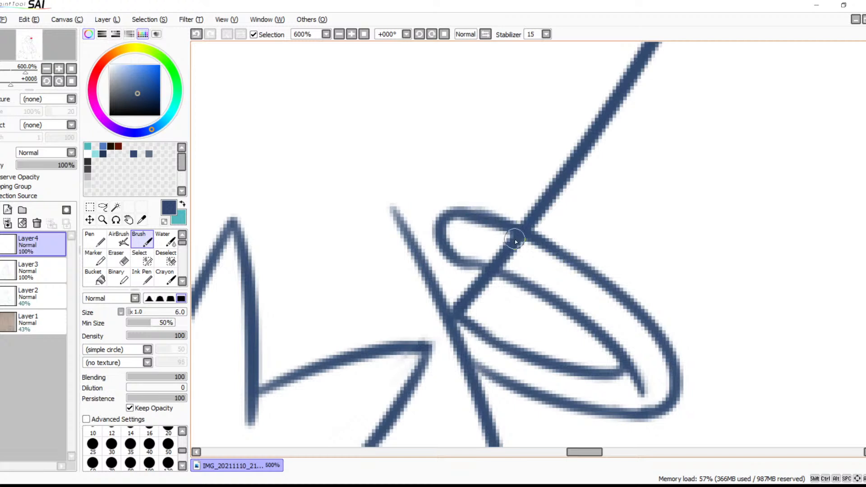
key("e")
left_click_drag(466, 225, 518, 249)
left_click_drag(466, 225, 532, 255)
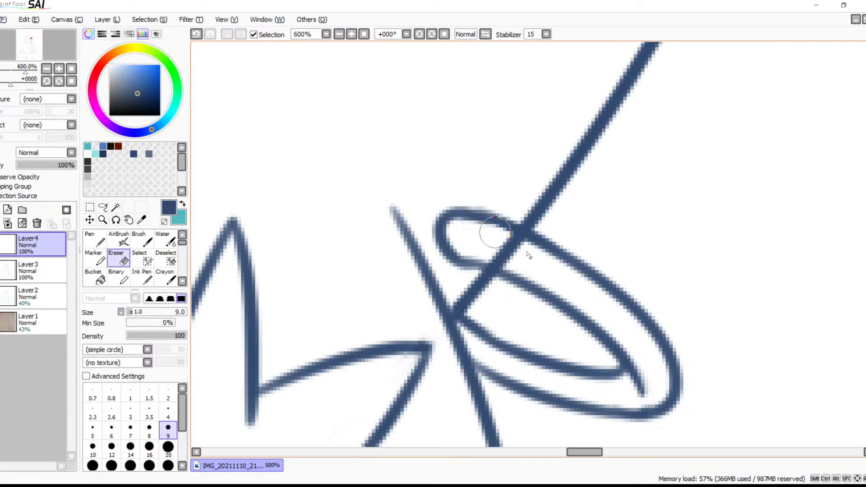
Try to erase the ear outline where it meets the ring's upper edge on Layer3, and undo the erasure
left_click(45, 272)
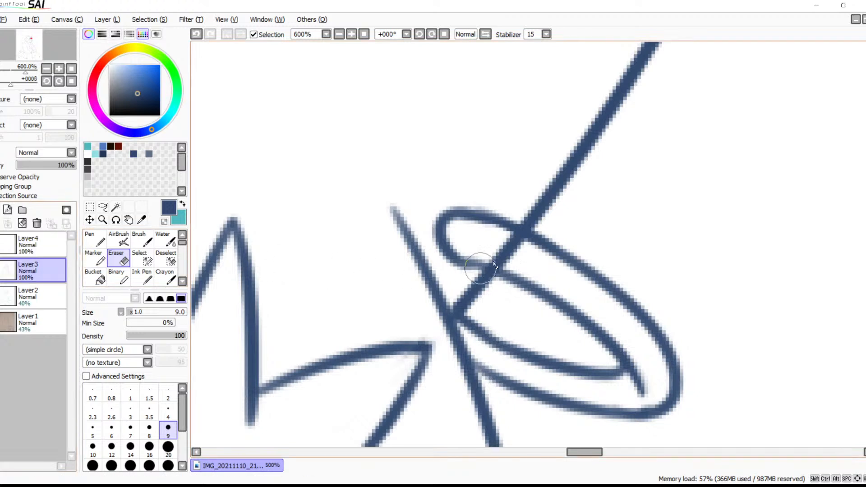
mouse_move(532, 205)
left_mouse_down()
mouse_move(461, 218)
mouse_move(497, 205)
mouse_move(560, 246)
left_mouse_up()
key("ctrl+z")
left_click(41, 245)
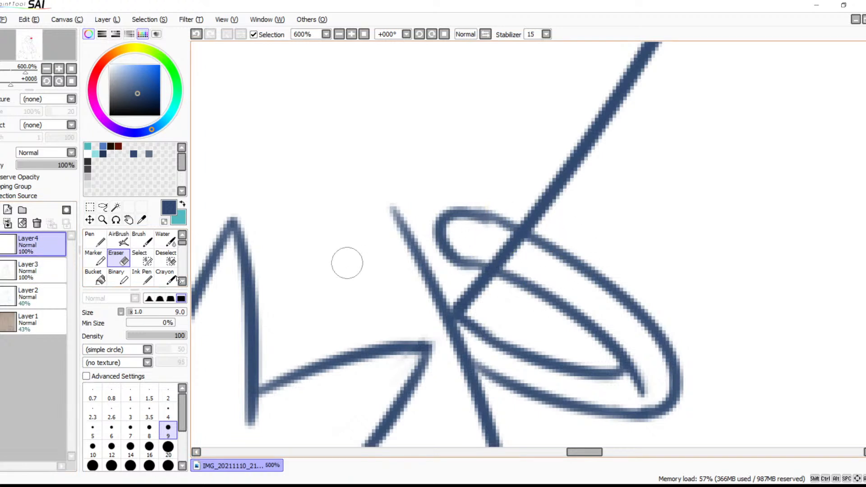
Erase the ear outline crossing the ring's band on Layer3 and re-ink the band's outer and inner edges at the gap
left_click(40, 270)
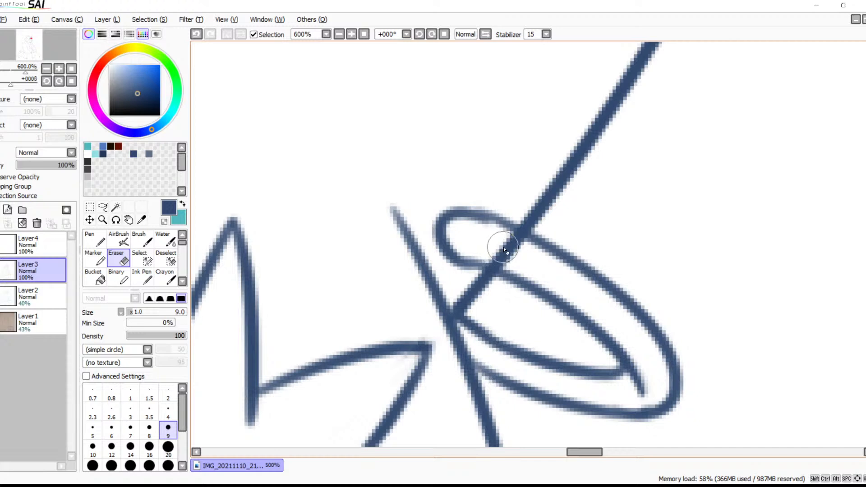
mouse_move(503, 246)
left_mouse_down()
mouse_move(518, 247)
mouse_move(493, 240)
mouse_move(516, 250)
mouse_move(501, 237)
mouse_move(513, 247)
mouse_move(497, 250)
mouse_move(502, 258)
mouse_move(499, 251)
left_mouse_up()
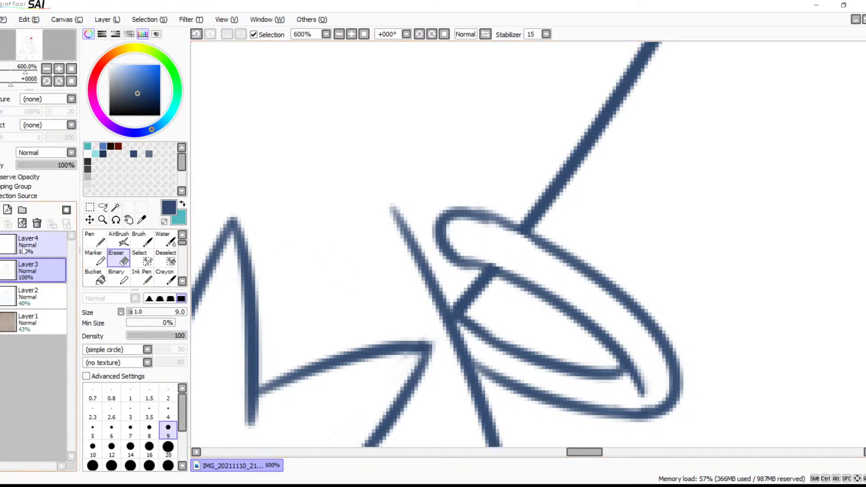
key("c")
key("b")
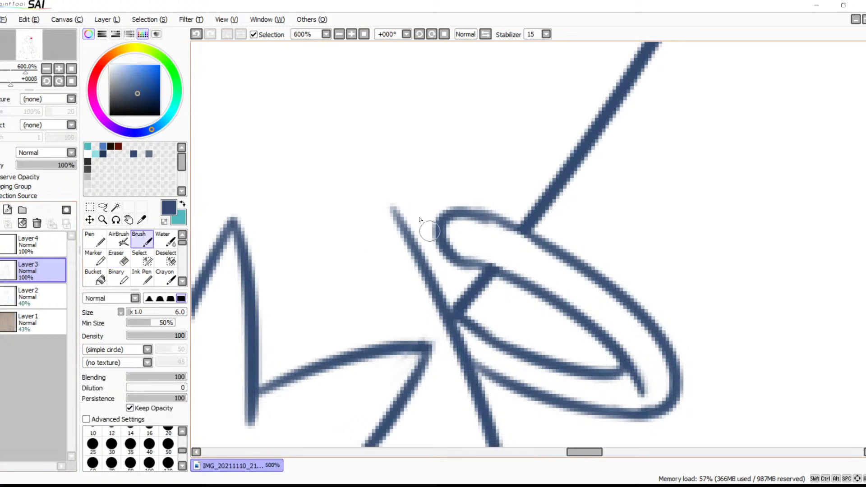
left_click_drag(463, 216, 566, 258)
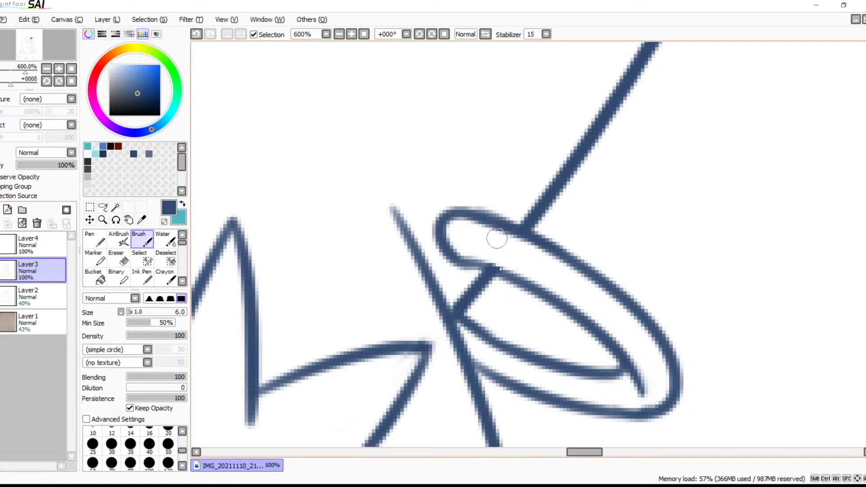
left_click_drag(460, 260, 547, 295)
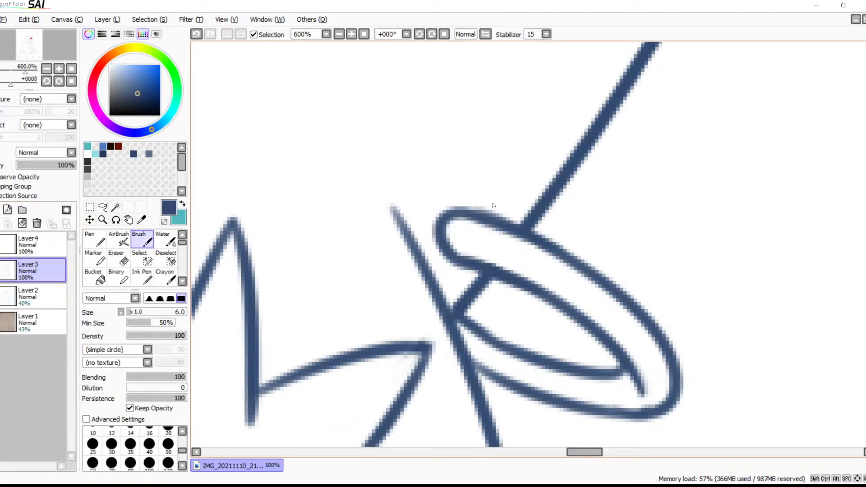
key("e")
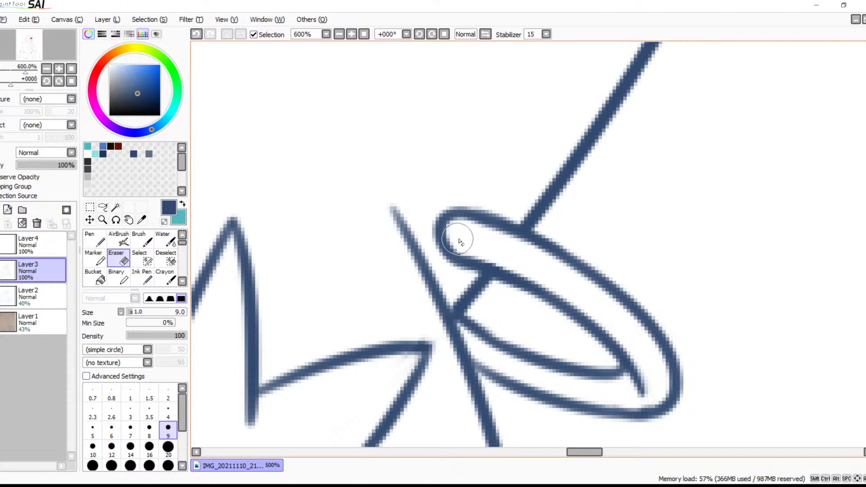
key("b")
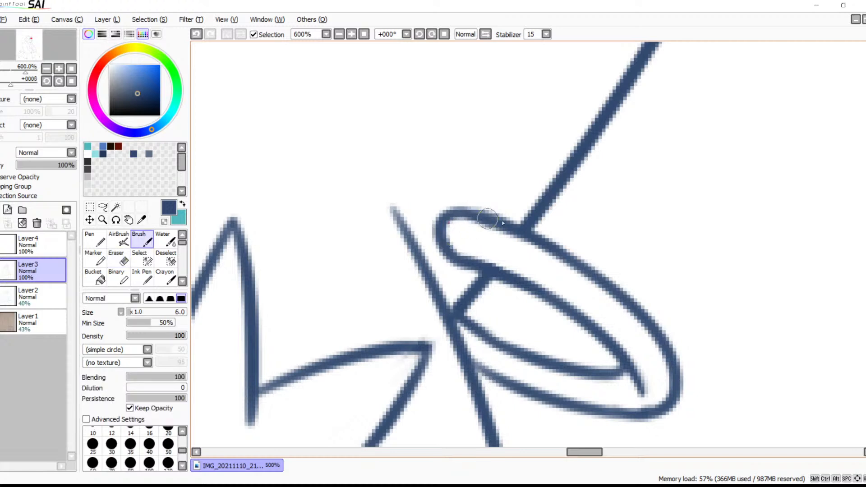
Select the background around the character and between the legs on Layer3 with the Magic Wand, and choose light grey for the Bucket
left_click(39, 241)
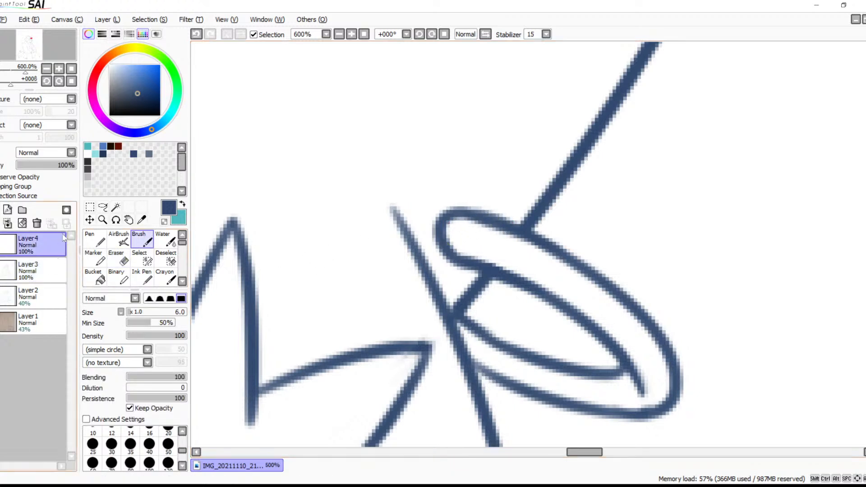
left_click(338, 35)
left_click(339, 35)
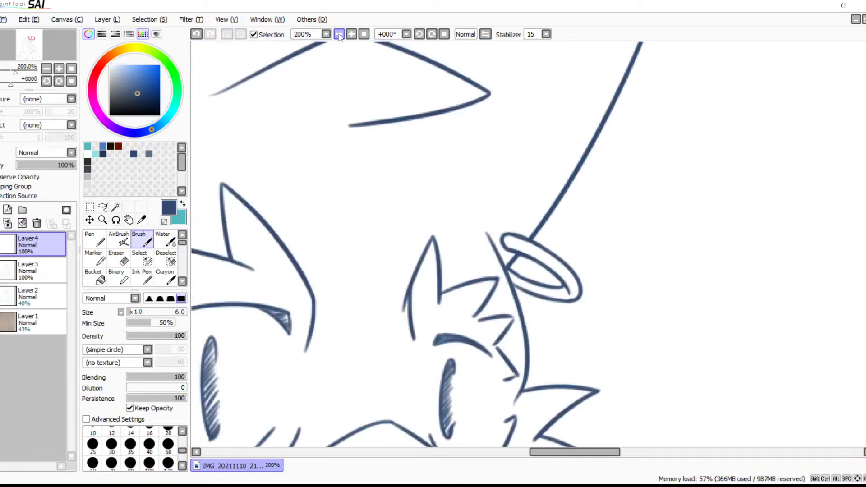
left_click(339, 35)
left_click(339, 35)
left_click(339, 34)
left_click_drag(511, 302, 420, 191)
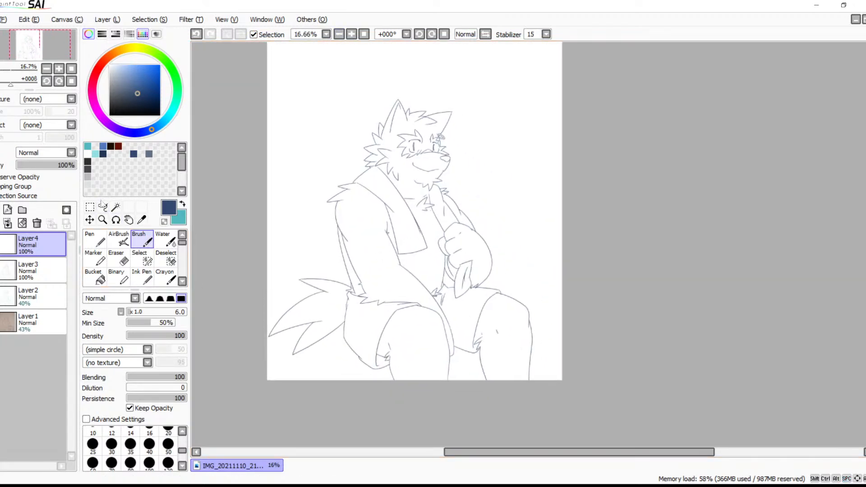
left_click(116, 207)
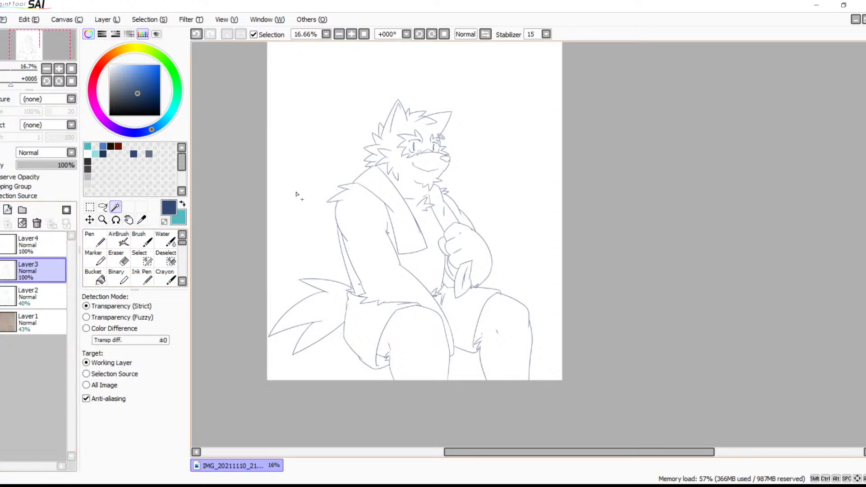
left_click(296, 195)
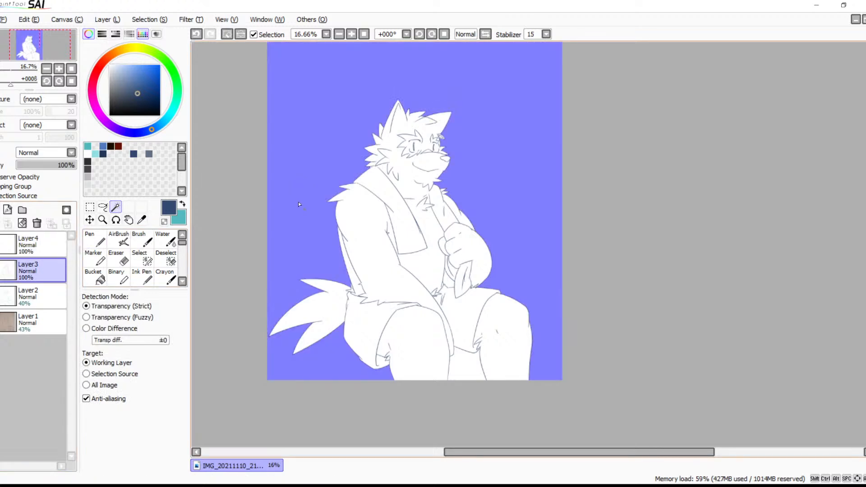
left_click(469, 375)
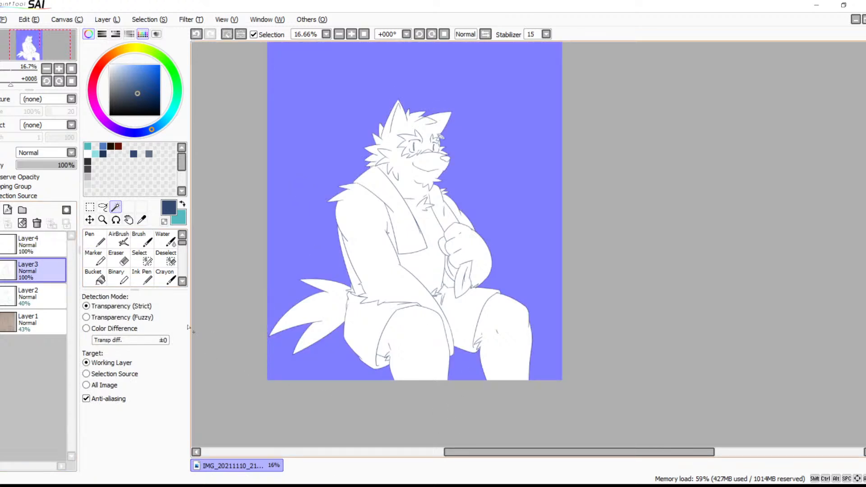
left_click(94, 277)
left_click(95, 185)
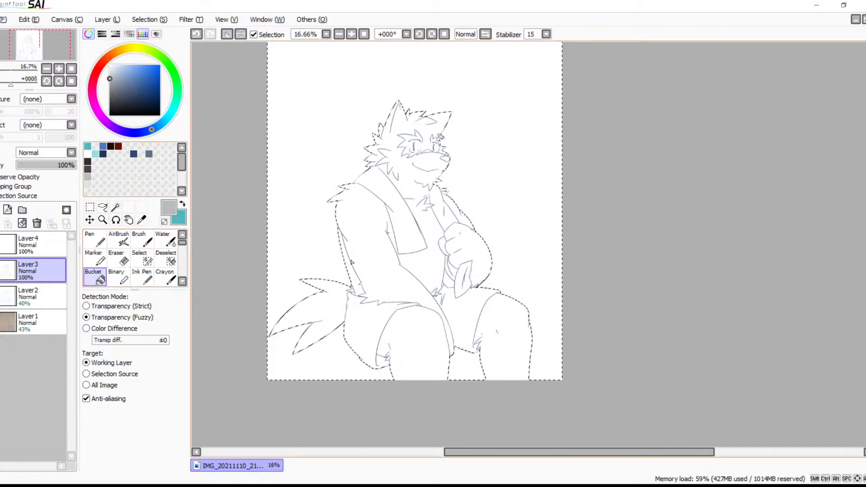
Try to fill the selected background with light grey on the line art layer, and undo the fill while restoring the selection
left_click(439, 348)
left_click(467, 363)
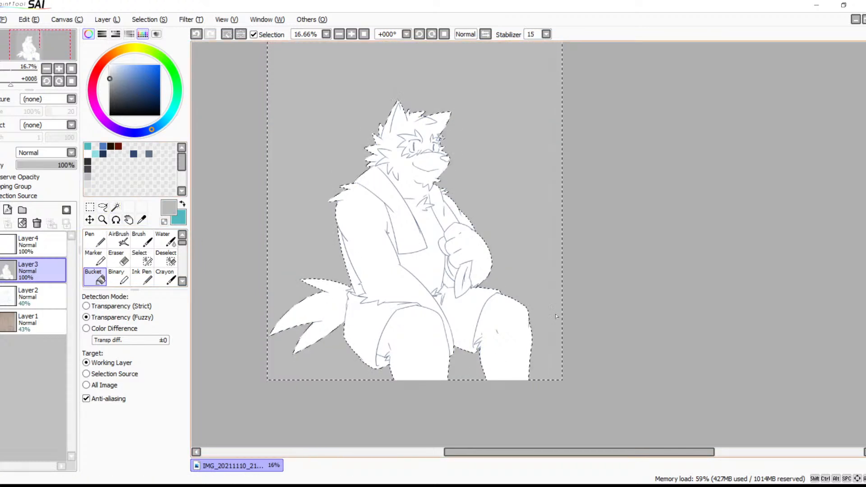
key("ctrl+d")
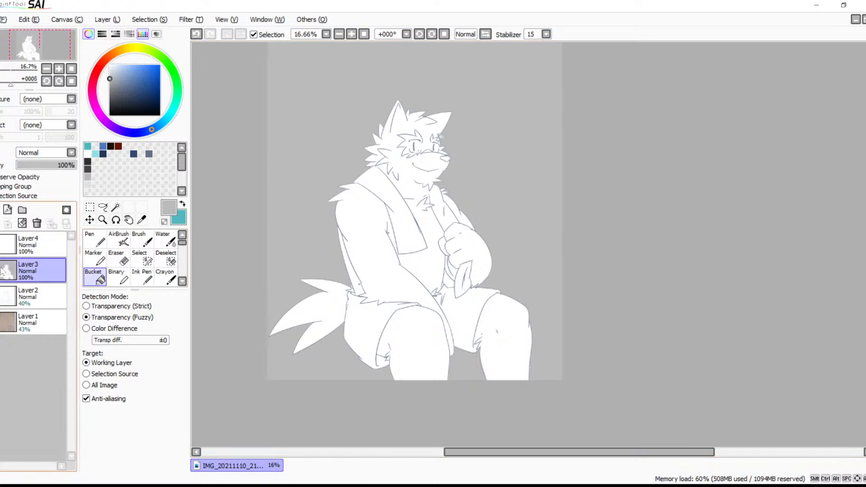
key("ctrl+z")
key("ctrl+z")
key("ctrl+z")
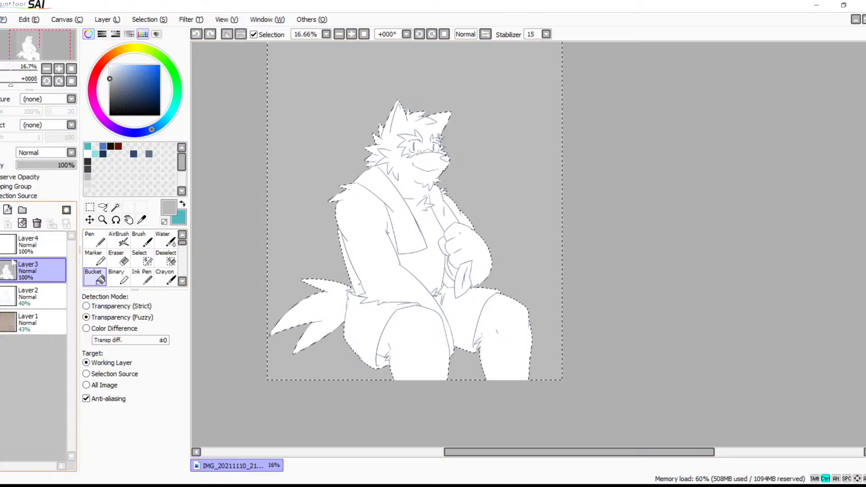
Fill the selected background with light grey on Layer4 placed beneath the line art, deselect, and add a new layer above it
left_click(27, 245)
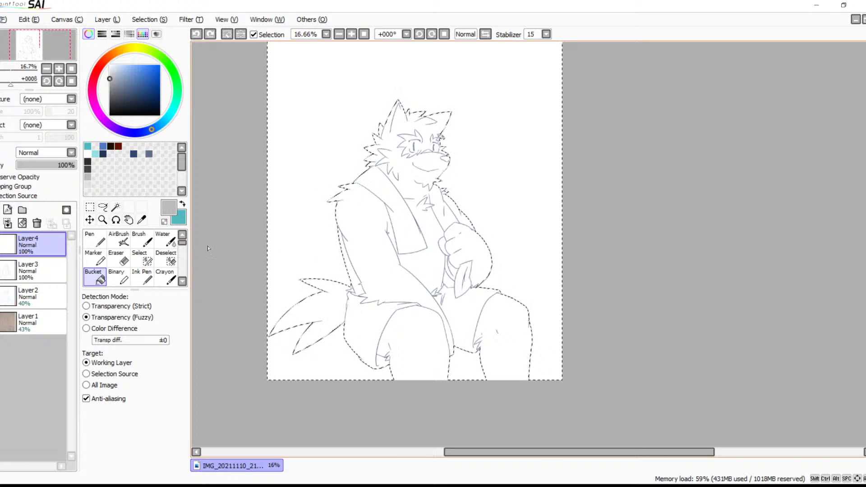
left_click_drag(52, 241, 50, 284)
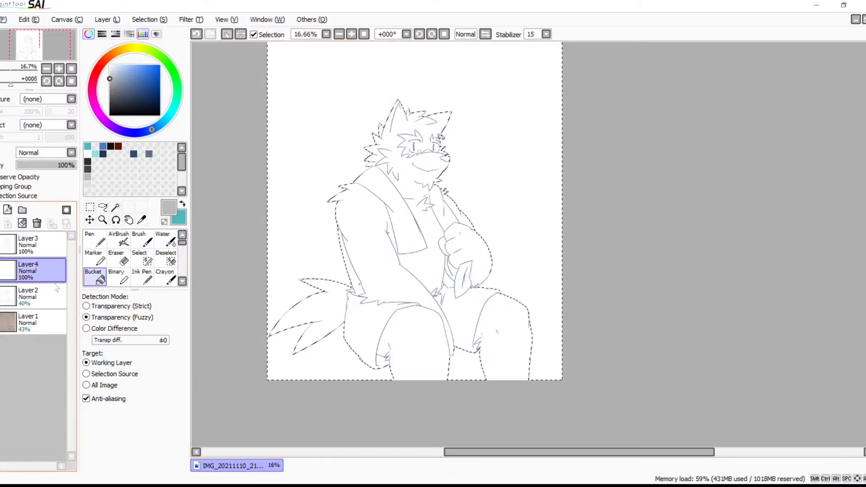
left_click(465, 355)
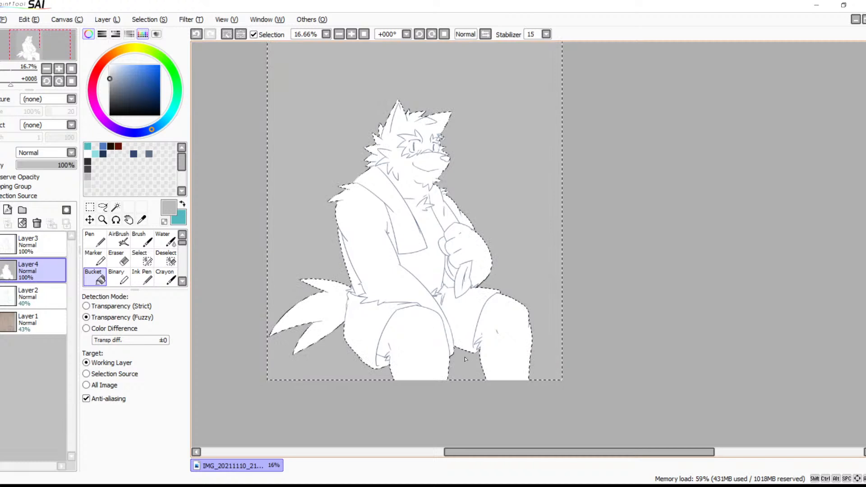
key("ctrl+d")
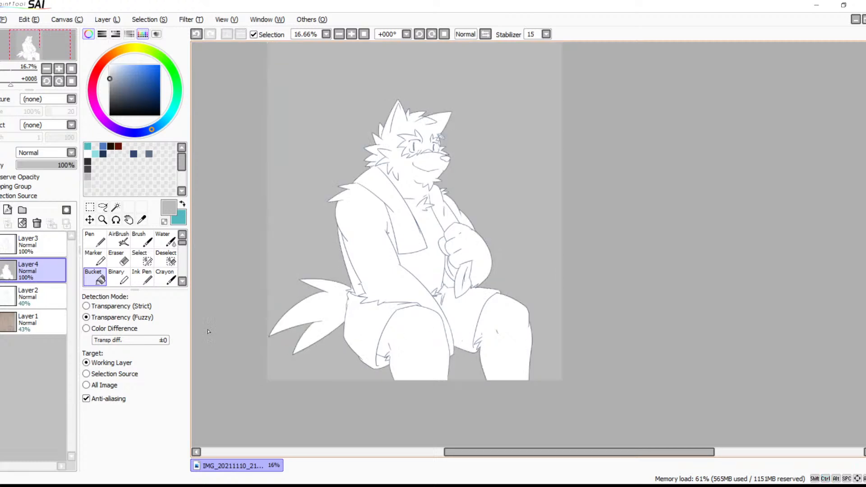
left_click(7, 210)
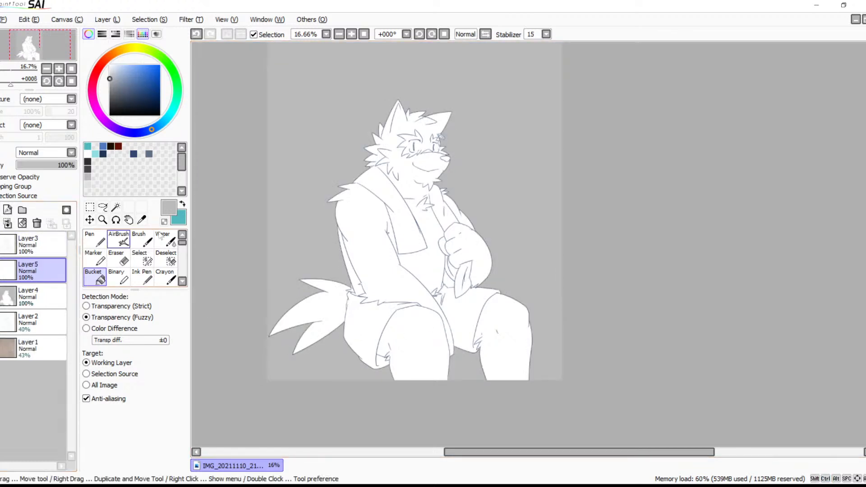
Select the gap between the torso and forearm beneath the fist from Layer3, fill it light grey on Layer4, and deselect
left_click(351, 34)
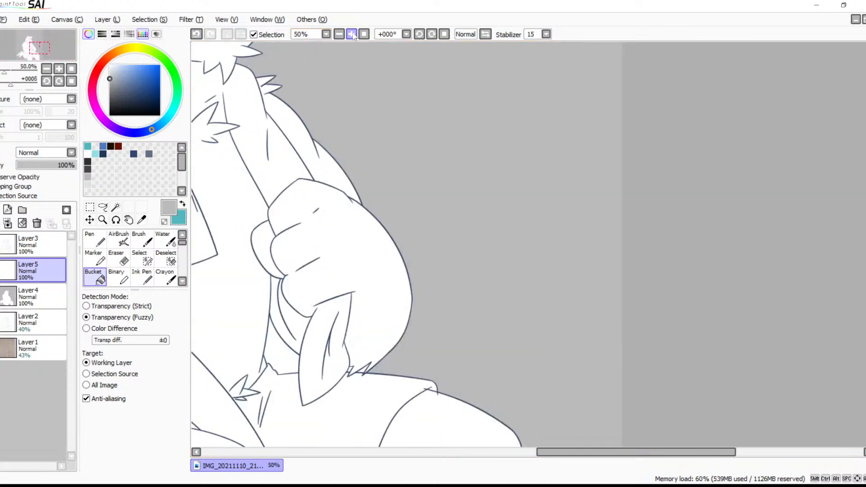
left_click_drag(336, 211, 576, 161)
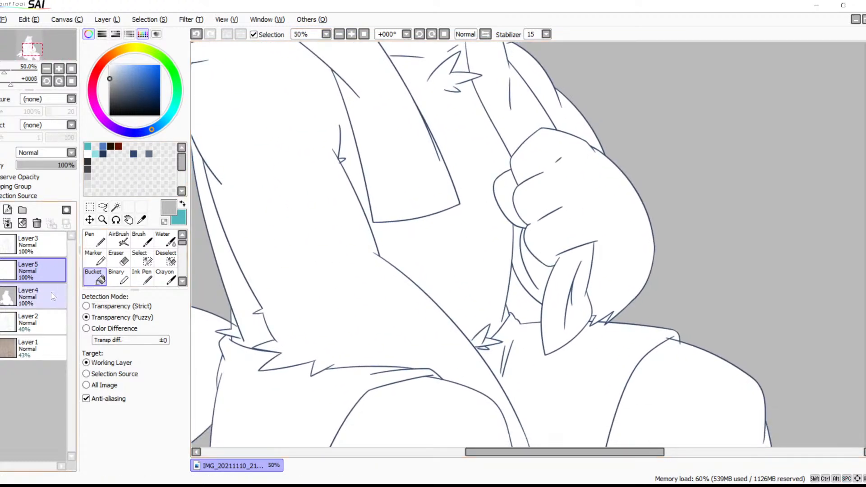
left_click(41, 244)
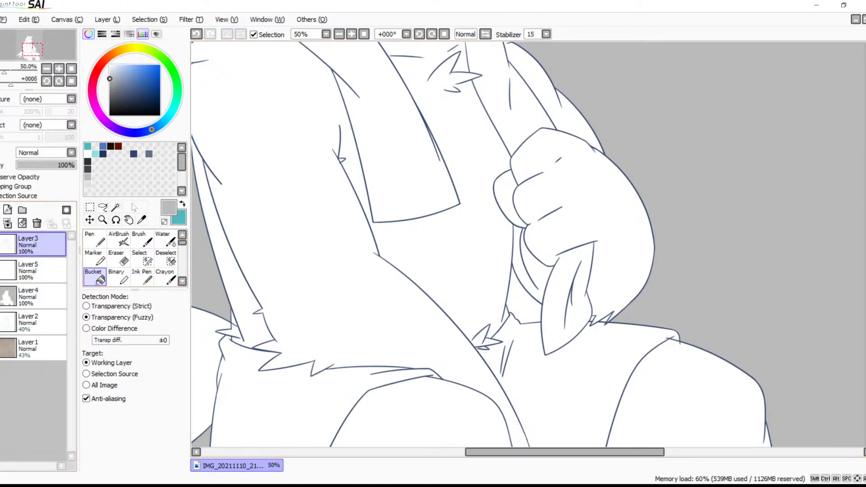
left_click(116, 206)
left_click(530, 300)
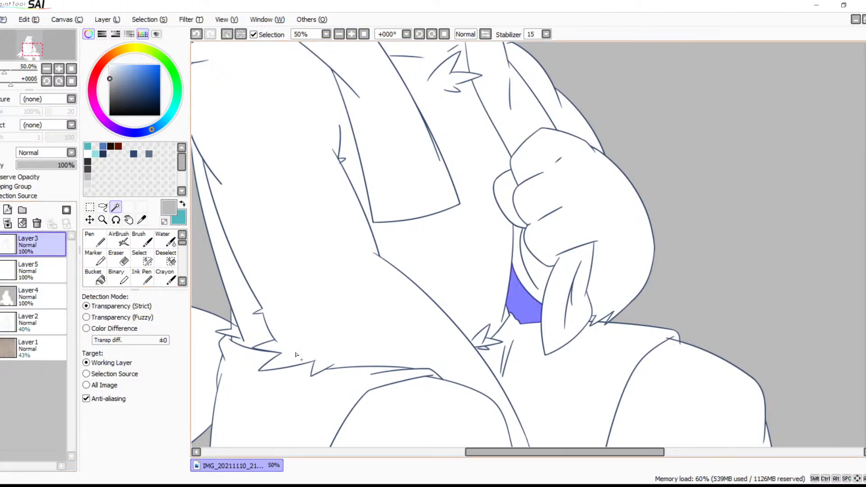
left_click(40, 295)
left_click(94, 276)
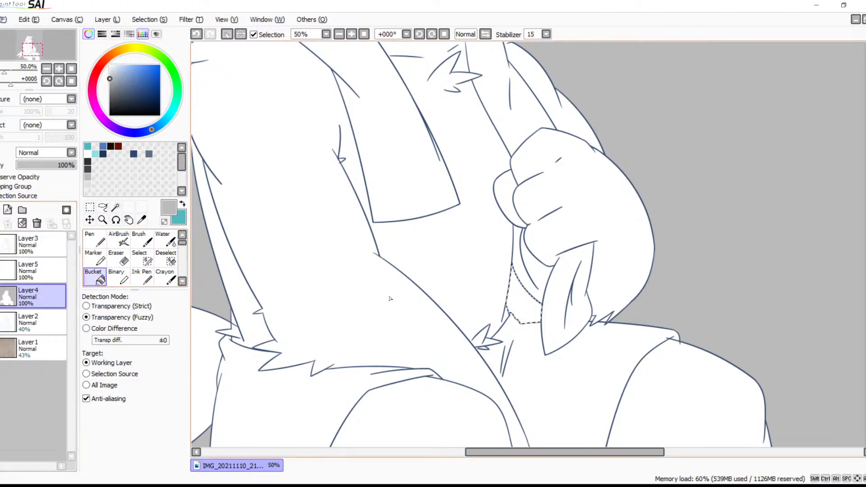
left_click(516, 279)
key("ctrl+d")
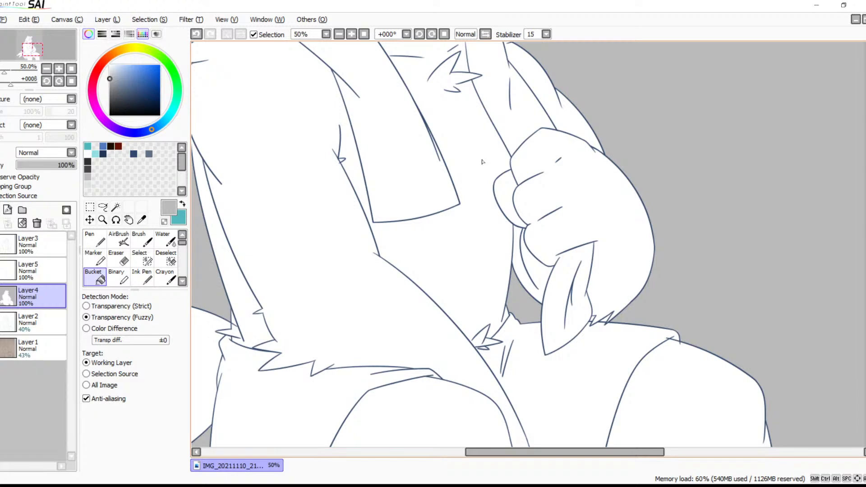
Make Layer5 the working layer and choose slate grey for the Brush around the face
left_click_drag(486, 186, 512, 351)
left_click(47, 272)
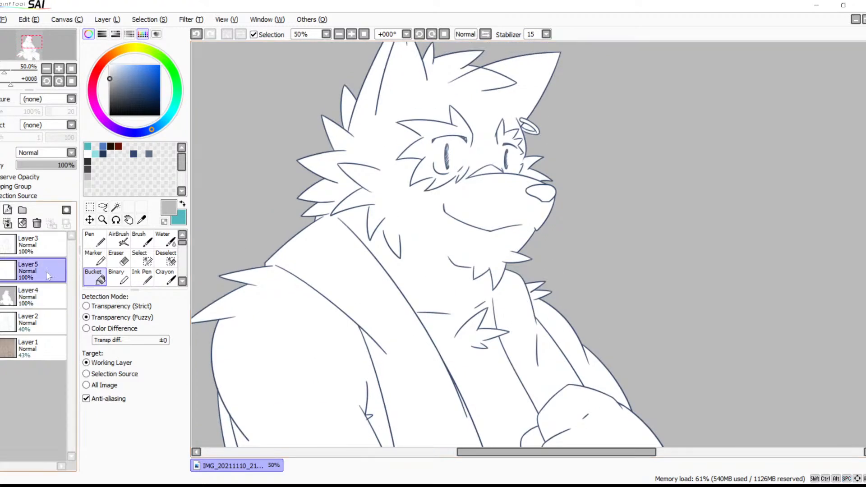
left_click(149, 155)
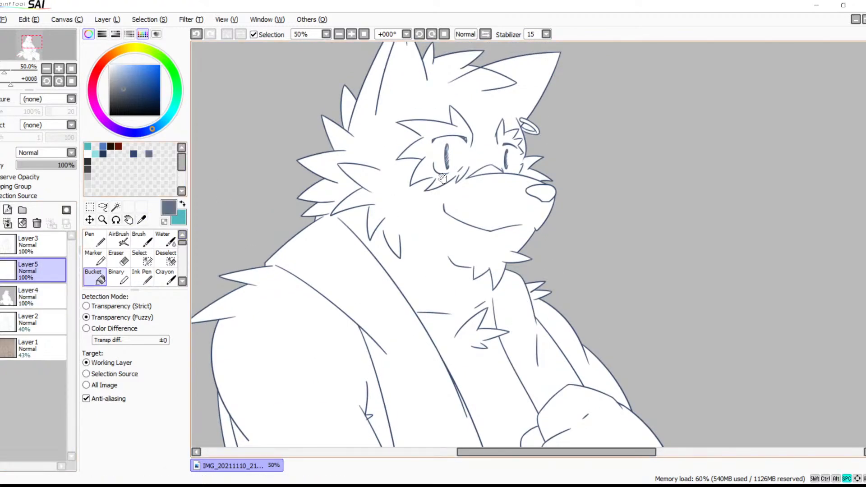
left_click_drag(453, 82, 341, 122)
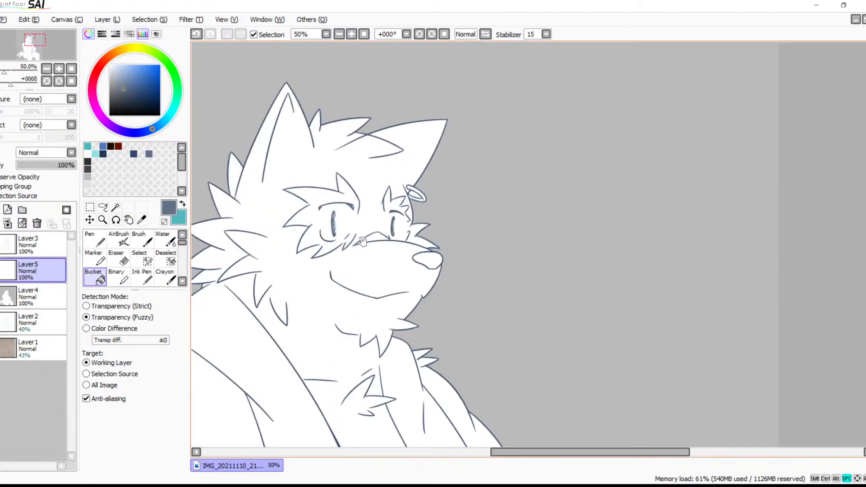
left_click(352, 35)
left_click(351, 34)
left_click_drag(303, 163, 493, 264)
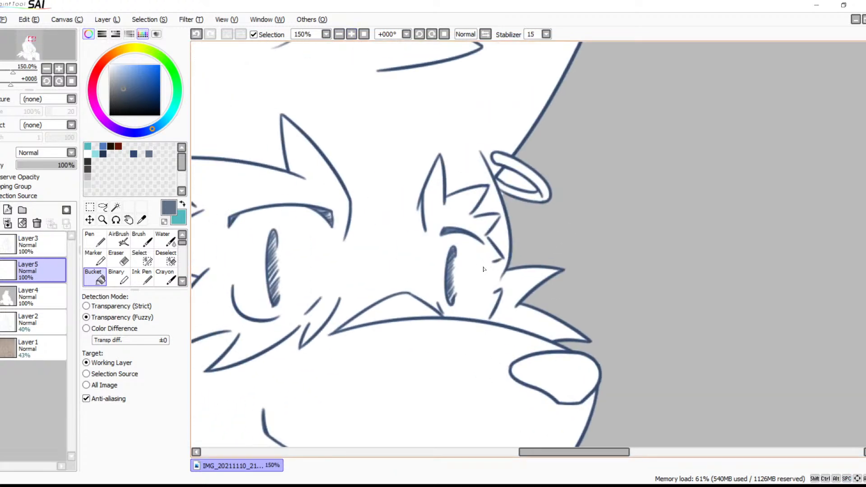
left_click_drag(481, 269, 504, 218)
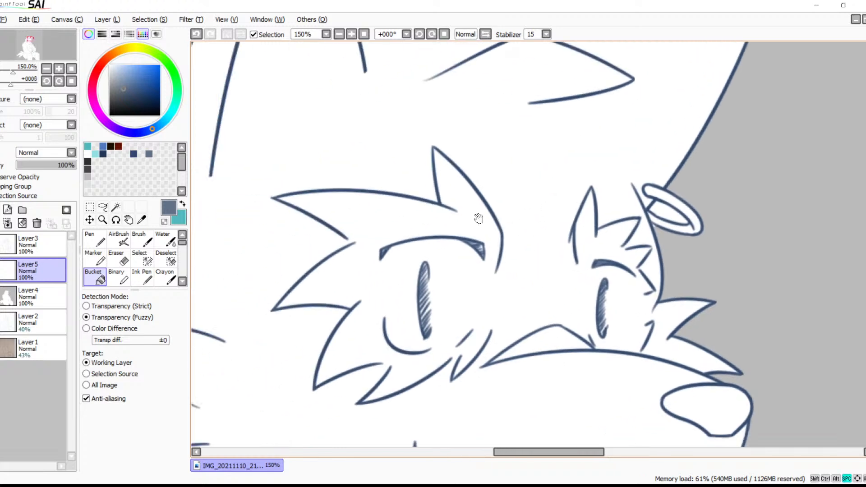
key("b")
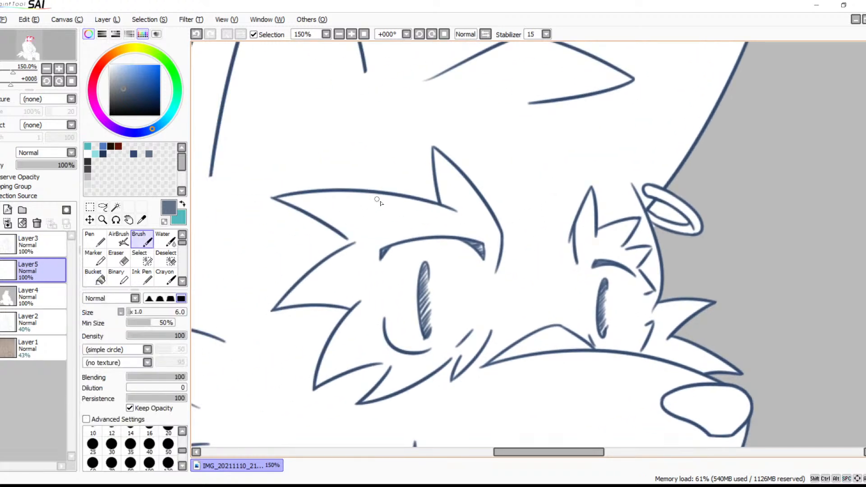
mouse_move(363, 213)
left_mouse_down()
mouse_move(508, 176)
mouse_move(487, 142)
mouse_move(479, 282)
mouse_move(466, 249)
left_mouse_up()
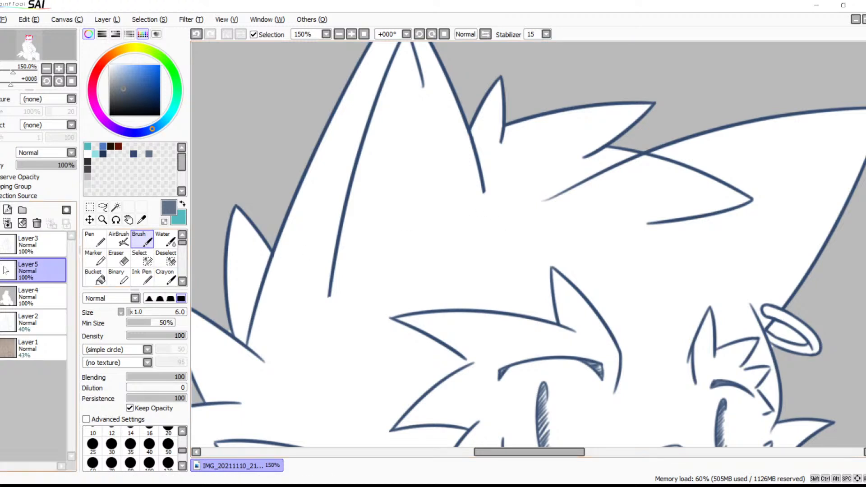
Show the Layer2 sketch and erase the ringed ear's upper outline on Layer3 where it runs through the hair tuft into the head
left_click(3, 321)
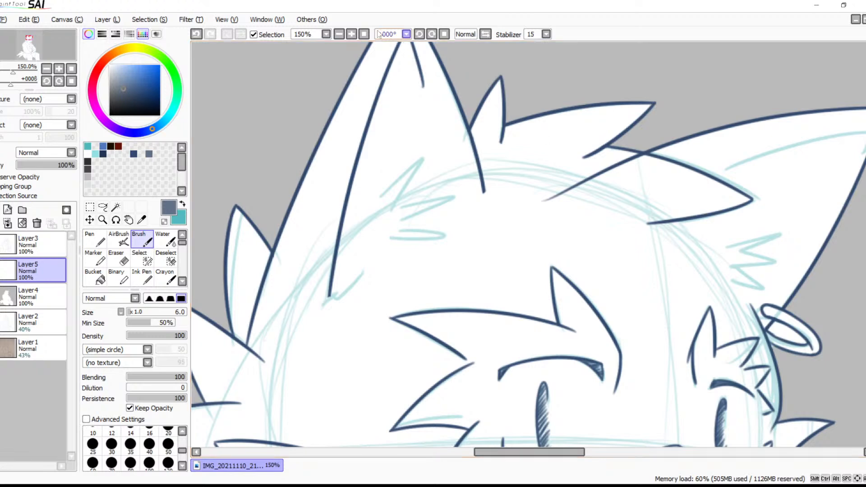
left_click(351, 34)
left_click(352, 34)
left_click_drag(551, 123, 403, 225)
key("e")
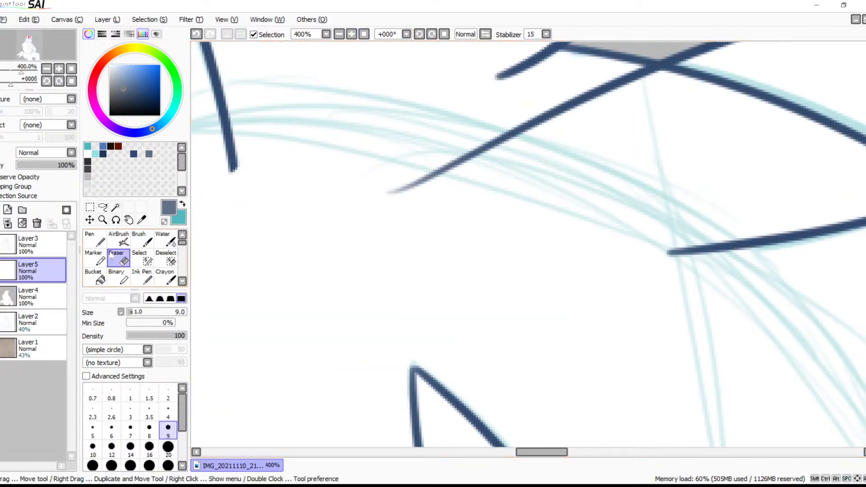
left_click(67, 243)
mouse_move(391, 194)
left_mouse_down()
mouse_move(585, 92)
mouse_move(473, 162)
mouse_move(604, 86)
mouse_move(596, 96)
mouse_move(585, 89)
mouse_move(631, 74)
mouse_move(649, 81)
mouse_move(638, 72)
mouse_move(669, 83)
left_mouse_up()
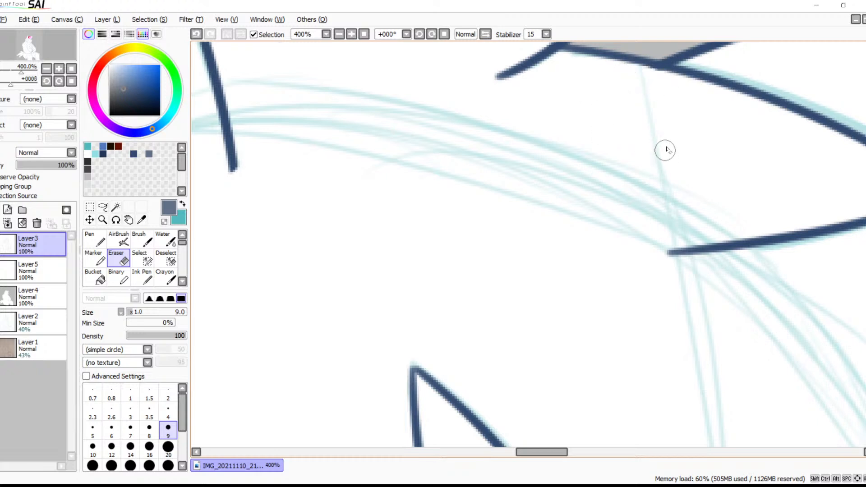
key("ctrl+z")
mouse_move(597, 81)
left_mouse_down()
mouse_move(651, 84)
mouse_move(627, 86)
mouse_move(637, 84)
mouse_move(624, 68)
left_mouse_up()
left_click_drag(677, 84, 634, 71)
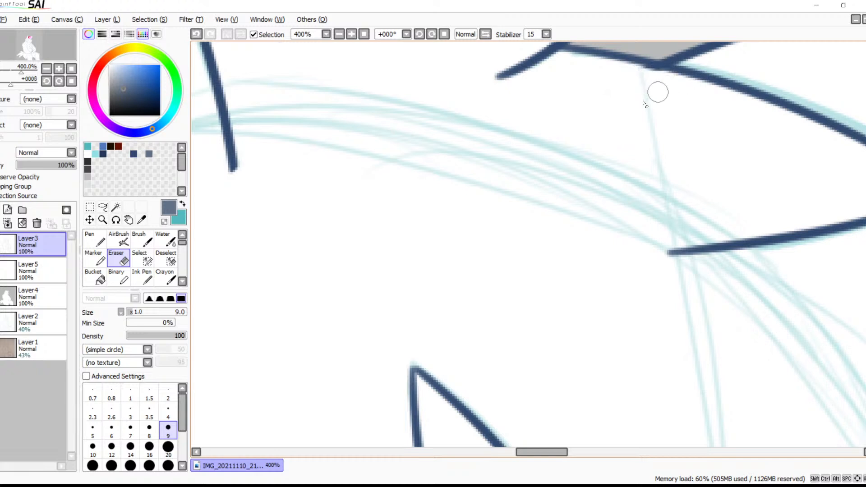
Ink the inner contour of the ringed ear on Layer3 with the dark blue Brush, ending in a short hook near the tip
key("b")
mouse_move(622, 118)
left_mouse_down()
mouse_move(567, 127)
mouse_move(609, 135)
mouse_move(513, 128)
left_mouse_up()
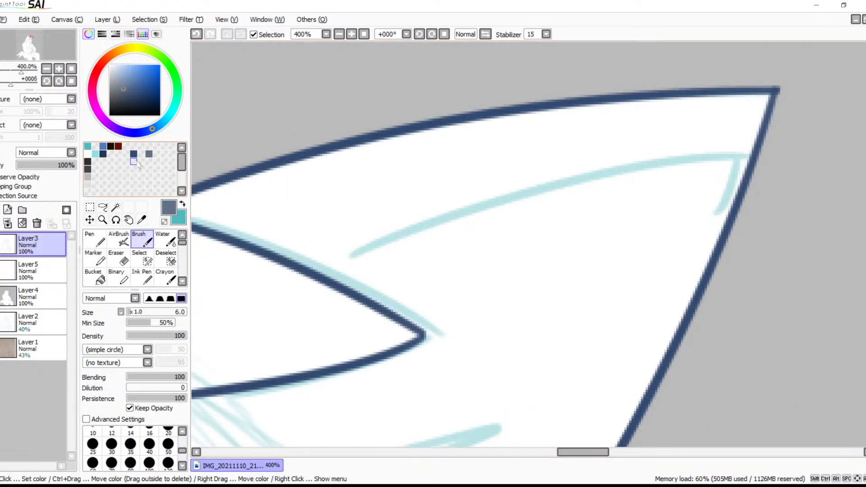
key("x")
left_click(134, 154)
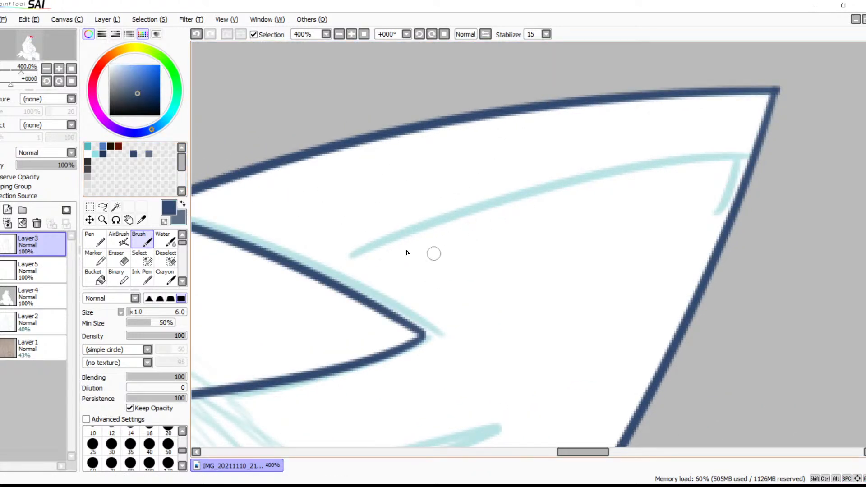
mouse_move(352, 255)
left_mouse_down()
mouse_move(441, 214)
mouse_move(671, 149)
left_mouse_up()
key("ctrl+z")
left_click_drag(350, 255, 762, 137)
key("ctrl+z")
mouse_move(334, 257)
left_mouse_down()
mouse_move(477, 197)
mouse_move(725, 144)
mouse_move(703, 204)
left_mouse_up()
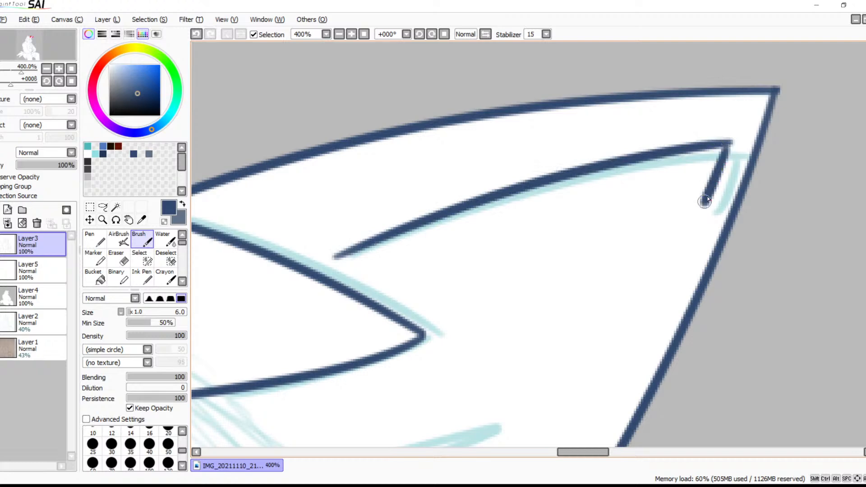
Ink the zigzag fur tuft at the base of the ringed ear in dark blue, following the sketch
left_click_drag(655, 236, 703, 151)
left_click_drag(513, 360, 652, 104)
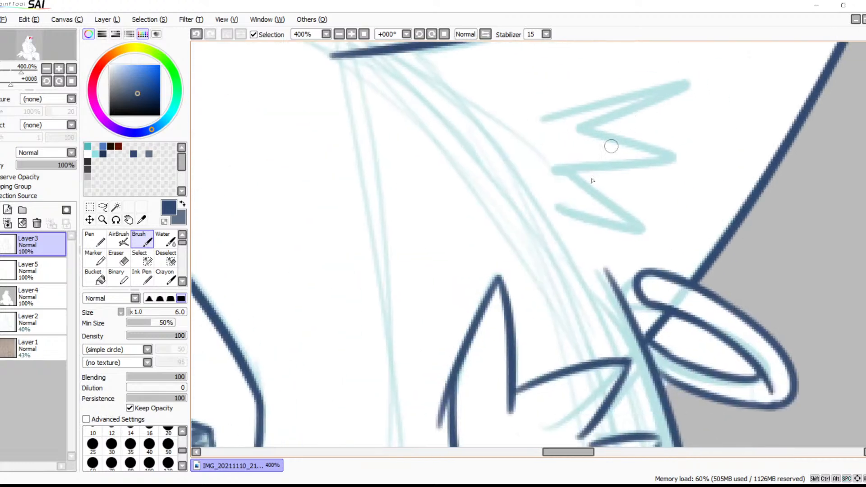
left_click_drag(543, 116, 696, 82)
mouse_move(568, 134)
left_mouse_down()
mouse_move(683, 145)
mouse_move(529, 174)
mouse_move(586, 190)
mouse_move(650, 229)
mouse_move(546, 210)
left_mouse_up()
Ink the spiky fur tuft inside the other ear in dark blue and erase the overshoot at its lowest tip
left_click_drag(605, 209, 660, 286)
left_click_drag(459, 216, 780, 158)
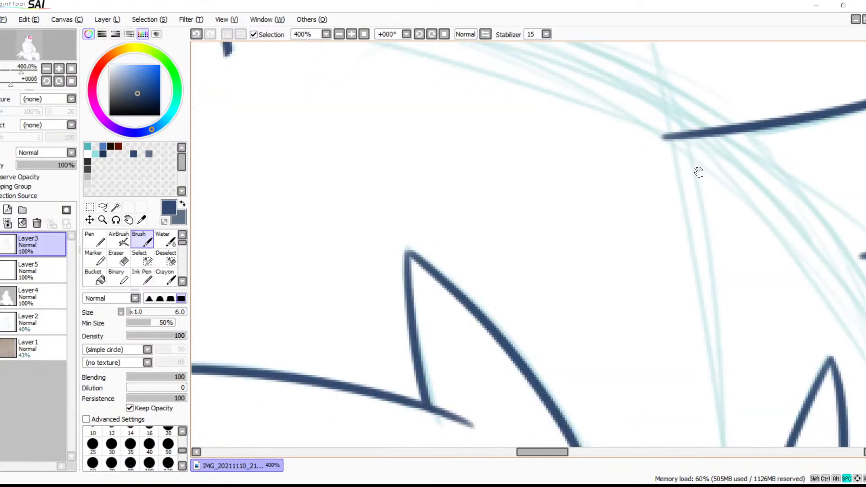
left_click_drag(311, 211, 580, 168)
left_click_drag(460, 91, 591, 222)
mouse_move(463, 52)
left_mouse_down()
mouse_move(353, 178)
mouse_move(451, 141)
left_mouse_up()
mouse_move(406, 188)
left_mouse_down()
mouse_move(590, 151)
mouse_move(429, 233)
mouse_move(538, 246)
left_mouse_up()
left_click_drag(383, 265, 556, 234)
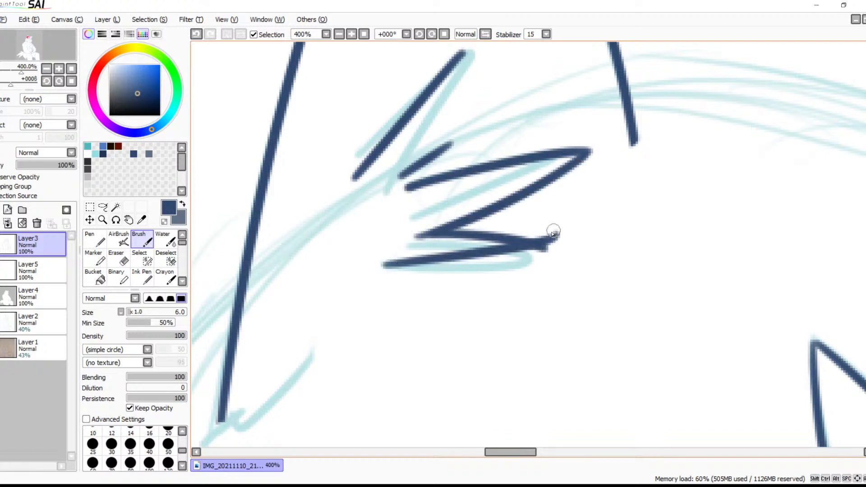
key("ctrl+z")
left_click_drag(384, 266, 555, 245)
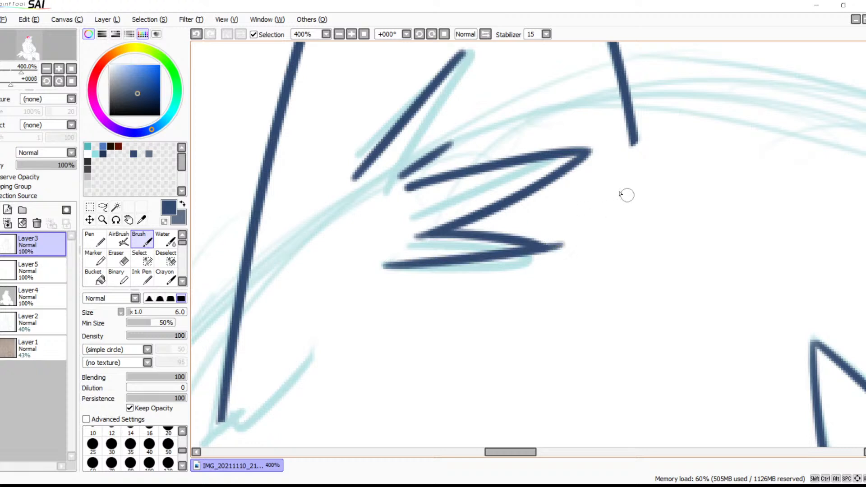
key("e")
mouse_move(572, 237)
left_mouse_down()
mouse_move(548, 242)
mouse_move(547, 256)
left_mouse_up()
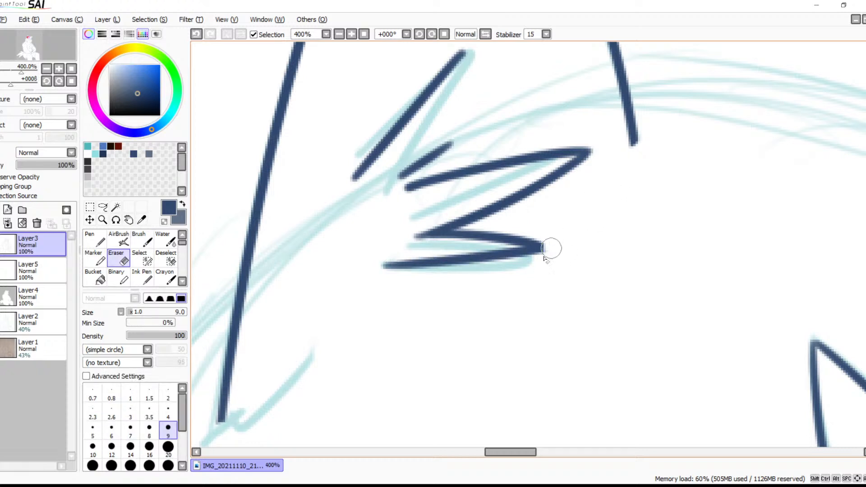
Select the opening inside the ear ring from Layer3, fill it light grey on Layer4, deselect, and switch back to the Brush
mouse_move(634, 232)
left_mouse_down()
mouse_move(532, 250)
mouse_move(427, 253)
mouse_move(510, 267)
mouse_move(389, 220)
mouse_move(353, 168)
left_mouse_up()
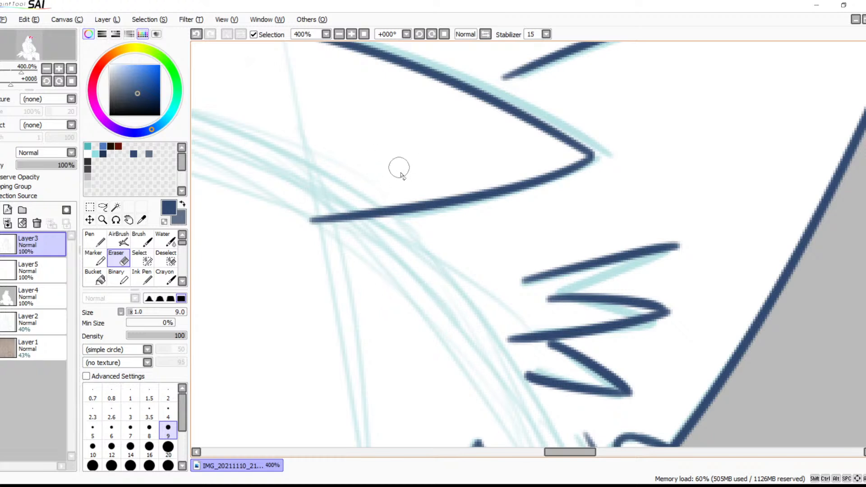
left_click(339, 34)
left_click(339, 34)
mouse_move(457, 263)
left_mouse_down()
mouse_move(440, 144)
mouse_move(426, 188)
left_mouse_up()
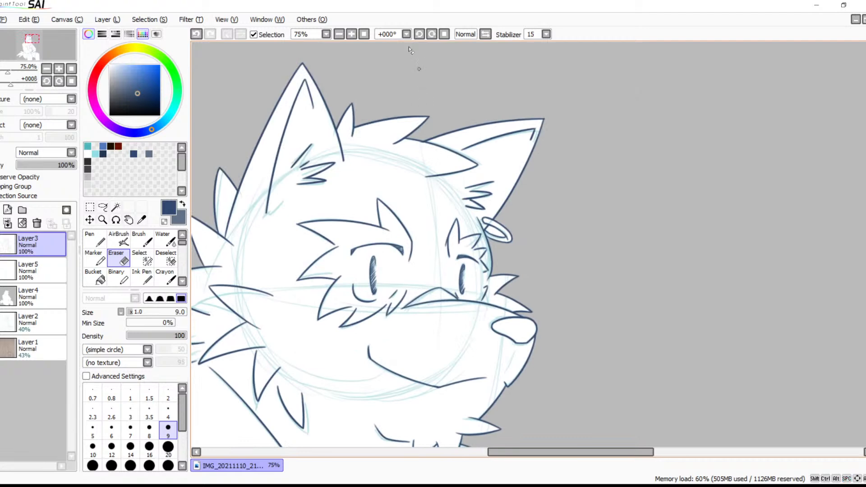
left_click(351, 34)
left_click(352, 34)
left_click(351, 34)
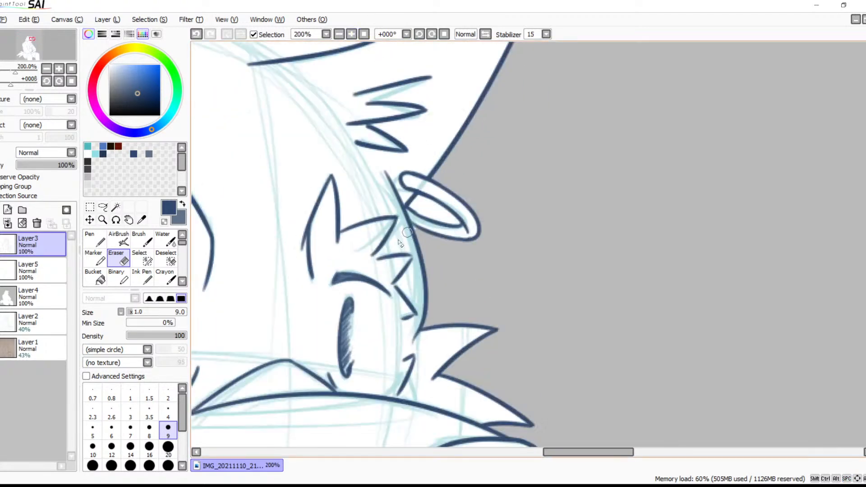
left_click(32, 264)
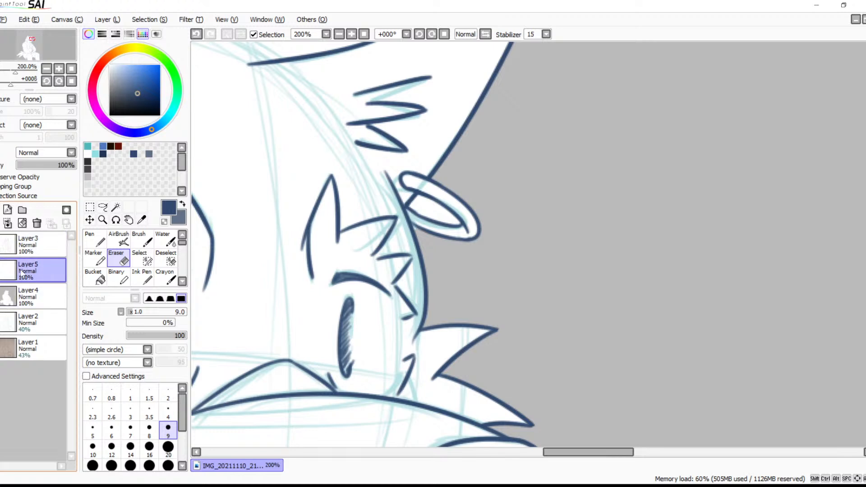
left_click(32, 243)
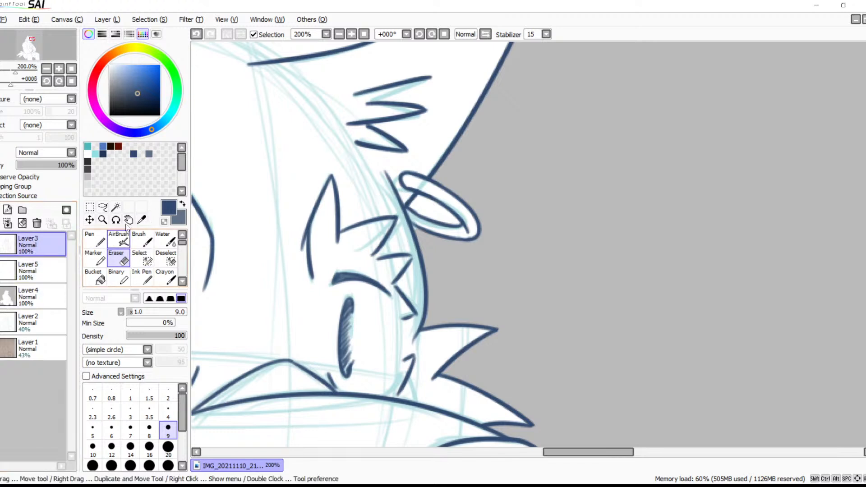
left_click(116, 207)
left_click(437, 211)
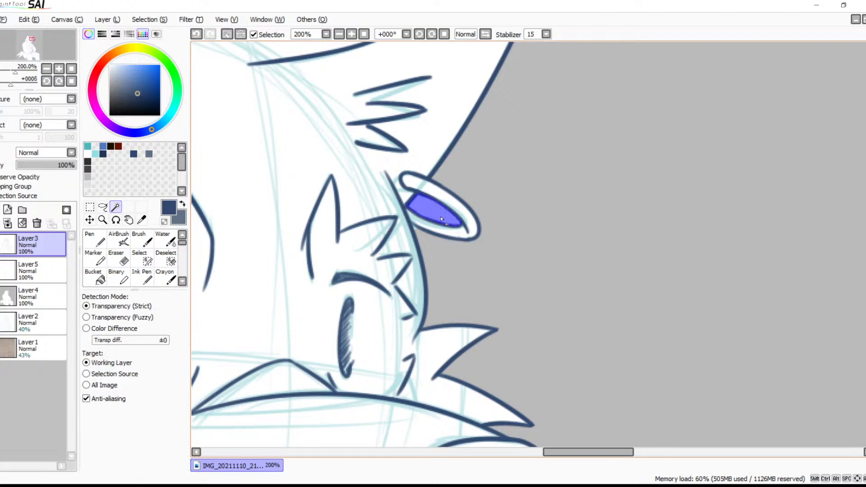
left_click(45, 296)
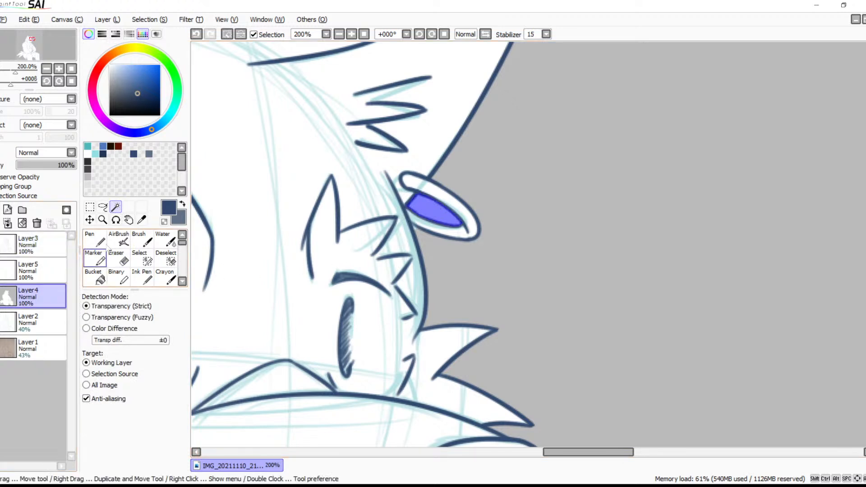
left_click(87, 176)
left_click(95, 278)
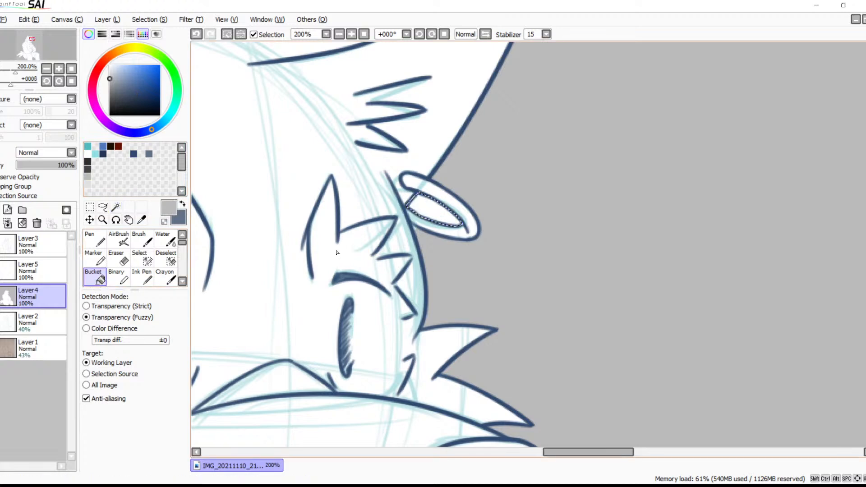
left_click(428, 219)
key("ctrl+d")
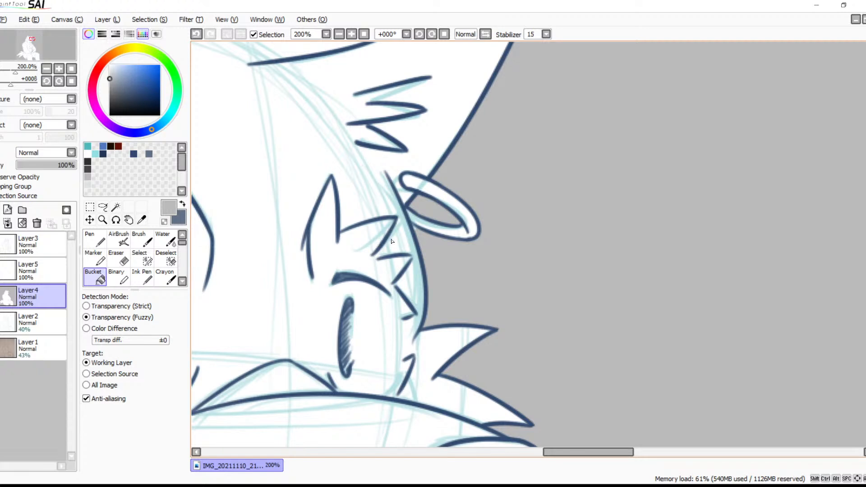
key("b")
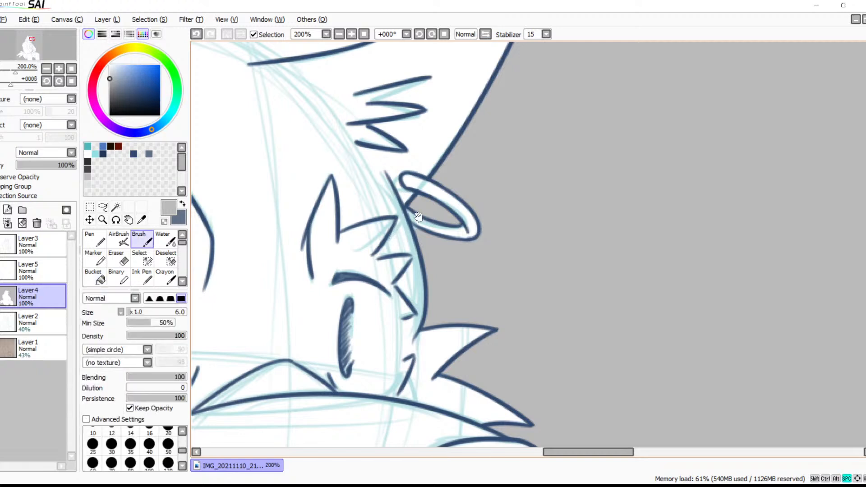
Erase the stray line end outside the fur spike above the far eye on Layer3
left_click_drag(415, 236, 569, 200)
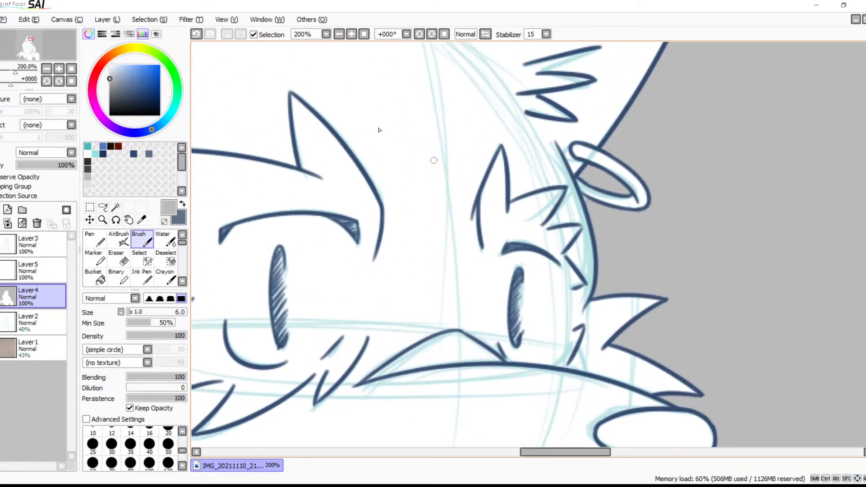
left_click(351, 35)
left_click(352, 35)
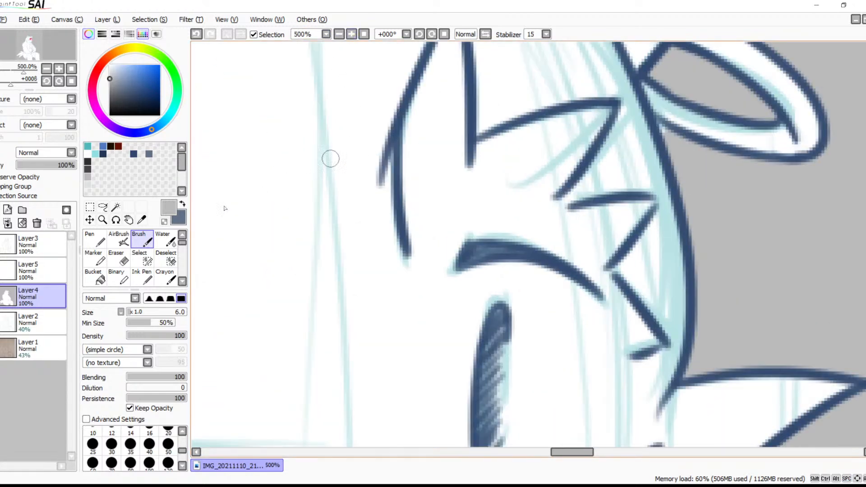
left_click(41, 244)
key("e")
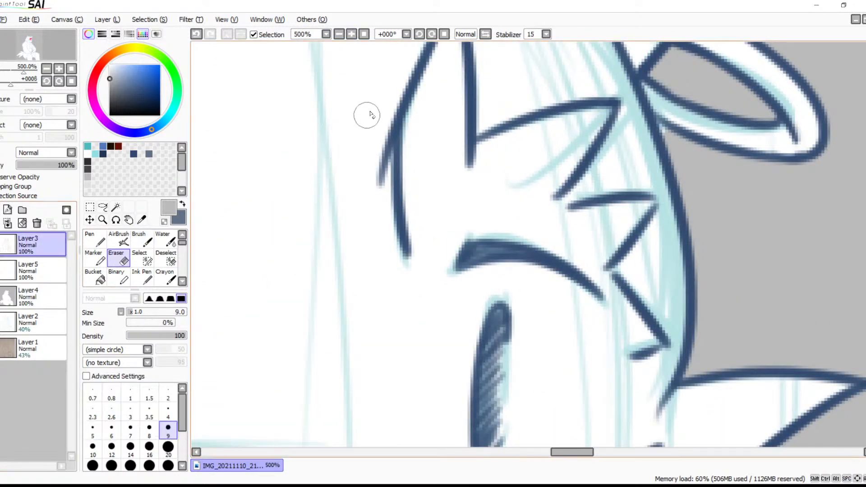
left_click_drag(376, 117, 371, 213)
left_click_drag(383, 103, 374, 204)
left_click_drag(380, 152, 367, 187)
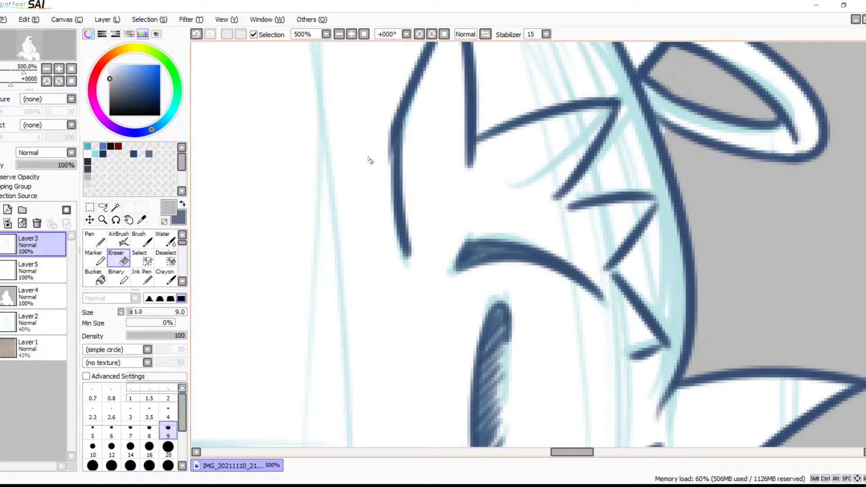
Smooth the trimmed spot on the fur spike with a dark blue Brush stroke and hide the light blue sketch
key("b")
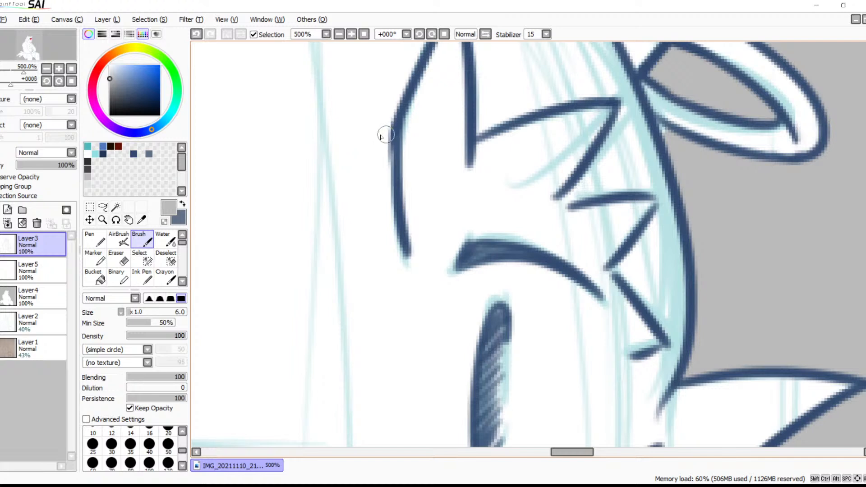
left_click(134, 154)
left_click_drag(396, 127, 402, 198)
key("ctrl+z")
mouse_move(395, 122)
left_mouse_down()
mouse_move(400, 216)
mouse_move(561, 129)
left_mouse_up()
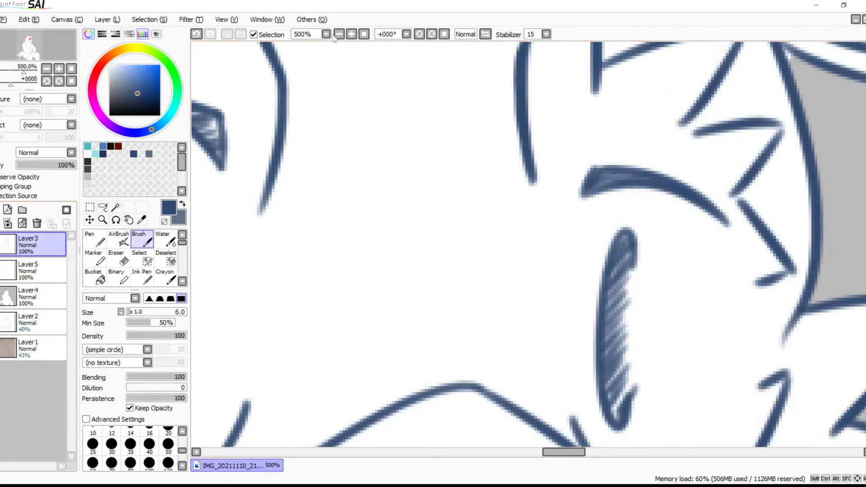
Examine the line art of the whole figure and the face without the sketch
left_click(338, 35)
left_click(338, 34)
left_click(339, 34)
left_click(338, 35)
left_click(339, 35)
left_click(339, 35)
left_click(339, 36)
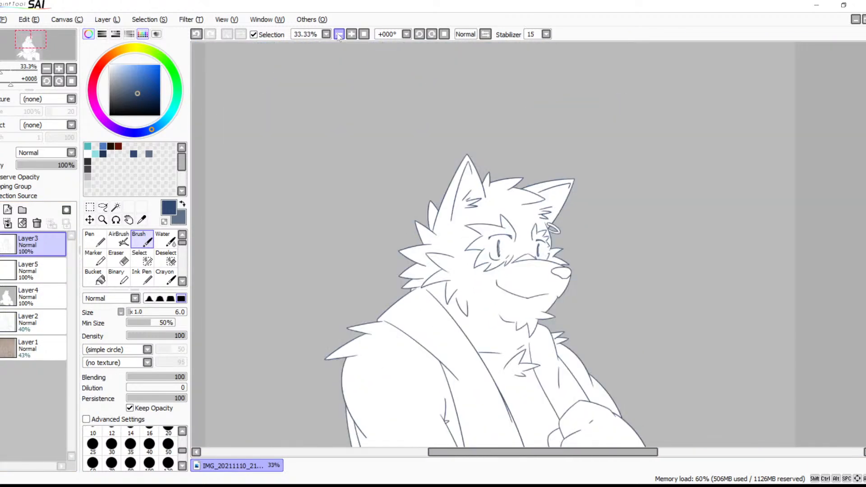
left_click(338, 34)
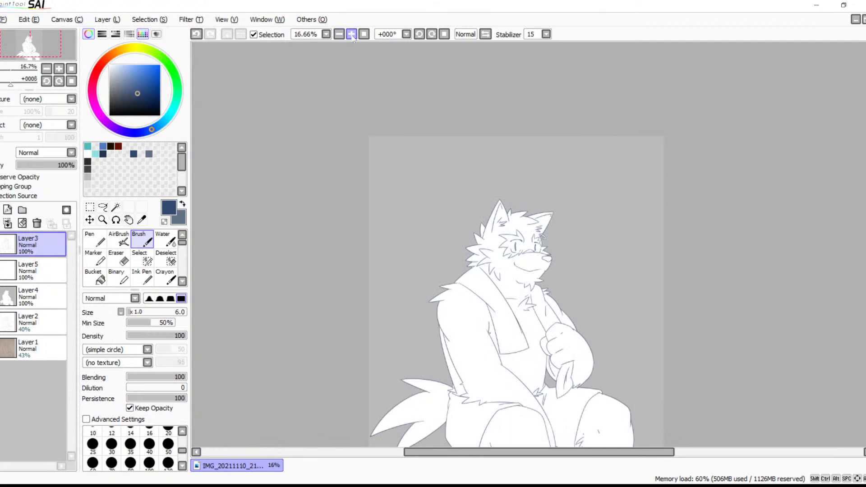
left_click(351, 34)
left_click(351, 34)
left_click(351, 34)
left_click(351, 34)
left_click(351, 34)
left_click(351, 34)
left_click(351, 34)
key("space")
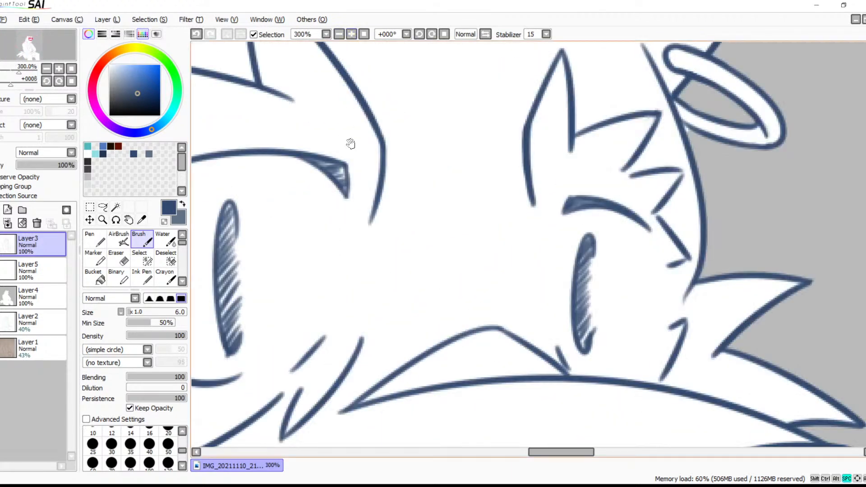
left_click_drag(344, 136, 552, 149)
left_click_drag(490, 187, 578, 167)
key("x")
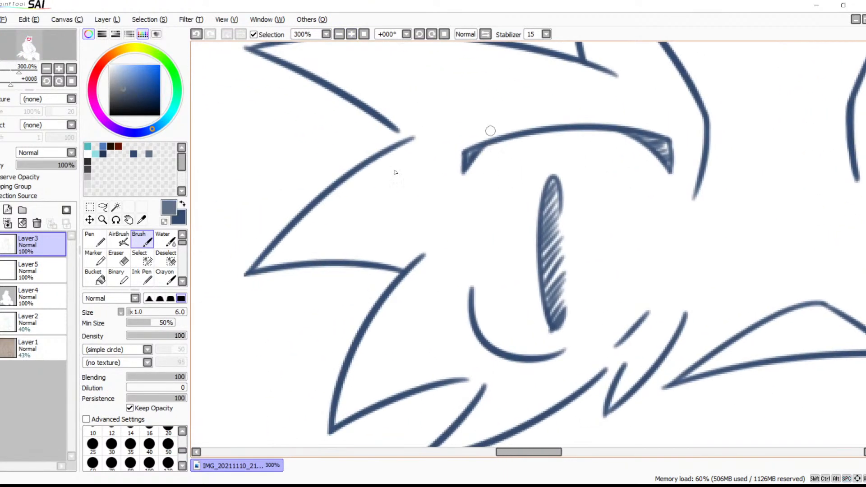
left_click(41, 270)
key("space")
mouse_move(502, 310)
left_mouse_down()
mouse_move(331, 157)
mouse_move(441, 247)
mouse_move(483, 126)
mouse_move(361, 304)
mouse_move(215, 264)
left_mouse_up()
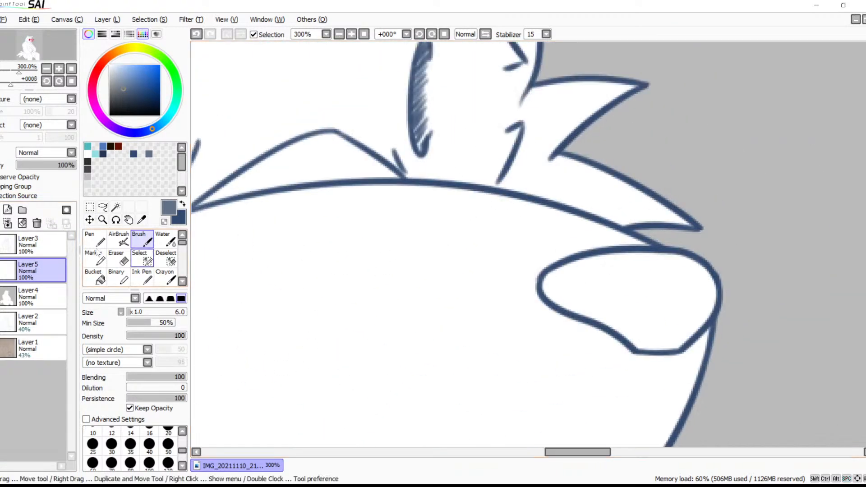
left_click(23, 248)
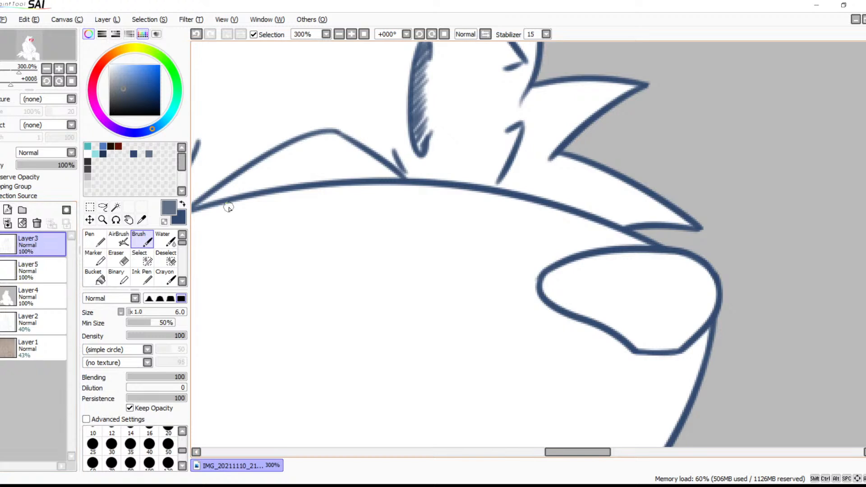
key("x")
Try hatching the nose freehand in dark blue on Layer3, then undo the strokes
key("space")
left_click_drag(558, 242, 452, 256)
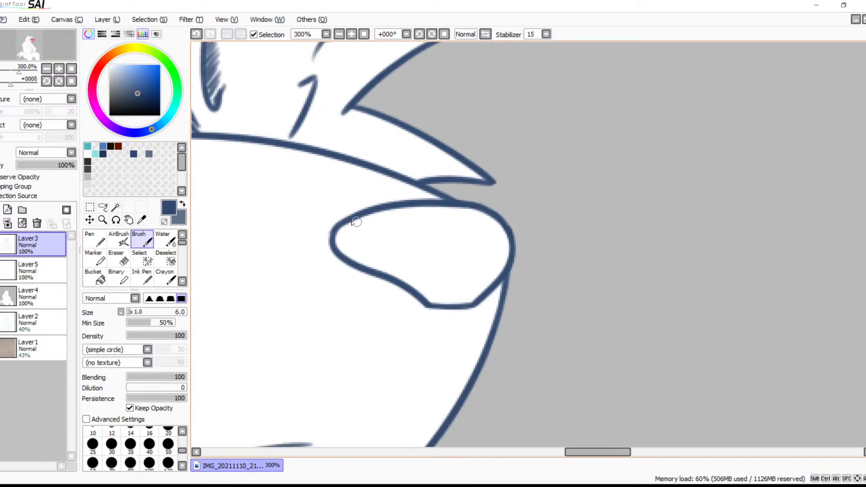
mouse_move(352, 223)
left_mouse_down()
mouse_move(337, 249)
mouse_move(351, 230)
mouse_move(354, 241)
mouse_move(365, 234)
mouse_move(361, 241)
mouse_move(344, 232)
mouse_move(354, 221)
mouse_move(346, 250)
mouse_move(363, 217)
mouse_move(356, 261)
left_mouse_up()
key("ctrl+z")
key("ctrl+z")
key("ctrl+z")
key("ctrl+z")
key("ctrl+z")
mouse_move(376, 212)
left_mouse_down()
mouse_move(363, 248)
mouse_move(372, 266)
left_mouse_up()
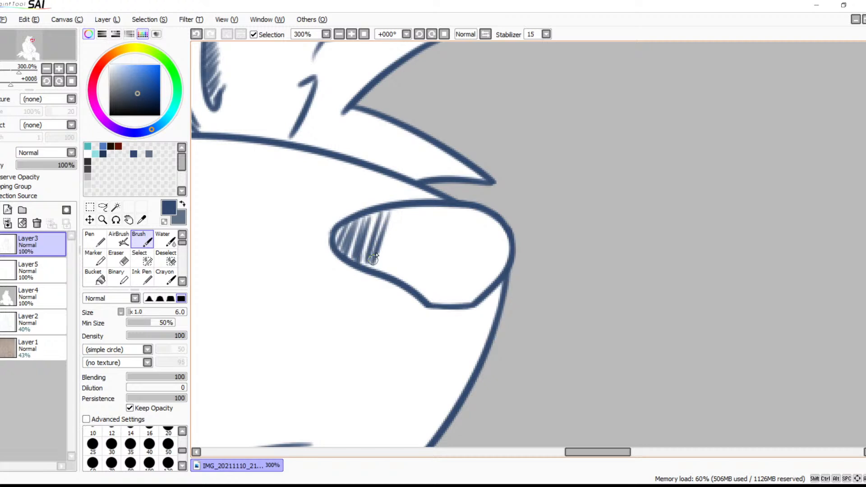
key("ctrl+z")
key("ctrl+z")
key("ctrl+z")
key("ctrl+z")
key("ctrl+z")
key("ctrl+z")
key("ctrl+z")
key("ctrl+z")
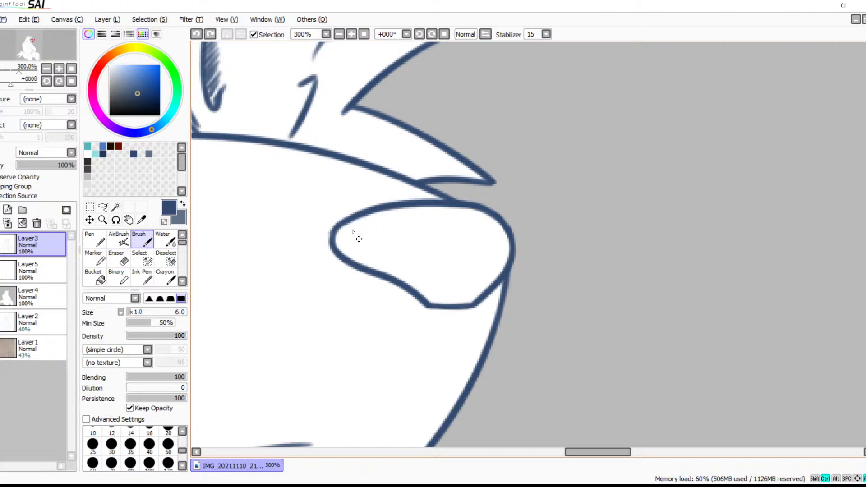
Select the nose interior with the Magic Wand and hatch its rear half with slanted dark blue Brush strokes
left_click(116, 207)
left_click(408, 270)
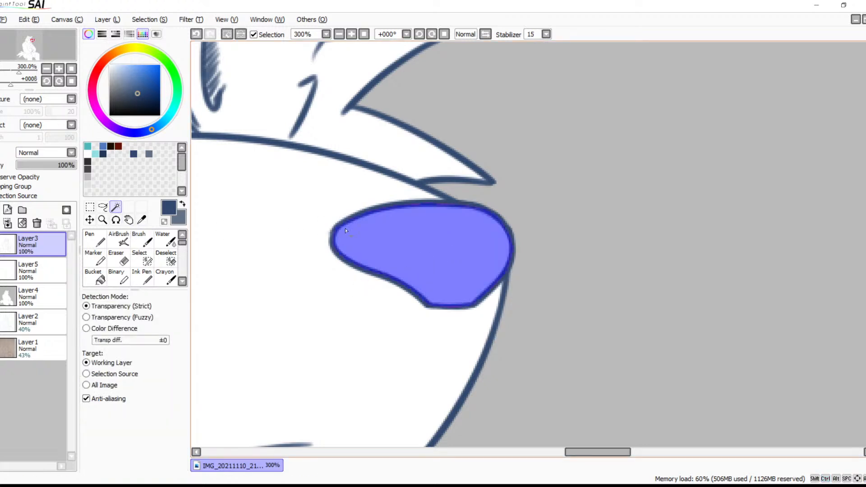
key("b")
mouse_move(354, 210)
left_mouse_down()
mouse_move(333, 267)
mouse_move(363, 206)
mouse_move(344, 269)
mouse_move(371, 223)
mouse_move(359, 273)
left_mouse_up()
mouse_move(391, 207)
left_mouse_down()
mouse_move(375, 278)
mouse_move(400, 217)
mouse_move(390, 275)
left_mouse_up()
left_click_drag(420, 205, 397, 276)
mouse_move(428, 204)
left_mouse_down()
mouse_move(399, 269)
mouse_move(422, 223)
mouse_move(408, 280)
left_mouse_up()
left_click_drag(435, 203, 415, 287)
left_click_drag(446, 204, 422, 290)
mouse_move(450, 206)
left_mouse_down()
mouse_move(426, 302)
mouse_move(437, 305)
left_mouse_up()
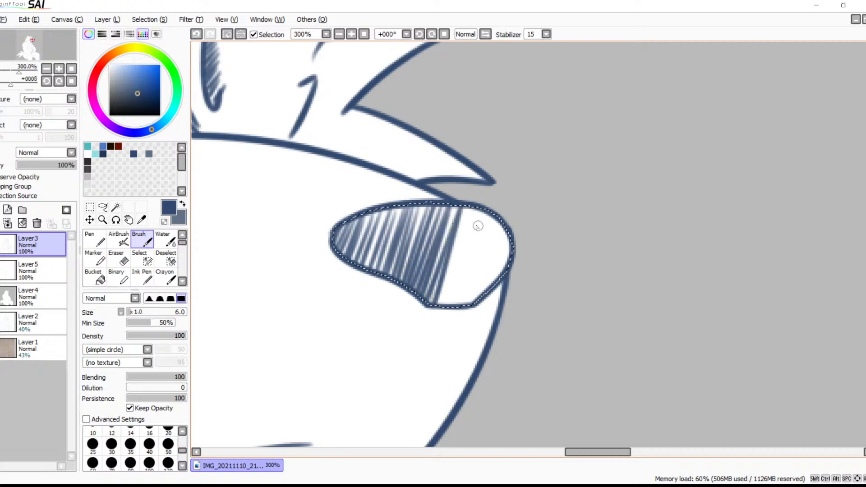
Redo the last hatch strokes and extend the slanted dark blue hatching to the front edge of the nose
key("ctrl+z")
key("ctrl+z")
left_click_drag(459, 206, 436, 305)
key("ctrl+z")
mouse_move(457, 206)
left_mouse_down()
mouse_move(434, 274)
mouse_move(462, 196)
mouse_move(435, 306)
mouse_move(465, 194)
mouse_move(445, 302)
mouse_move(473, 195)
mouse_move(452, 317)
mouse_move(478, 204)
mouse_move(460, 305)
left_mouse_up()
mouse_move(488, 211)
left_mouse_down()
mouse_move(472, 279)
mouse_move(493, 232)
mouse_move(476, 303)
left_mouse_up()
left_click_drag(513, 217, 474, 303)
left_click_drag(510, 234, 495, 291)
mouse_move(507, 208)
left_mouse_down()
mouse_move(492, 284)
mouse_move(476, 297)
left_mouse_up()
left_click_drag(485, 221, 464, 301)
mouse_move(478, 217)
left_mouse_down()
mouse_move(450, 311)
mouse_move(438, 295)
left_mouse_up()
left_click_drag(462, 212, 426, 300)
Darken the nose with a second pass of slanted hatching, leaving light gaps near its upper edge, and deselect
mouse_move(402, 209)
left_mouse_down()
mouse_move(367, 280)
mouse_move(359, 270)
left_mouse_up()
mouse_move(375, 213)
left_mouse_down()
mouse_move(351, 261)
mouse_move(334, 234)
left_mouse_up()
left_click_drag(389, 203, 363, 283)
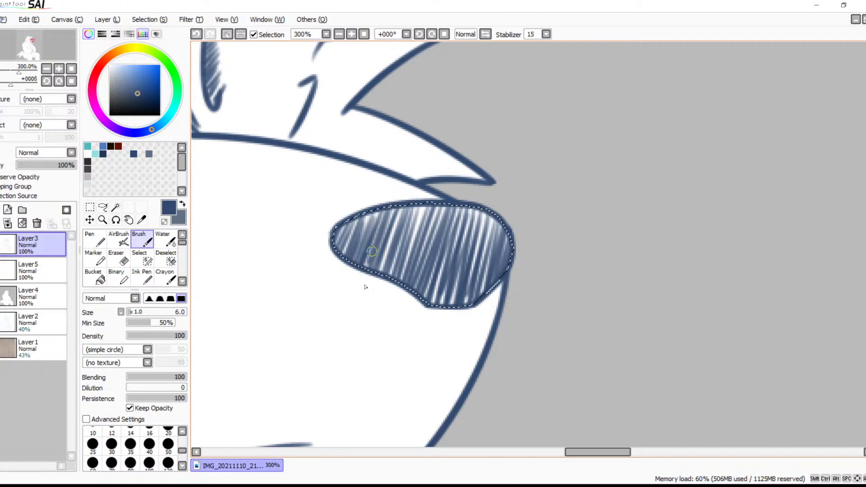
left_click_drag(404, 198, 376, 281)
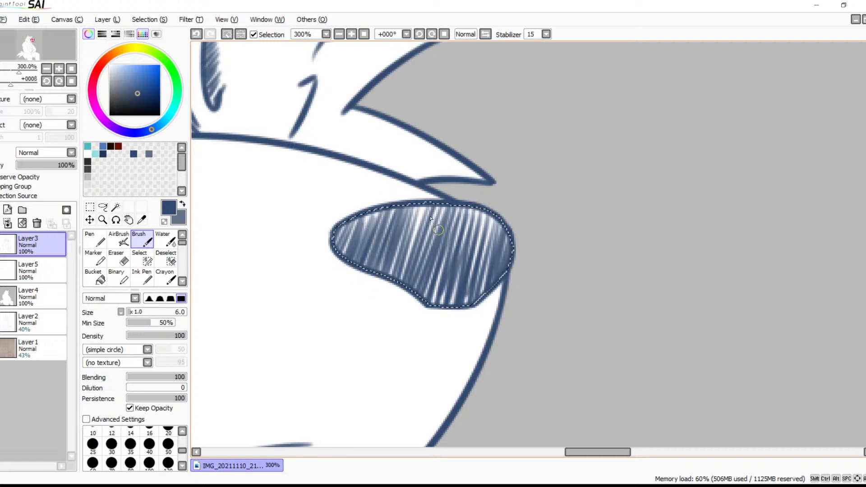
left_click_drag(422, 200, 388, 296)
left_click_drag(446, 267, 426, 310)
mouse_move(492, 206)
left_mouse_down()
mouse_move(467, 270)
mouse_move(487, 204)
mouse_move(473, 274)
mouse_move(491, 215)
mouse_move(474, 249)
mouse_move(476, 195)
mouse_move(458, 253)
left_mouse_up()
left_click_drag(456, 208, 440, 264)
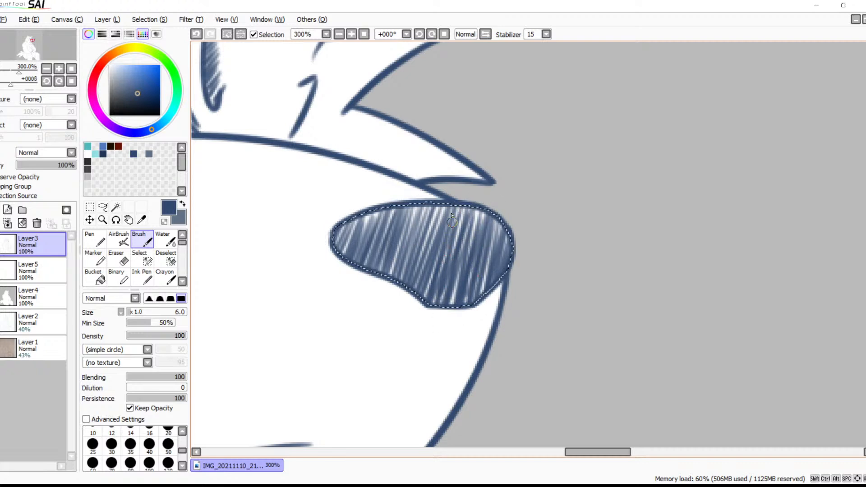
left_click(339, 35)
left_click(339, 35)
left_click(339, 35)
left_click(339, 34)
left_click(339, 34)
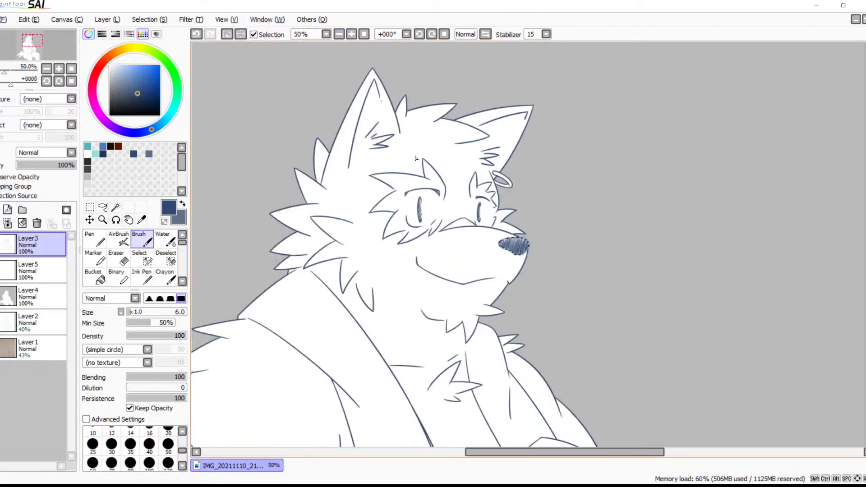
key("ctrl+d")
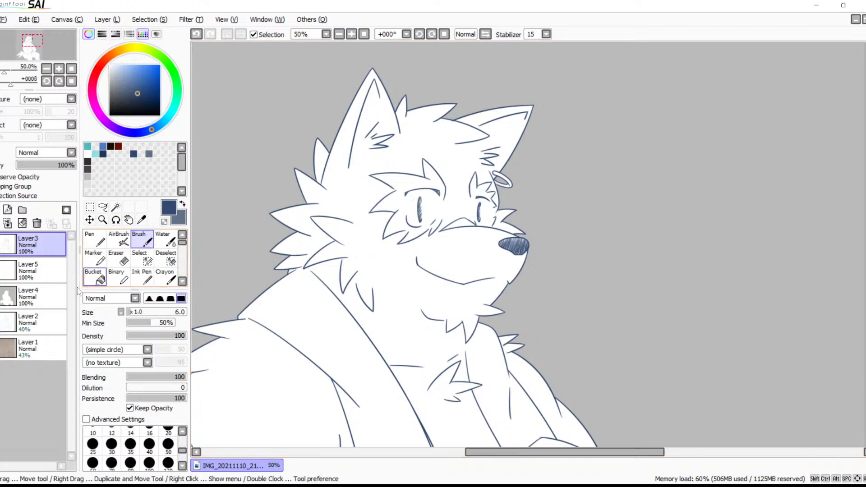
Hatch a shadow beneath the inner contour of the ringed ear with horizontal grey-blue Brush strokes on Layer5
left_click(31, 269)
key("x")
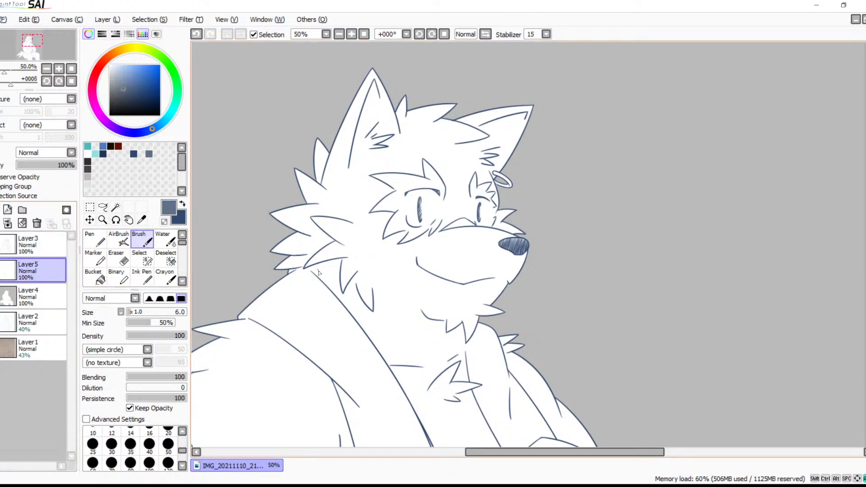
key("space")
left_click_drag(452, 255, 465, 310)
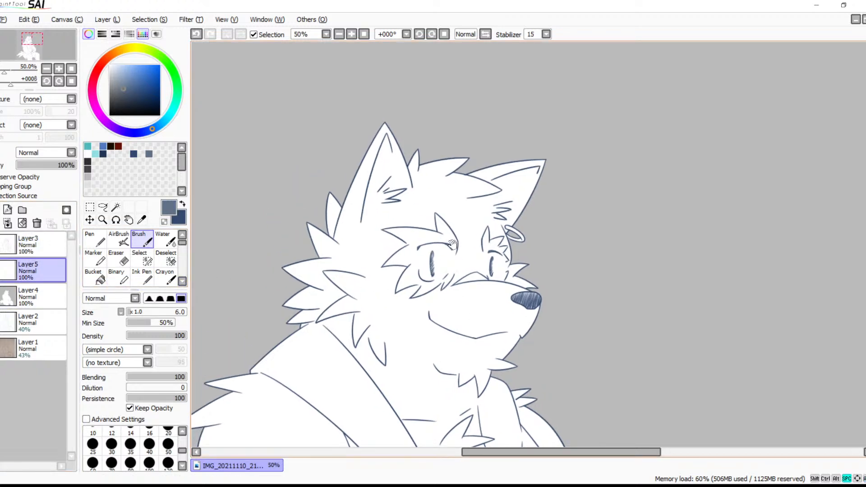
left_click(351, 35)
left_click(351, 35)
left_click(350, 35)
left_click(350, 35)
key("space")
left_click_drag(355, 147, 511, 172)
mouse_move(498, 202)
left_mouse_down()
mouse_move(568, 280)
mouse_move(498, 315)
mouse_move(532, 257)
left_mouse_up()
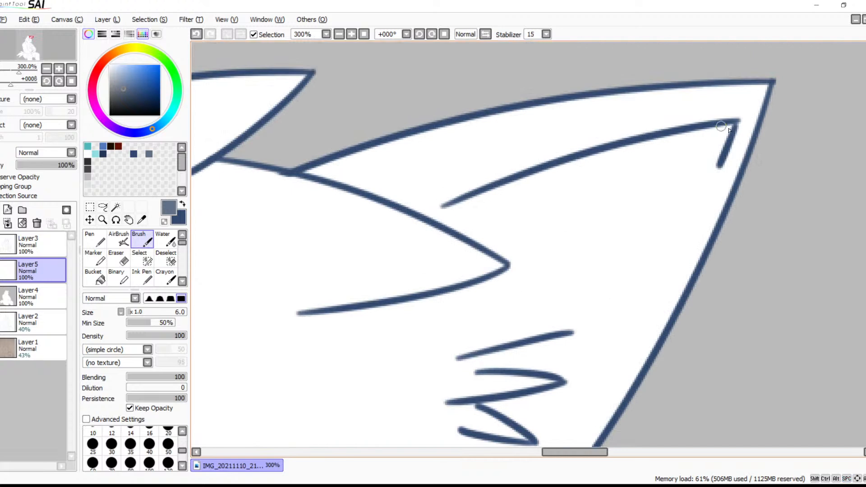
left_click_drag(730, 129, 635, 143)
left_click_drag(717, 155, 581, 159)
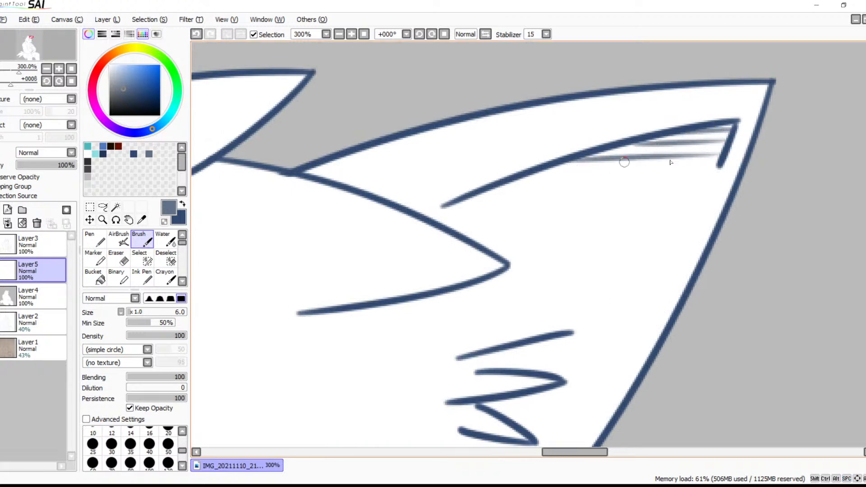
left_click_drag(671, 169, 534, 175)
left_click_drag(631, 179, 508, 181)
left_click_drag(602, 195, 470, 199)
left_click_drag(580, 208, 451, 210)
left_click_drag(557, 220, 440, 222)
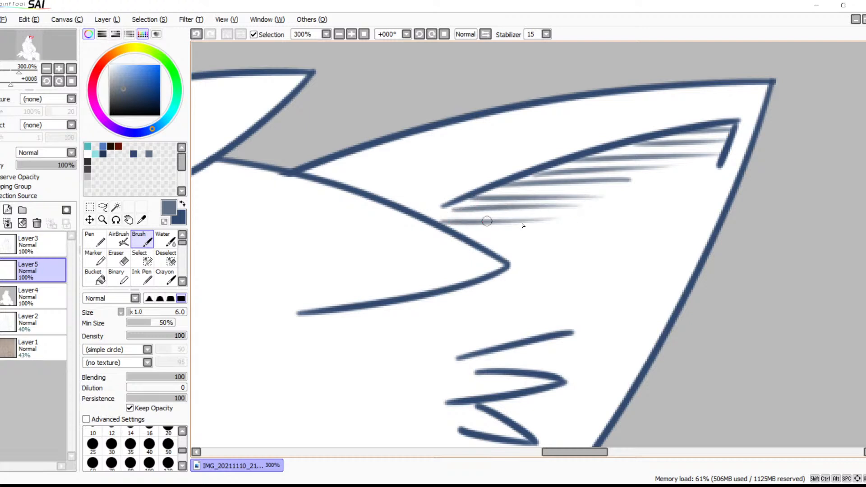
Replace the lowest hatch stroke in the ringed ear and continue the hatching down to the hair tuft's edge
key("ctrl+z")
left_click_drag(558, 215, 444, 216)
left_click_drag(532, 232, 451, 229)
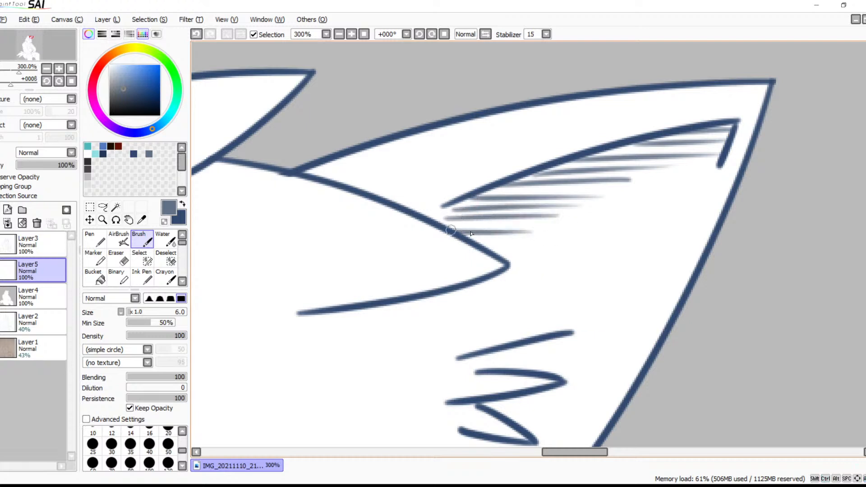
key("ctrl+z")
left_click_drag(547, 221, 460, 223)
mouse_move(537, 233)
left_mouse_down()
mouse_move(463, 233)
mouse_move(483, 245)
left_mouse_up()
Hatch a grey-blue shadow at the notch where the top hair tuft overlaps the hair beside the ringed ear
key("space")
mouse_move(300, 201)
left_mouse_down()
mouse_move(553, 172)
mouse_move(480, 163)
left_mouse_up()
left_click_drag(546, 153, 447, 164)
left_click_drag(523, 140, 435, 159)
left_click_drag(498, 131, 437, 148)
key("ctrl+z")
left_click_drag(505, 132, 444, 145)
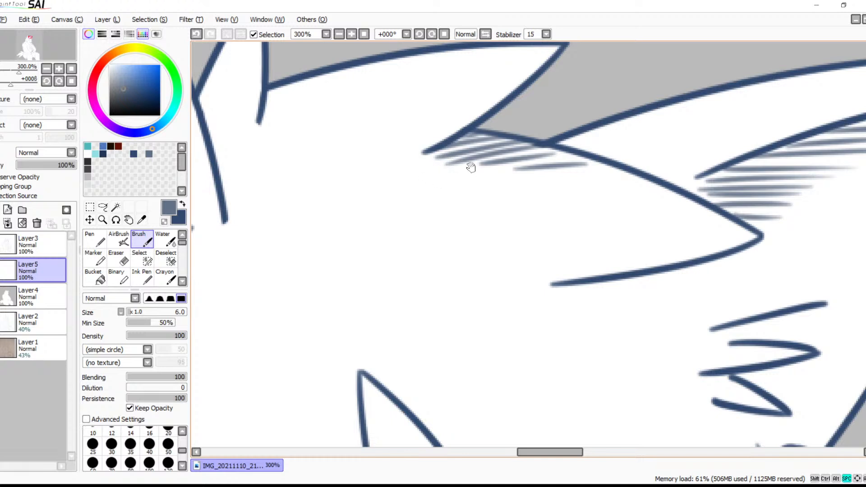
Hatch a slanted grey-blue shadow under the top hair outline beside the small upright spike
left_click_drag(442, 179, 593, 236)
left_click_drag(532, 119, 450, 171)
left_click_drag(506, 127, 422, 182)
mouse_move(467, 135)
left_mouse_down()
mouse_move(401, 185)
mouse_move(408, 162)
left_mouse_up()
Hatch the small upright hair spike in grey-blue and continue the shading down along the near ear's edge
left_click_drag(408, 65, 368, 114)
left_click_drag(409, 88, 343, 151)
left_click_drag(411, 109, 345, 161)
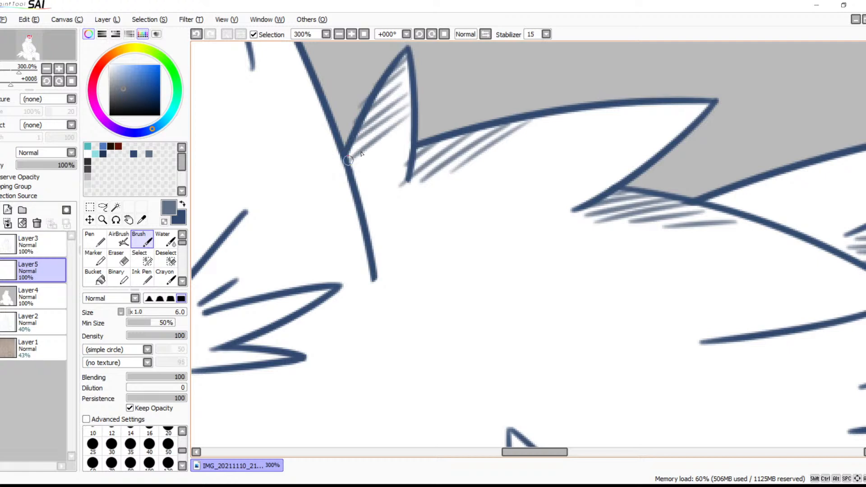
left_click_drag(408, 131, 348, 175)
left_click_drag(406, 149, 356, 184)
left_click_drag(409, 166, 359, 197)
mouse_move(404, 176)
left_mouse_down()
mouse_move(363, 211)
mouse_move(364, 243)
left_mouse_up()
left_click_drag(389, 238, 366, 264)
Hatch the inside of the near ear in grey-blue from its tip down along the inner contour
key("space")
left_click_drag(309, 124, 536, 226)
left_click_drag(450, 69, 438, 79)
mouse_move(452, 77)
left_mouse_down()
mouse_move(432, 93)
mouse_move(408, 145)
left_mouse_up()
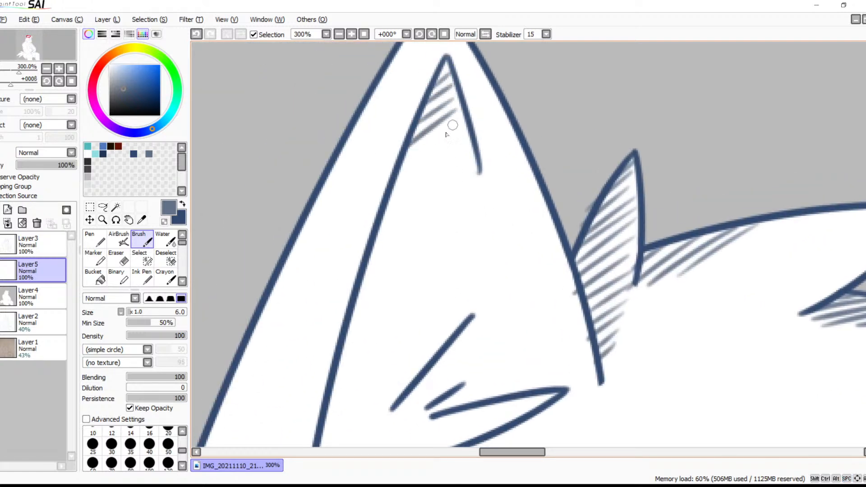
left_click_drag(458, 120, 396, 173)
left_click_drag(469, 137, 389, 204)
mouse_move(469, 156)
left_mouse_down()
mouse_move(381, 223)
mouse_move(366, 247)
mouse_move(364, 320)
mouse_move(345, 343)
mouse_move(427, 291)
mouse_move(447, 229)
mouse_move(396, 247)
mouse_move(377, 307)
left_mouse_up()
Hatch short grey-blue shadows beneath the two lower points of the near ear's zigzag fur tuft
left_click_drag(433, 350, 467, 218)
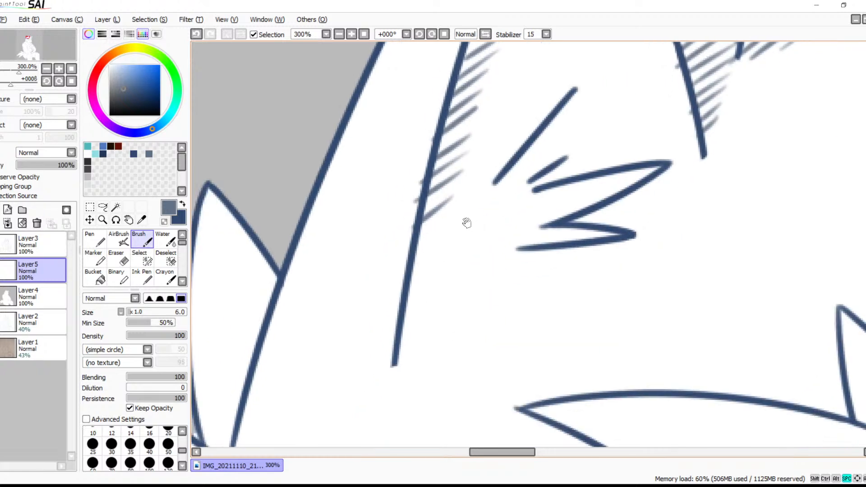
left_click_drag(509, 254, 437, 248)
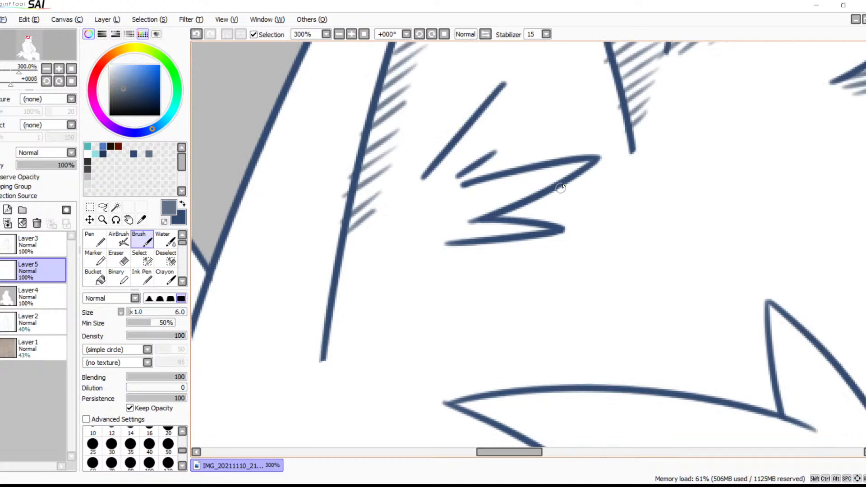
mouse_move(599, 169)
left_mouse_down()
mouse_move(550, 216)
mouse_move(537, 216)
left_mouse_up()
mouse_move(561, 184)
left_mouse_down()
mouse_move(523, 219)
mouse_move(531, 203)
mouse_move(491, 223)
left_mouse_up()
mouse_move(548, 238)
left_mouse_down()
mouse_move(505, 260)
mouse_move(446, 257)
left_mouse_up()
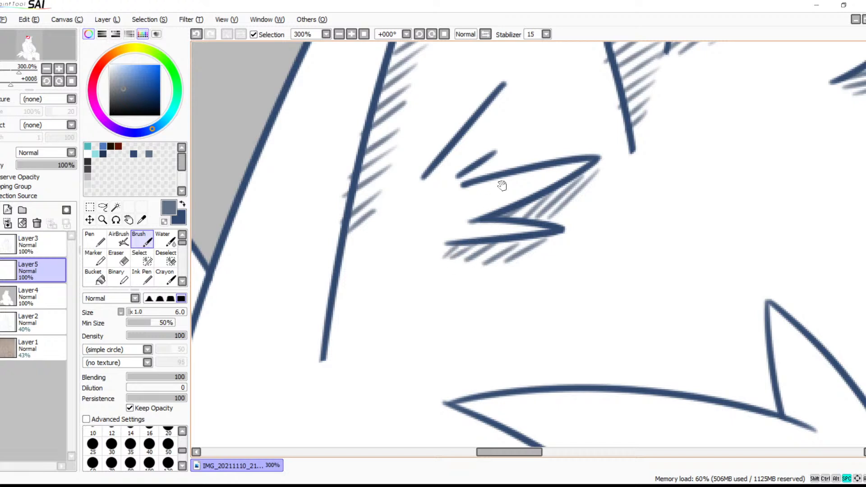
Hatch the lower part of the fur spike behind the near ear with grey-blue strokes, working upward from its base
left_click_drag(497, 191, 485, 242)
mouse_move(489, 141)
left_mouse_down()
mouse_move(473, 184)
mouse_move(417, 234)
left_mouse_up()
left_click_drag(474, 261, 547, 94)
mouse_move(451, 252)
left_mouse_down()
mouse_move(531, 149)
mouse_move(539, 121)
left_mouse_up()
left_click_drag(509, 165, 603, 234)
mouse_move(401, 267)
left_mouse_down()
mouse_move(381, 273)
mouse_move(376, 251)
left_mouse_up()
mouse_move(411, 225)
left_mouse_down()
mouse_move(376, 238)
mouse_move(375, 229)
left_mouse_up()
mouse_move(415, 207)
left_mouse_down()
mouse_move(374, 221)
mouse_move(372, 210)
left_mouse_up()
mouse_move(424, 180)
left_mouse_down()
mouse_move(373, 198)
mouse_move(375, 184)
left_mouse_up()
left_click_drag(432, 149, 379, 161)
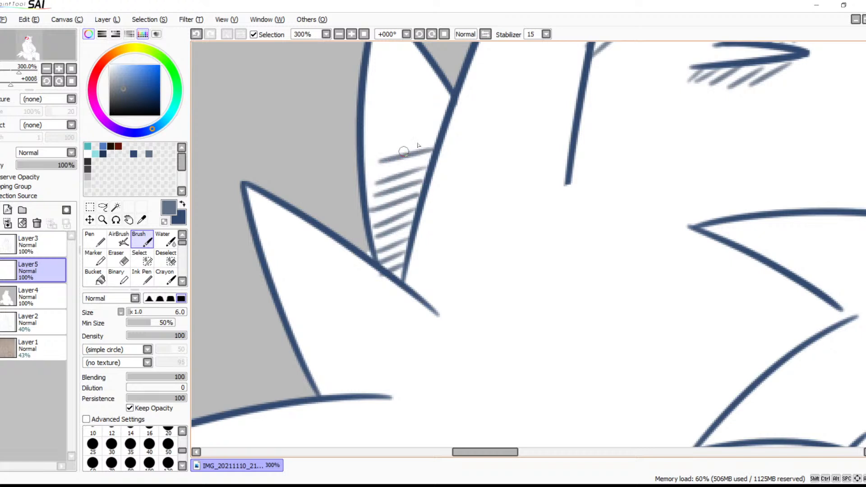
Redo the last stroke and continue the grey-blue hatching up the fur spike behind the near ear
key("ctrl+z")
mouse_move(433, 152)
left_mouse_down()
mouse_move(380, 167)
mouse_move(381, 155)
left_mouse_up()
left_click_drag(437, 128, 380, 141)
mouse_move(444, 109)
left_mouse_down()
mouse_move(384, 128)
mouse_move(424, 106)
mouse_move(387, 111)
left_mouse_up()
left_click_drag(448, 78, 383, 100)
mouse_move(409, 65)
left_mouse_down()
mouse_move(441, 145)
mouse_move(396, 169)
left_mouse_up()
mouse_move(466, 135)
left_mouse_down()
mouse_move(416, 148)
mouse_move(452, 131)
mouse_move(399, 143)
left_mouse_up()
mouse_move(442, 113)
left_mouse_down()
mouse_move(406, 129)
mouse_move(399, 116)
left_mouse_up()
Hatch short grey-blue strokes along the outer edge and base of the pointed fur tuft below the ear spike
left_click_drag(461, 251, 496, 82)
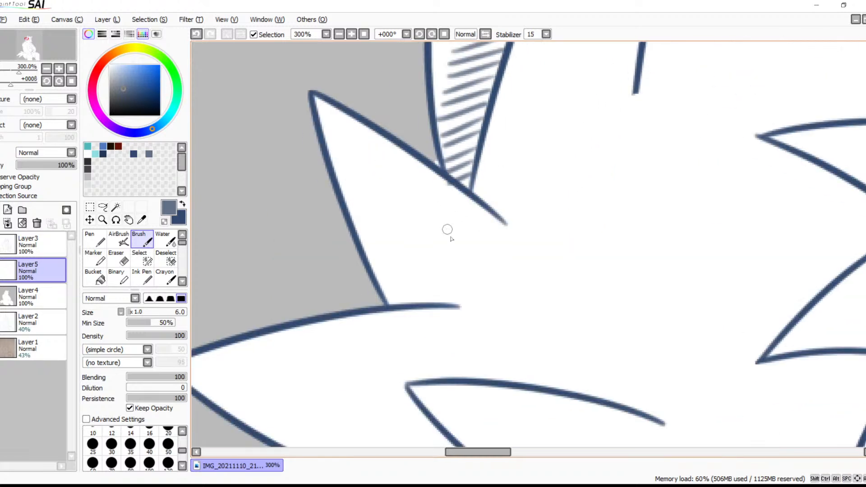
mouse_move(468, 290)
left_mouse_down()
mouse_move(447, 292)
mouse_move(456, 281)
mouse_move(411, 301)
left_mouse_up()
mouse_move(450, 273)
left_mouse_down()
mouse_move(392, 302)
mouse_move(431, 271)
mouse_move(387, 295)
left_mouse_up()
left_click_drag(424, 258, 374, 281)
mouse_move(405, 248)
left_mouse_down()
mouse_move(400, 270)
mouse_move(376, 268)
mouse_move(367, 244)
mouse_move(377, 227)
mouse_move(364, 233)
mouse_move(369, 215)
mouse_move(352, 214)
mouse_move(356, 199)
mouse_move(348, 203)
mouse_move(360, 193)
mouse_move(341, 192)
mouse_move(354, 177)
mouse_move(334, 167)
left_mouse_up()
key("ctrl+z")
key("ctrl+z")
key("ctrl+z")
key("ctrl+z")
Hatch the small gap beneath the lowest cheek tuft in grey-blue, out to the end of its lower line
key("space")
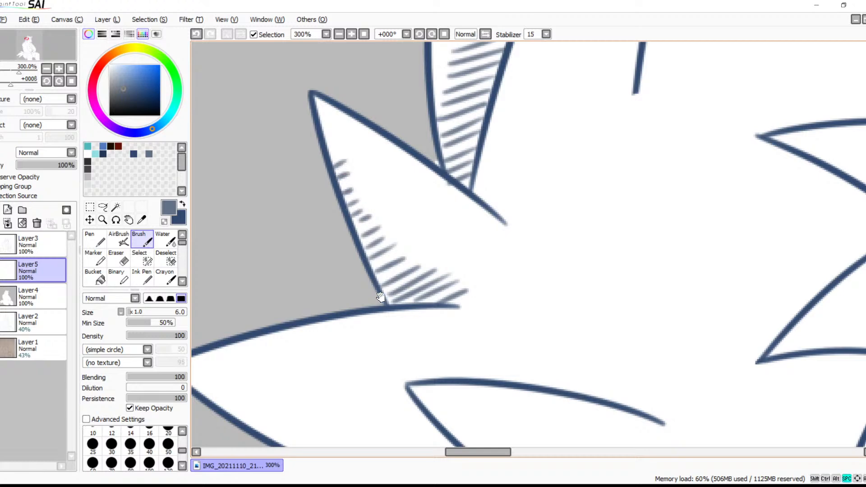
left_click_drag(400, 354, 425, 202)
left_click_drag(457, 252, 405, 147)
left_click_drag(475, 305, 570, 222)
mouse_move(497, 335)
left_mouse_down()
mouse_move(442, 221)
mouse_move(501, 195)
left_mouse_up()
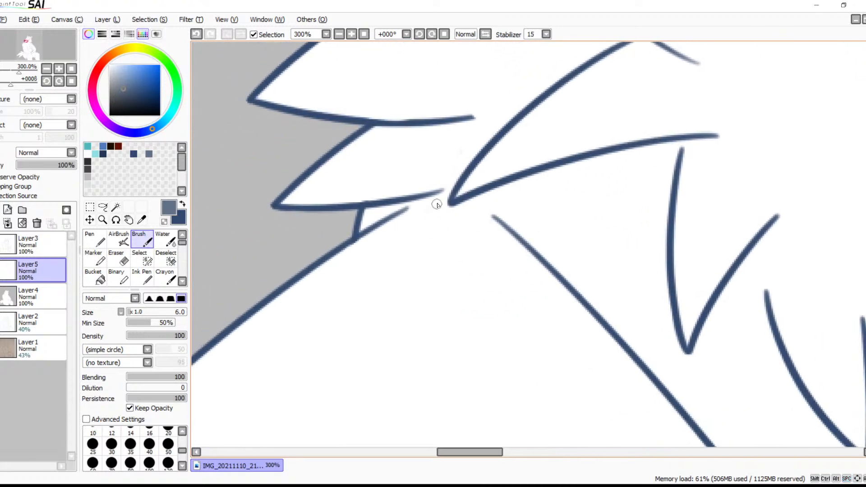
mouse_move(444, 190)
left_mouse_down()
mouse_move(389, 216)
mouse_move(377, 213)
mouse_move(360, 231)
left_mouse_up()
mouse_move(369, 210)
left_mouse_down()
mouse_move(358, 223)
mouse_move(364, 218)
left_mouse_up()
Hatch the upper edge of the middle outer cheek tuft with diagonal grey-blue strokes out to its tip
mouse_move(453, 298)
left_mouse_down()
mouse_move(431, 149)
mouse_move(338, 259)
left_mouse_up()
left_click_drag(394, 175, 516, 263)
left_click_drag(484, 90, 485, 201)
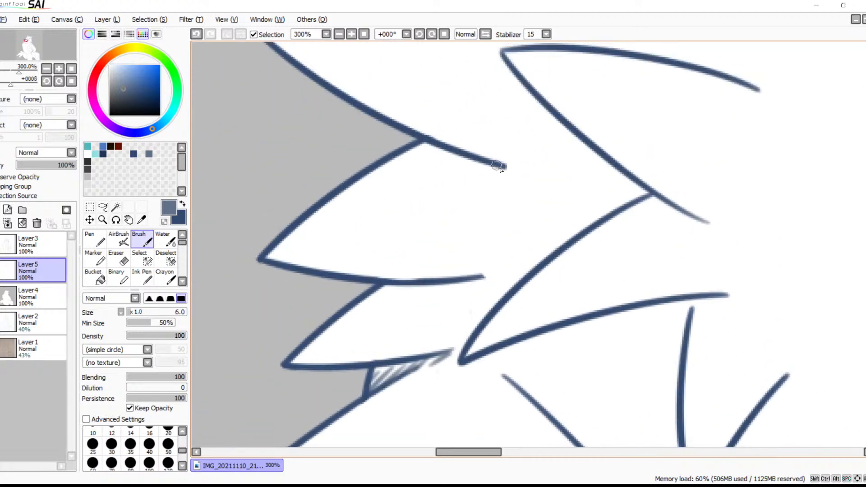
mouse_move(503, 167)
left_mouse_down()
mouse_move(471, 190)
mouse_move(452, 192)
left_mouse_up()
mouse_move(467, 158)
left_mouse_down()
mouse_move(426, 192)
mouse_move(395, 193)
left_mouse_up()
left_click_drag(432, 153, 312, 231)
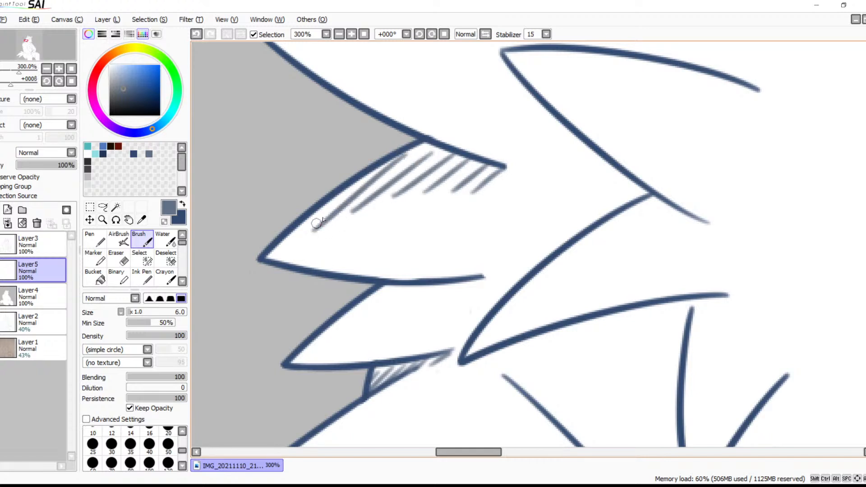
left_click_drag(343, 193, 268, 254)
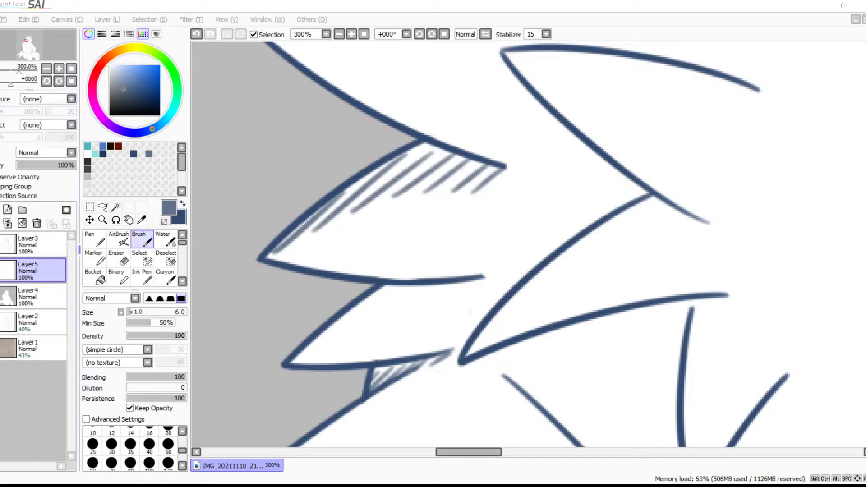
Hatch the neck shadow beneath the inner cheek spike and down along the first neck fur point in grey-blue
left_click(521, 124)
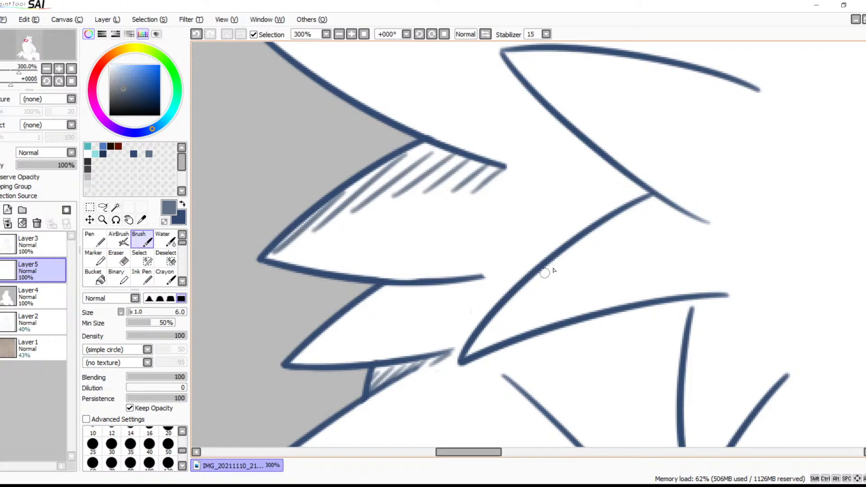
mouse_move(556, 272)
left_mouse_down()
mouse_move(489, 256)
mouse_move(361, 253)
left_mouse_up()
left_click_drag(473, 302, 553, 188)
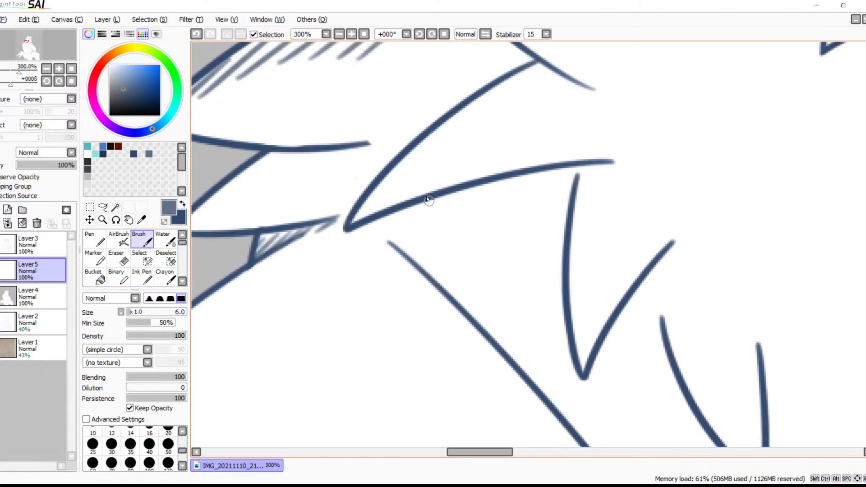
mouse_move(405, 223)
left_mouse_down()
mouse_move(434, 197)
mouse_move(417, 224)
mouse_move(462, 191)
left_mouse_up()
mouse_move(458, 223)
left_mouse_down()
mouse_move(467, 189)
mouse_move(465, 206)
mouse_move(491, 183)
left_mouse_up()
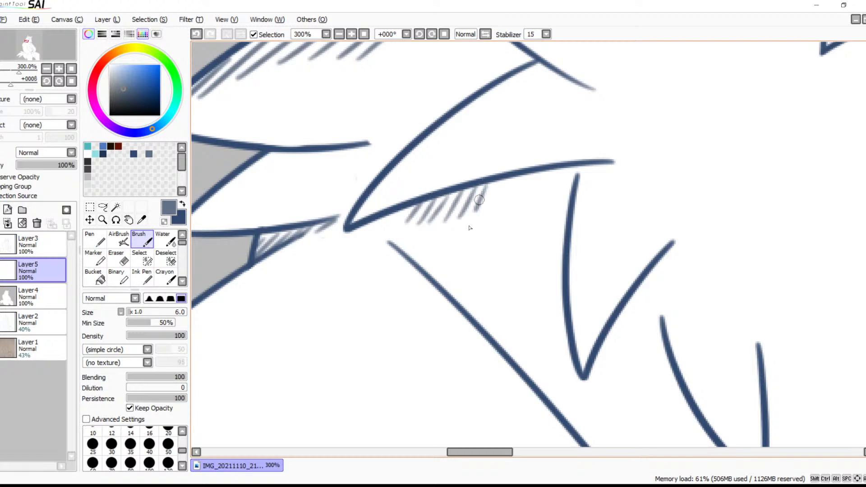
mouse_move(486, 221)
left_mouse_down()
mouse_move(507, 178)
mouse_move(531, 173)
left_mouse_up()
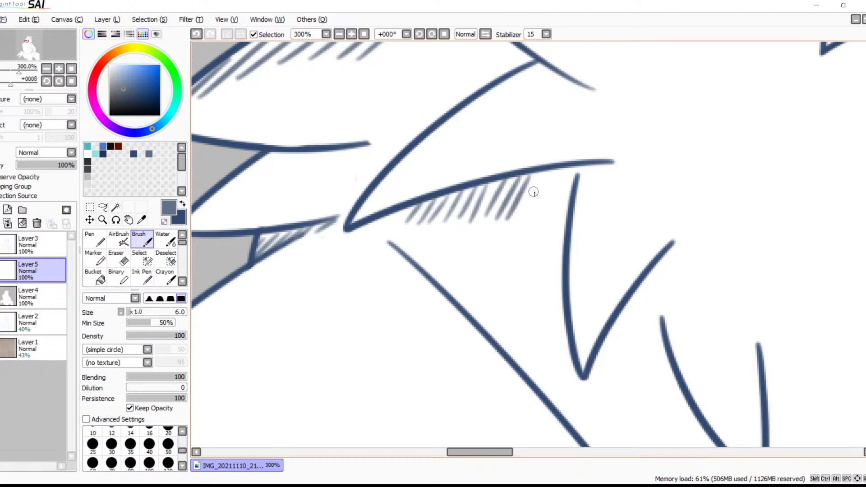
left_click_drag(543, 175, 524, 222)
key("ctrl+z")
mouse_move(542, 174)
left_mouse_down()
mouse_move(517, 222)
mouse_move(545, 189)
mouse_move(532, 224)
left_mouse_up()
mouse_move(566, 166)
left_mouse_down()
mouse_move(536, 226)
mouse_move(540, 238)
left_mouse_up()
left_click_drag(567, 205, 541, 266)
mouse_move(568, 221)
left_mouse_down()
mouse_move(536, 283)
mouse_move(541, 290)
left_mouse_up()
mouse_move(570, 261)
left_mouse_down()
mouse_move(549, 308)
mouse_move(554, 360)
mouse_move(566, 386)
mouse_move(439, 256)
left_mouse_up()
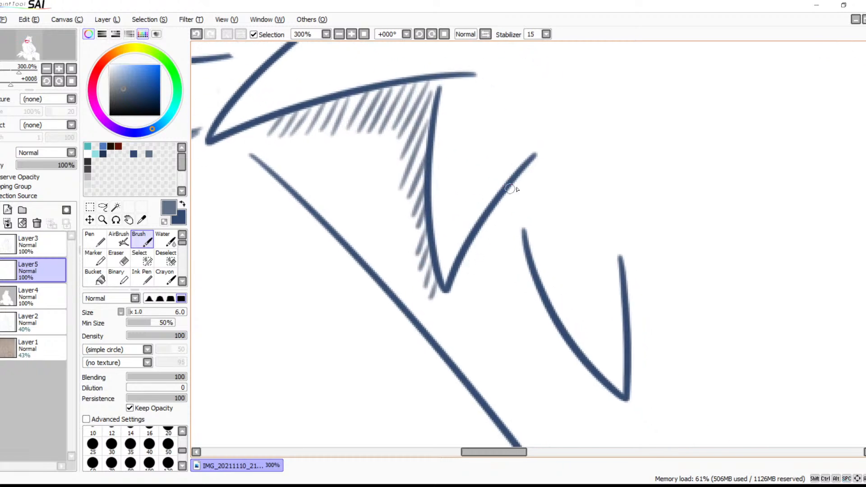
left_click_drag(518, 185, 469, 281)
left_click_drag(500, 202, 458, 292)
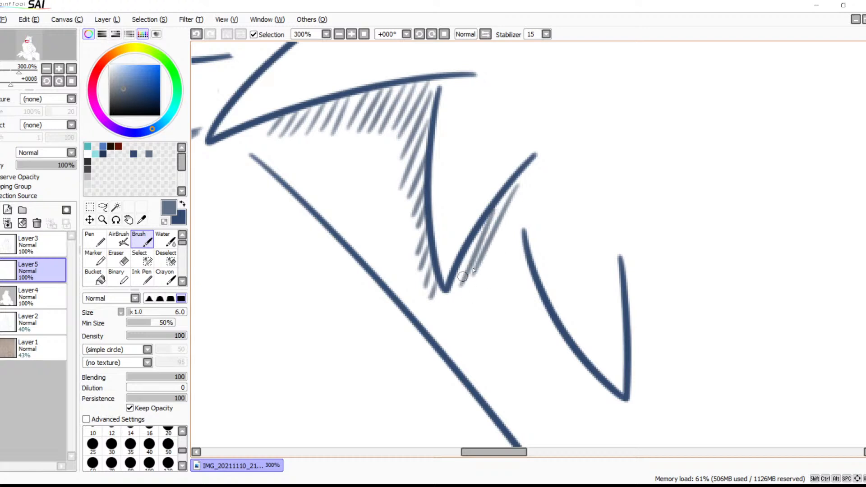
left_click_drag(517, 211, 490, 289)
key("ctrl+z")
key("ctrl+z")
key("ctrl+z")
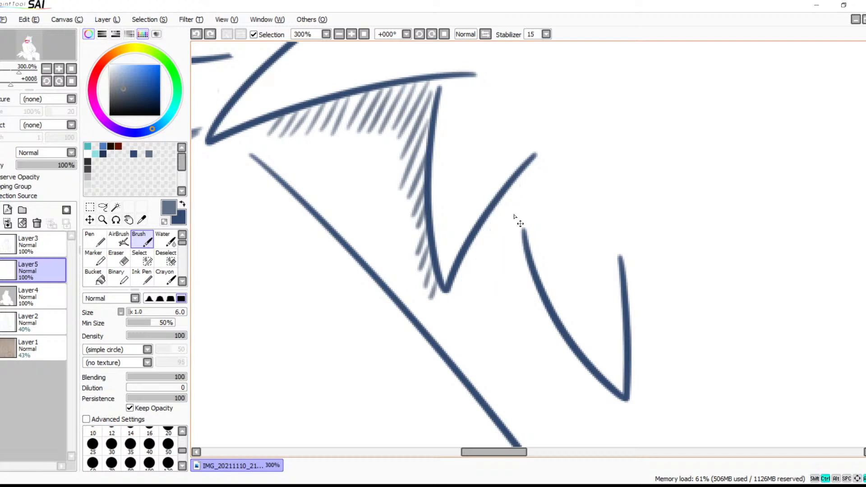
Hatch grey-blue strokes between the two neck fur points and down the outer edge of the second point
left_click_drag(495, 213, 467, 289)
left_click_drag(507, 199, 486, 287)
left_click_drag(519, 206, 501, 297)
left_click_drag(523, 231, 516, 304)
left_click_drag(530, 263, 522, 333)
mouse_move(538, 293)
left_mouse_down()
mouse_move(532, 345)
mouse_move(551, 380)
left_mouse_up()
mouse_move(582, 347)
left_mouse_down()
mouse_move(567, 390)
mouse_move(612, 407)
left_mouse_up()
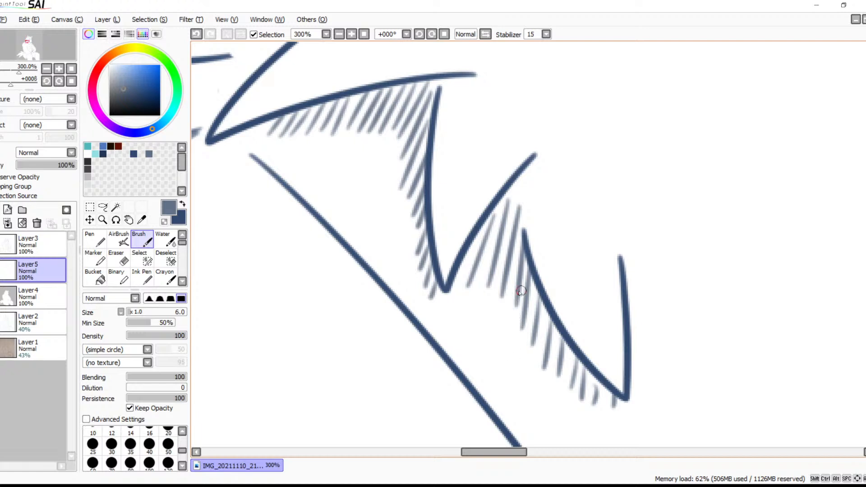
Hatch a grey-blue shadow inside the upper inner cheek spike along its lower line, replacing strokes that do not fit
left_click(339, 34)
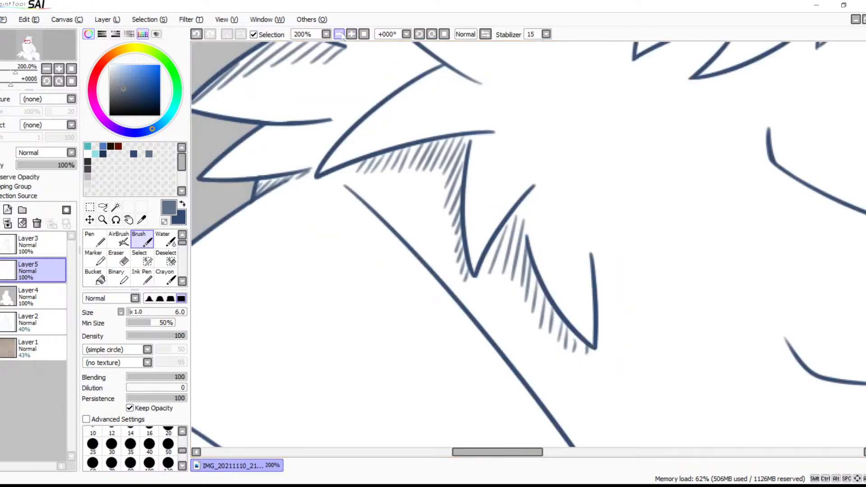
left_click(339, 34)
left_click(339, 34)
left_click(352, 34)
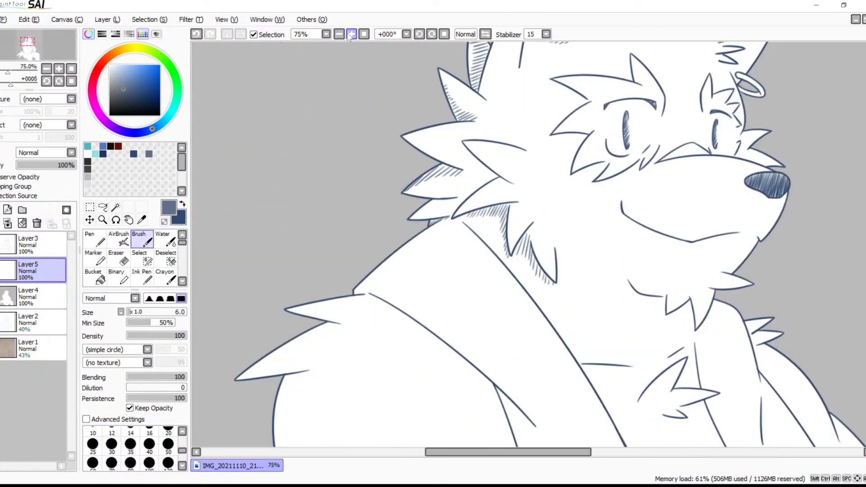
left_click(351, 34)
left_click_drag(405, 80, 391, 209)
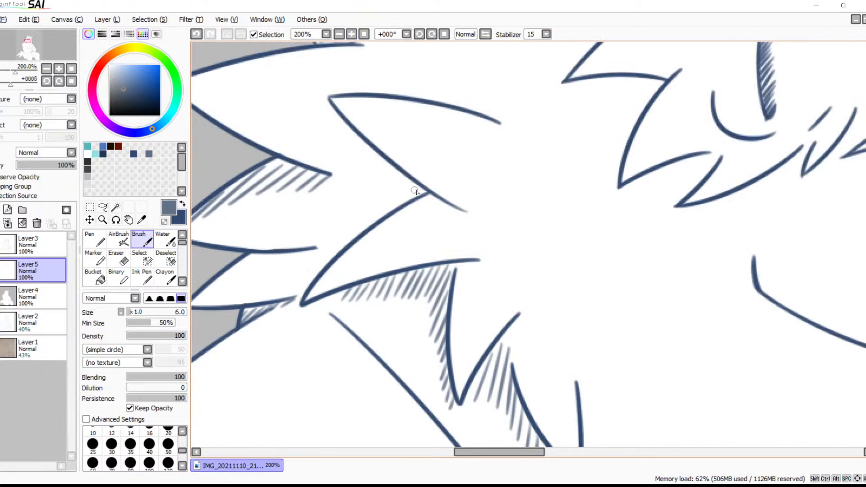
mouse_move(417, 183)
left_mouse_down()
mouse_move(411, 198)
mouse_move(380, 209)
left_mouse_up()
left_click_drag(392, 170, 368, 218)
left_click_drag(385, 160, 368, 193)
key("ctrl+z")
key("ctrl+z")
left_click_drag(392, 167, 377, 205)
key("ctrl+z")
key("ctrl+z")
left_click_drag(384, 167, 372, 180)
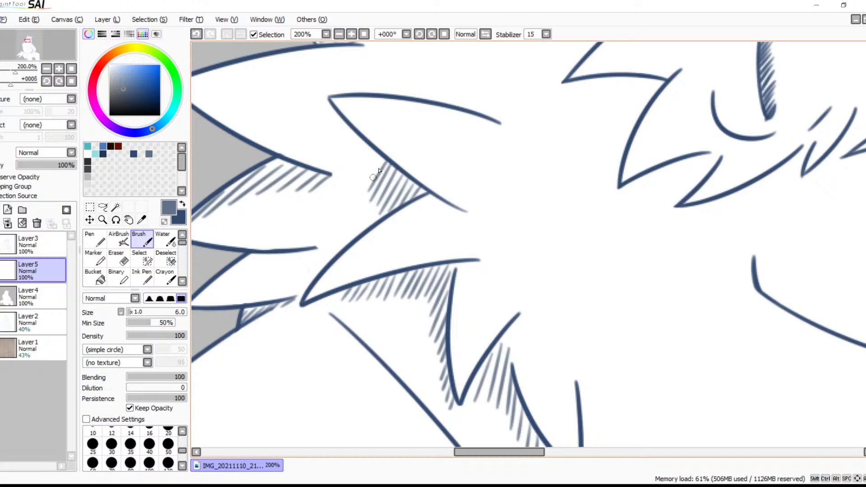
mouse_move(380, 150)
left_mouse_down()
mouse_move(368, 170)
mouse_move(359, 152)
left_mouse_up()
Hatch beneath the tail of the upper cheek spike's line and along the upper edge of the spike below it
left_click_drag(464, 207, 455, 220)
left_click_drag(457, 205, 441, 217)
left_click_drag(444, 202, 426, 217)
left_click_drag(430, 198, 413, 224)
mouse_move(421, 203)
left_mouse_down()
mouse_move(390, 233)
mouse_move(404, 210)
mouse_move(378, 240)
mouse_move(383, 226)
mouse_move(365, 245)
left_mouse_up()
left_click_drag(373, 232, 350, 260)
Hatch a grey-blue shadow beneath the jaw line and the zigzag chin fur to the tip of the longest tuft
mouse_move(519, 165)
left_mouse_down()
mouse_move(307, 263)
mouse_move(278, 286)
left_mouse_up()
left_click_drag(360, 233, 299, 195)
left_click_drag(410, 243, 227, 124)
left_click_drag(393, 174, 406, 49)
left_click_drag(377, 254, 397, 121)
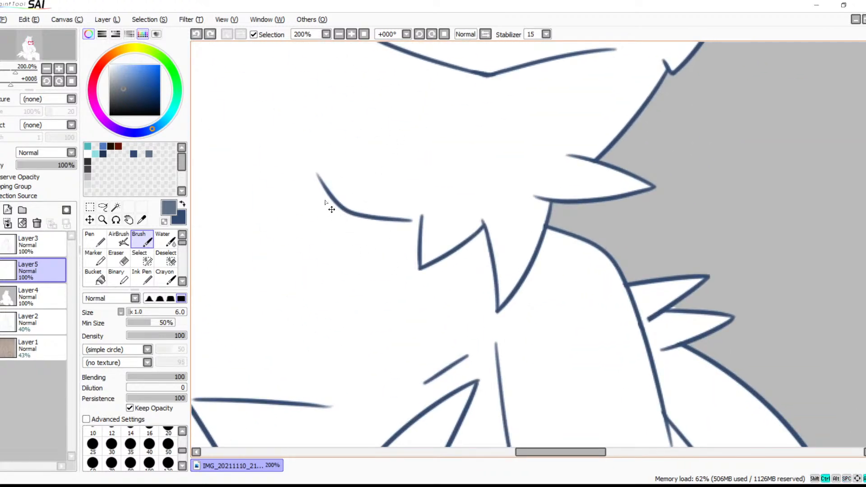
mouse_move(318, 177)
left_mouse_down()
mouse_move(320, 210)
mouse_move(360, 255)
left_mouse_up()
mouse_move(378, 224)
left_mouse_down()
mouse_move(373, 258)
mouse_move(393, 277)
left_mouse_up()
mouse_move(411, 226)
left_mouse_down()
mouse_move(405, 287)
mouse_move(423, 292)
left_mouse_up()
mouse_move(435, 264)
left_mouse_down()
mouse_move(432, 293)
mouse_move(452, 290)
left_mouse_up()
mouse_move(465, 247)
left_mouse_down()
mouse_move(462, 293)
mouse_move(488, 308)
left_mouse_up()
mouse_move(490, 271)
left_mouse_down()
mouse_move(483, 325)
mouse_move(518, 218)
mouse_move(551, 174)
left_mouse_up()
Hatch the front edge of the longest chin tuft with short diagonal grey-blue strokes, redoing the first attempt
key("space")
left_click_drag(557, 208, 673, 406)
left_click_drag(640, 292, 696, 437)
left_click_drag(554, 342, 498, 444)
mouse_move(554, 314)
left_mouse_down()
mouse_move(477, 405)
mouse_move(514, 355)
mouse_move(416, 170)
mouse_move(421, 276)
mouse_move(430, 189)
mouse_move(490, 240)
mouse_move(491, 257)
mouse_move(501, 251)
mouse_move(471, 321)
left_mouse_up()
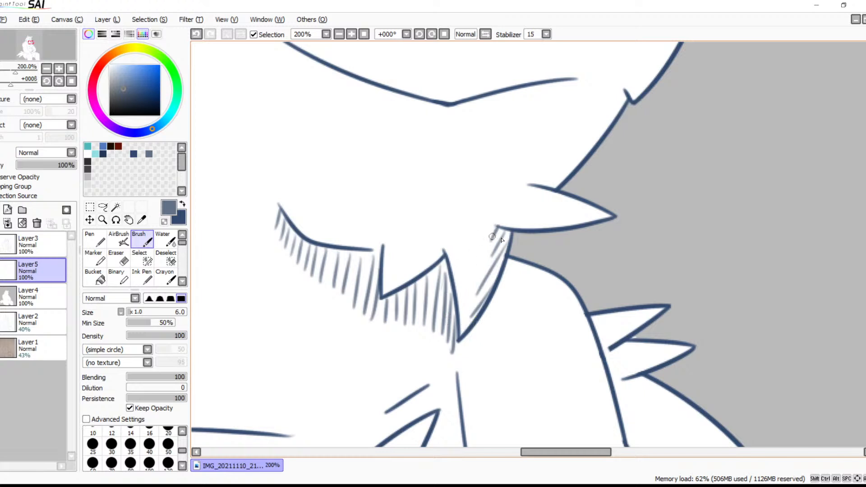
key("ctrl+z")
key("ctrl+z")
key("ctrl+z")
key("ctrl+z")
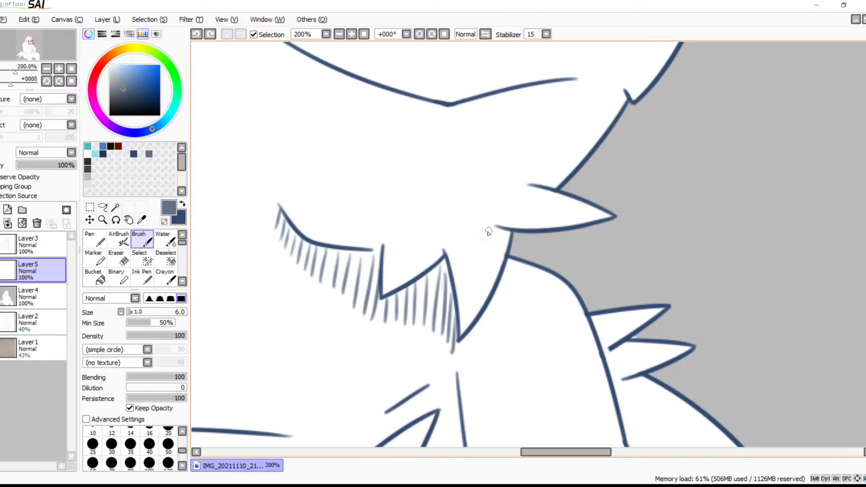
mouse_move(506, 231)
left_mouse_down()
mouse_move(490, 245)
mouse_move(509, 245)
mouse_move(473, 281)
mouse_move(490, 277)
mouse_move(470, 315)
left_mouse_up()
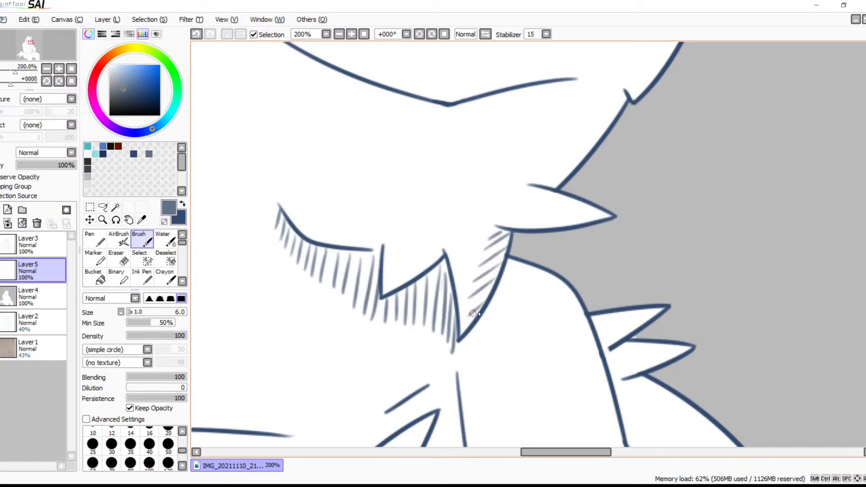
Hatch the upright fur spike above the near eye in grey-blue and continue down to the upper eyelid
left_click_drag(533, 251, 535, 168)
mouse_move(486, 308)
left_mouse_down()
mouse_move(581, 201)
mouse_move(539, 350)
left_mouse_up()
mouse_move(531, 174)
left_mouse_down()
mouse_move(531, 359)
mouse_move(526, 267)
left_mouse_up()
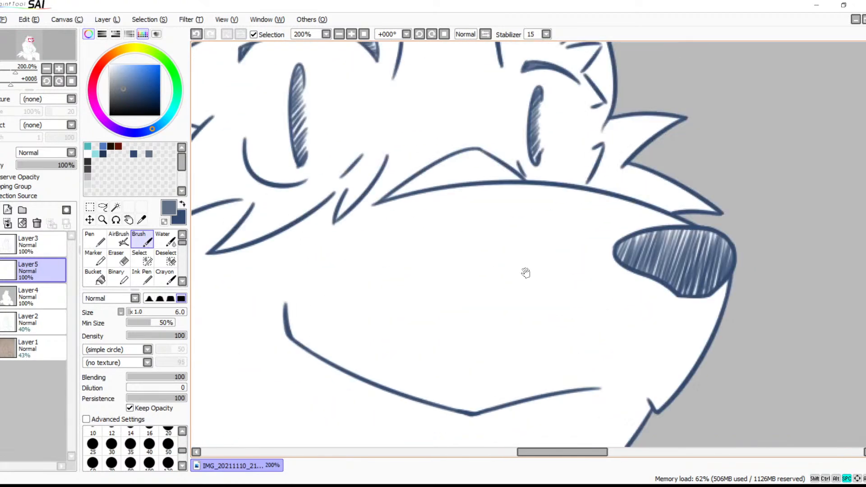
left_click_drag(563, 169, 546, 262)
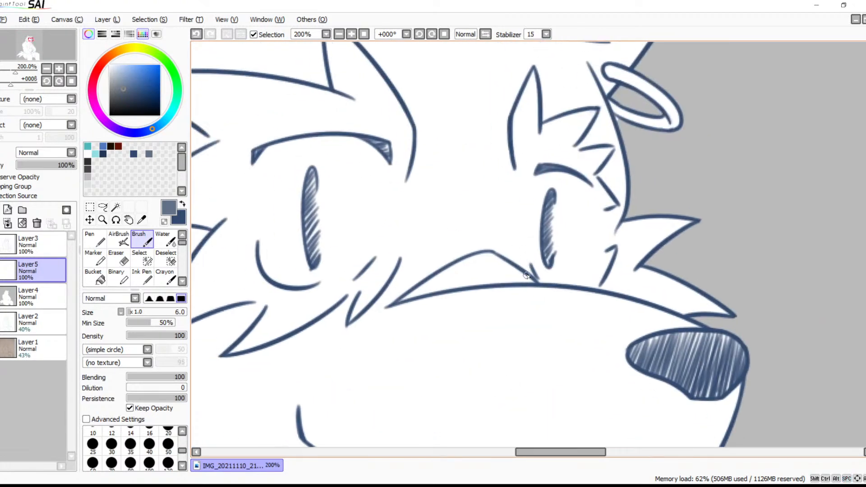
left_click_drag(428, 158, 523, 245)
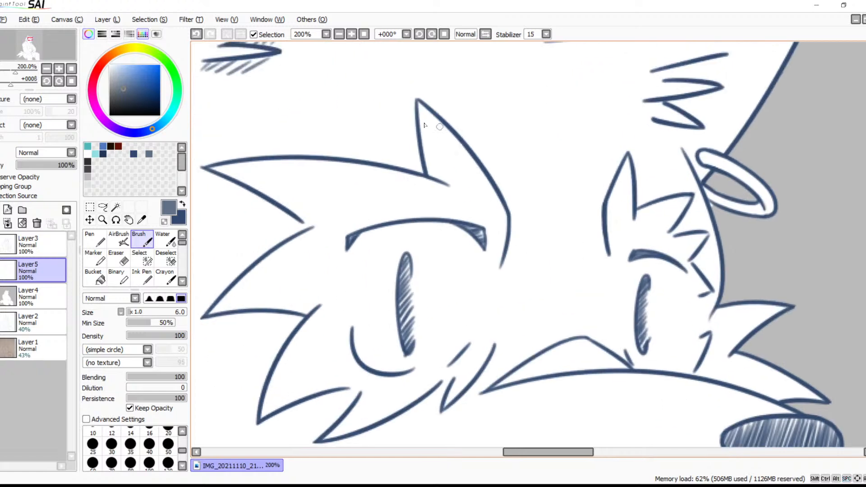
mouse_move(419, 119)
left_mouse_down()
mouse_move(437, 122)
mouse_move(428, 135)
mouse_move(441, 145)
mouse_move(432, 156)
mouse_move(450, 143)
left_mouse_up()
mouse_move(428, 171)
left_mouse_down()
mouse_move(458, 145)
mouse_move(468, 151)
left_mouse_up()
left_click_drag(446, 183, 482, 166)
mouse_move(446, 210)
left_mouse_down()
mouse_move(486, 178)
mouse_move(495, 189)
left_mouse_up()
mouse_move(475, 223)
left_mouse_down()
mouse_move(503, 212)
mouse_move(485, 231)
left_mouse_up()
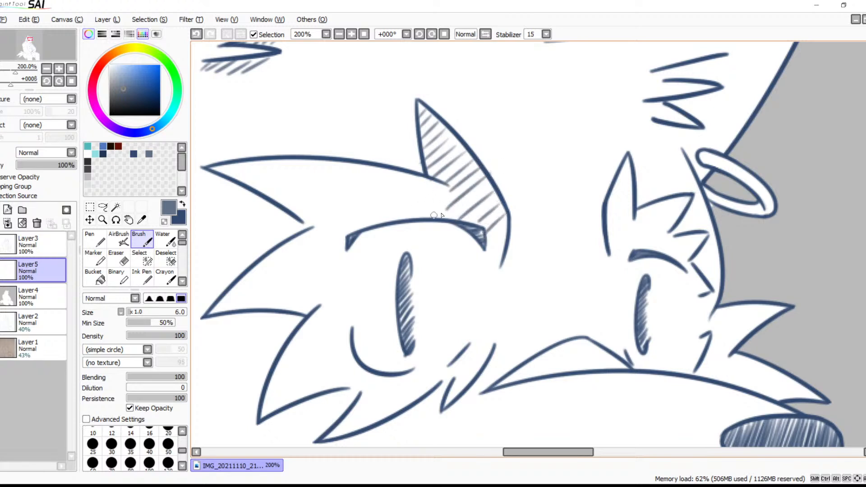
mouse_move(434, 221)
left_mouse_down()
mouse_move(447, 192)
mouse_move(417, 217)
mouse_move(433, 187)
mouse_move(394, 219)
left_mouse_up()
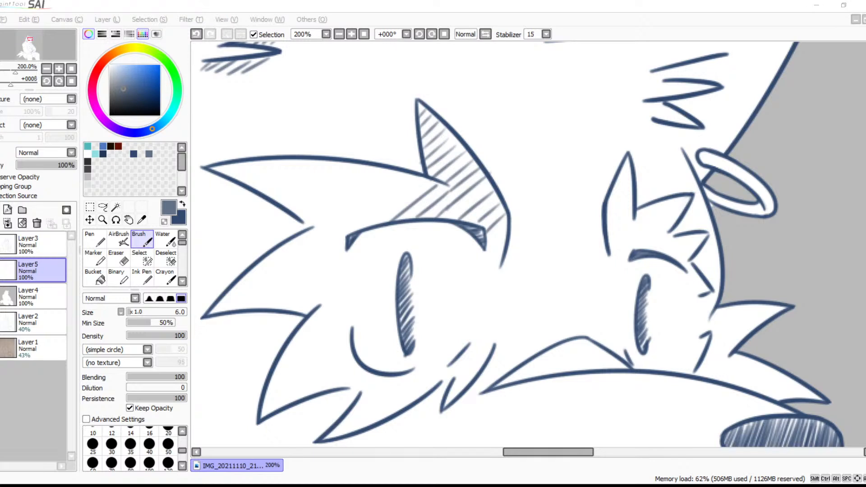
Extend the grey-blue hatching above the near eyelid outward and down into the middle side spike
left_click(521, 274)
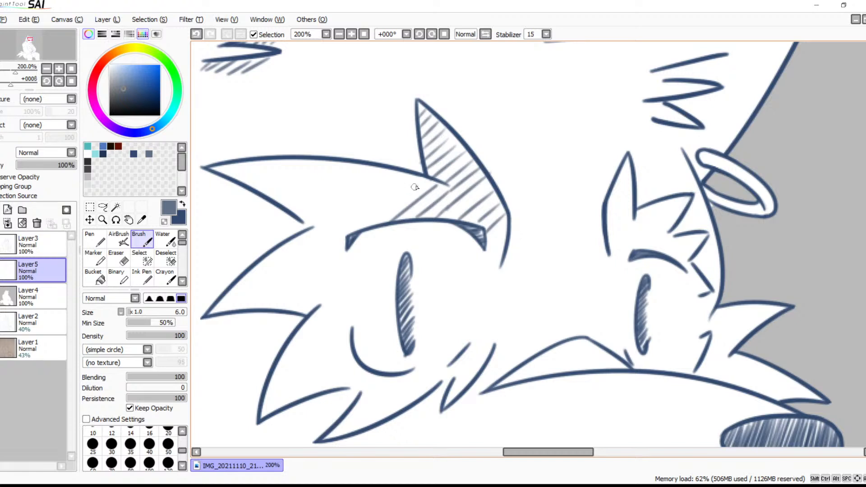
mouse_move(423, 182)
left_mouse_down()
mouse_move(386, 208)
mouse_move(411, 180)
mouse_move(368, 218)
left_mouse_up()
left_click_drag(395, 172, 293, 296)
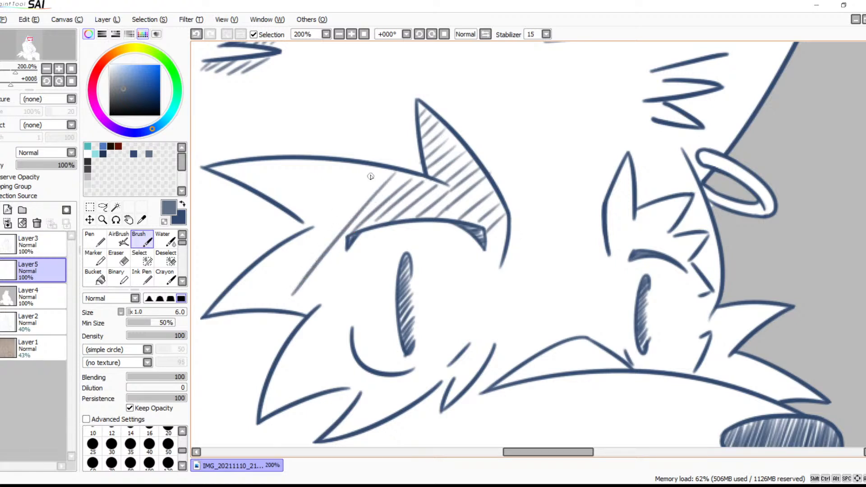
left_click_drag(373, 173, 276, 300)
left_click_drag(360, 166, 251, 311)
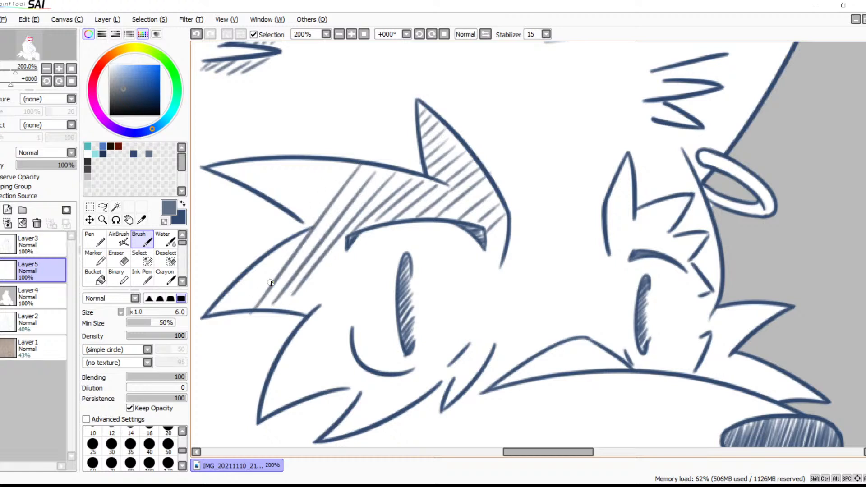
left_click_drag(301, 231, 239, 316)
left_click_drag(266, 258, 229, 310)
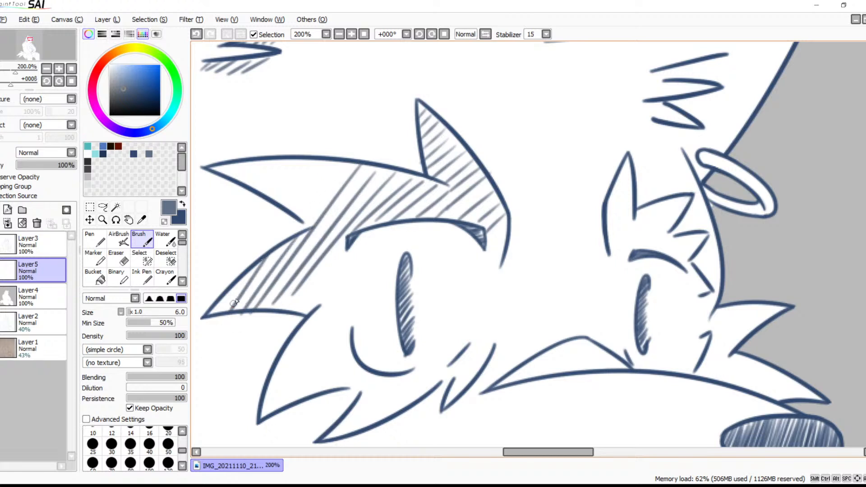
Fill the upper side spike beside the near eye with diagonal grey-blue hatching out to its tip
left_click_drag(348, 163, 309, 223)
mouse_move(336, 161)
left_mouse_down()
mouse_move(299, 219)
mouse_move(291, 208)
left_mouse_up()
left_click_drag(313, 154, 287, 197)
left_click_drag(298, 159, 272, 192)
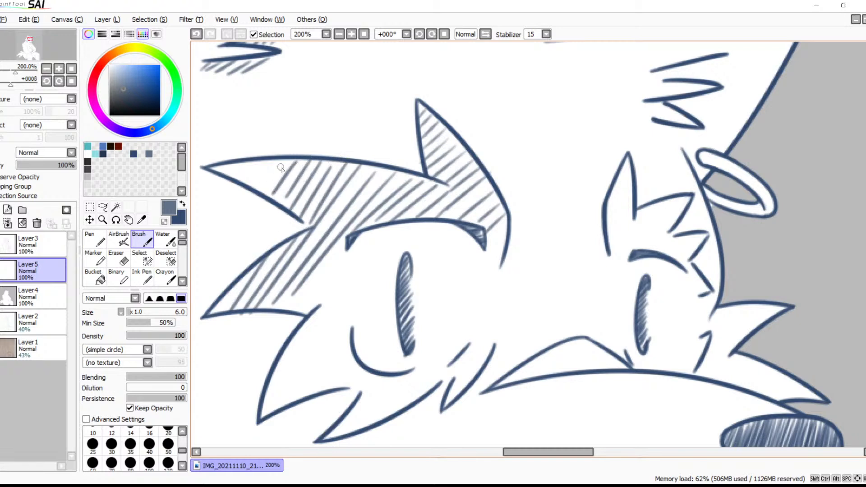
key("ctrl+z")
key("ctrl+z")
mouse_move(311, 160)
left_mouse_down()
mouse_move(282, 201)
mouse_move(274, 200)
left_mouse_up()
mouse_move(287, 160)
left_mouse_down()
mouse_move(268, 193)
mouse_move(223, 173)
left_mouse_up()
left_click_drag(223, 166, 219, 172)
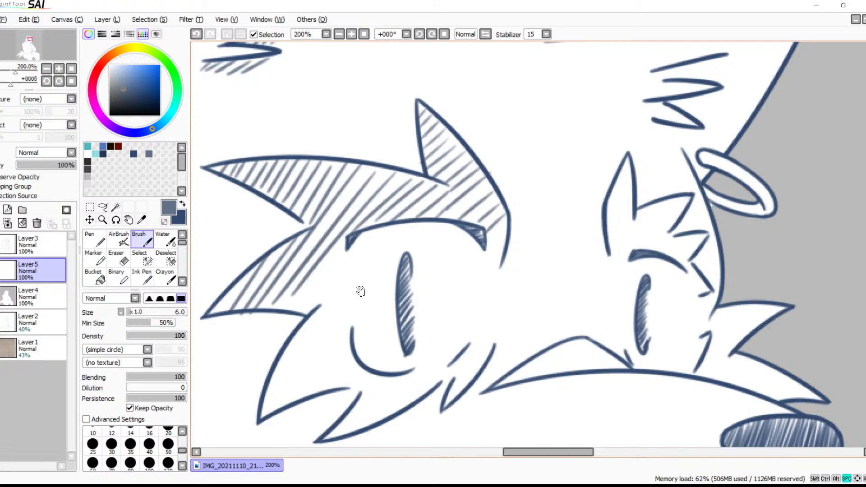
Hatch beside the near eye and down into the lower side spike, redoing strokes that do not fit
left_click_drag(359, 280, 347, 220)
left_click_drag(329, 186, 289, 251)
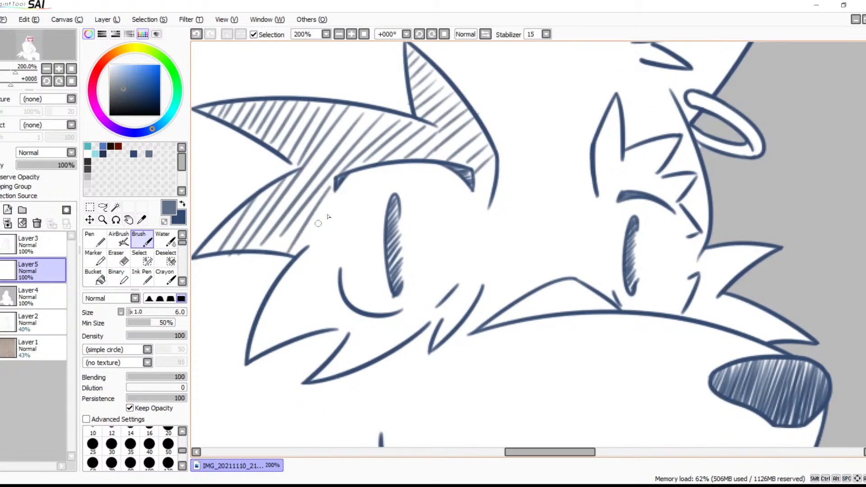
left_click_drag(331, 203, 307, 253)
key("ctrl+z")
left_click_drag(332, 202, 260, 339)
key("ctrl+z")
left_click_drag(287, 273, 258, 339)
left_click_drag(303, 255, 267, 342)
left_click_drag(326, 233, 278, 354)
key("ctrl+z")
left_click_drag(333, 224, 287, 339)
left_click_drag(335, 244, 307, 332)
Hatch the fur spike beneath the near eye and the small tuft beside the muzzle in grey-blue
mouse_move(334, 278)
left_mouse_down()
mouse_move(322, 320)
mouse_move(349, 340)
mouse_move(324, 379)
left_mouse_up()
left_click_drag(374, 316, 361, 353)
mouse_move(388, 315)
left_mouse_down()
mouse_move(372, 356)
mouse_move(396, 343)
left_mouse_up()
mouse_move(418, 308)
left_mouse_down()
mouse_move(405, 339)
mouse_move(429, 325)
left_mouse_up()
mouse_move(456, 291)
left_mouse_down()
mouse_move(438, 339)
mouse_move(456, 323)
left_mouse_up()
left_click_drag(478, 277, 464, 301)
Hatch down past the inner corner of the near eyelid in grey-blue, undoing strokes that do not fit
mouse_move(493, 160)
left_mouse_down()
mouse_move(478, 173)
mouse_move(472, 224)
left_mouse_up()
key("ctrl+z")
key("ctrl+z")
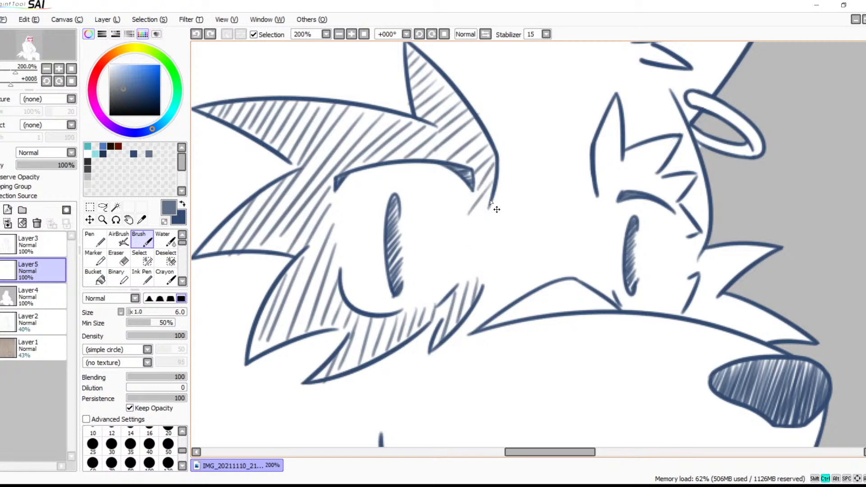
left_click_drag(492, 182, 476, 213)
key("ctrl+z")
Hatch the brow spikes above the far eye and the marking around its outer side down to the muzzle
left_click_drag(537, 251, 567, 185)
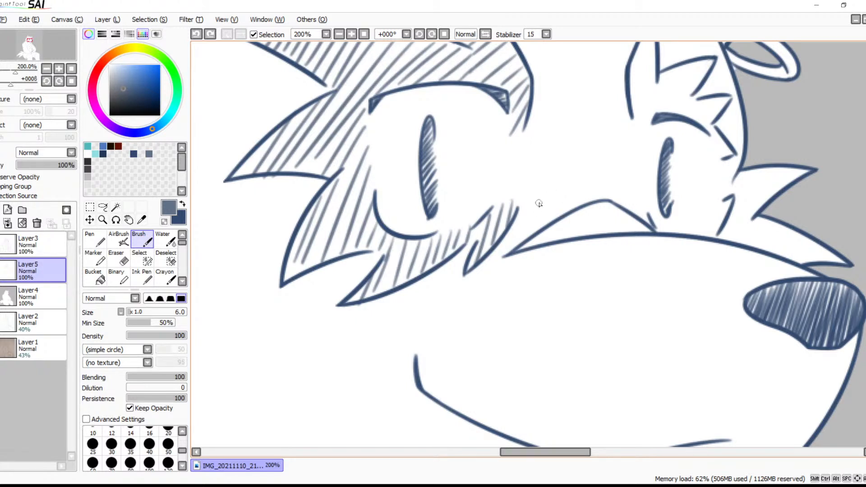
left_click_drag(549, 212, 456, 228)
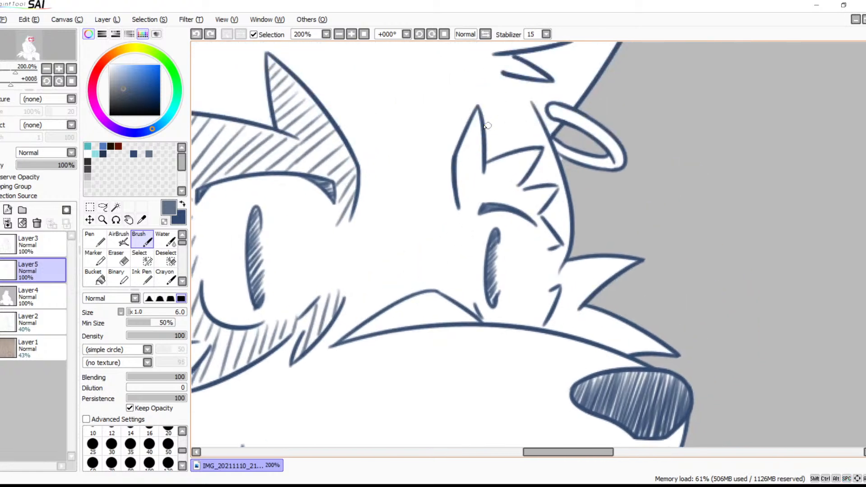
mouse_move(479, 113)
left_mouse_down()
mouse_move(462, 143)
mouse_move(456, 194)
left_mouse_up()
mouse_move(498, 164)
left_mouse_down()
mouse_move(458, 195)
mouse_move(458, 205)
mouse_move(473, 207)
left_mouse_up()
mouse_move(533, 153)
left_mouse_down()
mouse_move(489, 199)
mouse_move(495, 206)
left_mouse_up()
mouse_move(528, 179)
left_mouse_down()
mouse_move(503, 206)
mouse_move(525, 216)
mouse_move(541, 238)
mouse_move(511, 311)
left_mouse_up()
mouse_move(551, 285)
left_mouse_down()
mouse_move(508, 328)
mouse_move(531, 325)
mouse_move(481, 316)
left_mouse_up()
Fill the curved shape on the muzzle bridge between the eyes with diagonal grey-blue hatching
mouse_move(556, 286)
left_mouse_down()
mouse_move(586, 193)
mouse_move(618, 217)
mouse_move(672, 176)
mouse_move(606, 236)
left_mouse_up()
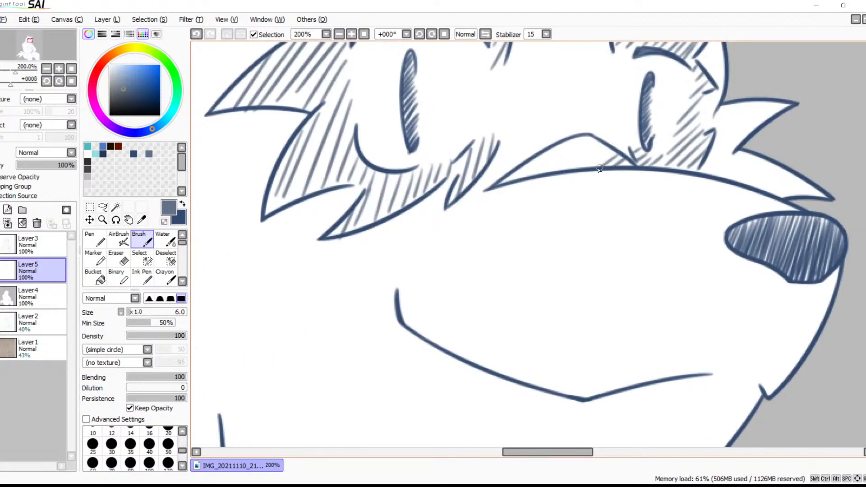
left_click_drag(612, 150, 572, 170)
left_click_drag(596, 143, 565, 171)
key("ctrl+z")
left_click_drag(594, 144, 560, 173)
mouse_move(586, 141)
left_mouse_down()
mouse_move(550, 176)
mouse_move(539, 181)
mouse_move(548, 161)
mouse_move(532, 175)
left_mouse_up()
left_click_drag(562, 142, 518, 184)
left_click_drag(540, 155, 516, 174)
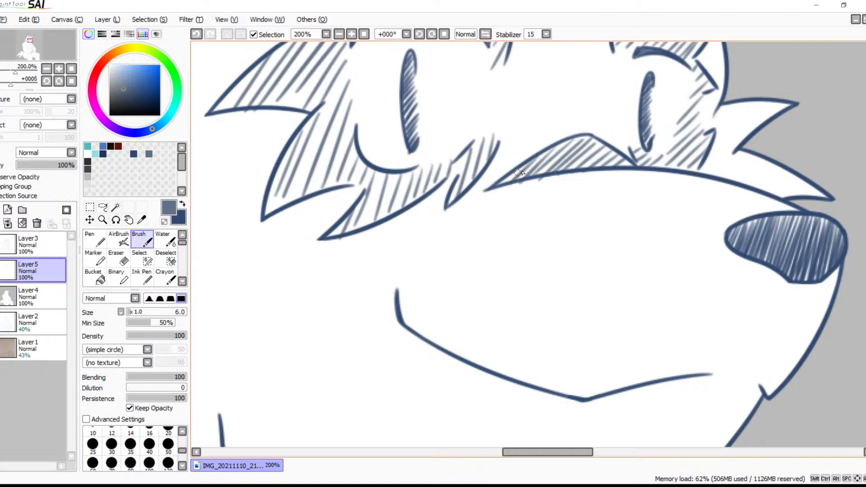
Hatch the sideways-pointing spike of the chest fur tuft in diagonal grey-blue strokes, redoing one misplaced stroke
key("space")
left_click_drag(499, 267, 553, 109)
left_click_drag(536, 252, 590, 112)
left_click_drag(512, 289, 585, 180)
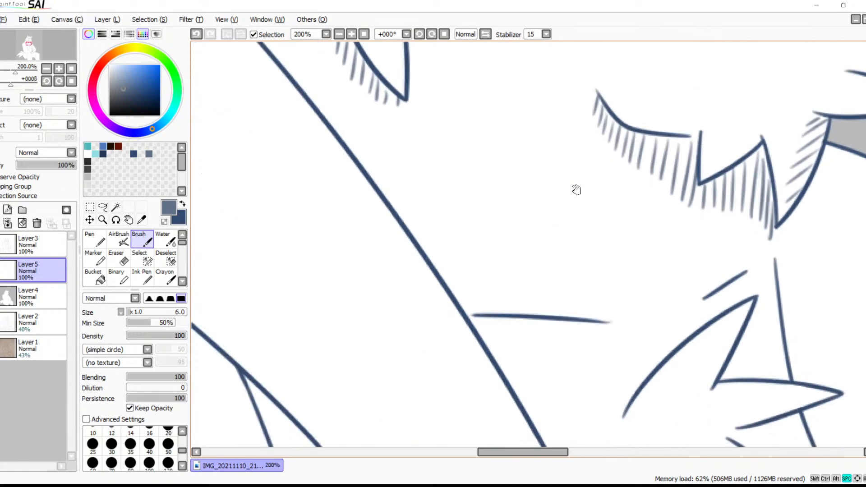
left_click_drag(564, 311, 538, 169)
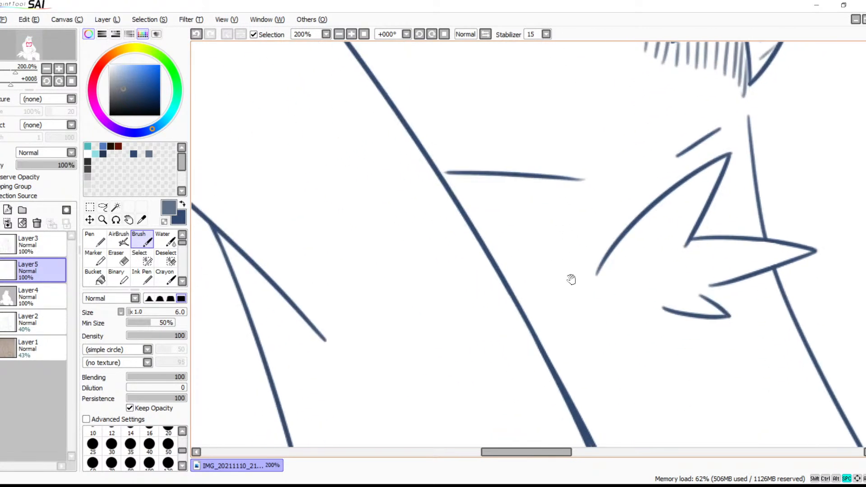
left_click_drag(580, 266, 471, 203)
left_click_drag(573, 242, 477, 253)
left_click_drag(590, 196, 534, 222)
left_click_drag(556, 190, 512, 231)
left_click_drag(541, 197, 494, 237)
left_click_drag(530, 197, 482, 243)
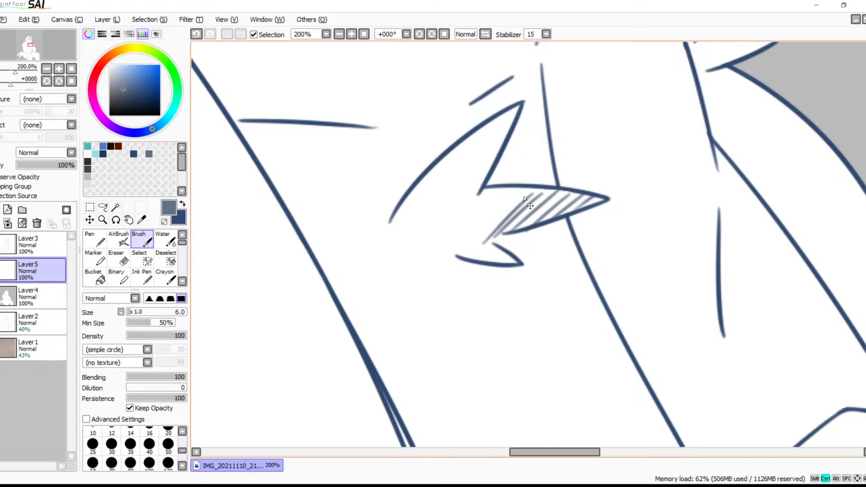
key("ctrl+z")
mouse_move(527, 189)
left_mouse_down()
mouse_move(491, 230)
mouse_move(475, 234)
left_mouse_up()
left_click_drag(497, 189, 466, 223)
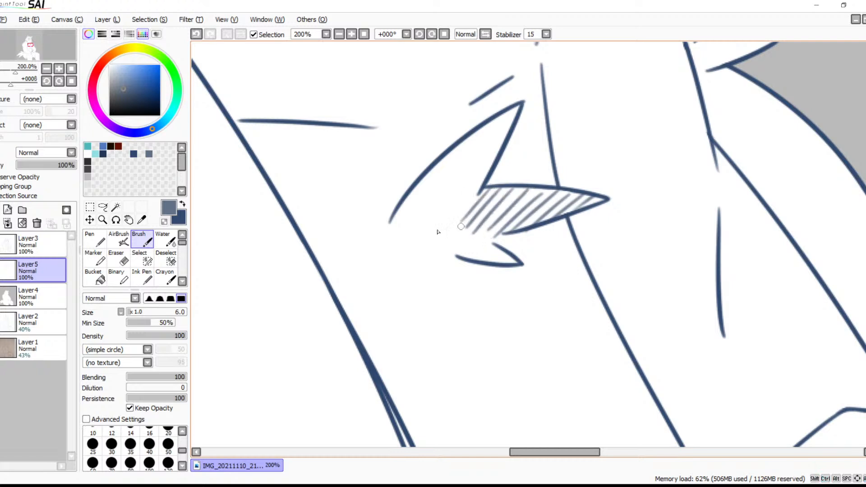
Hatch the inside of the upward-pointing spike of the chest fur tuft in grey-blue
mouse_move(464, 257)
left_mouse_down()
mouse_move(508, 158)
mouse_move(533, 238)
mouse_move(492, 290)
left_mouse_up()
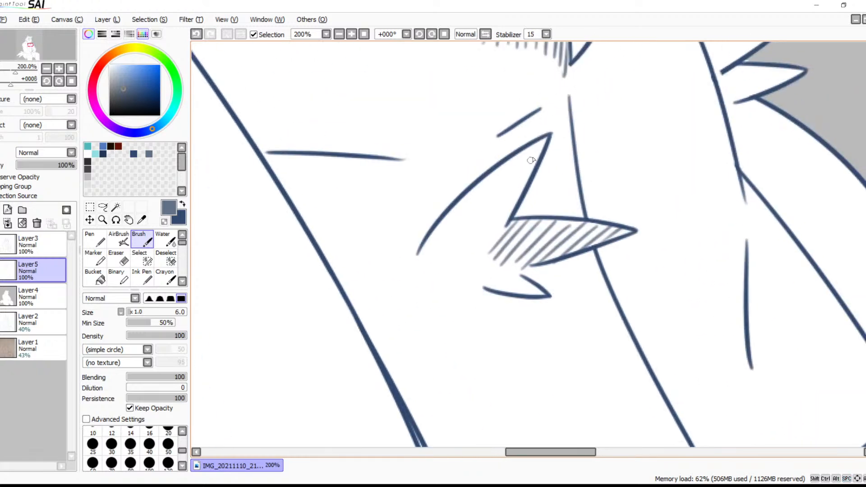
left_click_drag(536, 144, 519, 166)
mouse_move(527, 148)
left_mouse_down()
mouse_move(489, 199)
mouse_move(478, 199)
left_mouse_up()
Hatch the narrow area between the upper arm and the edge of the hanging cloth with diagonal grey-blue strokes
mouse_move(483, 187)
left_mouse_down()
mouse_move(459, 224)
mouse_move(425, 246)
mouse_move(585, 94)
left_mouse_up()
key("space")
left_click_drag(539, 215, 689, 67)
left_click_drag(489, 190, 656, 247)
mouse_move(532, 162)
left_mouse_down()
mouse_move(516, 221)
mouse_move(492, 139)
left_mouse_up()
left_click_drag(485, 242, 478, 244)
mouse_move(490, 168)
left_mouse_down()
mouse_move(479, 187)
mouse_move(471, 282)
mouse_move(487, 289)
mouse_move(530, 194)
mouse_move(501, 197)
mouse_move(516, 197)
mouse_move(509, 211)
left_mouse_up()
key("space")
left_click_drag(544, 178, 518, 226)
left_click_drag(551, 193, 525, 242)
left_click_drag(561, 208, 534, 258)
left_click_drag(571, 224, 543, 274)
left_click_drag(577, 246, 551, 291)
left_click_drag(584, 262, 561, 311)
mouse_move(595, 279)
left_mouse_down()
mouse_move(565, 325)
mouse_move(590, 311)
mouse_move(568, 351)
mouse_move(597, 331)
mouse_move(582, 361)
mouse_move(598, 368)
mouse_move(593, 391)
left_mouse_up()
Hatch the top of the narrow strip behind the arm, along the back outline, with short grey-blue diagonals
key("space")
mouse_move(601, 264)
left_mouse_down()
mouse_move(645, 305)
mouse_move(737, 337)
left_mouse_up()
mouse_move(579, 203)
left_mouse_down()
mouse_move(712, 233)
mouse_move(599, 228)
mouse_move(560, 264)
mouse_move(479, 183)
left_mouse_up()
left_click_drag(453, 75, 445, 90)
mouse_move(461, 83)
left_mouse_down()
mouse_move(448, 106)
mouse_move(465, 101)
mouse_move(454, 122)
mouse_move(475, 127)
mouse_move(457, 149)
mouse_move(463, 158)
mouse_move(480, 149)
mouse_move(462, 192)
left_mouse_up()
key("space")
left_click_drag(508, 250, 490, 192)
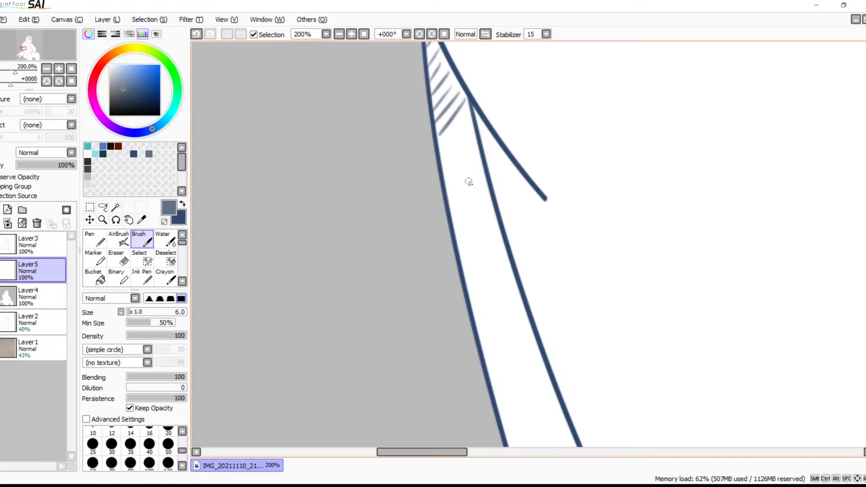
key("space")
mouse_move(518, 178)
left_mouse_down()
mouse_move(415, 92)
mouse_move(408, 72)
mouse_move(454, 152)
mouse_move(402, 127)
mouse_move(380, 140)
mouse_move(405, 162)
mouse_move(390, 206)
left_mouse_up()
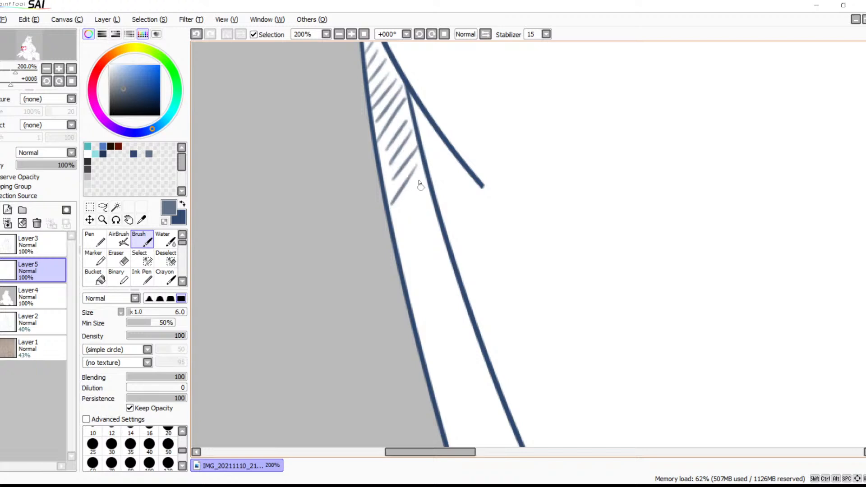
Continue the diagonal hatching down the middle of the narrow strip along the back
mouse_move(425, 178)
left_mouse_down()
mouse_move(404, 215)
mouse_move(405, 271)
mouse_move(454, 172)
mouse_move(444, 146)
mouse_move(412, 193)
left_mouse_up()
mouse_move(450, 170)
left_mouse_down()
mouse_move(423, 207)
mouse_move(429, 222)
left_mouse_up()
mouse_move(460, 197)
left_mouse_down()
mouse_move(433, 233)
mouse_move(427, 257)
left_mouse_up()
left_click_drag(469, 226, 437, 263)
mouse_move(491, 265)
left_mouse_down()
mouse_move(502, 178)
mouse_move(484, 170)
mouse_move(450, 204)
left_mouse_up()
left_click_drag(493, 181, 458, 226)
mouse_move(495, 201)
left_mouse_down()
mouse_move(469, 232)
mouse_move(466, 253)
mouse_move(495, 176)
left_mouse_up()
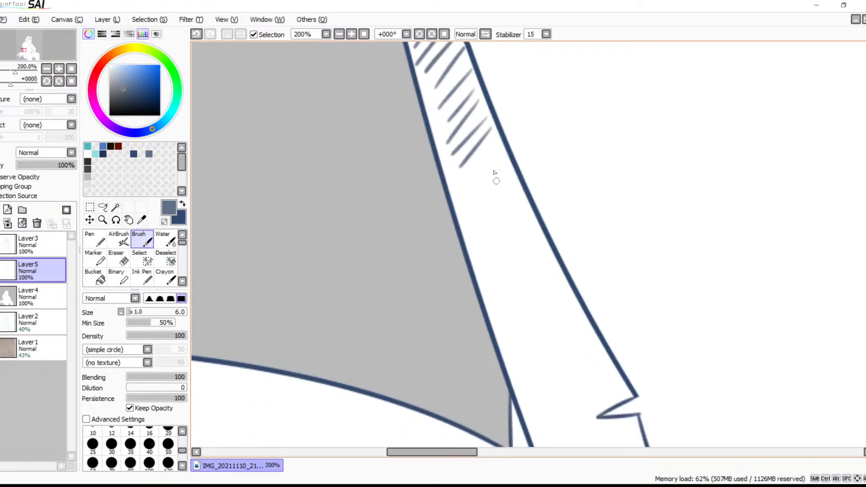
Extend the hatching along the inner edge of the back strip where it widens
left_click_drag(498, 137, 465, 182)
left_click_drag(506, 156, 474, 197)
left_click_drag(510, 172, 477, 215)
left_click_drag(521, 190, 485, 231)
left_click_drag(529, 204, 491, 245)
left_click_drag(538, 221, 516, 248)
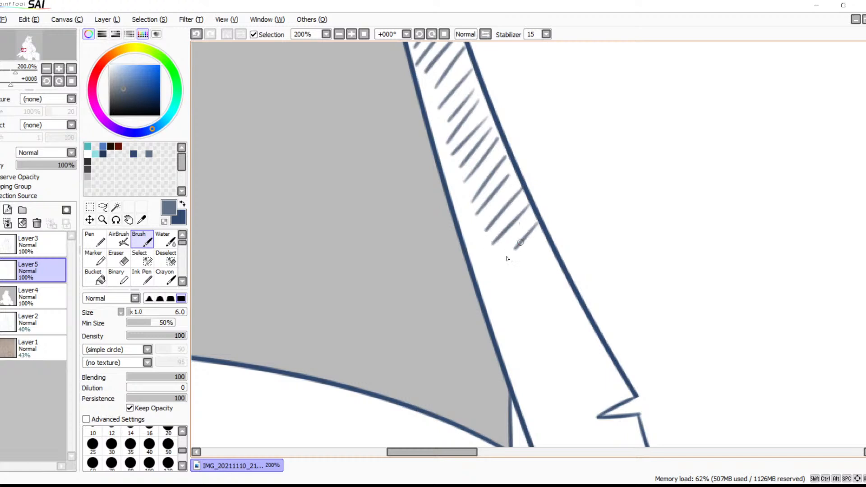
Carry the back strip's hatching down to the small fur notch above the waist
left_click_drag(543, 280, 519, 186)
mouse_move(512, 148)
left_mouse_down()
mouse_move(491, 179)
mouse_move(509, 182)
mouse_move(495, 201)
left_mouse_up()
mouse_move(529, 184)
left_mouse_down()
mouse_move(502, 218)
mouse_move(505, 234)
left_mouse_up()
left_click_drag(545, 215, 510, 248)
left_click_drag(560, 220, 523, 260)
left_click_drag(569, 239, 524, 285)
mouse_move(569, 263)
left_mouse_down()
mouse_move(526, 303)
mouse_move(531, 322)
left_mouse_up()
mouse_move(586, 282)
left_mouse_down()
mouse_move(544, 338)
mouse_move(558, 337)
left_mouse_up()
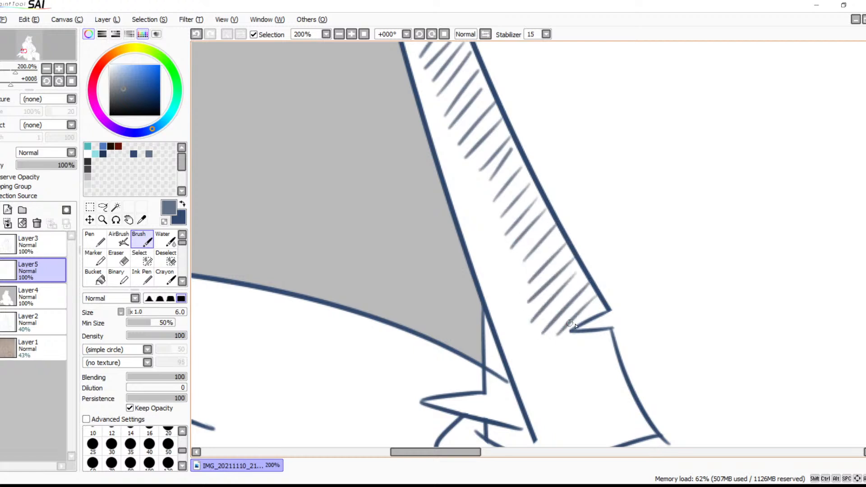
Hatch the area below the small fur notch down to the fur point just above the waistline
left_click_drag(578, 369, 569, 231)
mouse_move(592, 202)
left_mouse_down()
mouse_move(568, 226)
mouse_move(568, 245)
left_mouse_up()
left_click_drag(613, 214, 570, 269)
left_click_drag(623, 236, 575, 282)
left_click_drag(623, 254, 575, 299)
left_click_drag(624, 276, 578, 320)
mouse_move(637, 283)
left_mouse_down()
mouse_move(601, 317)
mouse_move(625, 307)
left_mouse_up()
Erase the stray end of the tail outline past the back edge on Layer3, and return to the Brush on Layer5
key("e")
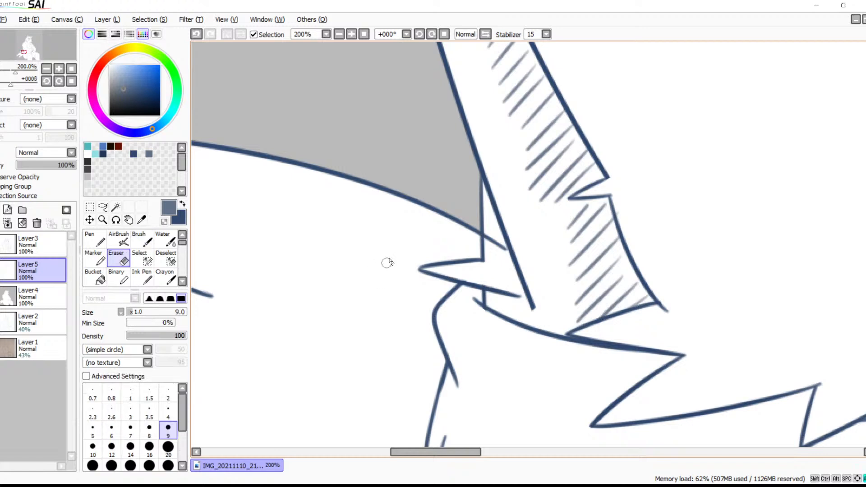
left_click(40, 251)
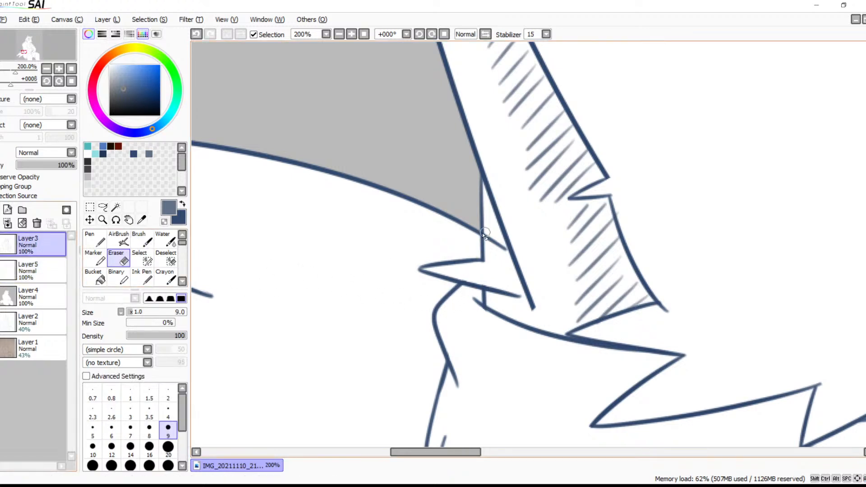
left_click_drag(488, 232, 499, 253)
key("b")
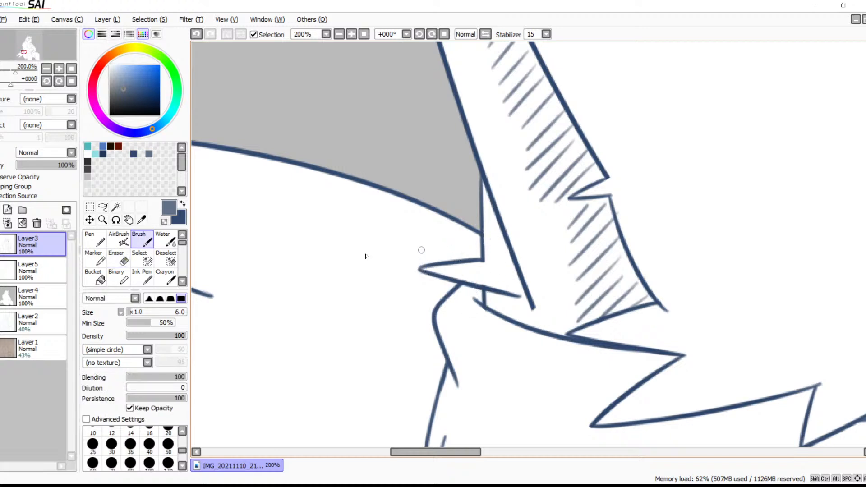
left_click(34, 270)
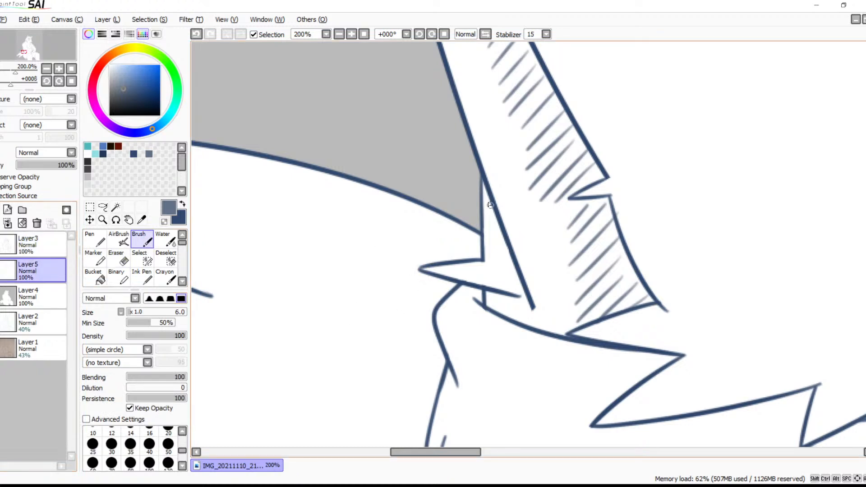
Hatch the narrow wedge between the tail base and the back outline in grey-blue
left_click_drag(496, 195, 482, 208)
left_click_drag(498, 204, 482, 224)
left_click_drag(498, 219, 481, 240)
left_click_drag(502, 240, 483, 258)
mouse_move(505, 251)
left_mouse_down()
mouse_move(485, 266)
mouse_move(493, 284)
left_mouse_up()
mouse_move(519, 276)
left_mouse_down()
mouse_move(501, 293)
mouse_move(505, 306)
left_mouse_up()
Fill the pointed fur spike hanging over the waistline with diagonal grey-blue hatching
mouse_move(561, 301)
left_mouse_down()
mouse_move(454, 205)
mouse_move(444, 245)
left_mouse_up()
left_click_drag(470, 208, 420, 266)
mouse_move(453, 208)
left_mouse_down()
mouse_move(409, 261)
mouse_move(401, 236)
left_mouse_up()
left_click_drag(423, 198, 391, 235)
left_click_drag(410, 199, 390, 217)
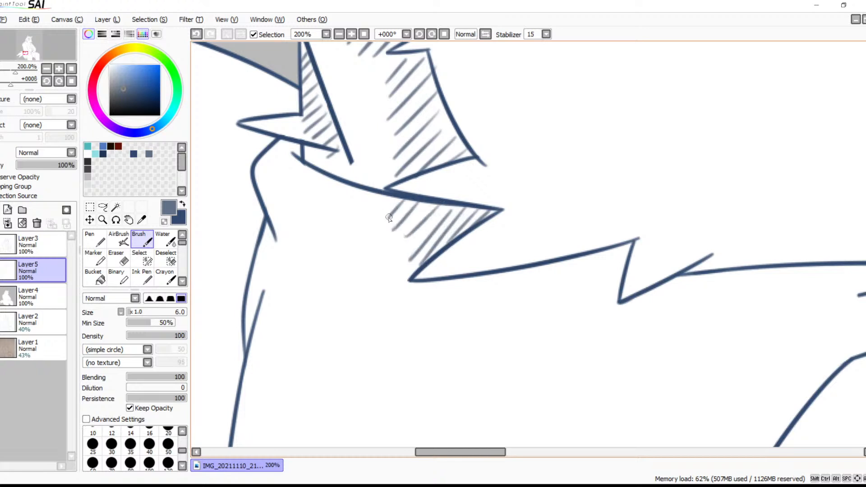
Hatch beneath the jagged shirt-to-shorts edge up to its next peak
mouse_move(499, 276)
left_mouse_down()
mouse_move(488, 289)
mouse_move(514, 293)
left_mouse_up()
left_click_drag(546, 269, 522, 294)
mouse_move(567, 260)
left_mouse_down()
mouse_move(535, 293)
mouse_move(550, 292)
left_mouse_up()
mouse_move(594, 252)
left_mouse_down()
mouse_move(572, 284)
mouse_move(585, 284)
left_mouse_up()
mouse_move(630, 243)
left_mouse_down()
mouse_move(599, 282)
mouse_move(616, 281)
mouse_move(606, 293)
left_mouse_up()
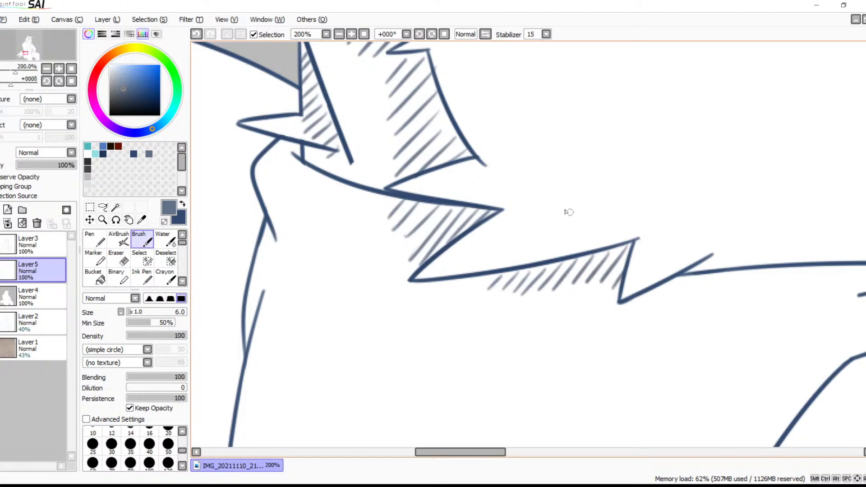
Add short grey-blue strokes in the gaps above the waistline beside its fur points
mouse_move(503, 175)
left_mouse_down()
mouse_move(482, 192)
mouse_move(452, 182)
left_mouse_up()
key("space")
left_click_drag(593, 262, 471, 198)
left_click_drag(489, 167, 474, 189)
mouse_move(501, 174)
left_mouse_down()
mouse_move(480, 198)
mouse_move(488, 207)
left_mouse_up()
Hatch the long thin area under the waistline toward the raised thigh, tapering to its end
key("space")
left_click_drag(564, 236, 498, 222)
mouse_move(452, 189)
left_mouse_down()
mouse_move(438, 208)
mouse_move(467, 210)
left_mouse_up()
mouse_move(497, 188)
left_mouse_down()
mouse_move(484, 211)
mouse_move(499, 211)
left_mouse_up()
mouse_move(539, 183)
left_mouse_down()
mouse_move(514, 215)
mouse_move(532, 212)
left_mouse_up()
mouse_move(575, 182)
left_mouse_down()
mouse_move(550, 218)
mouse_move(564, 219)
left_mouse_up()
left_click_drag(614, 180, 579, 221)
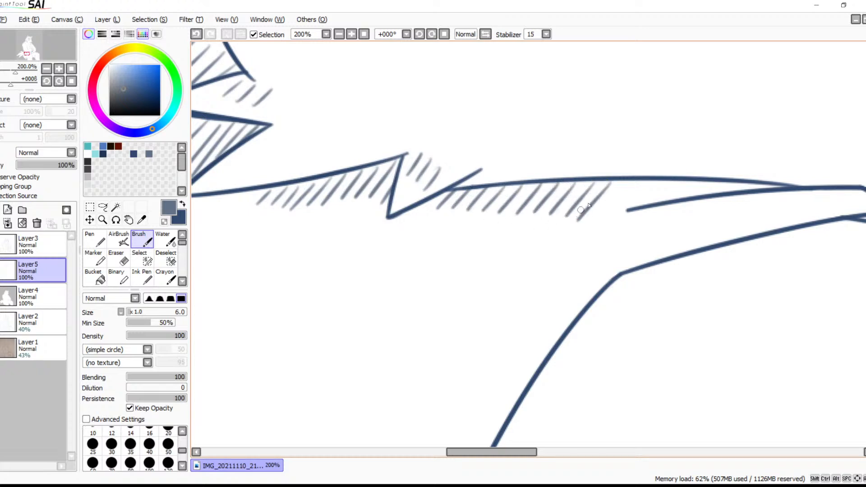
mouse_move(625, 181)
left_mouse_down()
mouse_move(596, 219)
mouse_move(619, 213)
left_mouse_up()
mouse_move(668, 180)
left_mouse_down()
mouse_move(643, 206)
mouse_move(661, 203)
left_mouse_up()
left_click_drag(701, 179, 684, 199)
left_click_drag(724, 182, 706, 196)
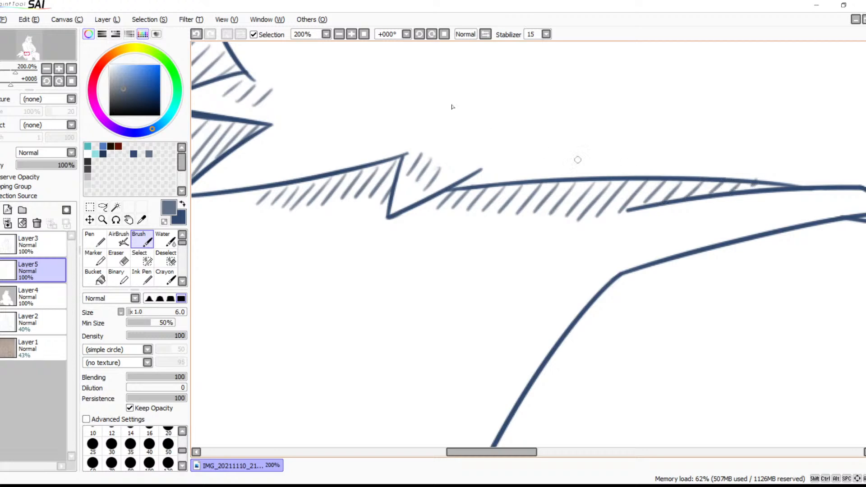
Review the hatched shading across the whole figure at 25% zoom
left_click(339, 34)
left_click(339, 34)
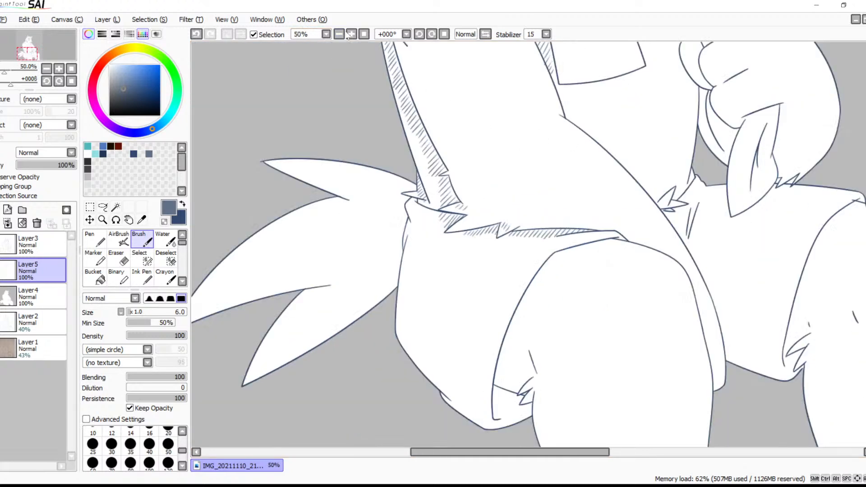
left_click(339, 33)
left_click(339, 33)
left_click(352, 34)
left_click(351, 34)
left_click_drag(335, 76, 305, 149)
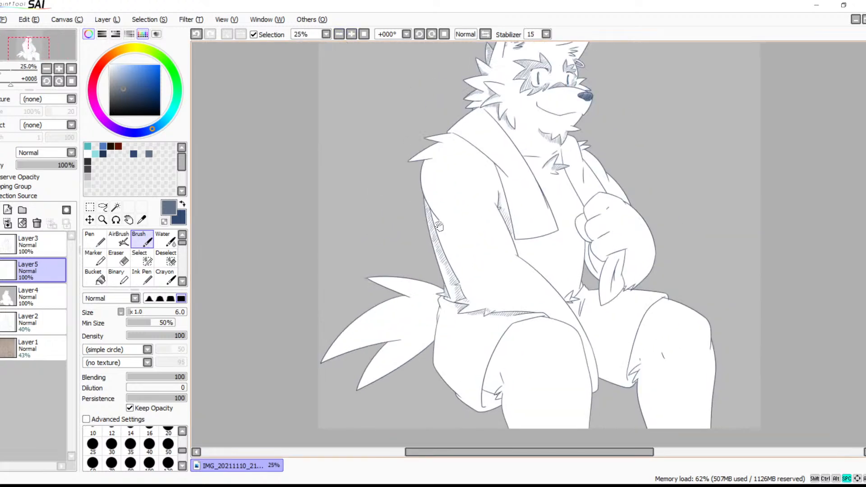
left_click_drag(523, 303, 528, 274)
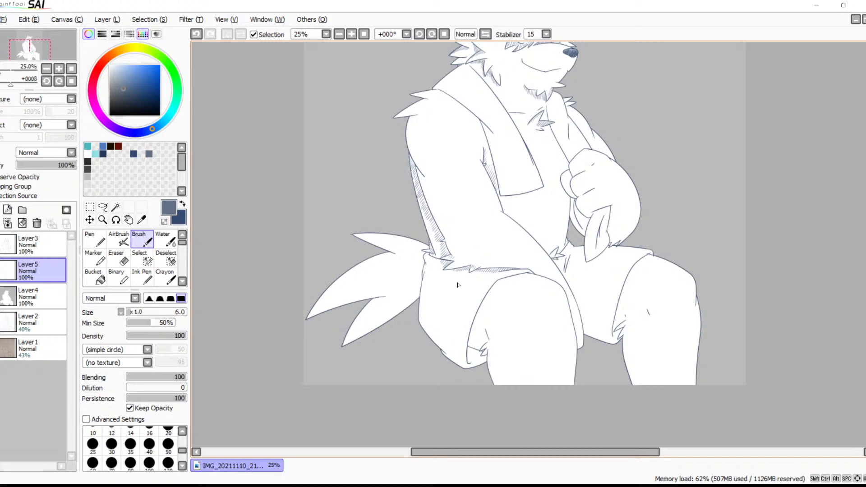
Hatch the inside of the shorts' leg opening beneath the raised thigh with parallel diagonal grey-blue strokes
left_click(350, 34)
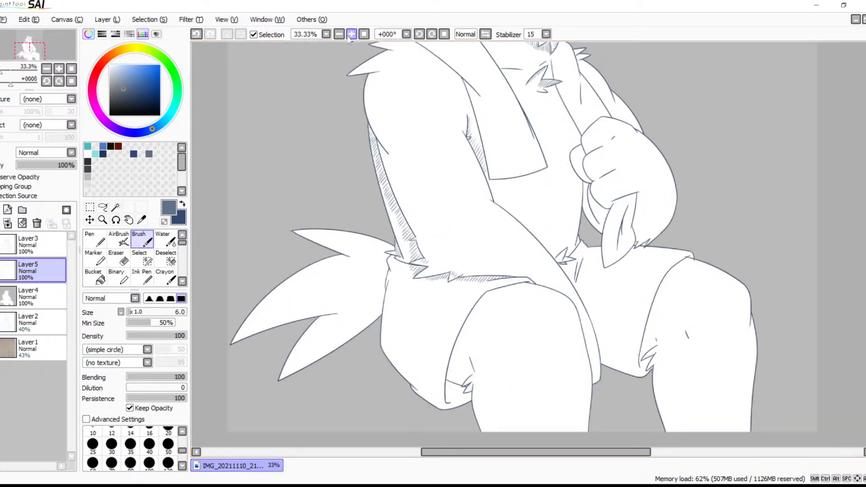
left_click(351, 34)
left_click_drag(406, 280, 503, 137)
left_click_drag(387, 433, 549, 114)
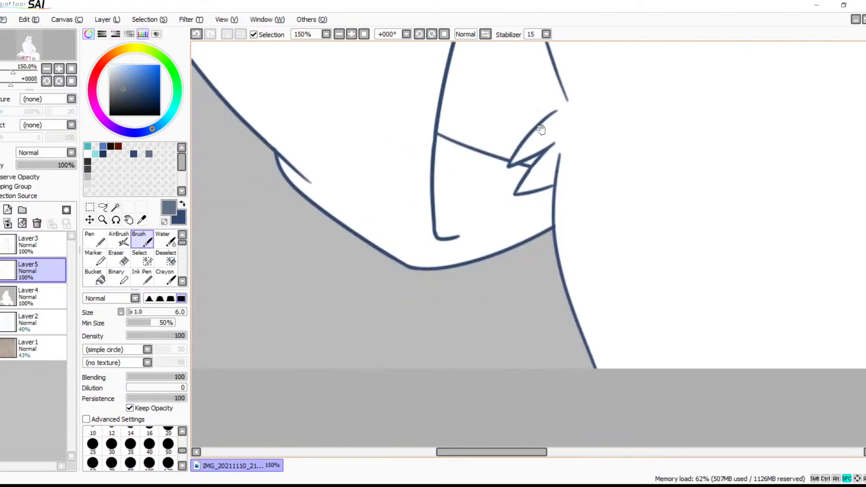
left_click_drag(524, 168, 459, 233)
left_click_drag(502, 160, 456, 229)
key("ctrl+z")
mouse_move(506, 163)
left_mouse_down()
mouse_move(444, 240)
mouse_move(445, 222)
left_mouse_up()
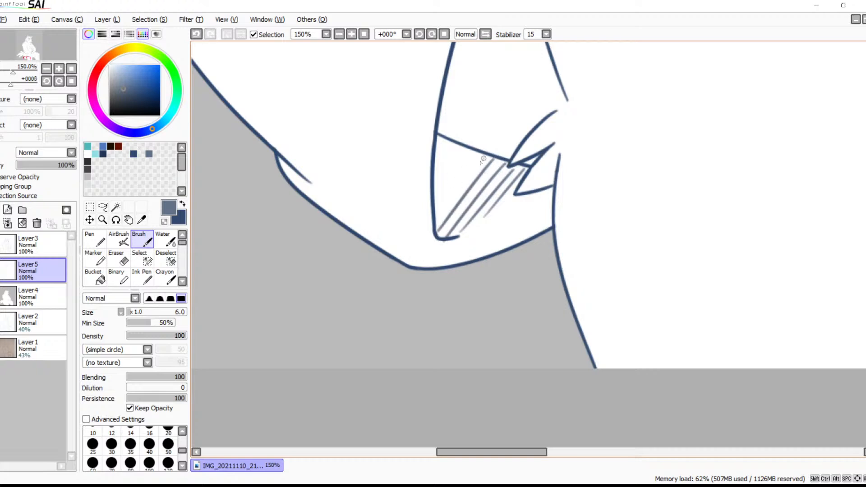
left_click_drag(483, 159, 430, 220)
mouse_move(475, 148)
left_mouse_down()
mouse_move(432, 206)
mouse_move(440, 173)
mouse_move(433, 186)
left_mouse_up()
mouse_move(446, 137)
left_mouse_down()
mouse_move(433, 168)
mouse_move(432, 156)
left_mouse_up()
Add short diagonal strokes beside the thin leg line above the fur tuft in the leg opening
left_click_drag(508, 130, 426, 312)
mouse_move(462, 236)
left_mouse_down()
mouse_move(423, 248)
mouse_move(419, 290)
left_mouse_up()
left_click_drag(456, 257, 414, 313)
left_click_drag(459, 277, 415, 336)
Hatch along the inner side of the shorts' curved hem, from the top of the raised thigh down to the leg opening
left_click_drag(505, 58, 499, 240)
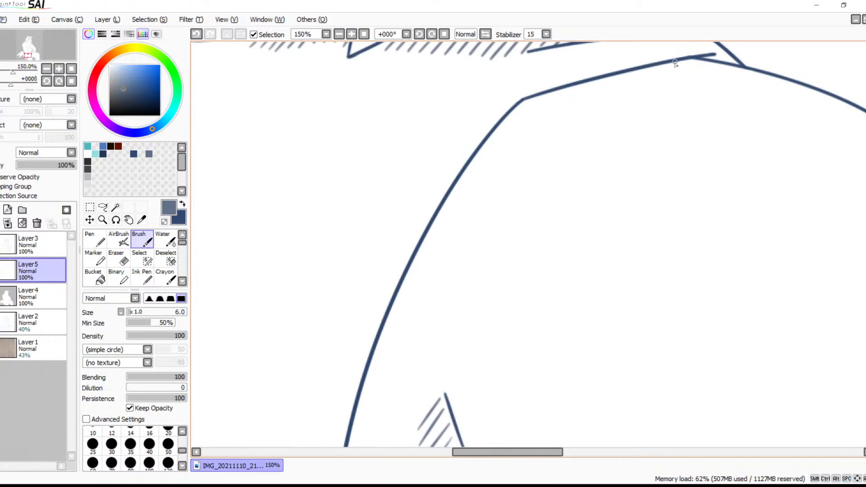
mouse_move(534, 100)
left_mouse_down()
mouse_move(509, 115)
mouse_move(469, 171)
left_mouse_up()
left_click_drag(480, 239, 556, 166)
mouse_move(574, 94)
left_mouse_down()
mouse_move(527, 117)
mouse_move(506, 141)
mouse_move(489, 176)
mouse_move(487, 218)
mouse_move(474, 222)
left_mouse_up()
key("ctrl+z")
mouse_move(493, 228)
left_mouse_down()
mouse_move(464, 240)
mouse_move(451, 259)
mouse_move(415, 391)
left_mouse_up()
left_click_drag(444, 386, 417, 405)
mouse_move(434, 403)
left_mouse_down()
mouse_move(415, 414)
mouse_move(418, 423)
mouse_move(437, 422)
left_mouse_up()
Hatch the small fold on the seat of the shorts and continue short strokes along its lower edge
key("space")
left_click_drag(516, 411, 538, 210)
left_click_drag(550, 299, 623, 347)
left_click_drag(502, 261, 639, 203)
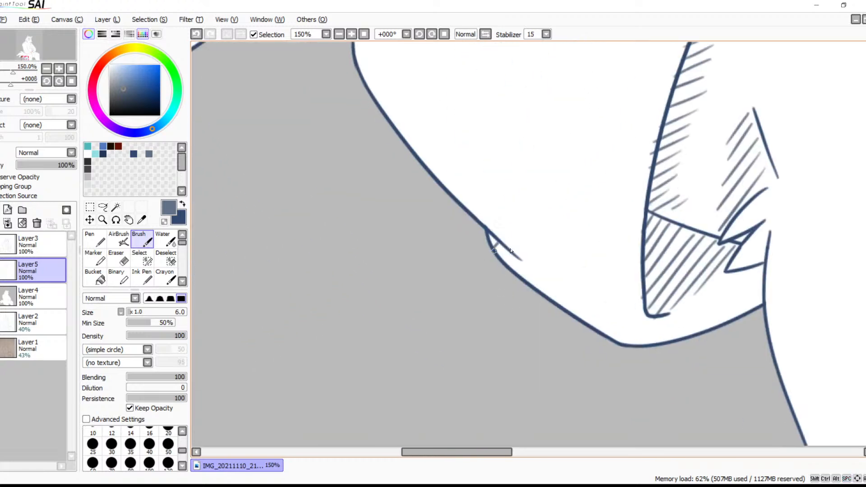
left_click_drag(534, 268, 524, 276)
mouse_move(548, 273)
left_mouse_down()
mouse_move(536, 283)
mouse_move(544, 290)
left_mouse_up()
mouse_move(568, 287)
left_mouse_down()
mouse_move(555, 298)
mouse_move(574, 310)
left_mouse_up()
mouse_move(594, 307)
left_mouse_down()
mouse_move(584, 315)
mouse_move(592, 326)
left_mouse_up()
left_click_drag(613, 317, 606, 335)
mouse_move(625, 324)
left_mouse_down()
mouse_move(617, 337)
mouse_move(629, 340)
left_mouse_up()
left_click_drag(648, 333, 645, 342)
Hatch the narrow fold at the back edge of the shorts, just below the waistline, tapering to its lower end
left_click_drag(621, 183, 668, 296)
left_click_drag(586, 212, 628, 340)
mouse_move(570, 180)
left_mouse_down()
mouse_move(669, 412)
mouse_move(598, 285)
mouse_move(611, 303)
left_mouse_up()
left_click_drag(626, 301, 606, 326)
left_click_drag(615, 326, 604, 347)
left_click_drag(610, 353, 602, 360)
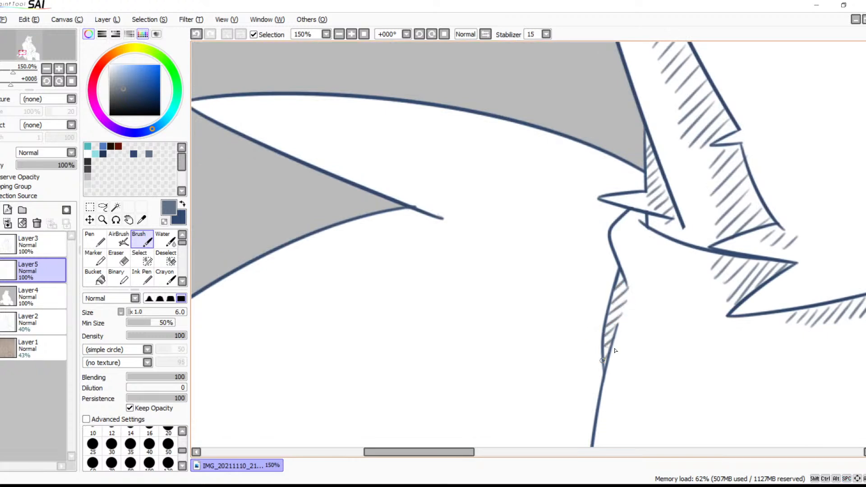
Hatch the base of the uppermost tail point beneath its top outline, next to the waistline fur
mouse_move(644, 178)
left_mouse_down()
mouse_move(626, 192)
mouse_move(586, 187)
left_mouse_up()
mouse_move(624, 156)
left_mouse_down()
mouse_move(566, 182)
mouse_move(549, 178)
left_mouse_up()
mouse_move(592, 144)
left_mouse_down()
mouse_move(533, 170)
mouse_move(532, 147)
left_mouse_up()
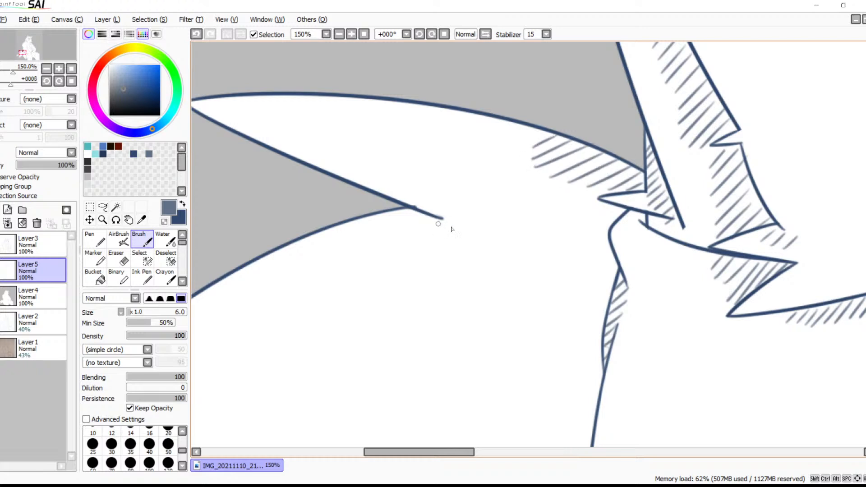
Hatch the tail's base along the back edge of the shorts with long diagonal strokes down to the tail's underside
left_click_drag(452, 229, 574, 164)
mouse_move(729, 137)
left_mouse_down()
mouse_move(662, 180)
mouse_move(663, 193)
left_mouse_up()
left_click_drag(737, 165, 663, 210)
left_click_drag(739, 180, 663, 227)
left_click_drag(727, 205, 655, 232)
left_click_drag(739, 230, 660, 253)
mouse_move(723, 248)
left_mouse_down()
mouse_move(655, 284)
mouse_move(655, 306)
left_mouse_up()
left_click_drag(727, 282, 649, 336)
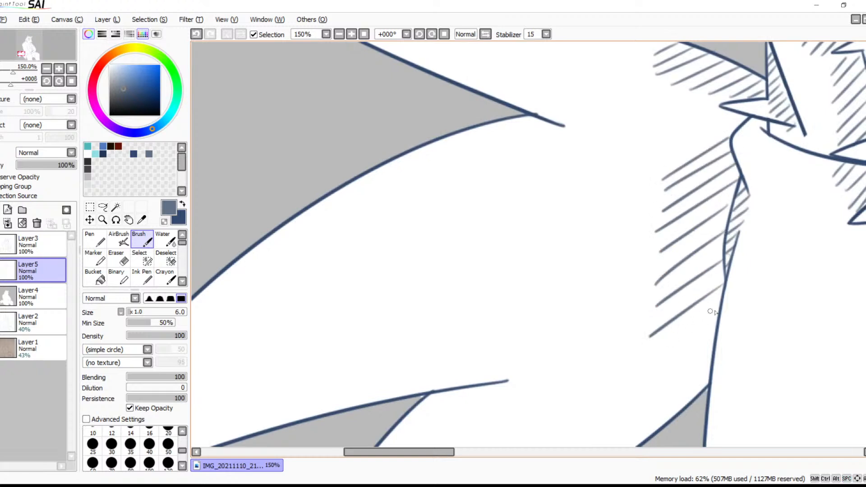
left_click_drag(718, 310, 641, 365)
left_click_drag(710, 342, 632, 403)
left_click_drag(710, 367, 618, 438)
Hatch beneath the notch between the upper and middle tail points, following the middle point's upper edge as it narrows
key("space")
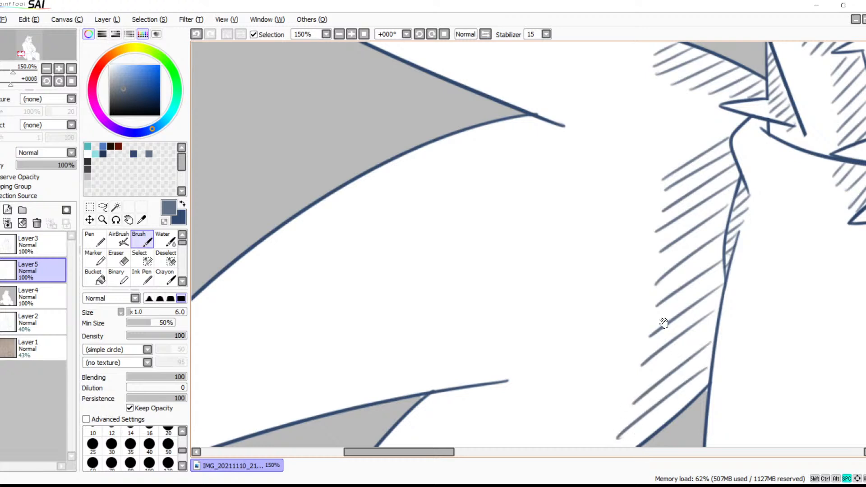
mouse_move(585, 137)
left_mouse_down()
mouse_move(510, 175)
mouse_move(478, 176)
left_mouse_up()
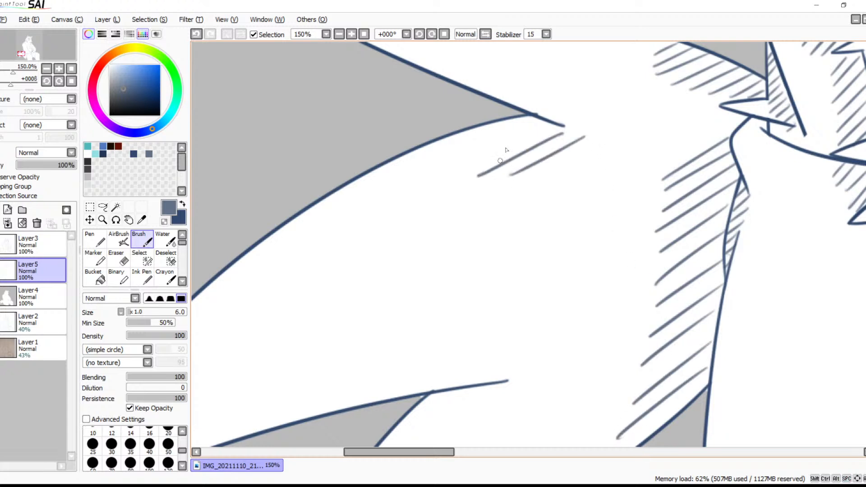
left_click_drag(548, 123, 431, 180)
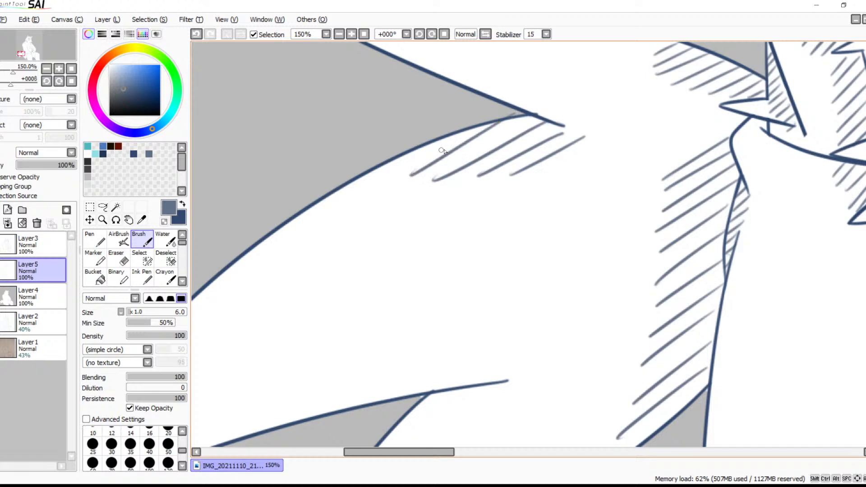
key("ctrl+z")
left_click_drag(516, 119, 393, 190)
left_click_drag(464, 128, 356, 200)
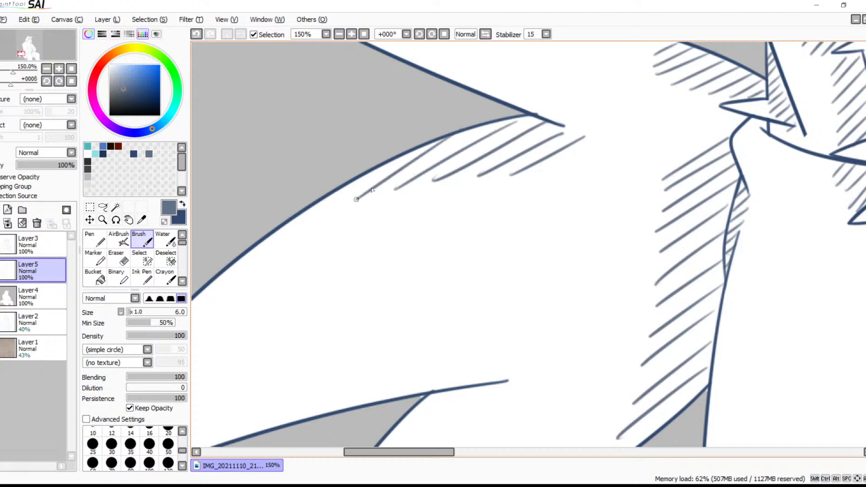
left_click_drag(379, 166, 279, 235)
Hatch beneath the notch between the middle and lowest tail points, extending down the lowest point's inner edge
key("space")
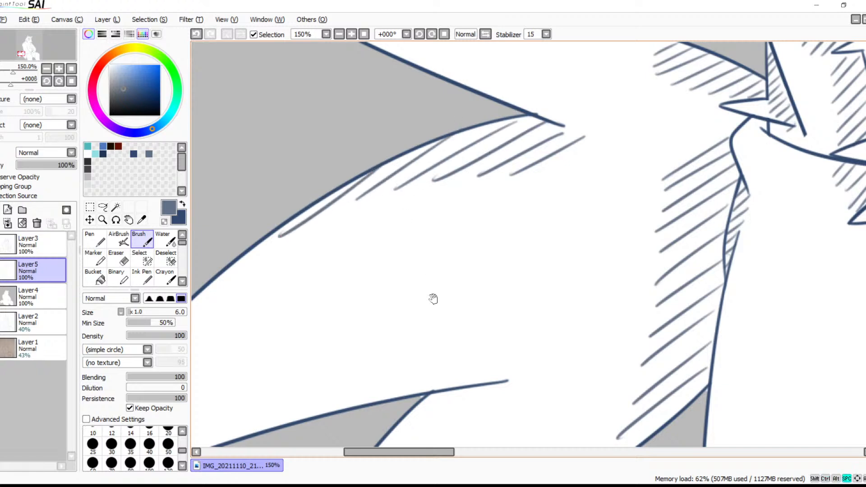
left_click_drag(422, 296, 472, 104)
left_click_drag(559, 189, 497, 244)
left_click_drag(529, 195, 452, 265)
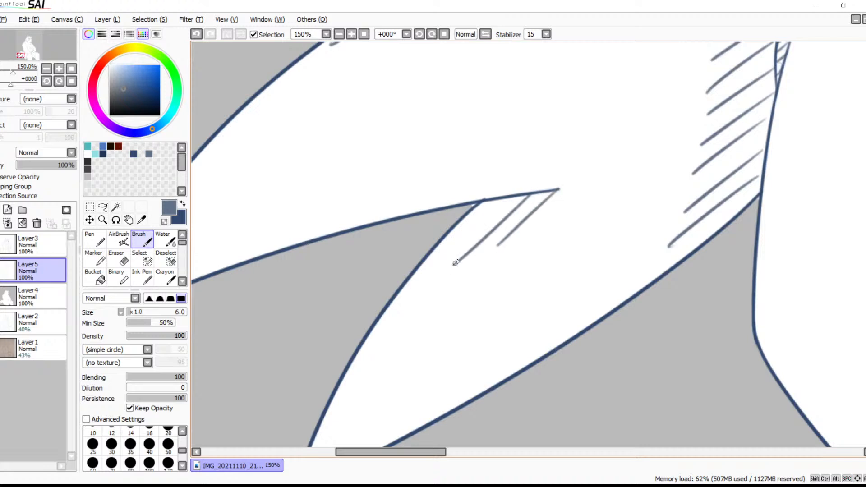
mouse_move(498, 200)
left_mouse_down()
mouse_move(407, 293)
mouse_move(353, 379)
left_mouse_up()
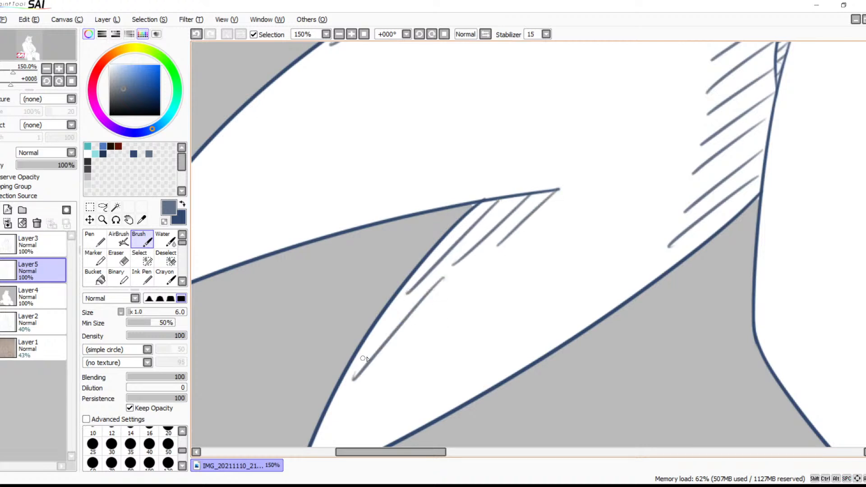
Add short diagonal strokes along the underside of the lowest tail point and review the whole figure at 25% zoom
key("space")
mouse_move(440, 353)
left_mouse_down()
mouse_move(471, 245)
mouse_move(466, 260)
left_mouse_up()
left_click_drag(601, 221, 516, 285)
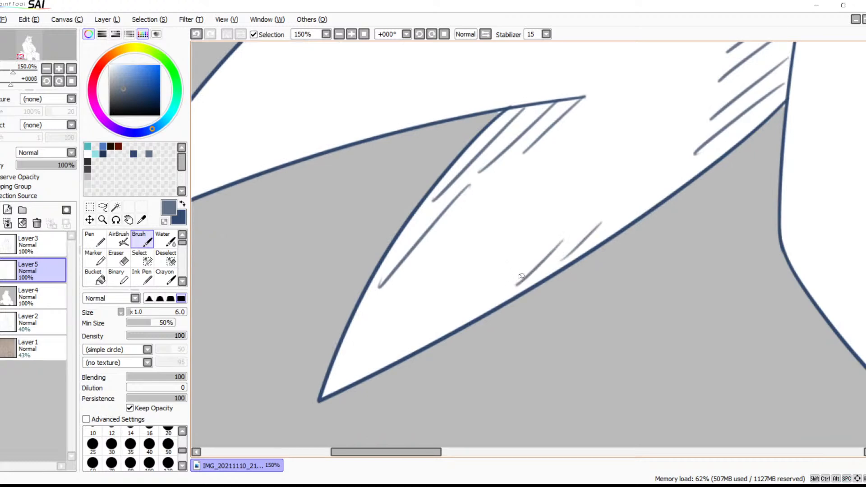
left_click(339, 34)
left_click(339, 34)
left_click(338, 34)
left_click(338, 34)
key("space")
left_click_drag(631, 93, 436, 248)
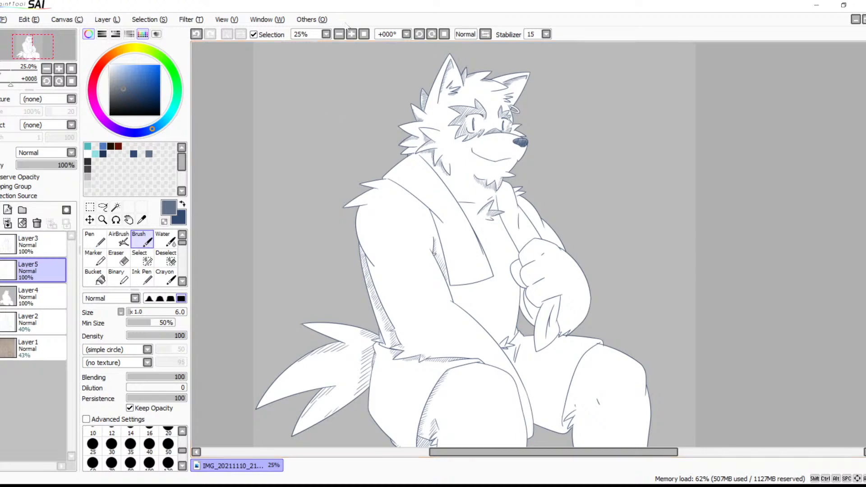
Hatch the near shoulder's lower fur tuft with diagonal strokes following its upper edge from the notch to the tip
left_click(351, 34)
left_click(351, 34)
left_click_drag(357, 178, 554, 222)
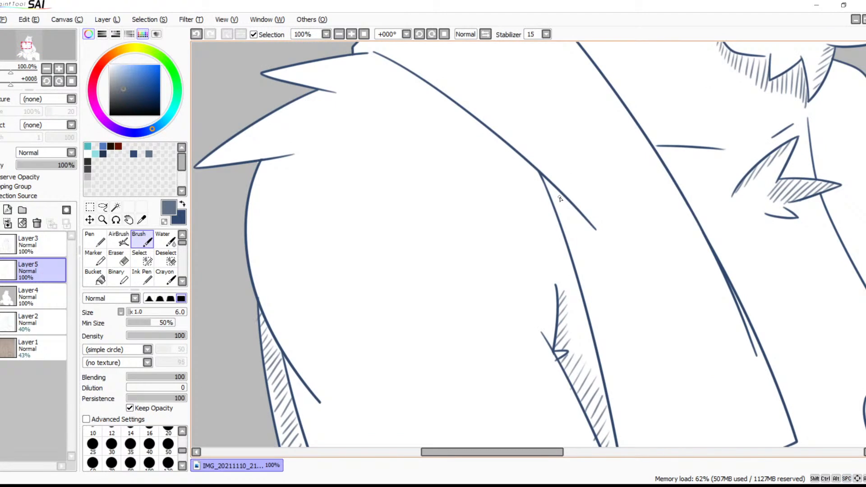
left_click_drag(434, 197, 482, 221)
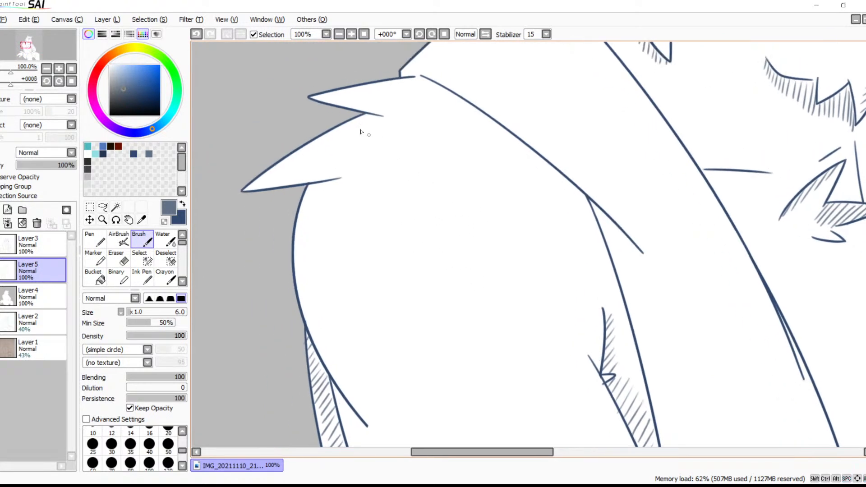
left_click(352, 35)
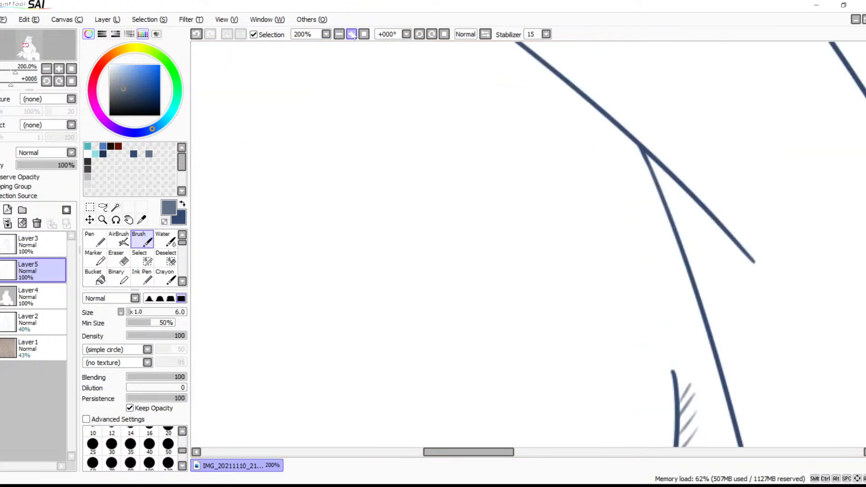
left_click_drag(386, 125, 549, 177)
left_click_drag(580, 83, 519, 119)
left_click_drag(551, 78, 467, 143)
mouse_move(505, 96)
left_mouse_down()
mouse_move(424, 161)
mouse_move(324, 219)
left_mouse_up()
Hatch the back edge of the near upper arm with long diagonal strokes, starting directly beneath the lower shoulder tuft
left_click_drag(480, 243, 476, 164)
mouse_move(446, 138)
left_mouse_down()
mouse_move(409, 186)
mouse_move(403, 217)
left_mouse_up()
left_click_drag(485, 138, 401, 237)
left_click_drag(473, 176, 398, 261)
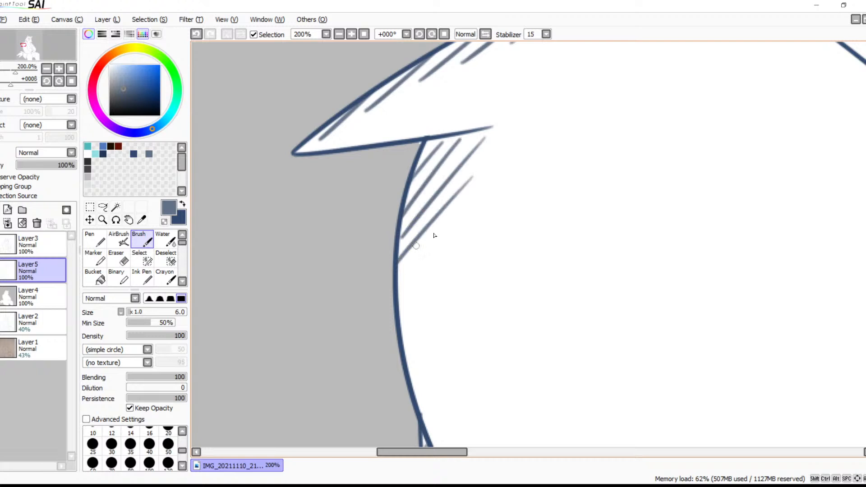
left_click_drag(464, 212, 397, 285)
mouse_move(496, 308)
left_mouse_down()
mouse_move(543, 178)
mouse_move(449, 189)
left_mouse_up()
left_click_drag(511, 165, 455, 213)
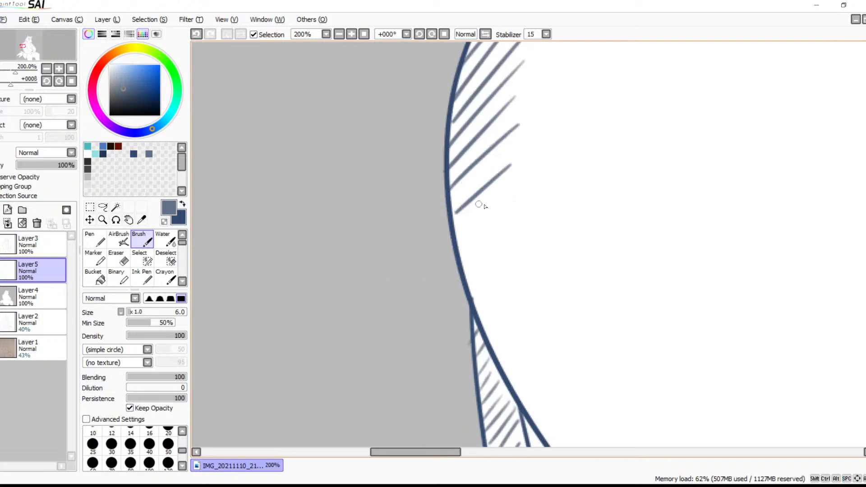
left_click_drag(507, 195, 456, 239)
left_click_drag(508, 221, 456, 264)
Hatch a patch of long diagonal strokes on the near upper arm beside the armpit crease, tapering down to the crease's corner
mouse_move(592, 255)
left_mouse_down()
mouse_move(338, 299)
mouse_move(367, 280)
mouse_move(551, 258)
mouse_move(639, 83)
left_mouse_up()
left_click_drag(625, 219, 593, 110)
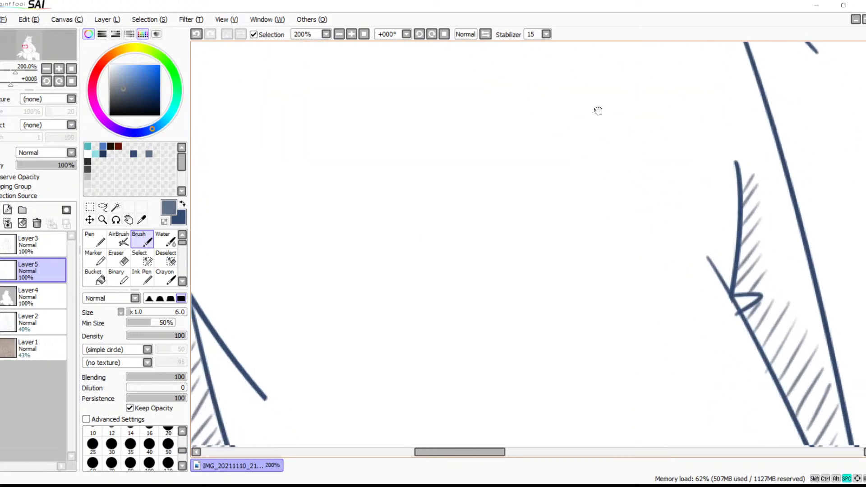
mouse_move(689, 56)
left_mouse_down()
mouse_move(651, 88)
mouse_move(640, 113)
left_mouse_up()
left_click_drag(696, 89, 627, 150)
left_click_drag(699, 112, 620, 182)
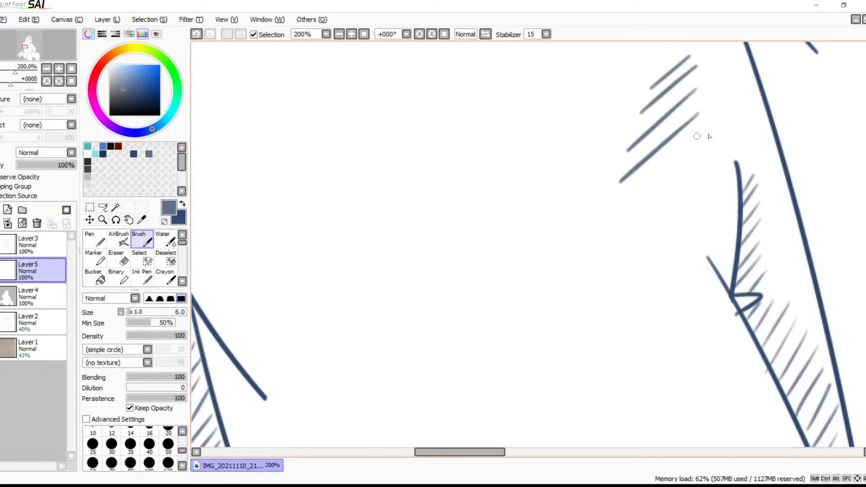
left_click_drag(706, 136, 624, 205)
left_click_drag(713, 157, 625, 230)
left_click_drag(728, 177, 630, 266)
left_click_drag(732, 209, 670, 266)
left_click_drag(733, 233, 706, 257)
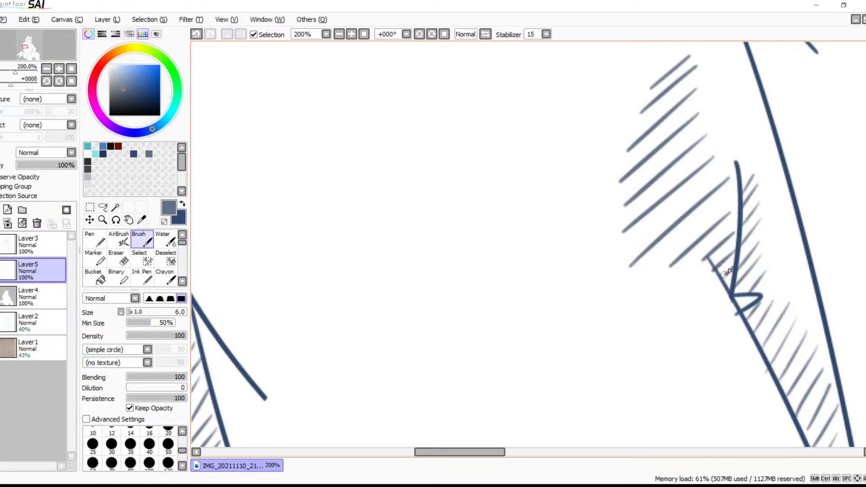
Add short diagonal strokes beneath the crease line at the back of the near arm and review the figure at 33% zoom
mouse_move(591, 338)
left_mouse_down()
mouse_move(656, 205)
mouse_move(681, 189)
left_mouse_up()
mouse_move(398, 111)
left_mouse_down()
mouse_move(400, 163)
mouse_move(423, 159)
mouse_move(401, 189)
left_mouse_up()
mouse_move(431, 183)
left_mouse_down()
mouse_move(420, 194)
mouse_move(417, 234)
left_mouse_up()
left_click(338, 34)
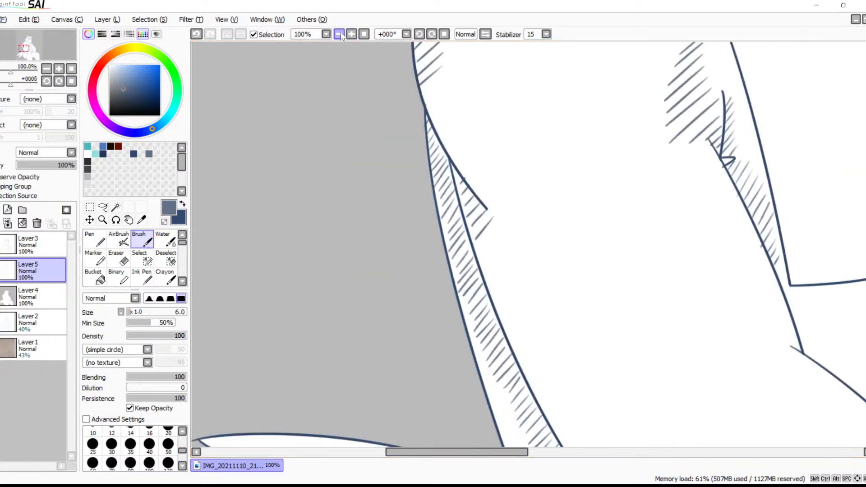
left_click(339, 34)
left_click(339, 35)
left_click_drag(574, 201, 464, 171)
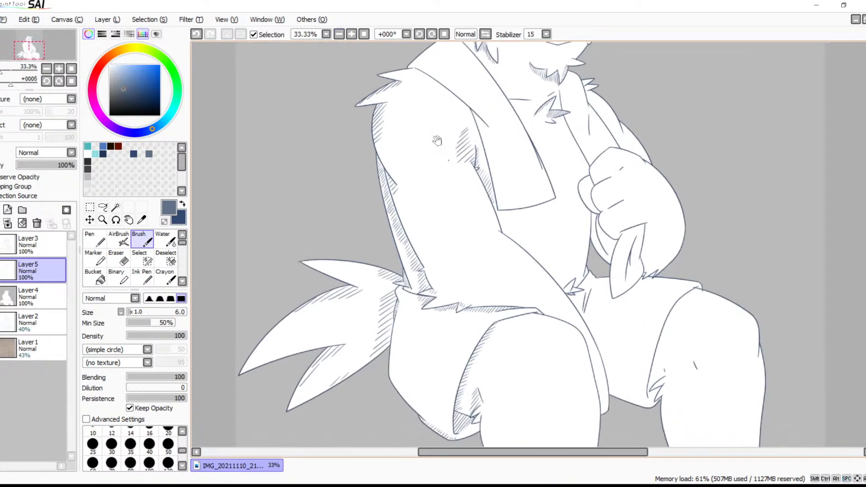
Add a few short diagonal strokes at the near arm's inner elbow, just above the start of the forearm line
left_click(351, 34)
left_click(351, 34)
left_click(351, 34)
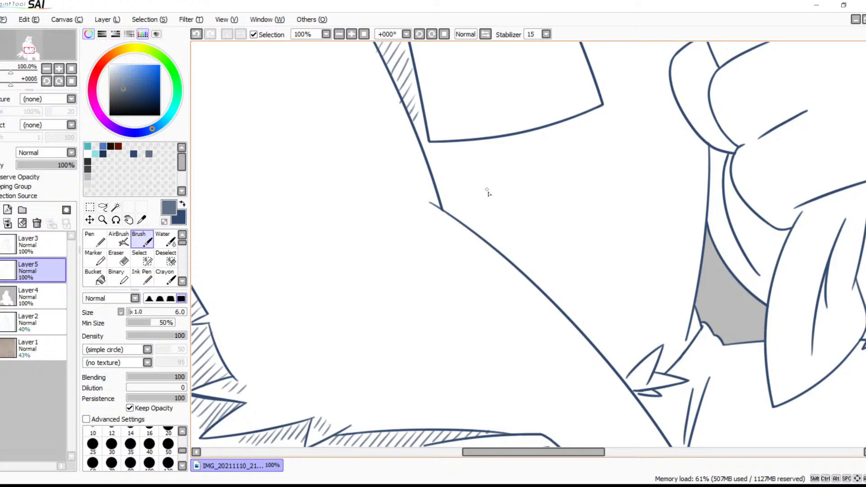
left_click_drag(528, 283, 436, 83)
left_click_drag(493, 164, 574, 244)
mouse_move(461, 130)
left_mouse_down()
mouse_move(519, 215)
mouse_move(500, 202)
mouse_move(468, 200)
left_mouse_up()
left_click_drag(499, 167, 447, 200)
left_click_drag(498, 154, 461, 190)
key("ctrl+z")
left_click_drag(502, 150, 469, 185)
Add sparse pairs of shallow diagonal strokes along the inside of the near forearm's upper edge
left_click_drag(504, 245, 457, 138)
left_click_drag(468, 251, 405, 211)
left_click_drag(563, 198, 522, 204)
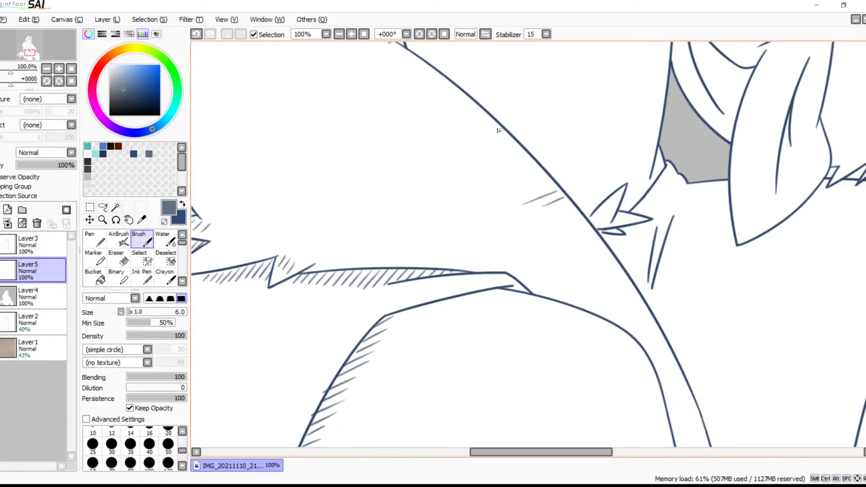
left_click_drag(487, 114, 419, 135)
mouse_move(471, 97)
left_mouse_down()
mouse_move(449, 104)
mouse_move(396, 97)
left_mouse_up()
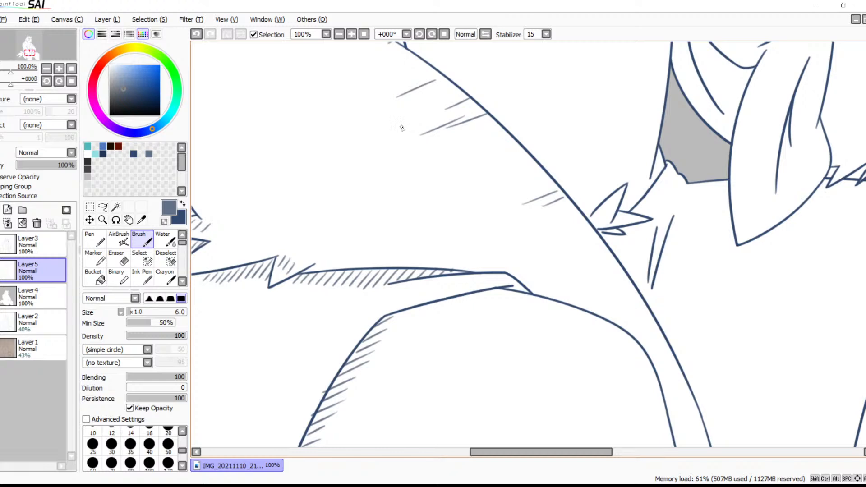
Hatch the narrow strip of shorts around the near knee with short diagonal strokes down to the hem
mouse_move(415, 135)
left_mouse_down()
mouse_move(440, 199)
mouse_move(458, 214)
mouse_move(528, 222)
mouse_move(406, 183)
mouse_move(428, 274)
mouse_move(428, 173)
left_mouse_up()
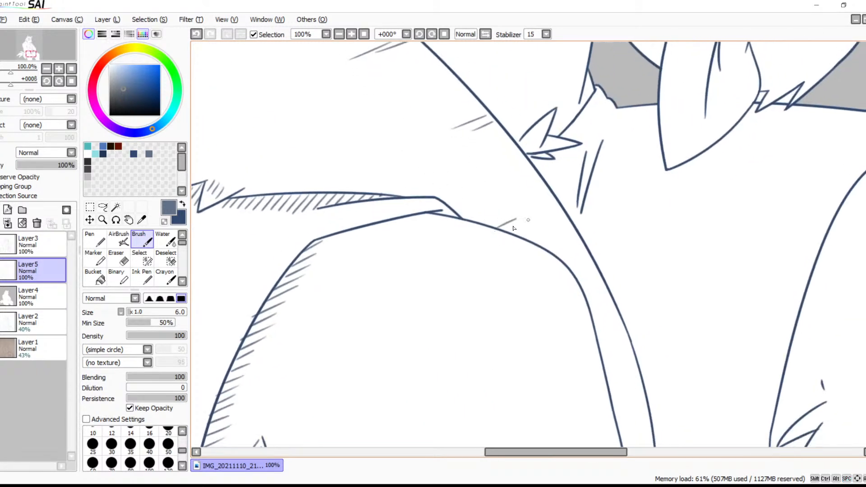
left_click_drag(572, 269, 461, 165)
mouse_move(501, 225)
left_mouse_down()
mouse_move(486, 238)
mouse_move(494, 283)
mouse_move(505, 282)
left_mouse_up()
key("space")
left_click_drag(501, 323, 487, 255)
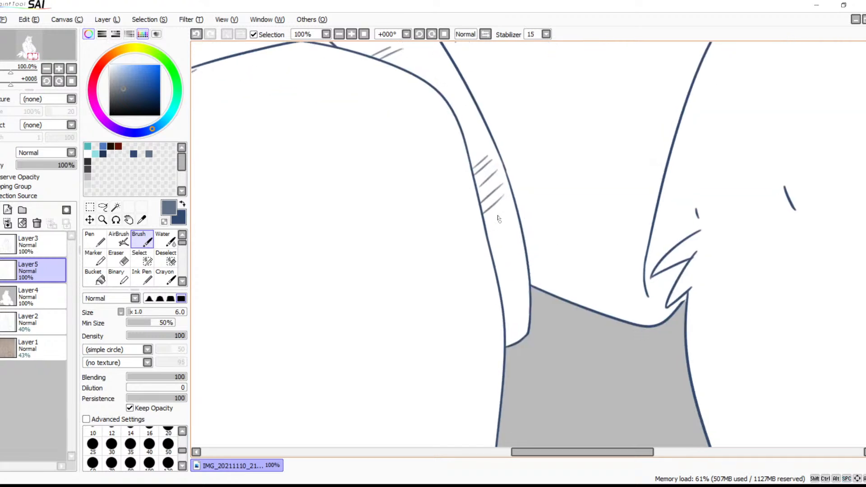
mouse_move(504, 214)
left_mouse_down()
mouse_move(486, 228)
mouse_move(497, 260)
left_mouse_up()
left_click_drag(523, 251, 501, 275)
left_click_drag(518, 266, 496, 291)
mouse_move(520, 283)
left_mouse_down()
mouse_move(505, 297)
mouse_move(505, 322)
left_mouse_up()
left_click_drag(526, 314, 505, 345)
Hatch around the fur tufts at the far leg's shorts opening with short diagonal strokes between the spikes
key("space")
left_click_drag(564, 271, 434, 280)
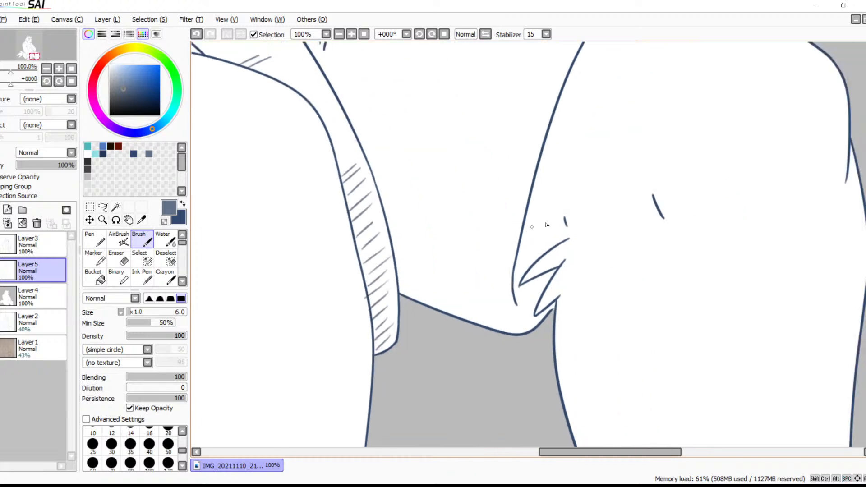
mouse_move(552, 204)
left_mouse_down()
mouse_move(529, 223)
mouse_move(527, 247)
left_mouse_up()
mouse_move(558, 230)
left_mouse_down()
mouse_move(520, 259)
mouse_move(525, 306)
left_mouse_up()
key("ctrl+z")
left_click_drag(552, 276, 522, 309)
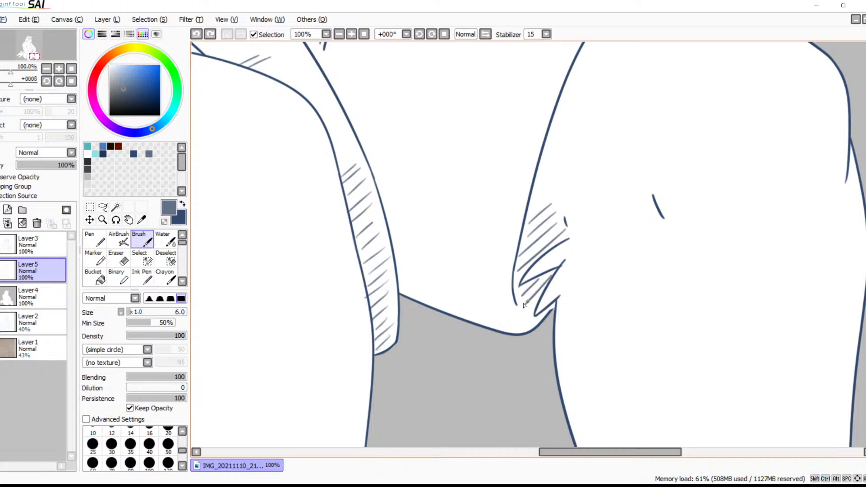
Add a small cluster of short diagonal strokes on the near knee
left_click_drag(458, 315, 582, 249)
mouse_move(426, 325)
left_mouse_down()
mouse_move(618, 273)
mouse_move(622, 300)
left_mouse_up()
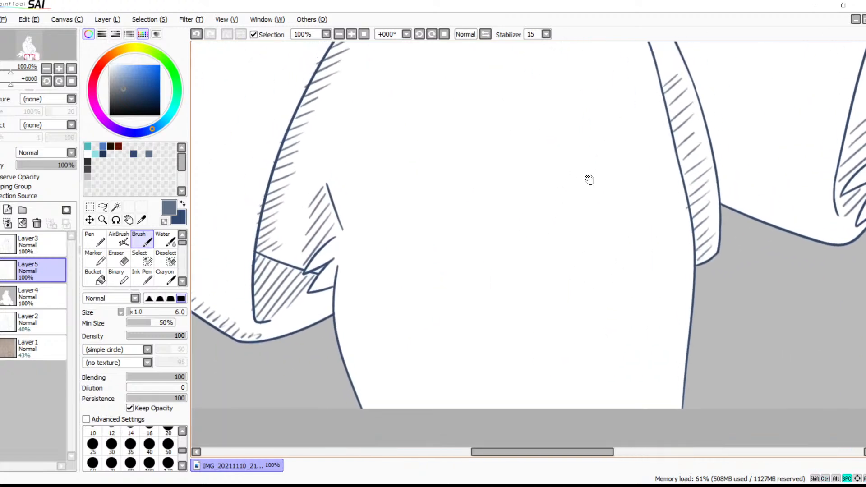
left_click_drag(588, 171, 572, 261)
left_click_drag(463, 241, 455, 257)
left_click_drag(467, 250, 466, 285)
Hatch along the edges of the near leg below the shorts' hem, down to the bottom of the drawing
mouse_move(477, 279)
left_mouse_down()
mouse_move(465, 299)
mouse_move(534, 154)
left_mouse_up()
mouse_move(387, 199)
left_mouse_down()
mouse_move(370, 227)
mouse_move(372, 248)
mouse_move(397, 328)
mouse_move(408, 331)
left_mouse_up()
left_click_drag(426, 324, 420, 334)
left_click_drag(580, 253, 427, 334)
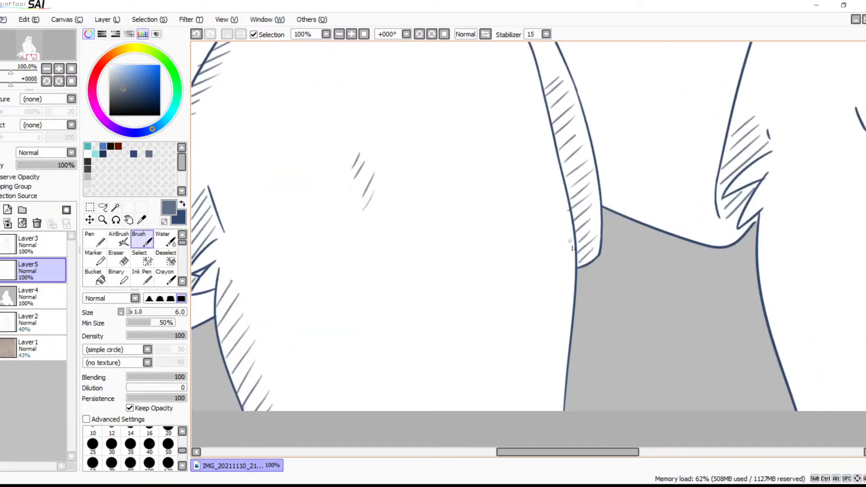
mouse_move(573, 277)
left_mouse_down()
mouse_move(556, 301)
mouse_move(548, 417)
left_mouse_up()
Hatch the narrow gap between the two fold lines at the centre of the shorts, below the waist fur
key("space")
left_click_drag(620, 303, 454, 418)
left_click_drag(630, 236, 570, 369)
left_click_drag(543, 293, 656, 300)
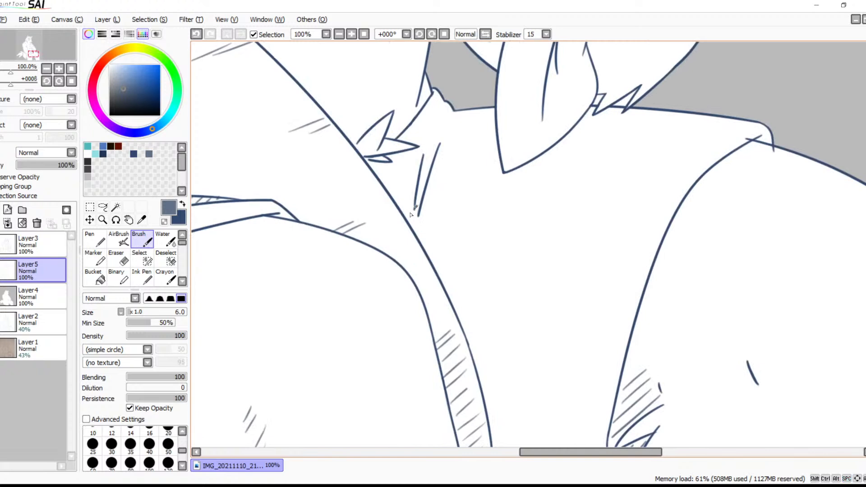
mouse_move(429, 169)
left_mouse_down()
mouse_move(418, 177)
mouse_move(421, 155)
left_mouse_up()
left_click_drag(444, 136, 422, 148)
key("space")
left_click_drag(506, 162, 470, 224)
left_click_drag(479, 192, 512, 266)
left_click_drag(480, 191, 506, 292)
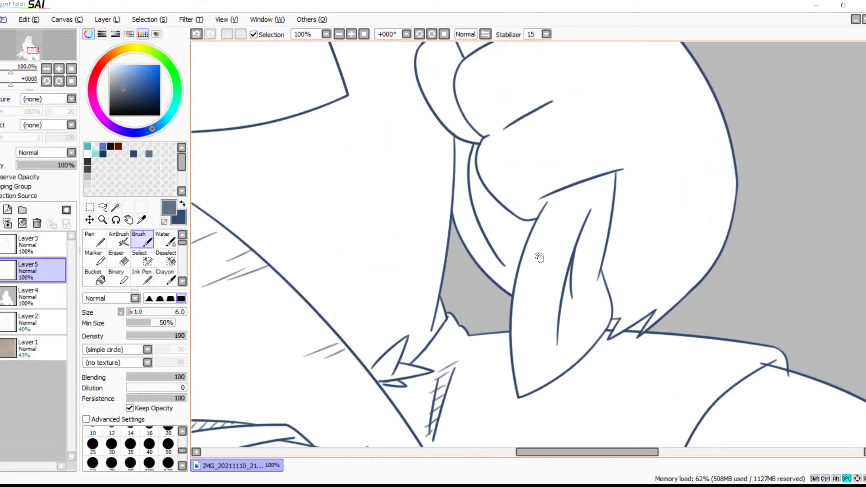
left_click_drag(544, 258, 487, 217)
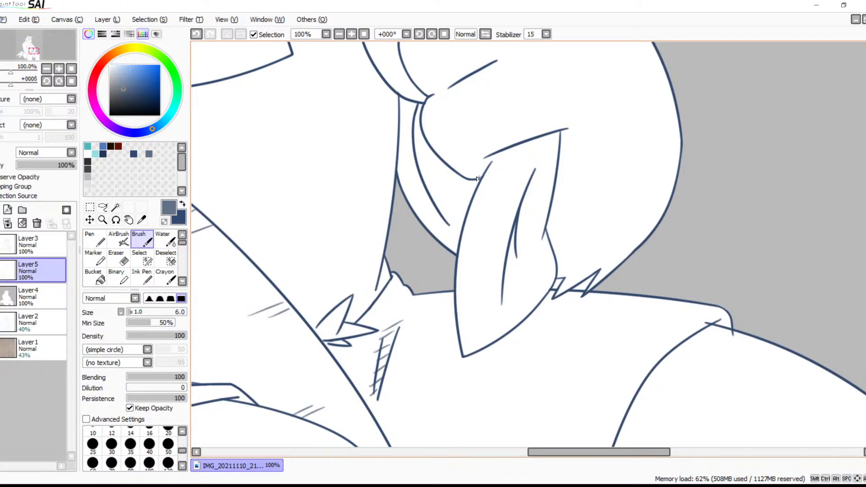
left_click_drag(411, 102, 401, 121)
left_click_drag(413, 115, 401, 145)
left_click_drag(414, 143, 402, 152)
key("ctrl+z")
key("ctrl+z")
key("ctrl+z")
key("ctrl+z")
key("ctrl+z")
key("ctrl+z")
At 300% zoom, hatch the upper part of the narrow strip beneath the fist, beside the torso's edge
left_click(351, 34)
left_click(351, 34)
left_click(351, 34)
left_click_drag(339, 59, 582, 243)
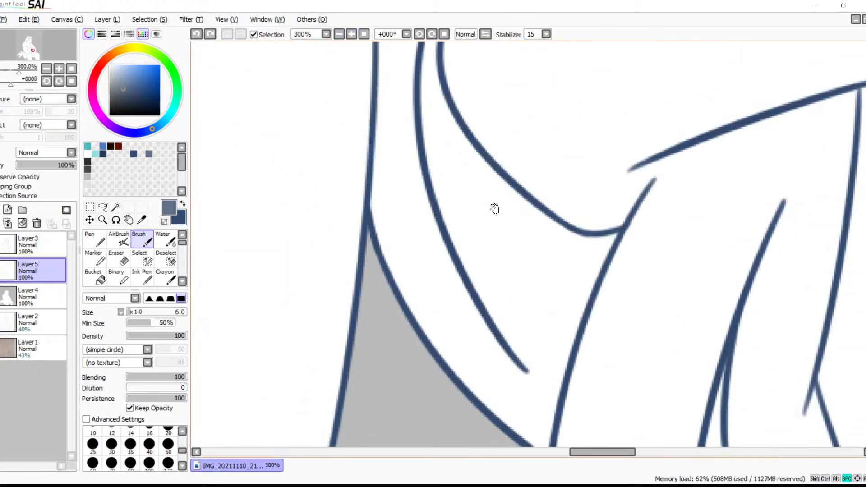
left_click_drag(444, 117, 486, 211)
mouse_move(442, 97)
left_mouse_down()
mouse_move(424, 115)
mouse_move(422, 332)
left_mouse_up()
left_click_drag(476, 310, 437, 349)
Continue the diagonal hatching down the curved strip above the grey gap to the end of its inner line
left_click_drag(536, 317, 550, 176)
left_click_drag(495, 193, 461, 227)
left_click_drag(510, 215, 467, 260)
mouse_move(522, 239)
left_mouse_down()
mouse_move(483, 278)
mouse_move(498, 291)
left_mouse_up()
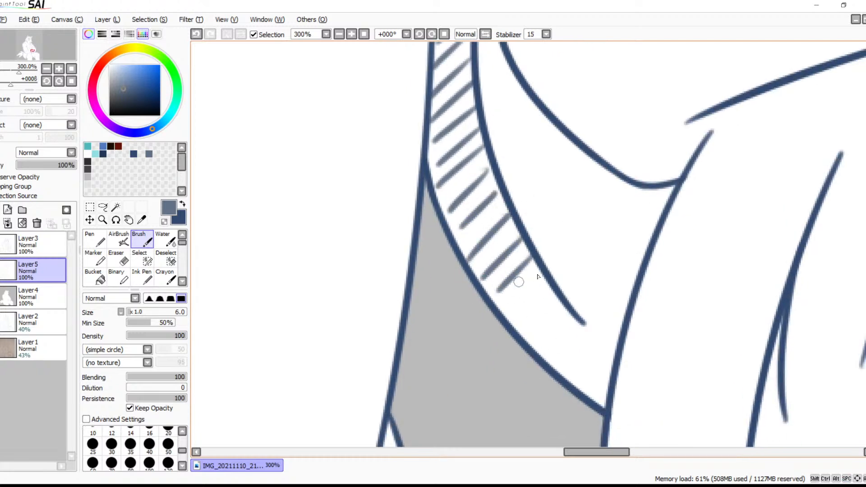
left_click_drag(545, 273, 507, 312)
left_click_drag(555, 291, 519, 334)
left_click_drag(571, 309, 538, 345)
left_click_drag(587, 321, 563, 353)
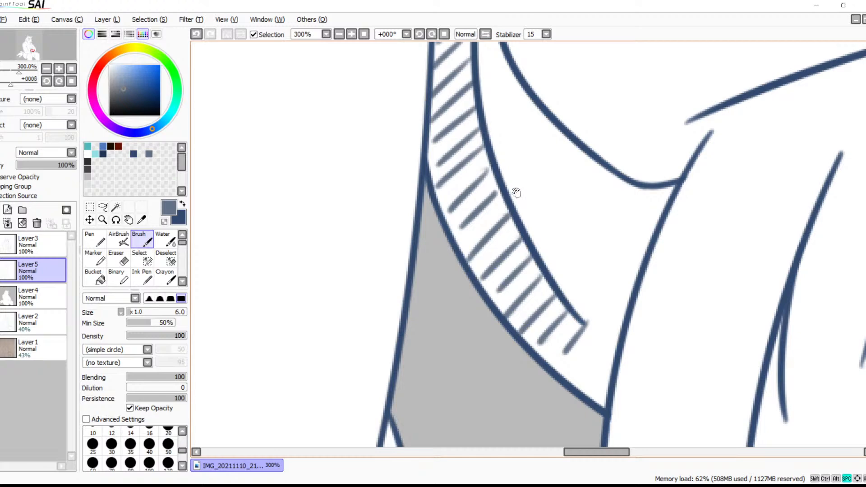
Hatch the upper part of the fist's lowest outer finger with long diagonal strokes against the neighbouring finger
left_click_drag(563, 267, 563, 295)
mouse_move(550, 95)
left_mouse_down()
mouse_move(552, 288)
mouse_move(589, 306)
left_mouse_up()
mouse_move(552, 72)
left_mouse_down()
mouse_move(602, 235)
mouse_move(614, 218)
left_mouse_up()
mouse_move(542, 110)
left_mouse_down()
mouse_move(530, 156)
mouse_move(451, 188)
left_mouse_up()
left_click_drag(537, 134, 467, 209)
left_click_drag(545, 161, 473, 239)
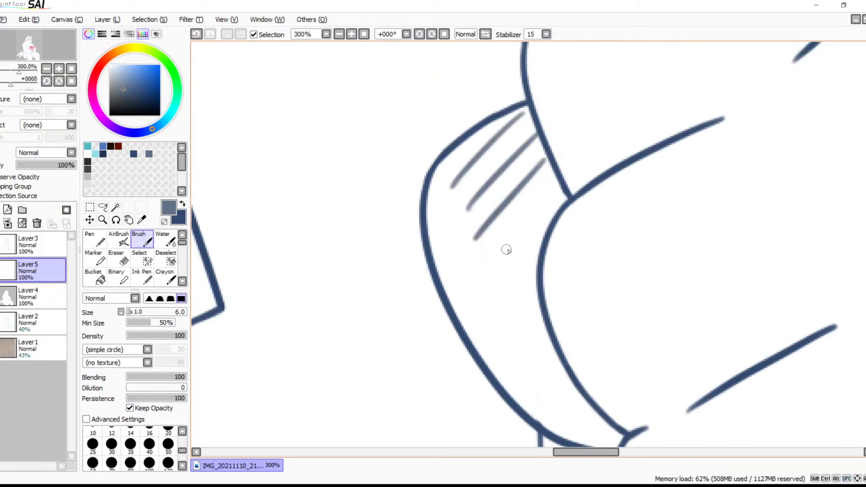
left_click_drag(555, 181, 473, 288)
key("ctrl+z")
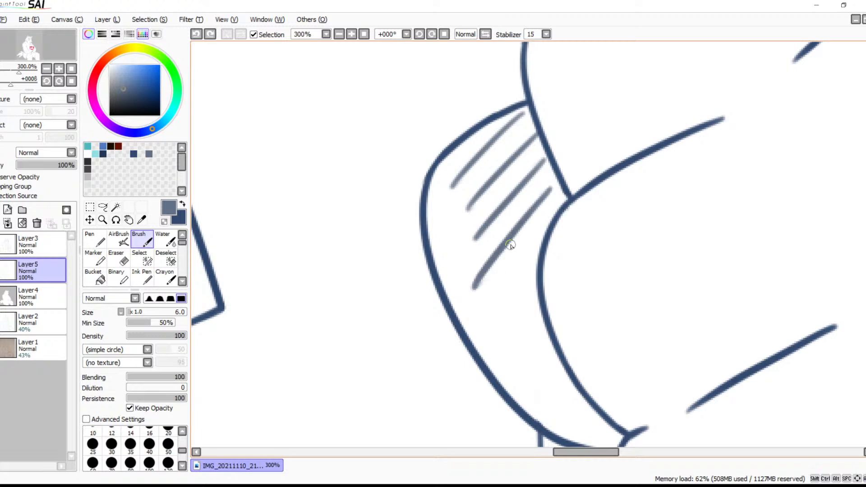
left_click_drag(541, 239, 490, 320)
Extend the finger's hatching along its inner edge down to its narrow lower end
mouse_move(556, 311)
left_mouse_down()
mouse_move(541, 294)
mouse_move(522, 216)
left_mouse_up()
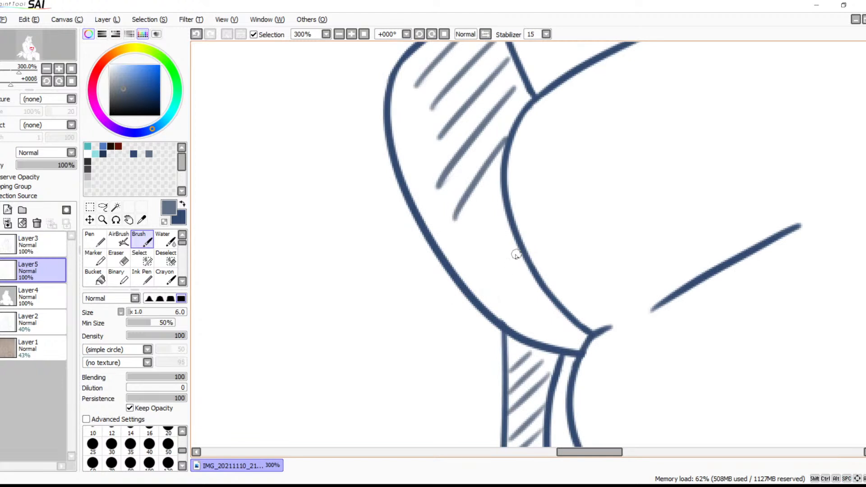
left_click_drag(468, 251, 491, 305)
left_click_drag(531, 285, 504, 318)
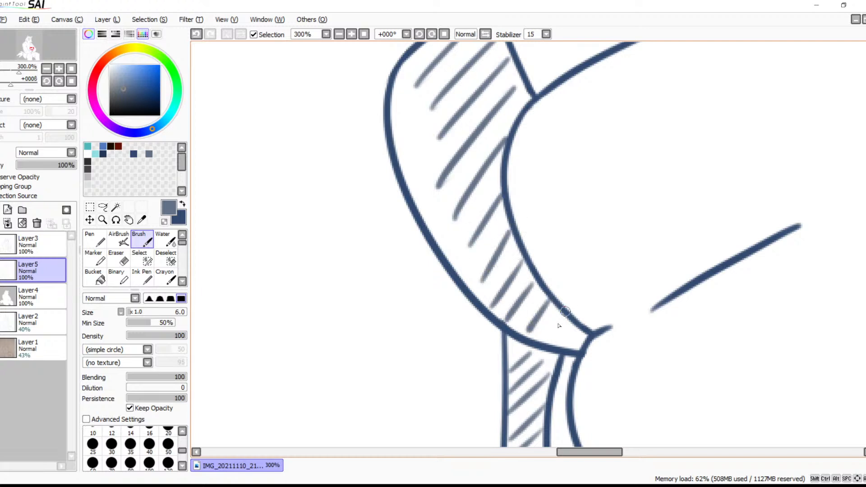
Hatch the upper finger's underside from the short knuckle mark down along the crease to the notch between the fingers
mouse_move(690, 107)
left_mouse_down()
mouse_move(586, 257)
mouse_move(545, 352)
left_mouse_up()
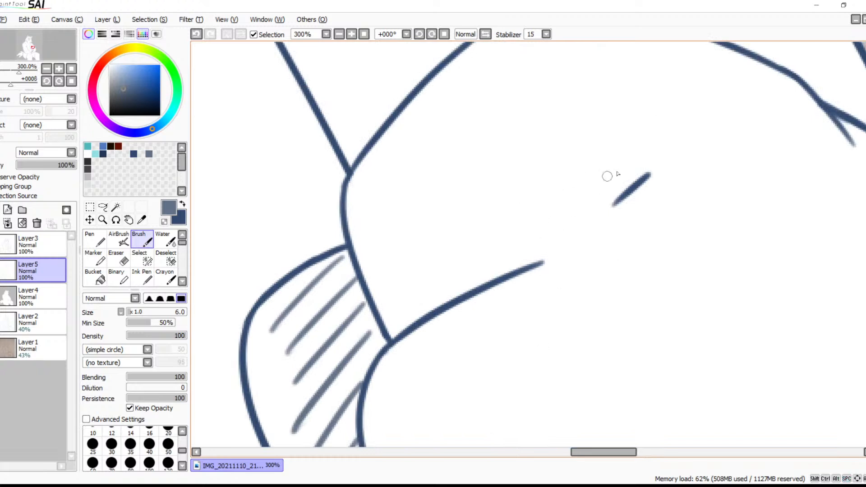
mouse_move(636, 157)
left_mouse_down()
mouse_move(623, 191)
mouse_move(595, 218)
left_mouse_up()
left_click_drag(597, 177, 562, 248)
left_click_drag(565, 207, 538, 261)
left_click_drag(536, 220, 506, 272)
mouse_move(503, 241)
left_mouse_down()
mouse_move(492, 264)
mouse_move(452, 297)
left_mouse_up()
mouse_move(454, 262)
left_mouse_down()
mouse_move(440, 303)
mouse_move(418, 319)
left_mouse_up()
left_click_drag(408, 289, 393, 333)
Hatch beneath the fist's slanted lower line, across the top of the hanging towel end and into the adjoining finger tip
mouse_move(480, 322)
left_mouse_down()
mouse_move(440, 275)
mouse_move(405, 181)
left_mouse_up()
mouse_move(464, 359)
left_mouse_down()
mouse_move(416, 229)
mouse_move(429, 185)
left_mouse_up()
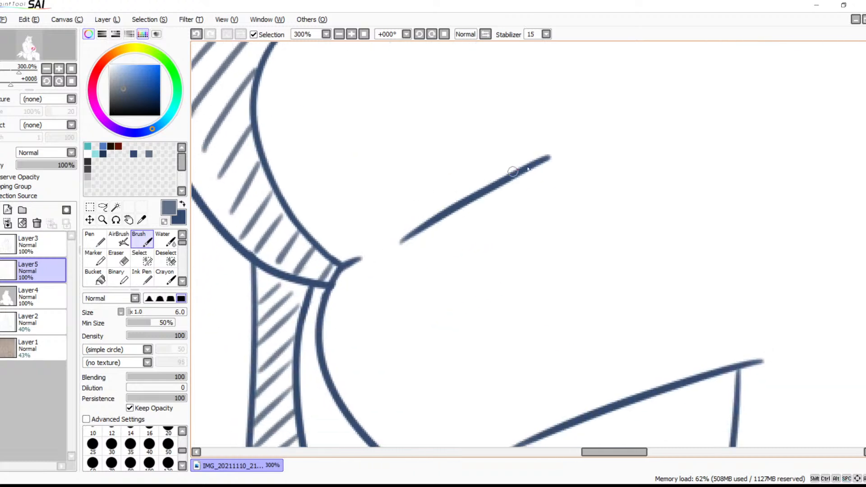
scroll(528, 135, "down", 5)
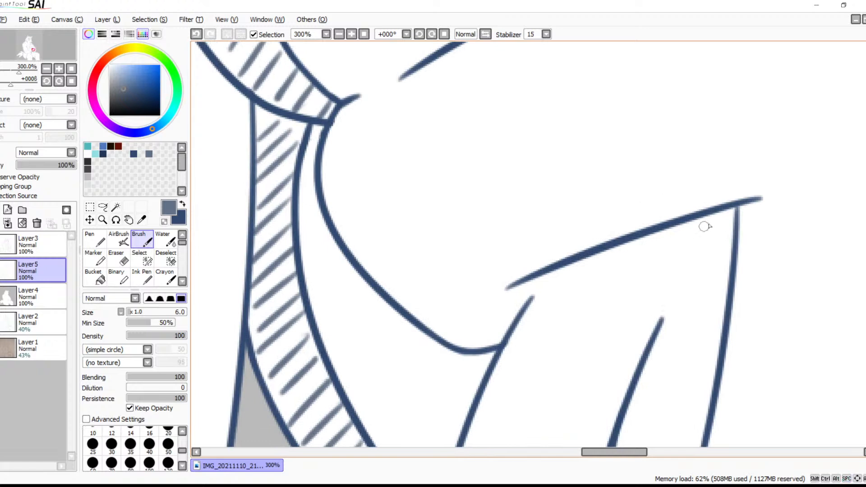
left_click_drag(723, 207, 651, 275)
left_click_drag(682, 224, 606, 301)
left_click_drag(637, 240, 567, 324)
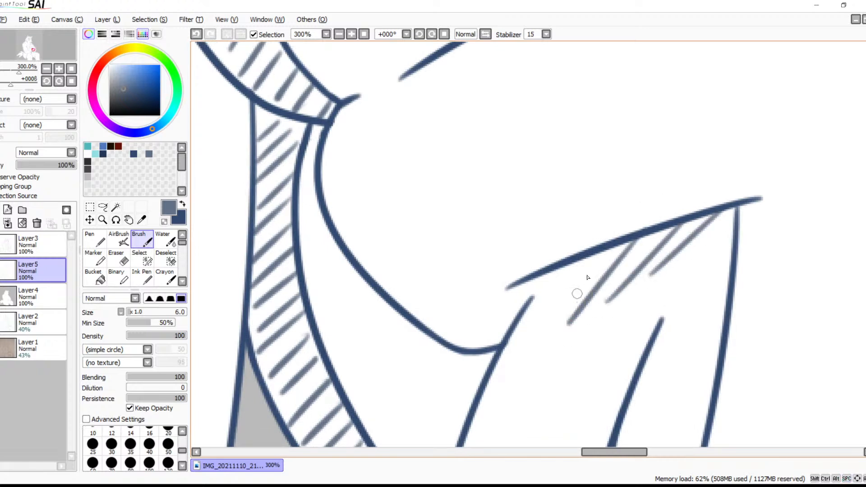
left_click_drag(606, 250, 524, 351)
mouse_move(564, 274)
left_mouse_down()
mouse_move(506, 361)
mouse_move(531, 299)
mouse_move(481, 340)
left_mouse_up()
left_click_drag(505, 291, 452, 353)
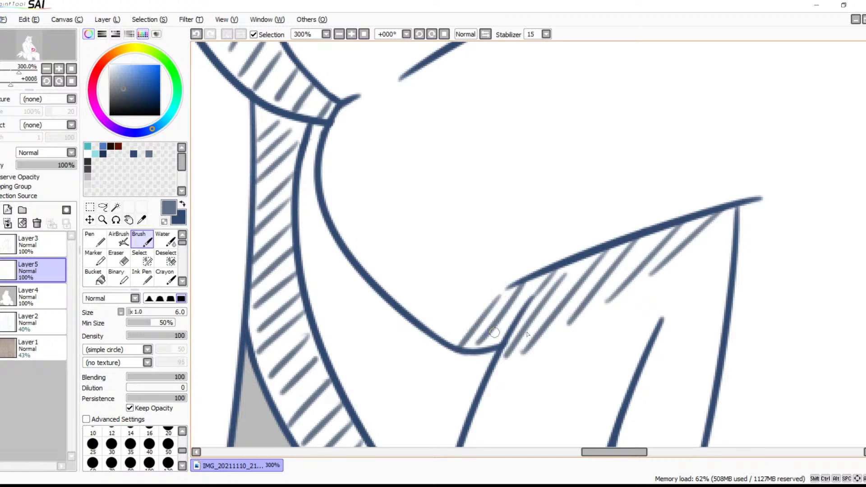
Hatch between the fold lines in the middle of the hanging towel end, continuing slightly below the shorter fold
left_click_drag(560, 409, 529, 189)
mouse_move(568, 336)
left_mouse_down()
mouse_move(544, 380)
mouse_move(538, 422)
left_mouse_up()
mouse_move(566, 392)
left_mouse_down()
mouse_move(578, 287)
mouse_move(541, 355)
left_mouse_up()
left_click_drag(576, 312, 540, 386)
Select the two enclosed gaps in the zigzag fur below the fist on Layer3, fill them light grey on Layer4, and deselect
mouse_move(581, 340)
left_mouse_down()
mouse_move(461, 246)
mouse_move(393, 331)
left_mouse_up()
left_click_drag(539, 291, 525, 258)
left_click(61, 248)
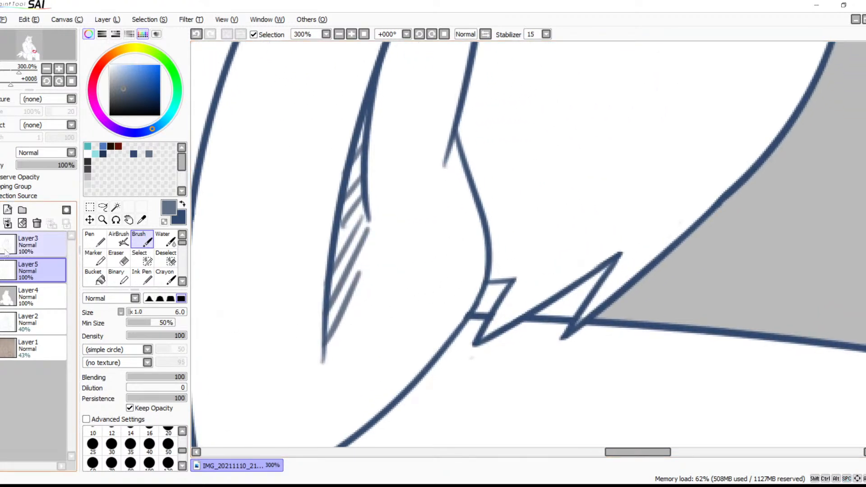
left_click(116, 207)
left_click(566, 301)
left_click(492, 294)
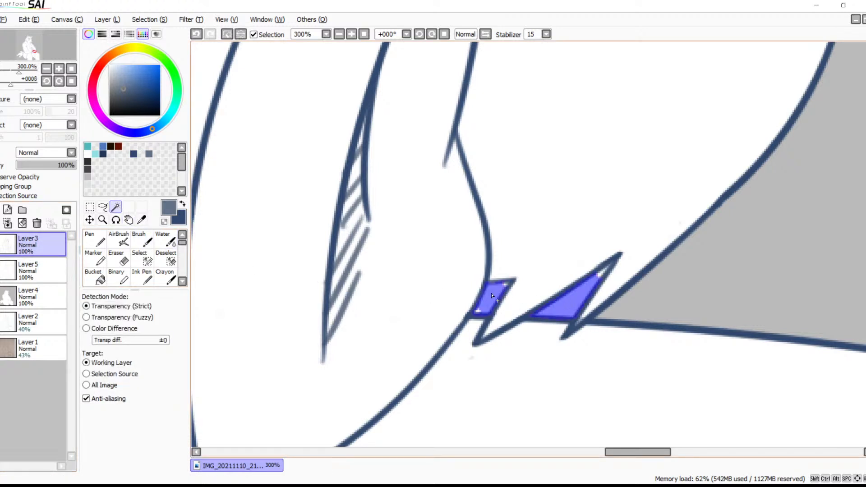
left_click(32, 296)
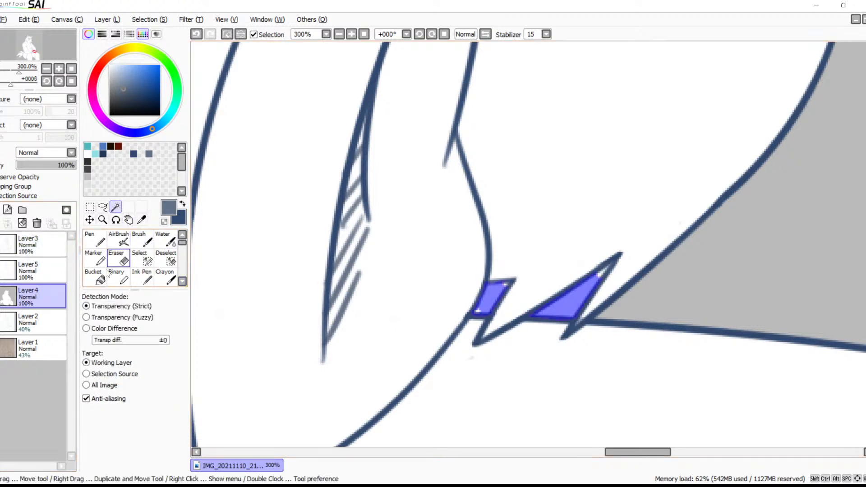
left_click(95, 276)
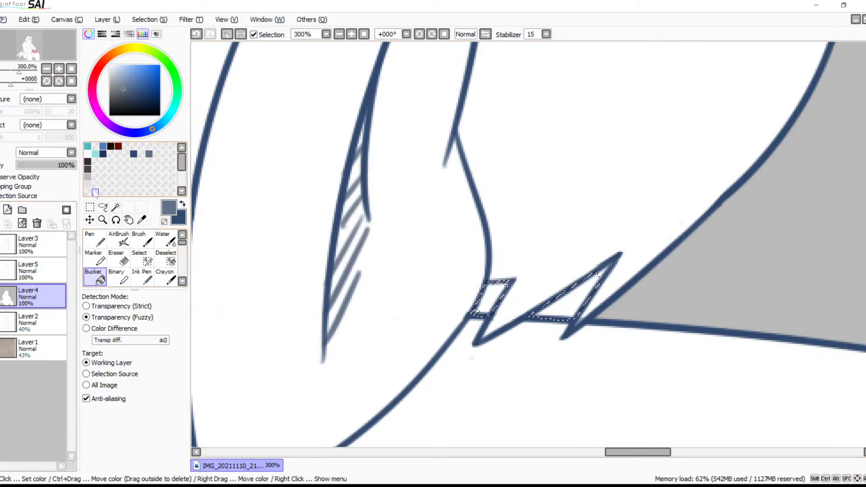
left_click(88, 177)
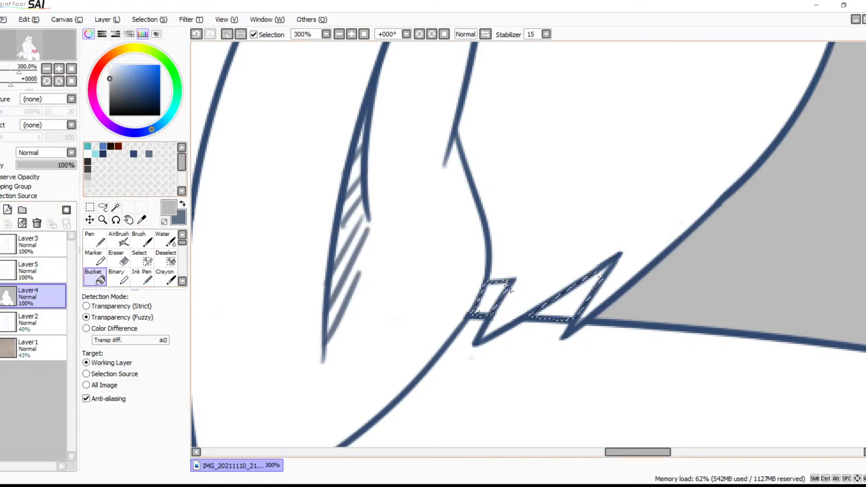
left_click(494, 297)
left_click(560, 304)
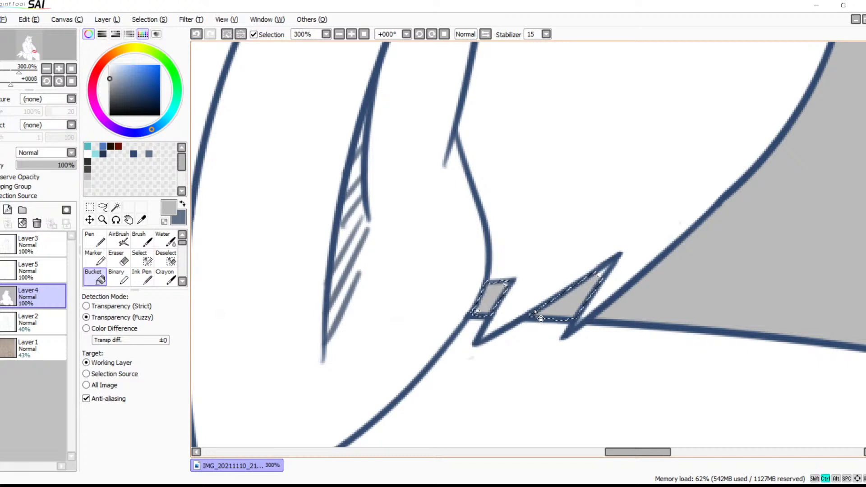
key("ctrl+d")
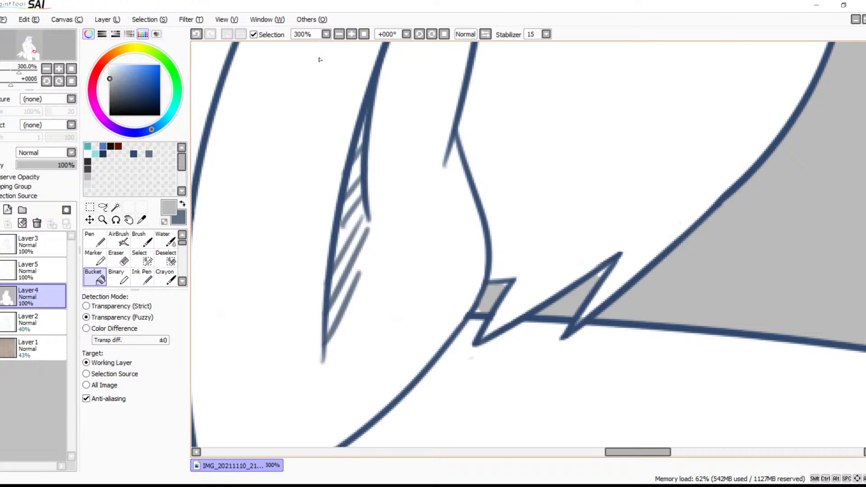
Return to the size 6 Brush with grey-blue as the drawing colour for work on the fist
left_click(339, 34)
left_click(339, 35)
left_click(339, 34)
left_click(339, 35)
key("space")
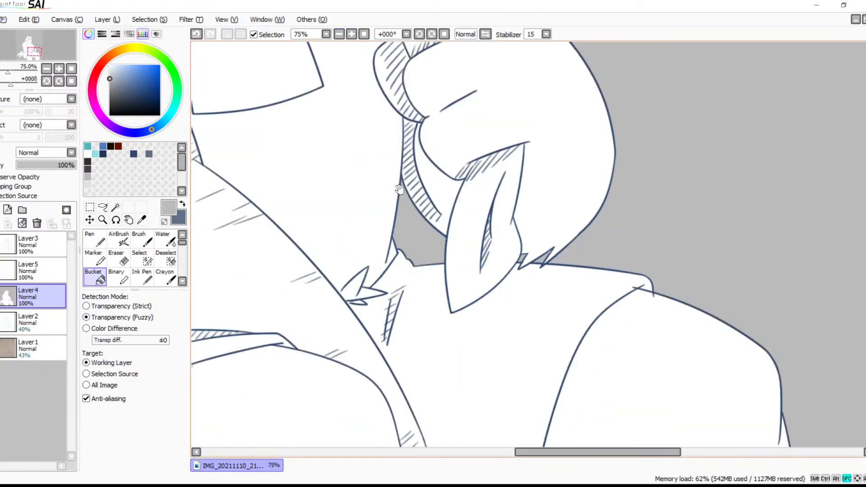
left_click_drag(398, 190, 563, 330)
left_click_drag(561, 267, 519, 218)
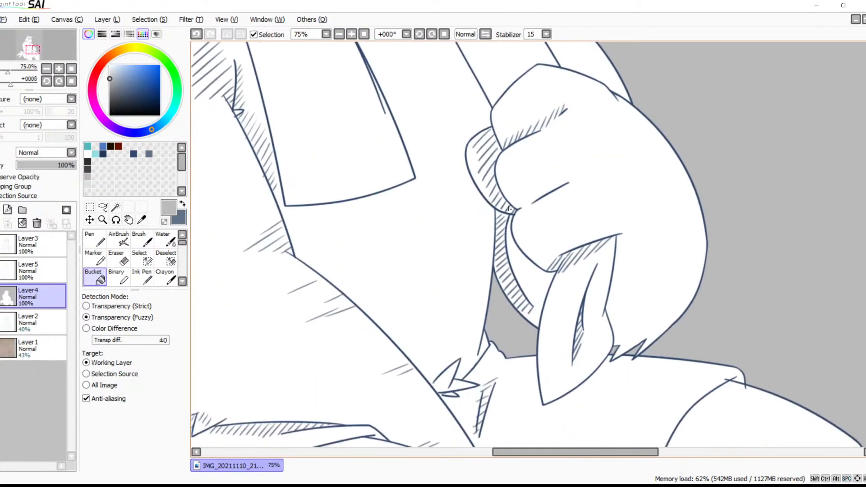
key("b")
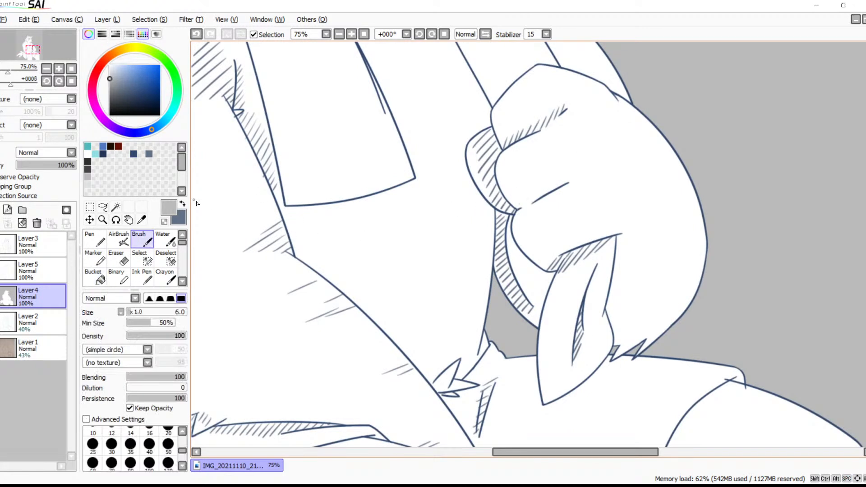
key("x")
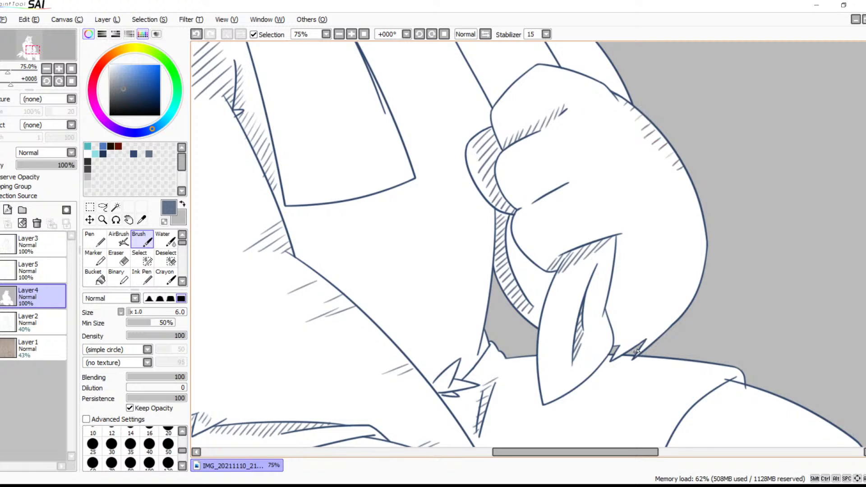
Undo the hatching drawn on Layer4 along the fist's outer edge and clear the selection around the fur gaps
key("ctrl+z")
left_click_drag(621, 351, 613, 358)
key("ctrl+z")
key("ctrl+z")
key("ctrl+z")
key("ctrl+z")
key("ctrl+z")
key("ctrl+z")
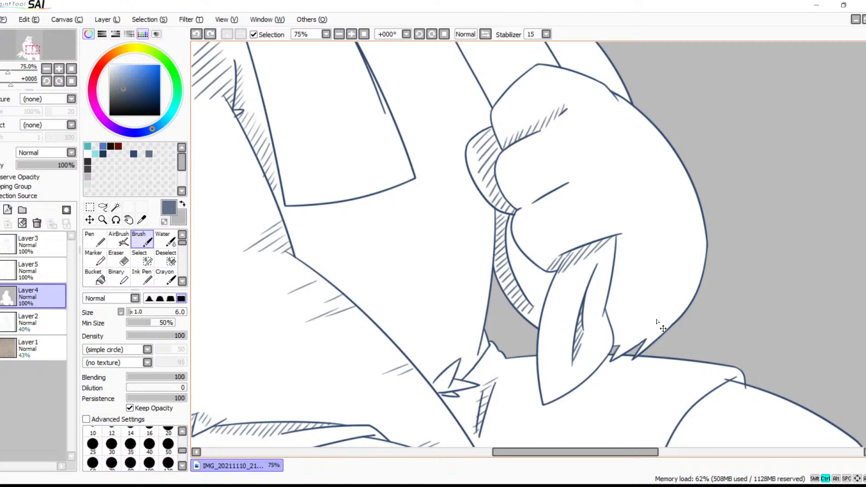
key("ctrl+z")
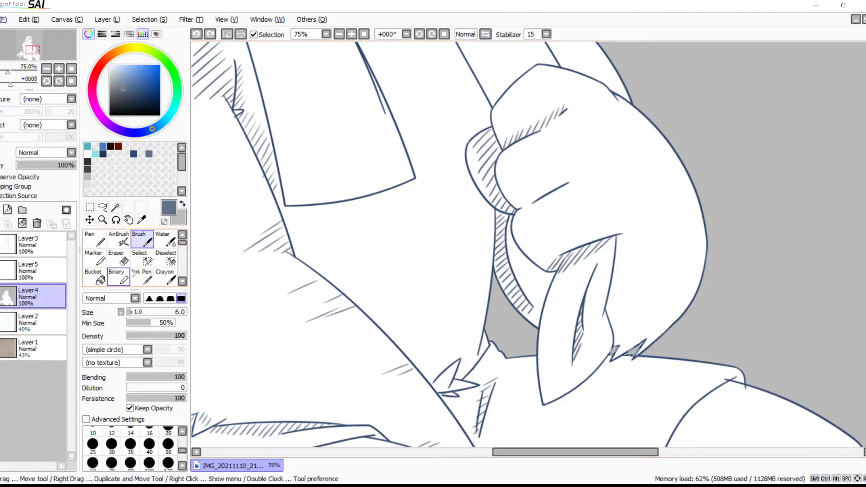
key("ctrl+d")
Hatch along the upper outer edge of the fist on Layer5
left_click(31, 264)
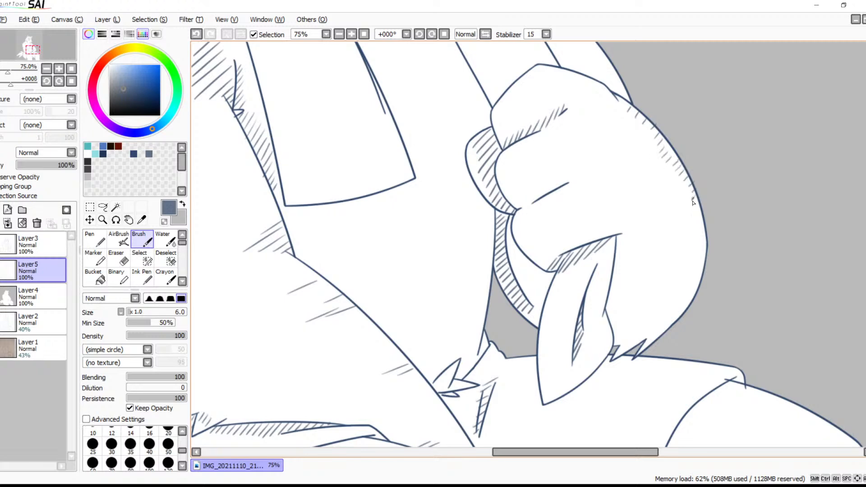
left_click_drag(647, 125, 656, 268)
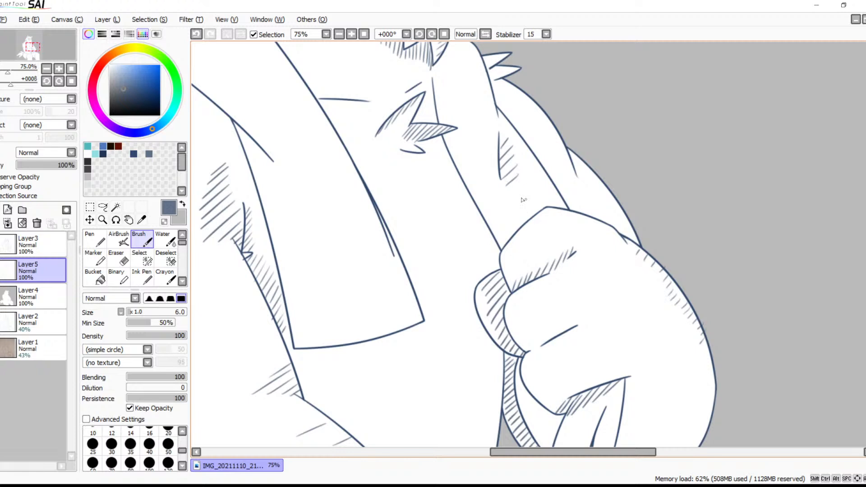
left_click_drag(562, 214, 538, 294)
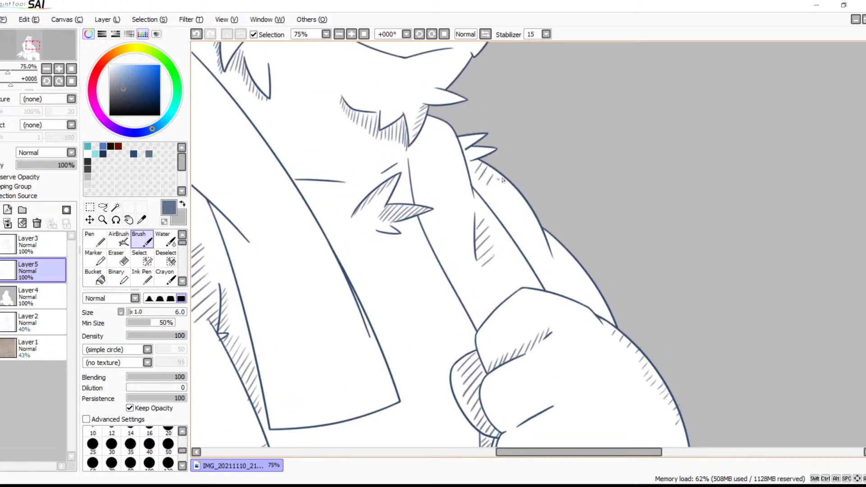
Undo the hatching beside the short towel fold above the fist and along the arm's outer edge
key("ctrl+z")
key("ctrl+z")
key("ctrl+z")
key("ctrl+z")
key("ctrl+z")
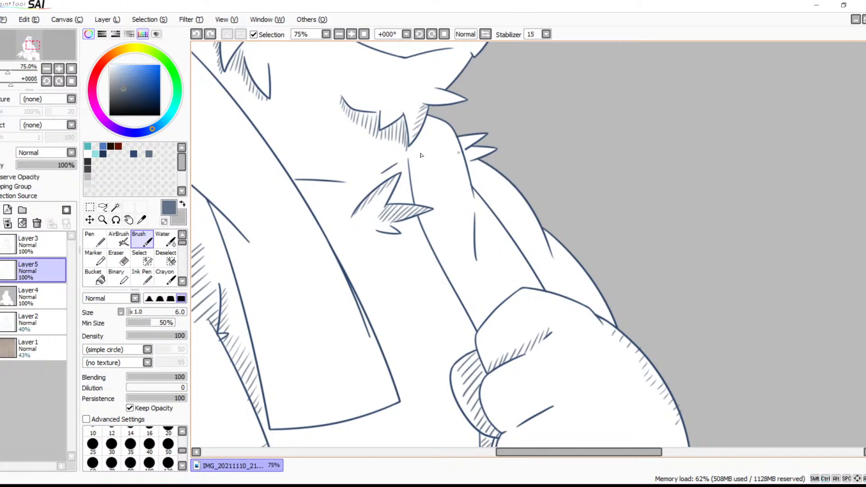
Hatch beside the short vertical fold line on the towel strip above the fist, along its full length
left_click(351, 34)
left_click(351, 34)
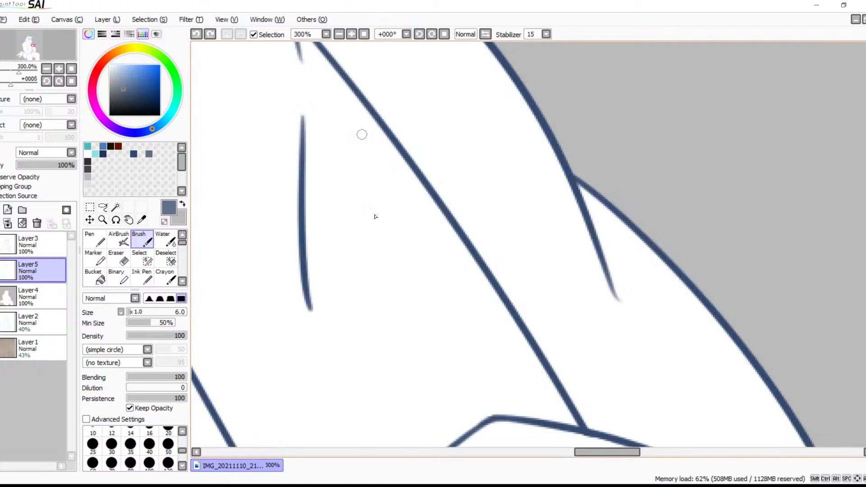
mouse_move(321, 124)
left_mouse_down()
mouse_move(306, 146)
mouse_move(310, 167)
left_mouse_up()
mouse_move(338, 164)
left_mouse_down()
mouse_move(312, 183)
mouse_move(308, 225)
left_mouse_up()
mouse_move(350, 197)
left_mouse_down()
mouse_move(311, 247)
mouse_move(316, 269)
left_mouse_up()
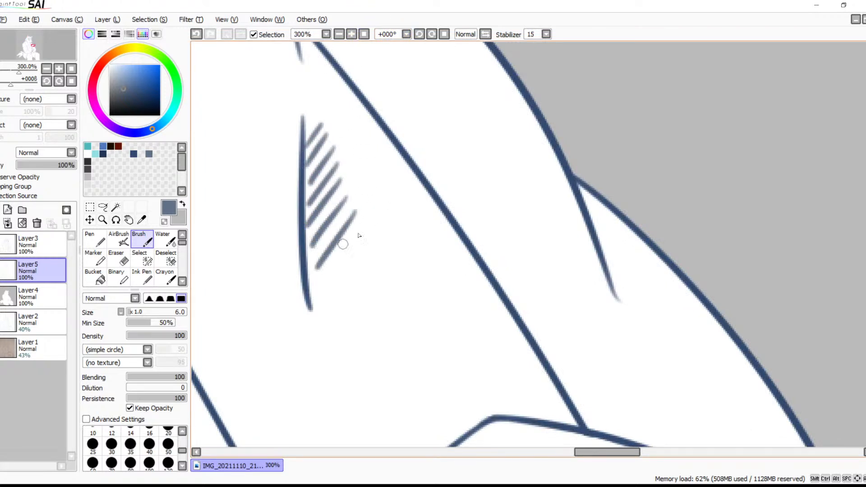
left_click_drag(360, 235, 318, 295)
left_click_drag(359, 258, 318, 321)
left_click_drag(357, 291, 327, 332)
Hatch inside the arm's outer contour from the shoulder fur tuft down along the curve, redoing two uneven strokes
scroll(419, 340, "up", 5)
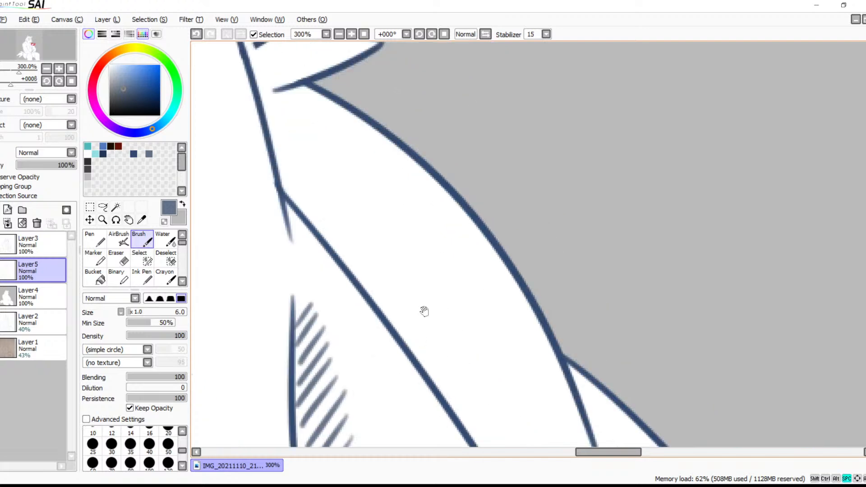
mouse_move(302, 88)
left_mouse_down()
mouse_move(287, 107)
mouse_move(303, 119)
left_mouse_up()
mouse_move(329, 103)
left_mouse_down()
mouse_move(315, 130)
mouse_move(355, 168)
left_mouse_up()
left_click_drag(385, 144, 362, 184)
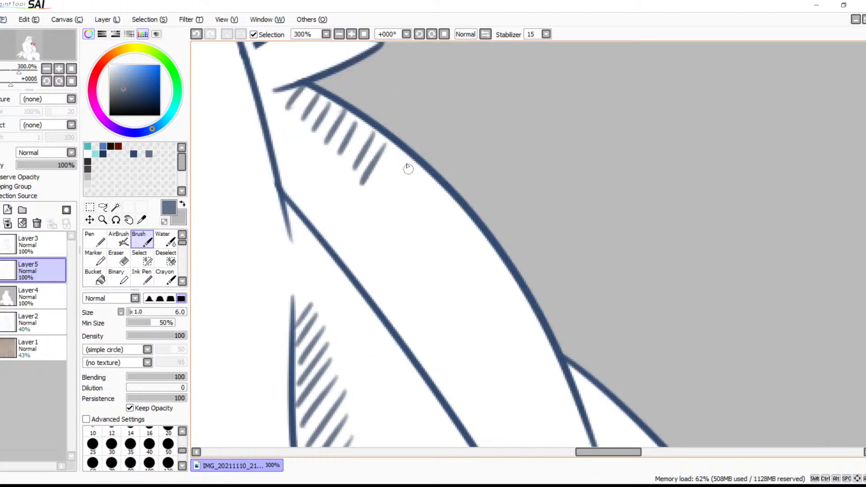
left_click_drag(403, 159, 387, 197)
left_click_drag(428, 171, 405, 215)
key("ctrl+z")
key("ctrl+z")
mouse_move(399, 149)
left_mouse_down()
mouse_move(379, 185)
mouse_move(399, 200)
left_mouse_up()
left_click_drag(432, 177, 411, 217)
mouse_move(446, 193)
left_mouse_down()
mouse_move(421, 231)
mouse_move(438, 246)
left_mouse_up()
mouse_move(470, 220)
left_mouse_down()
mouse_move(454, 256)
mouse_move(468, 266)
left_mouse_up()
Continue the hatching along the upper arm's outer contour down to the crease where the lower bulge begins
left_click_drag(516, 293, 507, 207)
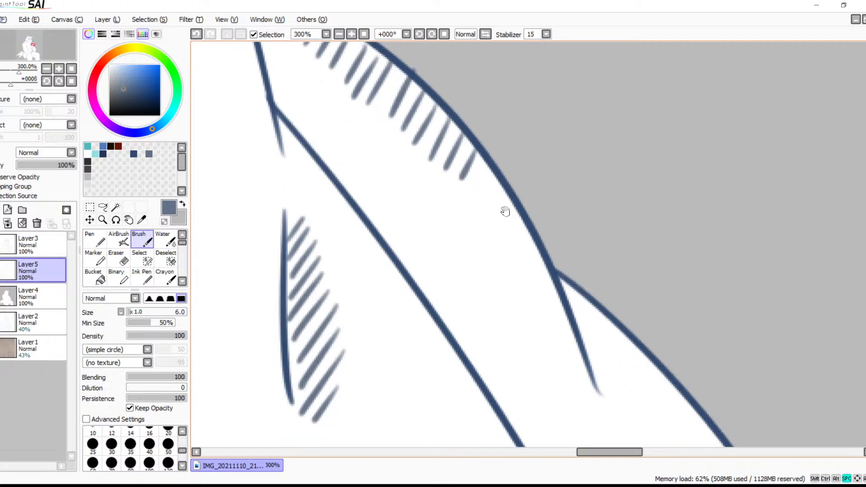
mouse_move(488, 171)
left_mouse_down()
mouse_move(472, 207)
mouse_move(479, 240)
left_mouse_up()
mouse_move(518, 213)
left_mouse_down()
mouse_move(497, 257)
mouse_move(518, 300)
left_mouse_up()
left_click_drag(549, 274, 531, 316)
Hatch past the arm crease and along the lower bulge's outer contour, partway down towards the fist
left_click_drag(591, 334, 551, 235)
left_click_drag(554, 205, 540, 239)
left_click_drag(570, 219, 547, 273)
left_click_drag(583, 239, 551, 310)
left_click_drag(593, 349, 523, 243)
left_click_drag(526, 143, 499, 218)
left_click_drag(544, 162, 517, 243)
left_click_drag(566, 187, 539, 268)
left_click_drag(583, 207, 580, 220)
left_click_drag(562, 271, 556, 284)
left_click_drag(607, 231, 586, 287)
left_click_drag(621, 249, 604, 308)
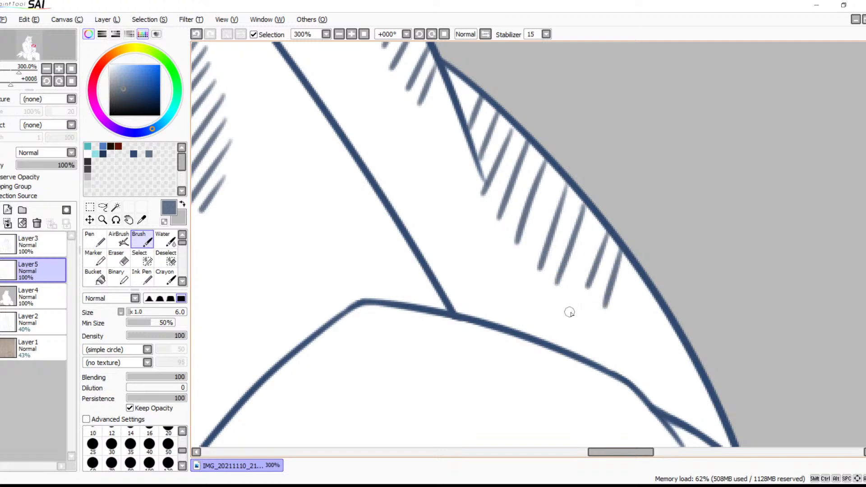
Hatch the narrow corner where the arm's outer contour meets the top of the fist
left_click_drag(611, 331, 557, 275)
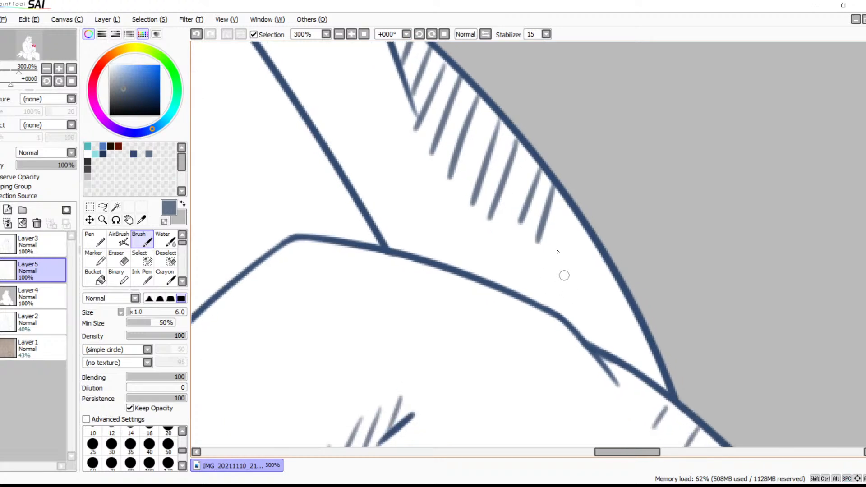
left_click_drag(615, 293, 589, 341)
mouse_move(621, 319)
left_mouse_down()
mouse_move(607, 353)
mouse_move(632, 361)
left_mouse_up()
Hatch inside the two pointed fur tufts on the shoulder above the arm
key("space")
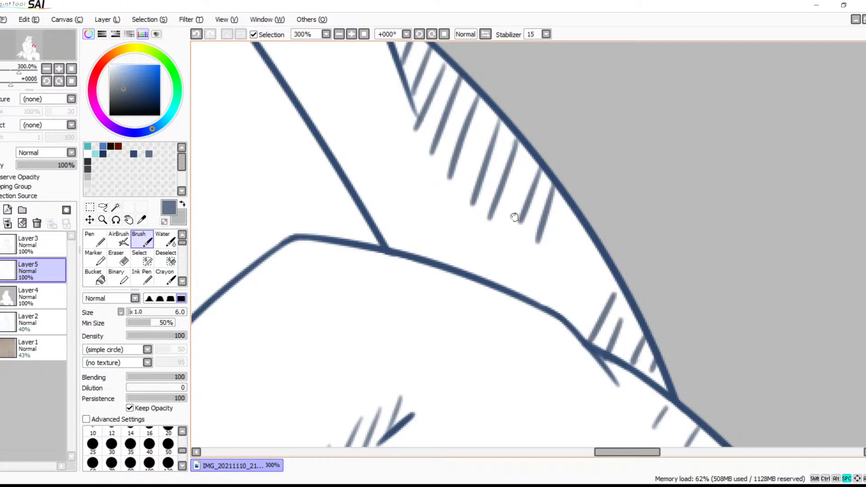
left_click_drag(516, 216, 627, 360)
left_click_drag(520, 180, 624, 322)
left_click_drag(491, 174, 696, 353)
left_click_drag(541, 137, 563, 208)
mouse_move(517, 182)
left_mouse_down()
mouse_move(504, 216)
mouse_move(518, 220)
left_mouse_up()
left_click_drag(553, 176, 536, 211)
left_click_drag(569, 176, 558, 198)
left_click_drag(551, 232, 541, 272)
left_click_drag(580, 228, 570, 262)
mouse_move(602, 229)
left_mouse_down()
mouse_move(596, 249)
mouse_move(620, 239)
left_mouse_up()
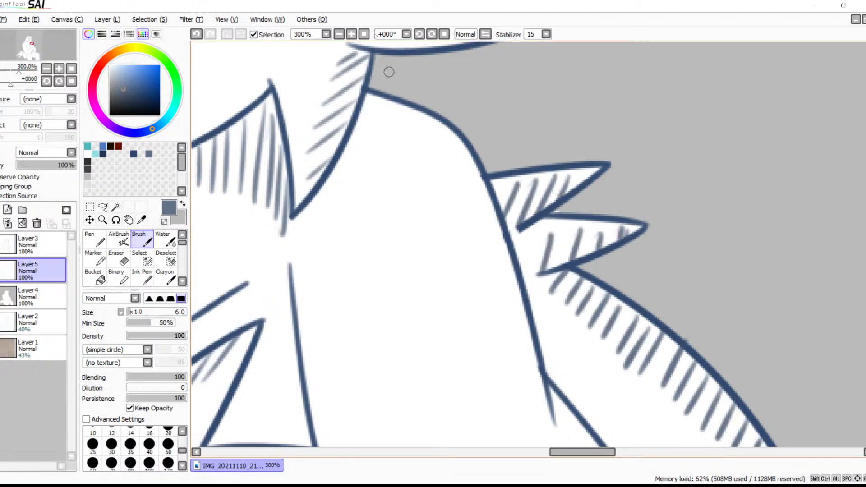
Hatch the towel beneath the fold line at the top of its hanging end, in the corner beside the armpit
left_click(339, 34)
left_click(339, 34)
left_click(339, 34)
left_click(339, 34)
left_click(339, 34)
key("space")
left_click_drag(424, 363, 540, 415)
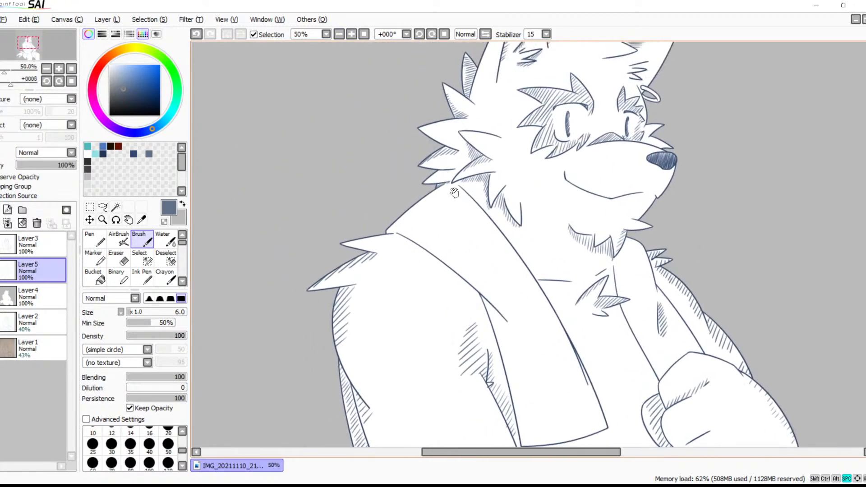
left_click(351, 34)
left_click(352, 34)
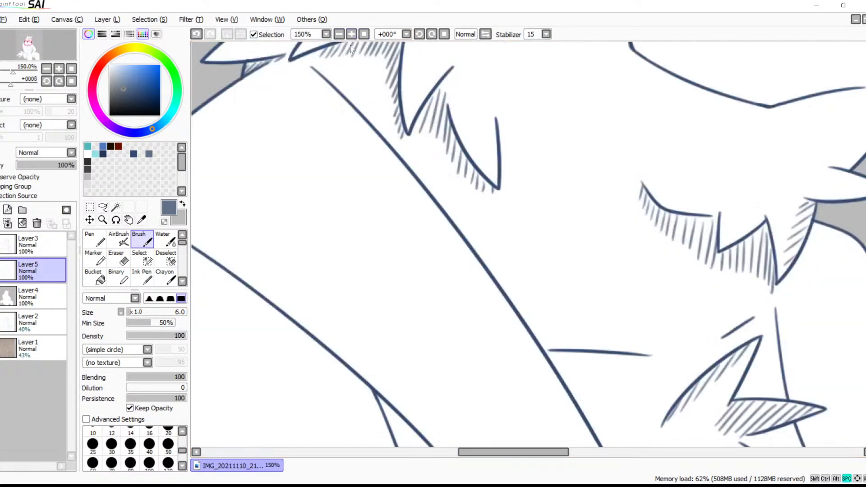
left_click(351, 34)
left_click_drag(471, 250, 461, 271)
left_click_drag(478, 263, 467, 287)
mouse_move(485, 273)
left_mouse_down()
mouse_move(469, 302)
mouse_move(488, 330)
left_mouse_up()
mouse_move(519, 305)
left_mouse_down()
mouse_move(495, 345)
mouse_move(500, 371)
left_mouse_up()
Extend the towel's hatching down the inside of its edge nearest the armpit
mouse_move(534, 334)
left_mouse_down()
mouse_move(507, 392)
mouse_move(543, 261)
left_mouse_up()
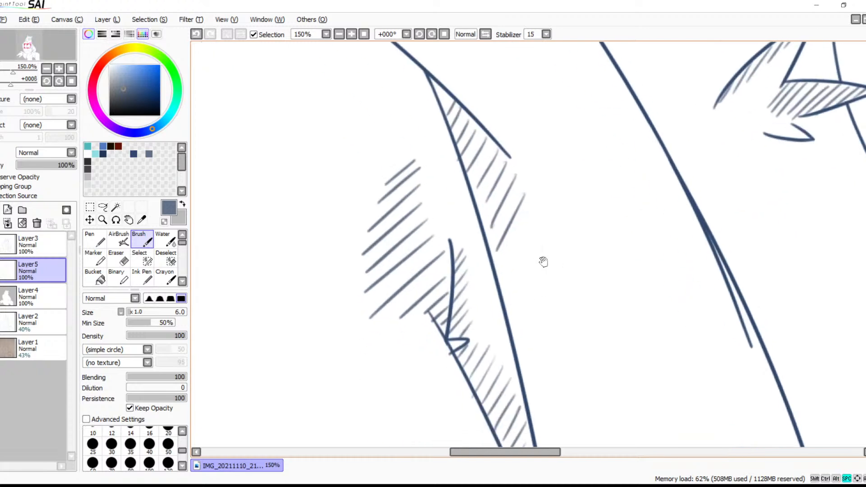
left_click_drag(530, 208, 497, 283)
left_click_drag(538, 242, 506, 302)
left_click_drag(546, 257, 514, 327)
left_click_drag(553, 287, 525, 343)
Hatch the hanging towel end along its chest-side edge, from the narrow fold down to near the lower corner
left_click_drag(592, 363, 543, 249)
left_click_drag(687, 181, 671, 244)
left_click_drag(701, 213, 675, 265)
left_click_drag(710, 233, 684, 289)
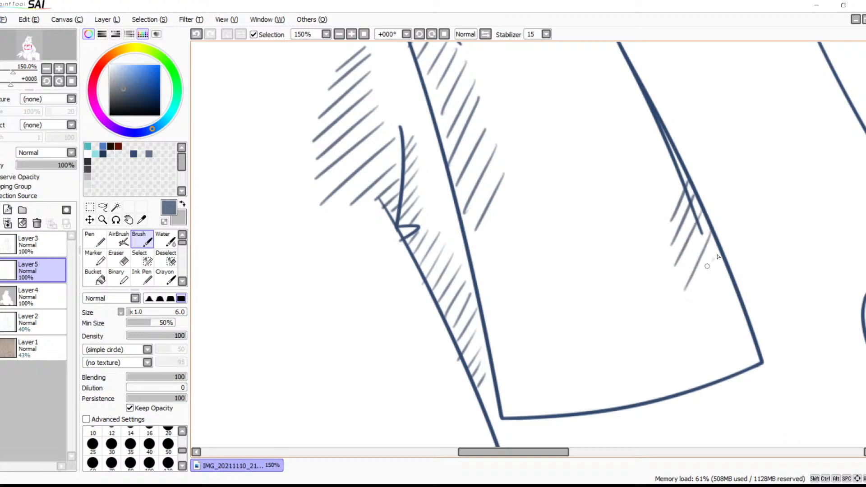
left_click_drag(715, 257, 680, 324)
left_click_drag(724, 279, 696, 338)
left_click_drag(731, 304, 703, 360)
left_click_drag(741, 329, 725, 360)
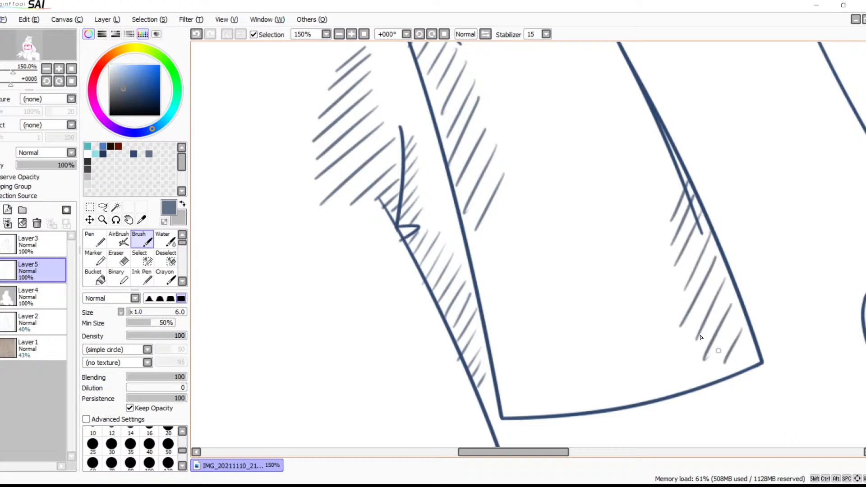
Add a few sparse slanted strokes in the middle of the hanging towel end
mouse_move(603, 370)
left_mouse_down()
mouse_move(575, 402)
mouse_move(557, 409)
left_mouse_up()
left_click_drag(588, 322, 555, 382)
left_click_drag(617, 178, 583, 234)
Hatch the towel's corner on the shoulder and scatter paired slanted strokes across its upper section below the neck
key("space")
left_click_drag(556, 153, 546, 351)
left_click_drag(515, 143, 526, 243)
left_click_drag(401, 165, 614, 332)
mouse_move(361, 198)
left_mouse_down()
mouse_move(338, 244)
mouse_move(356, 242)
left_mouse_up()
left_click_drag(382, 209, 367, 247)
left_click_drag(550, 126, 531, 179)
left_click_drag(558, 147, 541, 201)
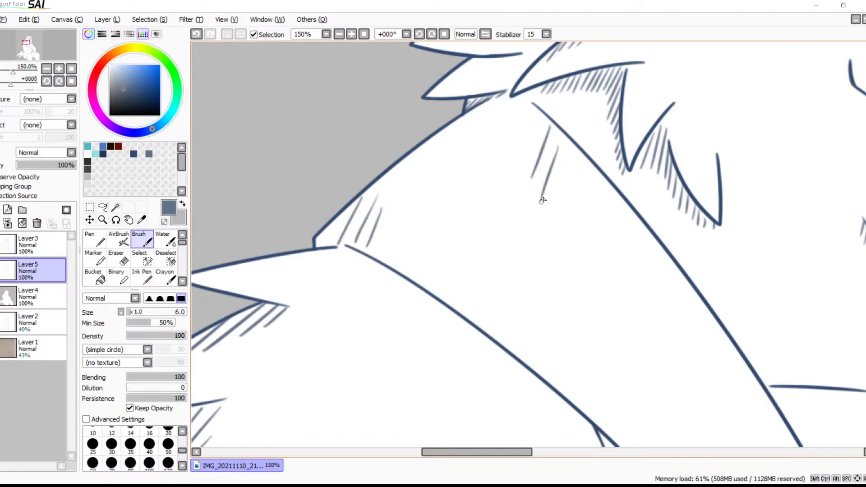
left_click_drag(593, 253, 570, 338)
left_click_drag(605, 282, 581, 360)
mouse_move(675, 279)
left_mouse_down()
mouse_move(657, 351)
mouse_move(661, 390)
left_mouse_up()
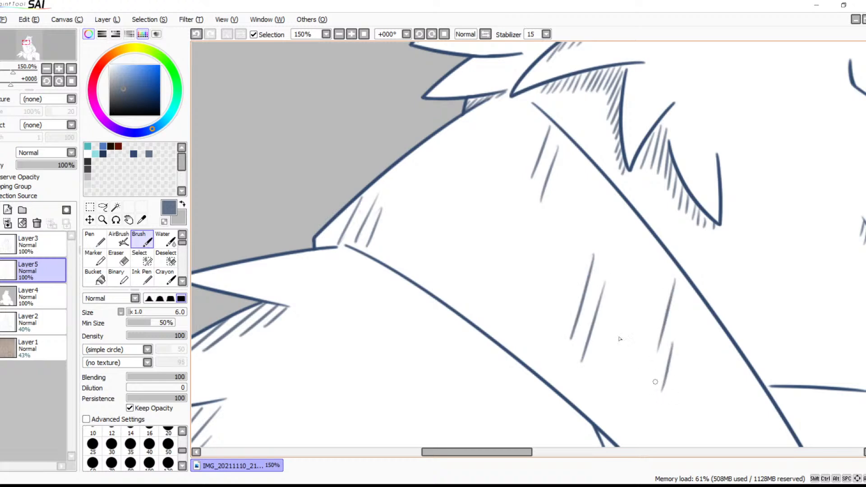
Examine the shading of the whole figure from head to legs at 25% zoom
left_click(340, 35)
left_click(338, 35)
left_click(337, 35)
left_click(337, 34)
left_click(337, 35)
key("space")
left_click_drag(521, 323, 421, 204)
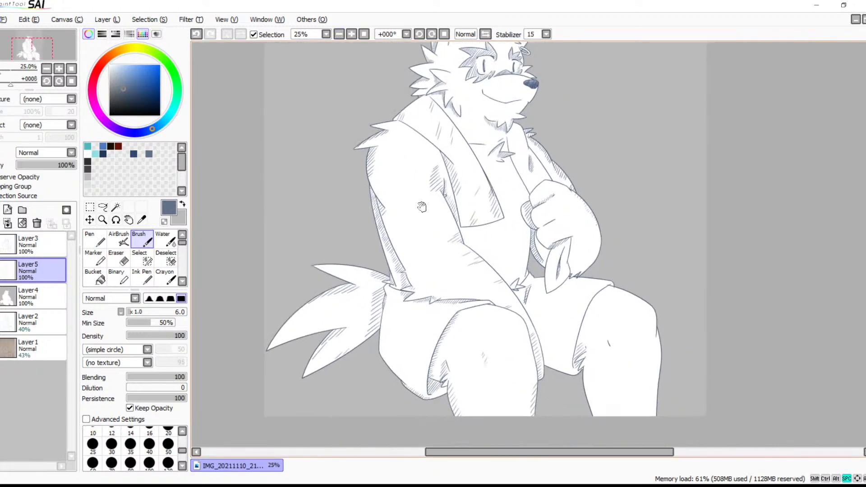
left_click_drag(465, 240, 381, 218)
left_click_drag(444, 206, 536, 267)
key("space")
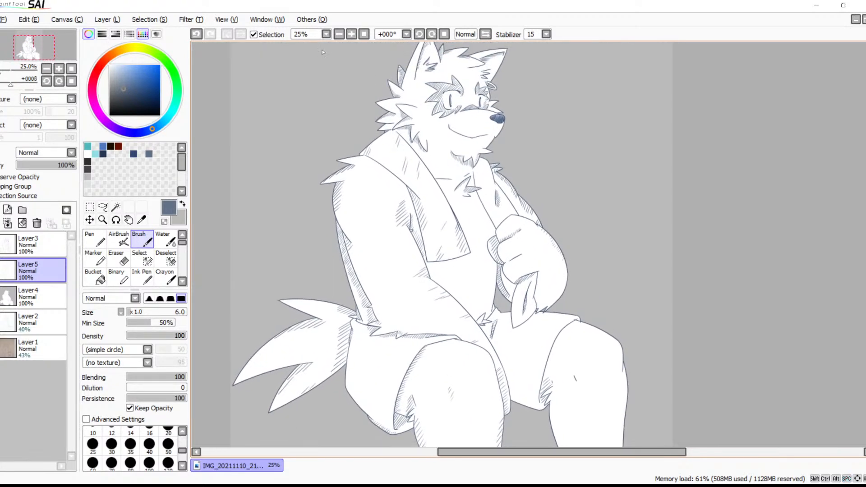
Hatch a cast shadow of slanted strokes on the chest directly below the hanging towel end's lower edge
left_click(351, 35)
left_click(351, 35)
left_click(351, 35)
left_click(351, 35)
key("space")
mouse_move(337, 129)
left_mouse_down()
mouse_move(455, 242)
mouse_move(471, 310)
left_mouse_up()
mouse_move(501, 281)
left_mouse_down()
mouse_move(473, 321)
mouse_move(482, 329)
left_mouse_up()
mouse_move(508, 298)
left_mouse_down()
mouse_move(494, 327)
mouse_move(504, 325)
left_mouse_up()
key("space")
mouse_move(424, 411)
left_mouse_down()
mouse_move(492, 273)
mouse_move(444, 296)
left_mouse_up()
mouse_move(453, 267)
left_mouse_down()
mouse_move(429, 298)
mouse_move(438, 273)
mouse_move(407, 297)
mouse_move(408, 285)
mouse_move(383, 298)
mouse_move(383, 285)
mouse_move(372, 302)
left_mouse_up()
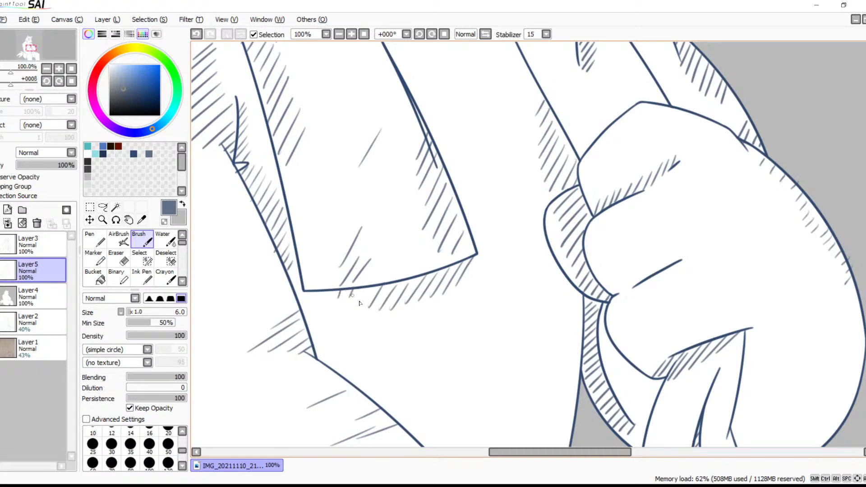
Add short hatch strokes in the narrow corner where the belly meets the shorts
scroll(400, 191, "down", 5)
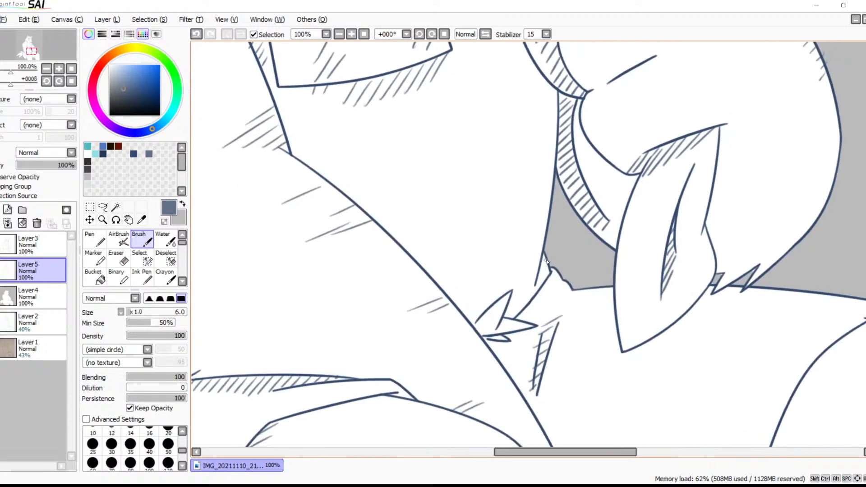
left_click_drag(548, 265, 537, 279)
left_click_drag(546, 276, 536, 291)
Hatch the shorts between the thighs, following the near thigh's edge down and along the hem toward the far leg
scroll(514, 131, "down", 6)
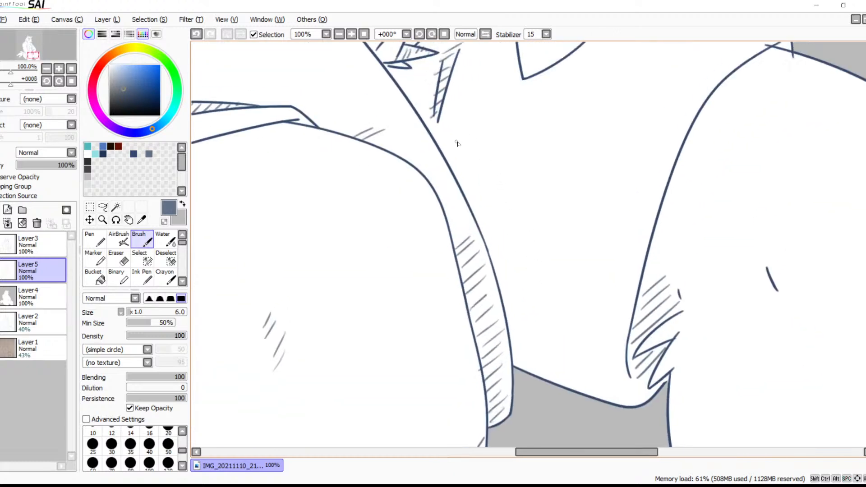
mouse_move(476, 159)
left_mouse_down()
mouse_move(462, 176)
mouse_move(471, 206)
left_mouse_up()
mouse_move(494, 192)
left_mouse_down()
mouse_move(477, 215)
mouse_move(503, 295)
left_mouse_up()
mouse_move(540, 271)
left_mouse_down()
mouse_move(506, 306)
mouse_move(520, 318)
mouse_move(513, 344)
left_mouse_up()
left_click_drag(556, 315, 514, 362)
mouse_move(554, 338)
left_mouse_down()
mouse_move(530, 369)
mouse_move(561, 354)
mouse_move(559, 365)
mouse_move(575, 365)
mouse_move(559, 385)
left_mouse_up()
mouse_move(587, 369)
left_mouse_down()
mouse_move(573, 390)
mouse_move(585, 390)
left_mouse_up()
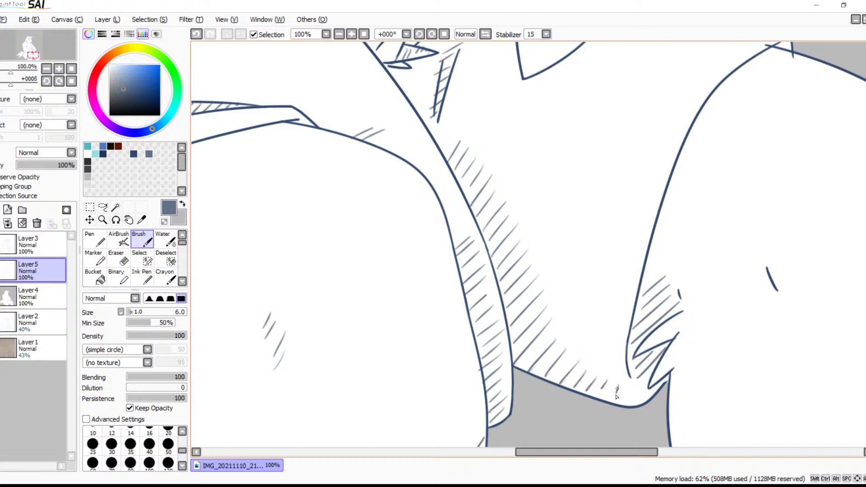
Hatch the far leg's inner edge from the shorts' hem down to the canvas's lower border
left_click_drag(695, 399, 586, 252)
mouse_move(582, 211)
left_mouse_down()
mouse_move(558, 256)
mouse_move(584, 241)
mouse_move(565, 273)
mouse_move(592, 258)
mouse_move(573, 289)
mouse_move(589, 288)
mouse_move(582, 309)
mouse_move(595, 303)
mouse_move(580, 325)
mouse_move(601, 317)
mouse_move(585, 348)
mouse_move(604, 337)
mouse_move(585, 367)
mouse_move(609, 357)
mouse_move(603, 383)
mouse_move(619, 378)
mouse_move(607, 403)
mouse_move(608, 423)
left_mouse_up()
left_click_drag(700, 311, 571, 277)
key("ctrl+z")
key("ctrl+z")
key("ctrl+z")
key("ctrl+z")
mouse_move(474, 322)
left_mouse_down()
mouse_move(454, 348)
mouse_move(474, 389)
left_mouse_up()
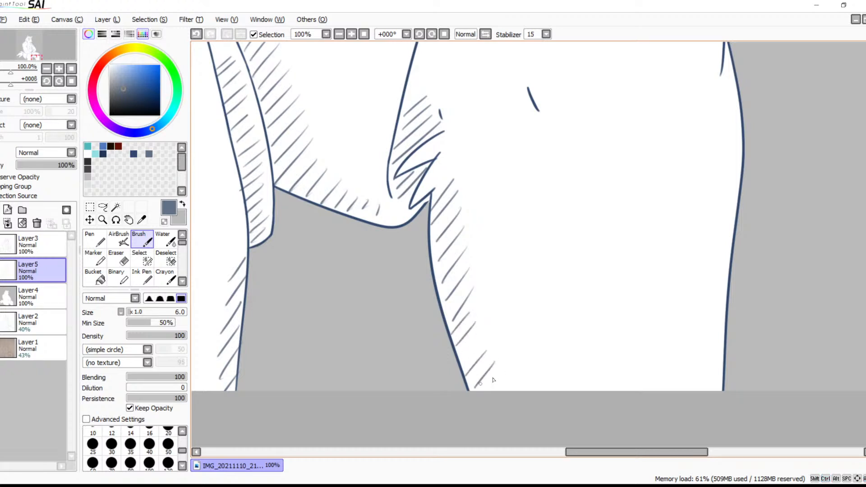
Hatch the far leg's outer edge with short slanted strokes from the knee down to the canvas's lower border
left_click_drag(630, 251, 564, 336)
left_click_drag(665, 143, 655, 155)
mouse_move(666, 157)
left_mouse_down()
mouse_move(640, 194)
mouse_move(674, 171)
mouse_move(650, 210)
mouse_move(675, 193)
mouse_move(647, 231)
left_mouse_up()
left_click_drag(672, 271, 645, 320)
left_click_drag(670, 294, 647, 332)
left_click_drag(641, 397, 640, 281)
mouse_move(662, 251)
left_mouse_down()
mouse_move(632, 298)
mouse_move(641, 340)
left_mouse_up()
left_click_drag(665, 327, 647, 359)
Add short shading strokes beside the small crease mark on the far knee
left_click_drag(584, 118, 640, 353)
mouse_move(535, 282)
left_mouse_down()
mouse_move(535, 314)
mouse_move(544, 300)
mouse_move(538, 328)
left_mouse_up()
left_click_drag(594, 241, 589, 316)
mouse_move(595, 284)
left_mouse_down()
mouse_move(612, 347)
mouse_move(634, 378)
left_mouse_up()
Hatch the top of the far knee below the shorts' corner and add two short strokes farther along its upper edge
left_click_drag(566, 241, 513, 297)
left_click_drag(576, 243, 540, 285)
key("ctrl+z")
key("ctrl+z")
mouse_move(564, 252)
left_mouse_down()
mouse_move(528, 271)
mouse_move(548, 273)
left_mouse_up()
mouse_move(597, 255)
left_mouse_down()
mouse_move(567, 276)
mouse_move(579, 280)
left_mouse_up()
left_click_drag(677, 289, 659, 304)
left_click_drag(689, 295, 665, 311)
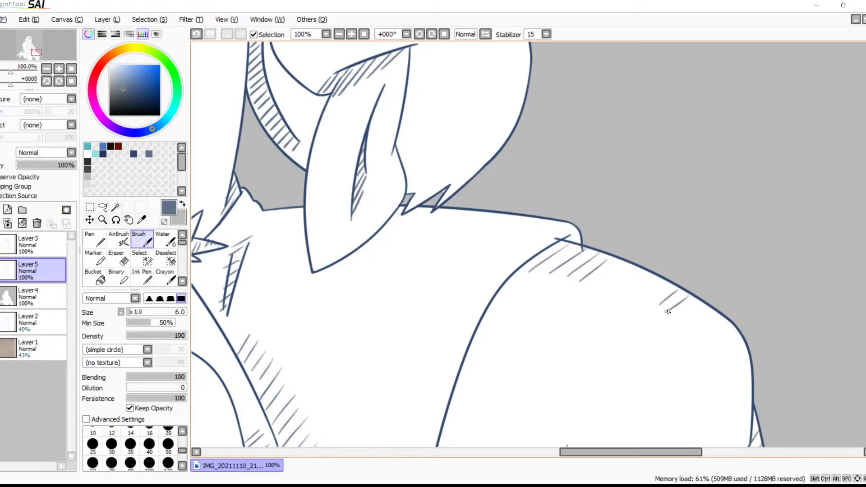
Erase the overshooting line ends on Layer3 where the shorts' corner meets the far knee, using the size 9 eraser
left_click(40, 243)
left_click(363, 35)
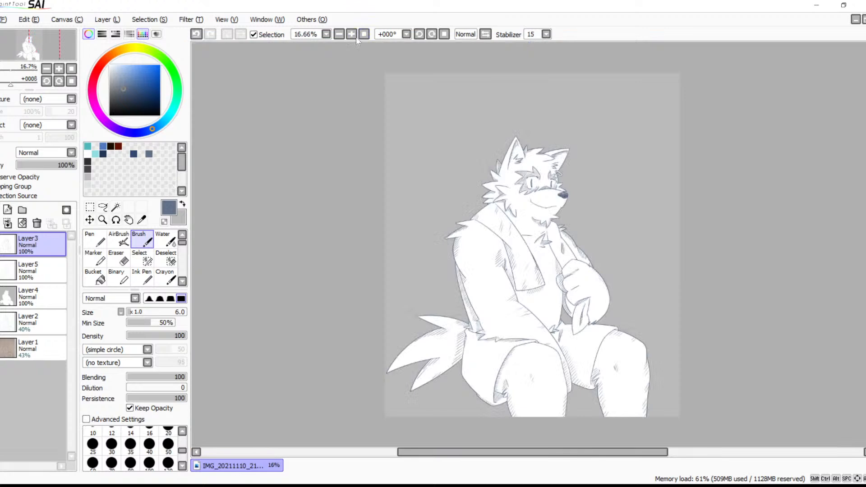
left_click(352, 35)
left_click(352, 35)
left_click(352, 35)
left_click(352, 35)
left_click(352, 35)
left_click(352, 35)
key("space")
left_click_drag(618, 303, 212, 14)
left_click_drag(580, 289, 259, 30)
left_click_drag(529, 286, 477, 18)
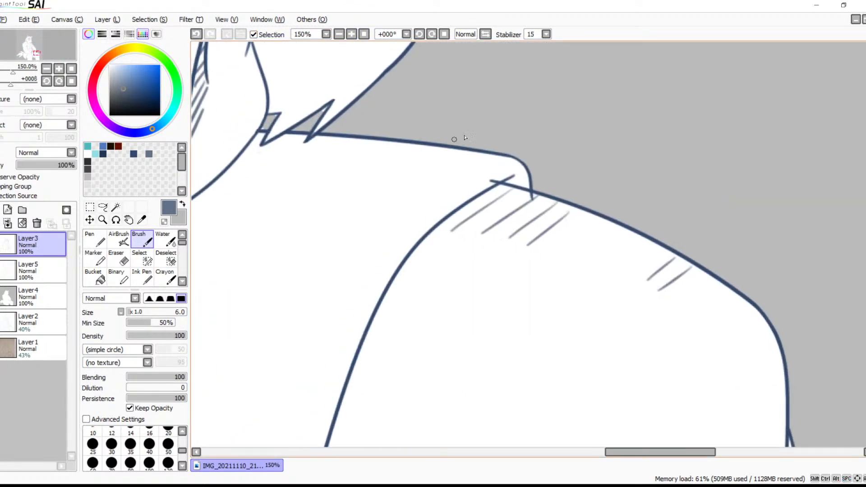
key("e")
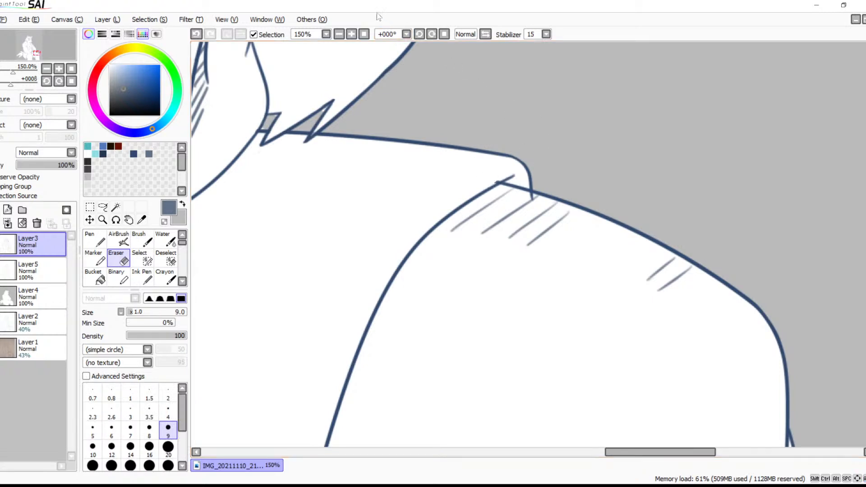
left_click(351, 34)
left_click(351, 34)
left_click(352, 34)
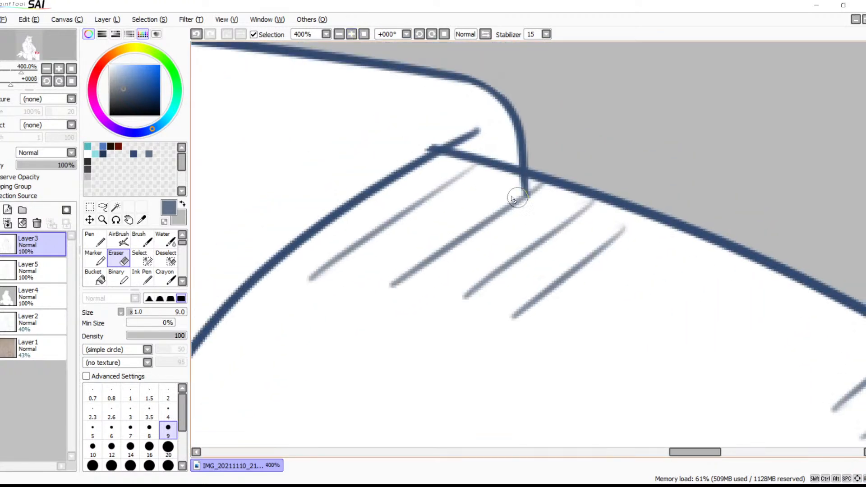
mouse_move(507, 188)
left_mouse_down()
mouse_move(512, 184)
mouse_move(506, 188)
left_mouse_up()
mouse_move(435, 137)
left_mouse_down()
mouse_move(417, 147)
mouse_move(433, 135)
left_mouse_up()
Shade the small gap inside the shorts' corner above the far knee with the brush on Layer5
key("b")
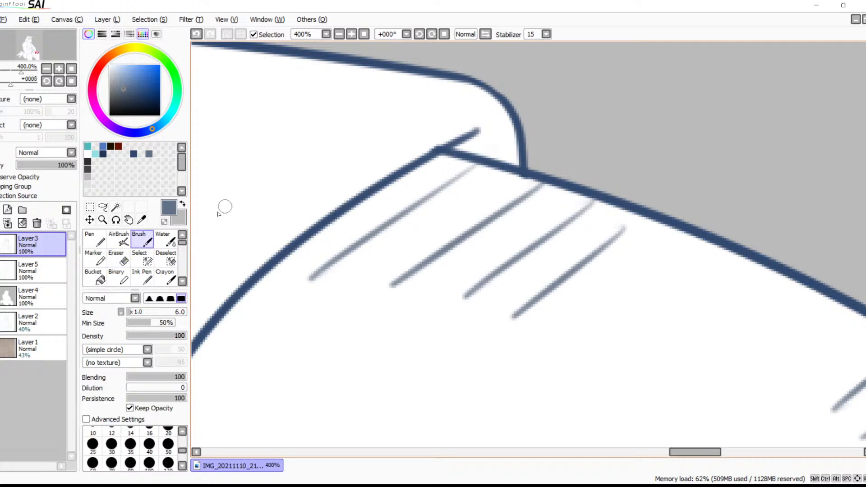
left_click(52, 265)
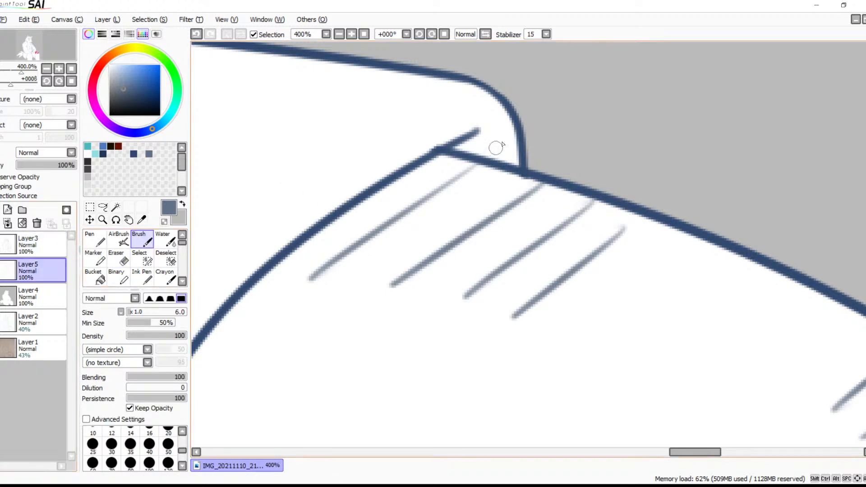
mouse_move(466, 148)
left_mouse_down()
mouse_move(502, 129)
mouse_move(518, 155)
left_mouse_up()
Review the whole figure's shading and save the drawing
left_click(339, 34)
left_click(339, 34)
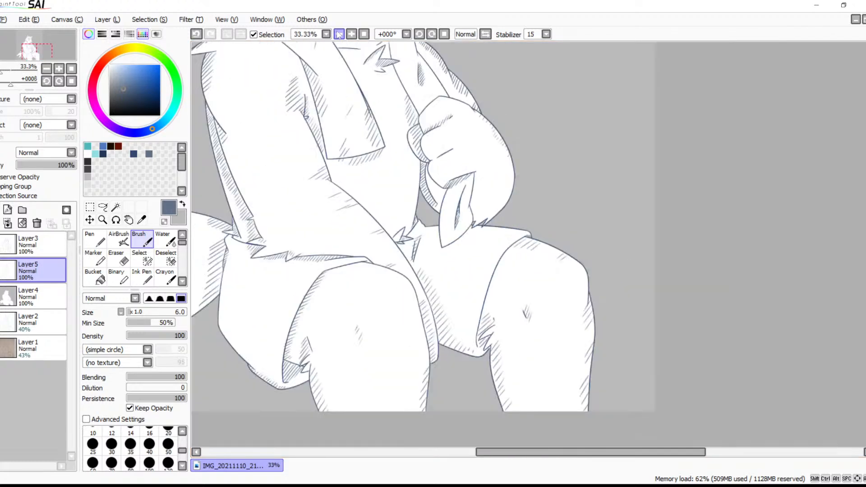
mouse_move(449, 253)
left_mouse_down()
mouse_move(567, 397)
mouse_move(594, 401)
left_mouse_up()
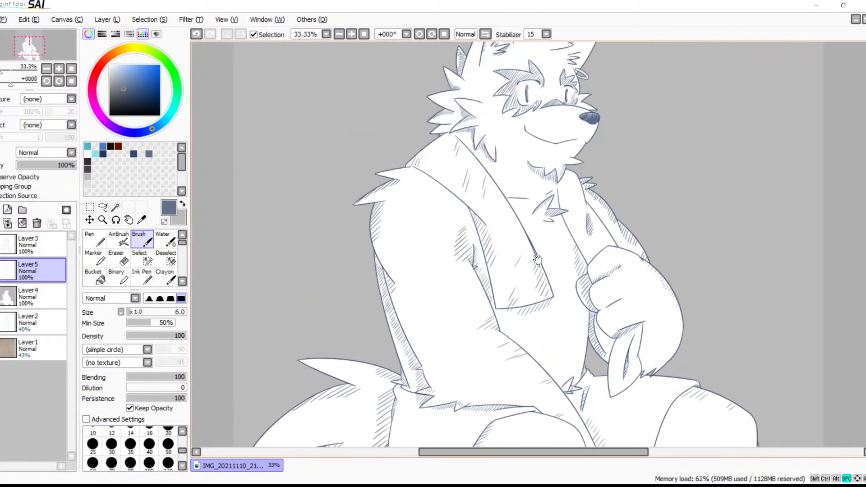
left_click(339, 34)
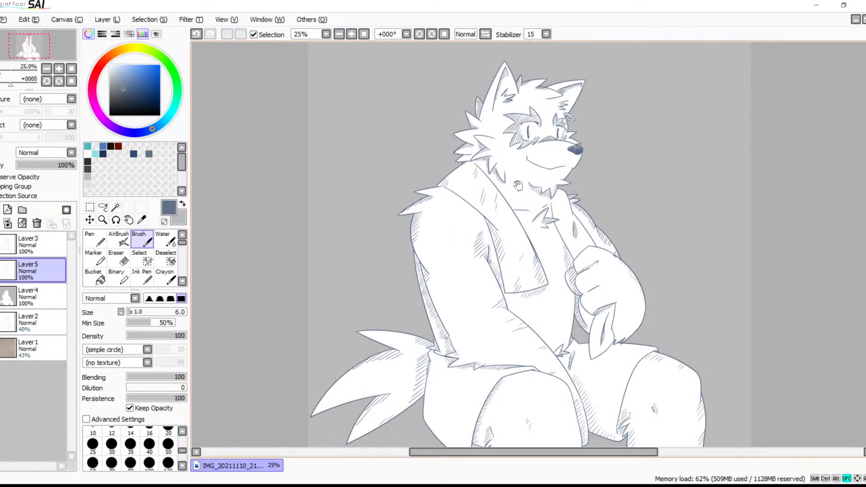
left_click_drag(519, 183, 406, 147)
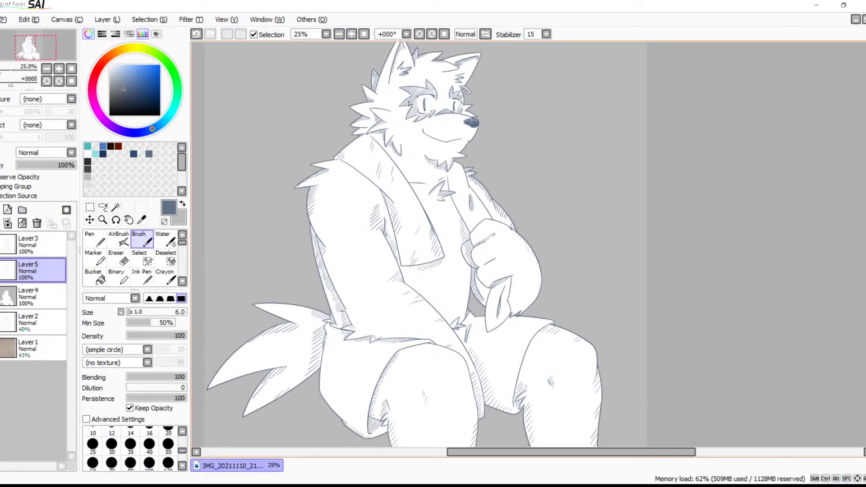
key("ctrl+minus")
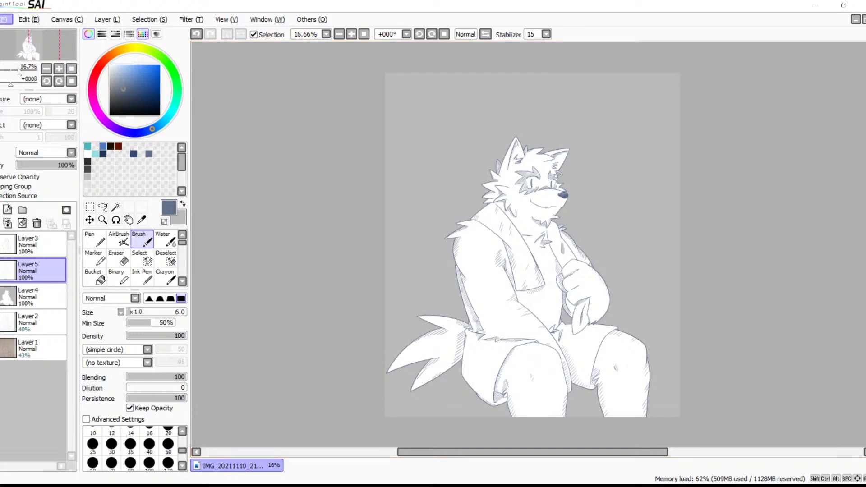
left_click(31, 111)
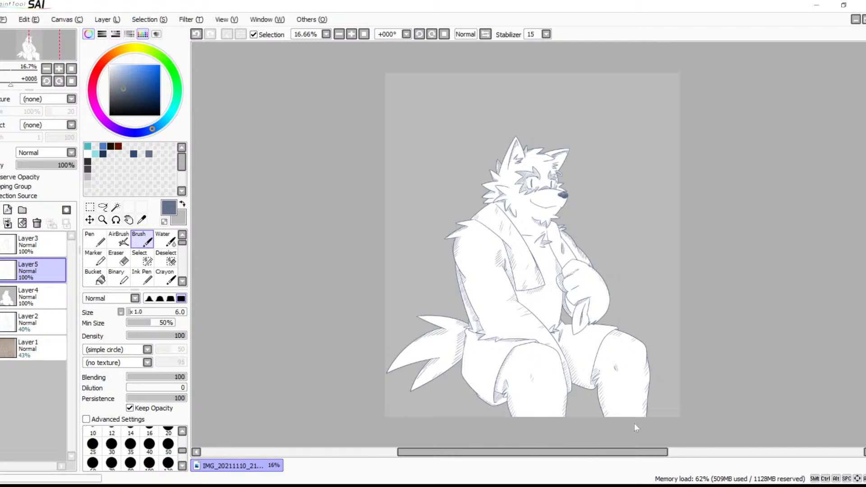
Examine the hatching across the torso, arms and fist, and up to the head
left_click(351, 34)
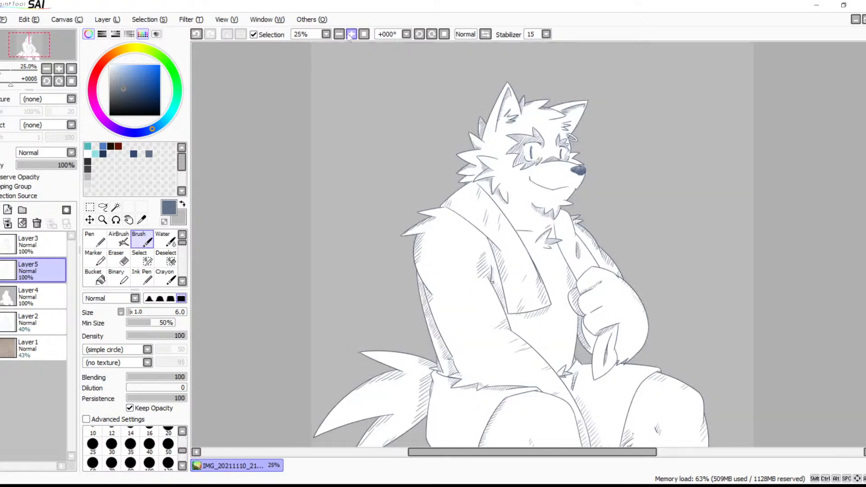
left_click(351, 34)
left_click_drag(517, 335, 509, 277)
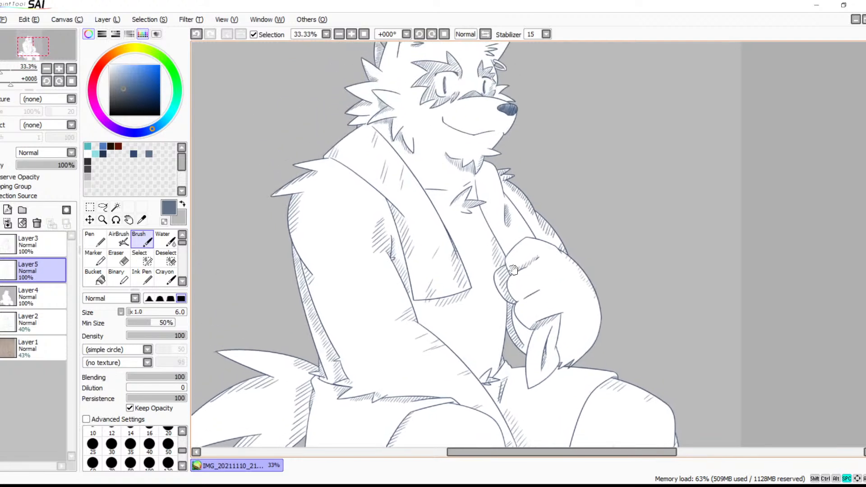
left_click(339, 33)
left_click_drag(460, 219, 472, 199)
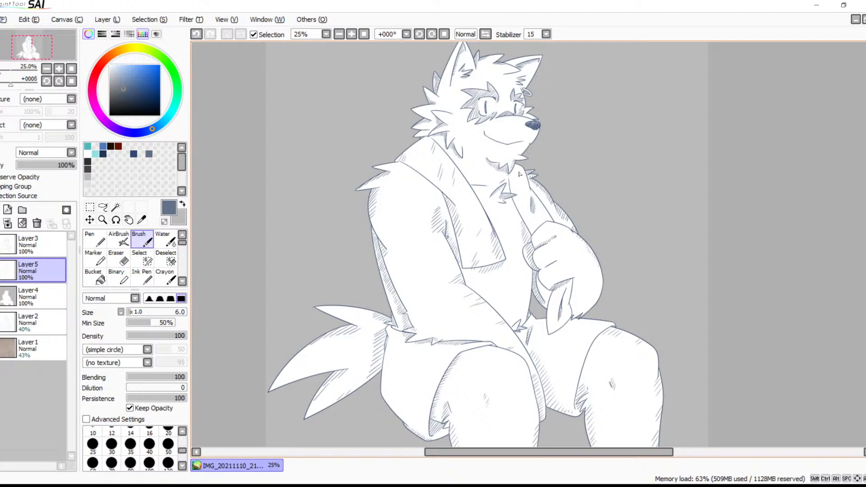
left_click(351, 34)
left_click(351, 34)
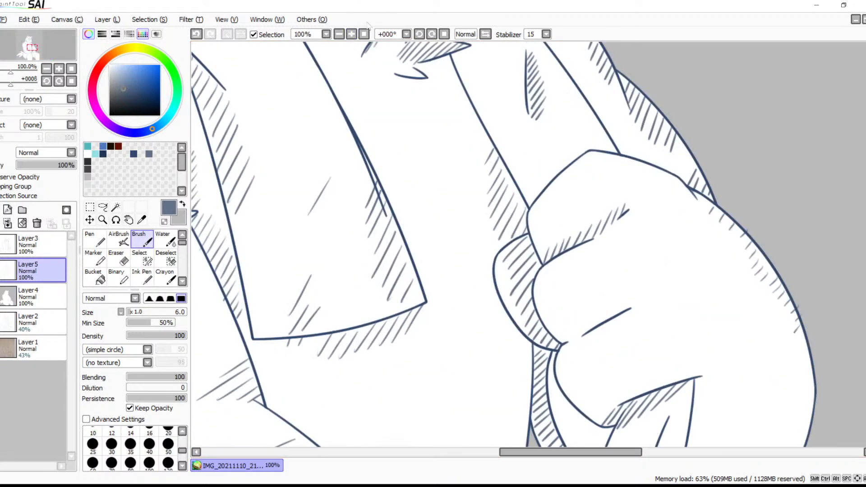
mouse_move(341, 97)
left_mouse_down()
mouse_move(442, 85)
mouse_move(454, 115)
mouse_move(398, 117)
left_mouse_up()
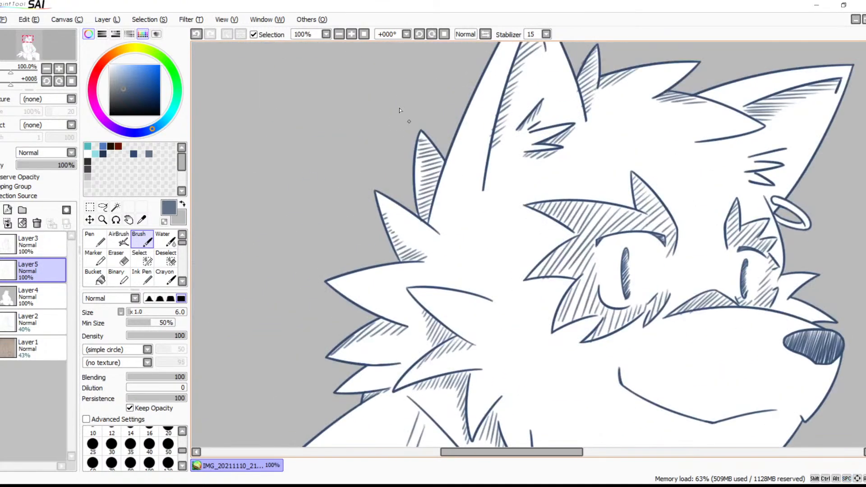
Hatch the near ear's outer rim with slanted strokes, and add short strokes along the far ear's upper rim
key("space")
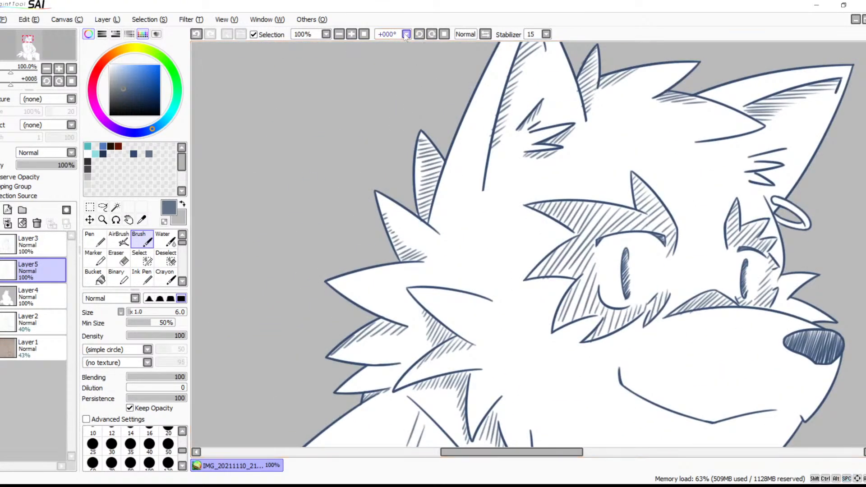
left_click(351, 34)
left_click_drag(425, 91, 433, 212)
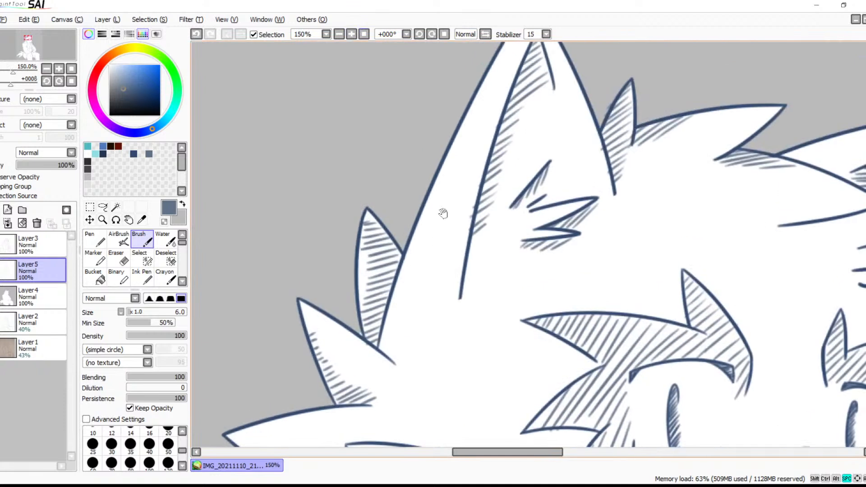
mouse_move(400, 312)
left_mouse_down()
mouse_move(454, 277)
mouse_move(463, 202)
mouse_move(492, 117)
left_mouse_up()
key("space")
mouse_move(508, 86)
left_mouse_down()
mouse_move(501, 163)
mouse_move(491, 172)
mouse_move(528, 92)
left_mouse_up()
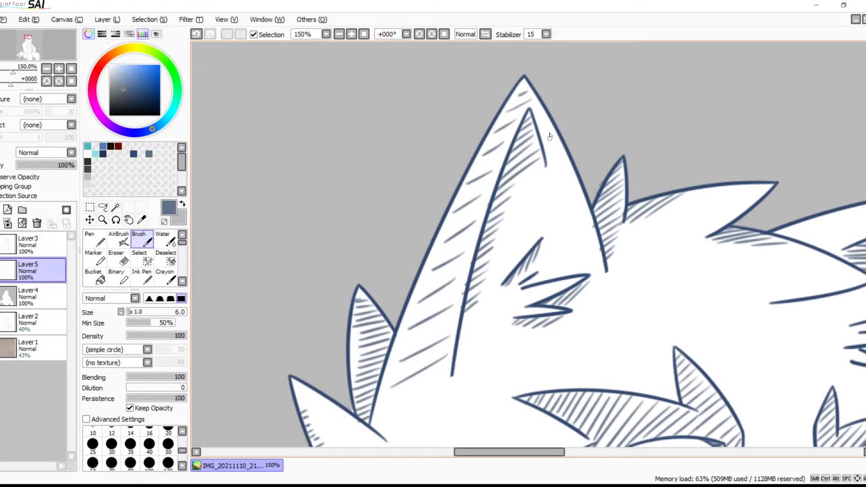
mouse_move(547, 154)
left_mouse_down()
mouse_move(562, 144)
mouse_move(547, 123)
mouse_move(569, 168)
left_mouse_up()
key("ctrl+z")
left_click_drag(670, 250, 464, 172)
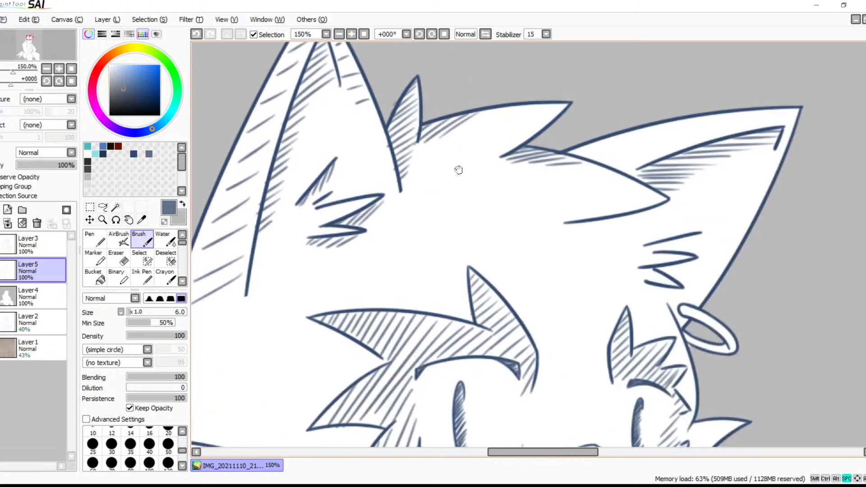
mouse_move(596, 150)
left_mouse_down()
mouse_move(646, 153)
mouse_move(726, 124)
mouse_move(788, 117)
left_mouse_up()
Hatch the belly's outer edge from below the fist down to the waist
left_click(341, 34)
left_click(341, 34)
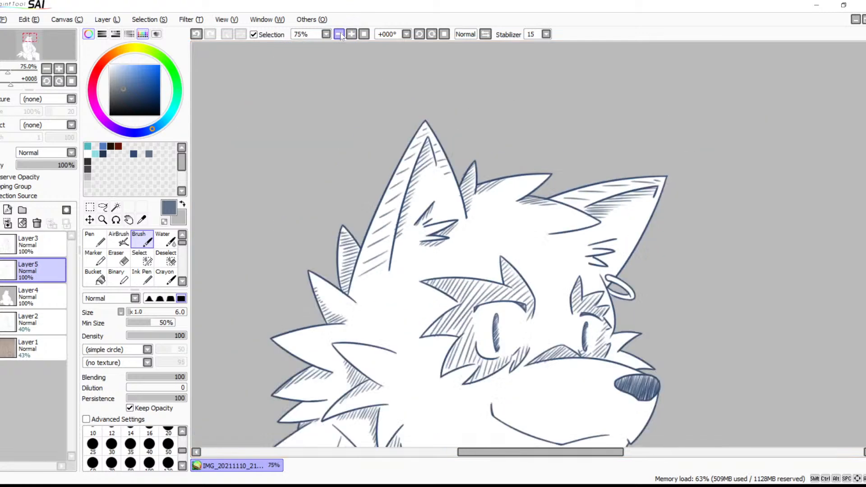
left_click(341, 34)
left_click(340, 34)
left_click_drag(510, 398, 451, 168)
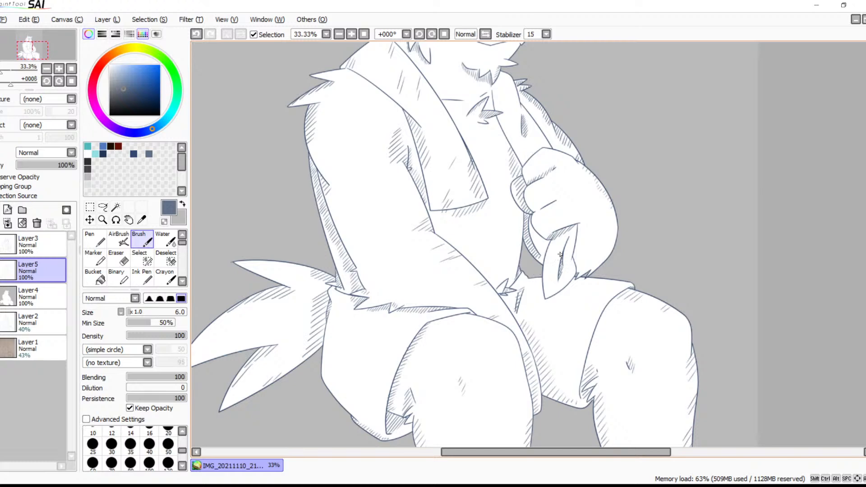
scroll(520, 170, "up", 4)
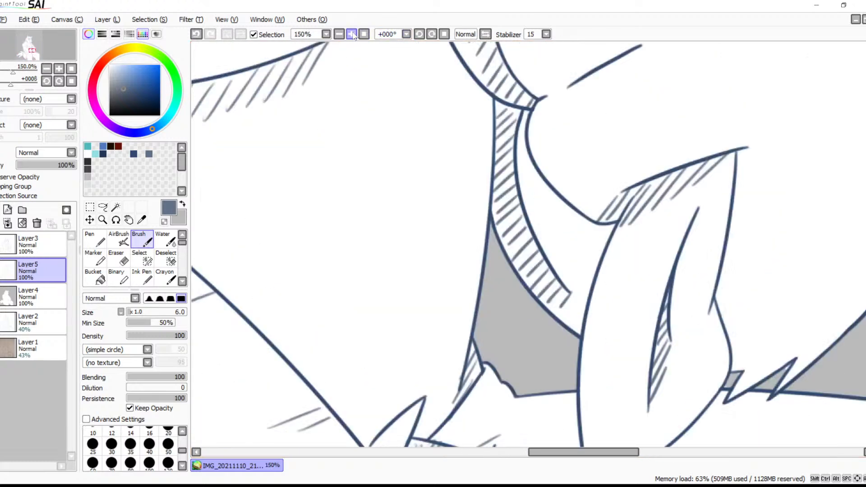
mouse_move(486, 123)
left_mouse_down()
mouse_move(461, 155)
mouse_move(465, 182)
left_mouse_up()
left_click_drag(485, 224, 467, 252)
mouse_move(483, 246)
left_mouse_down()
mouse_move(465, 263)
mouse_move(454, 367)
left_mouse_up()
Add sparse slanted strokes on the belly along the near forearm's upper edge
left_click_drag(439, 333, 623, 299)
left_click_drag(277, 138, 321, 143)
left_click_drag(295, 170, 341, 160)
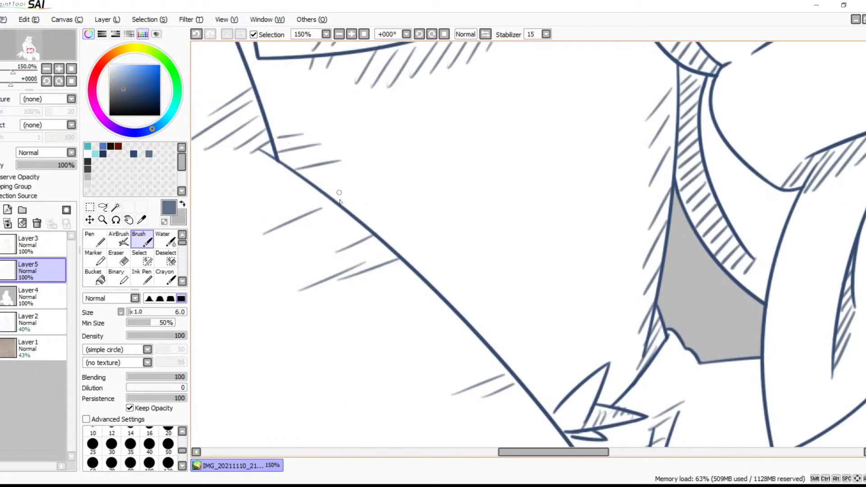
mouse_move(318, 187)
left_mouse_down()
mouse_move(349, 181)
mouse_move(384, 209)
left_mouse_up()
mouse_move(389, 245)
left_mouse_down()
mouse_move(412, 242)
mouse_move(433, 253)
left_mouse_up()
mouse_move(438, 290)
left_mouse_down()
mouse_move(458, 289)
mouse_move(502, 315)
left_mouse_up()
mouse_move(497, 349)
left_mouse_down()
mouse_move(514, 344)
mouse_move(538, 360)
mouse_move(550, 378)
left_mouse_up()
Hatch below the collarbone line beside the towel and under the small mark above the chest fur tuft
key("space")
mouse_move(526, 191)
left_mouse_down()
mouse_move(574, 336)
mouse_move(587, 422)
left_mouse_up()
left_click_drag(609, 215, 593, 435)
mouse_move(555, 207)
left_mouse_down()
mouse_move(581, 397)
mouse_move(568, 388)
left_mouse_up()
mouse_move(531, 300)
left_mouse_down()
mouse_move(613, 375)
mouse_move(585, 210)
left_mouse_up()
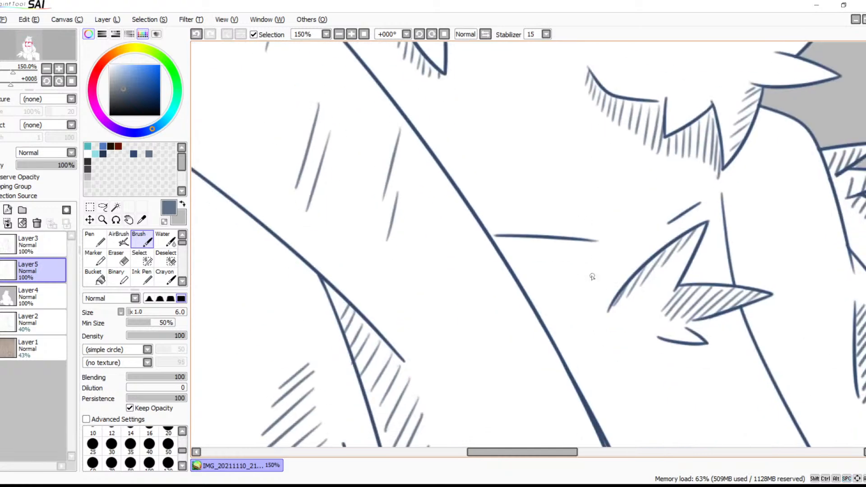
mouse_move(595, 243)
left_mouse_down()
mouse_move(576, 257)
mouse_move(569, 241)
mouse_move(533, 260)
left_mouse_up()
mouse_move(542, 241)
left_mouse_down()
mouse_move(517, 255)
mouse_move(508, 250)
left_mouse_up()
left_click_drag(677, 213, 673, 225)
mouse_move(685, 210)
left_mouse_down()
mouse_move(681, 224)
mouse_move(690, 223)
left_mouse_up()
left_click_drag(703, 203, 698, 221)
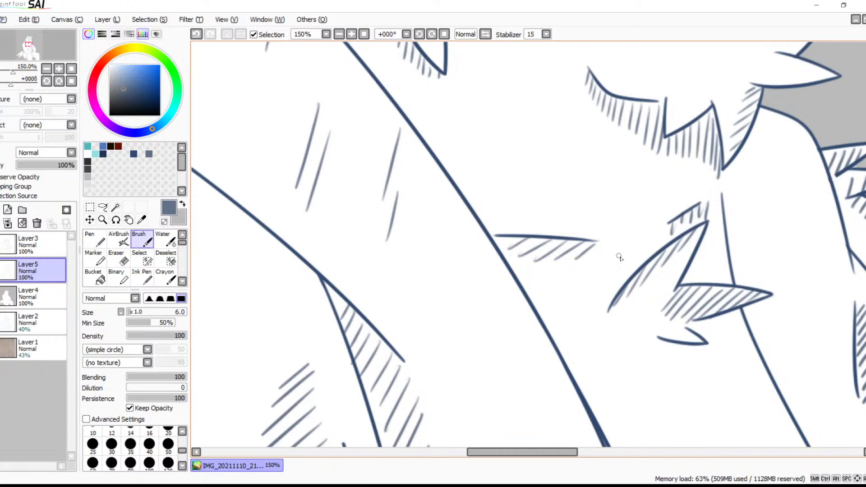
Save the drawing with the added ear, belly and chest hatching
left_click(339, 34)
left_click(339, 34)
left_click(338, 34)
left_click(339, 34)
left_click(339, 34)
left_click_drag(507, 234, 422, 188)
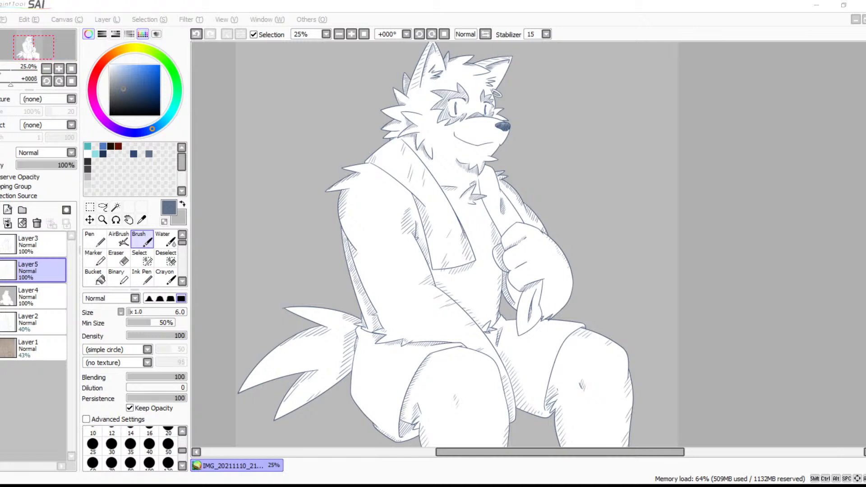
left_click(4, 20)
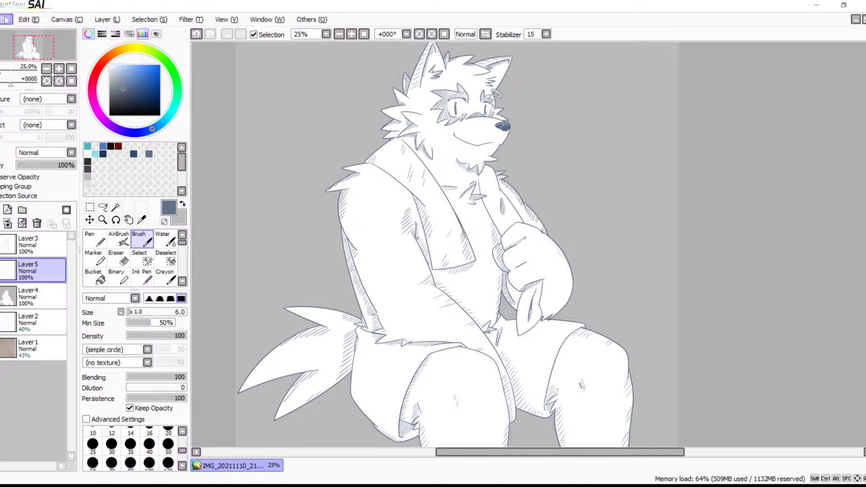
left_click(40, 103)
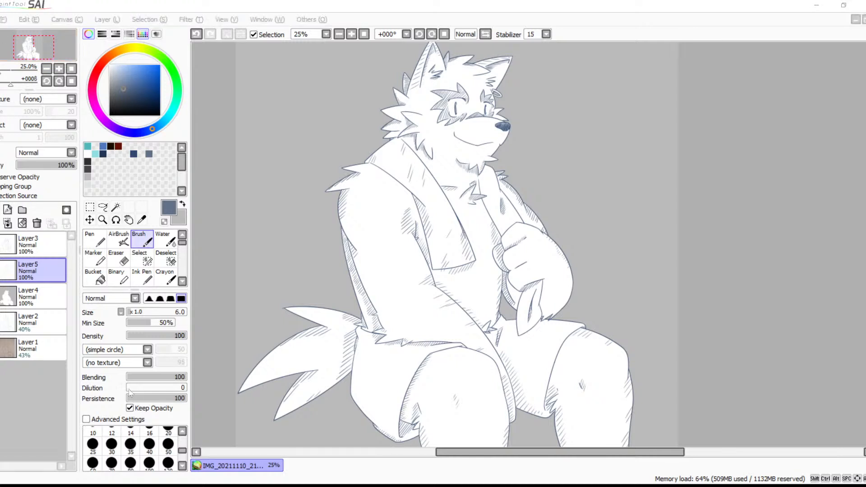